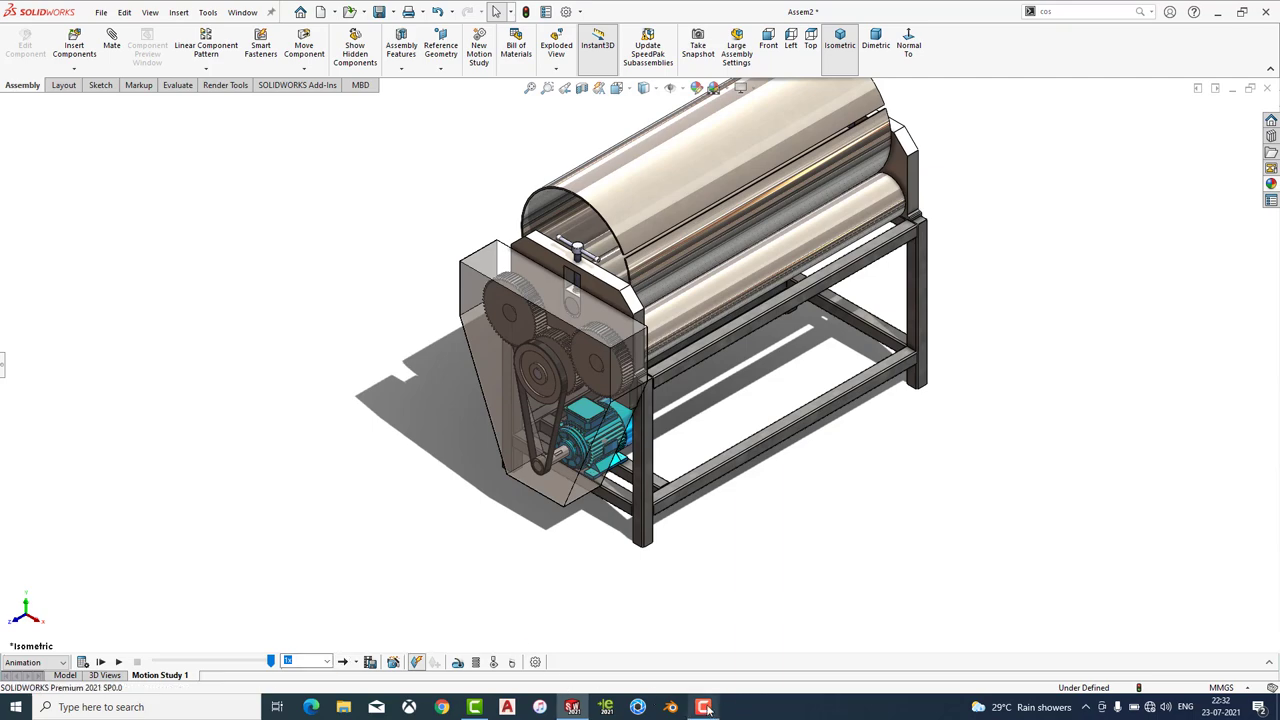
Play the roller bending machine assembly's motion study animation.
{"action": "scroll", "coordinate": [775, 468], "scroll_direction": "up", "scroll_amount": 2}
{"action": "scroll", "coordinate": [740, 312], "scroll_direction": "down", "scroll_amount": 2}
{"action": "scroll", "coordinate": [542, 400], "scroll_direction": "down", "scroll_amount": 3}
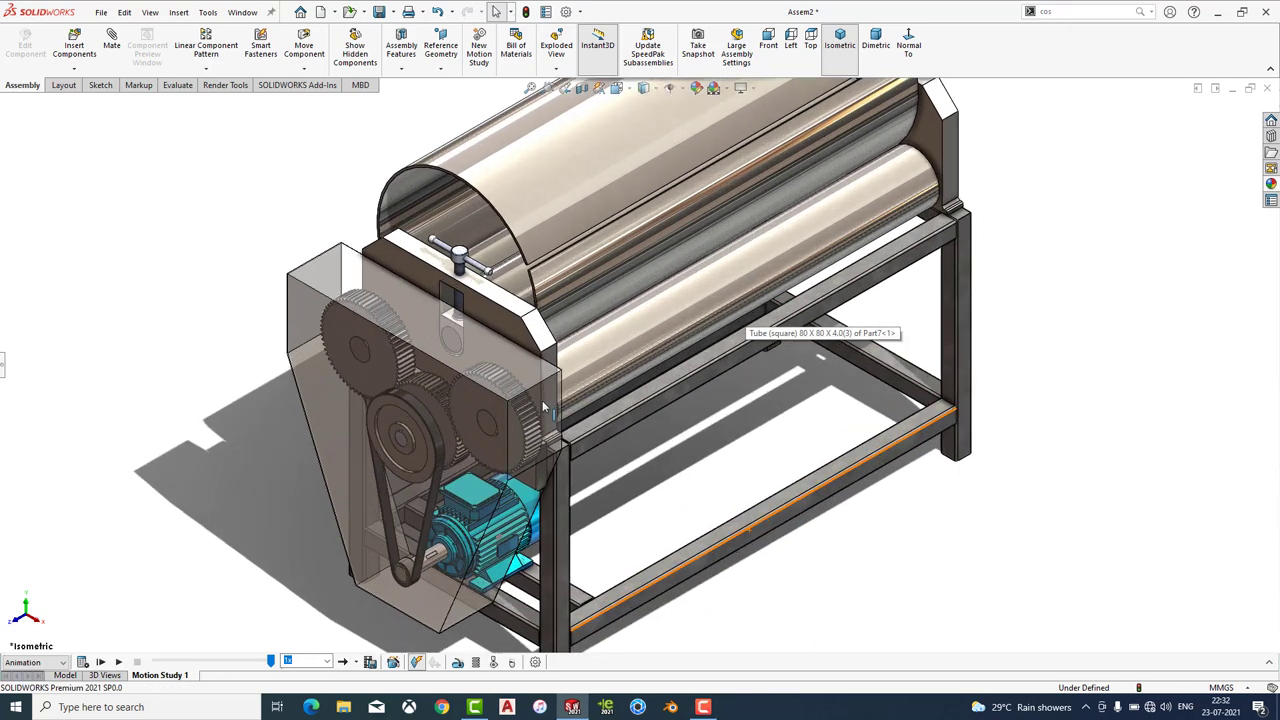
{"action": "left_click", "coordinate": [119, 663]}
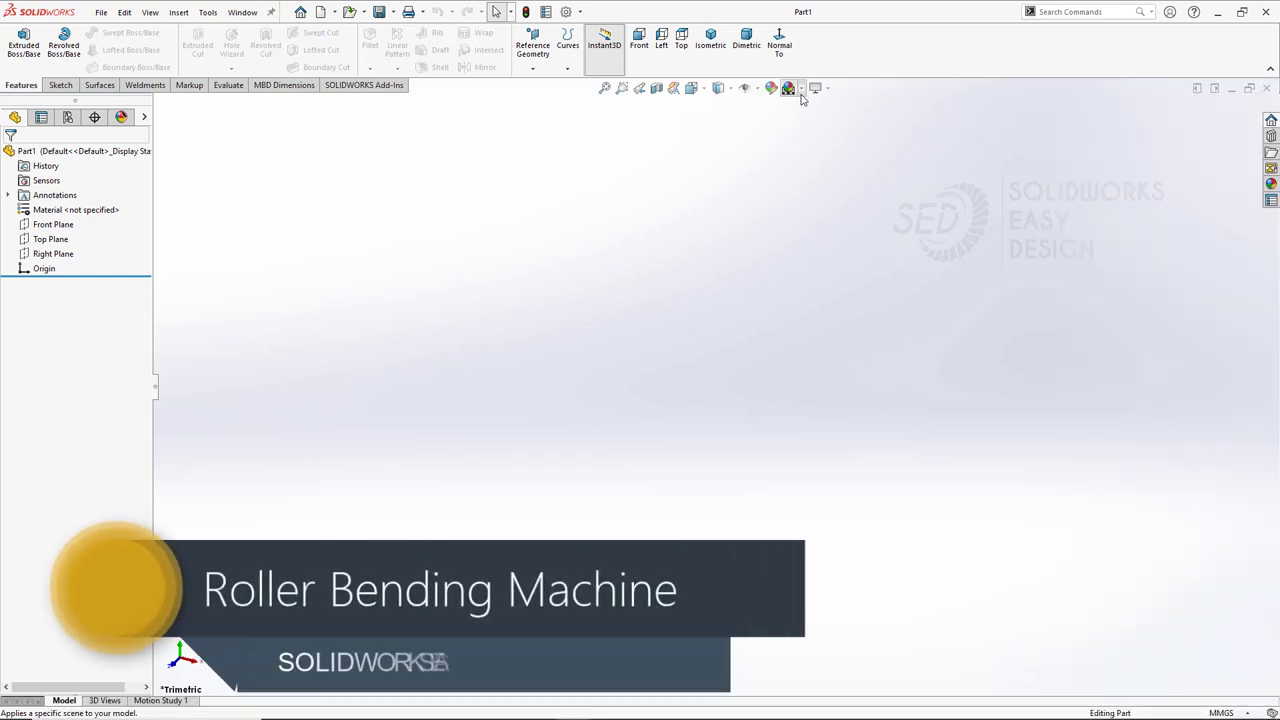
Switch the scene to a plain white background and start a sketch on the Front Plane.
{"action": "left_click", "coordinate": [801, 88]}
{"action": "left_click", "coordinate": [822, 122]}
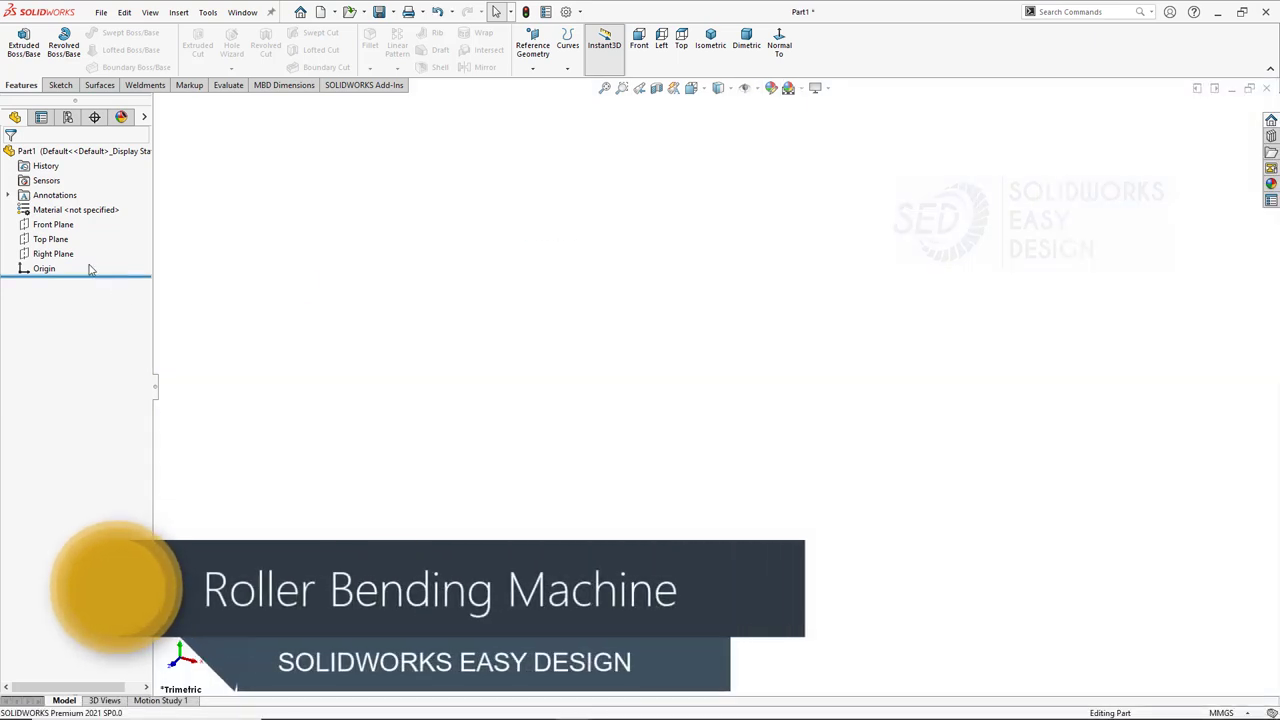
{"action": "left_click", "coordinate": [53, 224]}
{"action": "left_click", "coordinate": [50, 198]}
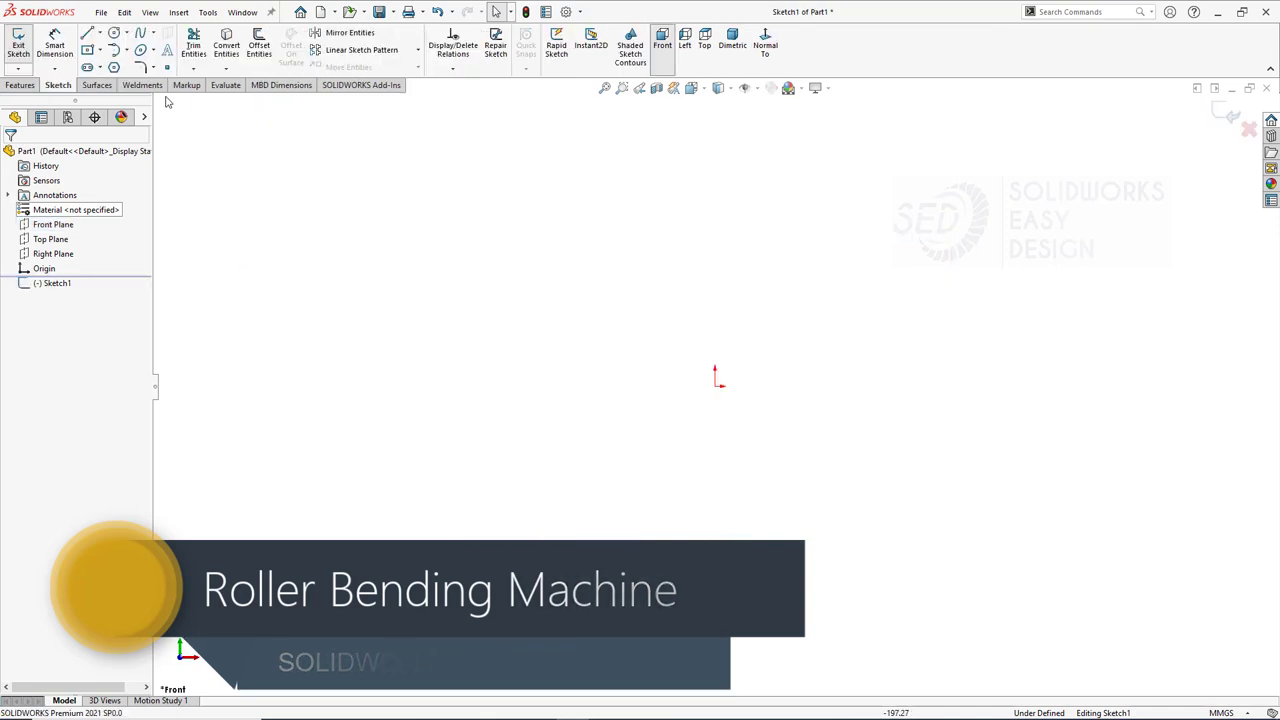
Draw a circle centred on the origin and dimension it to Ø100 mm.
{"action": "left_click", "coordinate": [114, 33]}
{"action": "left_click", "coordinate": [715, 381]}
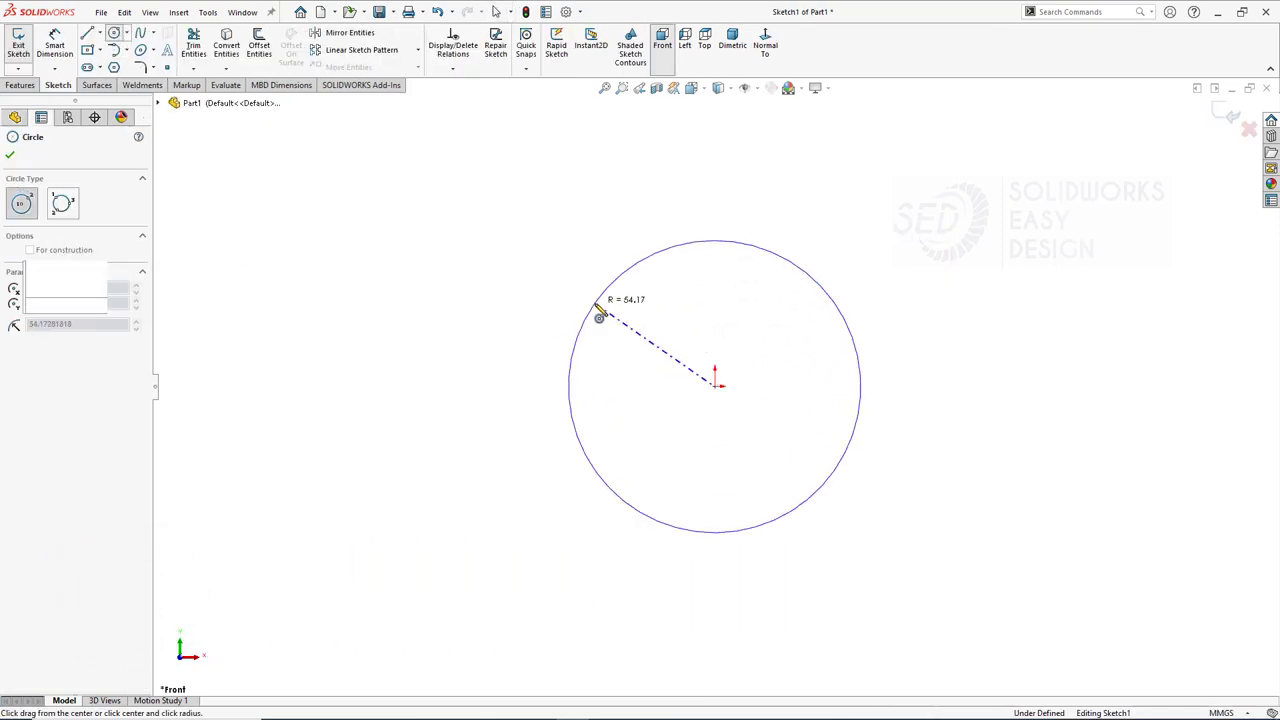
{"action": "left_click", "coordinate": [599, 315]}
{"action": "left_click", "coordinate": [54, 45]}
{"action": "left_click", "coordinate": [600, 318]}
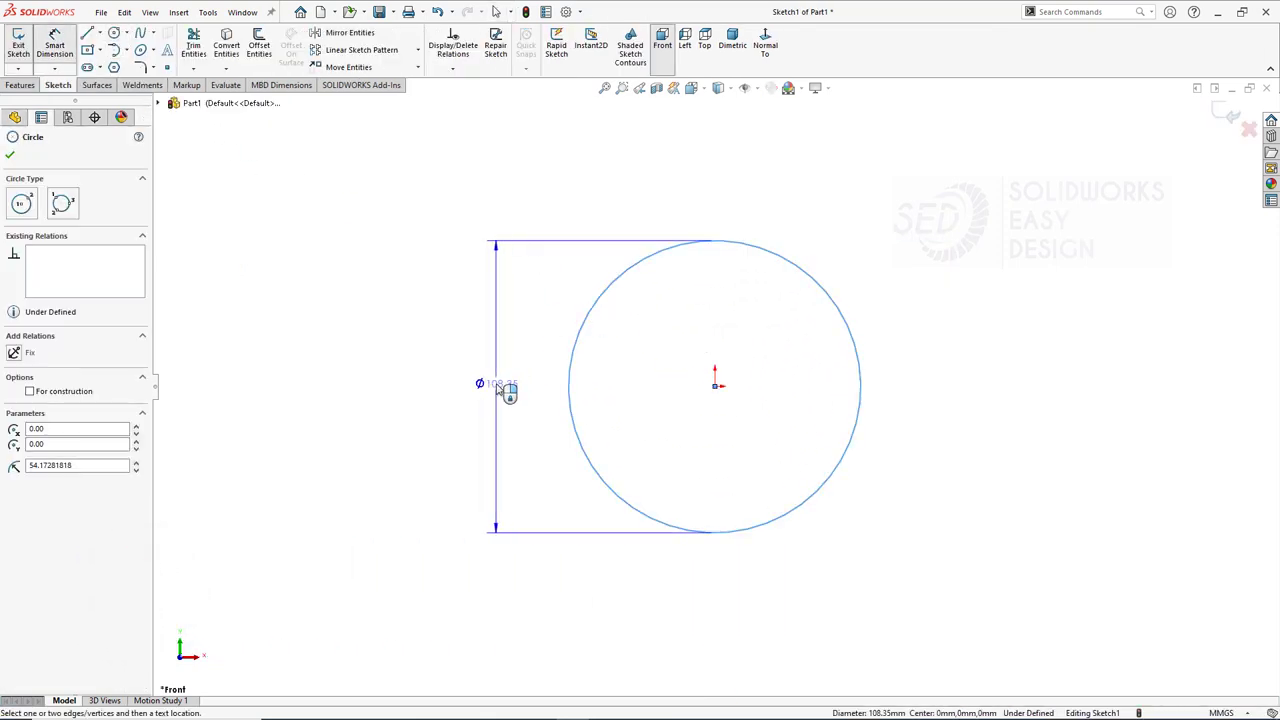
{"action": "left_click", "coordinate": [498, 388]}
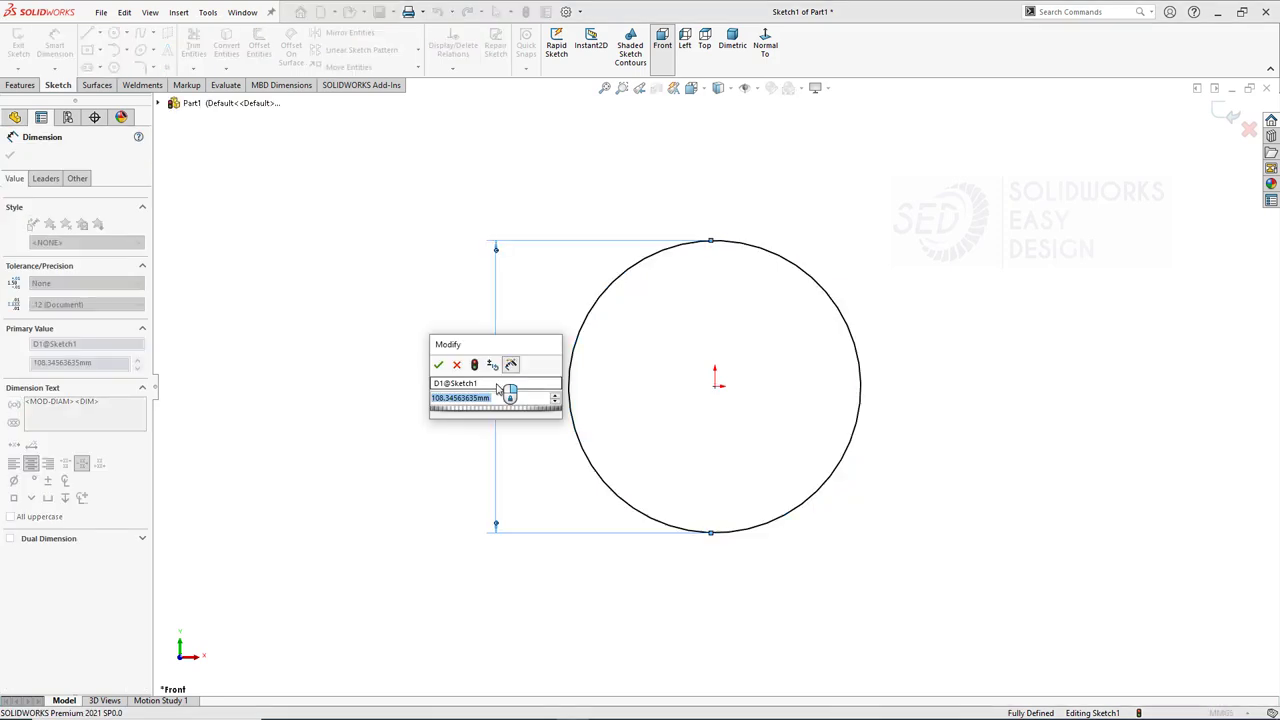
{"action": "type", "text": "100"}
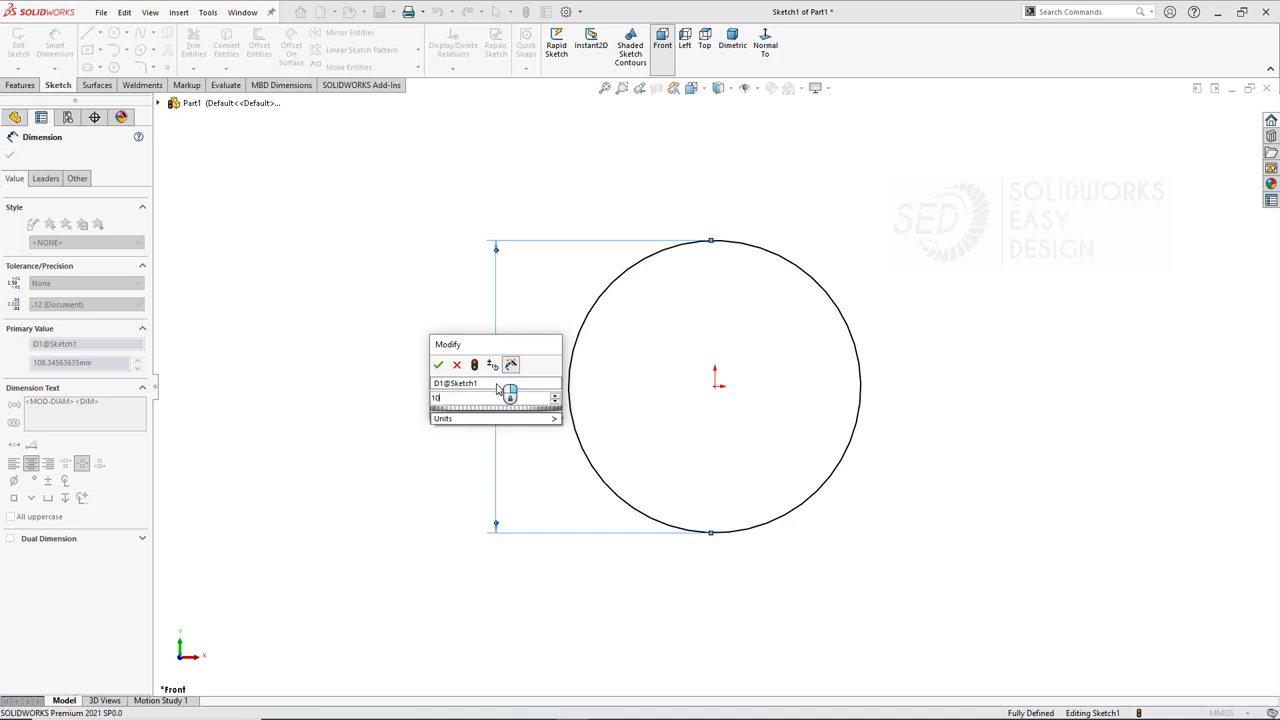
{"action": "key", "text": "Return"}
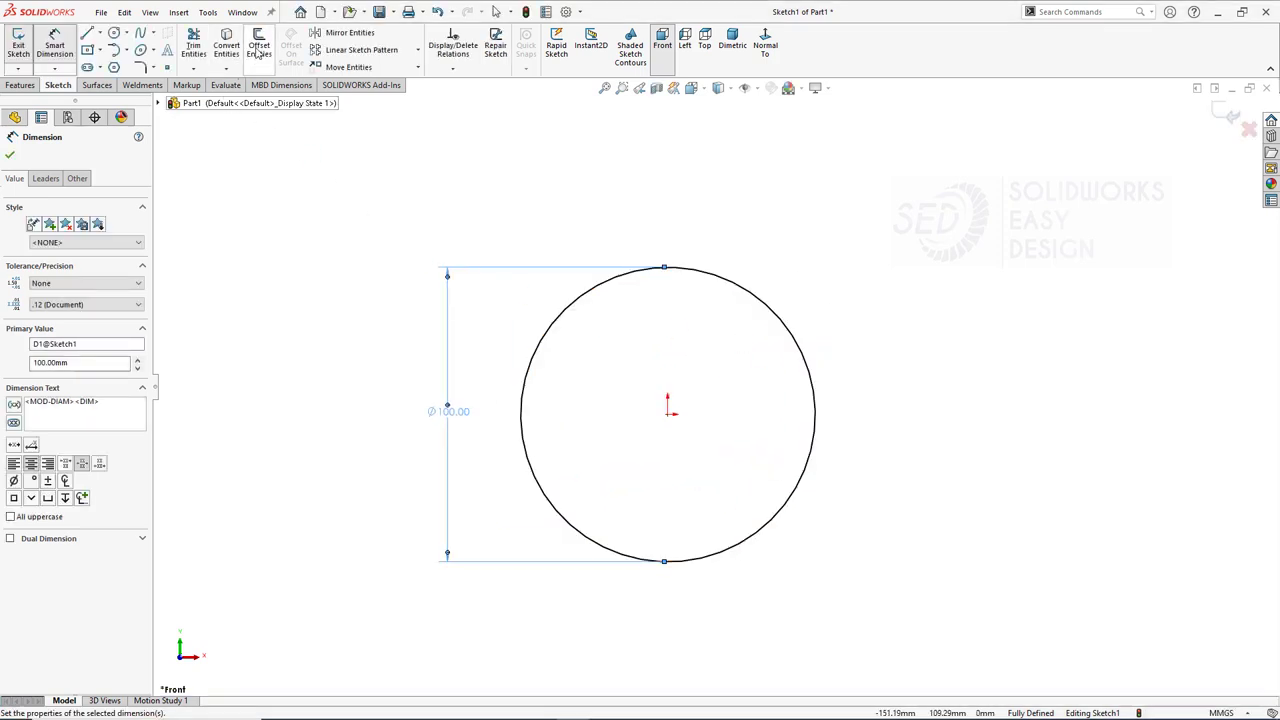
Offset the circle 10 mm outward and draw the three U lines around it.
{"action": "left_click", "coordinate": [259, 45]}
{"action": "left_click", "coordinate": [546, 332]}
{"action": "left_click", "coordinate": [10, 154]}
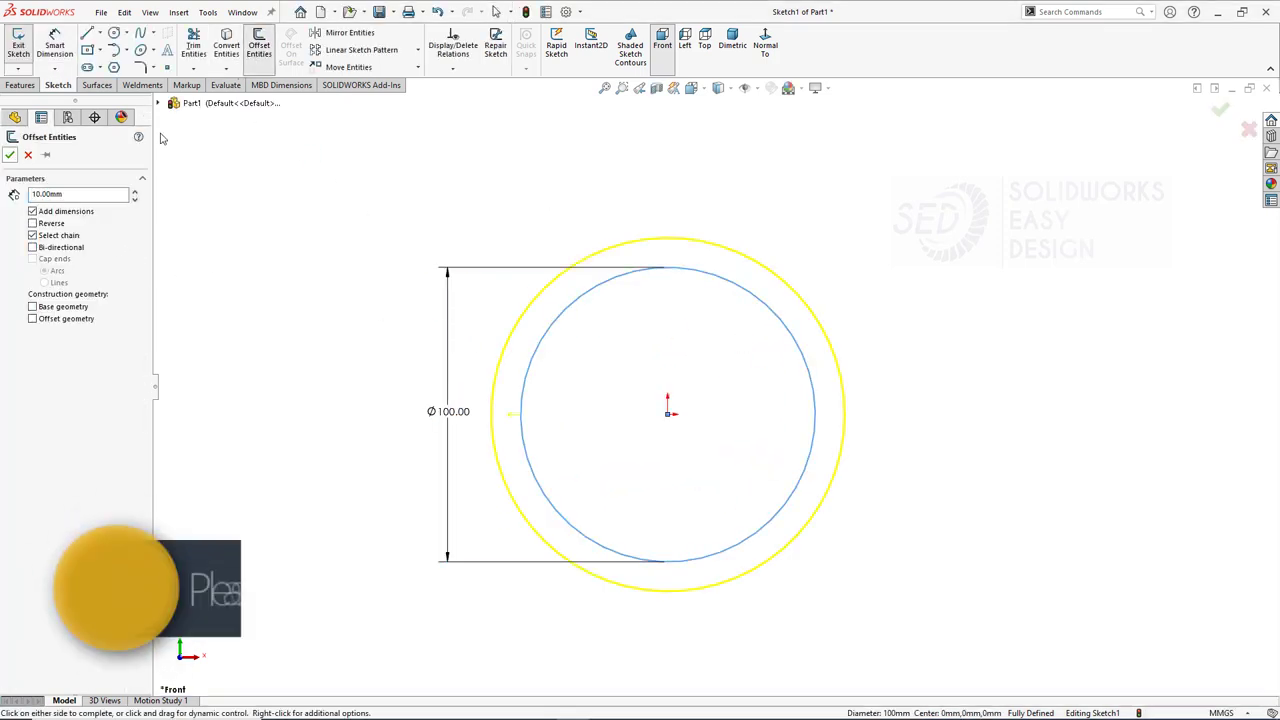
{"action": "left_click", "coordinate": [87, 33]}
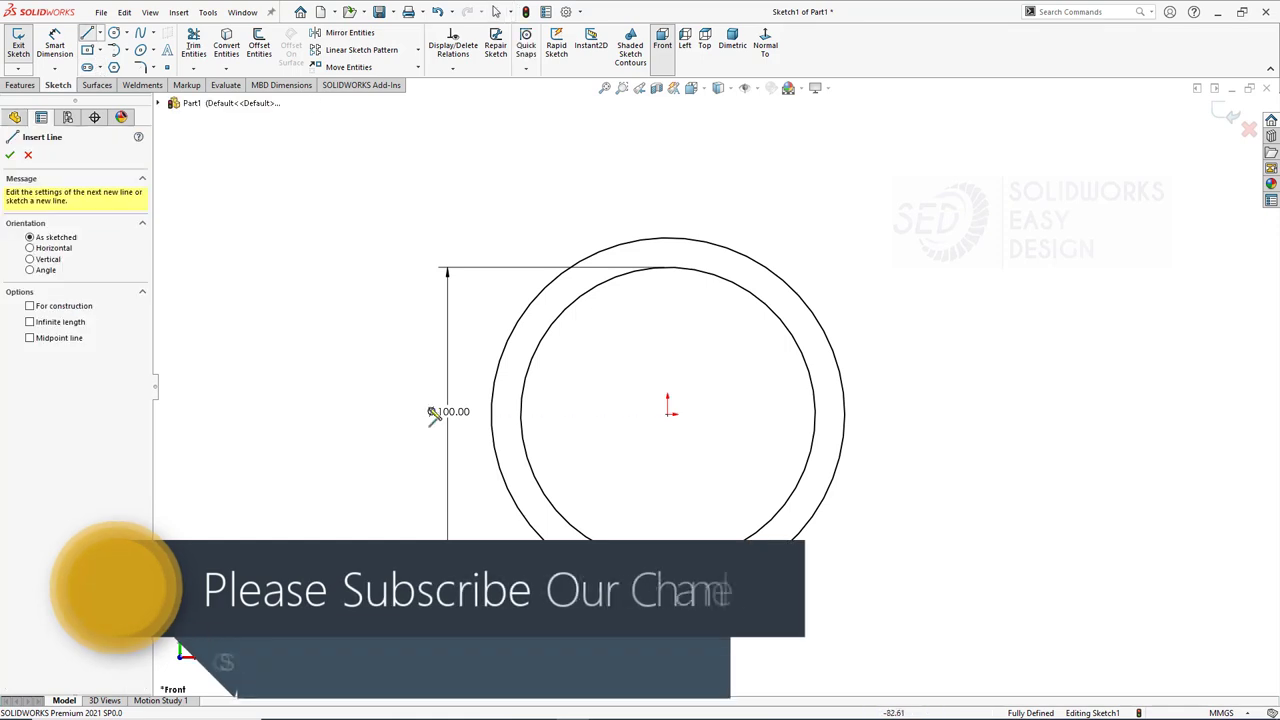
{"action": "left_click", "coordinate": [491, 411]}
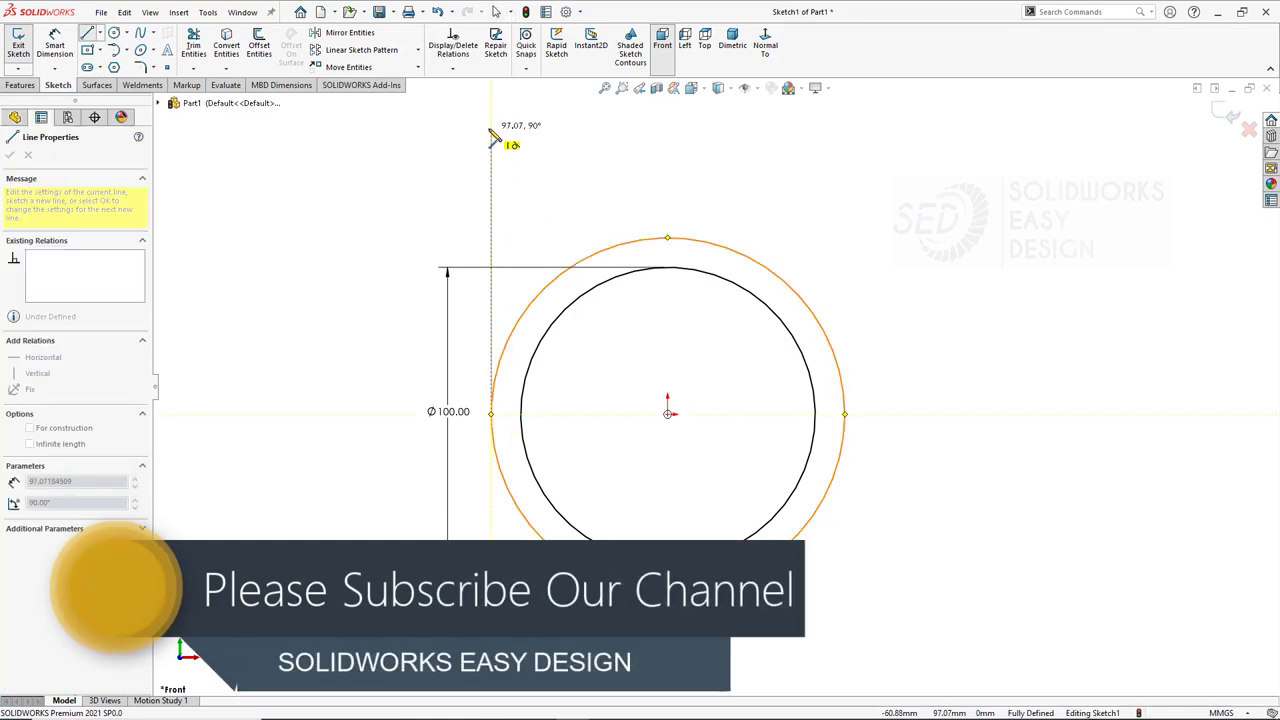
{"action": "left_click", "coordinate": [491, 128]}
{"action": "left_click", "coordinate": [845, 128]}
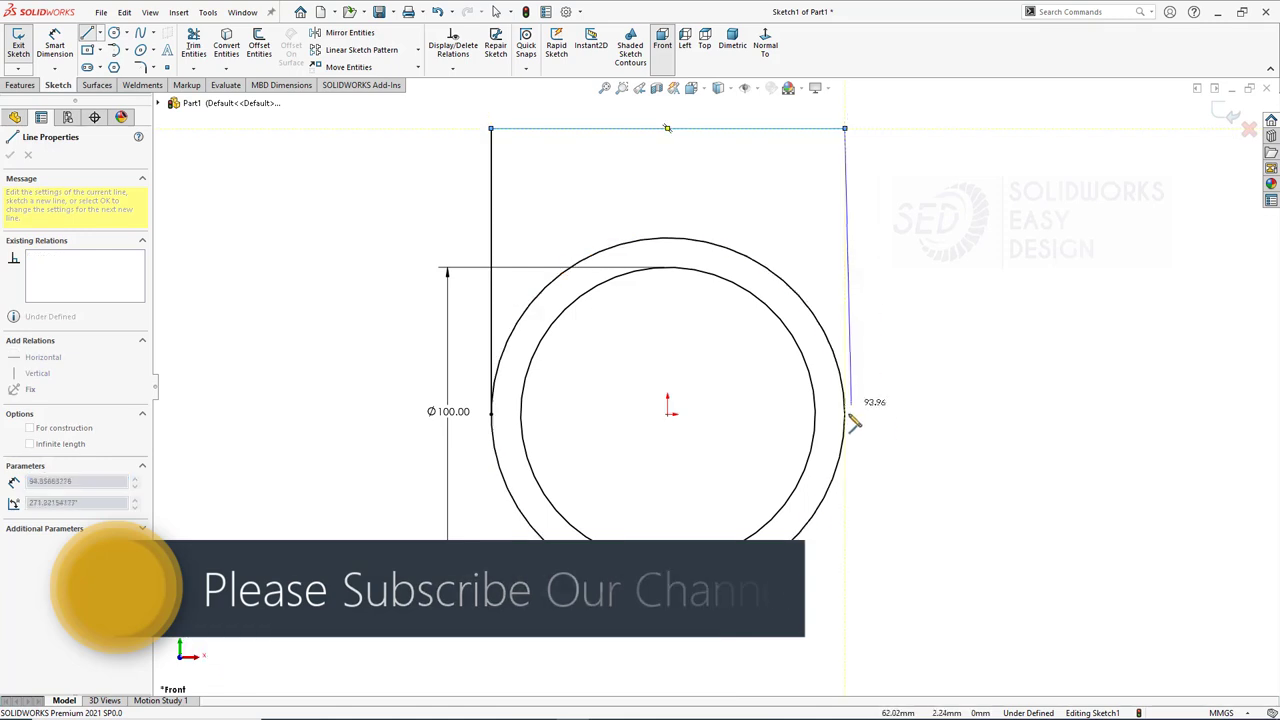
{"action": "left_click", "coordinate": [845, 411]}
Trim away the outer circle's upper arc and dimension the side line to 80 mm.
{"action": "left_click", "coordinate": [193, 45]}
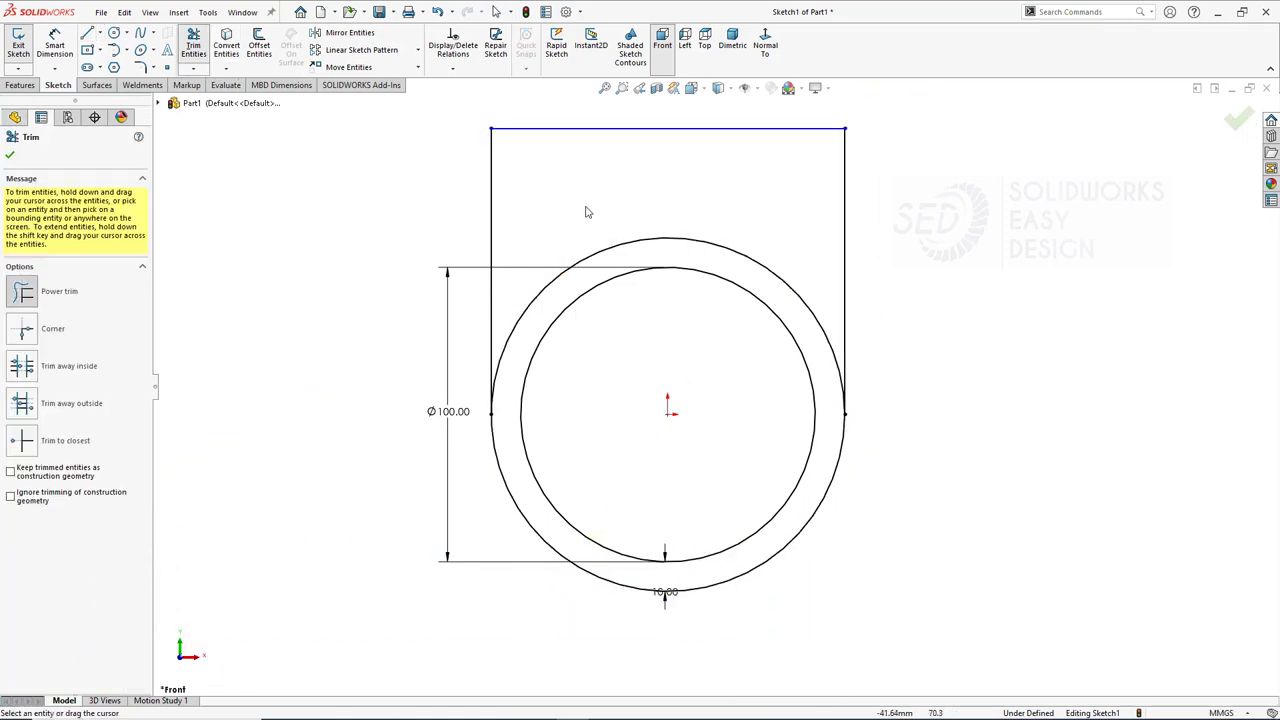
{"action": "left_click_drag", "start_coordinate": [557, 287], "coordinate": [598, 202]}
{"action": "left_click", "coordinate": [55, 45]}
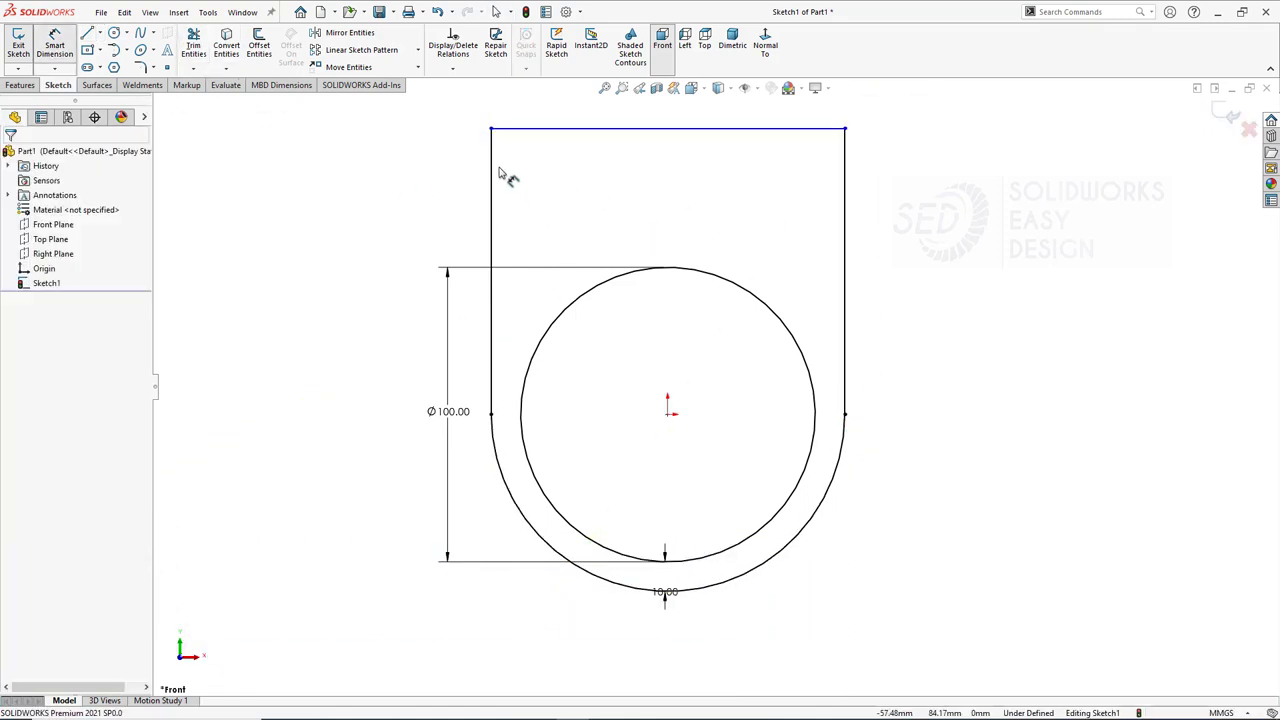
{"action": "left_click", "coordinate": [492, 177]}
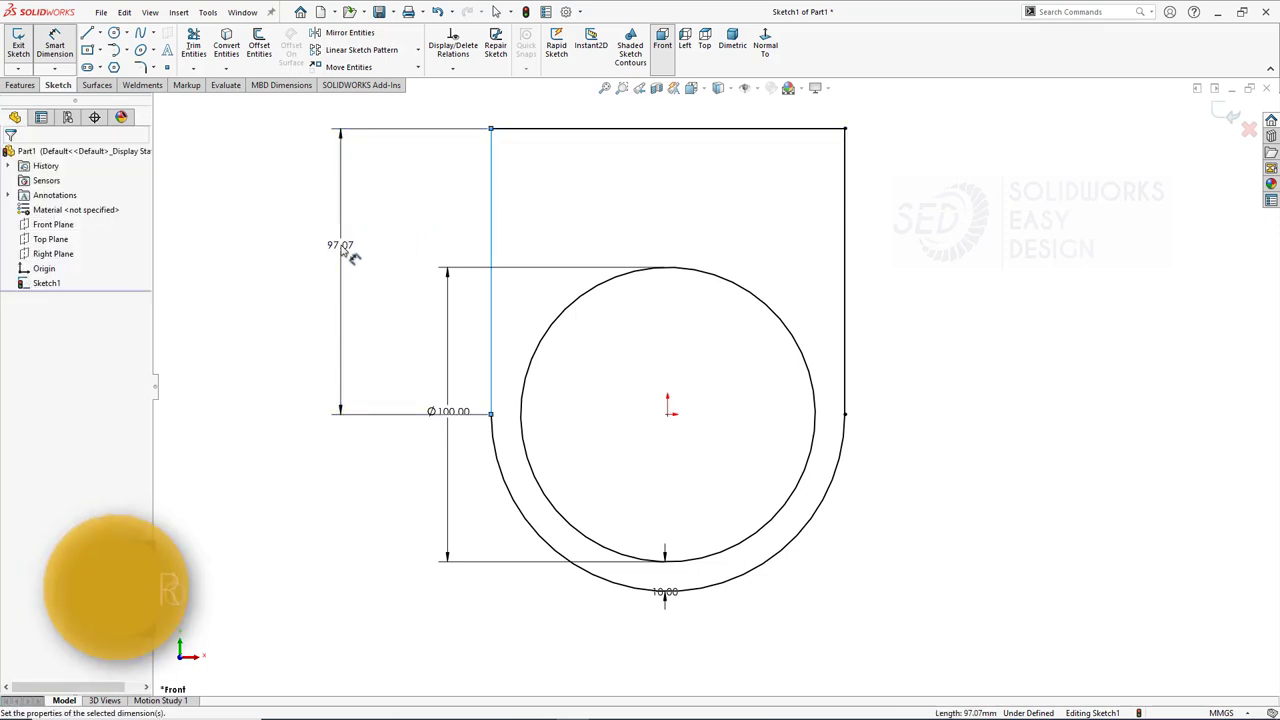
{"action": "left_click", "coordinate": [340, 250]}
{"action": "type", "text": "80"}
{"action": "key", "text": "Return"}
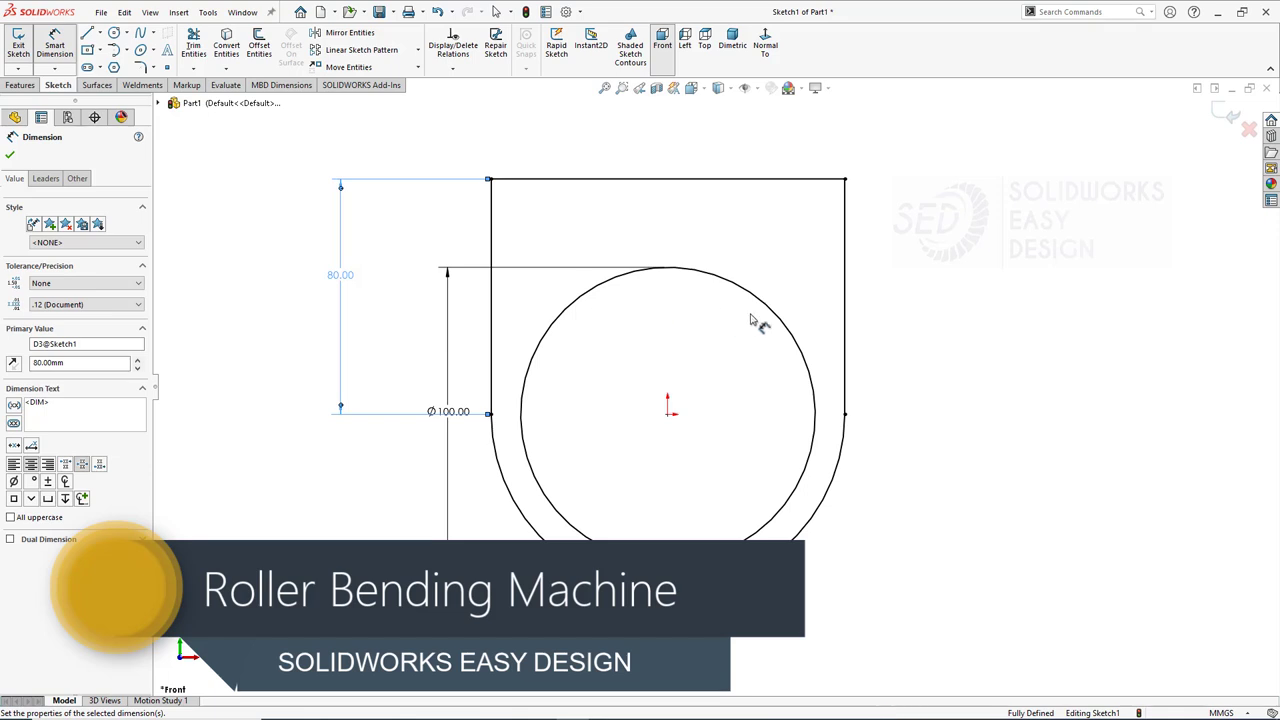
{"action": "left_click", "coordinate": [20, 84]}
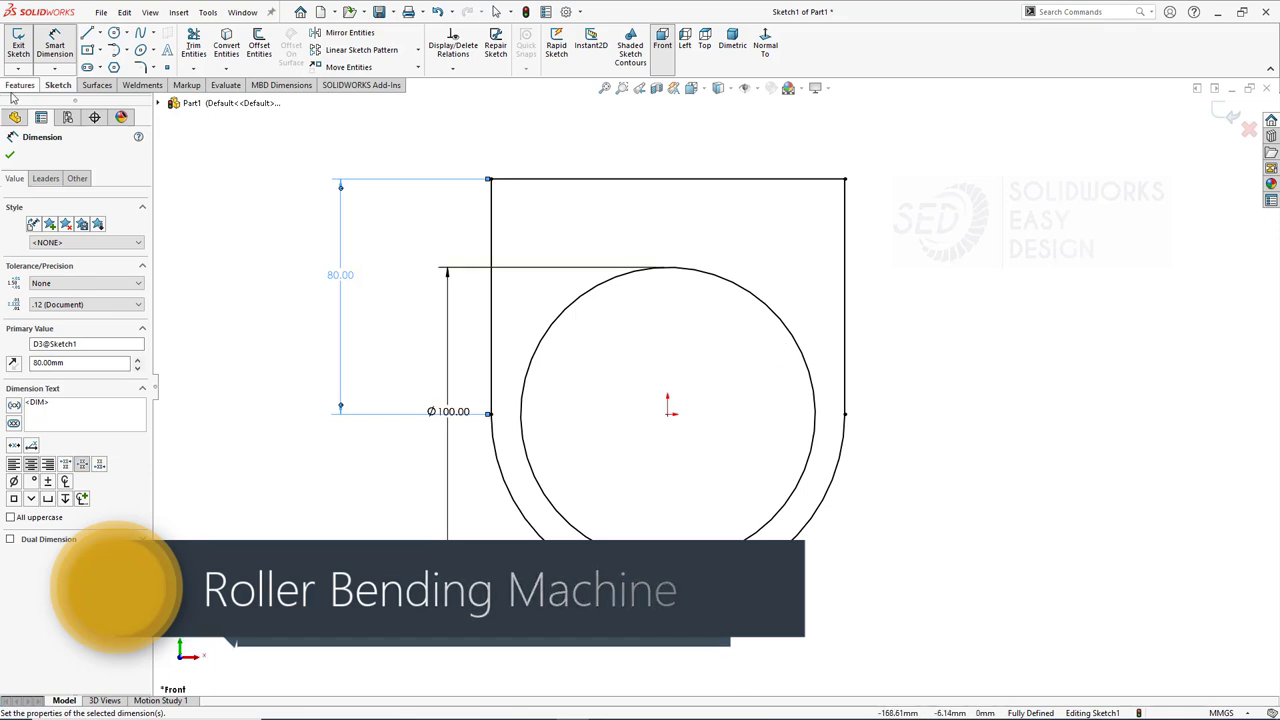
Extrude the profile 80 mm with a Mid Plane end condition.
{"action": "left_click", "coordinate": [23, 45]}
{"action": "left_click", "coordinate": [100, 235]}
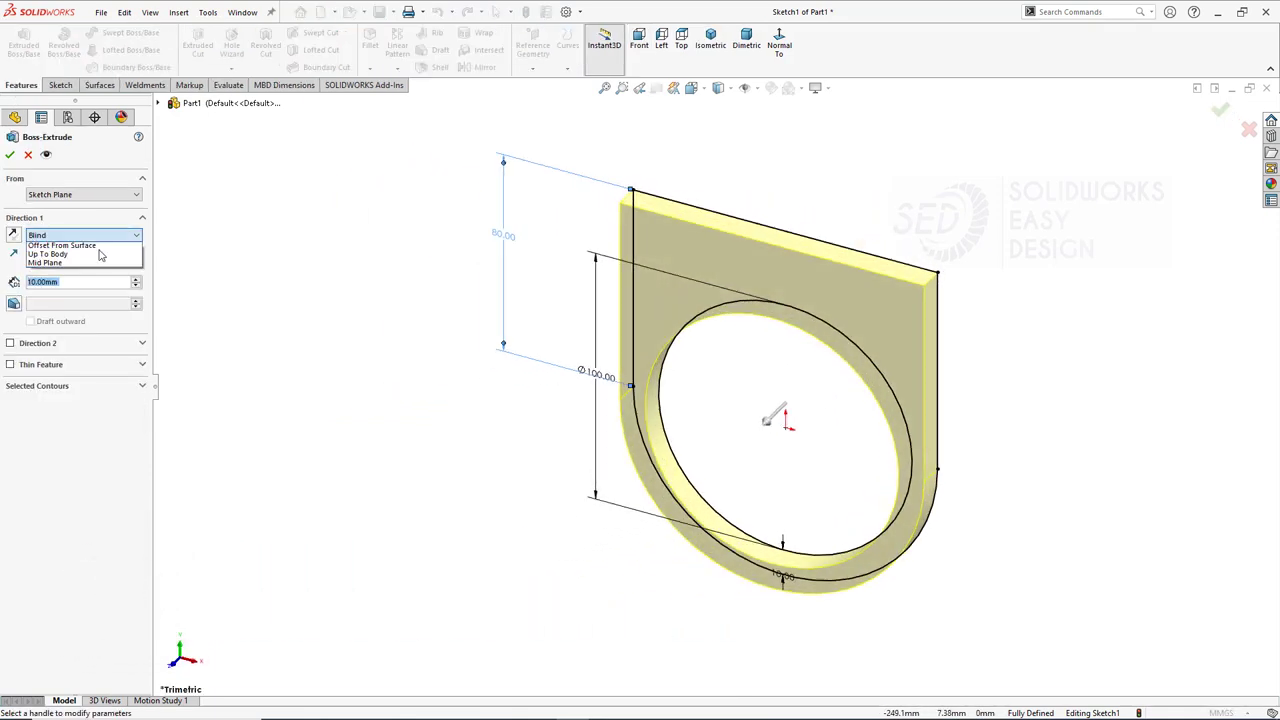
{"action": "left_click", "coordinate": [62, 291]}
{"action": "scroll", "coordinate": [940, 410], "scroll_direction": "down", "scroll_amount": 2}
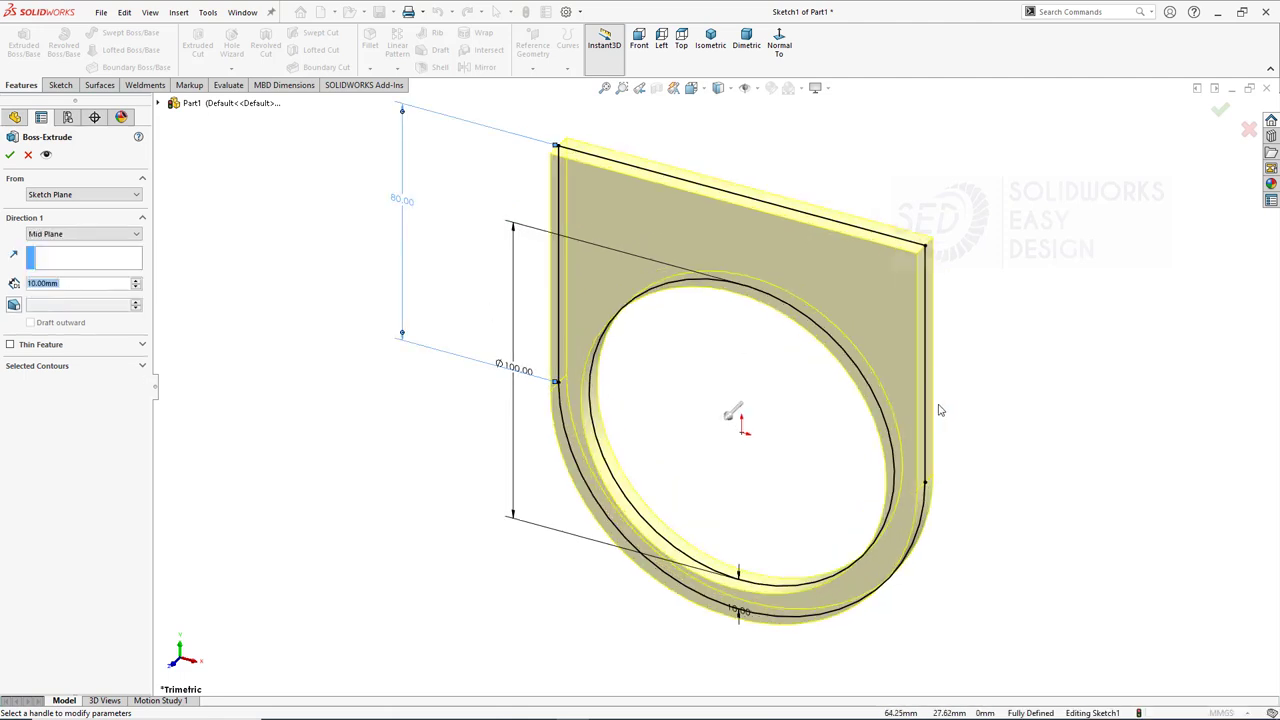
{"action": "type", "text": "80"}
{"action": "key", "text": "Return"}
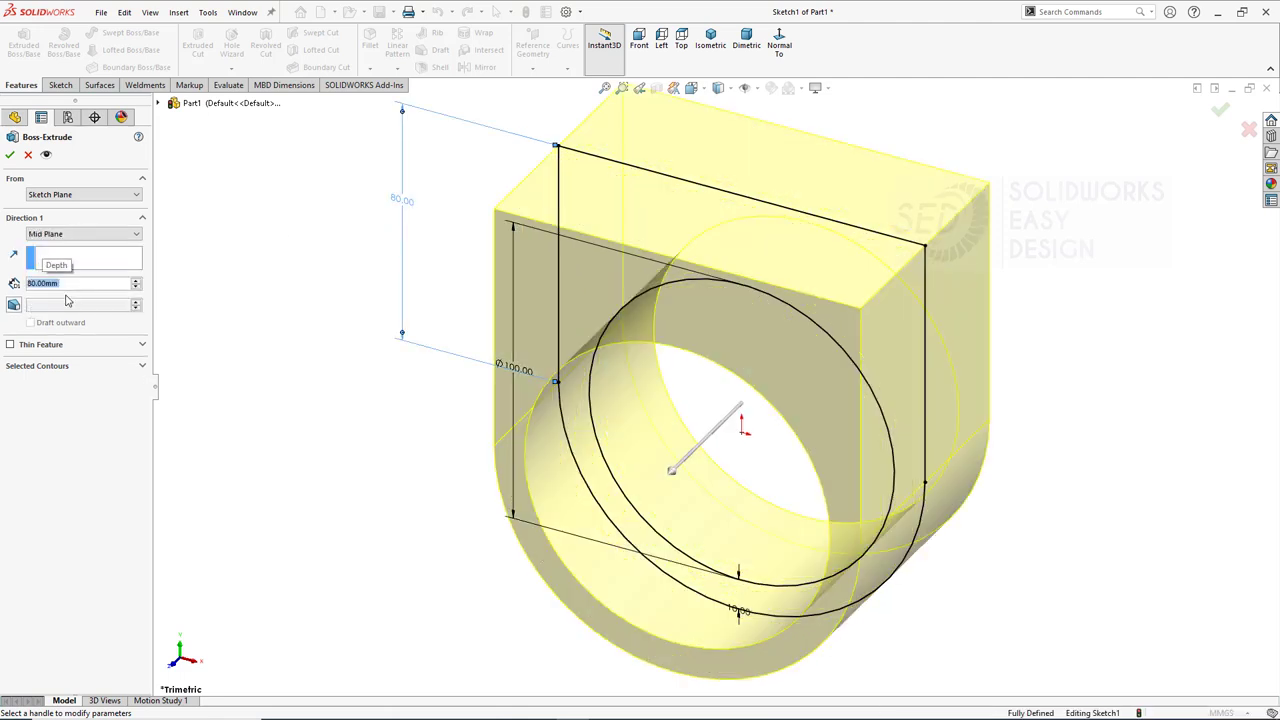
{"action": "left_click", "coordinate": [9, 154]}
{"action": "scroll", "coordinate": [951, 406], "scroll_direction": "up", "scroll_amount": 2}
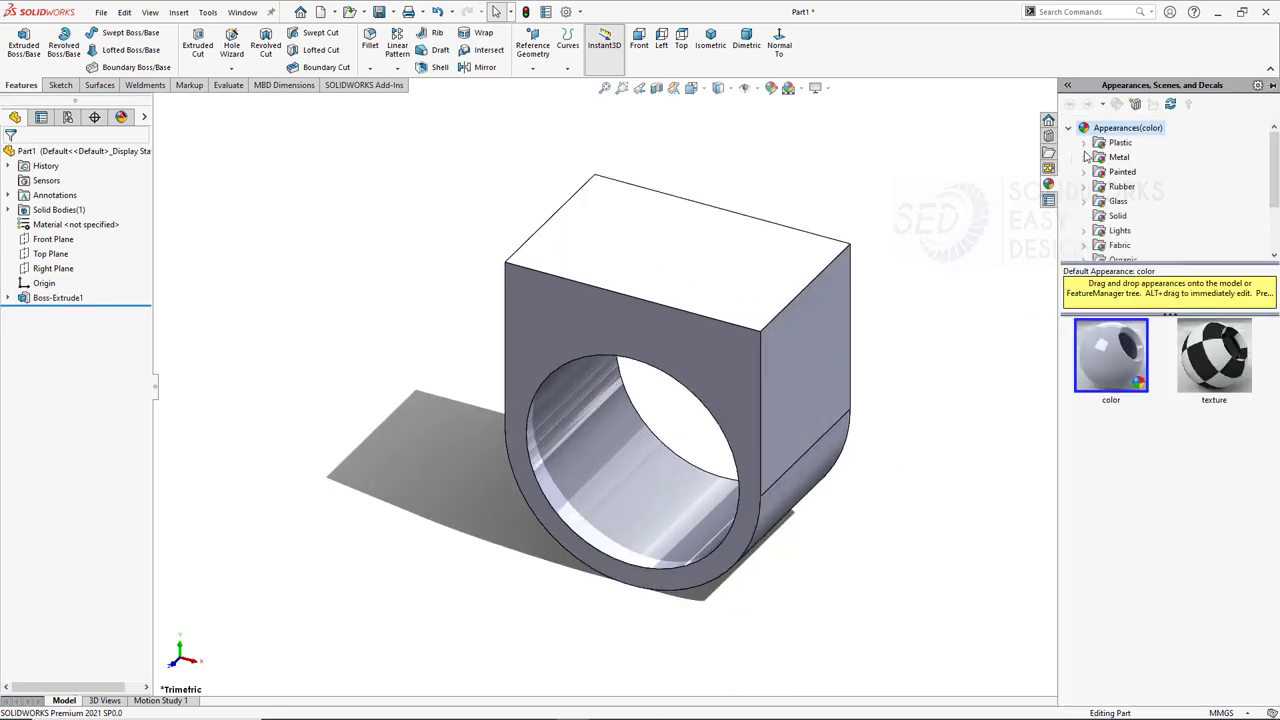
Apply the polished steel appearance to the part.
{"action": "left_click", "coordinate": [1085, 157]}
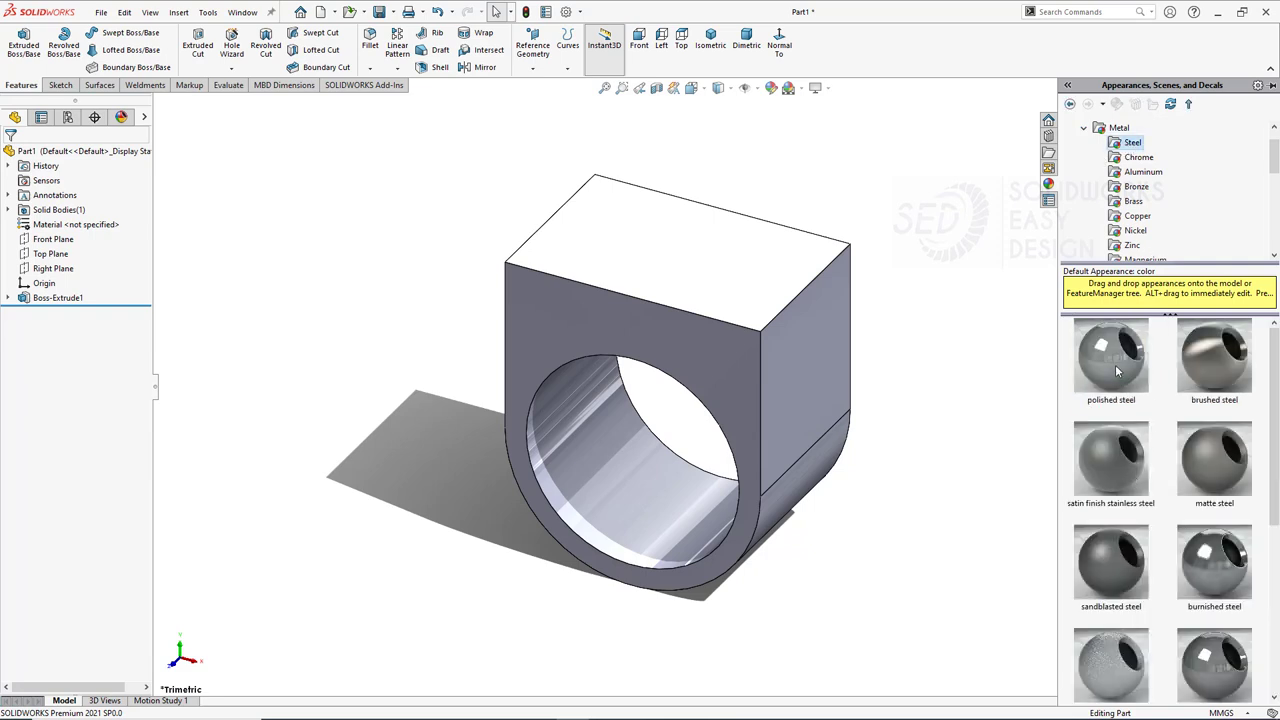
{"action": "double_click", "coordinate": [1117, 372]}
{"action": "left_click", "coordinate": [1271, 184]}
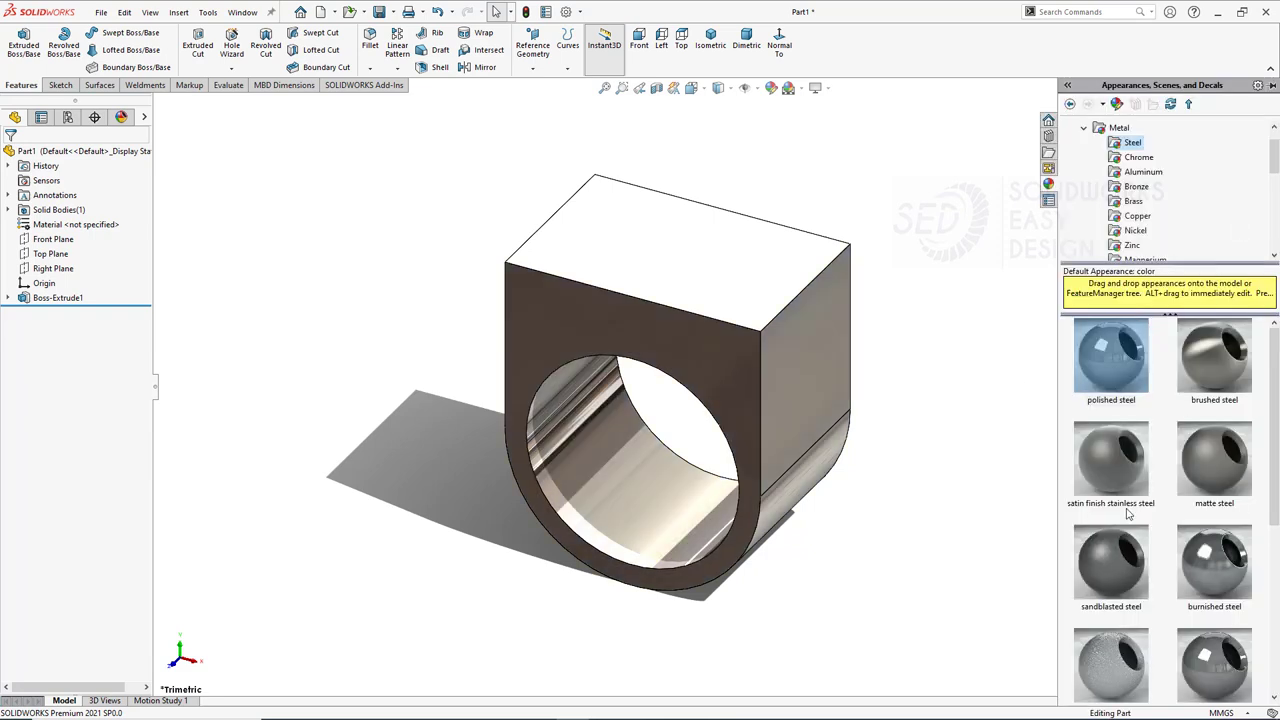
{"action": "left_click_drag", "start_coordinate": [1094, 614], "coordinate": [711, 297]}
Round the block's top edges with a 5 mm fillet.
{"action": "scroll", "coordinate": [711, 297], "scroll_direction": "down", "scroll_amount": 2}
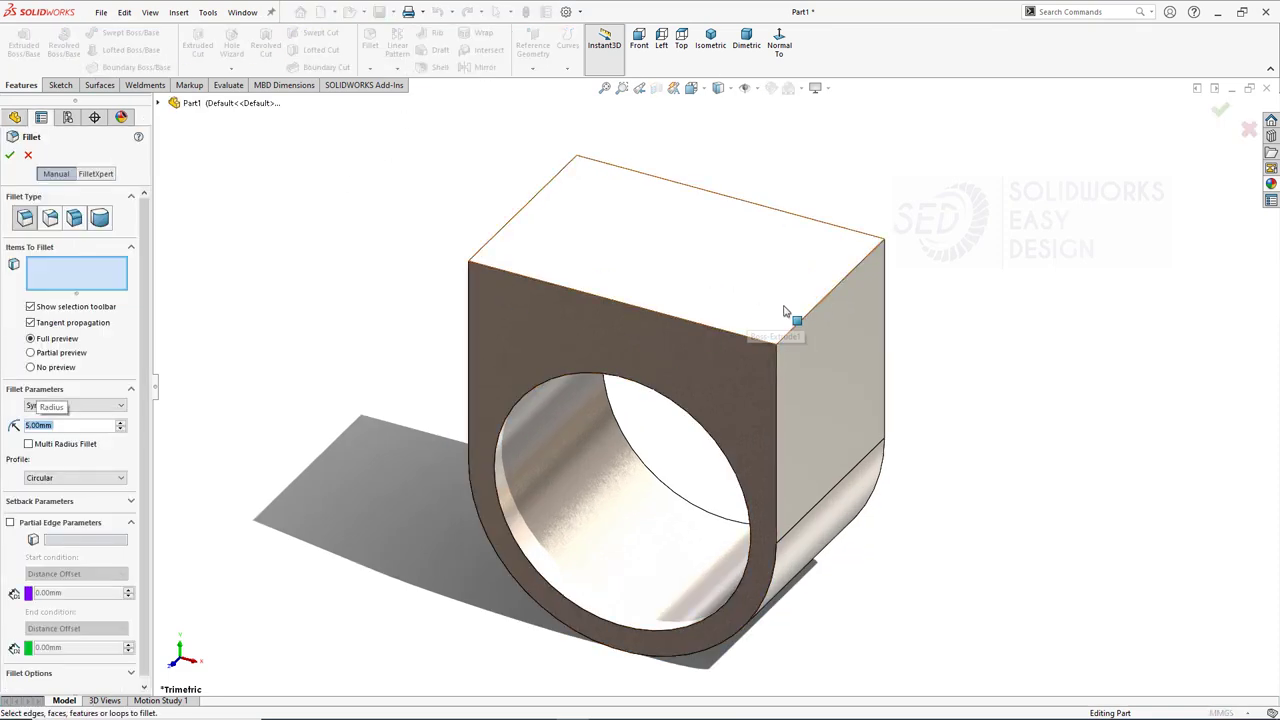
{"action": "left_click", "coordinate": [491, 252]}
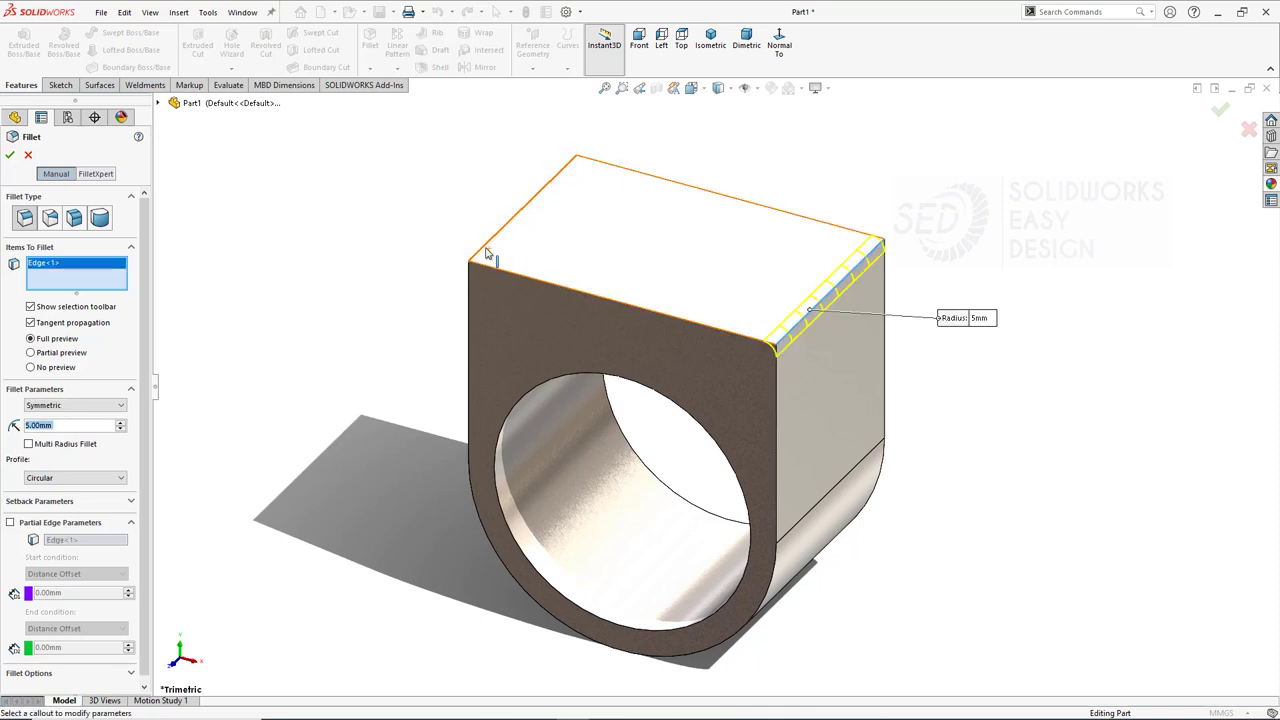
{"action": "left_click", "coordinate": [11, 156]}
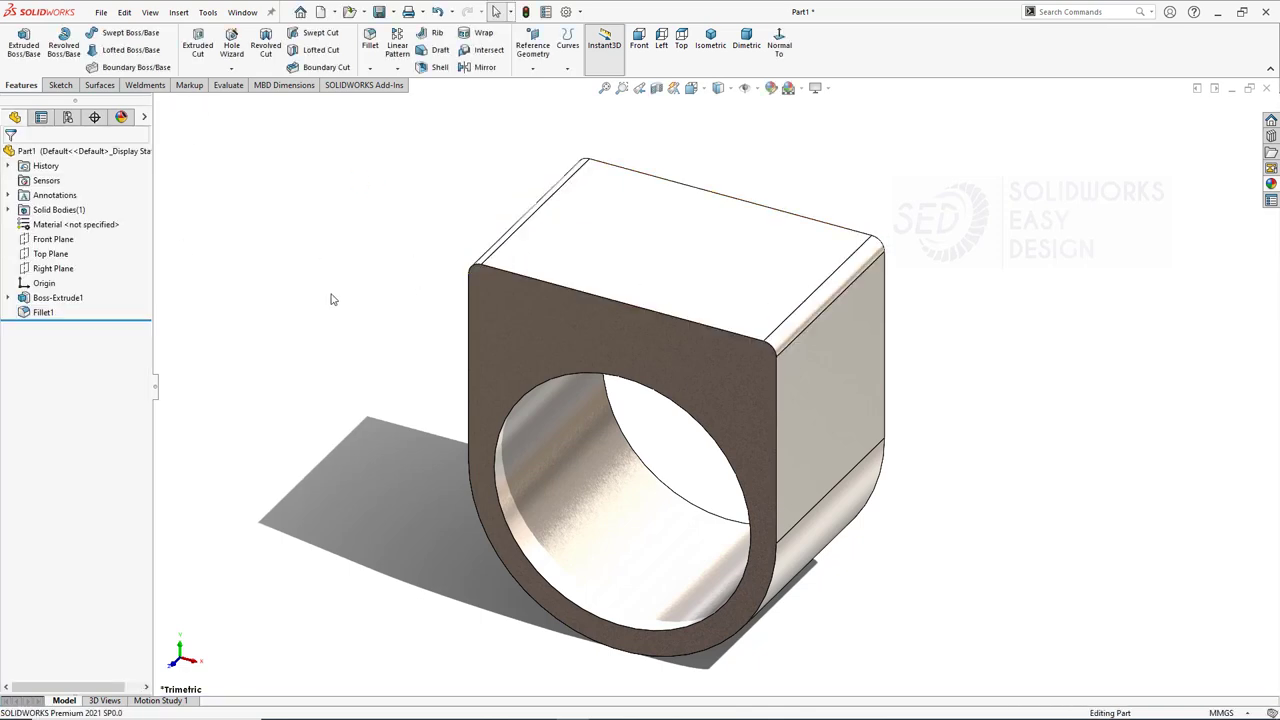
Sketch a Ø40 mm circle on the block's top face.
{"action": "left_click", "coordinate": [714, 271]}
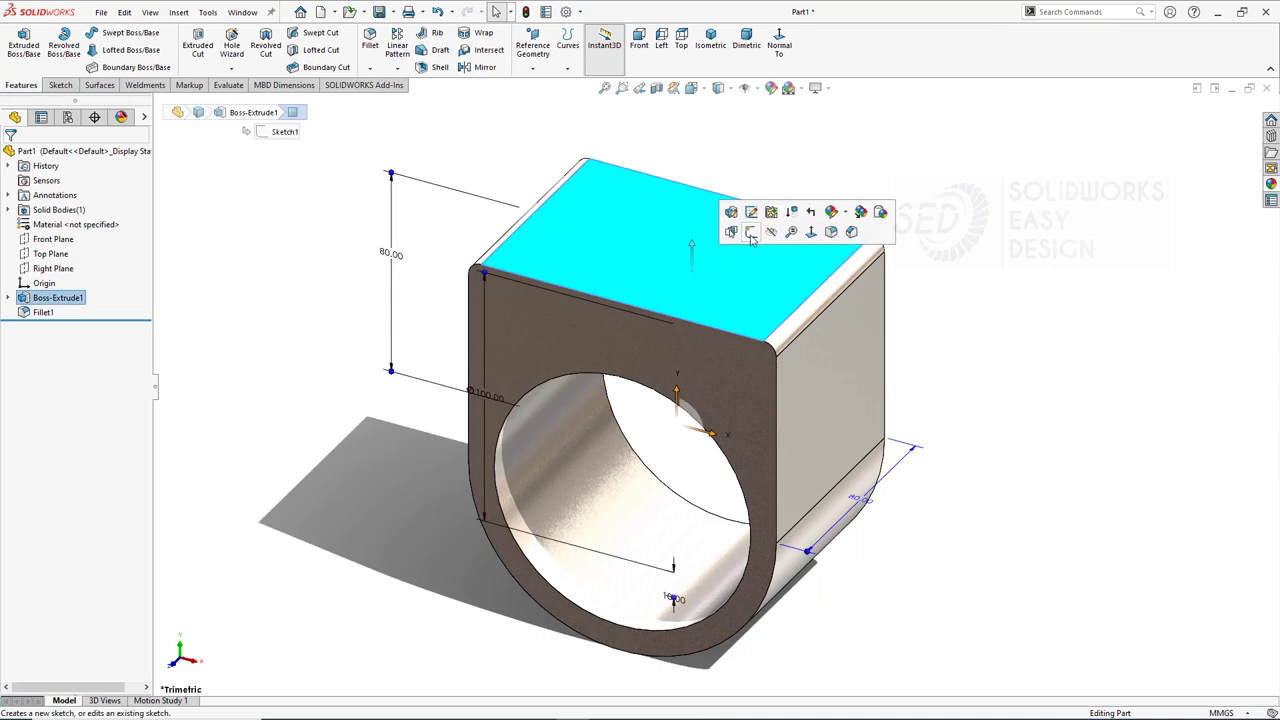
{"action": "left_click", "coordinate": [750, 232]}
{"action": "left_click", "coordinate": [114, 33]}
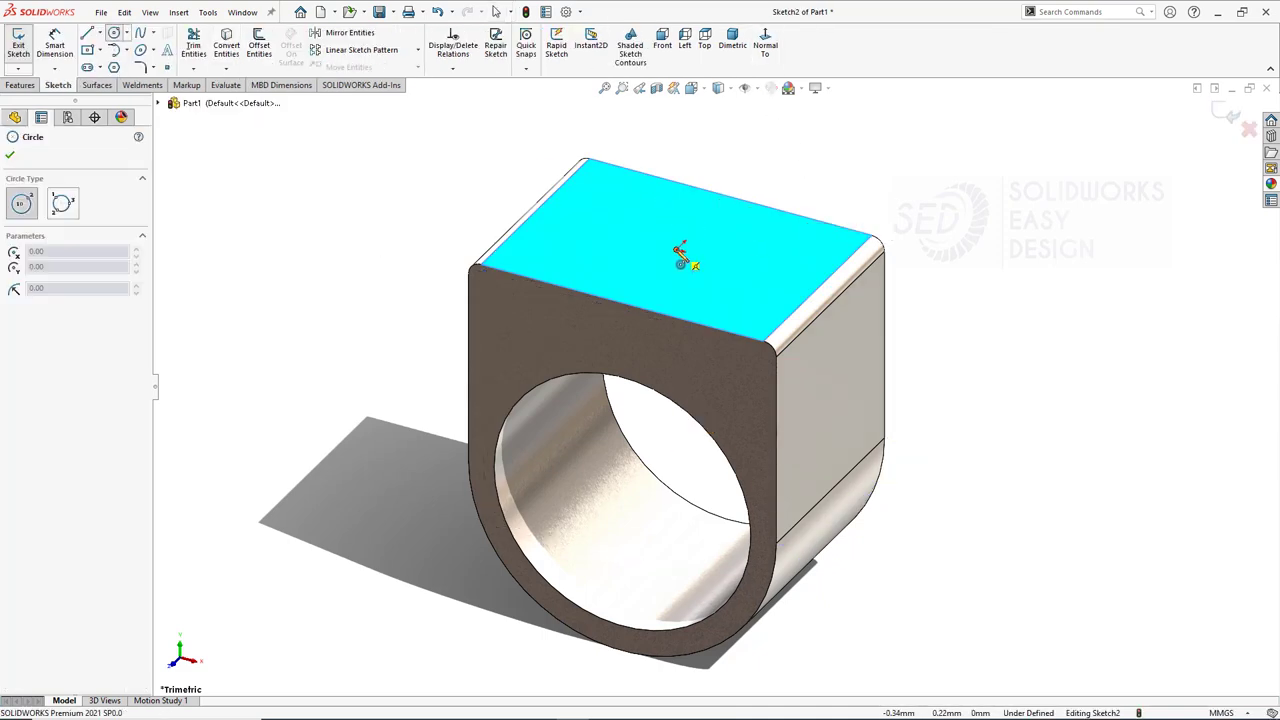
{"action": "left_click", "coordinate": [680, 247]}
{"action": "left_click", "coordinate": [733, 258]}
{"action": "key", "text": "Escape"}
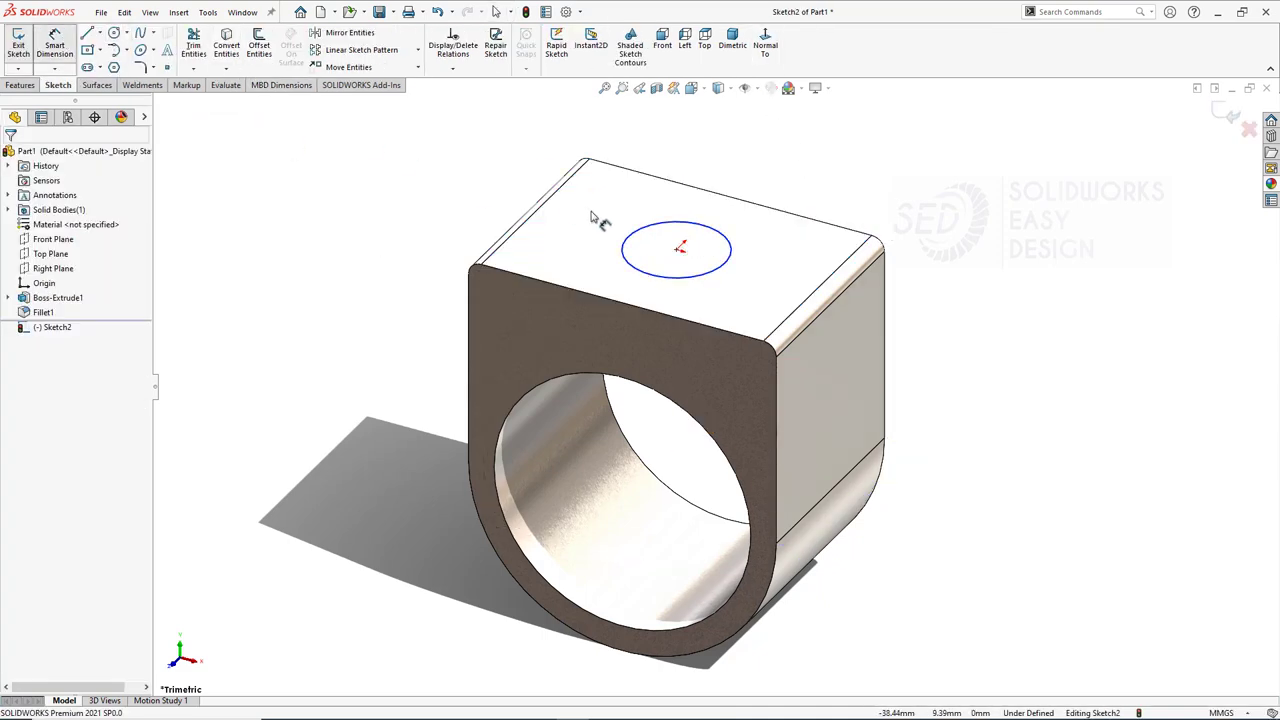
{"action": "left_click", "coordinate": [686, 224]}
{"action": "left_click", "coordinate": [775, 177]}
{"action": "type", "text": "40"}
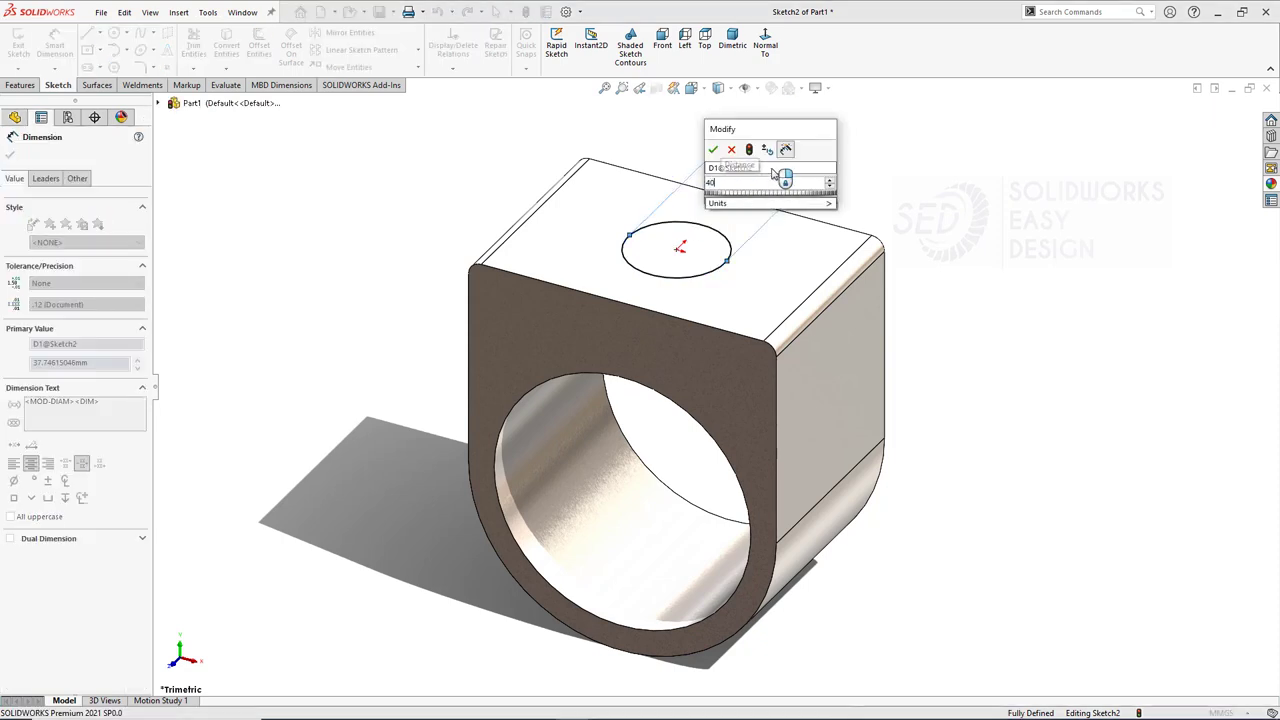
{"action": "key", "text": "Return"}
Extrude the circle 20 mm upward into a cylinder boss.
{"action": "left_click", "coordinate": [21, 84]}
{"action": "left_click", "coordinate": [31, 49]}
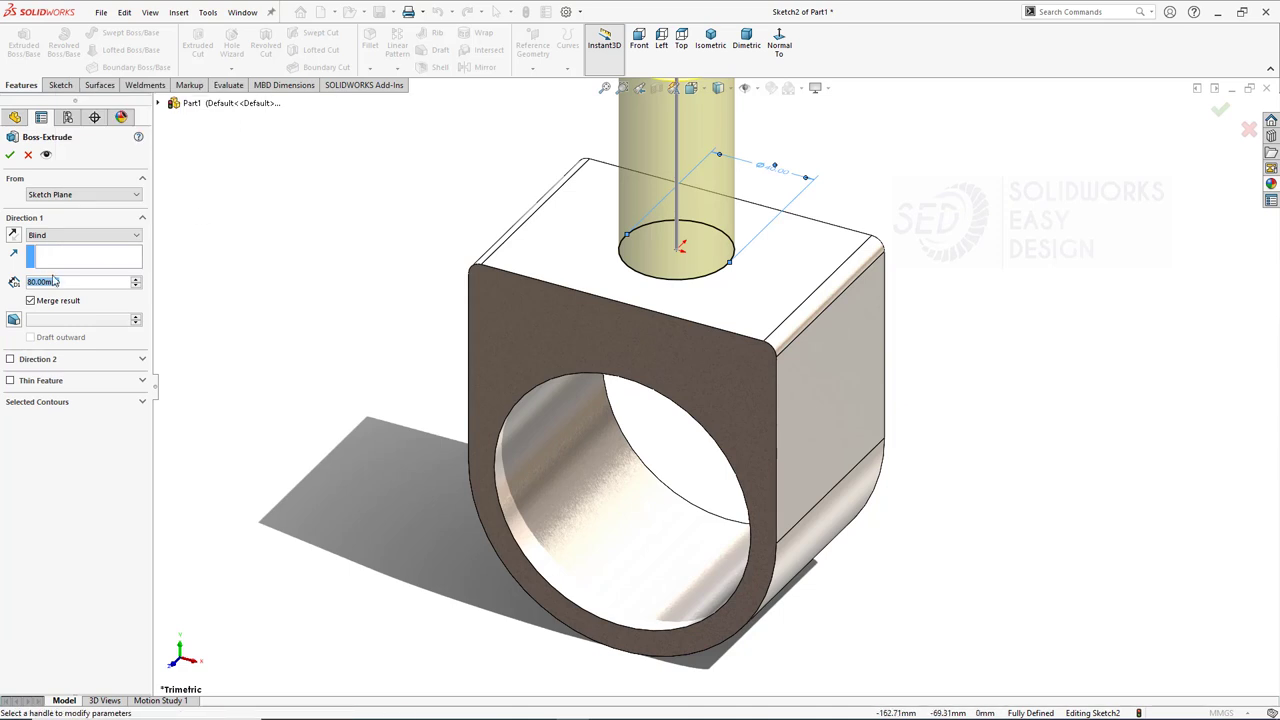
{"action": "type", "text": "20"}
{"action": "key", "text": "Return"}
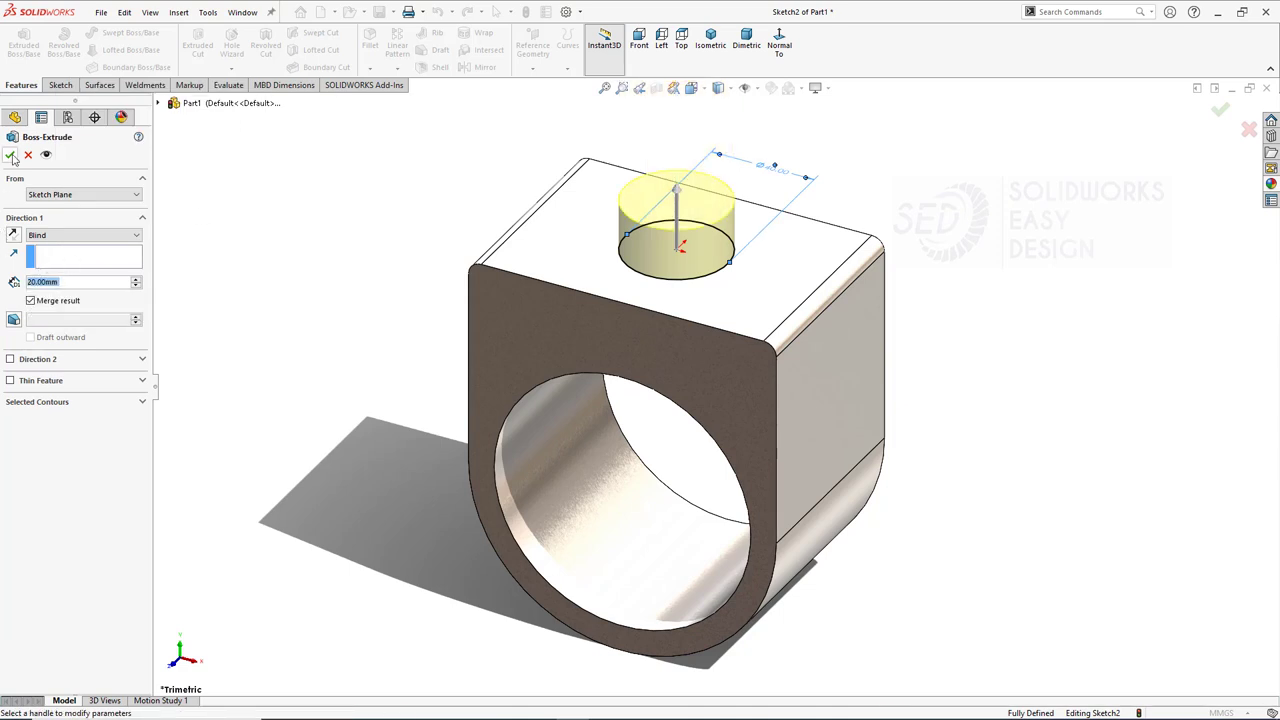
{"action": "left_click", "coordinate": [11, 156]}
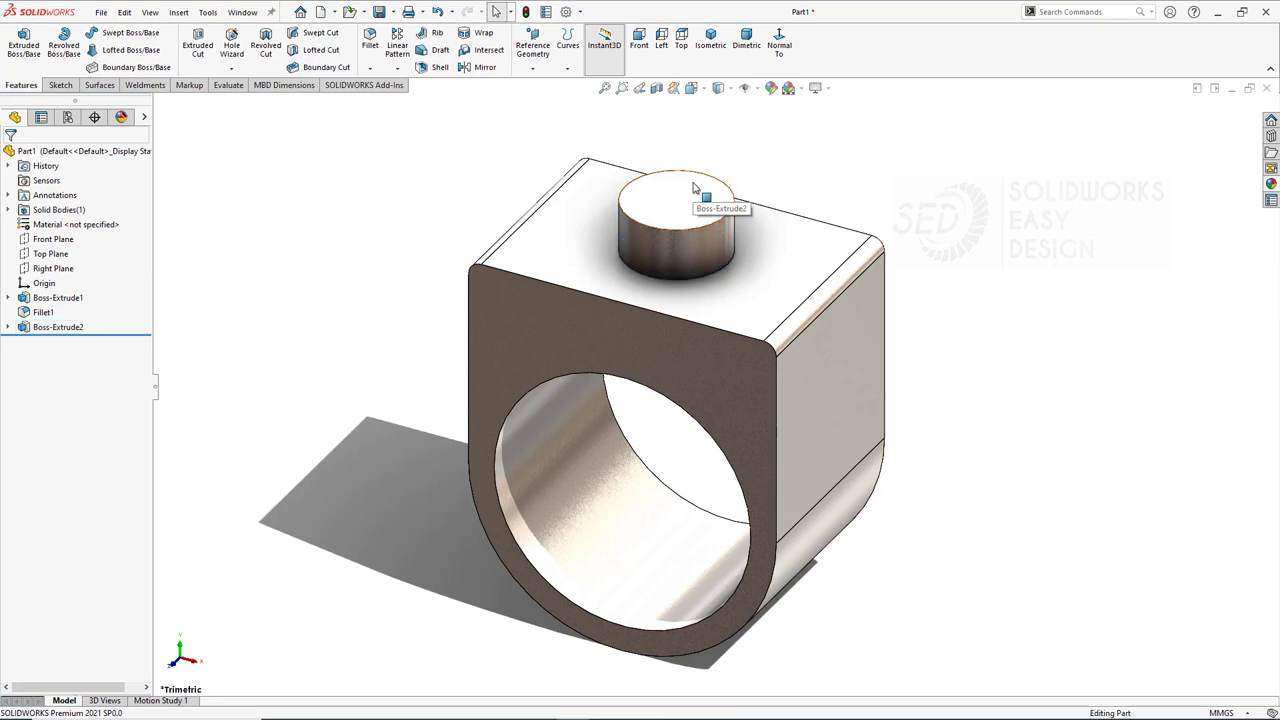
Add an M33 bottoming tapped hole at the cylinder top's centre, Up To Surface of the block top.
{"action": "left_click", "coordinate": [231, 45]}
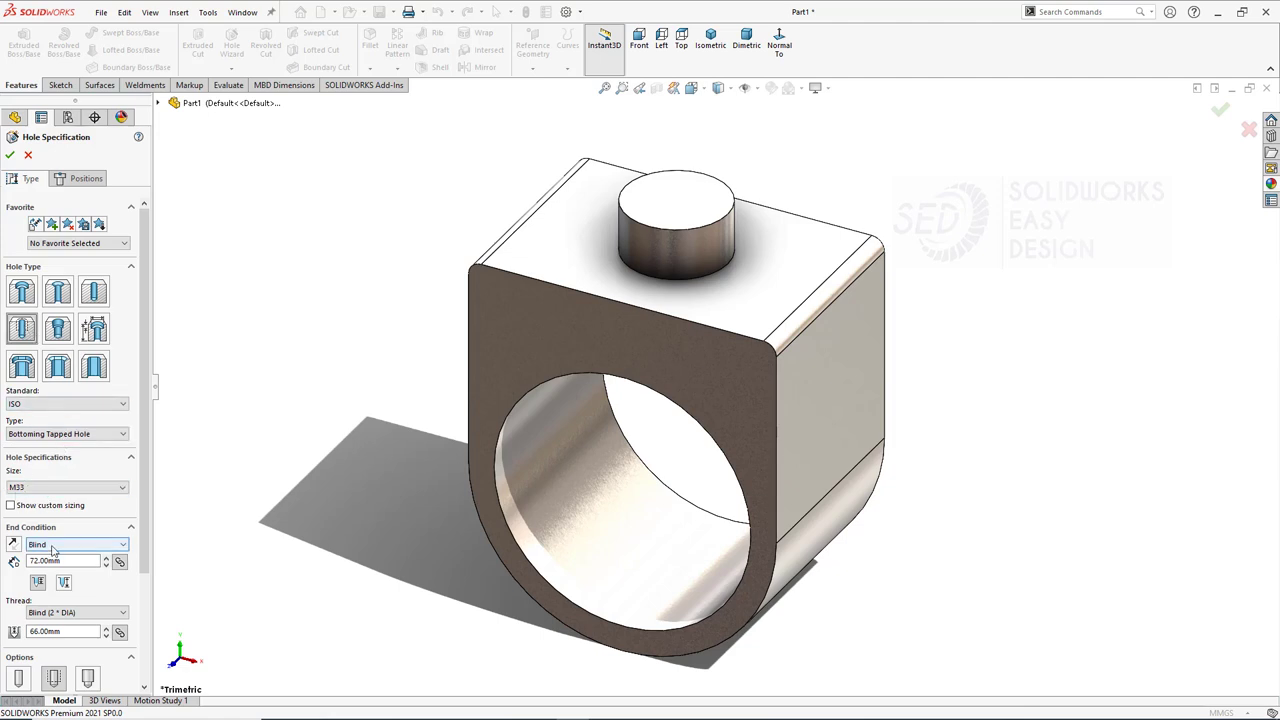
{"action": "left_click", "coordinate": [53, 549]}
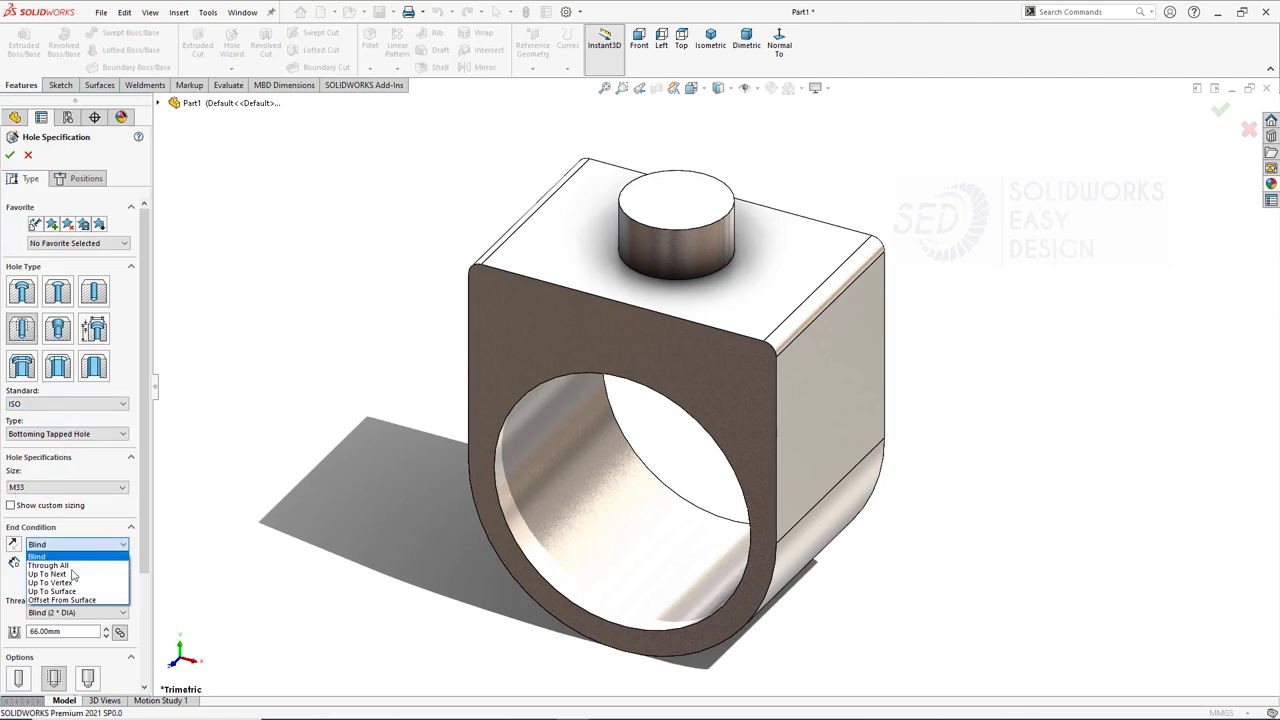
{"action": "left_click", "coordinate": [52, 591]}
{"action": "left_click", "coordinate": [757, 289]}
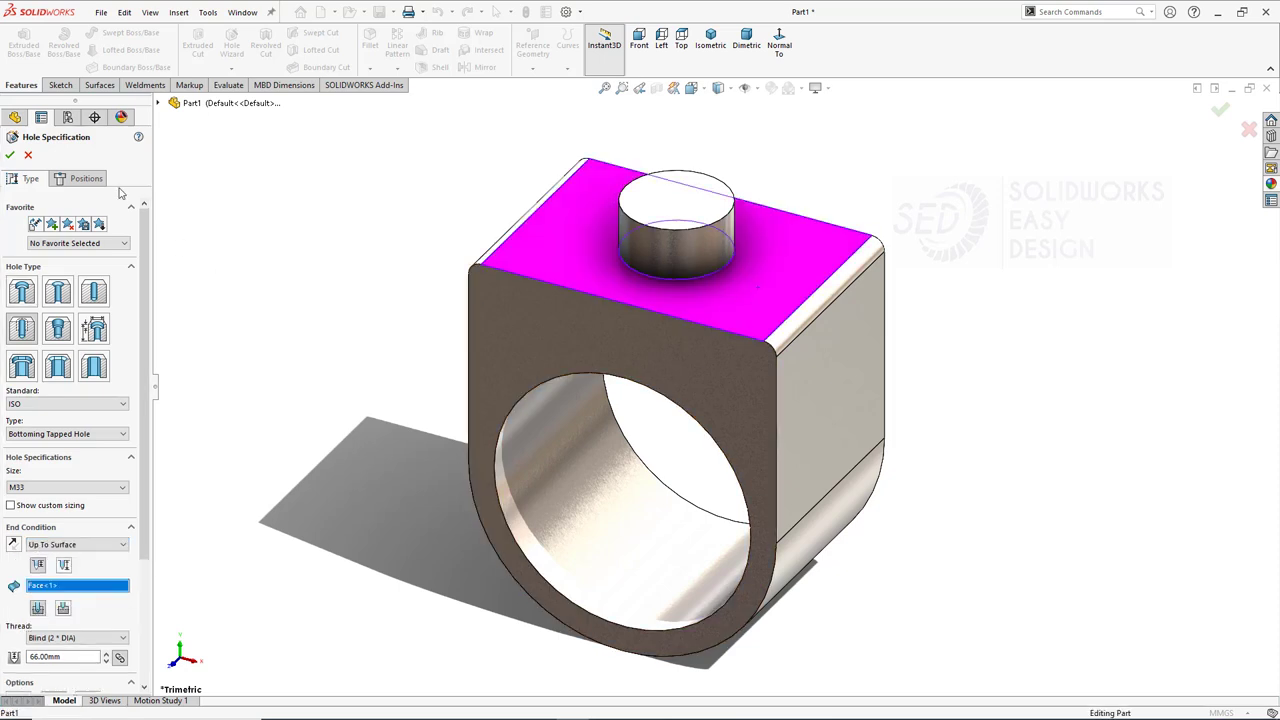
{"action": "left_click", "coordinate": [86, 179]}
{"action": "left_click", "coordinate": [68, 296]}
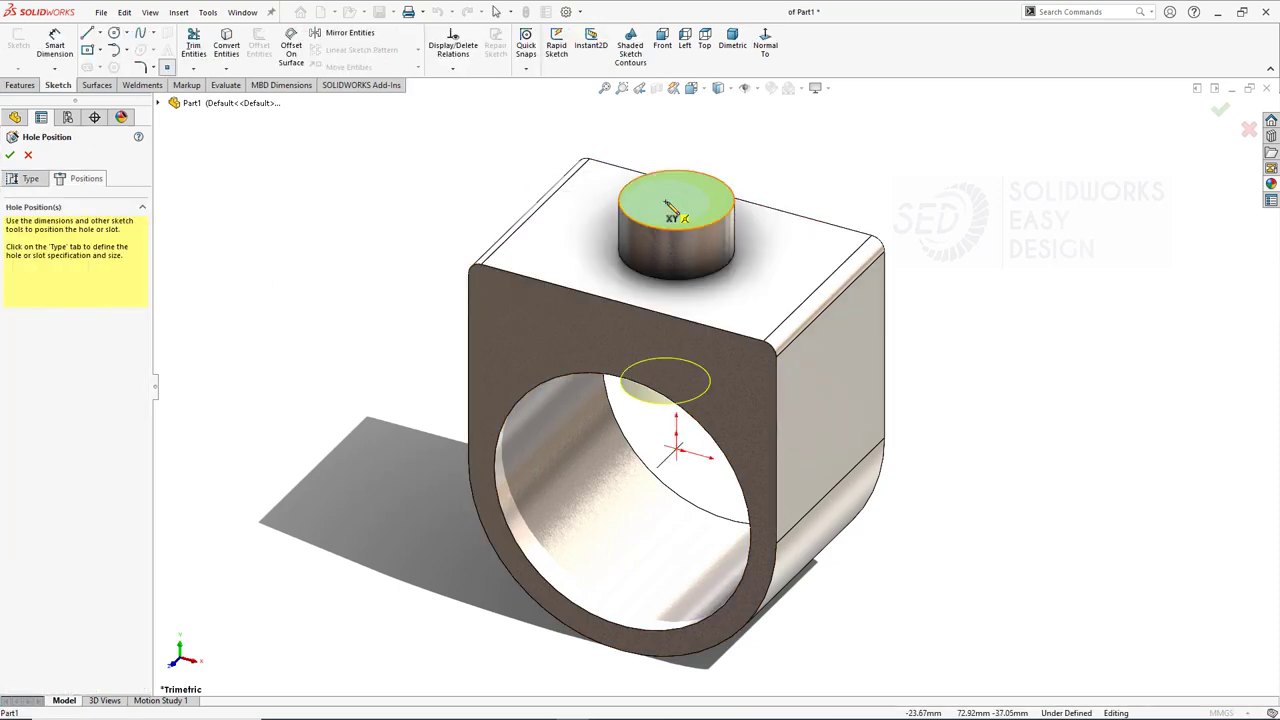
{"action": "left_click", "coordinate": [676, 201]}
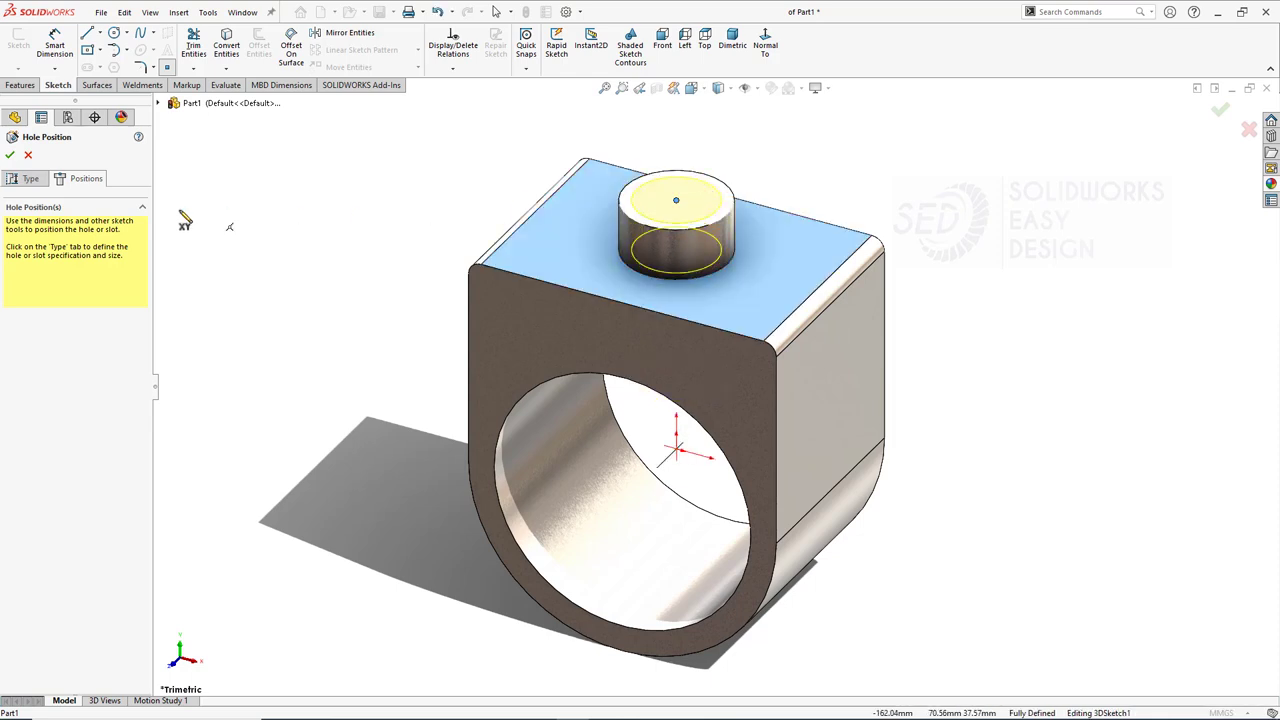
{"action": "left_click", "coordinate": [10, 157]}
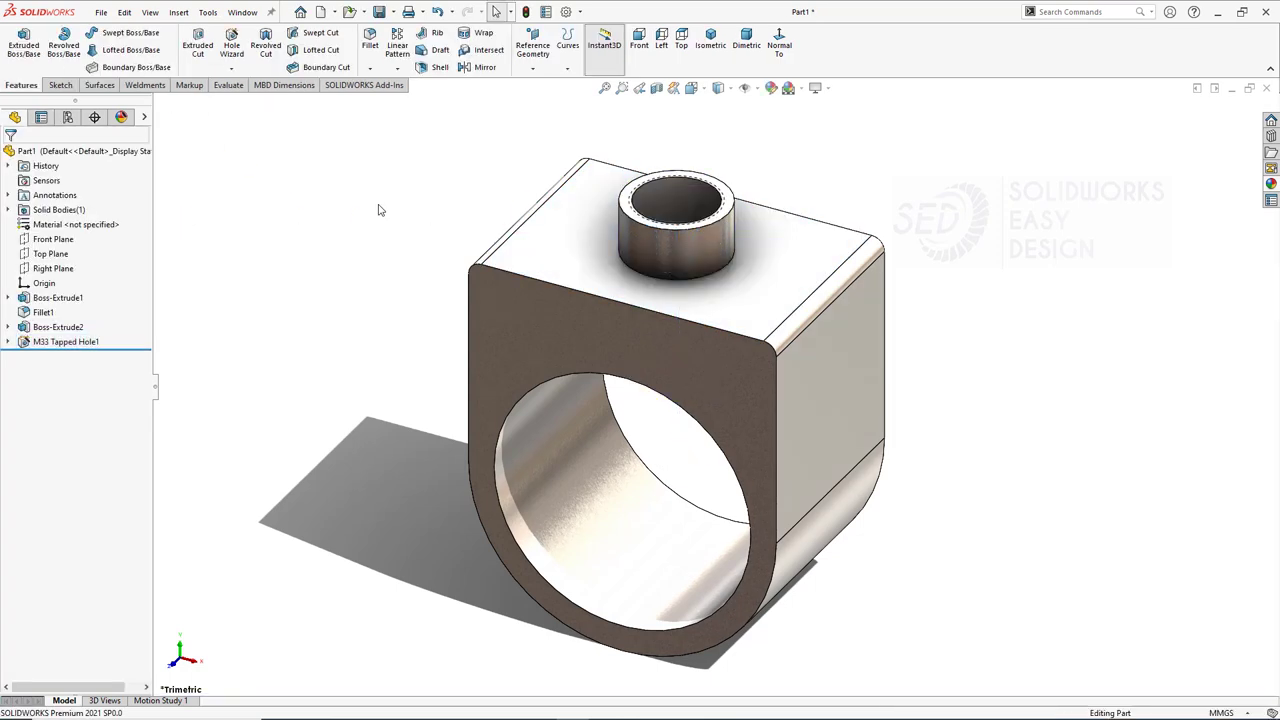
Fillet the cylinder's base edge at 5 mm.
{"action": "left_click", "coordinate": [370, 45]}
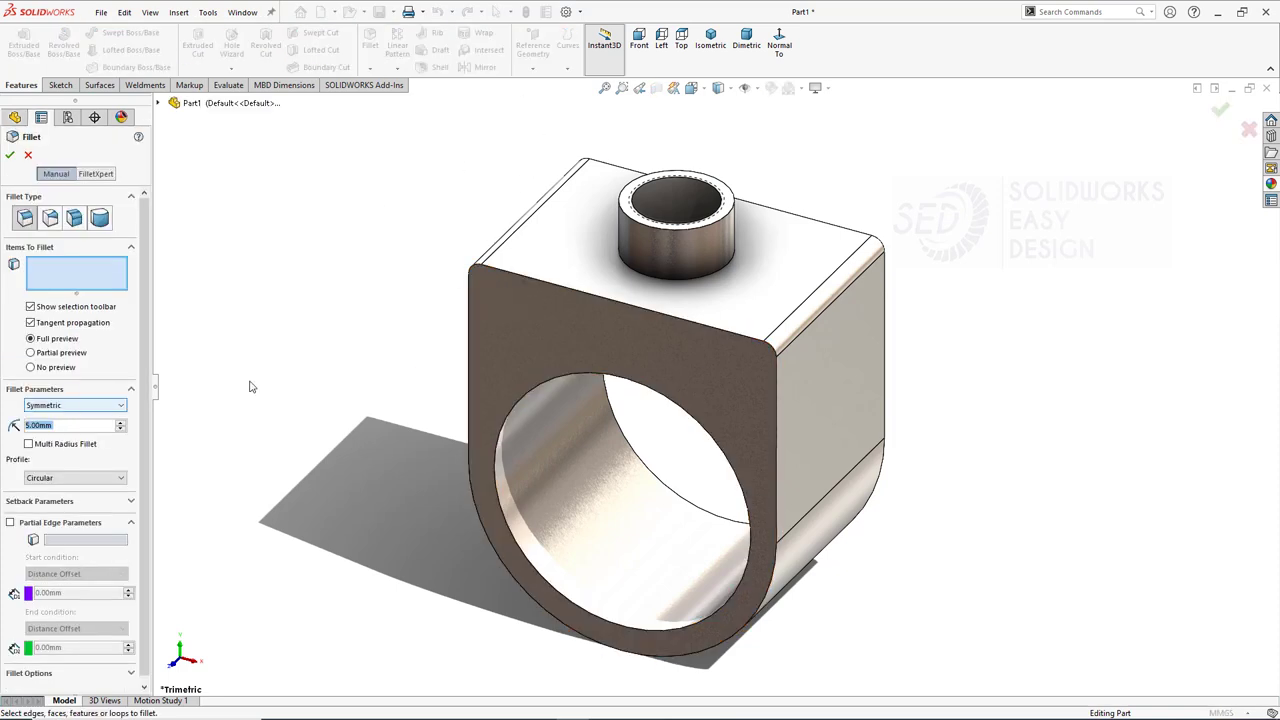
{"action": "left_click", "coordinate": [724, 274]}
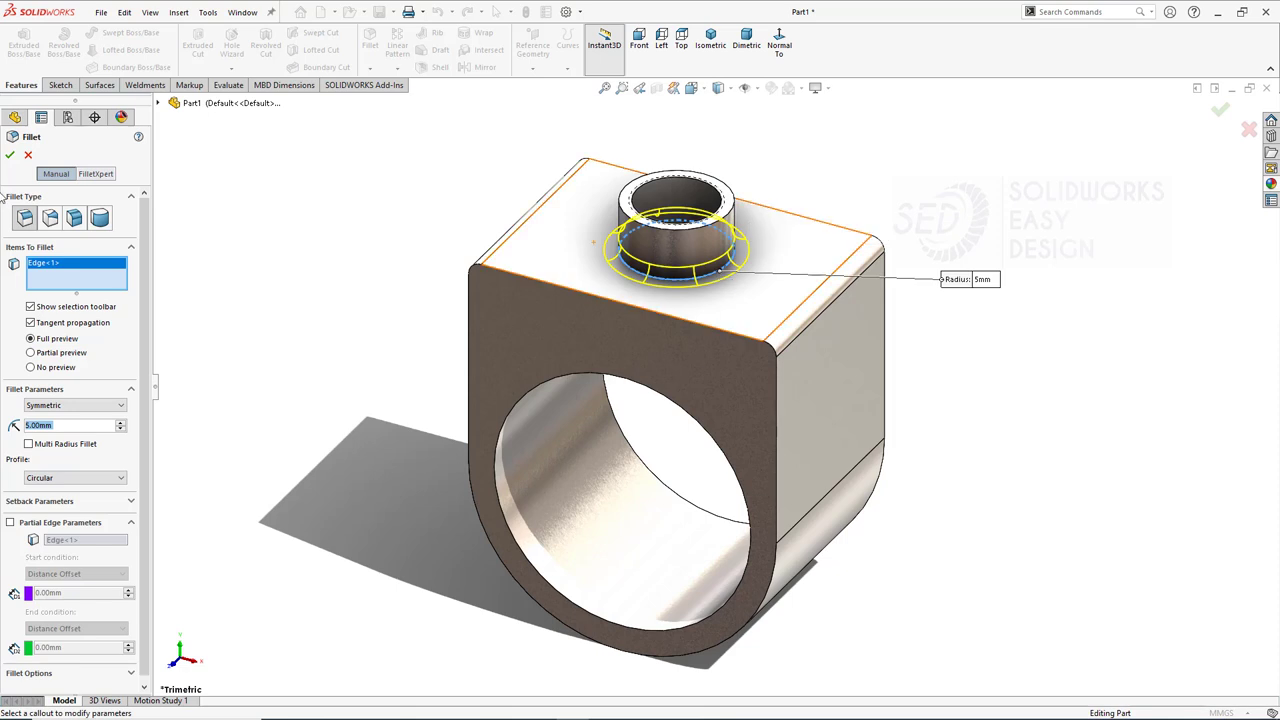
{"action": "key", "text": "Return"}
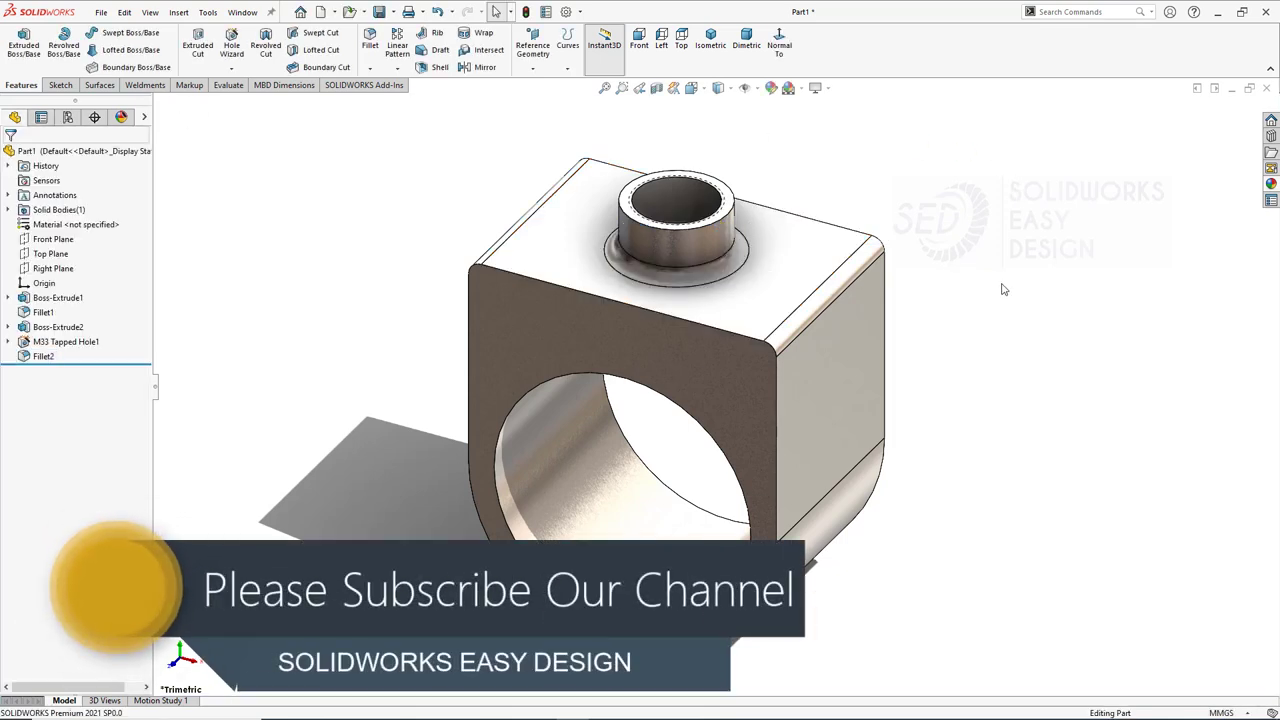
Save the part into the chosen folder and close it.
{"action": "key", "text": "ctrl+s"}
{"action": "double_click", "coordinate": [310, 125]}
{"action": "left_click", "coordinate": [548, 426]}
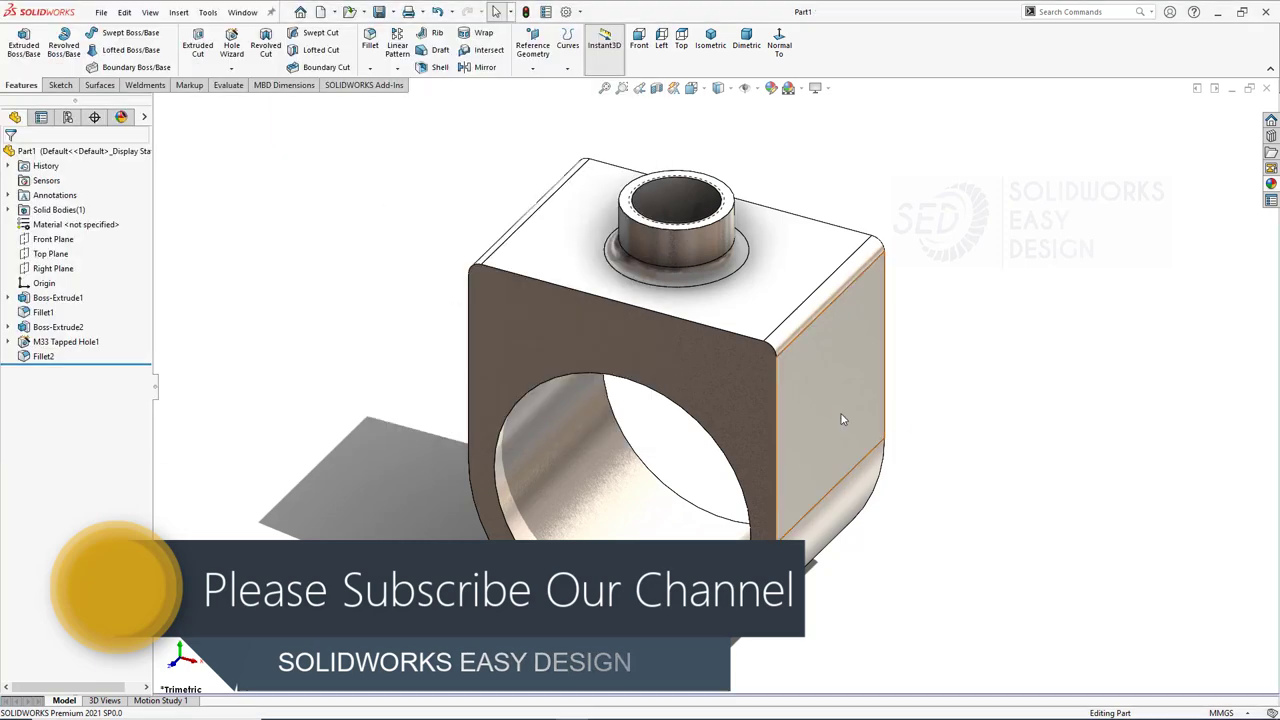
{"action": "key", "text": "ctrl+w"}
Create a new part and start a sketch on the Front Plane.
{"action": "left_click", "coordinate": [101, 12]}
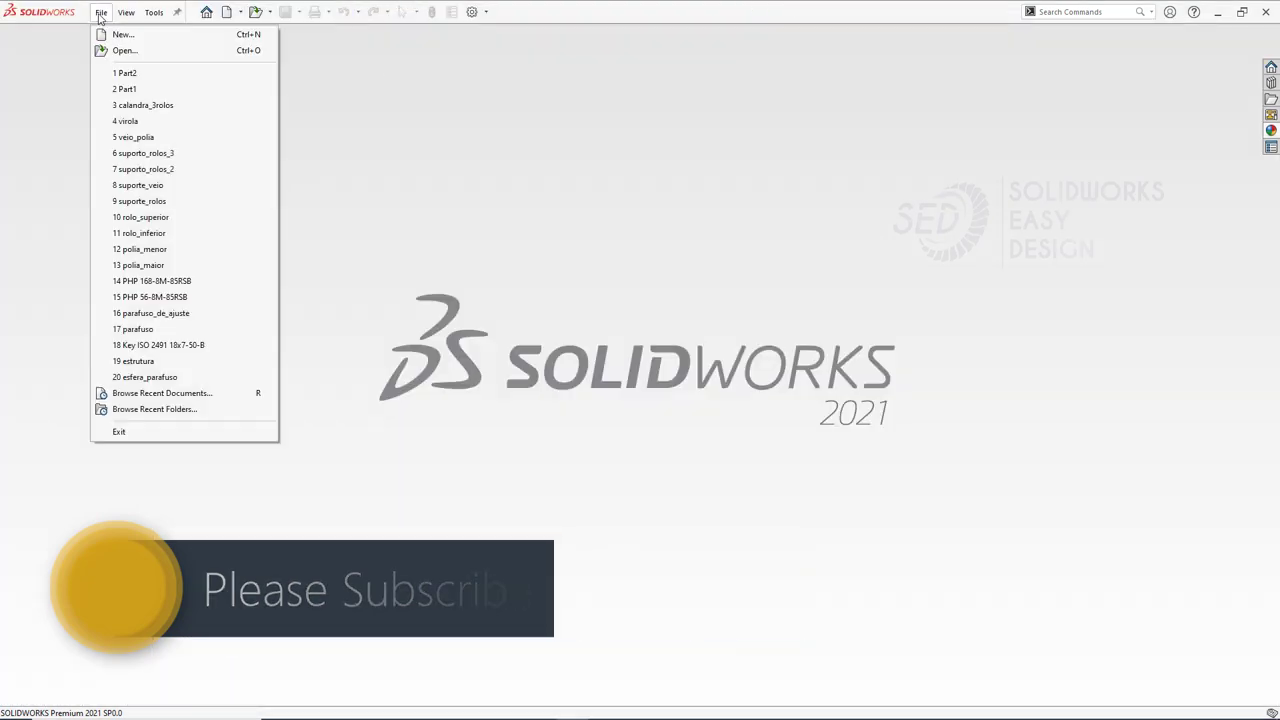
{"action": "left_click", "coordinate": [112, 34]}
{"action": "left_click", "coordinate": [530, 516]}
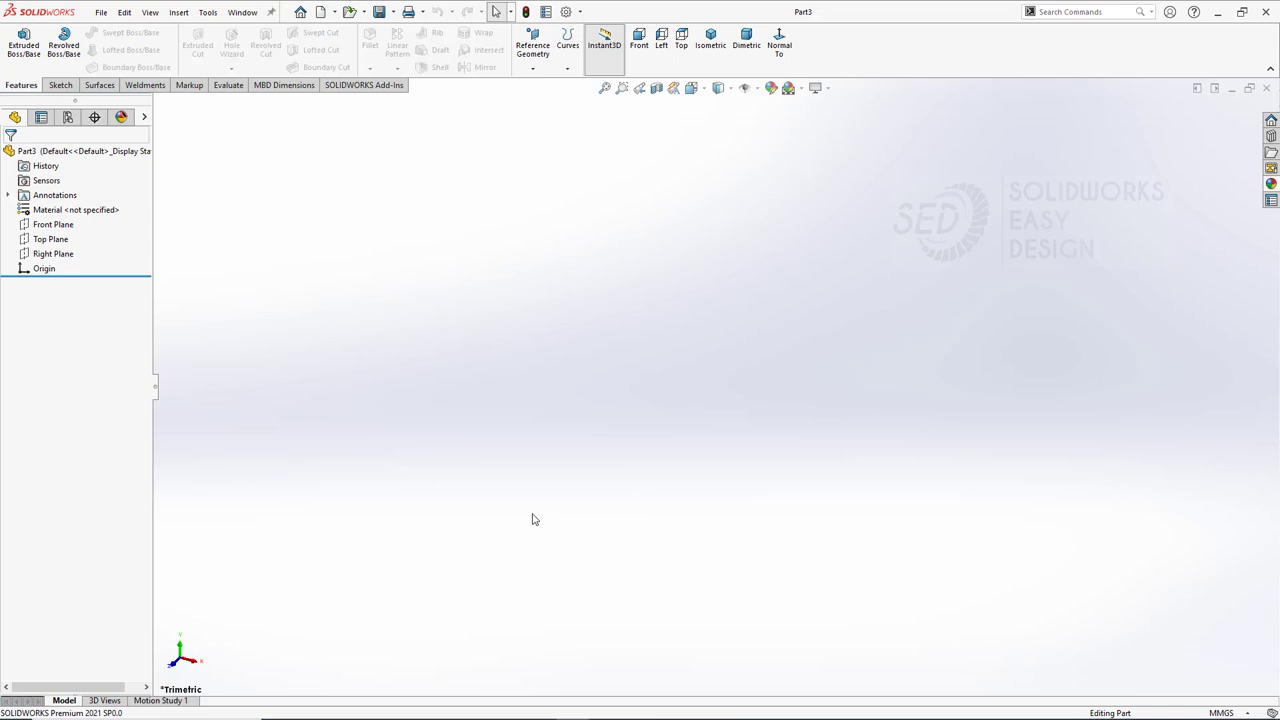
{"action": "left_click", "coordinate": [52, 224]}
{"action": "left_click", "coordinate": [100, 200]}
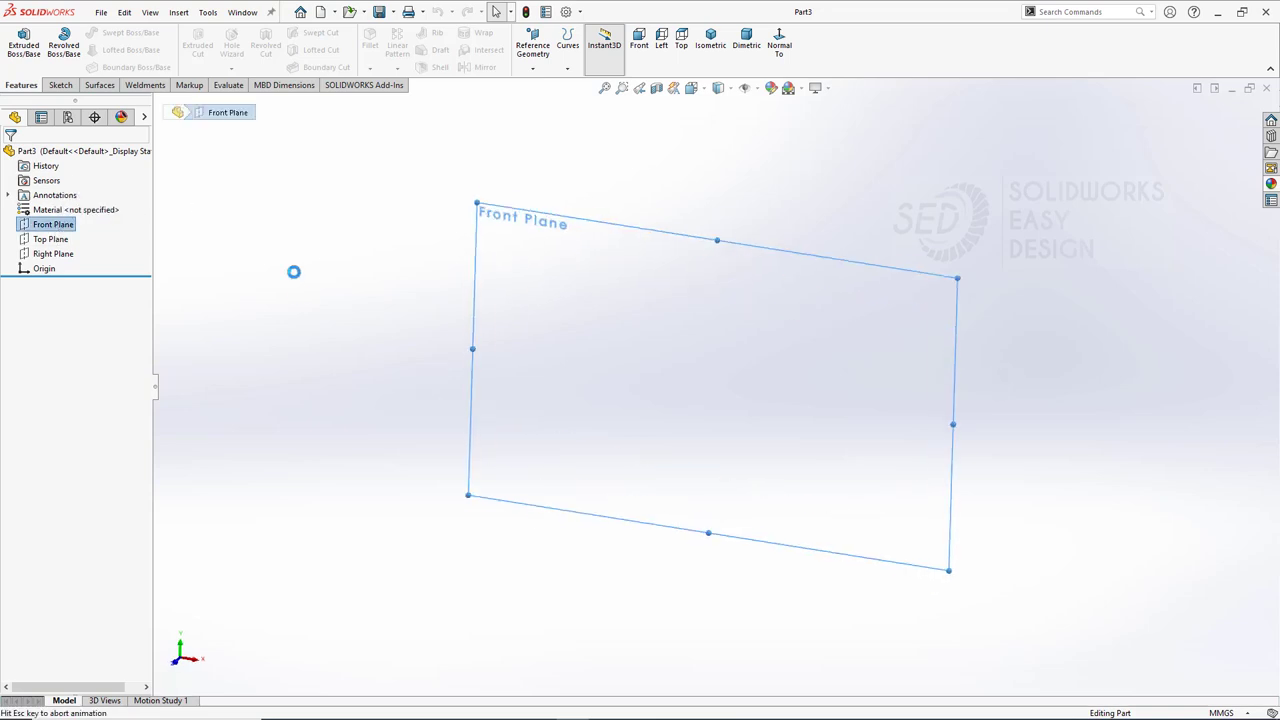
Apply the Plain White scene to the viewport.
{"action": "left_click", "coordinate": [815, 88]}
{"action": "left_click", "coordinate": [788, 88]}
{"action": "left_click", "coordinate": [830, 123]}
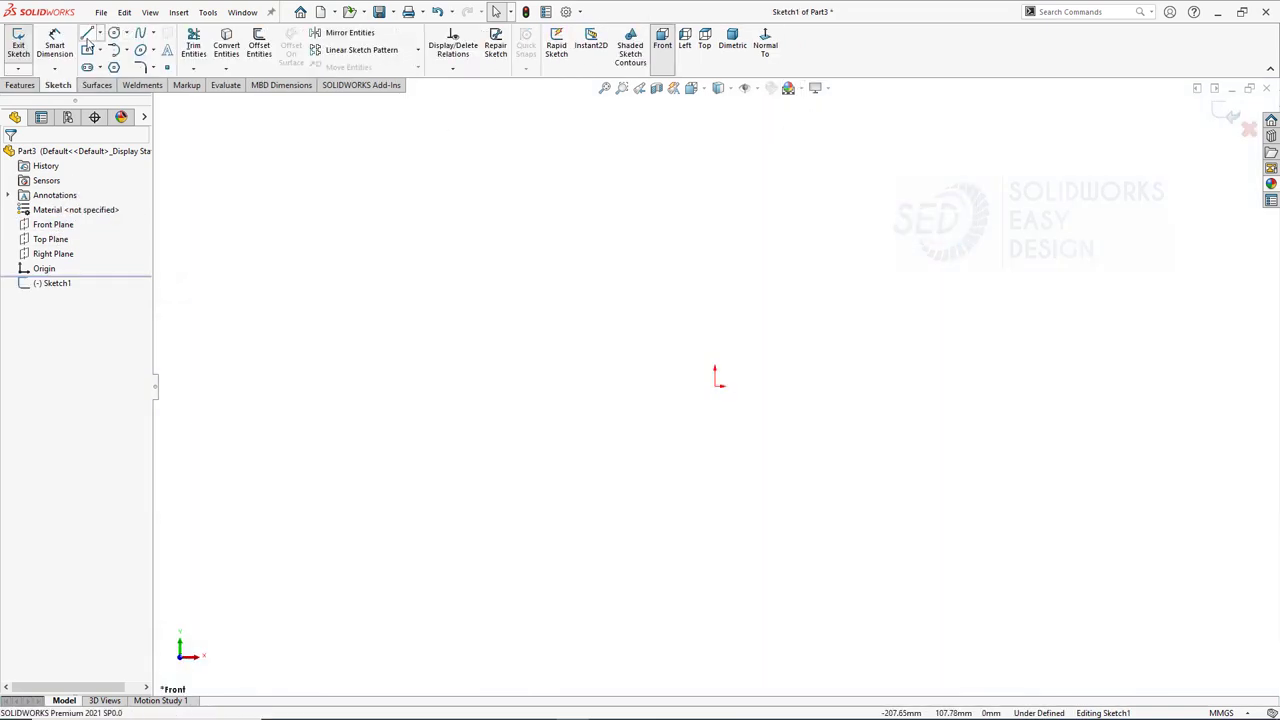
Draw a vertical centreline through the origin.
{"action": "left_click", "coordinate": [100, 35]}
{"action": "left_click", "coordinate": [118, 63]}
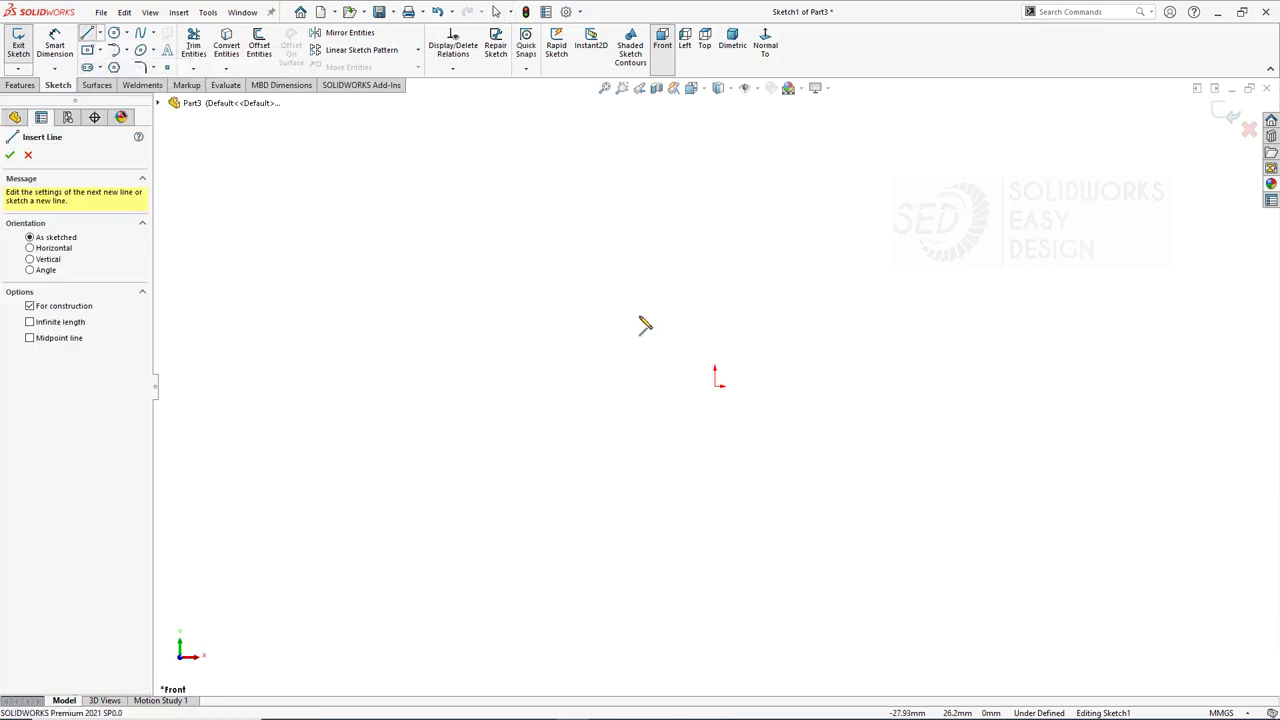
{"action": "left_click", "coordinate": [715, 258]}
{"action": "left_click", "coordinate": [715, 595]}
{"action": "key", "text": "Escape"}
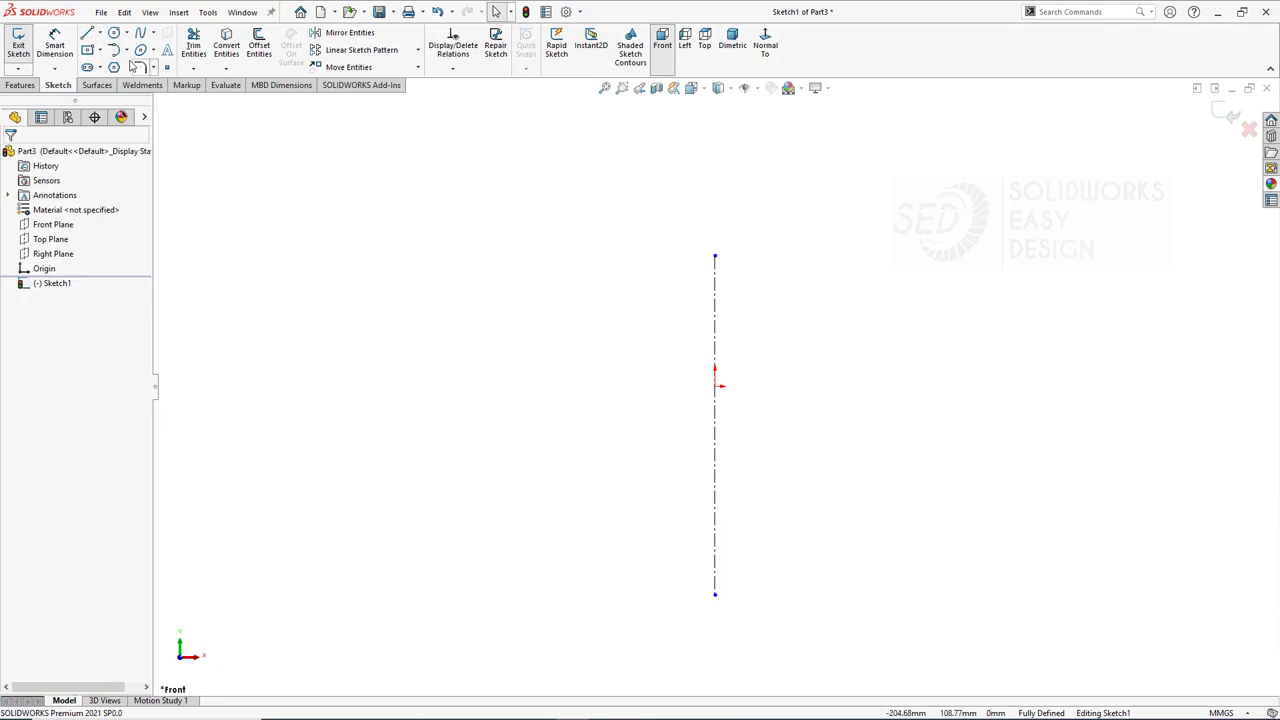
Draw the open profile: top horizontal line, vertical, slanted and short horizontal segments ending on the centreline.
{"action": "left_click", "coordinate": [88, 34]}
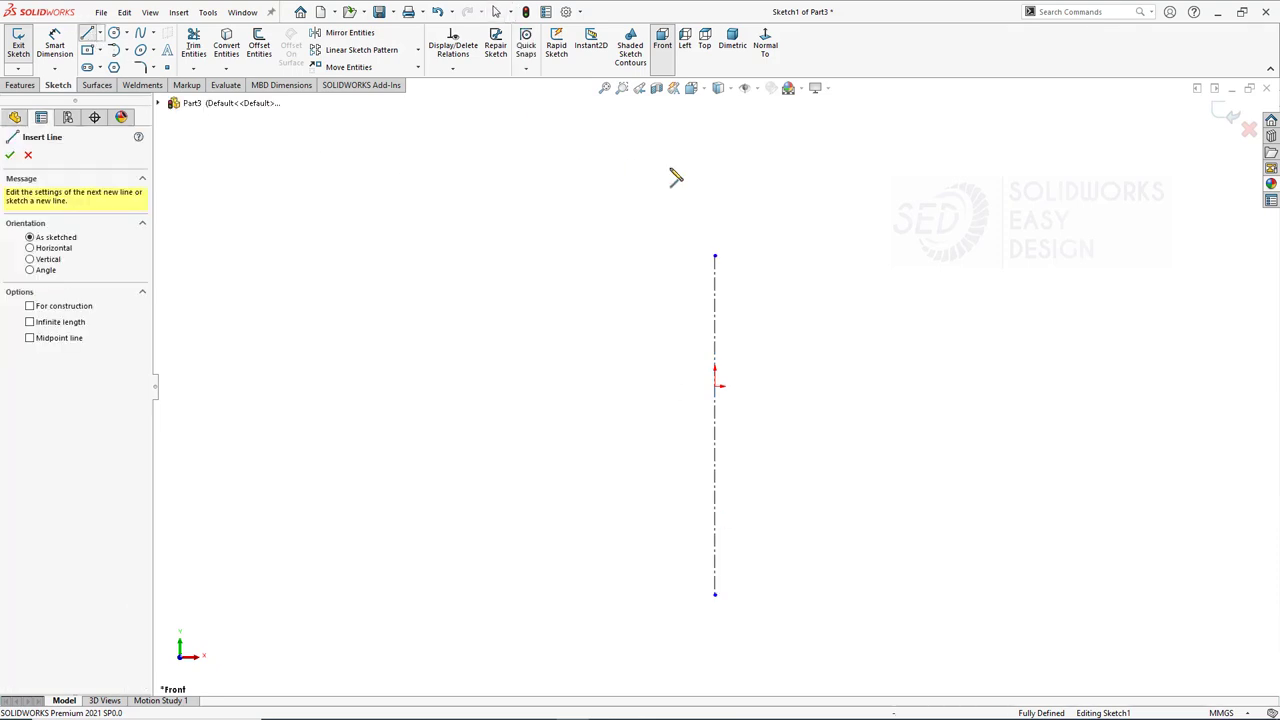
{"action": "left_click", "coordinate": [586, 152]}
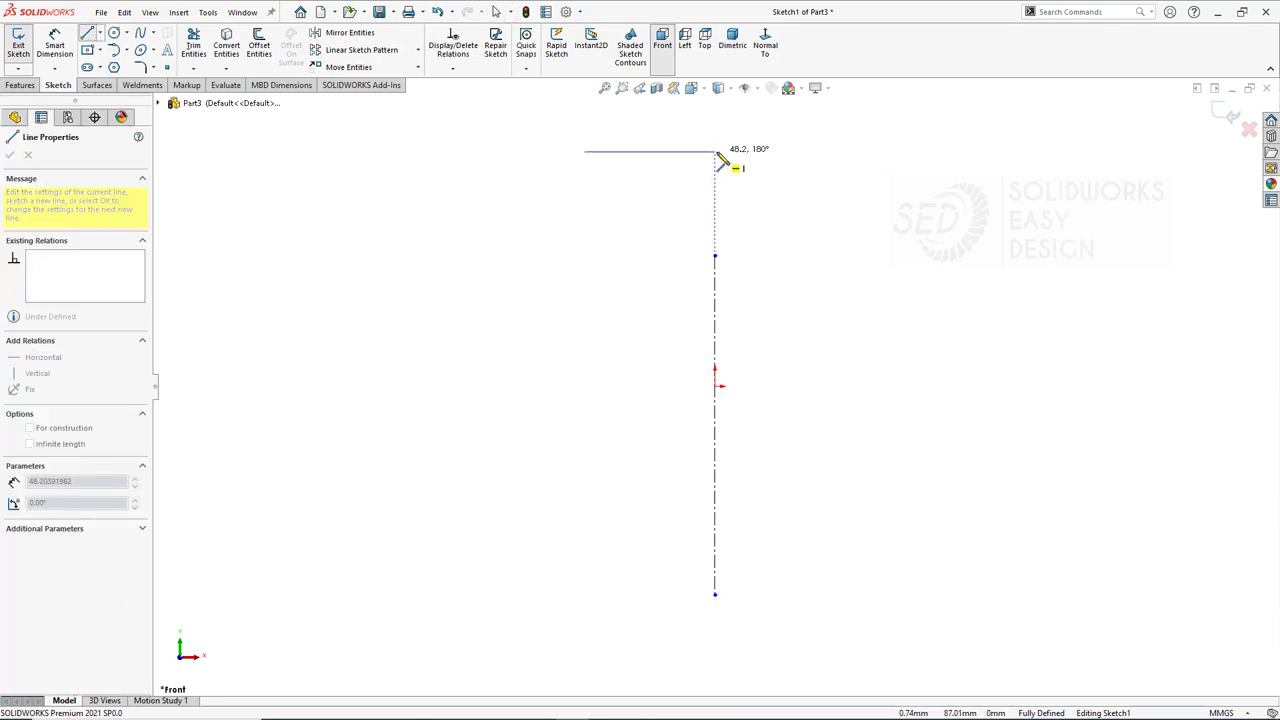
{"action": "left_click", "coordinate": [868, 151]}
{"action": "key", "text": "Escape"}
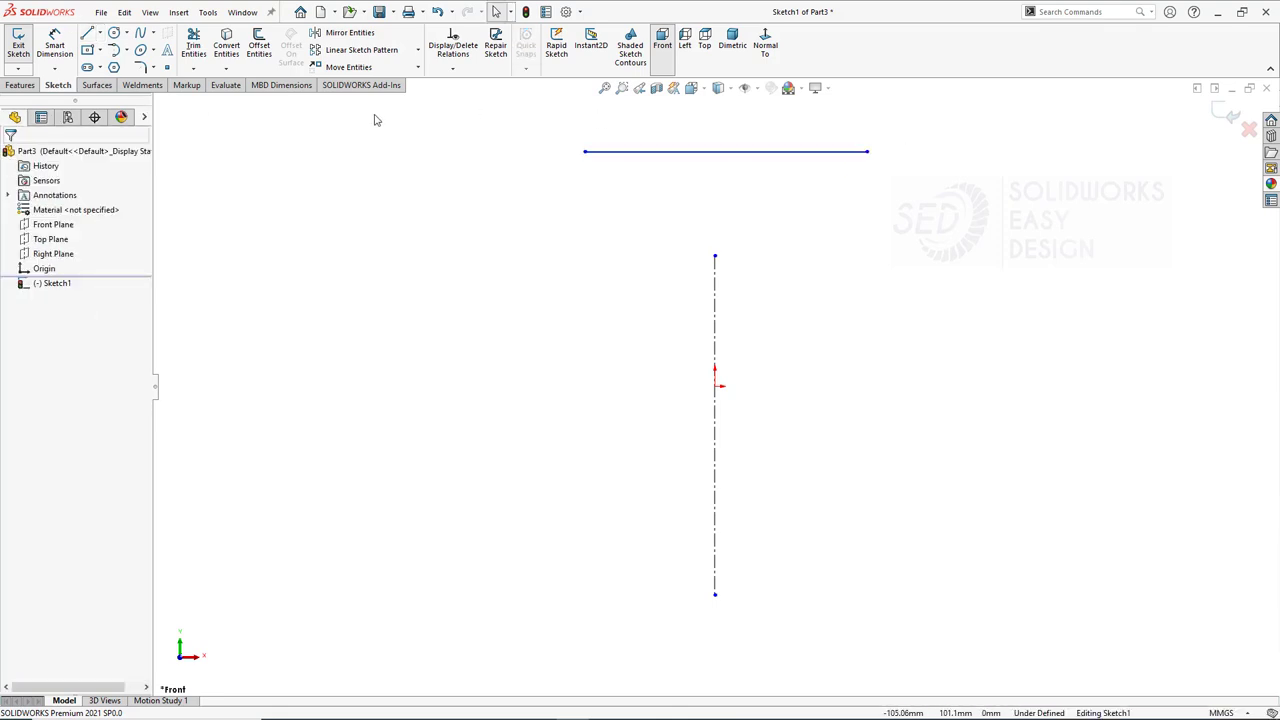
{"action": "left_click", "coordinate": [87, 34]}
{"action": "left_click", "coordinate": [585, 151]}
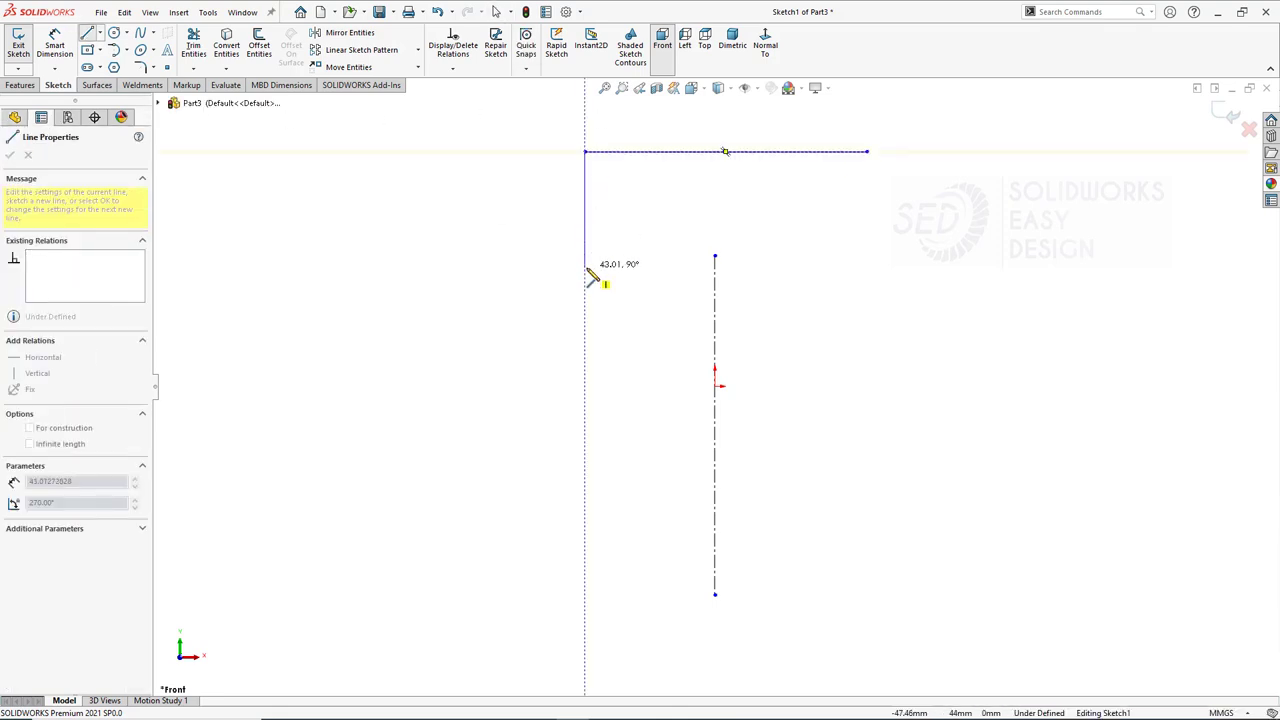
{"action": "left_click", "coordinate": [586, 267]}
{"action": "left_click", "coordinate": [678, 490]}
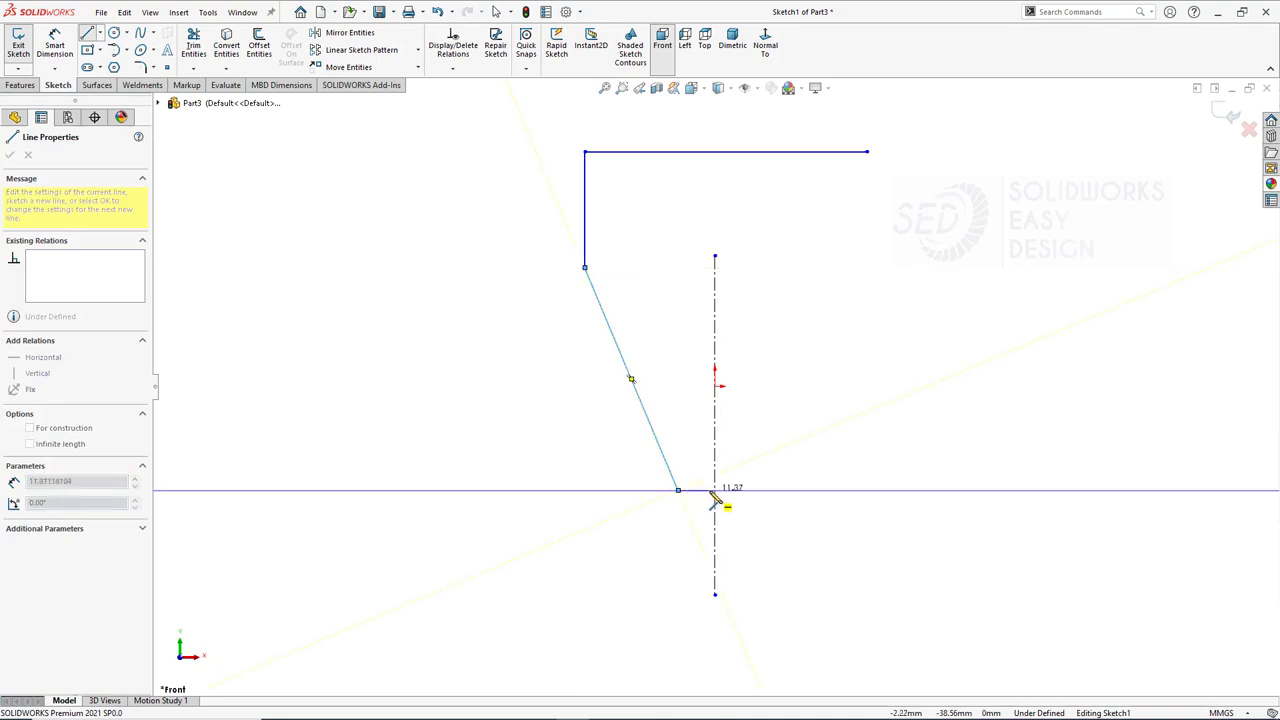
{"action": "left_click", "coordinate": [715, 490]}
{"action": "key", "text": "Escape"}
Extend the centreline to the top line and centre the top line on its end with a Midpoint relation.
{"action": "left_click", "coordinate": [193, 67]}
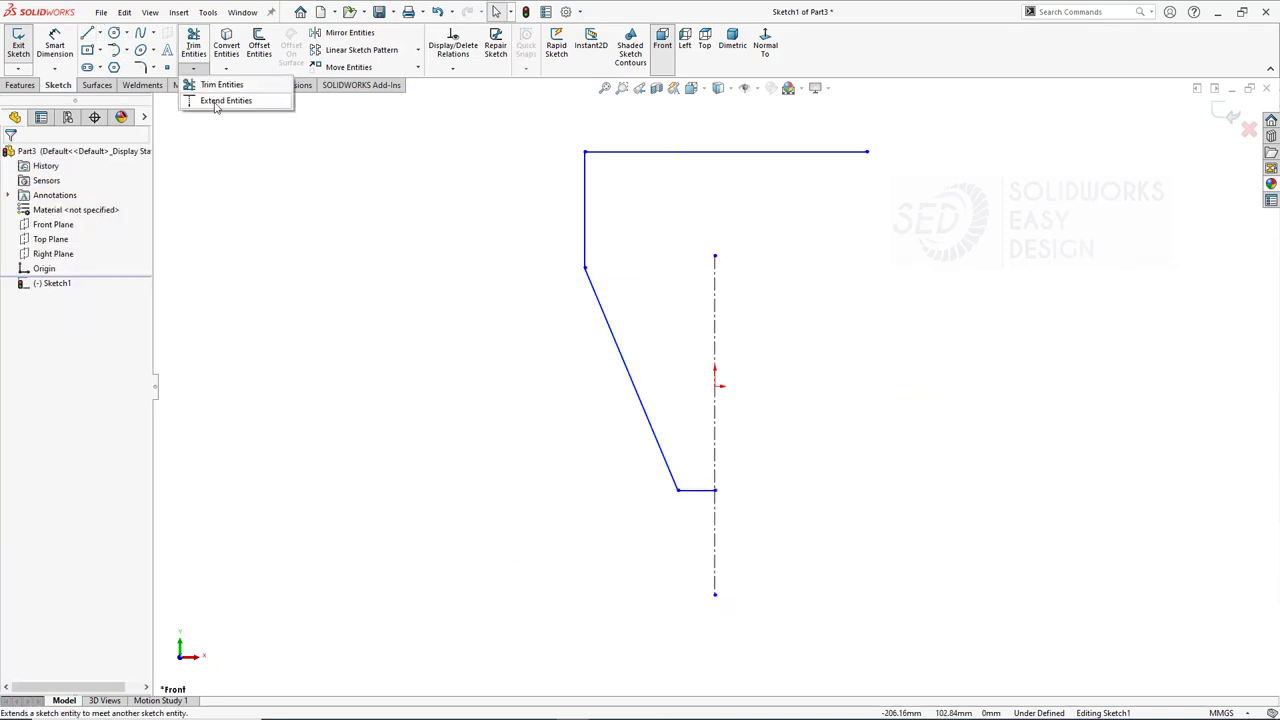
{"action": "left_click", "coordinate": [222, 100]}
{"action": "left_click", "coordinate": [715, 280]}
{"action": "key", "text": "Escape"}
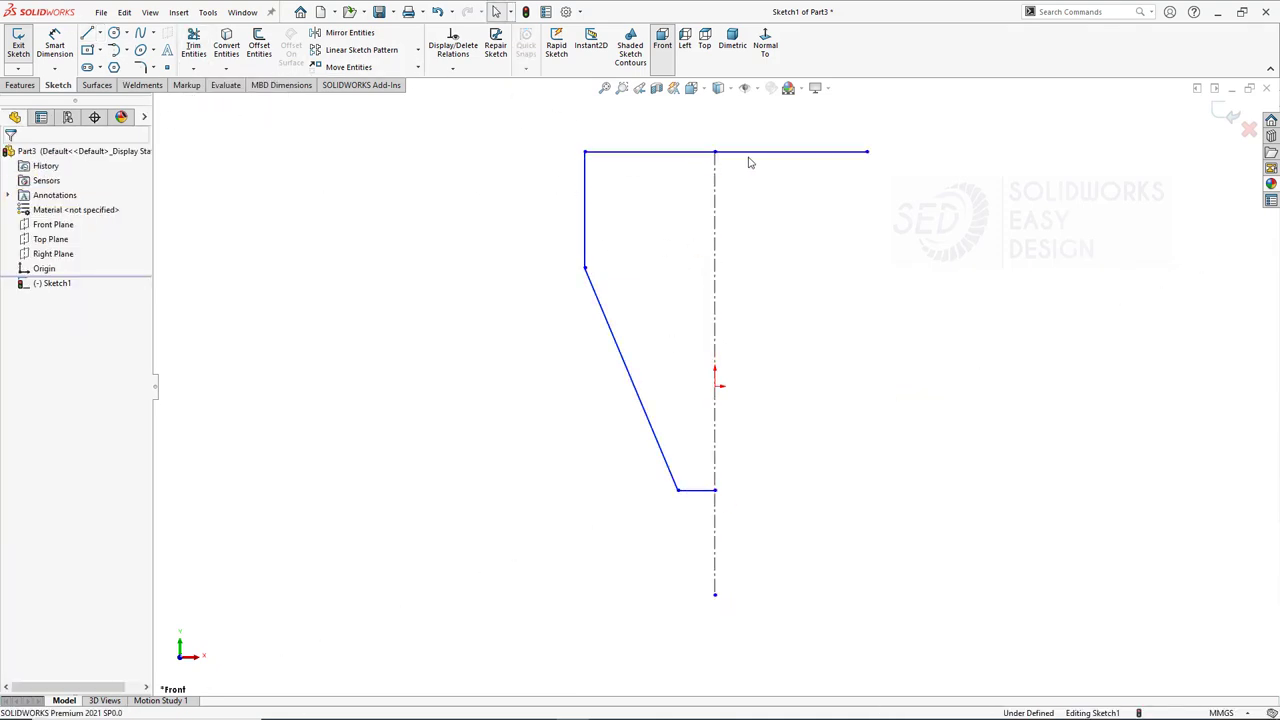
{"action": "left_click", "coordinate": [715, 152]}
{"action": "left_click", "coordinate": [785, 151], "text": "ctrl"}
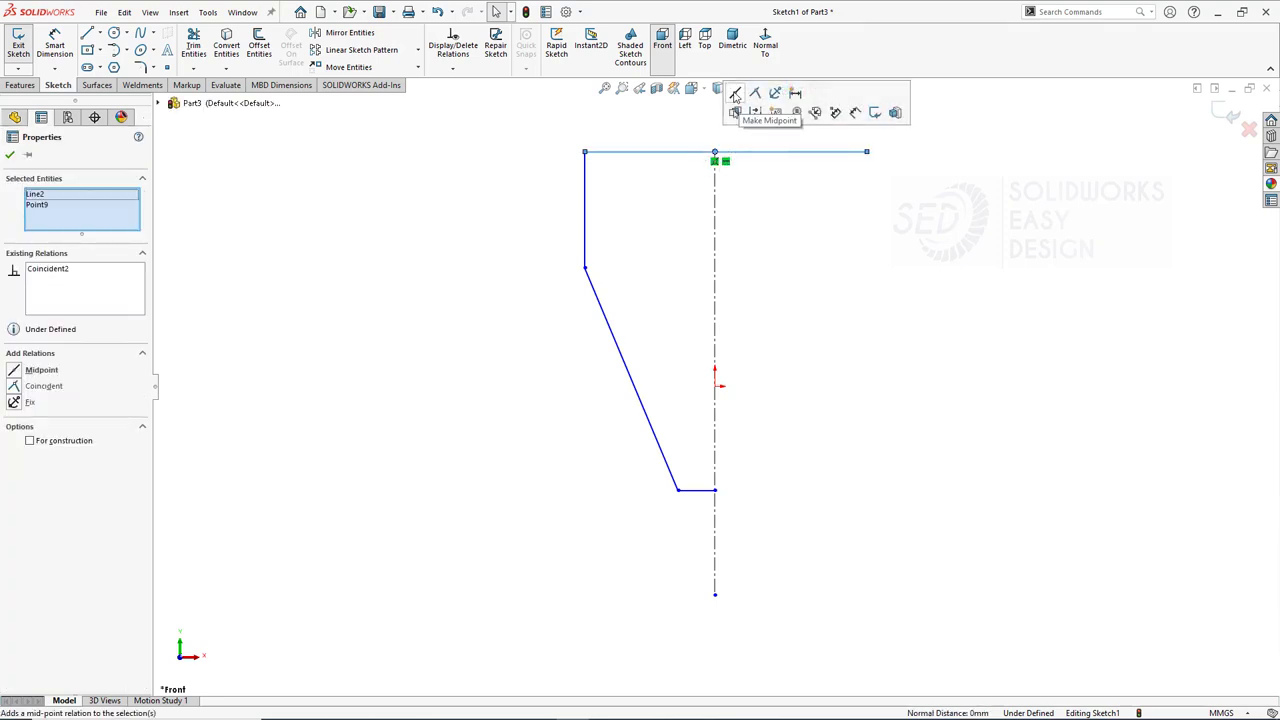
{"action": "key", "text": "Escape"}
Dimension the top line's half width (48.20) to the centreline and discard a redundant driven dimension.
{"action": "left_click", "coordinate": [64, 44]}
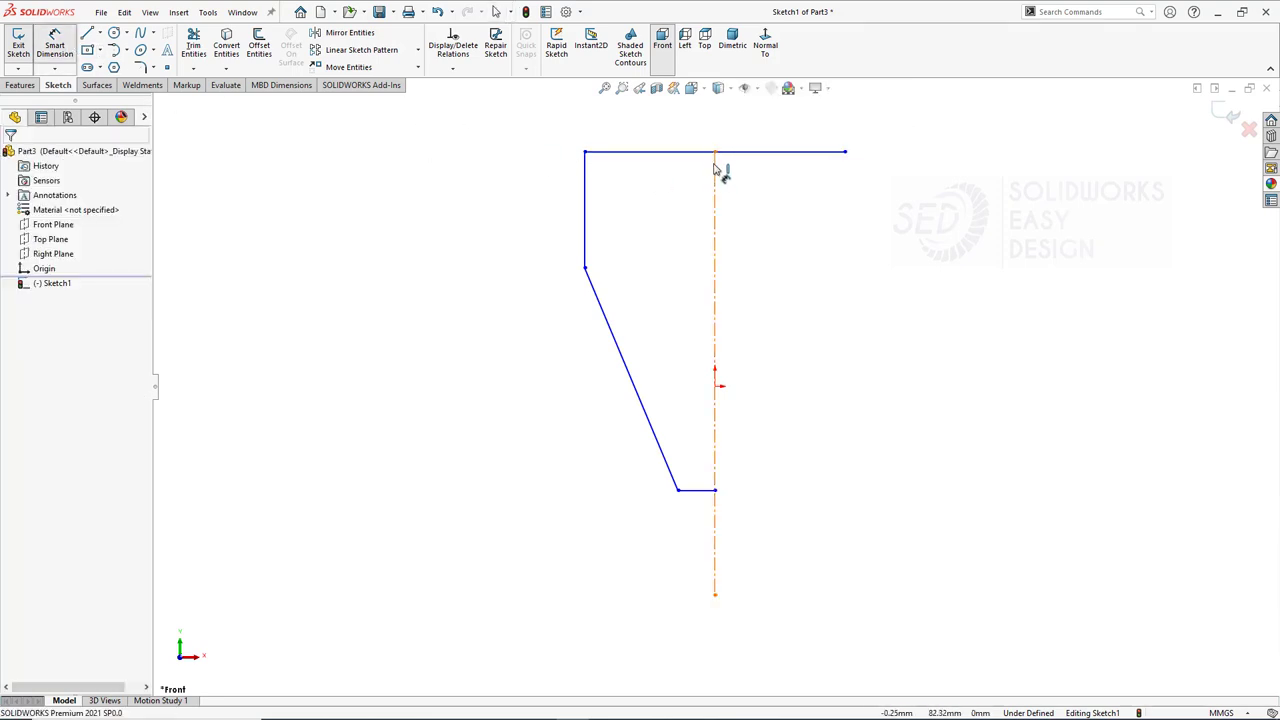
{"action": "left_click", "coordinate": [585, 152]}
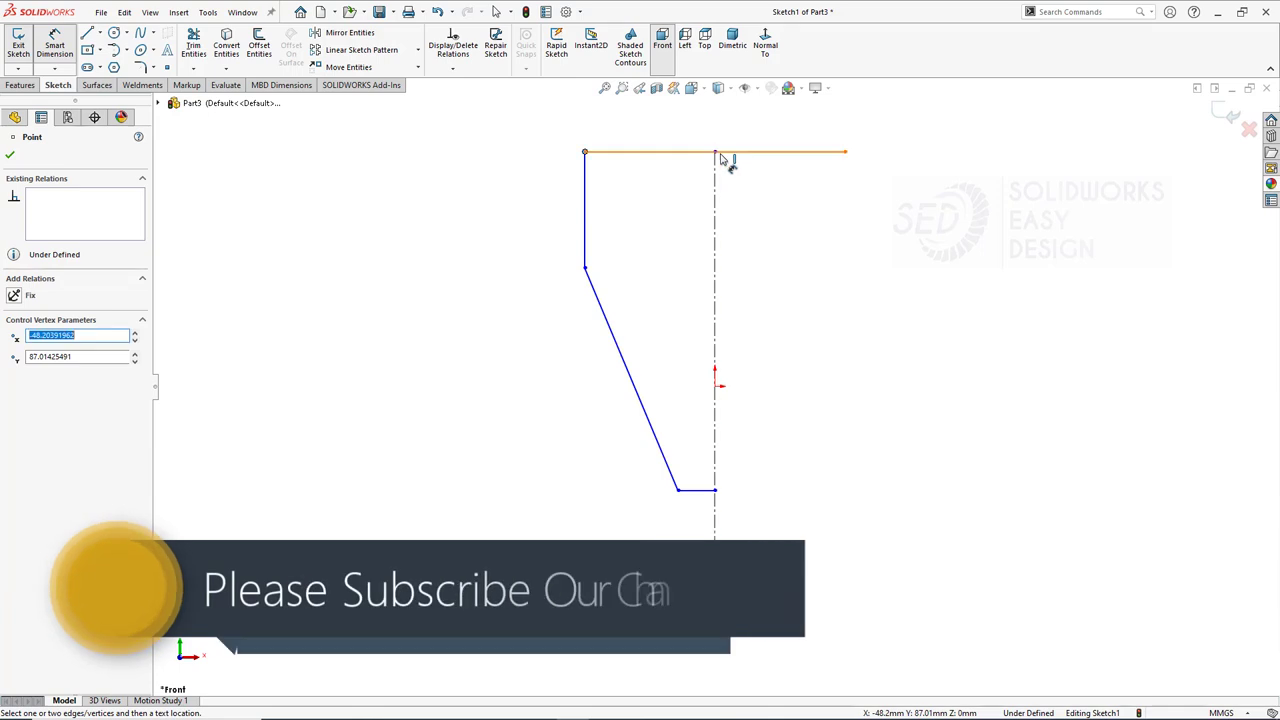
{"action": "left_click", "coordinate": [715, 152]}
{"action": "left_click", "coordinate": [671, 136]}
{"action": "key", "text": "Return"}
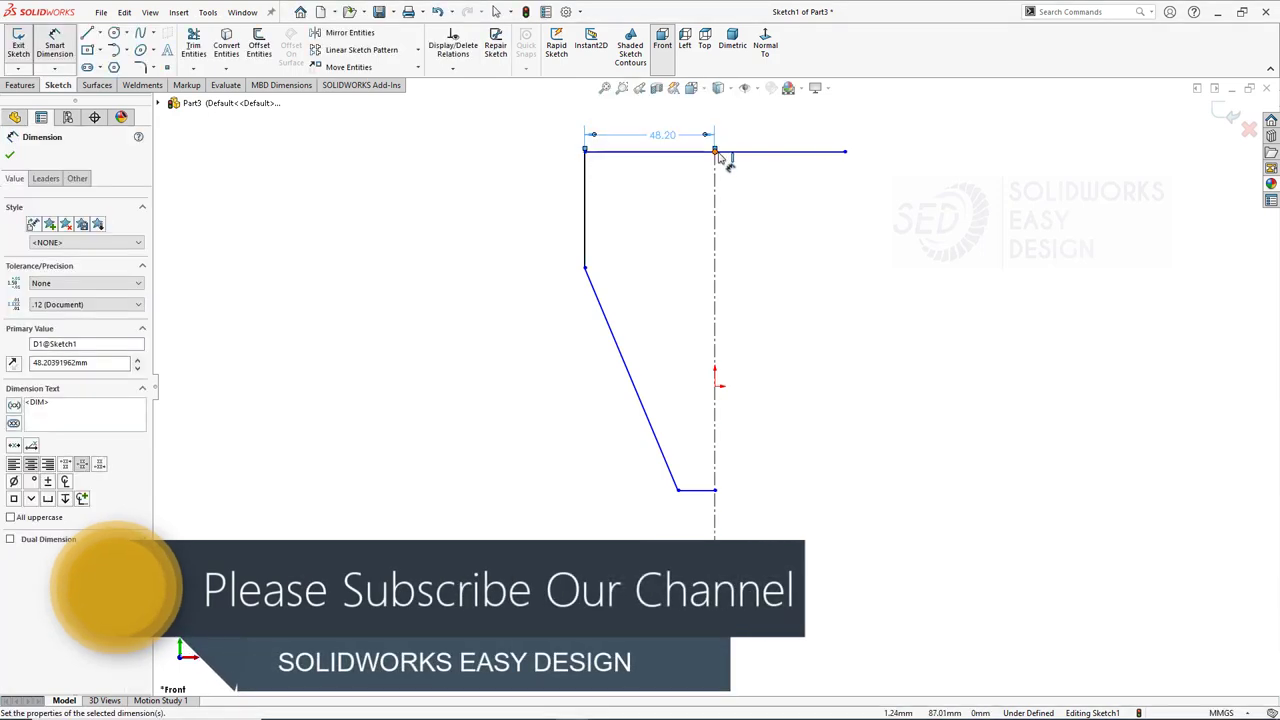
{"action": "left_click", "coordinate": [715, 151]}
{"action": "left_click", "coordinate": [845, 151]}
{"action": "left_click", "coordinate": [789, 139]}
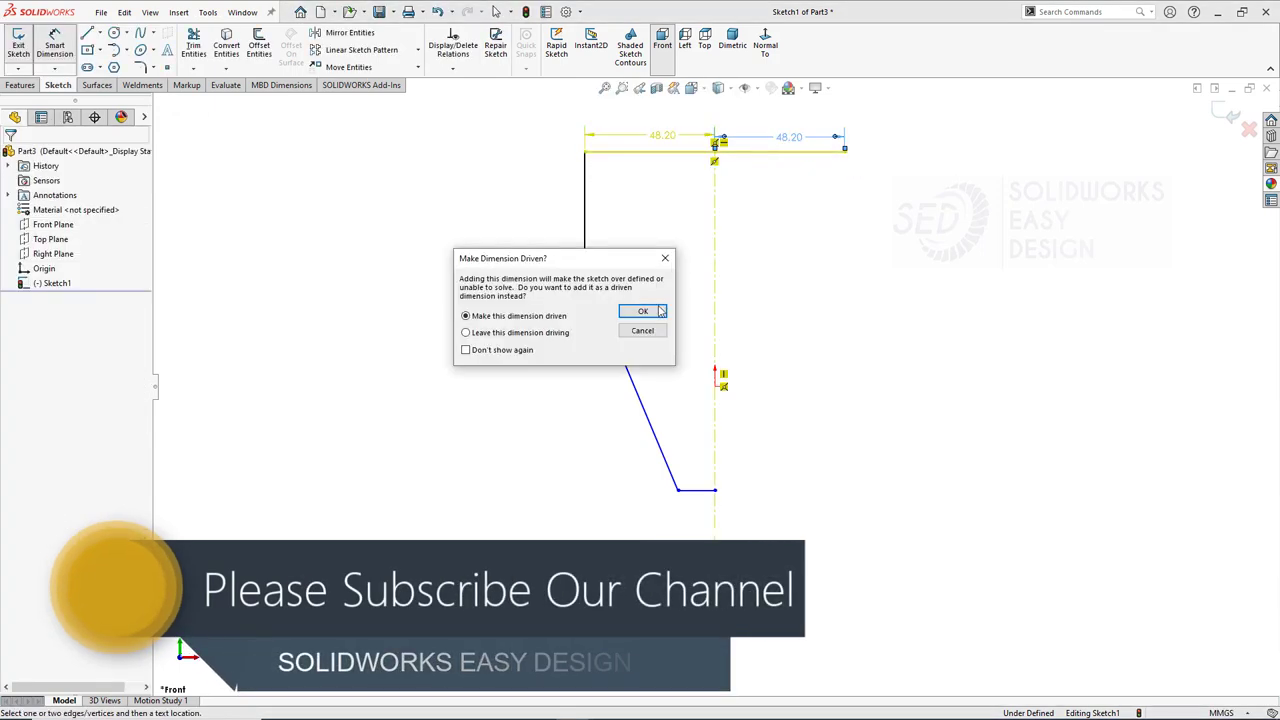
{"action": "key", "text": "Return"}
{"action": "key", "text": "Escape"}
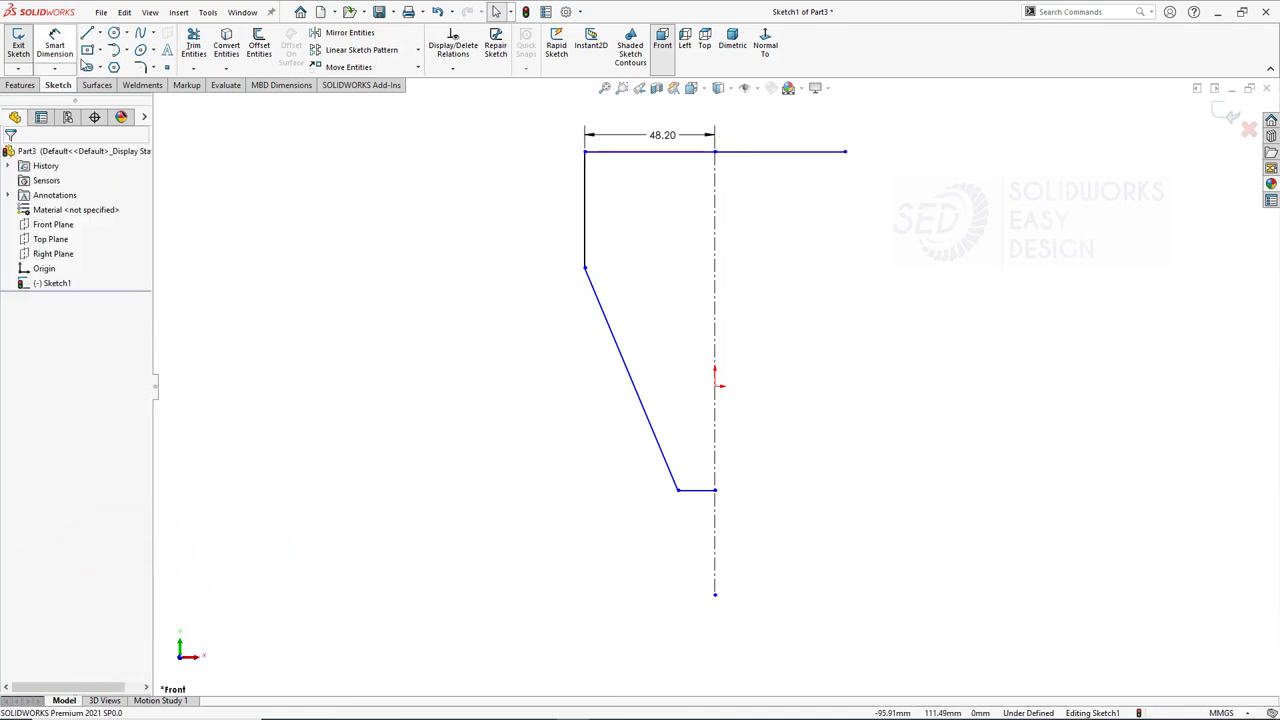
Set the overall top line width to 1100 mm and fit the sketch in view.
{"action": "left_click", "coordinate": [55, 45]}
{"action": "left_click", "coordinate": [715, 151]}
{"action": "left_click", "coordinate": [845, 151]}
{"action": "left_click", "coordinate": [750, 135]}
{"action": "key", "text": "Escape"}
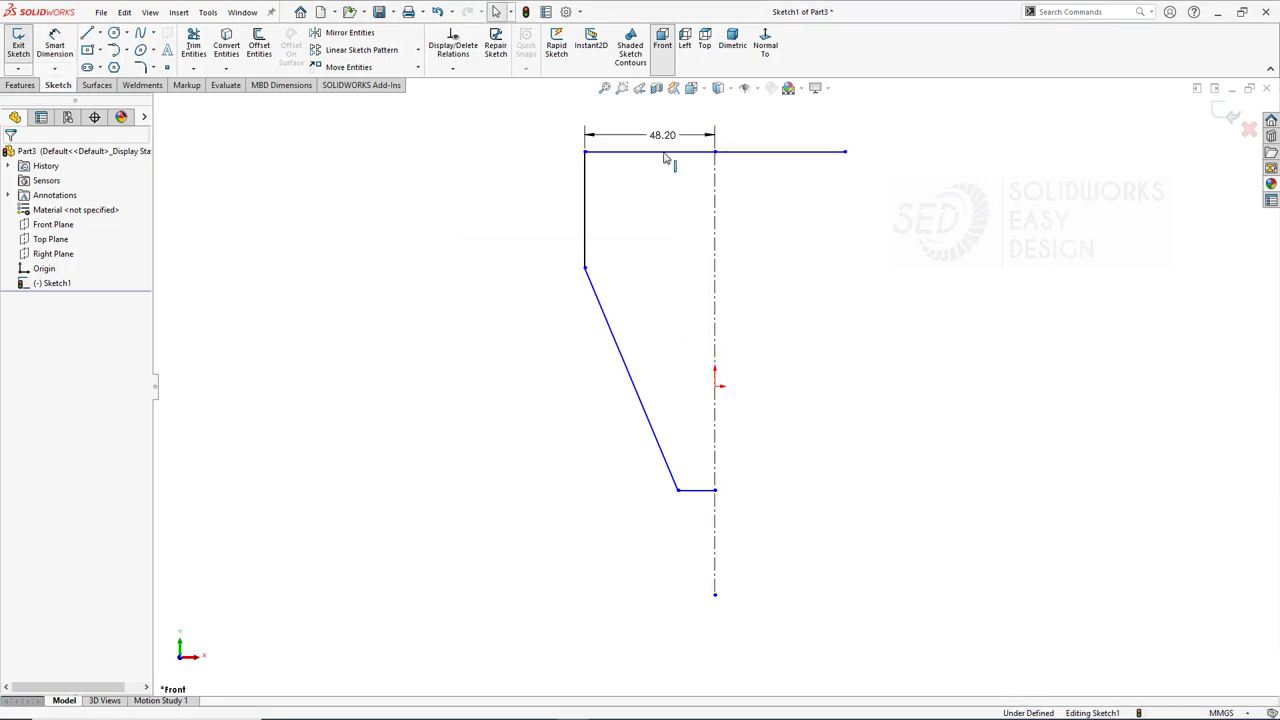
{"action": "key", "text": "Return"}
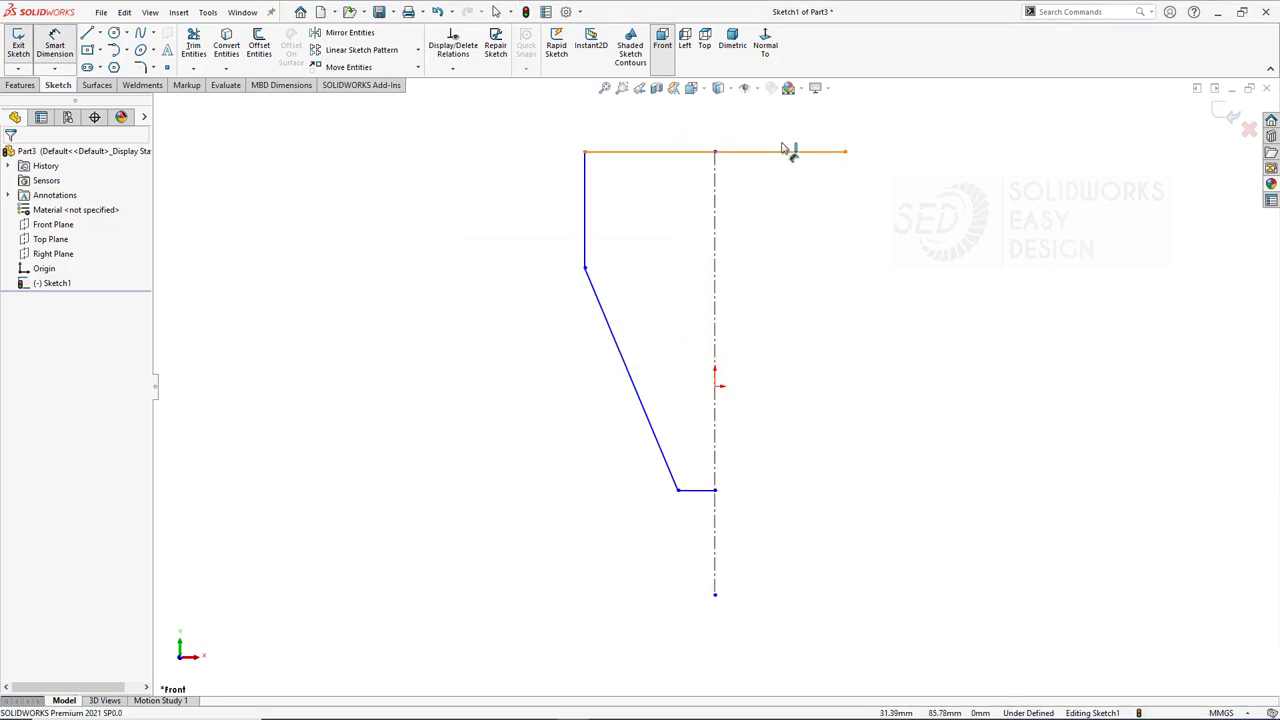
{"action": "left_click", "coordinate": [785, 150]}
{"action": "left_click", "coordinate": [723, 128]}
{"action": "type", "text": "1100"}
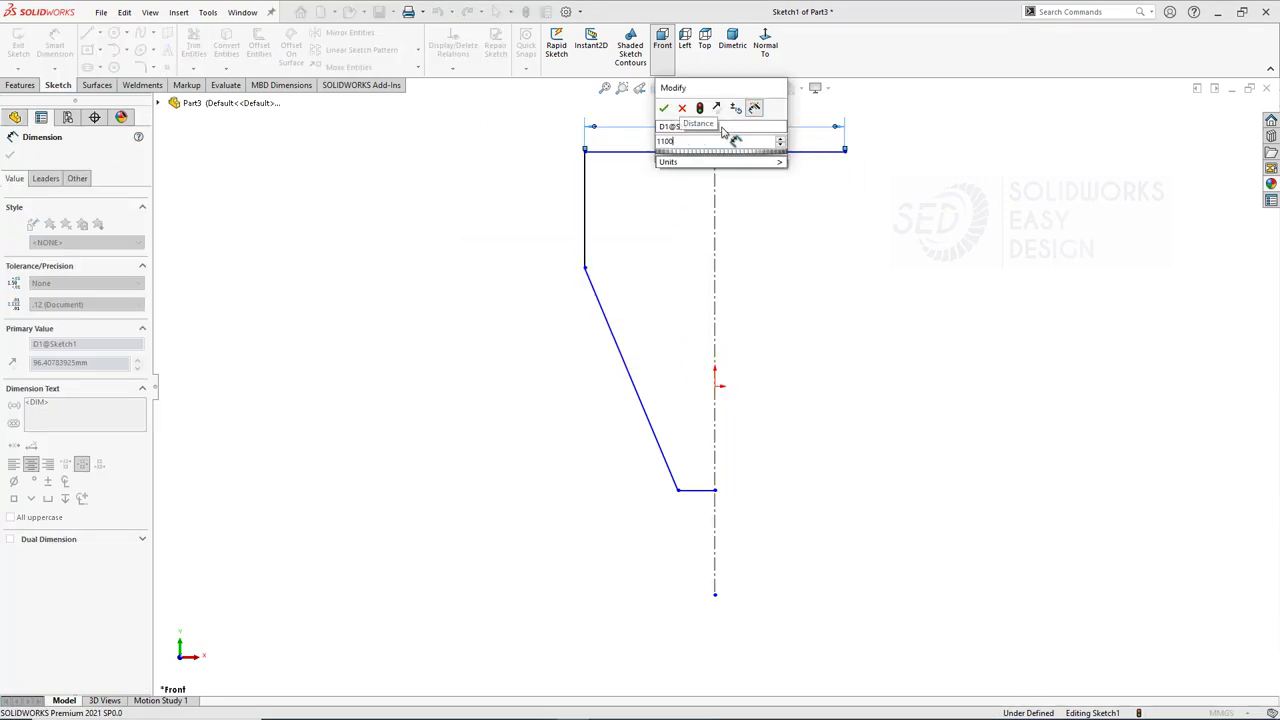
{"action": "key", "text": "Return"}
{"action": "key", "text": "f"}
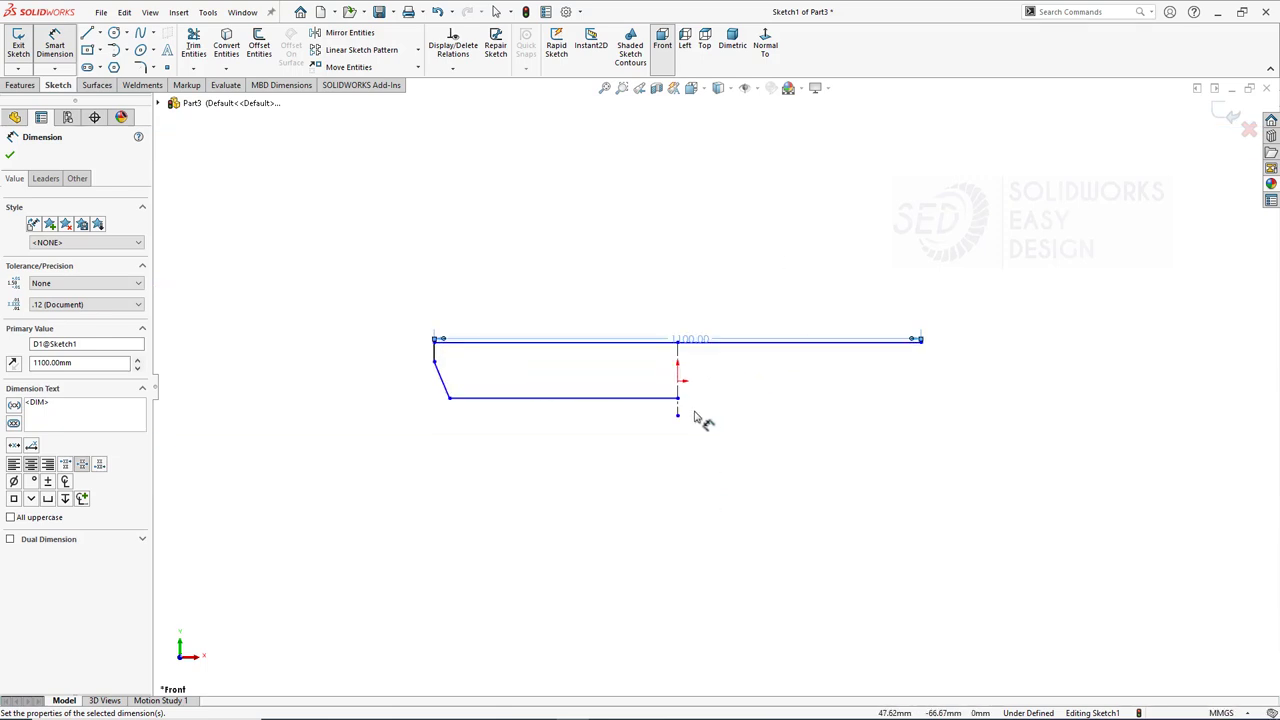
Drag the bottom vertex down to make the half profile taller, detaching the centreline end.
{"action": "left_click", "coordinate": [678, 400]}
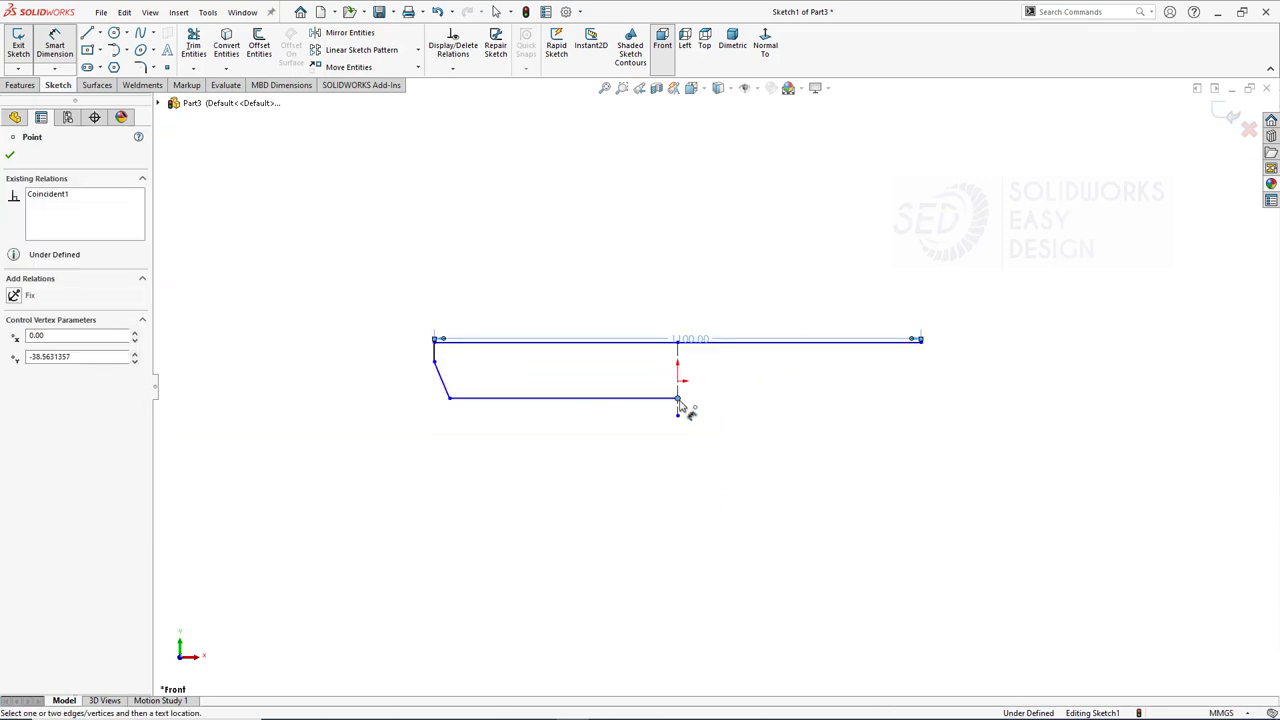
{"action": "left_click", "coordinate": [686, 490]}
{"action": "left_click_drag", "start_coordinate": [678, 415], "coordinate": [686, 586]}
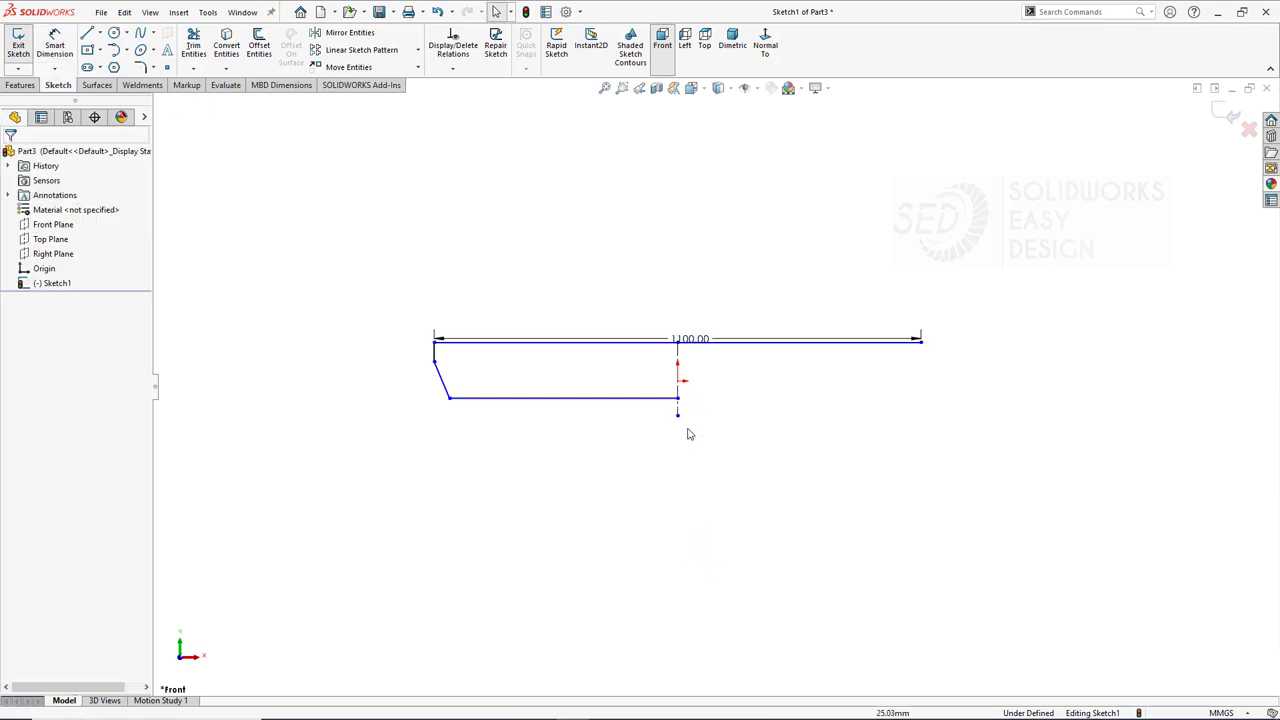
{"action": "left_click_drag", "start_coordinate": [678, 415], "coordinate": [678, 628]}
{"action": "scroll", "coordinate": [678, 628], "scroll_direction": "up", "scroll_amount": 2}
{"action": "mouse_move", "coordinate": [706, 504]}
{"action": "left_mouse_down"}
{"action": "mouse_move", "coordinate": [698, 528]}
{"action": "mouse_move", "coordinate": [697, 325]}
{"action": "mouse_move", "coordinate": [708, 450]}
{"action": "left_mouse_up"}
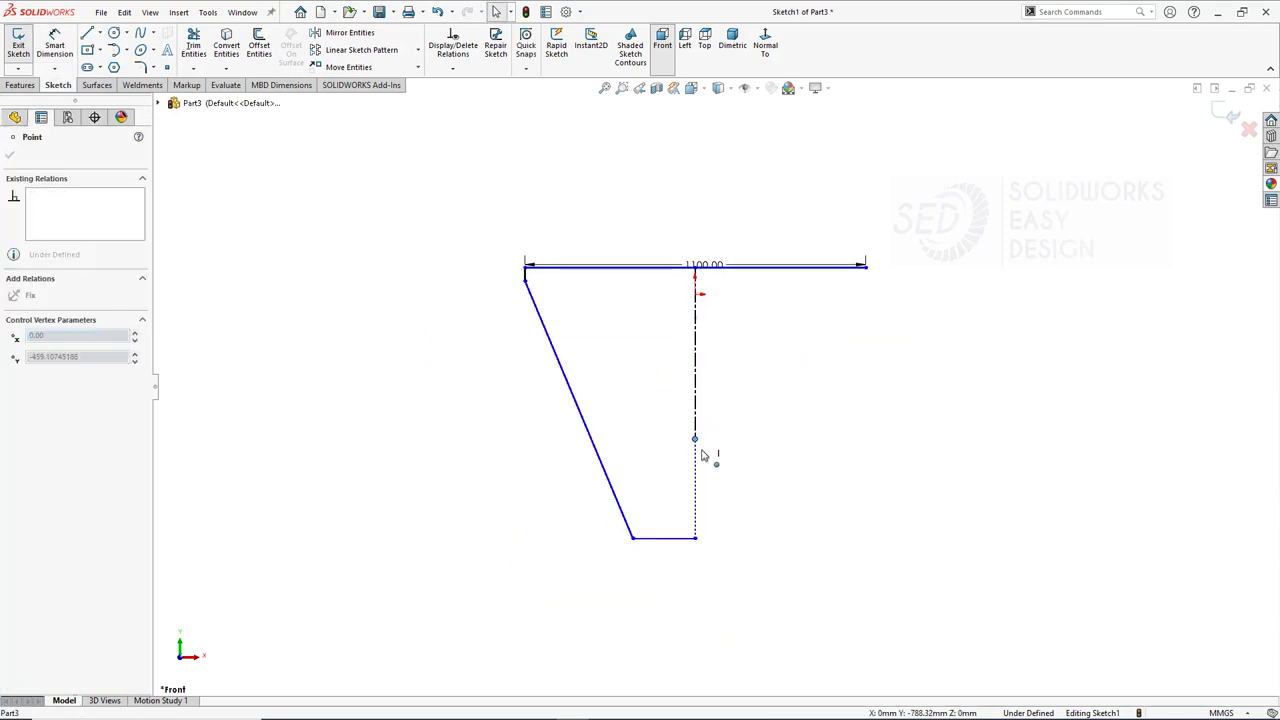
{"action": "left_click", "coordinate": [792, 500]}
Dimension the left vertical side to 344 and the bottom edge to 208.
{"action": "key", "text": "d"}
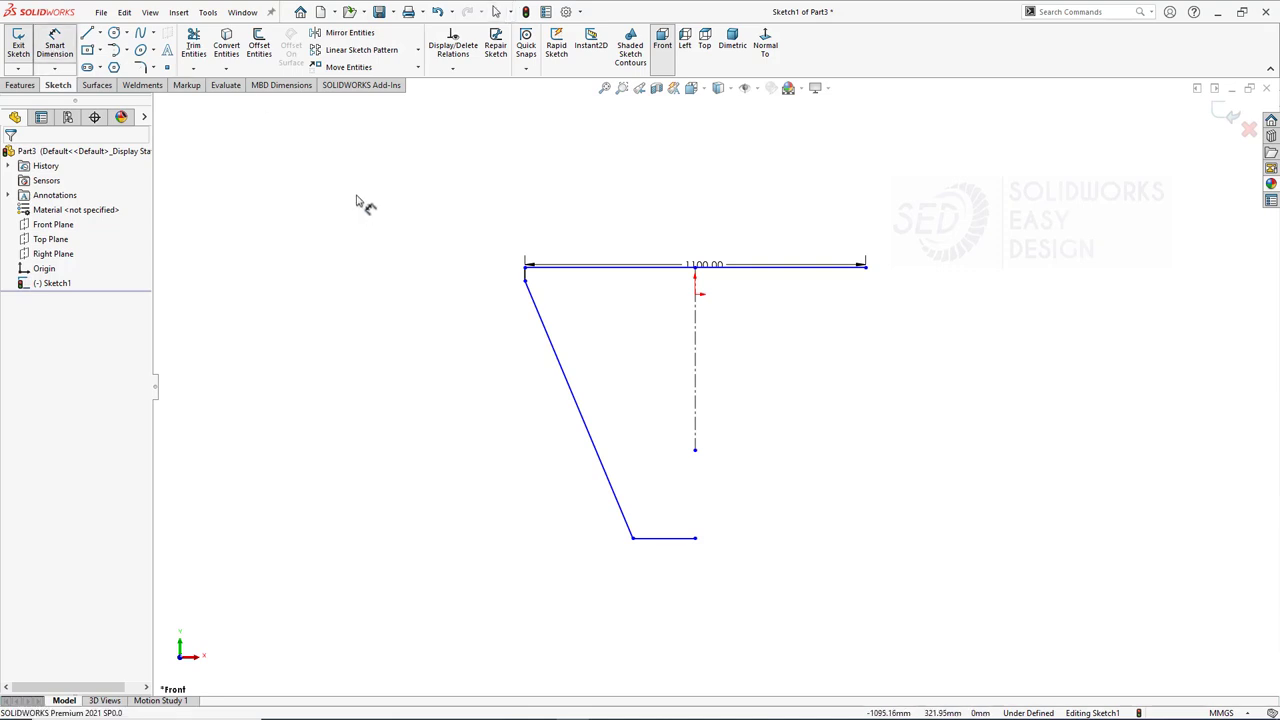
{"action": "left_click", "coordinate": [529, 280]}
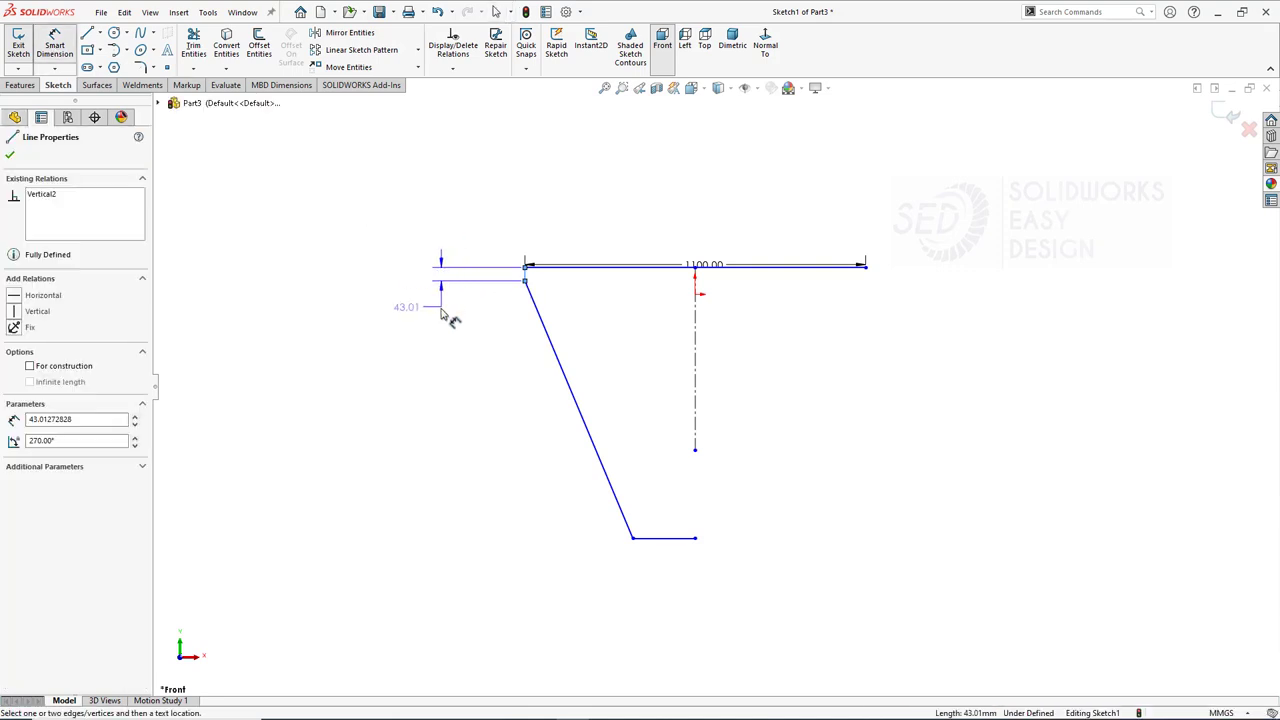
{"action": "left_click", "coordinate": [449, 319]}
{"action": "type", "text": "344.00mm"}
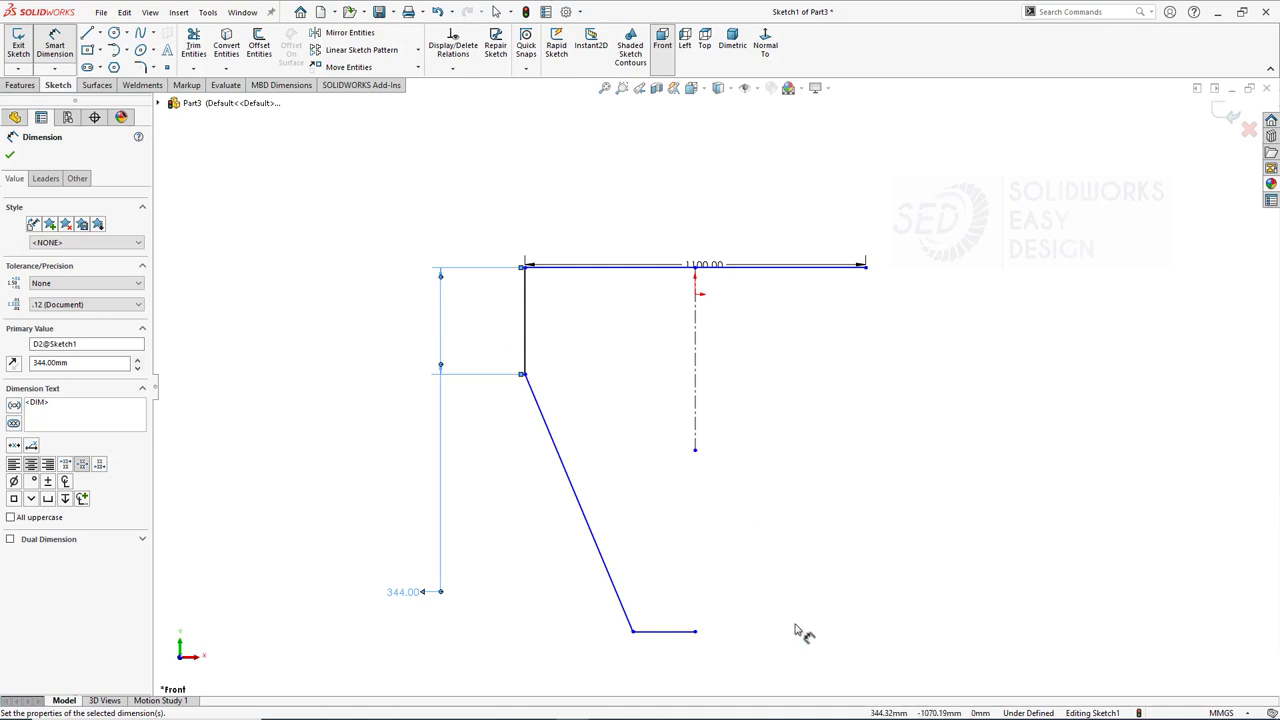
{"action": "left_click", "coordinate": [677, 594]}
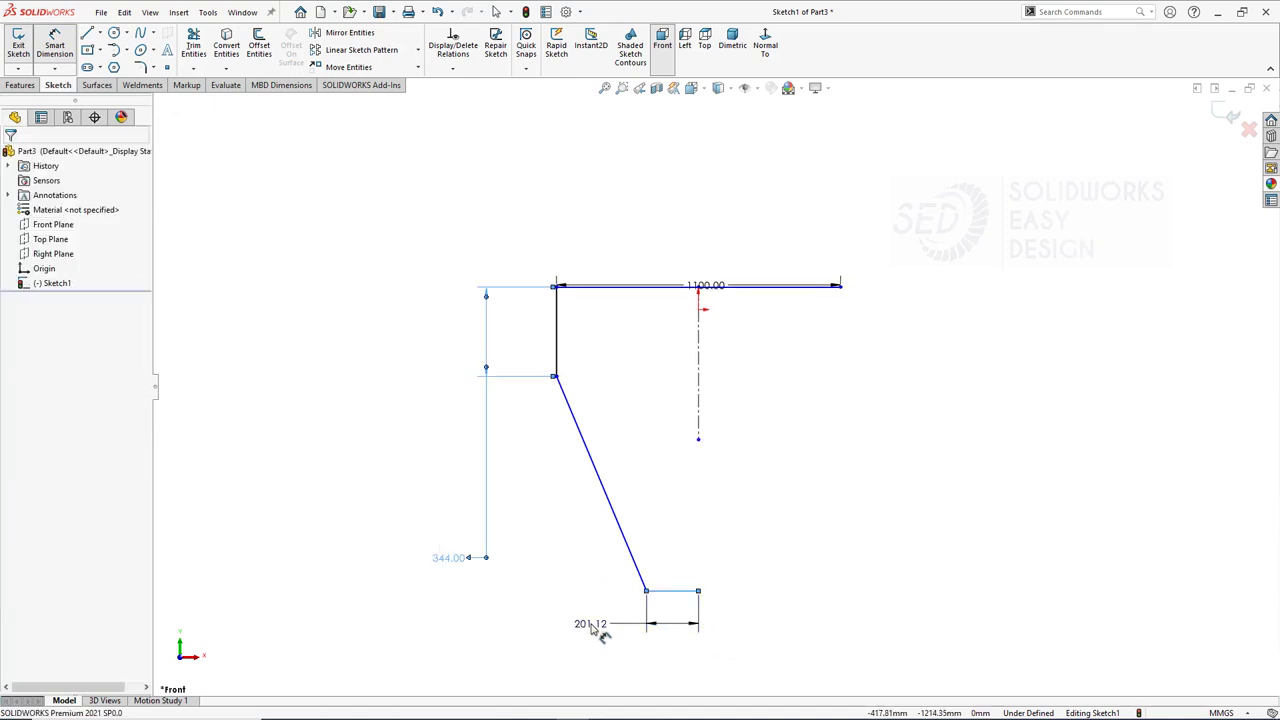
{"action": "left_click", "coordinate": [595, 628]}
{"action": "type", "text": "418"}
{"action": "key", "text": "Return"}
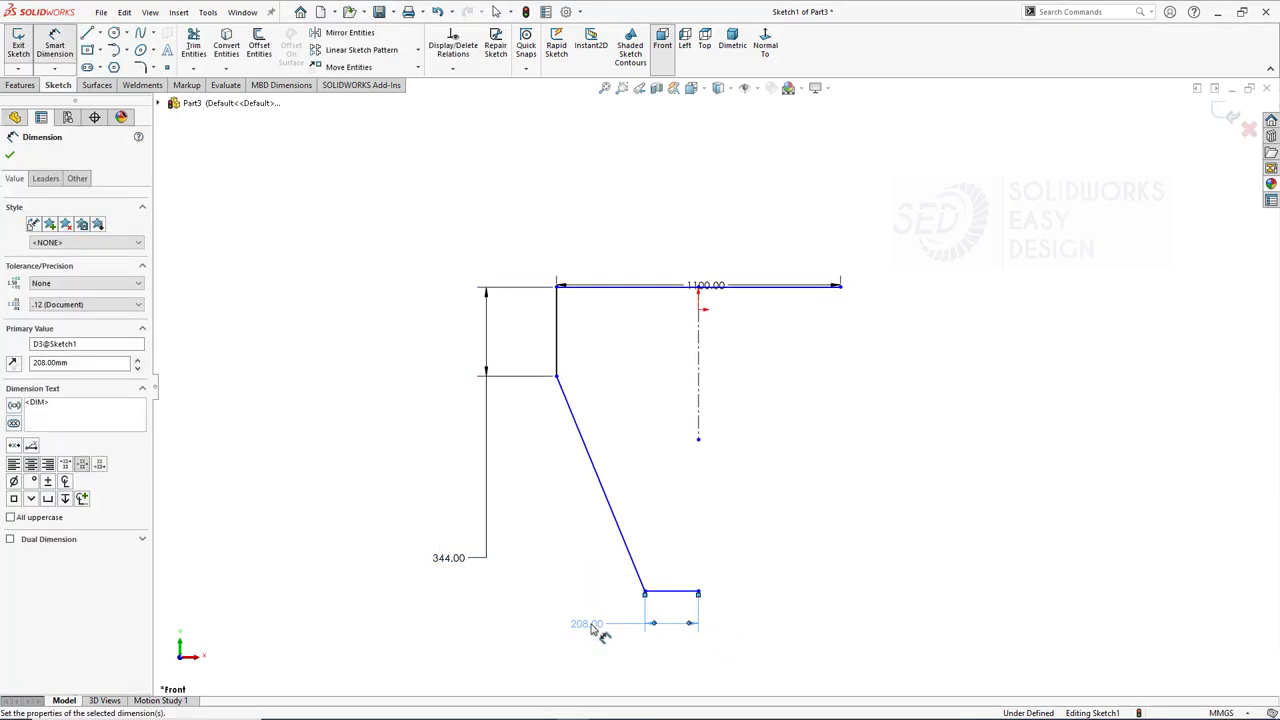
Mirror the left-side top, vertical, slanted and bottom lines about the vertical centreline.
{"action": "left_click", "coordinate": [348, 32]}
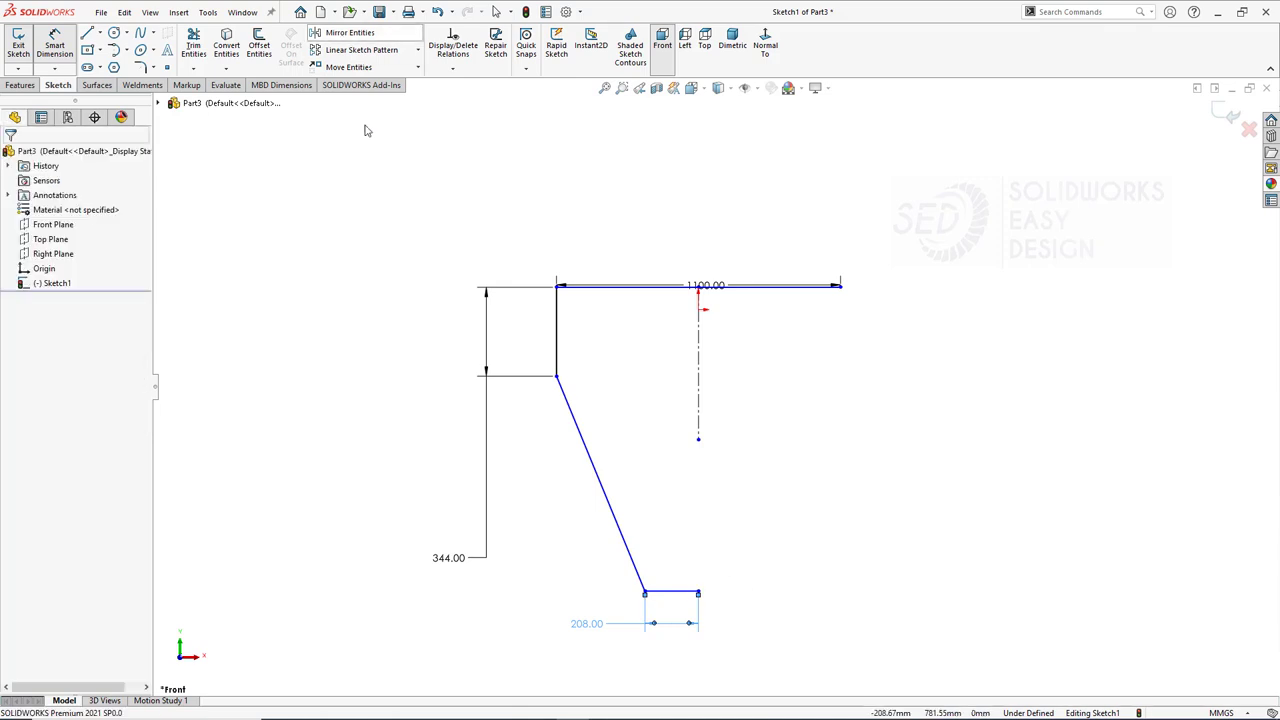
{"action": "left_click", "coordinate": [557, 349]}
{"action": "left_click", "coordinate": [586, 448]}
{"action": "left_click_drag", "start_coordinate": [720, 537], "coordinate": [651, 606]}
{"action": "left_click", "coordinate": [101, 342]}
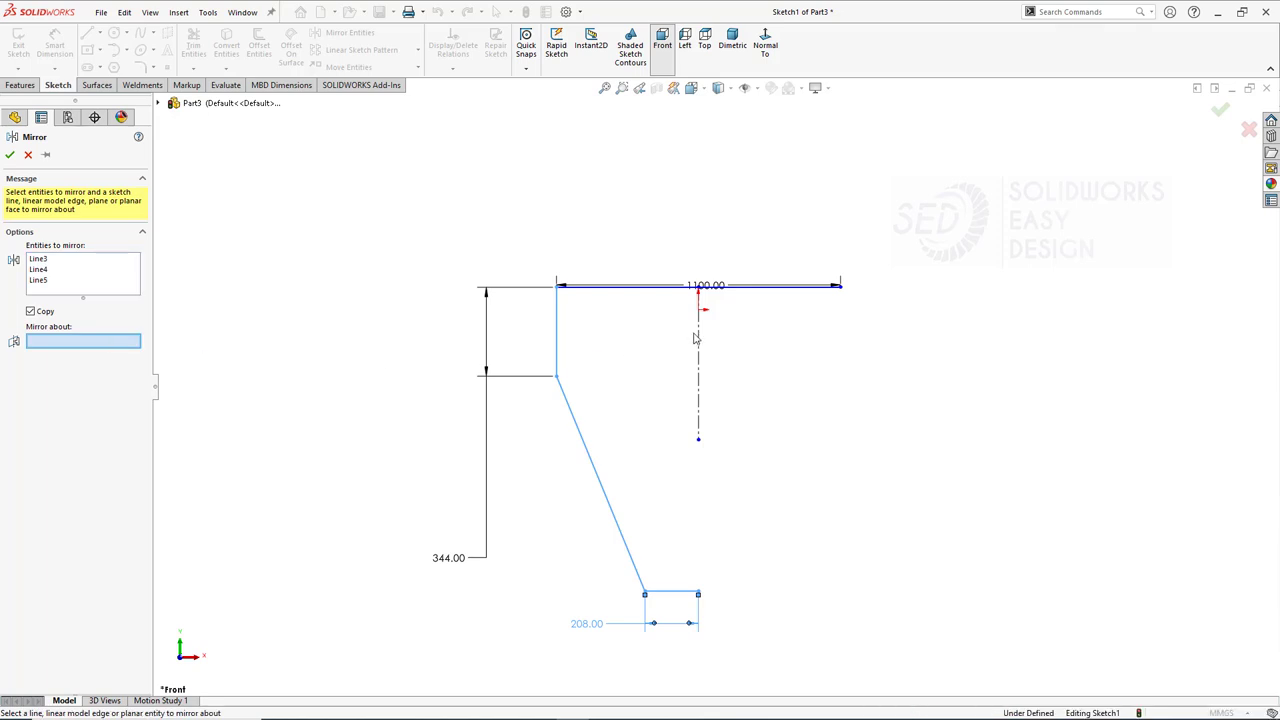
{"action": "left_click", "coordinate": [698, 340]}
{"action": "key", "text": "Return"}
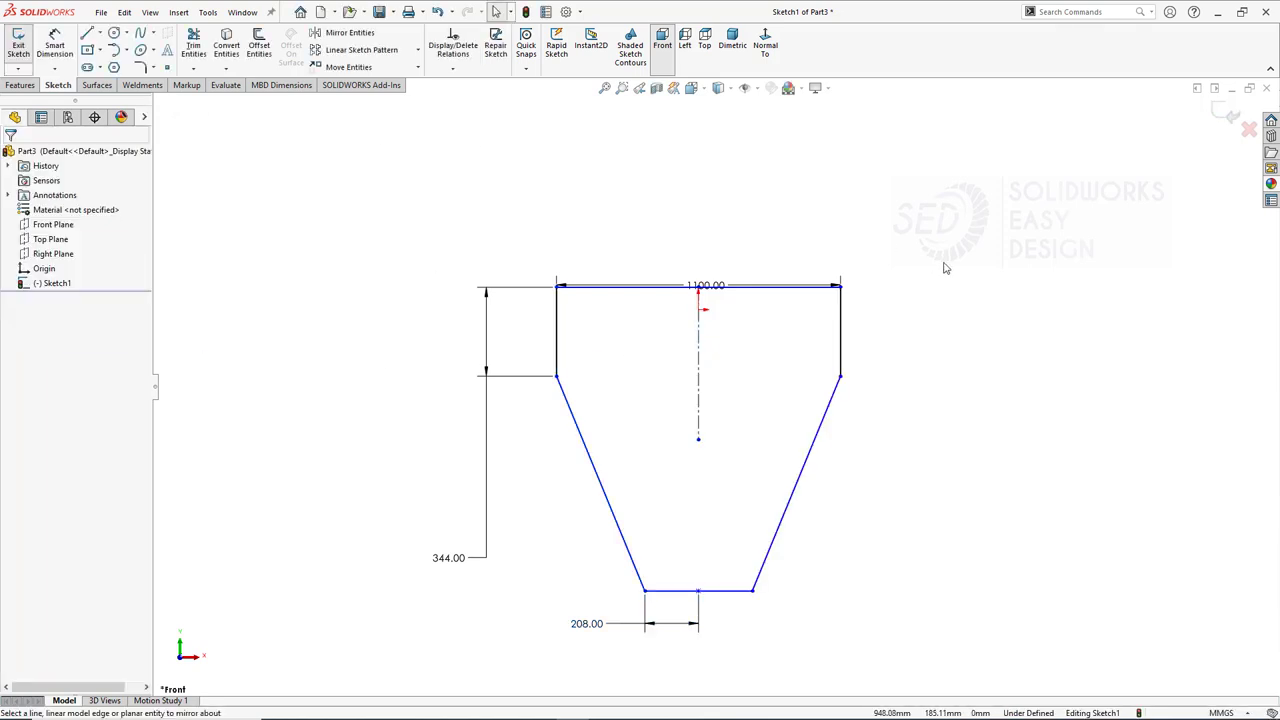
{"action": "left_click", "coordinate": [20, 85]}
{"action": "left_click", "coordinate": [23, 45]}
Extrude the tapered profile Mid Plane to a 270 mm depth and orbit the new solid.
{"action": "left_click", "coordinate": [84, 234]}
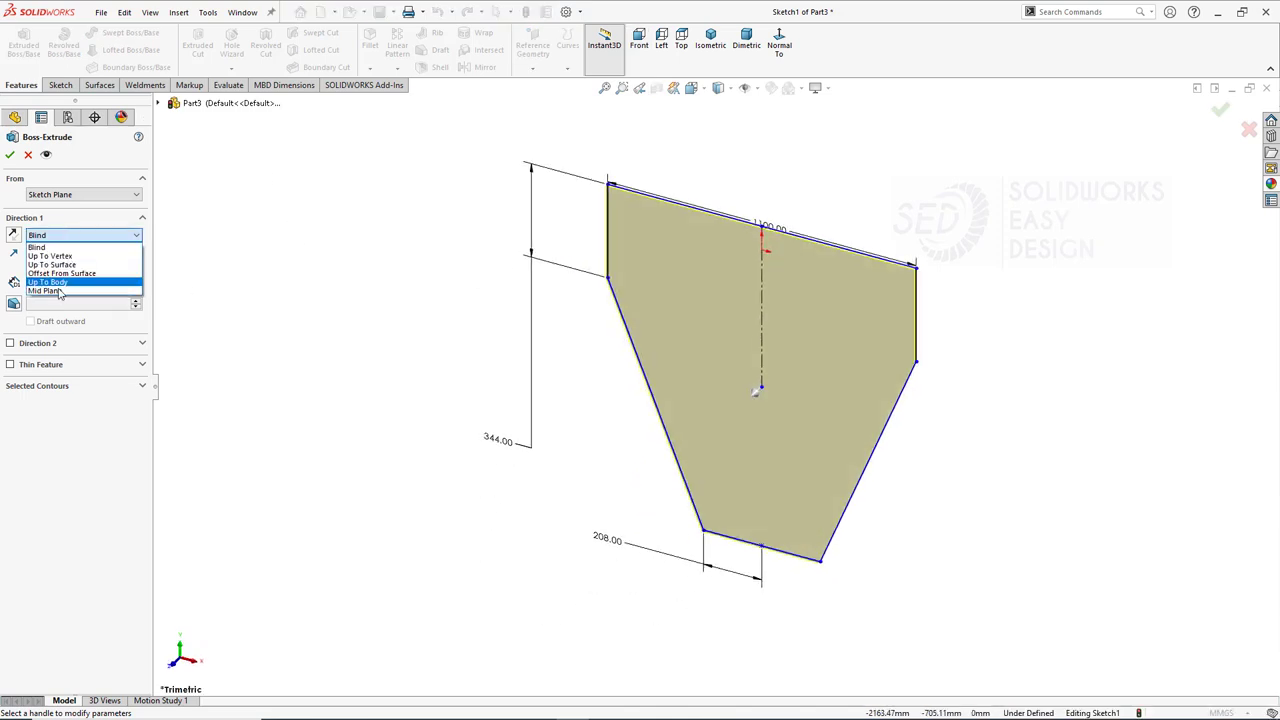
{"action": "left_click", "coordinate": [60, 284]}
{"action": "type", "text": "270"}
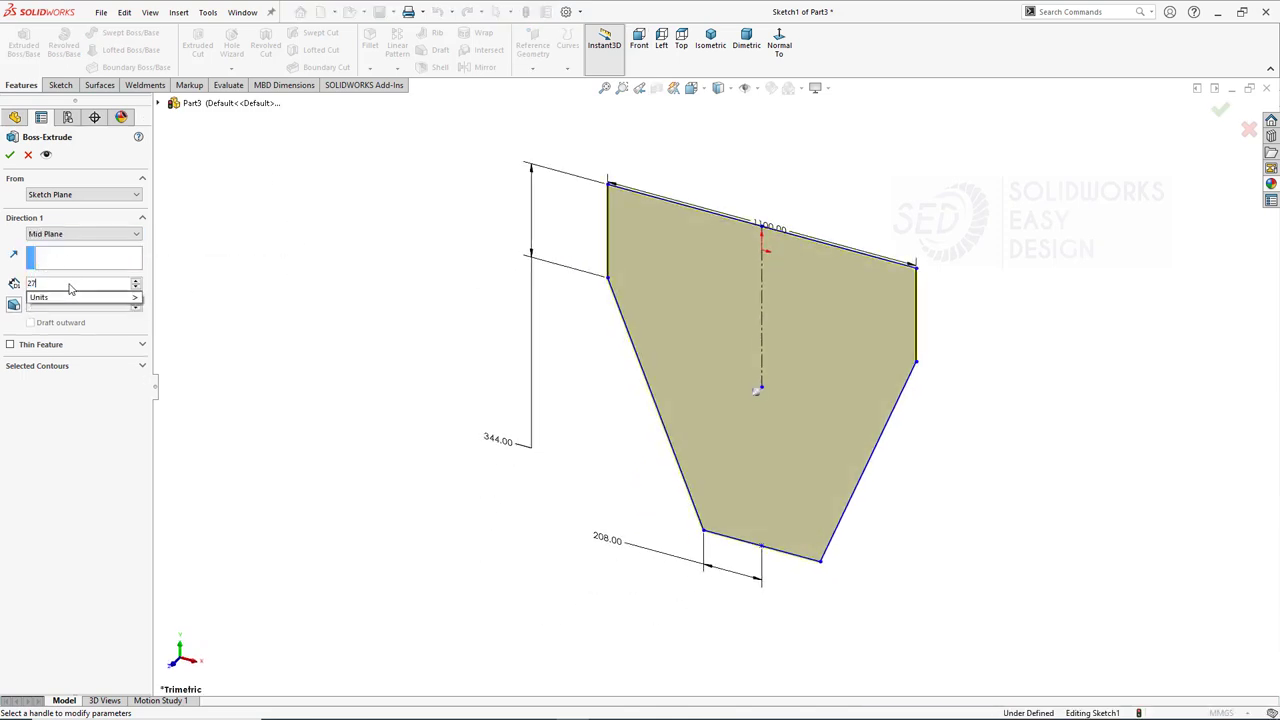
{"action": "key", "text": "Return"}
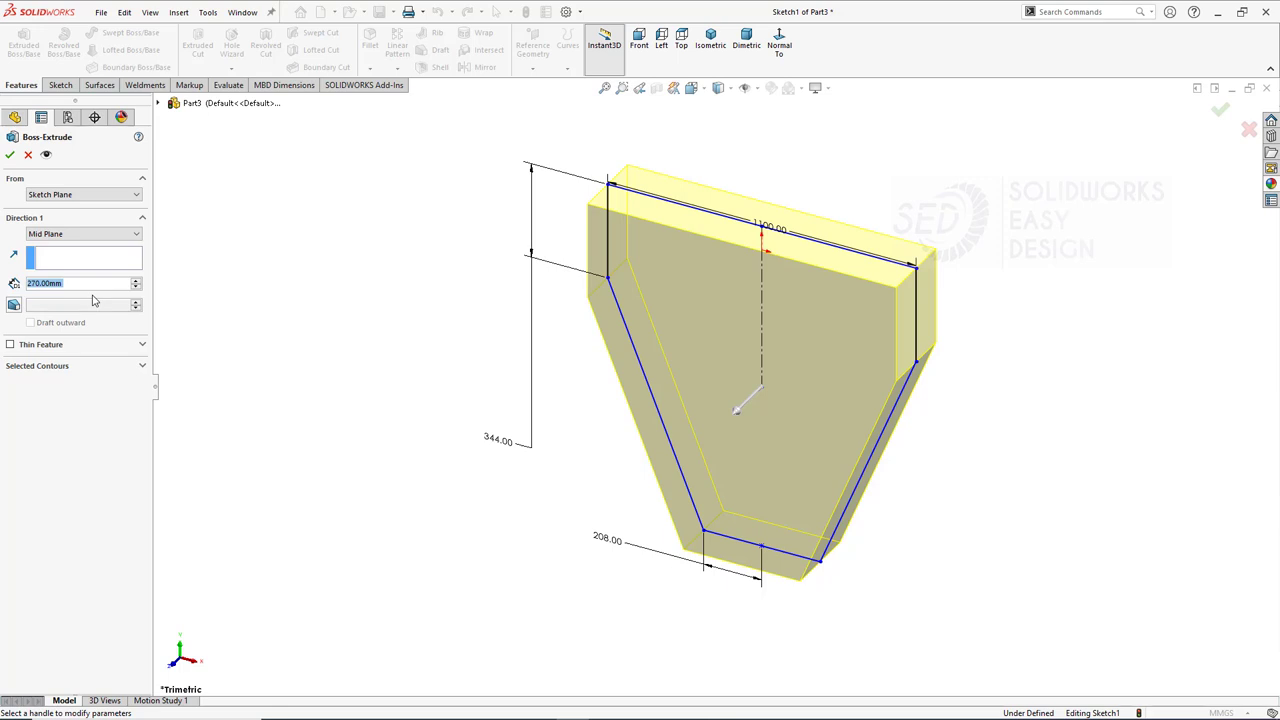
{"action": "left_click", "coordinate": [142, 366]}
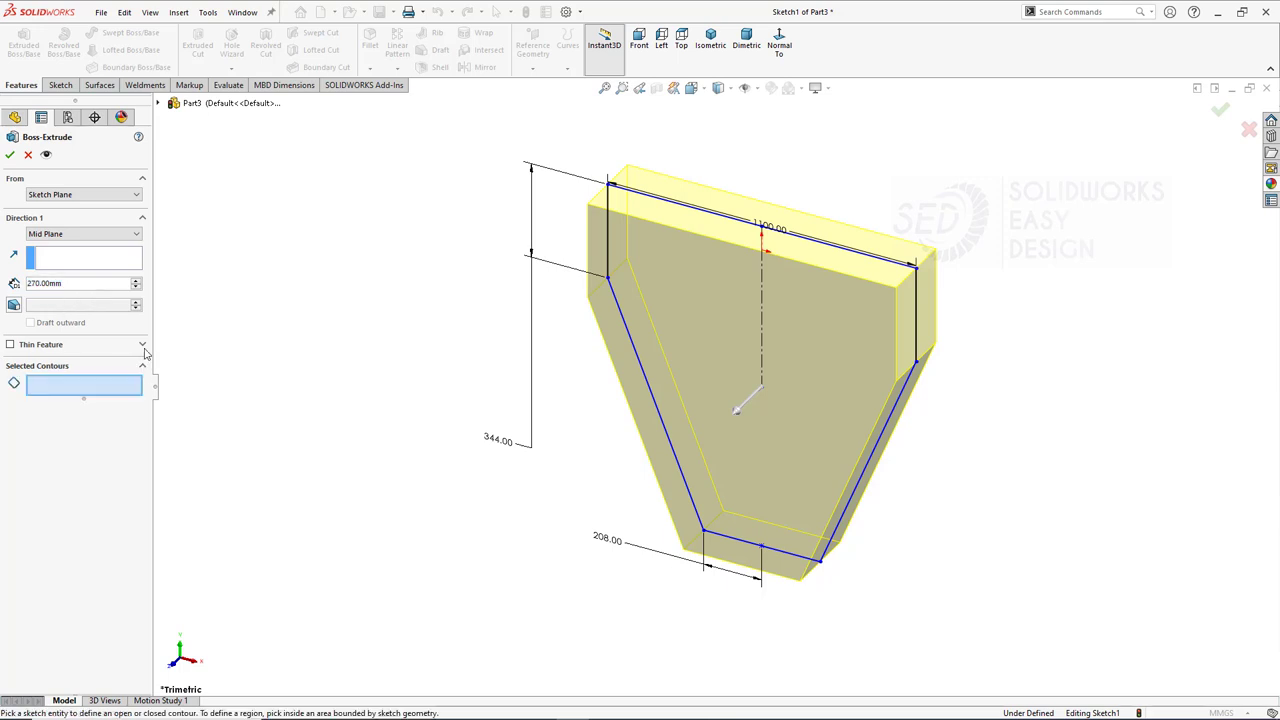
{"action": "left_click", "coordinate": [10, 154]}
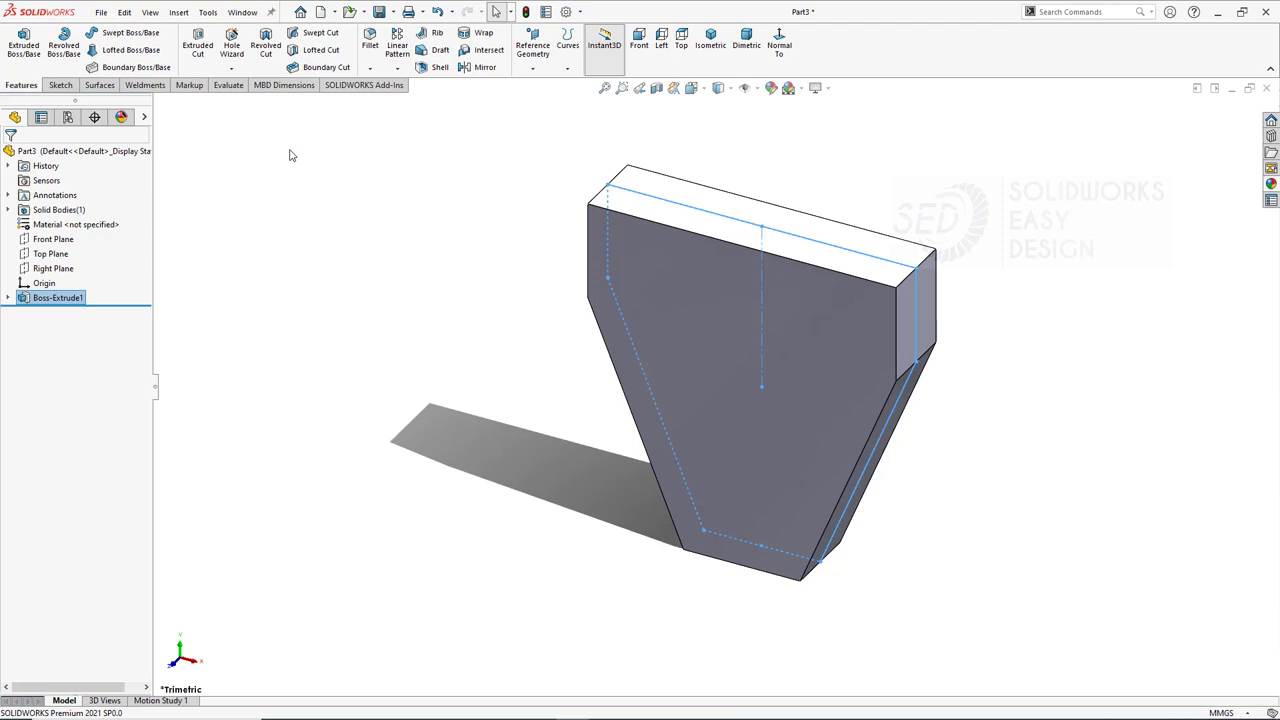
{"action": "left_click", "coordinate": [375, 236]}
{"action": "middle_click_drag", "start_coordinate": [380, 240], "coordinate": [613, 341]}
Apply a matte steel appearance from the appearances library to the block.
{"action": "left_click", "coordinate": [1271, 184]}
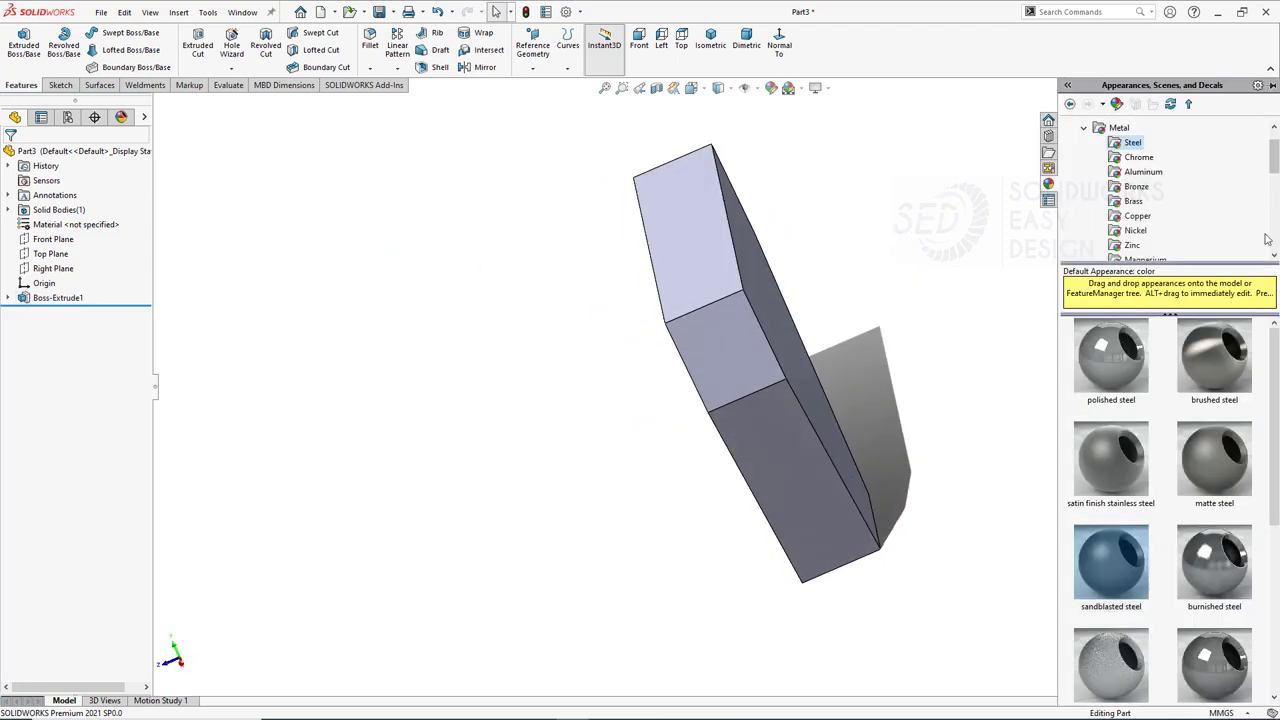
{"action": "left_click_drag", "start_coordinate": [1214, 458], "coordinate": [760, 380]}
{"action": "middle_click_drag", "start_coordinate": [923, 337], "coordinate": [1278, 215]}
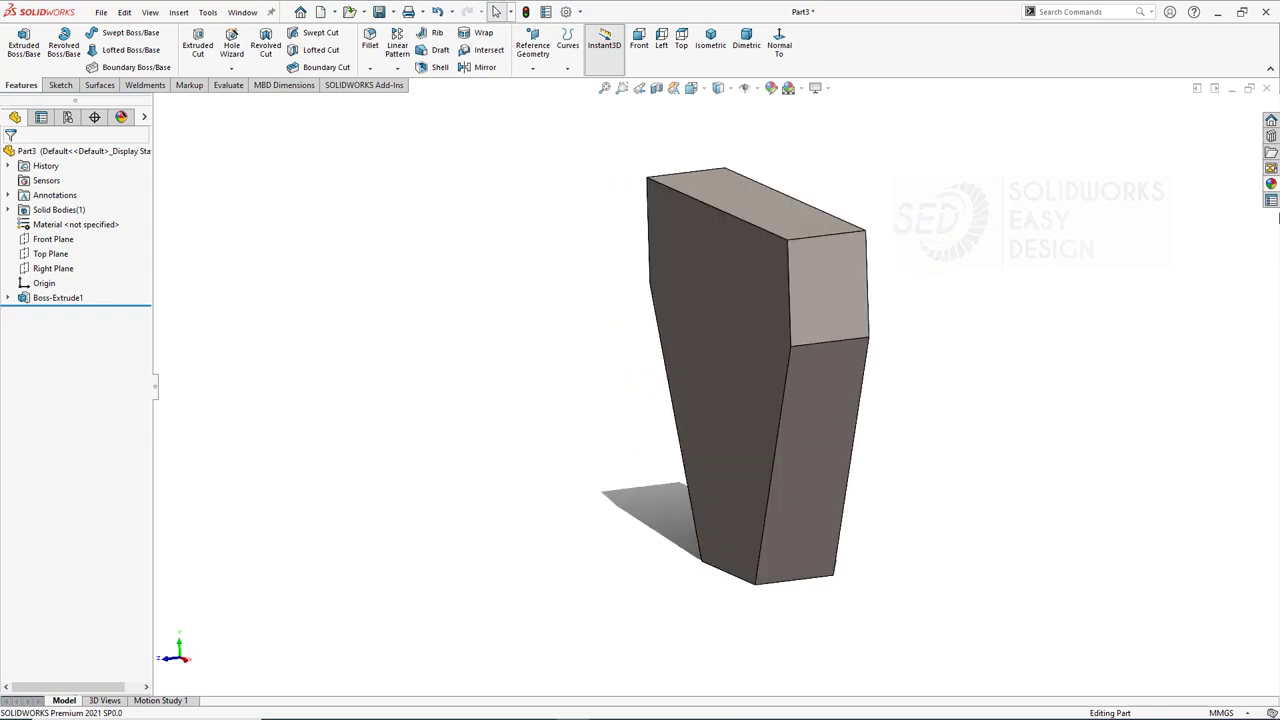
{"action": "left_click", "coordinate": [1271, 184]}
{"action": "left_click_drag", "start_coordinate": [1214, 560], "coordinate": [798, 334]}
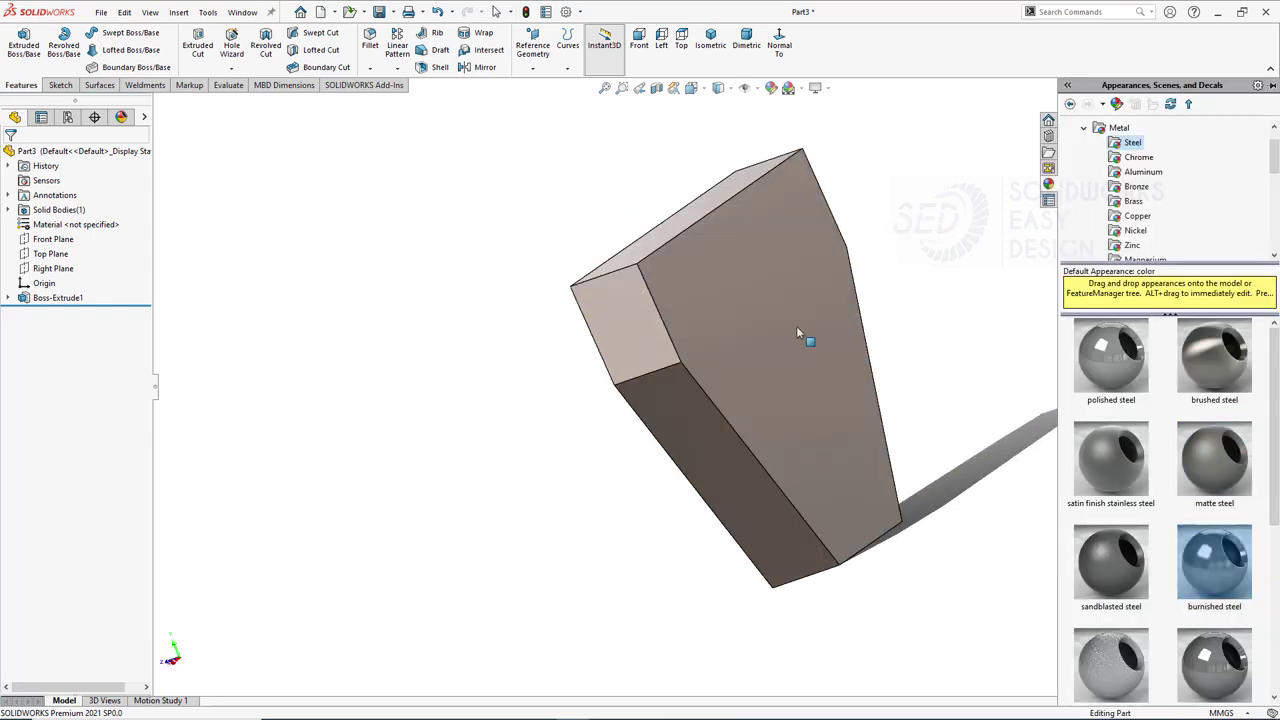
Shell the block with 2 mm walls, removing the front face.
{"action": "left_click", "coordinate": [436, 67]}
{"action": "left_click", "coordinate": [756, 284]}
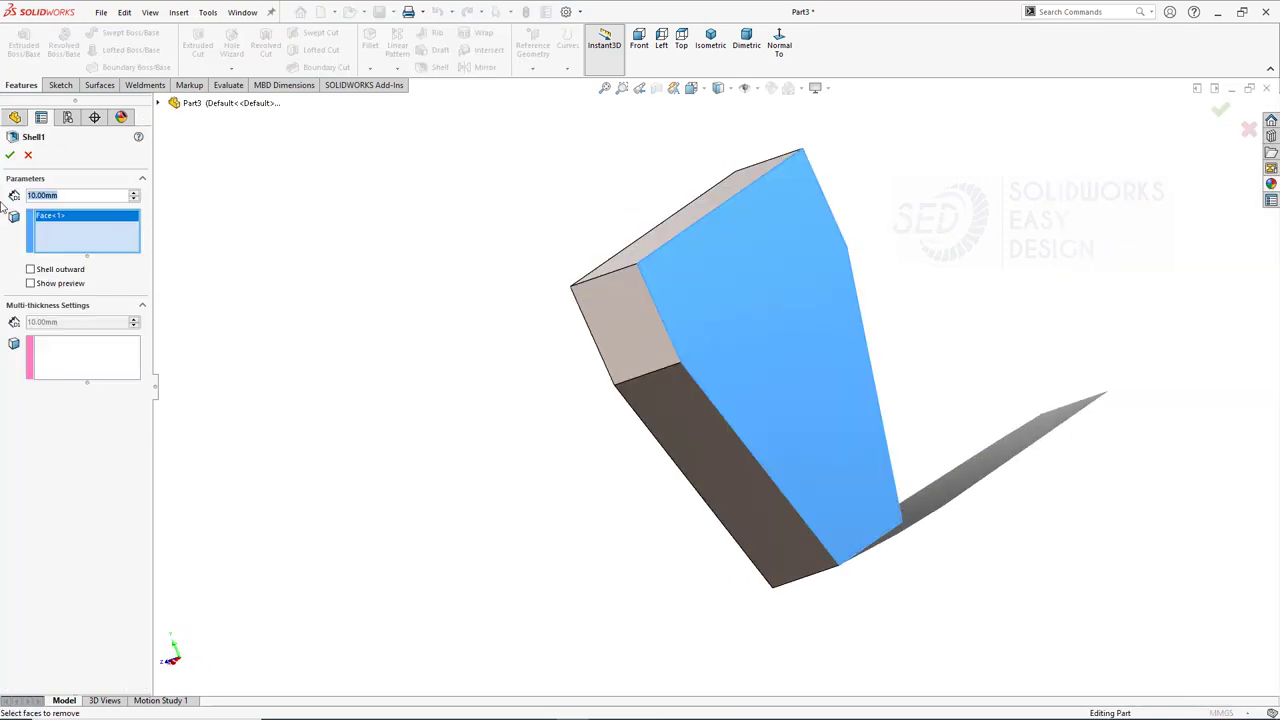
{"action": "left_click", "coordinate": [31, 283]}
{"action": "left_click", "coordinate": [30, 270]}
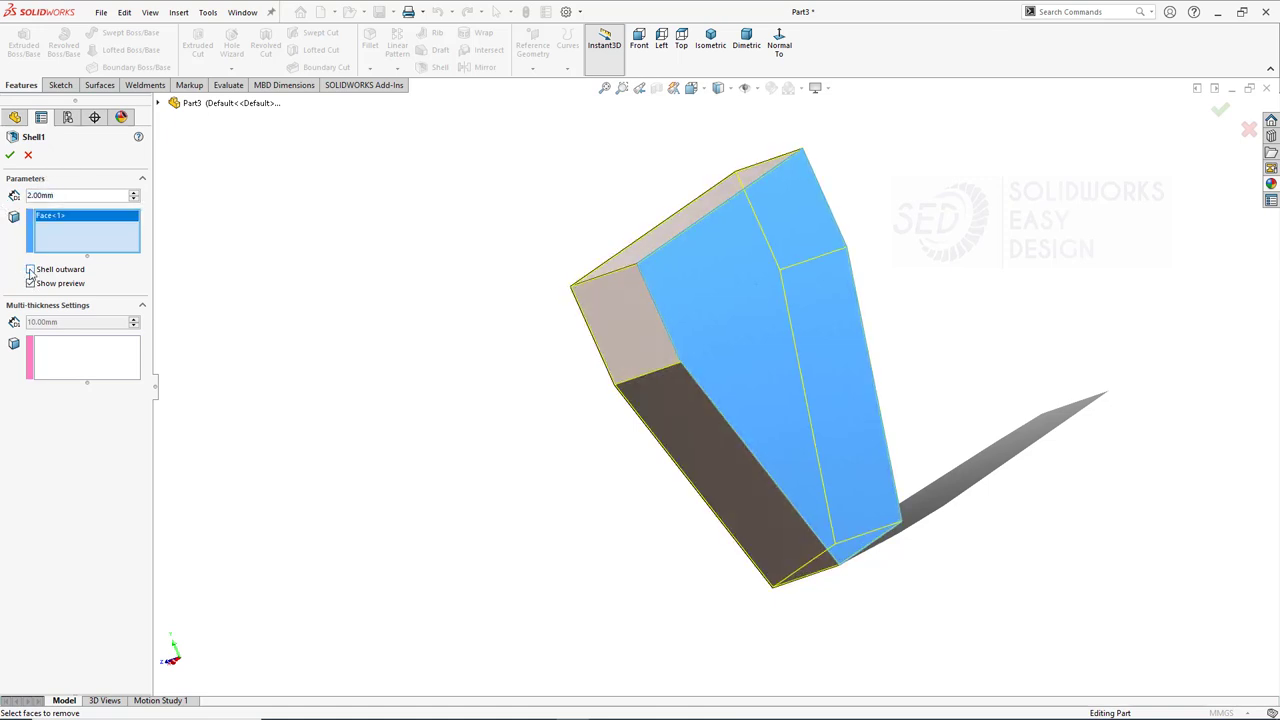
{"action": "left_click", "coordinate": [10, 155]}
{"action": "mouse_move", "coordinate": [366, 240]}
{"action": "middle_mouse_down"}
{"action": "mouse_move", "coordinate": [400, 300]}
{"action": "mouse_move", "coordinate": [864, 207]}
{"action": "middle_mouse_up"}
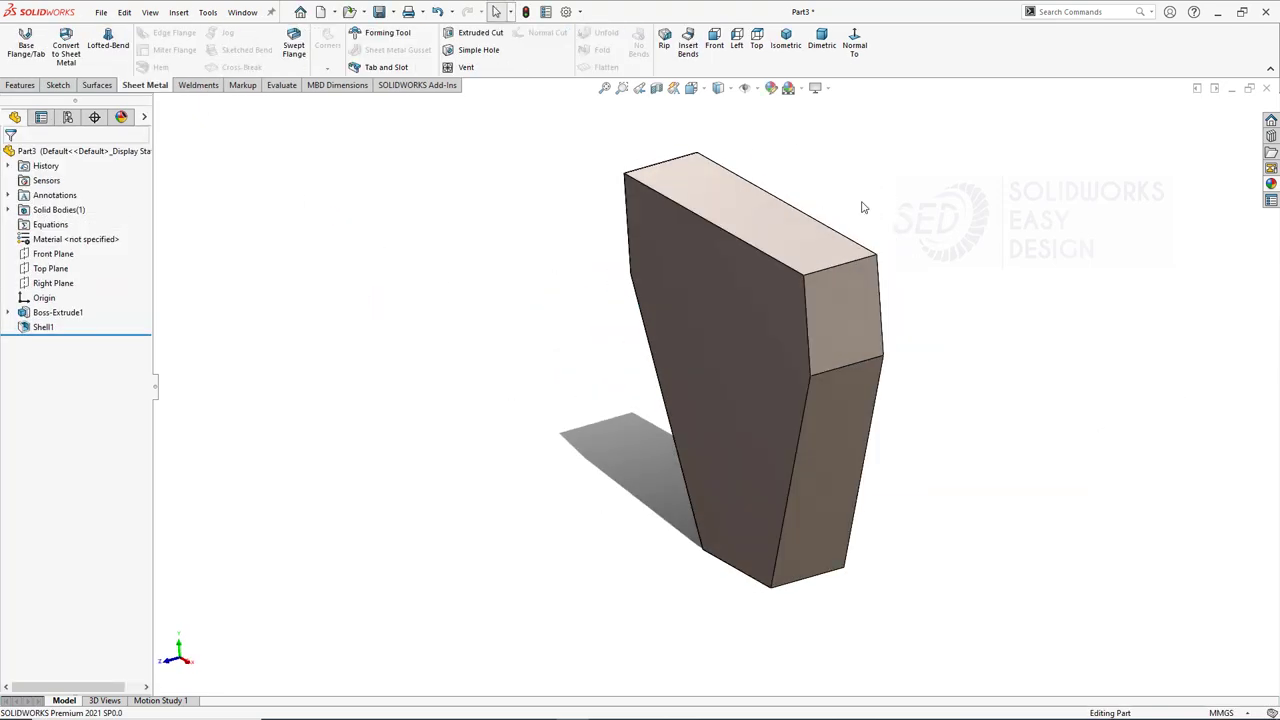
{"action": "mouse_move", "coordinate": [1116, 247]}
{"action": "middle_mouse_down"}
{"action": "mouse_move", "coordinate": [903, 294]}
{"action": "mouse_move", "coordinate": [971, 329]}
{"action": "middle_mouse_up"}
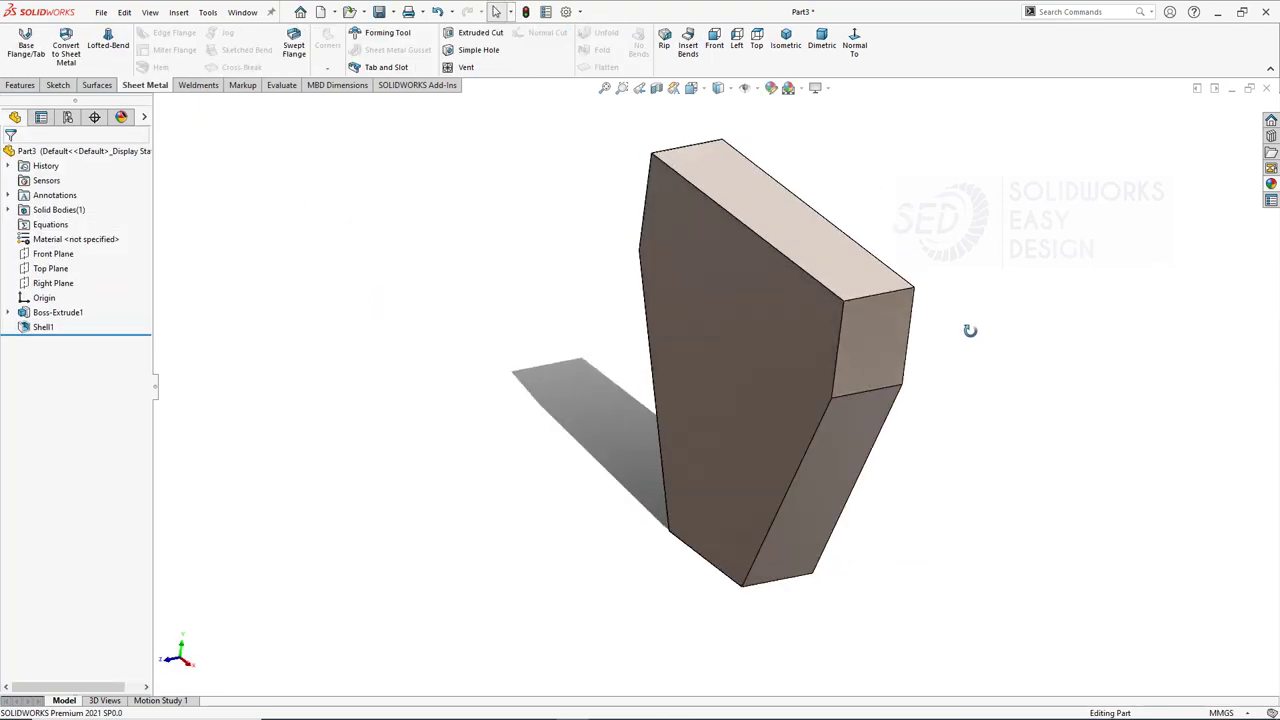
Save the part as Part3 and close it.
{"action": "key", "text": "ctrl+s"}
{"action": "left_click", "coordinate": [545, 430]}
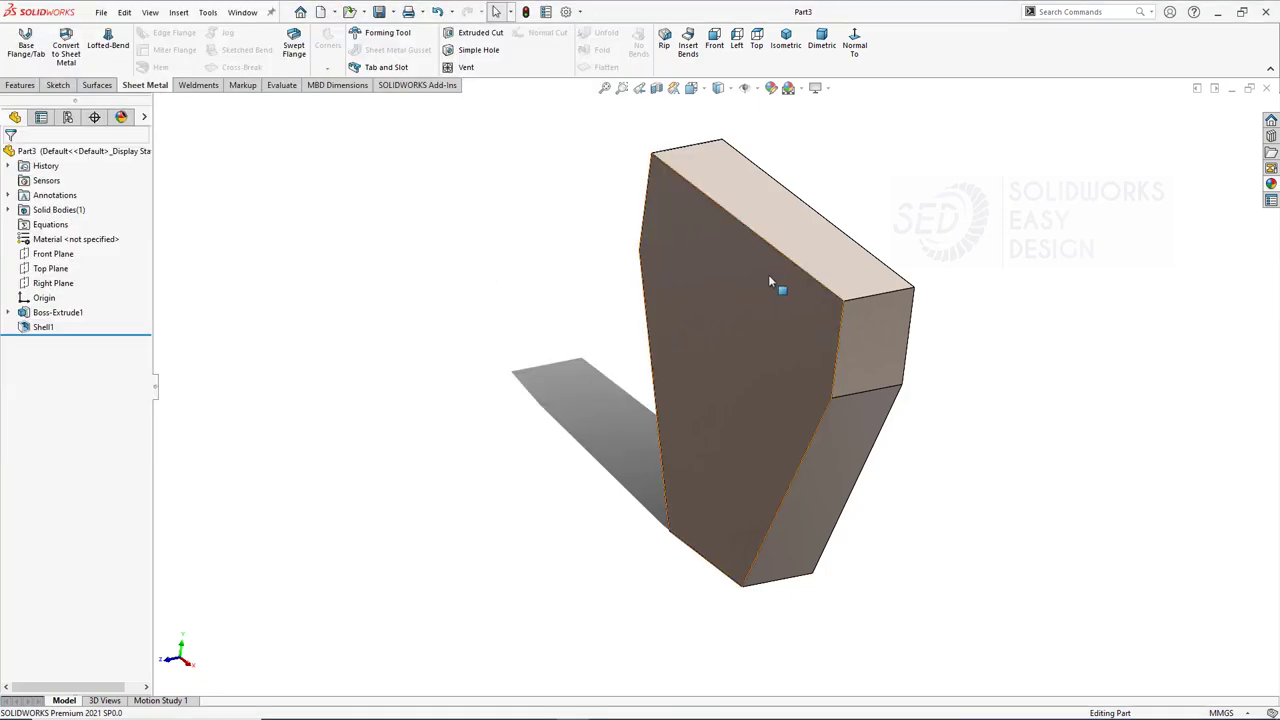
{"action": "left_click", "coordinate": [1268, 88]}
Create a new part and start a sketch on the Front Plane.
{"action": "left_click", "coordinate": [101, 12]}
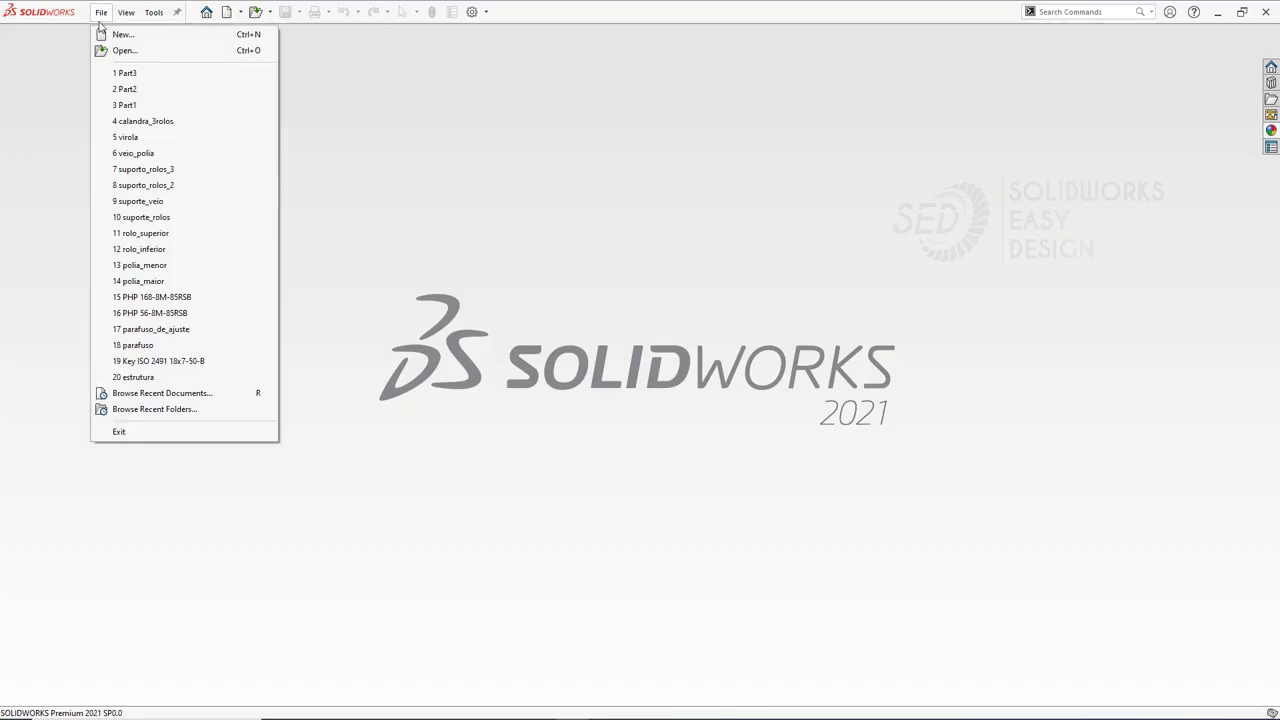
{"action": "left_click", "coordinate": [112, 31]}
{"action": "left_click", "coordinate": [535, 515]}
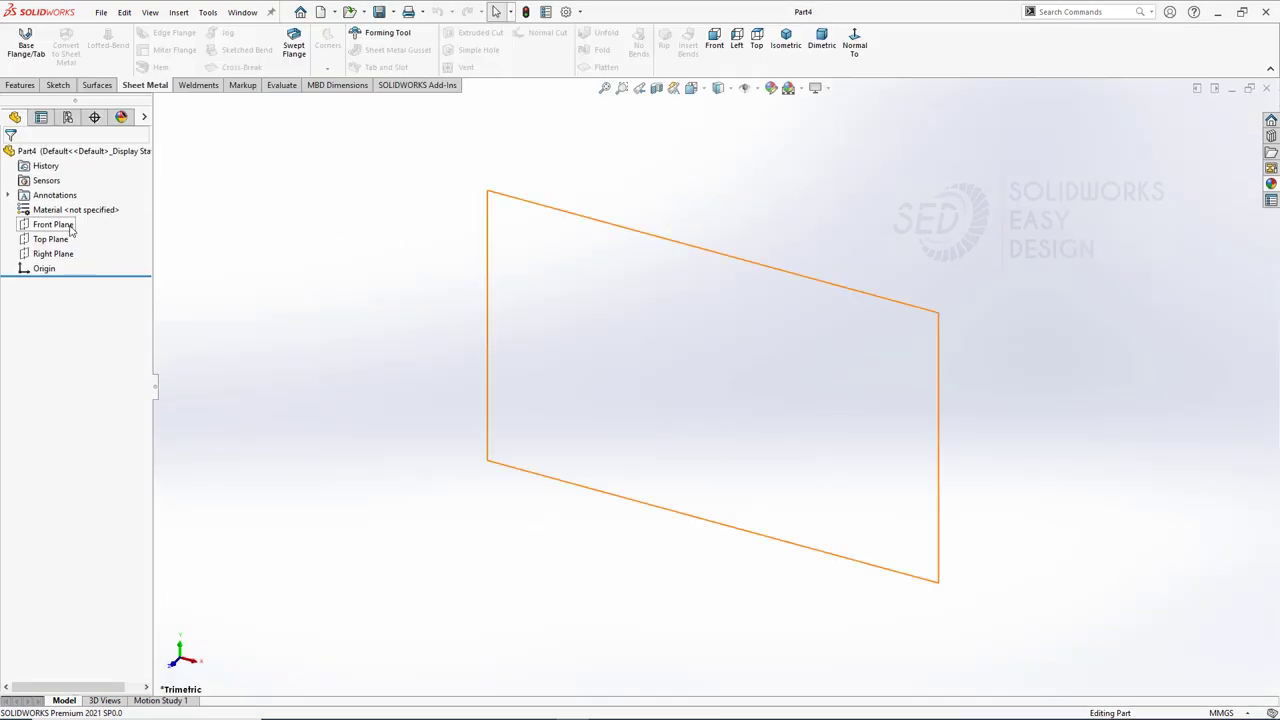
{"action": "left_click", "coordinate": [53, 224]}
{"action": "left_click", "coordinate": [102, 207]}
Draw a circle centred on the origin and dimension it to 20 mm diameter.
{"action": "left_click", "coordinate": [118, 33]}
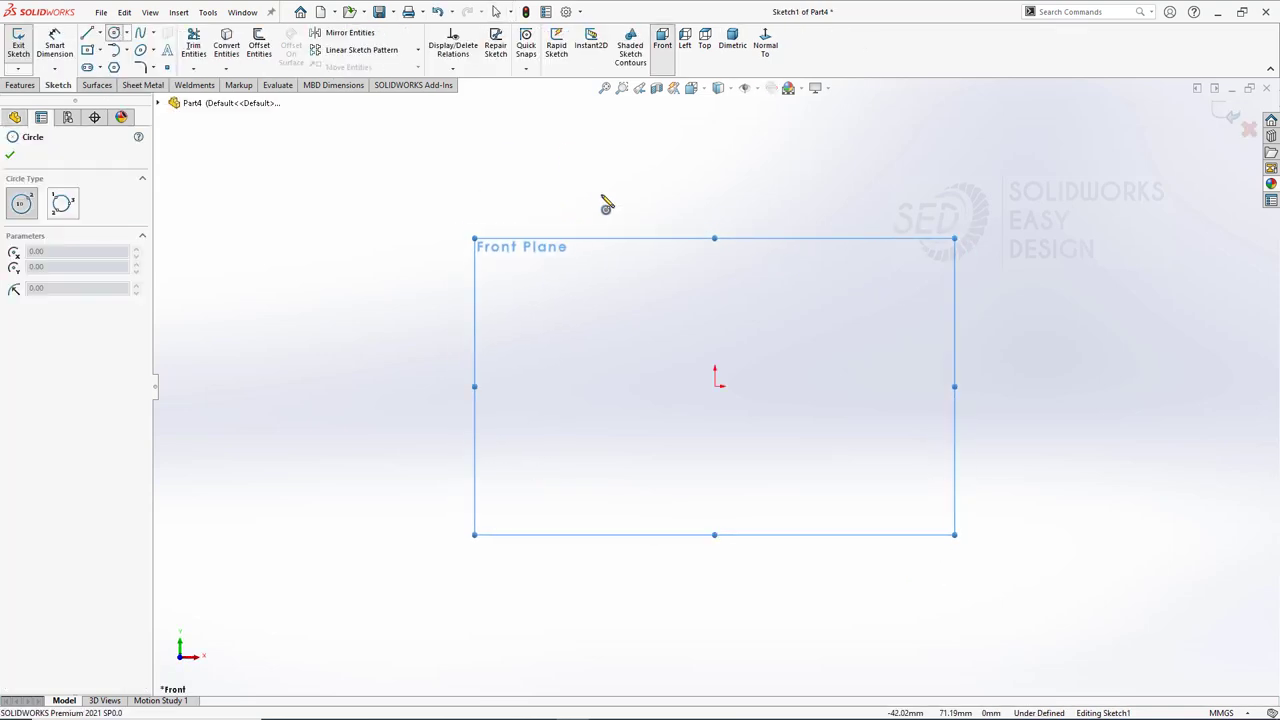
{"action": "left_click", "coordinate": [715, 386]}
{"action": "left_click", "coordinate": [700, 358]}
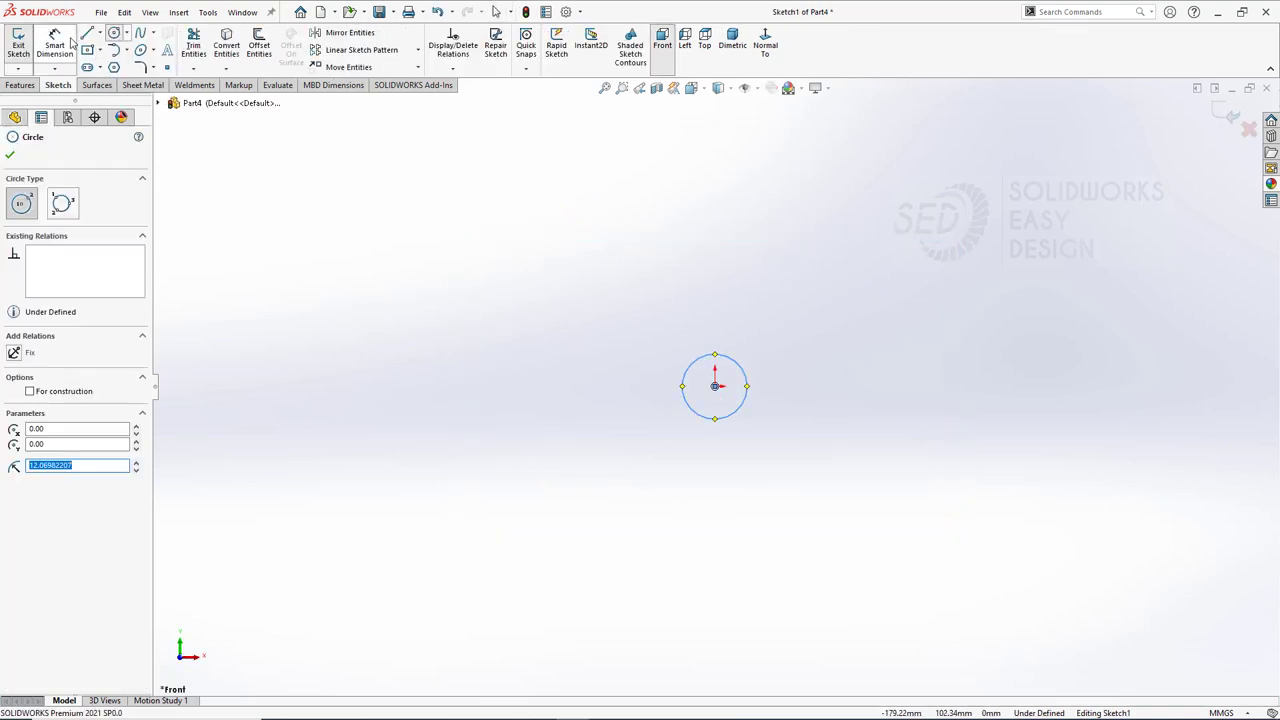
{"action": "key", "text": "Escape"}
{"action": "left_click", "coordinate": [708, 366]}
{"action": "left_click", "coordinate": [587, 362]}
{"action": "type", "text": "20"}
{"action": "key", "text": "Return"}
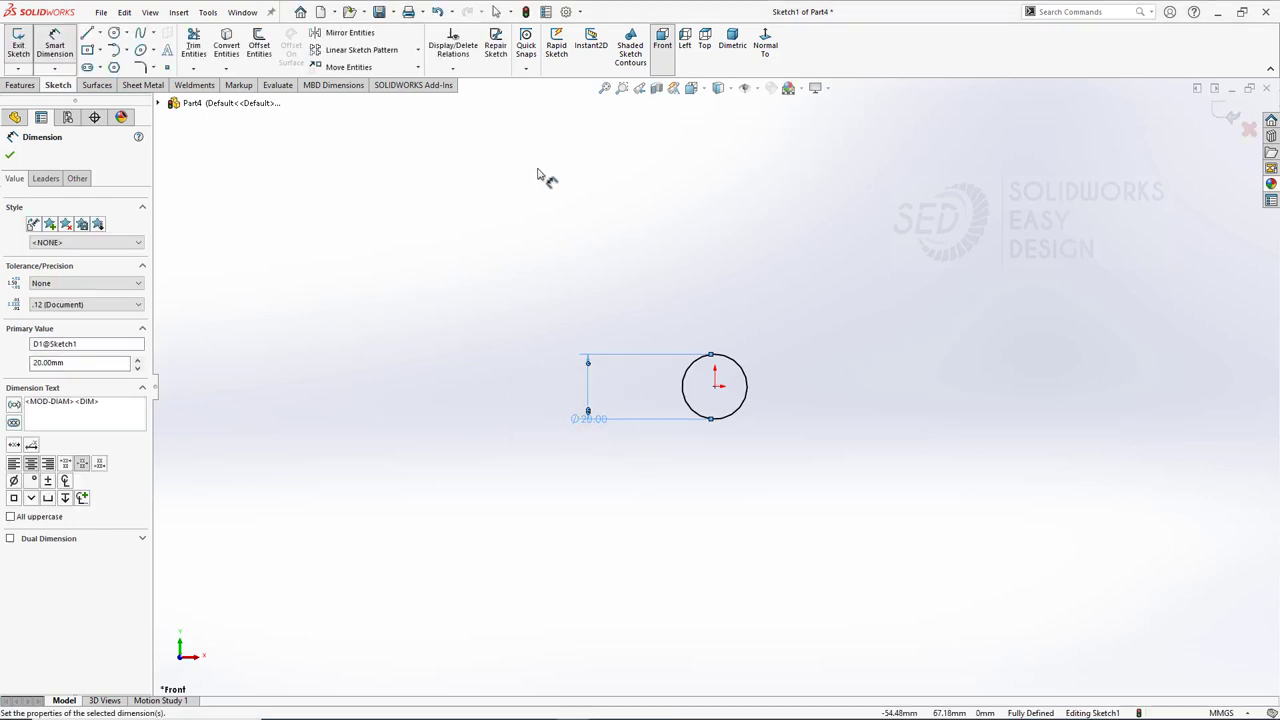
Extrude the circle 300 mm into a solid cylinder.
{"action": "left_click", "coordinate": [20, 85]}
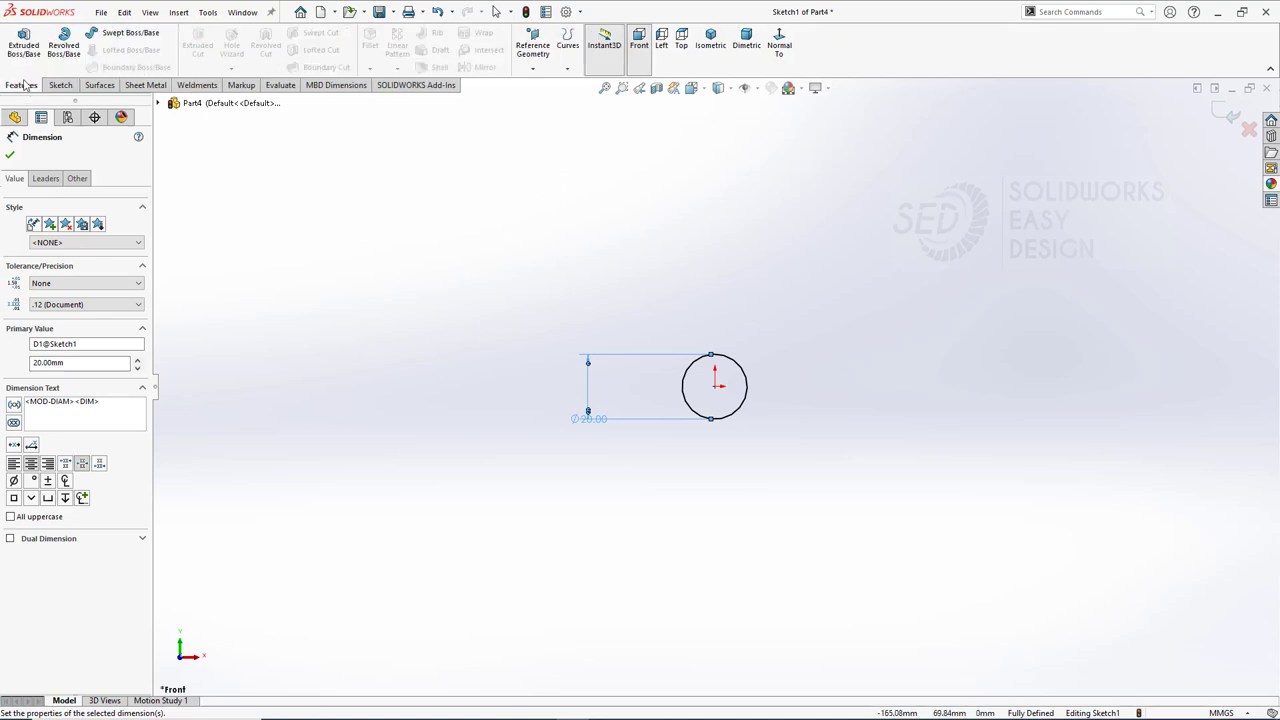
{"action": "left_click", "coordinate": [24, 45]}
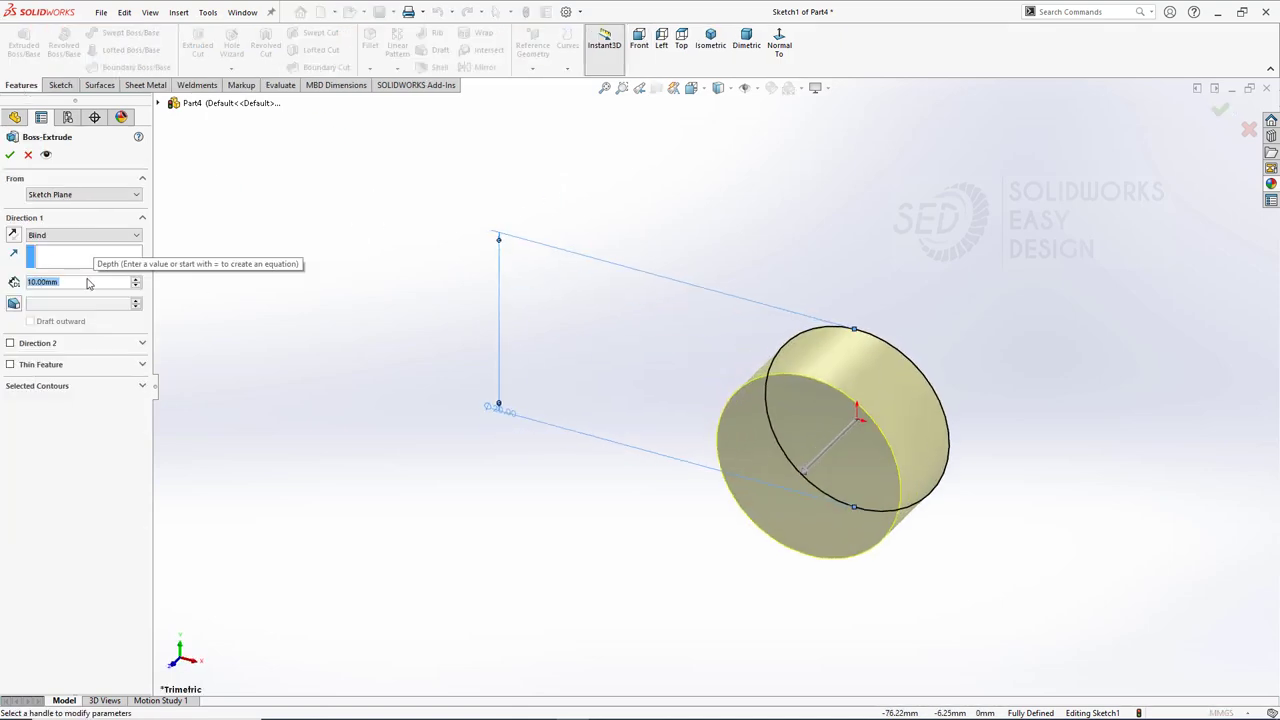
{"action": "type", "text": "300"}
{"action": "key", "text": "Return"}
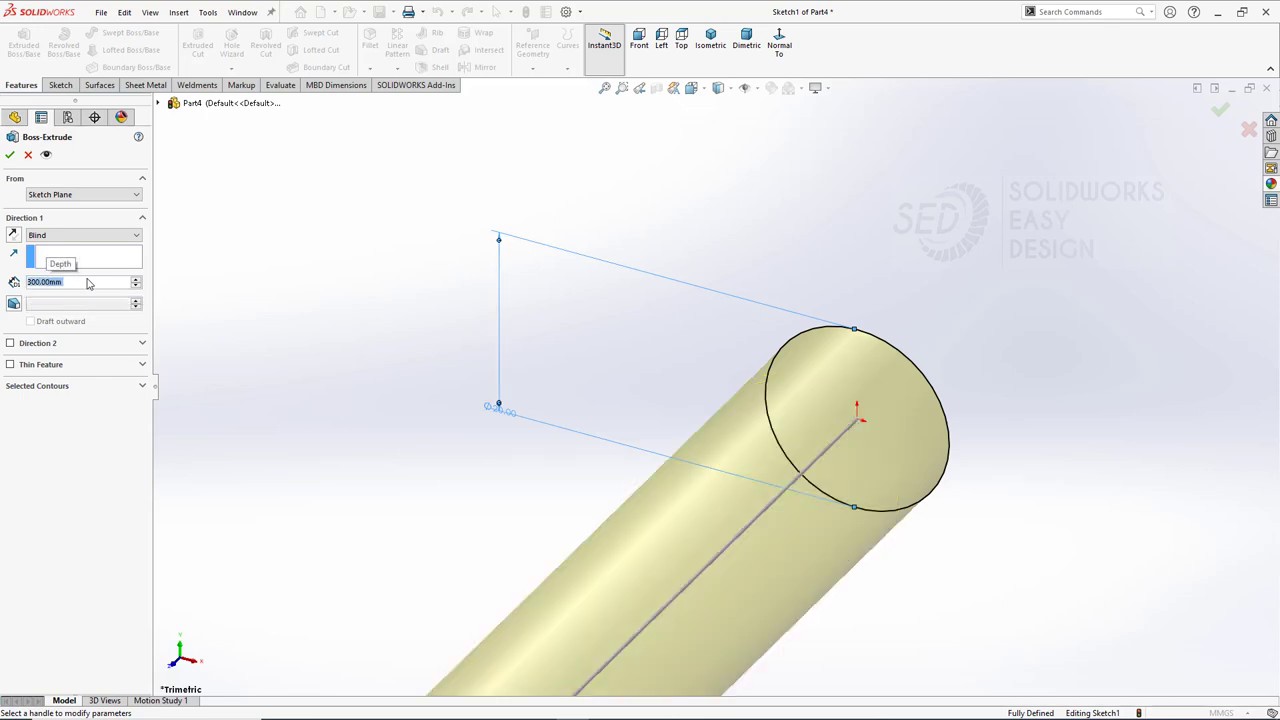
{"action": "scroll", "coordinate": [700, 384], "scroll_direction": "up", "scroll_amount": 6}
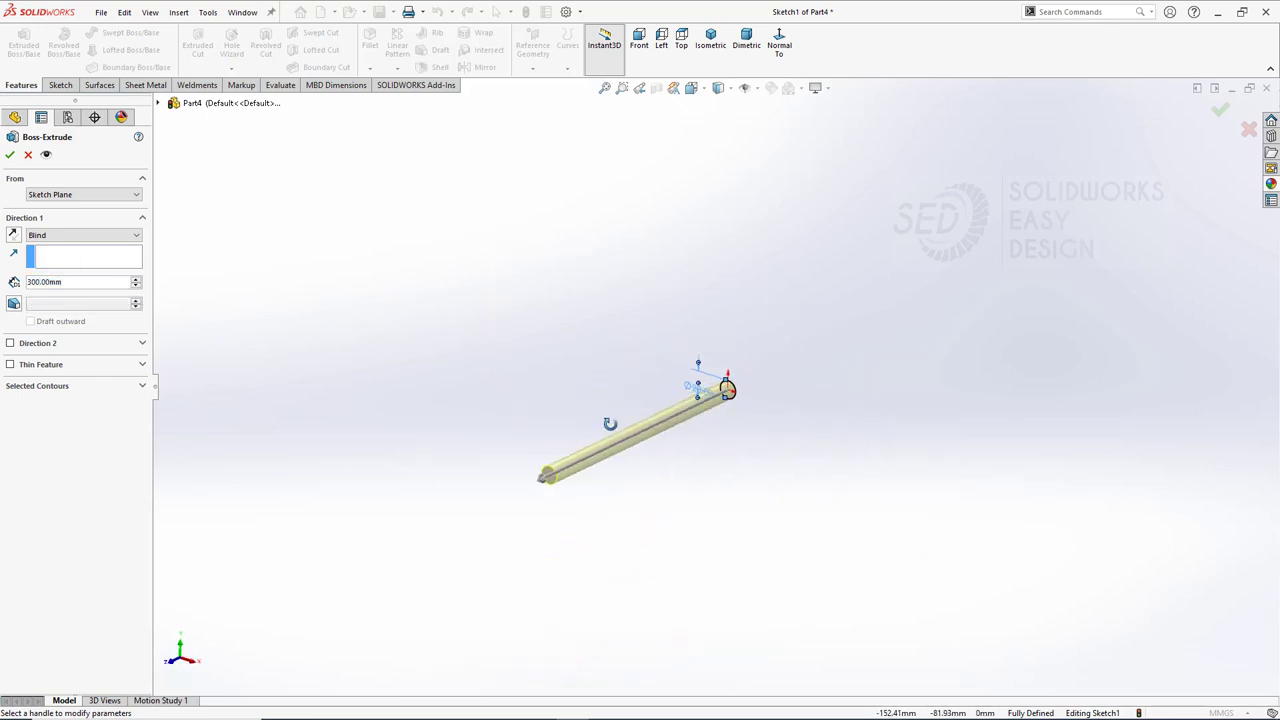
{"action": "scroll", "coordinate": [801, 307], "scroll_direction": "down", "scroll_amount": 2}
{"action": "key", "text": "Return"}
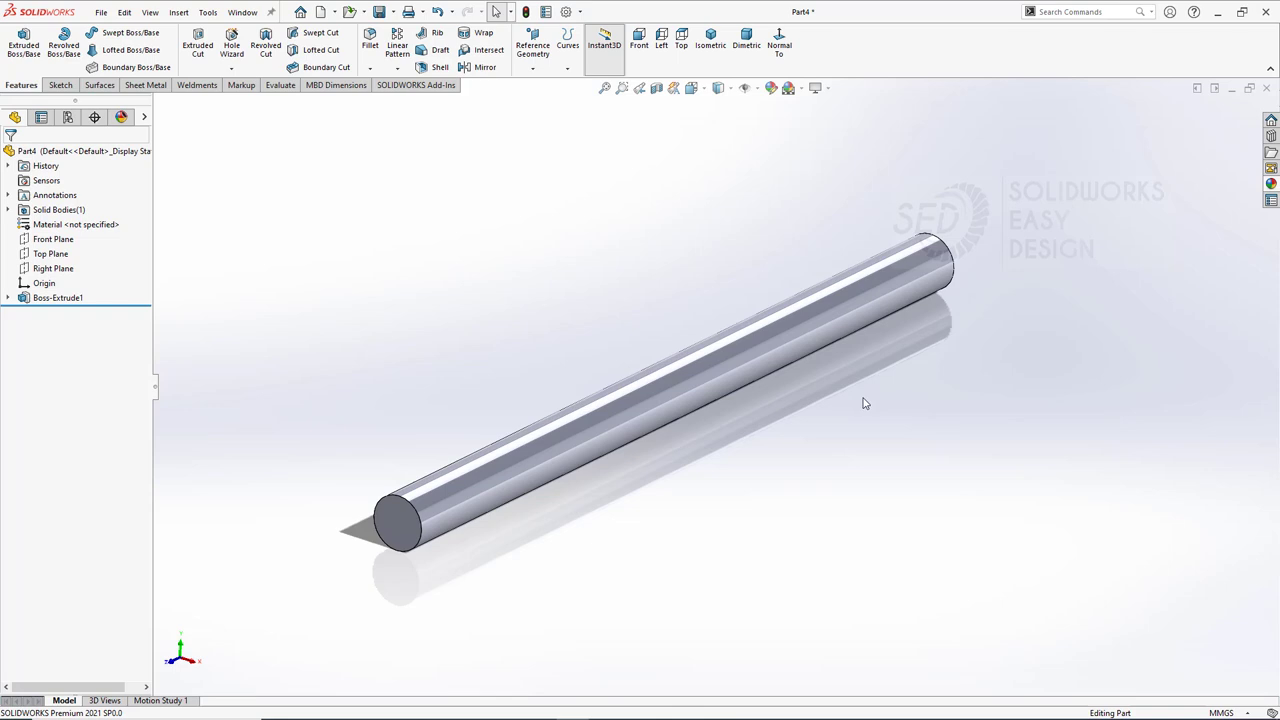
Save the cylinder part and close it.
{"action": "key", "text": "ctrl+s"}
{"action": "left_click", "coordinate": [568, 425]}
{"action": "key", "text": "ctrl+w"}
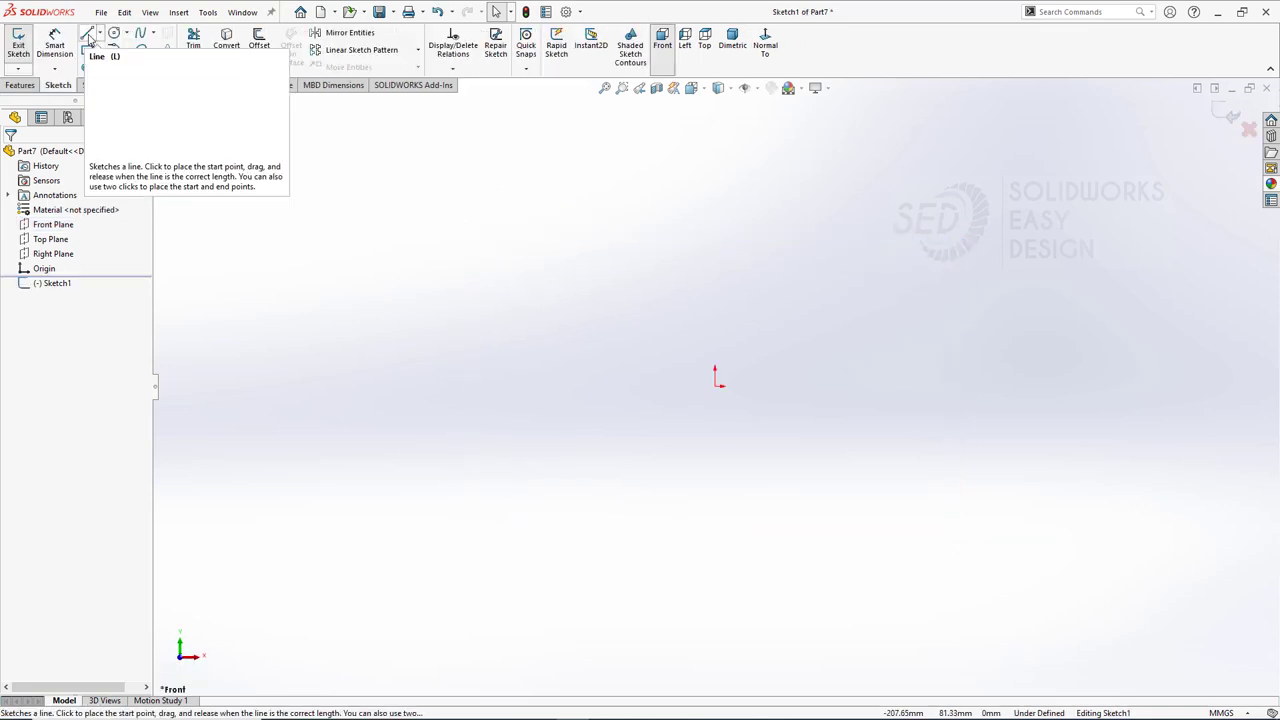
Draw top, left vertical and bottom lines starting from the origin.
{"action": "left_click", "coordinate": [87, 33]}
{"action": "left_click", "coordinate": [697, 272]}
{"action": "left_click", "coordinate": [551, 274]}
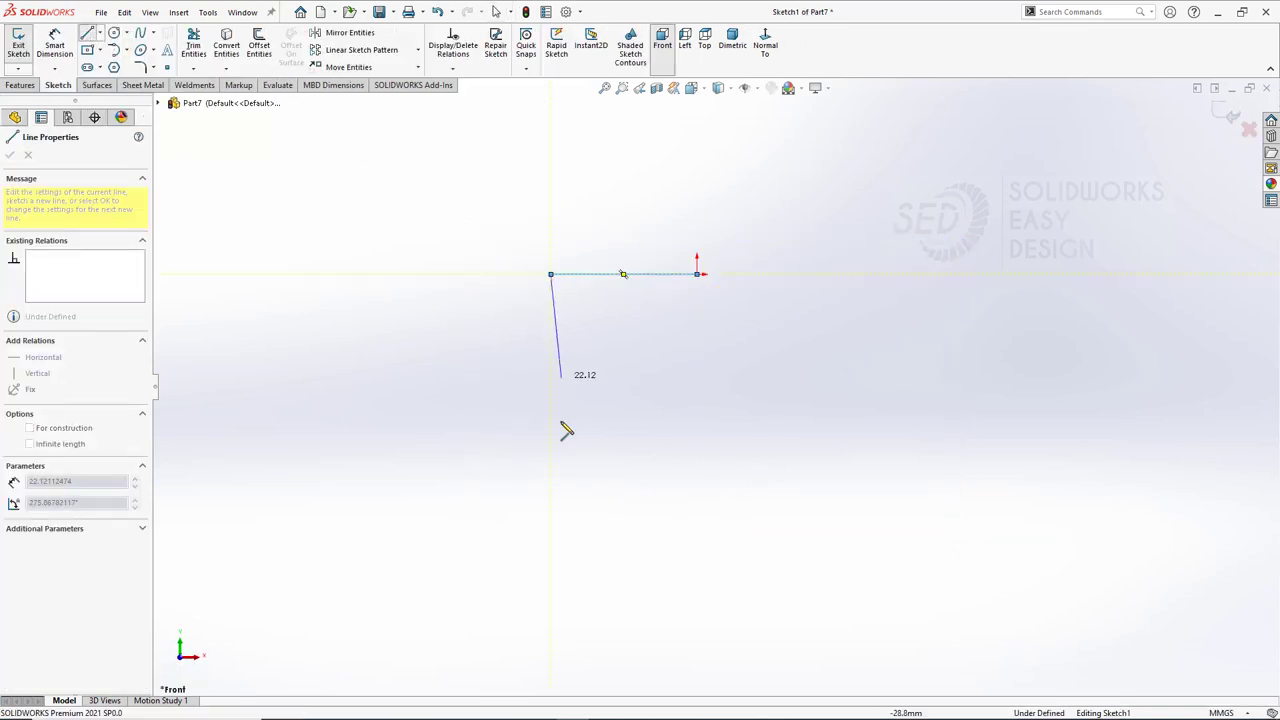
{"action": "left_click", "coordinate": [551, 547]}
{"action": "left_click", "coordinate": [697, 547]}
{"action": "key", "text": "Escape"}
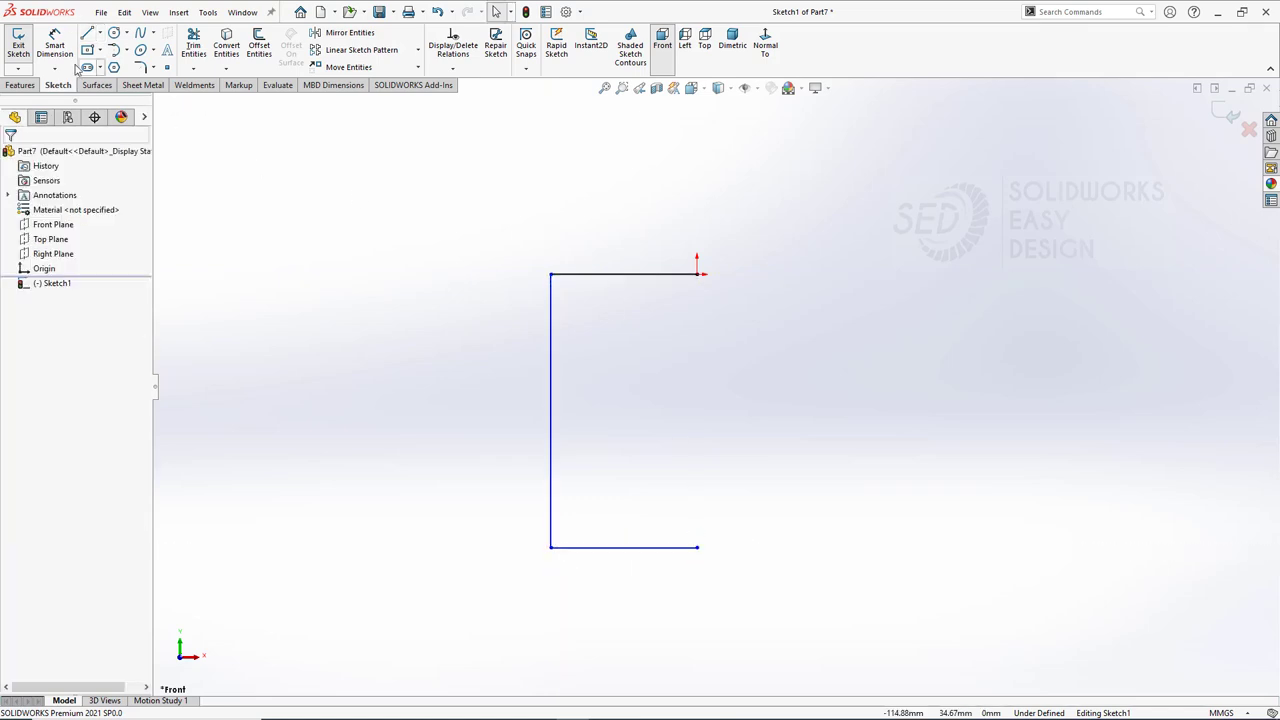
Dimension the top line as 950/2 (475 mm) and the vertical line as 1000 mm.
{"action": "left_click", "coordinate": [640, 274]}
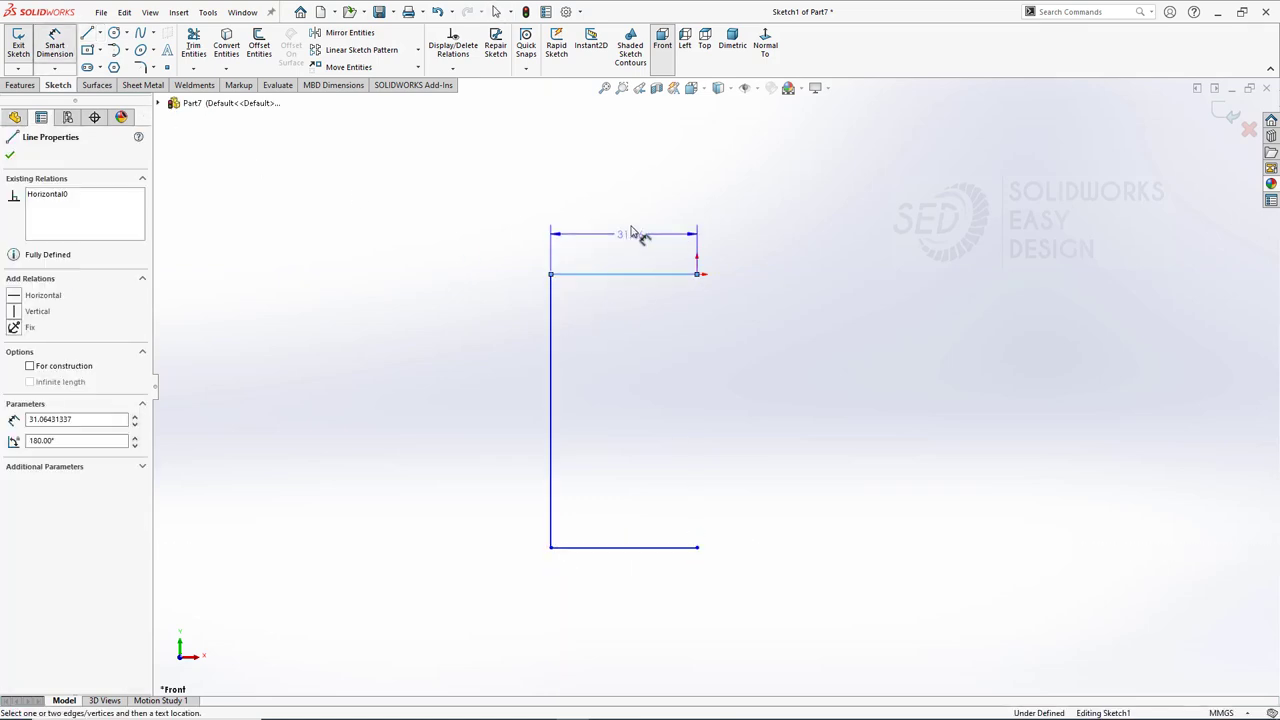
{"action": "left_click", "coordinate": [641, 233]}
{"action": "type", "text": "950/2"}
{"action": "key", "text": "Return"}
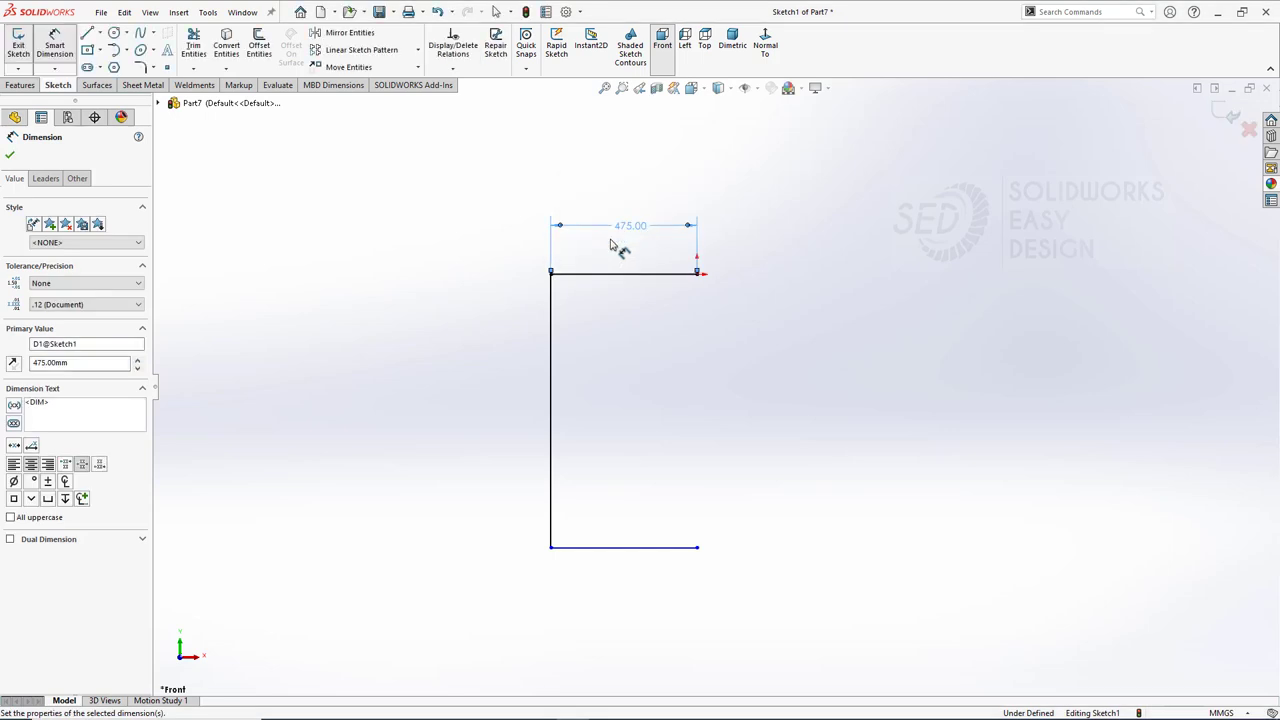
{"action": "left_click", "coordinate": [551, 350]}
{"action": "left_click", "coordinate": [490, 366]}
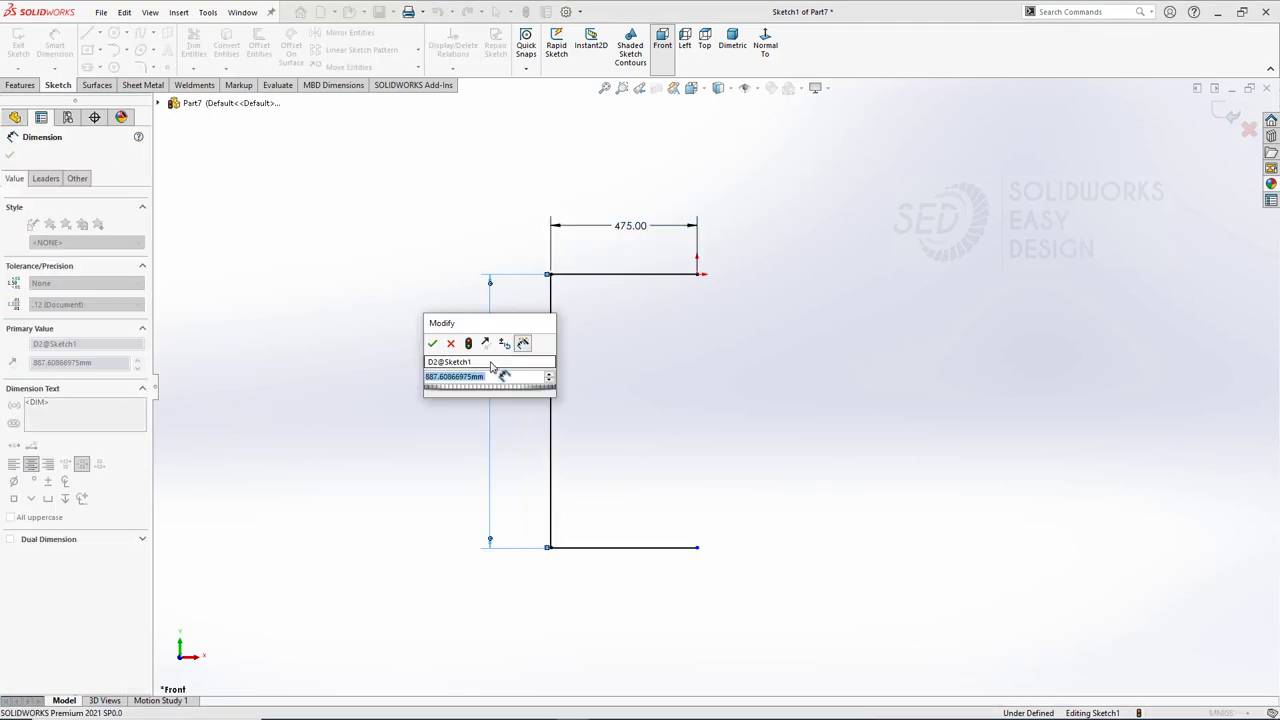
{"action": "type", "text": "1000"}
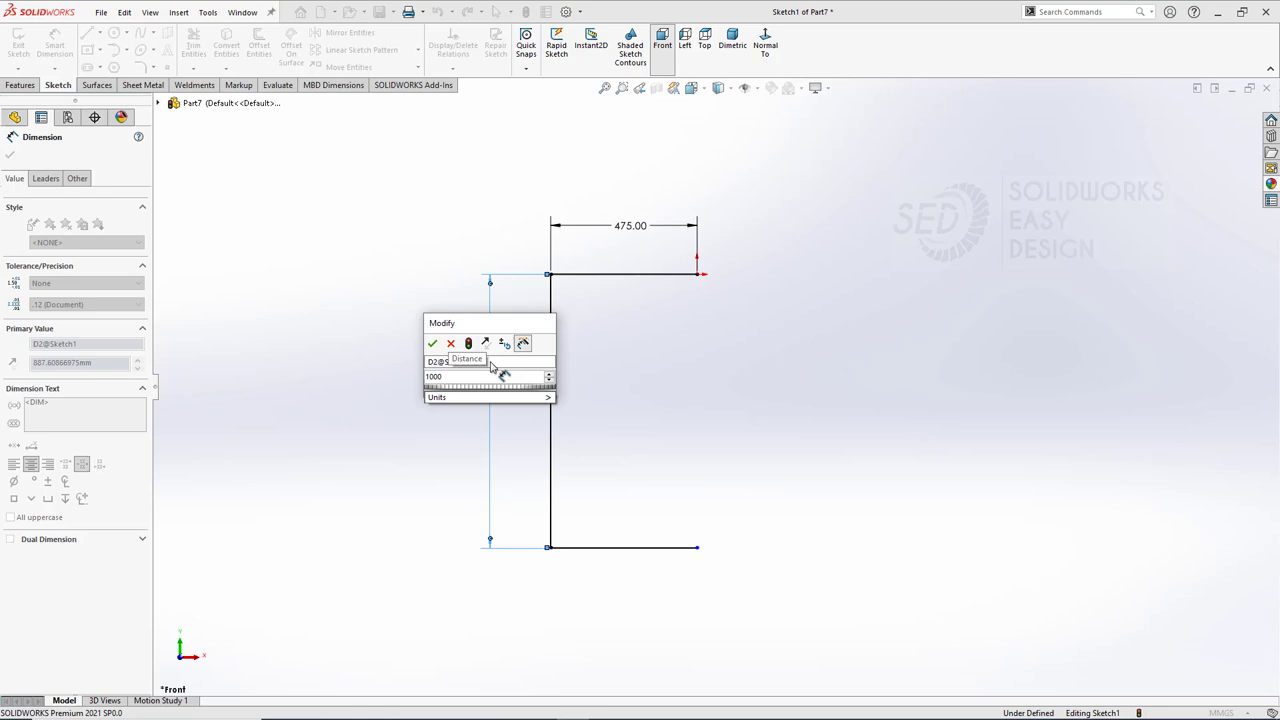
{"action": "key", "text": "Return"}
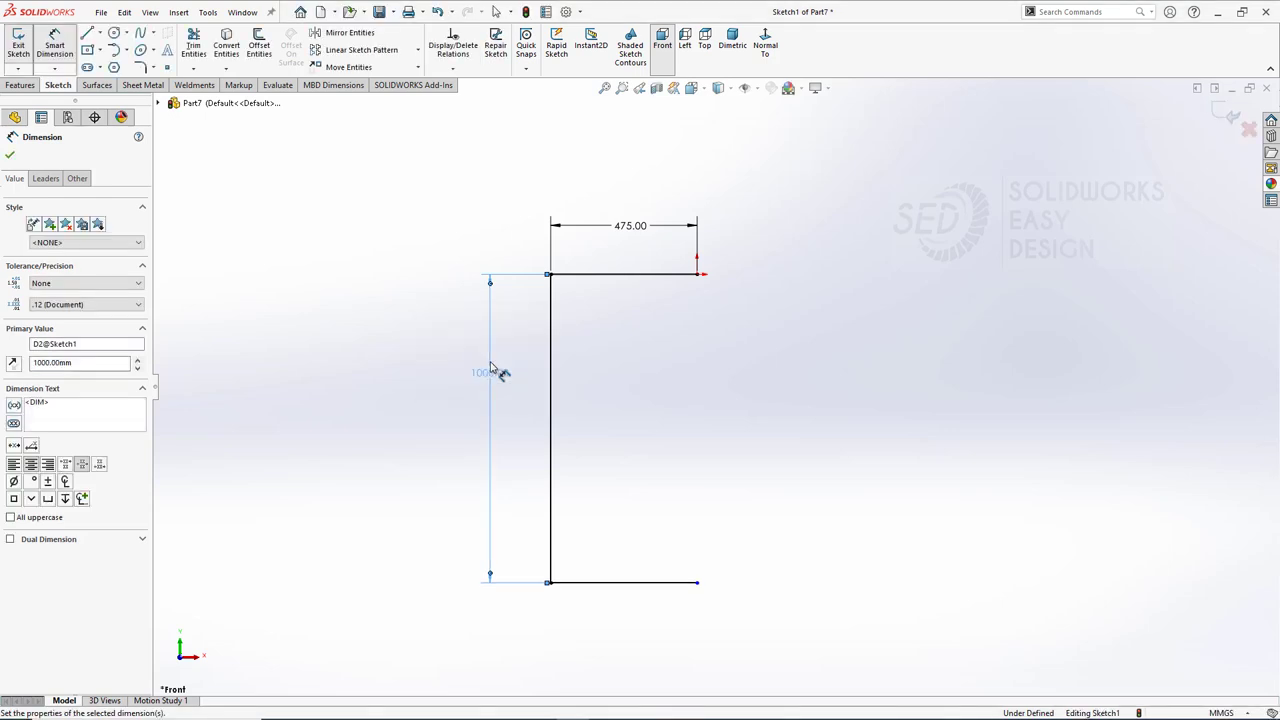
{"action": "left_click", "coordinate": [490, 368]}
Draw a vertical centerline from the origin down to the bottom-right corner.
{"action": "left_click", "coordinate": [100, 33]}
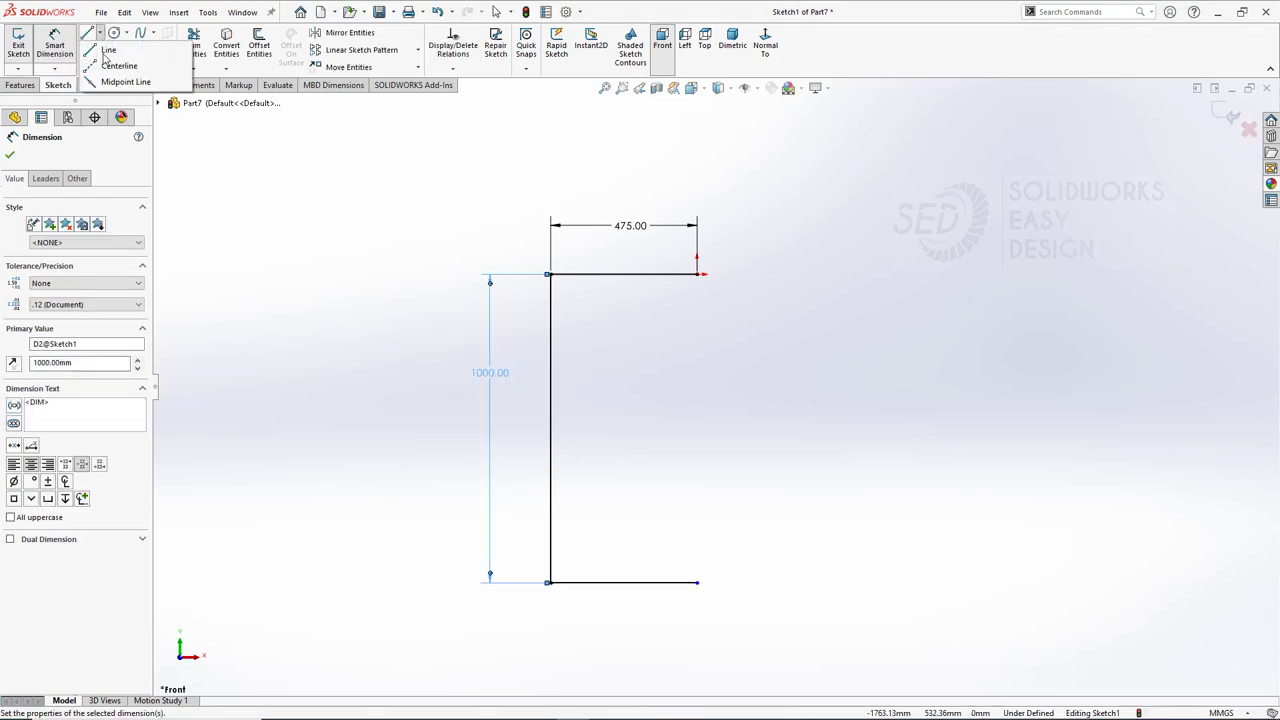
{"action": "left_click", "coordinate": [119, 65]}
{"action": "left_click", "coordinate": [697, 274]}
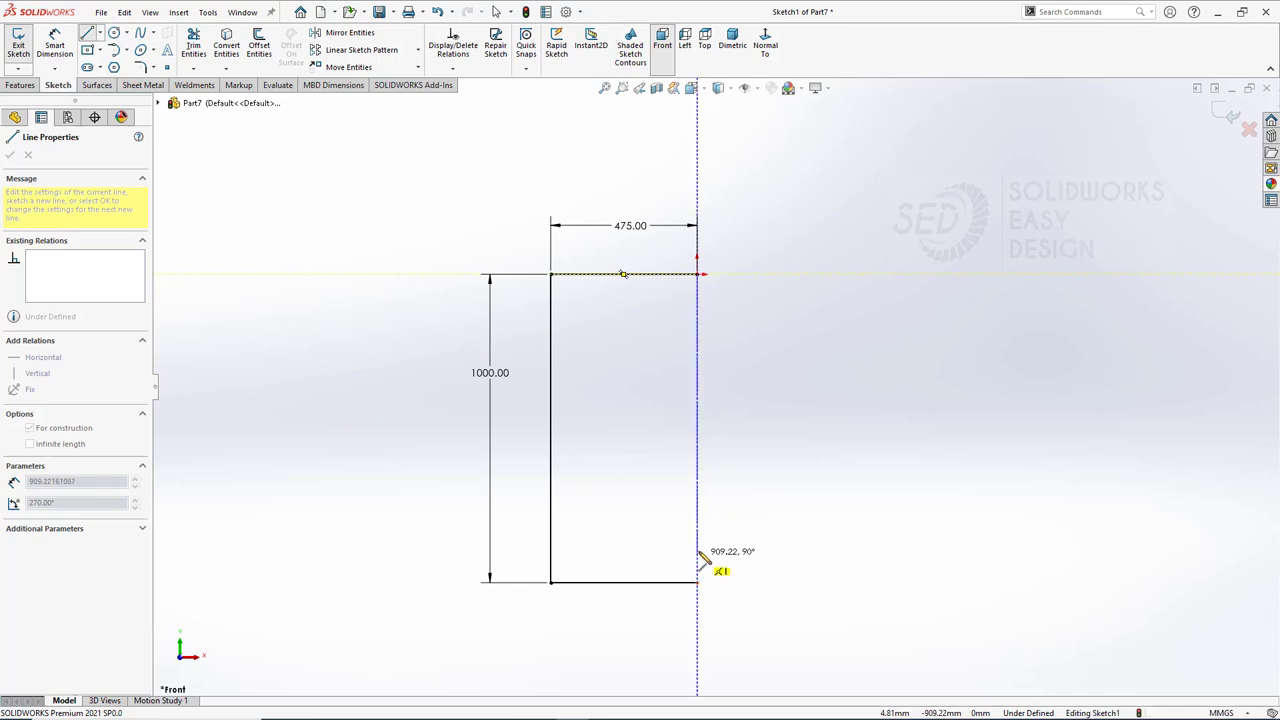
{"action": "left_click", "coordinate": [697, 552]}
{"action": "key", "text": "Escape"}
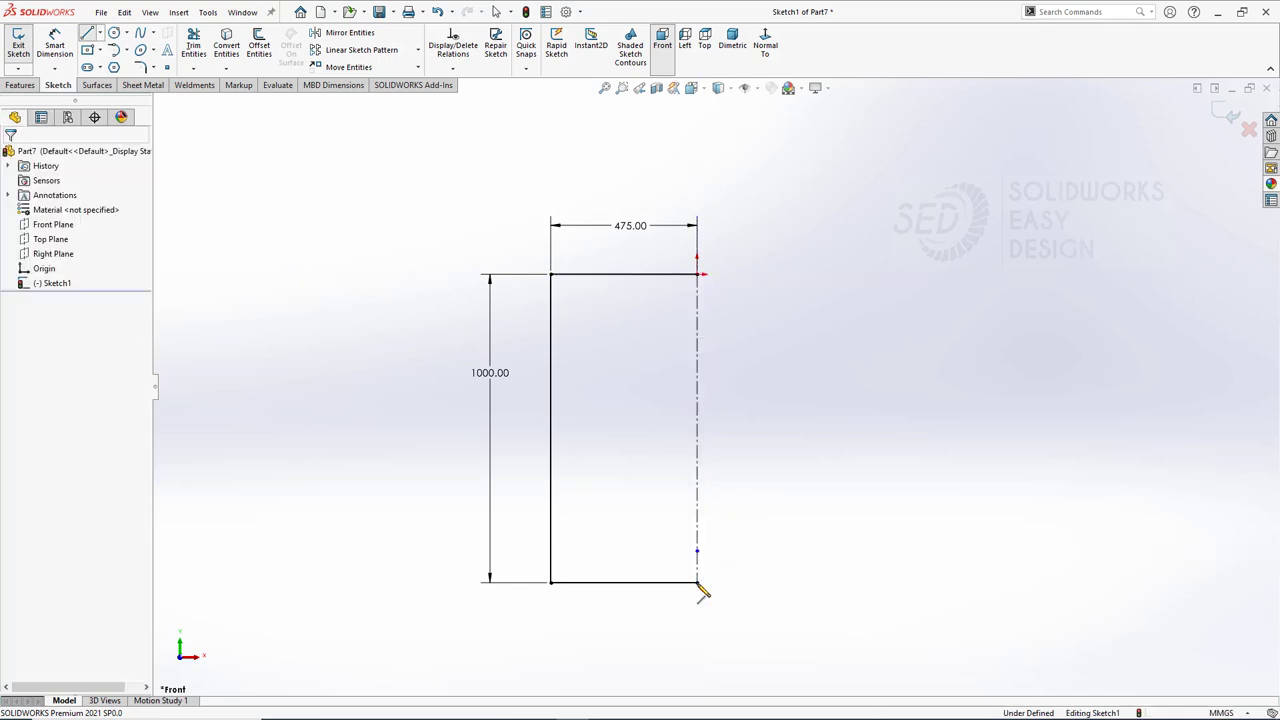
Delete an accidental short line drawn at the bottom corner.
{"action": "left_click", "coordinate": [87, 33]}
{"action": "left_click_drag", "start_coordinate": [698, 554], "coordinate": [681, 545]}
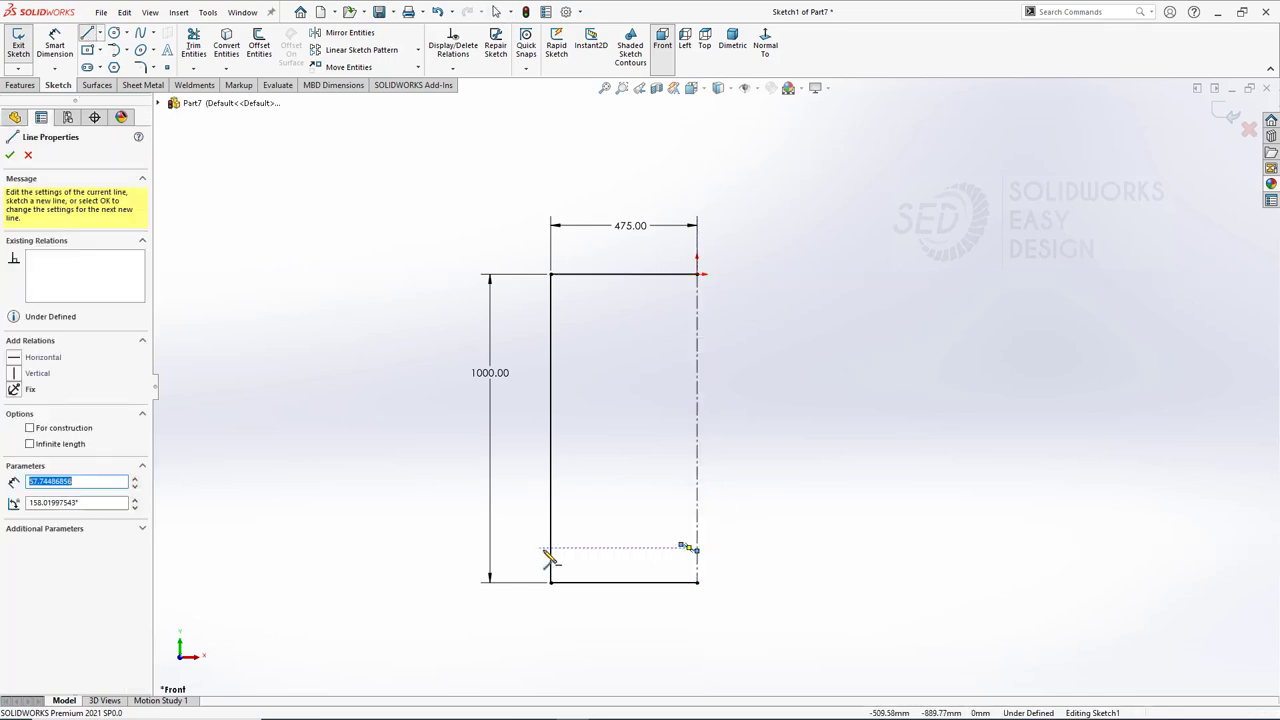
{"action": "key", "text": "Escape"}
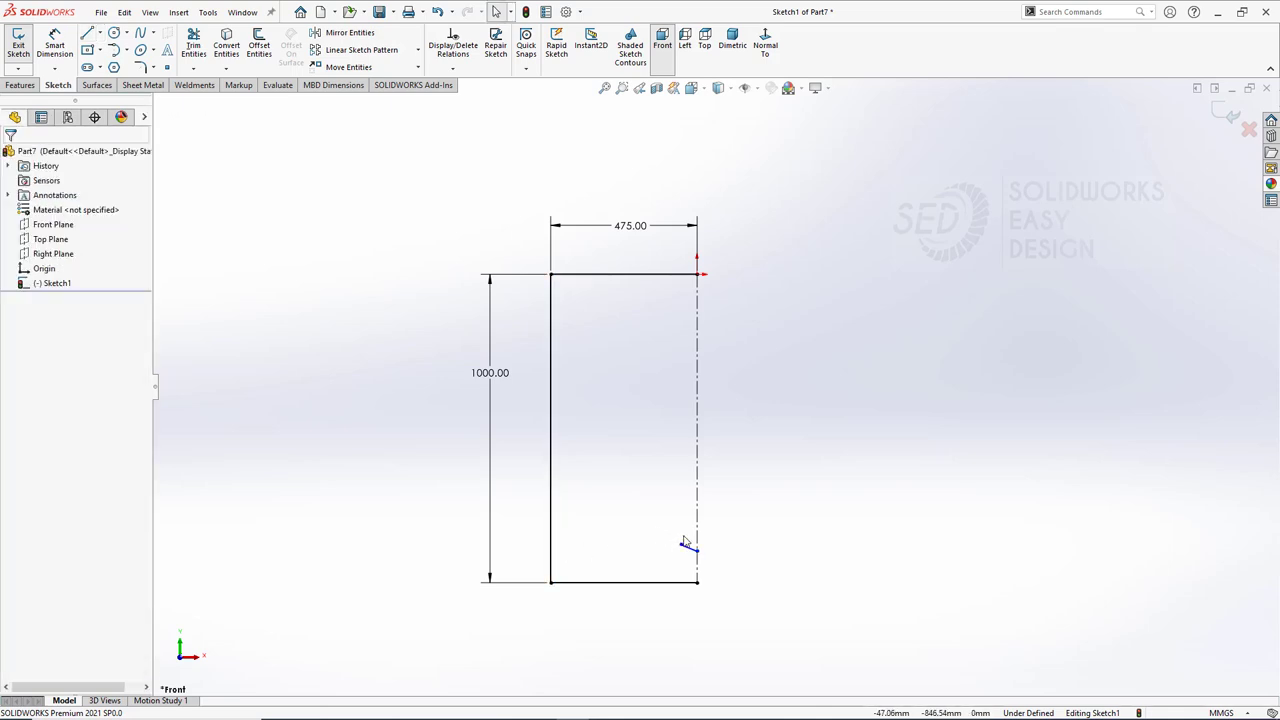
{"action": "left_click", "coordinate": [685, 544]}
{"action": "key", "text": "Delete"}
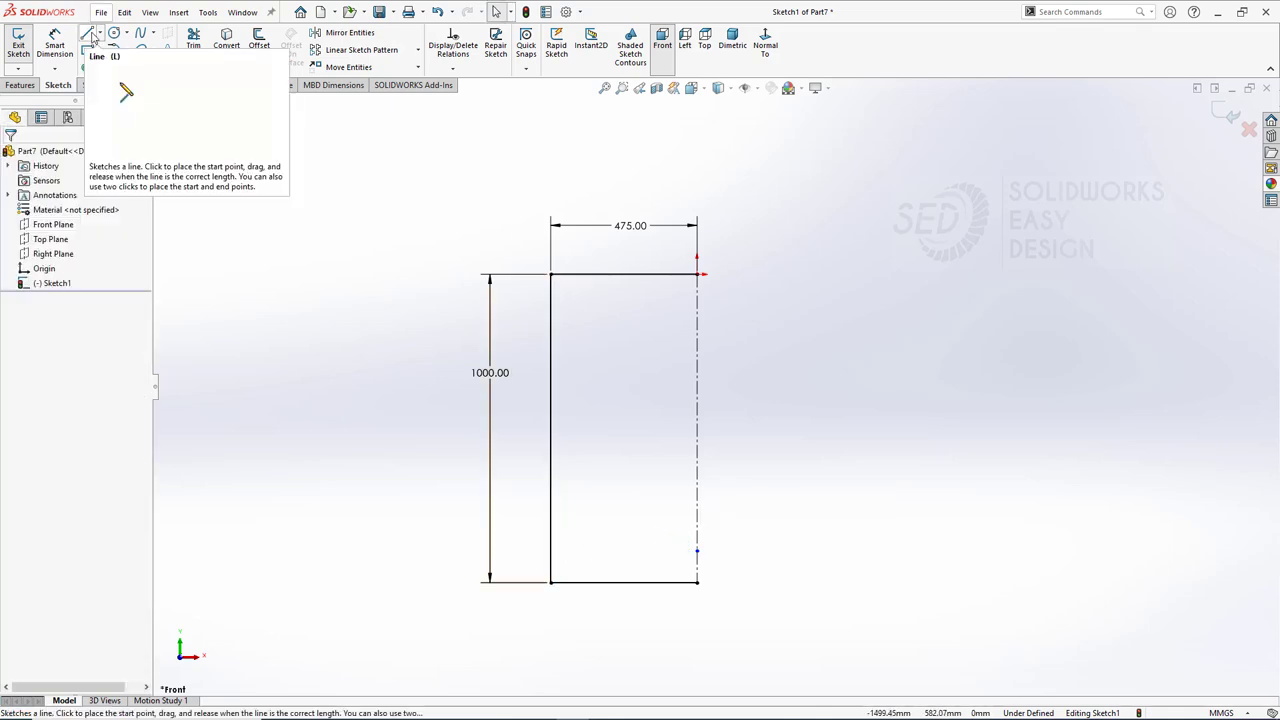
Draw a horizontal line just above the bottom and trim its left overhang.
{"action": "left_click", "coordinate": [87, 33]}
{"action": "mouse_move", "coordinate": [697, 551]}
{"action": "left_mouse_down"}
{"action": "mouse_move", "coordinate": [417, 551]}
{"action": "mouse_move", "coordinate": [449, 588]}
{"action": "left_mouse_up"}
{"action": "key", "text": "t"}
{"action": "key", "text": "Escape"}
{"action": "key", "text": "d"}
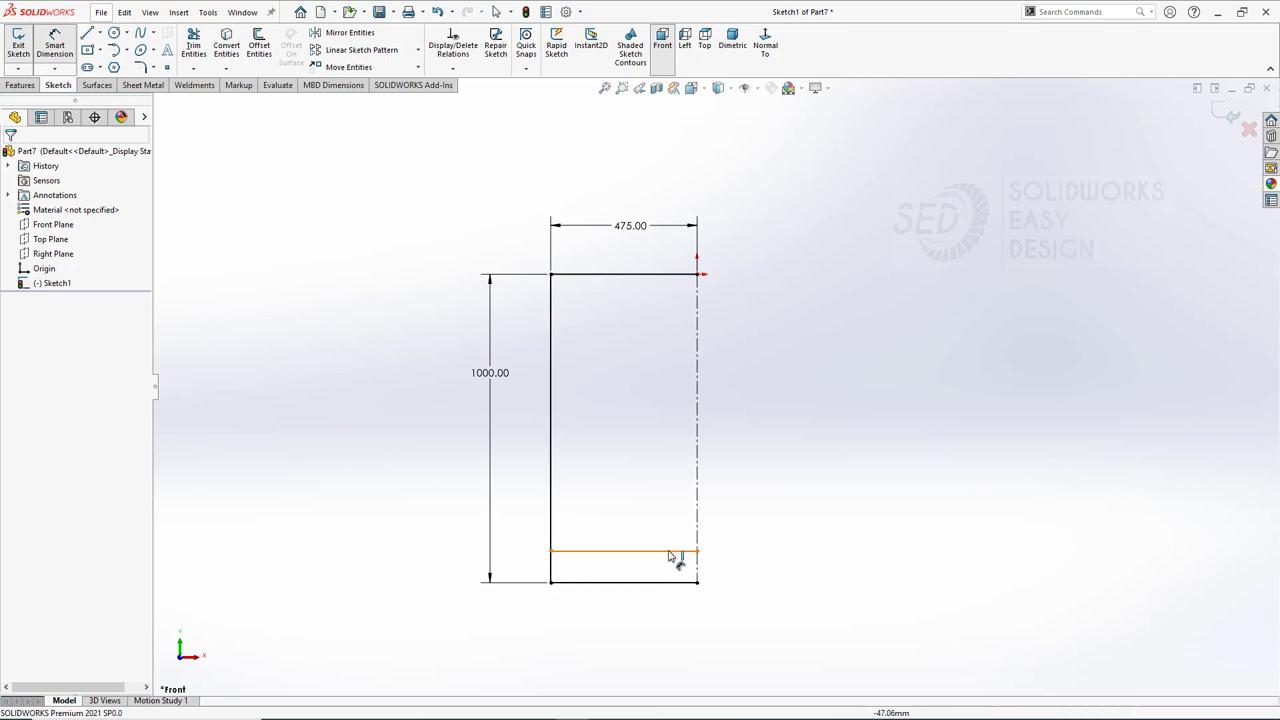
Convert the new bottom line into construction geometry after a first offset attempt.
{"action": "key", "text": "Escape"}
{"action": "left_click", "coordinate": [259, 45]}
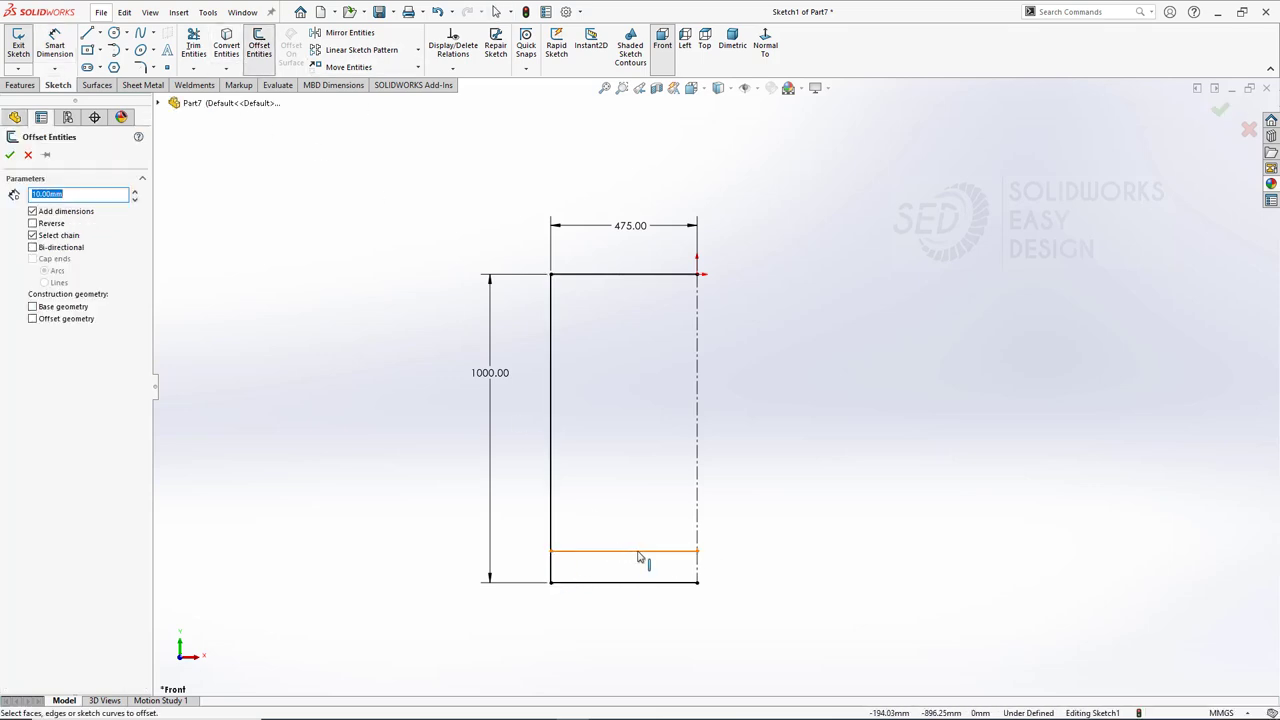
{"action": "left_click", "coordinate": [639, 553]}
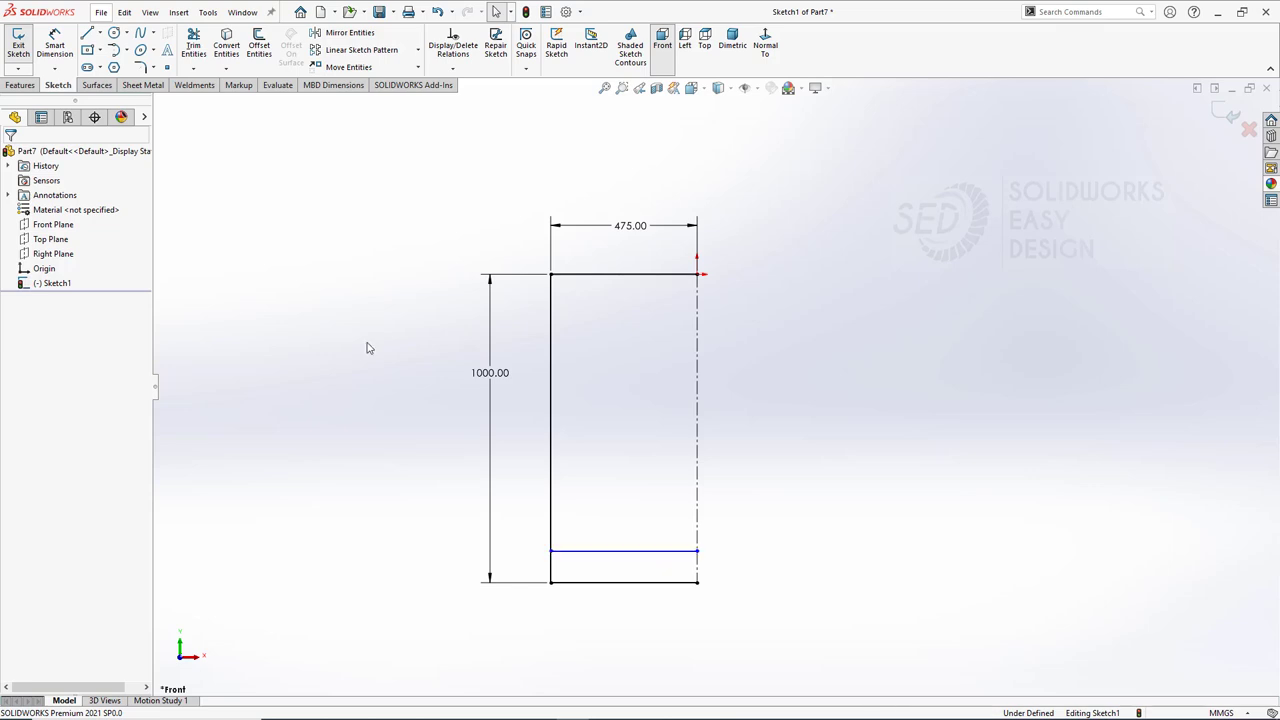
{"action": "left_click", "coordinate": [193, 45]}
{"action": "key", "text": "Escape"}
{"action": "left_click", "coordinate": [620, 550]}
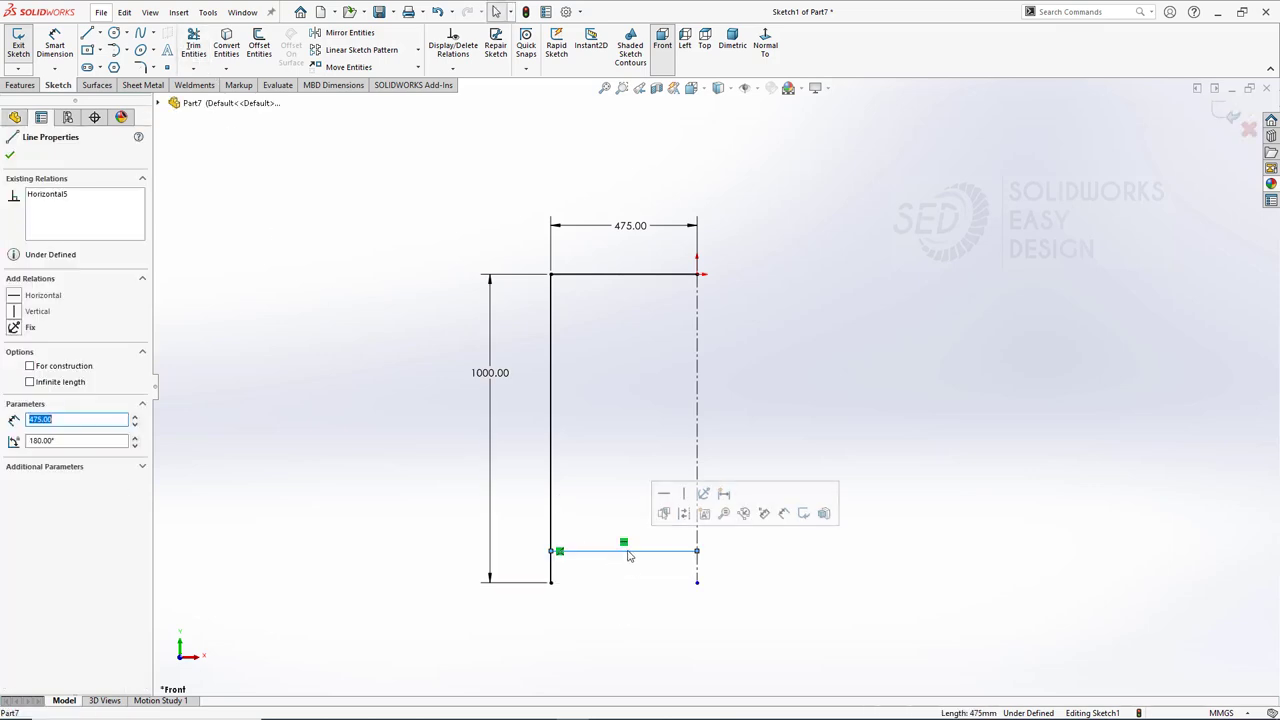
{"action": "left_click", "coordinate": [681, 520]}
Offset the bottom construction line upward by 100 mm.
{"action": "left_click", "coordinate": [259, 45]}
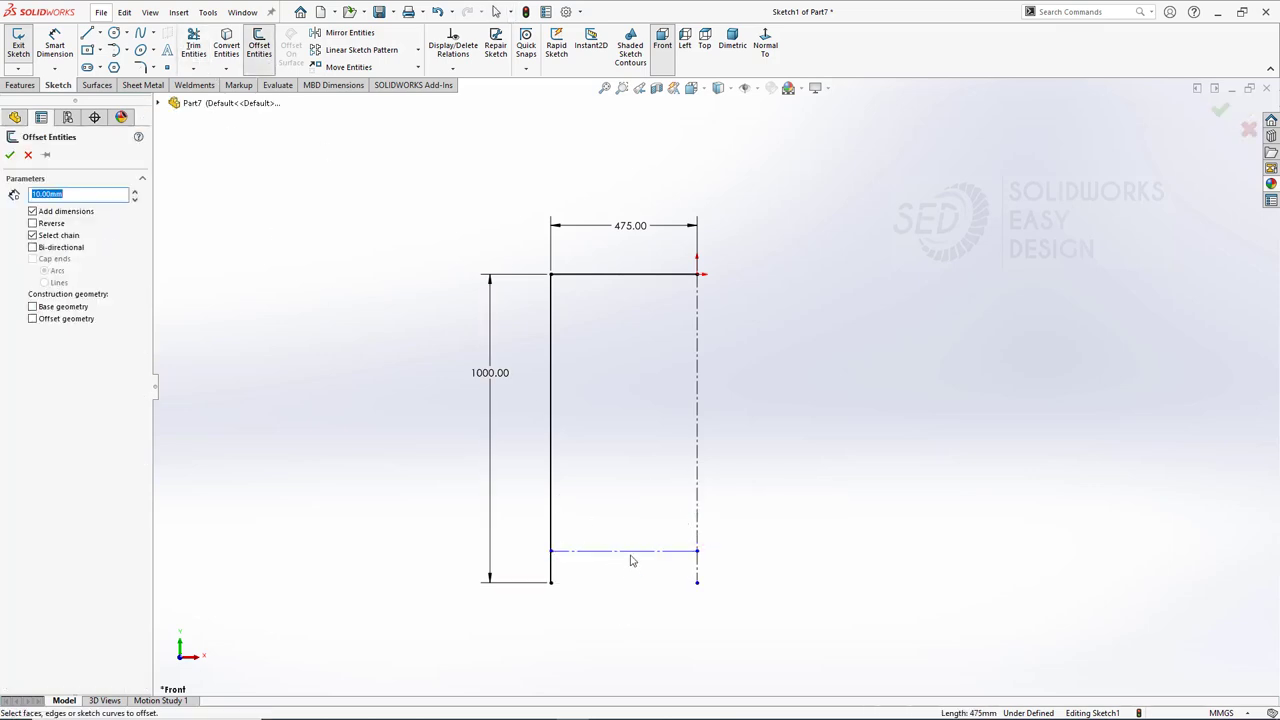
{"action": "left_click", "coordinate": [628, 551]}
{"action": "type", "text": "0"}
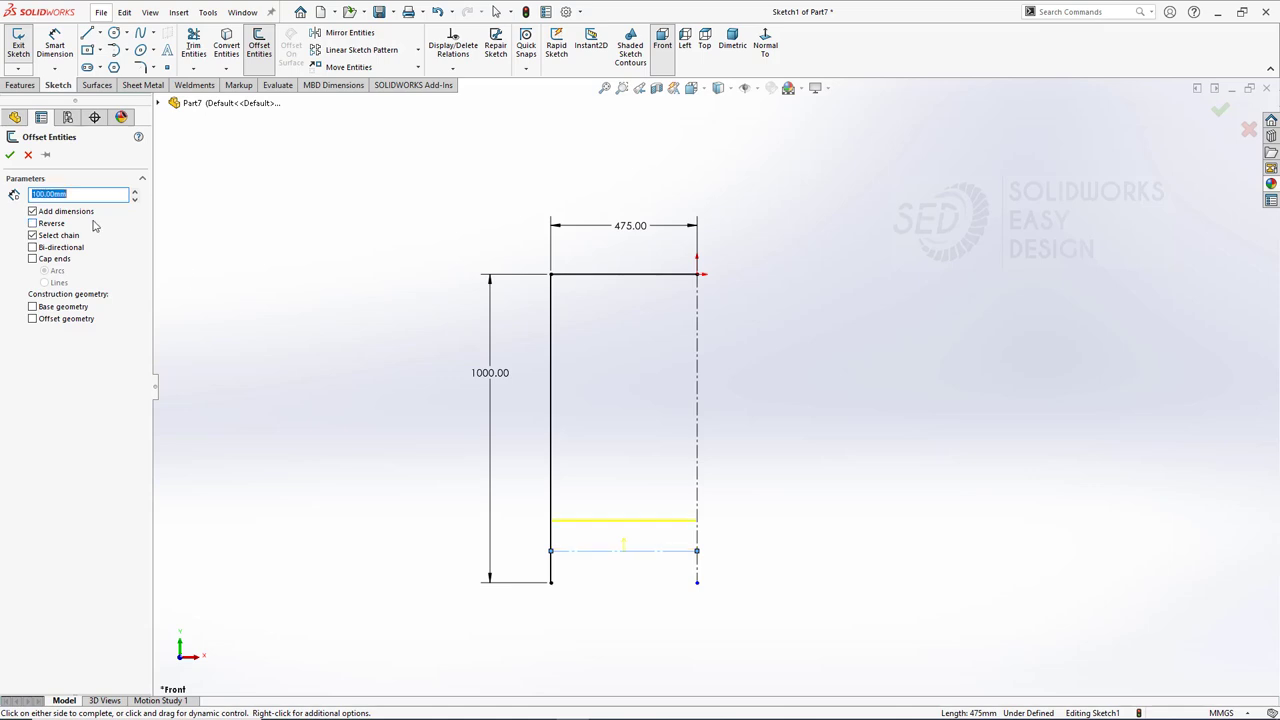
{"action": "key", "text": "Return"}
Dimension the construction line 100 mm above the frame's bottom-left corner.
{"action": "left_click", "coordinate": [55, 45]}
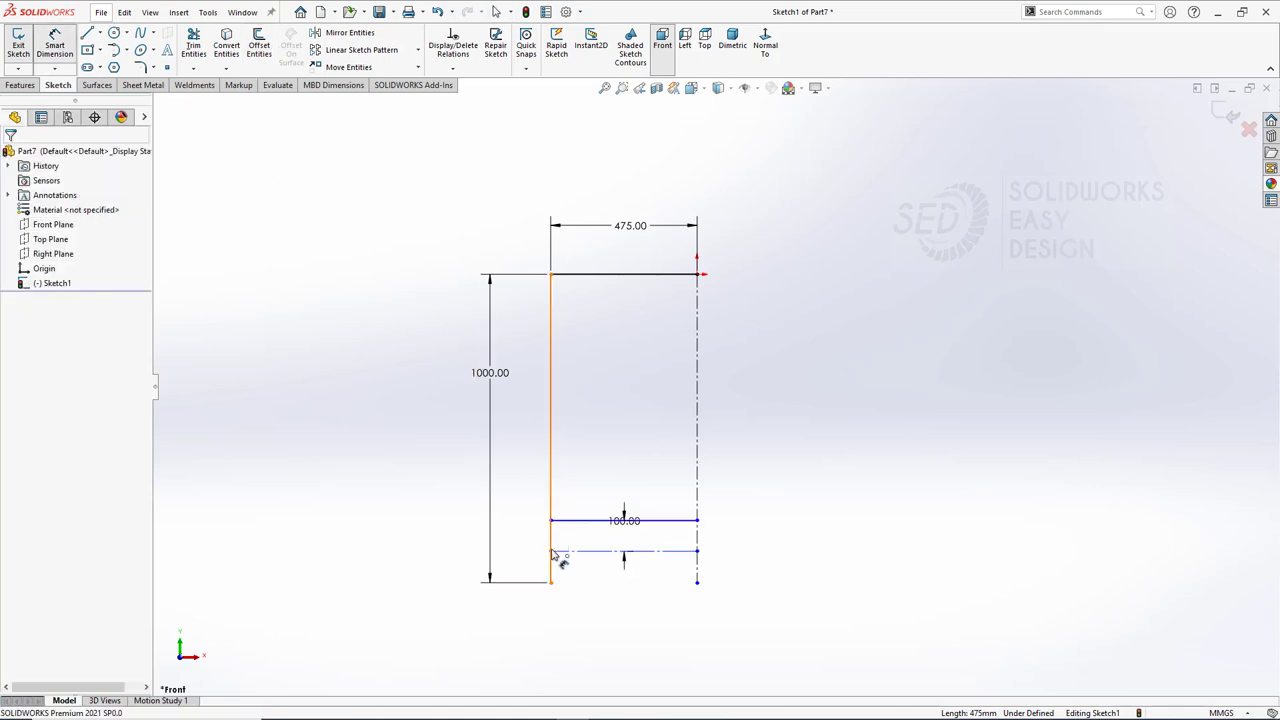
{"action": "left_click", "coordinate": [551, 582]}
{"action": "left_click", "coordinate": [405, 588]}
{"action": "type", "text": "100"}
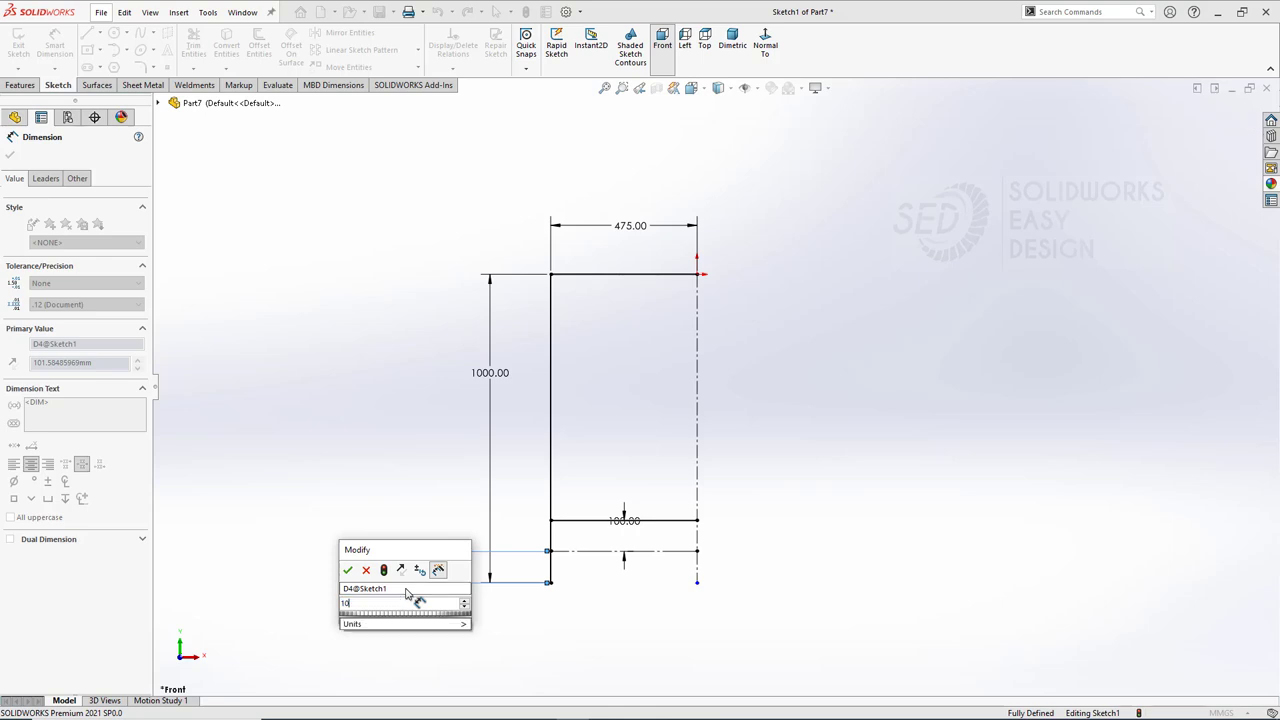
{"action": "key", "text": "Return"}
{"action": "left_click", "coordinate": [824, 557]}
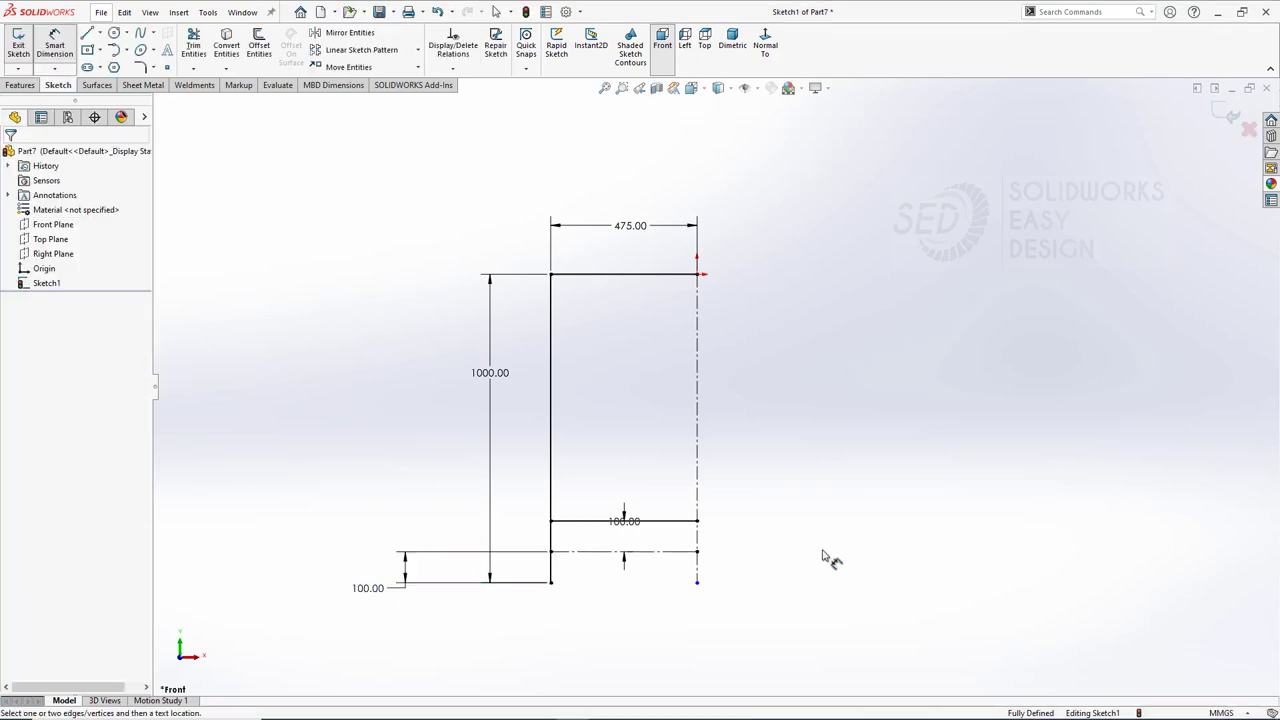
{"action": "left_click", "coordinate": [345, 32]}
Mirror the four frame lines (Line1, Line2, Line7, Line8) about the vertical centerline.
{"action": "left_click_drag", "start_coordinate": [666, 180], "coordinate": [456, 650]}
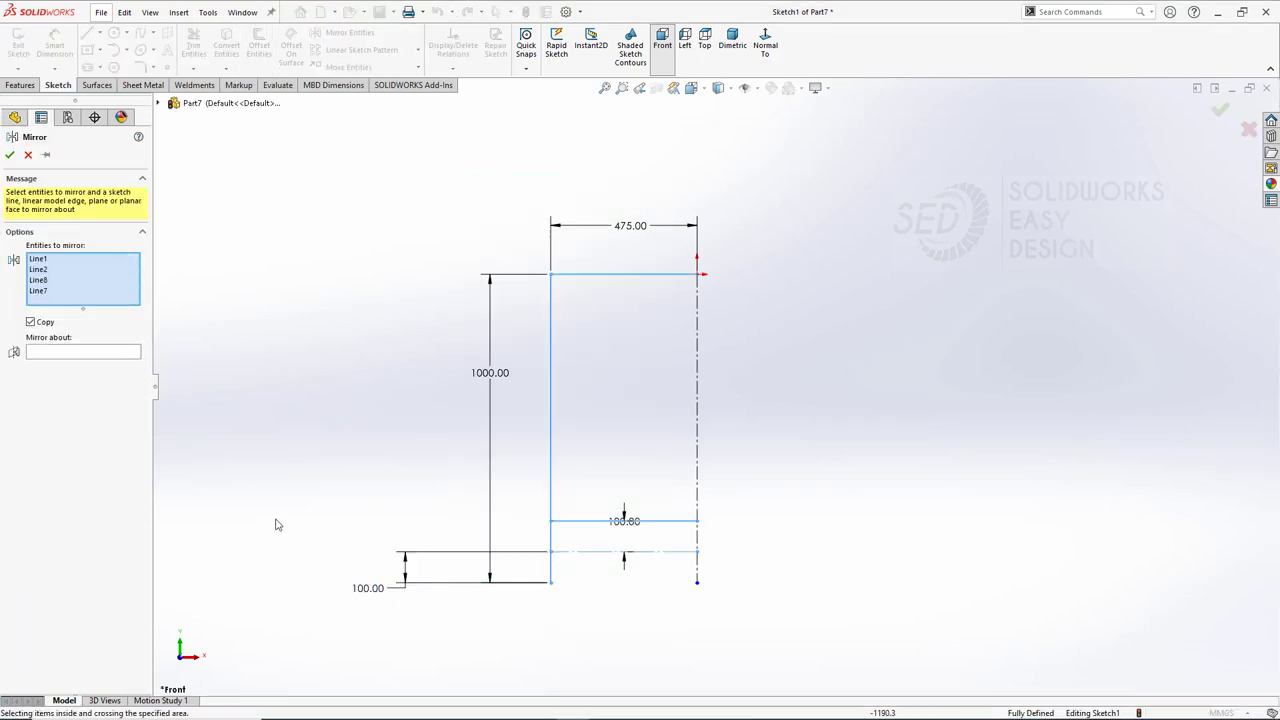
{"action": "right_click", "coordinate": [277, 525]}
{"action": "left_click", "coordinate": [697, 310]}
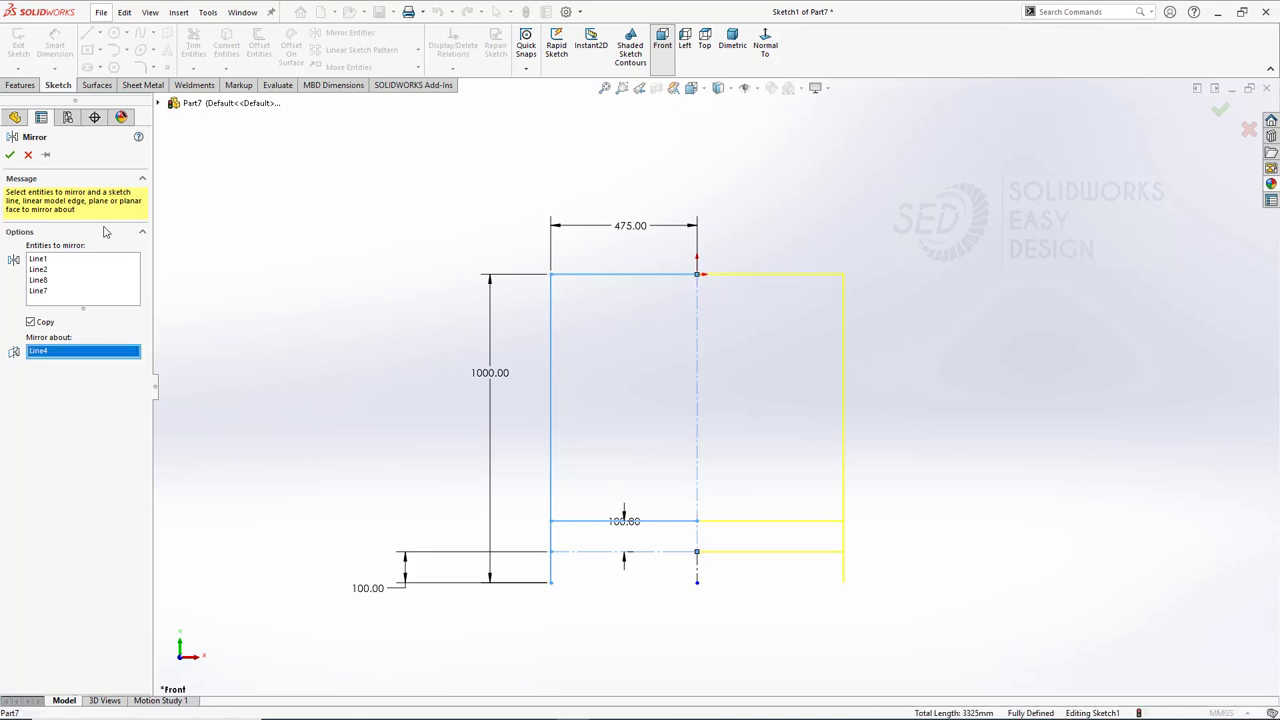
{"action": "left_click", "coordinate": [10, 155]}
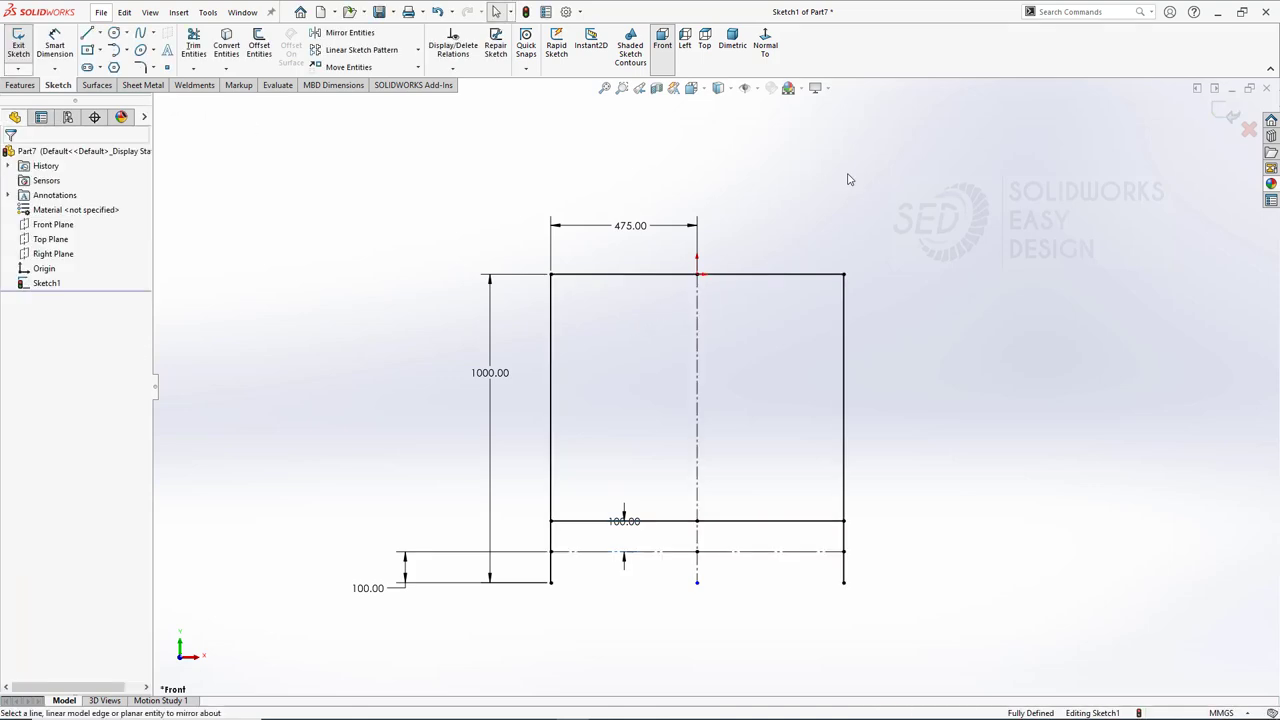
Switch to Dimetric view to inspect the full frame, then exit the sketch.
{"action": "left_click", "coordinate": [732, 45]}
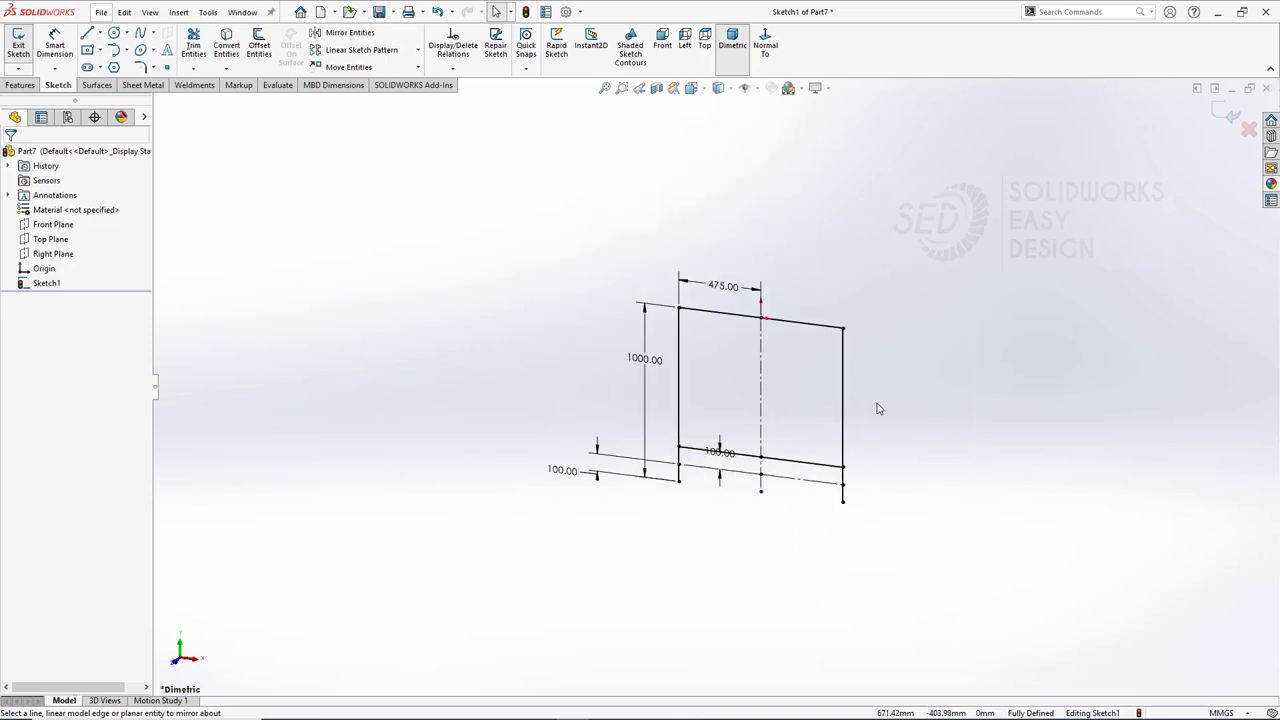
{"action": "middle_click_drag", "start_coordinate": [877, 406], "coordinate": [926, 417]}
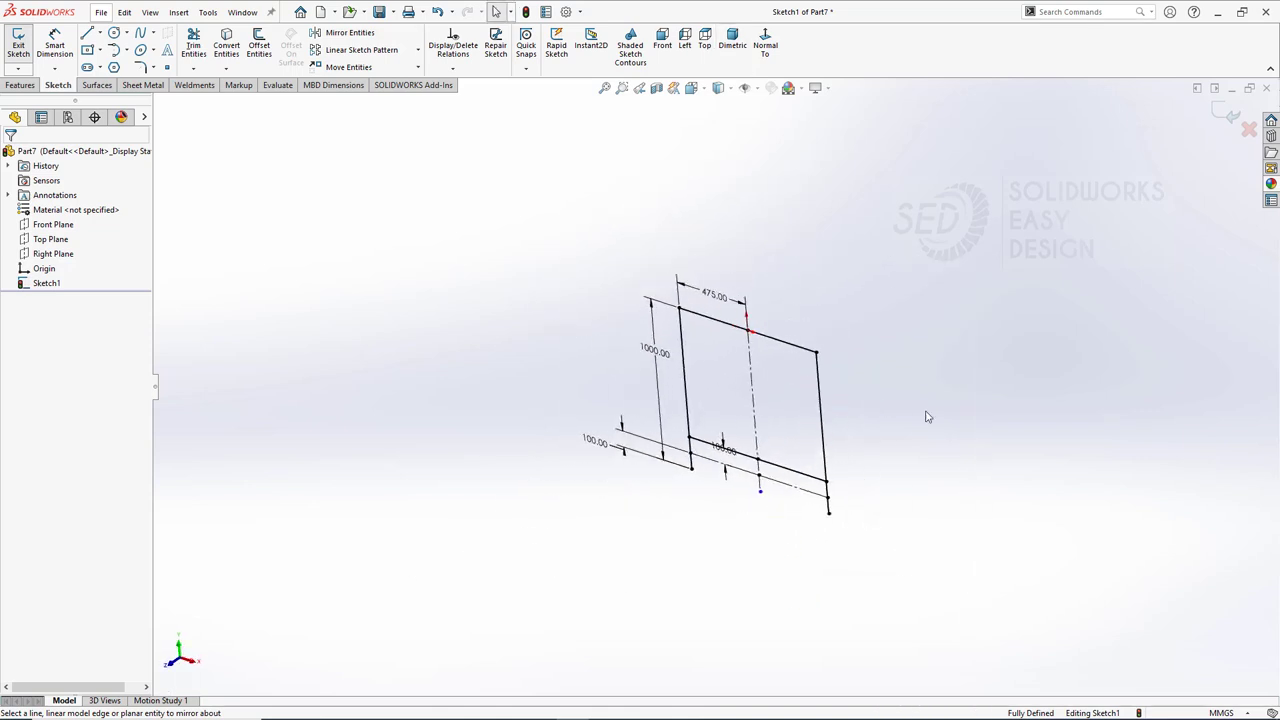
{"action": "left_click", "coordinate": [1232, 117]}
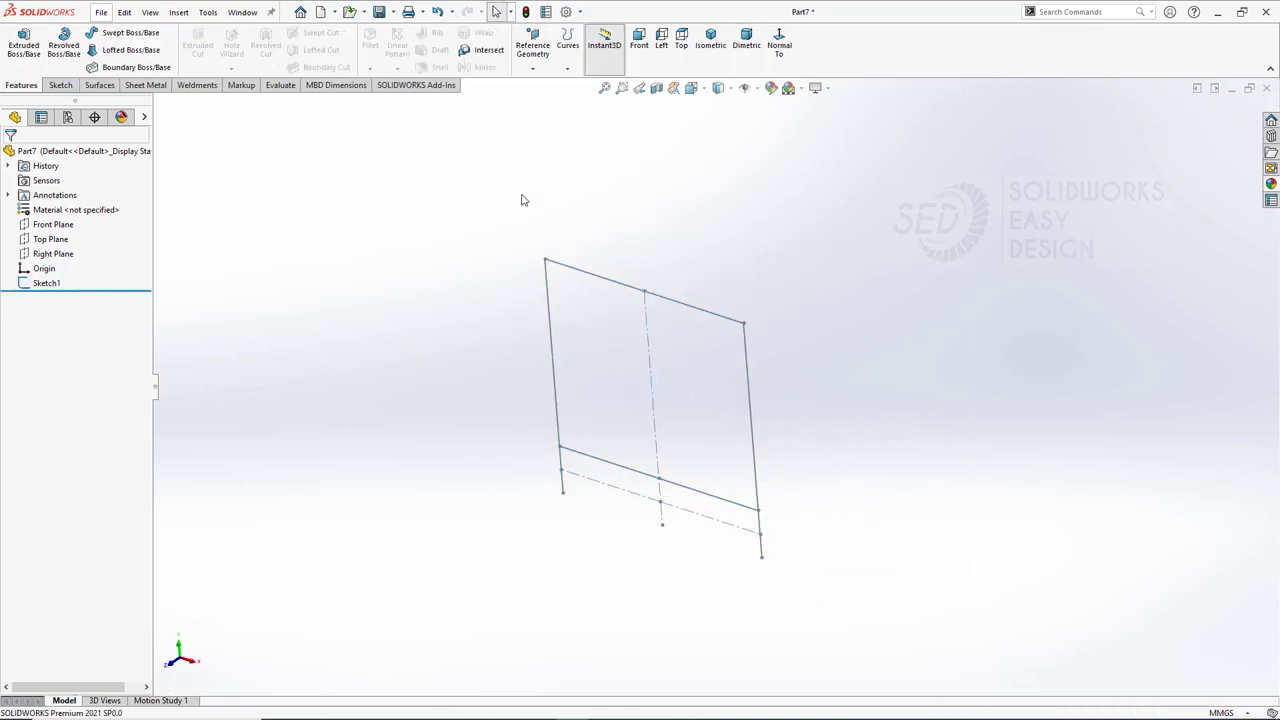
Add Plane1 parallel to the Front Plane, offset 2000 mm and flipped to the opposite side.
{"action": "left_click", "coordinate": [533, 42]}
{"action": "left_click", "coordinate": [548, 86]}
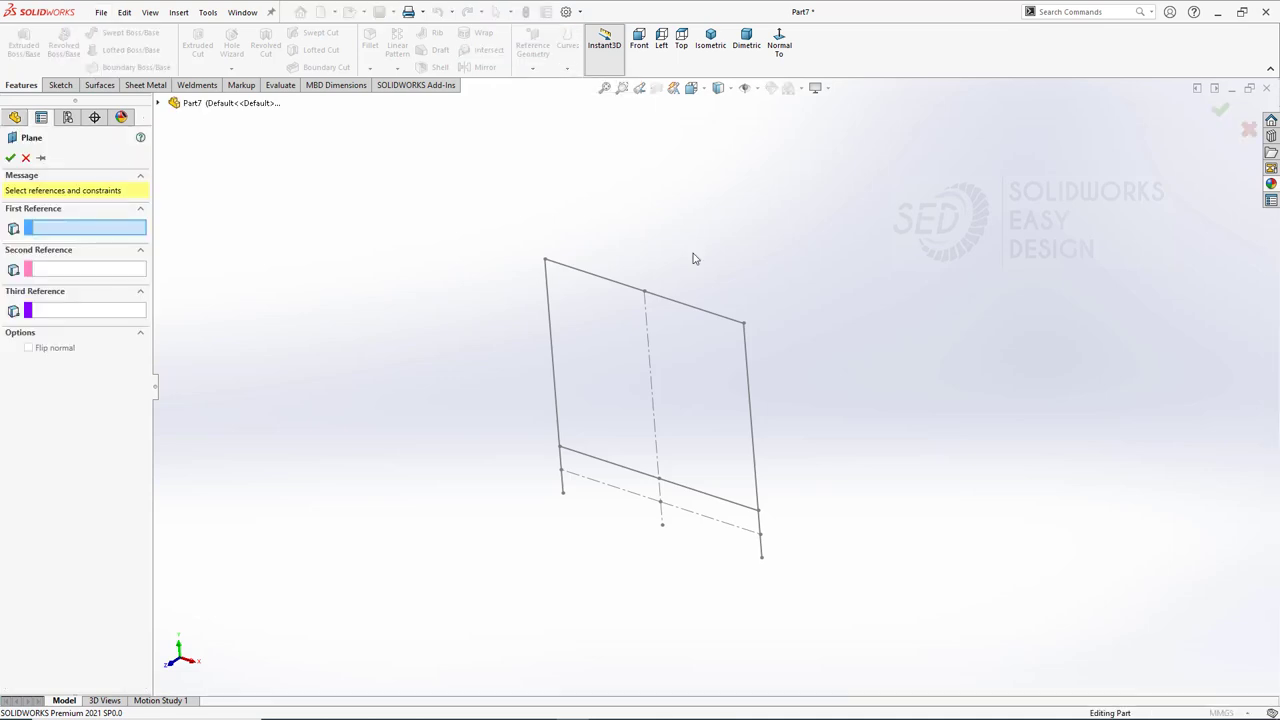
{"action": "left_click", "coordinate": [160, 103]}
{"action": "left_click", "coordinate": [218, 176]}
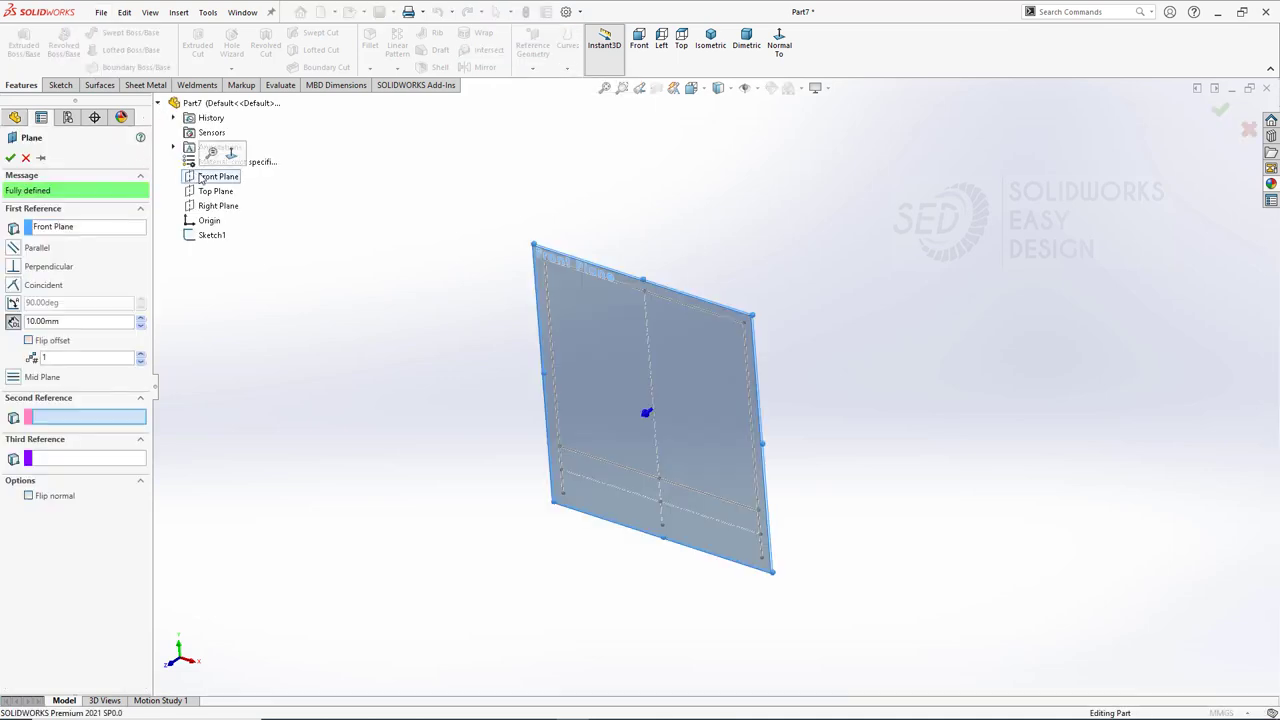
{"action": "left_click", "coordinate": [13, 321]}
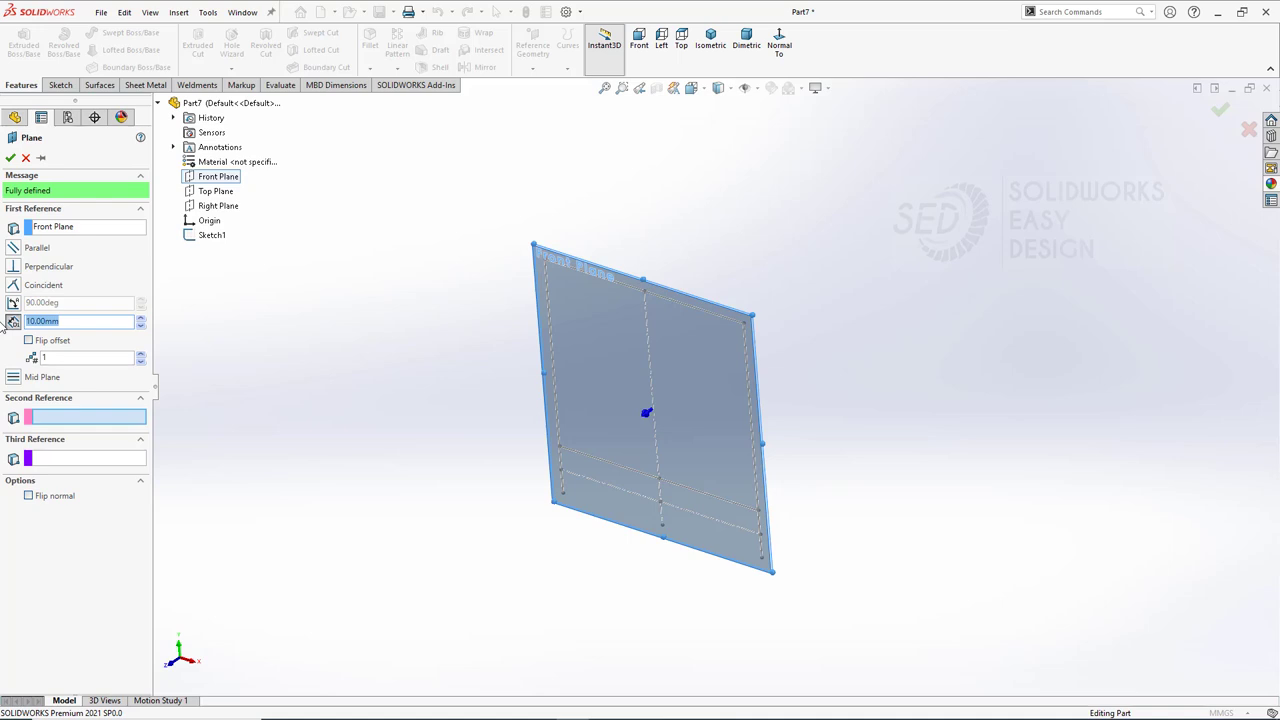
{"action": "type", "text": "2000"}
{"action": "key", "text": "Return"}
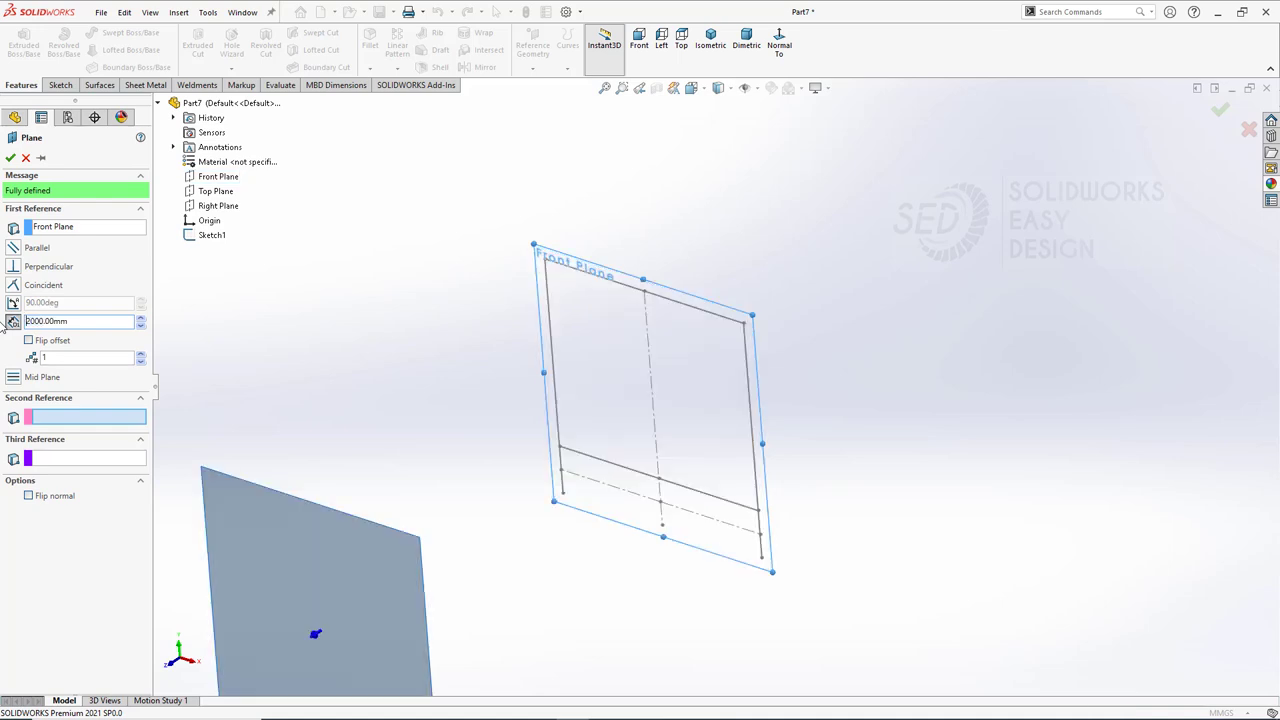
{"action": "left_click", "coordinate": [28, 340]}
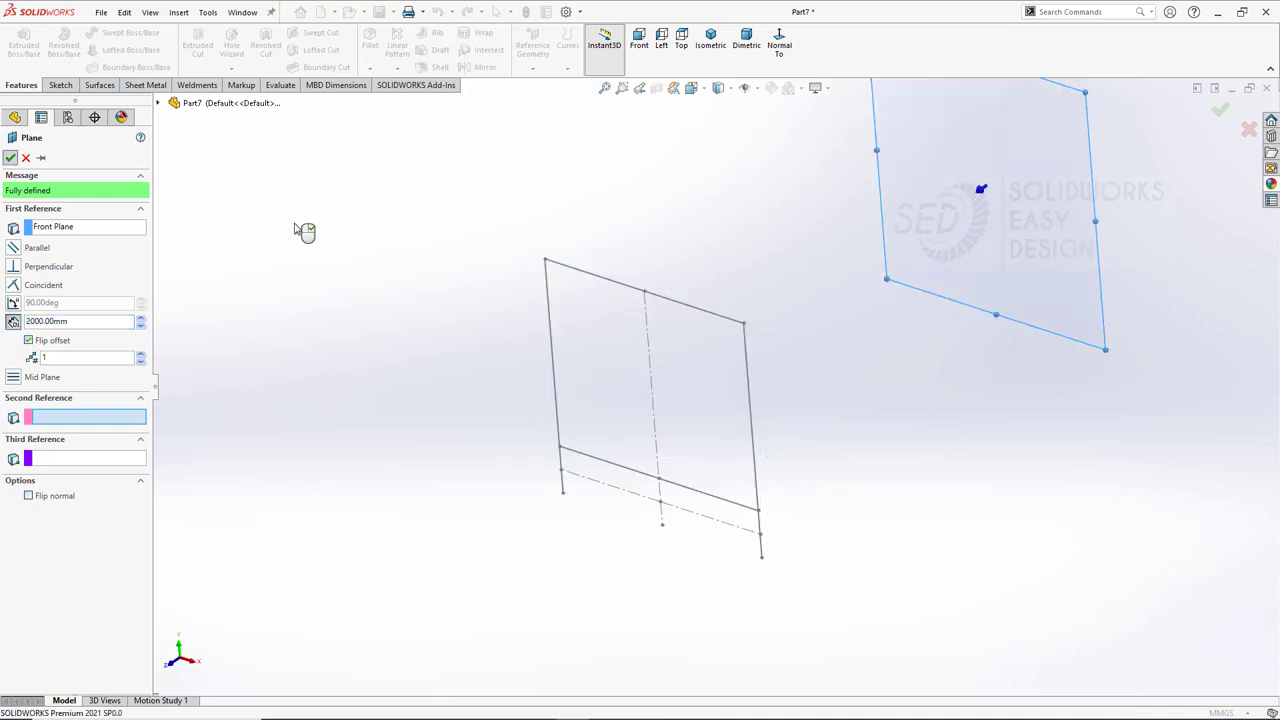
{"action": "key", "text": "Return"}
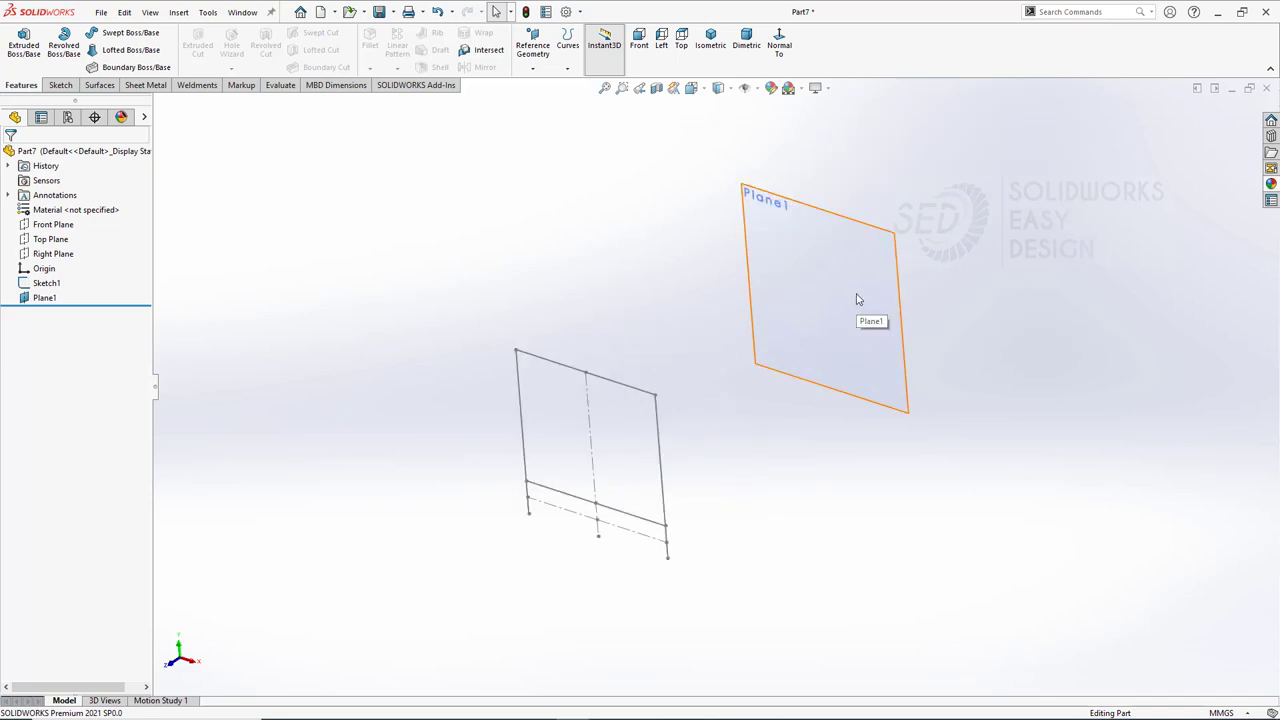
Sketch on Plane1 and convert Sketch1's frame outline into it with Convert Entities.
{"action": "left_click", "coordinate": [845, 308]}
{"action": "left_click", "coordinate": [857, 240]}
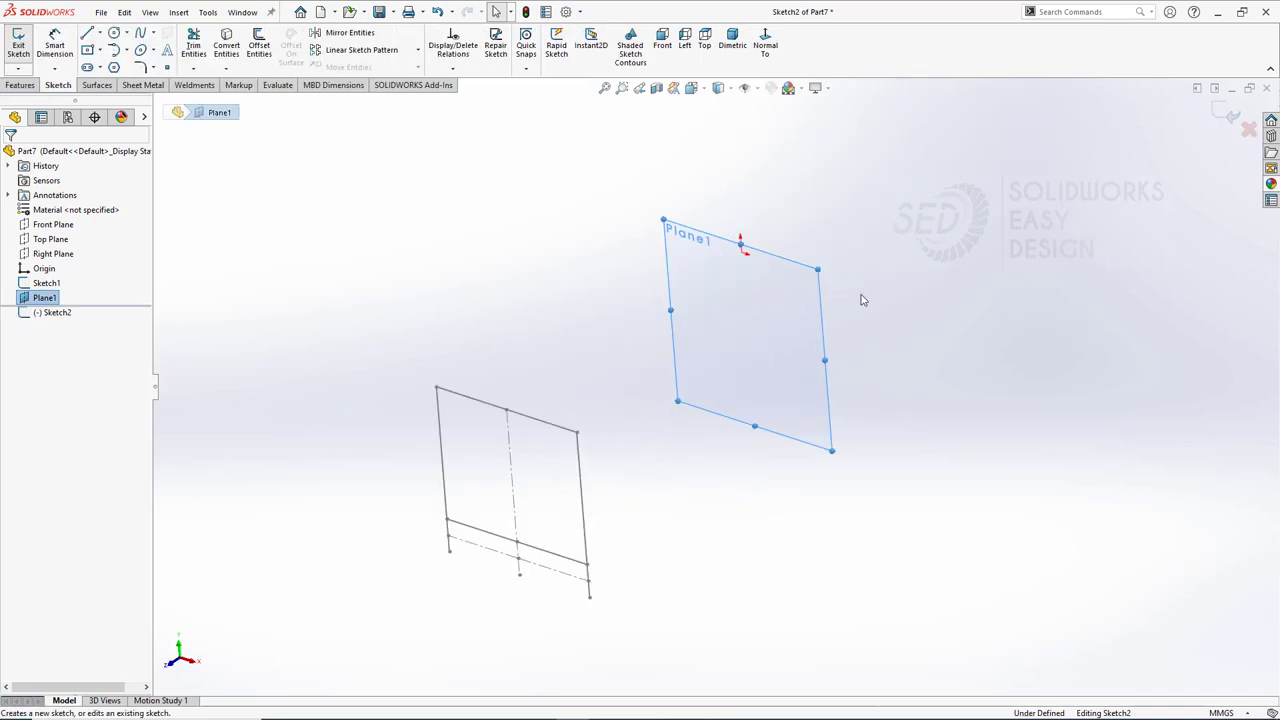
{"action": "left_click", "coordinate": [226, 45]}
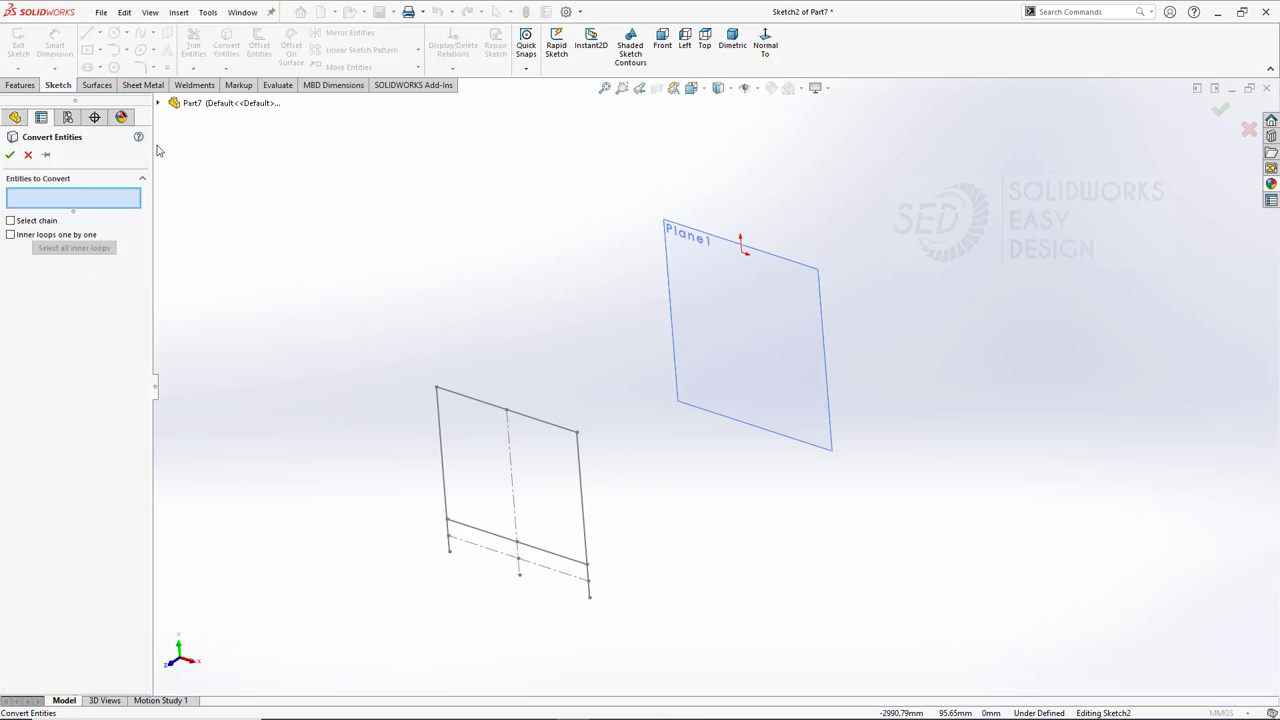
{"action": "left_click", "coordinate": [211, 235]}
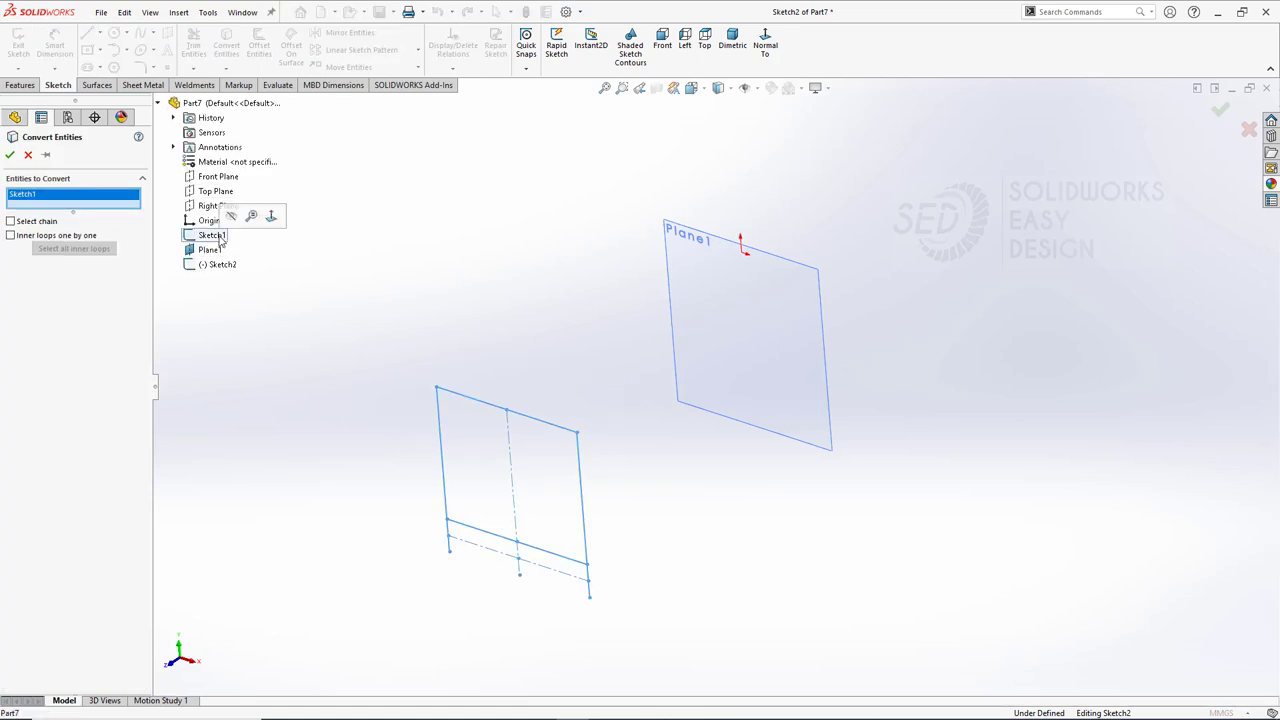
{"action": "left_click", "coordinate": [10, 155]}
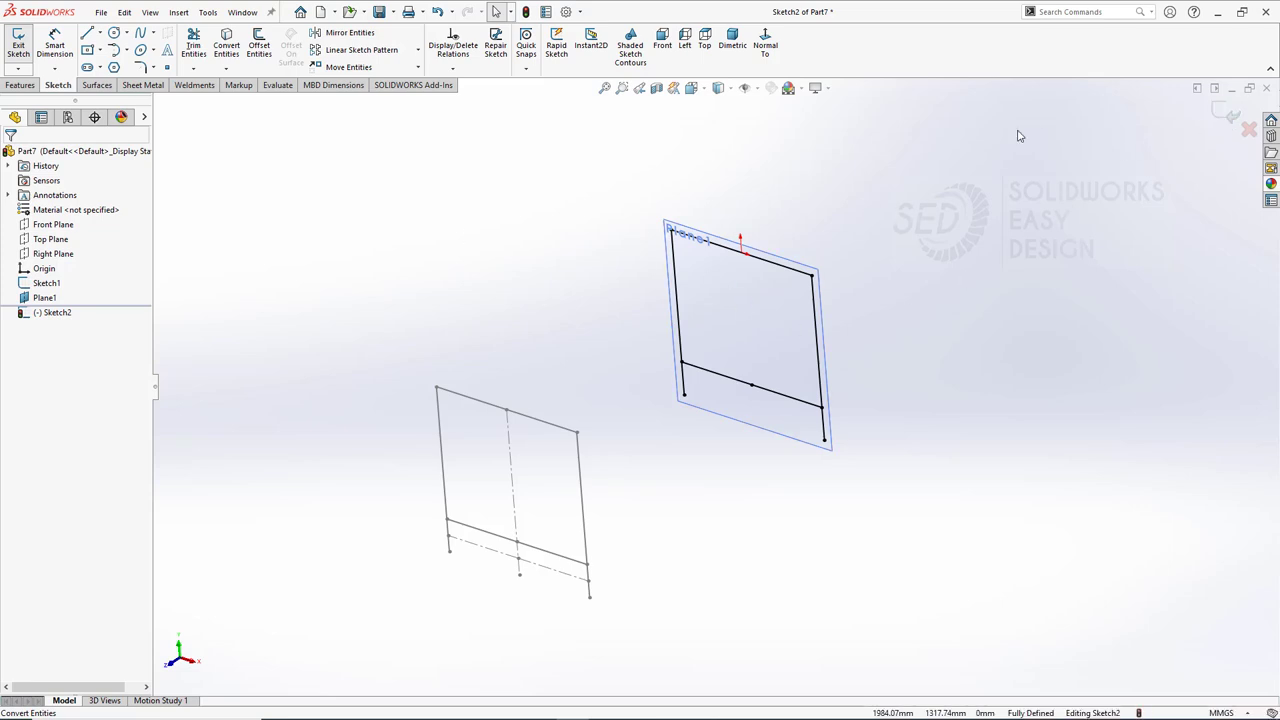
{"action": "key", "text": "l"}
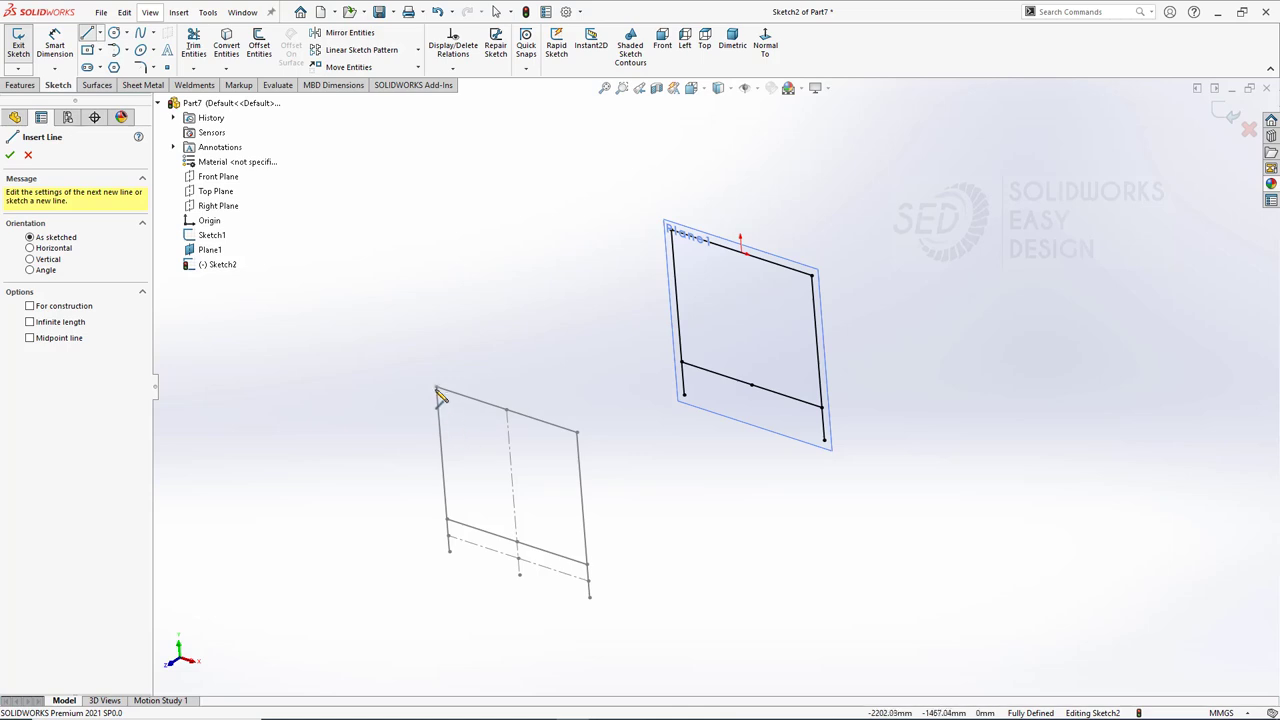
{"action": "key", "text": "Escape"}
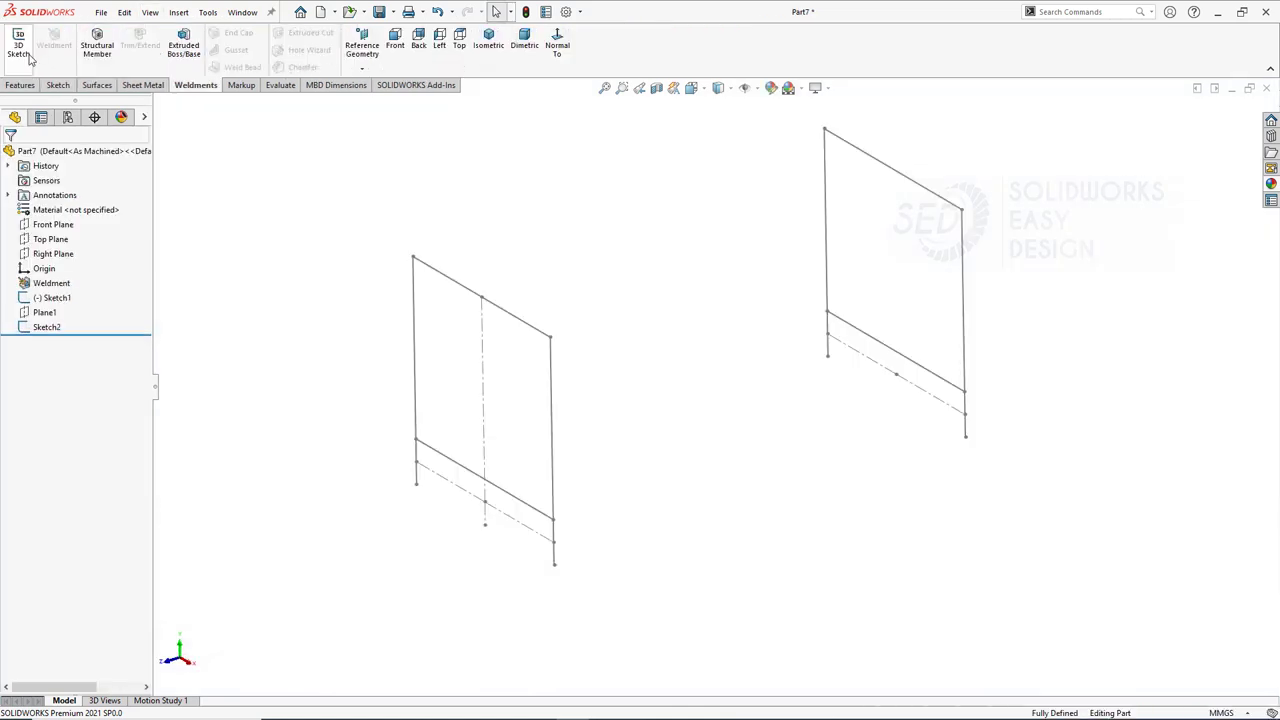
Draw four 3D sketch lines joining each corner of the first frame to the second frame's matching corner.
{"action": "key", "text": "l"}
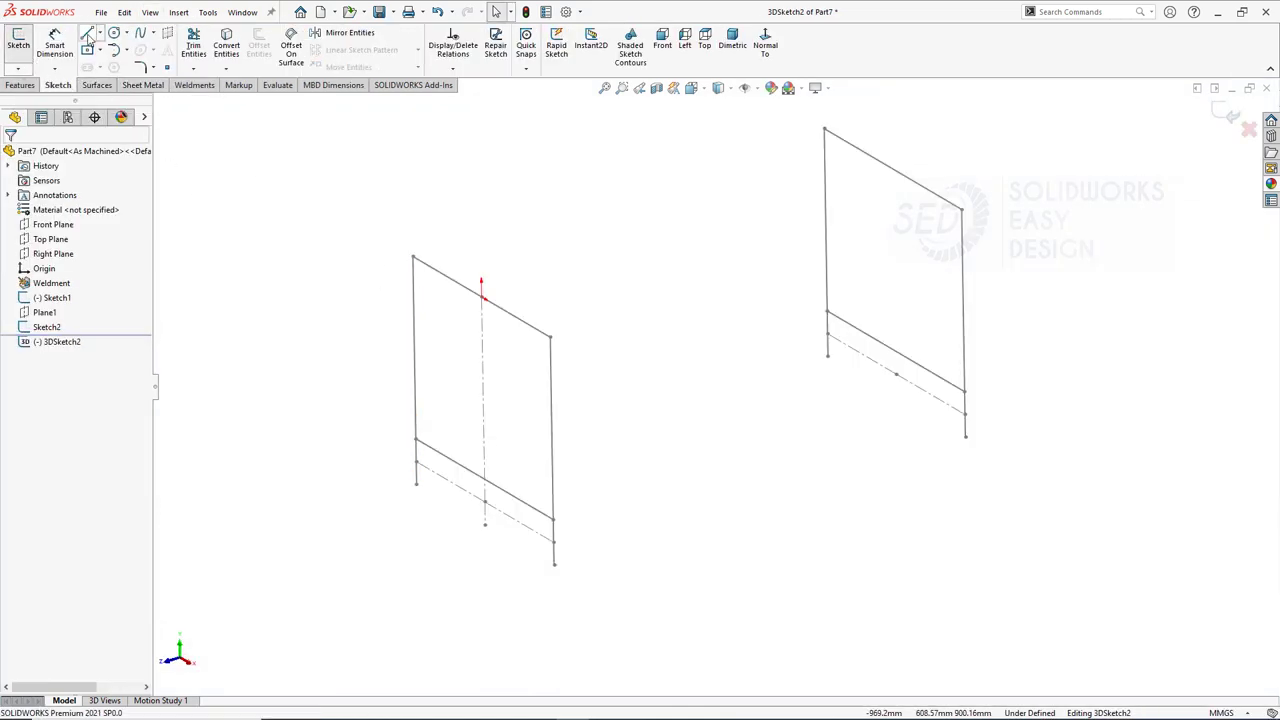
{"action": "left_click", "coordinate": [413, 257]}
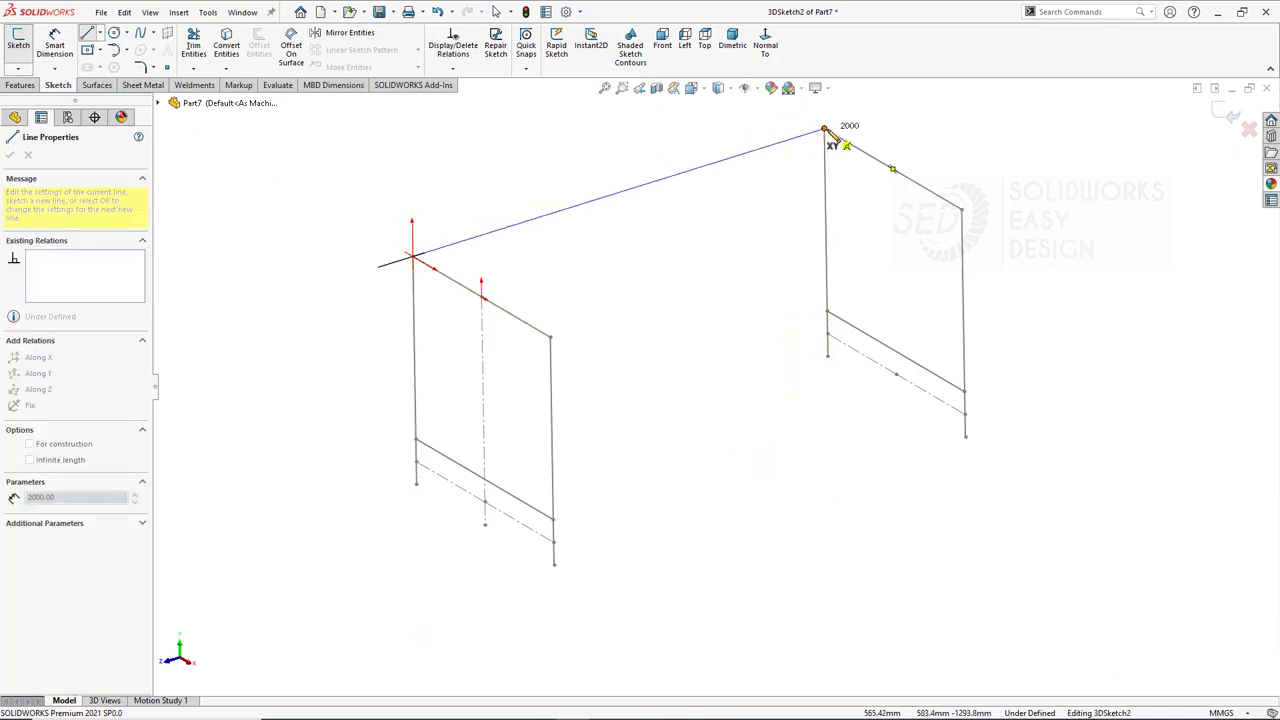
{"action": "left_click", "coordinate": [824, 129]}
{"action": "key", "text": "Escape"}
{"action": "key", "text": "l"}
{"action": "left_click", "coordinate": [550, 336]}
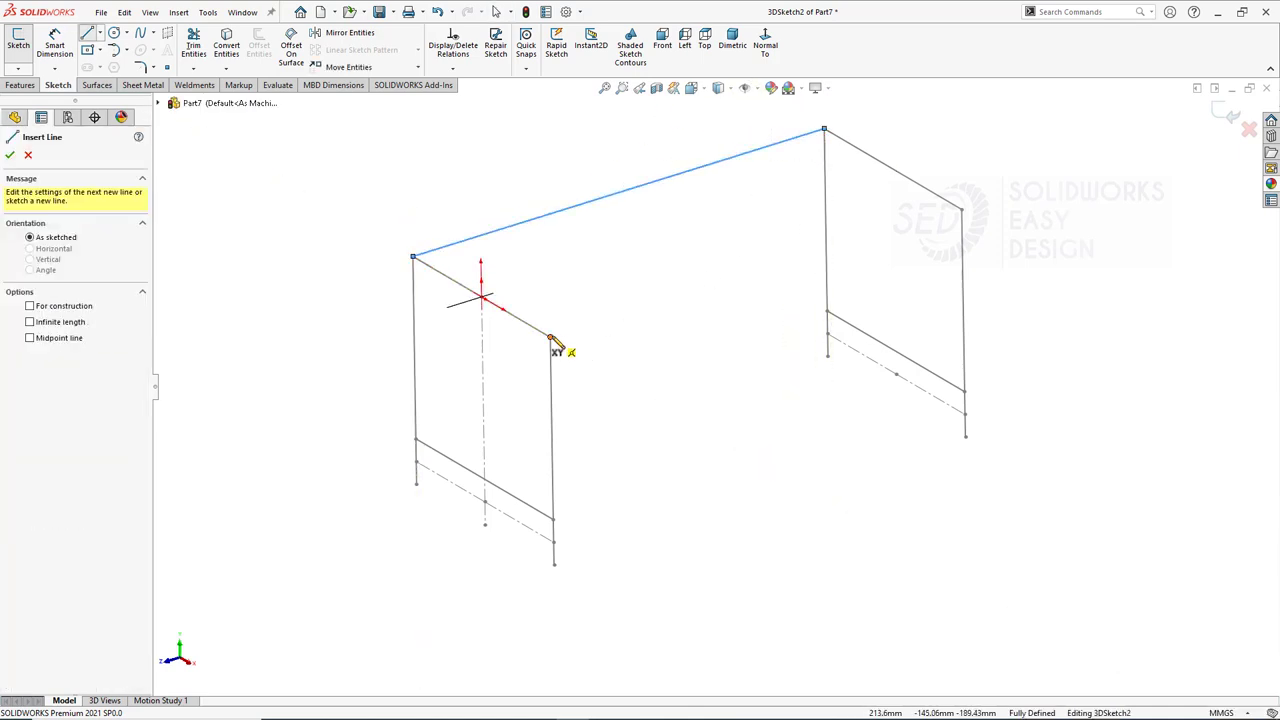
{"action": "left_click", "coordinate": [961, 210]}
{"action": "key", "text": "Escape"}
{"action": "key", "text": "l"}
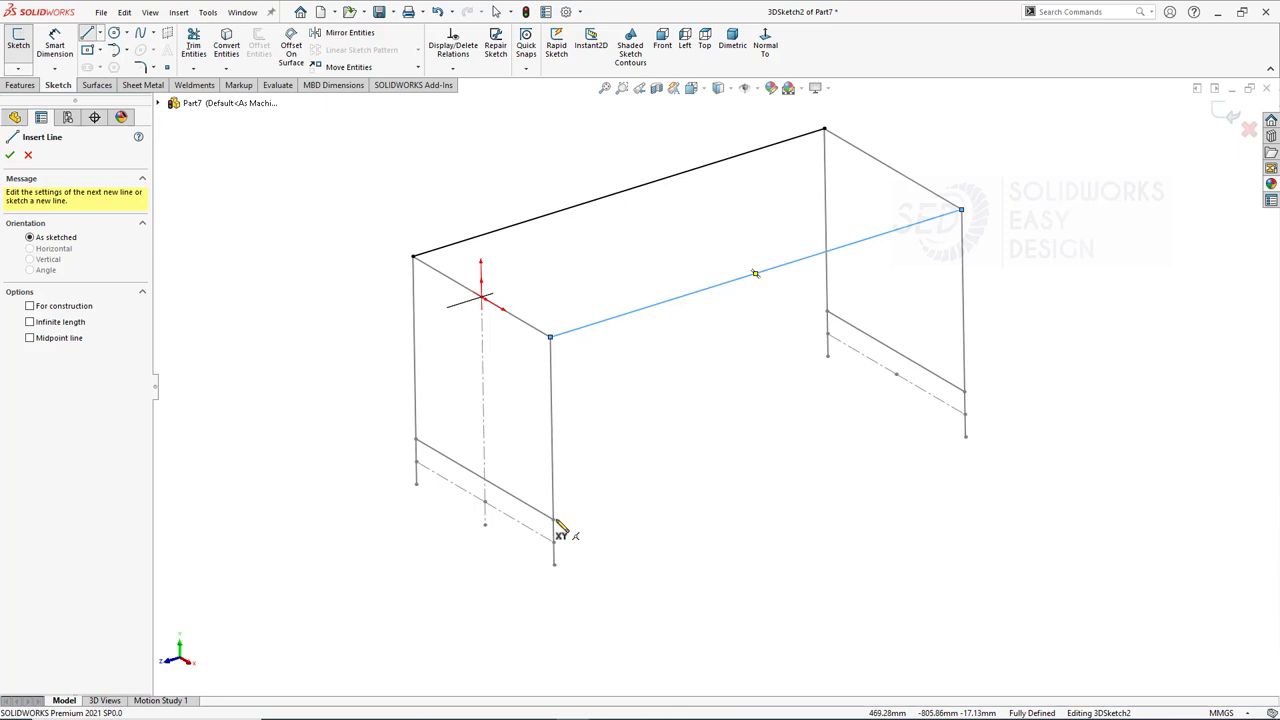
{"action": "left_click", "coordinate": [553, 520]}
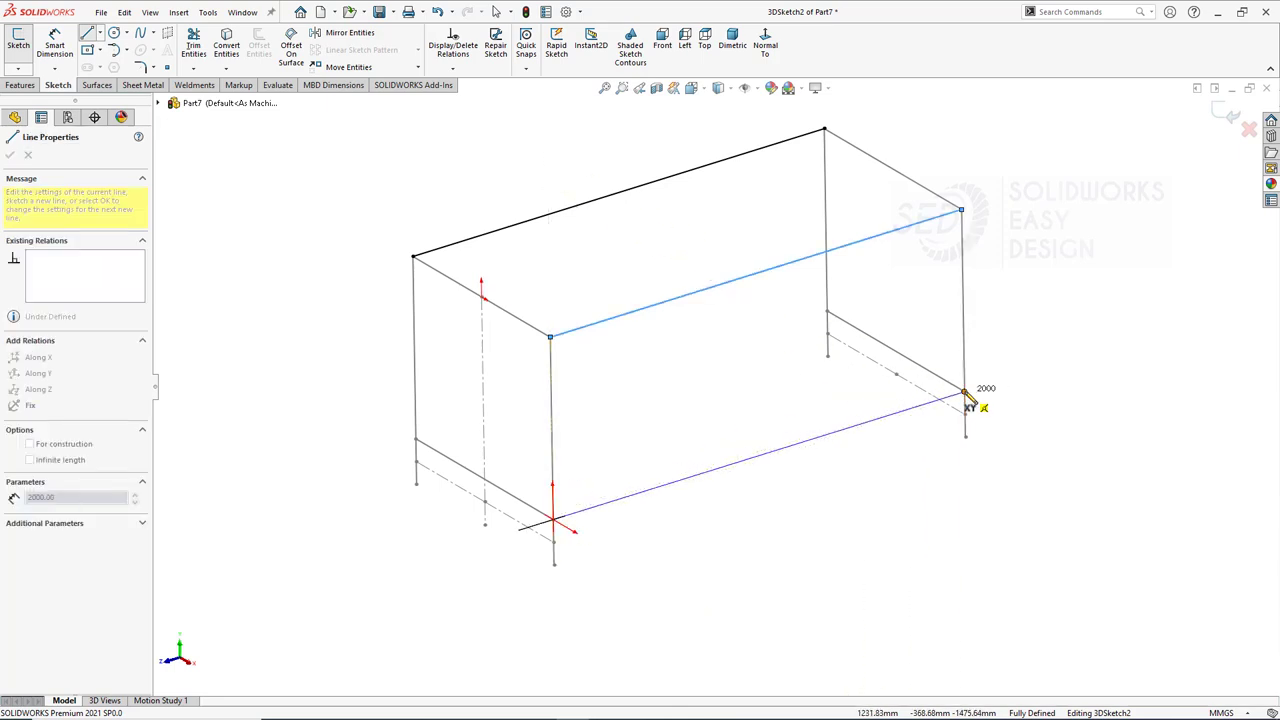
{"action": "left_click", "coordinate": [963, 391]}
{"action": "key", "text": "Escape"}
{"action": "key", "text": "l"}
{"action": "left_click", "coordinate": [416, 439]}
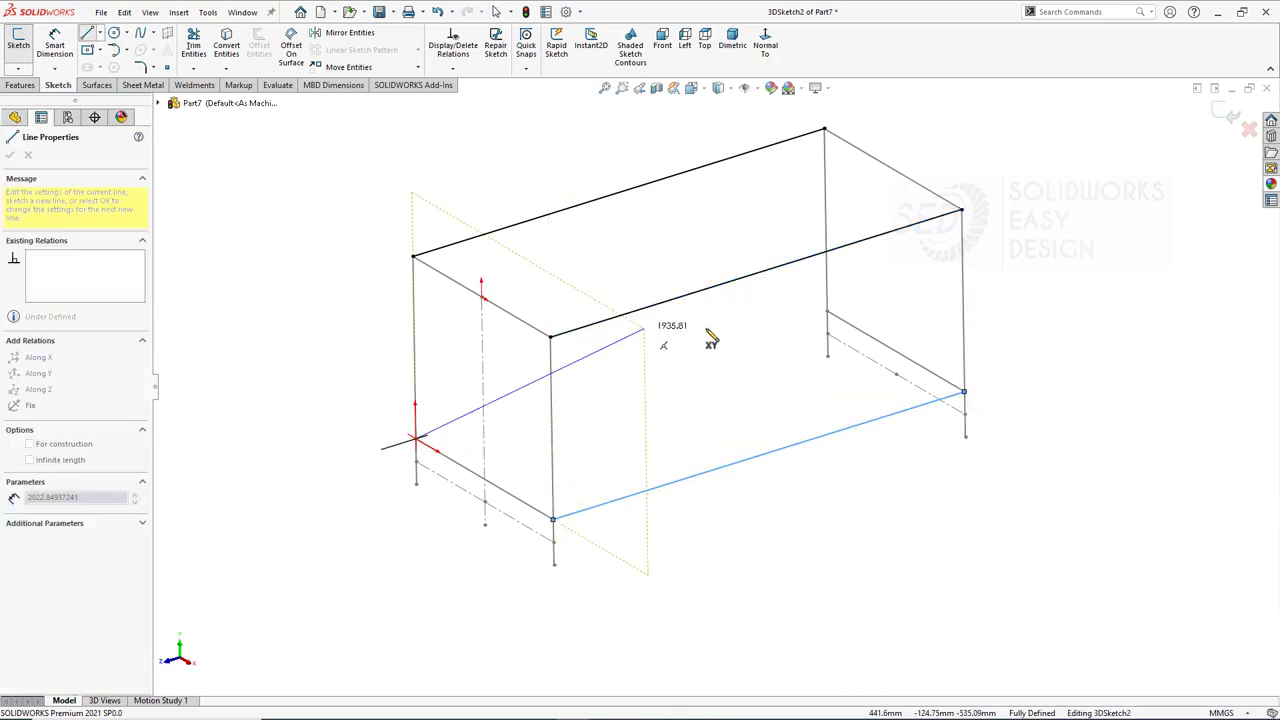
{"action": "left_click", "coordinate": [826, 312]}
{"action": "key", "text": "Escape"}
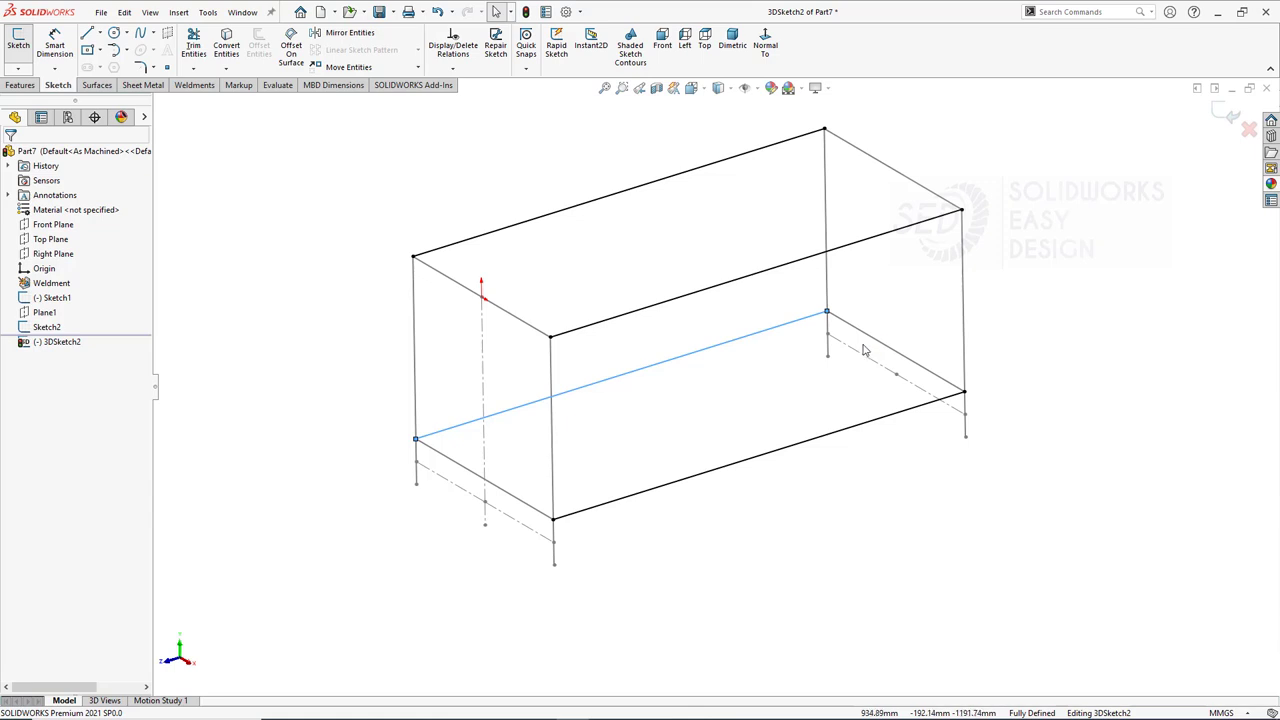
Add a cross line across the bottom rectangle, dimension it 200 mm from the front corner, and close the sketch.
{"action": "key", "text": "l"}
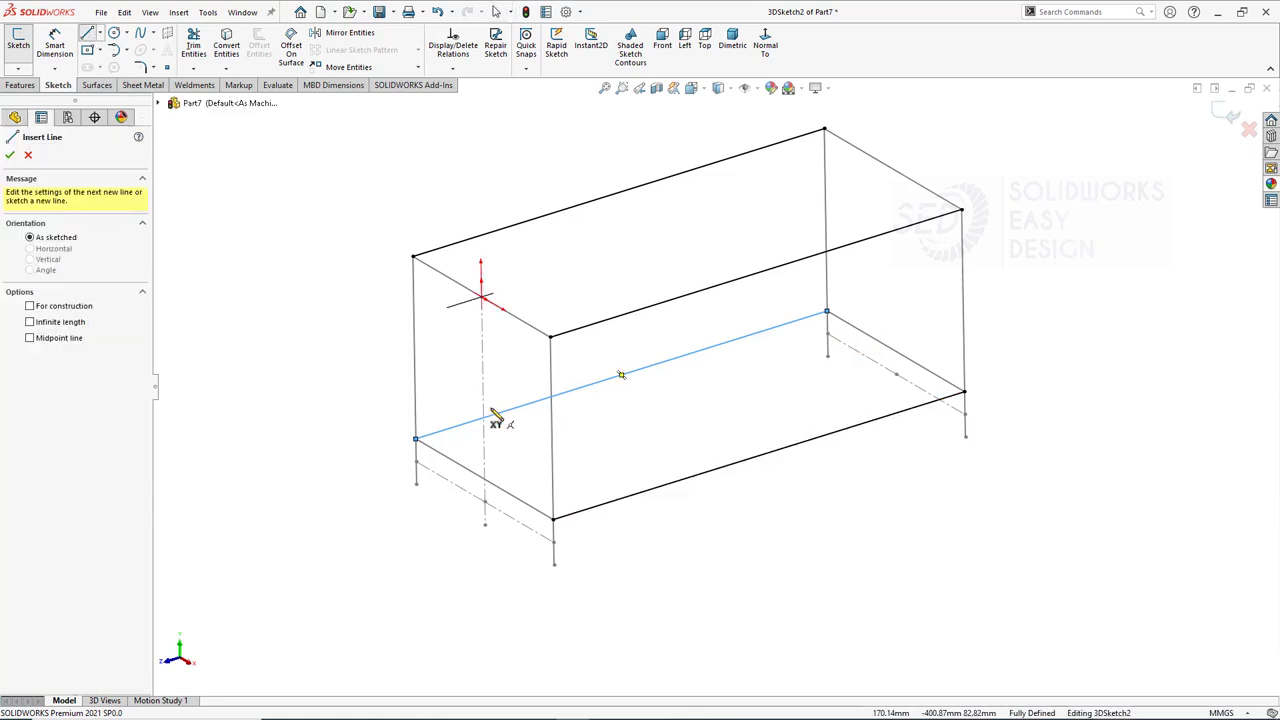
{"action": "left_click", "coordinate": [494, 416]}
{"action": "left_click", "coordinate": [631, 494]}
{"action": "key", "text": "Escape"}
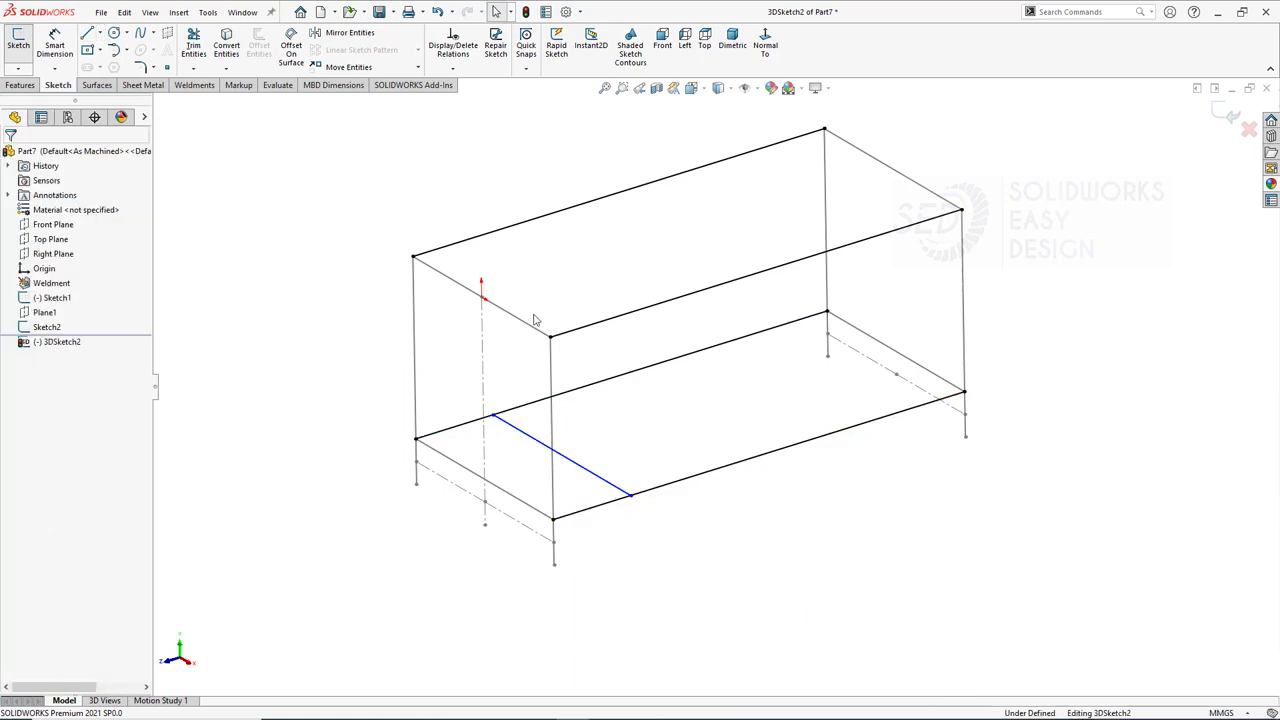
{"action": "left_click", "coordinate": [55, 45]}
{"action": "left_click", "coordinate": [631, 495]}
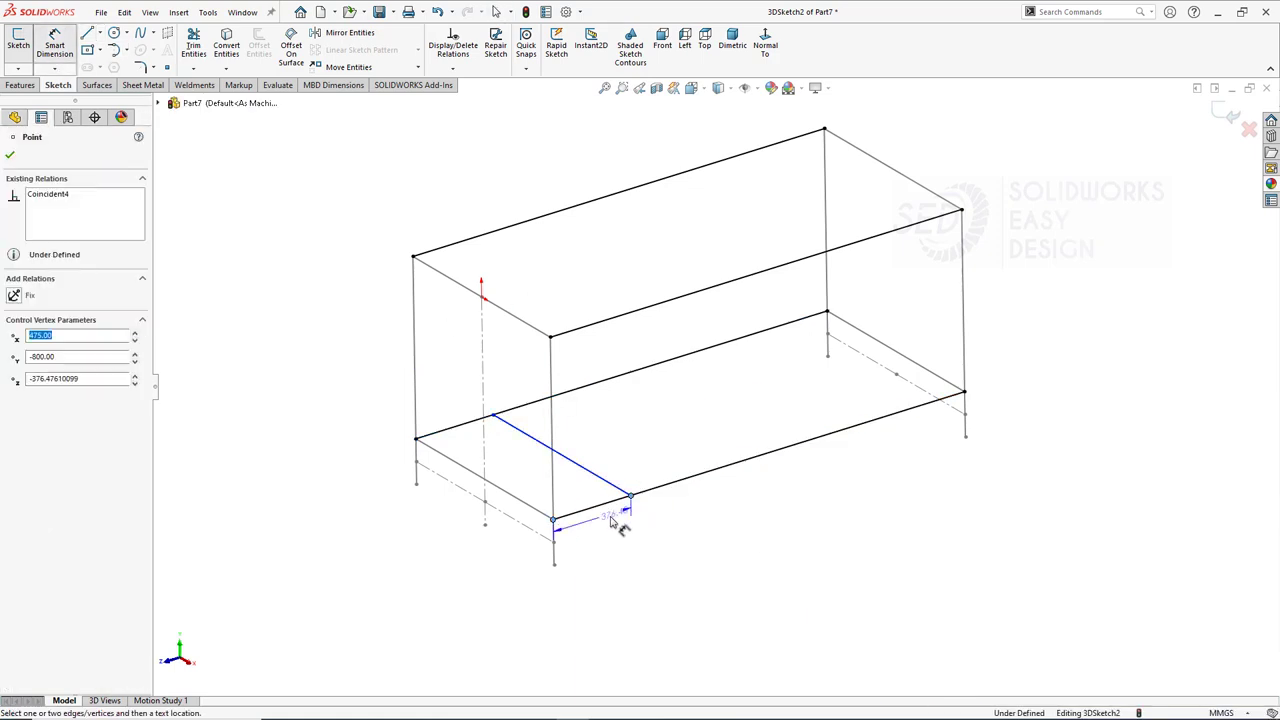
{"action": "left_click", "coordinate": [605, 530]}
{"action": "type", "text": "200"}
{"action": "key", "text": "Return"}
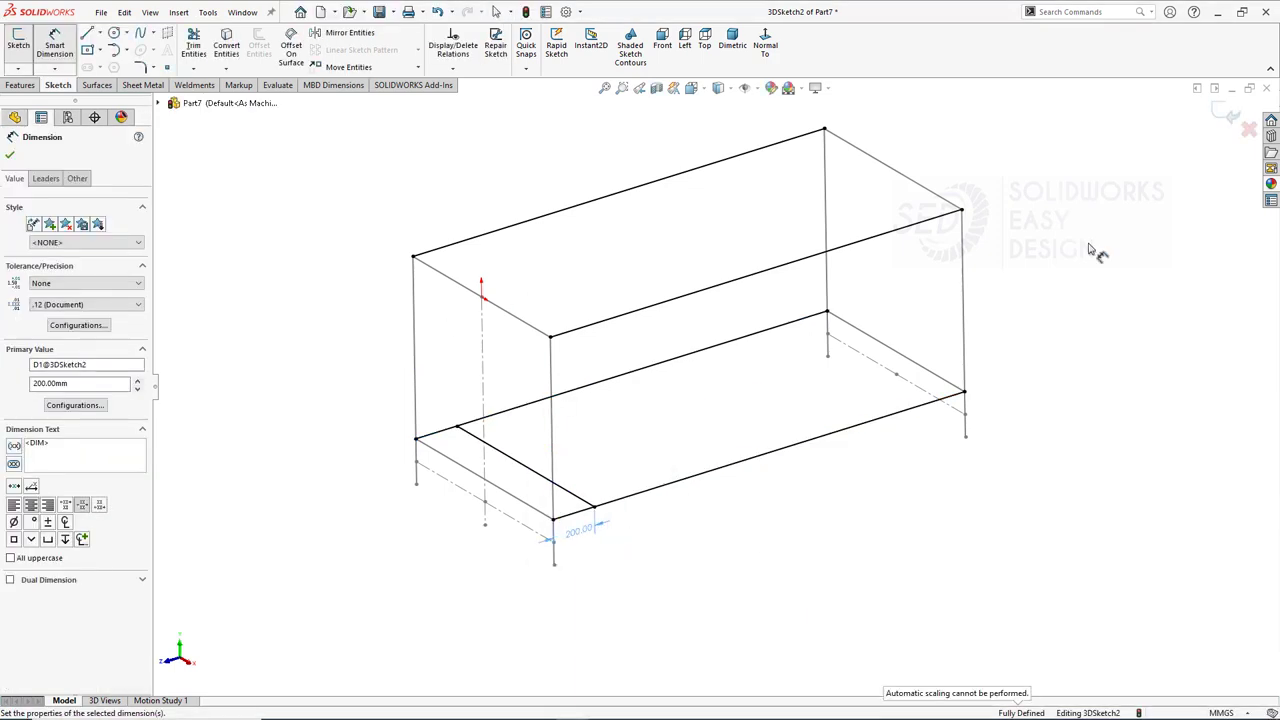
{"action": "left_click", "coordinate": [1222, 112]}
Start 80x80x4.0 square-tube structural members with the right and left side edges as two groups.
{"action": "left_click", "coordinate": [97, 45]}
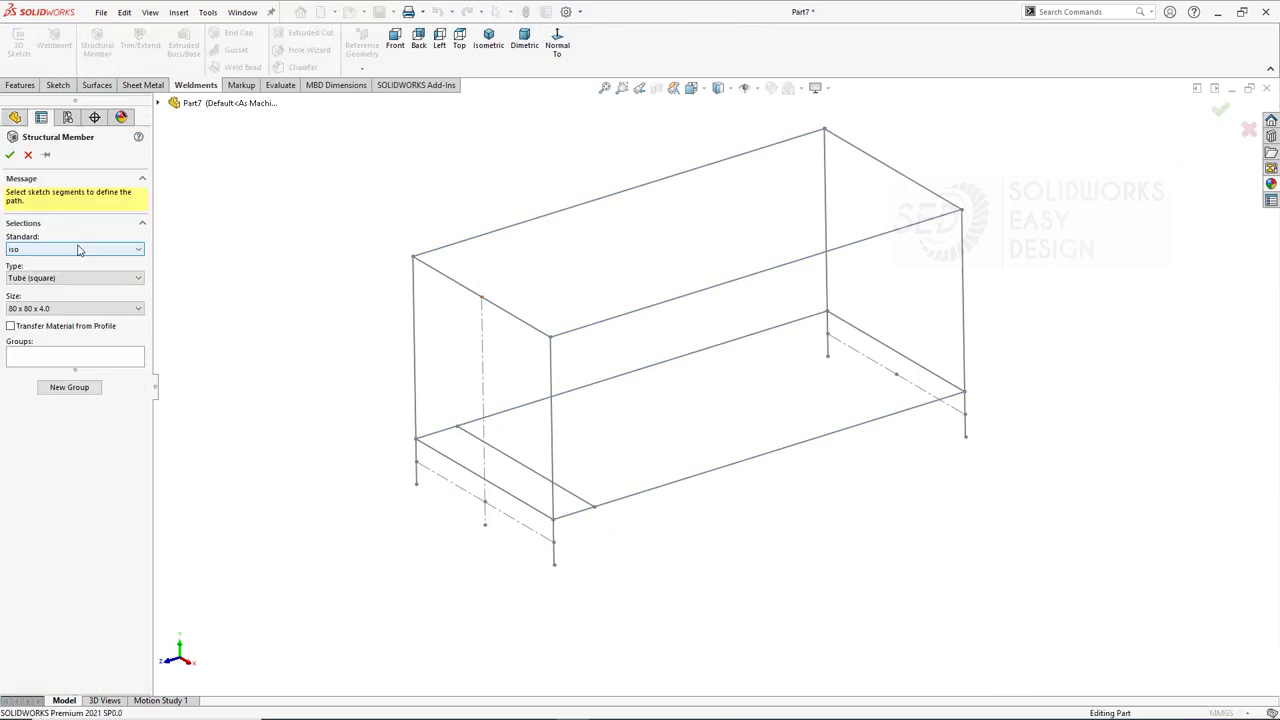
{"action": "left_click", "coordinate": [825, 165]}
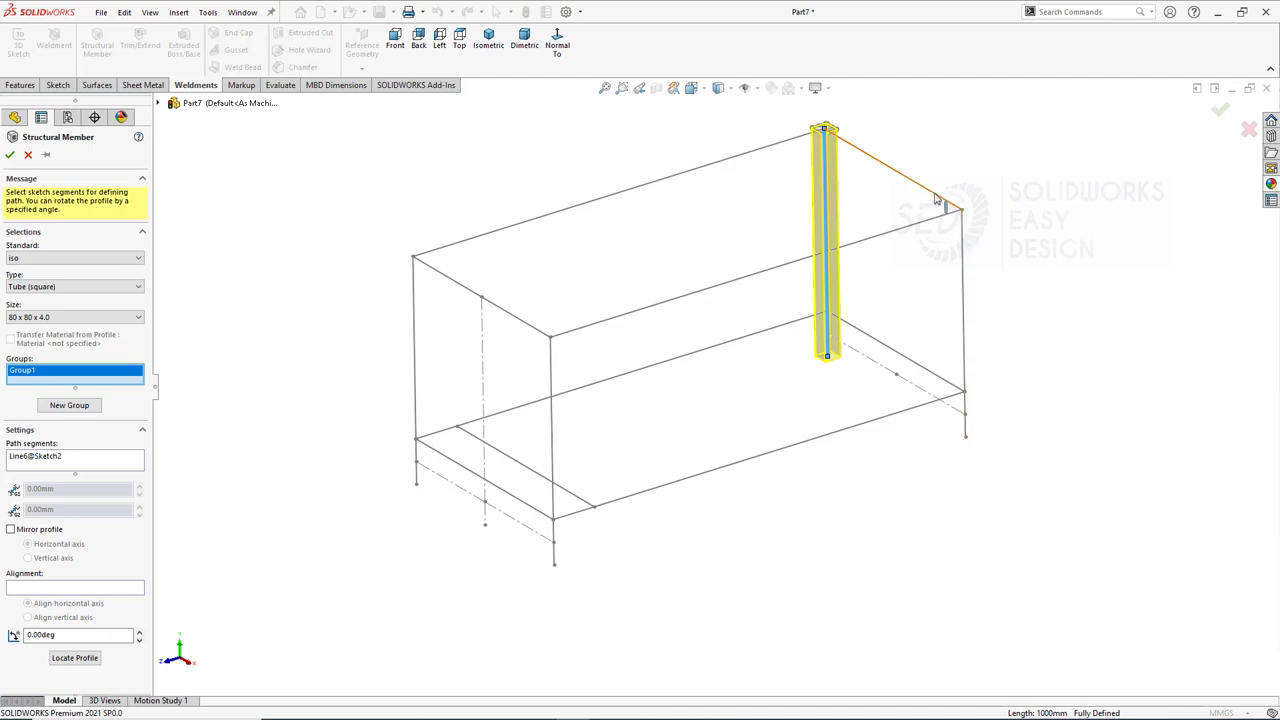
{"action": "left_click", "coordinate": [935, 198]}
{"action": "left_click", "coordinate": [965, 236]}
{"action": "left_click", "coordinate": [64, 405]}
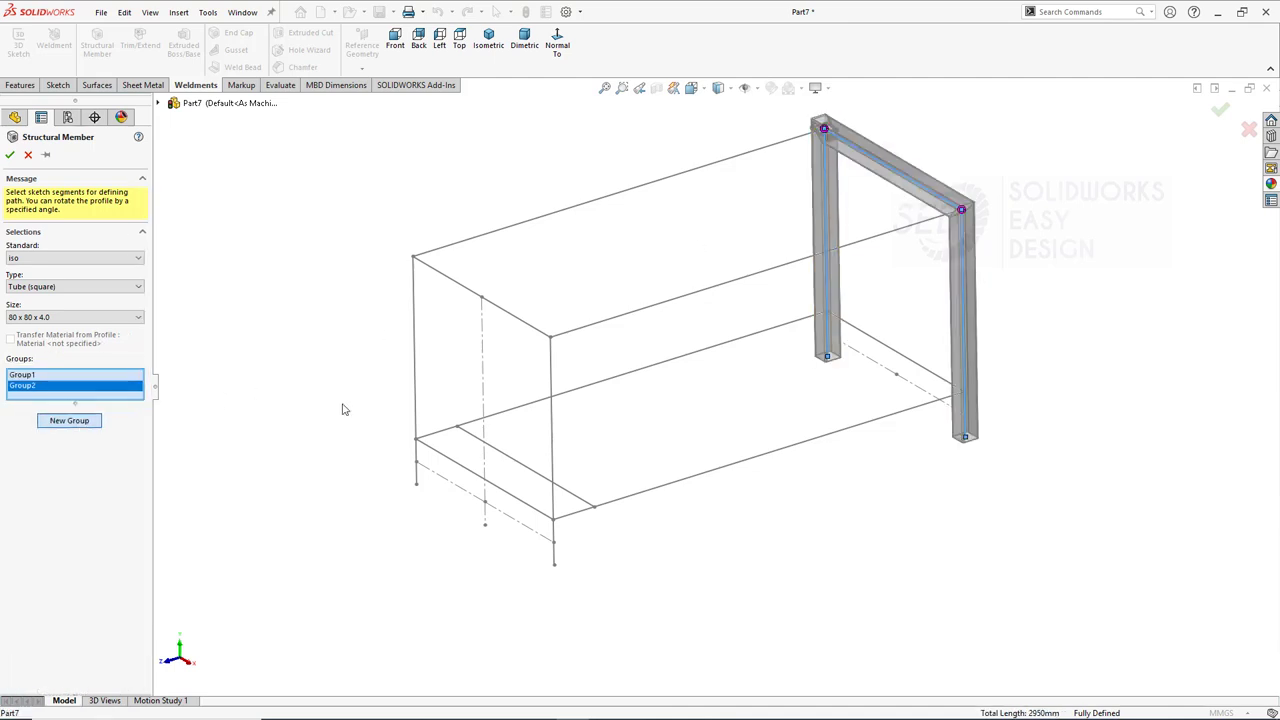
{"action": "left_click", "coordinate": [416, 362]}
{"action": "left_click", "coordinate": [515, 316]}
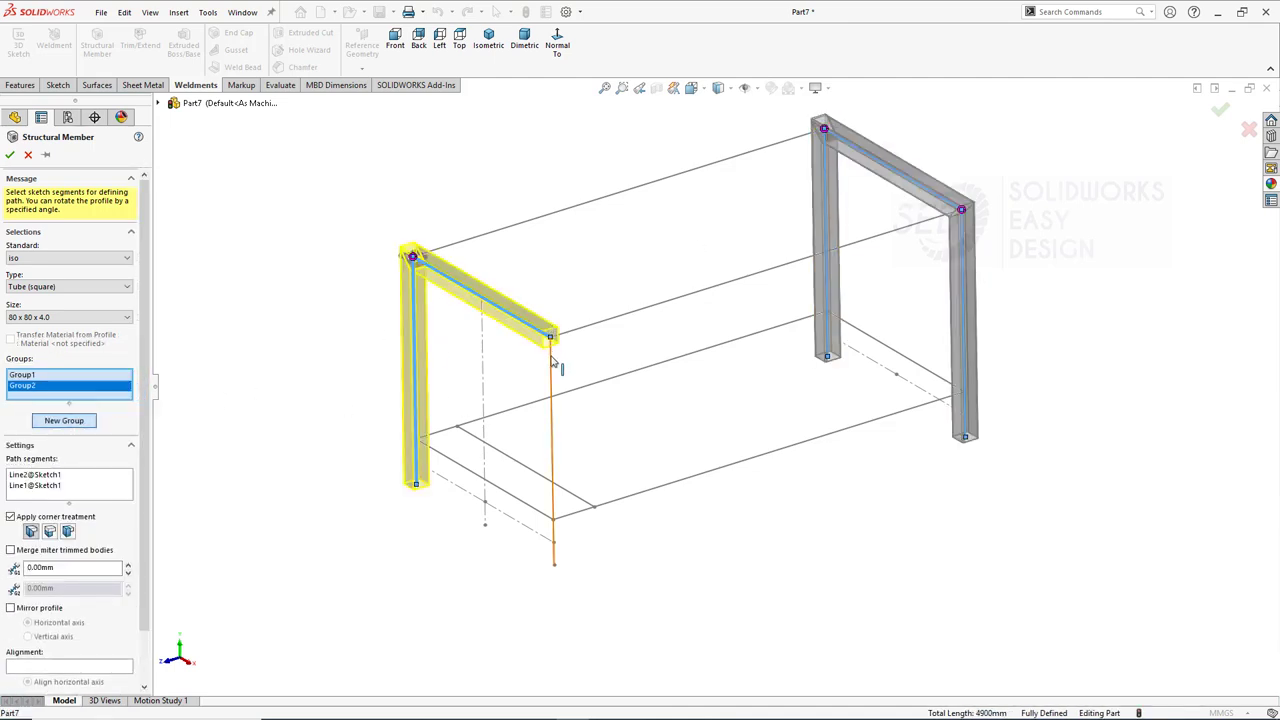
{"action": "left_click", "coordinate": [551, 365]}
Add the long top, middle and bottom edges, short bottom edges and cross line as separate groups, then accept.
{"action": "left_click", "coordinate": [64, 421]}
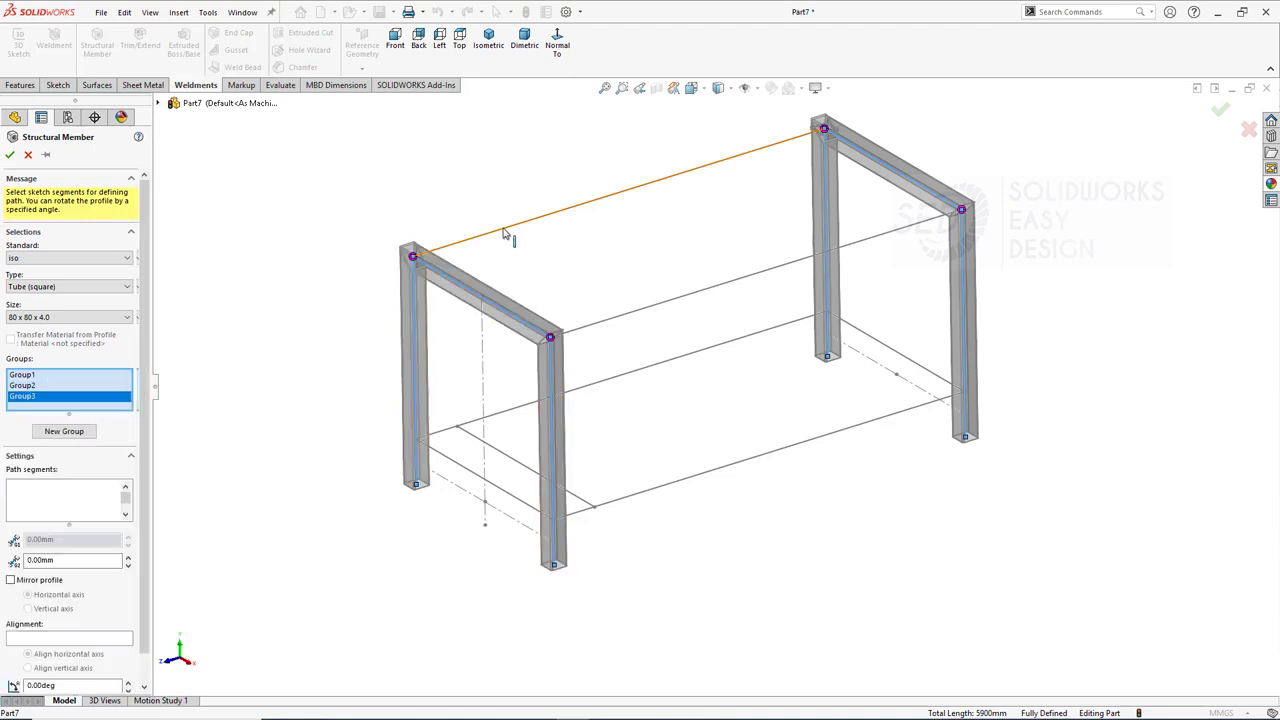
{"action": "left_click", "coordinate": [507, 228]}
{"action": "left_click", "coordinate": [69, 433]}
{"action": "left_click", "coordinate": [624, 318]}
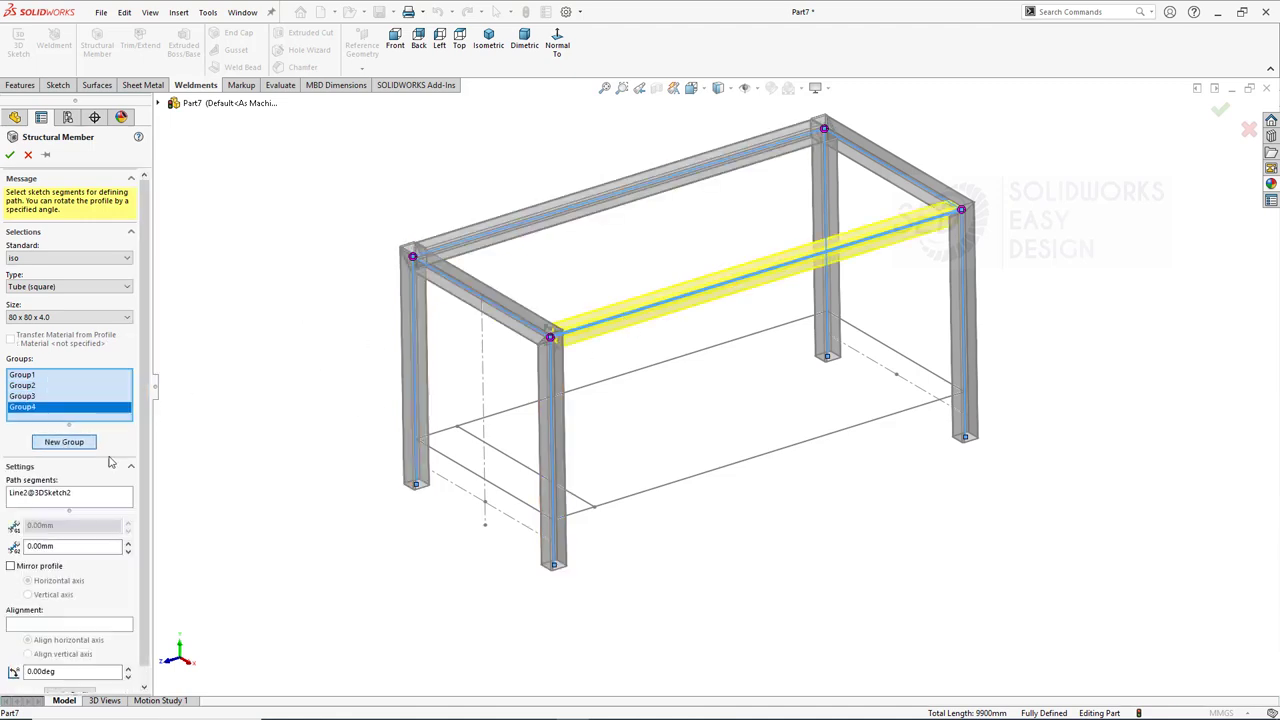
{"action": "left_click", "coordinate": [70, 443]}
{"action": "left_click", "coordinate": [507, 420]}
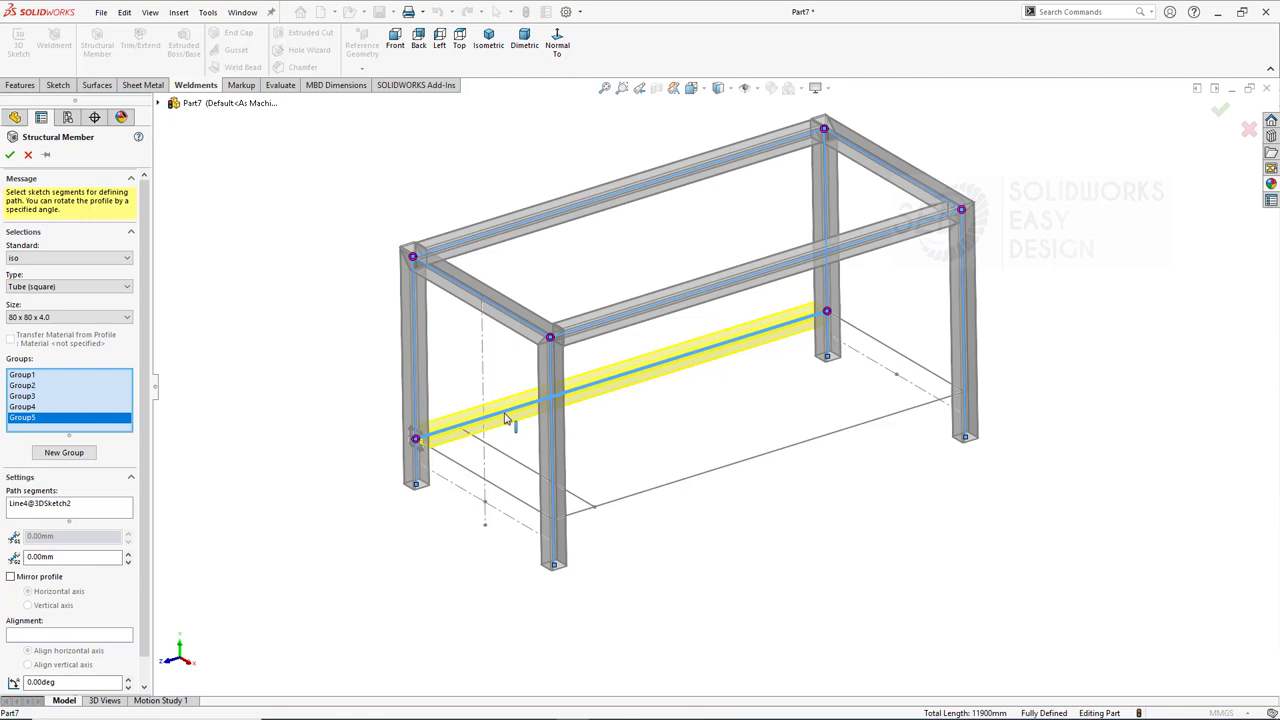
{"action": "left_click", "coordinate": [69, 450]}
{"action": "left_click", "coordinate": [703, 480]}
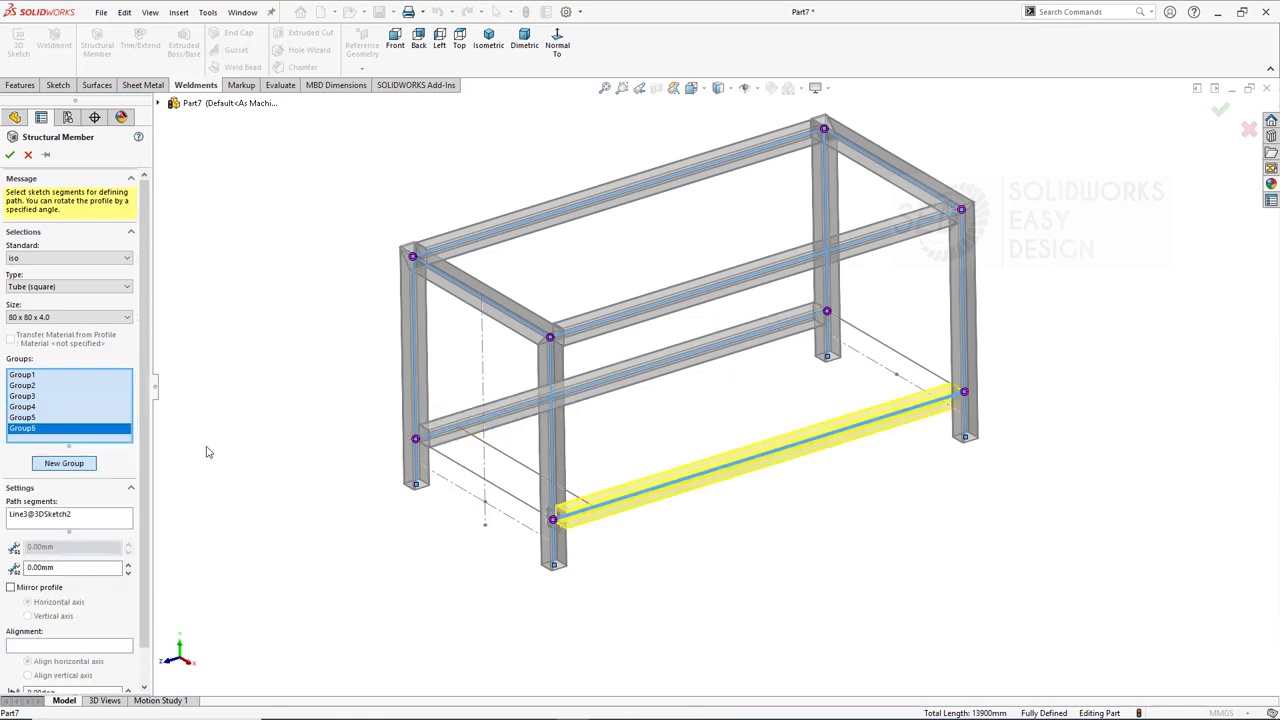
{"action": "left_click", "coordinate": [82, 466]}
{"action": "left_click", "coordinate": [505, 456]}
{"action": "left_click", "coordinate": [100, 478]}
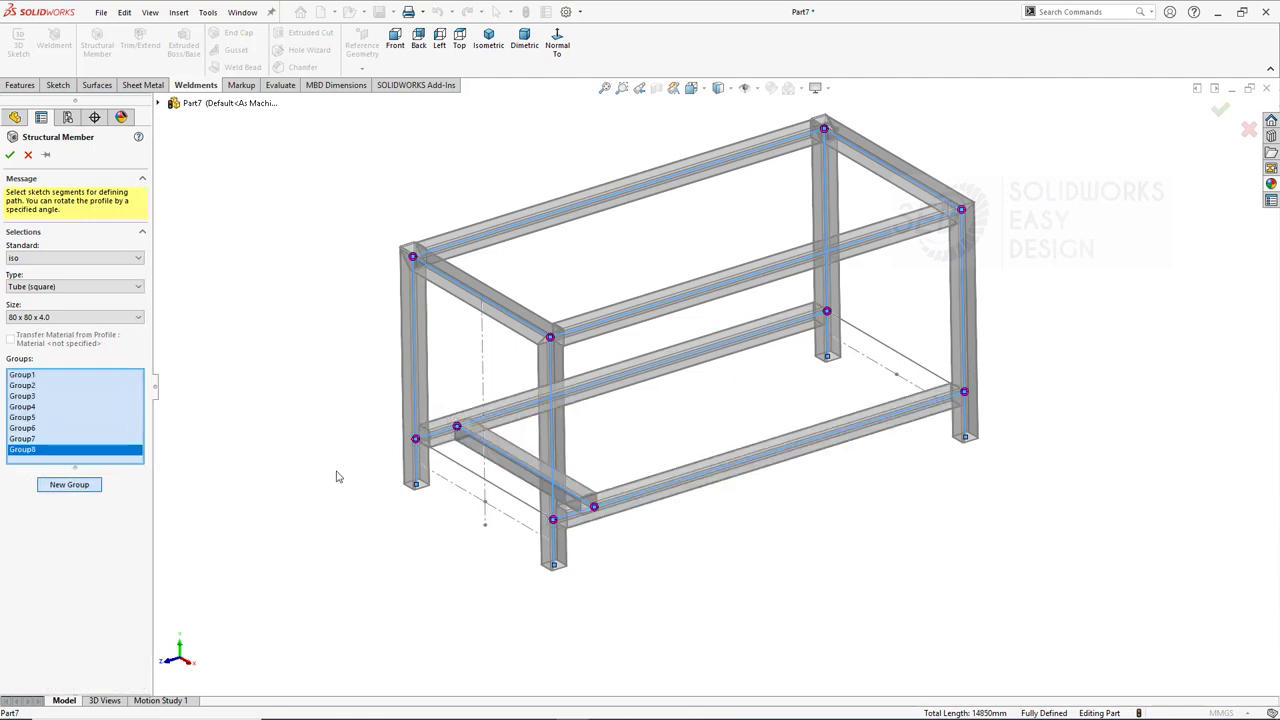
{"action": "left_click", "coordinate": [458, 472]}
{"action": "left_click", "coordinate": [69, 484]}
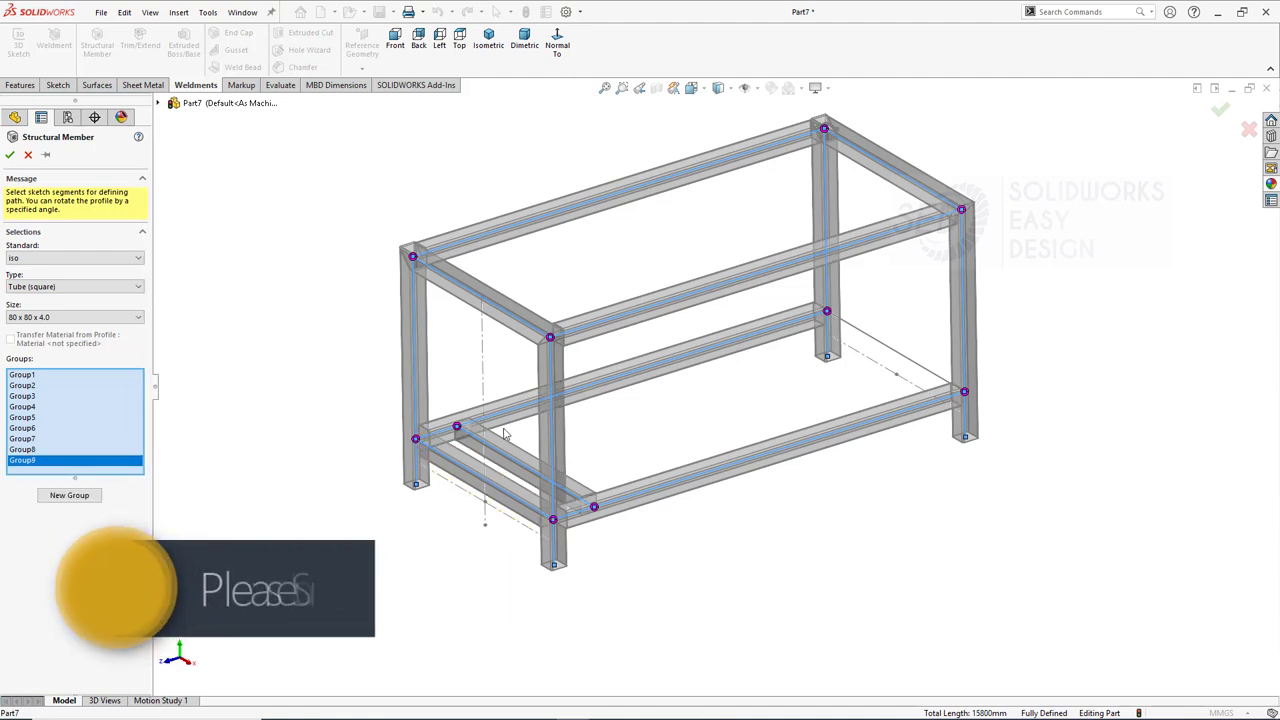
{"action": "left_click", "coordinate": [893, 350]}
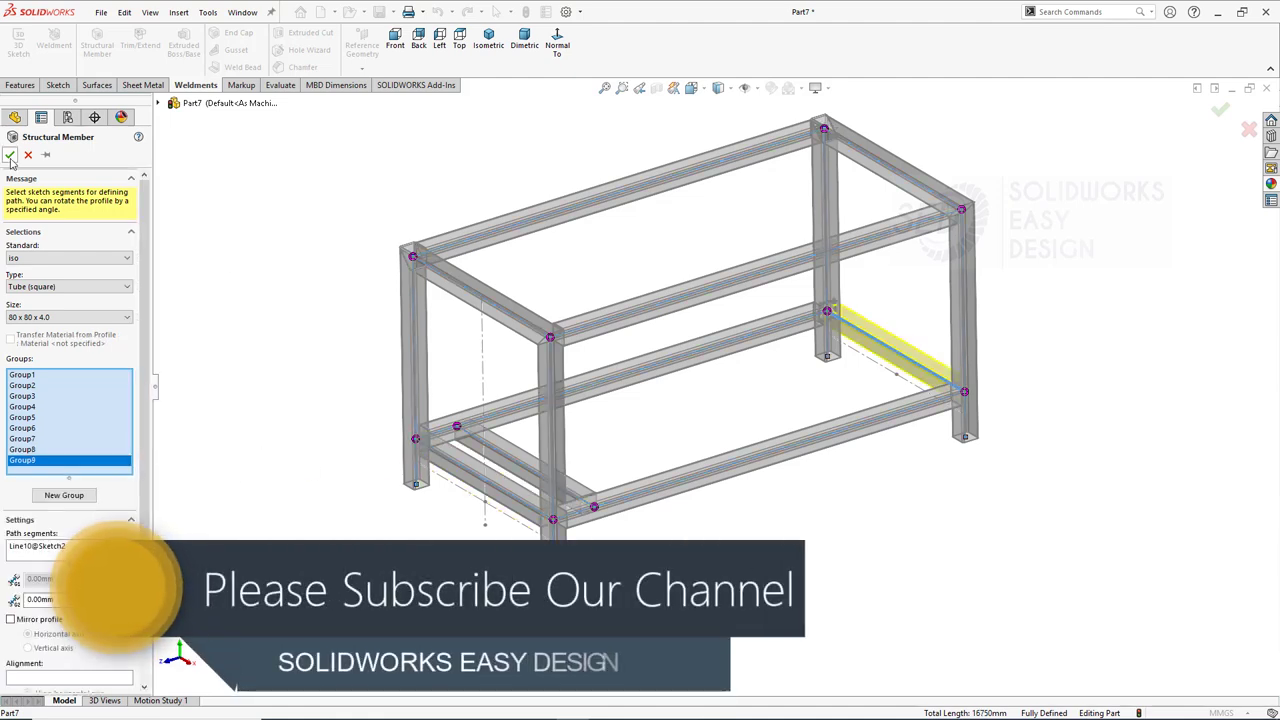
{"action": "key", "text": "Return"}
{"action": "mouse_move", "coordinate": [964, 487]}
{"action": "middle_mouse_down"}
{"action": "mouse_move", "coordinate": [765, 279]}
{"action": "mouse_move", "coordinate": [689, 266]}
{"action": "mouse_move", "coordinate": [706, 277]}
{"action": "mouse_move", "coordinate": [540, 350]}
{"action": "middle_mouse_up"}
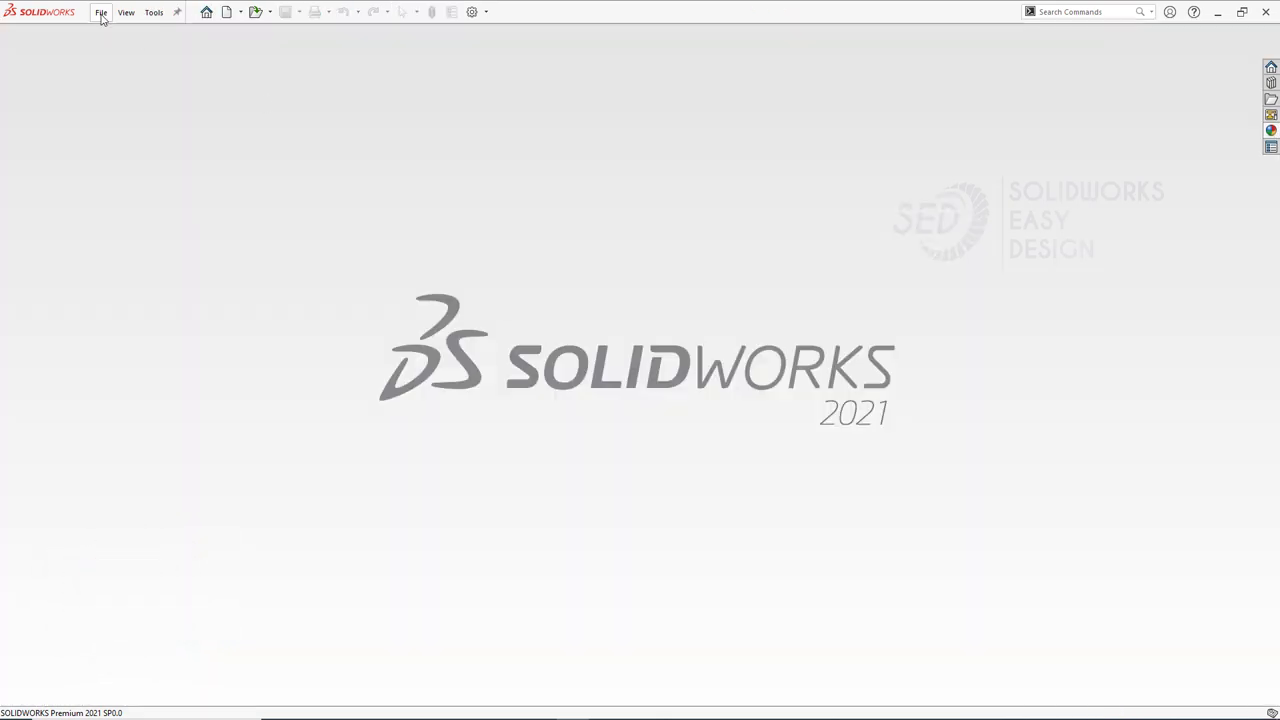
Create a new part and start a sketch on its Top Plane.
{"action": "left_click", "coordinate": [100, 12]}
{"action": "left_click", "coordinate": [120, 33]}
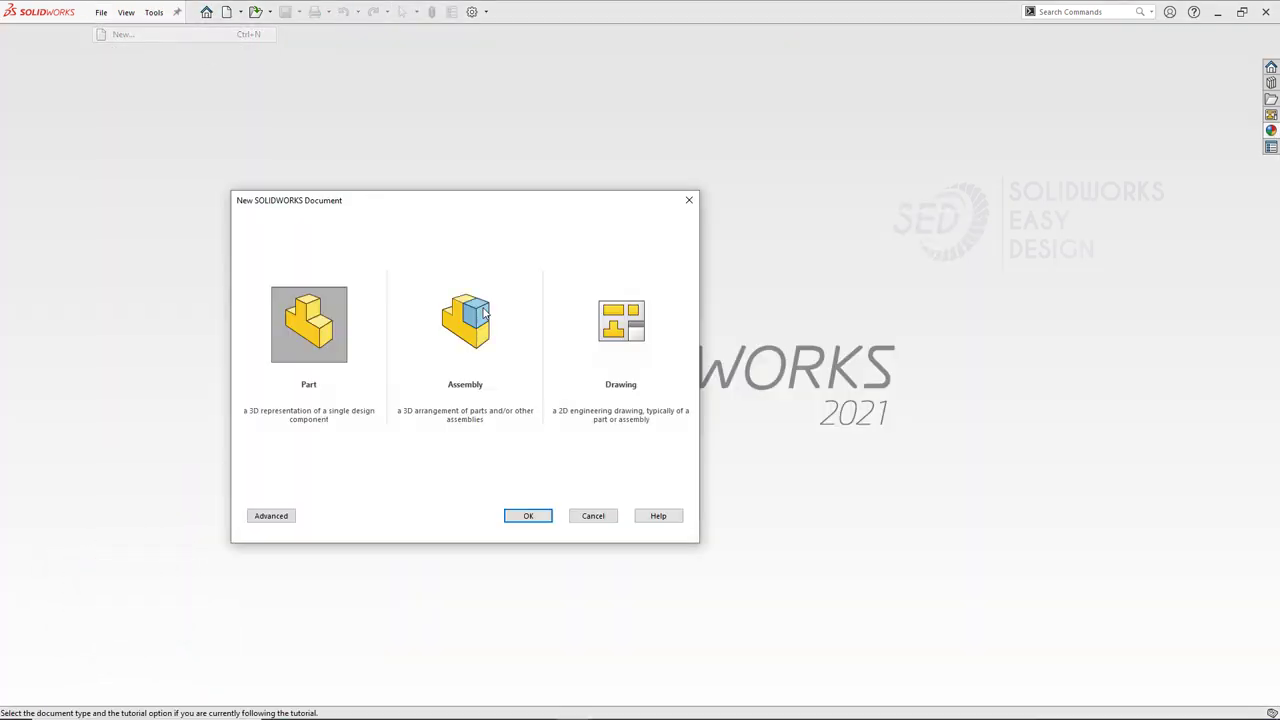
{"action": "left_click", "coordinate": [526, 514]}
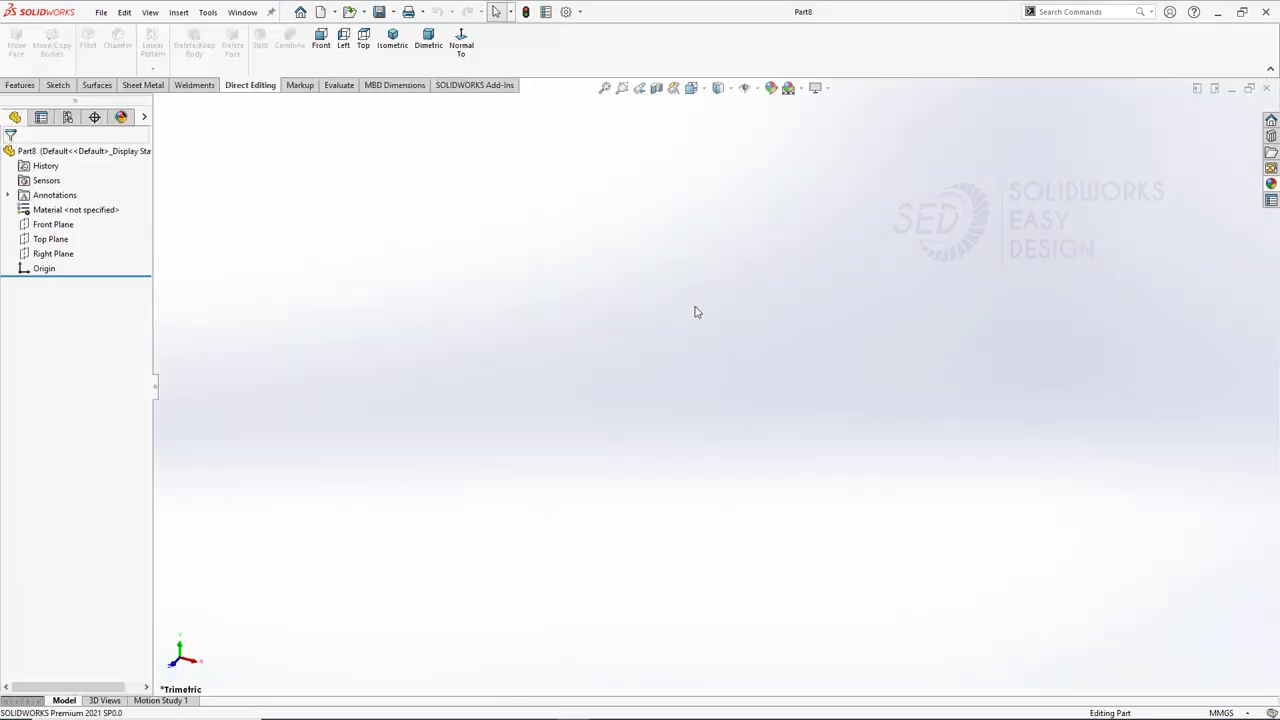
{"action": "left_click", "coordinate": [50, 239]}
{"action": "left_click", "coordinate": [85, 216]}
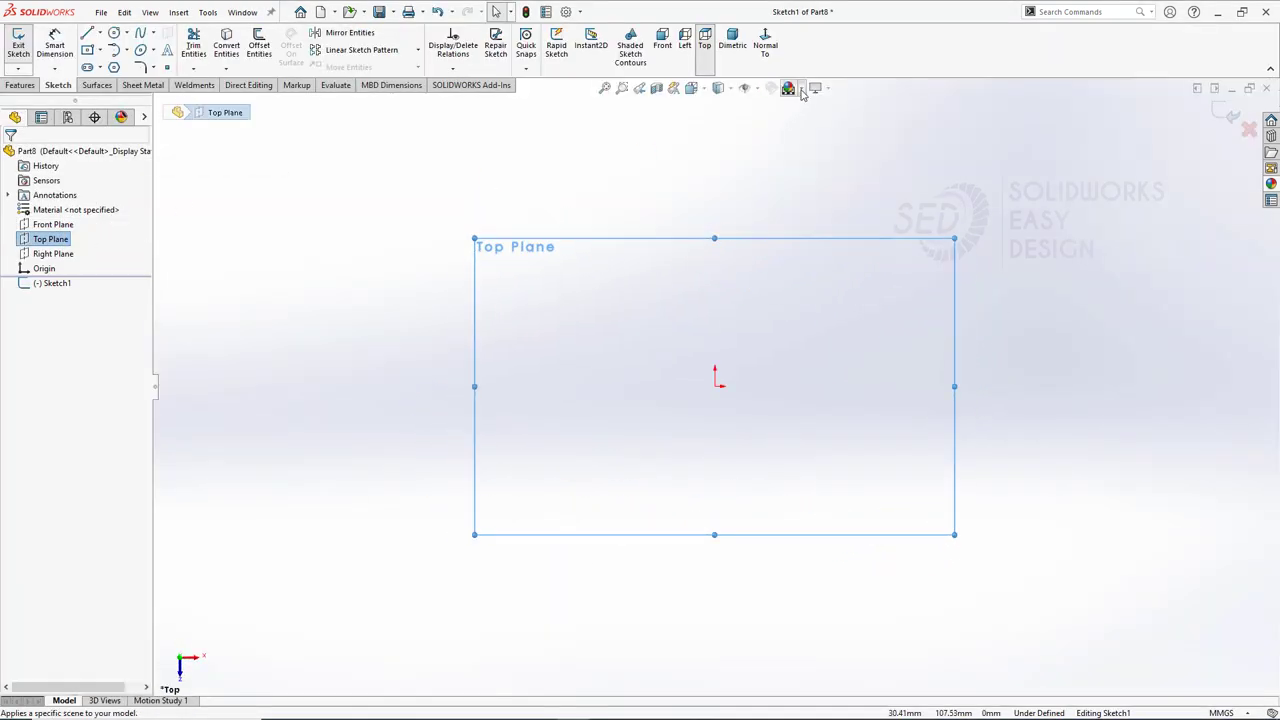
Apply a plain white background and draw a centerpoint straight slot starting at the origin.
{"action": "left_click", "coordinate": [803, 93]}
{"action": "left_click", "coordinate": [810, 120]}
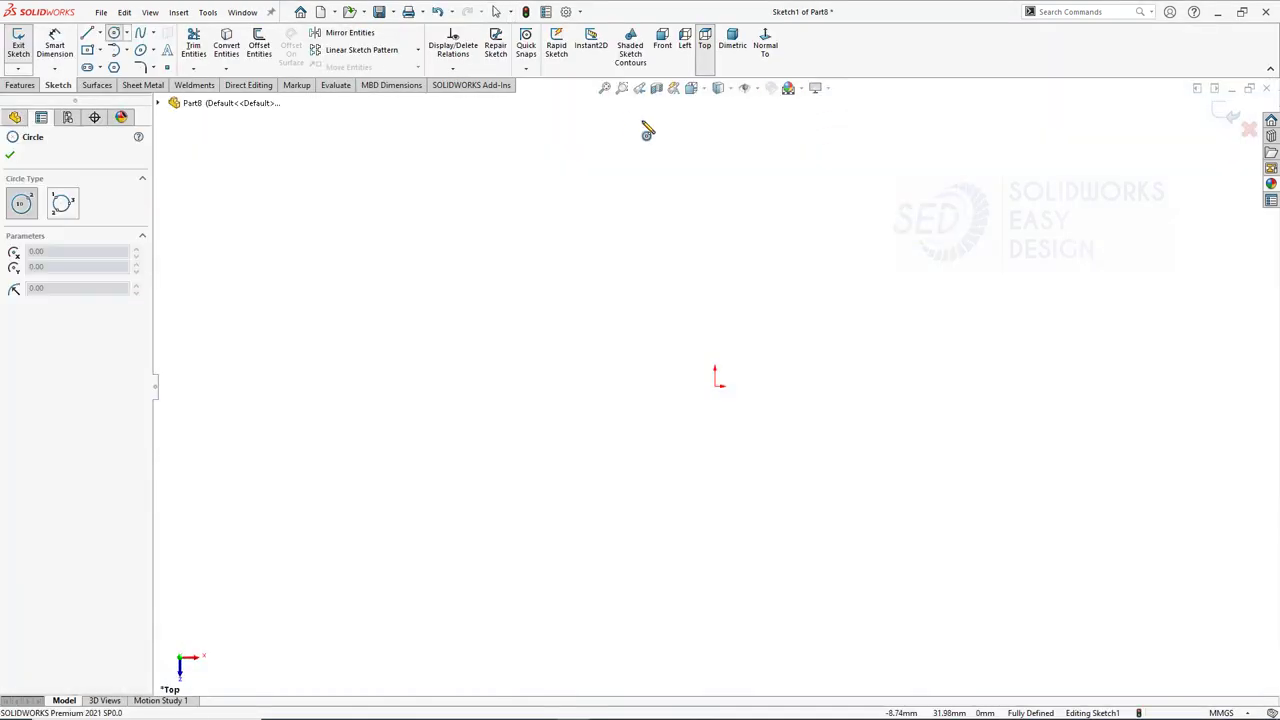
{"action": "left_click", "coordinate": [102, 67]}
{"action": "left_click", "coordinate": [125, 100]}
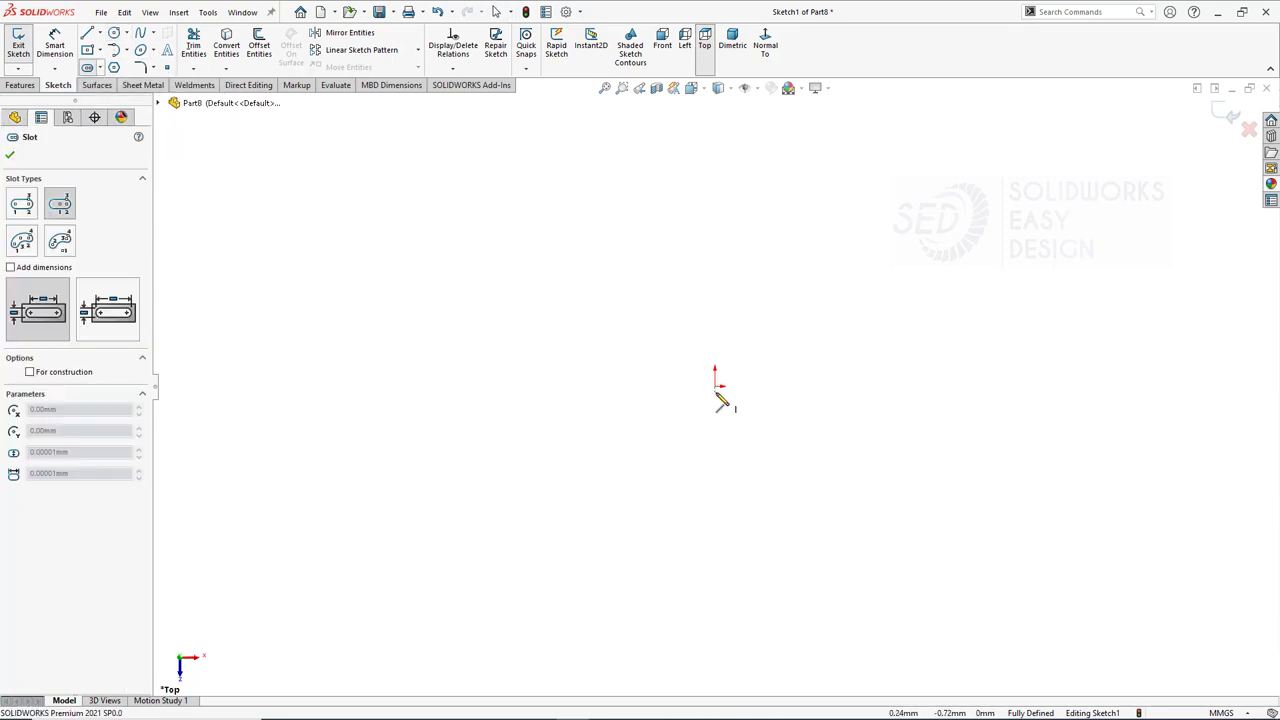
{"action": "left_click", "coordinate": [715, 385]}
{"action": "left_click", "coordinate": [874, 386]}
{"action": "left_click", "coordinate": [872, 316]}
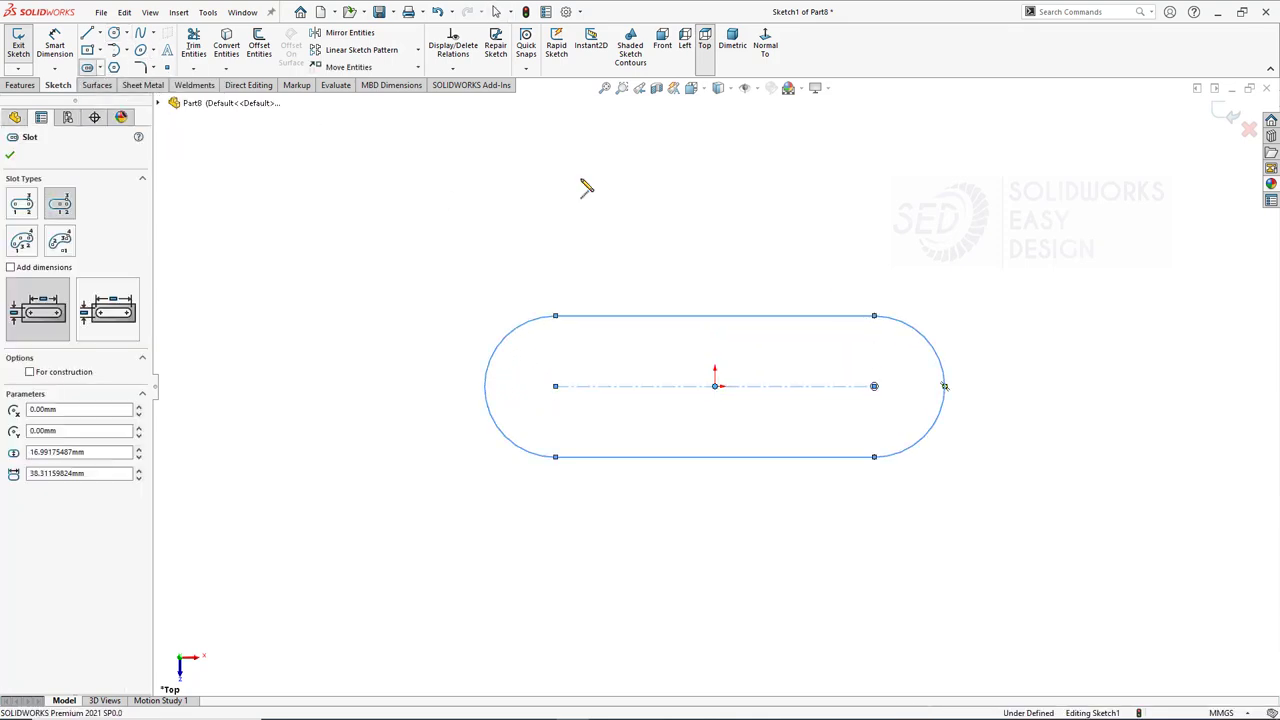
{"action": "key", "text": "d"}
Dimension the slot's end radius at 18 and its centre distance at 32 mm.
{"action": "left_click", "coordinate": [500, 332]}
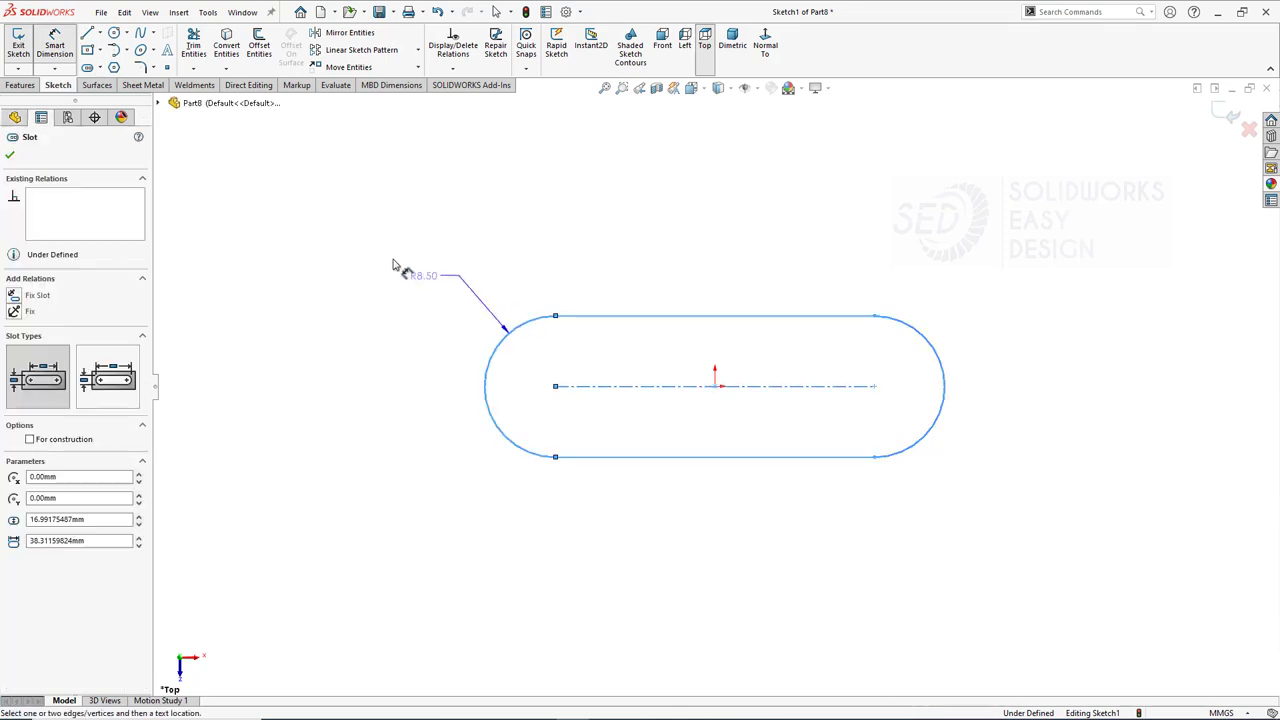
{"action": "left_click", "coordinate": [370, 250]}
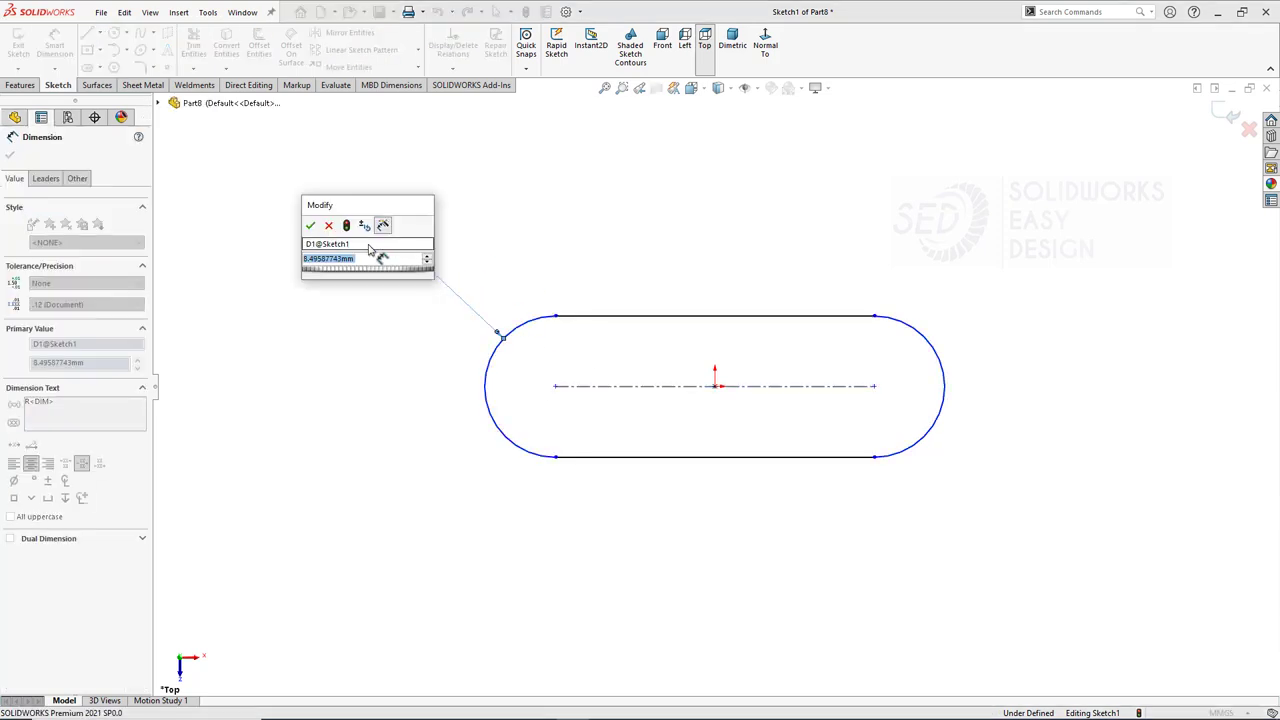
{"action": "type", "text": "18"}
{"action": "key", "text": "Return"}
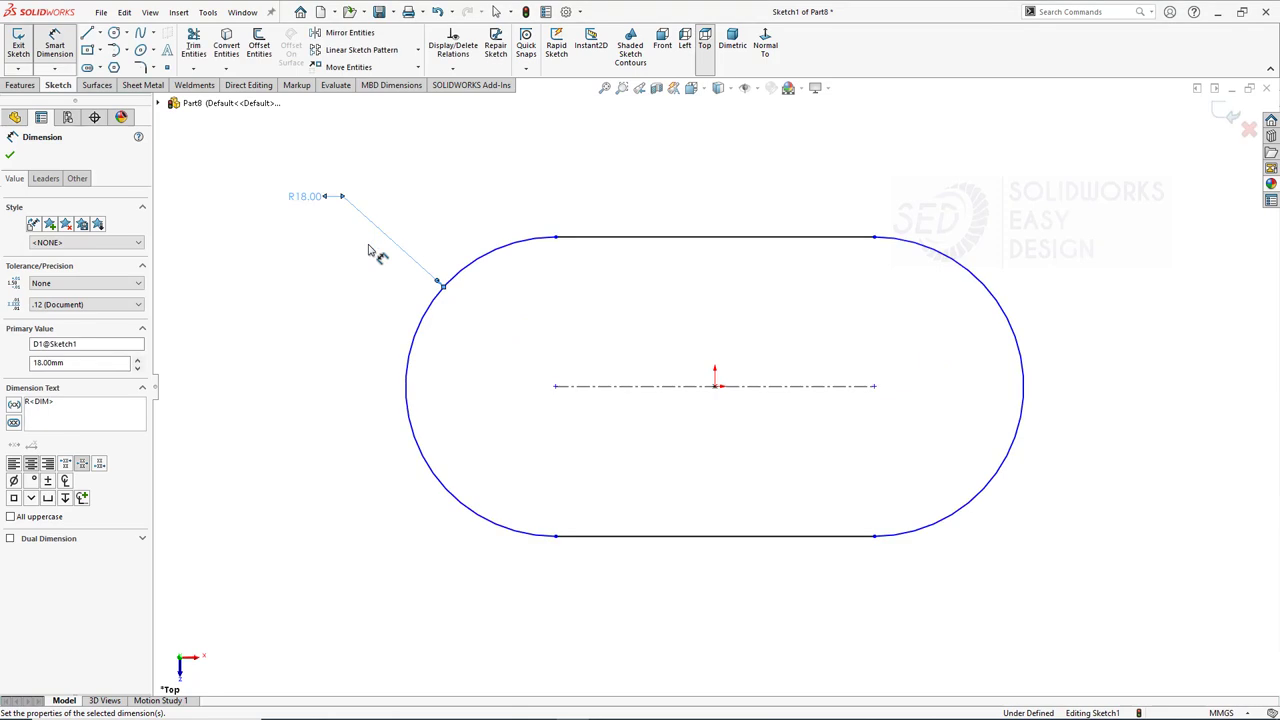
{"action": "left_click", "coordinate": [758, 386]}
{"action": "left_click", "coordinate": [728, 190]}
{"action": "type", "text": "32"}
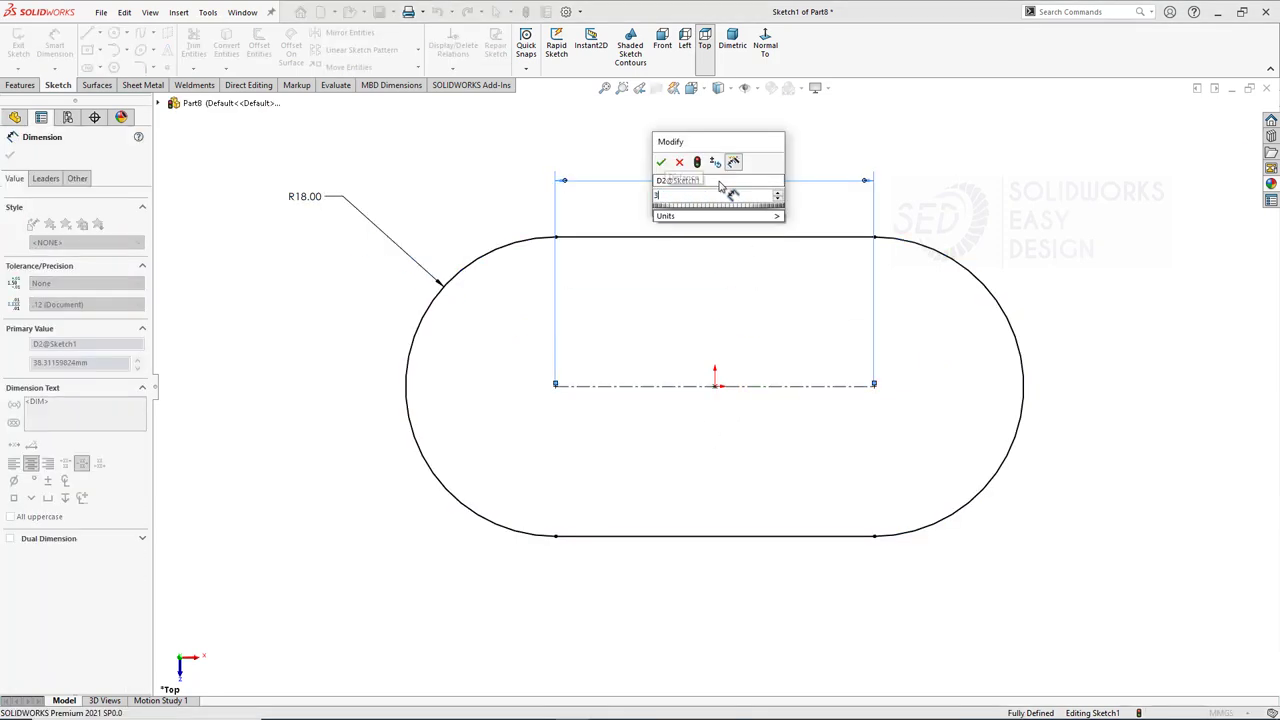
{"action": "key", "text": "Return"}
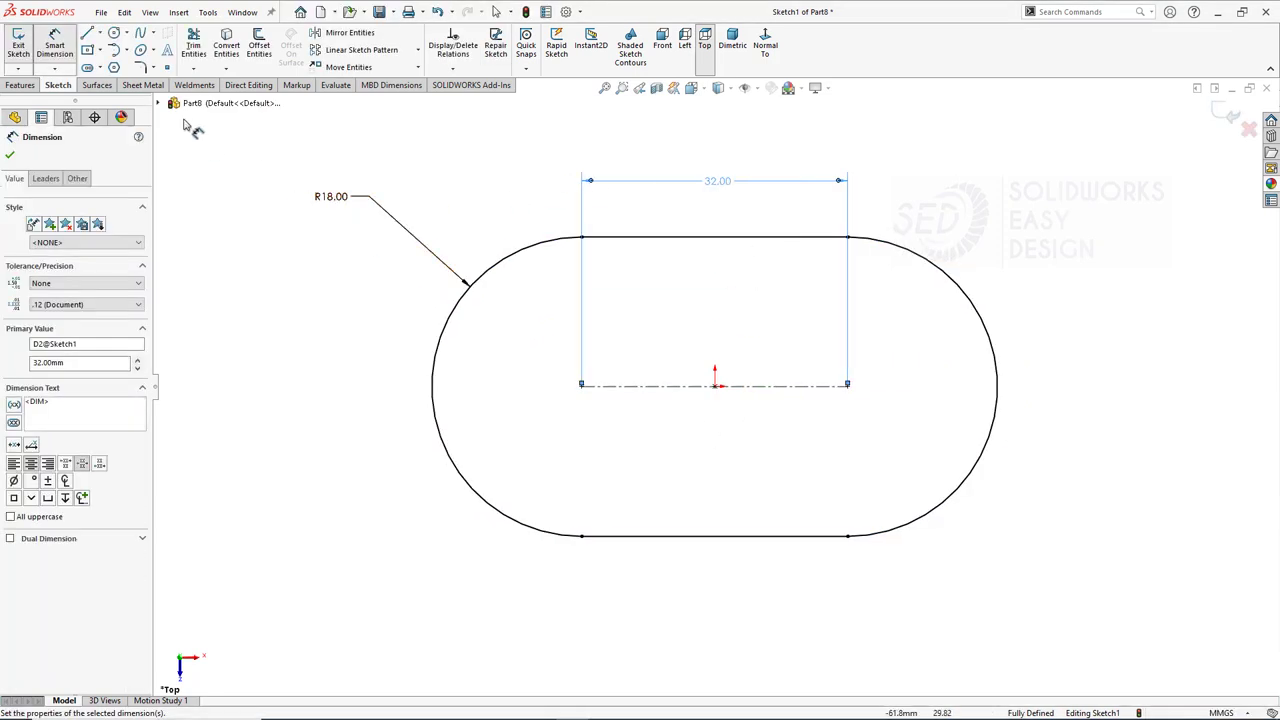
Change the end radius to R9 and check the resulting 50 mm overall slot length.
{"action": "left_click", "coordinate": [585, 238]}
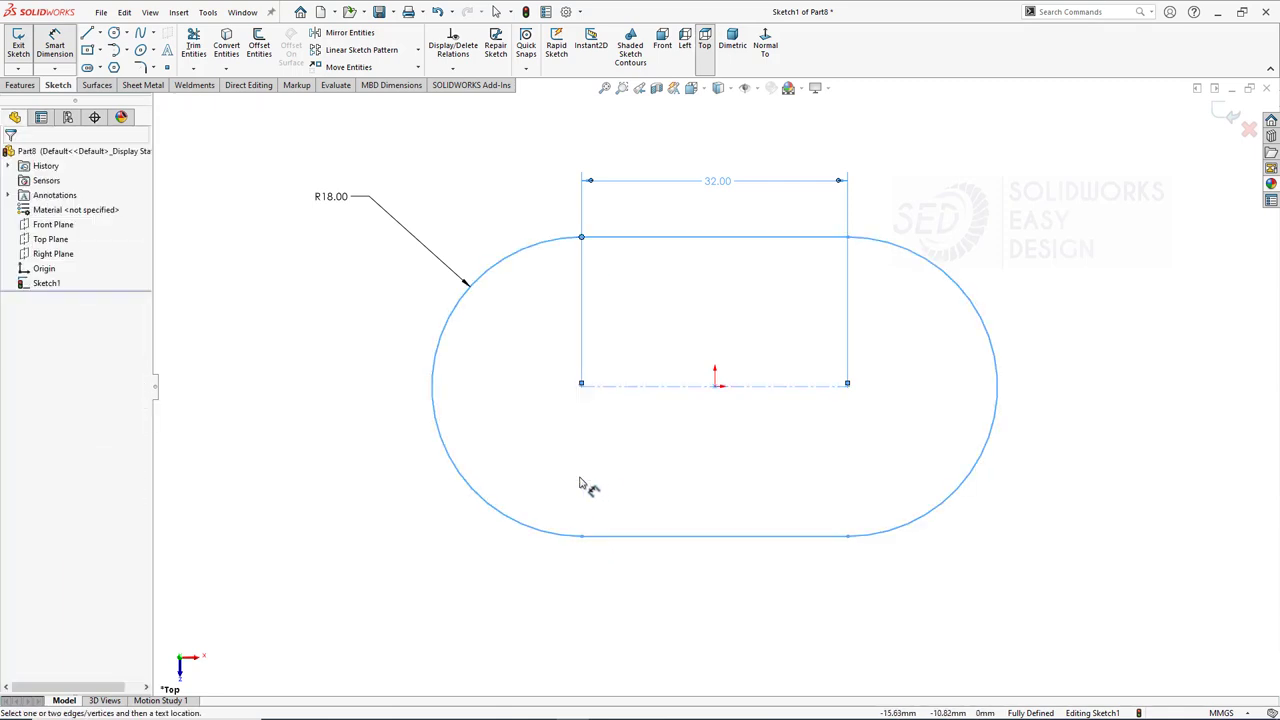
{"action": "key", "text": "Escape"}
{"action": "left_click", "coordinate": [337, 200]}
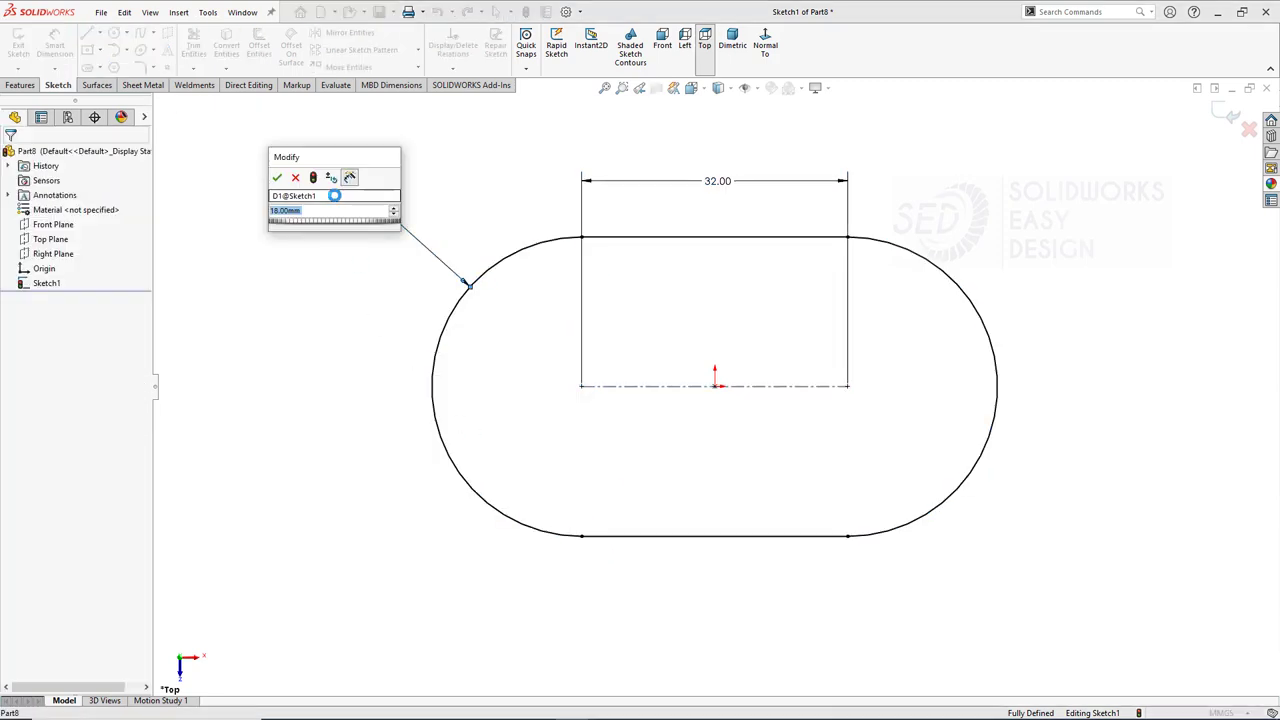
{"action": "type", "text": "9"}
{"action": "key", "text": "Return"}
{"action": "scroll", "coordinate": [718, 388], "scroll_direction": "up", "scroll_amount": 2}
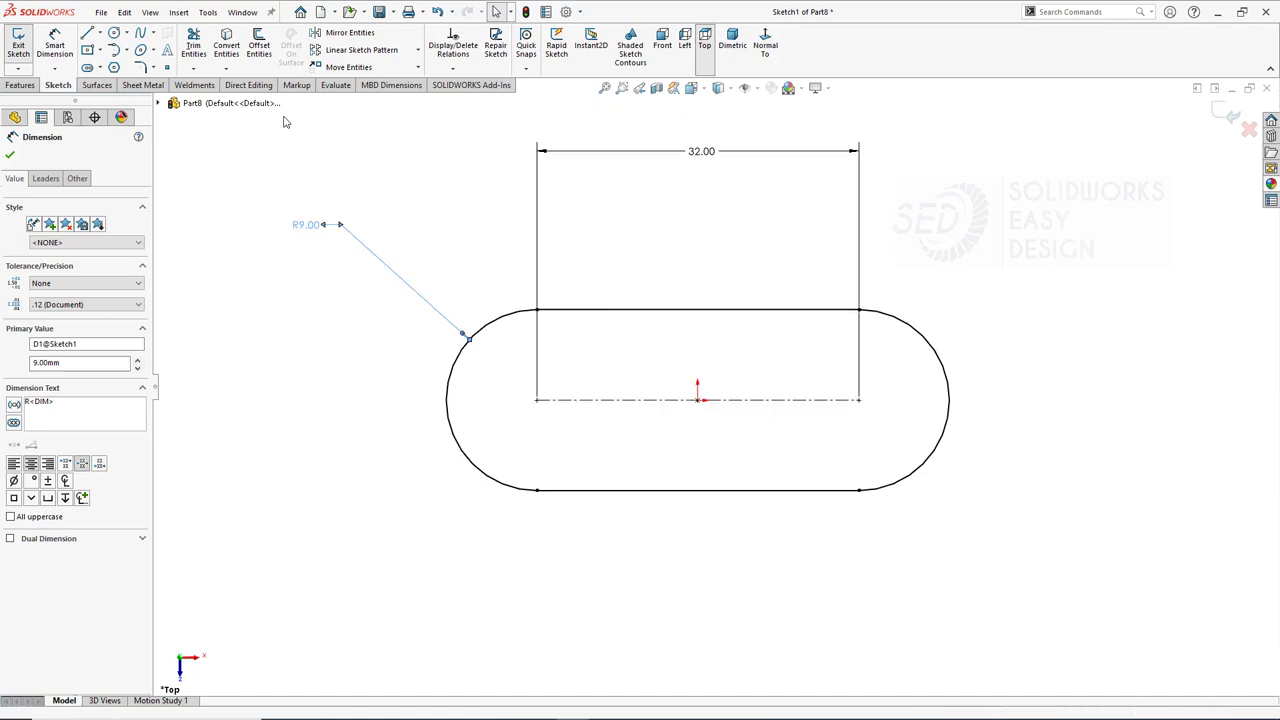
{"action": "key", "text": "Escape"}
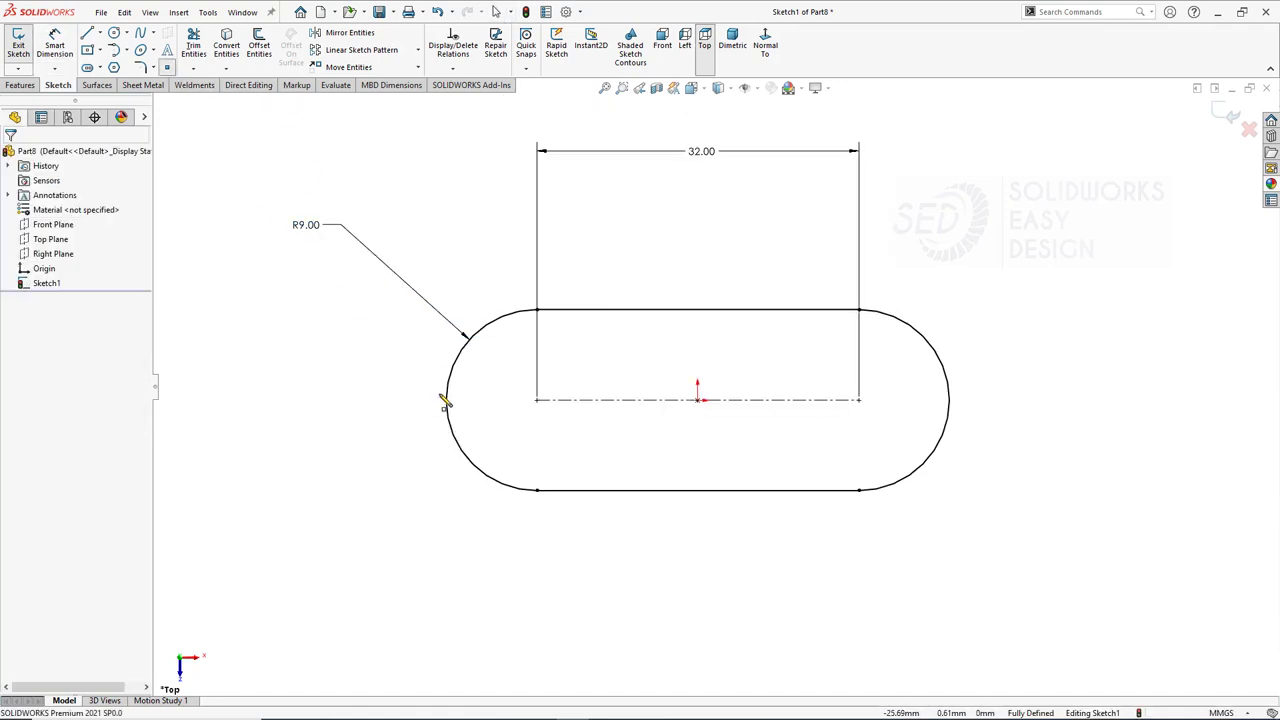
{"action": "left_click", "coordinate": [446, 400]}
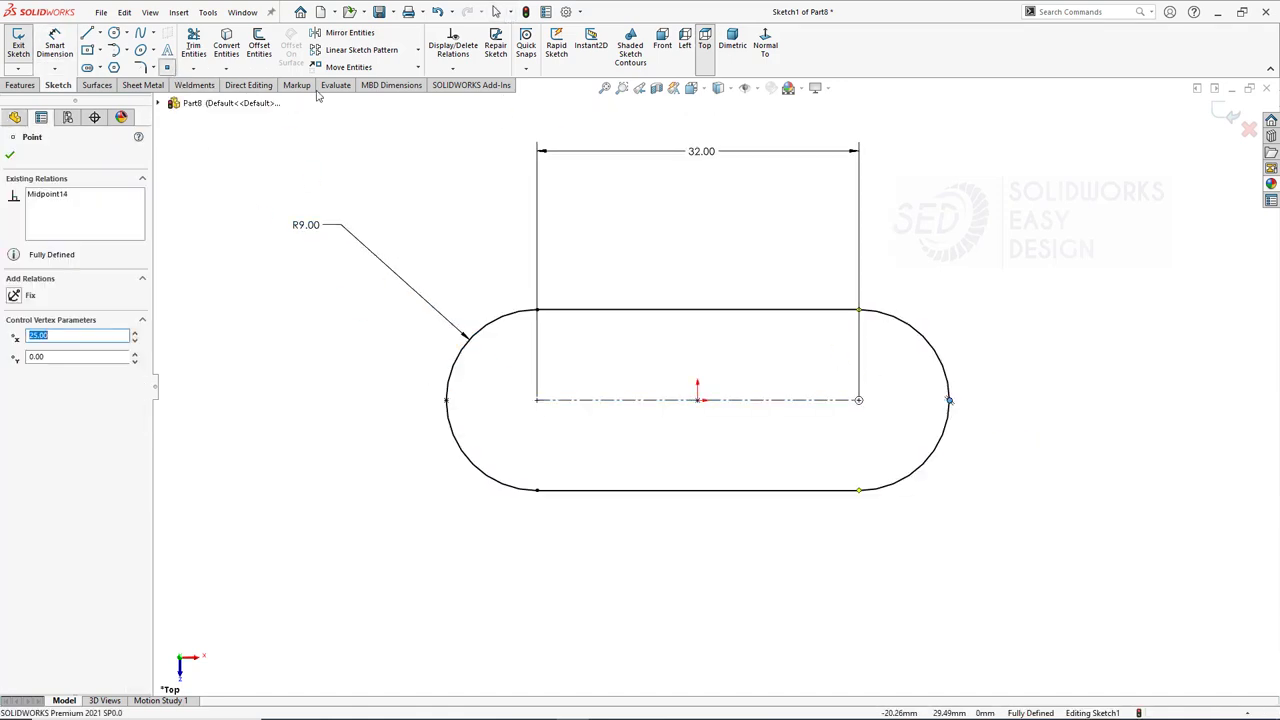
{"action": "left_click", "coordinate": [55, 45]}
{"action": "left_click", "coordinate": [446, 400]}
{"action": "left_click", "coordinate": [950, 402]}
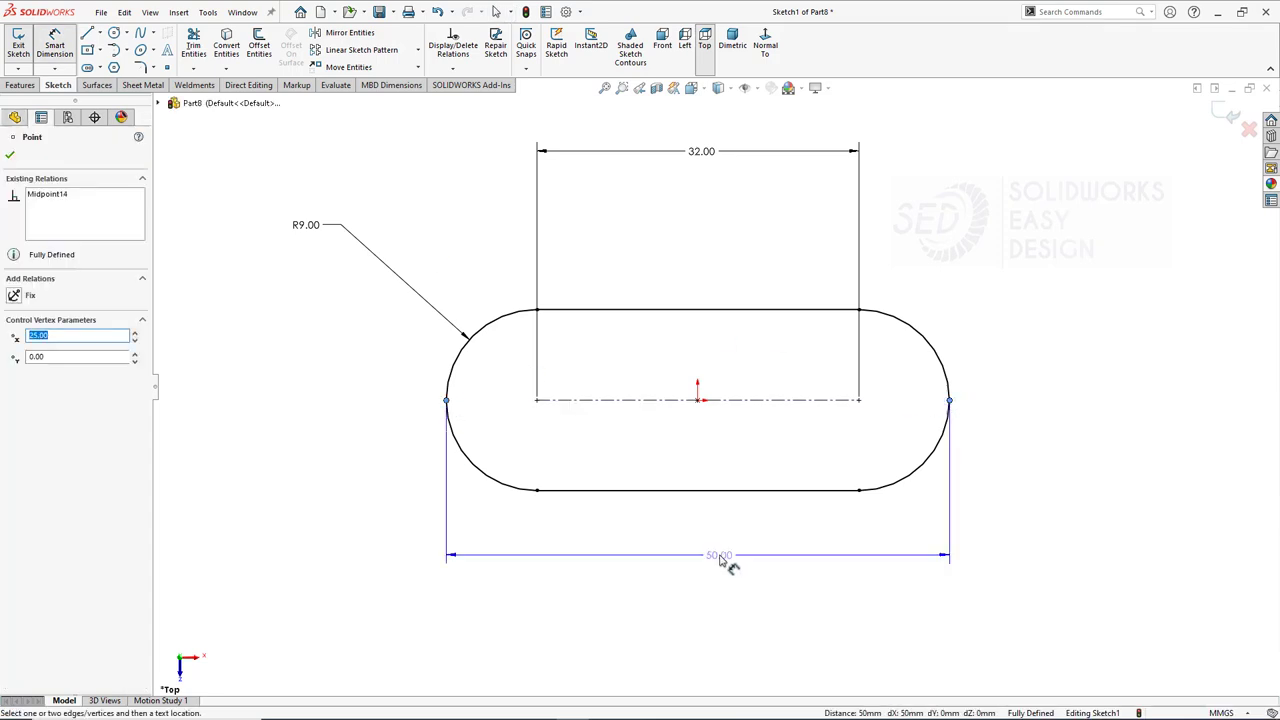
{"action": "key", "text": "Escape"}
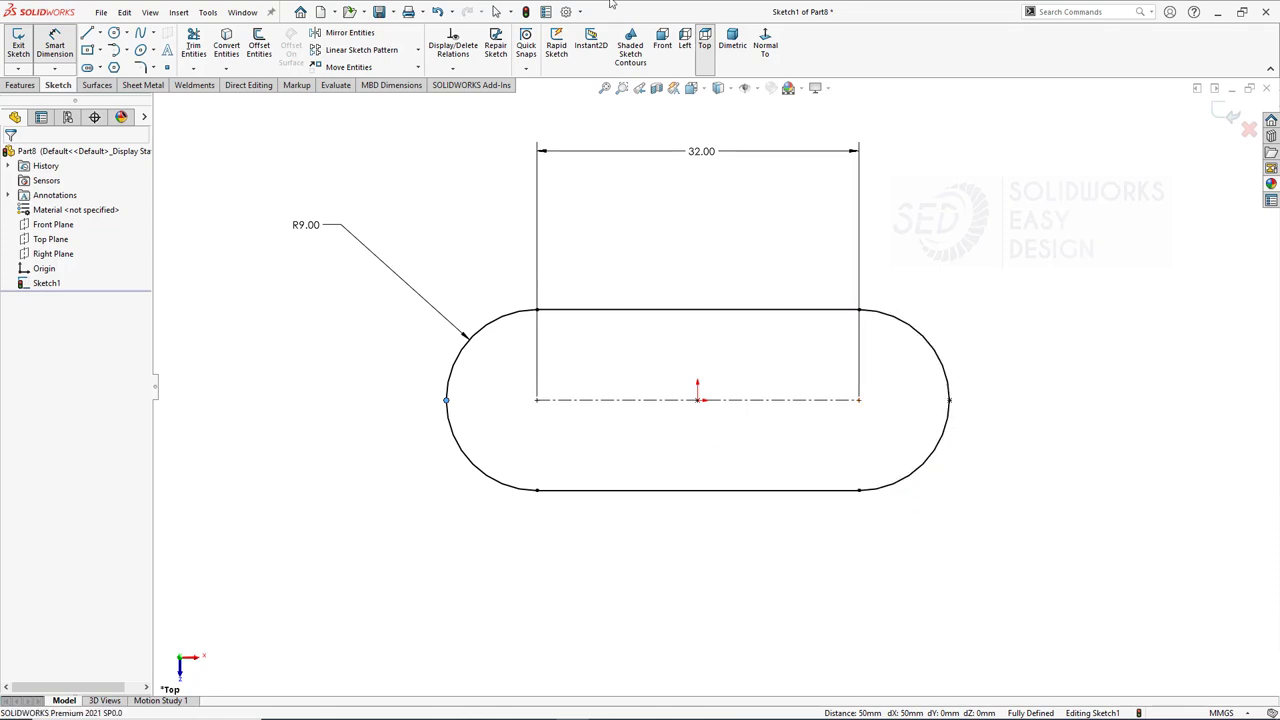
Extrude the slot sketch 7 mm blind into a solid bar and save Part8.
{"action": "left_click", "coordinate": [20, 85]}
{"action": "left_click", "coordinate": [23, 45]}
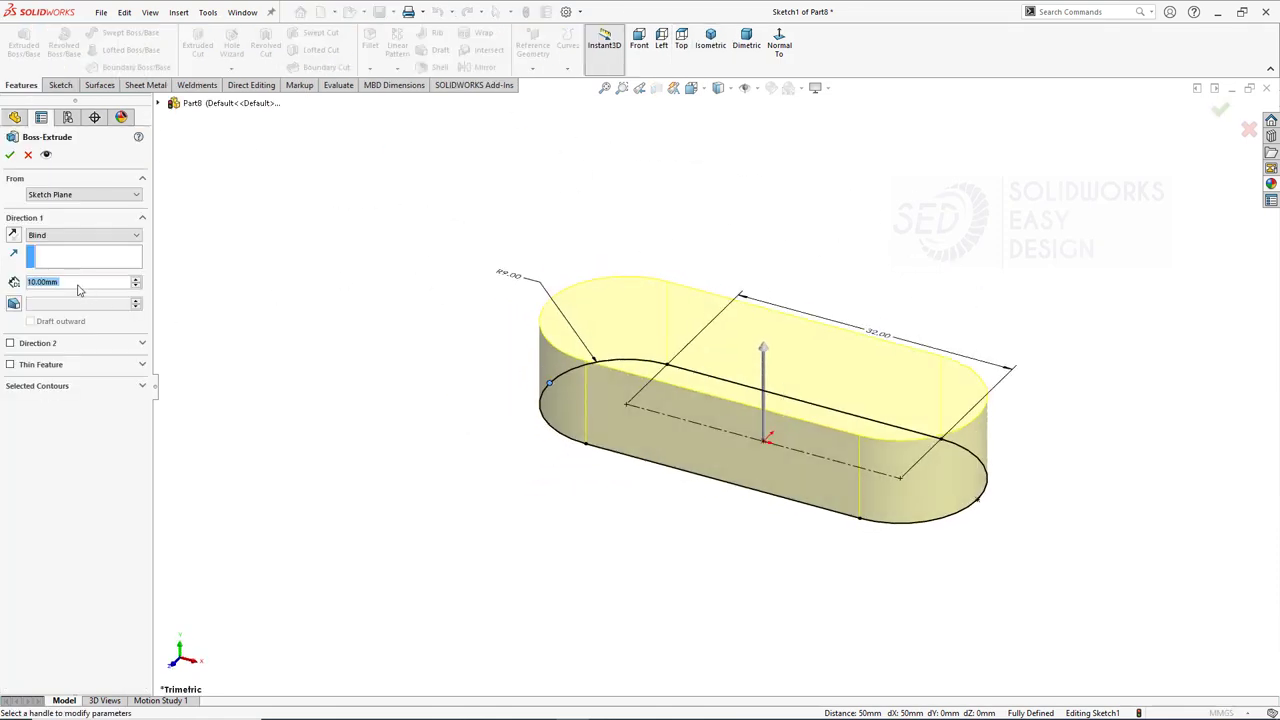
{"action": "type", "text": "7"}
{"action": "key", "text": "Return"}
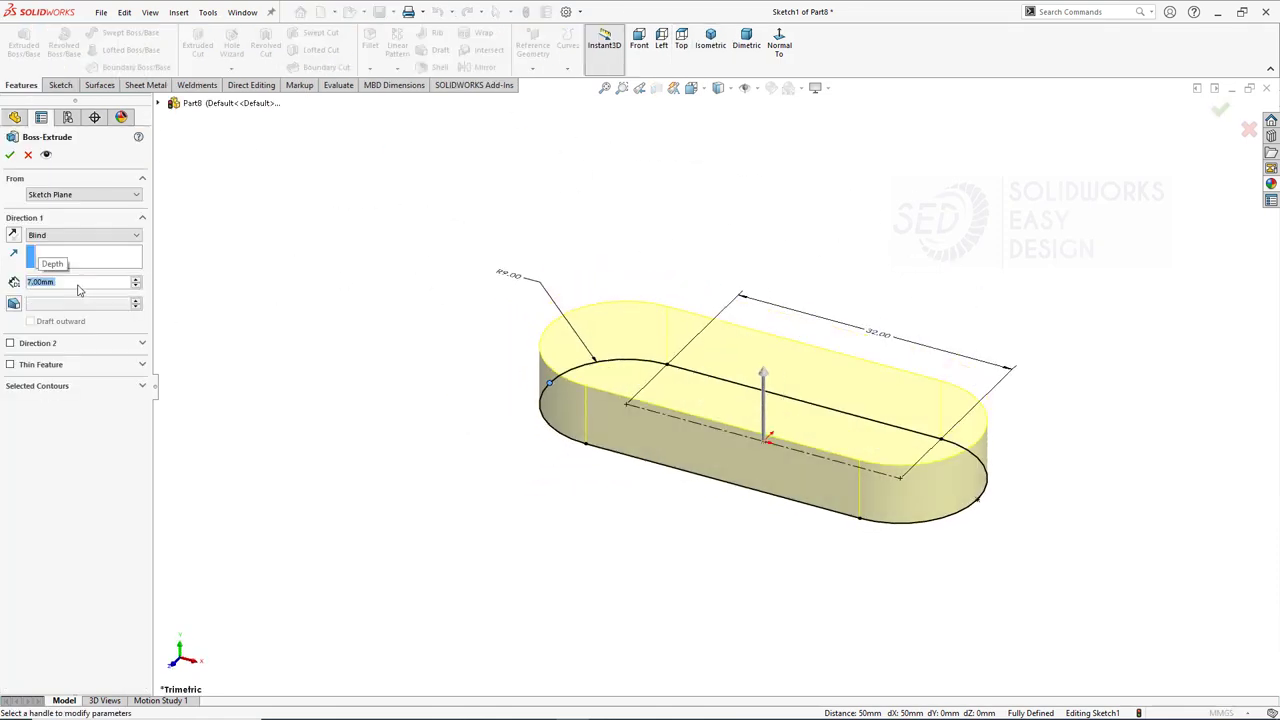
{"action": "left_click", "coordinate": [9, 156]}
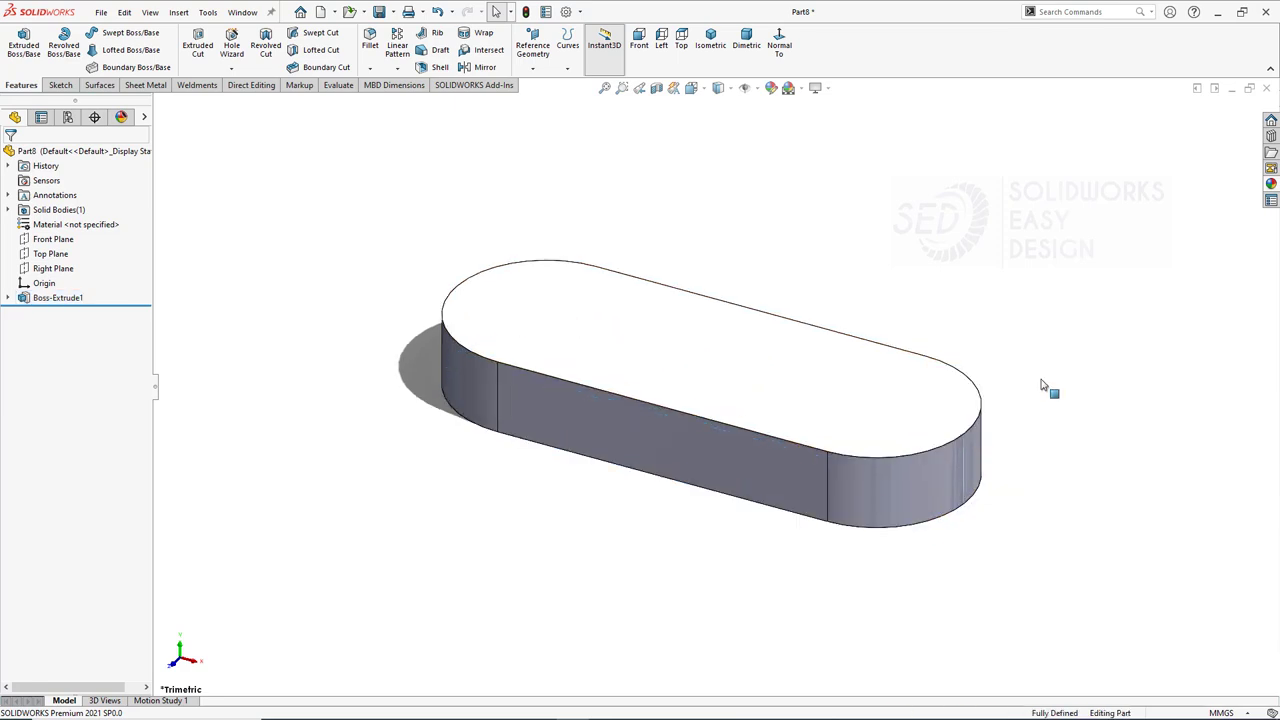
{"action": "key", "text": "ctrl+s"}
{"action": "key", "text": "Return"}
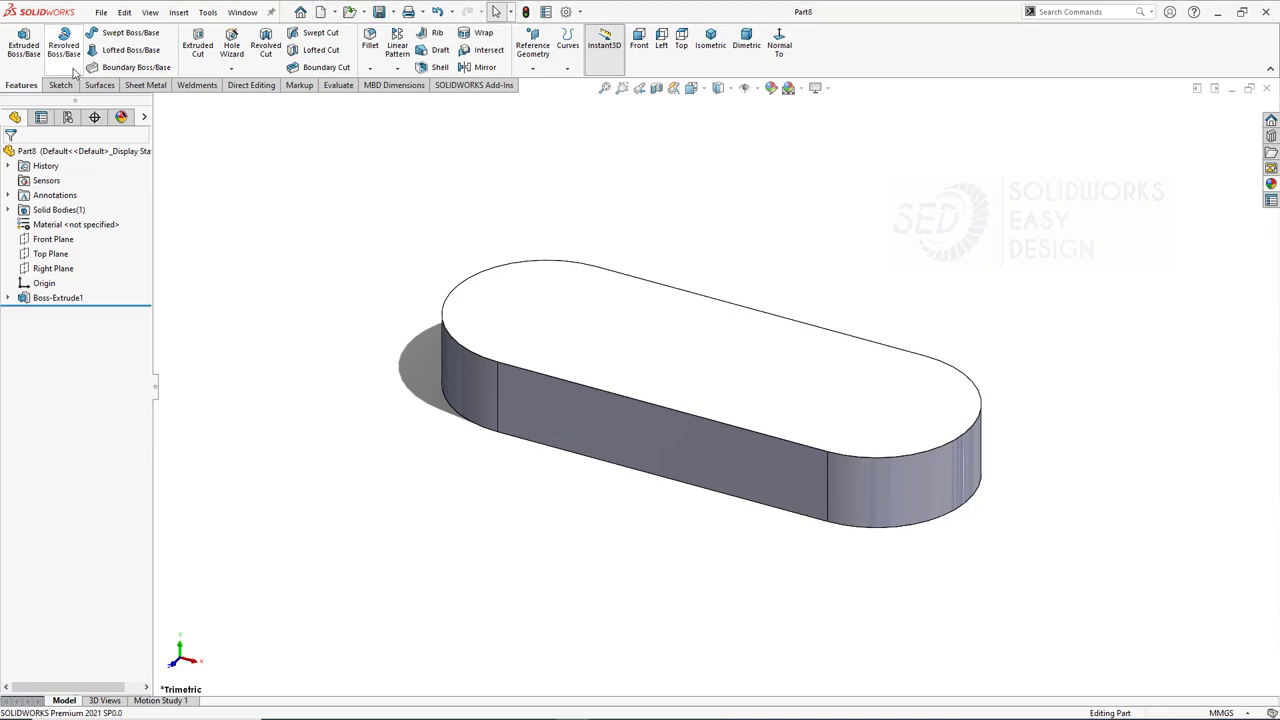
Close Part8 and start a new part on a Plain White scene.
{"action": "left_click", "coordinate": [1266, 88]}
{"action": "left_click", "coordinate": [101, 12]}
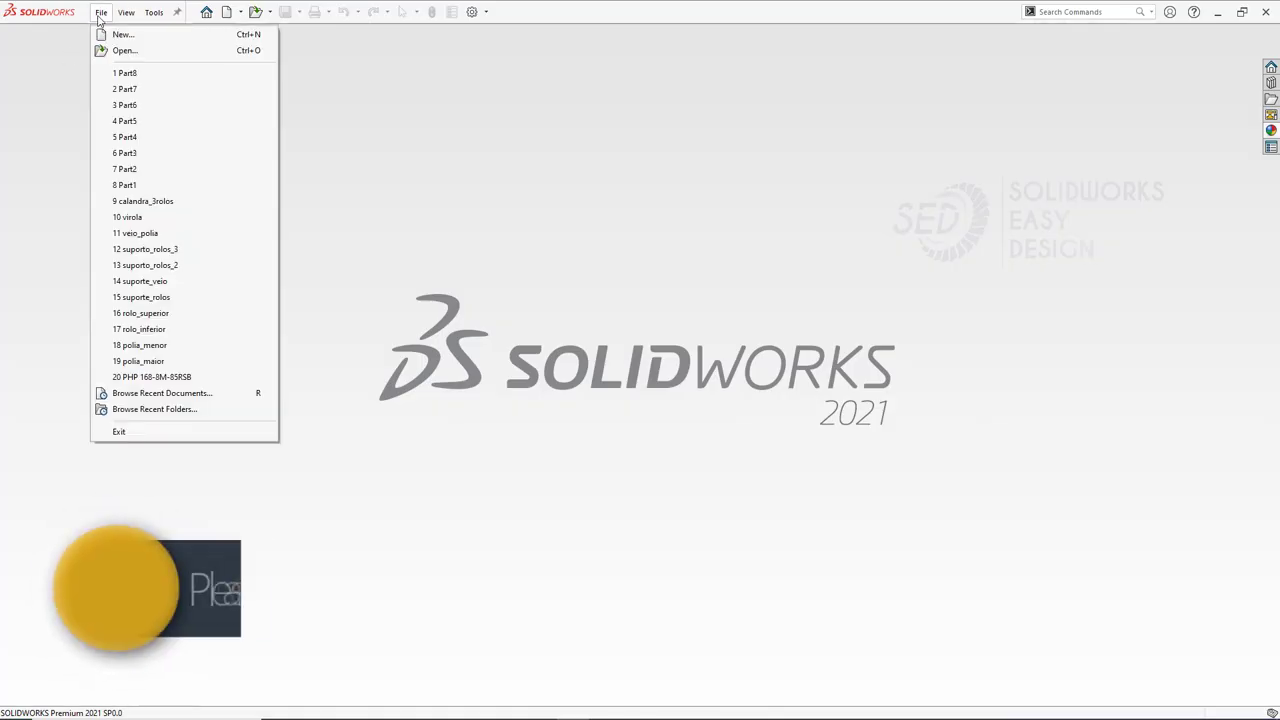
{"action": "left_click", "coordinate": [118, 34]}
{"action": "left_click", "coordinate": [521, 519]}
{"action": "left_click", "coordinate": [788, 88]}
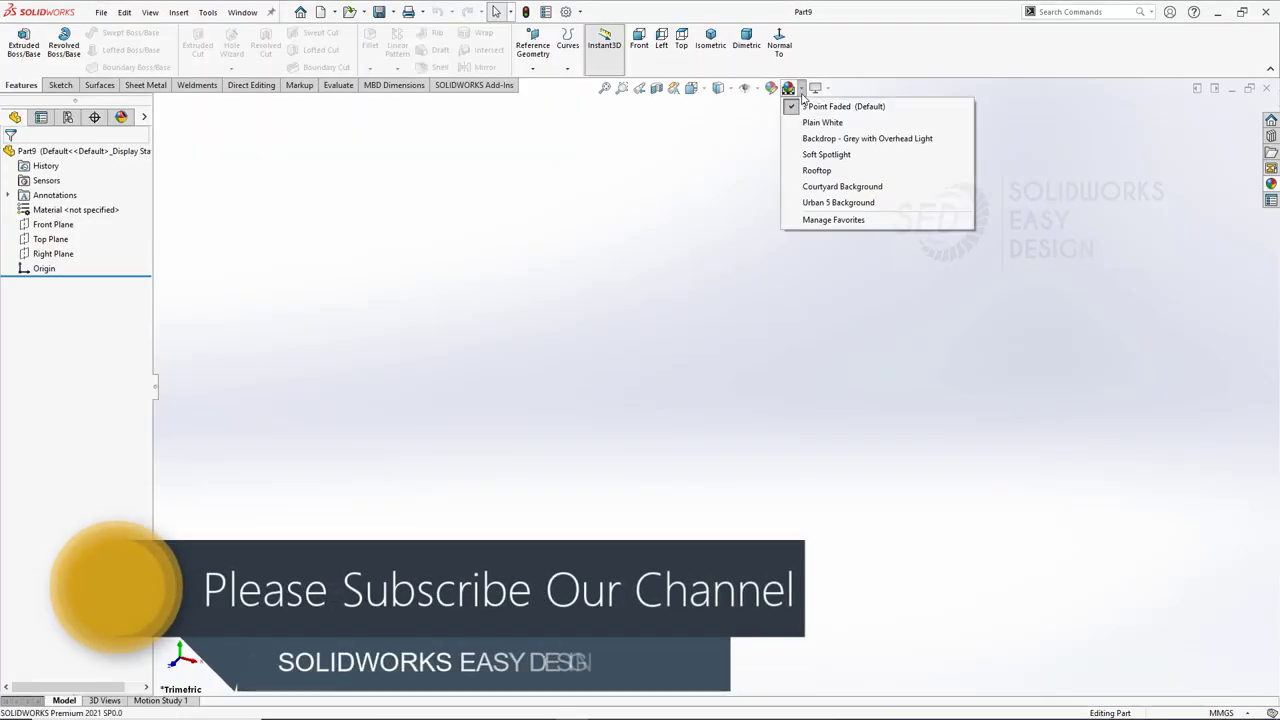
{"action": "left_click", "coordinate": [810, 110]}
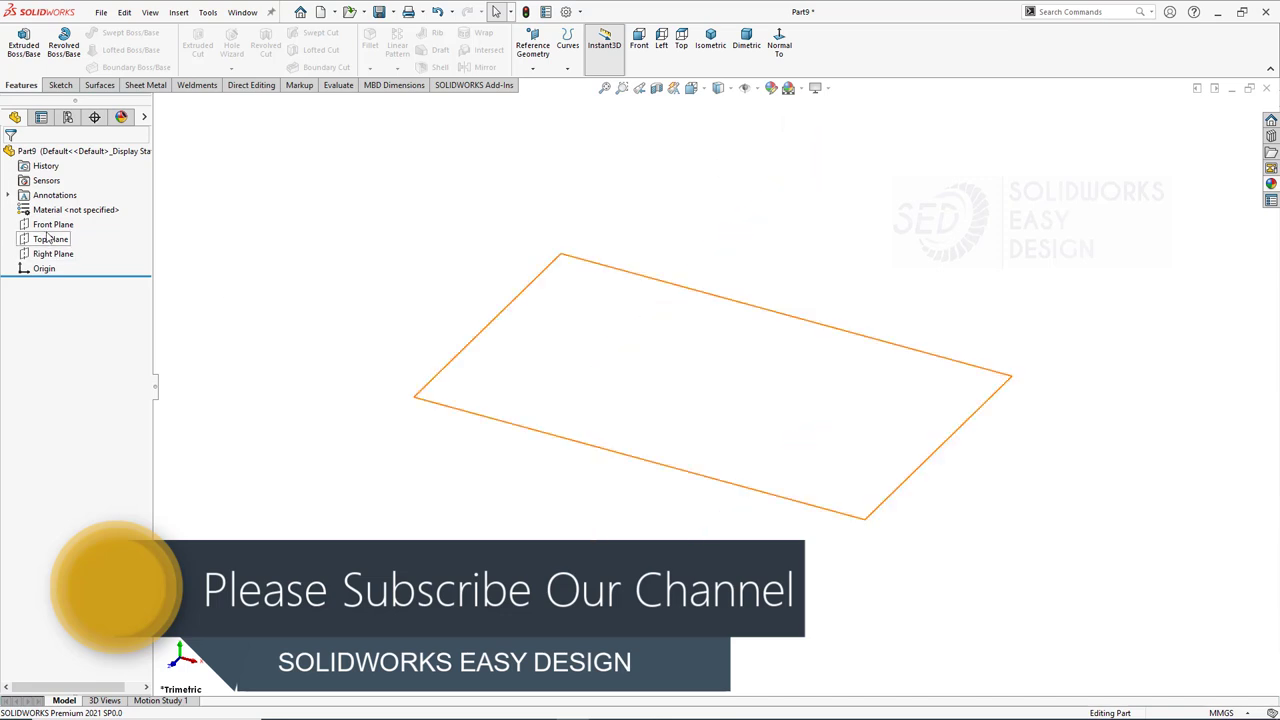
On the Front Plane, line-sketch the left edge, left rim and short step from the origin.
{"action": "left_click", "coordinate": [53, 224]}
{"action": "key", "text": "l"}
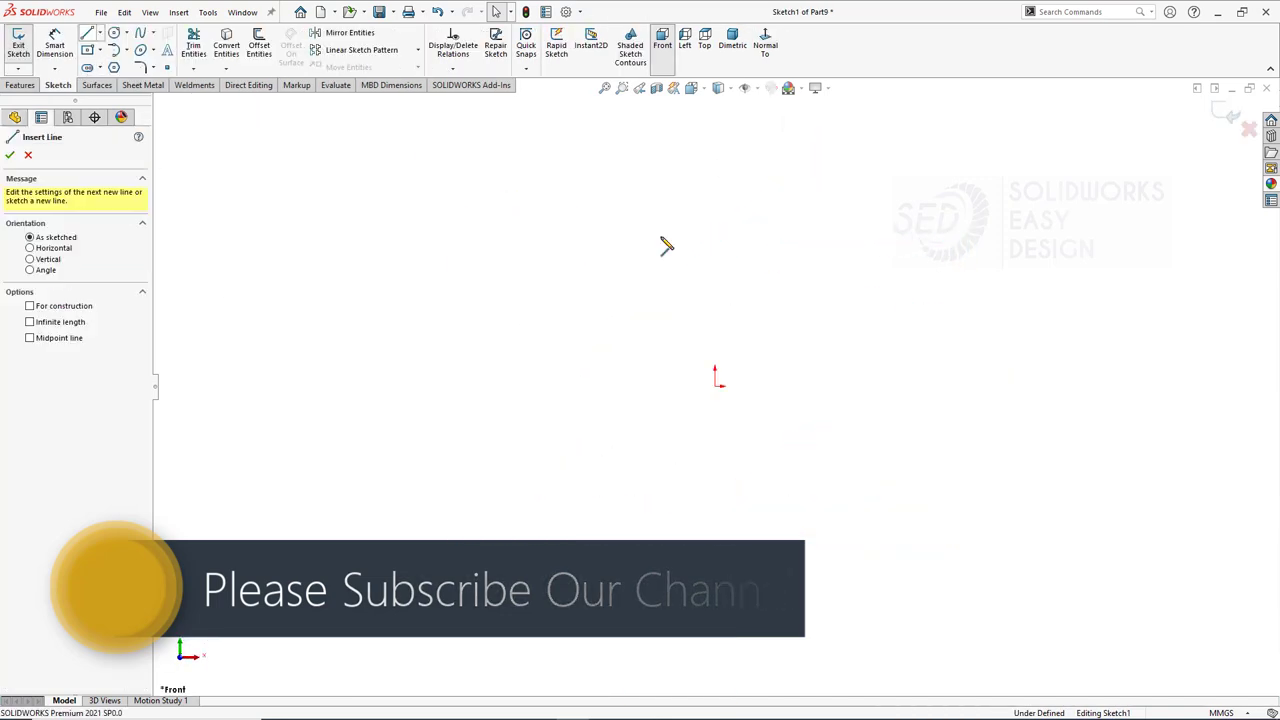
{"action": "scroll", "coordinate": [914, 377], "scroll_direction": "down", "scroll_amount": 3}
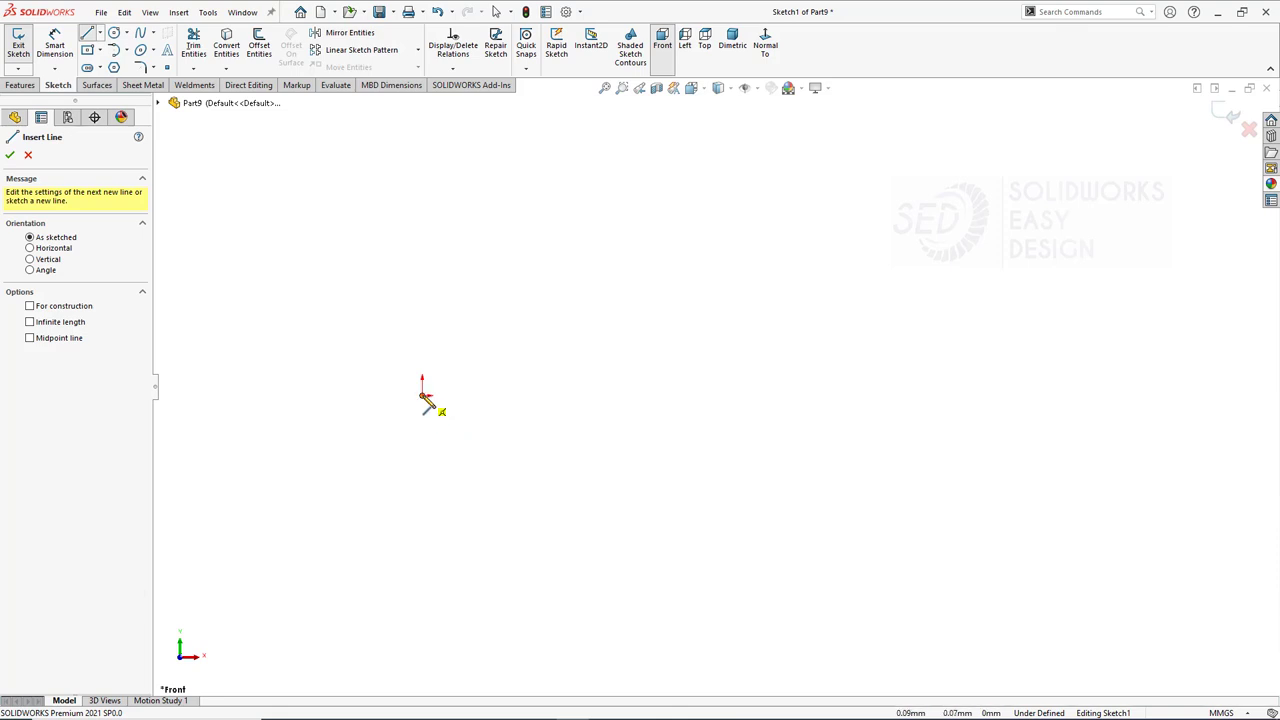
{"action": "left_click", "coordinate": [422, 395]}
{"action": "left_click", "coordinate": [422, 316]}
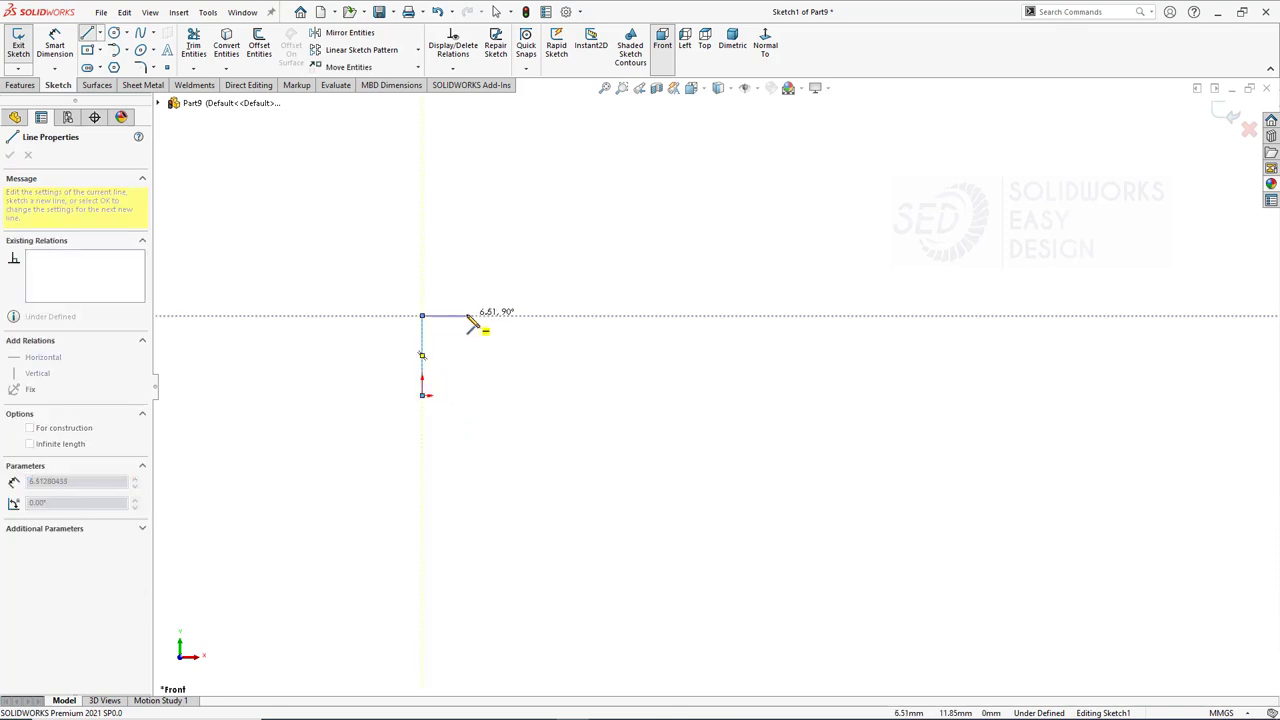
{"action": "left_click", "coordinate": [466, 316]}
{"action": "left_click", "coordinate": [466, 349]}
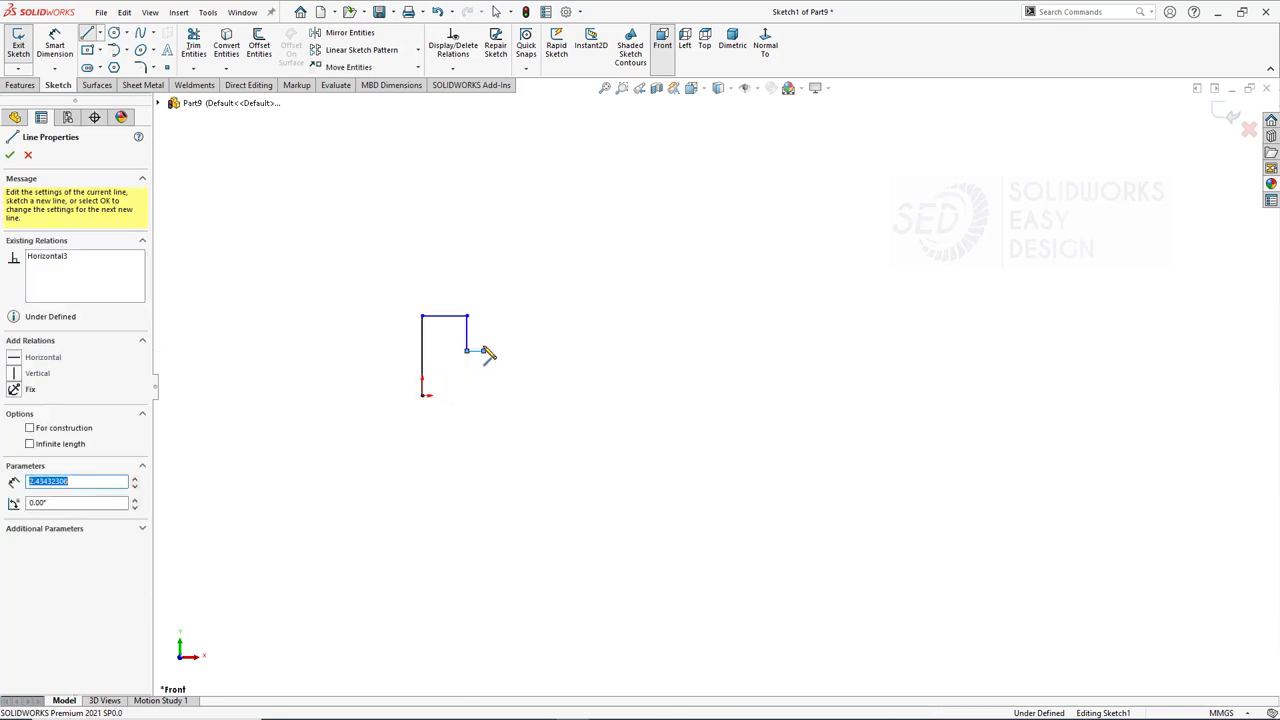
{"action": "left_click", "coordinate": [483, 349]}
{"action": "left_click", "coordinate": [483, 338]}
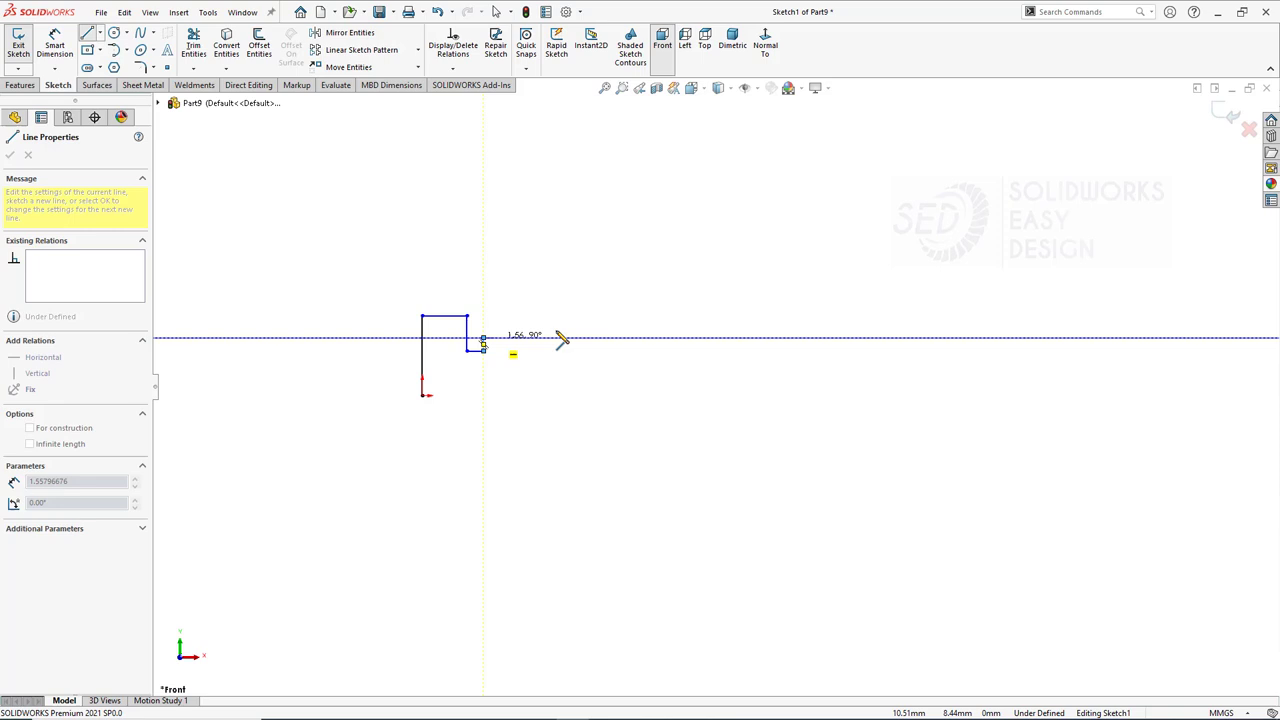
Complete the outline with the body's top edge, right groove jog, right rim and bottom axis line.
{"action": "left_click", "coordinate": [866, 338]}
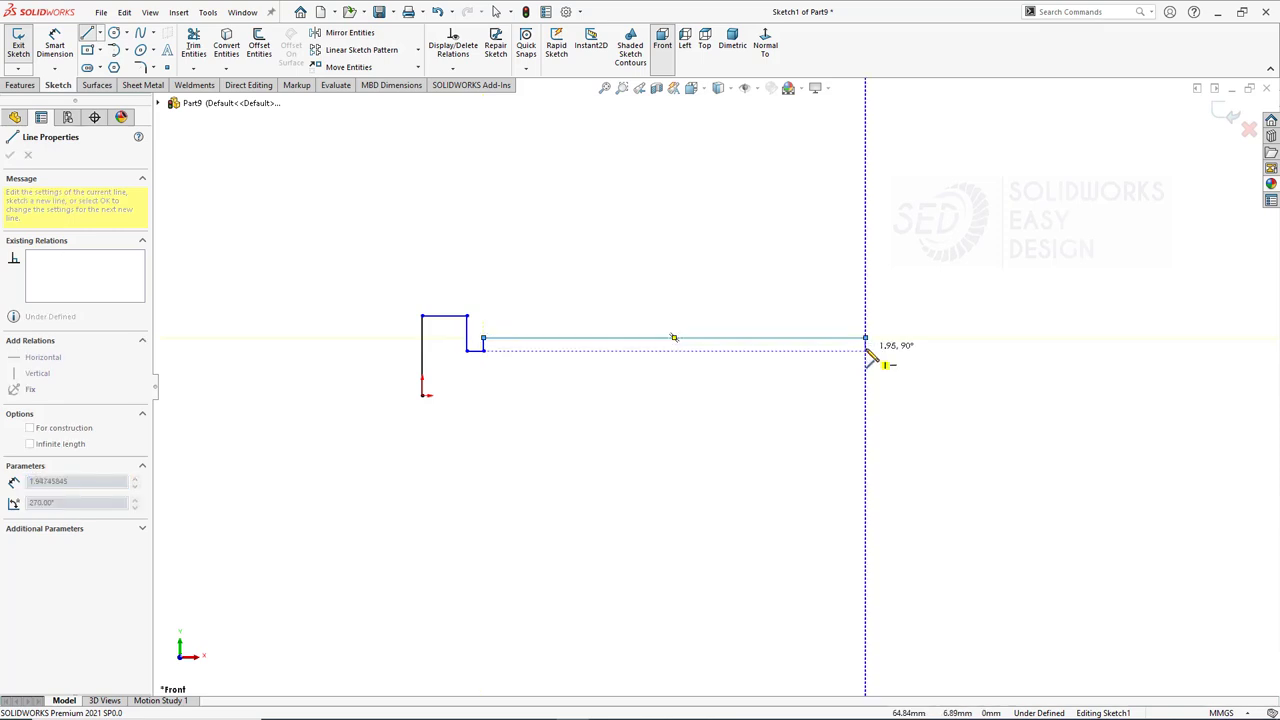
{"action": "left_click", "coordinate": [866, 358]}
{"action": "scroll", "coordinate": [878, 365], "scroll_direction": "down", "scroll_amount": 1}
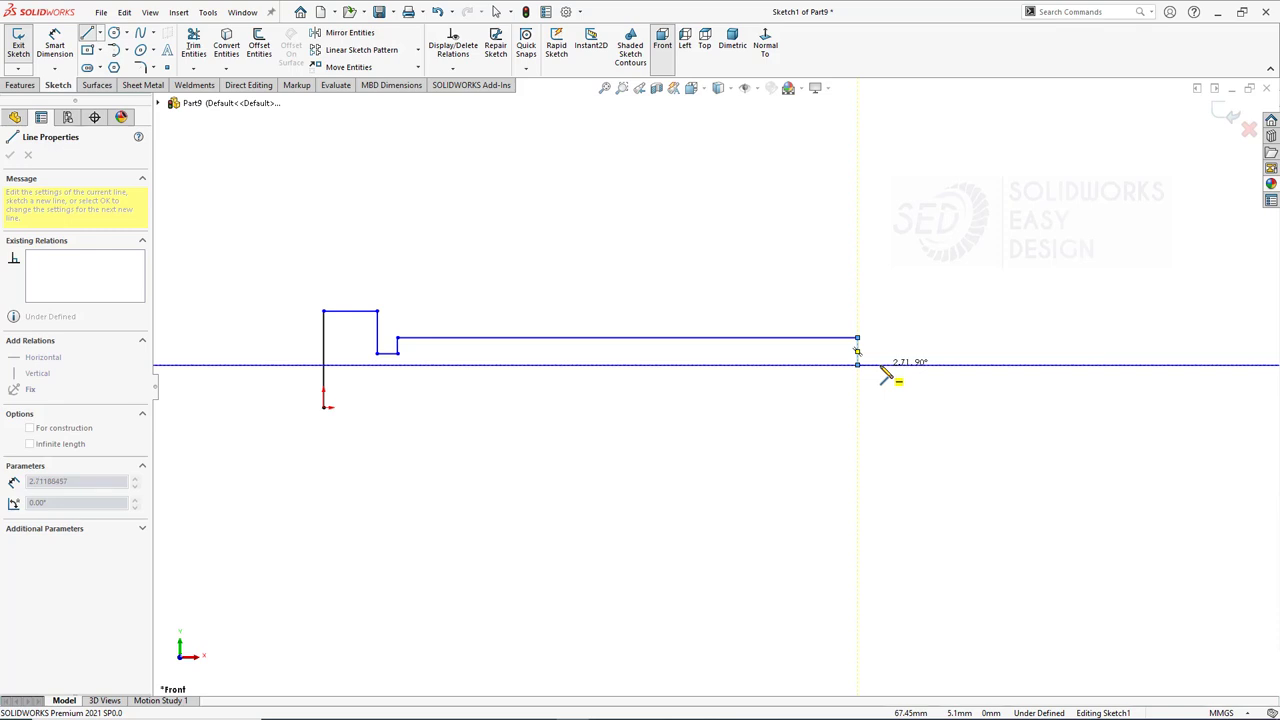
{"action": "left_click", "coordinate": [882, 366]}
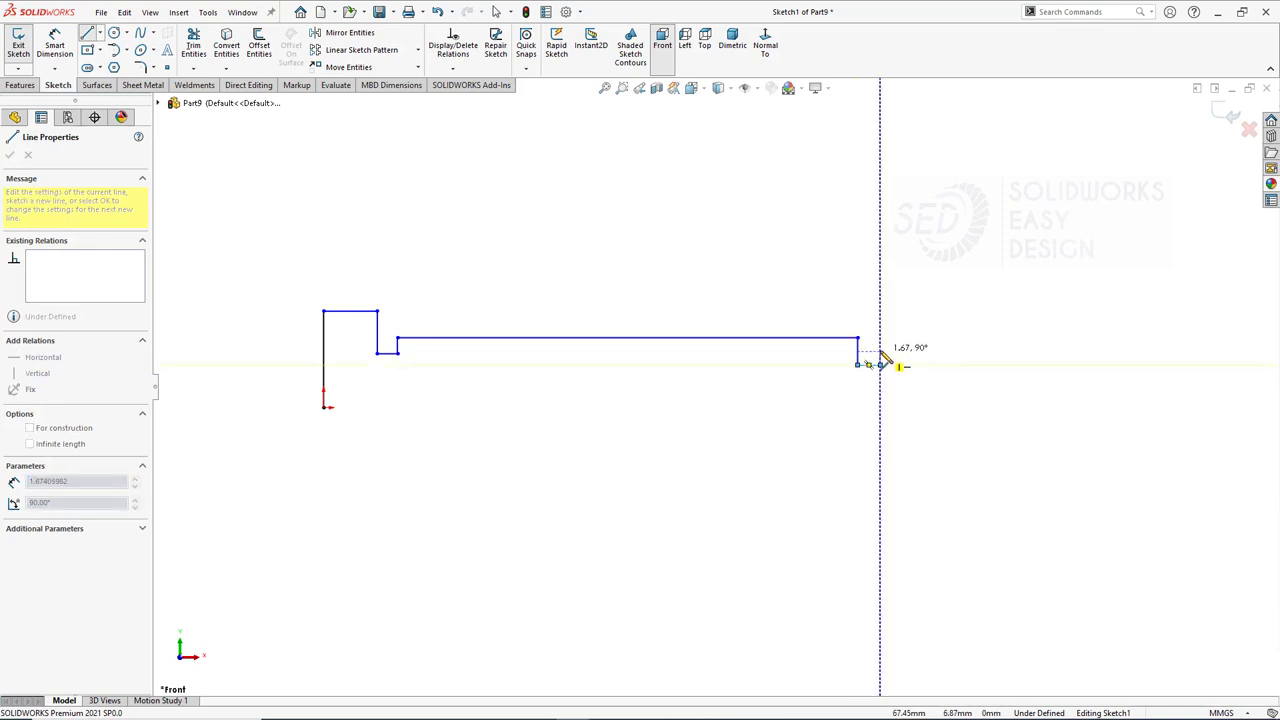
{"action": "scroll", "coordinate": [880, 350], "scroll_direction": "down", "scroll_amount": 2}
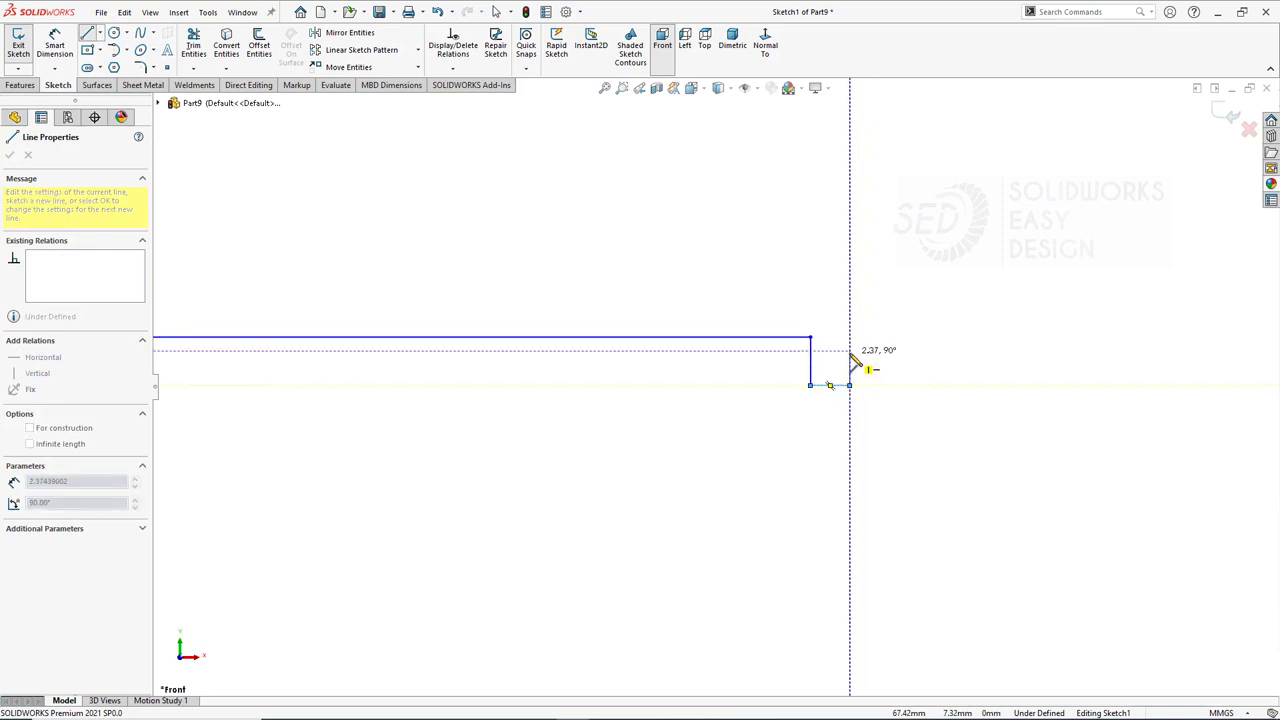
{"action": "scroll", "coordinate": [851, 357], "scroll_direction": "down", "scroll_amount": 2}
{"action": "left_click", "coordinate": [814, 328]}
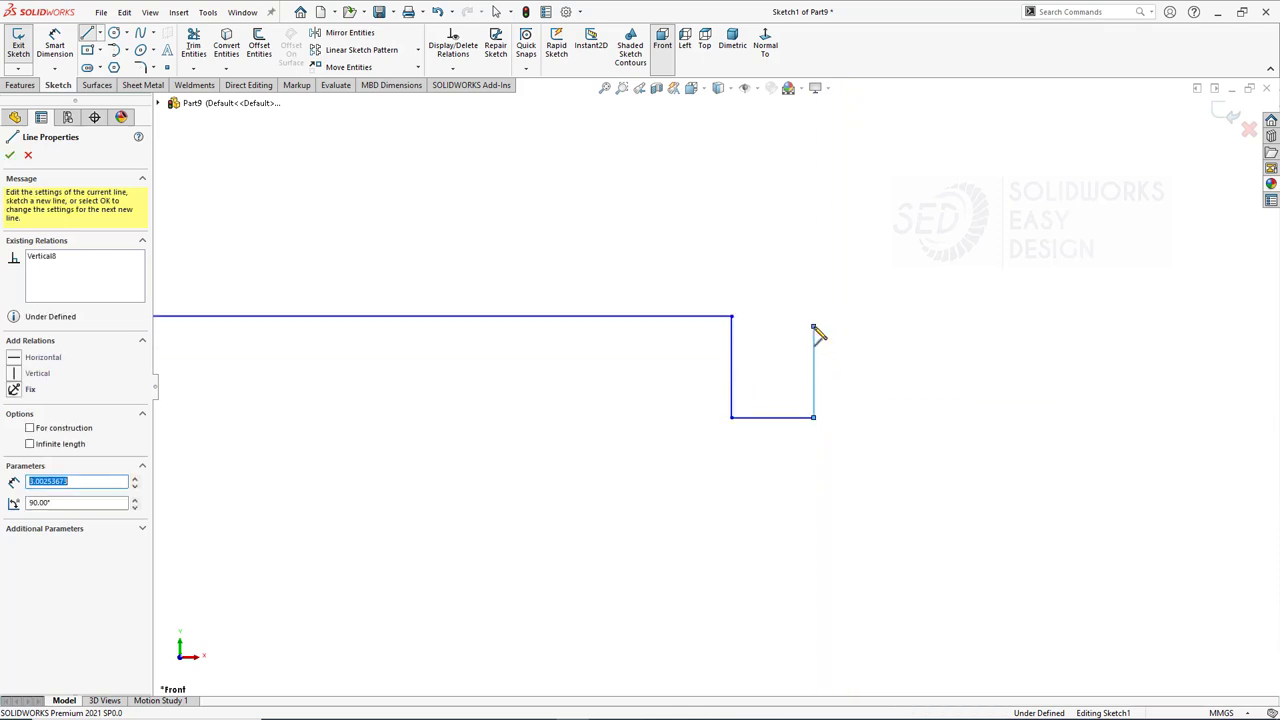
{"action": "scroll", "coordinate": [1092, 340], "scroll_direction": "down", "scroll_amount": 2}
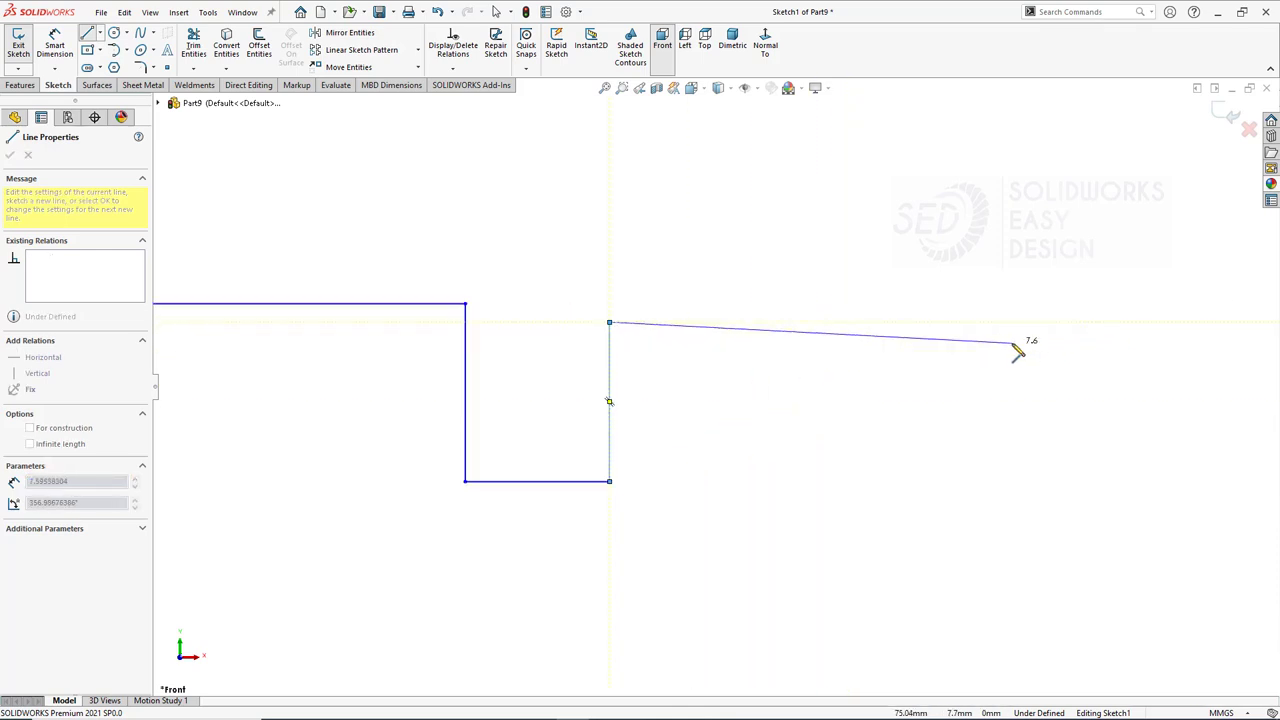
{"action": "scroll", "coordinate": [1005, 352], "scroll_direction": "up", "scroll_amount": 5}
{"action": "scroll", "coordinate": [800, 385], "scroll_direction": "up", "scroll_amount": 3}
{"action": "left_click", "coordinate": [737, 390]}
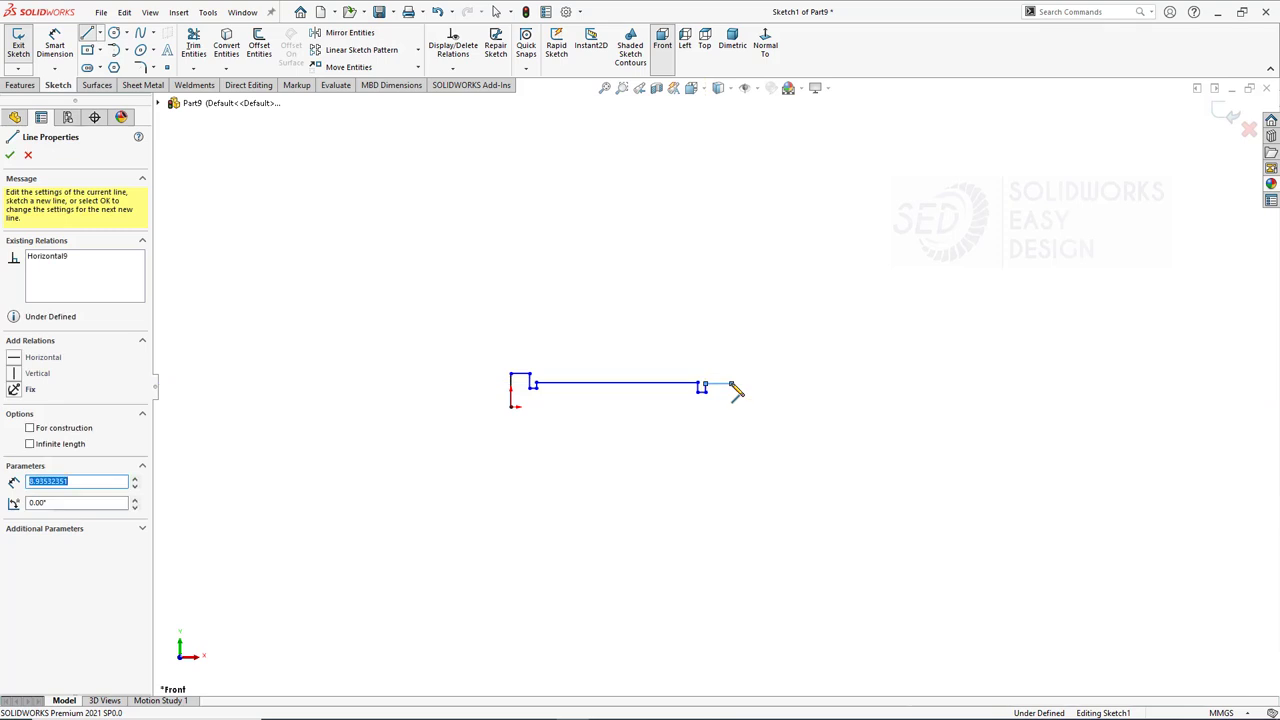
{"action": "left_click", "coordinate": [731, 406]}
{"action": "left_click", "coordinate": [514, 406]}
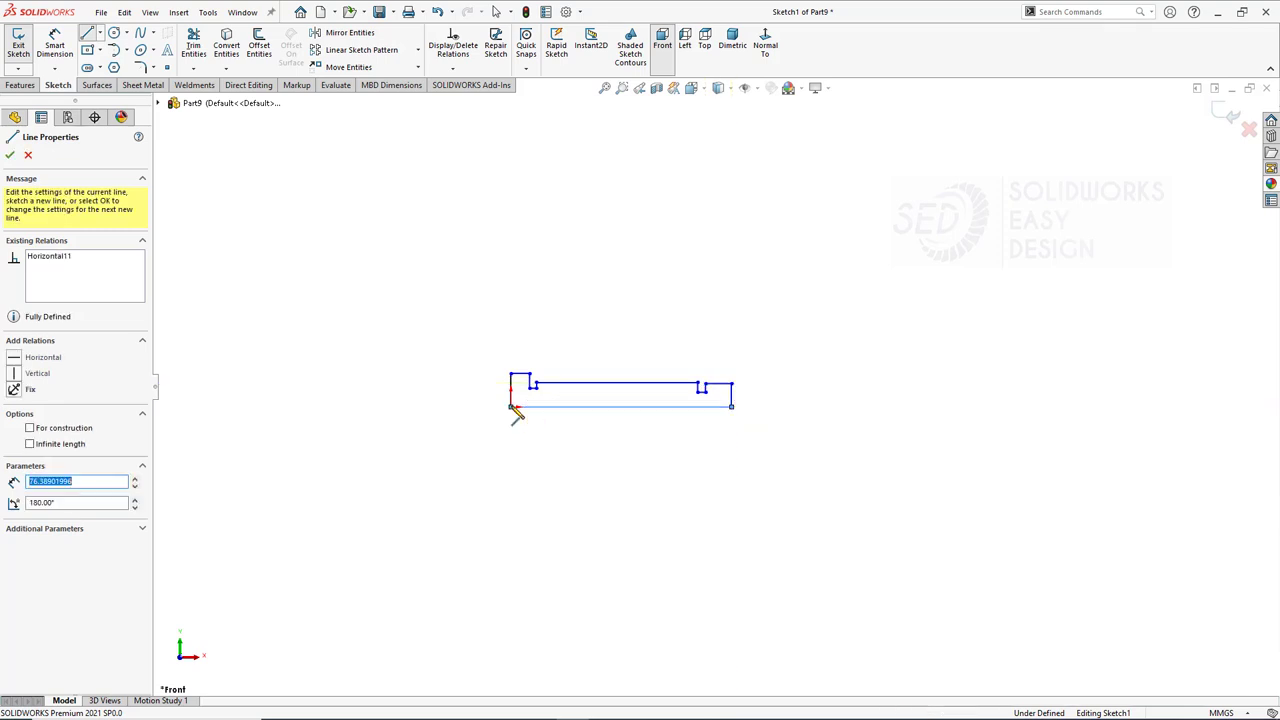
{"action": "scroll", "coordinate": [515, 414], "scroll_direction": "down", "scroll_amount": 2}
{"action": "scroll", "coordinate": [703, 392], "scroll_direction": "down", "scroll_amount": 2}
{"action": "key", "text": "Escape"}
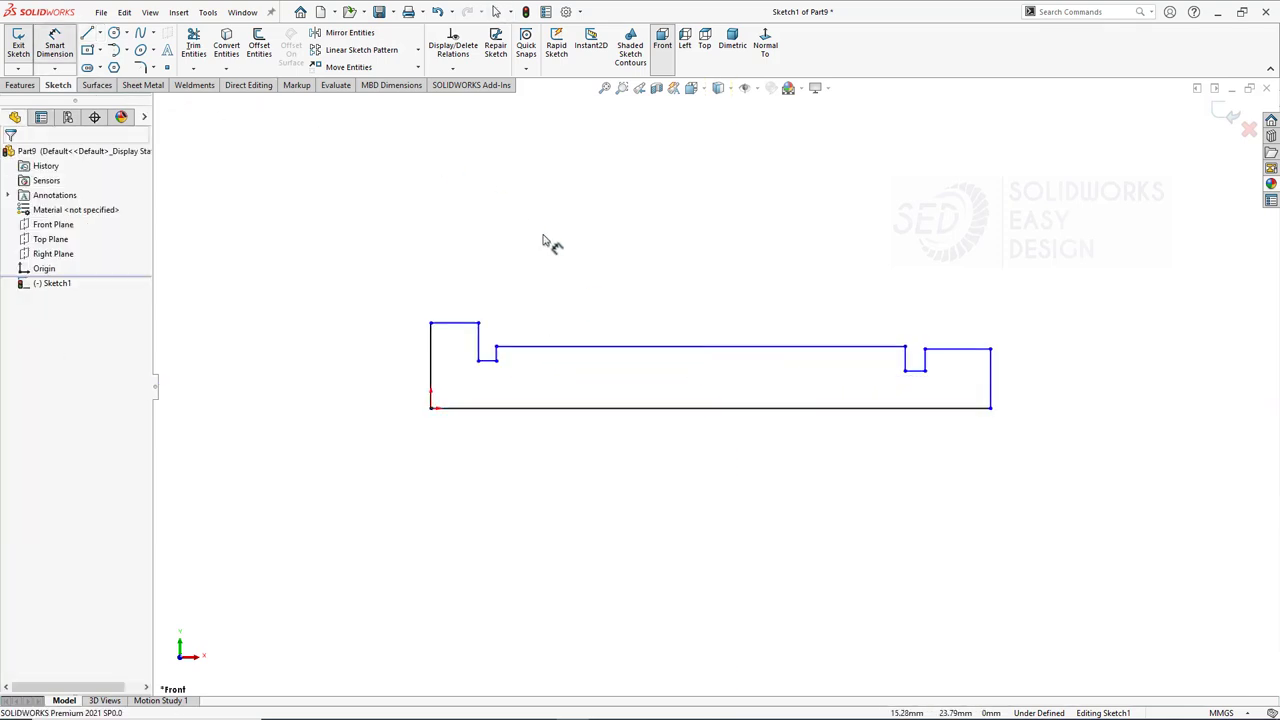
Dimension the overall bottom length to 300 and the left edge height to 30.
{"action": "left_click", "coordinate": [712, 408]}
{"action": "left_click", "coordinate": [700, 451]}
{"action": "type", "text": "300"}
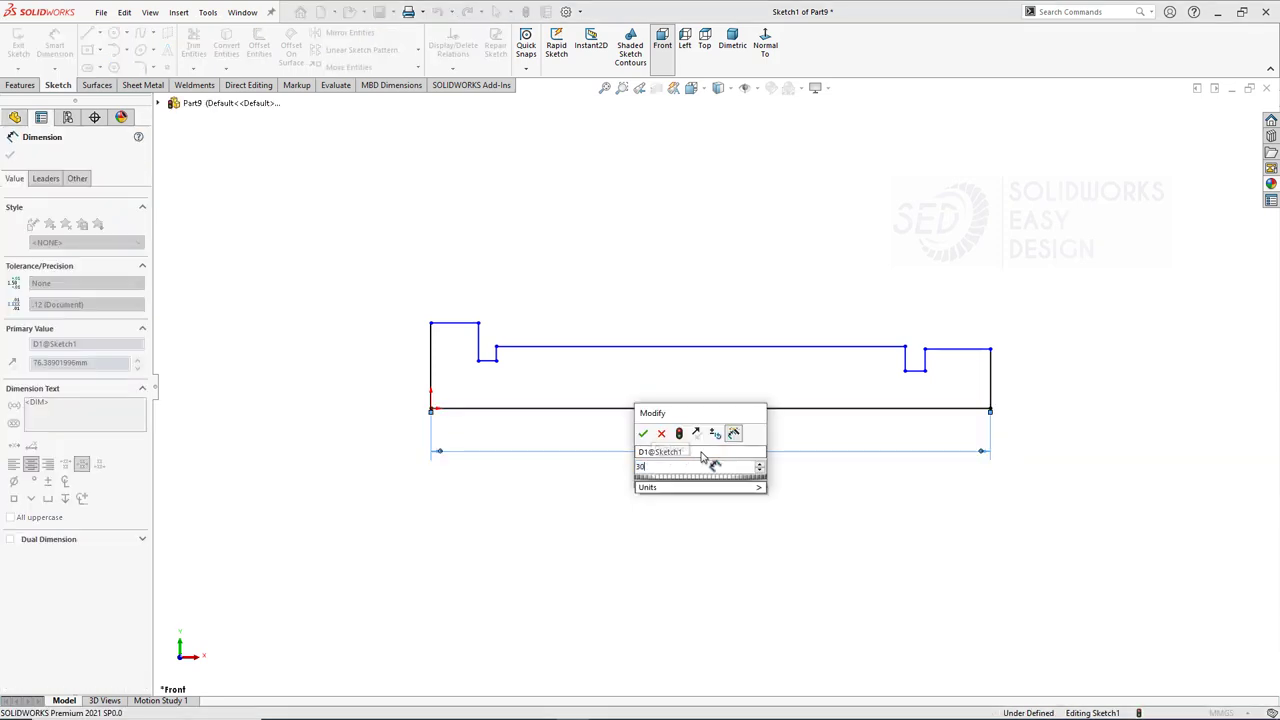
{"action": "key", "text": "Return"}
{"action": "left_click", "coordinate": [431, 371]}
{"action": "left_click", "coordinate": [385, 380]}
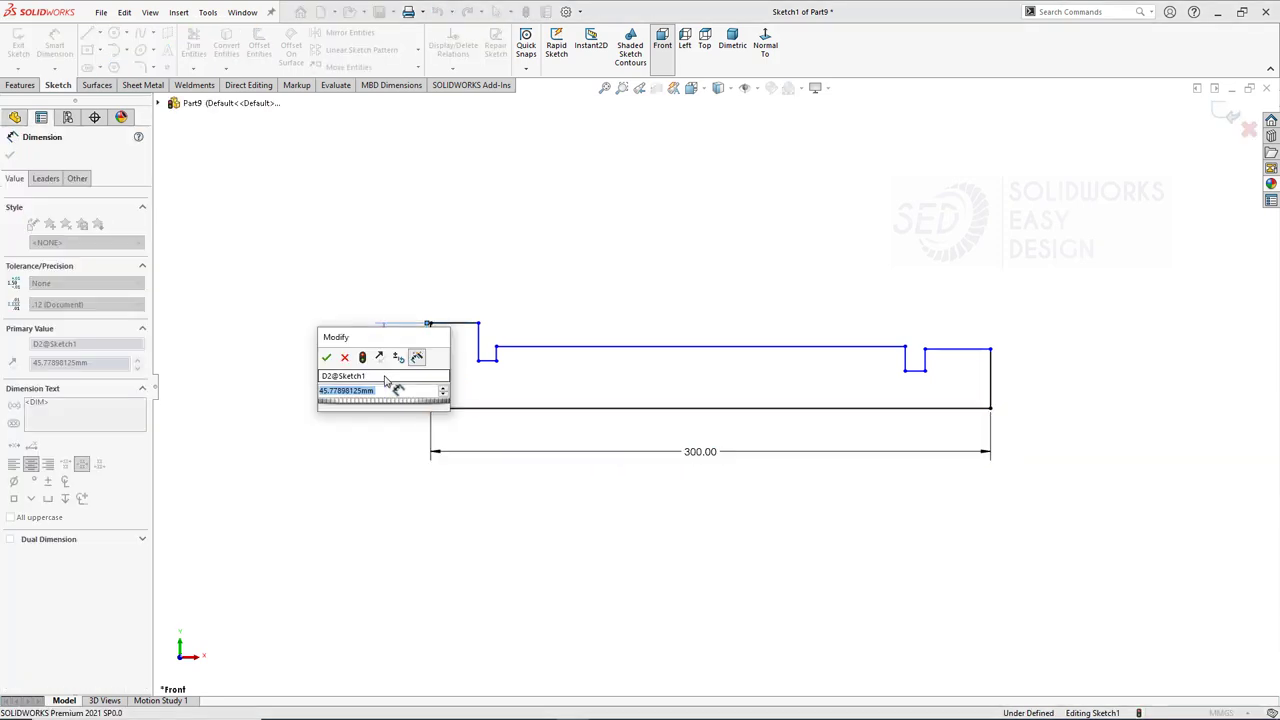
{"action": "type", "text": "30"}
{"action": "key", "text": "Return"}
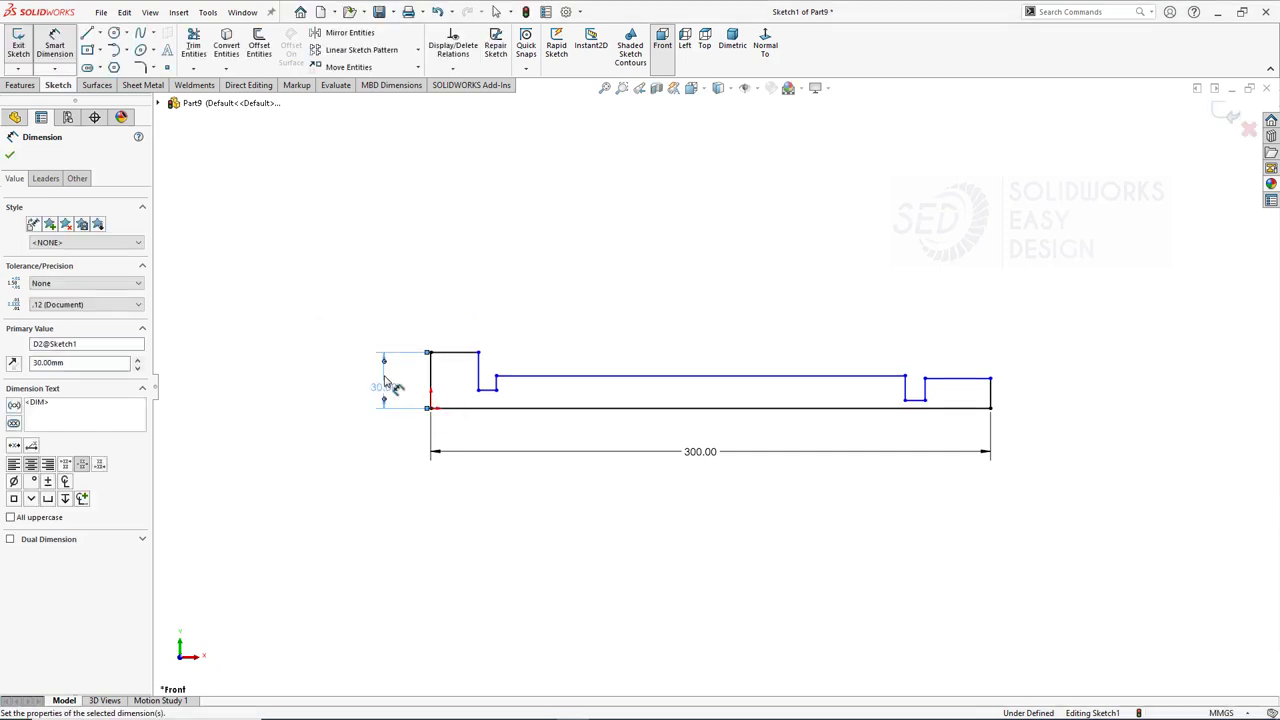
Dimension the left rim width to 40, the step height to 3 and the step width to 6.35.
{"action": "scroll", "coordinate": [478, 428], "scroll_direction": "up", "scroll_amount": 3}
{"action": "left_click", "coordinate": [455, 336]}
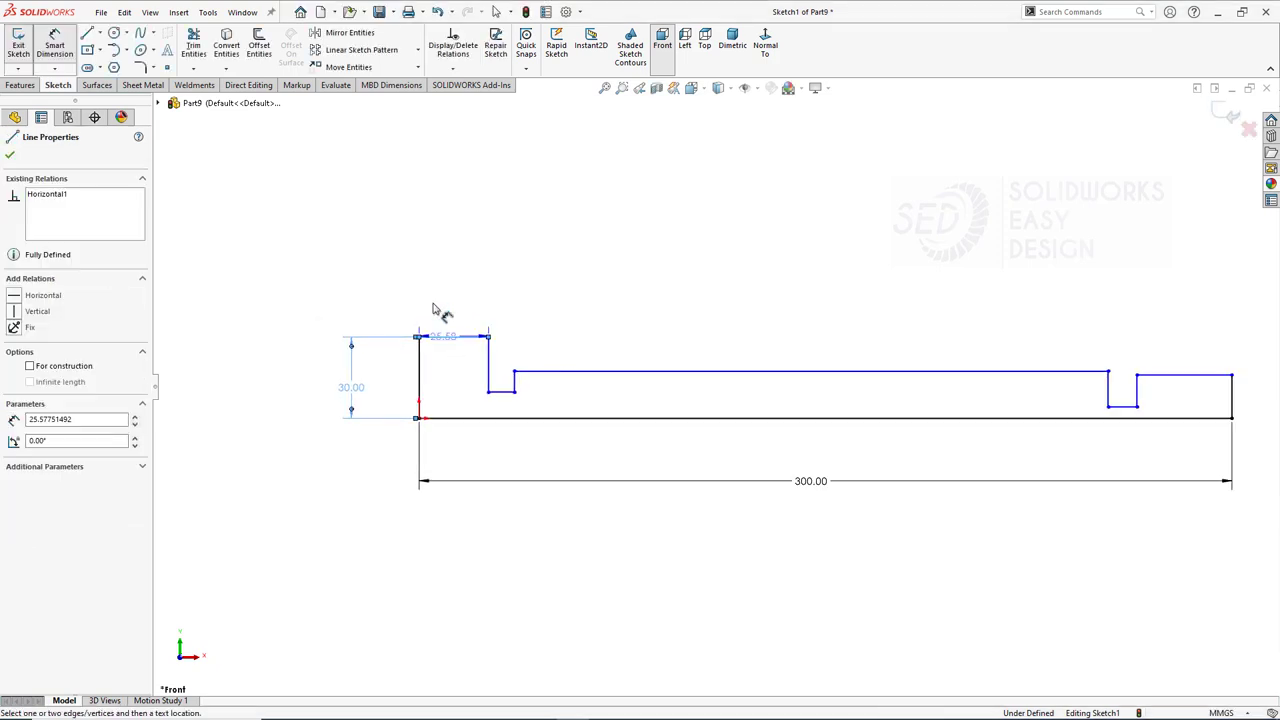
{"action": "left_click", "coordinate": [437, 309]}
{"action": "type", "text": "40"}
{"action": "key", "text": "Return"}
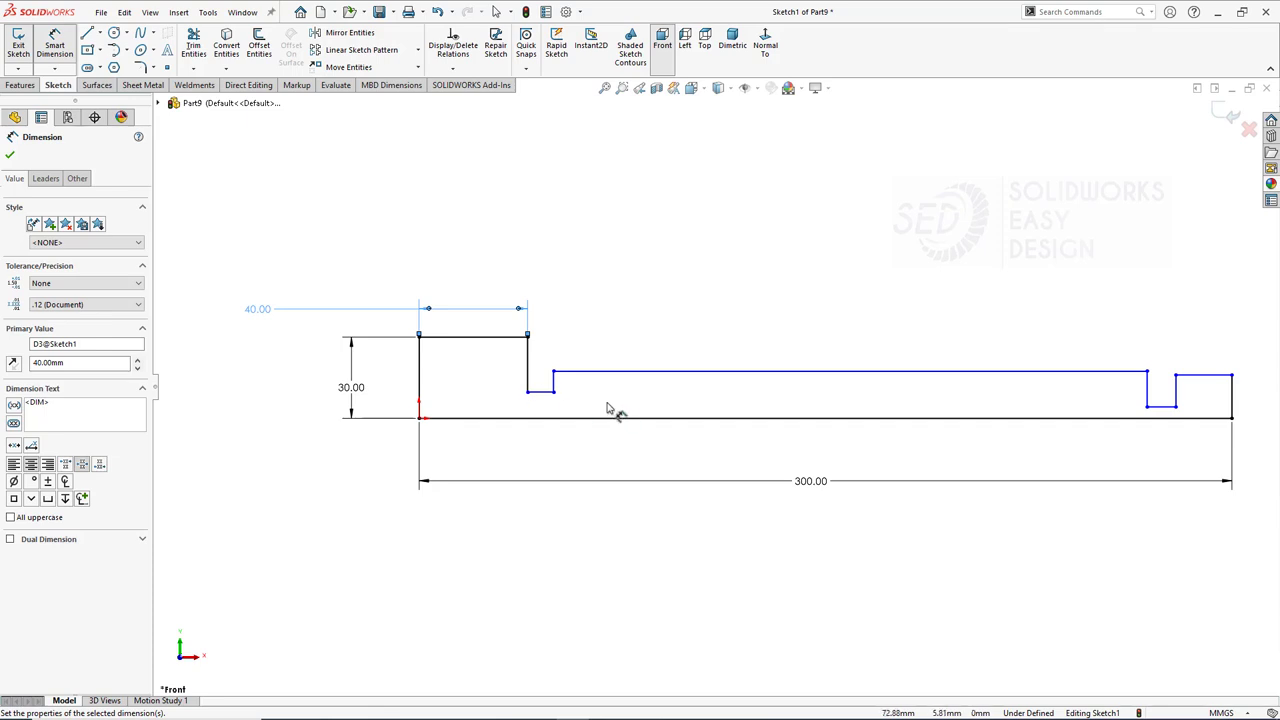
{"action": "left_click", "coordinate": [554, 383]}
{"action": "left_click", "coordinate": [590, 525]}
{"action": "type", "text": "3"}
{"action": "key", "text": "Return"}
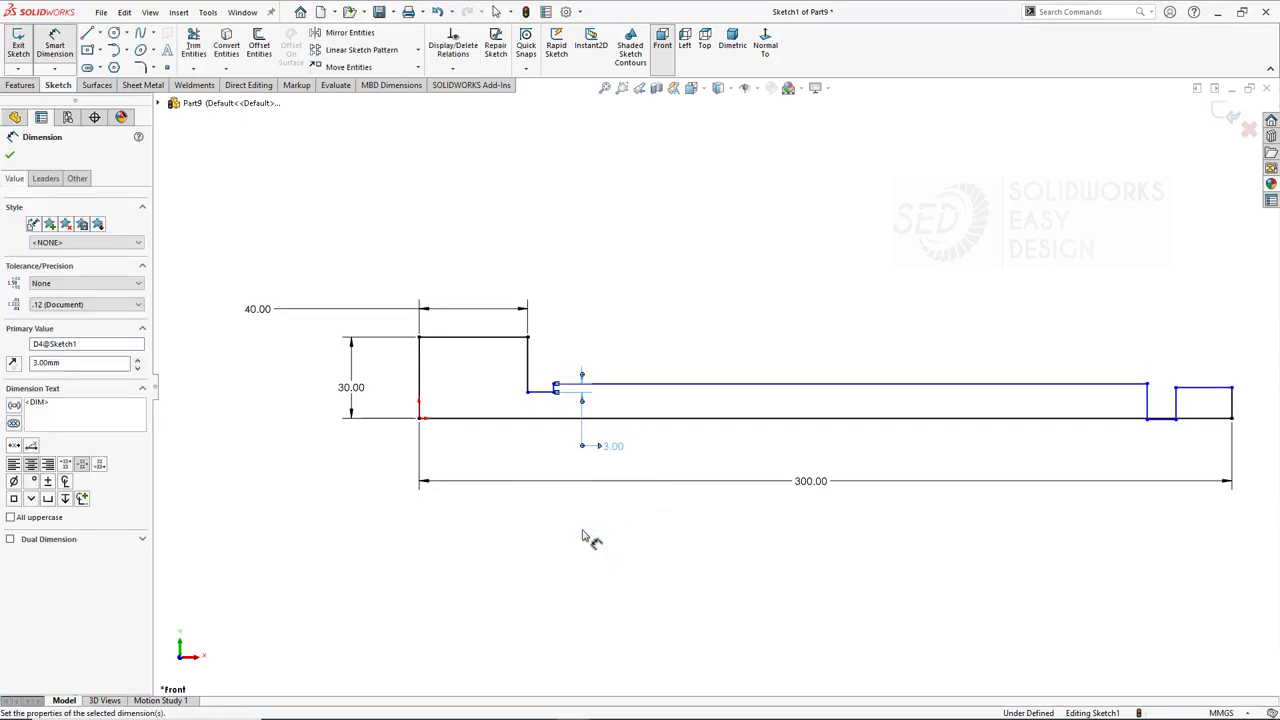
{"action": "left_click", "coordinate": [540, 391]}
{"action": "left_click", "coordinate": [470, 516]}
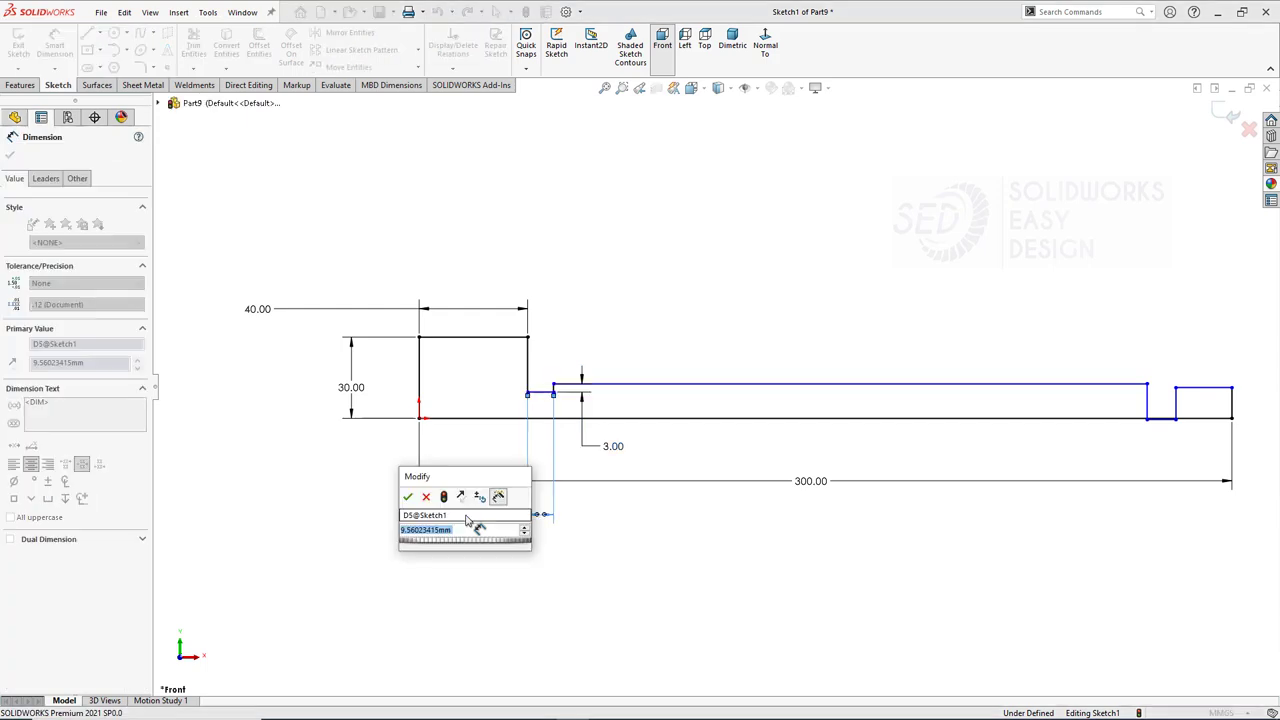
{"action": "type", "text": "6"}
{"action": "key", "text": "Return"}
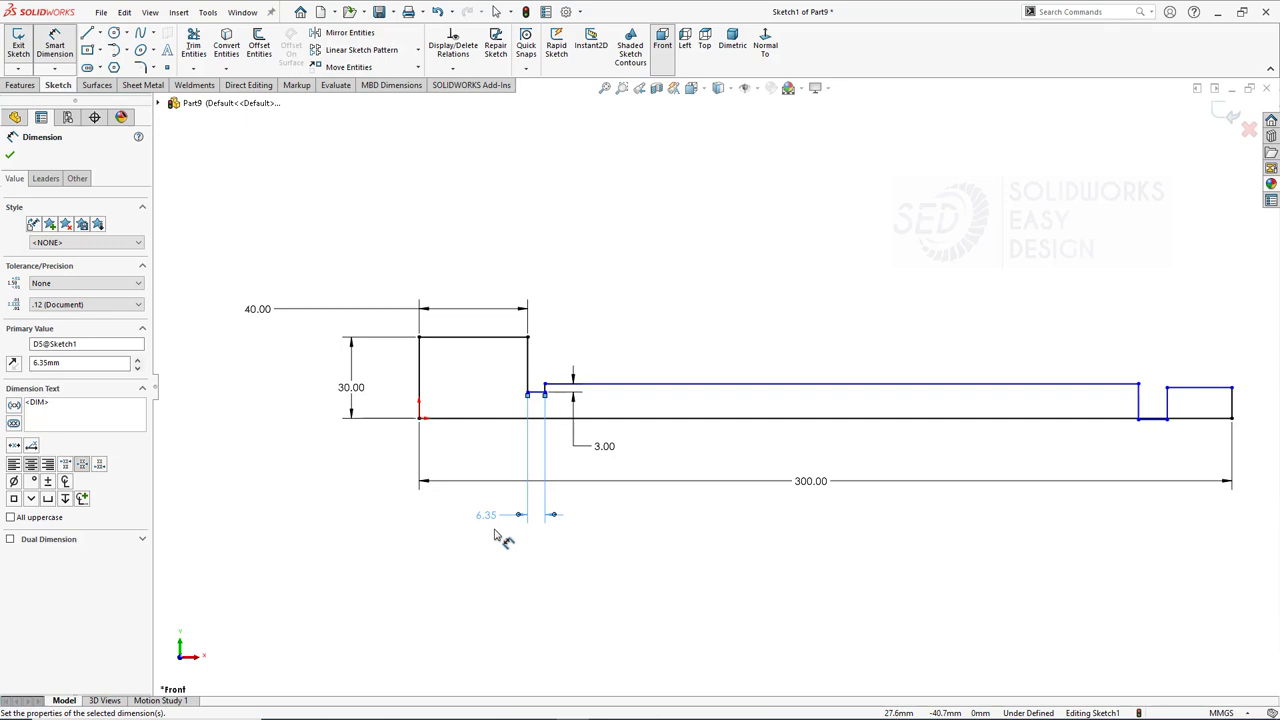
{"action": "key", "text": "Escape"}
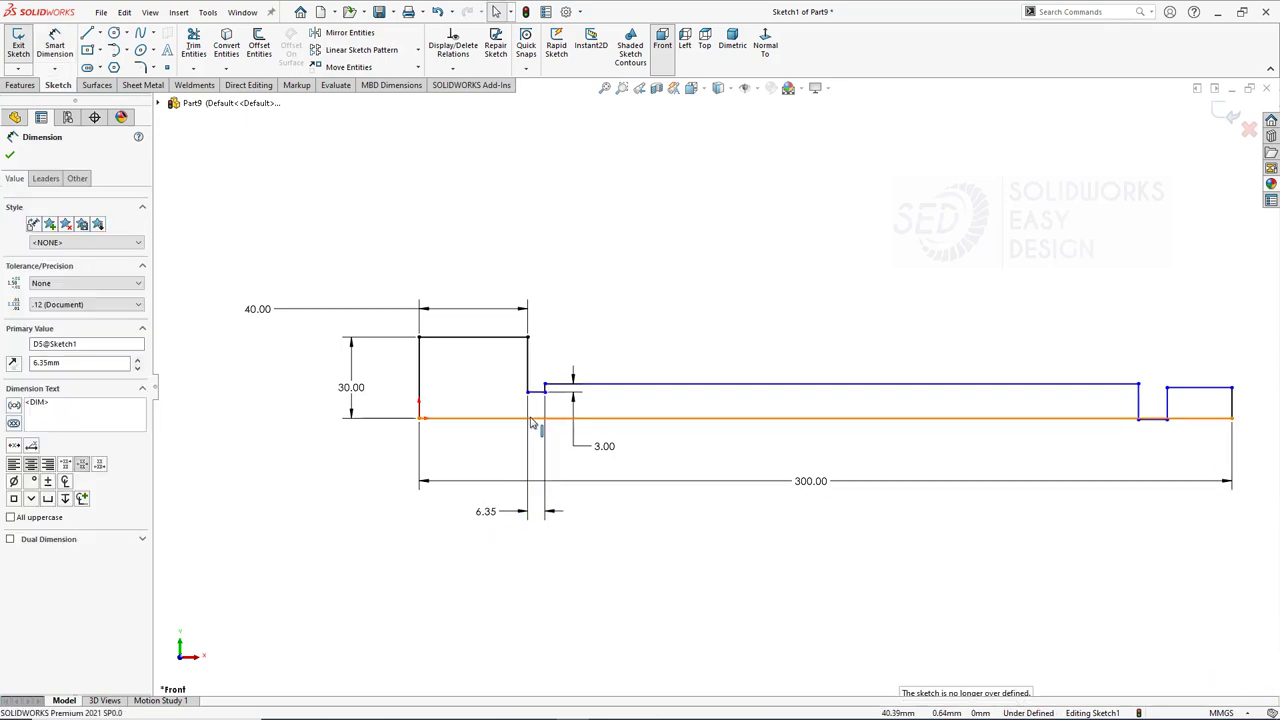
Set the step line 15 mm from the axis and the groove width to 3.35.
{"action": "key", "text": "d"}
{"action": "left_click", "coordinate": [537, 392]}
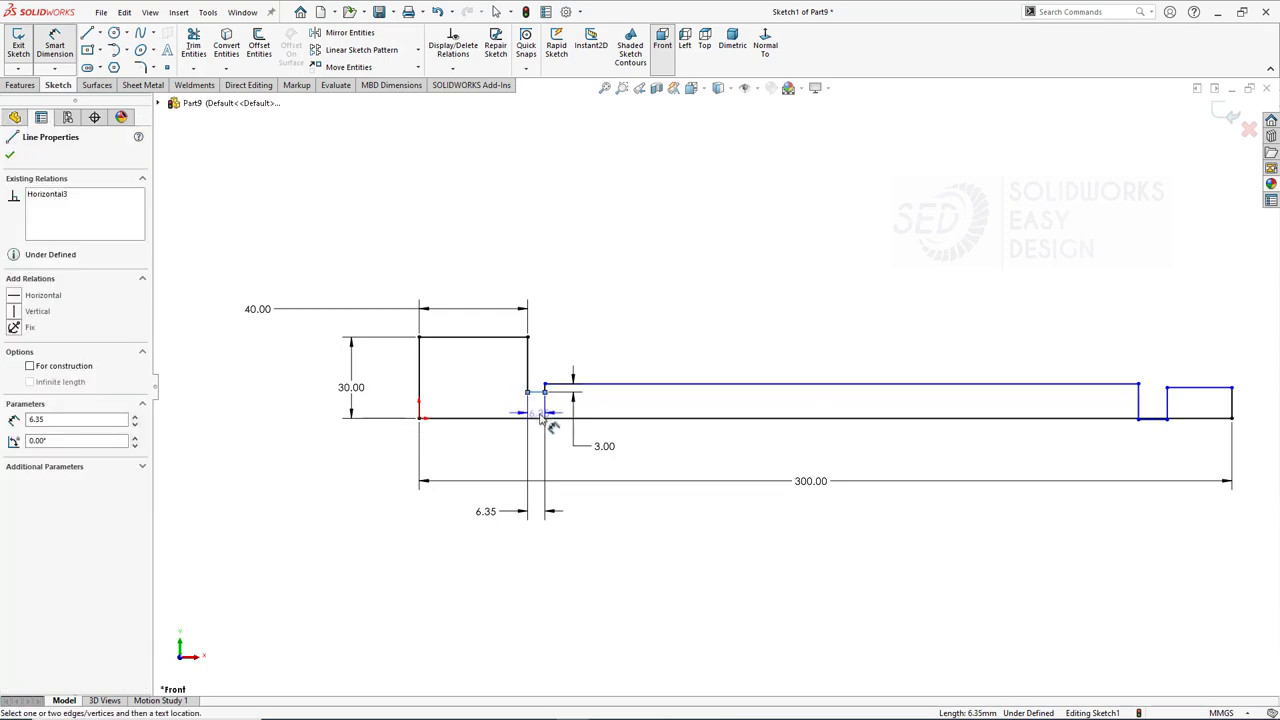
{"action": "left_click", "coordinate": [540, 418]}
{"action": "left_click", "coordinate": [330, 483]}
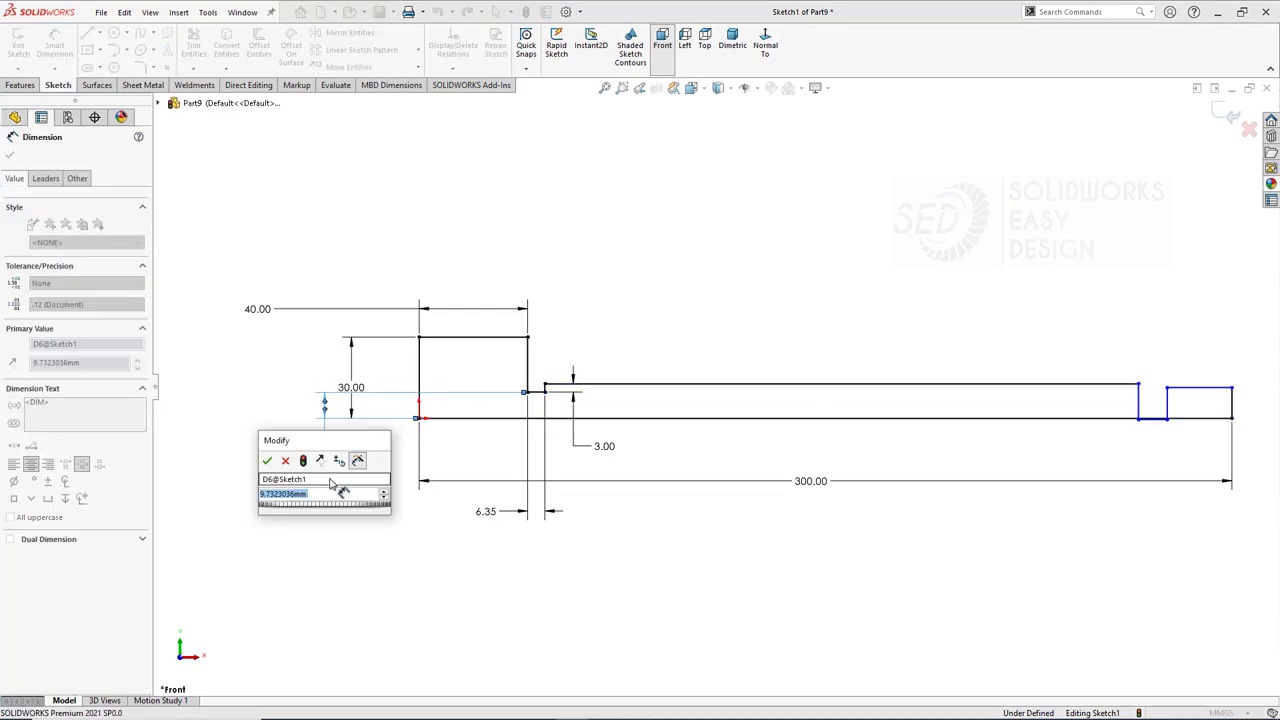
{"action": "type", "text": "15"}
{"action": "key", "text": "Return"}
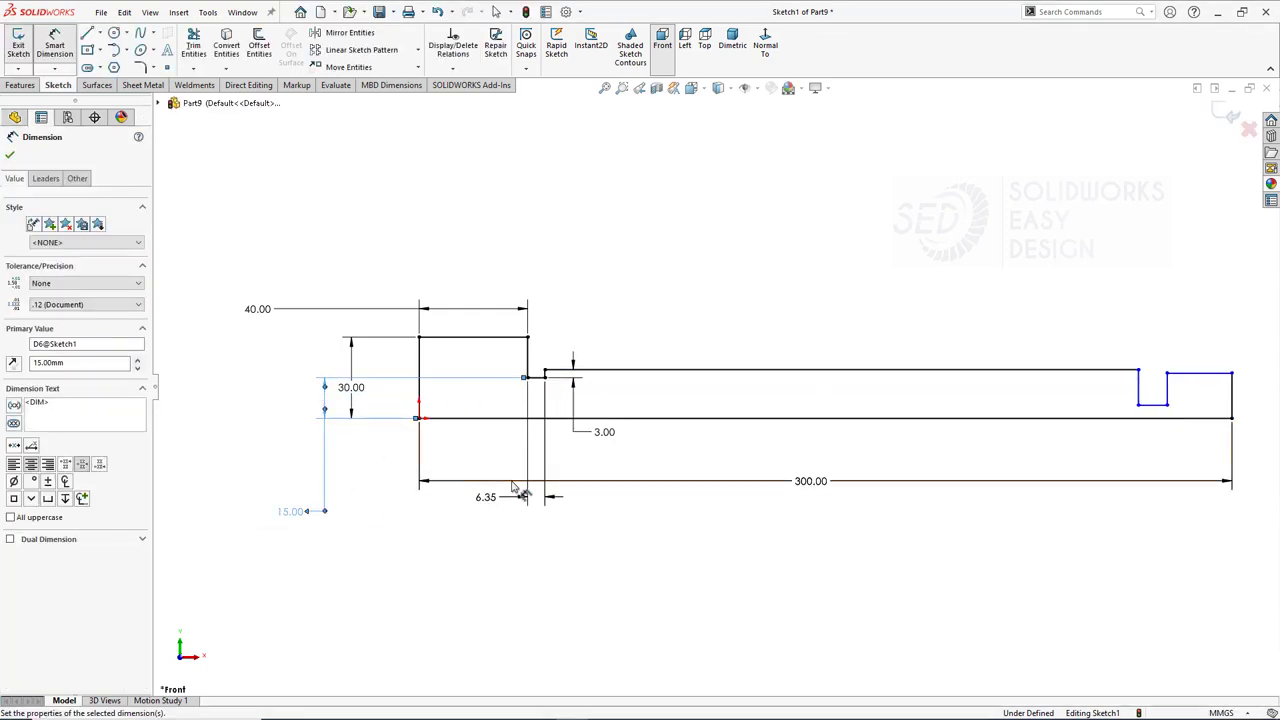
{"action": "scroll", "coordinate": [1228, 390], "scroll_direction": "down", "scroll_amount": 2}
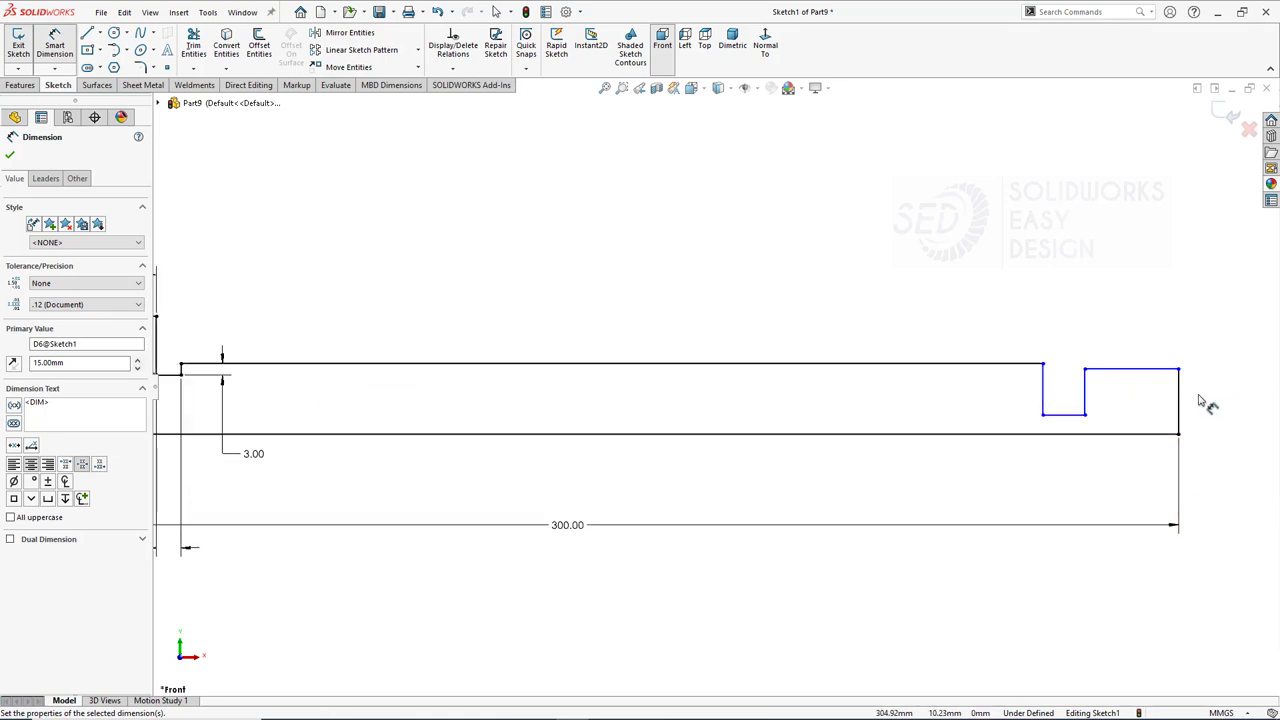
{"action": "left_click", "coordinate": [1072, 415]}
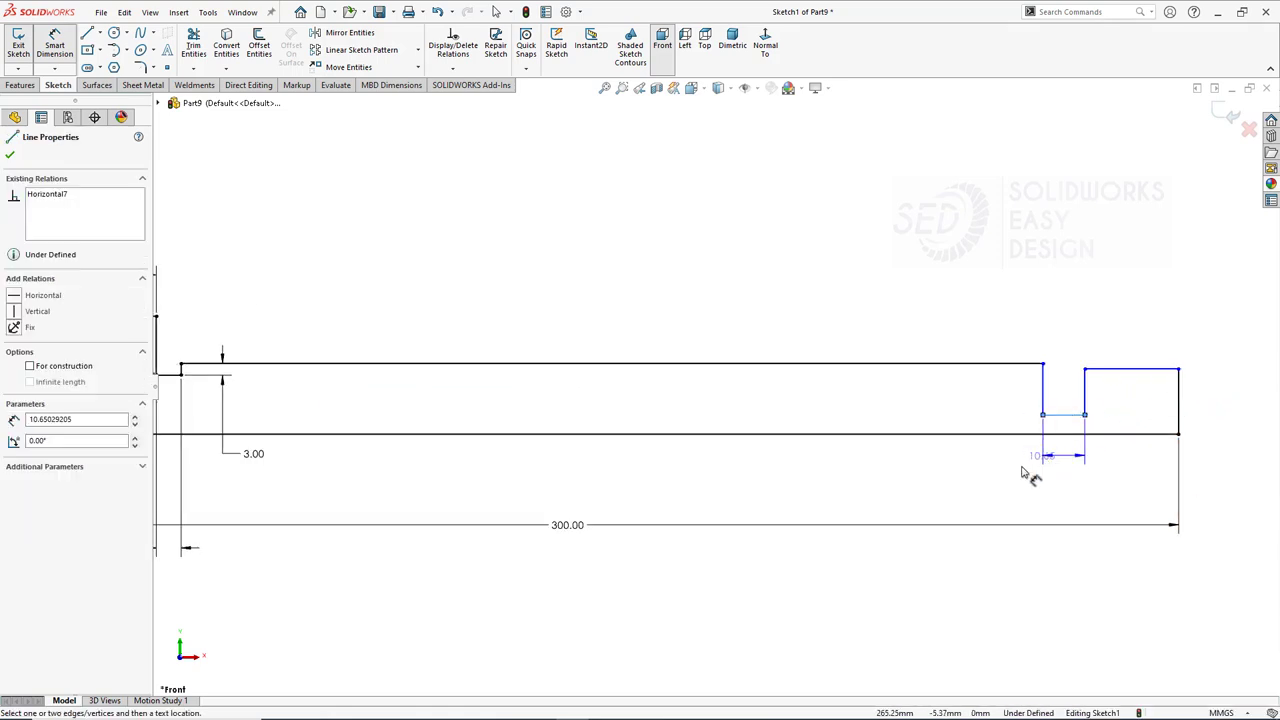
{"action": "left_click", "coordinate": [995, 487]}
{"action": "type", "text": "3.3"}
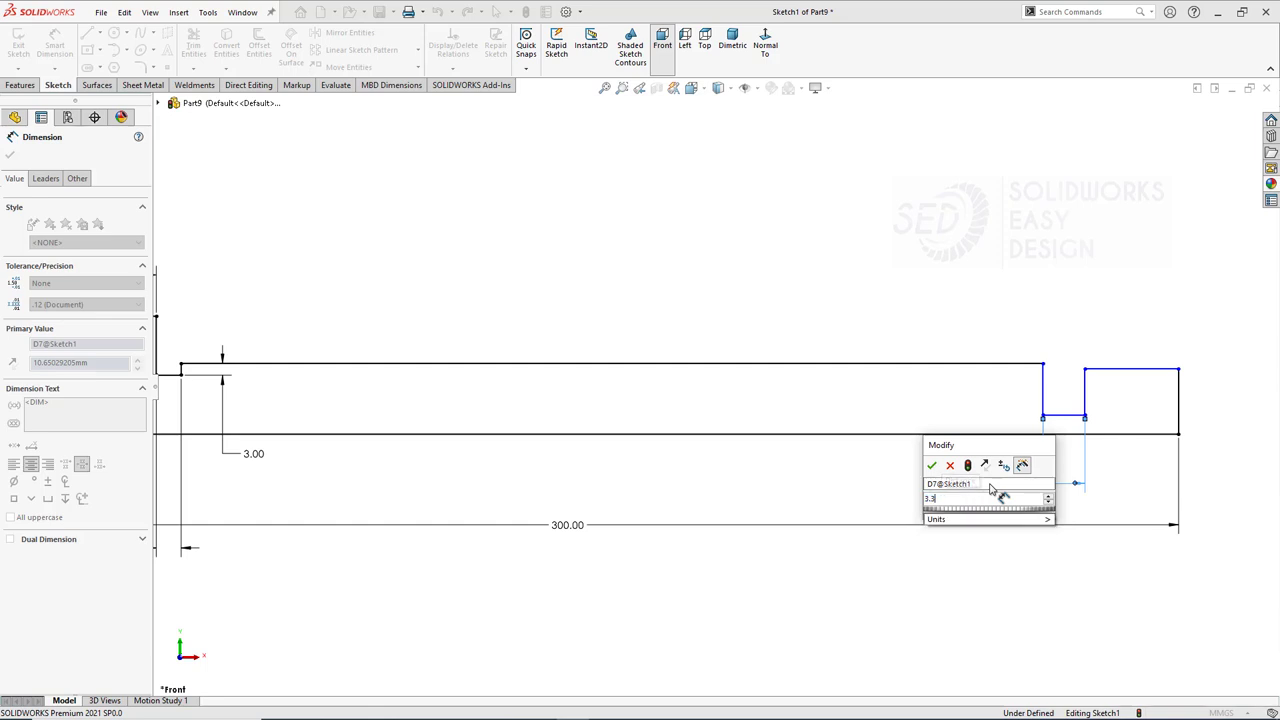
{"action": "type", "text": "5"}
{"action": "key", "text": "Return"}
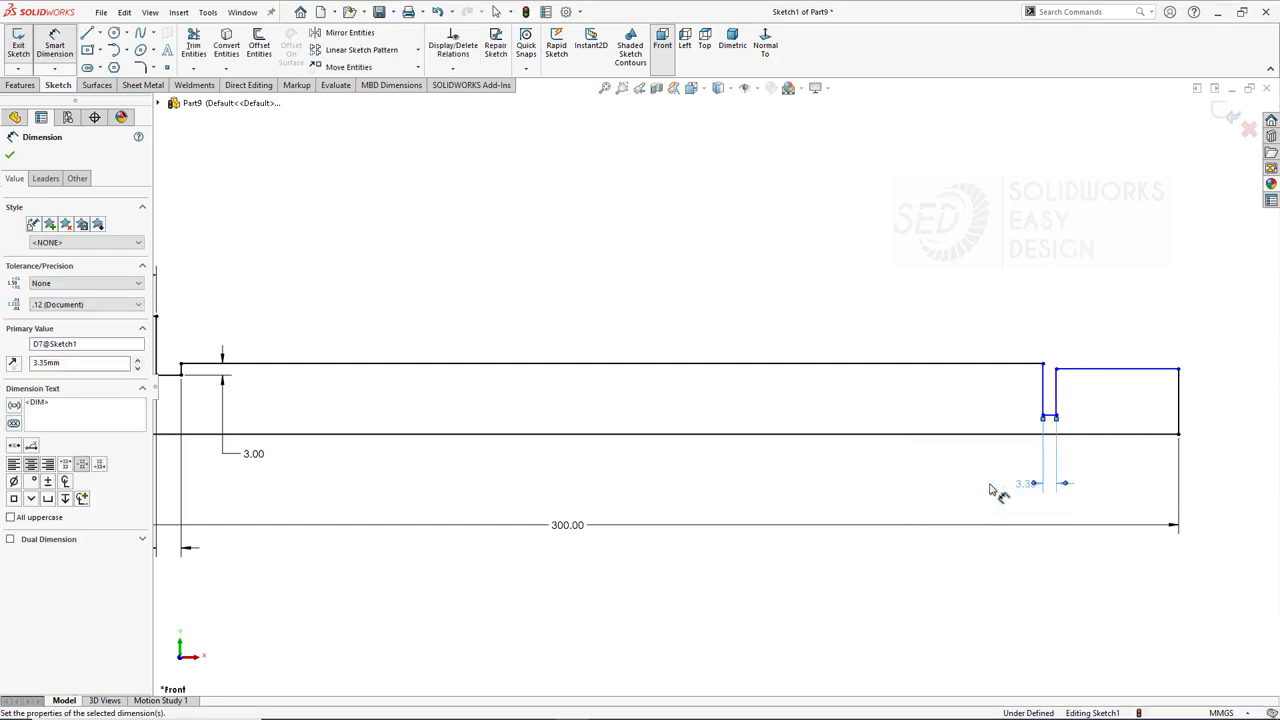
Dimension the right end height to 15 and the groove depth to 6.
{"action": "left_click", "coordinate": [1180, 369]}
{"action": "left_click", "coordinate": [1180, 434]}
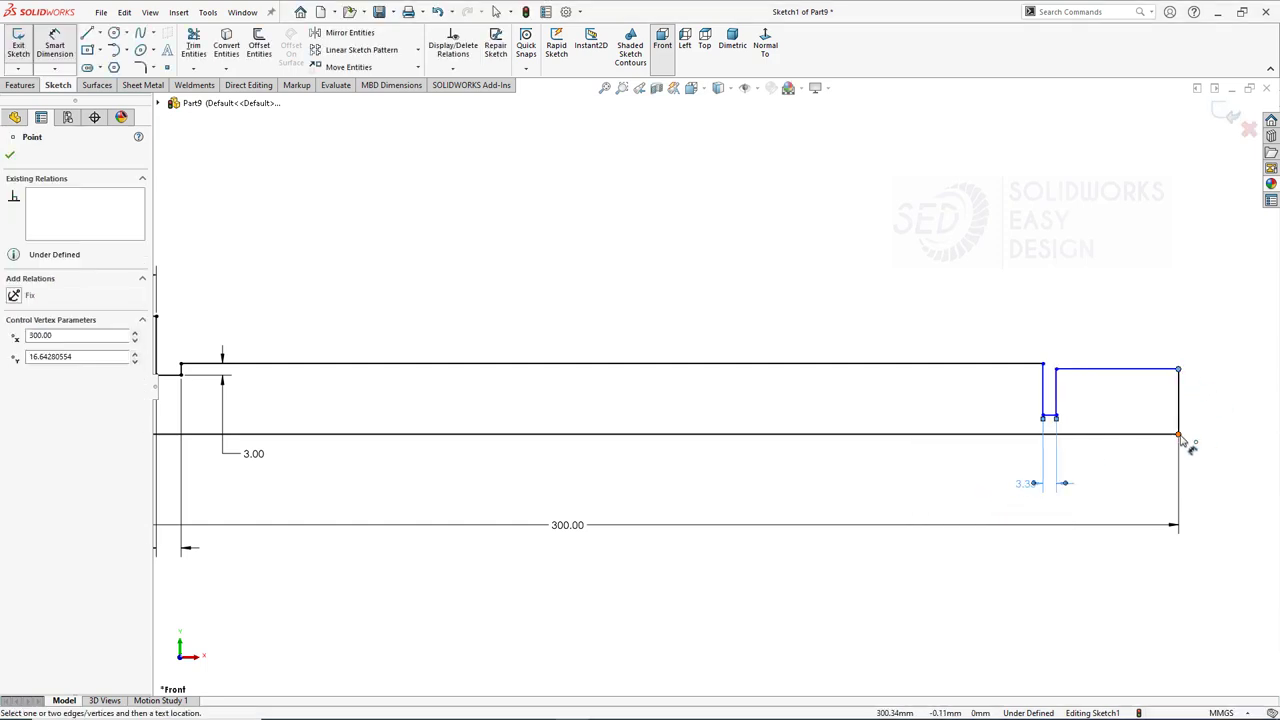
{"action": "left_click", "coordinate": [1210, 425]}
{"action": "type", "text": "15"}
{"action": "key", "text": "Return"}
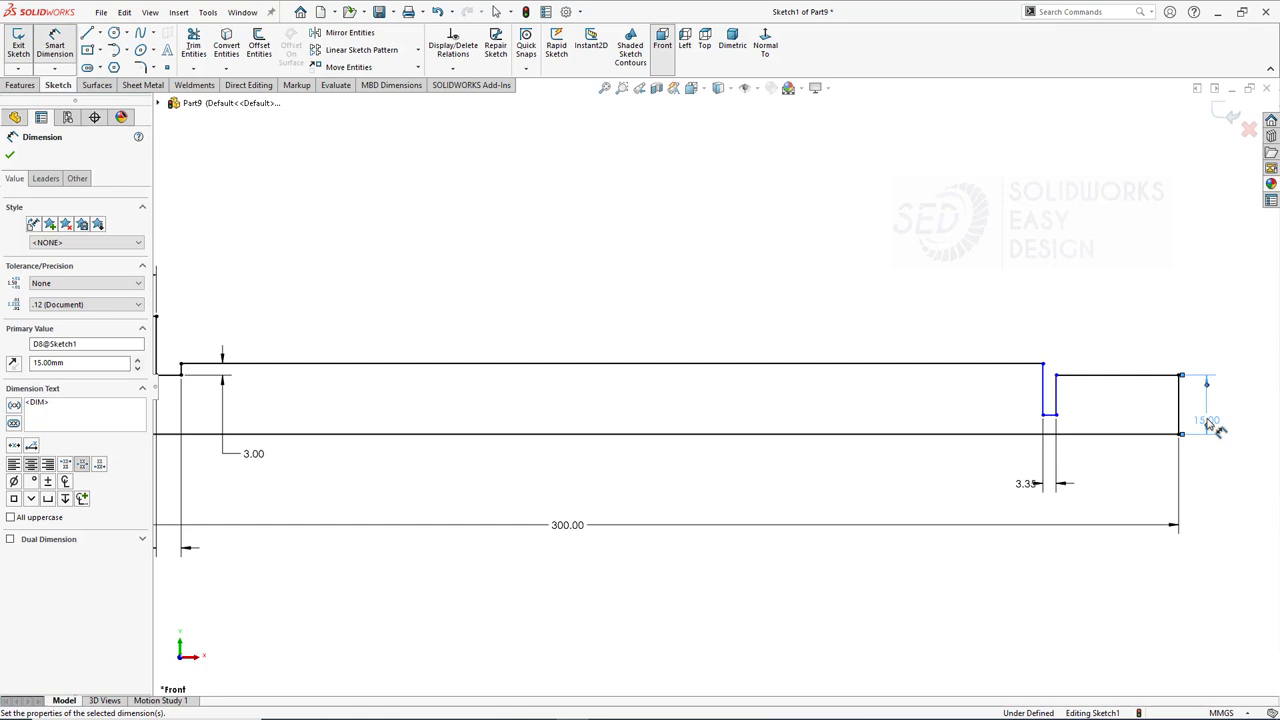
{"action": "left_click", "coordinate": [1045, 398]}
{"action": "left_click", "coordinate": [940, 450]}
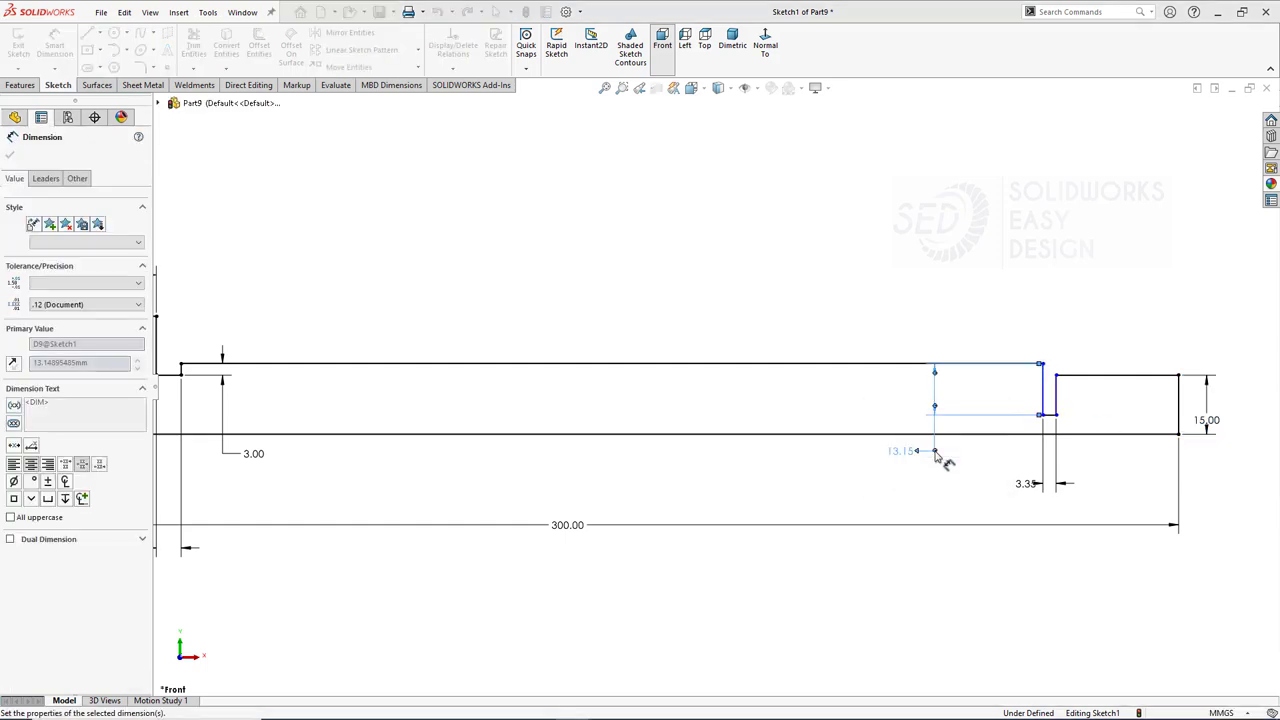
{"action": "type", "text": "6"}
{"action": "key", "text": "Return"}
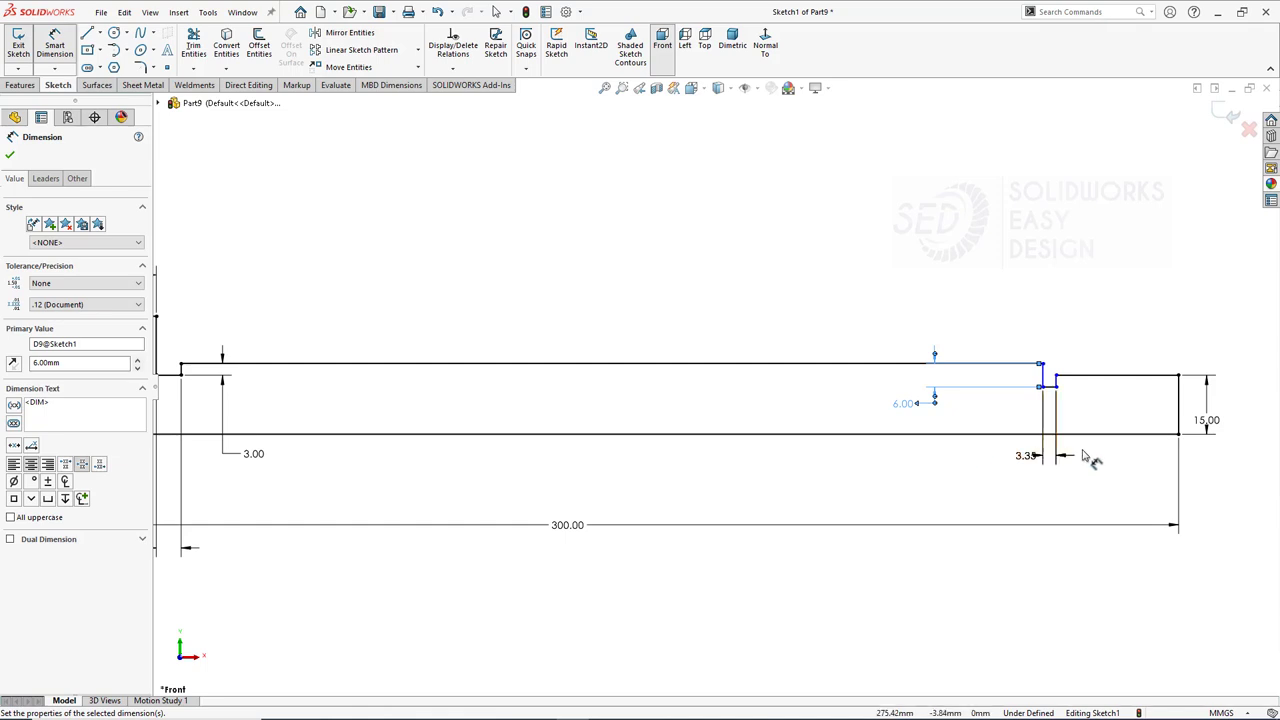
{"action": "scroll", "coordinate": [1082, 455], "scroll_direction": "up", "scroll_amount": 2}
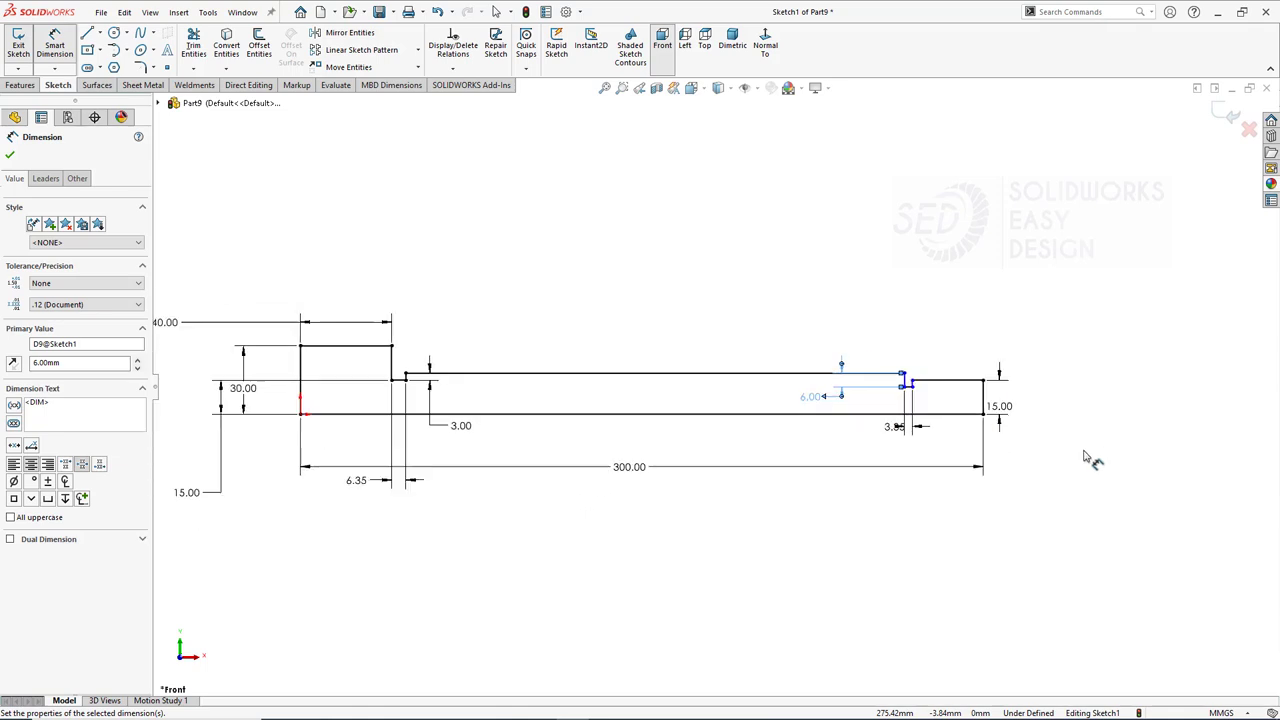
{"action": "left_click", "coordinate": [21, 85]}
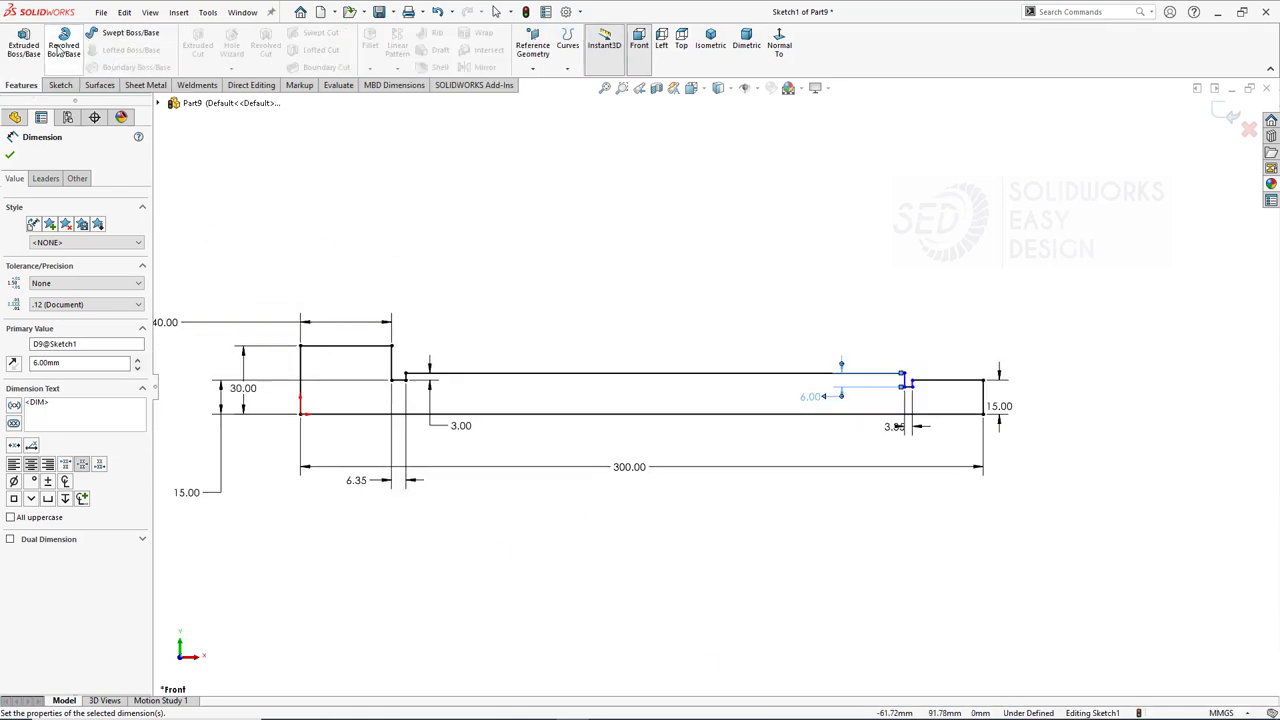
Revolve the profile into the stepped shaft and fillet the large end's outer edge at 2 mm.
{"action": "left_click", "coordinate": [60, 45]}
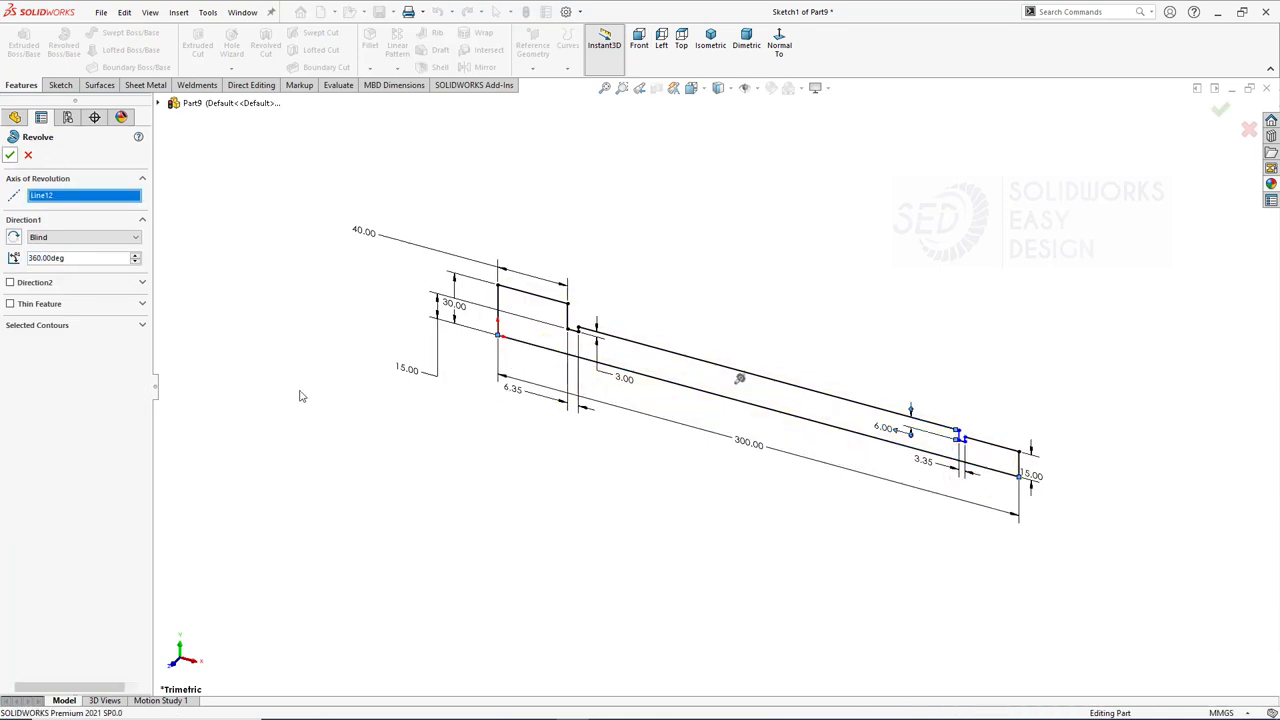
{"action": "key", "text": "Return"}
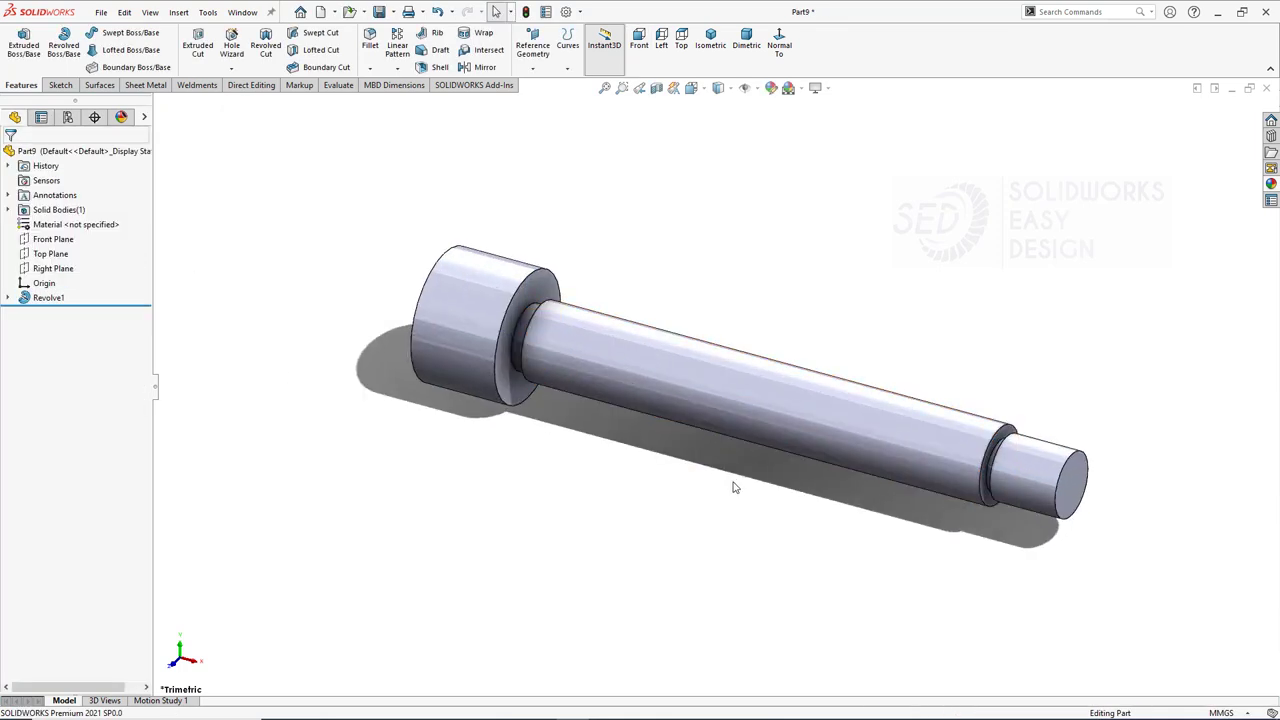
{"action": "type", "text": "f"}
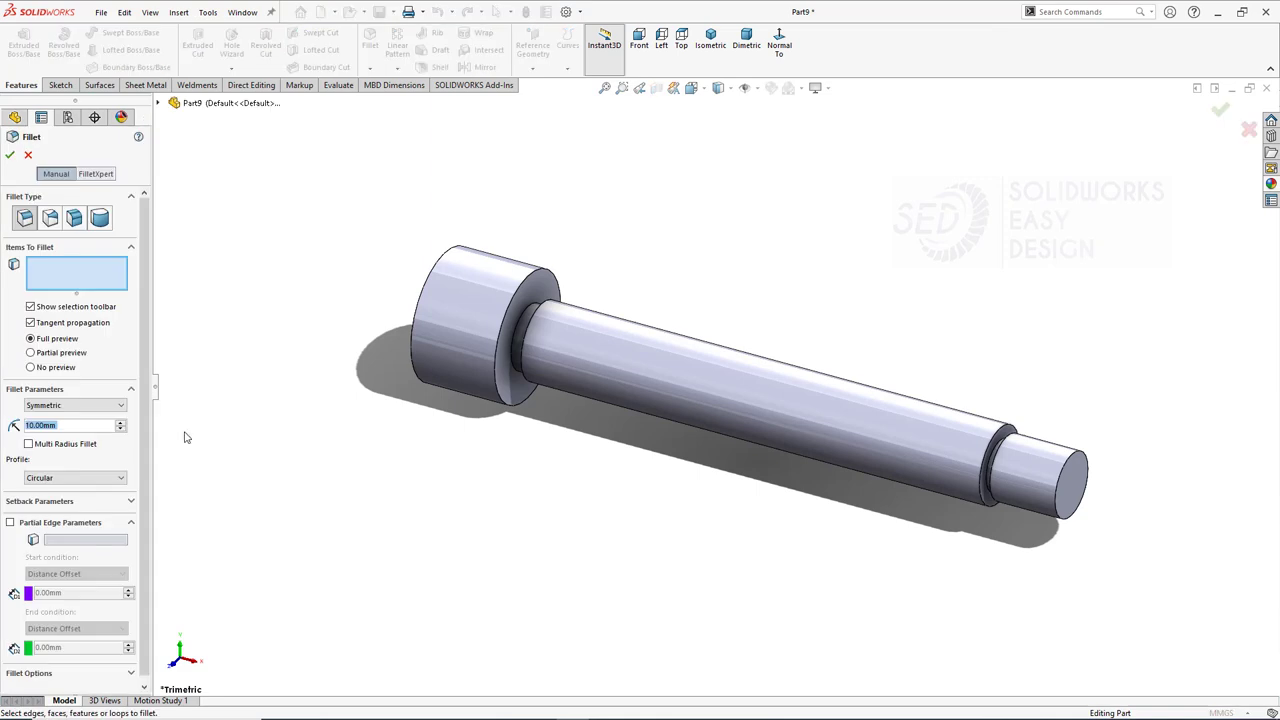
{"action": "type", "text": "1"}
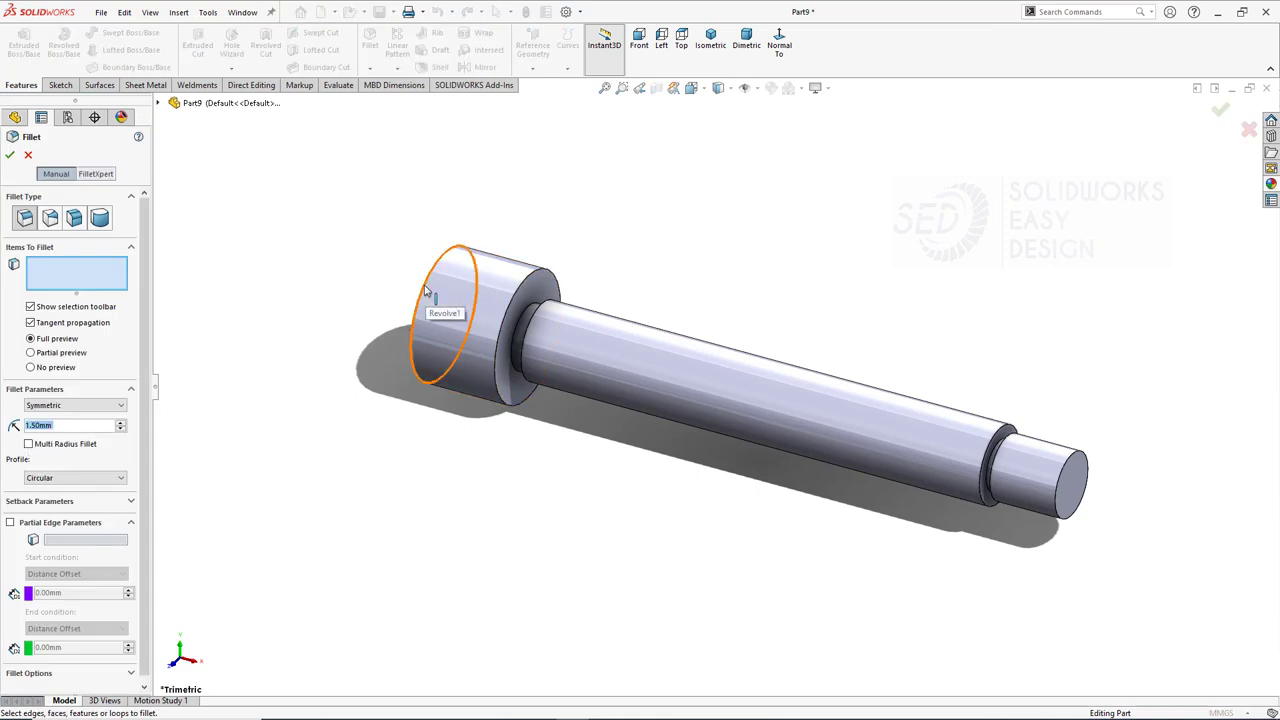
{"action": "left_click", "coordinate": [425, 285]}
{"action": "left_click", "coordinate": [120, 422]}
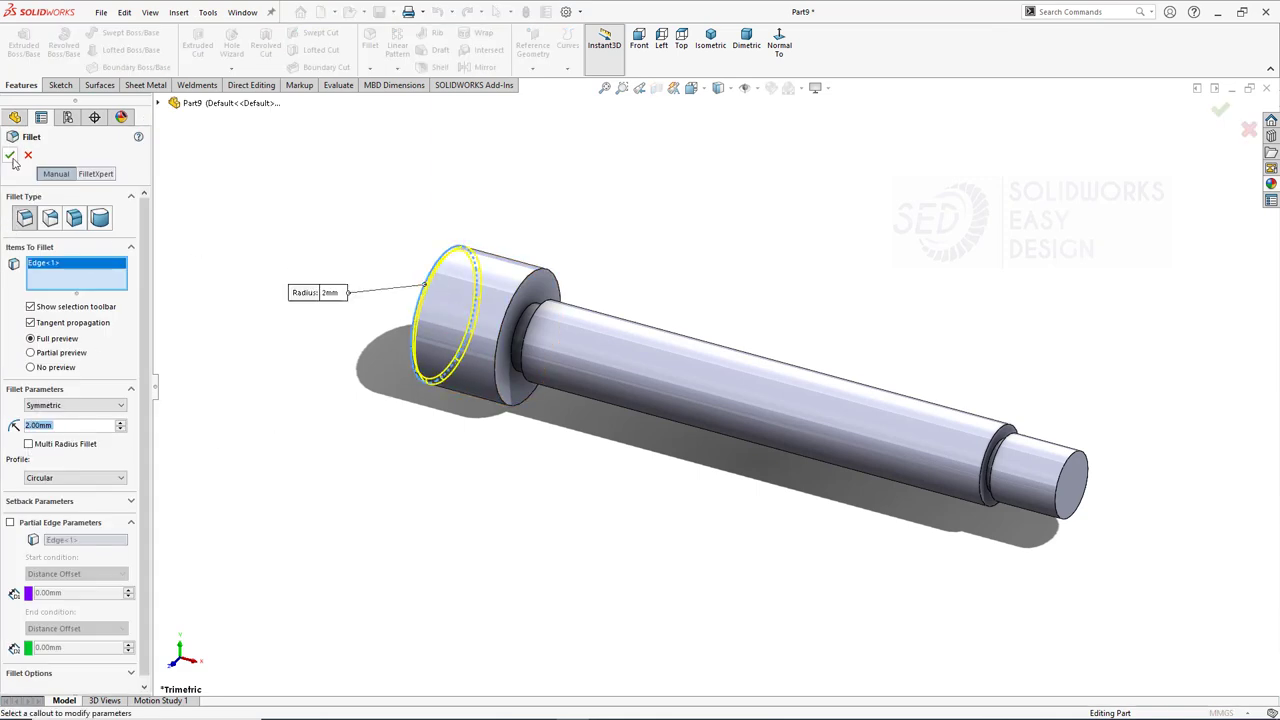
{"action": "left_click", "coordinate": [10, 155]}
{"action": "mouse_move", "coordinate": [686, 214]}
{"action": "middle_mouse_down"}
{"action": "mouse_move", "coordinate": [737, 266]}
{"action": "mouse_move", "coordinate": [697, 236]}
{"action": "middle_mouse_up"}
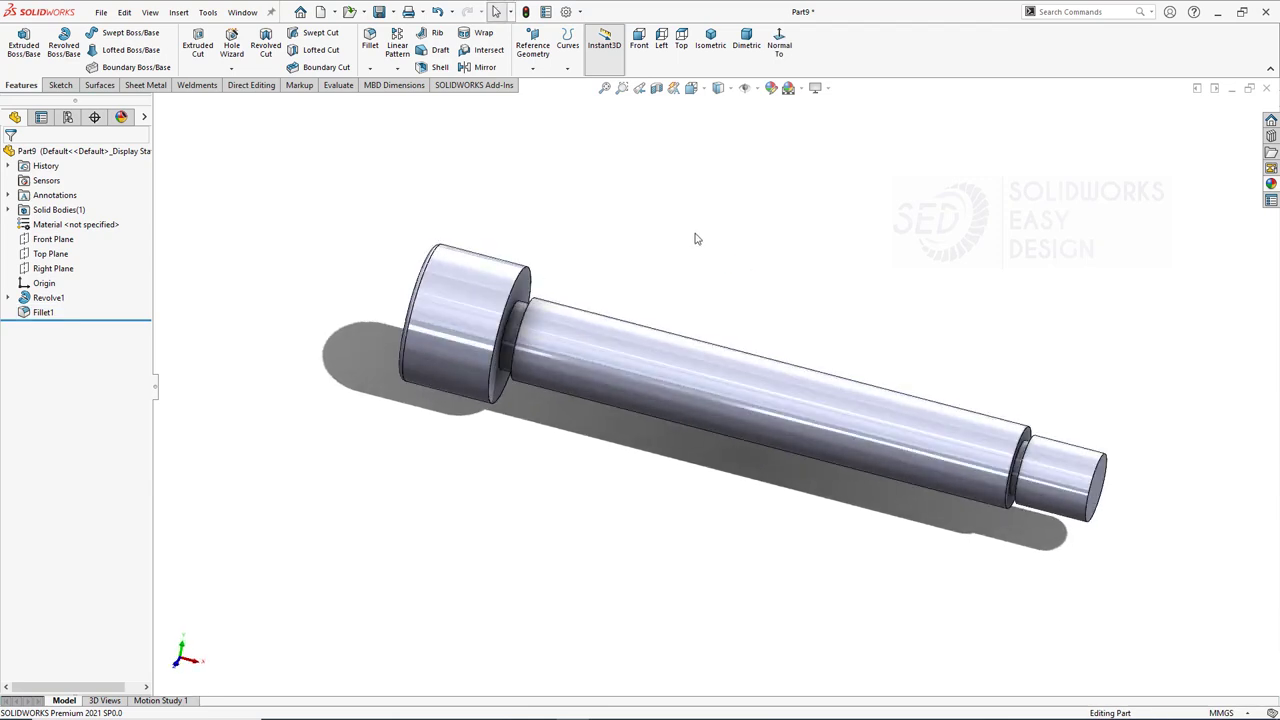
Start a sketch on the Top Plane and draw a centreline across the large cylinder.
{"action": "left_click", "coordinate": [50, 253]}
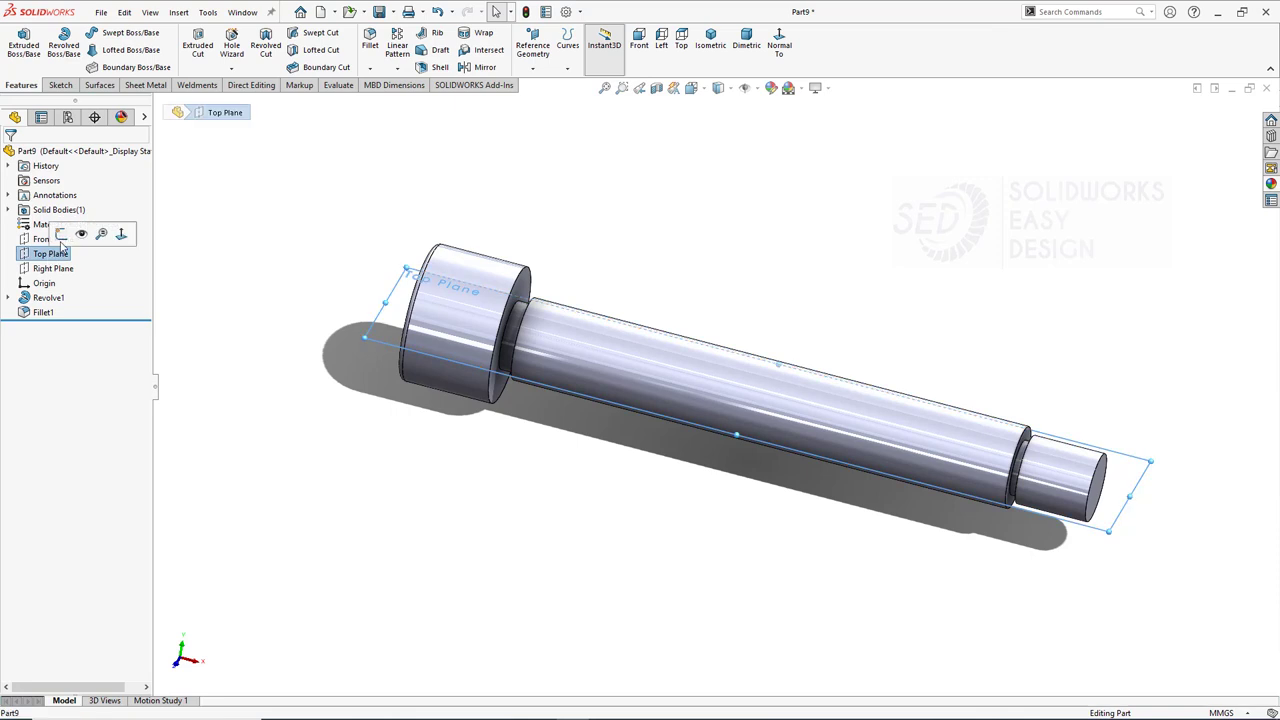
{"action": "left_click", "coordinate": [95, 228]}
{"action": "left_click", "coordinate": [663, 232]}
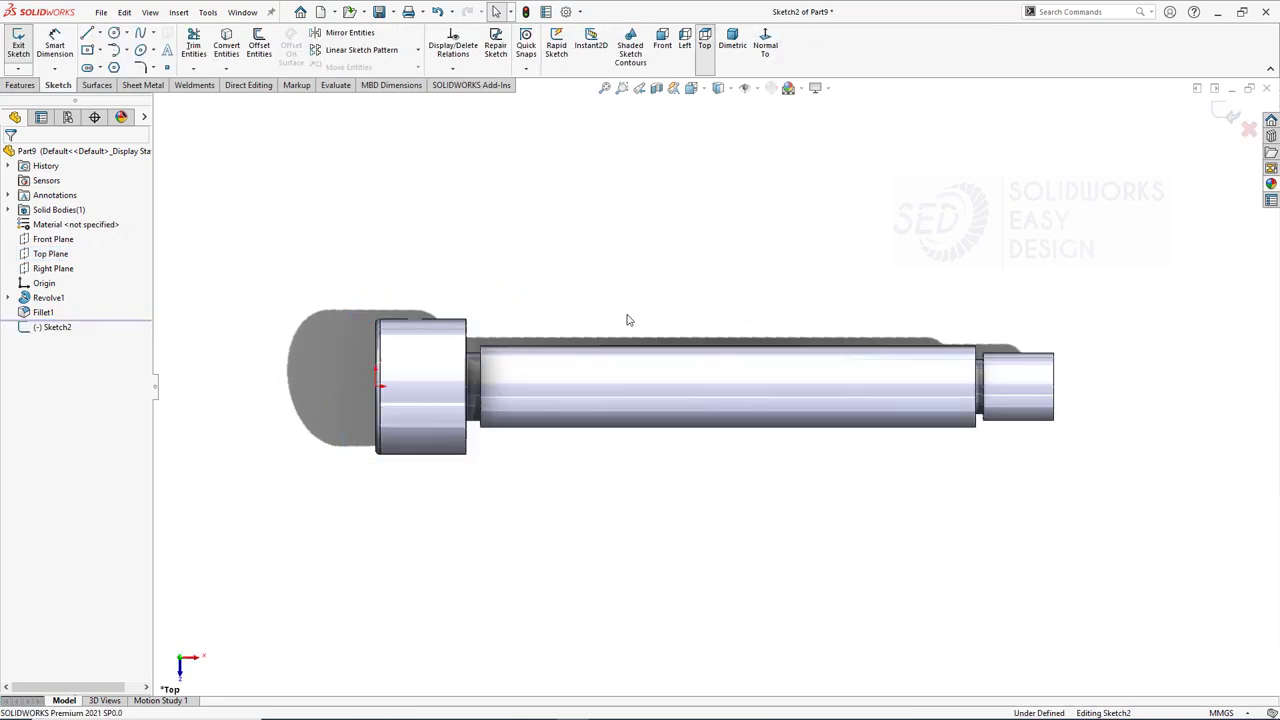
{"action": "left_click", "coordinate": [99, 33]}
{"action": "left_click", "coordinate": [112, 66]}
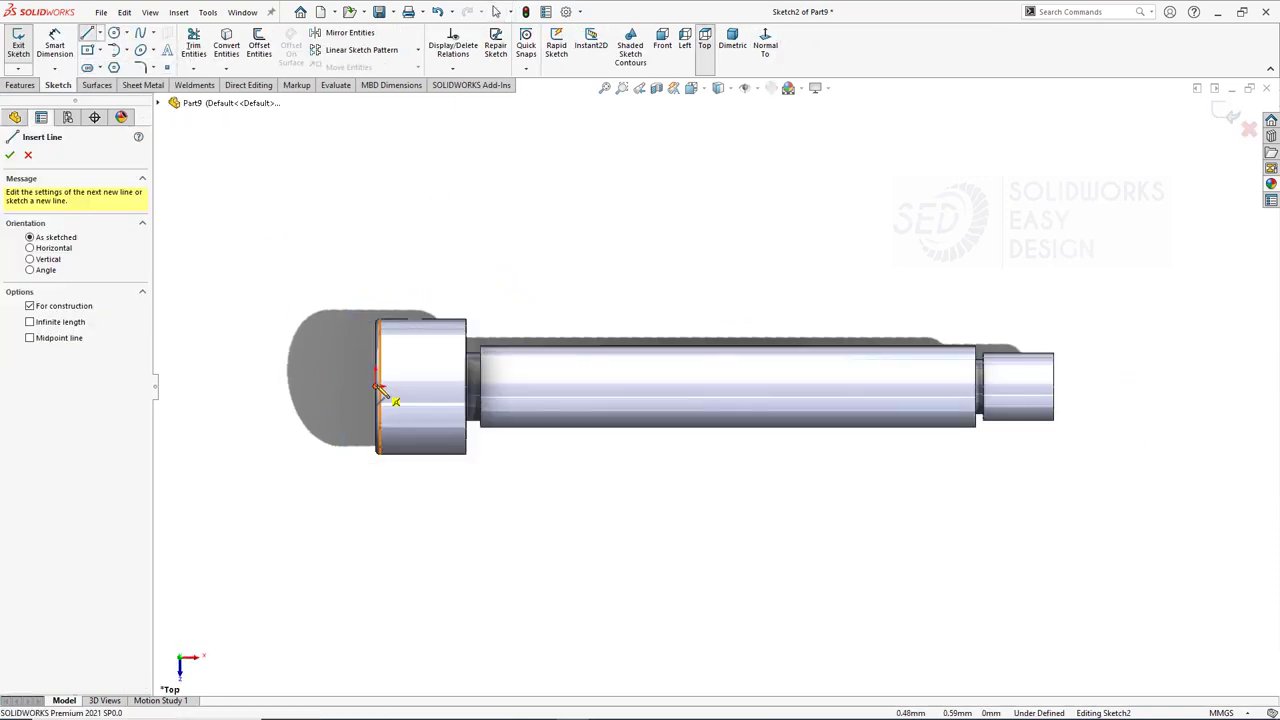
{"action": "left_click", "coordinate": [378, 386]}
{"action": "left_click", "coordinate": [466, 386]}
{"action": "key", "text": "Escape"}
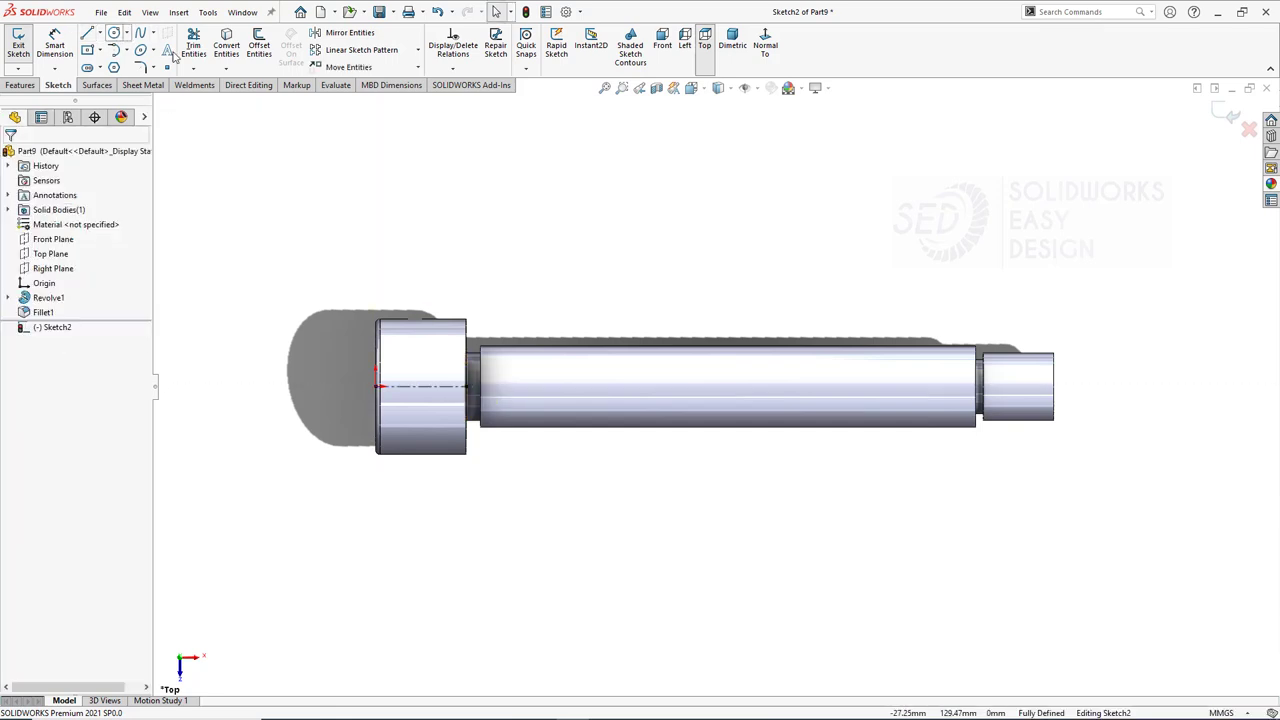
Draw a circle centred on the centreline and dimension it to 20 mm diameter.
{"action": "left_click", "coordinate": [420, 386]}
{"action": "left_click", "coordinate": [434, 402]}
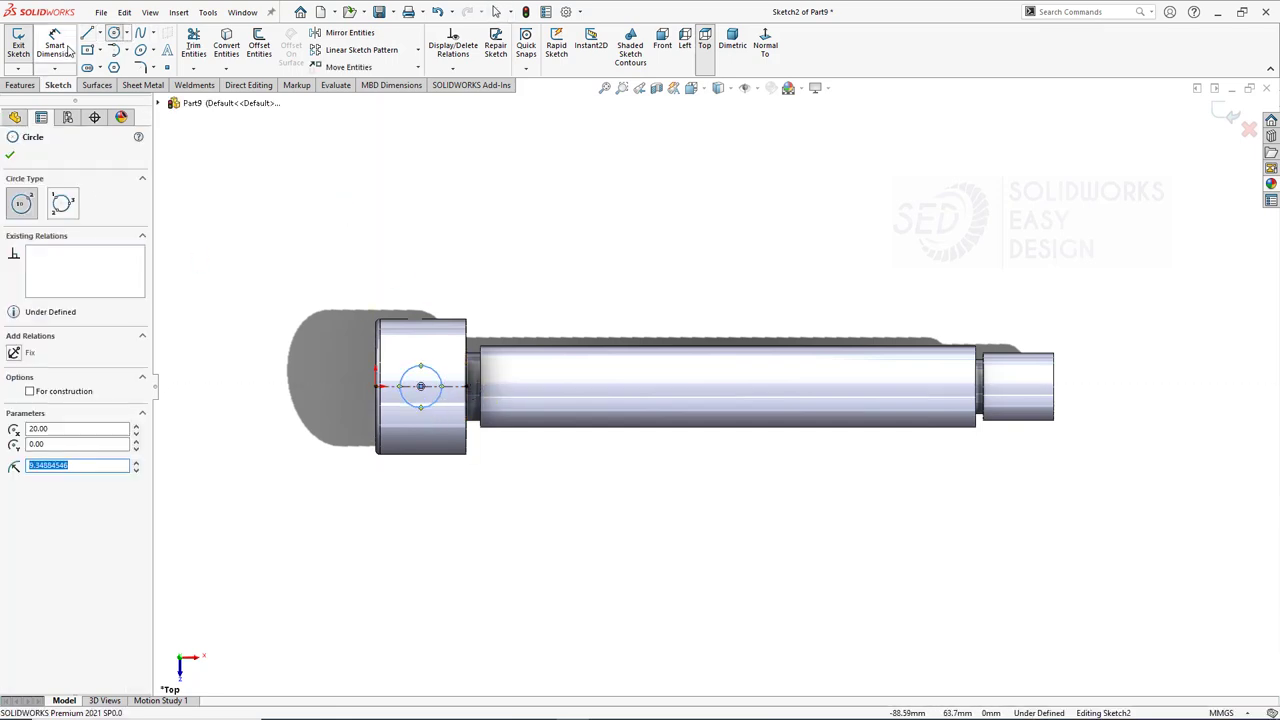
{"action": "left_click", "coordinate": [55, 45]}
{"action": "left_click", "coordinate": [432, 366]}
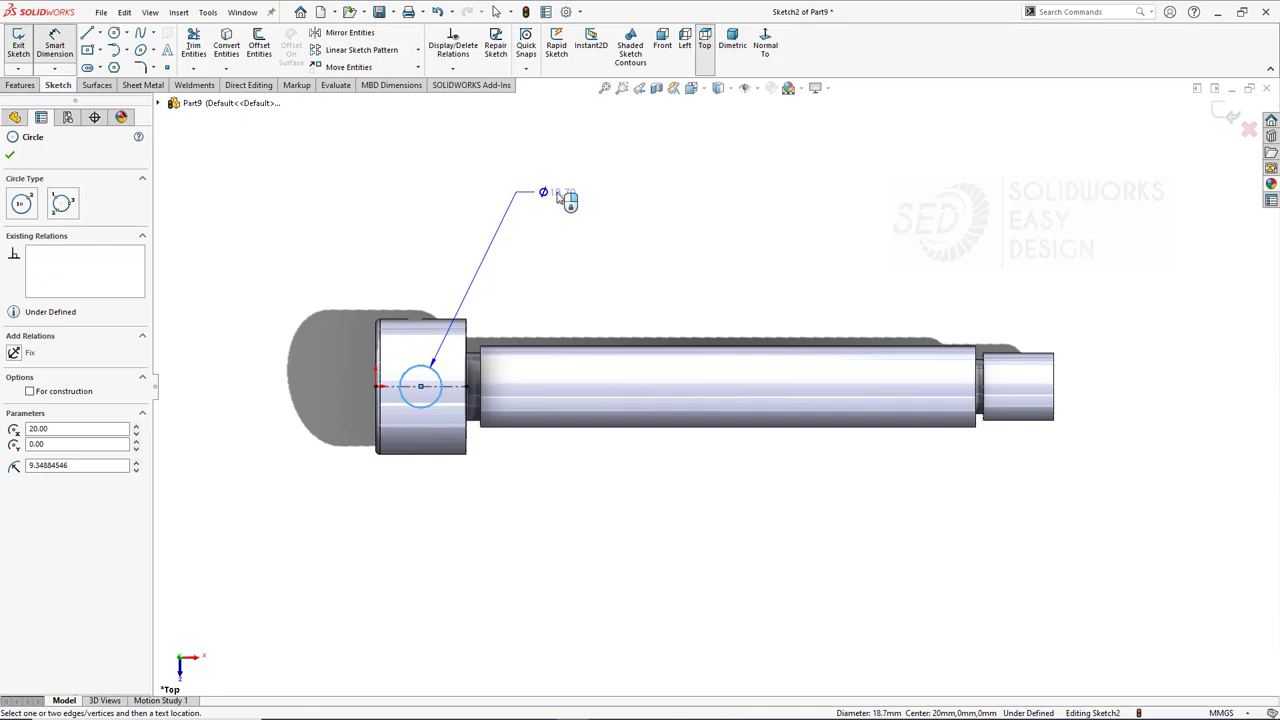
{"action": "left_click", "coordinate": [560, 195]}
{"action": "type", "text": "20"}
{"action": "key", "text": "Return"}
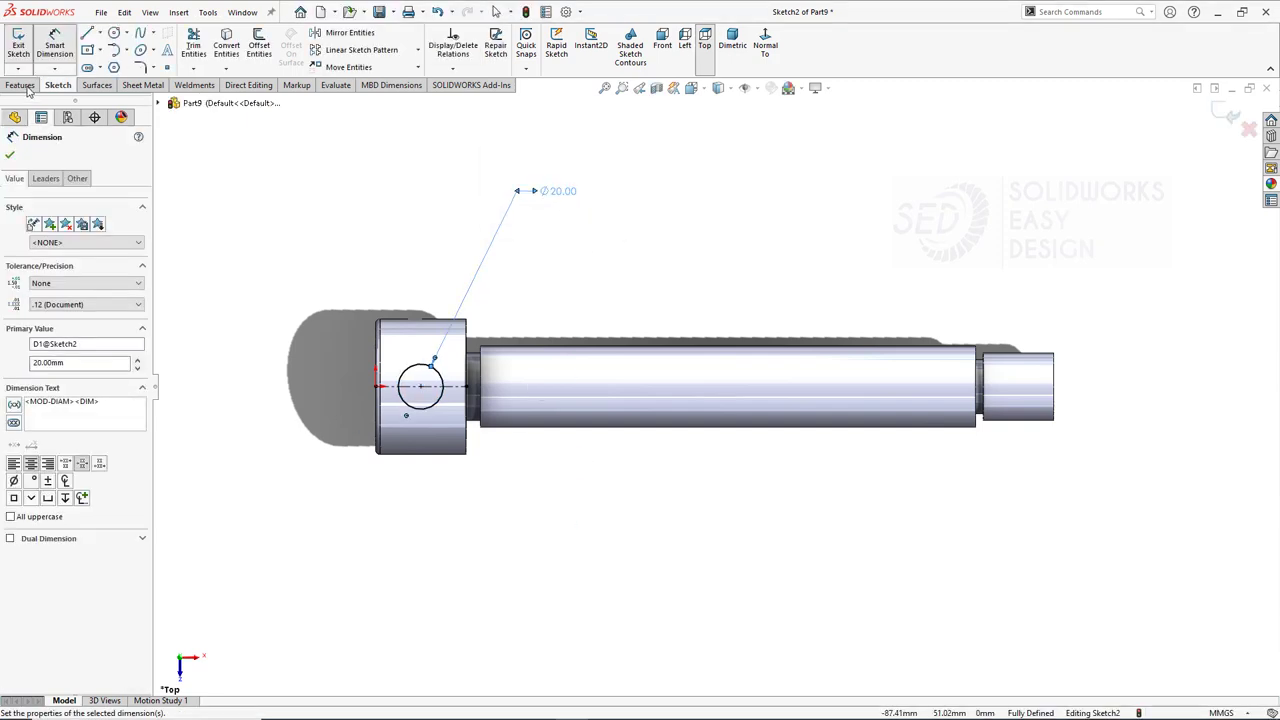
Cut-extrude the circle Through All - Both directions.
{"action": "left_click", "coordinate": [20, 85]}
{"action": "left_click", "coordinate": [197, 45]}
{"action": "left_click", "coordinate": [80, 234]}
{"action": "left_click", "coordinate": [45, 315]}
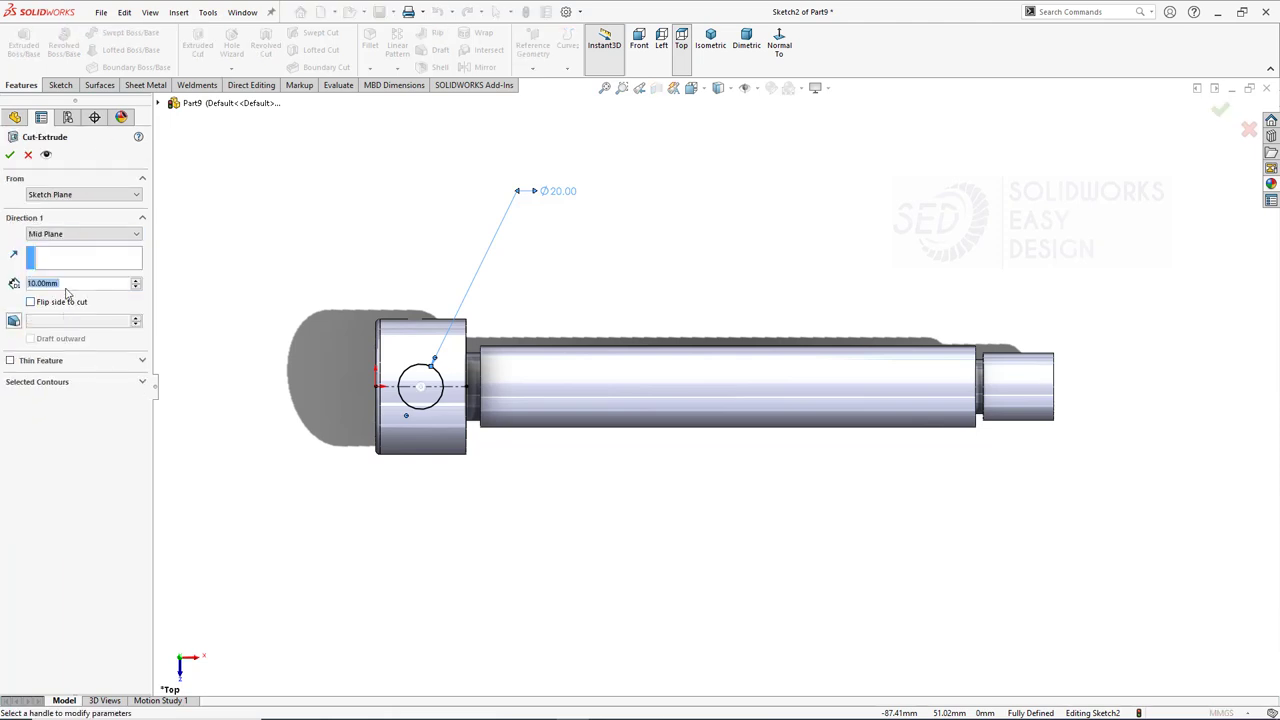
{"action": "left_click", "coordinate": [80, 234]}
{"action": "left_click", "coordinate": [74, 263]}
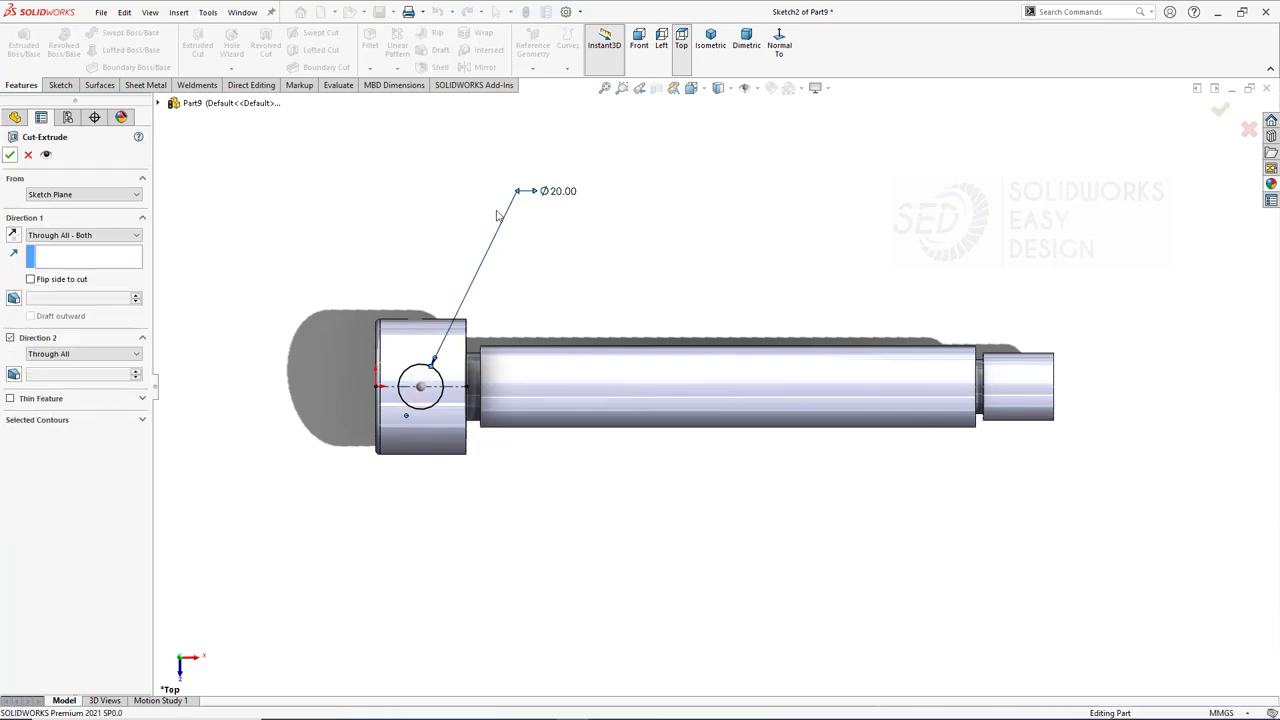
{"action": "key", "text": "Return"}
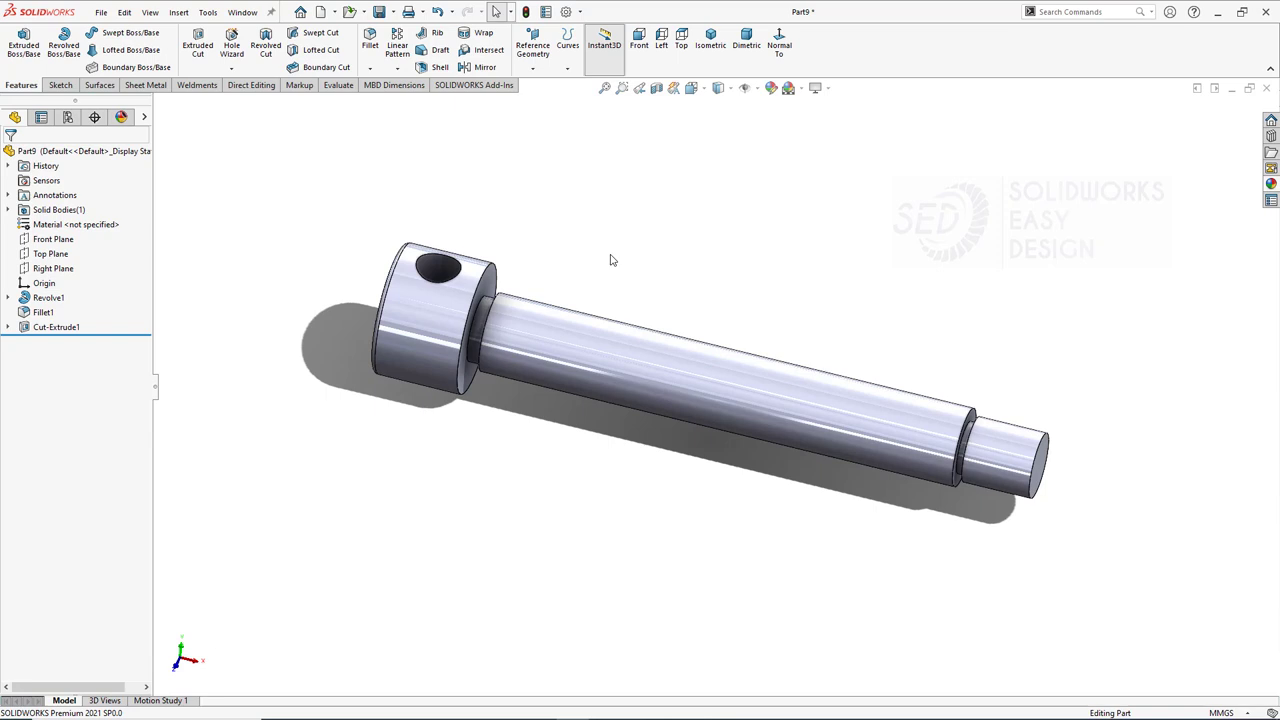
Fillet the collar's shoulder edge with a 3 mm radius.
{"action": "left_click", "coordinate": [370, 45]}
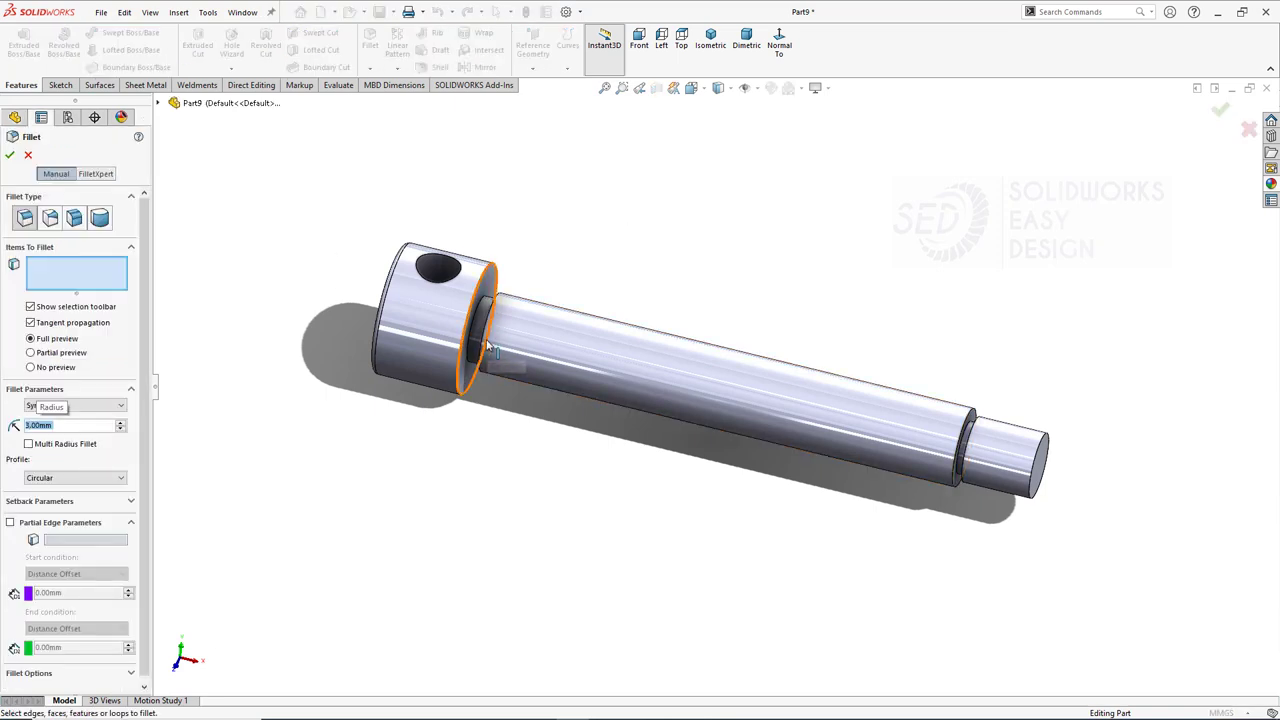
{"action": "scroll", "coordinate": [480, 300], "scroll_direction": "down", "scroll_amount": 3}
{"action": "left_click", "coordinate": [513, 263]}
{"action": "scroll", "coordinate": [513, 263], "scroll_direction": "up", "scroll_amount": 2}
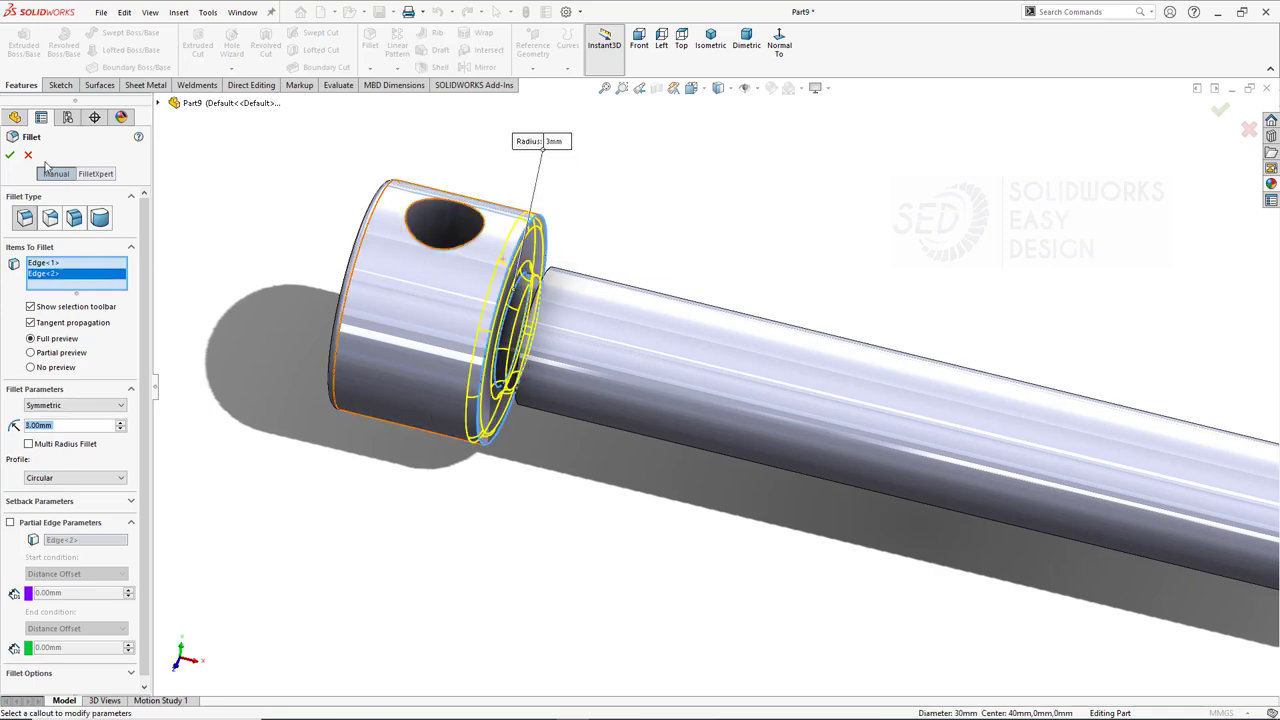
{"action": "key", "text": "Return"}
{"action": "key", "text": "f"}
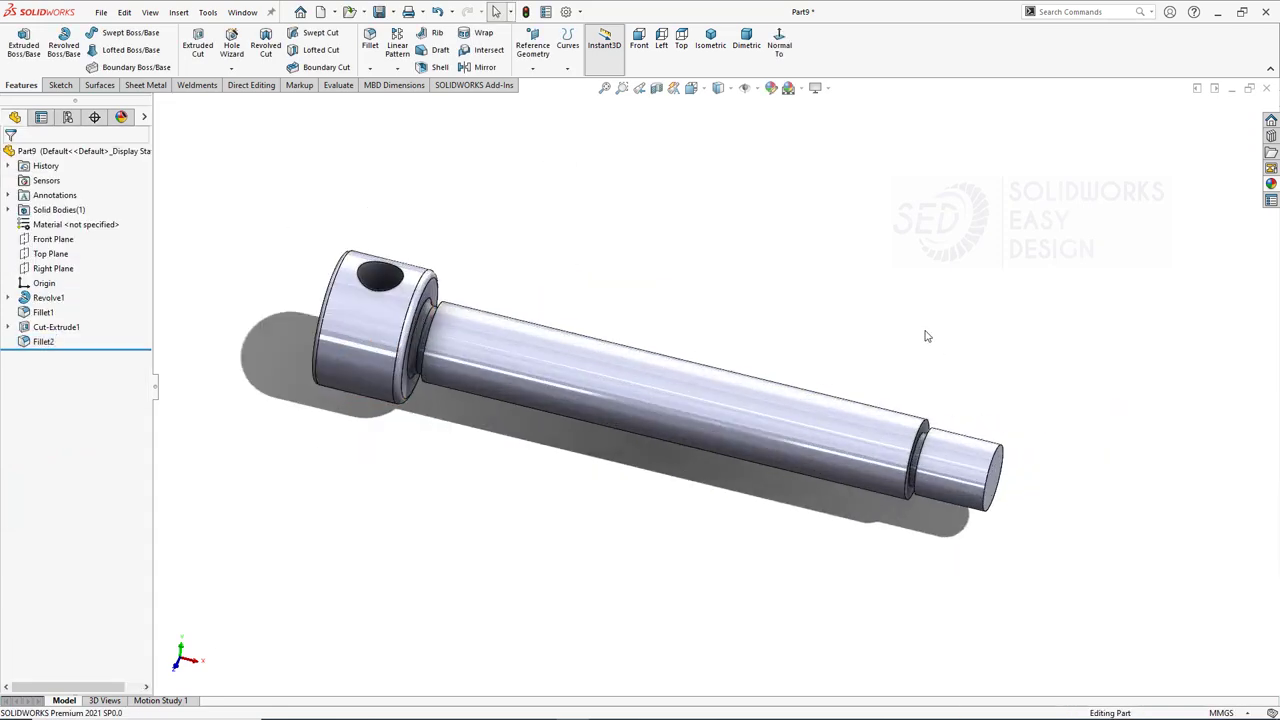
Save the shaft part, close it and start a new document.
{"action": "key", "text": "ctrl+s"}
{"action": "left_click", "coordinate": [545, 425]}
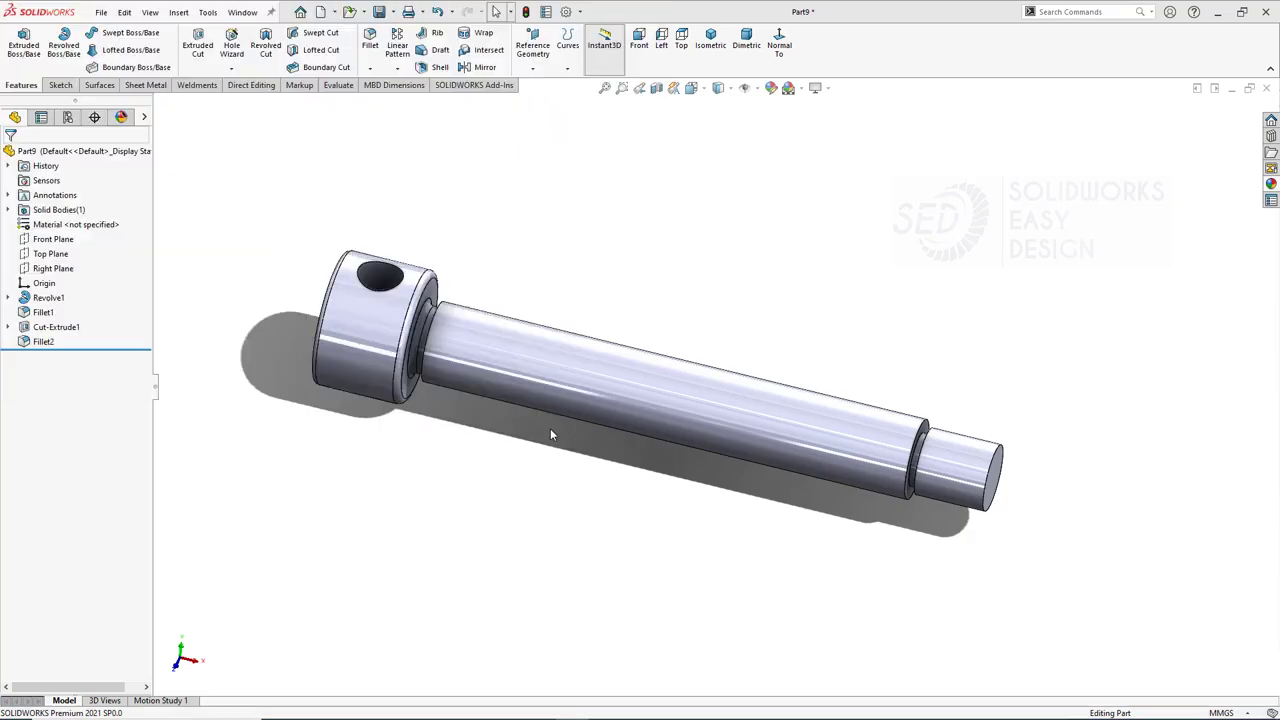
{"action": "left_click", "coordinate": [101, 12]}
{"action": "left_click", "coordinate": [123, 34]}
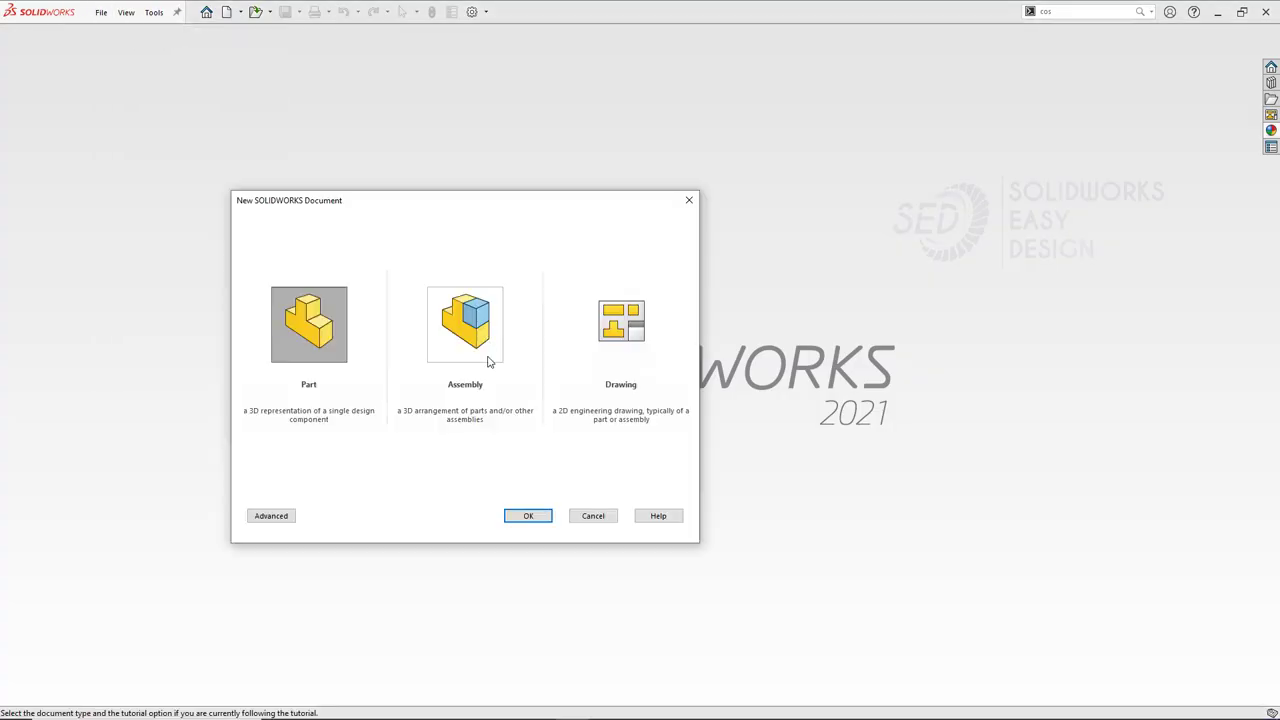
Create a new part with a plain white scene and a normal-to-view sketch on the Front Plane.
{"action": "left_click", "coordinate": [527, 515]}
{"action": "left_click", "coordinate": [788, 88]}
{"action": "left_click", "coordinate": [805, 120]}
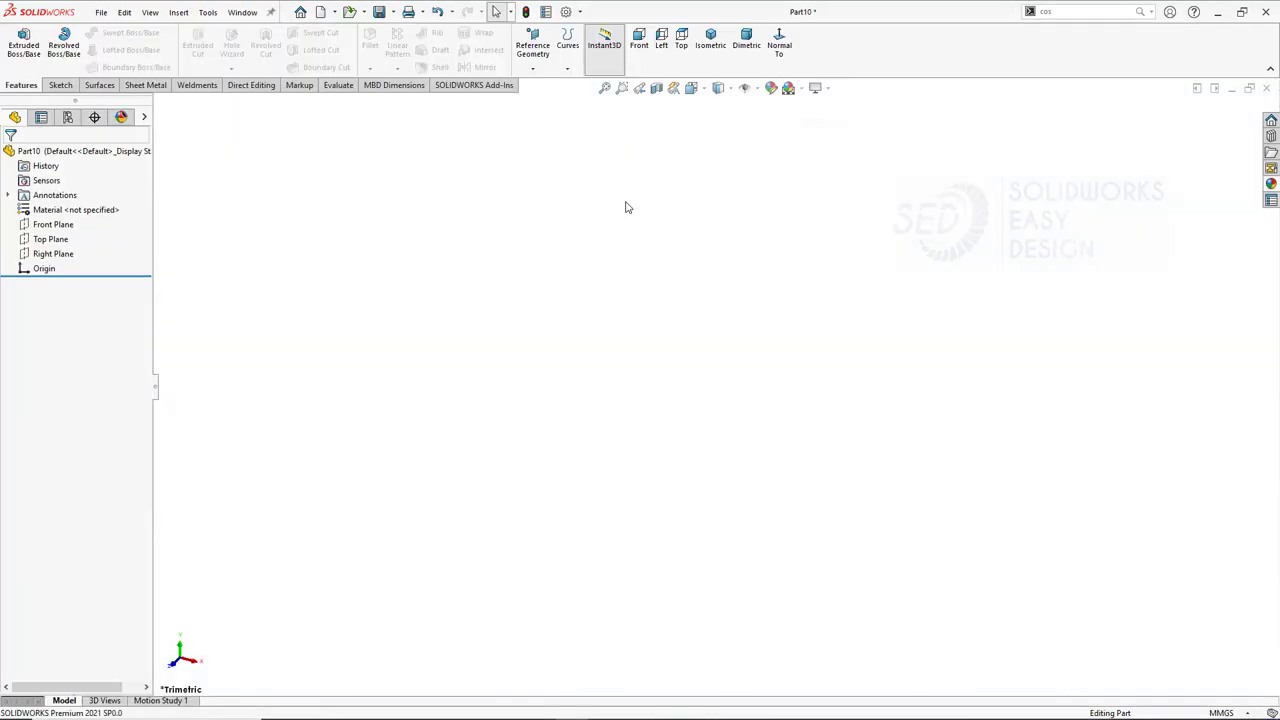
{"action": "left_click", "coordinate": [53, 224]}
{"action": "left_click", "coordinate": [79, 210]}
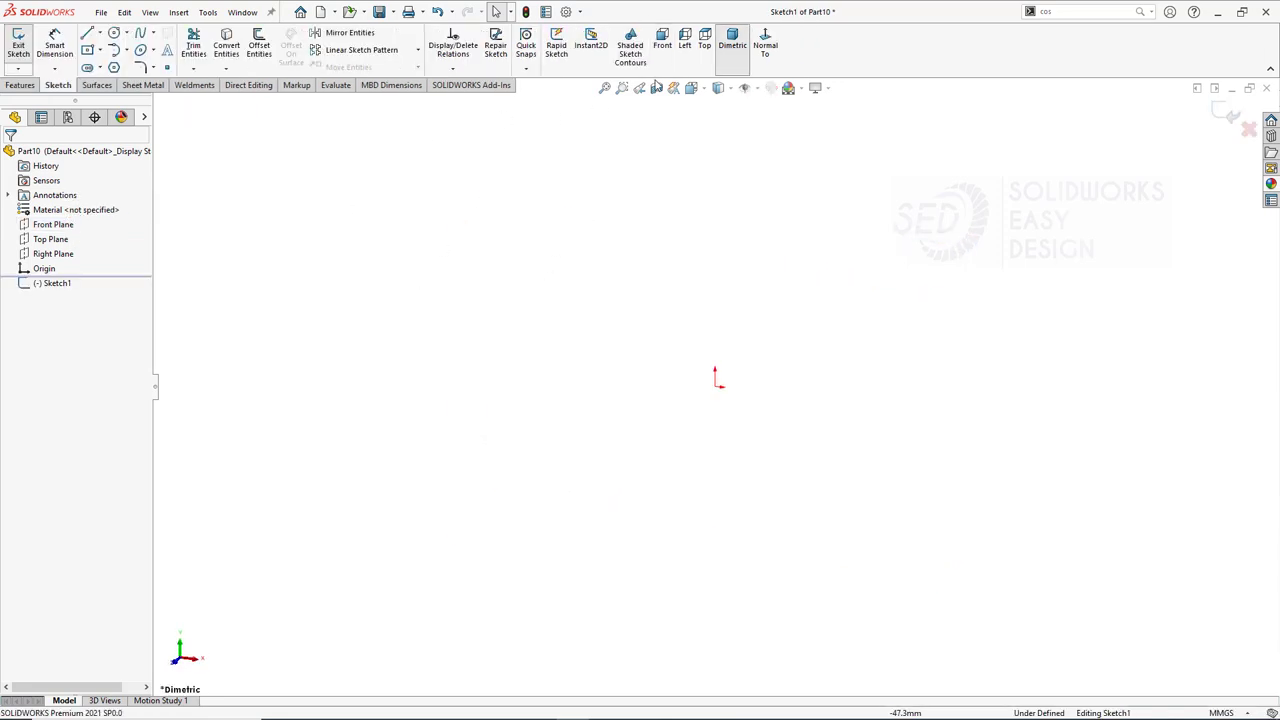
{"action": "left_click", "coordinate": [662, 45]}
Draw a circle at the origin and dimension it to 90 mm diameter.
{"action": "left_click", "coordinate": [113, 32]}
{"action": "left_click", "coordinate": [715, 385]}
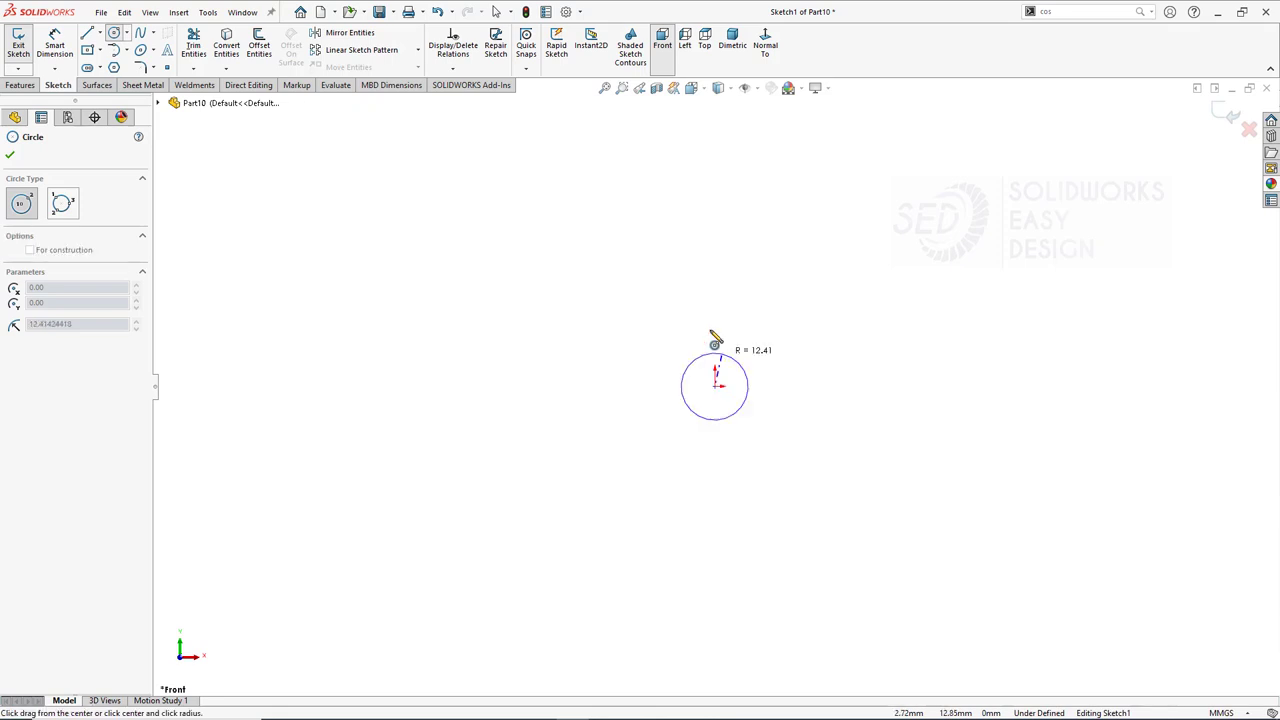
{"action": "left_click", "coordinate": [613, 276]}
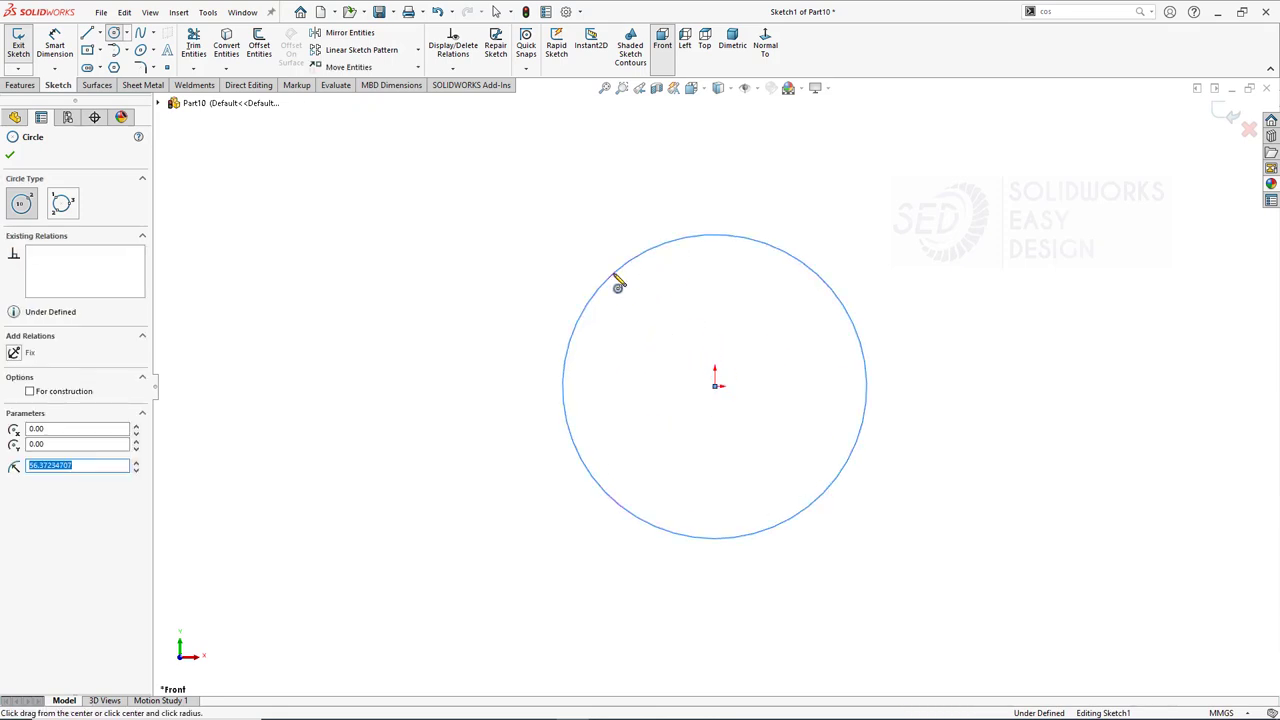
{"action": "left_click", "coordinate": [55, 45]}
{"action": "left_click", "coordinate": [618, 270]}
{"action": "left_click", "coordinate": [395, 440]}
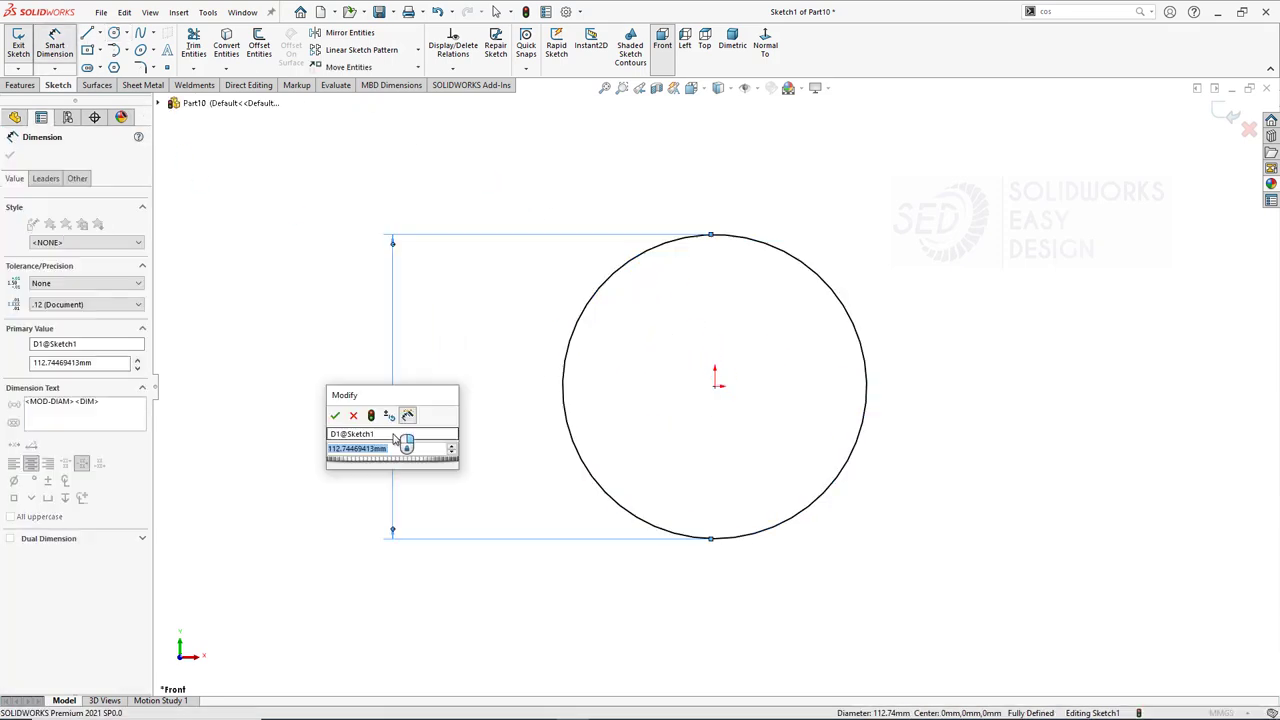
{"action": "type", "text": "90"}
{"action": "key", "text": "Return"}
{"action": "key", "text": "Escape"}
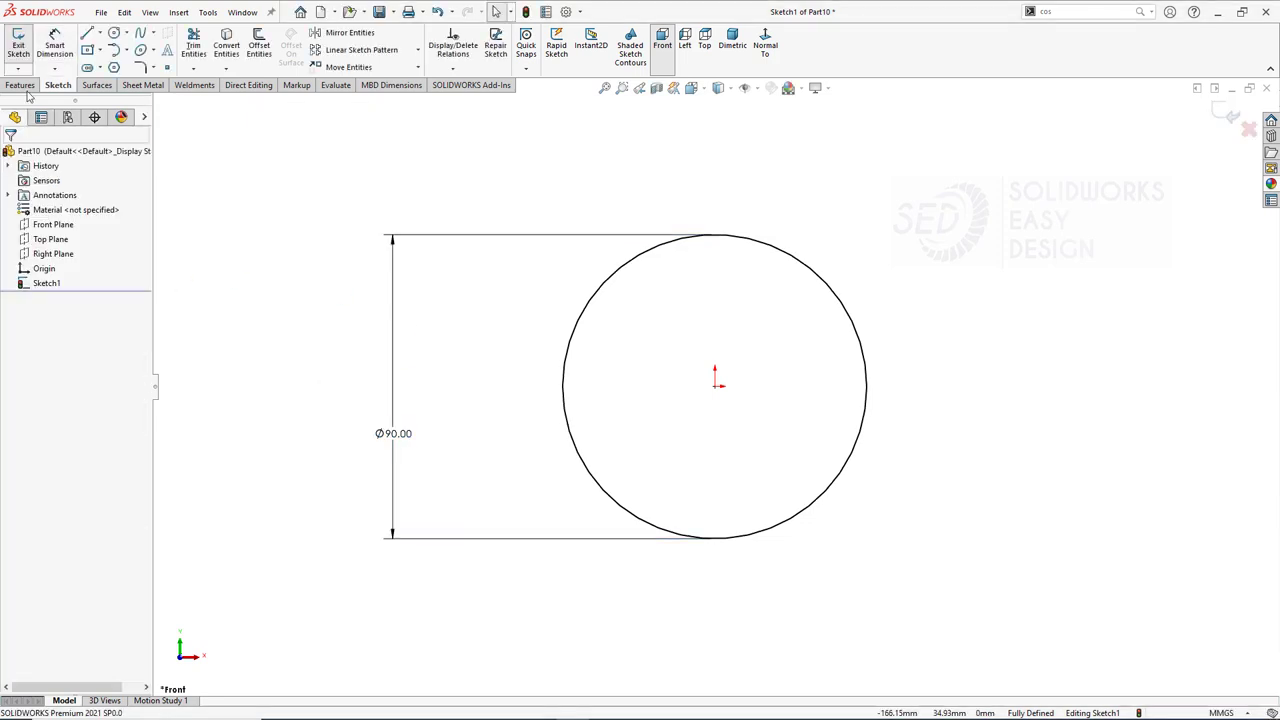
Extrude the circle Mid Plane to a 45 mm depth.
{"action": "left_click", "coordinate": [20, 85]}
{"action": "left_click", "coordinate": [23, 45]}
{"action": "left_click", "coordinate": [83, 235]}
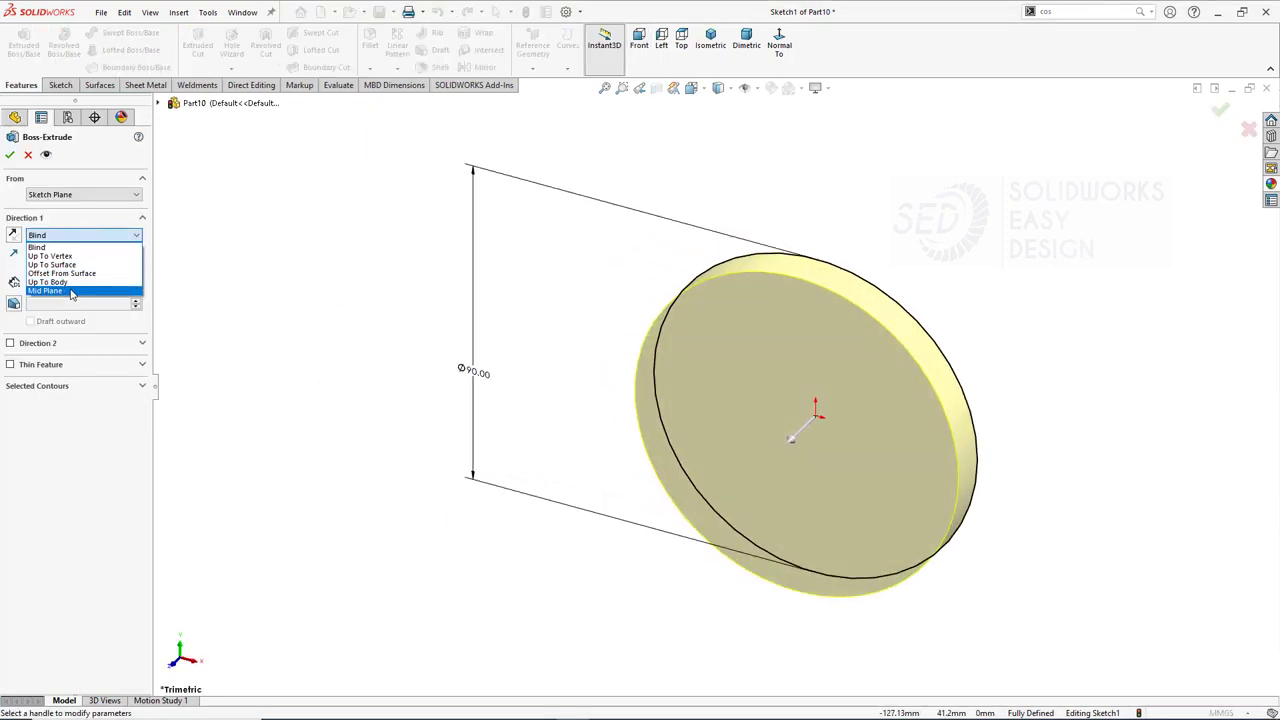
{"action": "left_click", "coordinate": [71, 292]}
{"action": "type", "text": "45"}
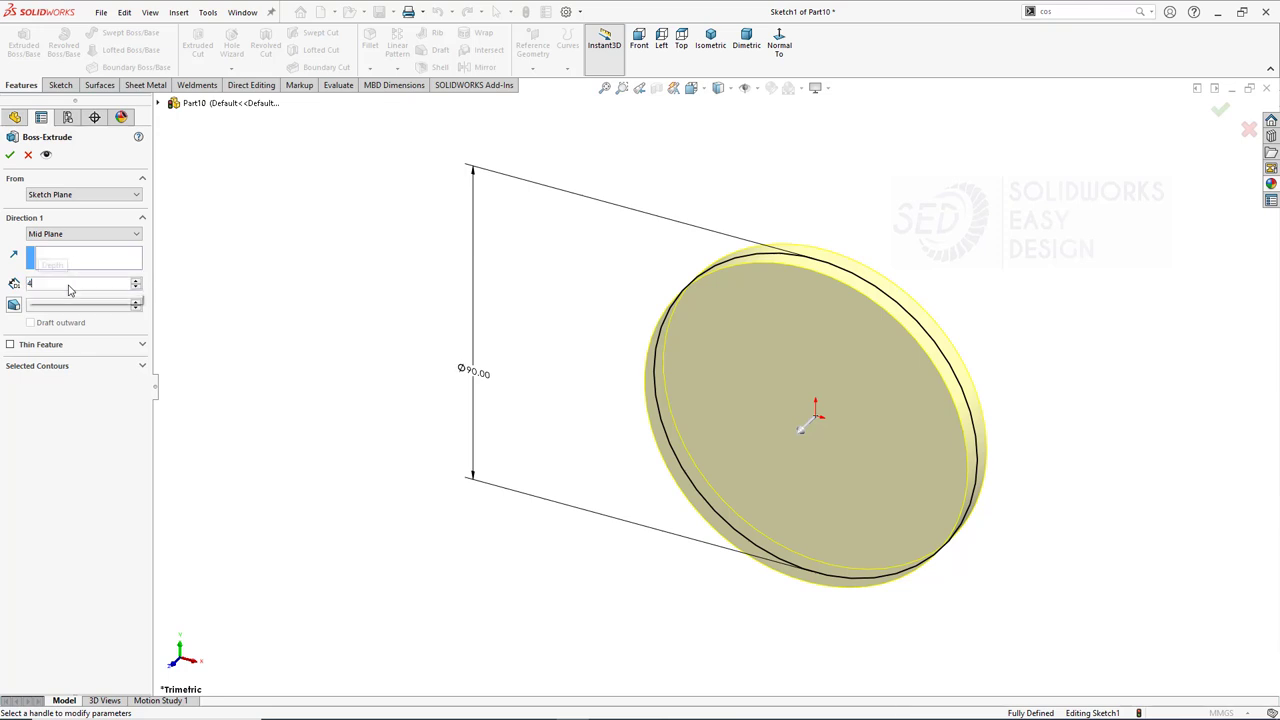
{"action": "key", "text": "Return"}
{"action": "left_click", "coordinate": [11, 156]}
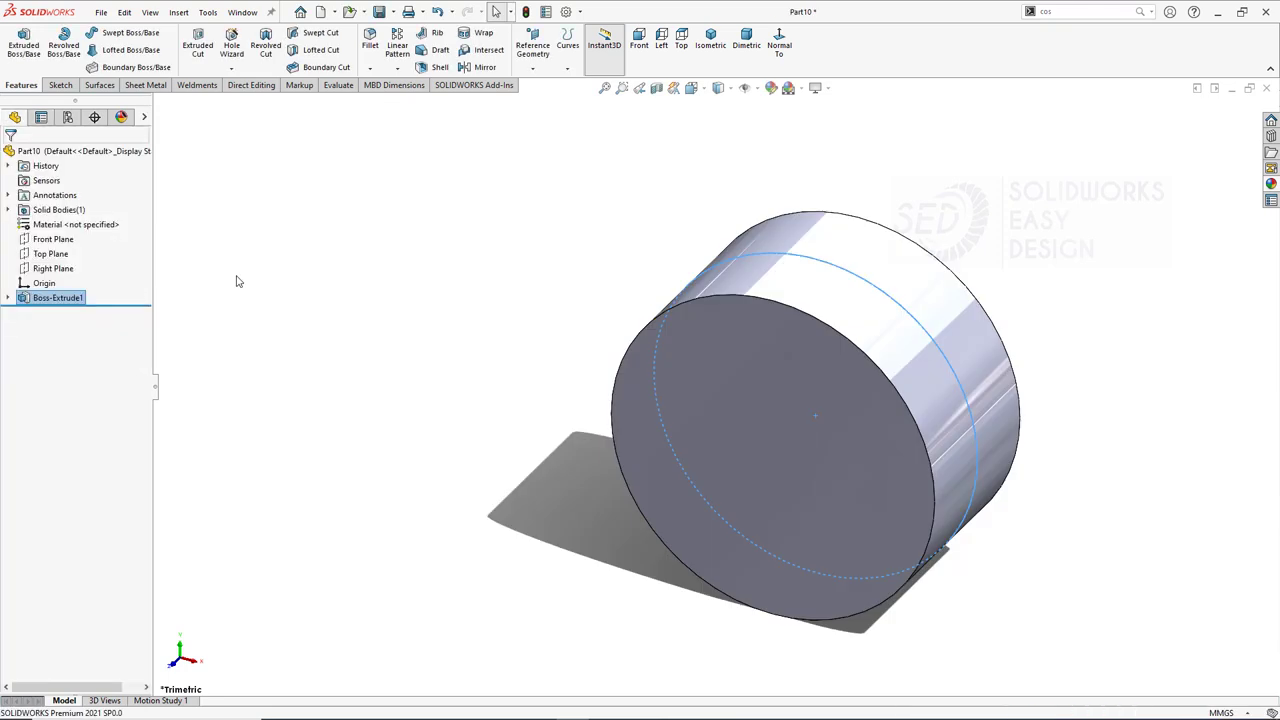
Offset the front face's circular edge and extrude it 2 mm as the Boss-Extrude3 rim.
{"action": "left_click", "coordinate": [370, 67]}
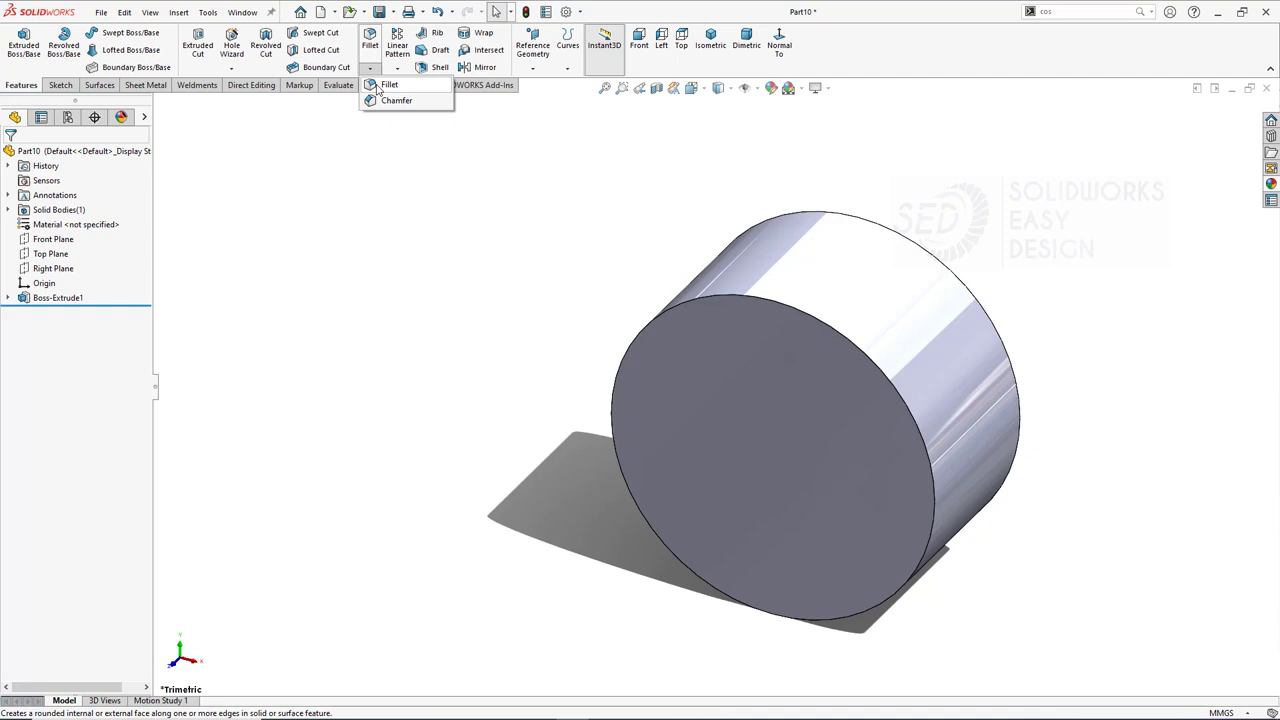
{"action": "left_click", "coordinate": [258, 48]}
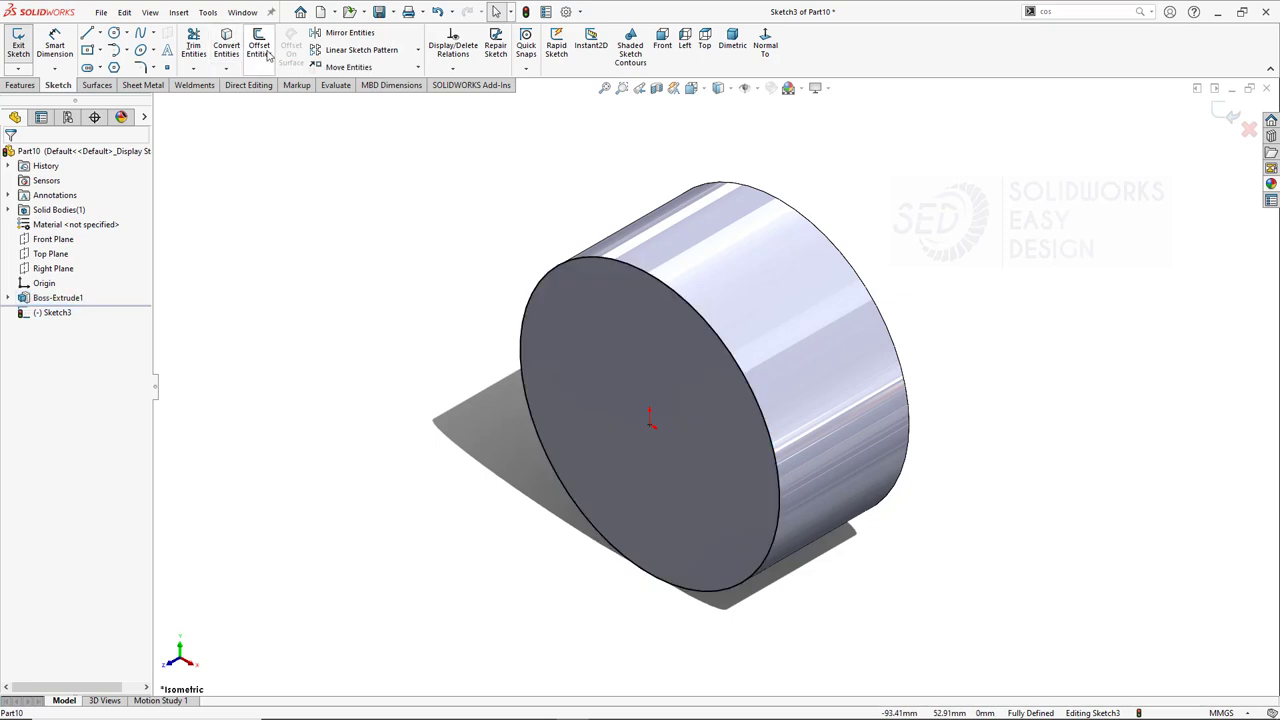
{"action": "left_click", "coordinate": [588, 264]}
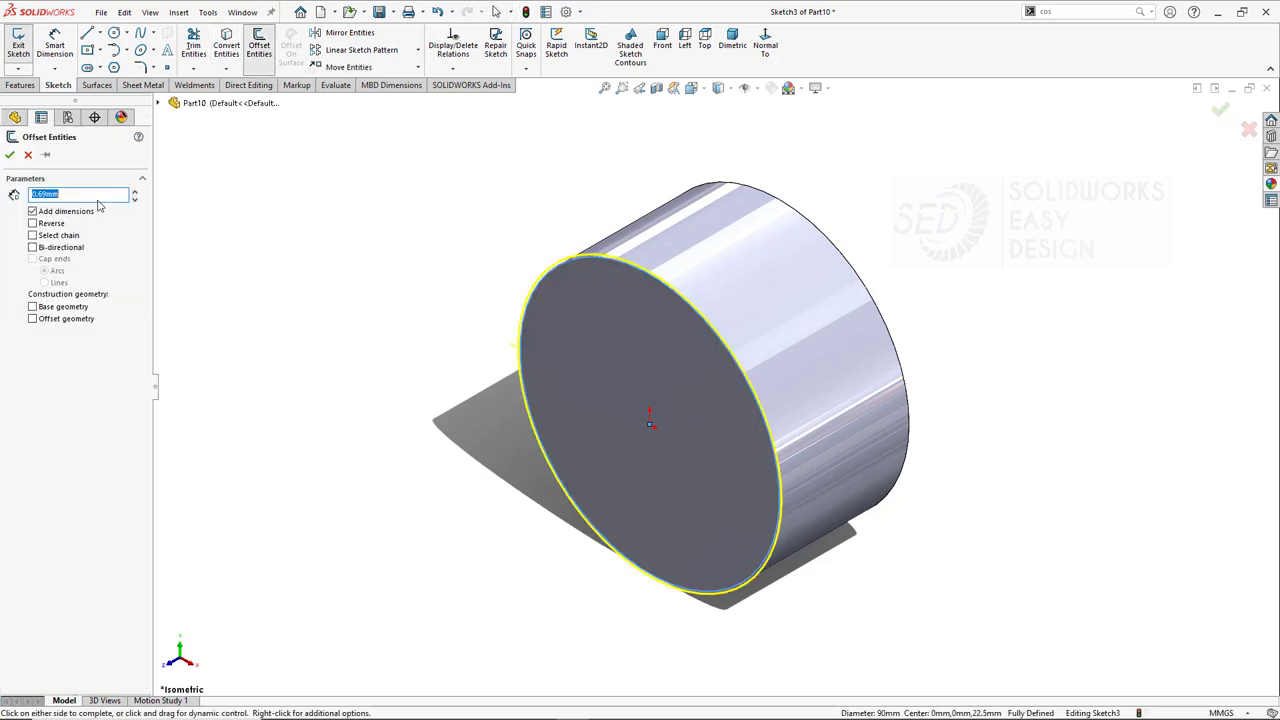
{"action": "left_click", "coordinate": [10, 155]}
{"action": "left_click", "coordinate": [20, 85]}
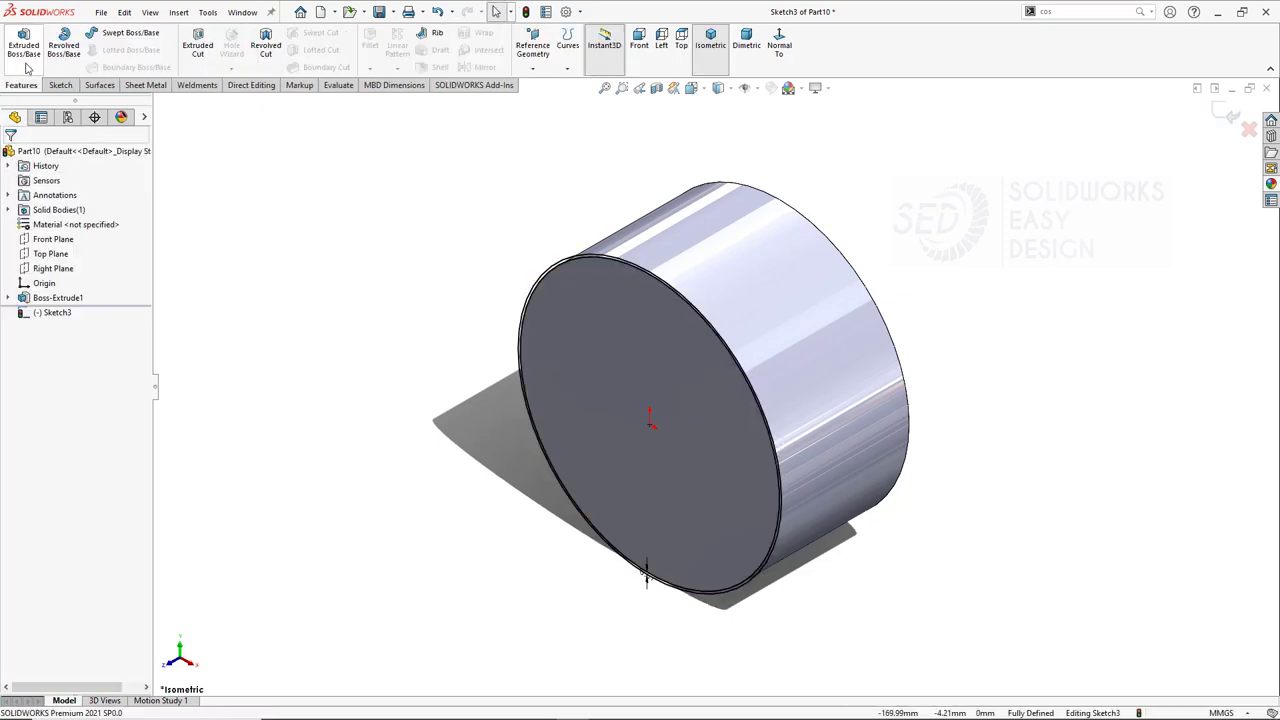
{"action": "left_click", "coordinate": [23, 45]}
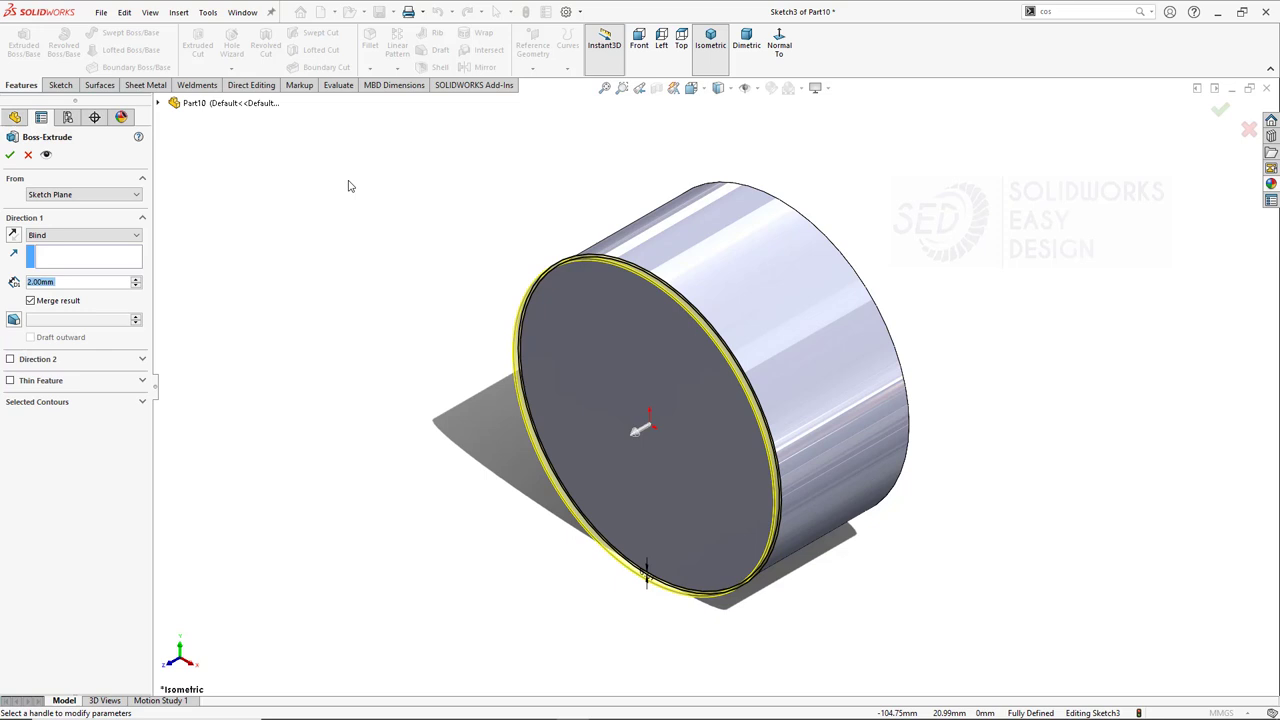
{"action": "left_click", "coordinate": [10, 155]}
Mirror Boss-Extrude3 about the Front Plane to put the rim on the back edge.
{"action": "mouse_move", "coordinate": [477, 229]}
{"action": "middle_mouse_down"}
{"action": "mouse_move", "coordinate": [480, 282]}
{"action": "mouse_move", "coordinate": [490, 170]}
{"action": "middle_mouse_up"}
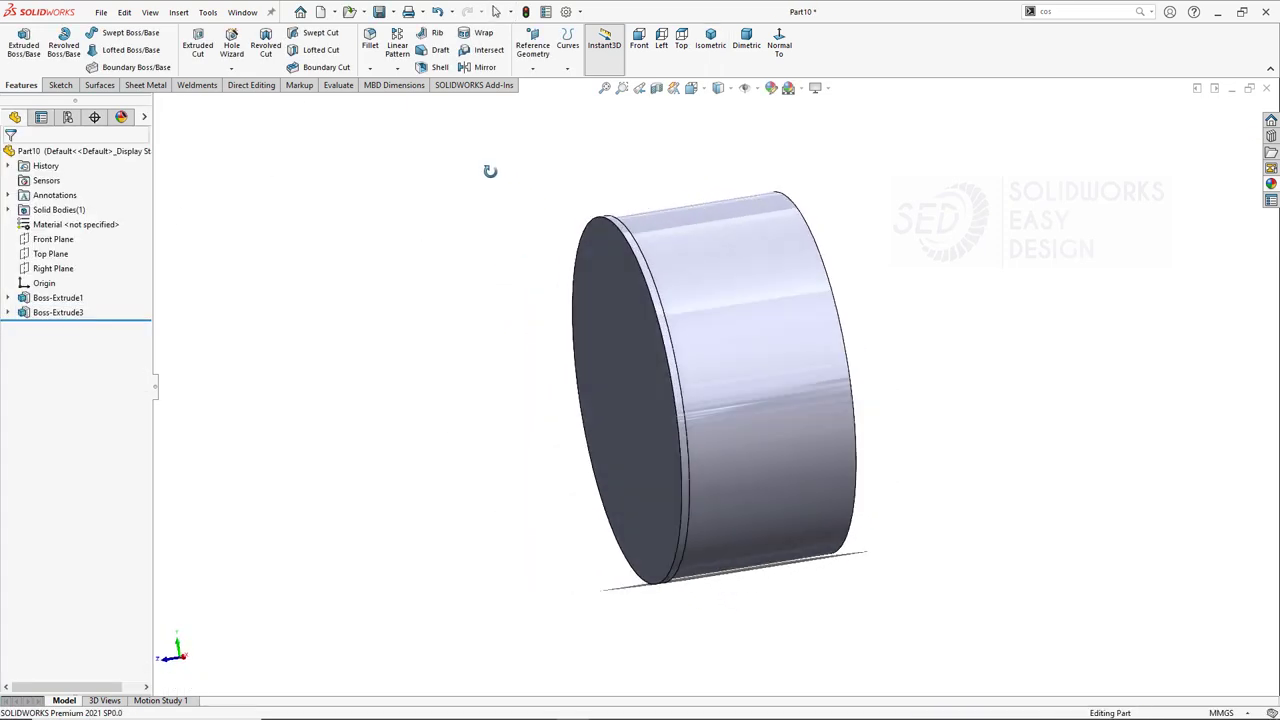
{"action": "left_click", "coordinate": [485, 67]}
{"action": "left_click", "coordinate": [158, 103]}
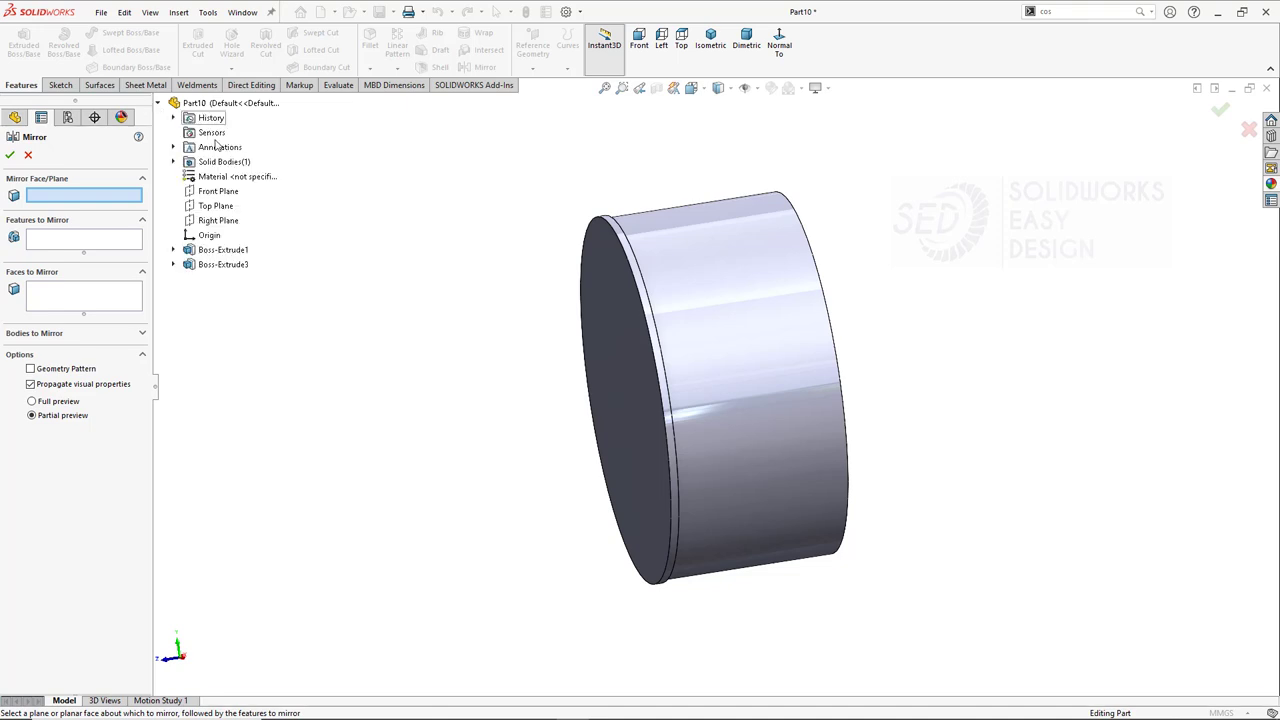
{"action": "left_click", "coordinate": [218, 190]}
{"action": "middle_click_drag", "start_coordinate": [293, 294], "coordinate": [320, 346]}
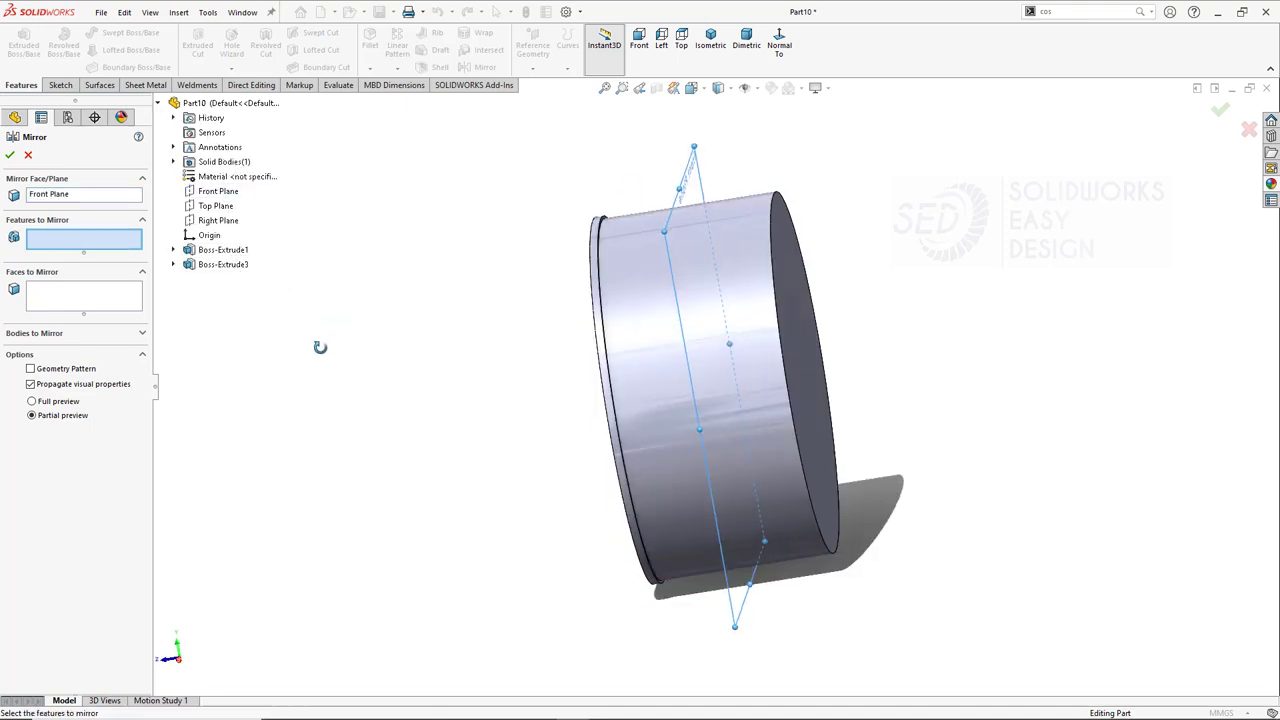
{"action": "left_click", "coordinate": [222, 264]}
{"action": "left_click", "coordinate": [10, 156]}
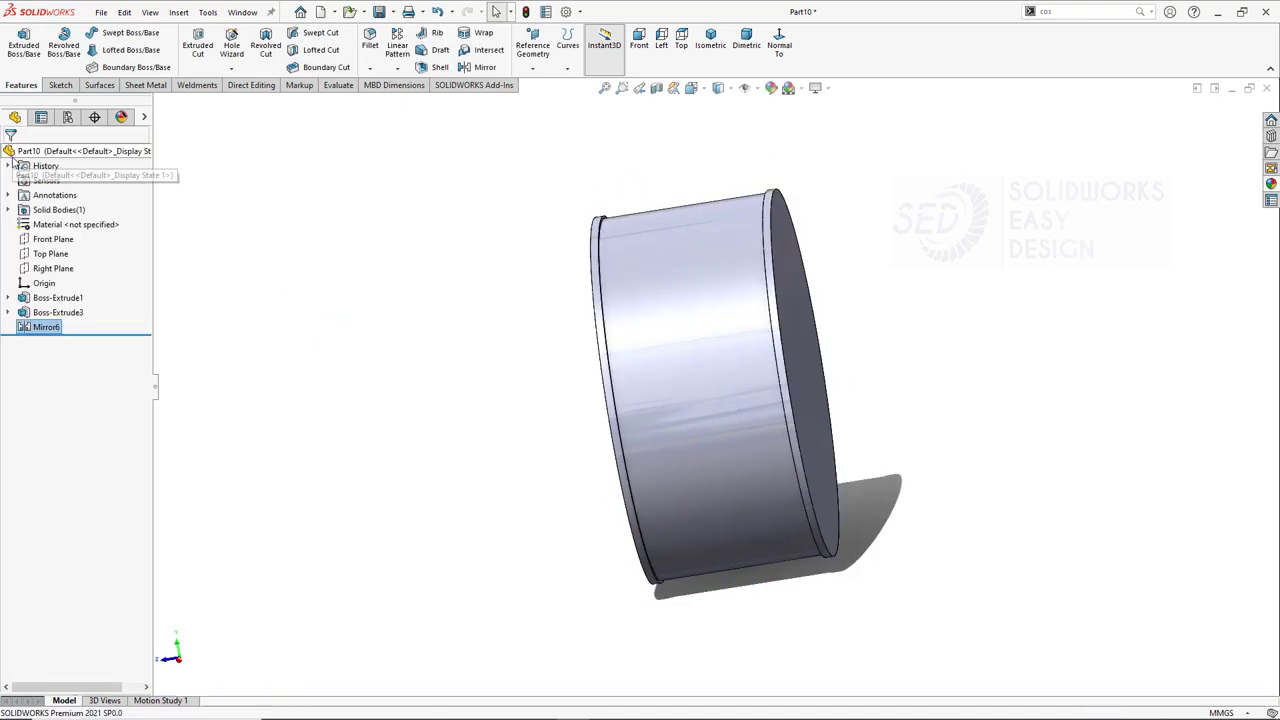
{"action": "middle_click_drag", "start_coordinate": [440, 277], "coordinate": [508, 300]}
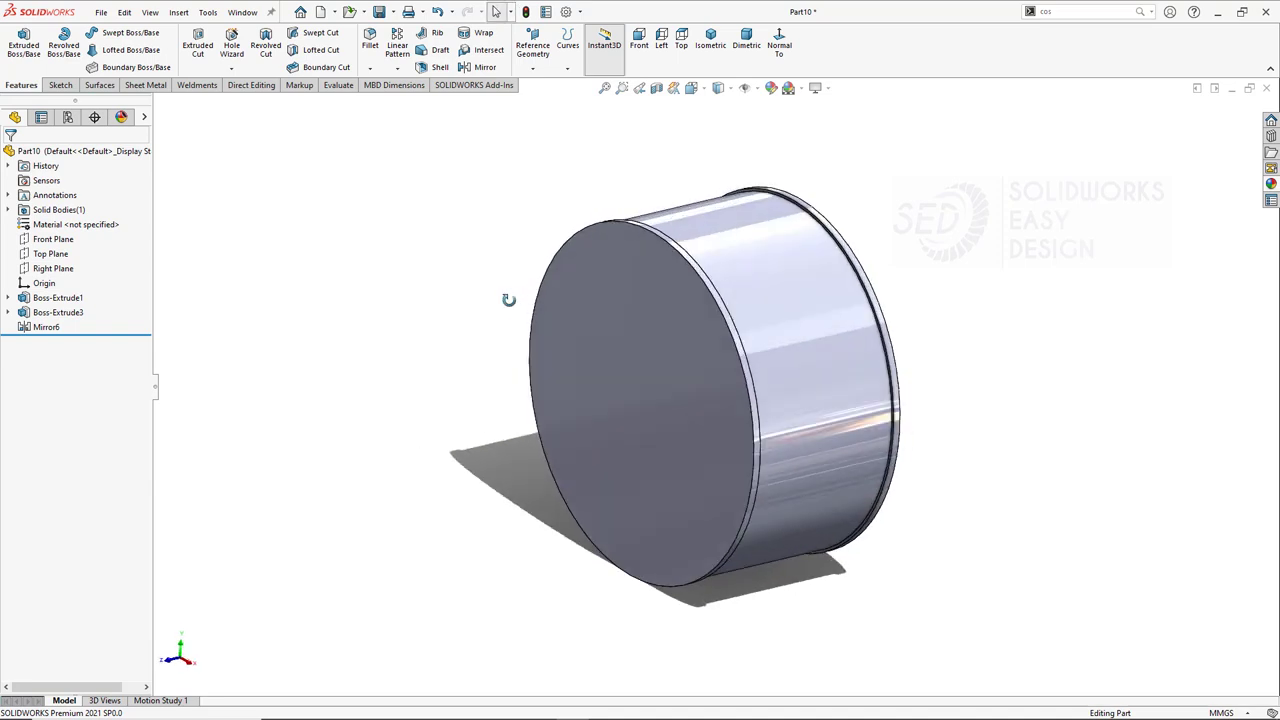
Apply the brownish nickel metal appearance to the cylinder.
{"action": "left_click", "coordinate": [1271, 184]}
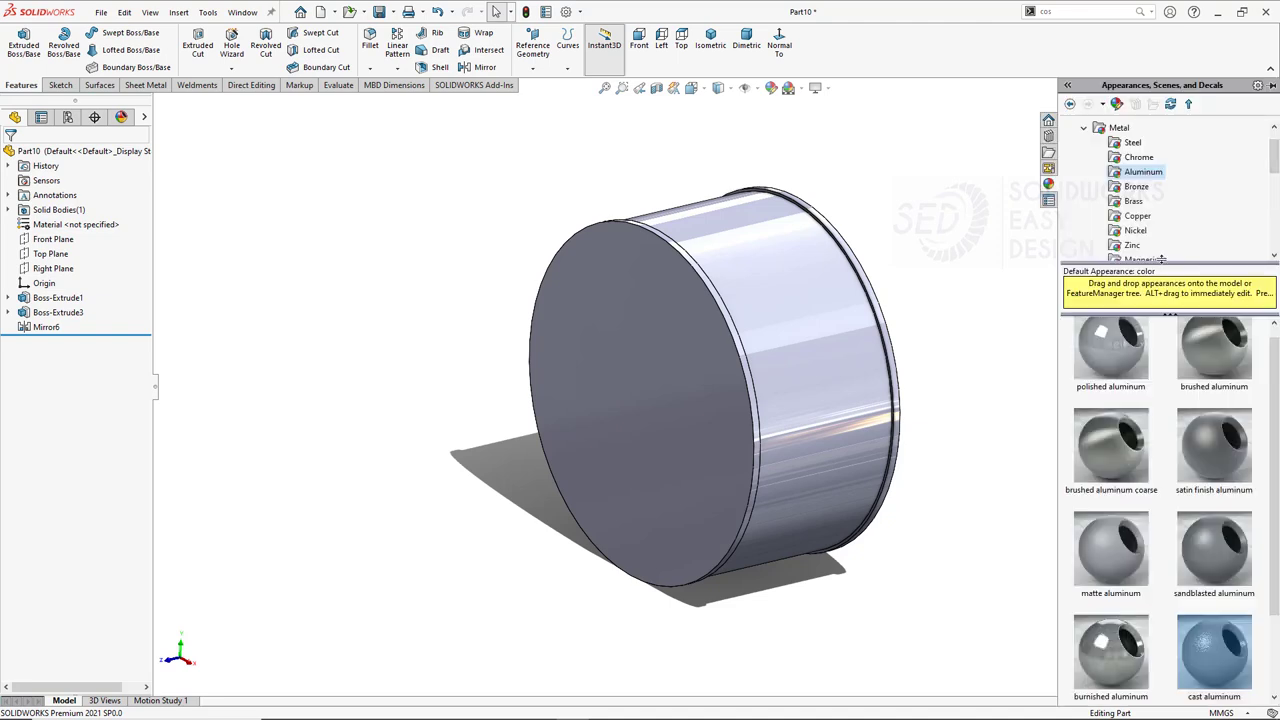
{"action": "left_click", "coordinate": [1133, 201]}
{"action": "left_click", "coordinate": [1138, 217]}
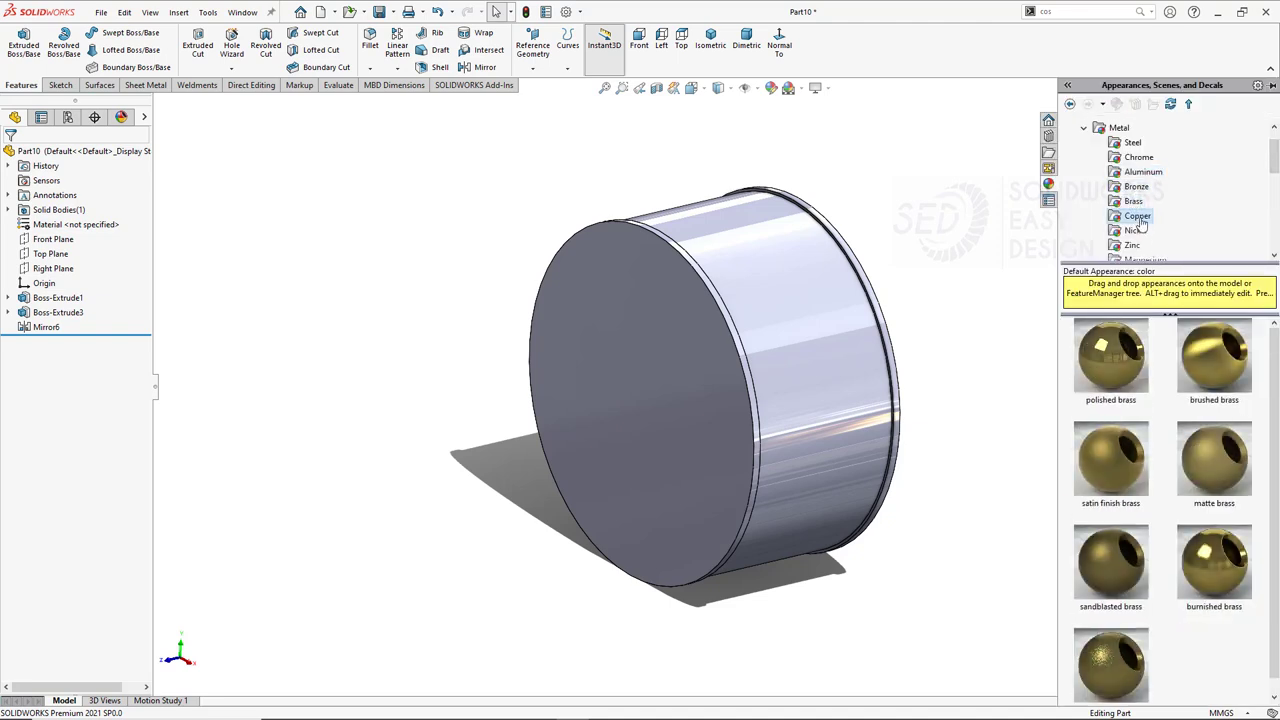
{"action": "left_click", "coordinate": [1135, 230]}
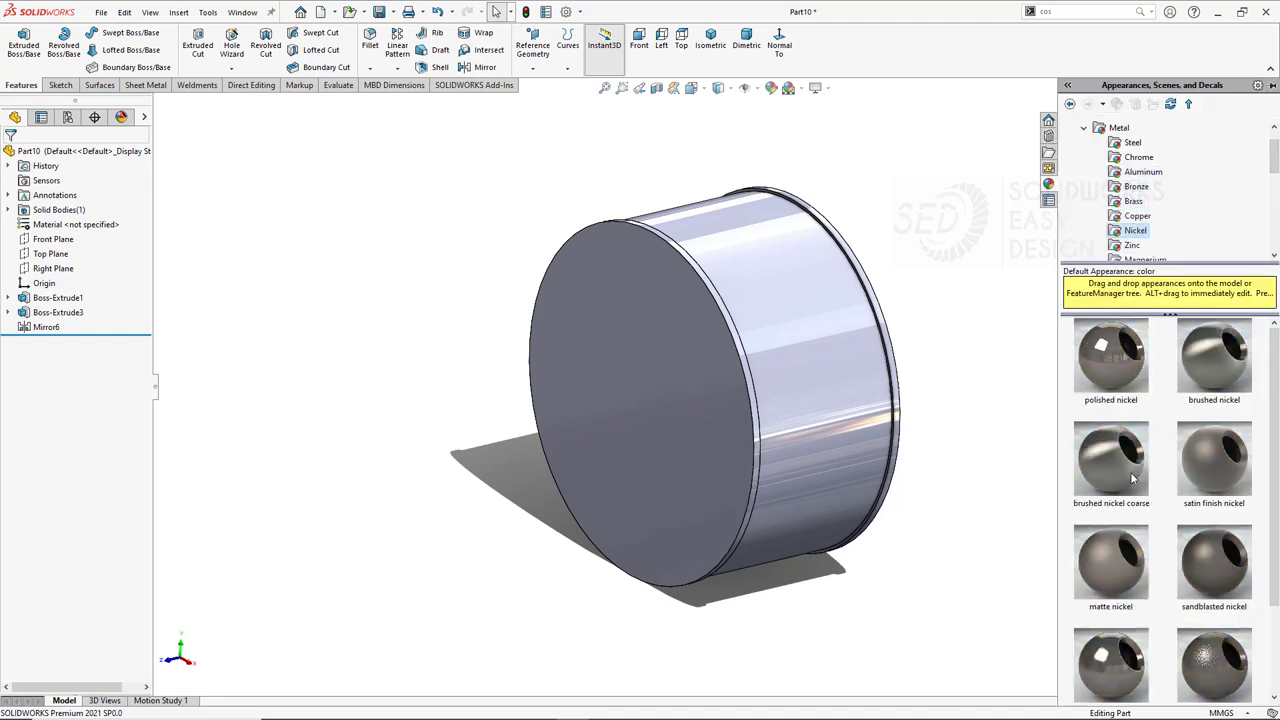
{"action": "left_click", "coordinate": [1214, 668]}
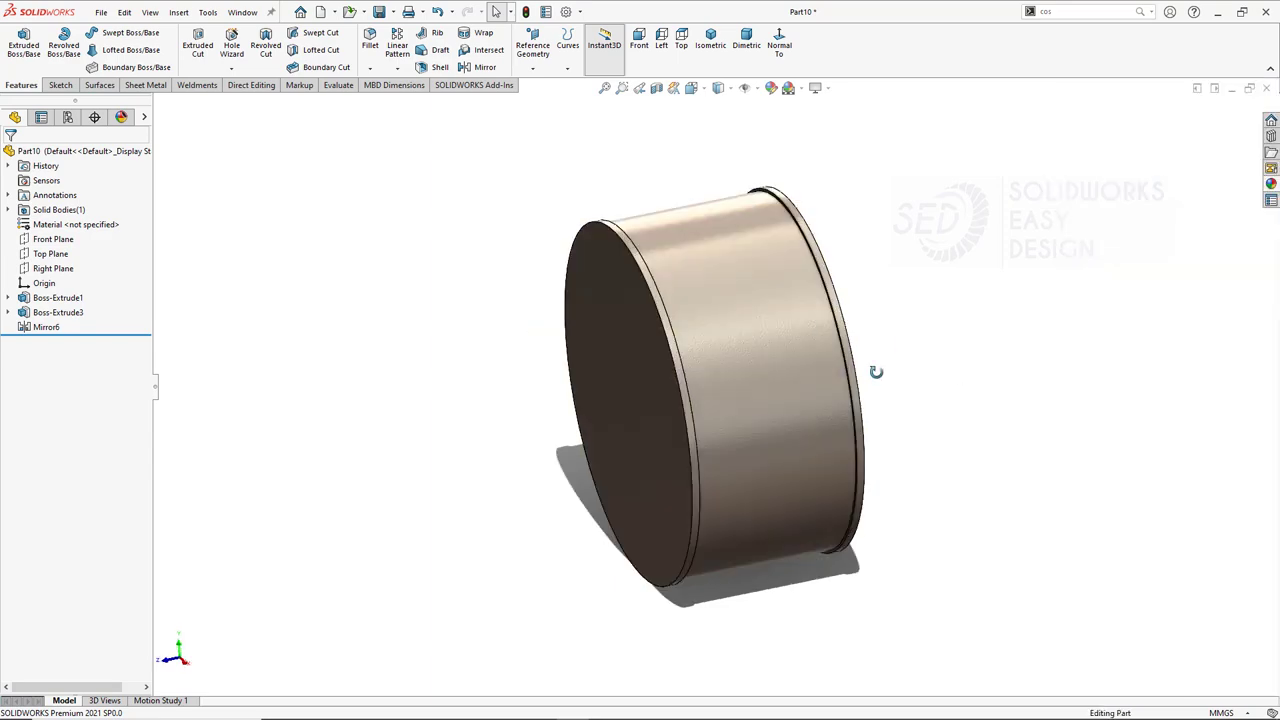
{"action": "mouse_move", "coordinate": [874, 371]}
{"action": "middle_mouse_down"}
{"action": "mouse_move", "coordinate": [927, 483]}
{"action": "mouse_move", "coordinate": [861, 386]}
{"action": "middle_mouse_up"}
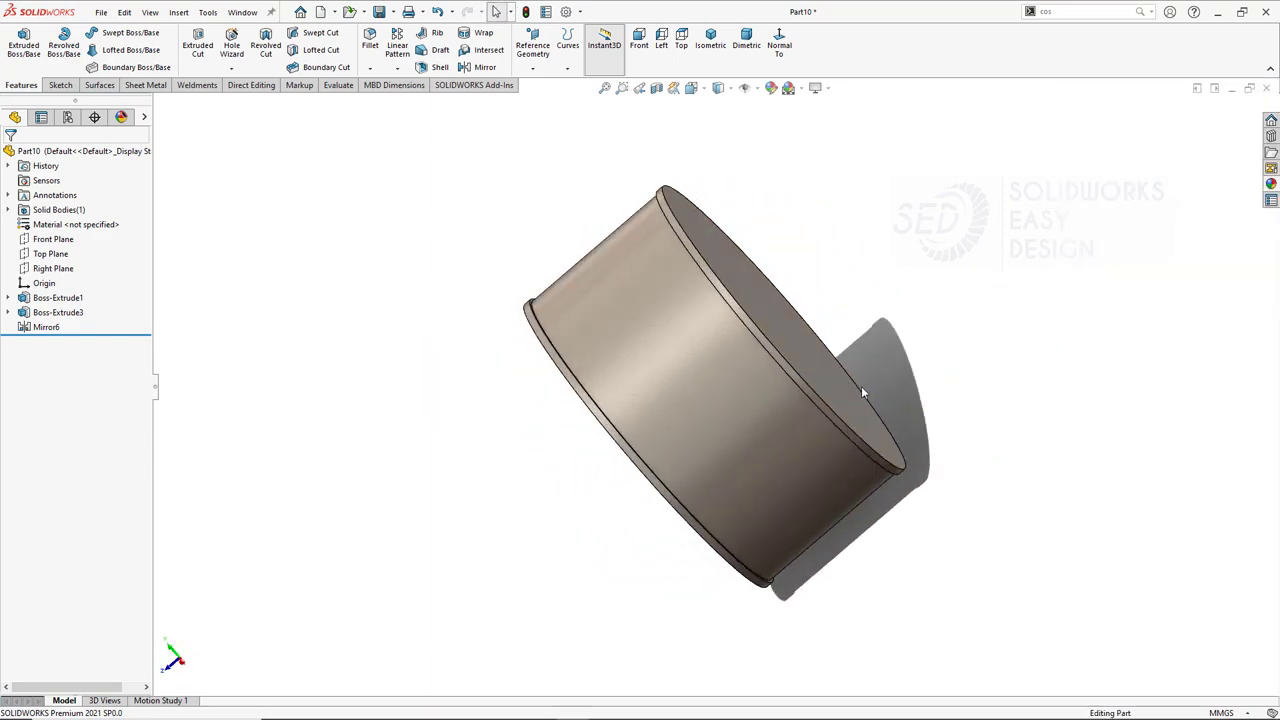
Save the part as Part10 in New folder on the Desktop.
{"action": "key", "text": "ctrl+s"}
{"action": "left_click", "coordinate": [54, 167]}
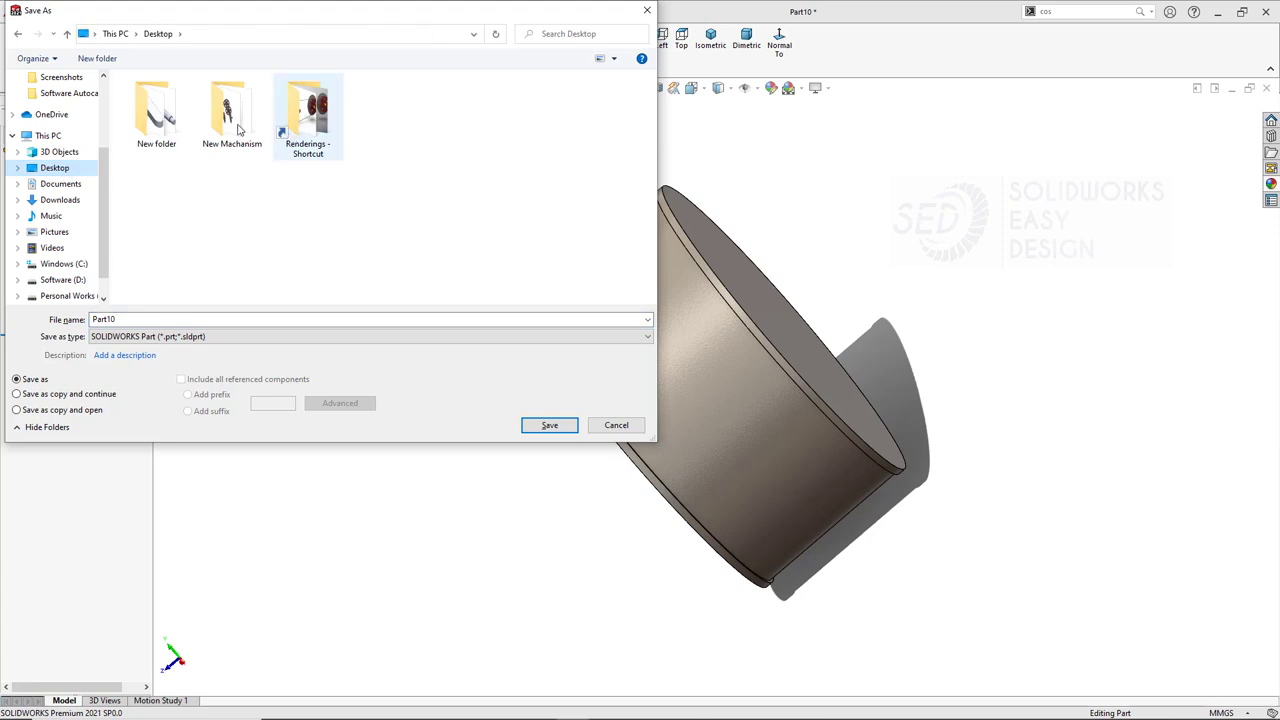
{"action": "double_click", "coordinate": [158, 110]}
{"action": "left_click", "coordinate": [558, 430]}
Switch to the dimetric view and select the roller's circular end face.
{"action": "middle_click_drag", "start_coordinate": [874, 266], "coordinate": [908, 253]}
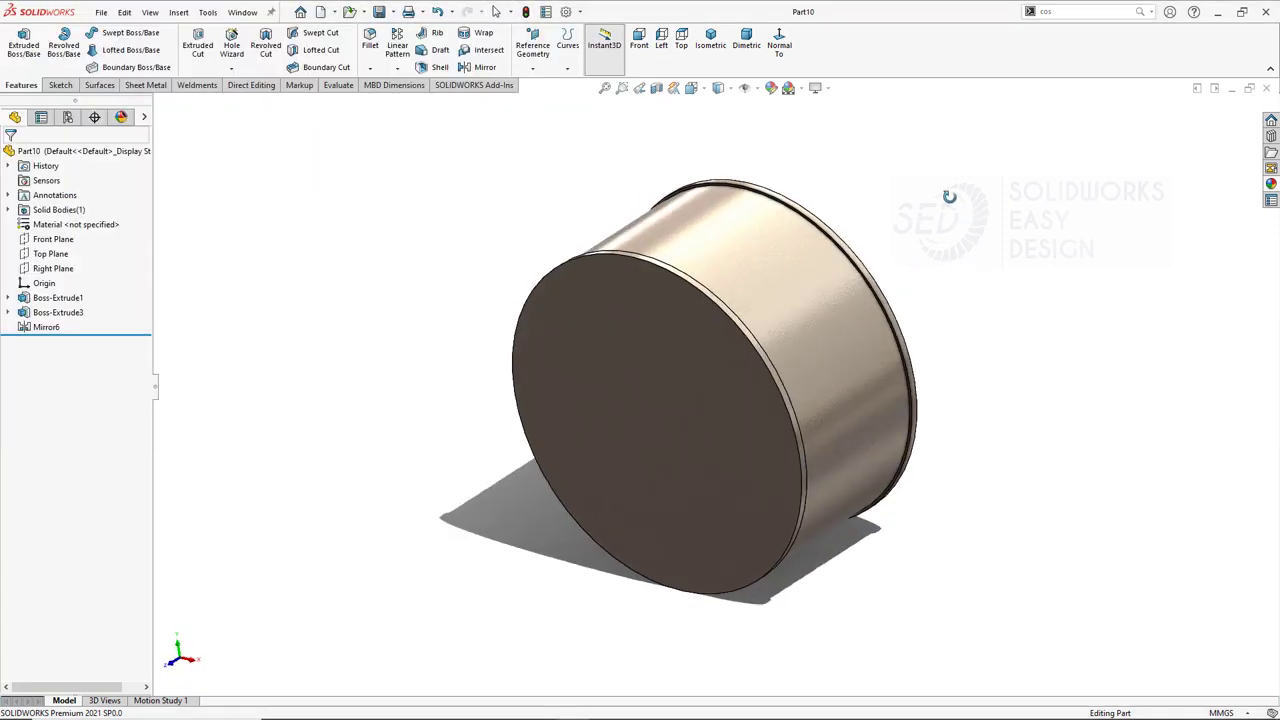
{"action": "key", "text": "ctrl+8"}
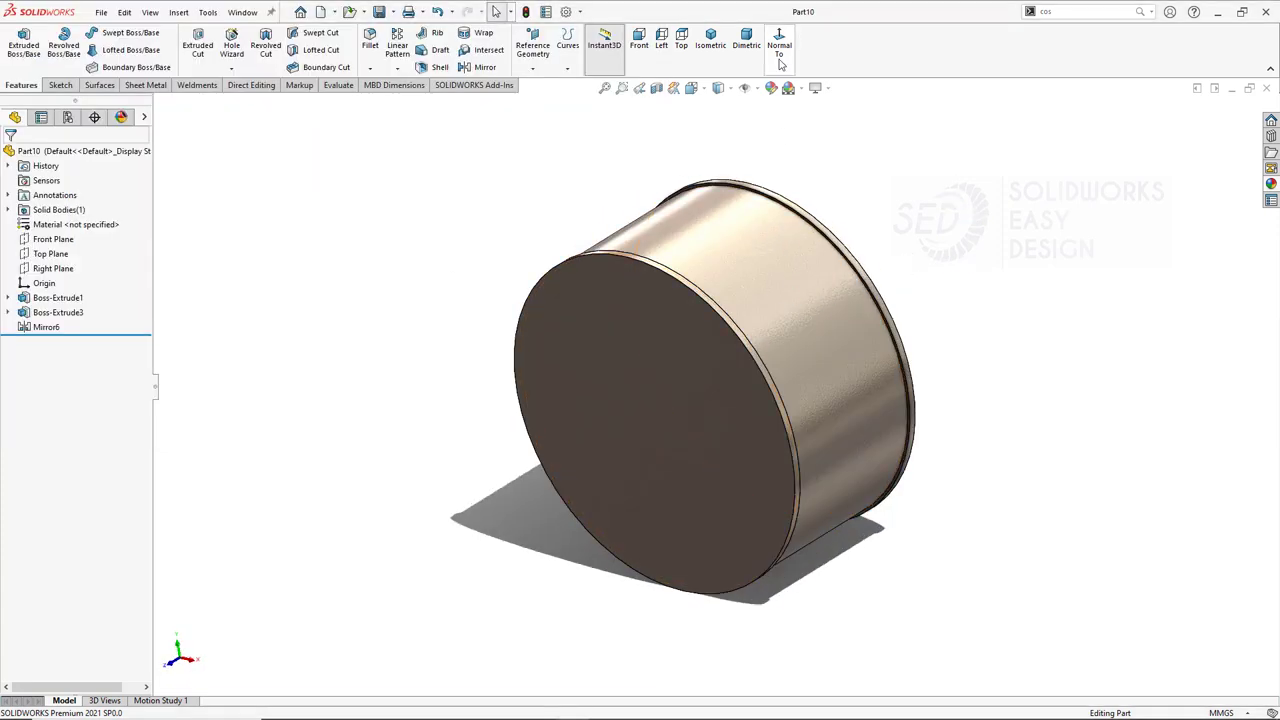
{"action": "left_click", "coordinate": [746, 45]}
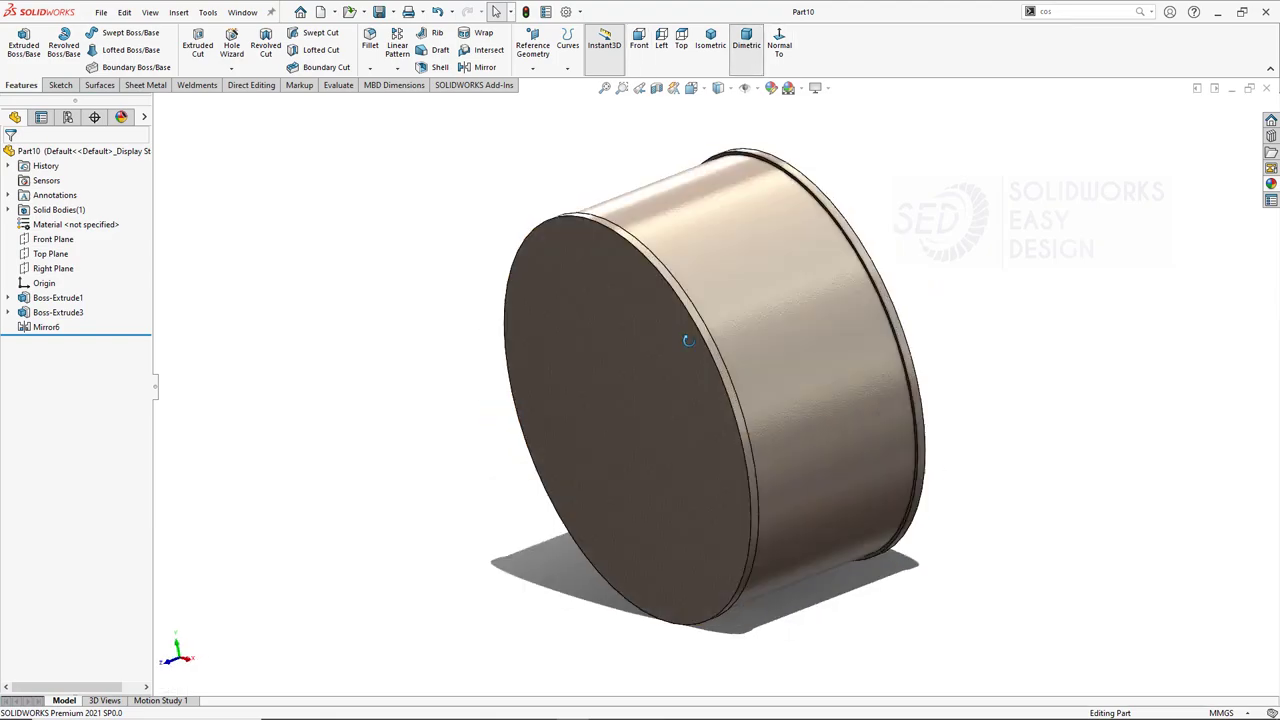
{"action": "left_click", "coordinate": [785, 305]}
Start a sketch on the end face, discard it, and return to the dimetric view.
{"action": "left_click", "coordinate": [806, 250]}
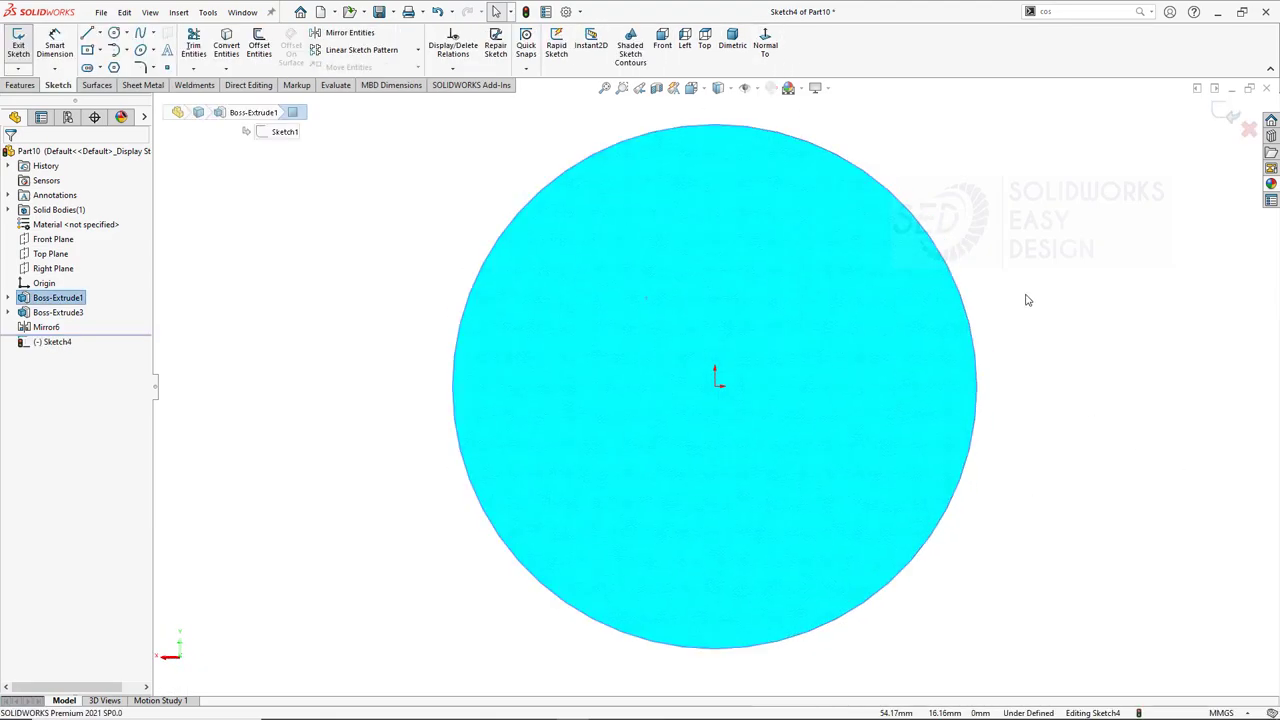
{"action": "left_click", "coordinate": [764, 46]}
{"action": "left_click", "coordinate": [764, 48]}
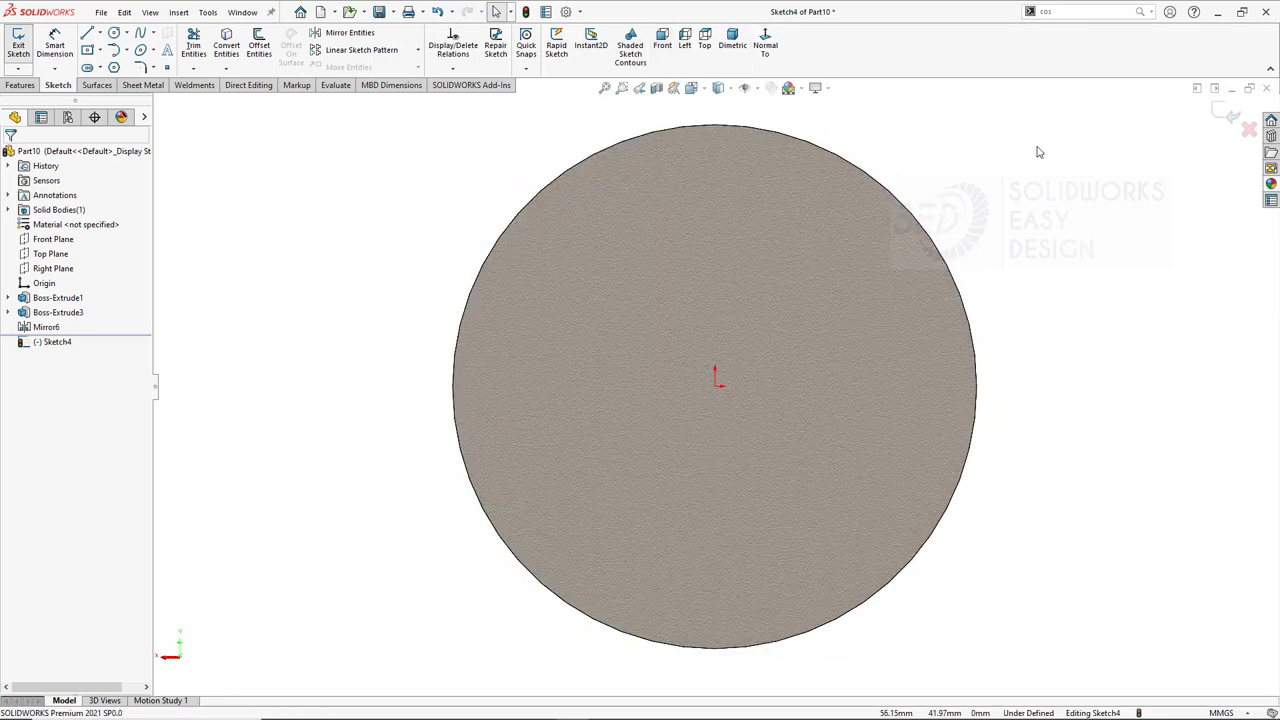
{"action": "left_click", "coordinate": [1249, 130]}
{"action": "left_click", "coordinate": [746, 42]}
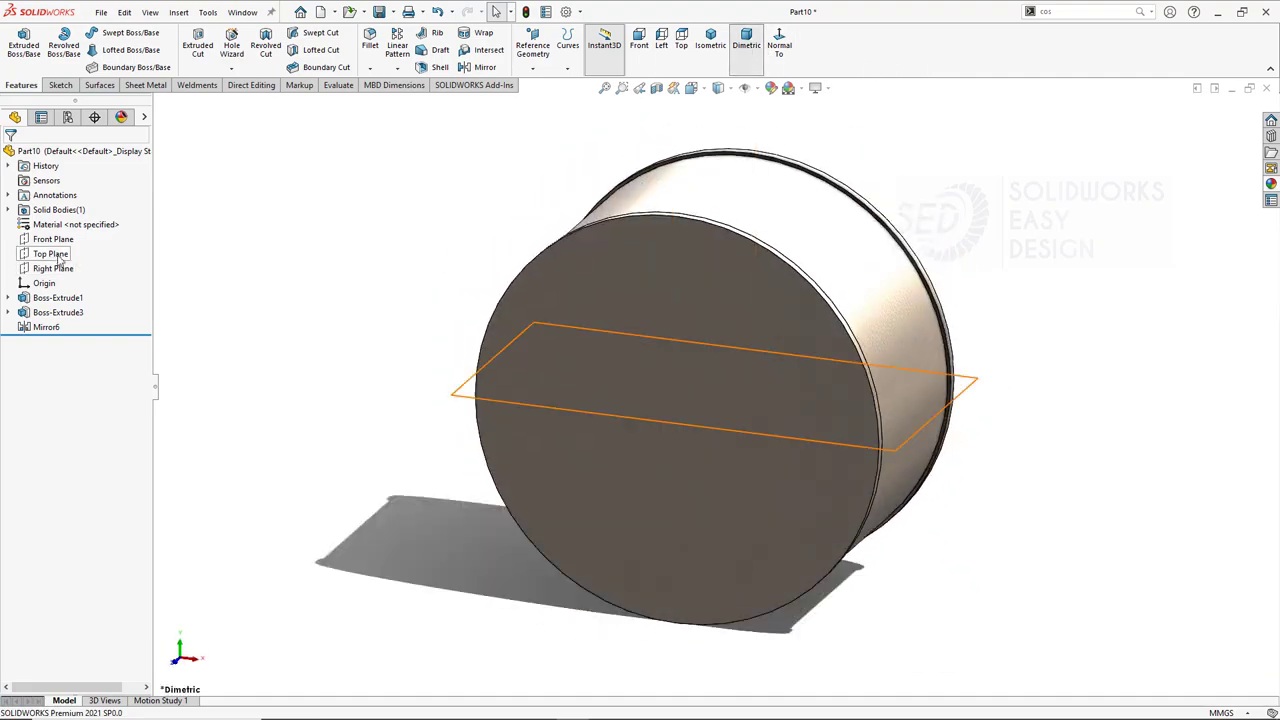
On the Front Plane, draw an outer and a smaller inner circle centred on the origin.
{"action": "left_click", "coordinate": [53, 239]}
{"action": "left_click", "coordinate": [68, 222]}
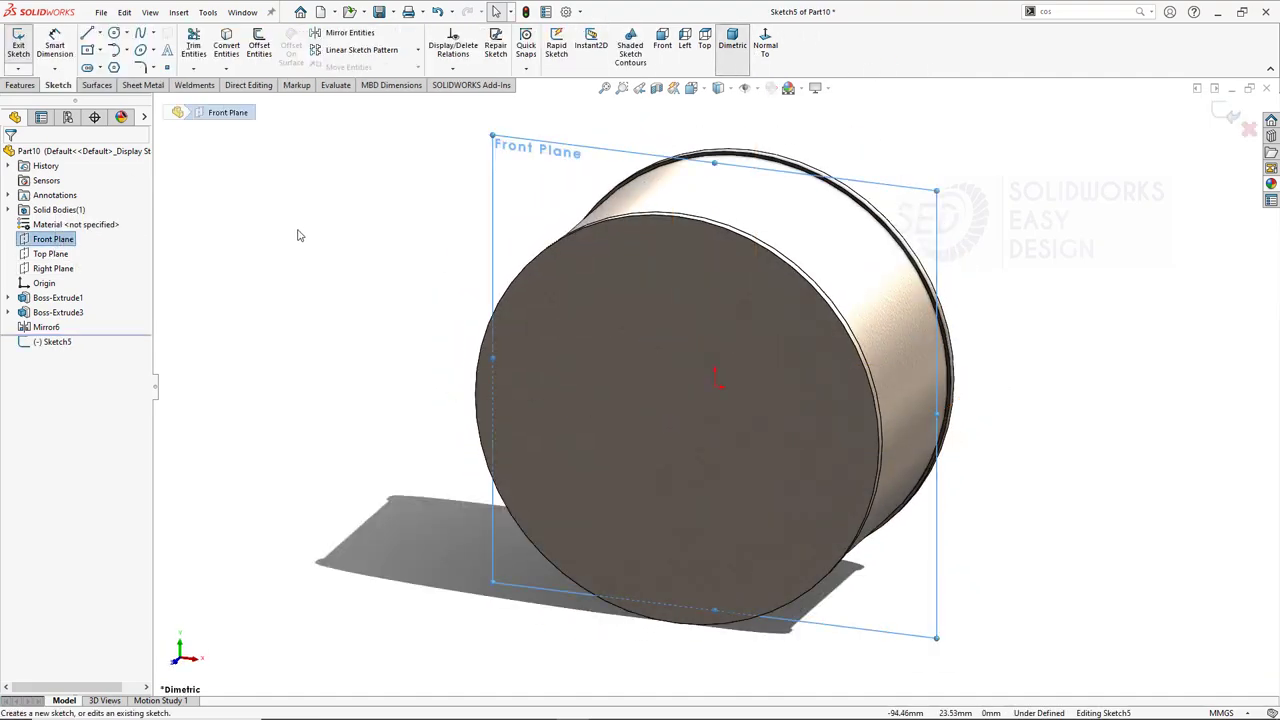
{"action": "left_click", "coordinate": [765, 45]}
{"action": "left_click", "coordinate": [765, 45]}
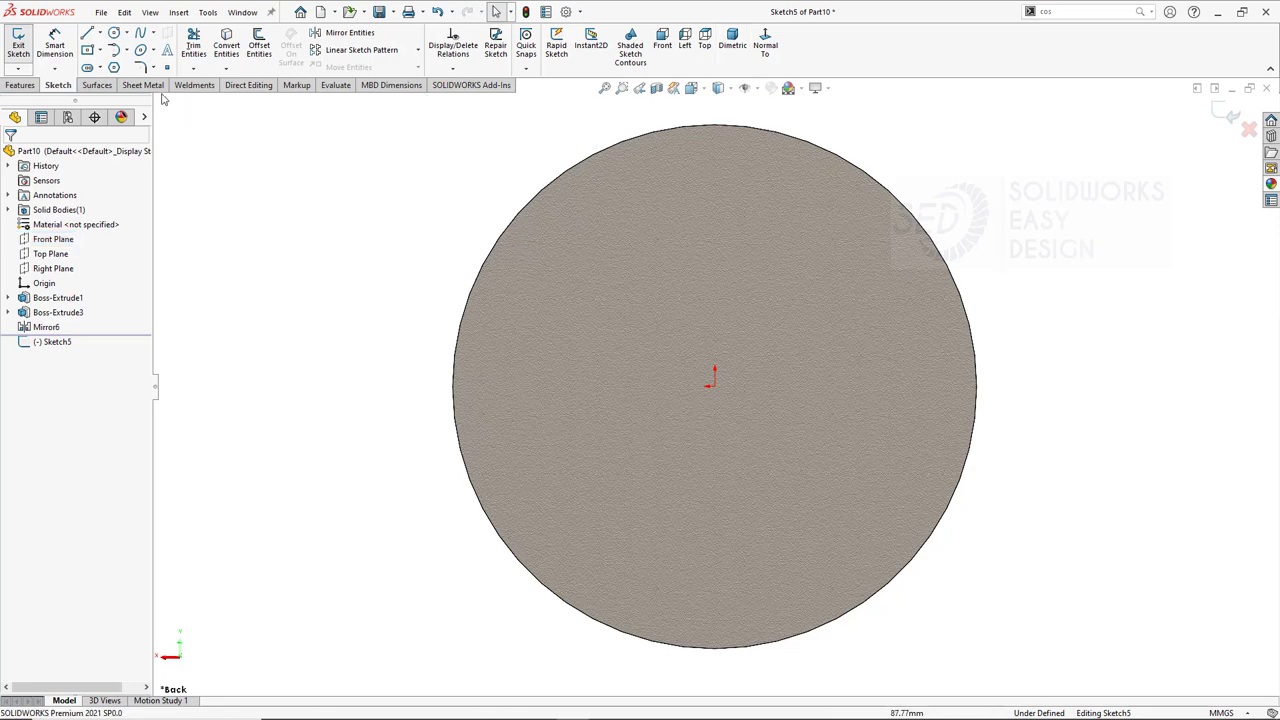
{"action": "left_click", "coordinate": [114, 32]}
{"action": "left_click", "coordinate": [714, 385]}
{"action": "left_click", "coordinate": [714, 197]}
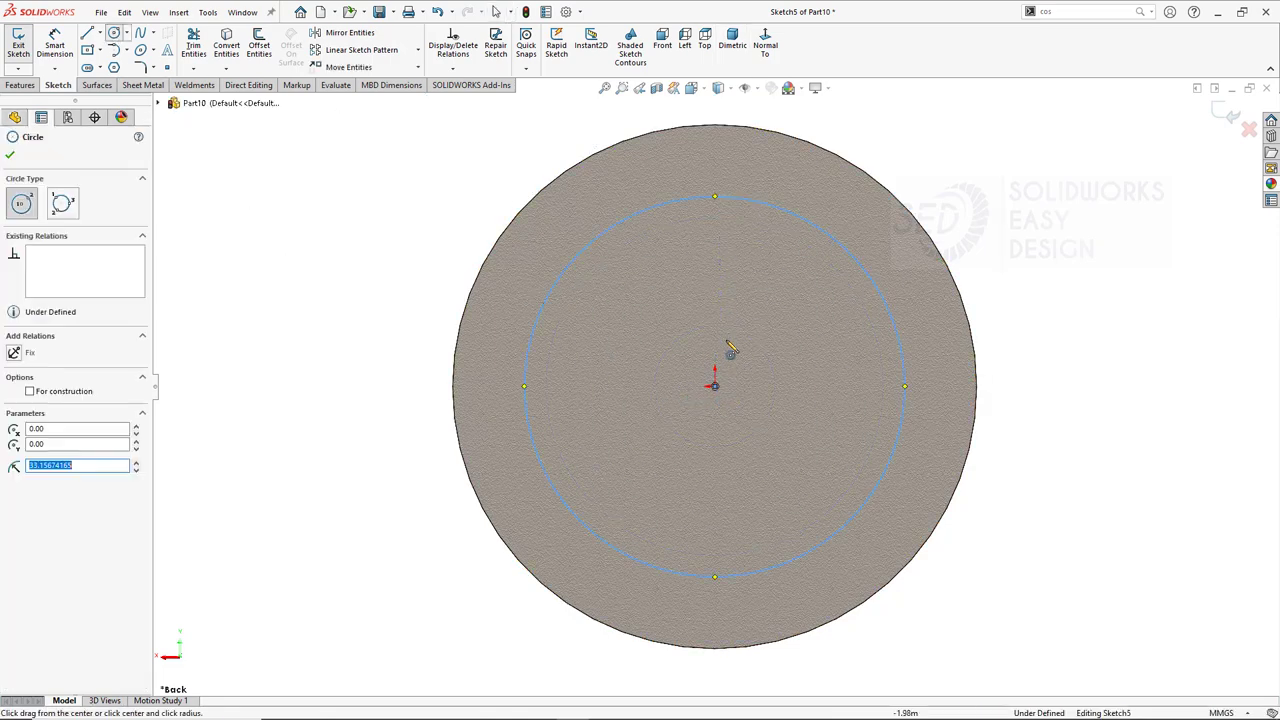
{"action": "left_click", "coordinate": [714, 385]}
{"action": "left_click", "coordinate": [714, 245]}
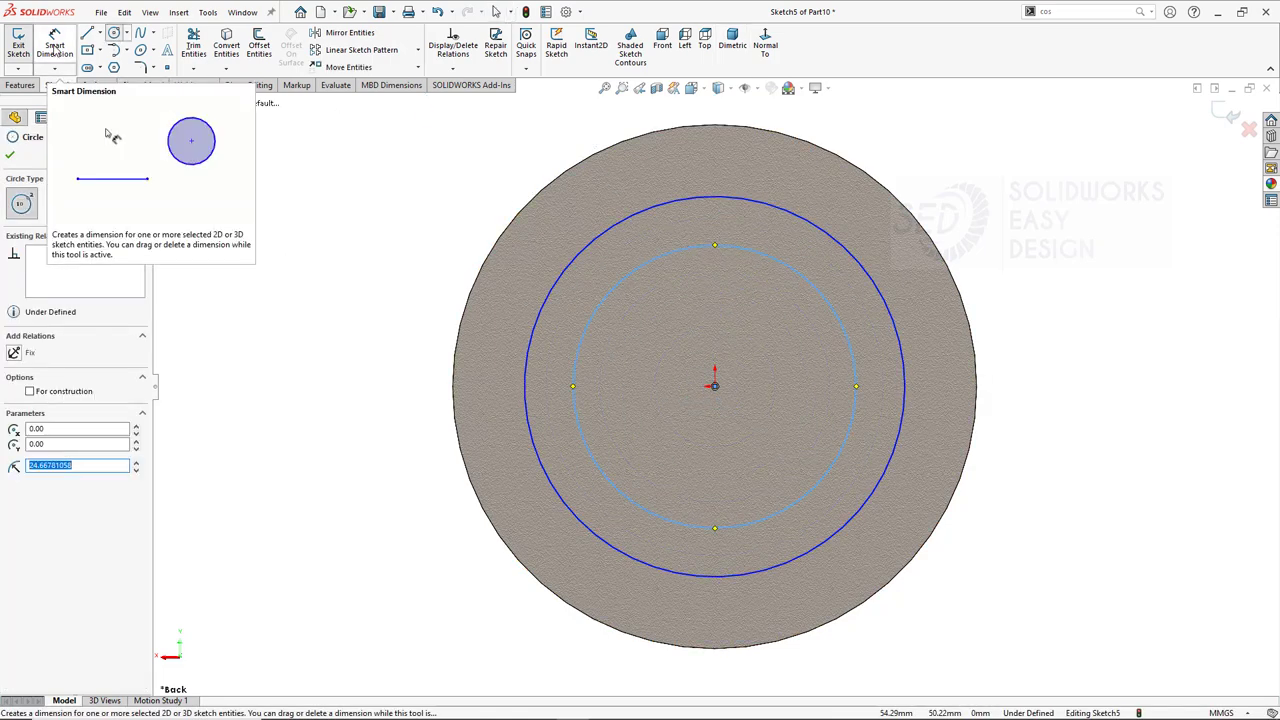
Dimension the outer circle at Ø80 mm and the gap between the circles at 8 mm.
{"action": "left_click", "coordinate": [68, 38]}
{"action": "left_click", "coordinate": [556, 285]}
{"action": "left_click", "coordinate": [358, 390]}
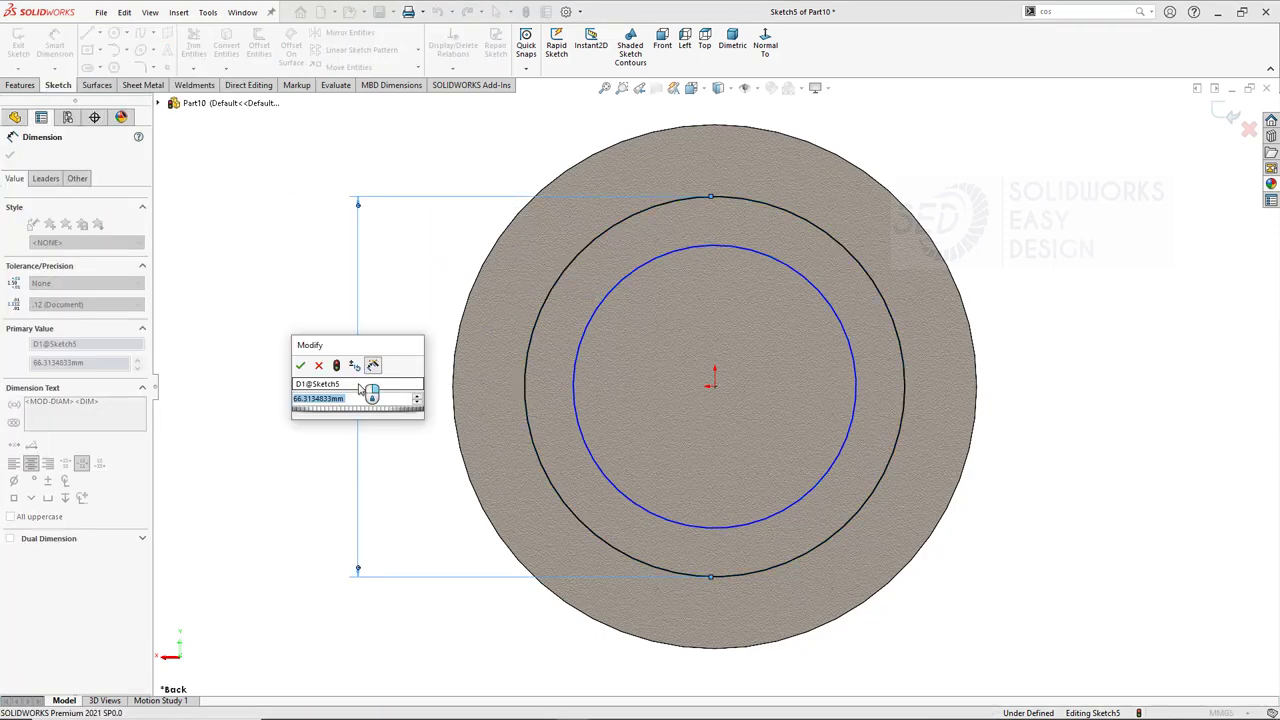
{"action": "type", "text": "80"}
{"action": "key", "text": "Return"}
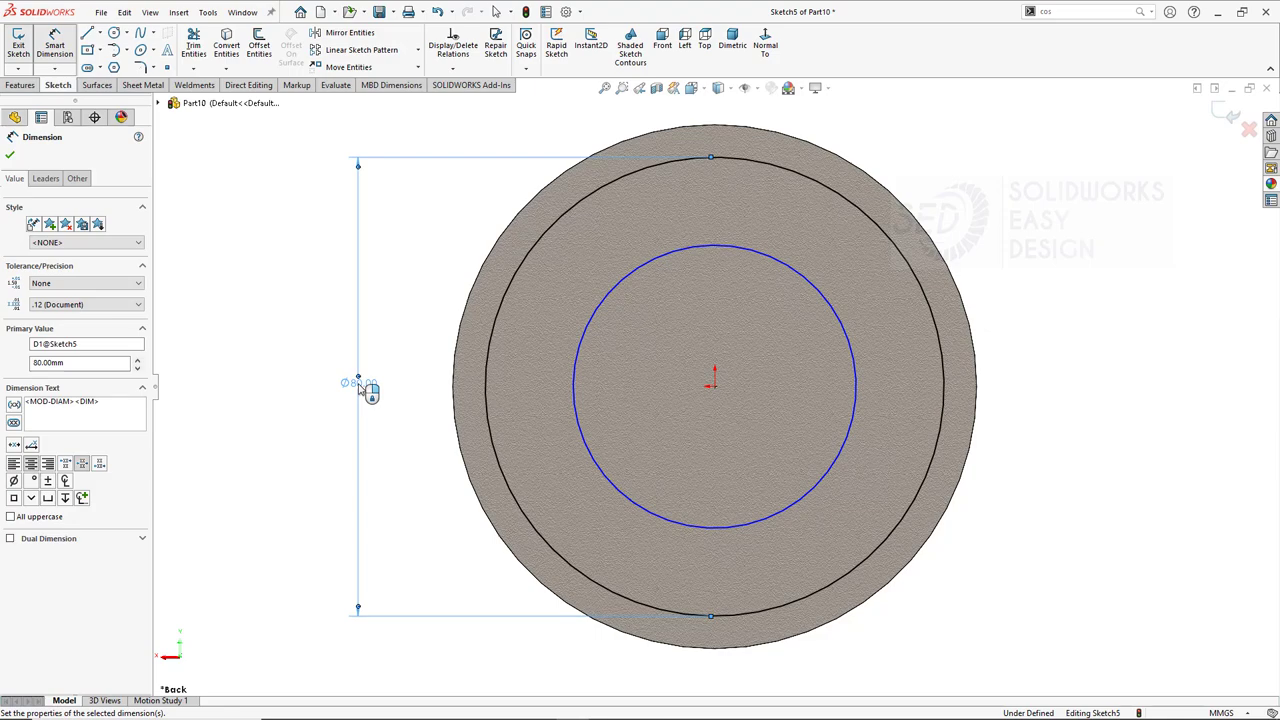
{"action": "left_click", "coordinate": [695, 247]}
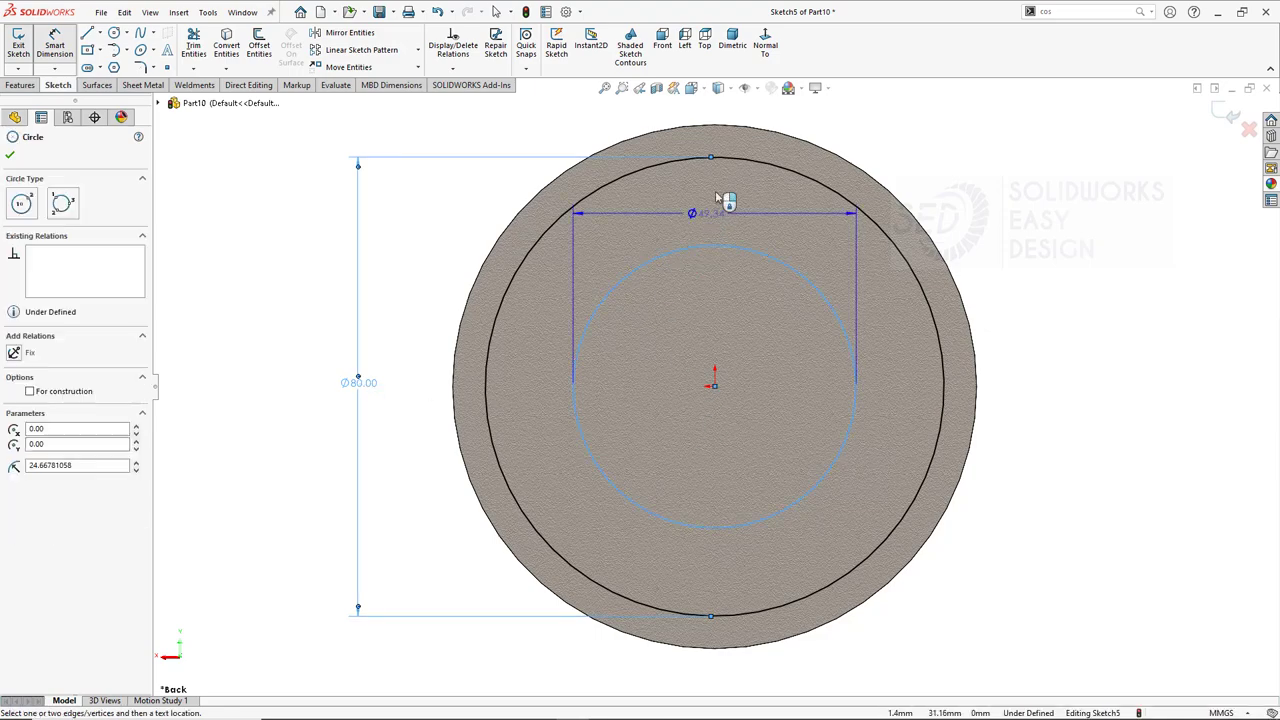
{"action": "left_click", "coordinate": [737, 160]}
{"action": "left_click", "coordinate": [737, 215]}
{"action": "type", "text": "8"}
{"action": "key", "text": "Return"}
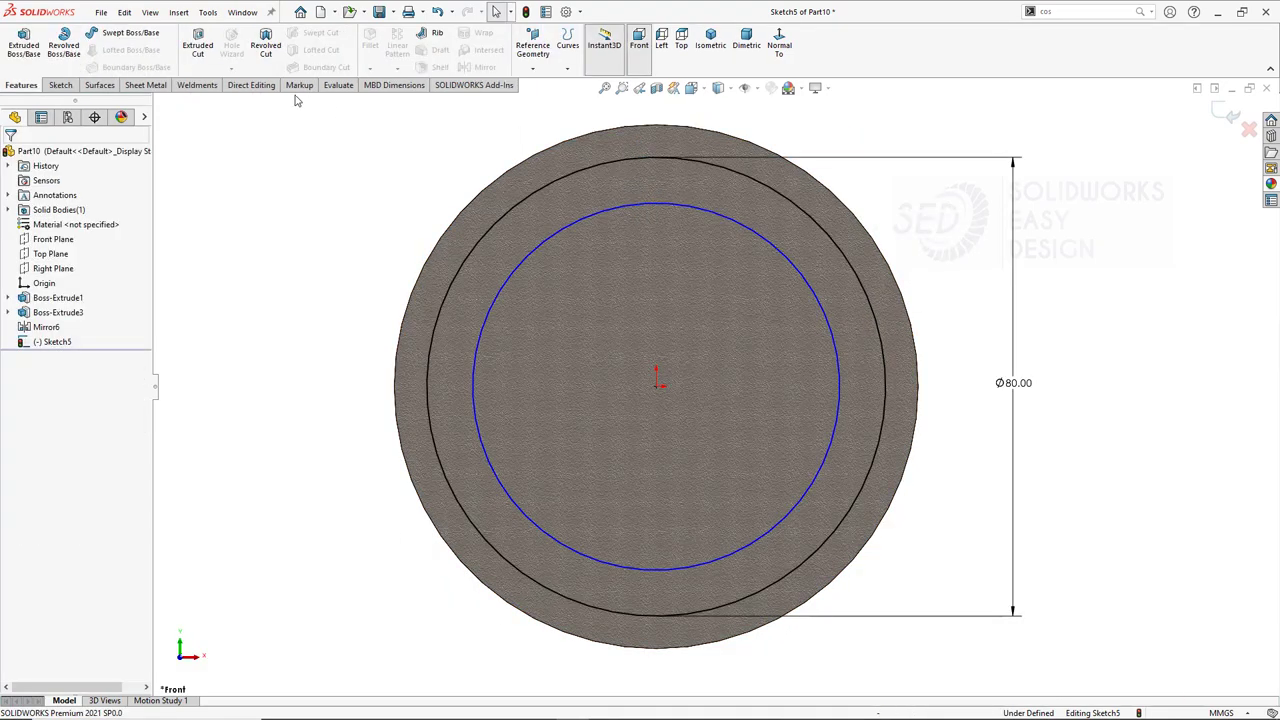
Dimension the inner circle 8 mm in from the roller's outer edge.
{"action": "left_click", "coordinate": [62, 86]}
{"action": "left_click", "coordinate": [54, 45]}
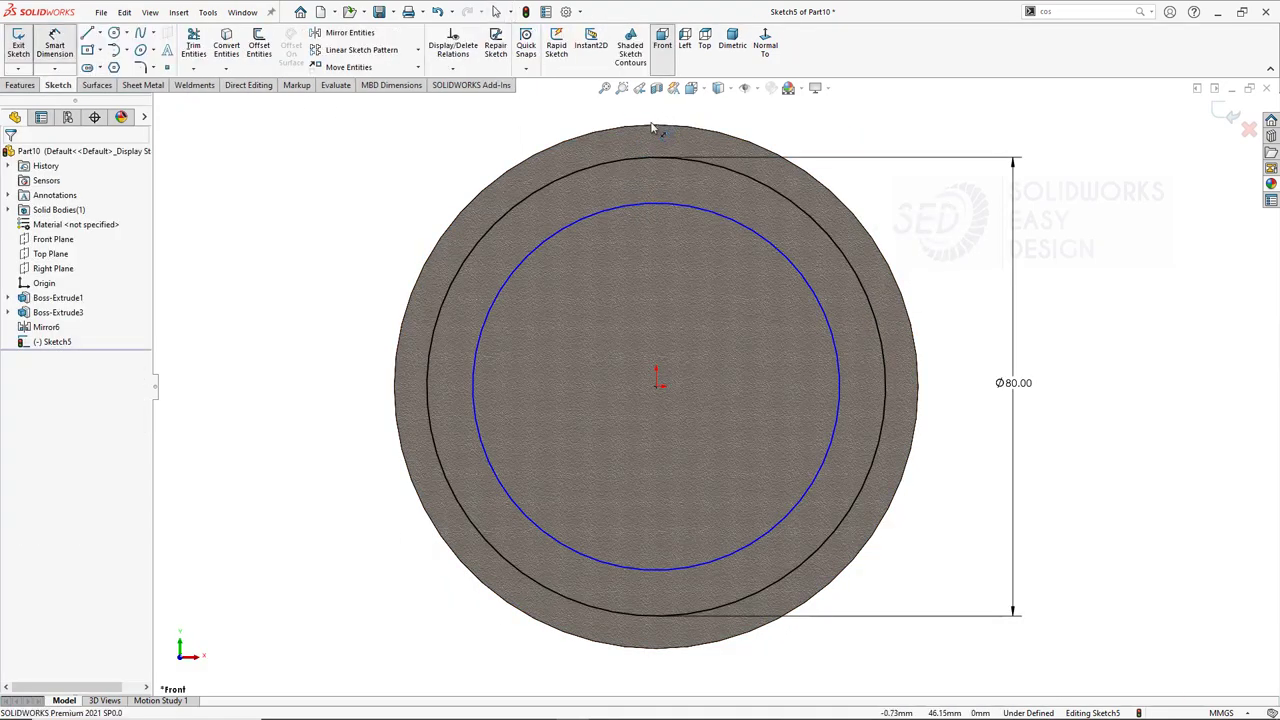
{"action": "left_click", "coordinate": [657, 126]}
{"action": "left_click", "coordinate": [657, 203]}
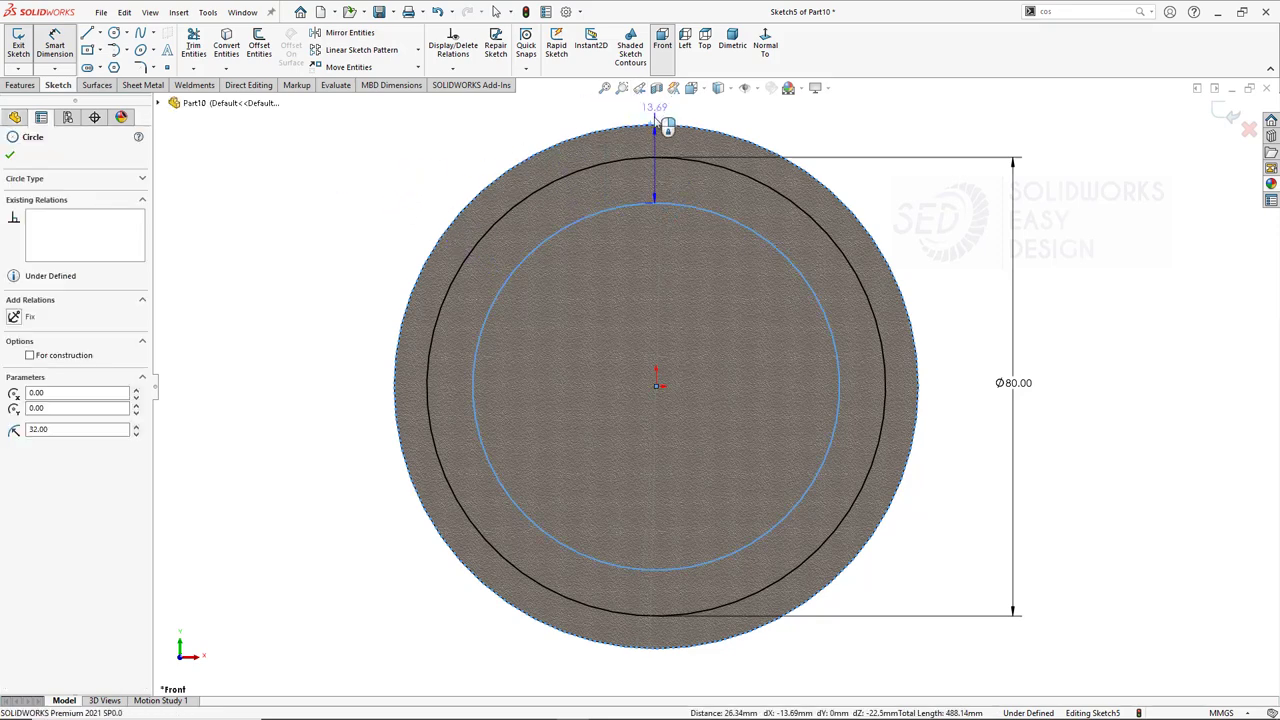
{"action": "left_click", "coordinate": [636, 153]}
{"action": "type", "text": "8"}
{"action": "key", "text": "Return"}
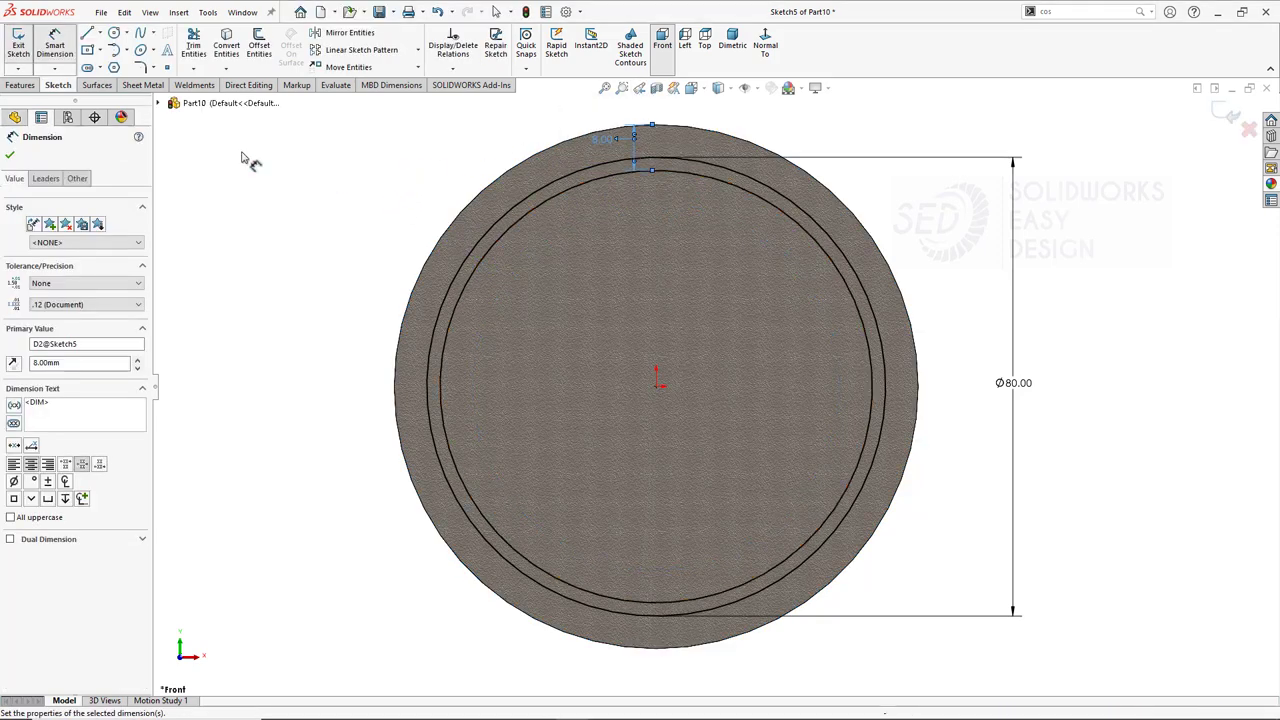
Cut the ring 32 mm blind into the roller, direction reversed, as Cut-Extrude1.
{"action": "left_click", "coordinate": [21, 85]}
{"action": "left_click", "coordinate": [197, 45]}
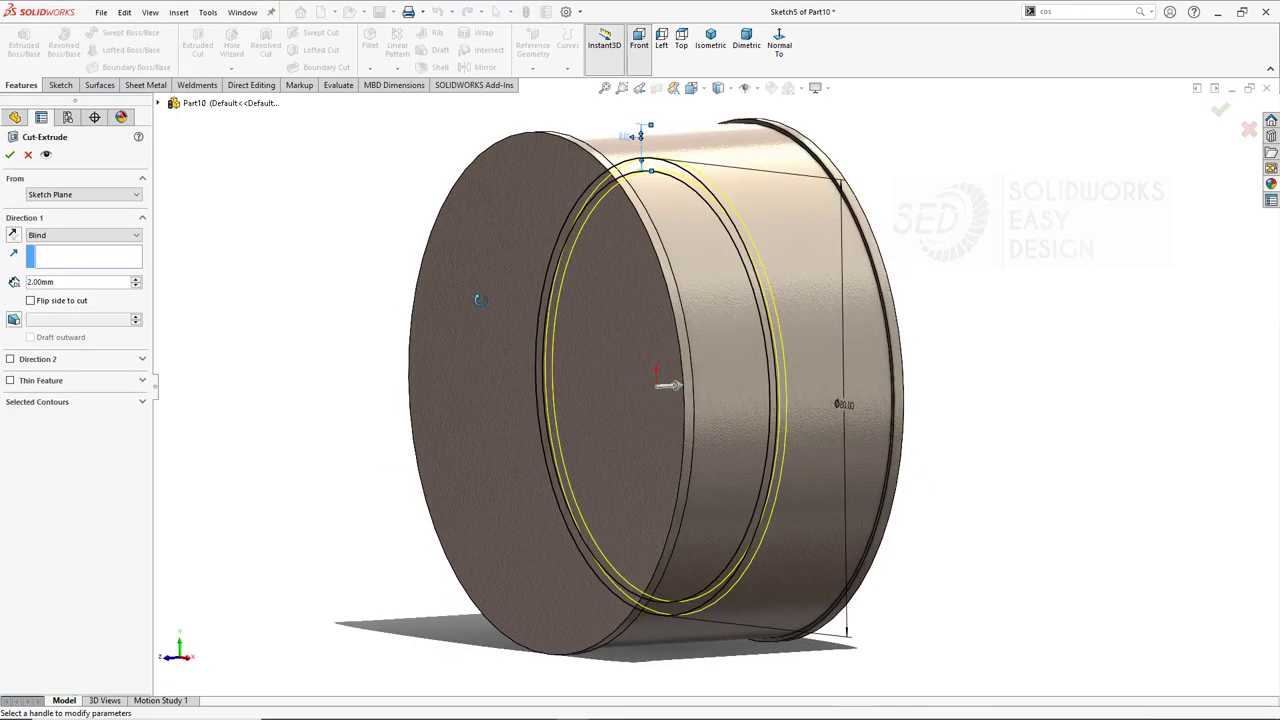
{"action": "left_click", "coordinate": [134, 280]}
{"action": "left_click", "coordinate": [134, 280]}
{"action": "left_click", "coordinate": [134, 280]}
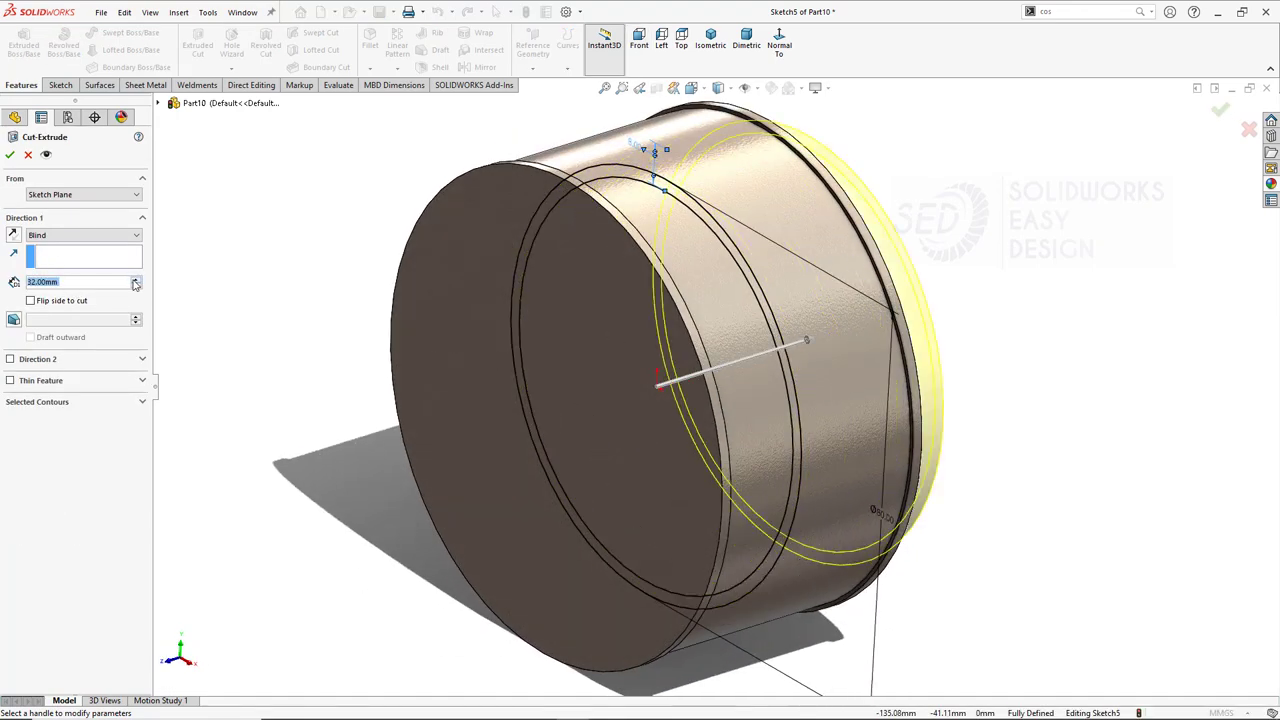
{"action": "left_click", "coordinate": [14, 236]}
{"action": "left_click", "coordinate": [9, 154]}
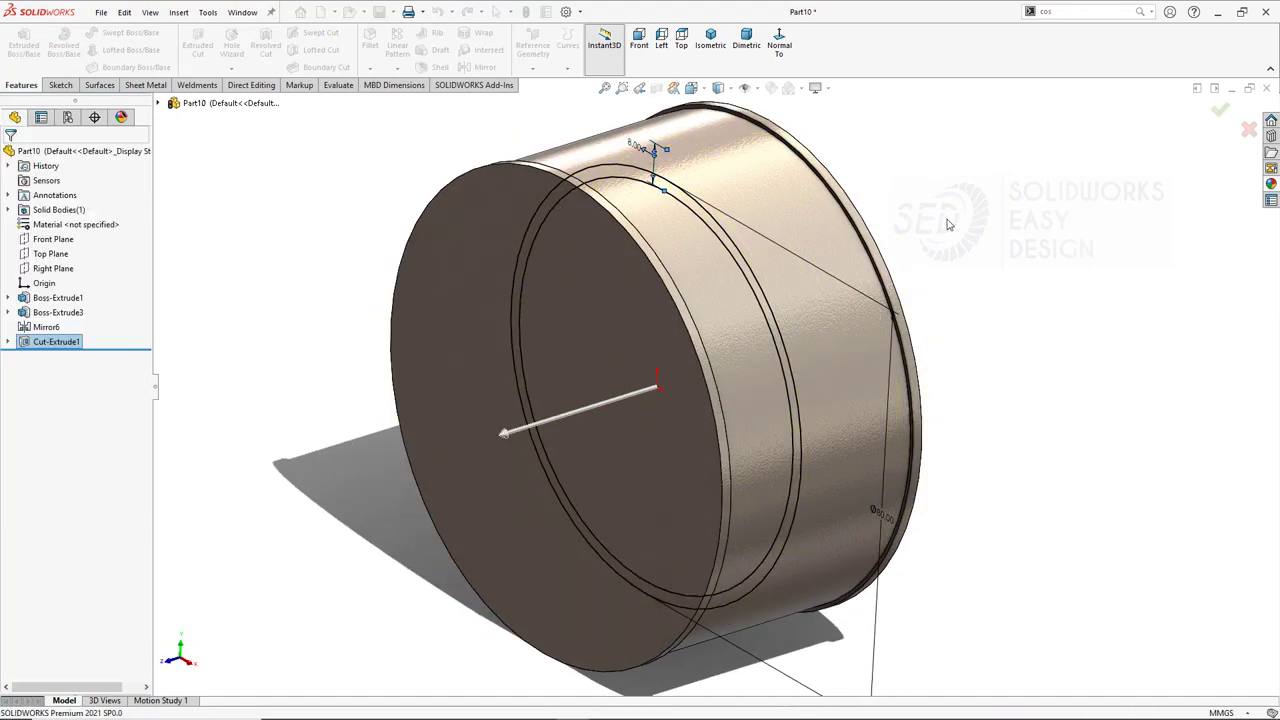
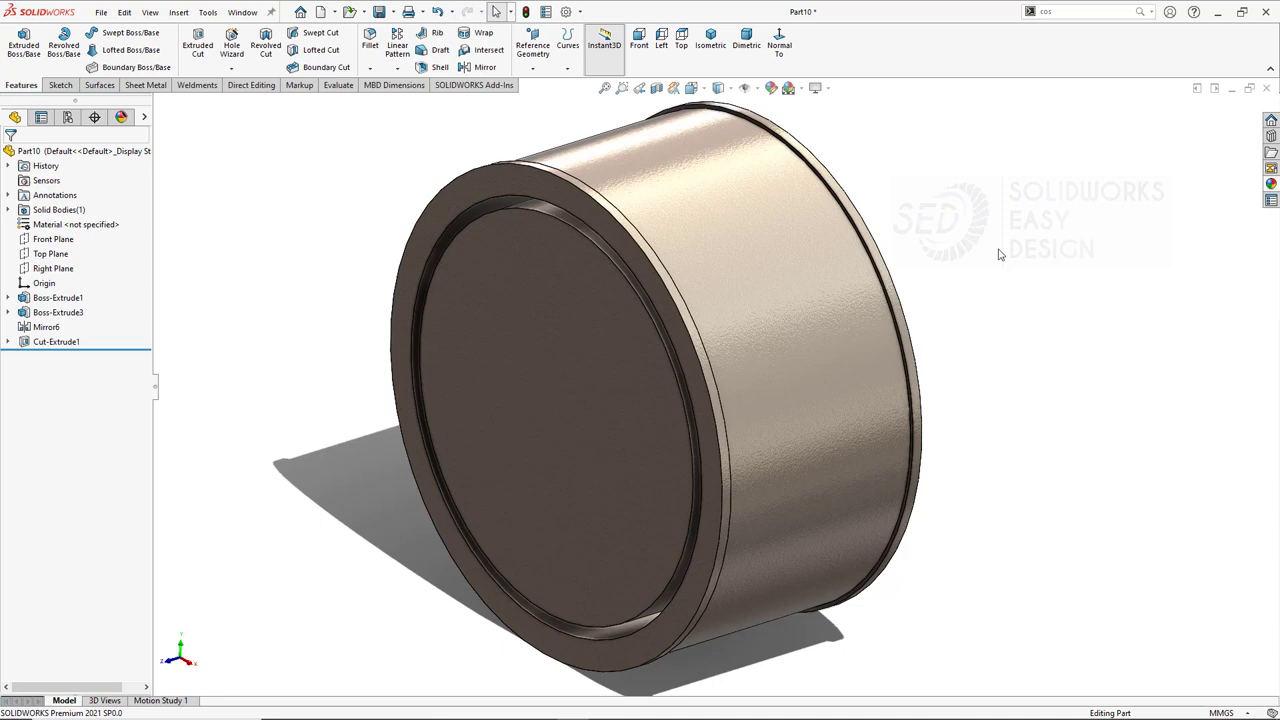
Sketch a circle at the origin on the cylinder's end face and dimension it to 60 mm diameter.
{"action": "left_click", "coordinate": [571, 330]}
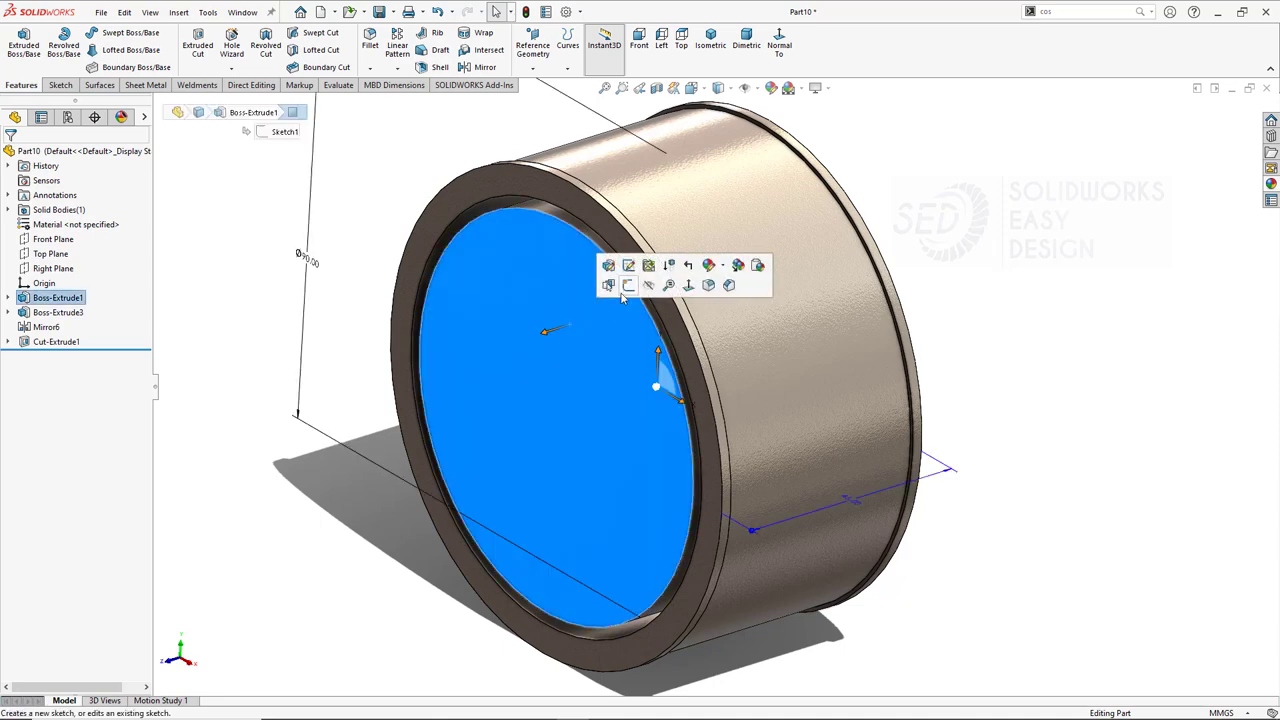
{"action": "left_click", "coordinate": [640, 264]}
{"action": "left_click", "coordinate": [115, 35]}
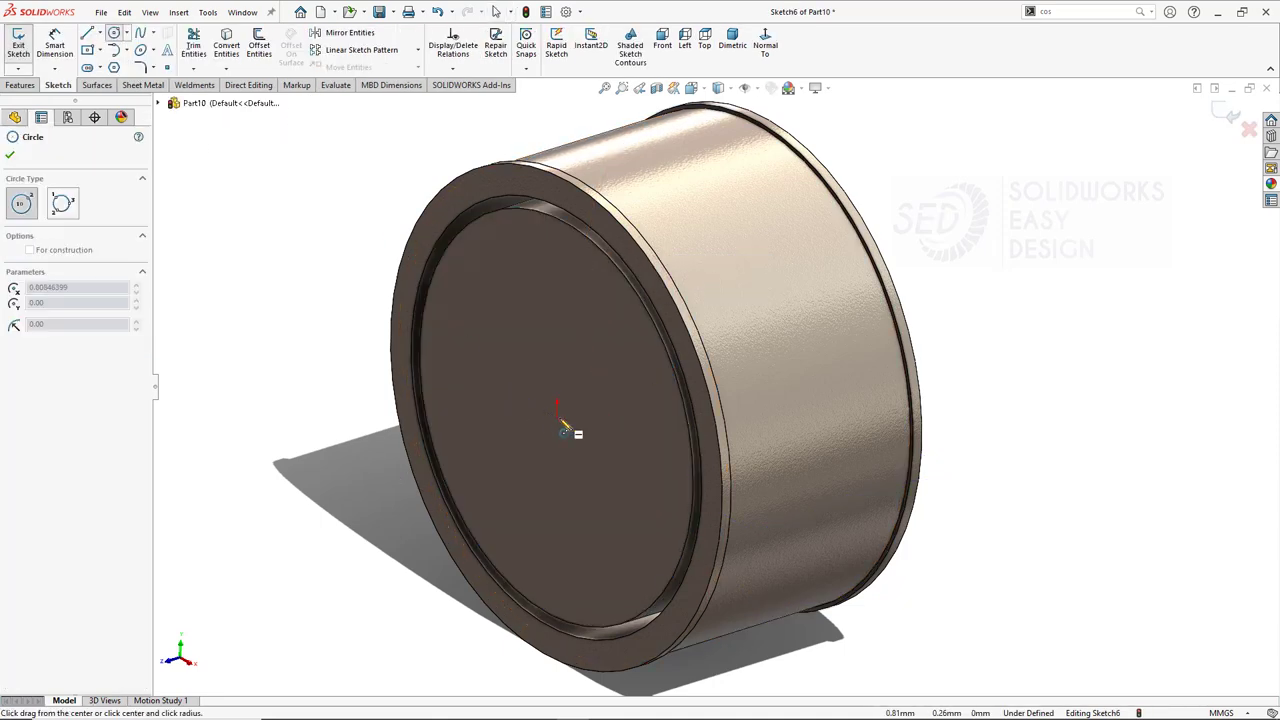
{"action": "left_click", "coordinate": [557, 408]}
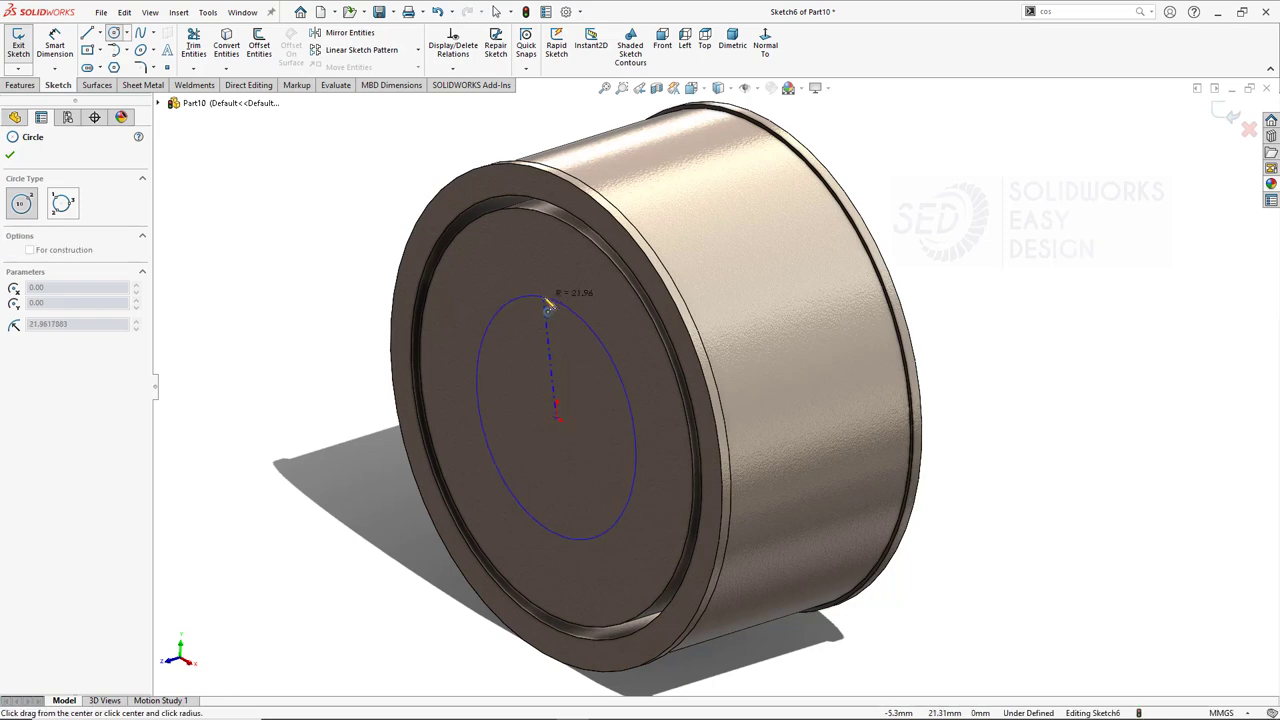
{"action": "left_click", "coordinate": [497, 317]}
{"action": "key", "text": "Escape"}
{"action": "left_click", "coordinate": [497, 317]}
{"action": "left_click", "coordinate": [340, 245]}
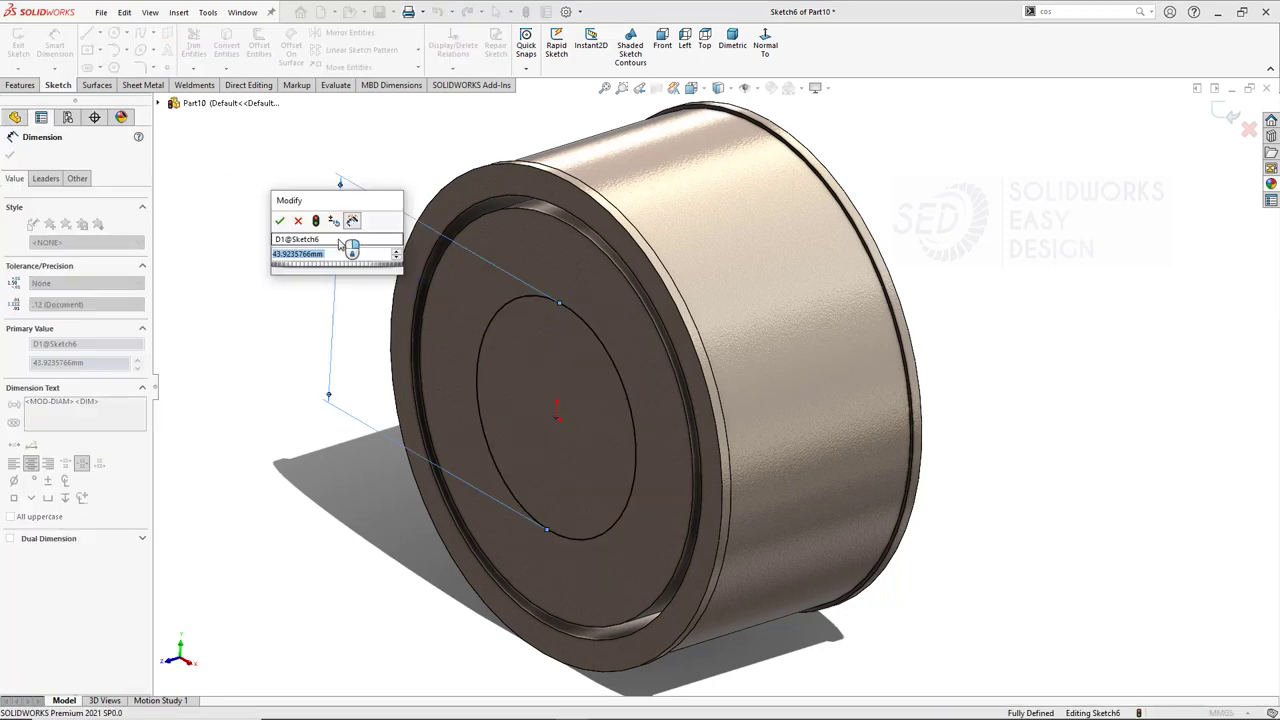
{"action": "type", "text": "60"}
{"action": "key", "text": "Return"}
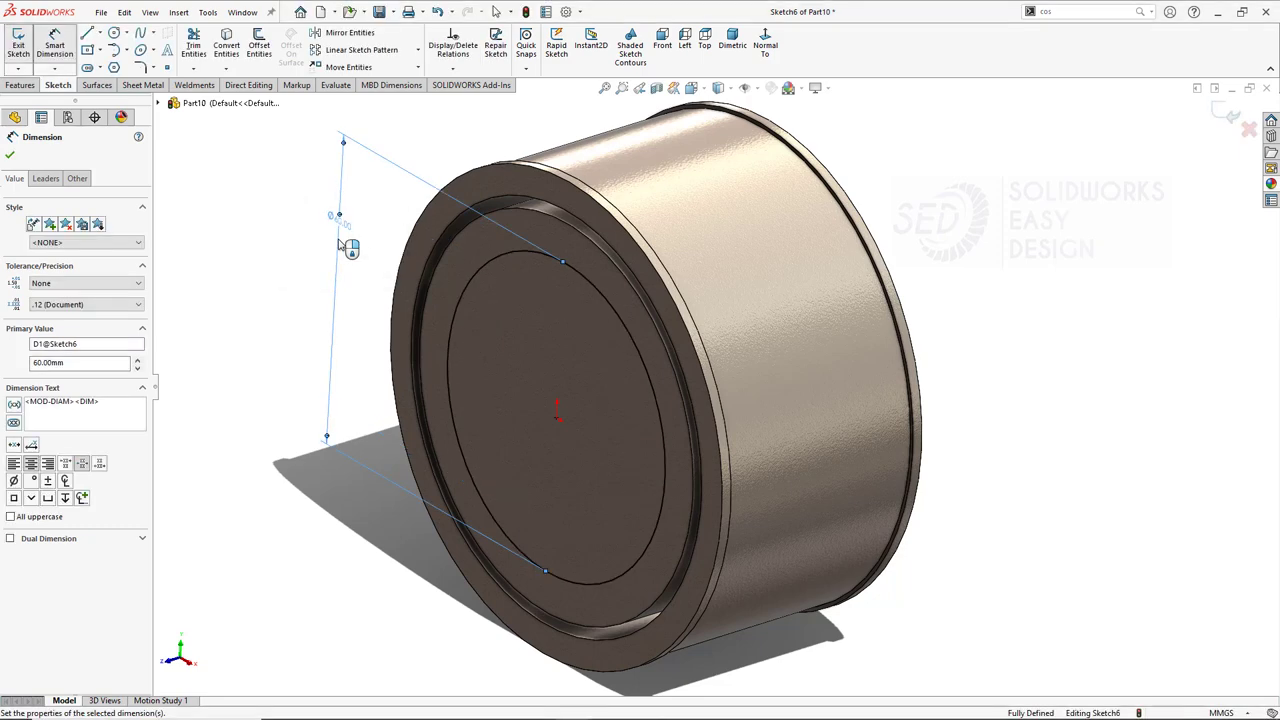
Extrude-cut the 60 mm circle Through All - Both to hollow the cylinder.
{"action": "left_click", "coordinate": [20, 85]}
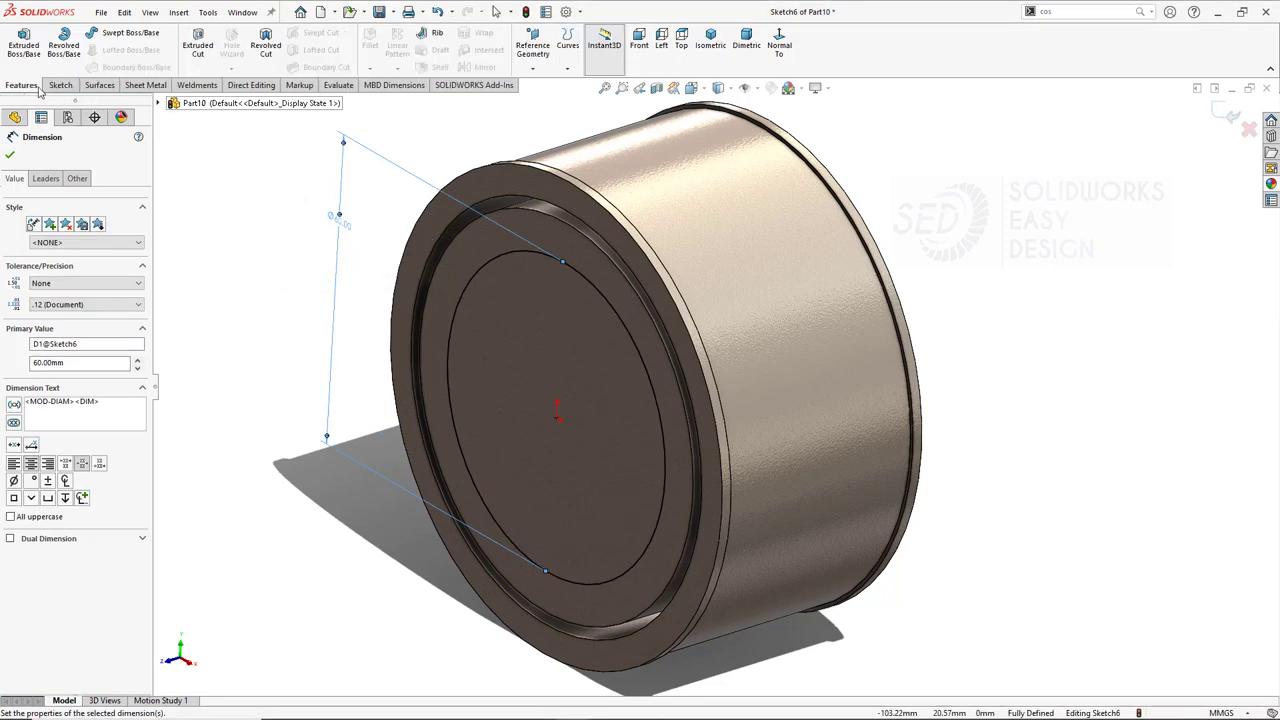
{"action": "left_click", "coordinate": [197, 45]}
{"action": "left_click", "coordinate": [122, 234]}
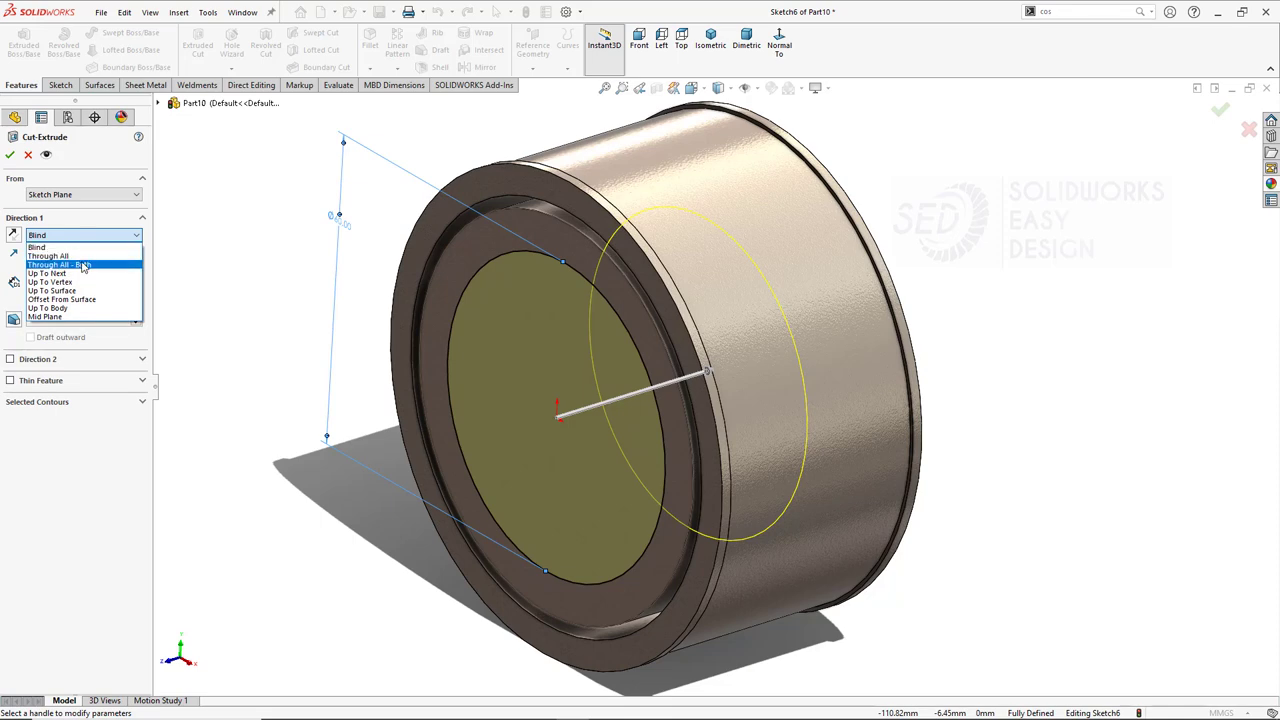
{"action": "left_click", "coordinate": [60, 266]}
{"action": "key", "text": "Return"}
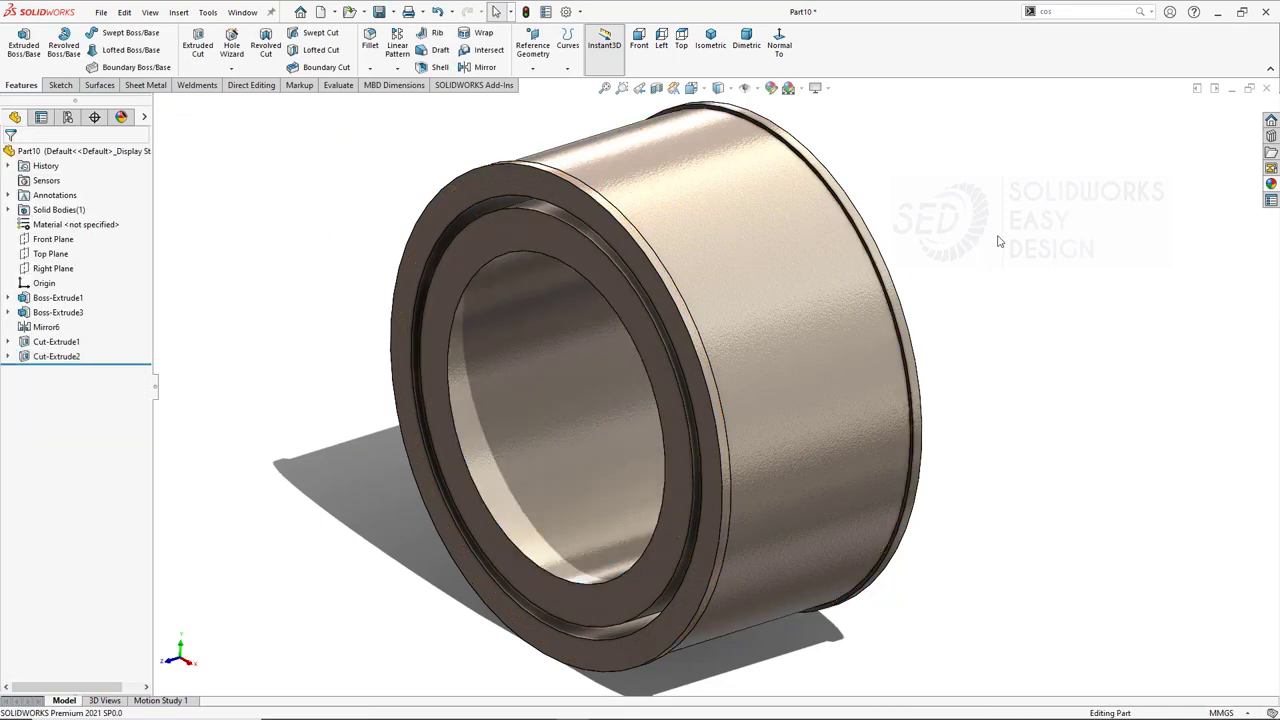
Start a sketch on the ring face and draw a vertical centerline from the ring's top edge.
{"action": "left_click", "coordinate": [589, 258]}
{"action": "left_click", "coordinate": [660, 215]}
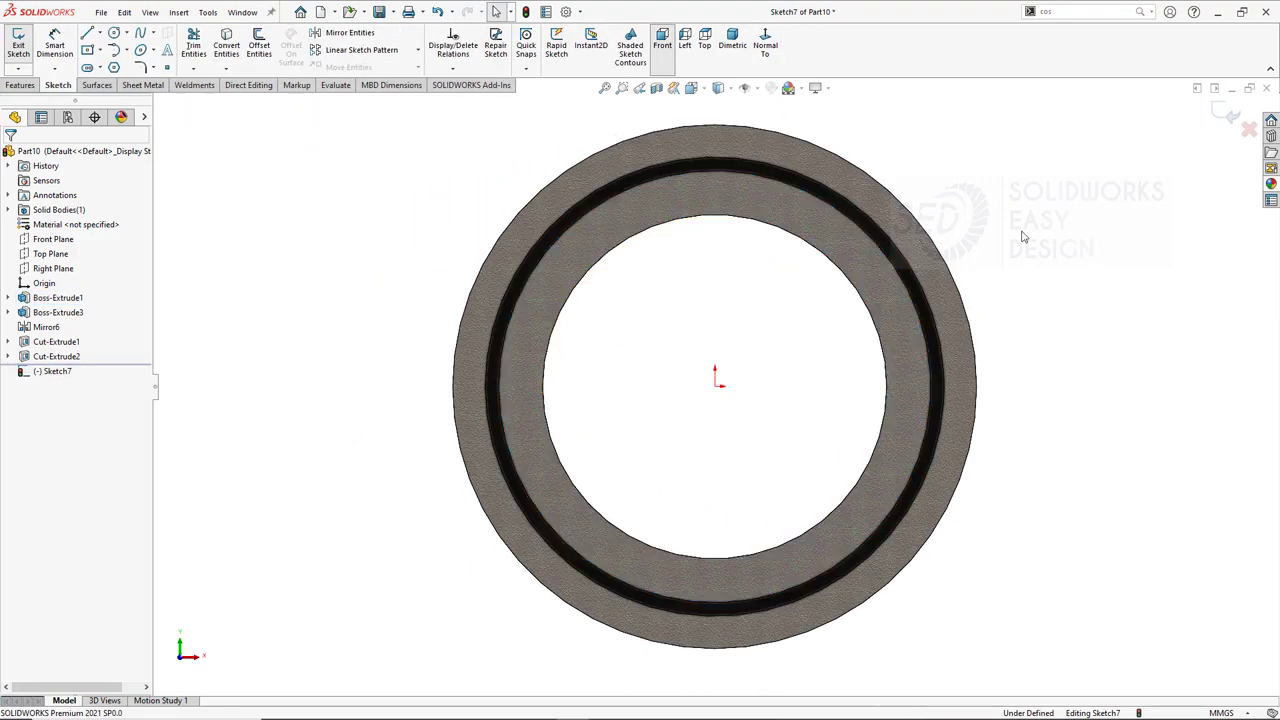
{"action": "scroll", "coordinate": [777, 186], "scroll_direction": "down", "scroll_amount": 2}
{"action": "scroll", "coordinate": [751, 189], "scroll_direction": "down", "scroll_amount": 2}
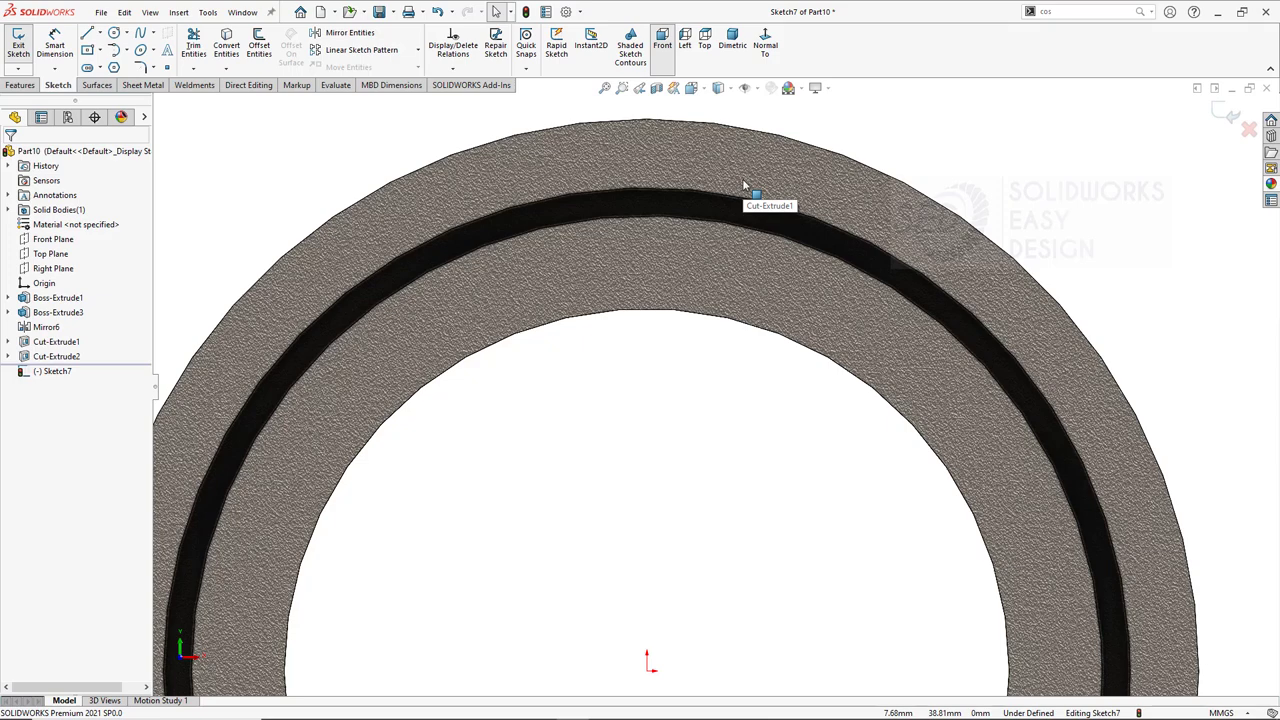
{"action": "left_click", "coordinate": [99, 33]}
{"action": "left_click", "coordinate": [125, 62]}
{"action": "left_click", "coordinate": [647, 121]}
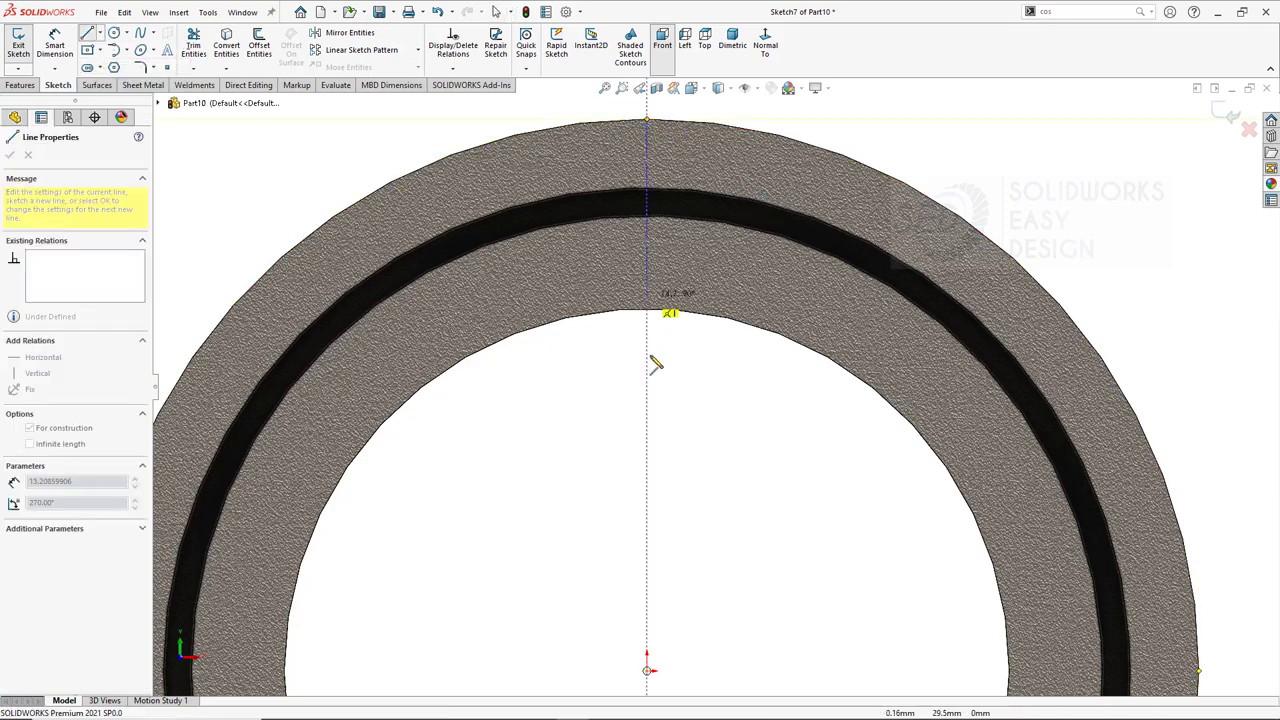
{"action": "left_click", "coordinate": [648, 449]}
{"action": "key", "text": "Escape"}
Offset the centerline 9 mm to both sides to form the keyway side lines.
{"action": "key", "text": "o"}
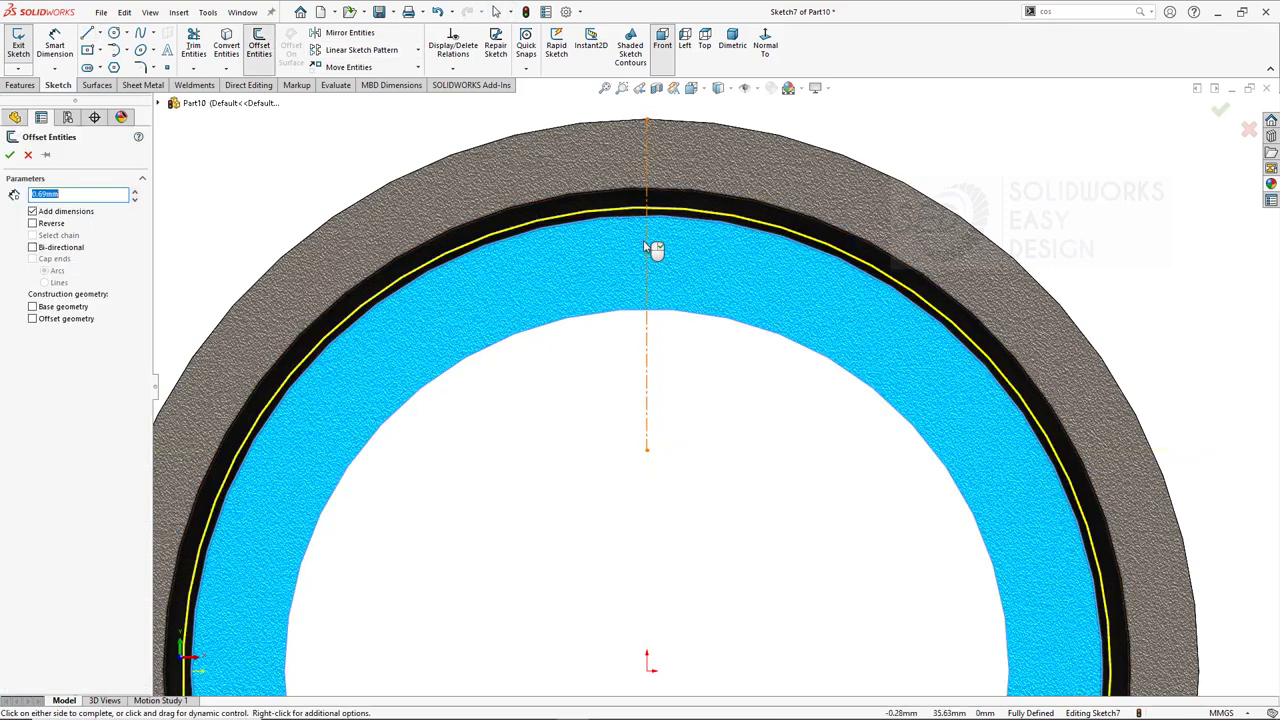
{"action": "left_click", "coordinate": [652, 250]}
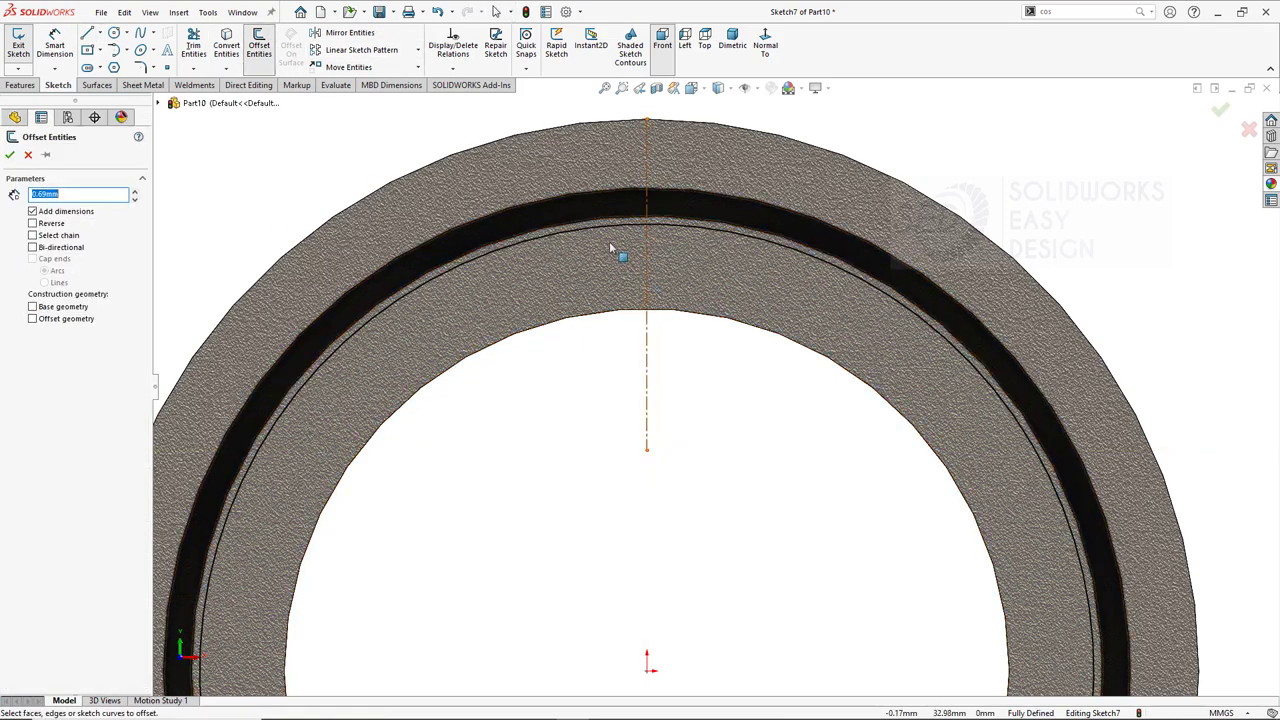
{"action": "left_click", "coordinate": [614, 249]}
{"action": "key", "text": "ctrl+z"}
{"action": "left_click", "coordinate": [257, 60]}
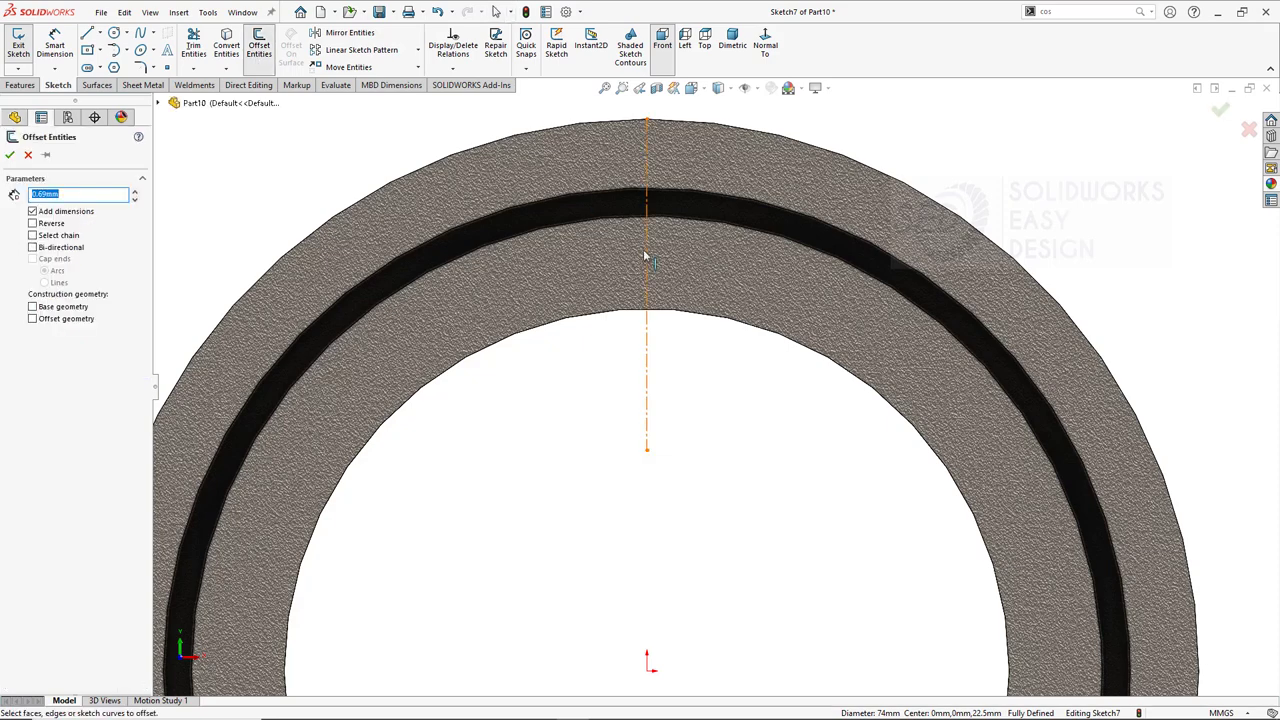
{"action": "type", "text": "9"}
{"action": "key", "text": "Return"}
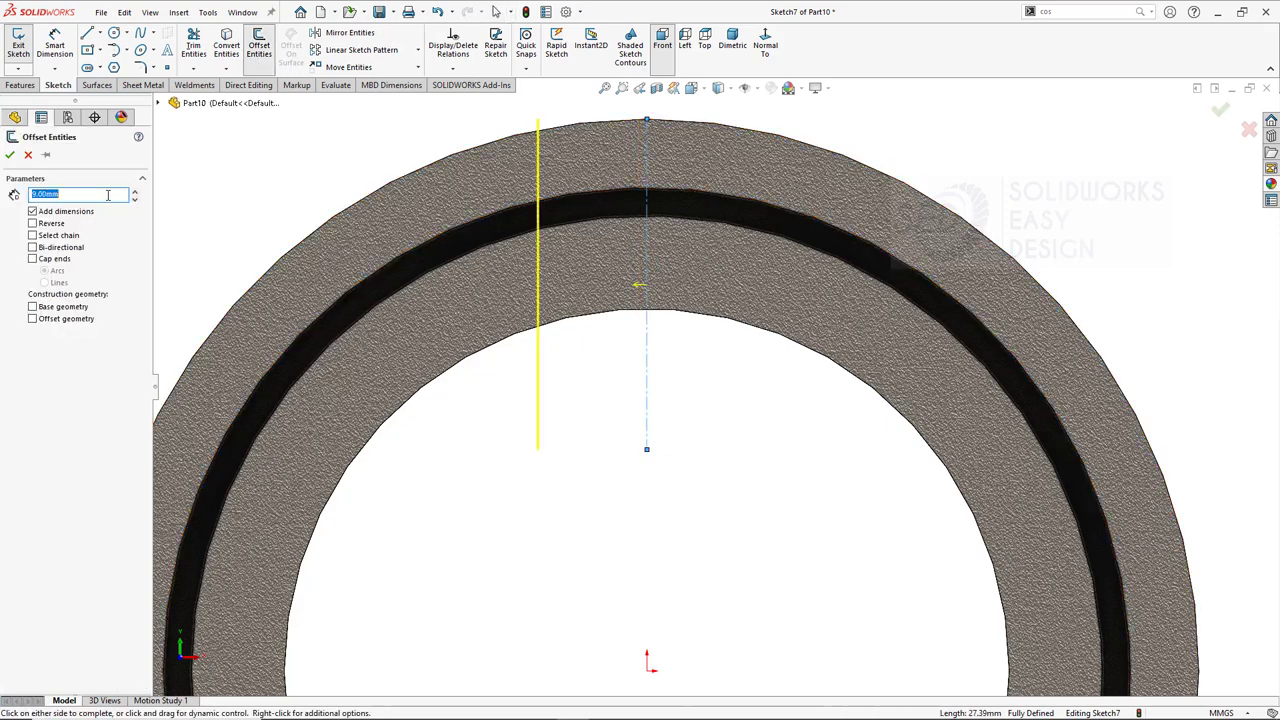
{"action": "left_click", "coordinate": [37, 249]}
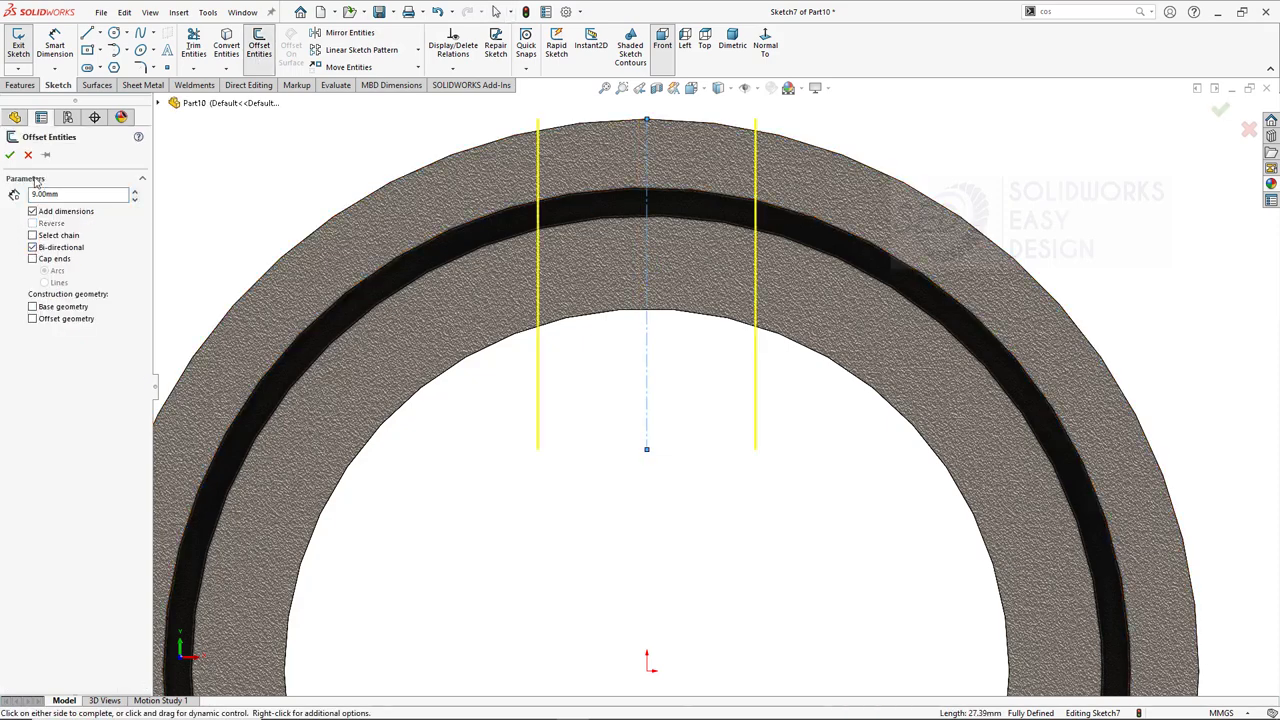
{"action": "left_click", "coordinate": [10, 157]}
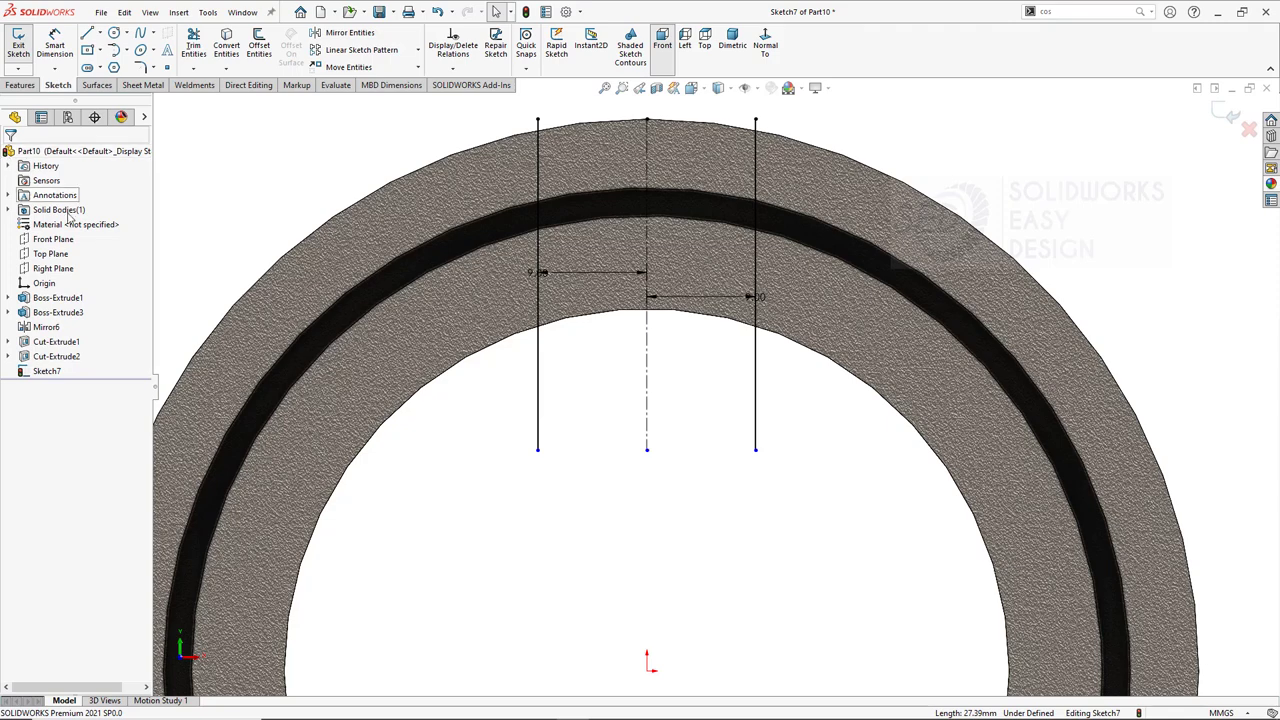
Offset the bore's inner edge 4.4 mm to one side for the keyway depth.
{"action": "left_click", "coordinate": [259, 47]}
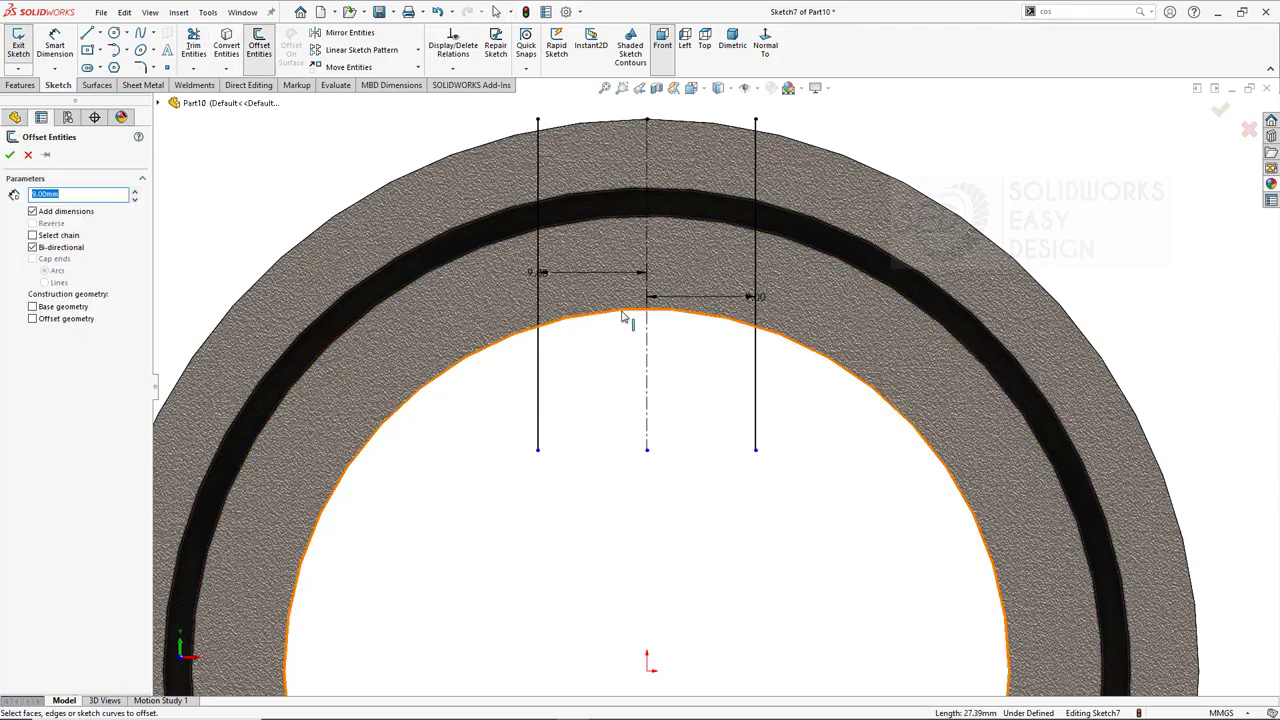
{"action": "left_click", "coordinate": [594, 314]}
{"action": "left_click", "coordinate": [60, 248]}
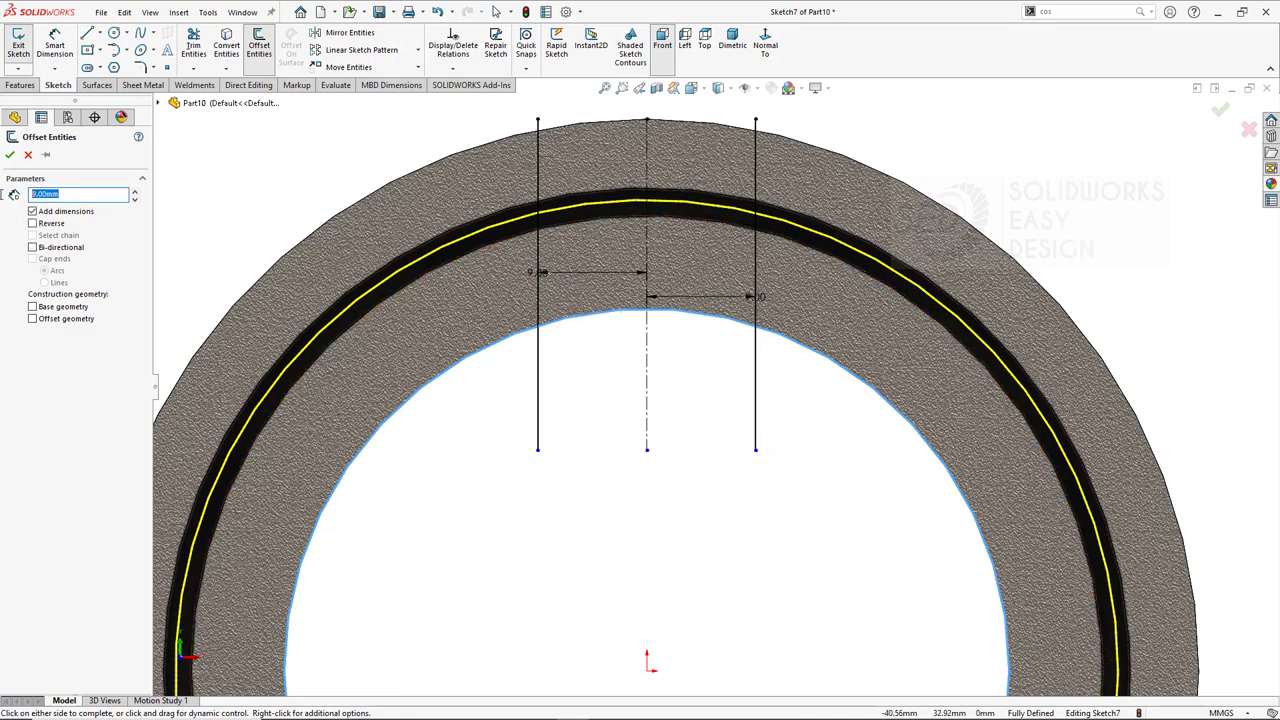
{"action": "type", "text": "4.4"}
{"action": "key", "text": "Return"}
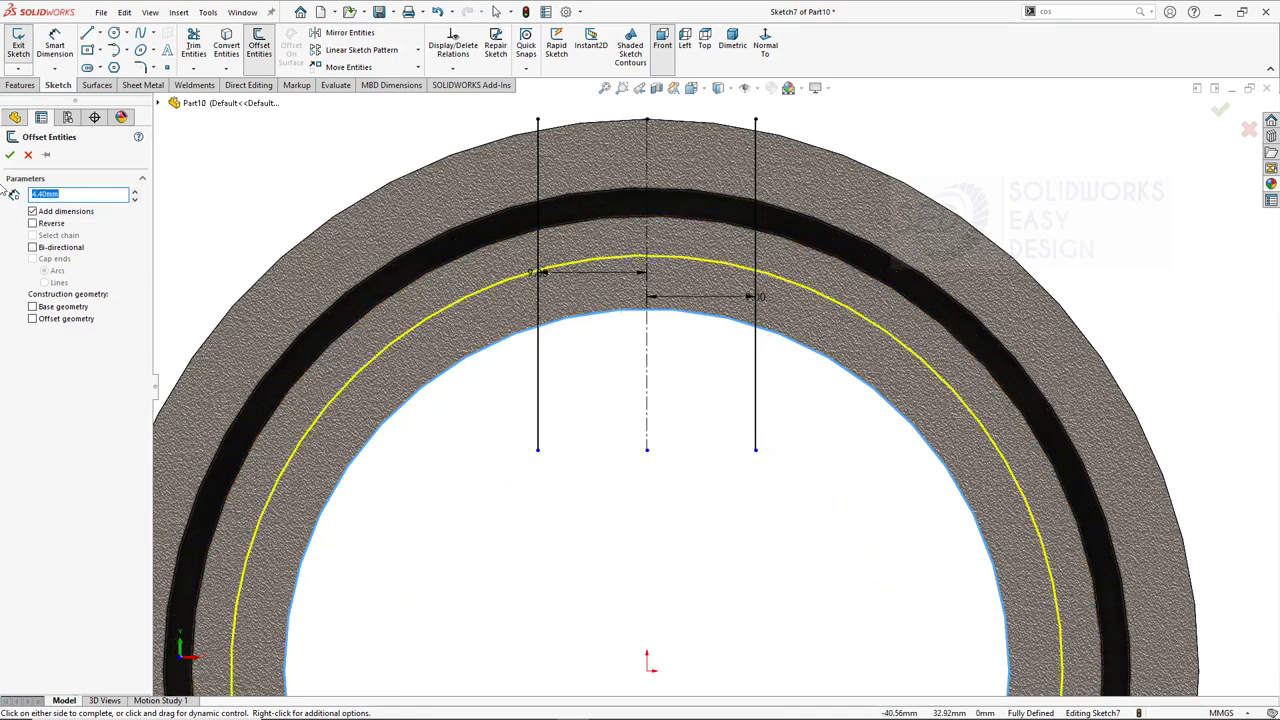
{"action": "left_click", "coordinate": [9, 154]}
Trim the excess arc and line ends and close the slot with a bottom line.
{"action": "mouse_move", "coordinate": [377, 230]}
{"action": "left_mouse_down"}
{"action": "mouse_move", "coordinate": [443, 177]}
{"action": "mouse_move", "coordinate": [813, 392]}
{"action": "left_mouse_up"}
{"action": "key", "text": "Escape"}
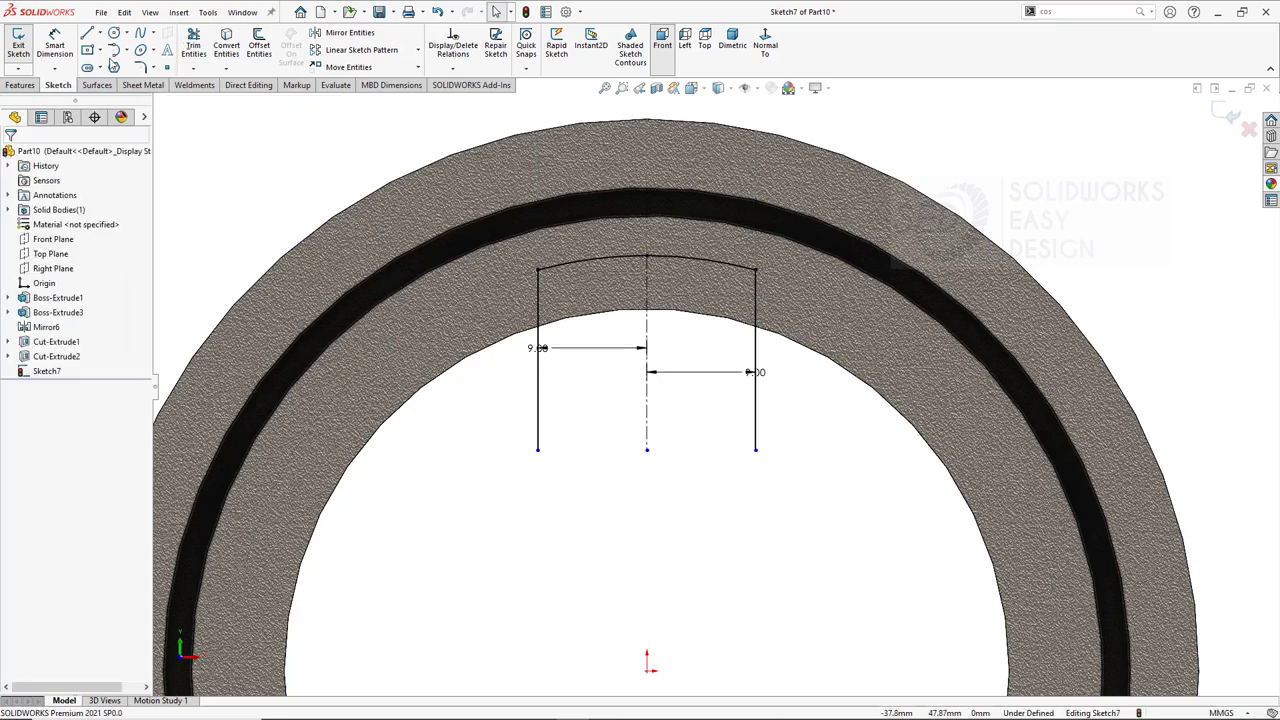
{"action": "left_click", "coordinate": [87, 32]}
{"action": "left_click", "coordinate": [538, 450]}
{"action": "left_click", "coordinate": [755, 450]}
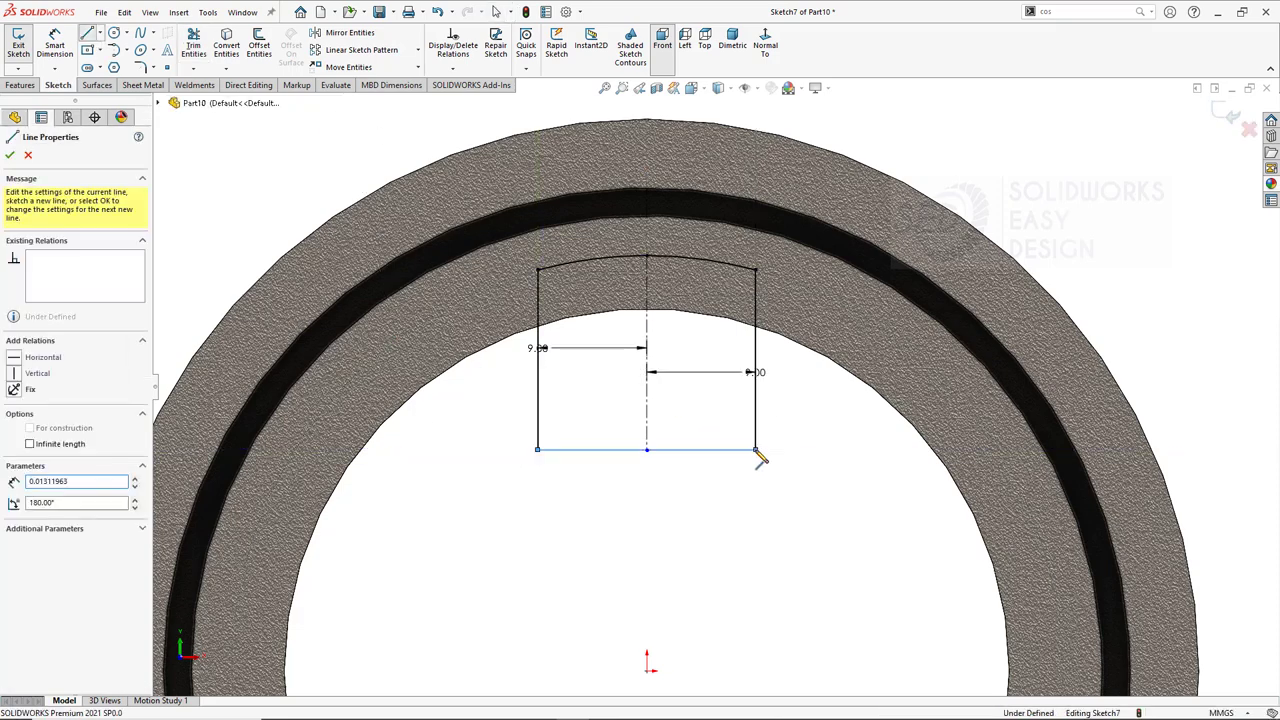
{"action": "key", "text": "Escape"}
Extrude-cut the keyway slot Through All - Both and view the part dimetrically.
{"action": "left_click", "coordinate": [30, 86]}
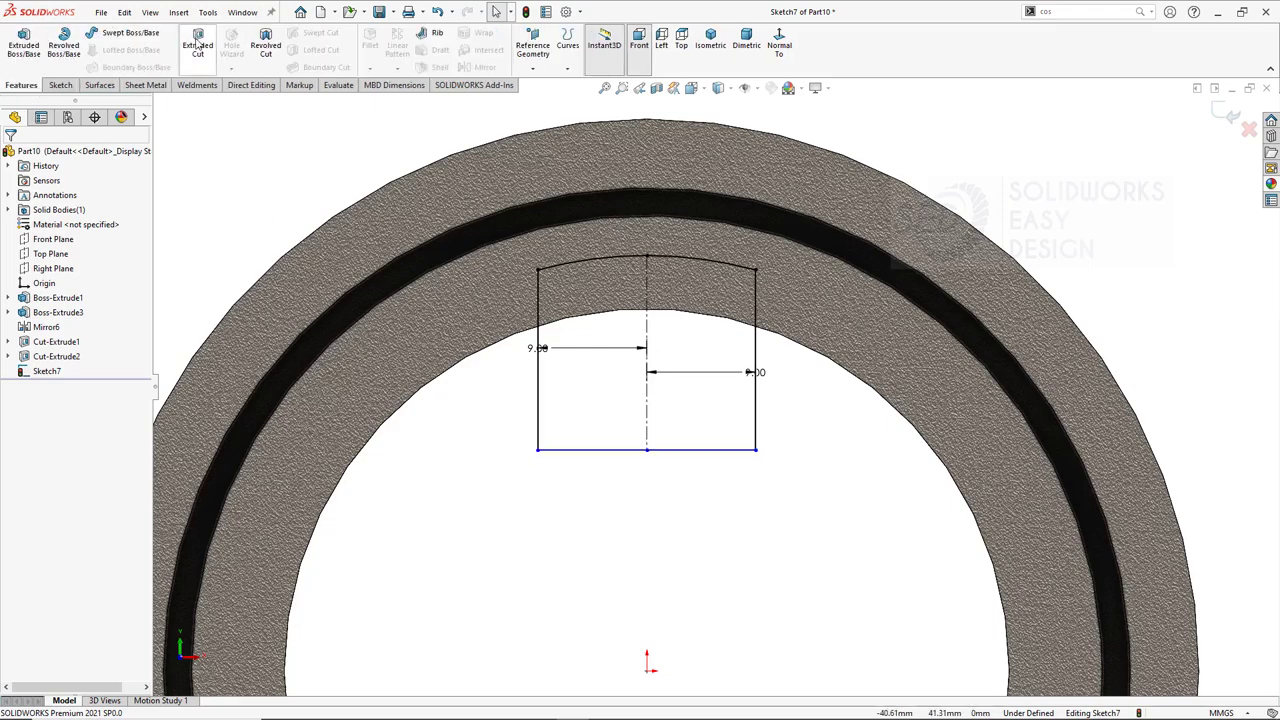
{"action": "left_click", "coordinate": [198, 45]}
{"action": "left_click", "coordinate": [83, 235]}
{"action": "left_click", "coordinate": [80, 265]}
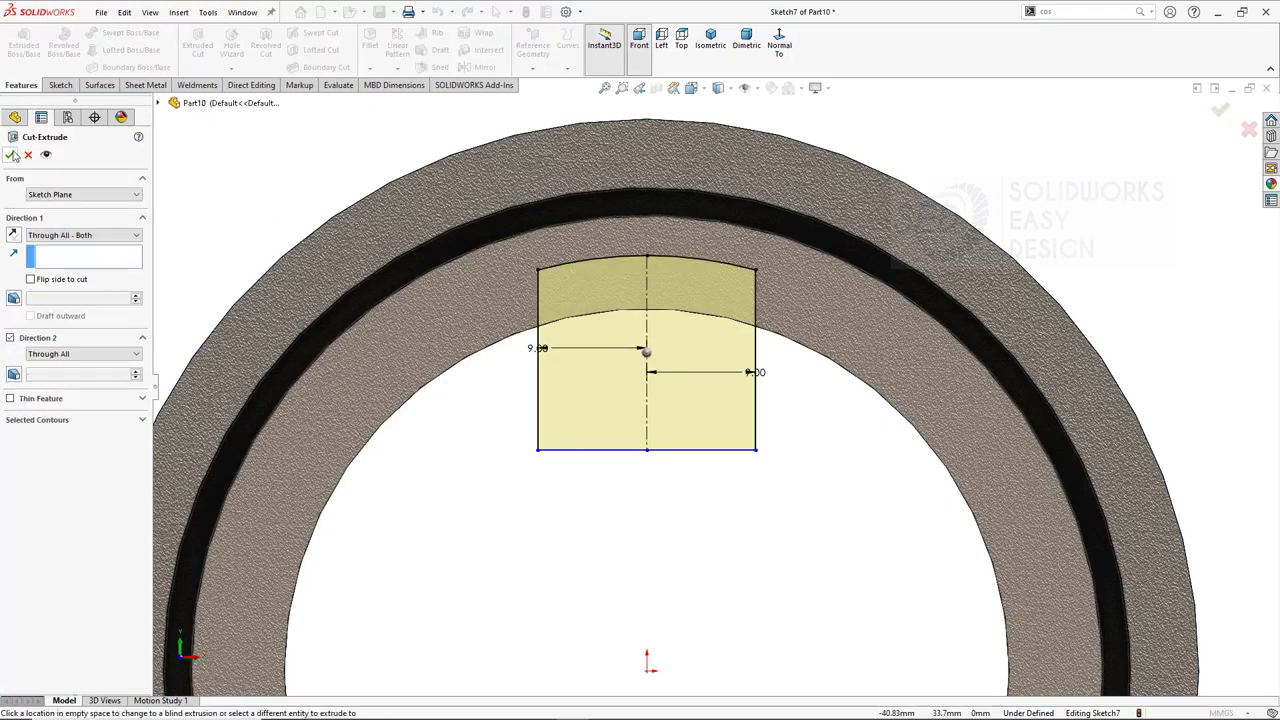
{"action": "left_click", "coordinate": [1220, 110]}
{"action": "left_click", "coordinate": [746, 45]}
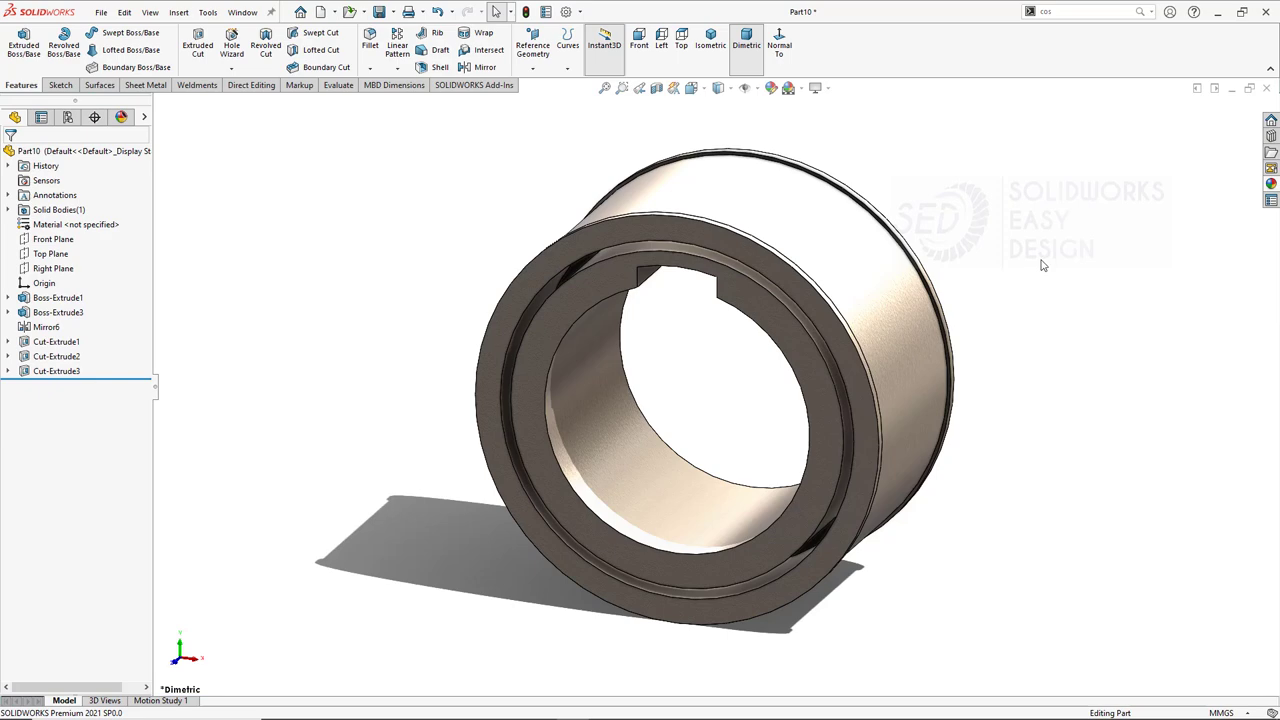
{"action": "scroll", "coordinate": [1032, 331], "scroll_direction": "down", "scroll_amount": 2}
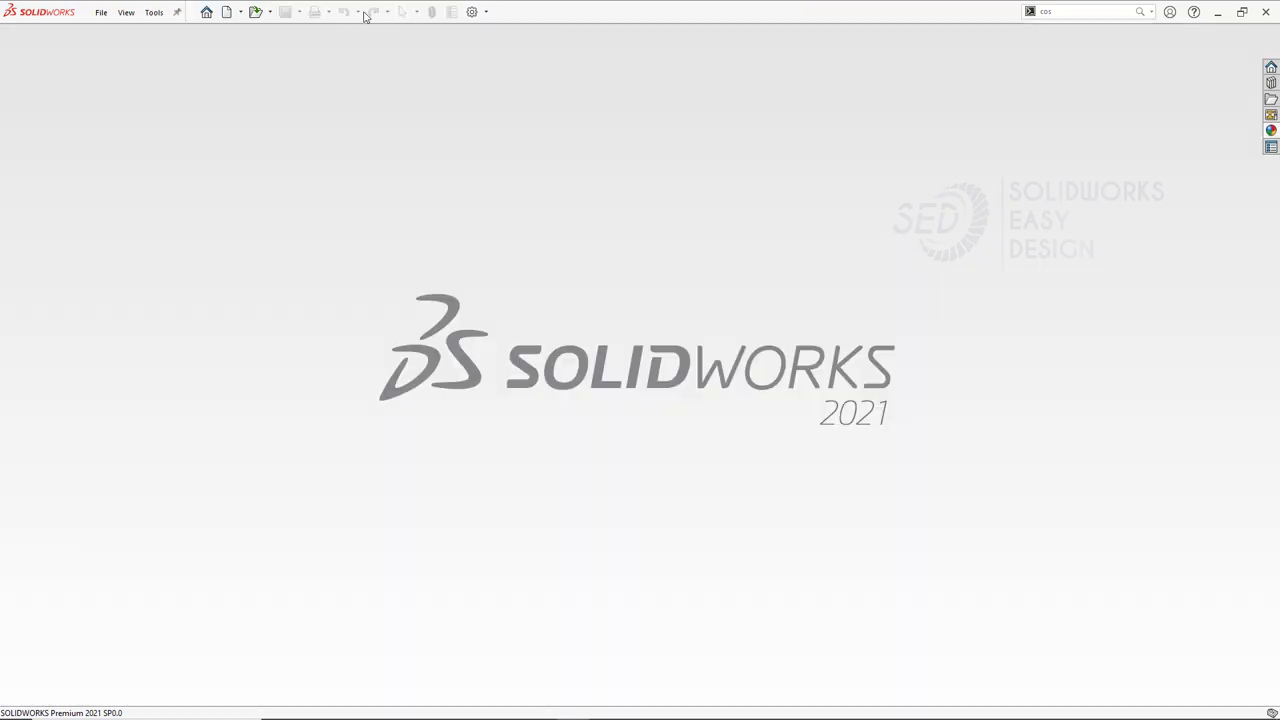
Create a new part document and change the viewport background scene.
{"action": "left_click", "coordinate": [102, 14]}
{"action": "left_click", "coordinate": [118, 32]}
{"action": "left_click", "coordinate": [526, 517]}
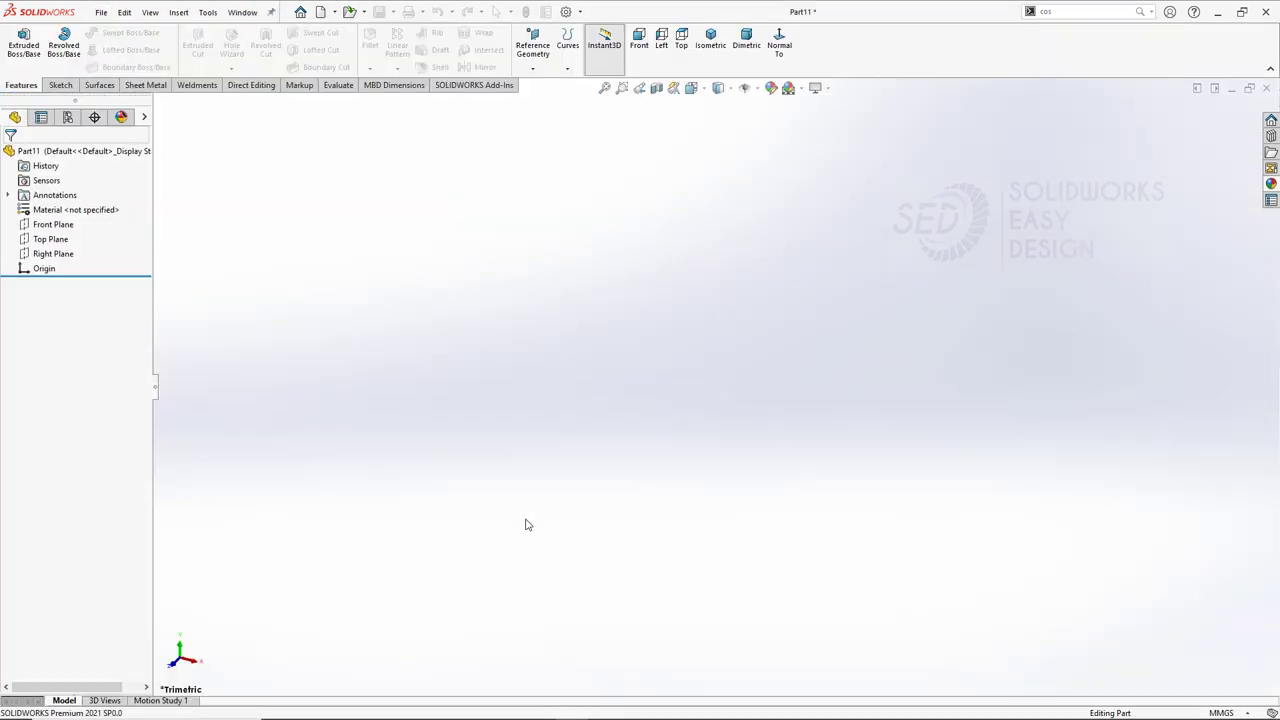
{"action": "left_click", "coordinate": [788, 88]}
{"action": "left_click", "coordinate": [560, 226]}
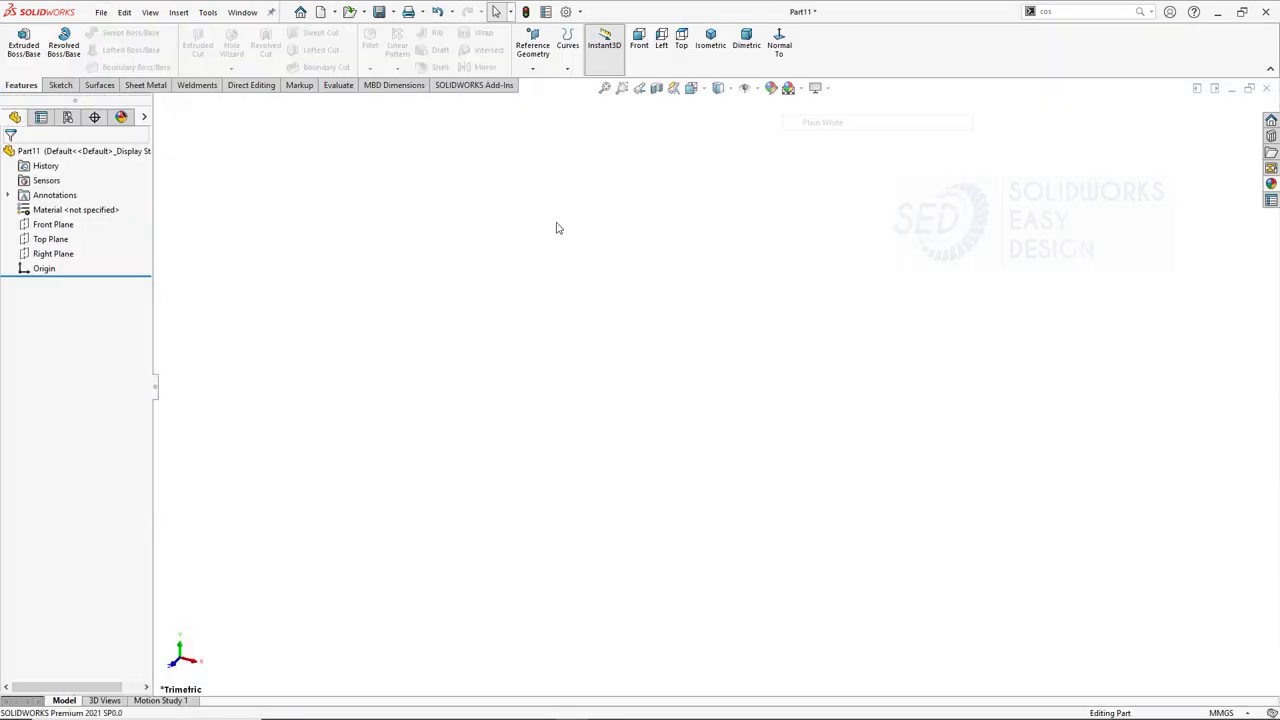
Sketch a circle at the origin on the Front Plane with a 340 mm diameter.
{"action": "left_click", "coordinate": [52, 224]}
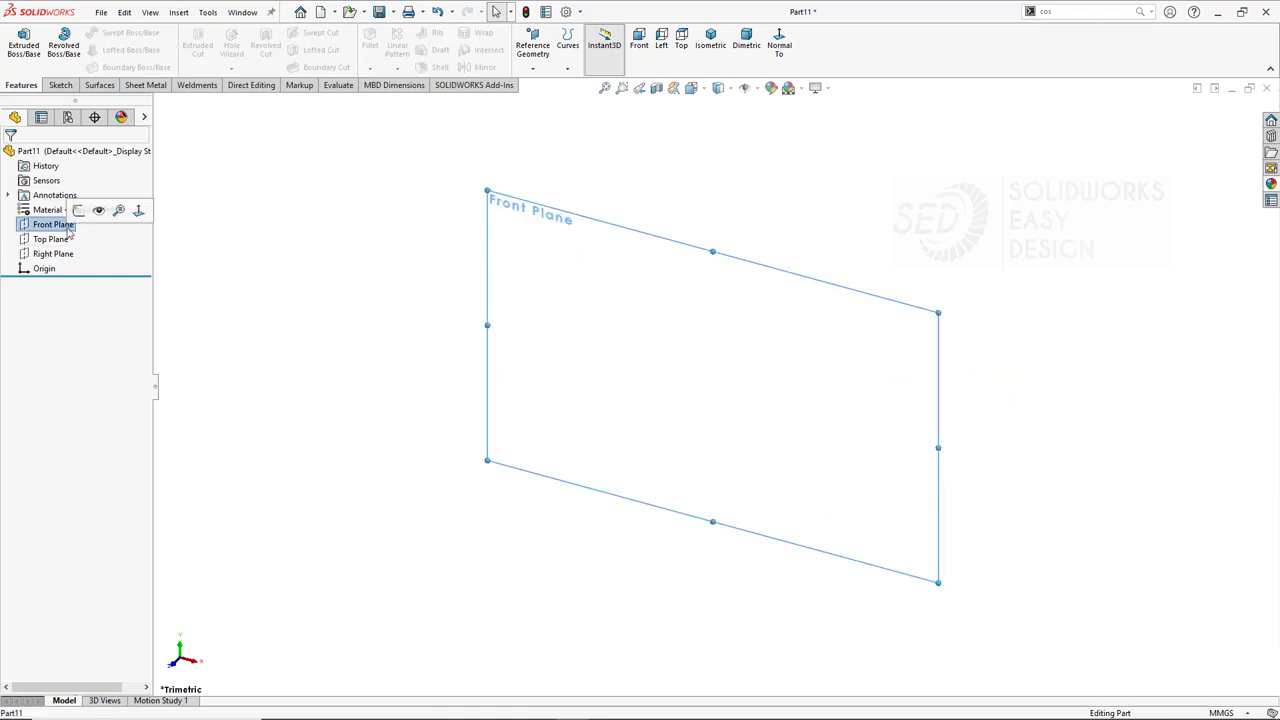
{"action": "key", "text": "c"}
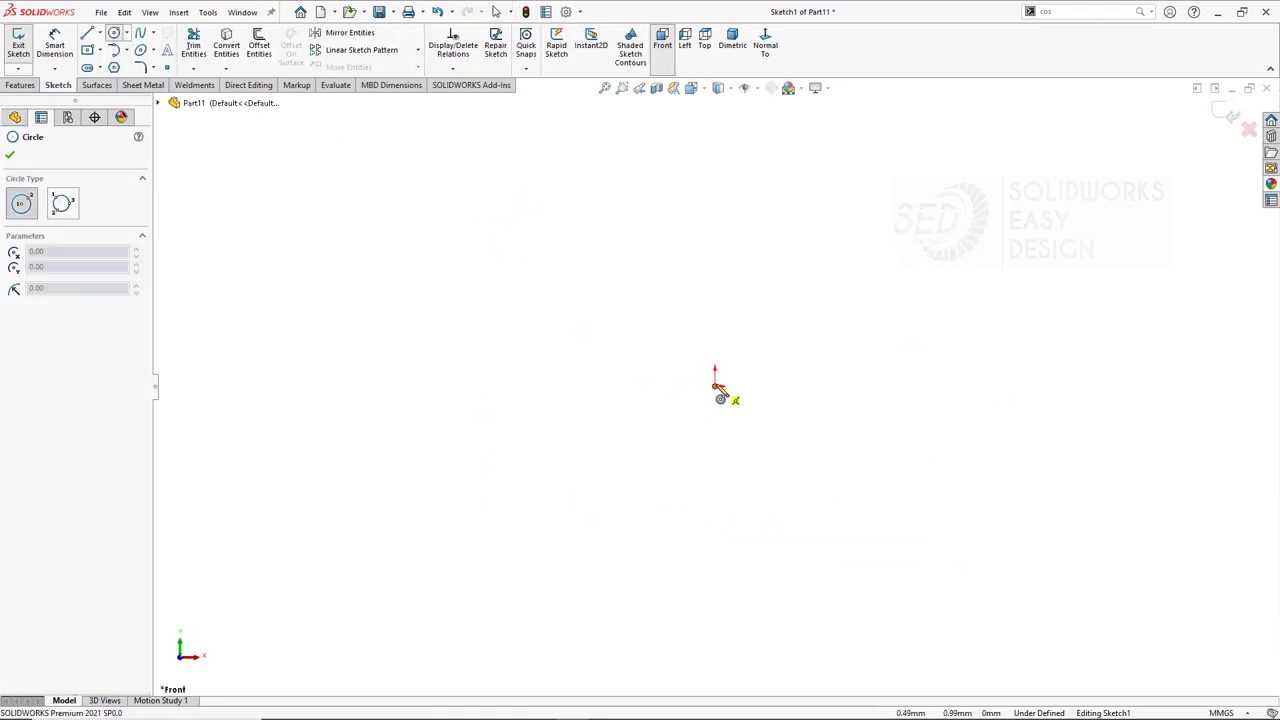
{"action": "left_click", "coordinate": [715, 380]}
{"action": "left_click", "coordinate": [542, 287]}
{"action": "key", "text": "Escape"}
{"action": "left_click", "coordinate": [542, 285]}
{"action": "left_click", "coordinate": [400, 375]}
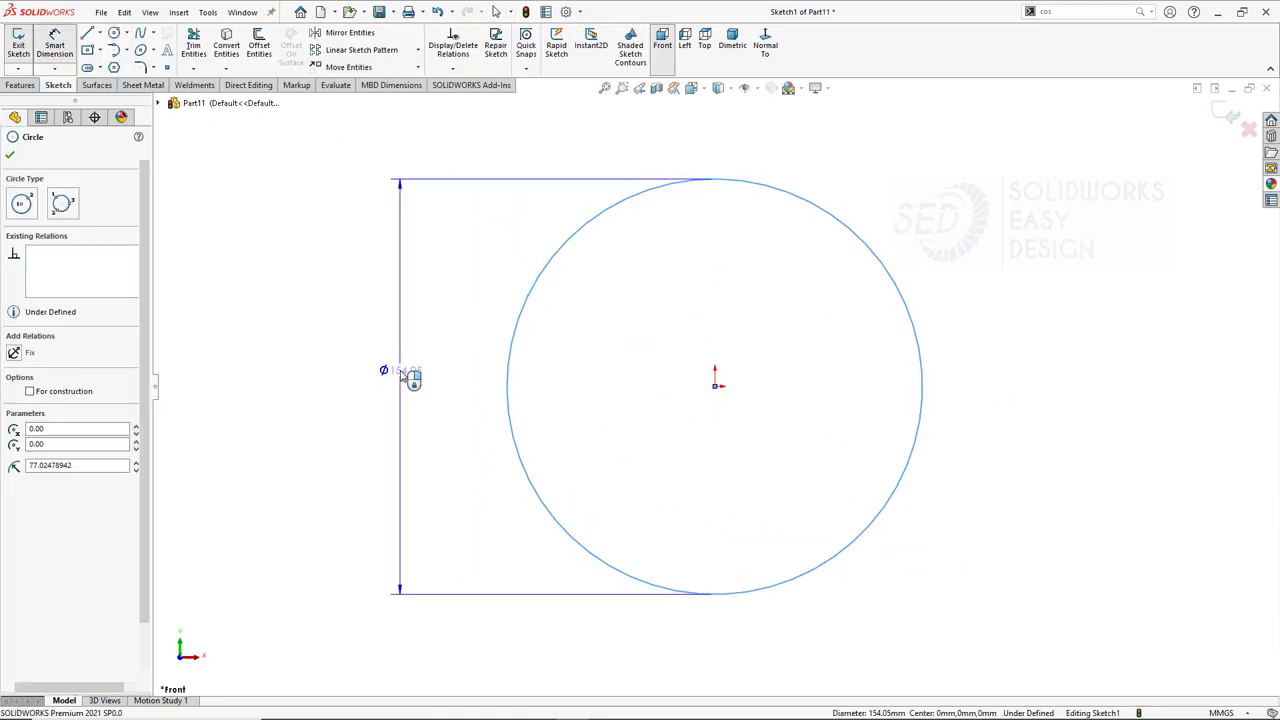
{"action": "type", "text": "340"}
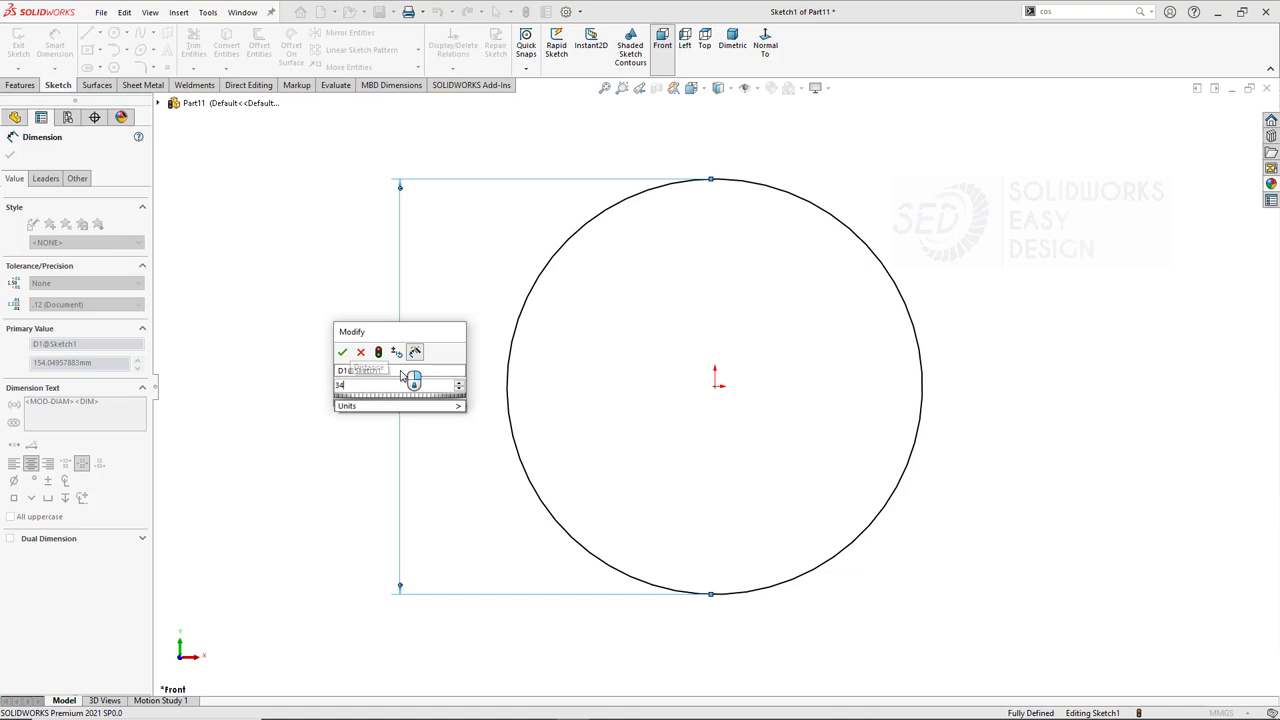
{"action": "key", "text": "Return"}
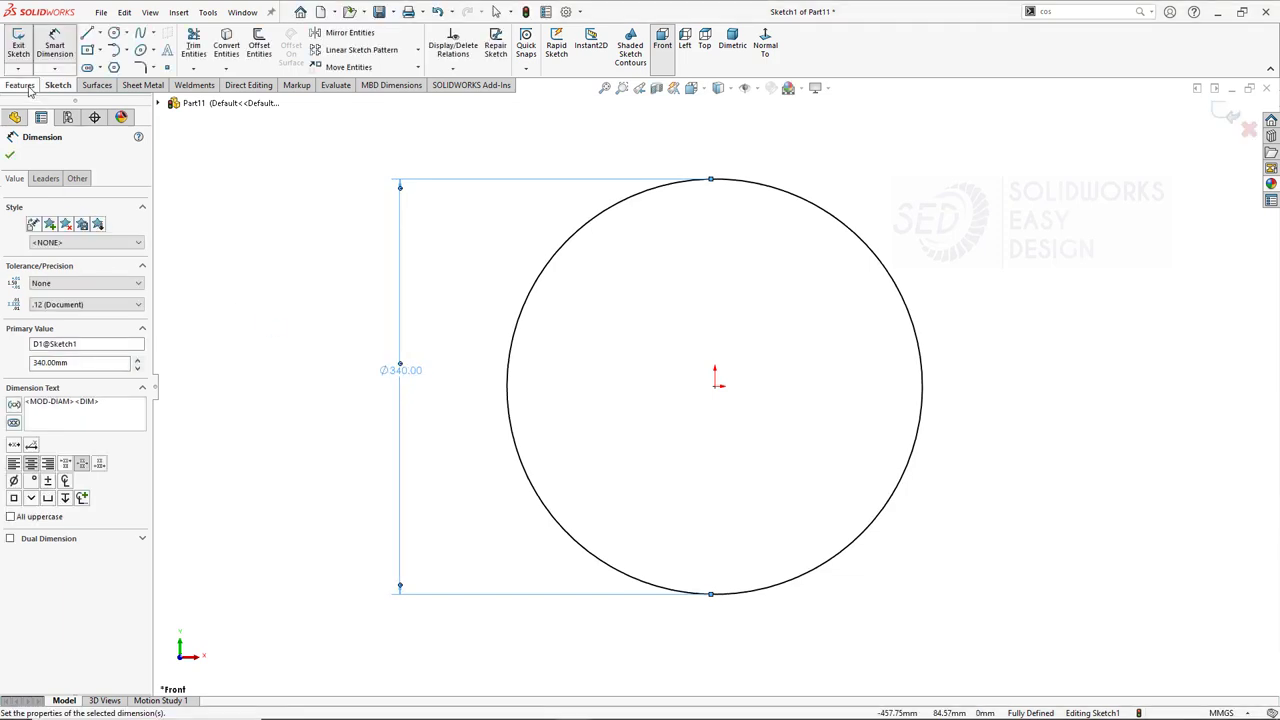
Extrude the 340 mm circle with the Mid Plane end condition into a disc.
{"action": "left_click", "coordinate": [22, 85]}
{"action": "left_click", "coordinate": [23, 45]}
{"action": "left_click", "coordinate": [84, 234]}
{"action": "left_click", "coordinate": [66, 288]}
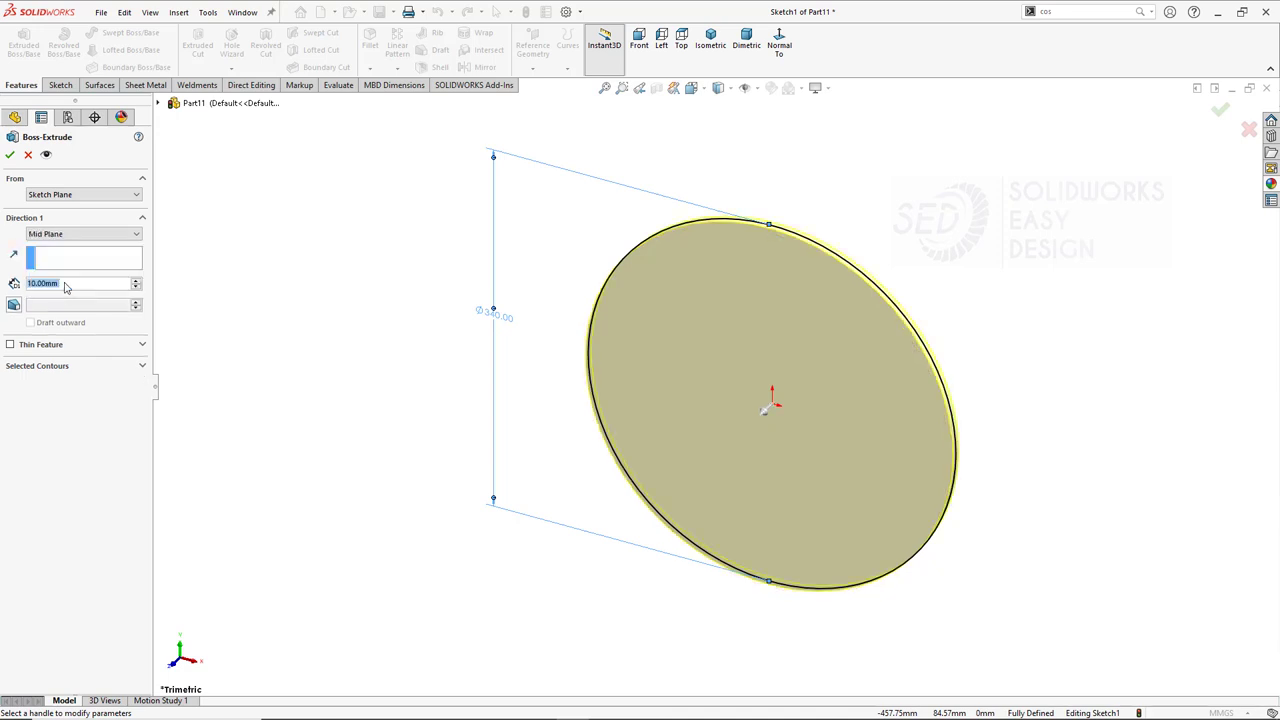
{"action": "key", "text": "Return"}
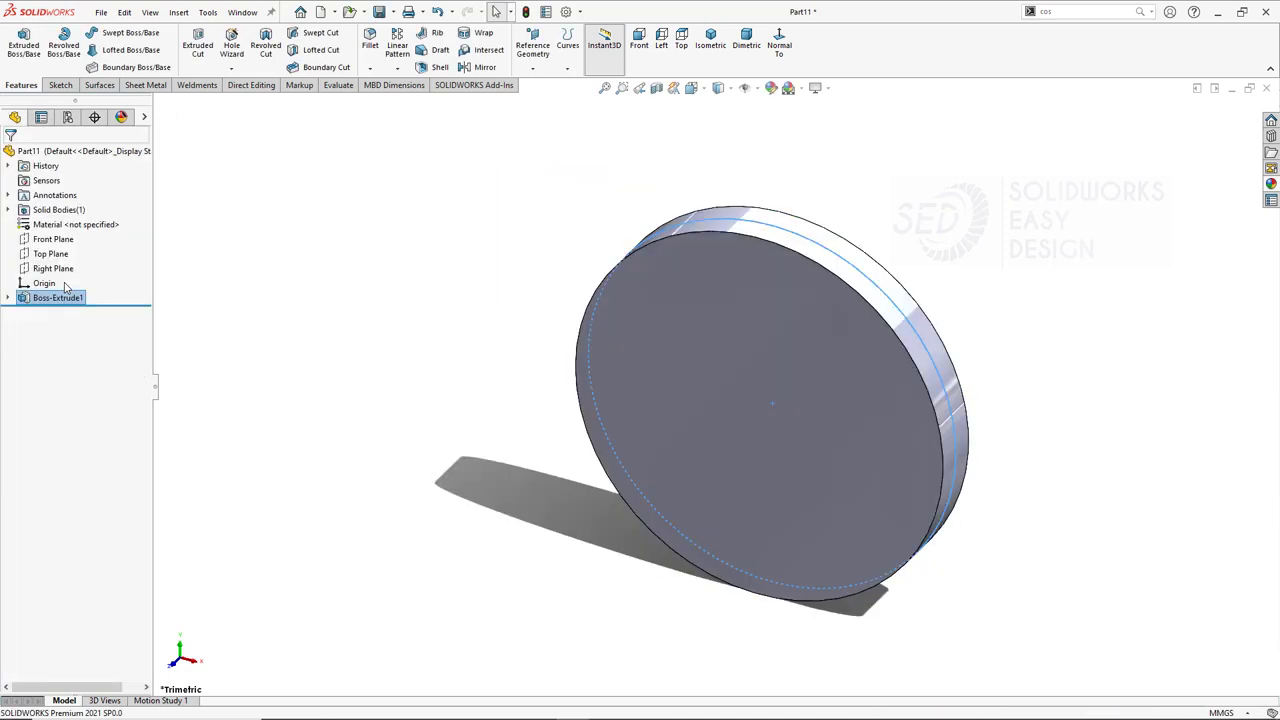
Apply burnished nickel to the disc and sketch an offset of its outer edge on the front face.
{"action": "left_click", "coordinate": [1271, 185]}
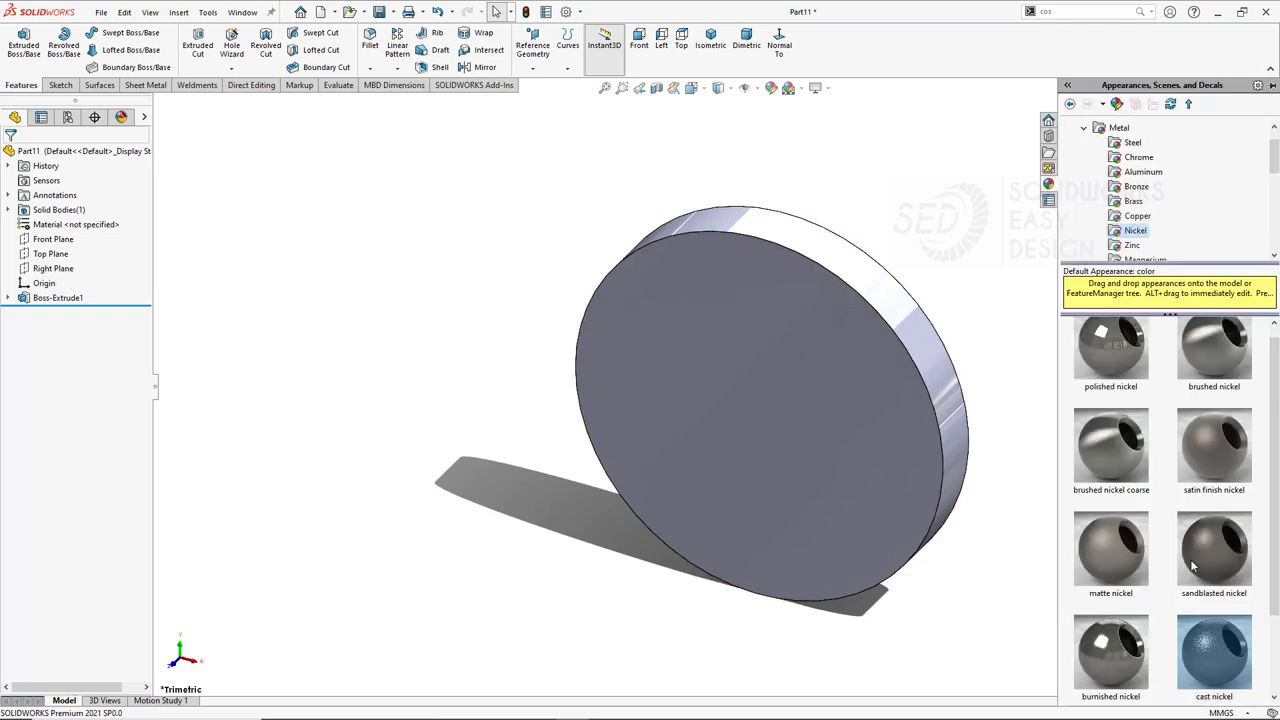
{"action": "double_click", "coordinate": [1108, 657]}
{"action": "left_click", "coordinate": [760, 318]}
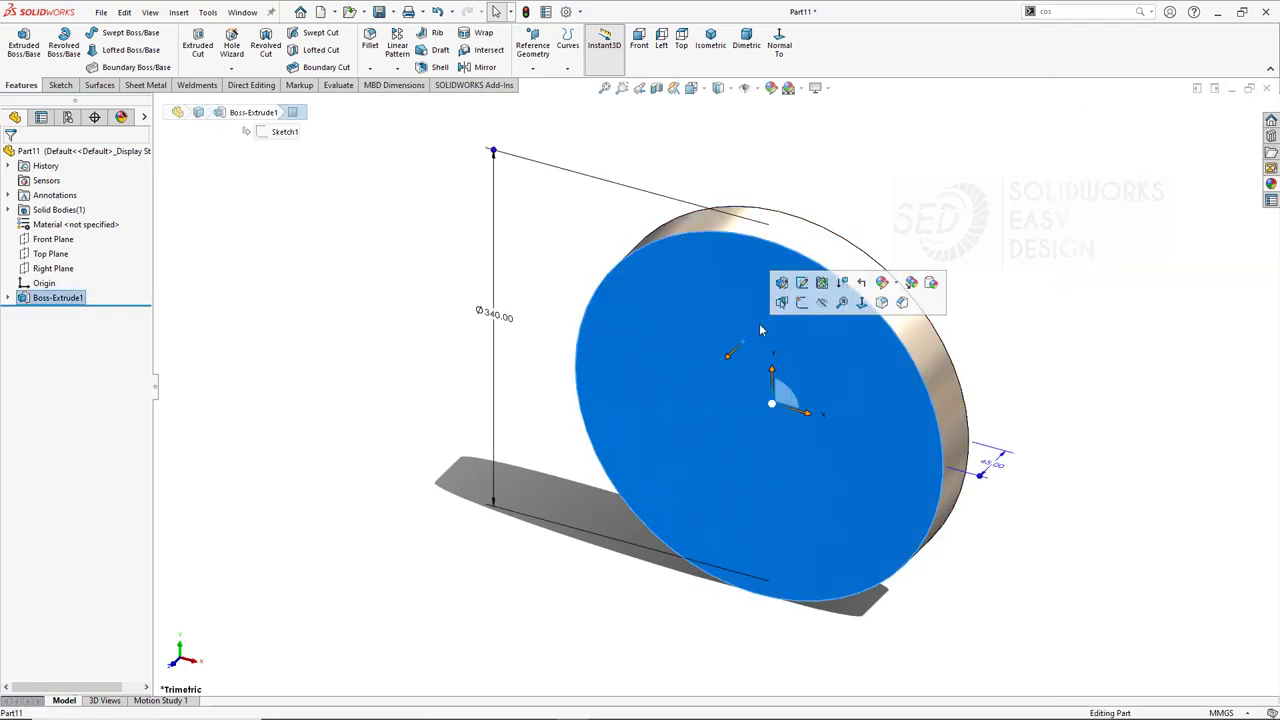
{"action": "left_click", "coordinate": [799, 308]}
{"action": "left_click", "coordinate": [258, 45]}
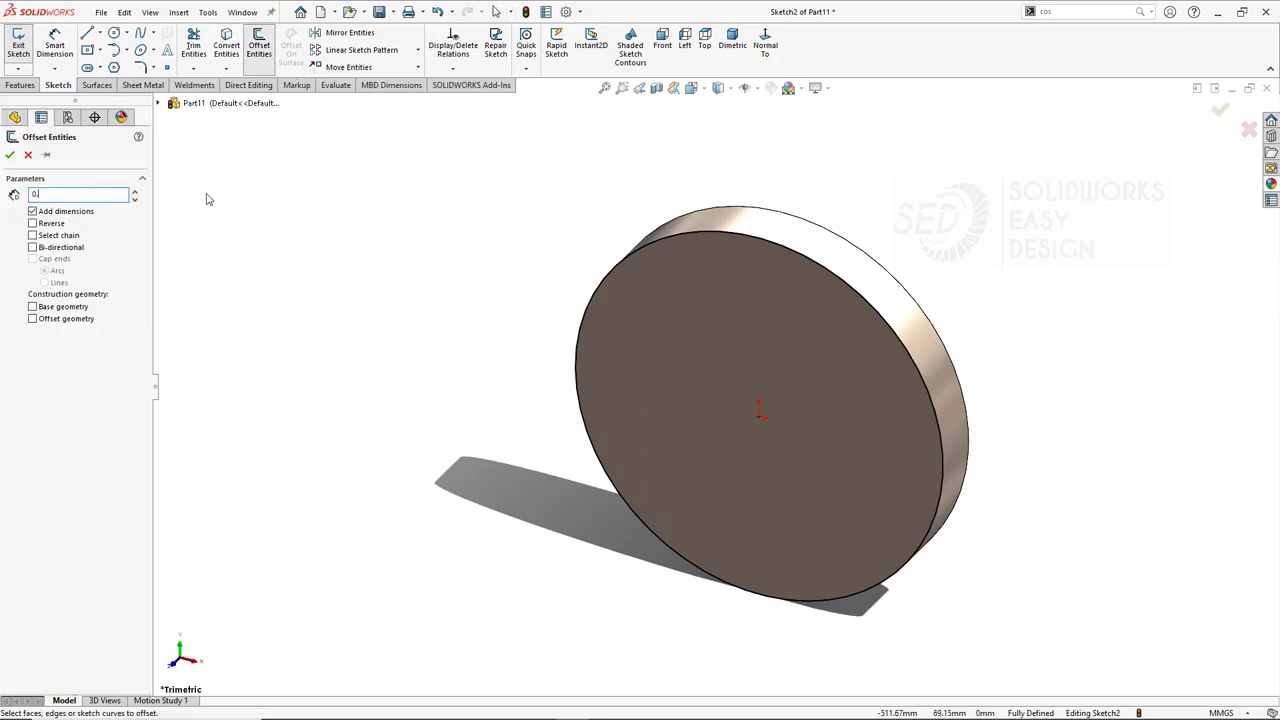
{"action": "left_click", "coordinate": [798, 262]}
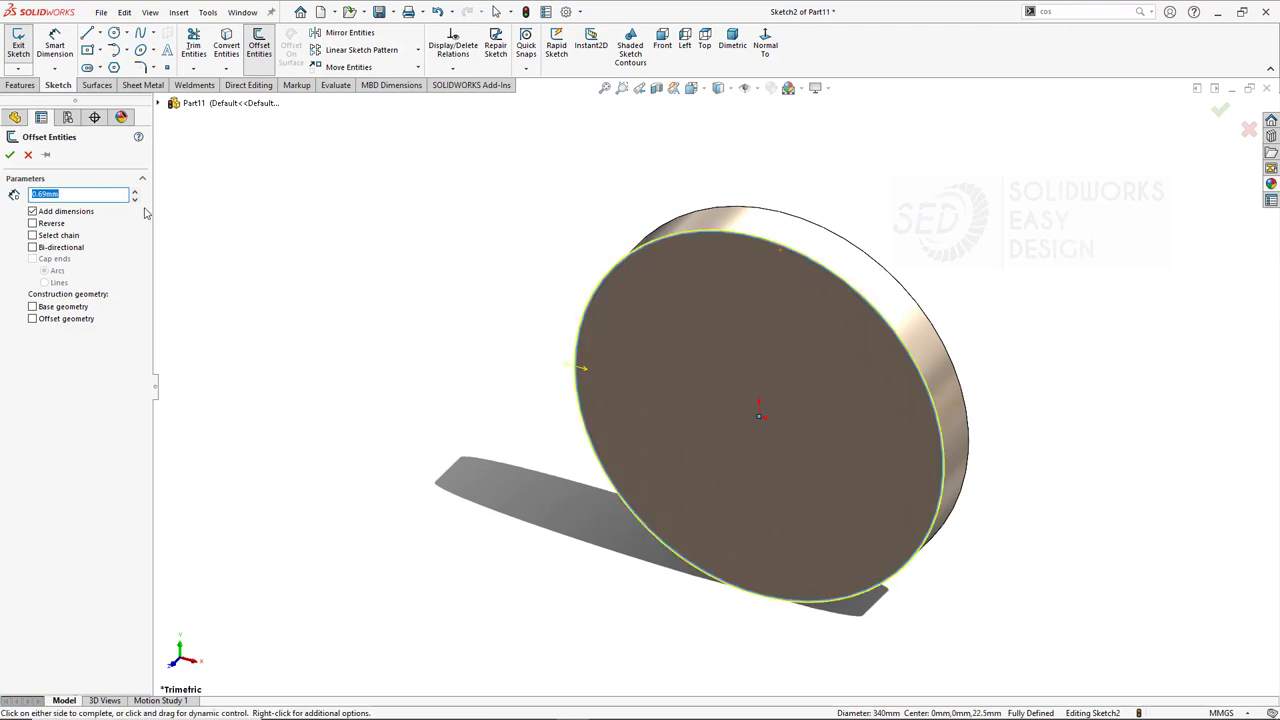
{"action": "key", "text": "Return"}
Extrude the offset sketch 45 mm in the reversed direction as Boss-Extrude2.
{"action": "left_click", "coordinate": [20, 84]}
{"action": "left_click", "coordinate": [23, 58]}
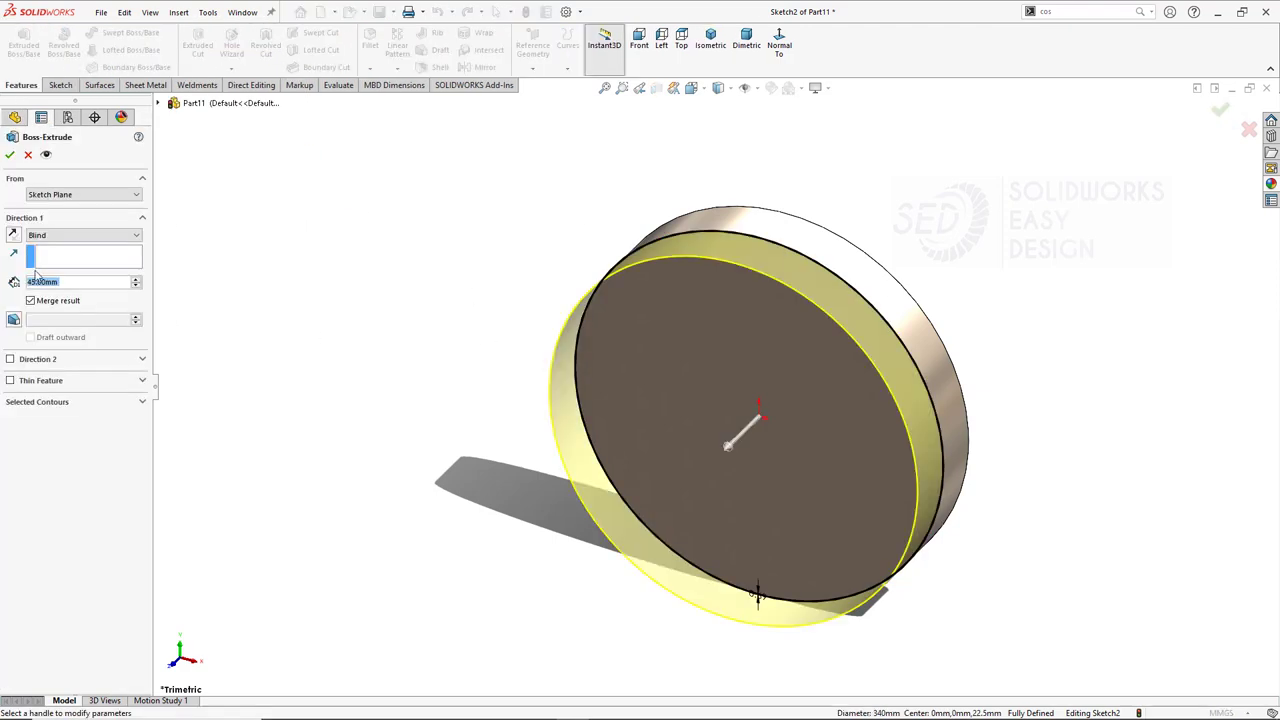
{"action": "left_click", "coordinate": [13, 235]}
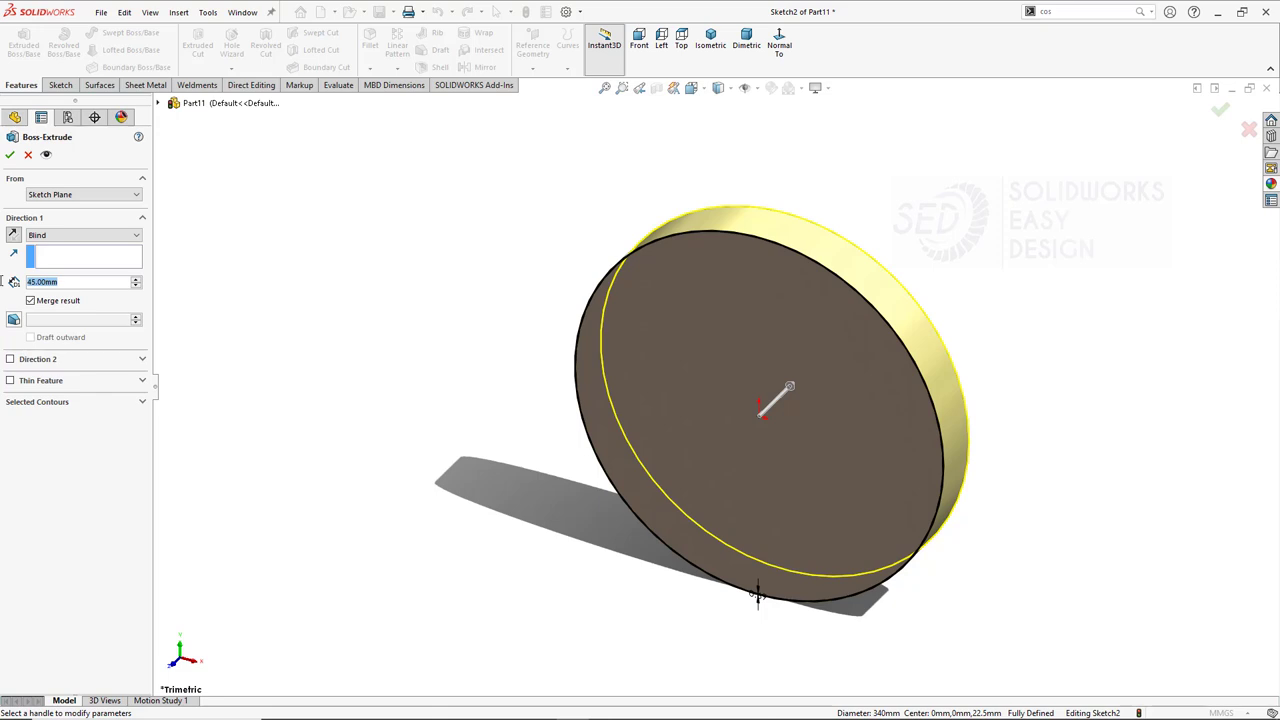
{"action": "key", "text": "Return"}
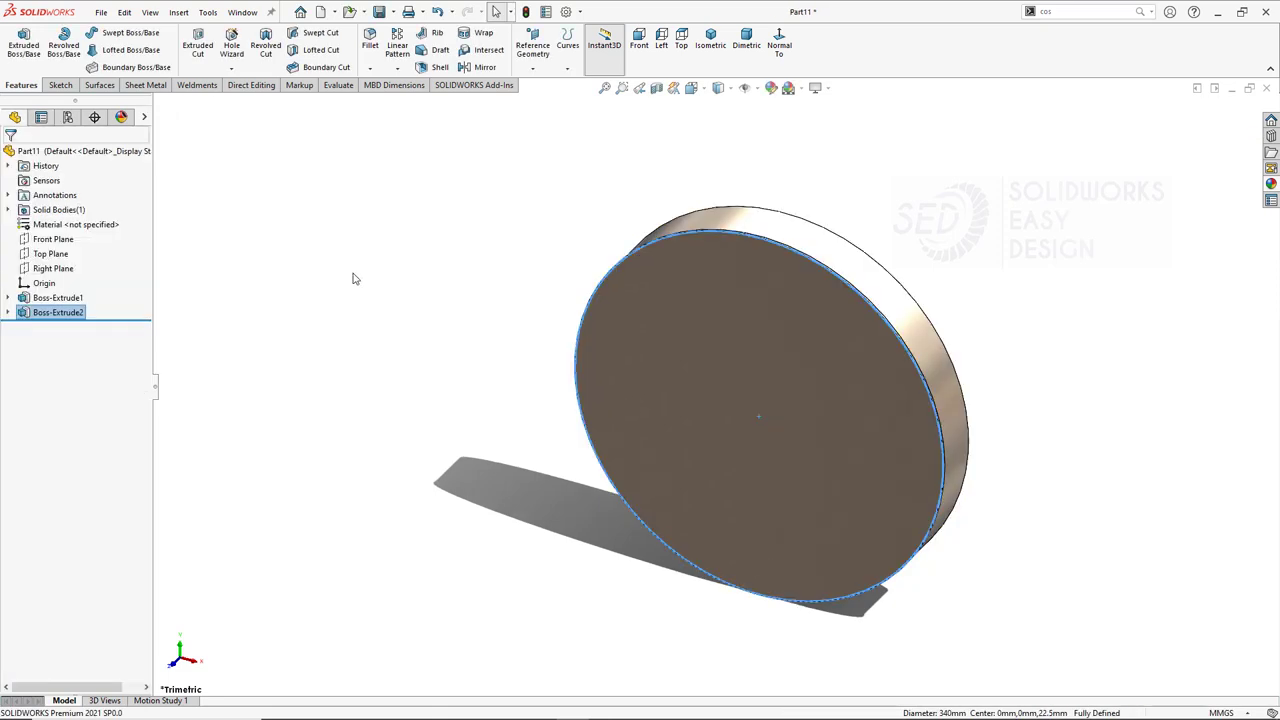
{"action": "left_click", "coordinate": [352, 278]}
{"action": "middle_click_drag", "start_coordinate": [795, 372], "coordinate": [714, 171]}
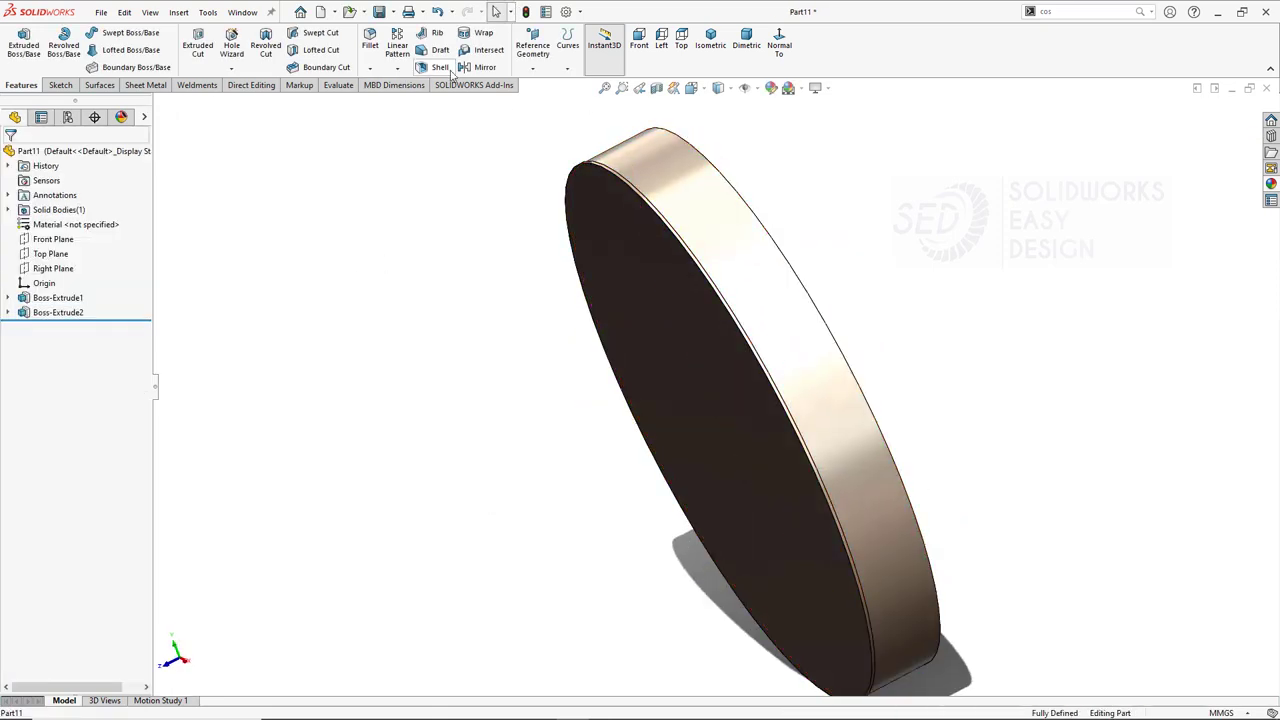
{"action": "left_click", "coordinate": [476, 67]}
Mirror Boss-Extrude2 about the Front Plane.
{"action": "left_click", "coordinate": [218, 190]}
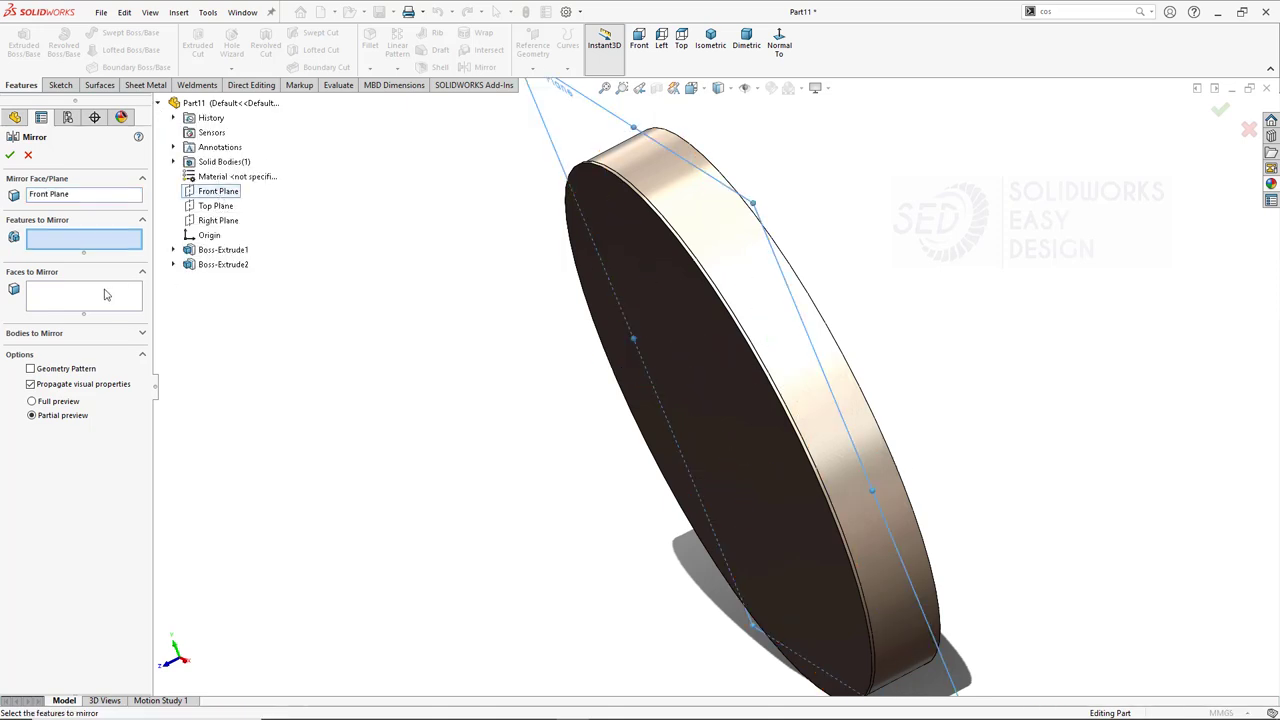
{"action": "left_click", "coordinate": [222, 264]}
{"action": "left_click", "coordinate": [10, 156]}
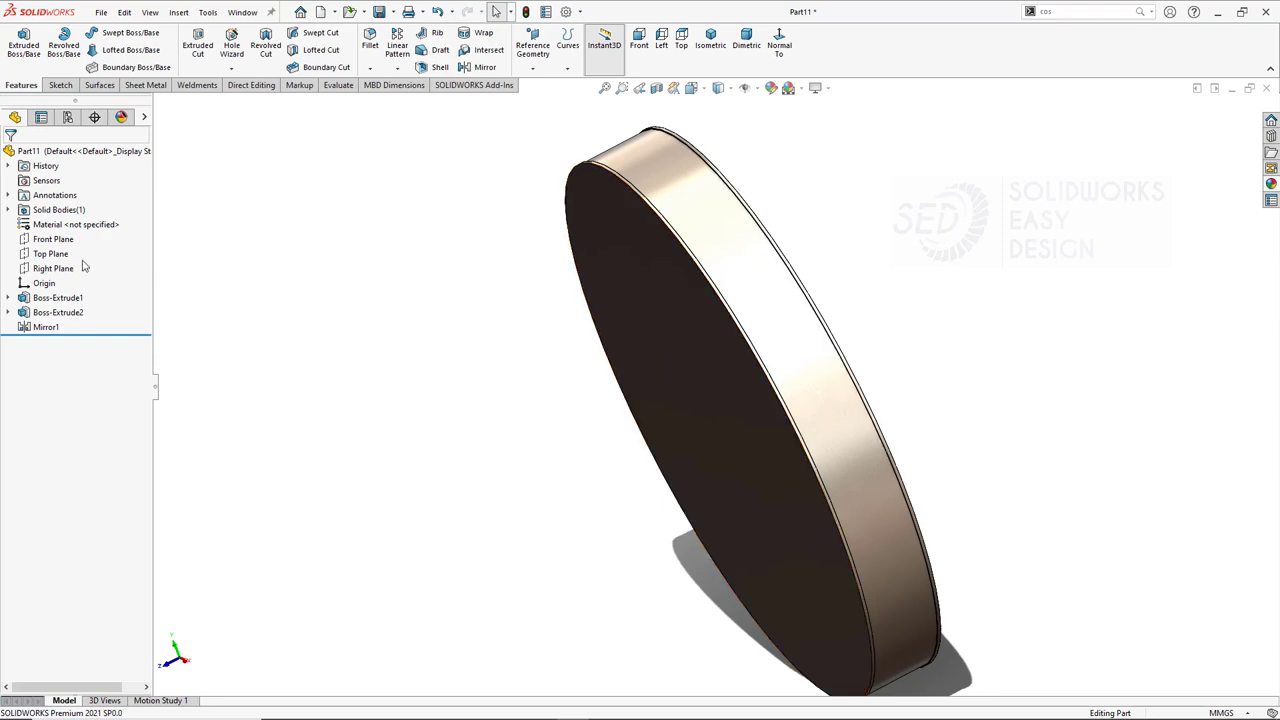
Sketch two concentric circles at the origin on the Front Plane, viewed normal to it.
{"action": "left_click", "coordinate": [55, 241]}
{"action": "left_click", "coordinate": [68, 222]}
{"action": "left_click", "coordinate": [765, 45]}
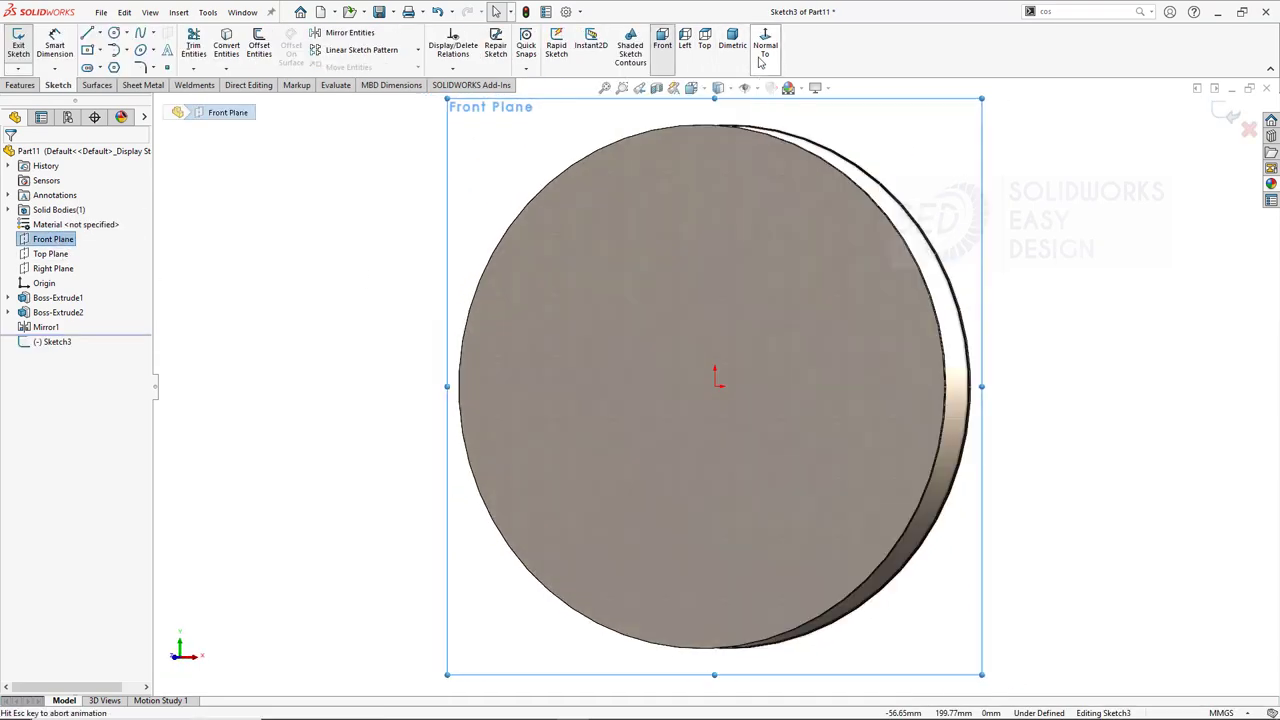
{"action": "left_click", "coordinate": [113, 33]}
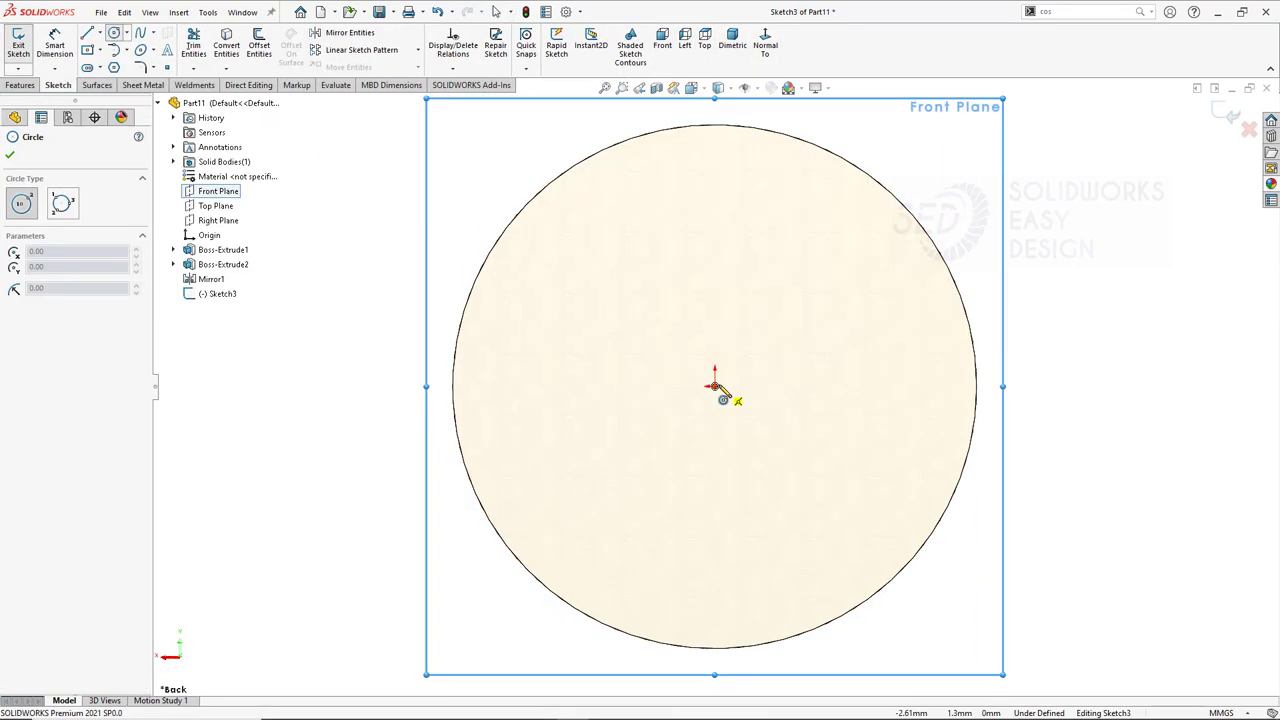
{"action": "left_click_drag", "start_coordinate": [714, 387], "coordinate": [573, 334]}
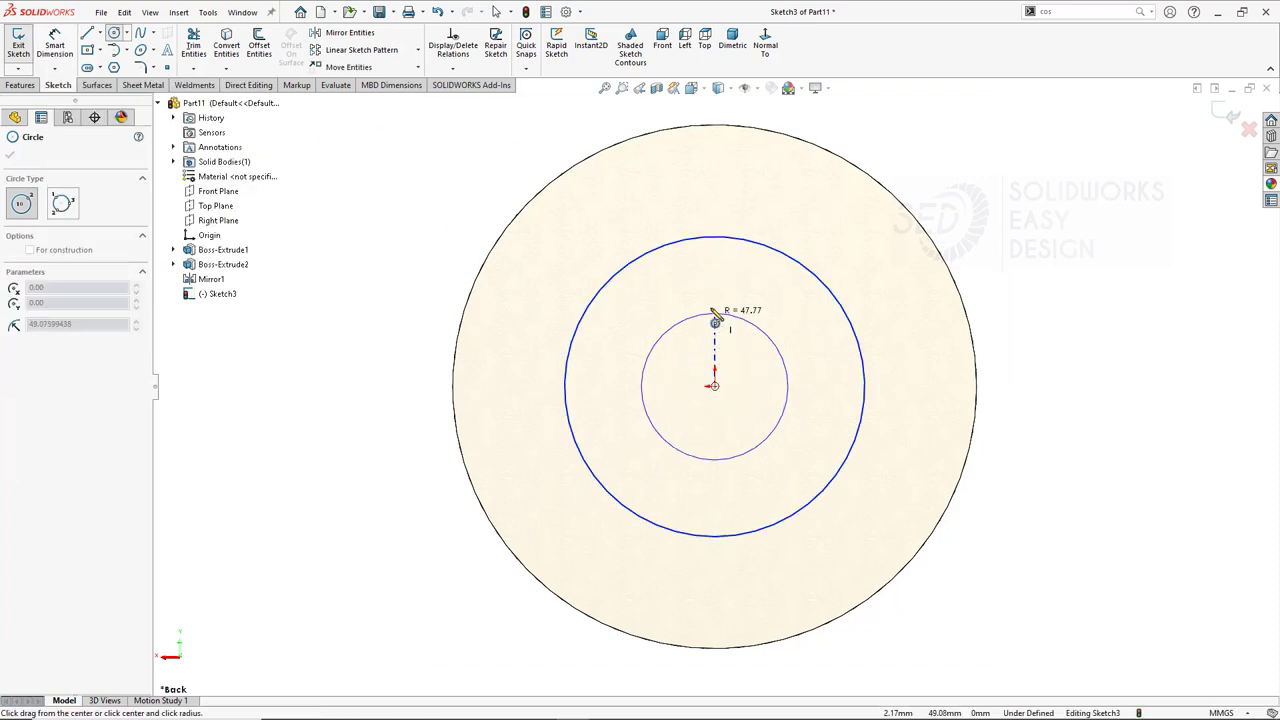
{"action": "left_click_drag", "start_coordinate": [714, 387], "coordinate": [794, 387]}
Dimension the inner circle to 120 mm diameter and the middle circle 38.91 mm from the rim.
{"action": "key", "text": "d"}
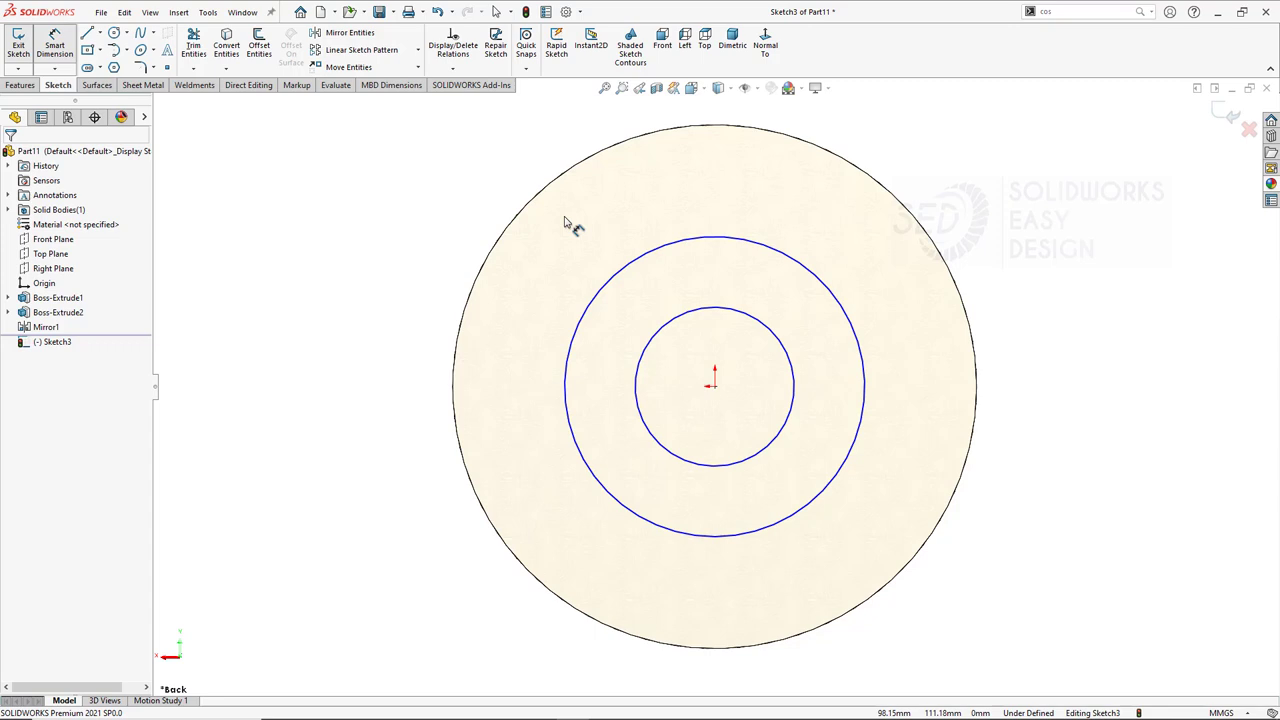
{"action": "left_click", "coordinate": [730, 310]}
{"action": "left_click", "coordinate": [383, 370]}
{"action": "type", "text": "120"}
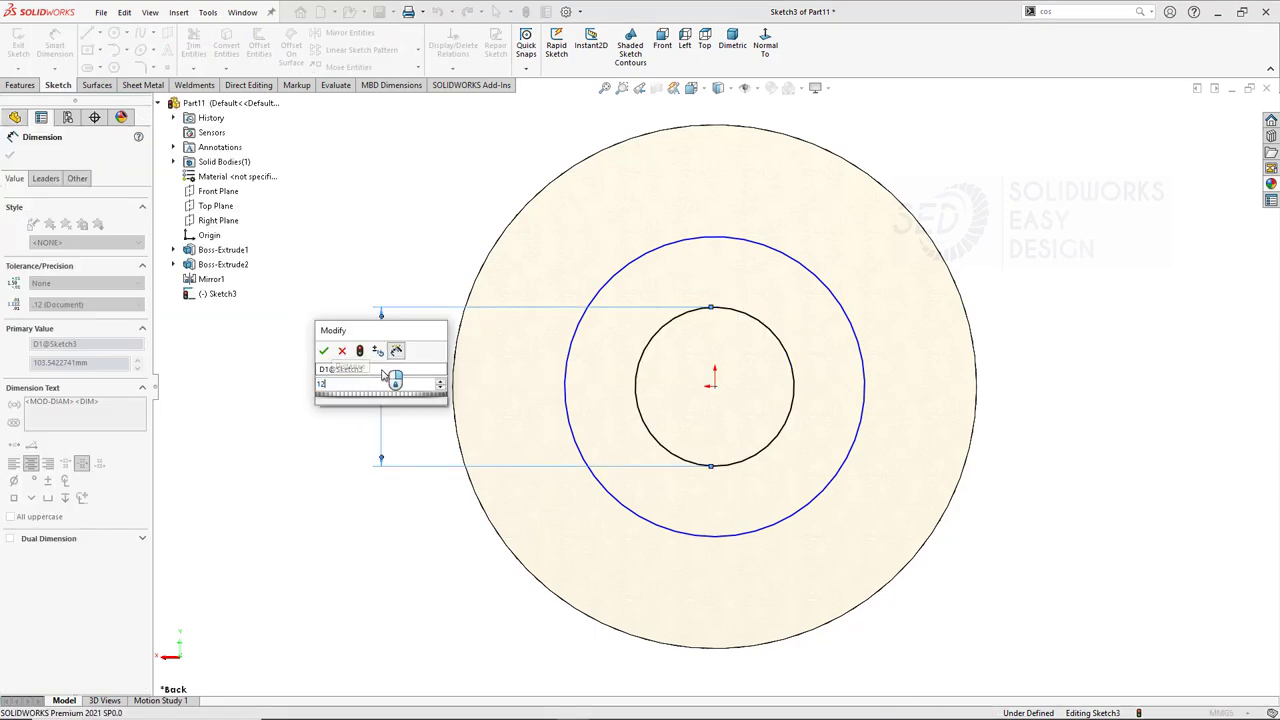
{"action": "key", "text": "Return"}
{"action": "left_click", "coordinate": [726, 238]}
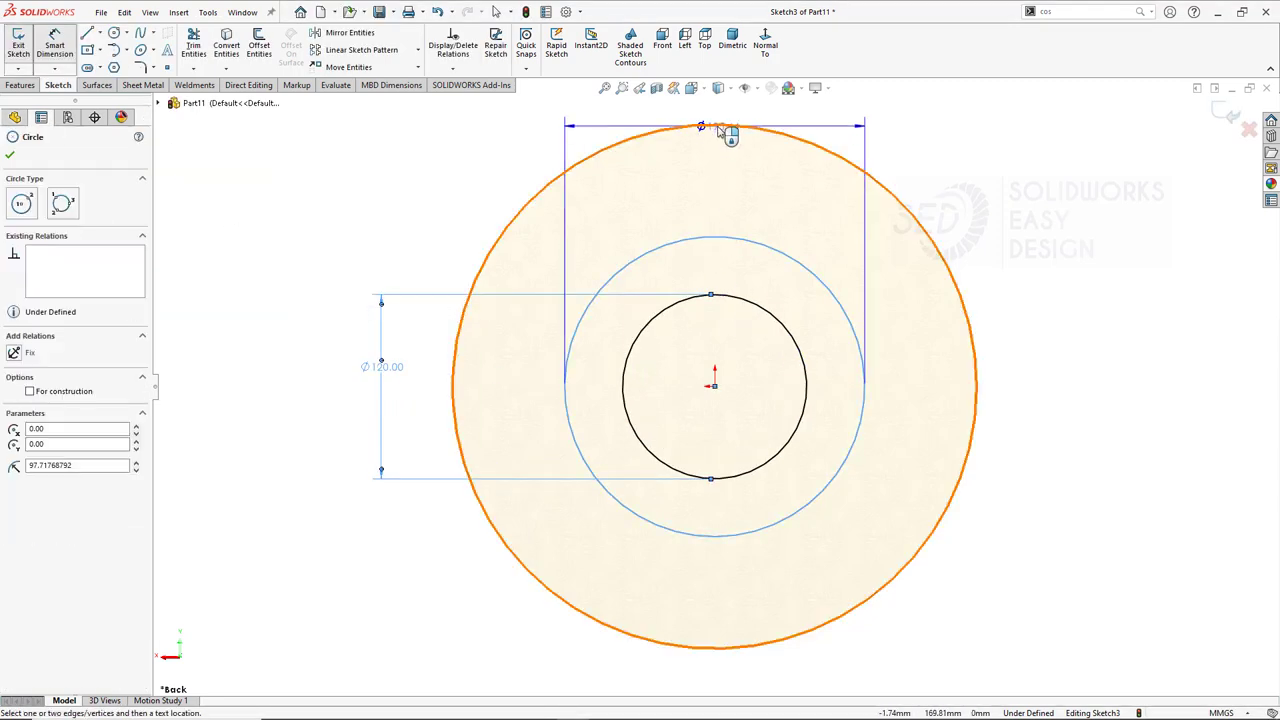
{"action": "left_click", "coordinate": [732, 127]}
{"action": "left_click", "coordinate": [722, 158]}
{"action": "type", "text": "3"}
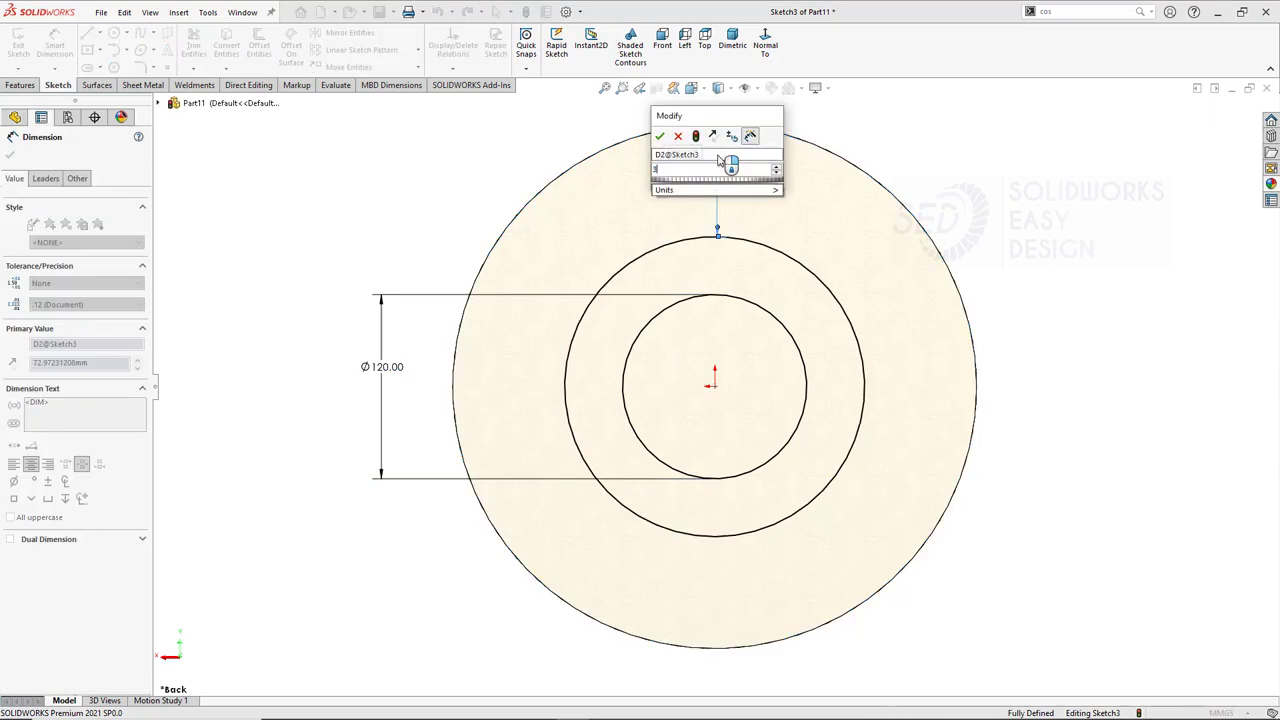
{"action": "type", "text": "8.91"}
{"action": "key", "text": "Return"}
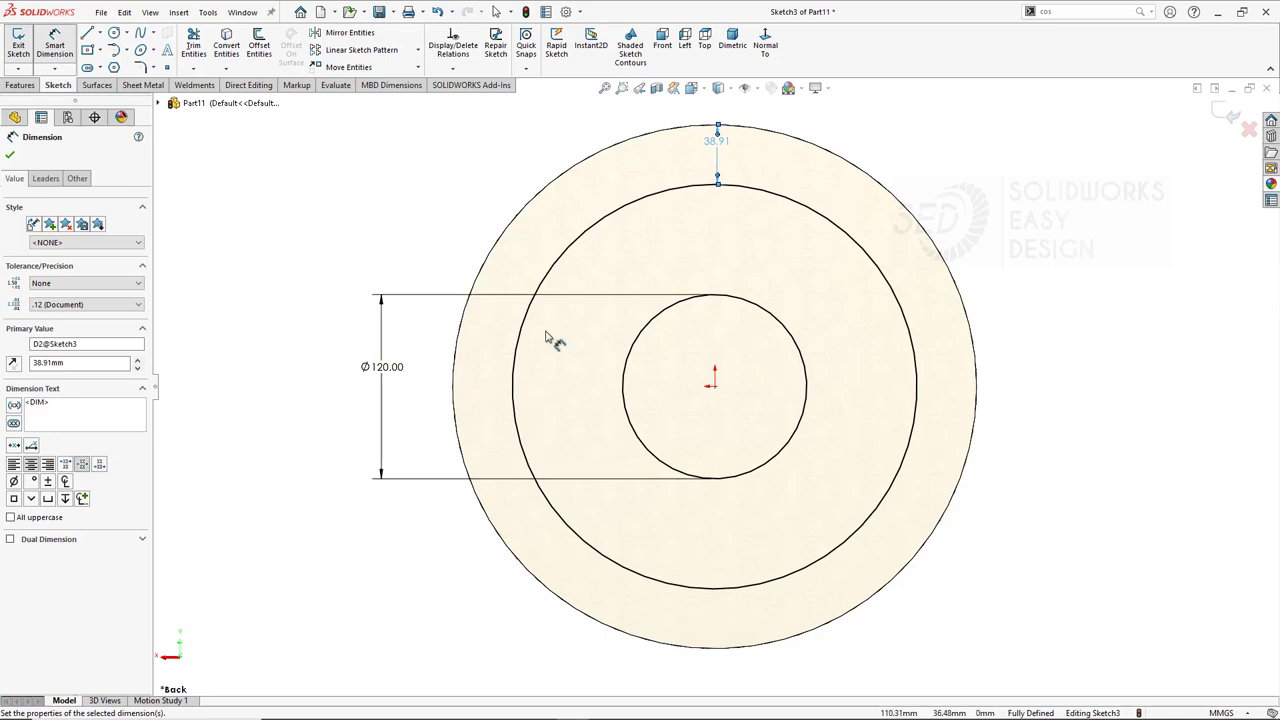
{"action": "left_click", "coordinate": [20, 85]}
Extrude-cut the annulus sketch Through All, starting from a 10 mm offset.
{"action": "left_click", "coordinate": [198, 45]}
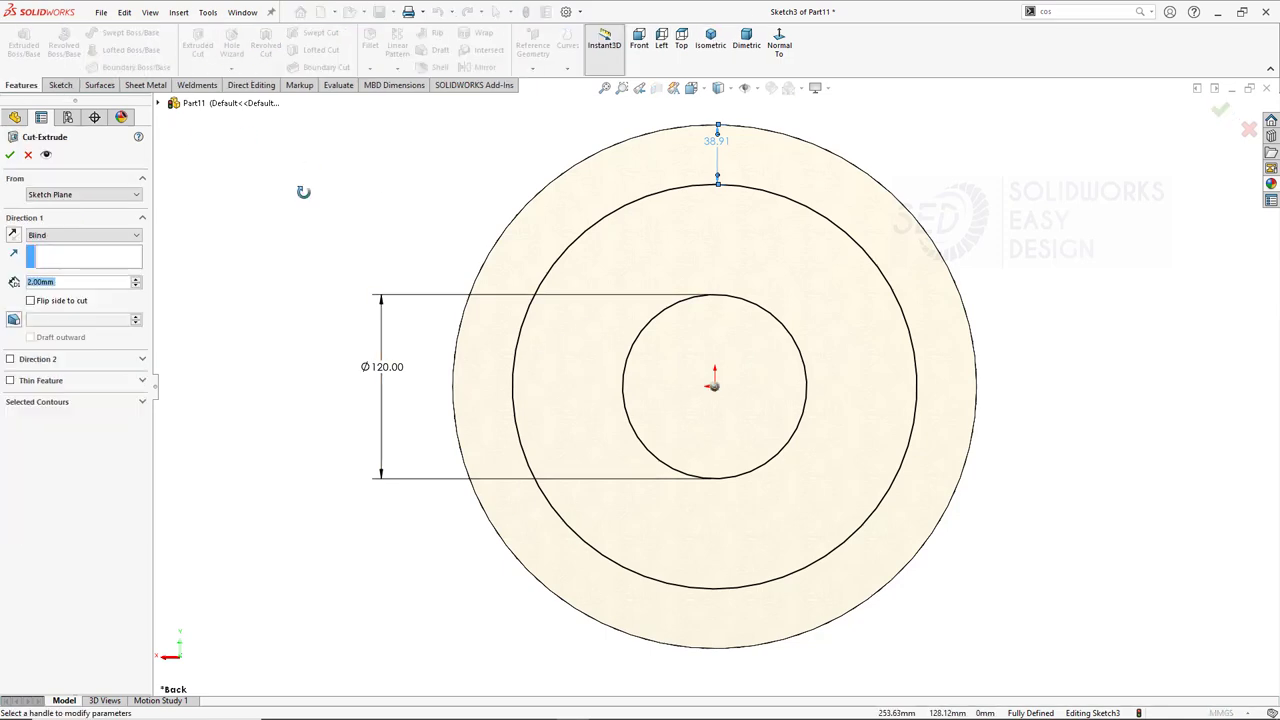
{"action": "left_click", "coordinate": [52, 237]}
{"action": "left_click", "coordinate": [57, 259]}
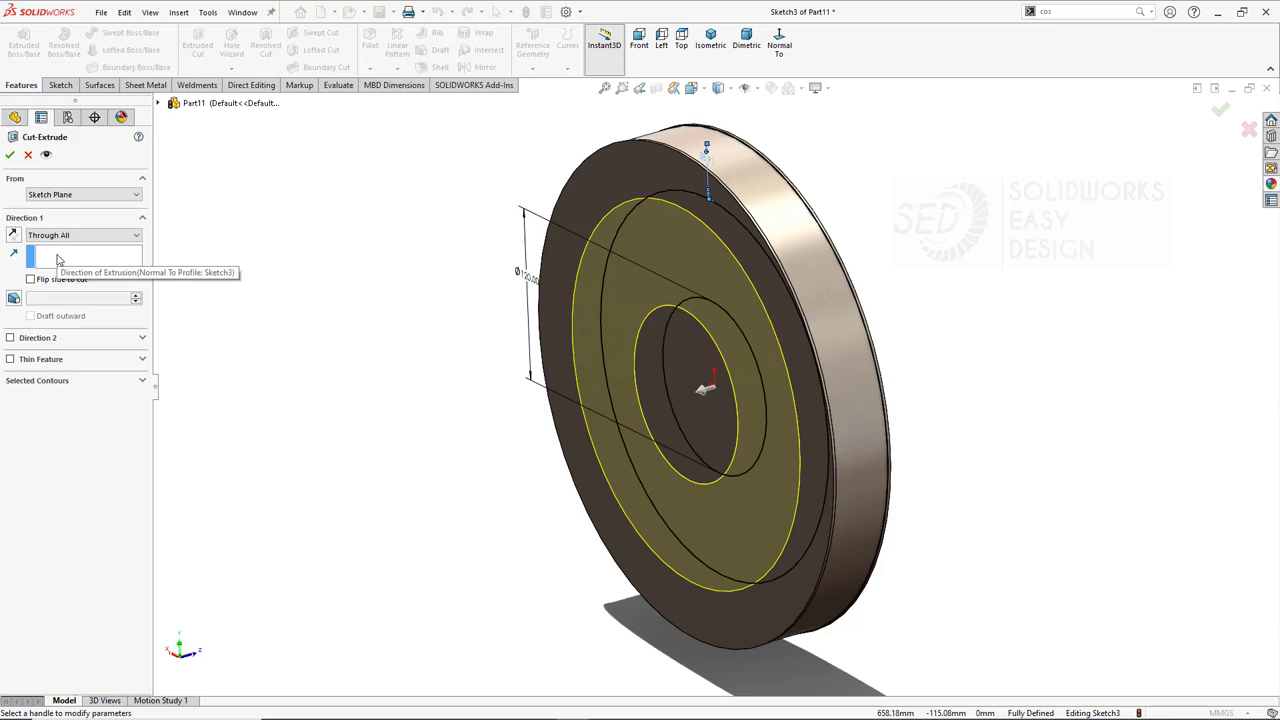
{"action": "middle_click_drag", "start_coordinate": [414, 389], "coordinate": [527, 516]}
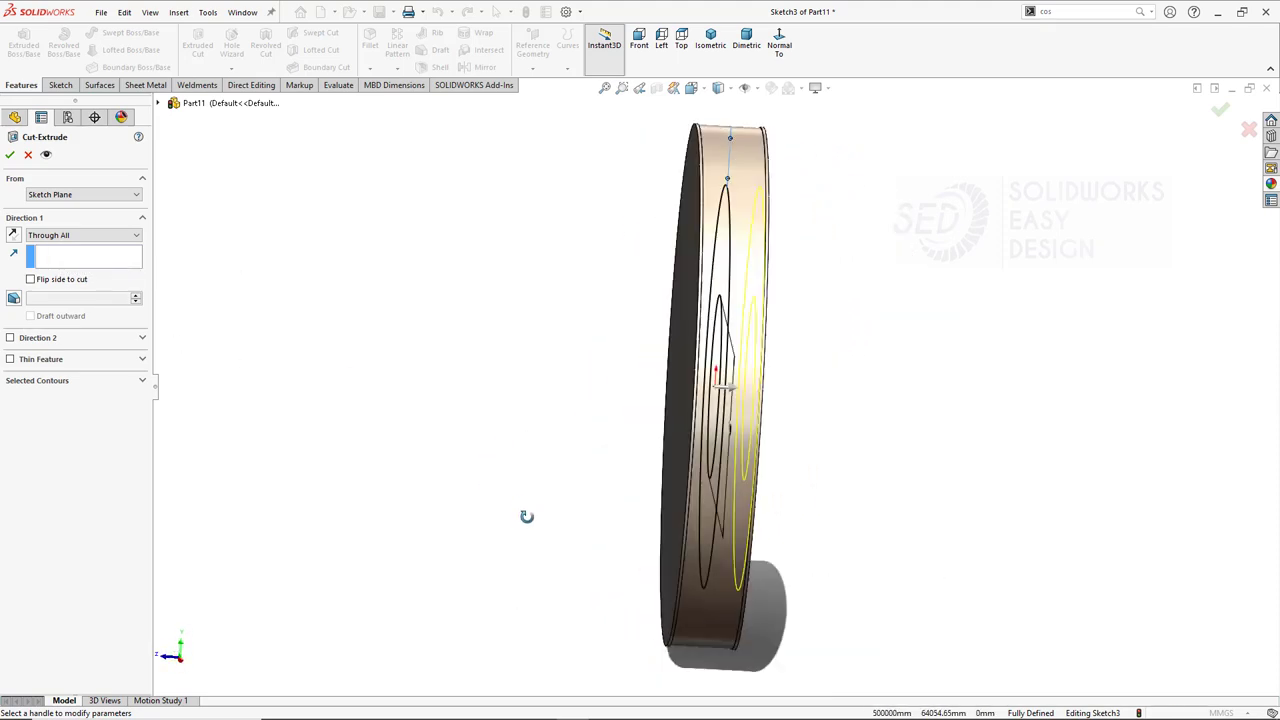
{"action": "left_click", "coordinate": [83, 194]}
{"action": "left_click", "coordinate": [65, 234]}
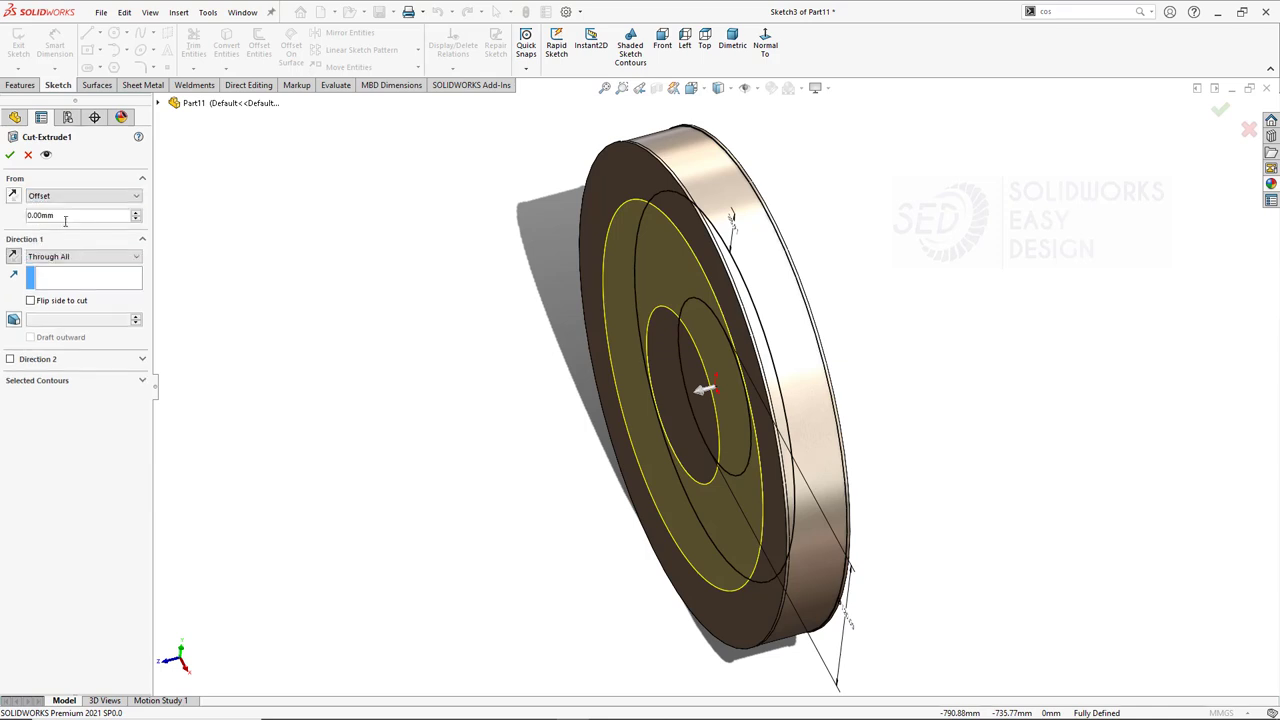
{"action": "type", "text": "10"}
{"action": "key", "text": "Return"}
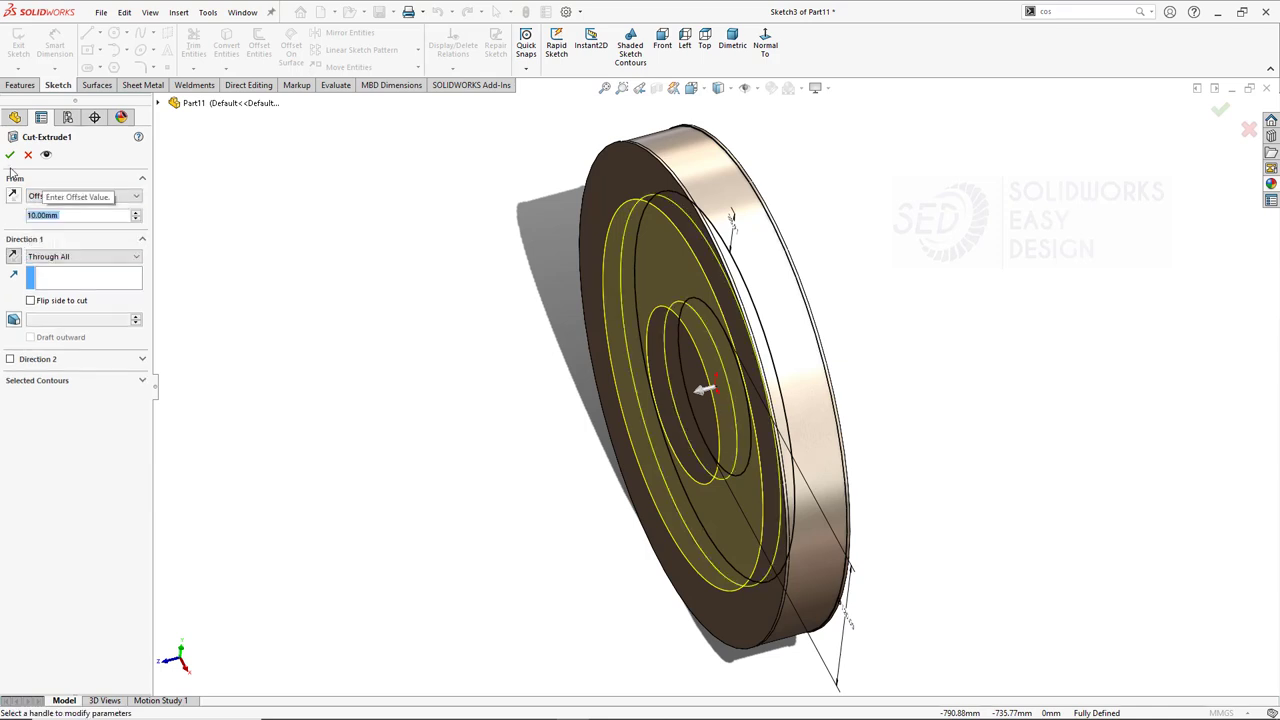
{"action": "left_click", "coordinate": [9, 154]}
Mirror Cut-Extrude1 about the Front Plane and check the recess on the opposite side.
{"action": "left_click", "coordinate": [484, 66]}
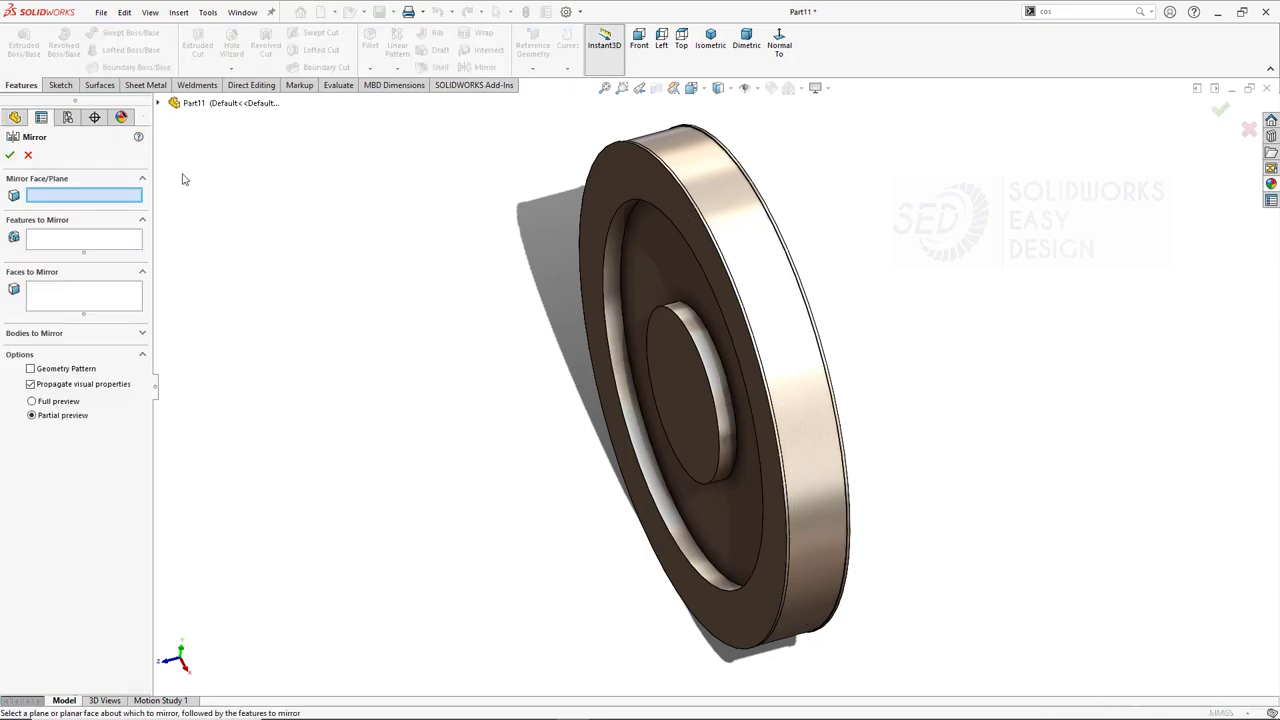
{"action": "left_click", "coordinate": [157, 103]}
{"action": "left_click", "coordinate": [218, 191]}
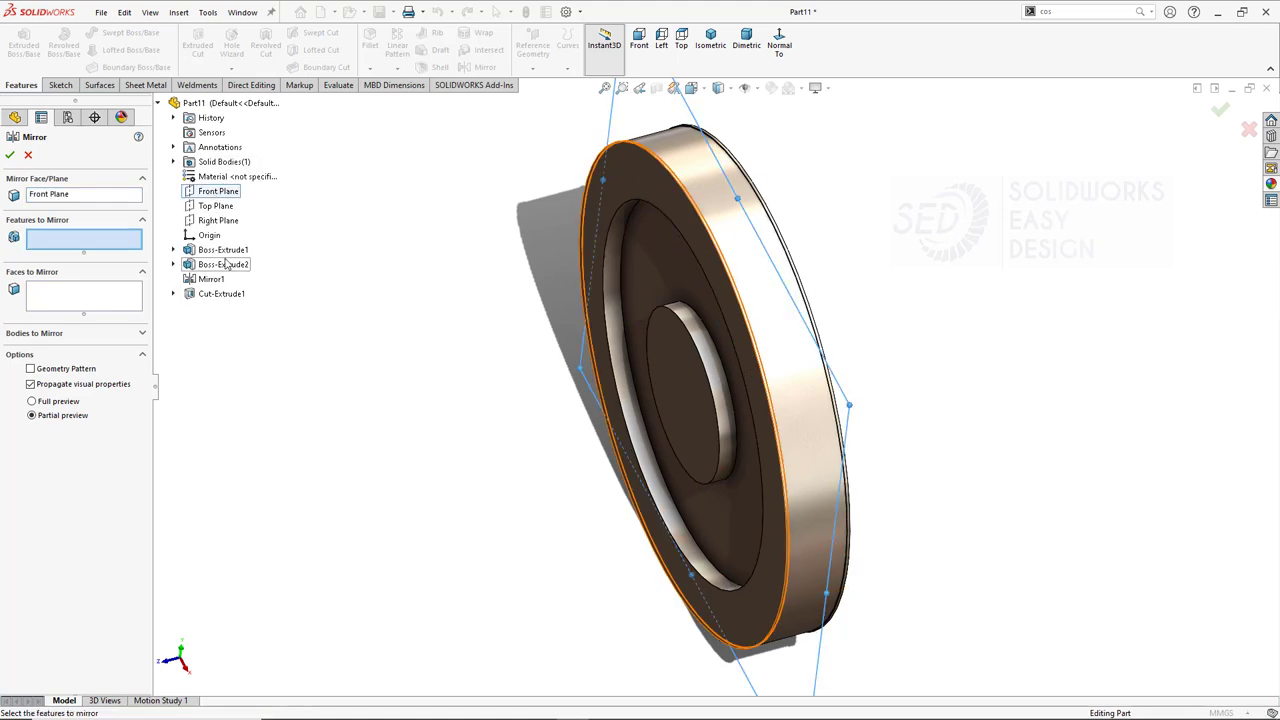
{"action": "left_click", "coordinate": [224, 296]}
{"action": "key", "text": "Return"}
{"action": "middle_click_drag", "start_coordinate": [406, 351], "coordinate": [432, 389]}
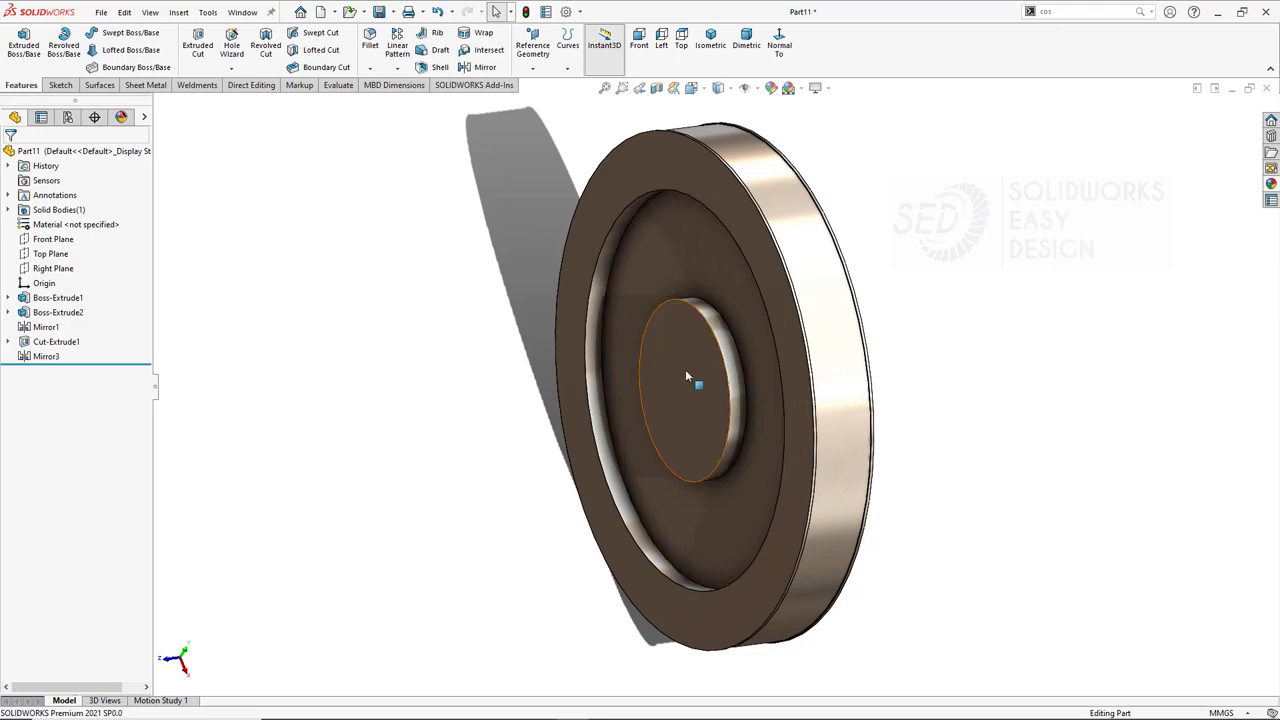
{"action": "left_click", "coordinate": [685, 369]}
Sketch a circle at the origin on the boss face and dimension it to 60 mm diameter.
{"action": "left_click", "coordinate": [825, 331]}
{"action": "left_click", "coordinate": [113, 33]}
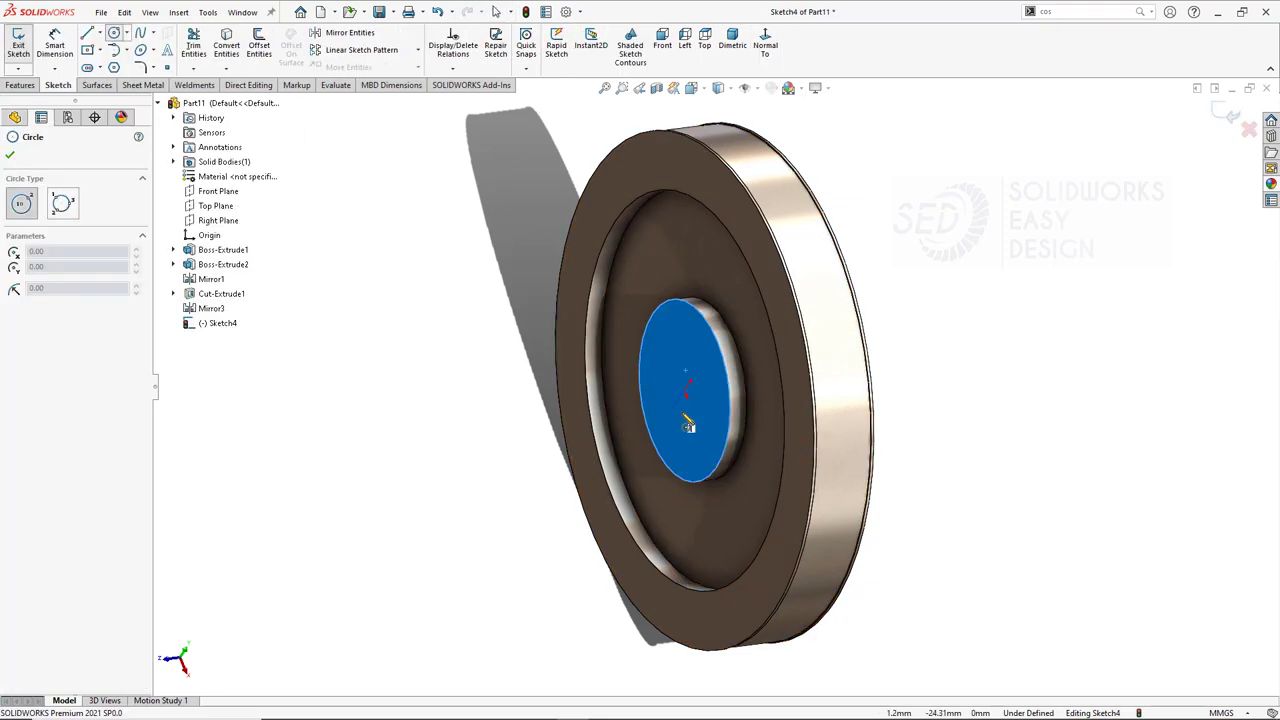
{"action": "left_click", "coordinate": [686, 390]}
{"action": "left_click", "coordinate": [700, 370]}
{"action": "key", "text": "ctrl+8"}
{"action": "key", "text": "d"}
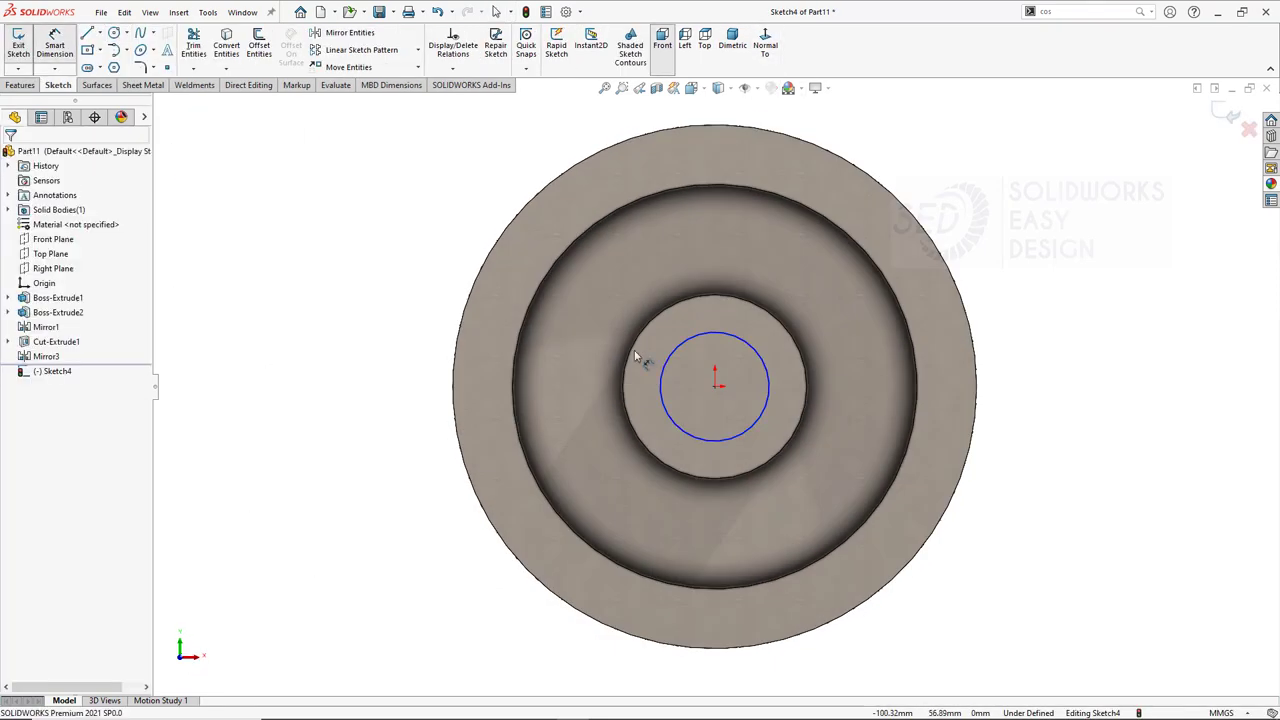
{"action": "left_click", "coordinate": [680, 357]}
{"action": "left_click", "coordinate": [318, 400]}
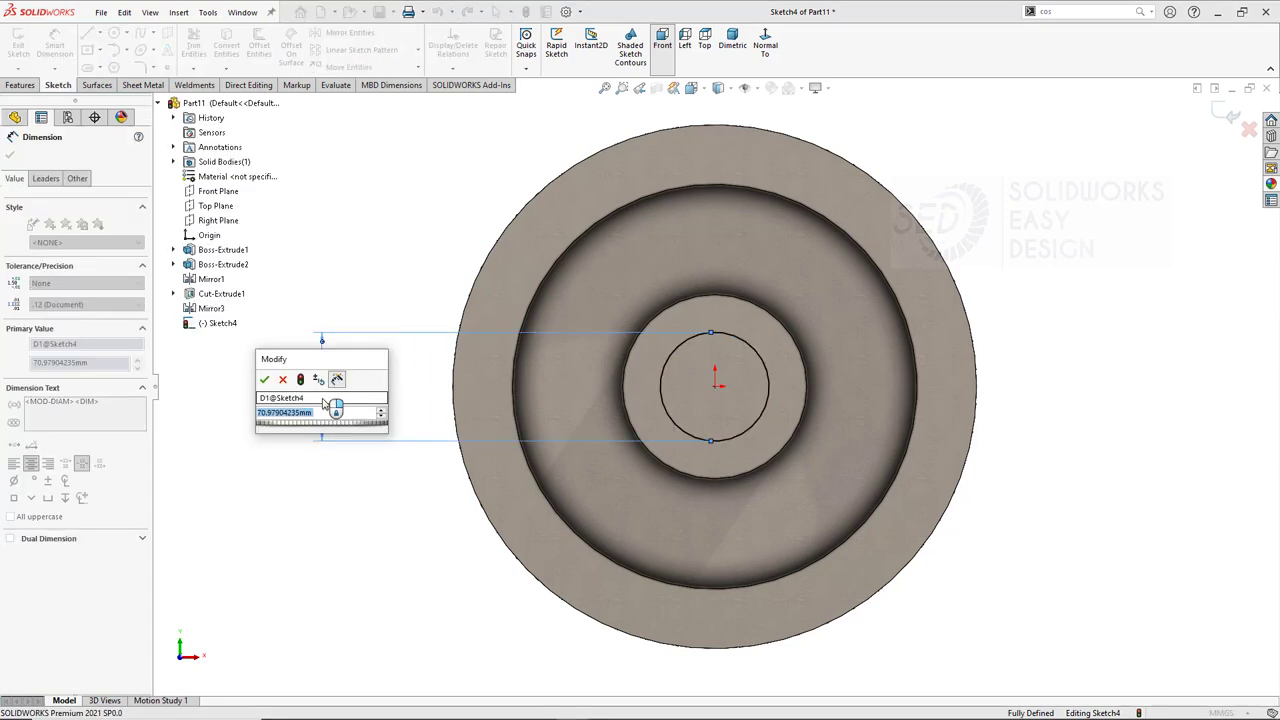
{"action": "type", "text": "60"}
{"action": "key", "text": "Return"}
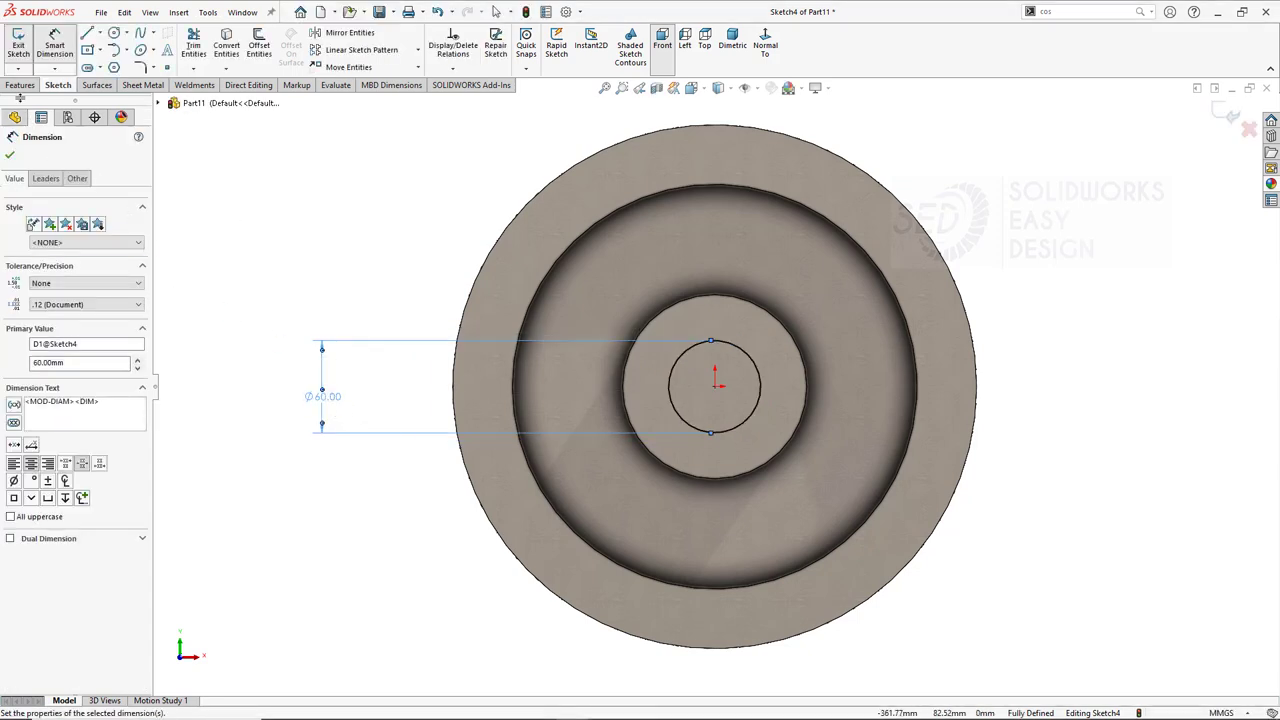
Extrude-cut the 60 mm circle Through All, then open a new sketch on the boss face.
{"action": "left_click", "coordinate": [20, 85]}
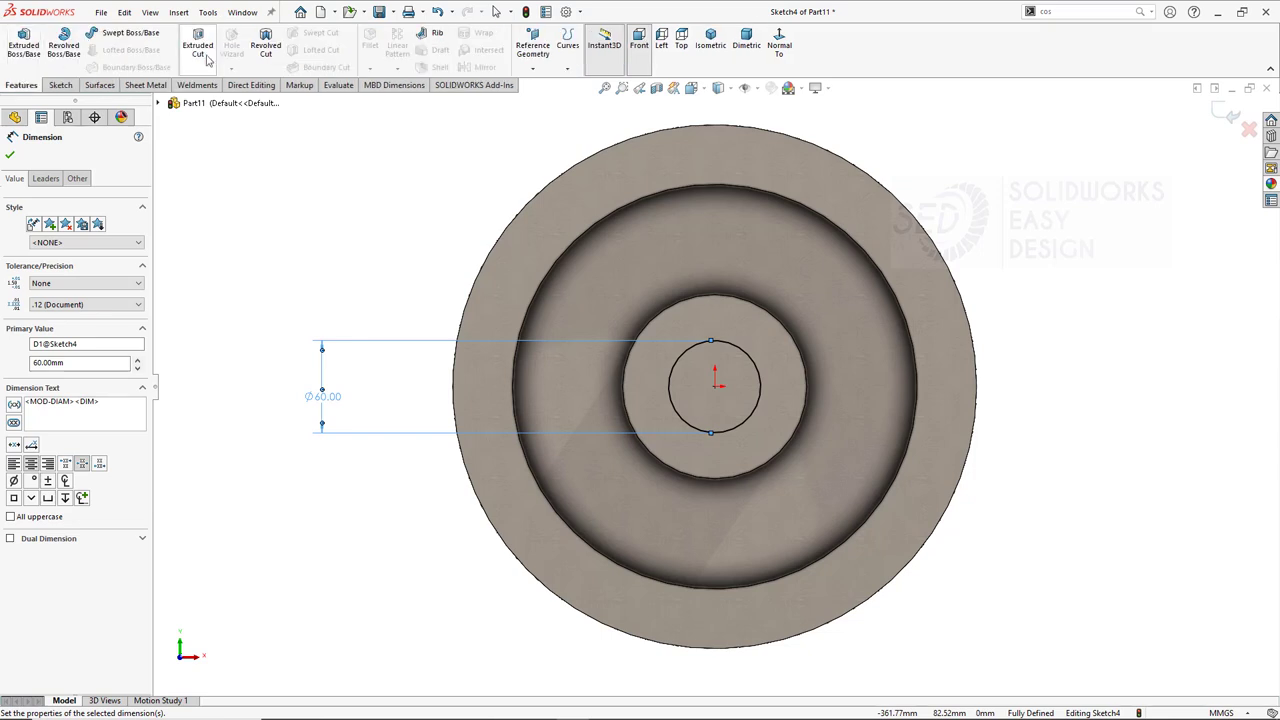
{"action": "left_click", "coordinate": [197, 45]}
{"action": "left_click", "coordinate": [84, 235]}
{"action": "left_click", "coordinate": [52, 257]}
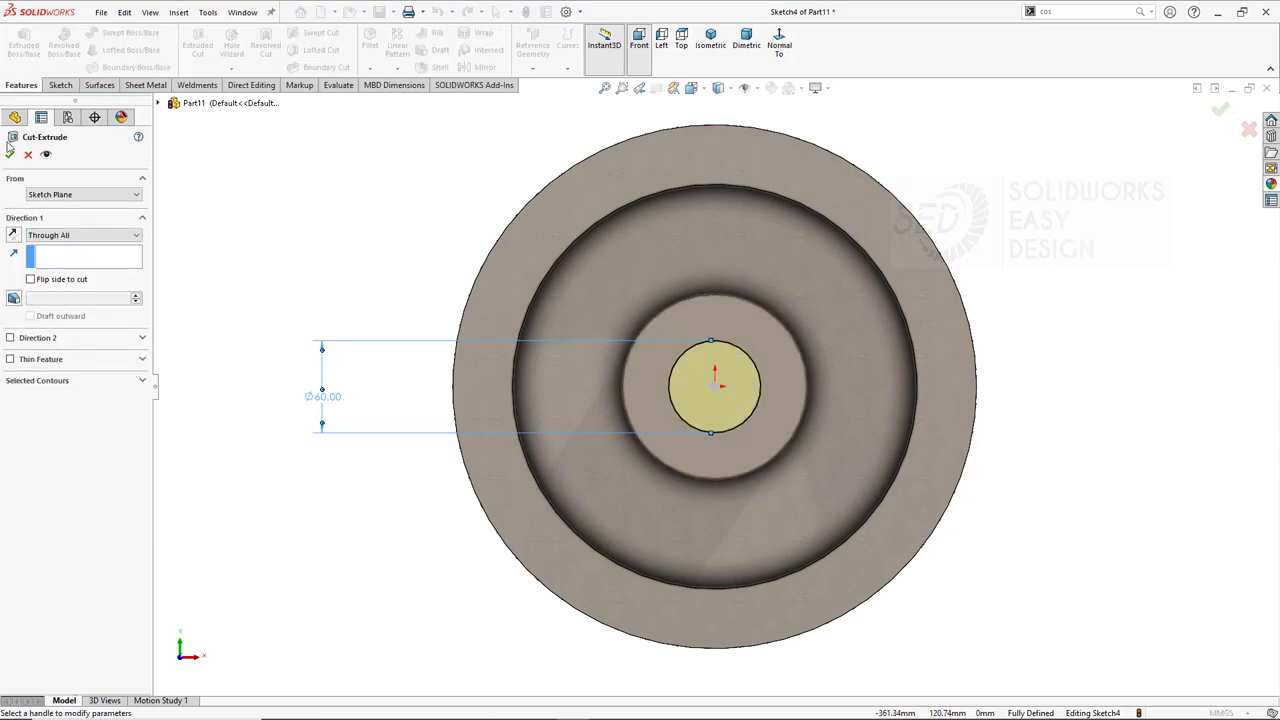
{"action": "left_click", "coordinate": [10, 154]}
{"action": "scroll", "coordinate": [850, 360], "scroll_direction": "down", "scroll_amount": 2}
{"action": "left_click", "coordinate": [757, 350]}
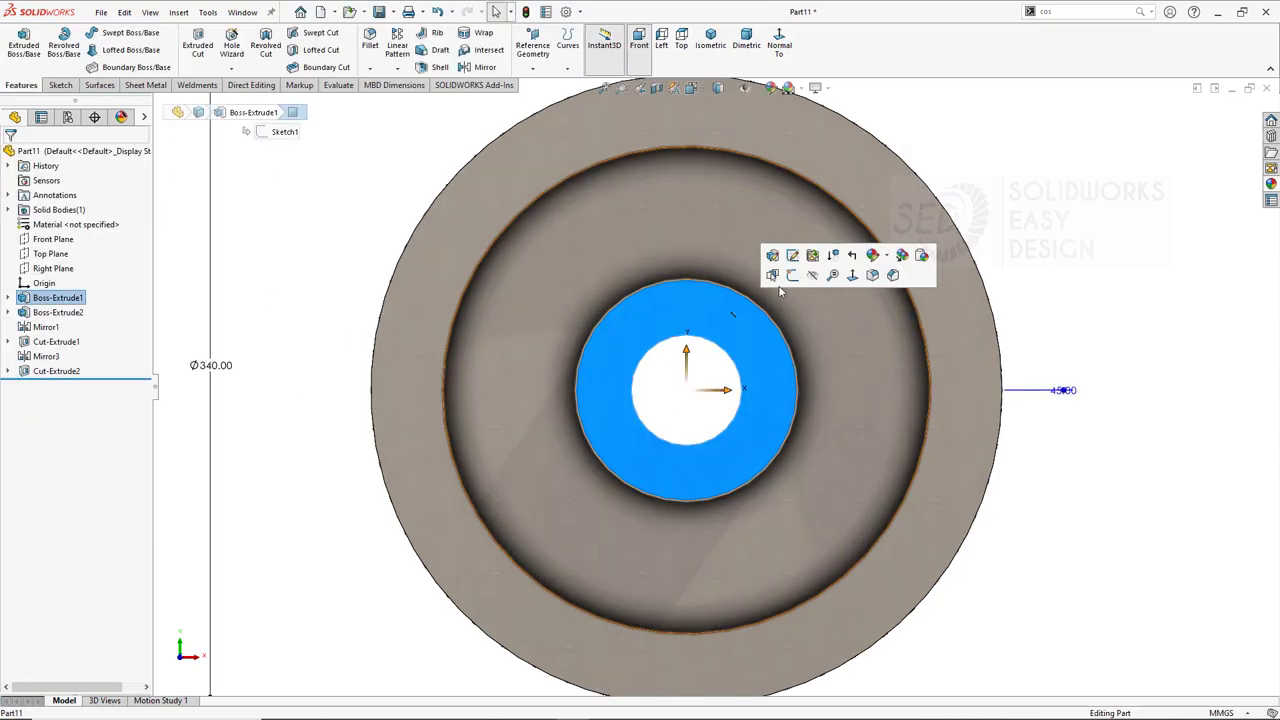
{"action": "left_click", "coordinate": [798, 280]}
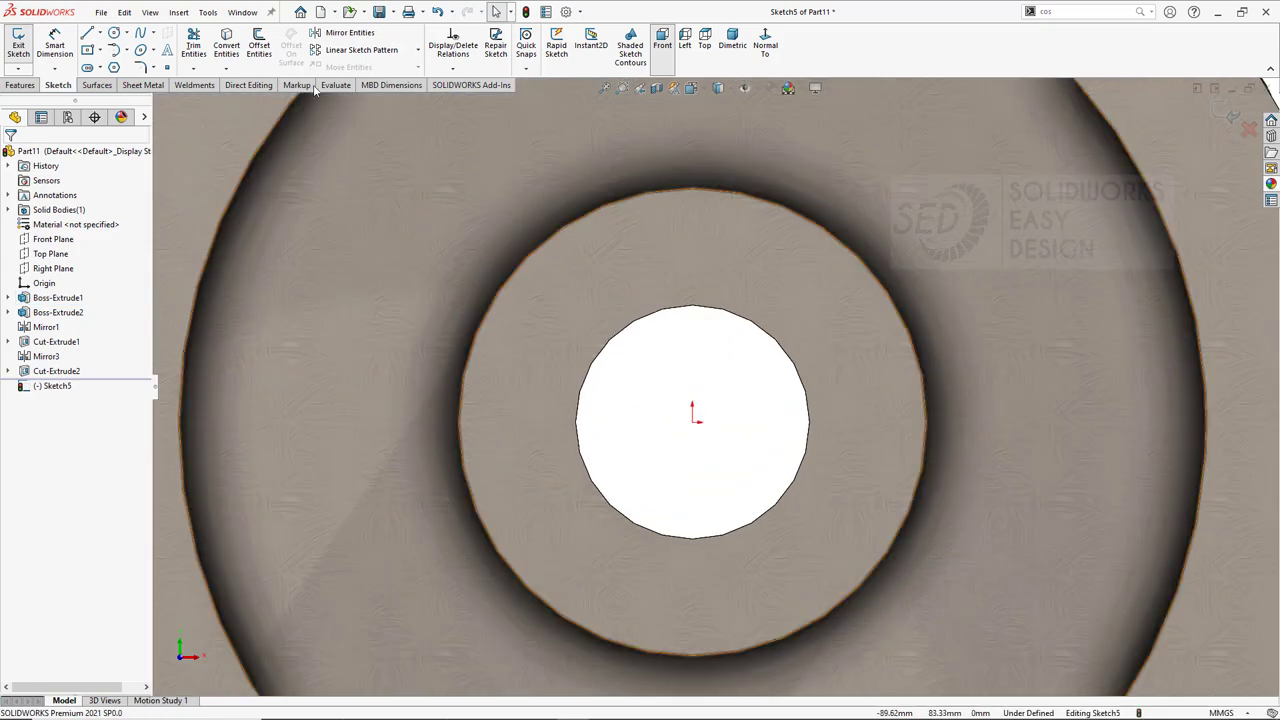
Draw a vertical centerline up from the origin and offset it 9 mm to both sides.
{"action": "left_click", "coordinate": [100, 33]}
{"action": "left_click", "coordinate": [115, 67]}
{"action": "left_click", "coordinate": [692, 420]}
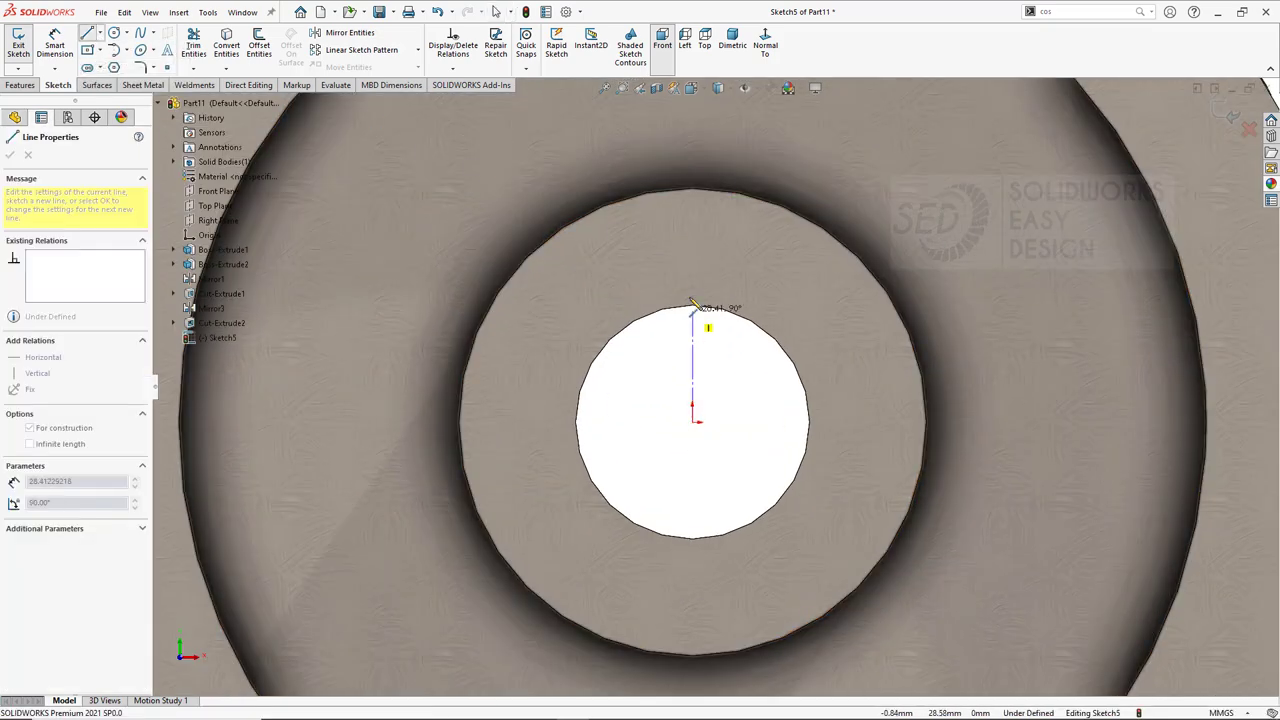
{"action": "left_click", "coordinate": [692, 130]}
{"action": "key", "text": "Escape"}
{"action": "left_click", "coordinate": [259, 45]}
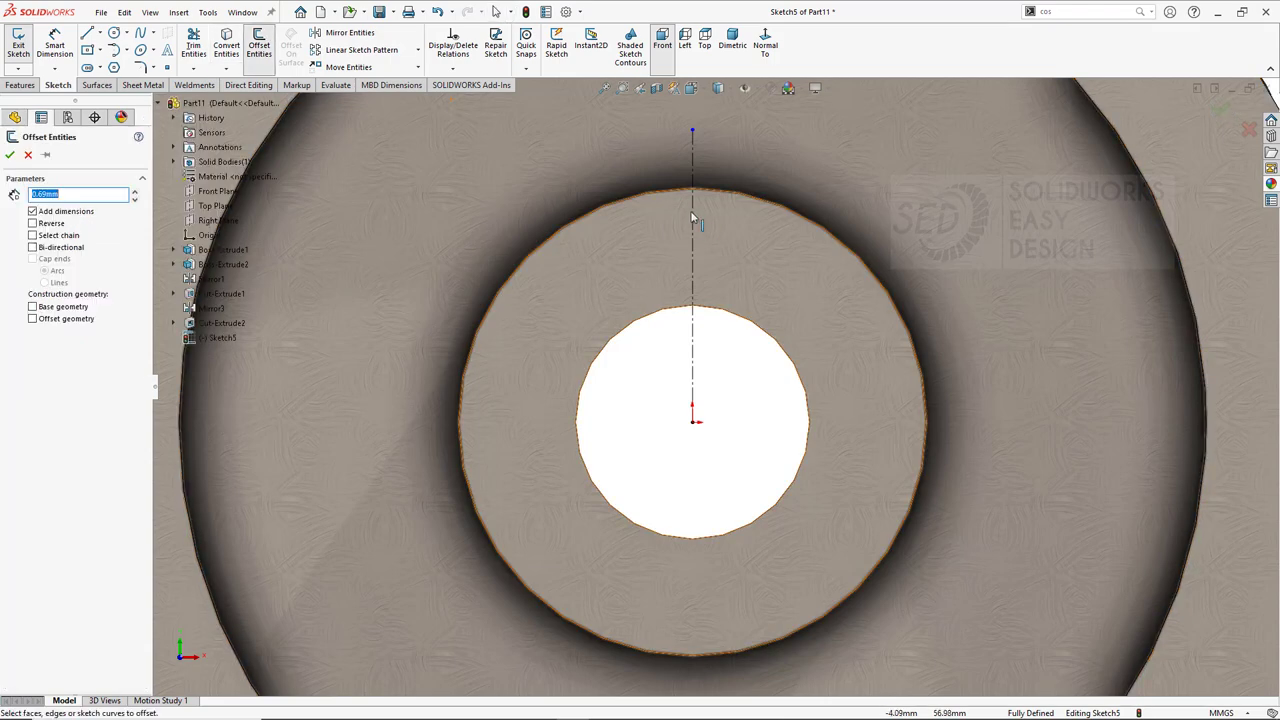
{"action": "left_click", "coordinate": [691, 218]}
{"action": "type", "text": "9"}
{"action": "key", "text": "Return"}
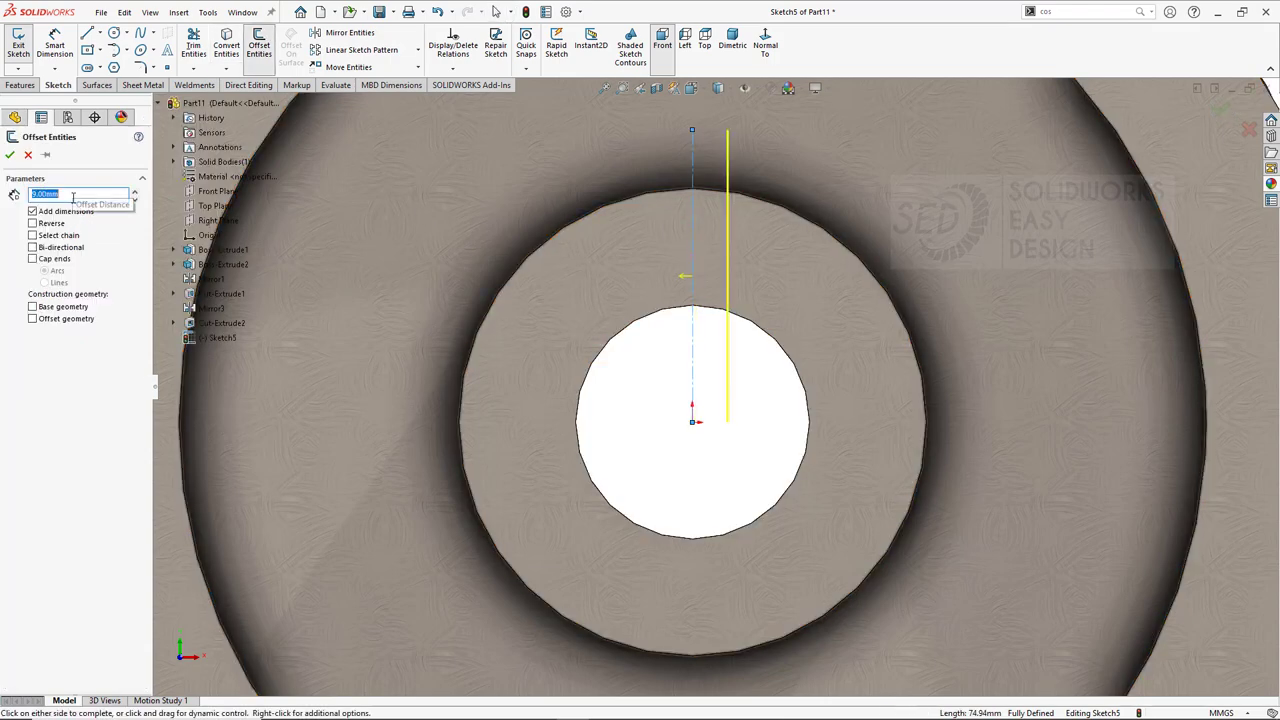
{"action": "left_click", "coordinate": [38, 247]}
{"action": "left_click", "coordinate": [9, 154]}
Offset the hole edge 5 mm to one side only.
{"action": "left_click", "coordinate": [259, 45]}
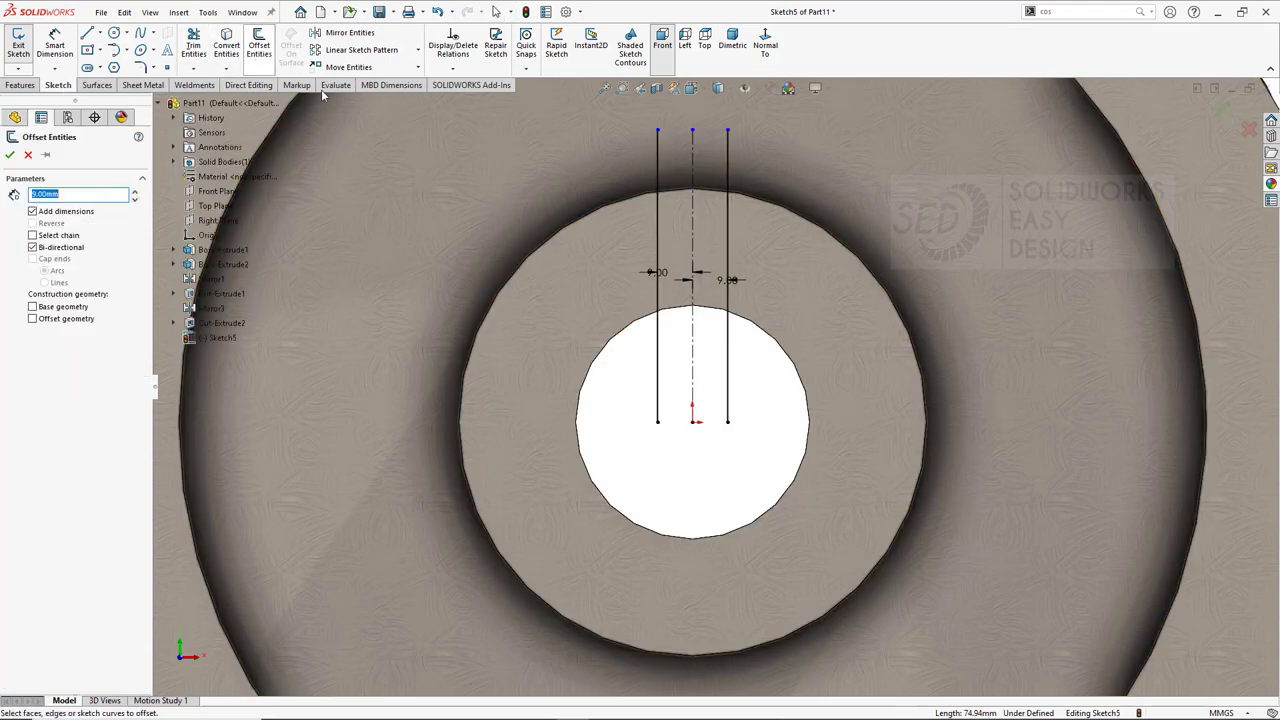
{"action": "left_click", "coordinate": [622, 342]}
{"action": "left_click", "coordinate": [32, 247]}
{"action": "left_click", "coordinate": [77, 195]}
{"action": "type", "text": "5"}
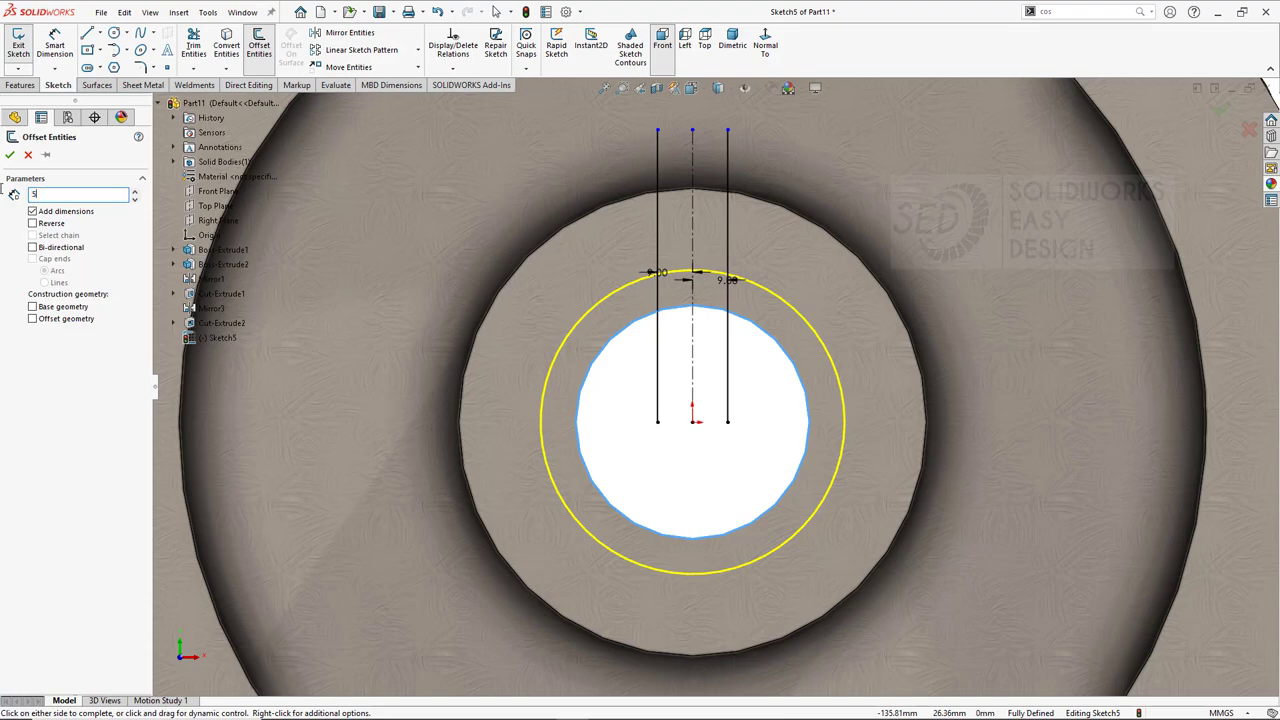
{"action": "key", "text": "Return"}
{"action": "left_click", "coordinate": [9, 154]}
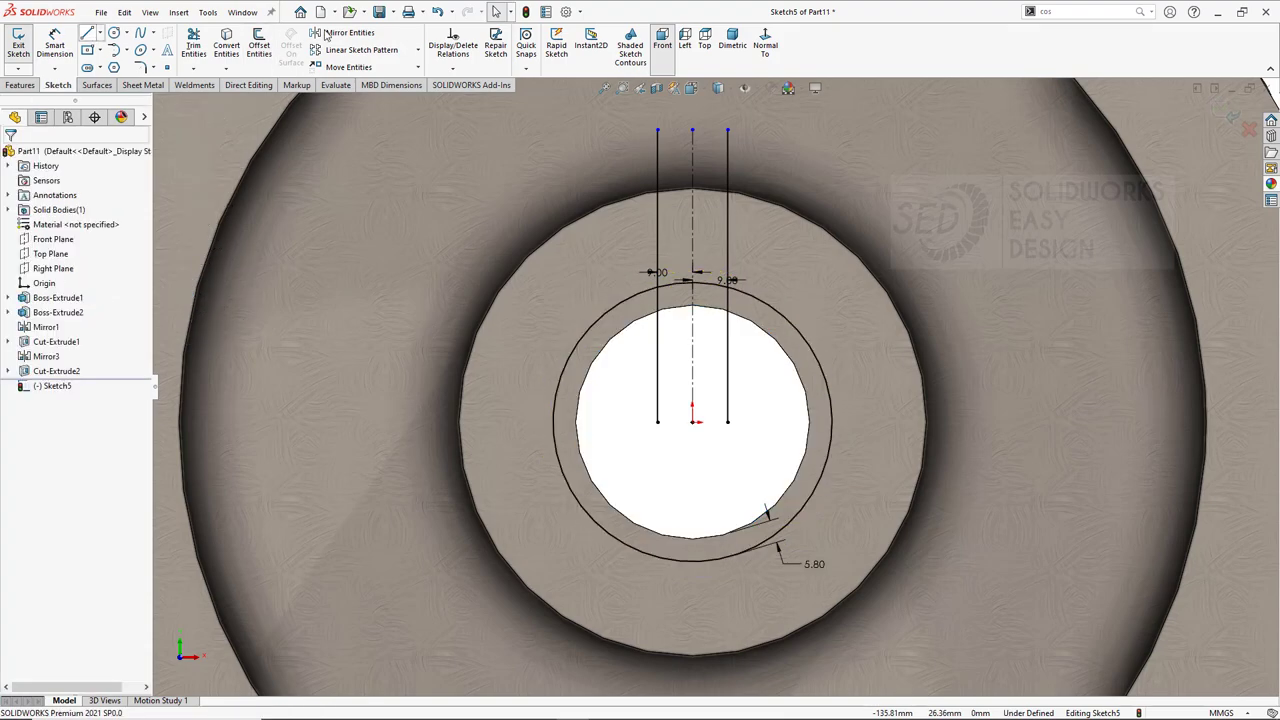
Join the two offset lines with a horizontal line and trim away the excess circle and line ends.
{"action": "left_click", "coordinate": [87, 33]}
{"action": "left_click", "coordinate": [657, 375]}
{"action": "left_click", "coordinate": [727, 375]}
{"action": "key", "text": "Escape"}
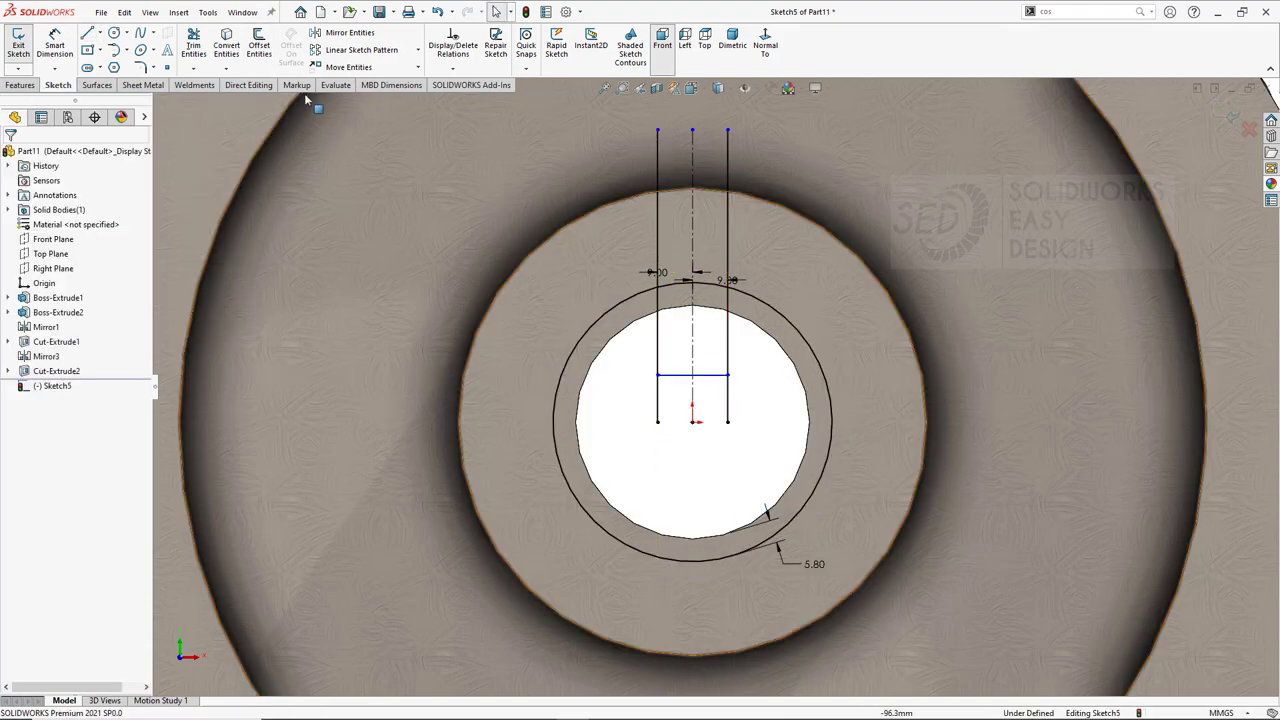
{"action": "left_click", "coordinate": [193, 45]}
{"action": "mouse_move", "coordinate": [560, 270]}
{"action": "left_mouse_down"}
{"action": "mouse_move", "coordinate": [617, 455]}
{"action": "mouse_move", "coordinate": [744, 409]}
{"action": "left_mouse_up"}
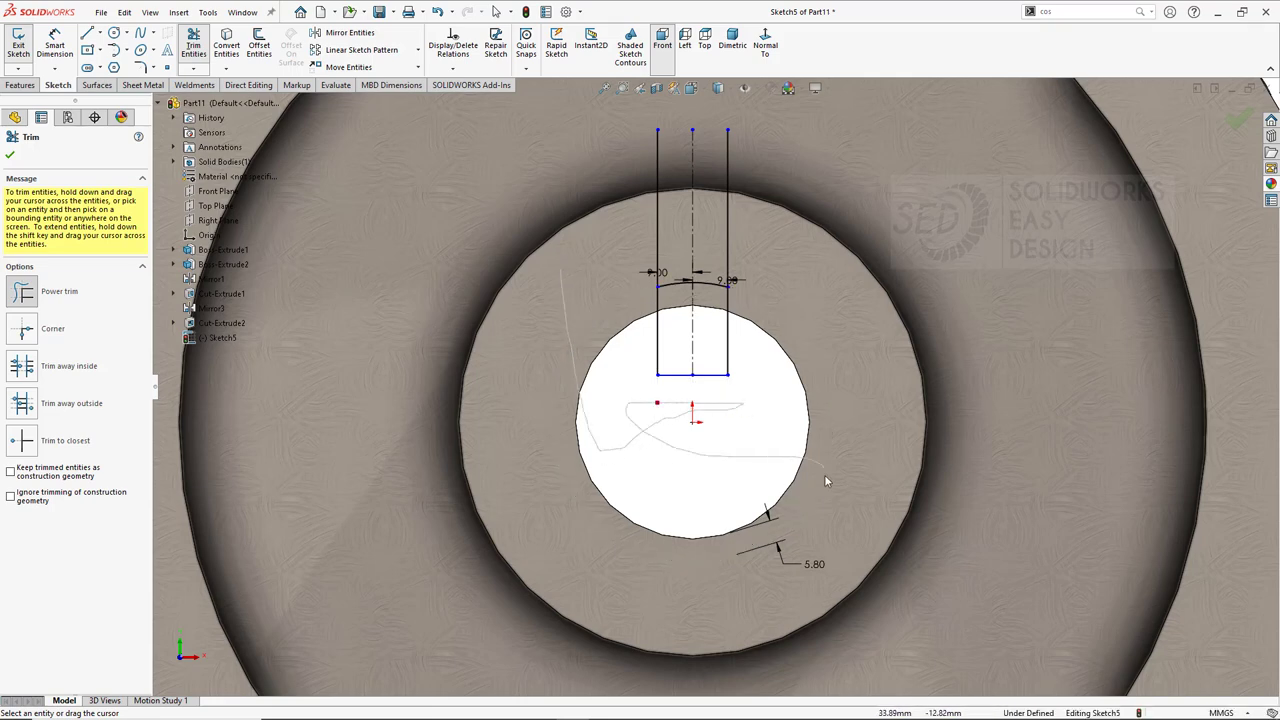
{"action": "left_click_drag", "start_coordinate": [845, 282], "coordinate": [630, 200]}
Cut the keyway profile with an Extruded Cut set to Through All - Both.
{"action": "left_click", "coordinate": [20, 85]}
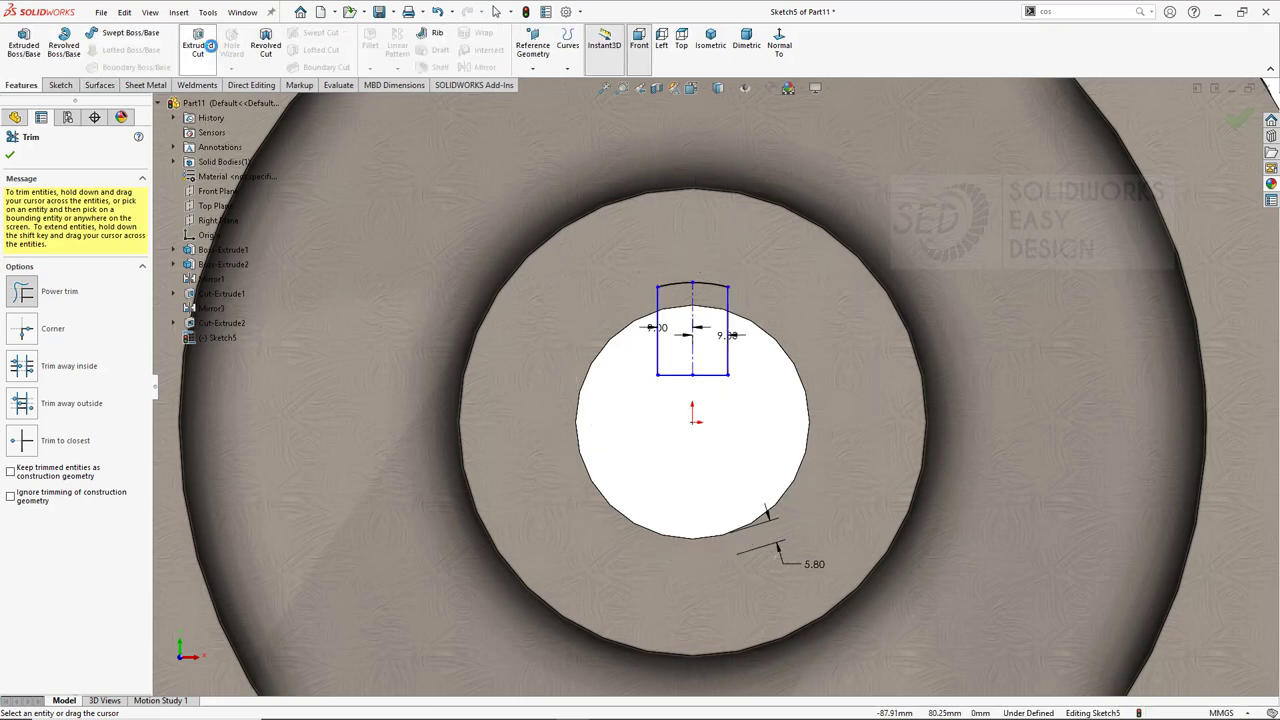
{"action": "left_click", "coordinate": [197, 45]}
{"action": "left_click", "coordinate": [80, 235]}
{"action": "left_click", "coordinate": [70, 280]}
{"action": "left_click", "coordinate": [9, 154]}
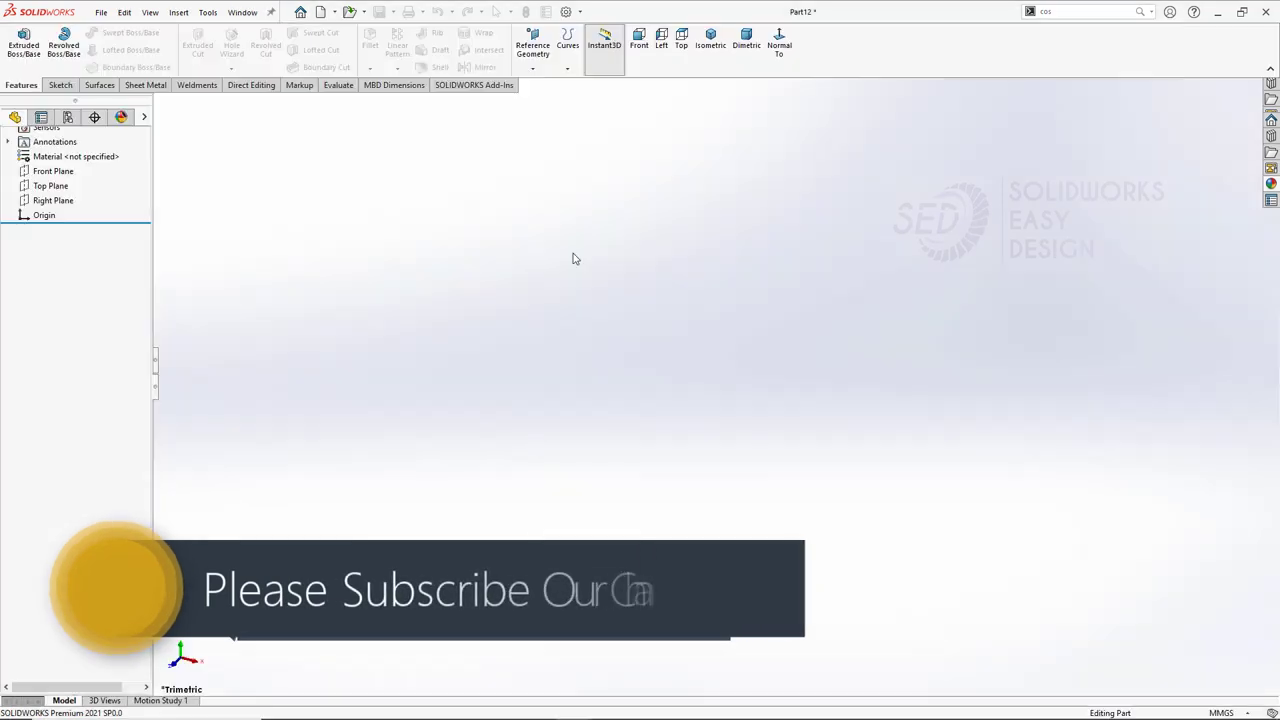
Apply a plain white scene background and start a sketch on the Front Plane.
{"action": "left_click", "coordinate": [788, 88]}
{"action": "left_click", "coordinate": [855, 123]}
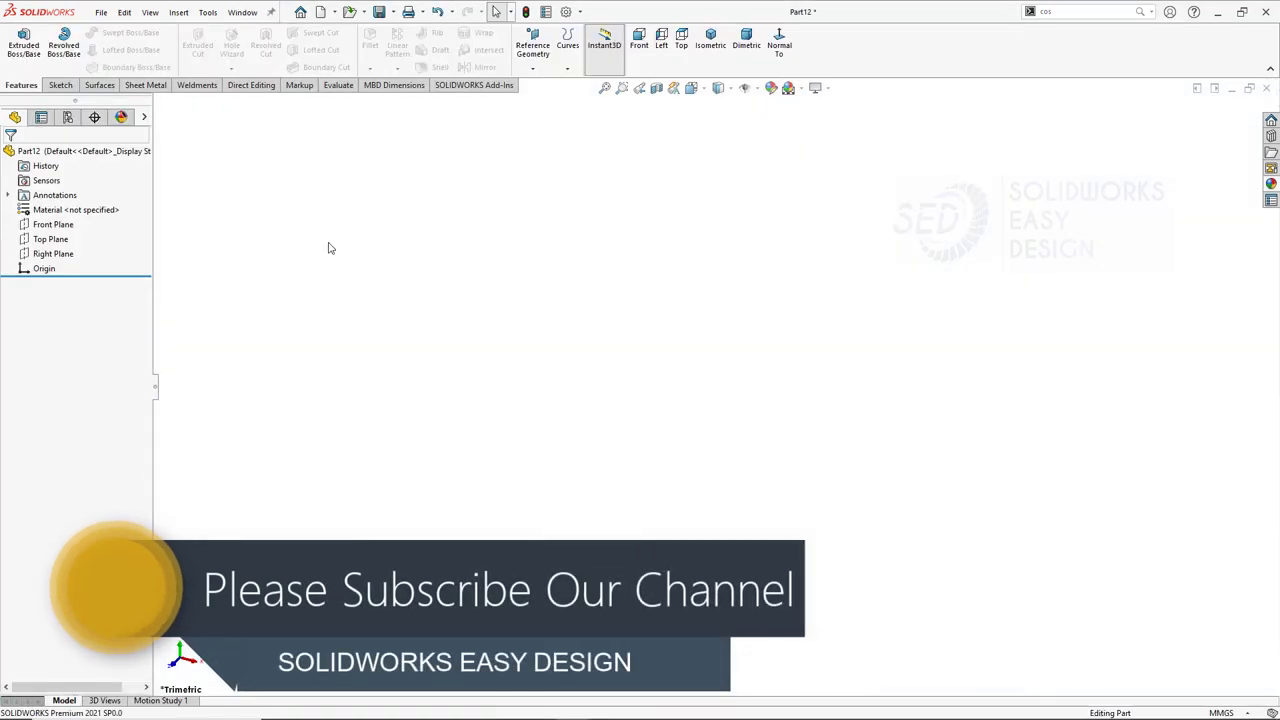
{"action": "left_click", "coordinate": [53, 224]}
{"action": "left_click", "coordinate": [88, 200]}
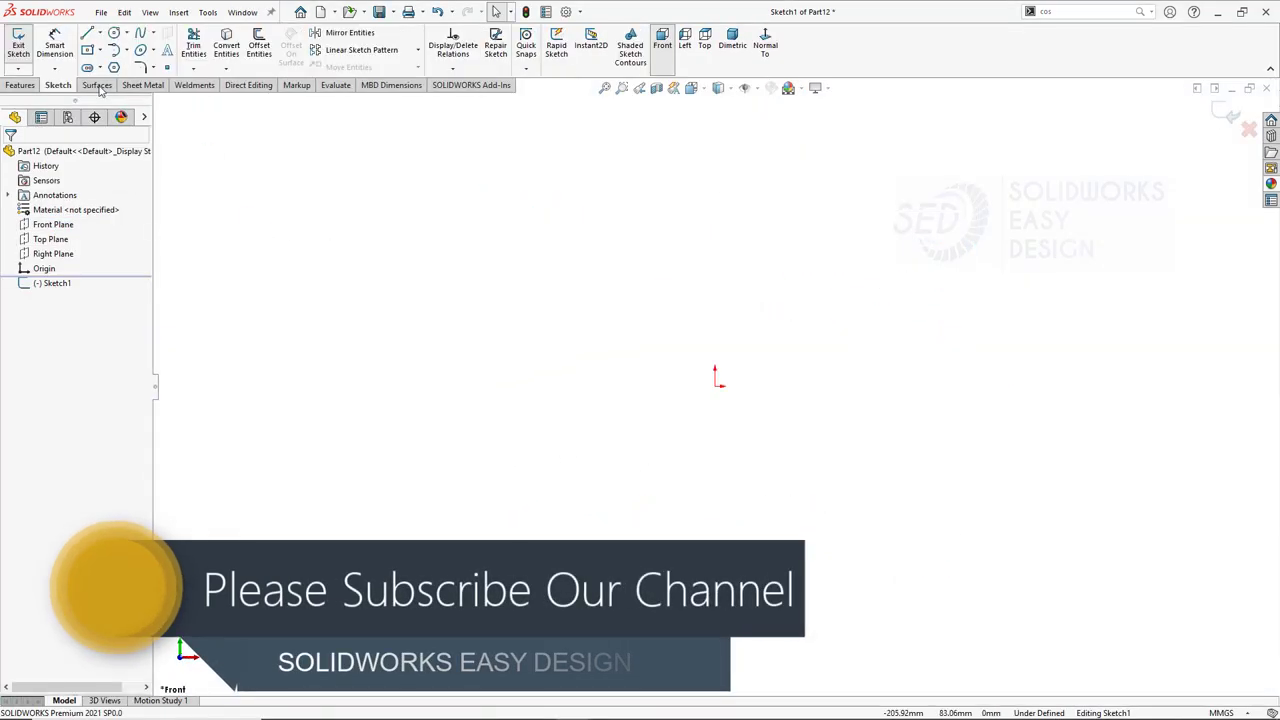
Draw two concentric circles centred on the origin, a large outer and a smaller inner one.
{"action": "left_click", "coordinate": [113, 50]}
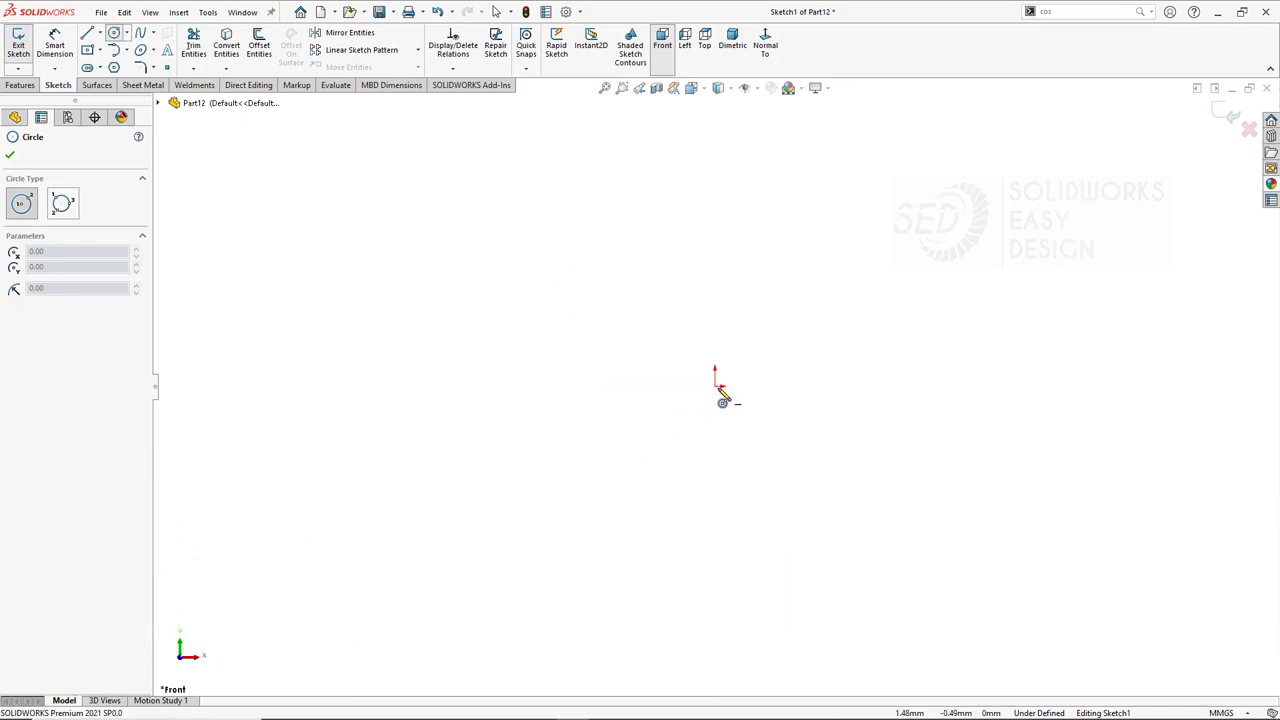
{"action": "left_click", "coordinate": [715, 386]}
{"action": "left_click", "coordinate": [563, 261]}
{"action": "left_click", "coordinate": [715, 386]}
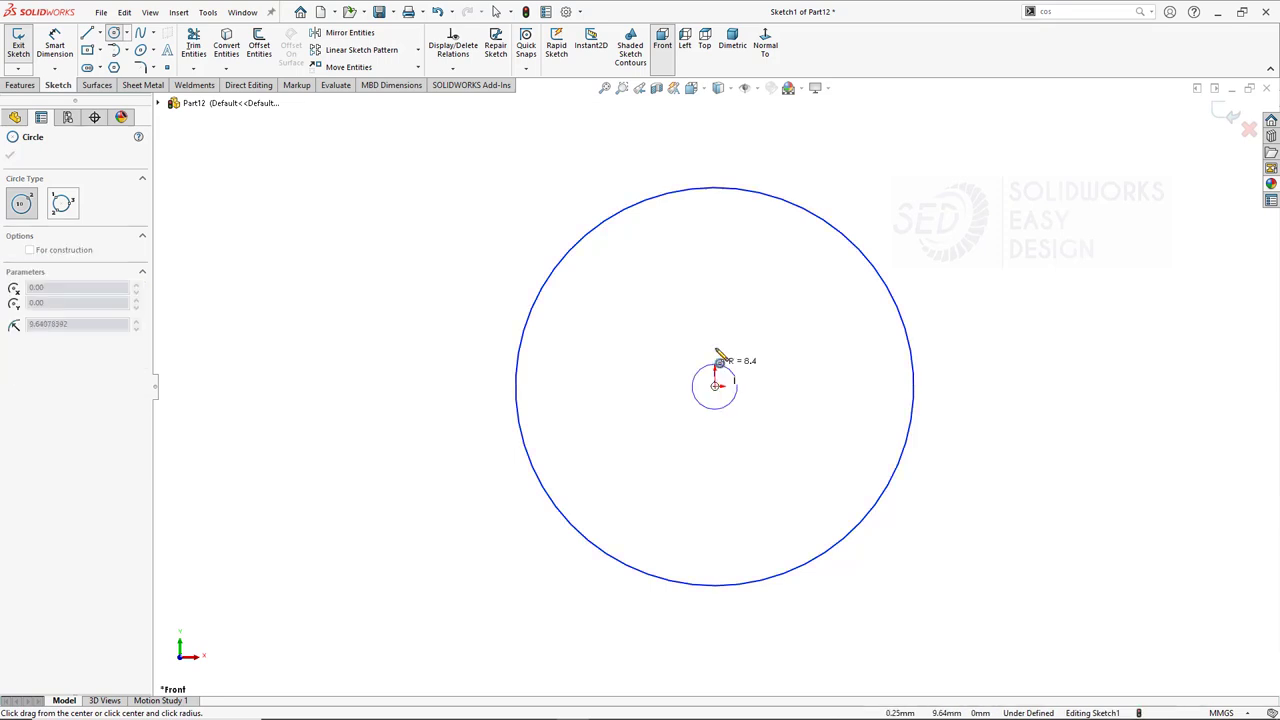
{"action": "left_click", "coordinate": [697, 292]}
{"action": "key", "text": "Escape"}
Dimension the outer circle Ø400 mm and the inner circle Ø60 mm, then preview a boss extrusion.
{"action": "left_click", "coordinate": [563, 270]}
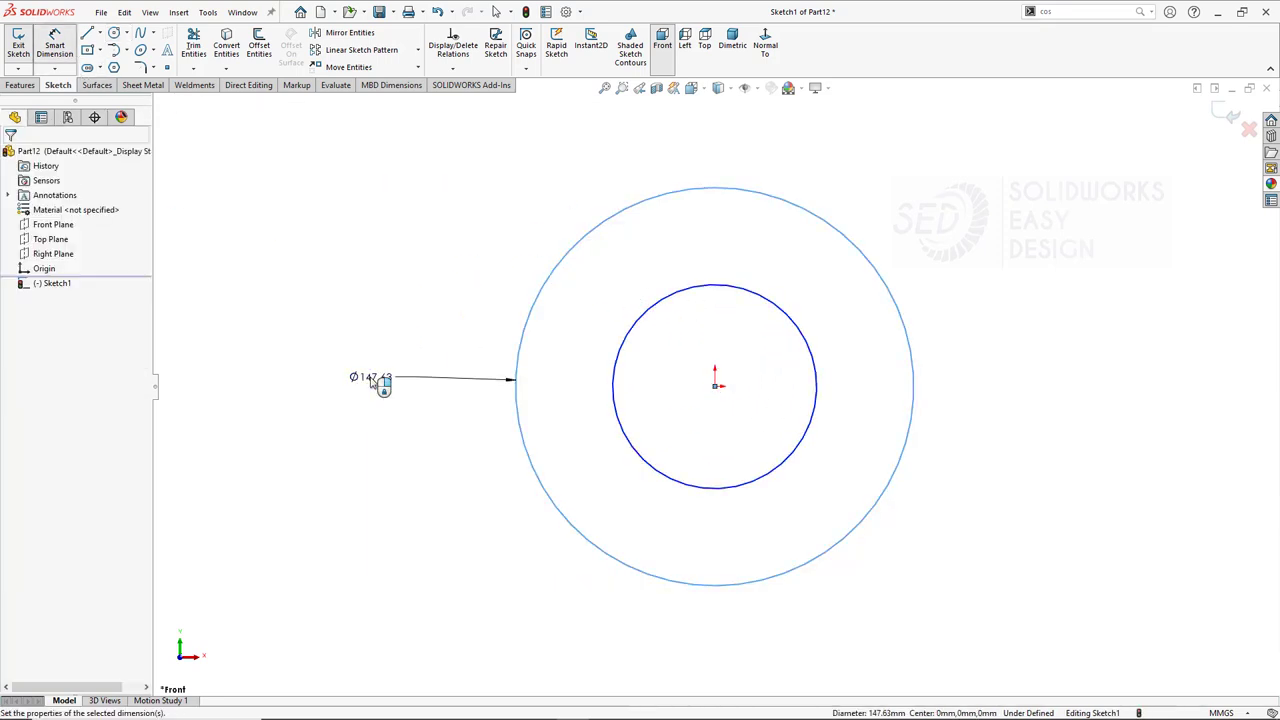
{"action": "left_click", "coordinate": [370, 382]}
{"action": "type", "text": "400"}
{"action": "key", "text": "Return"}
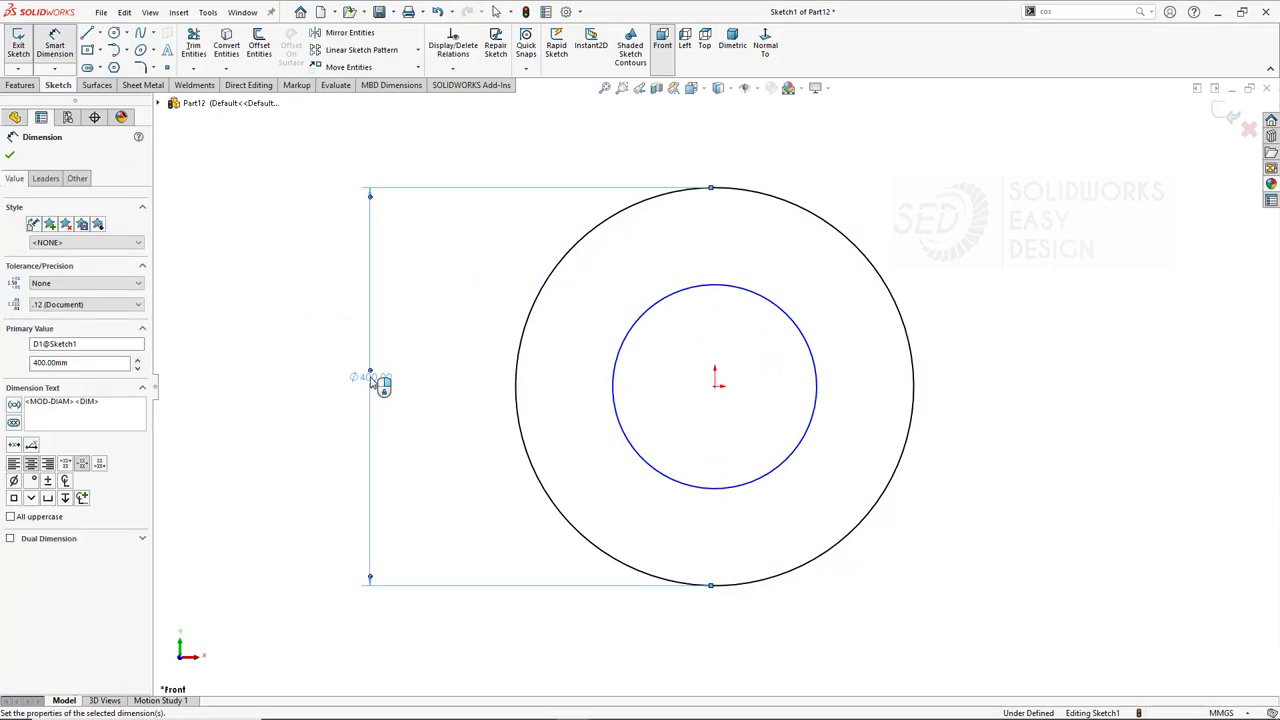
{"action": "left_click", "coordinate": [795, 318]}
{"action": "left_click", "coordinate": [845, 396]}
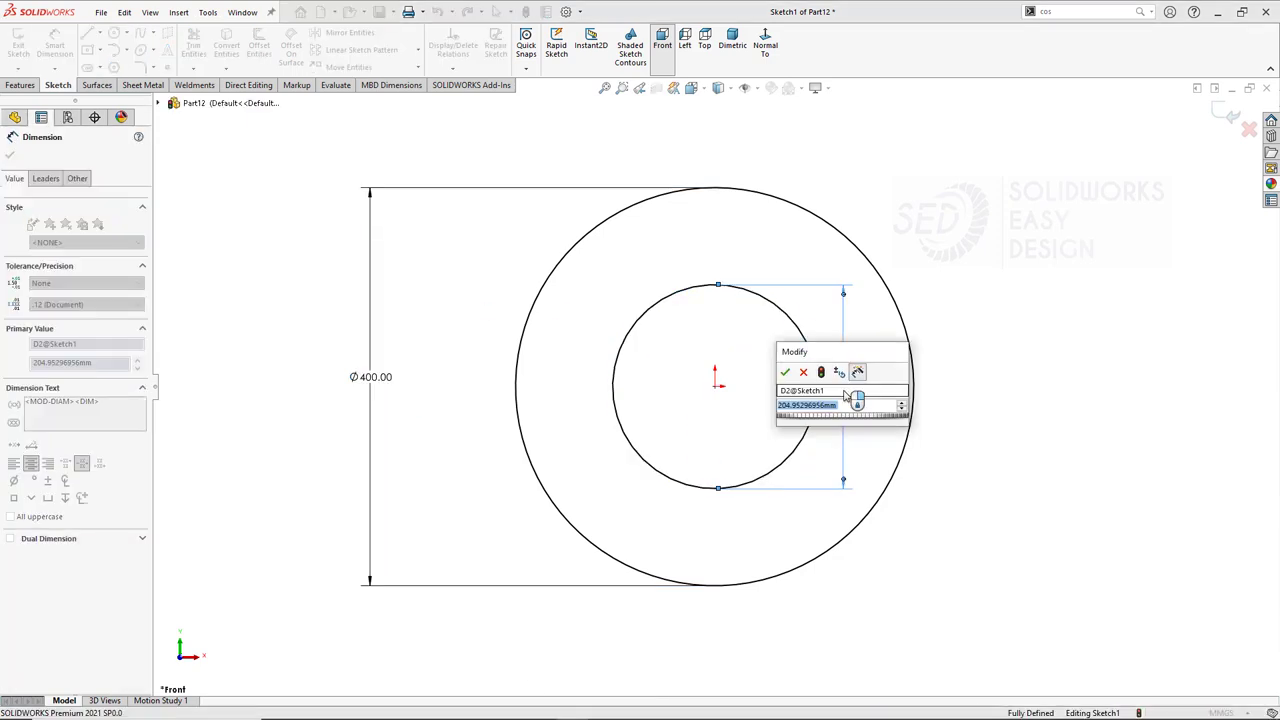
{"action": "type", "text": "60"}
{"action": "key", "text": "Return"}
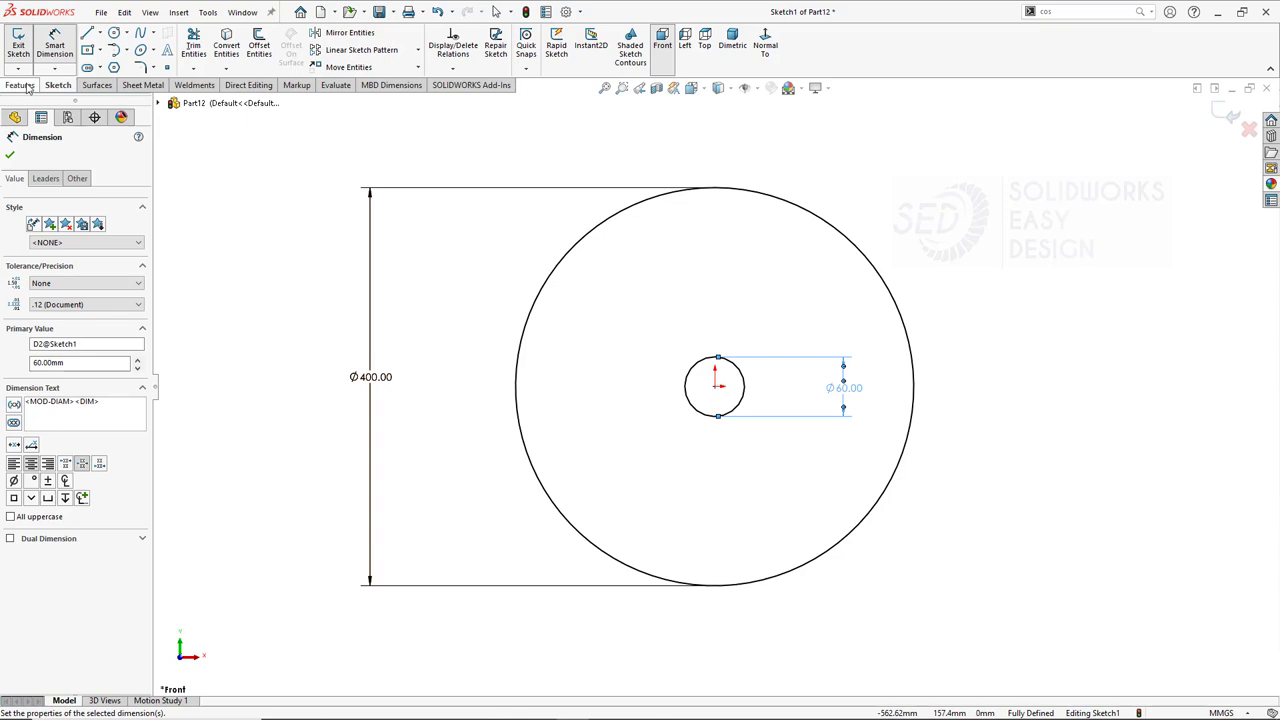
{"action": "left_click", "coordinate": [21, 85]}
{"action": "left_click", "coordinate": [23, 45]}
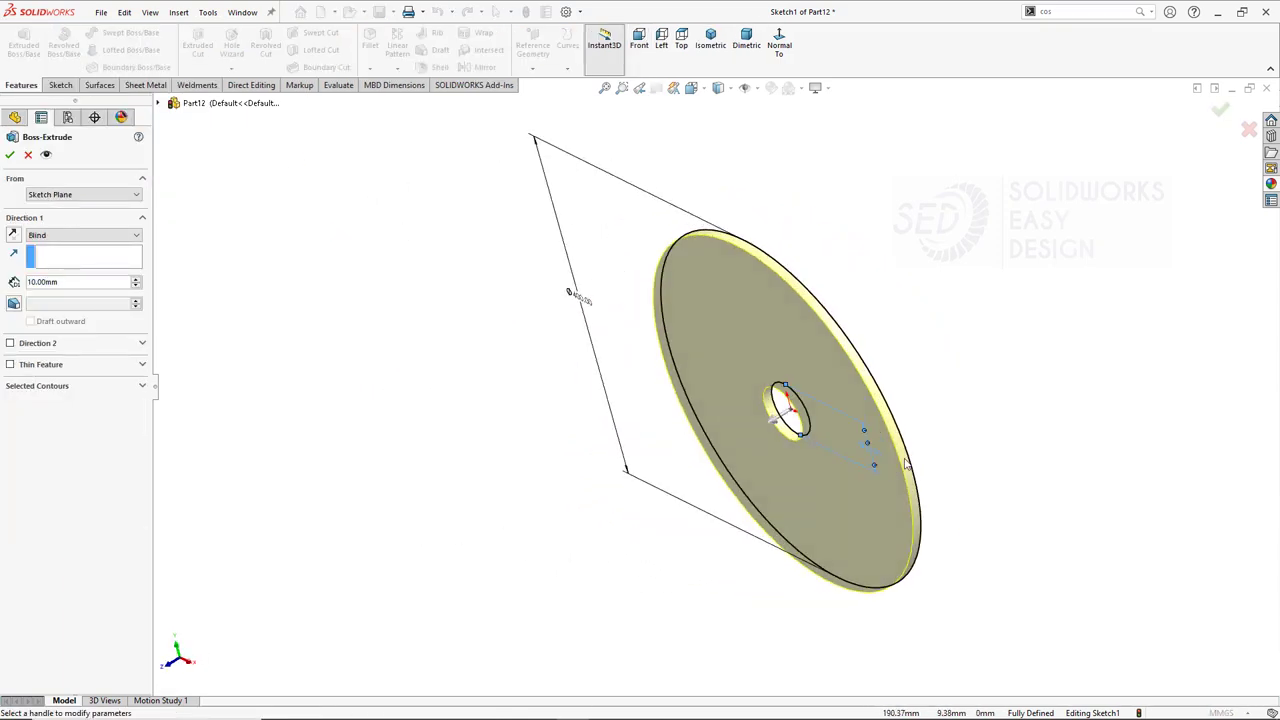
Extrude the disc 80 mm with a Mid Plane end condition.
{"action": "scroll", "coordinate": [906, 463], "scroll_direction": "down", "scroll_amount": 2}
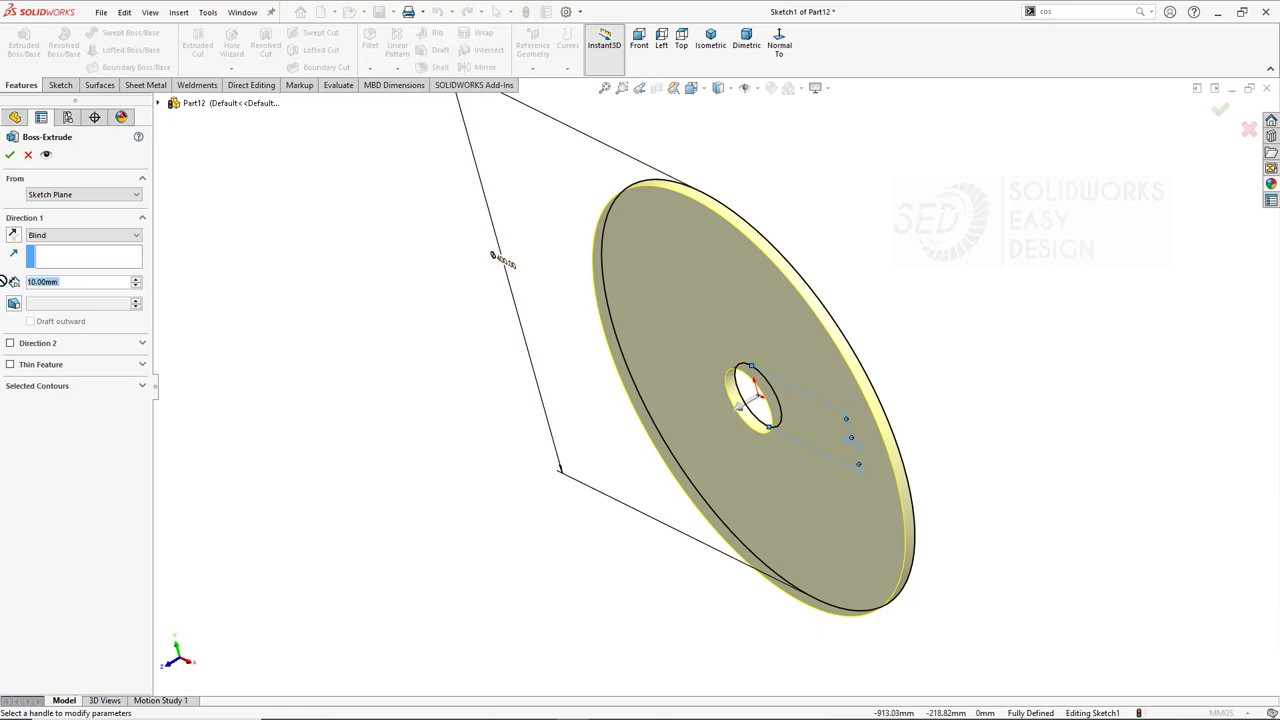
{"action": "type", "text": "80"}
{"action": "key", "text": "Return"}
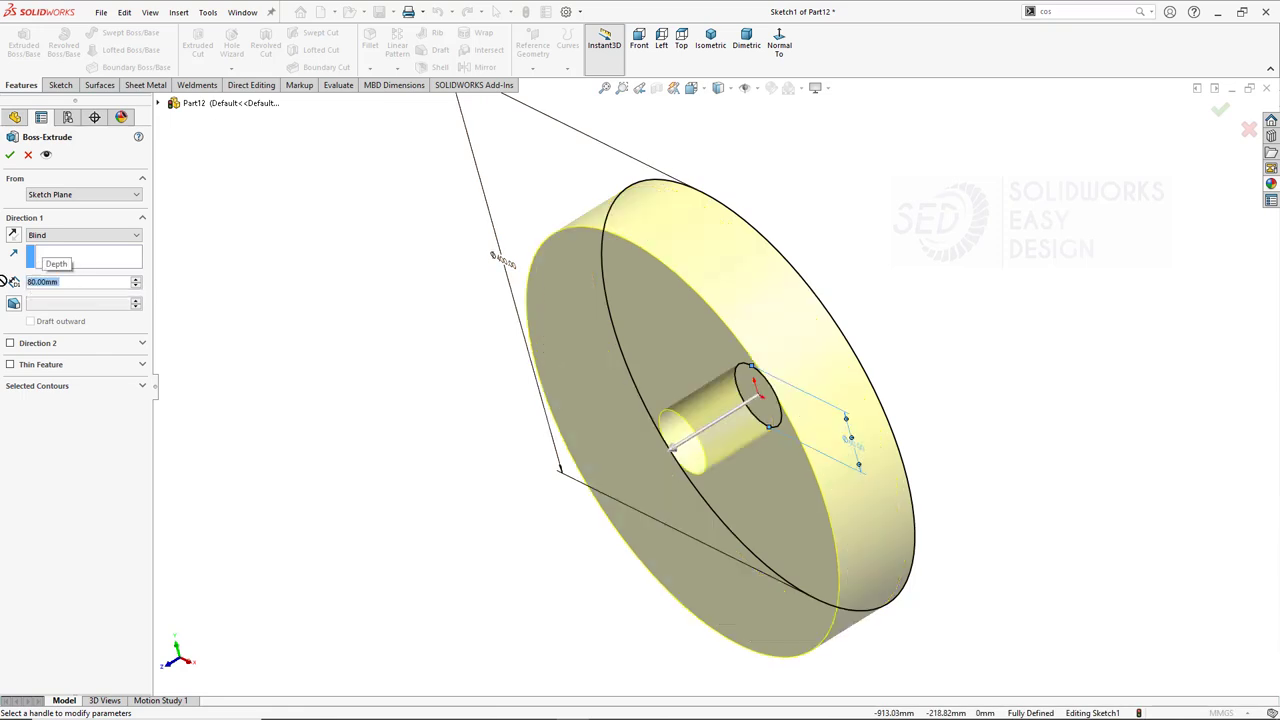
{"action": "left_click", "coordinate": [60, 235]}
{"action": "left_click", "coordinate": [72, 296]}
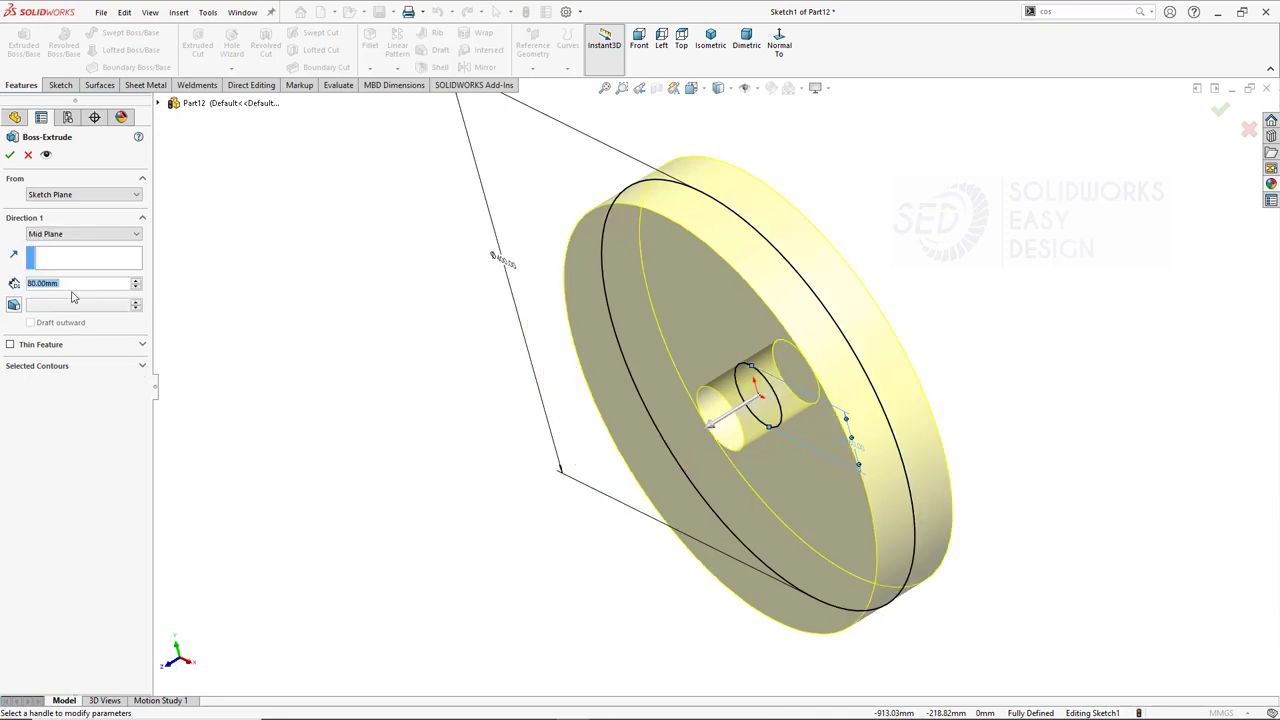
{"action": "left_click", "coordinate": [10, 155]}
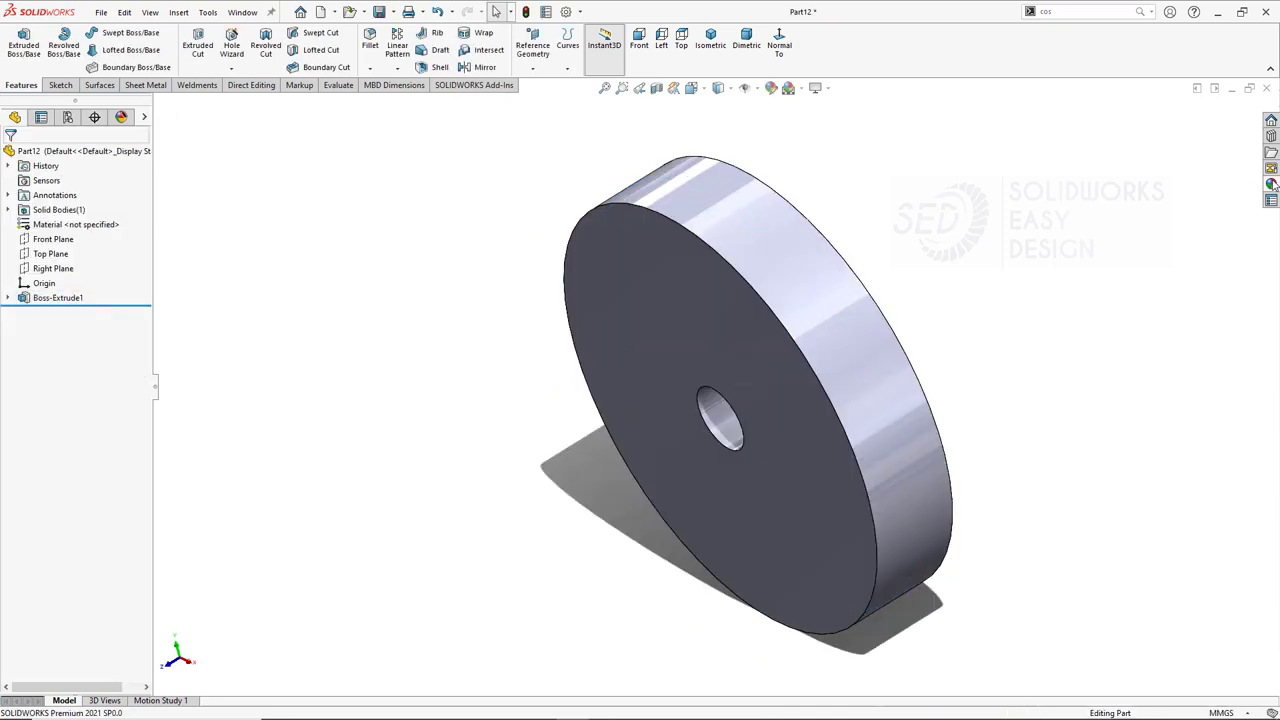
Apply a metal appearance from the Appearances library to the disc.
{"action": "left_click", "coordinate": [1271, 183]}
{"action": "left_click", "coordinate": [1113, 361]}
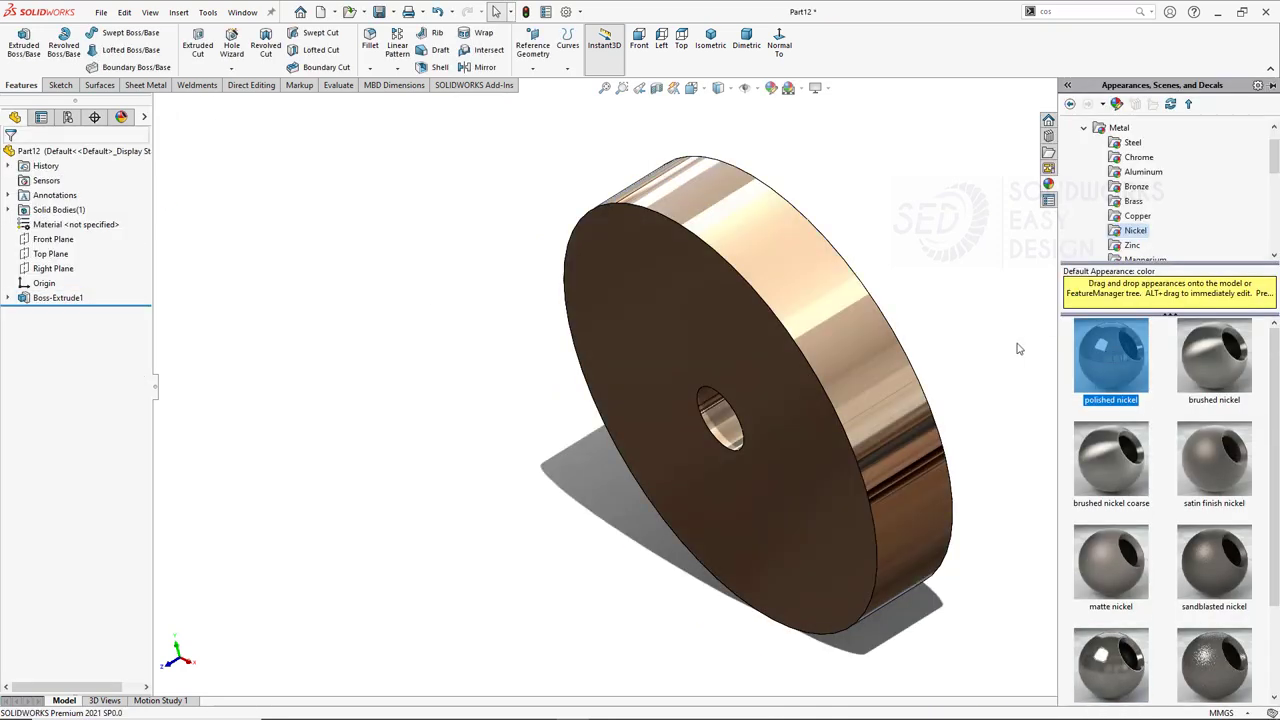
{"action": "left_click", "coordinate": [1208, 352]}
{"action": "mouse_move", "coordinate": [1110, 370]}
{"action": "middle_mouse_down"}
{"action": "mouse_move", "coordinate": [1045, 371]}
{"action": "mouse_move", "coordinate": [1007, 355]}
{"action": "middle_mouse_up"}
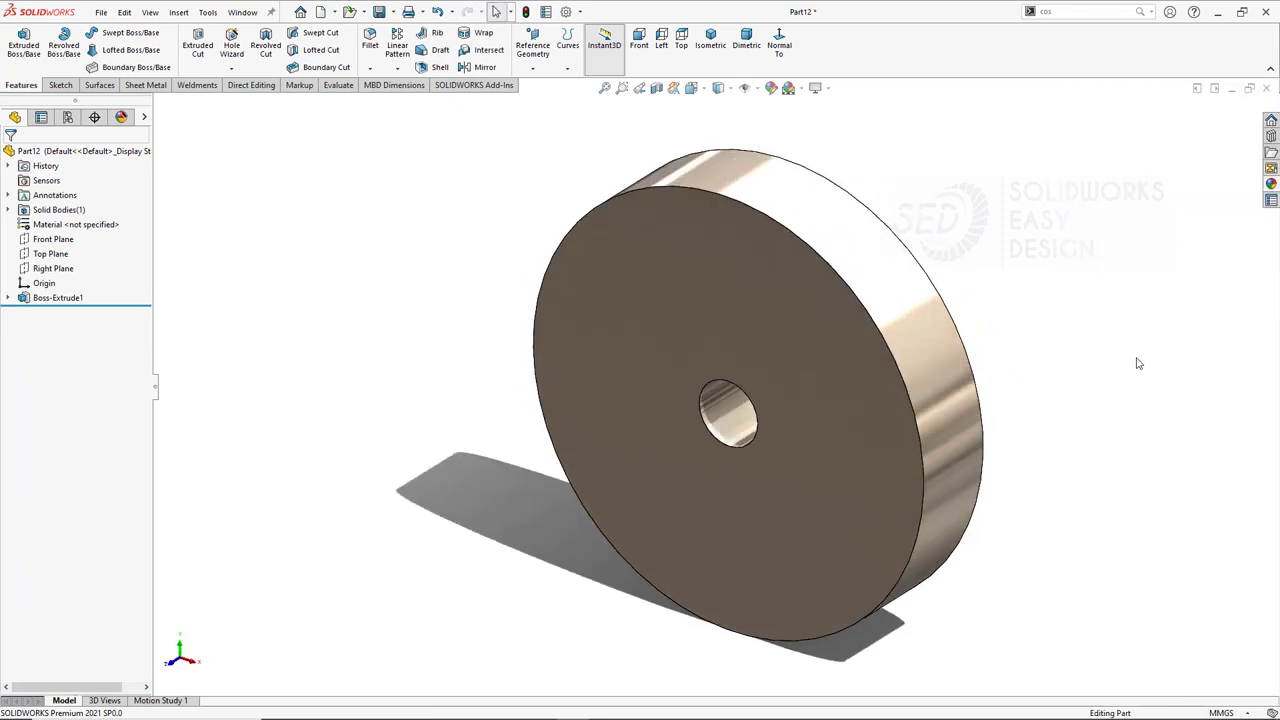
Sketch on the disc's front face and offset its outer edge 20 mm outward.
{"action": "left_click", "coordinate": [748, 279]}
{"action": "left_click", "coordinate": [760, 232]}
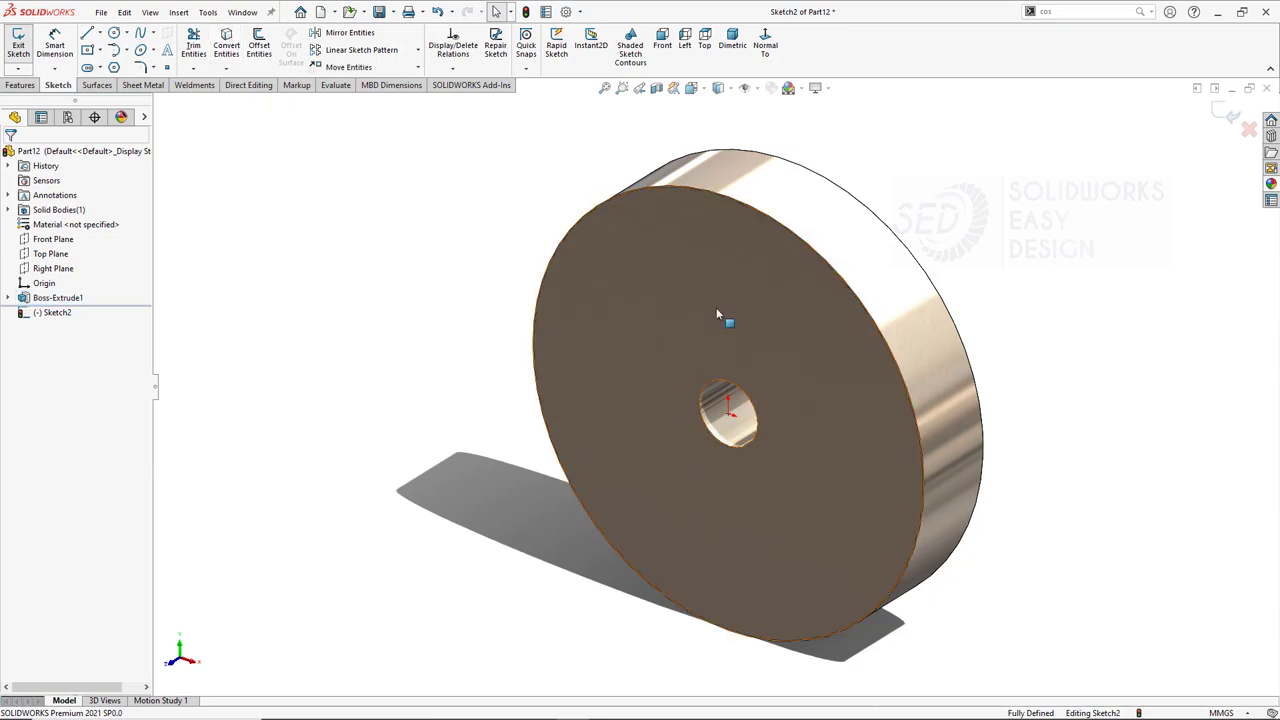
{"action": "left_click", "coordinate": [722, 382]}
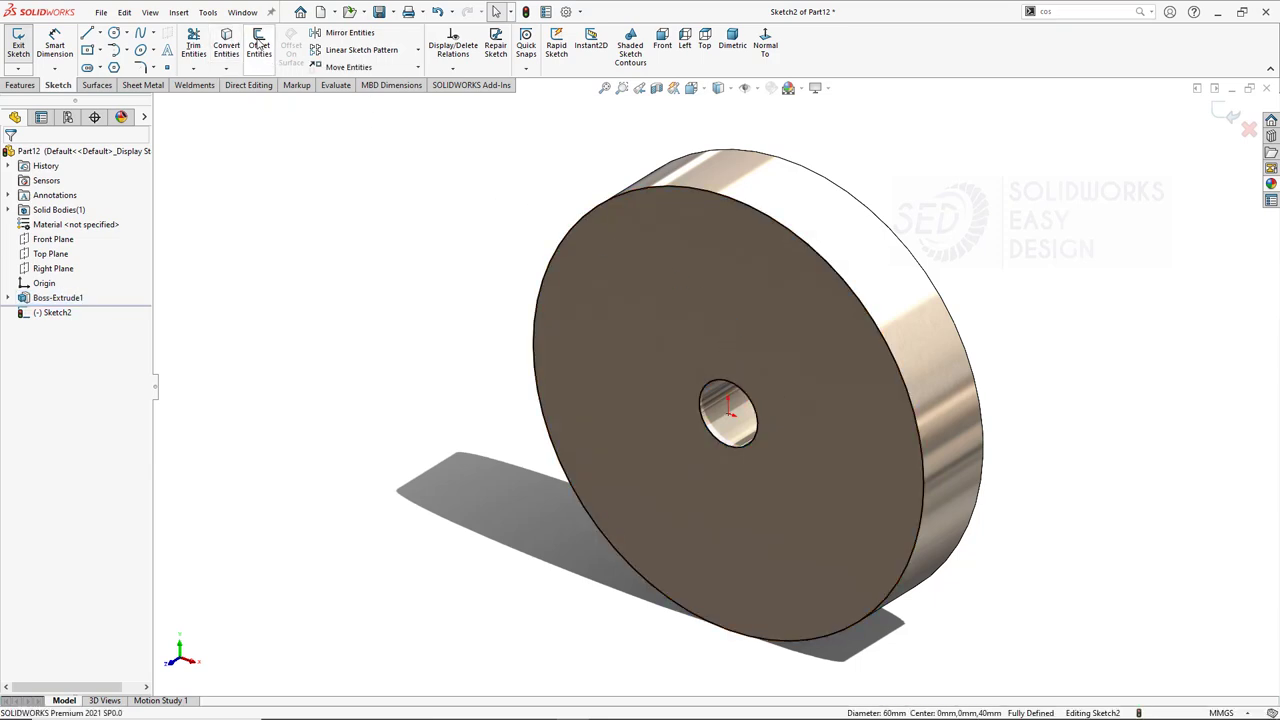
{"action": "left_click", "coordinate": [259, 39]}
{"action": "scroll", "coordinate": [115, 198], "scroll_direction": "up", "scroll_amount": 1}
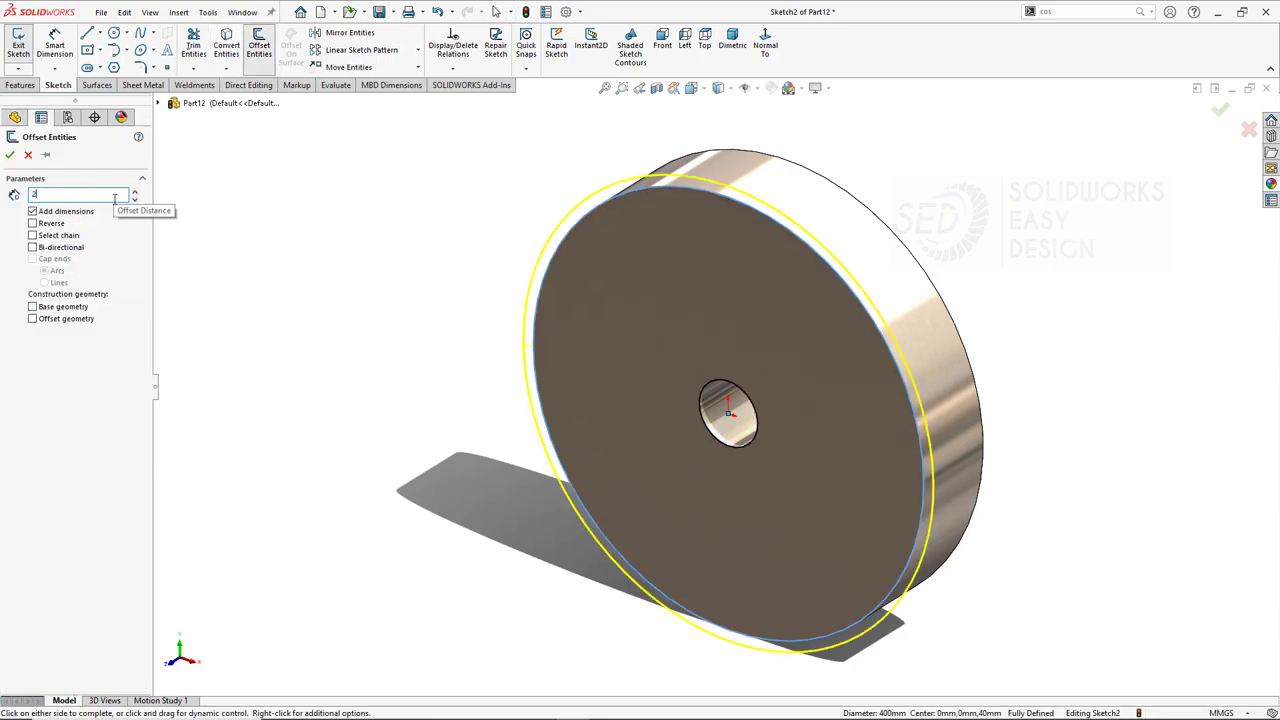
{"action": "left_click", "coordinate": [10, 155]}
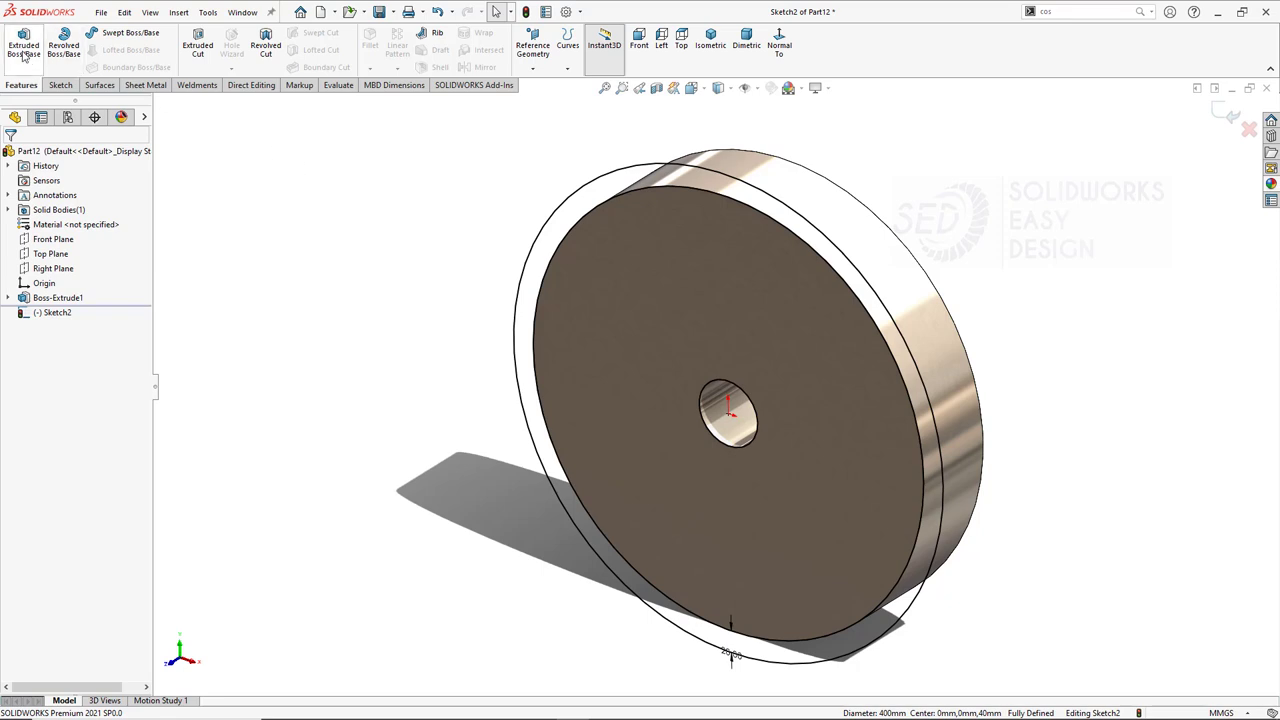
Extrude the ring region between the two circles 11 mm as a boss.
{"action": "left_click", "coordinate": [24, 45]}
{"action": "left_click", "coordinate": [652, 349]}
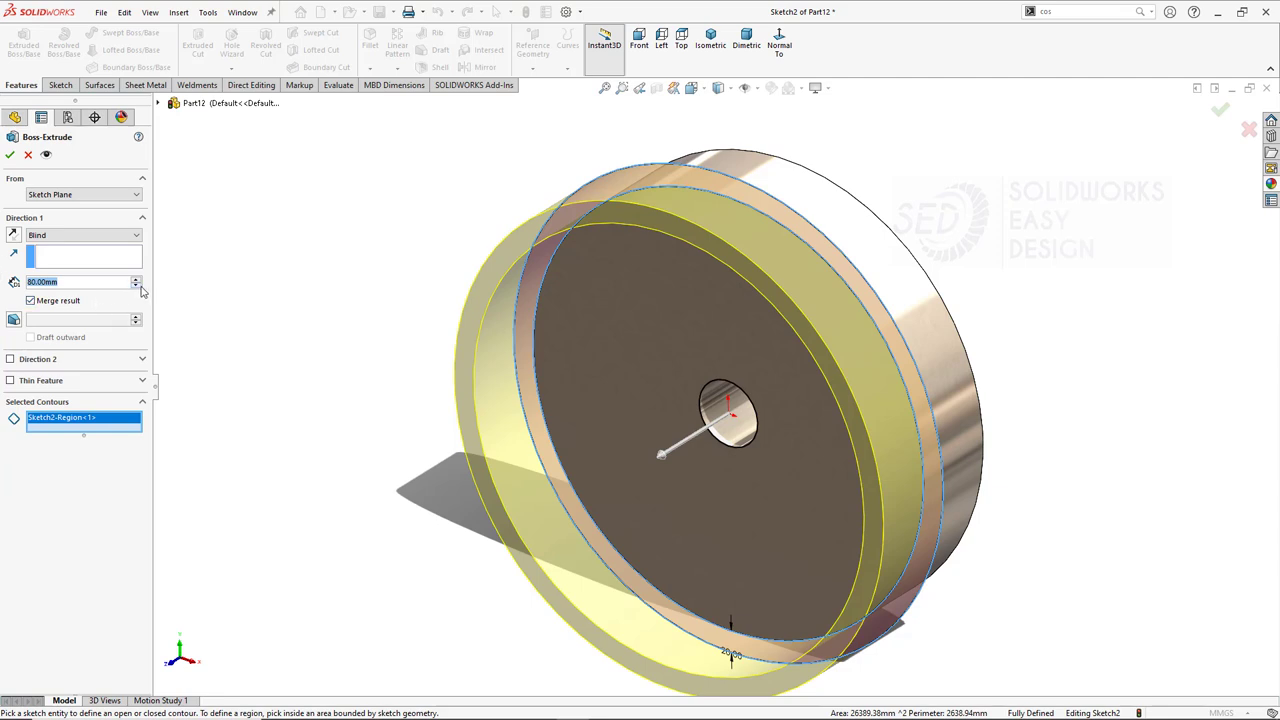
{"action": "type", "text": "11"}
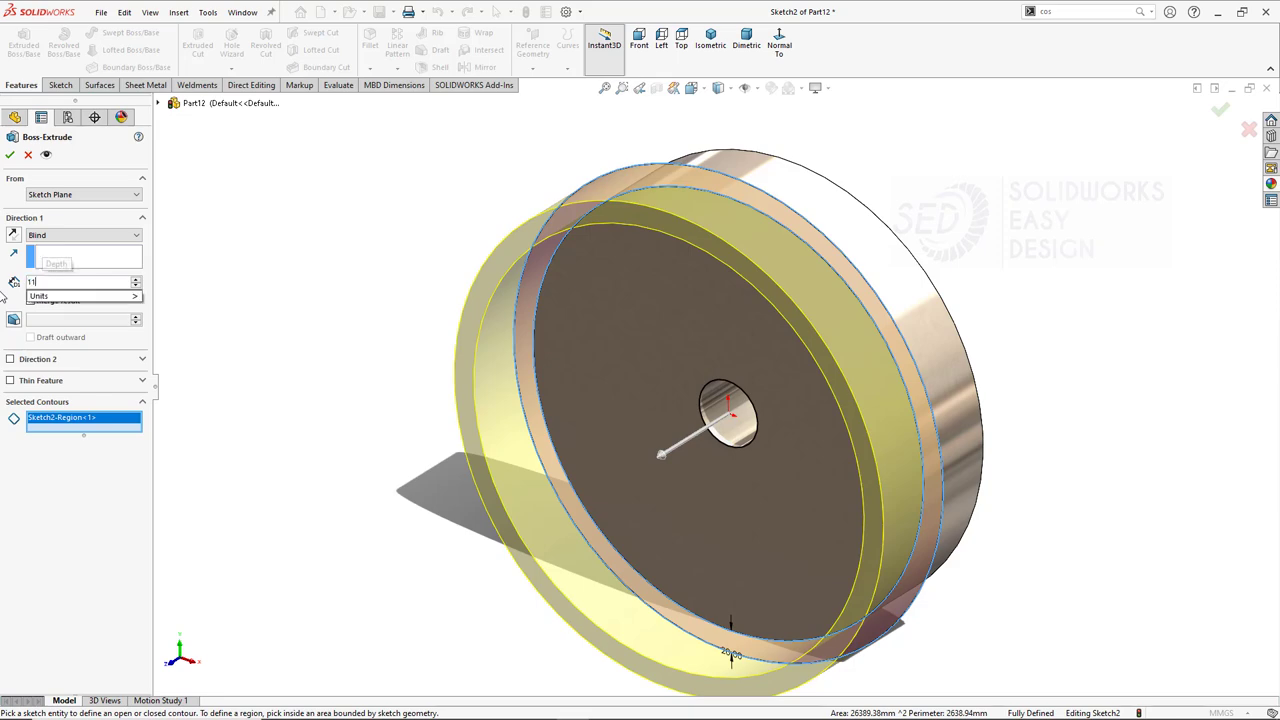
{"action": "key", "text": "Return"}
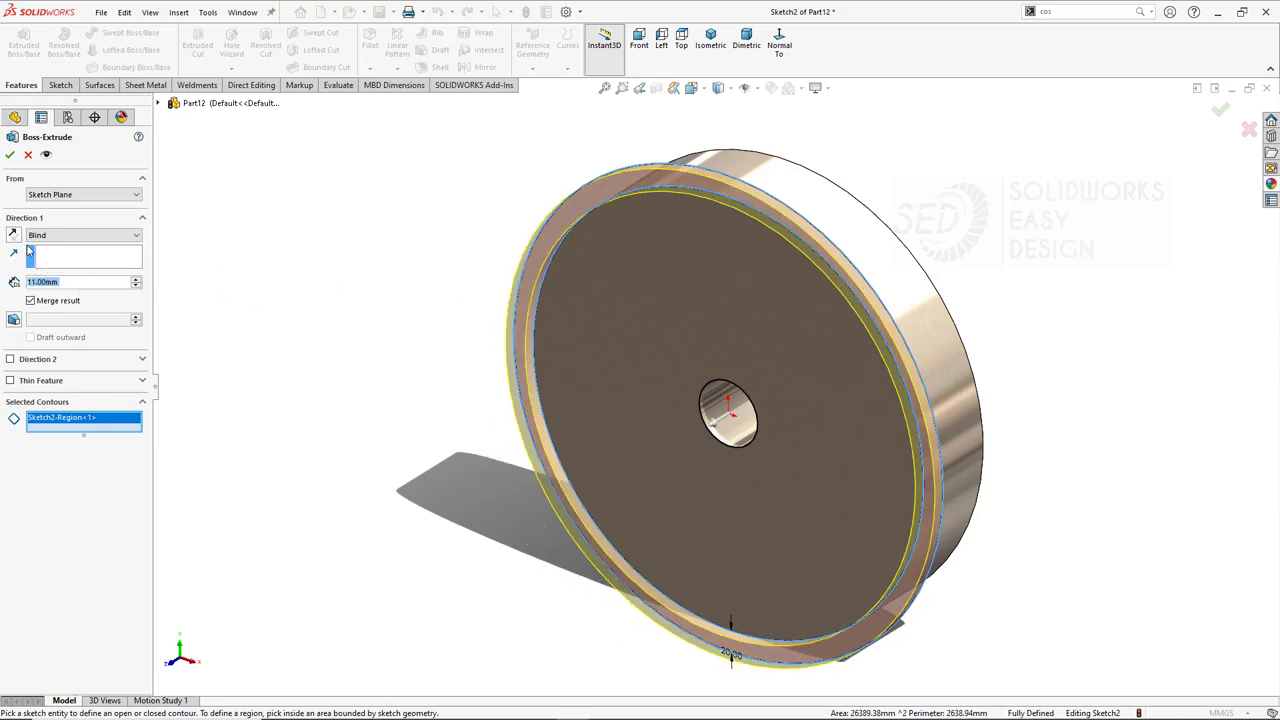
{"action": "mouse_move", "coordinate": [223, 243]}
{"action": "middle_mouse_down"}
{"action": "mouse_move", "coordinate": [271, 257]}
{"action": "mouse_move", "coordinate": [234, 263]}
{"action": "mouse_move", "coordinate": [268, 288]}
{"action": "middle_mouse_up"}
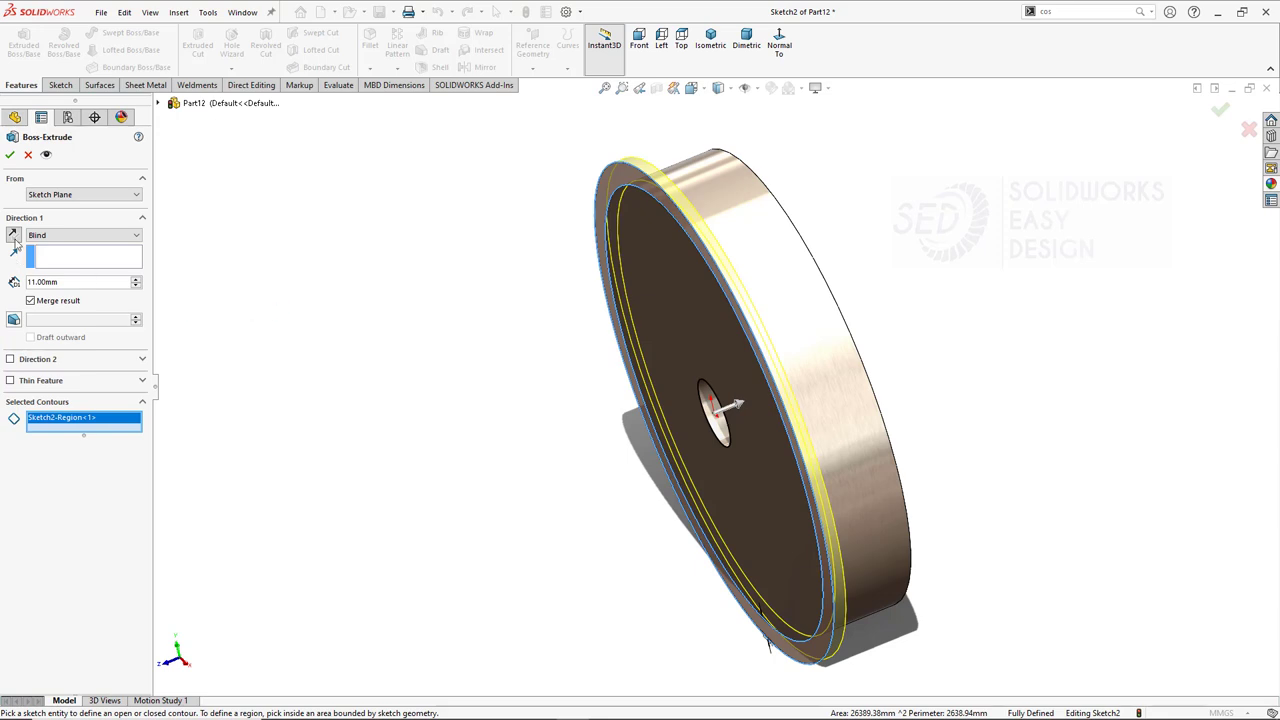
{"action": "left_click", "coordinate": [10, 154]}
{"action": "mouse_move", "coordinate": [463, 320]}
{"action": "middle_mouse_down"}
{"action": "mouse_move", "coordinate": [537, 297]}
{"action": "mouse_move", "coordinate": [460, 308]}
{"action": "middle_mouse_up"}
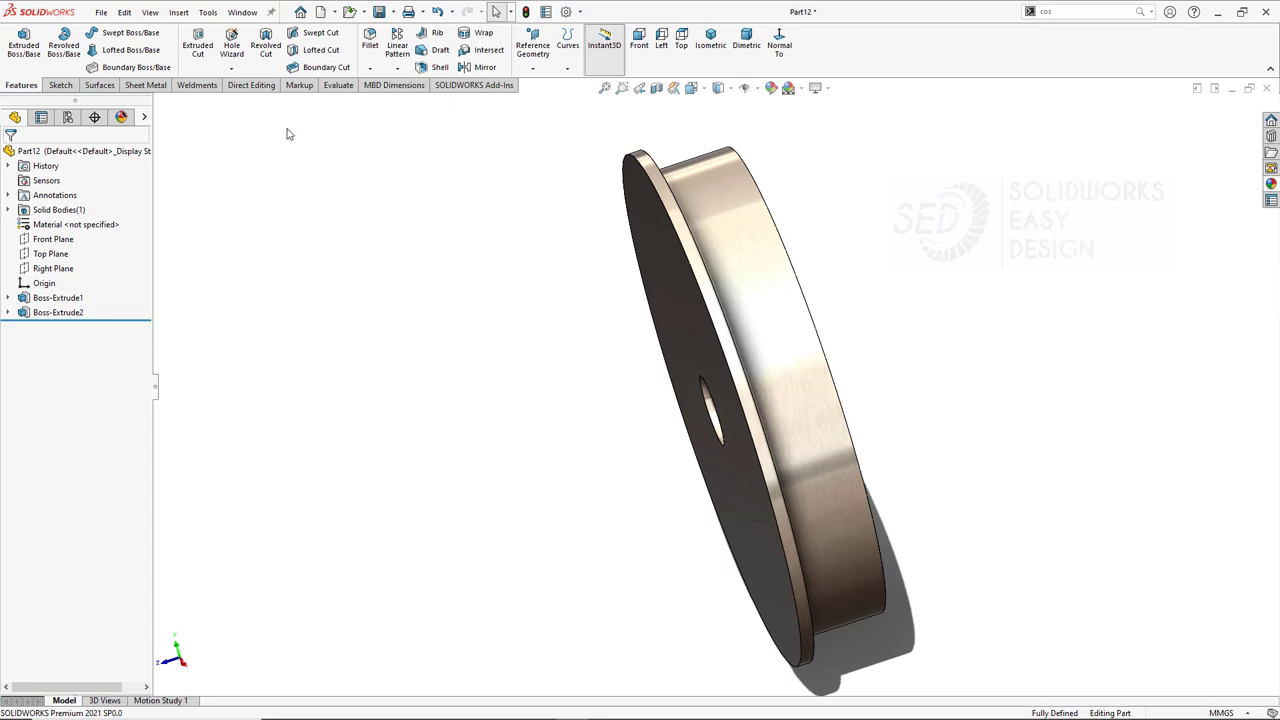
{"action": "left_click", "coordinate": [485, 67]}
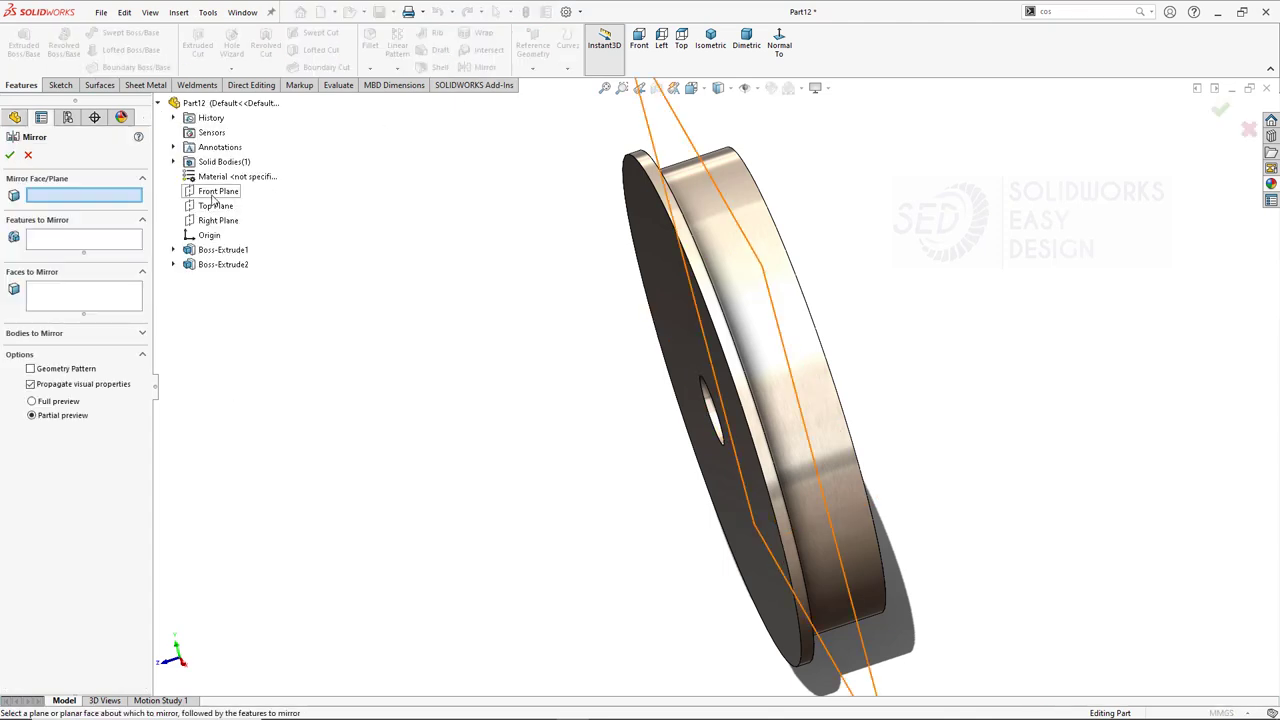
Mirror Boss-Extrude2 about the Front Plane onto the back of the disc.
{"action": "left_click", "coordinate": [217, 191]}
{"action": "left_click", "coordinate": [223, 264]}
{"action": "key", "text": "Return"}
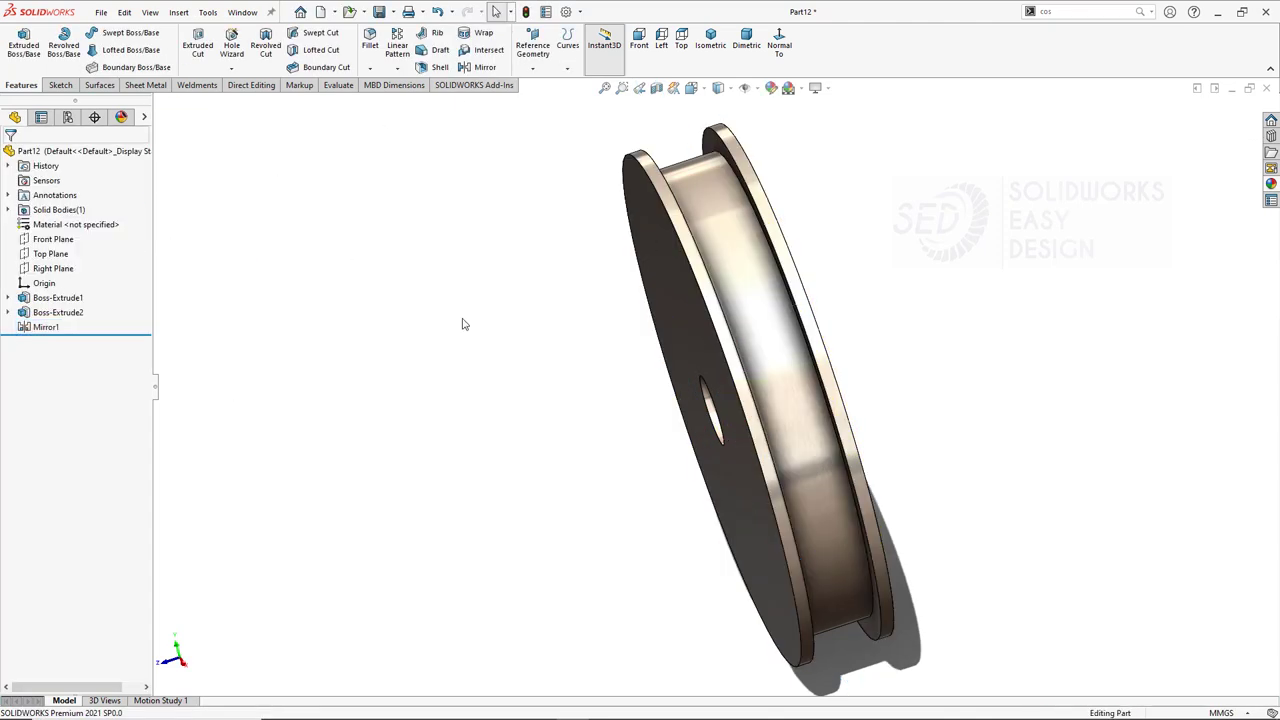
{"action": "middle_click_drag", "start_coordinate": [274, 315], "coordinate": [232, 231]}
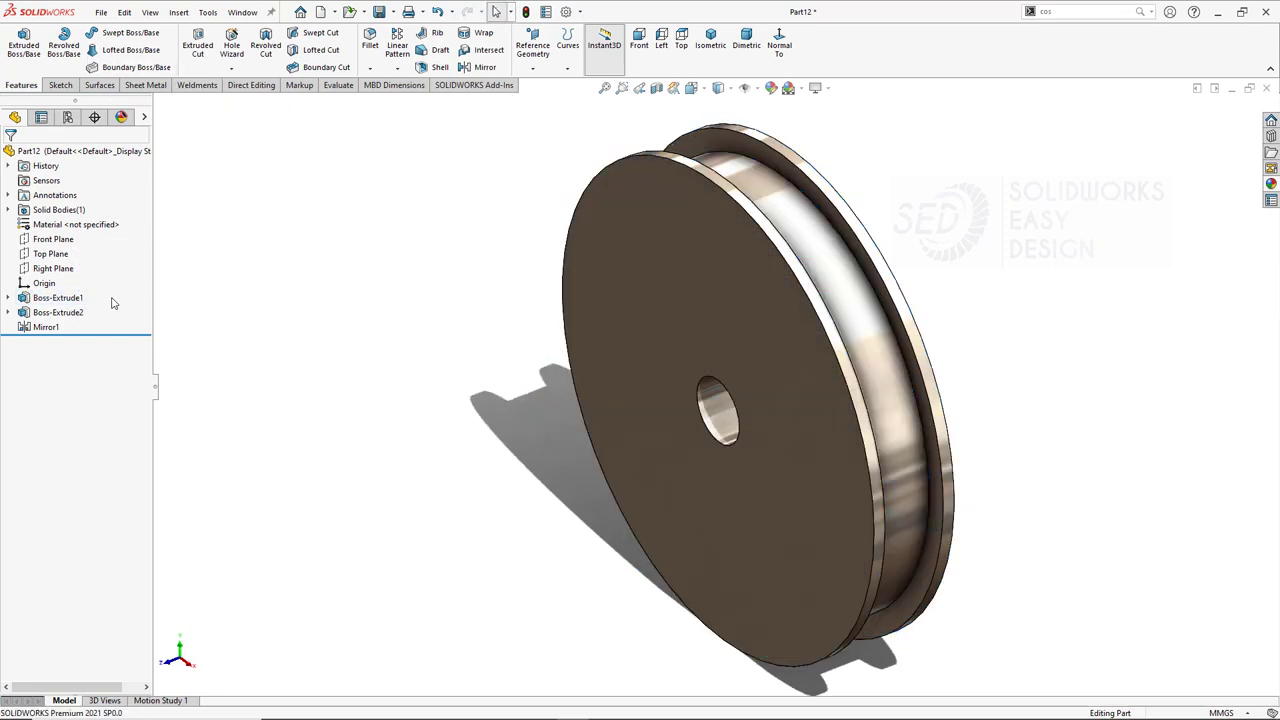
Edit the extrusion depths to thin the rims and deepen the disc to 102 mm, then sketch on the front face.
{"action": "left_click", "coordinate": [60, 297]}
{"action": "left_click", "coordinate": [80, 262]}
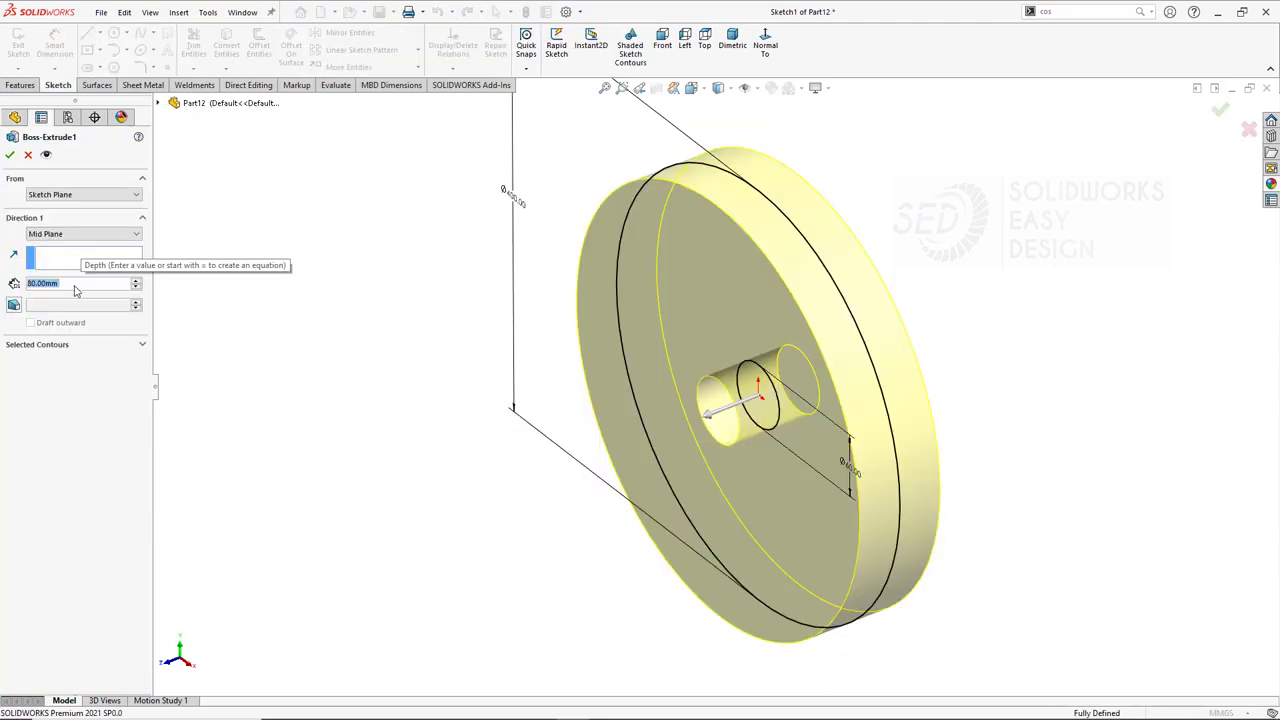
{"action": "key", "text": "Return"}
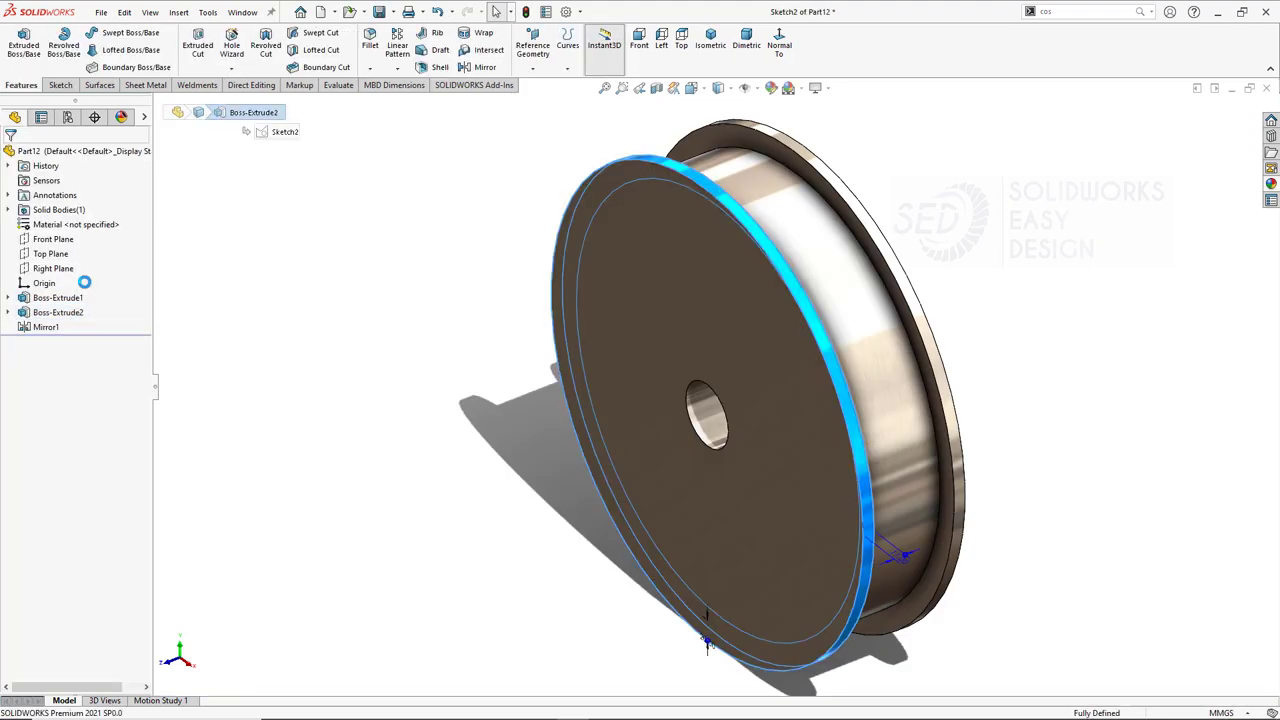
{"action": "type", "text": "2"}
{"action": "key", "text": "Return"}
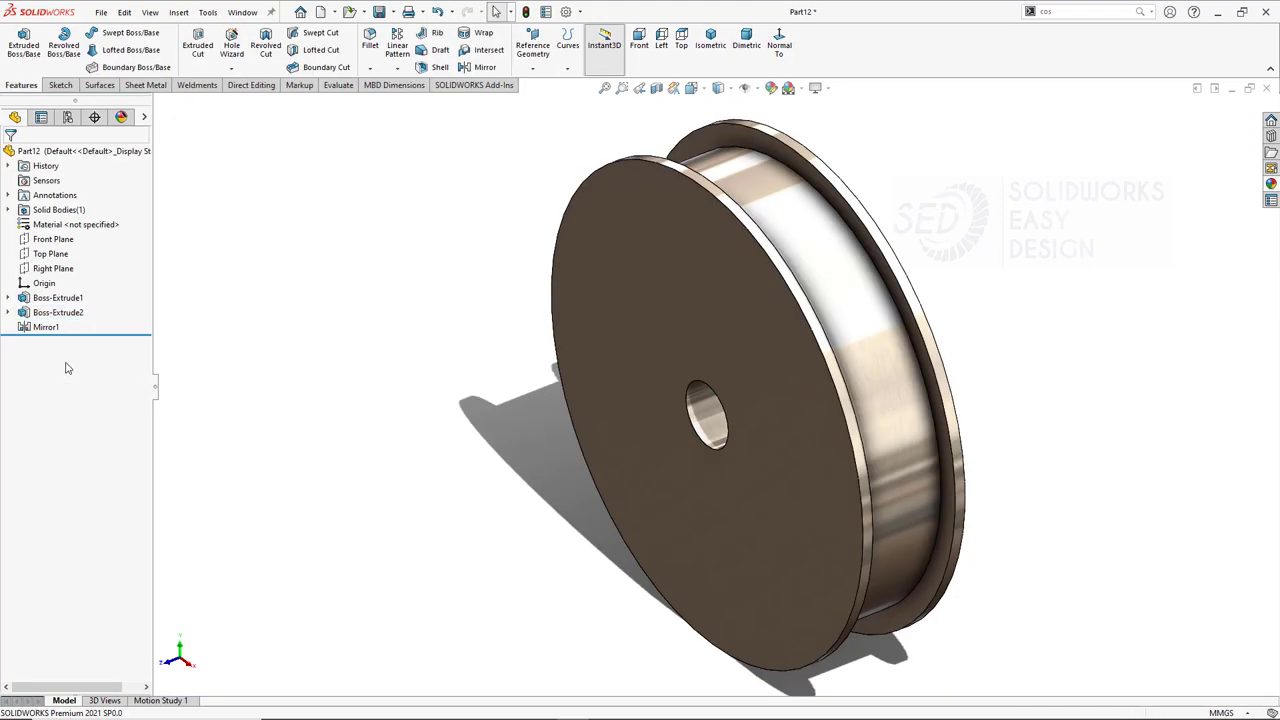
{"action": "left_click", "coordinate": [57, 297]}
{"action": "left_click", "coordinate": [80, 260]}
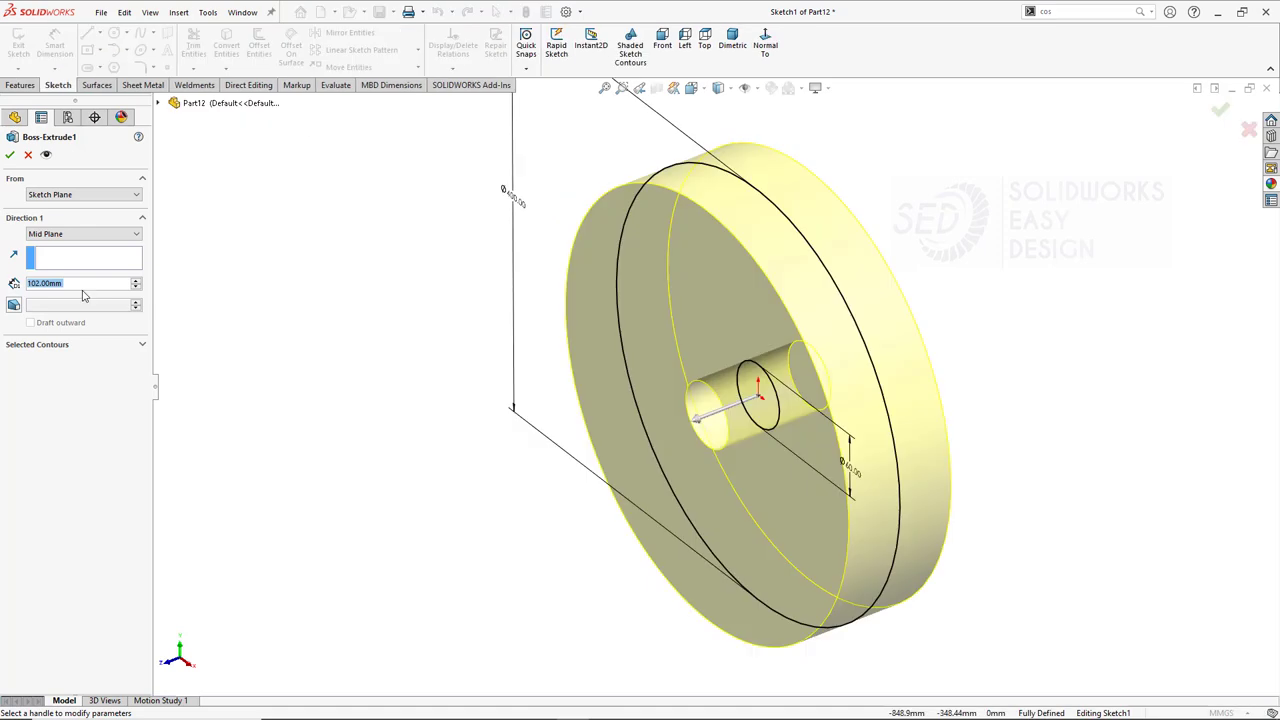
{"action": "type", "text": "10"}
{"action": "key", "text": "Return"}
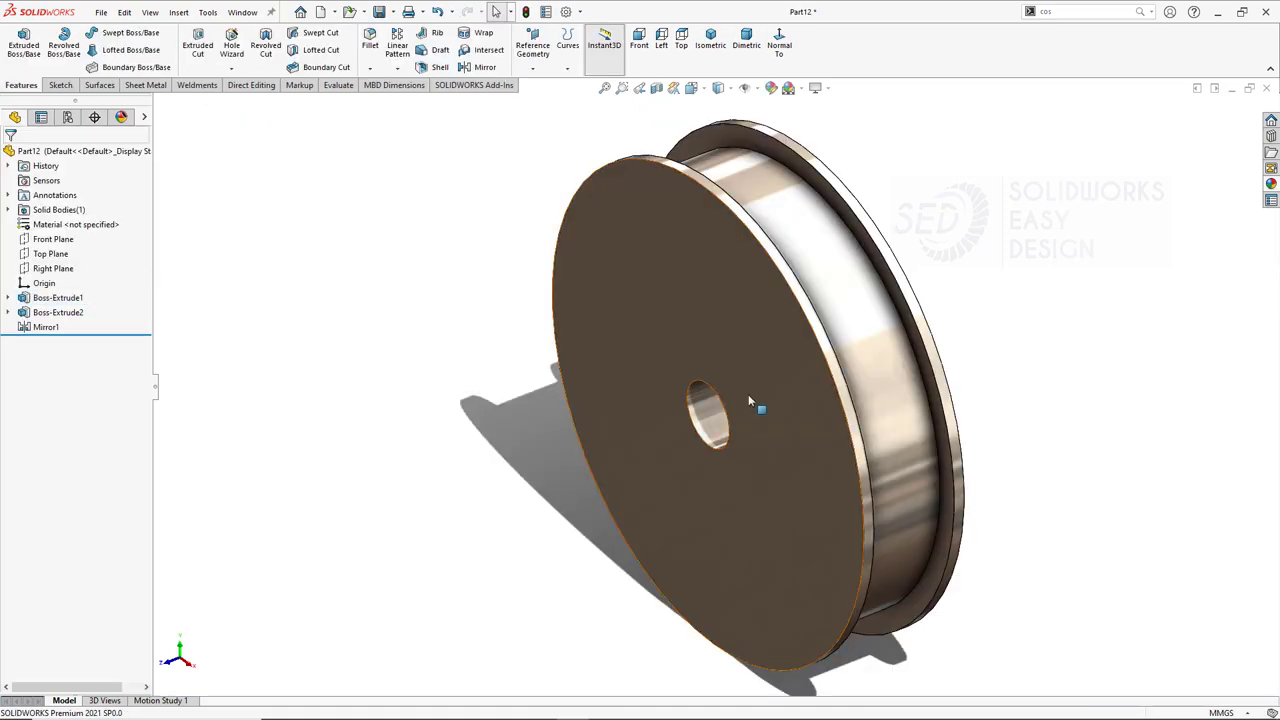
{"action": "left_click", "coordinate": [781, 386]}
{"action": "left_click", "coordinate": [805, 355]}
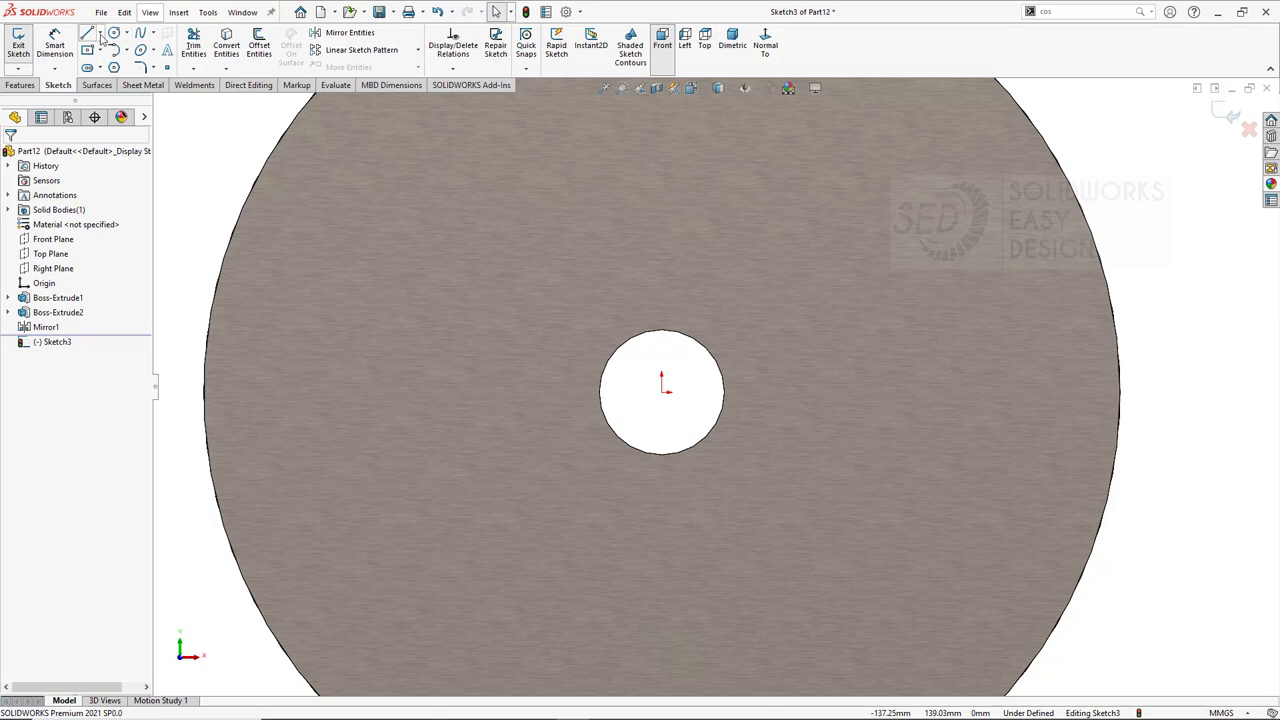
Draw a vertical centerline from the origin and offset it 9 mm to both sides.
{"action": "left_click", "coordinate": [100, 34]}
{"action": "left_click", "coordinate": [50, 54]}
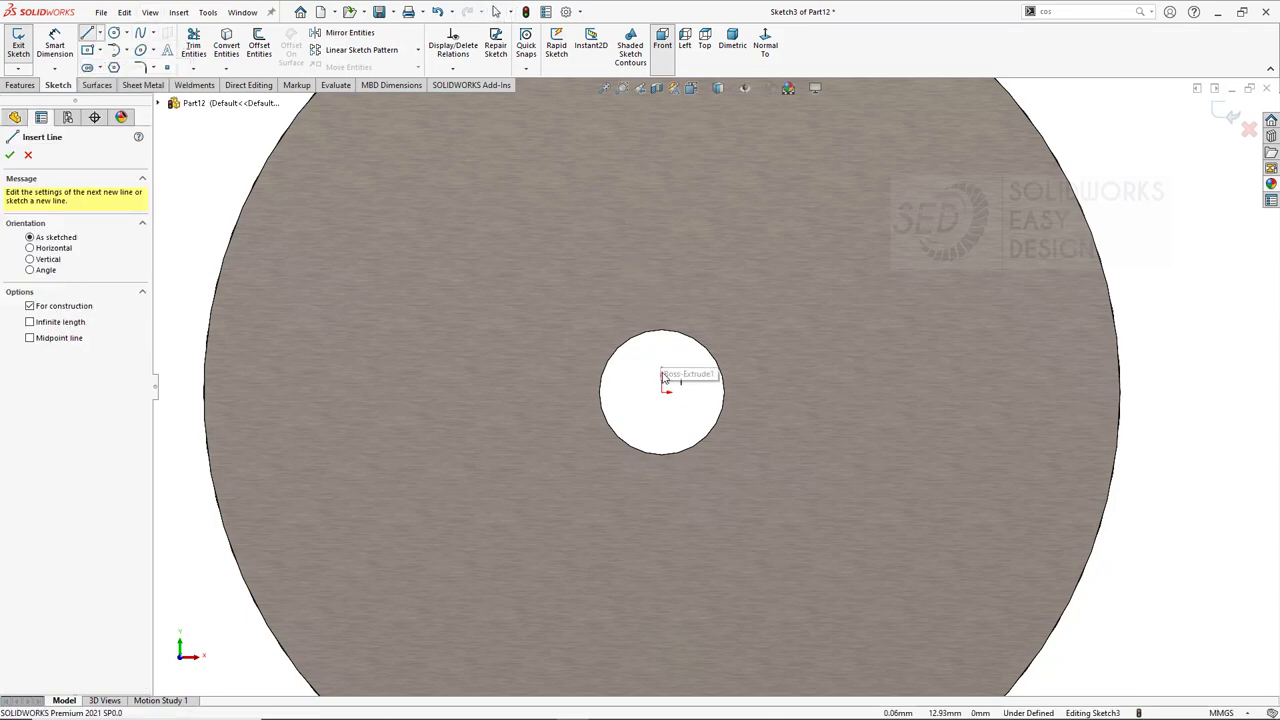
{"action": "left_click", "coordinate": [662, 391]}
{"action": "left_click", "coordinate": [662, 232]}
{"action": "key", "text": "Escape"}
{"action": "left_click", "coordinate": [662, 285]}
{"action": "left_click", "coordinate": [259, 45]}
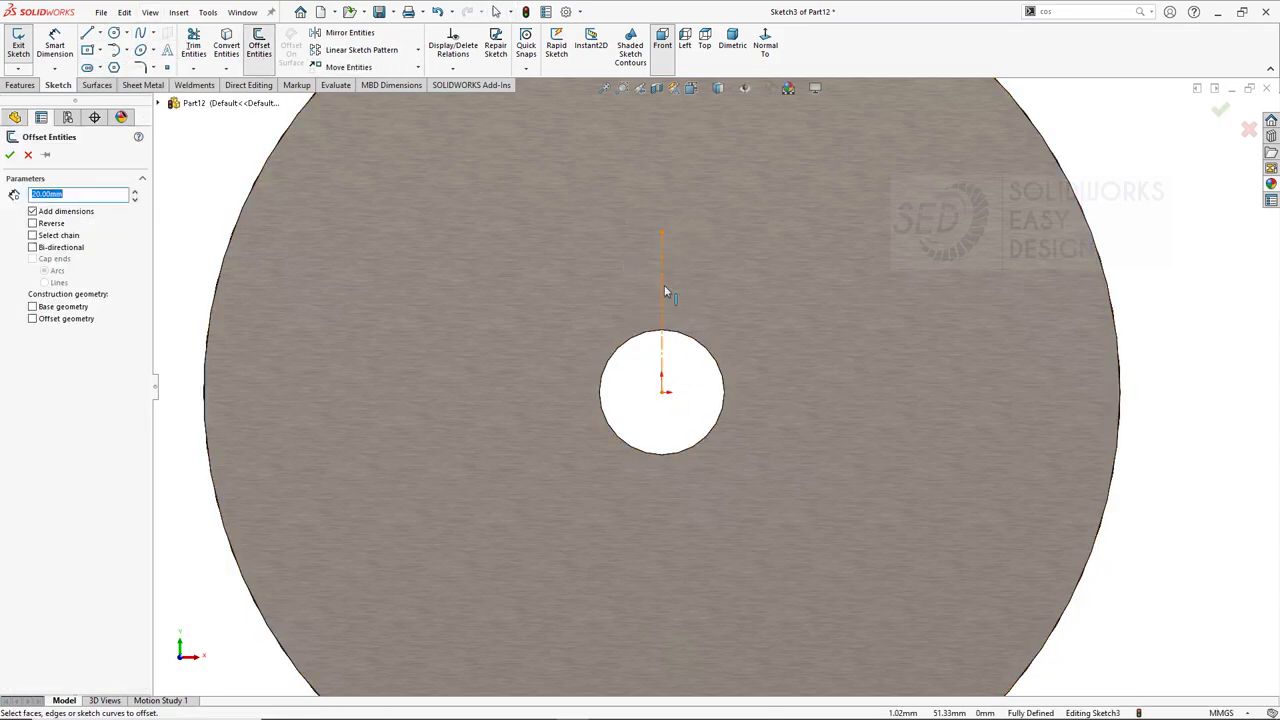
{"action": "type", "text": "9"}
{"action": "key", "text": "Return"}
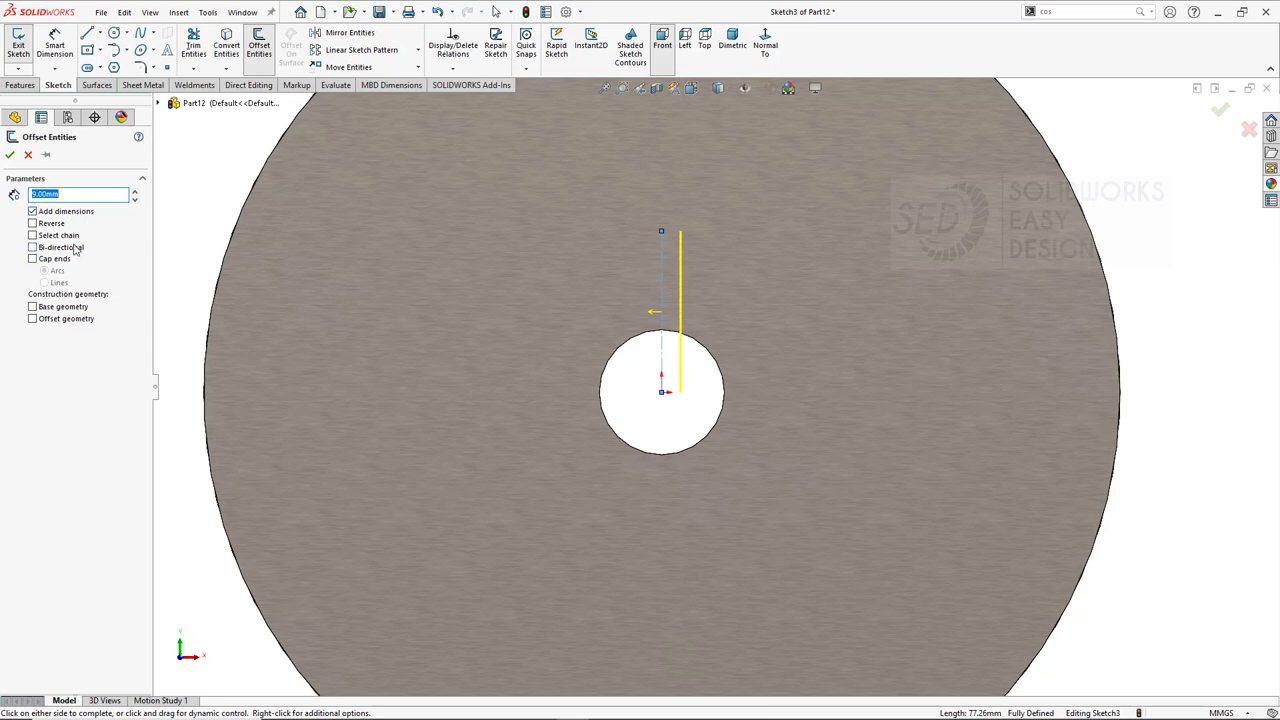
{"action": "left_click", "coordinate": [10, 155]}
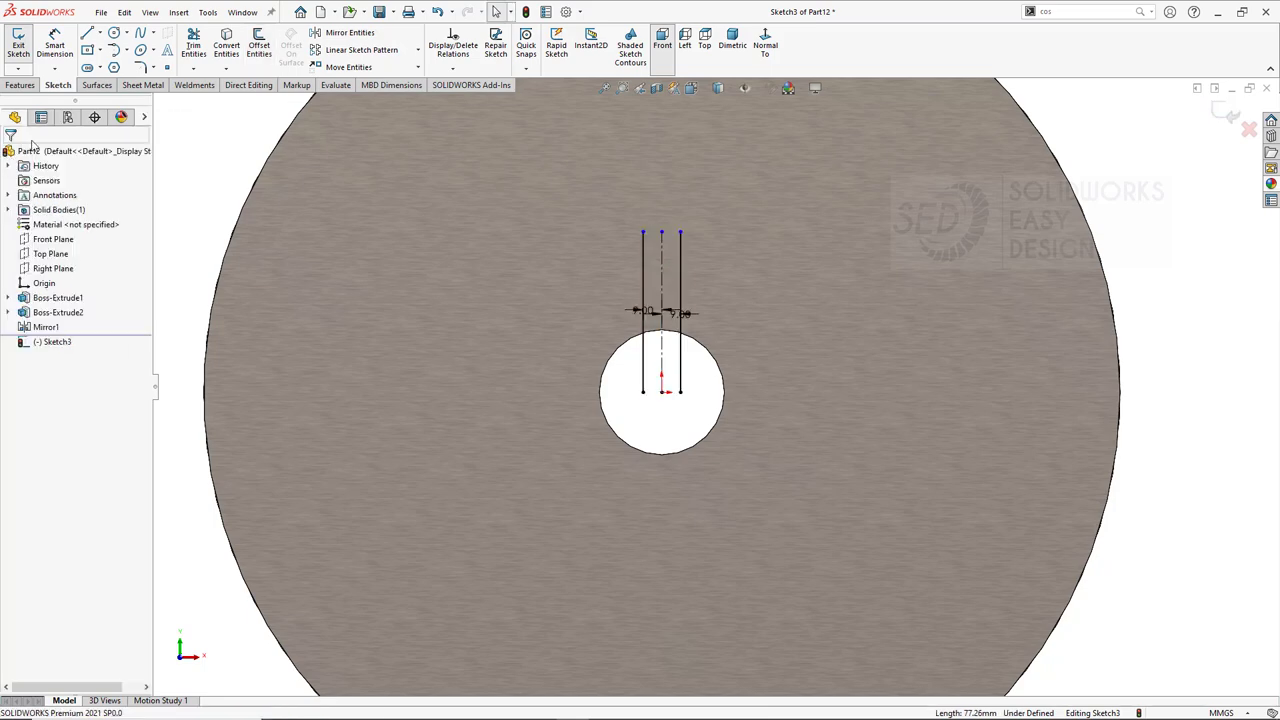
Offset the hole's circular edge 7 mm outward only.
{"action": "left_click", "coordinate": [259, 45]}
{"action": "left_click", "coordinate": [617, 355]}
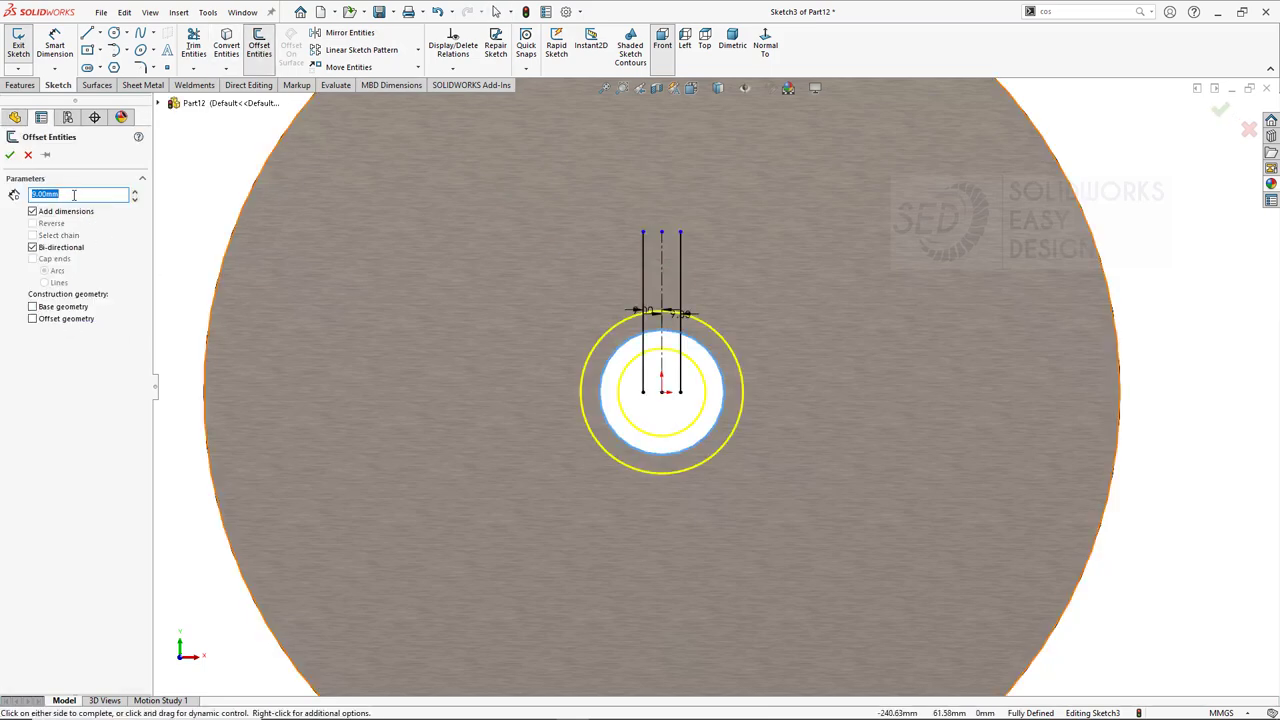
{"action": "type", "text": "7"}
{"action": "key", "text": "Return"}
{"action": "left_click", "coordinate": [32, 247]}
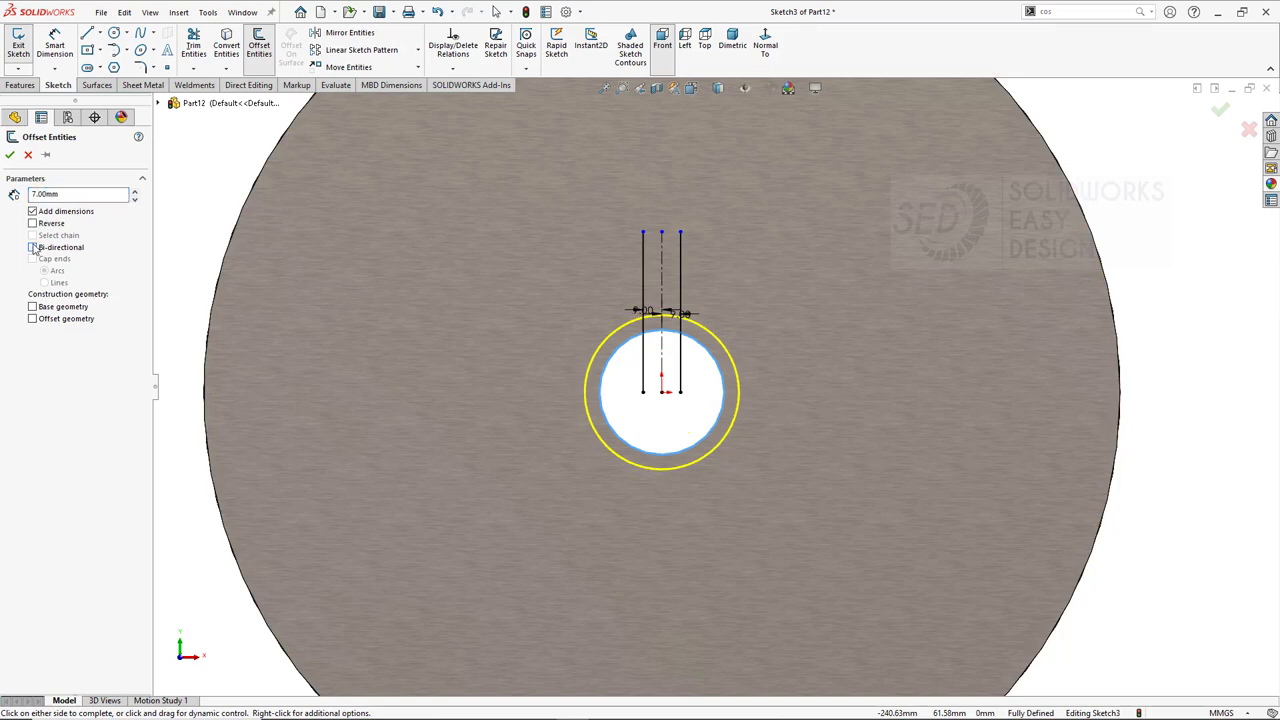
{"action": "left_click", "coordinate": [10, 155]}
Connect the offset lines with a horizontal line and trim off the extra line and circle segments.
{"action": "left_click", "coordinate": [87, 33]}
{"action": "scroll", "coordinate": [680, 331], "scroll_direction": "up", "scroll_amount": 5}
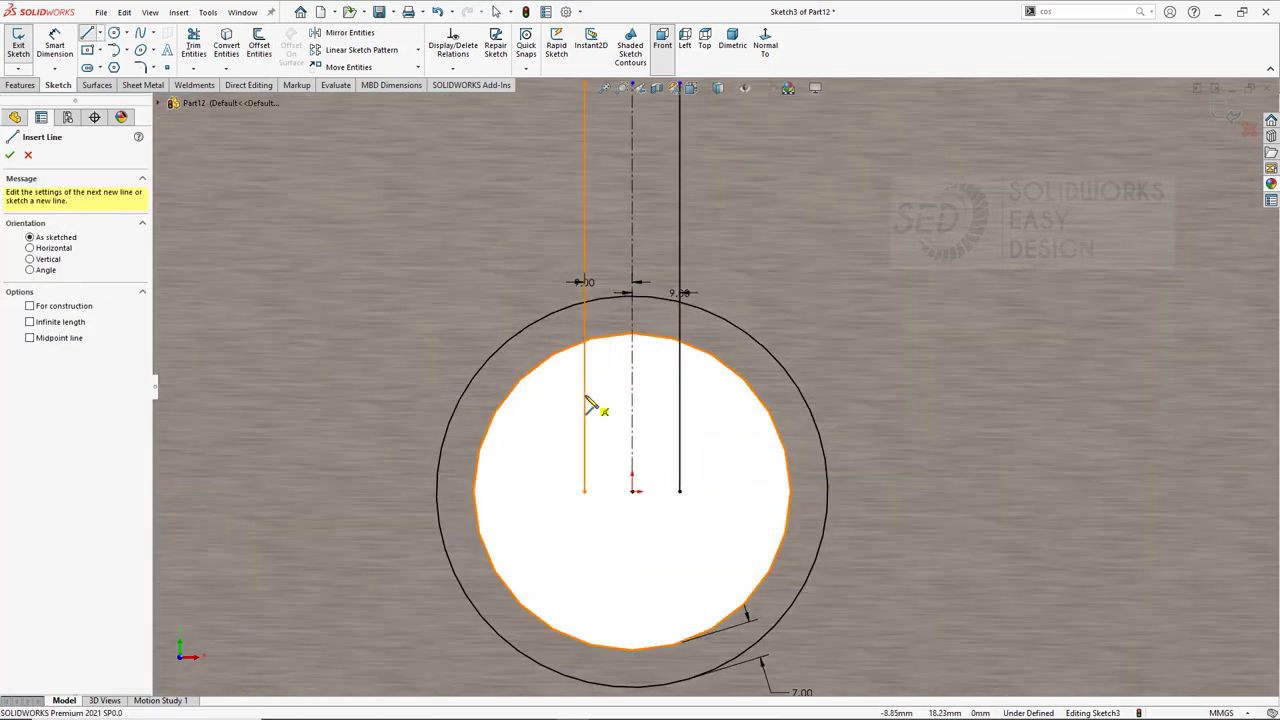
{"action": "left_click", "coordinate": [584, 395]}
{"action": "left_click", "coordinate": [680, 395]}
{"action": "key", "text": "Escape"}
{"action": "left_click", "coordinate": [193, 45]}
{"action": "mouse_move", "coordinate": [427, 194]}
{"action": "left_mouse_down"}
{"action": "mouse_move", "coordinate": [762, 658]}
{"action": "mouse_move", "coordinate": [750, 632]}
{"action": "left_mouse_up"}
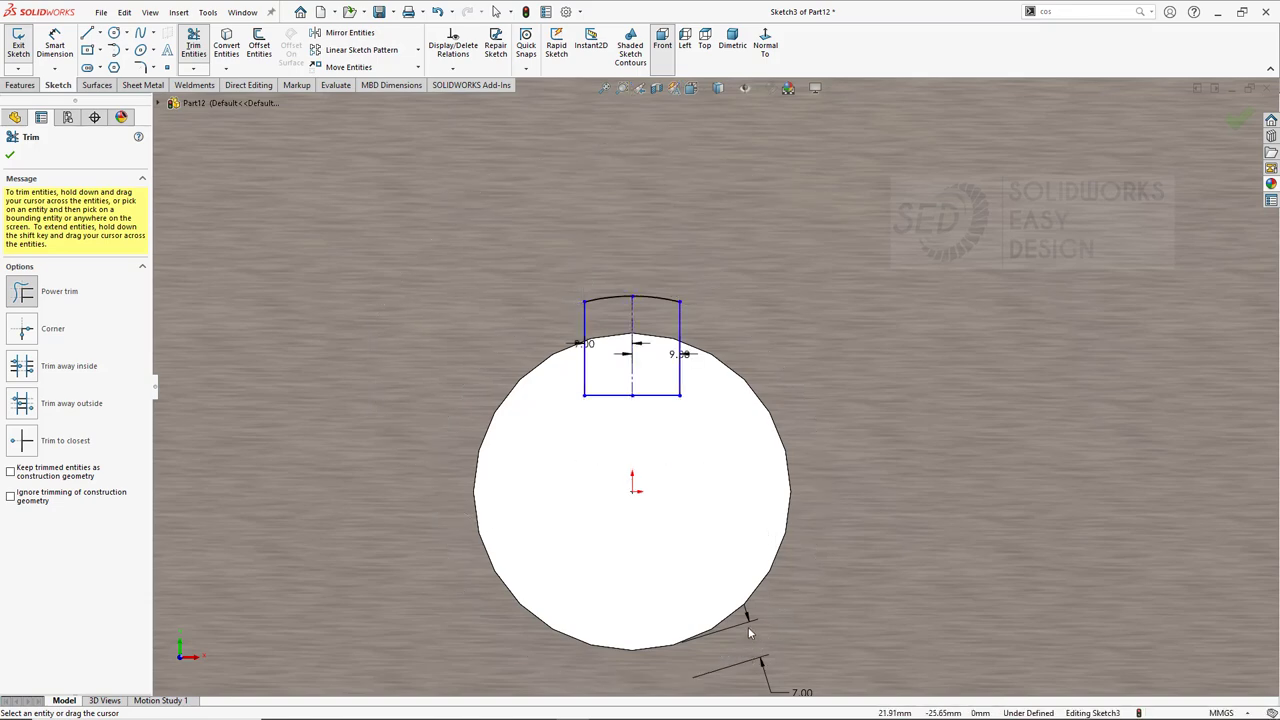
Cut the keyway sketch with an Extruded Cut set to Through All - Both.
{"action": "left_click", "coordinate": [20, 85]}
{"action": "left_click", "coordinate": [197, 45]}
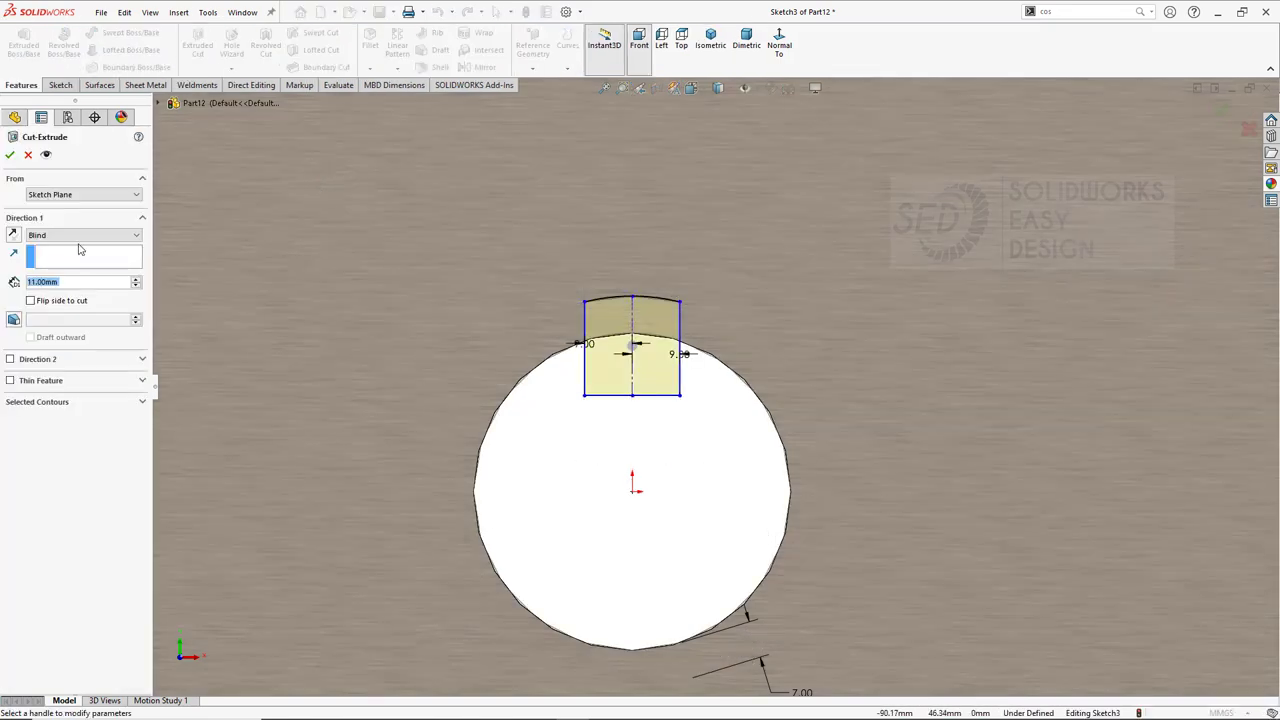
{"action": "left_click", "coordinate": [80, 236]}
{"action": "left_click", "coordinate": [72, 265]}
{"action": "left_click", "coordinate": [10, 154]}
{"action": "left_click", "coordinate": [746, 45]}
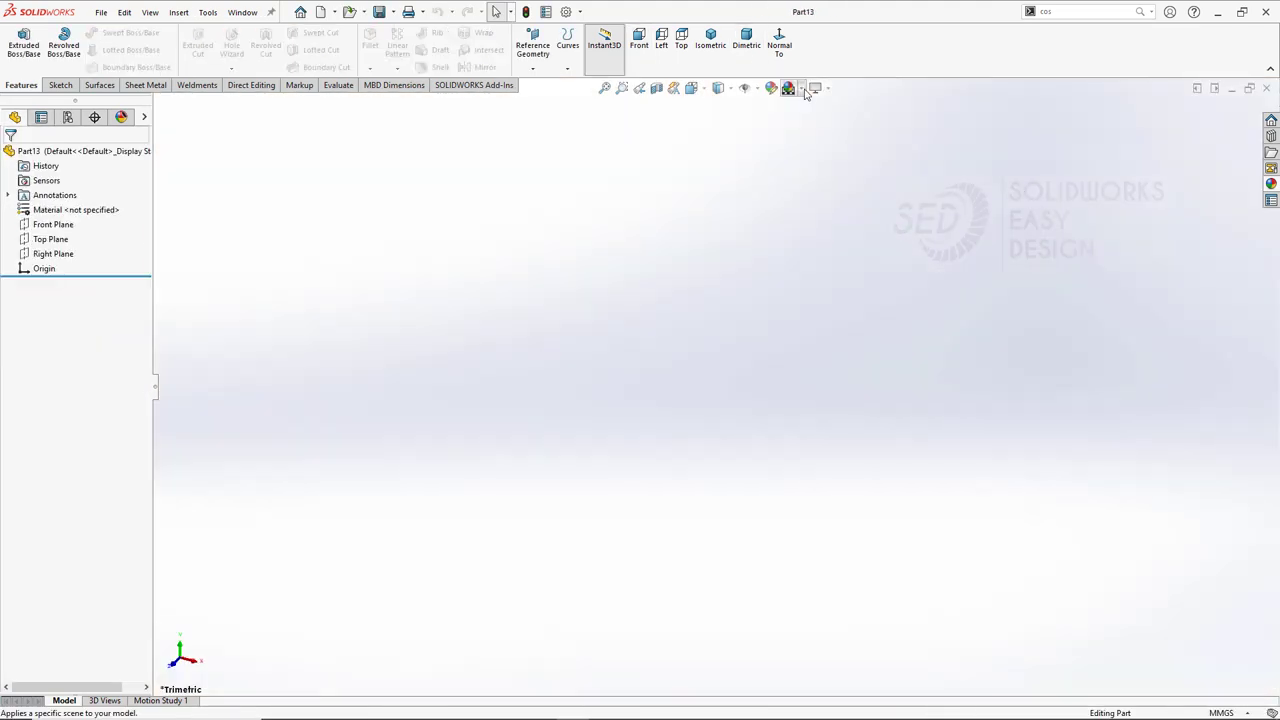
Create a new part and start a sketch on its Front Plane.
{"action": "left_click", "coordinate": [788, 88]}
{"action": "left_click", "coordinate": [830, 120]}
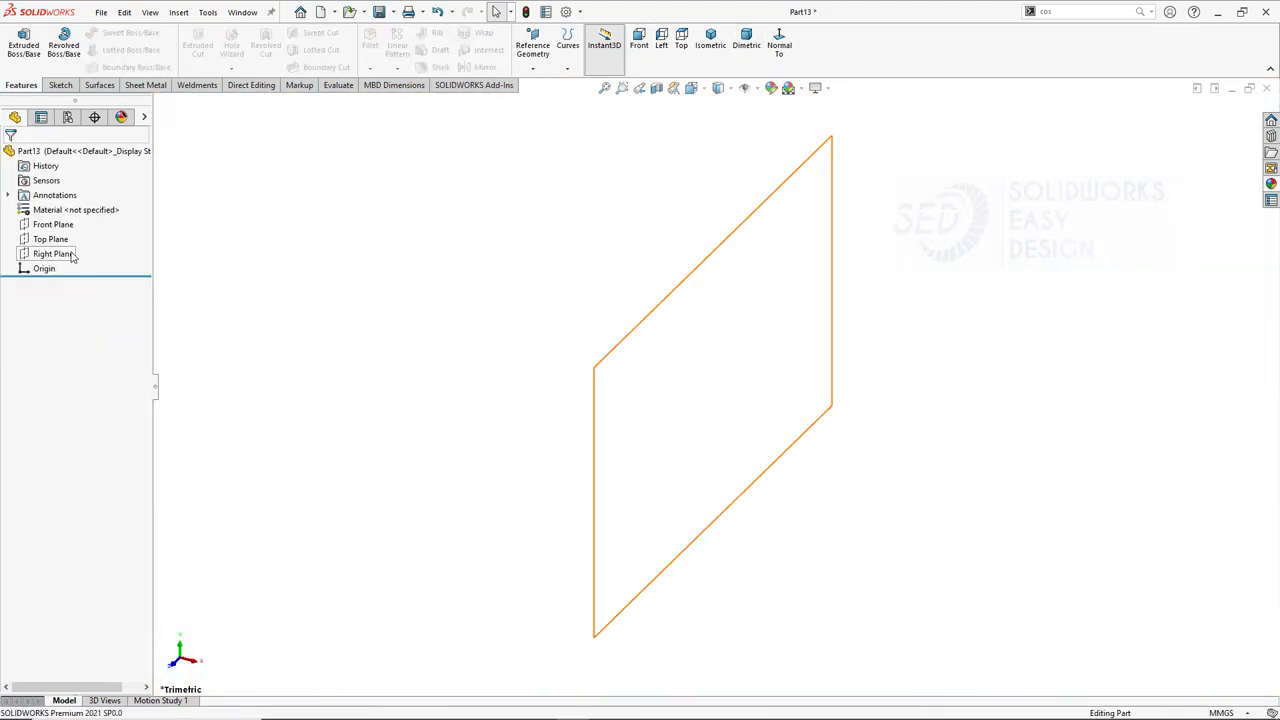
{"action": "left_click", "coordinate": [66, 227]}
{"action": "left_click", "coordinate": [68, 206]}
Draw two concentric circles centred on the origin.
{"action": "left_click", "coordinate": [113, 33]}
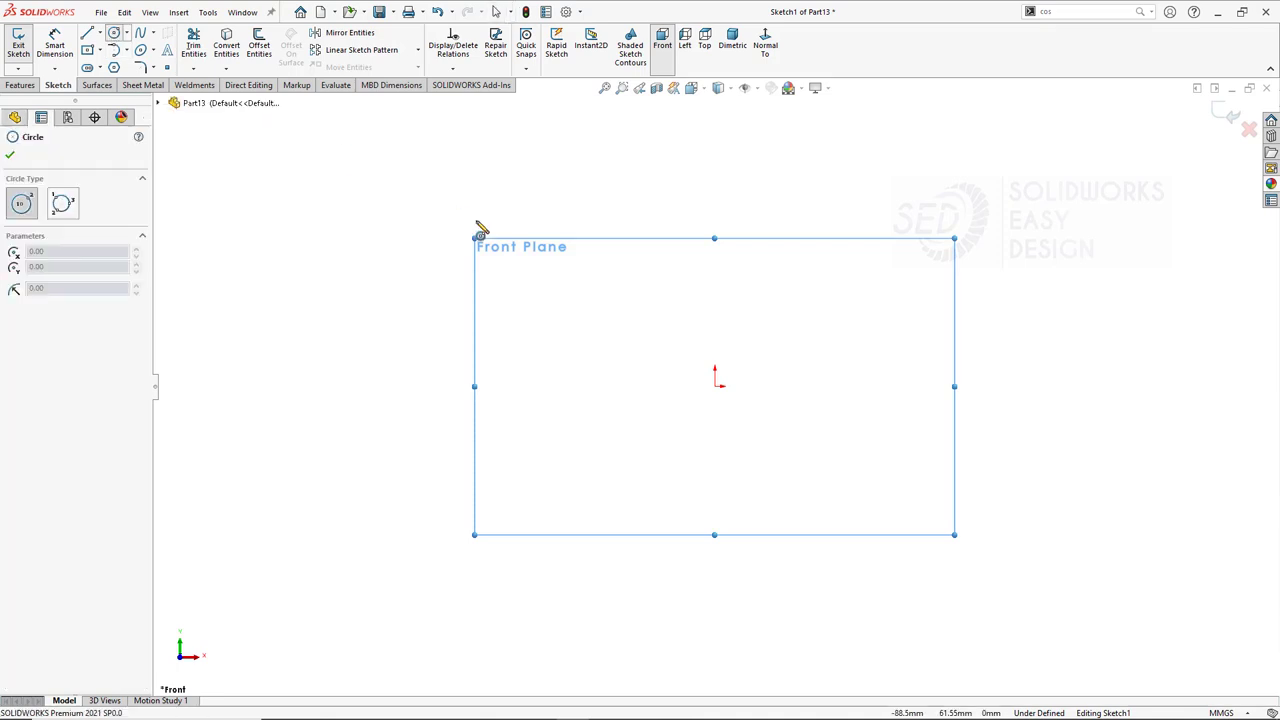
{"action": "left_click_drag", "start_coordinate": [715, 386], "coordinate": [848, 386]}
{"action": "left_click", "coordinate": [715, 386]}
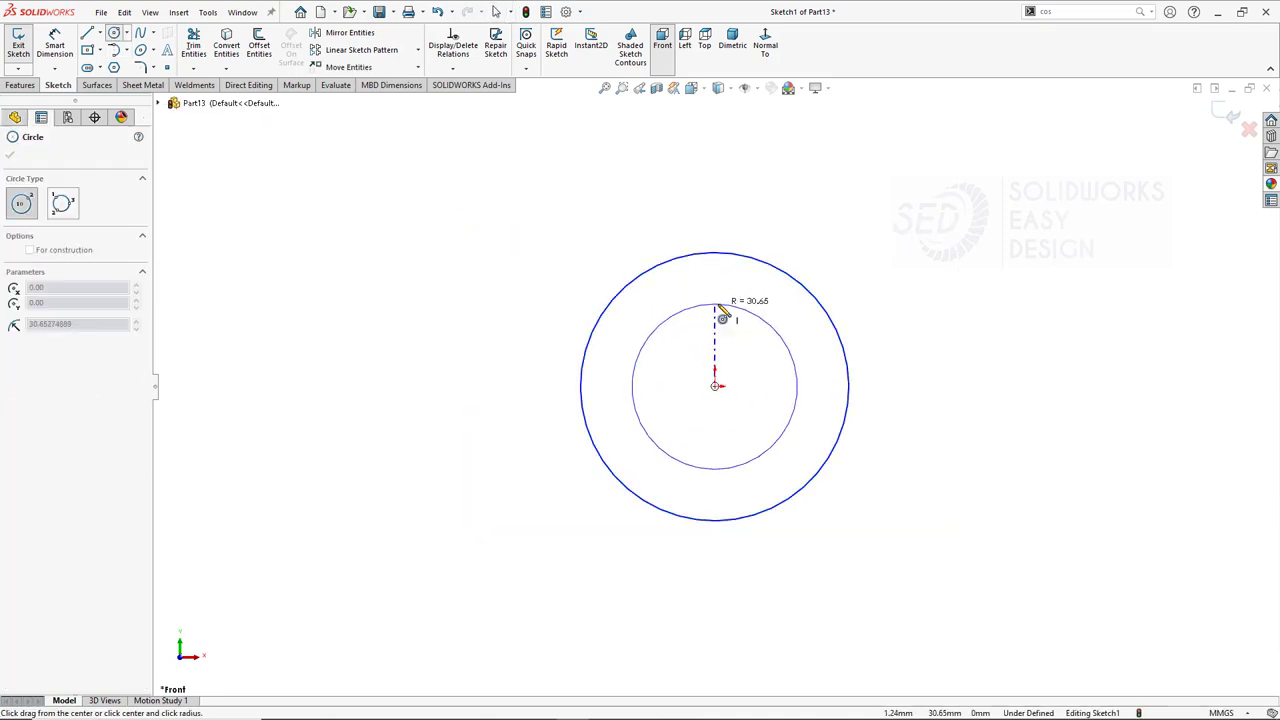
{"action": "left_click", "coordinate": [715, 303]}
{"action": "key", "text": "d"}
Dimension the outer circle Ø140 mm and the inner circle Ø60 mm.
{"action": "left_click", "coordinate": [614, 300]}
{"action": "left_click", "coordinate": [541, 352]}
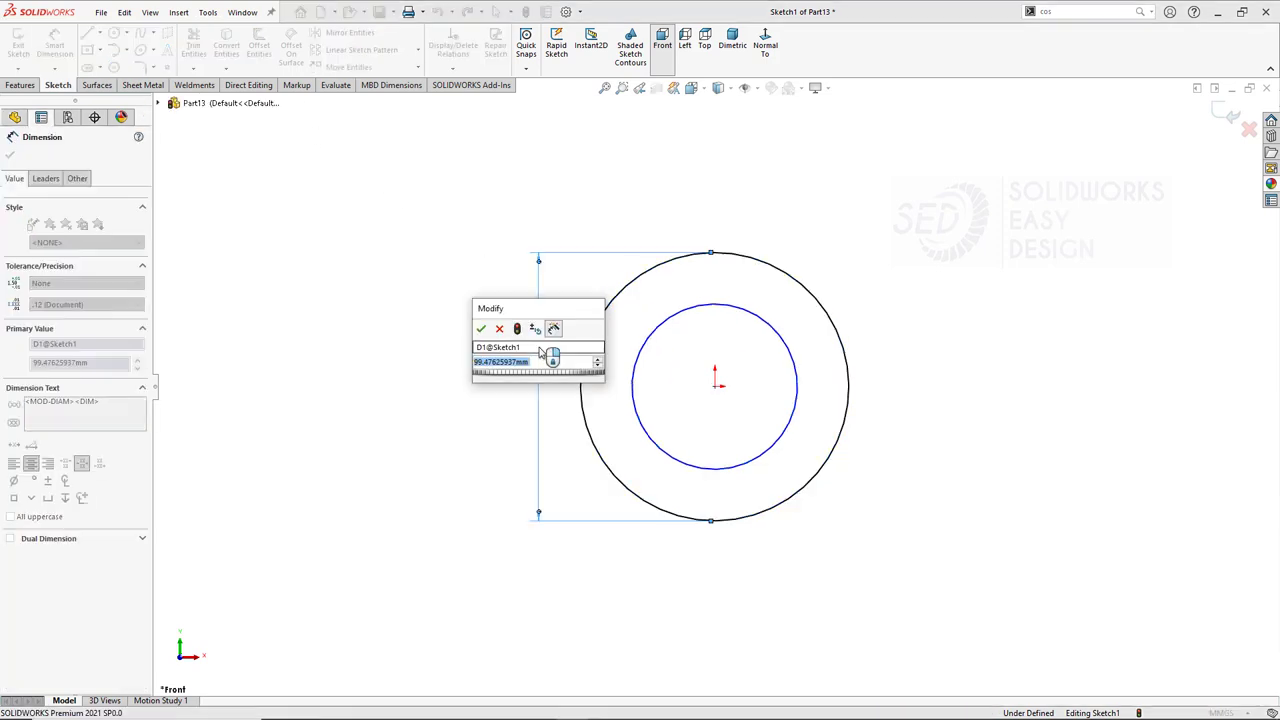
{"action": "type", "text": "140"}
{"action": "key", "text": "Return"}
{"action": "left_click", "coordinate": [672, 320]}
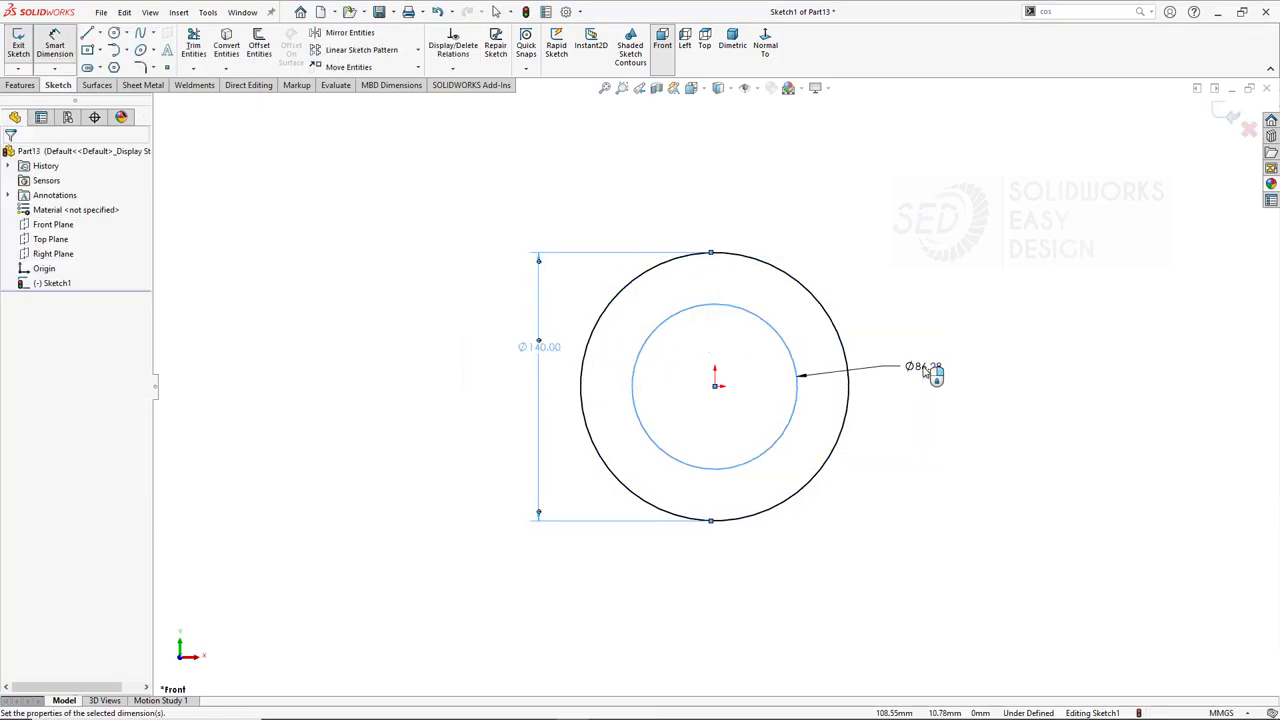
{"action": "left_click", "coordinate": [922, 366]}
{"action": "type", "text": "60"}
{"action": "key", "text": "Return"}
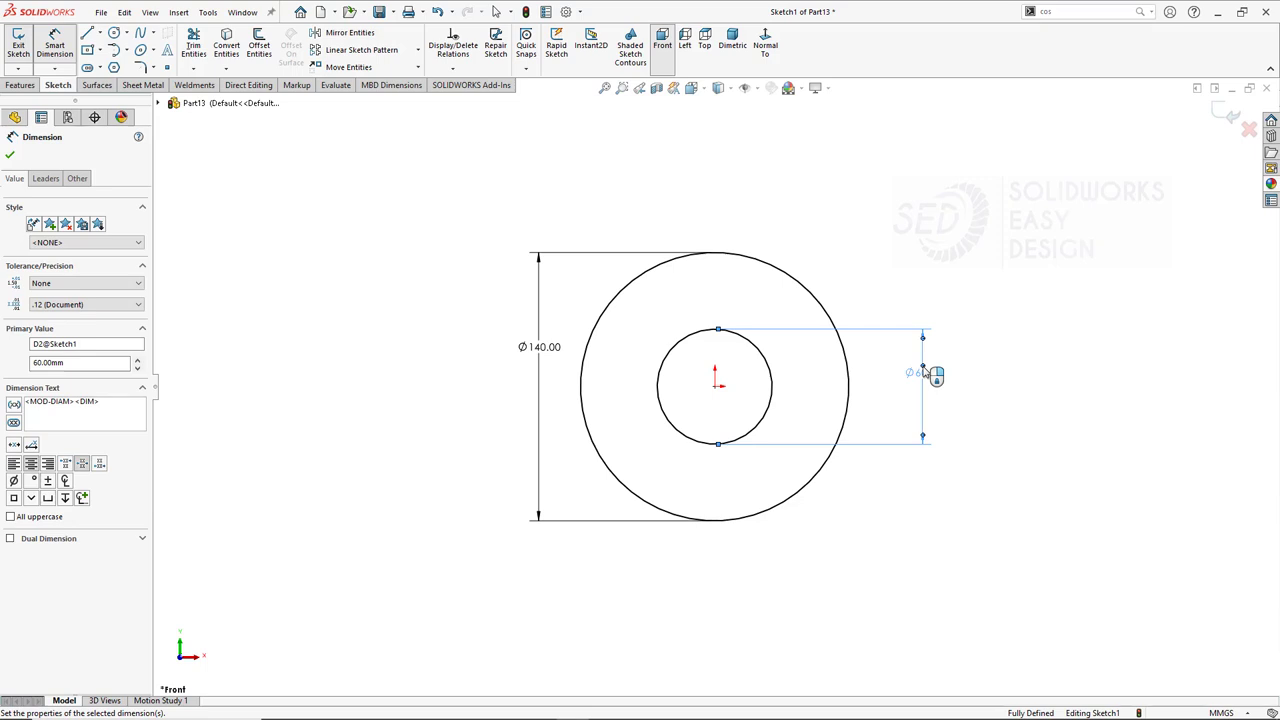
Extrude the ring sketch with a Mid Plane end condition to form the tube.
{"action": "left_click", "coordinate": [17, 88]}
{"action": "left_click", "coordinate": [27, 57]}
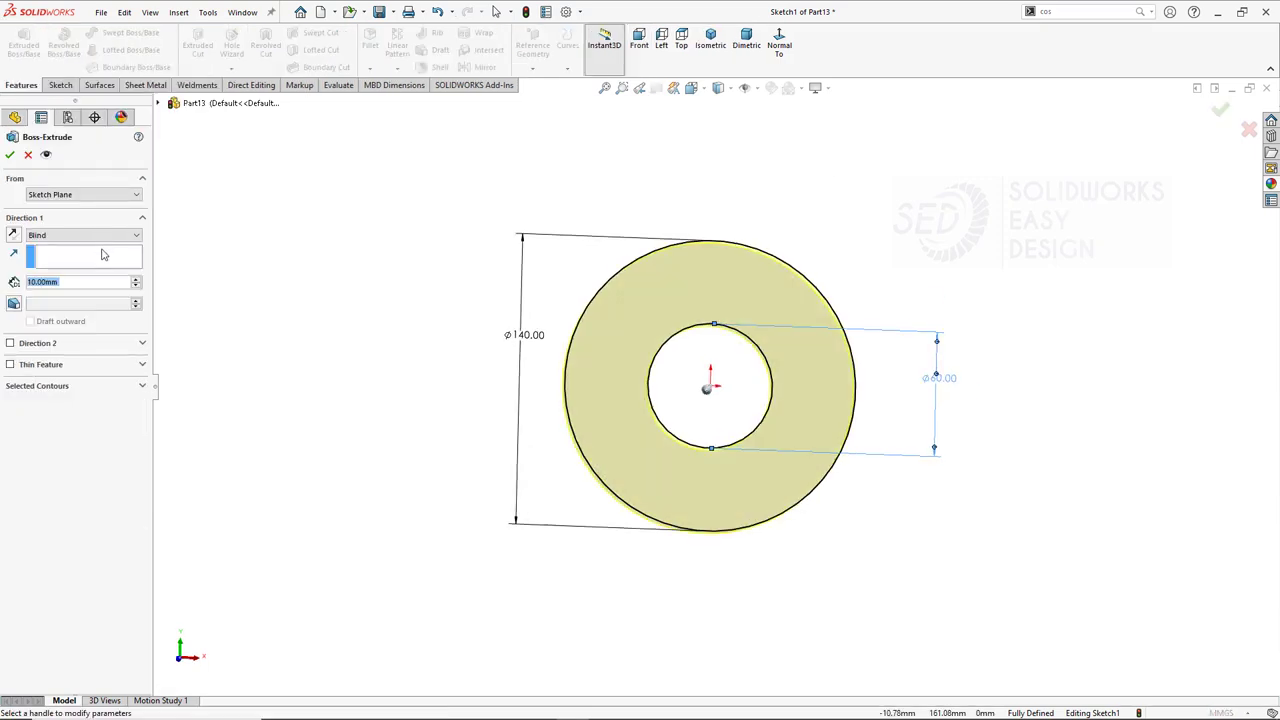
{"action": "left_click", "coordinate": [84, 234]}
{"action": "left_click", "coordinate": [60, 288]}
{"action": "type", "text": "100"}
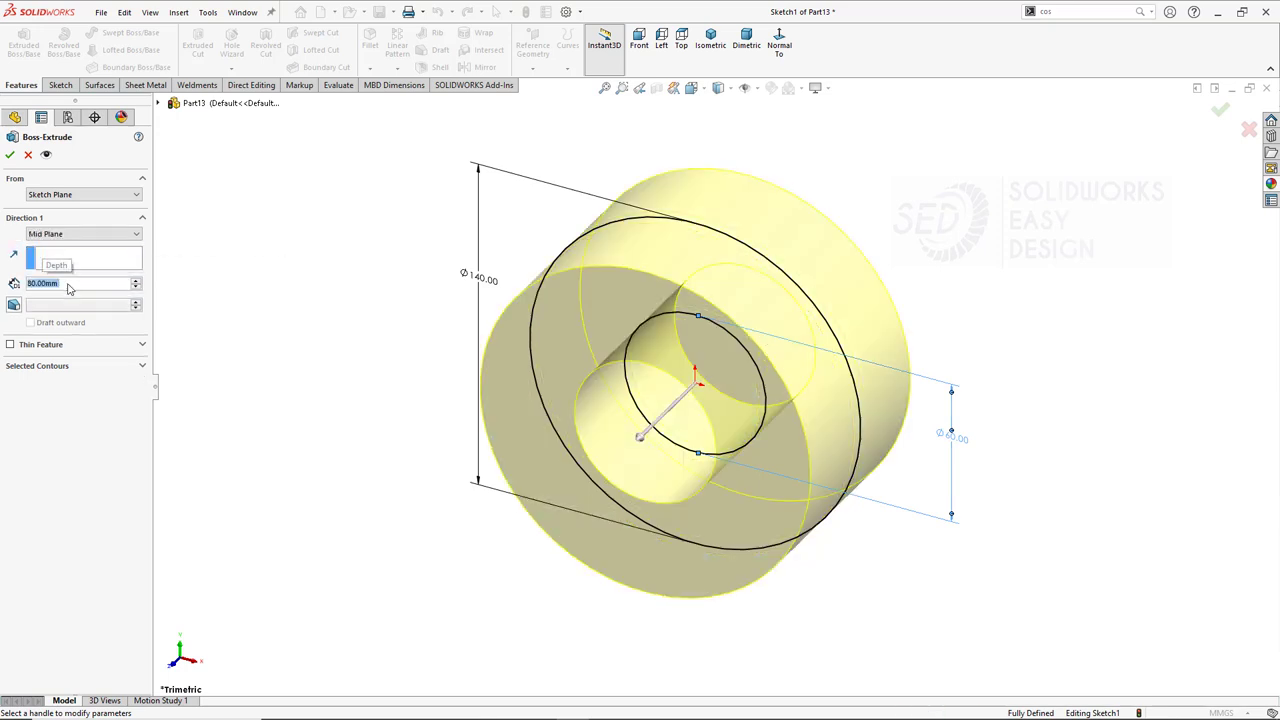
{"action": "key", "text": "Return"}
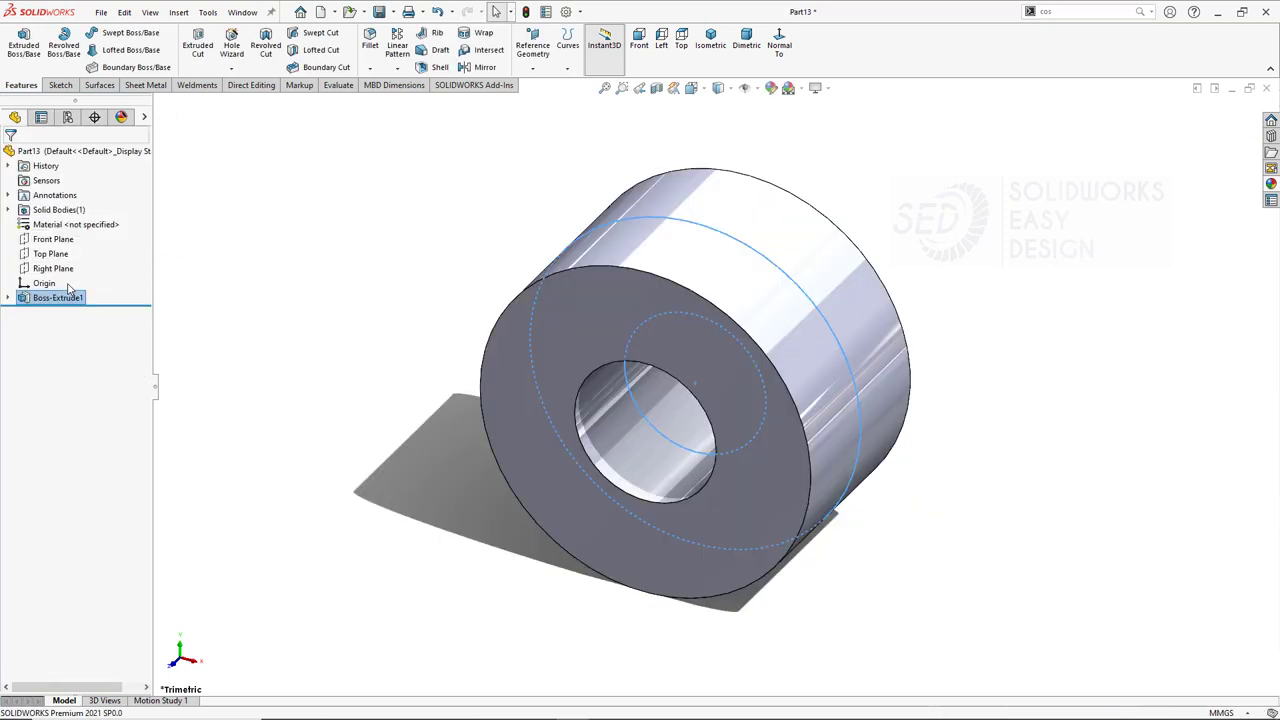
Sketch on the tube's front ring face, convert its edges, and trial a 10 mm extrusion, then undo it.
{"action": "left_click", "coordinate": [556, 341]}
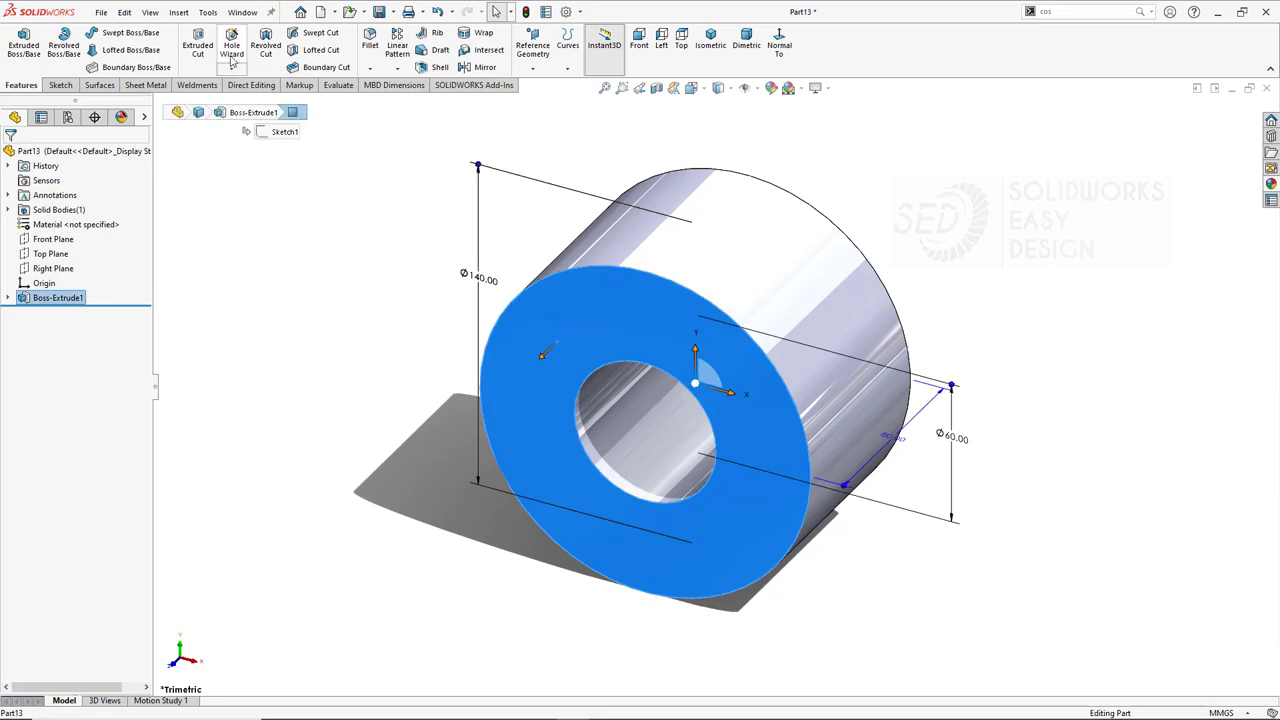
{"action": "left_click", "coordinate": [58, 85]}
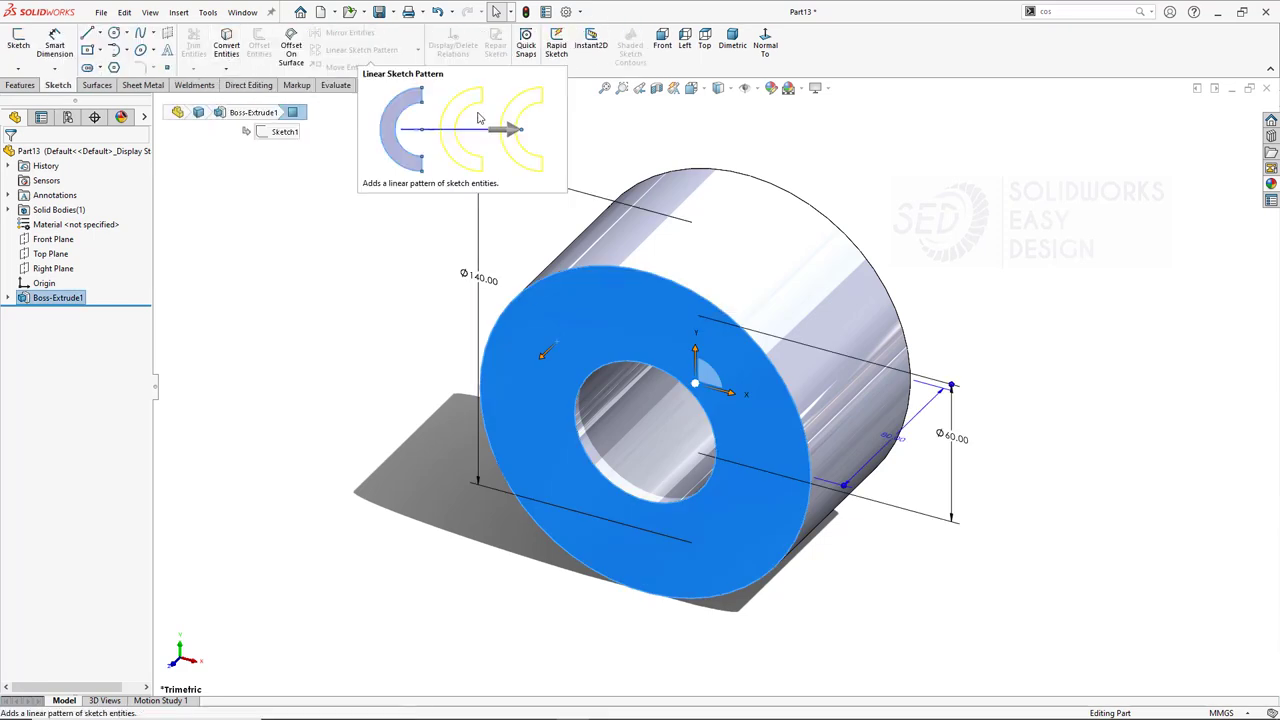
{"action": "left_click", "coordinate": [637, 291]}
{"action": "left_click", "coordinate": [18, 45]}
{"action": "left_click", "coordinate": [226, 45]}
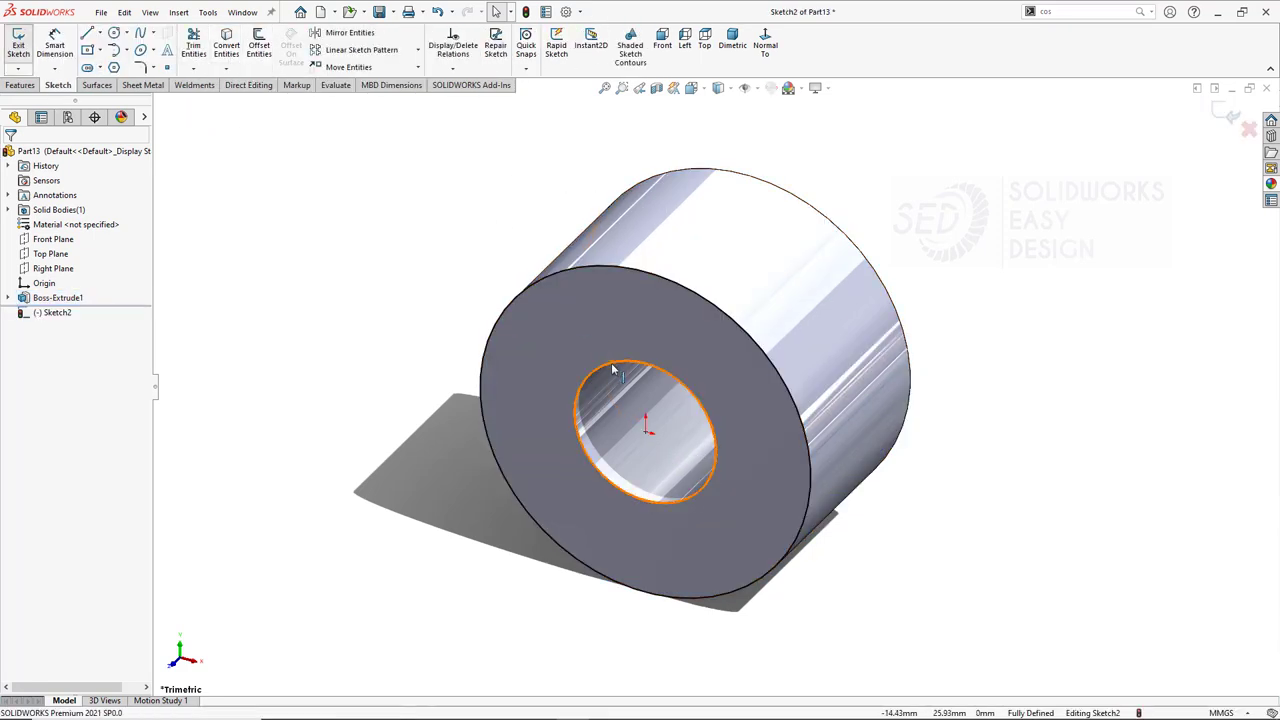
{"action": "left_click", "coordinate": [20, 85]}
{"action": "left_click", "coordinate": [23, 45]}
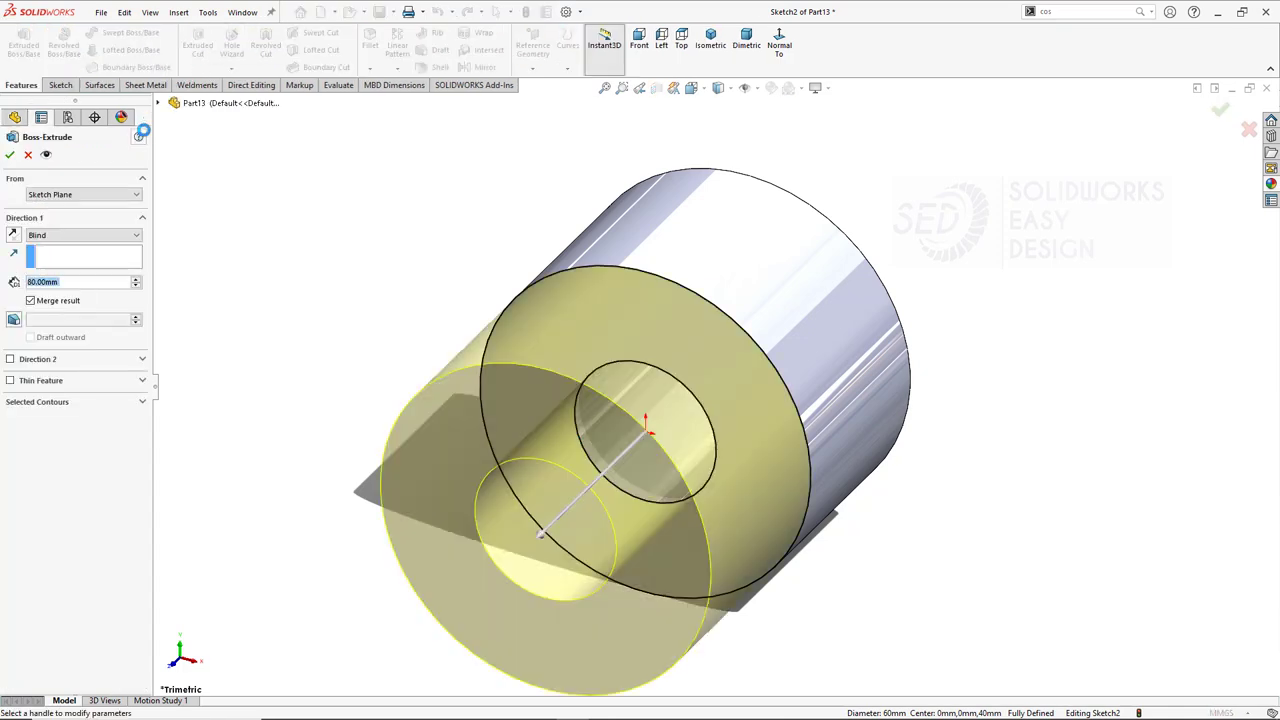
{"action": "type", "text": "10"}
{"action": "key", "text": "Return"}
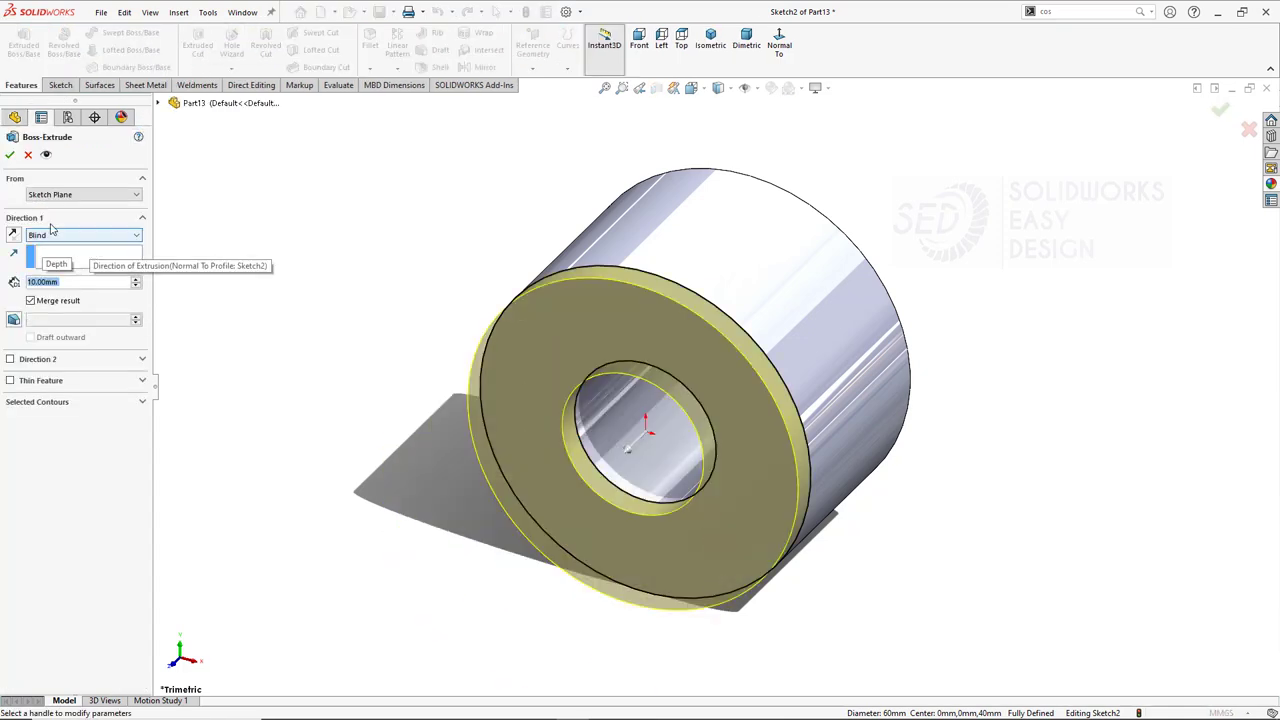
{"action": "left_click", "coordinate": [10, 155]}
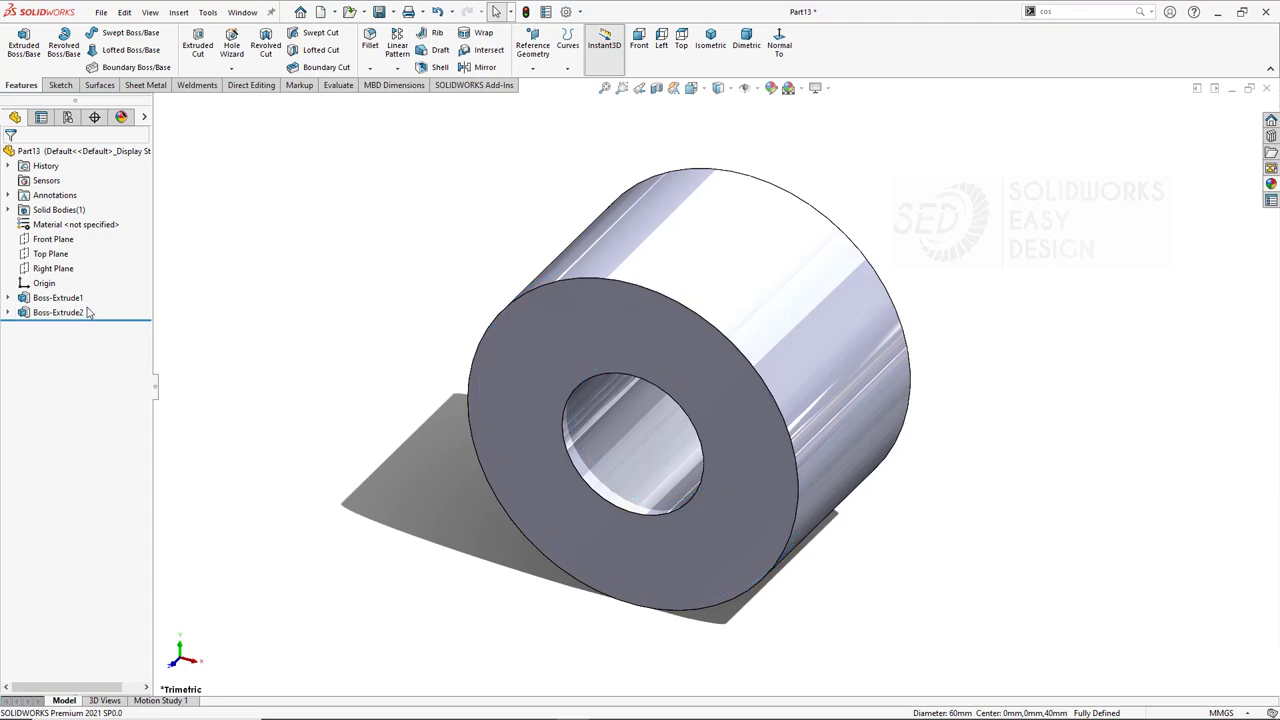
{"action": "key", "text": "ctrl+z"}
Offset the front face's outer edge 5 mm and extrude it into a 10 mm flange.
{"action": "left_click", "coordinate": [226, 50]}
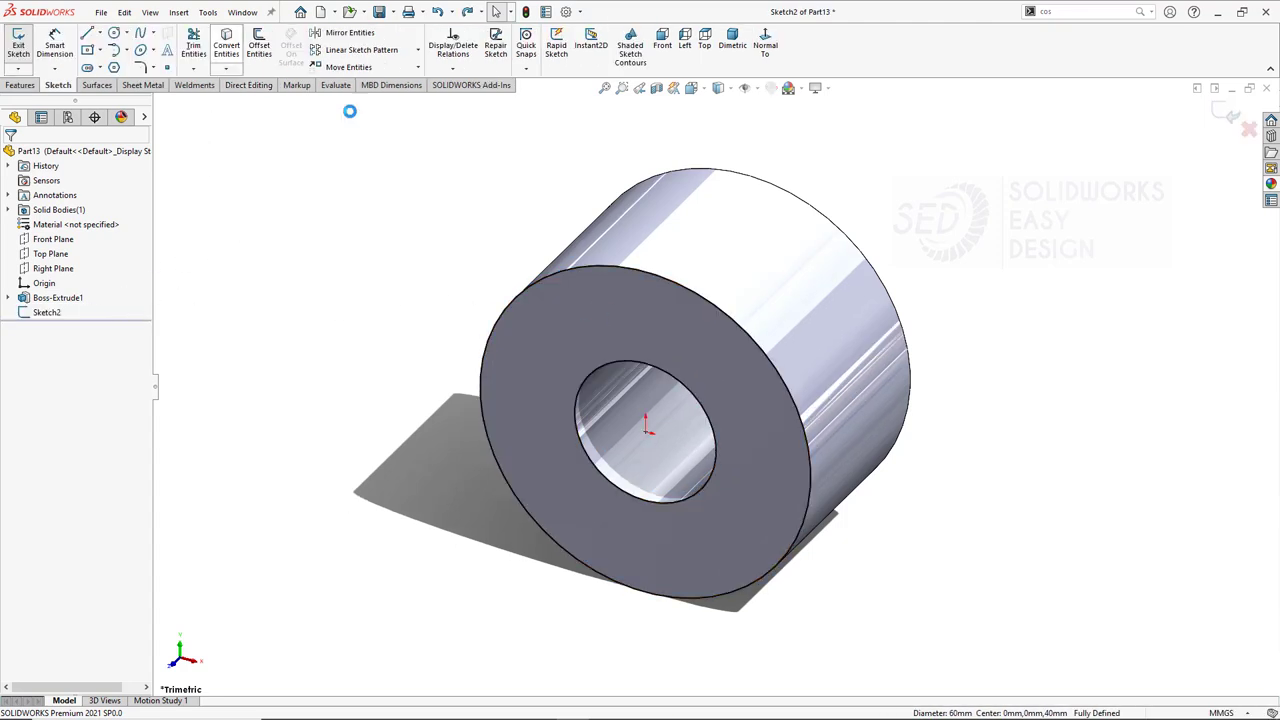
{"action": "left_click", "coordinate": [259, 50]}
{"action": "left_click", "coordinate": [530, 290]}
{"action": "type", "text": "5"}
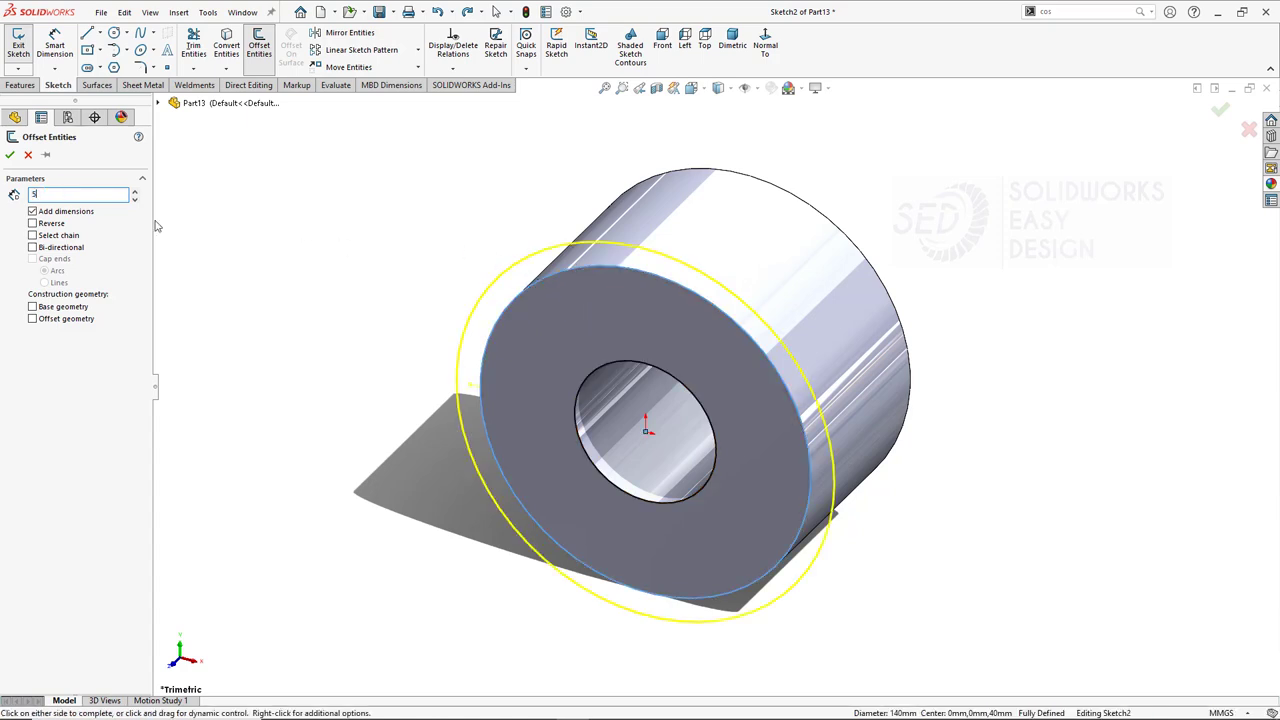
{"action": "key", "text": "Return"}
{"action": "left_click", "coordinate": [10, 155]}
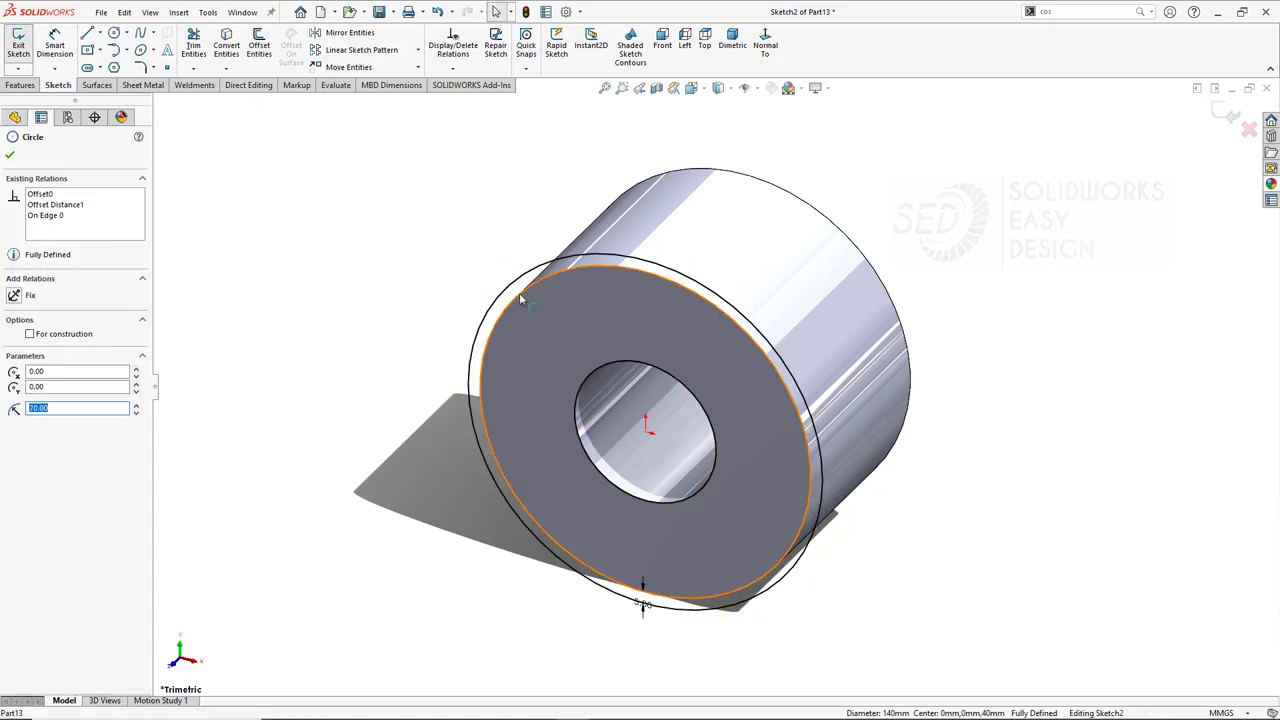
{"action": "left_click", "coordinate": [21, 85]}
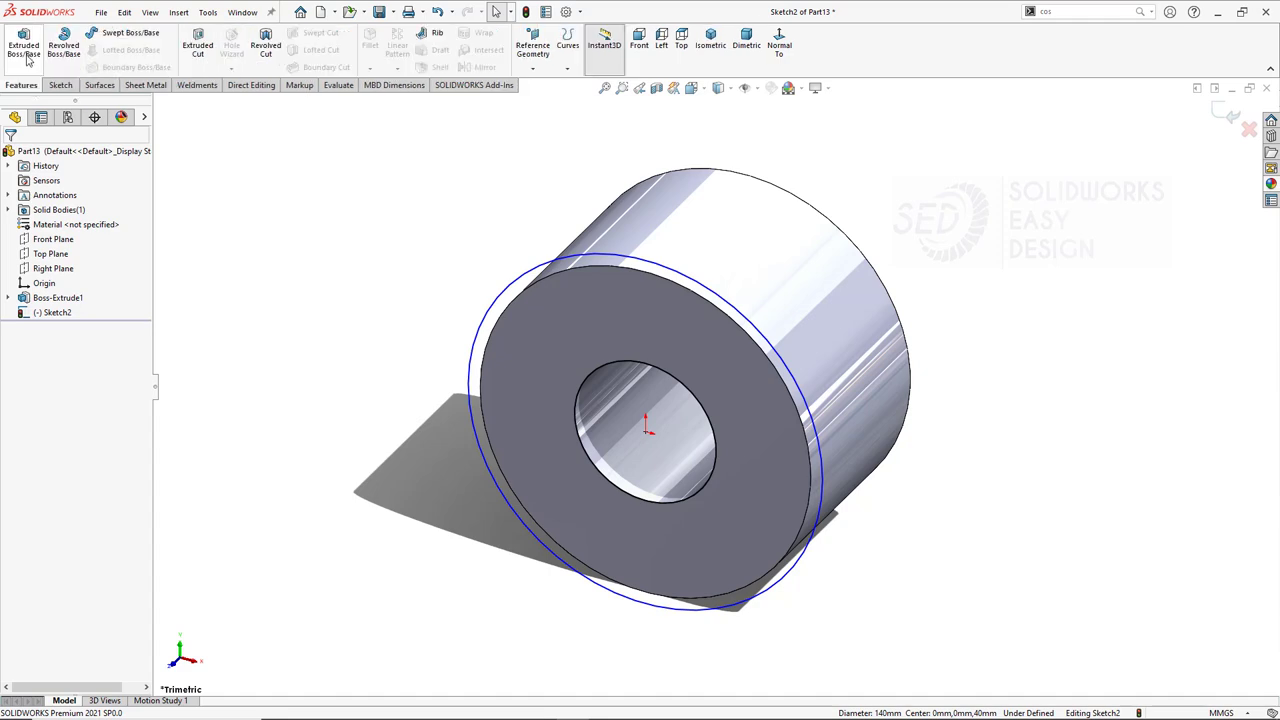
{"action": "left_click", "coordinate": [24, 45]}
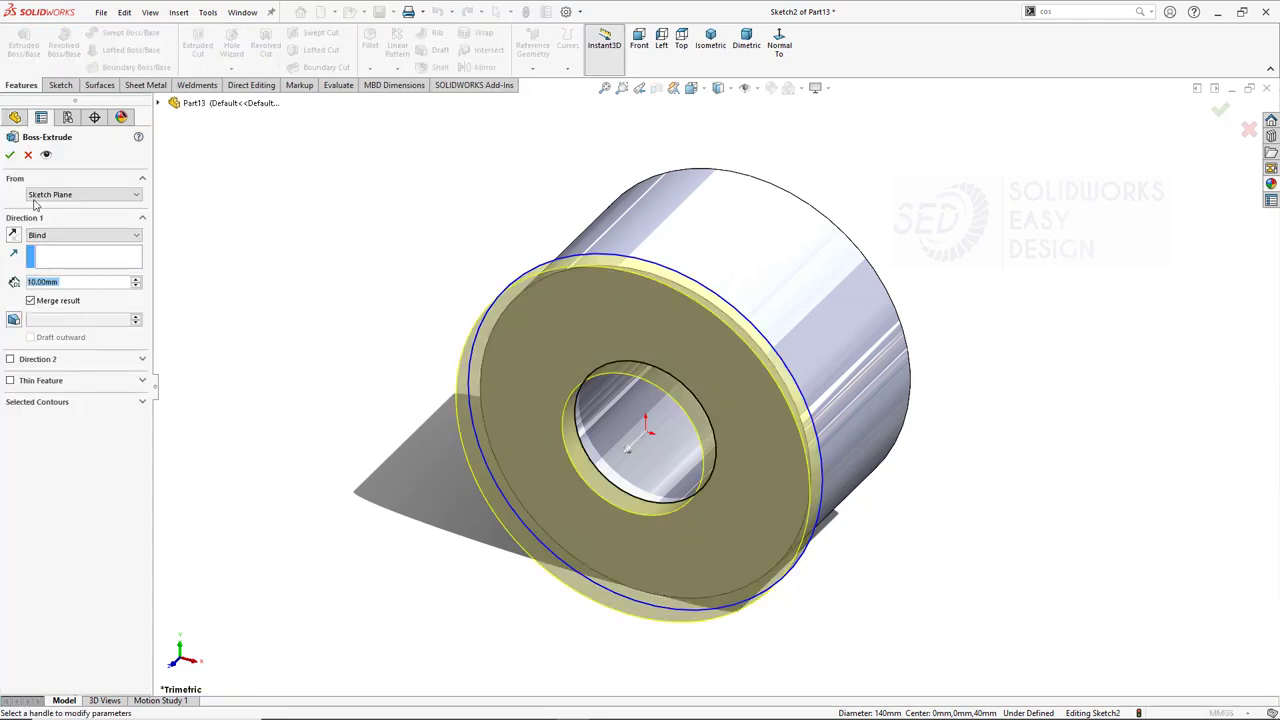
{"action": "left_click", "coordinate": [10, 155]}
Mirror the flange feature about the Front Plane to the back end.
{"action": "left_click", "coordinate": [485, 60]}
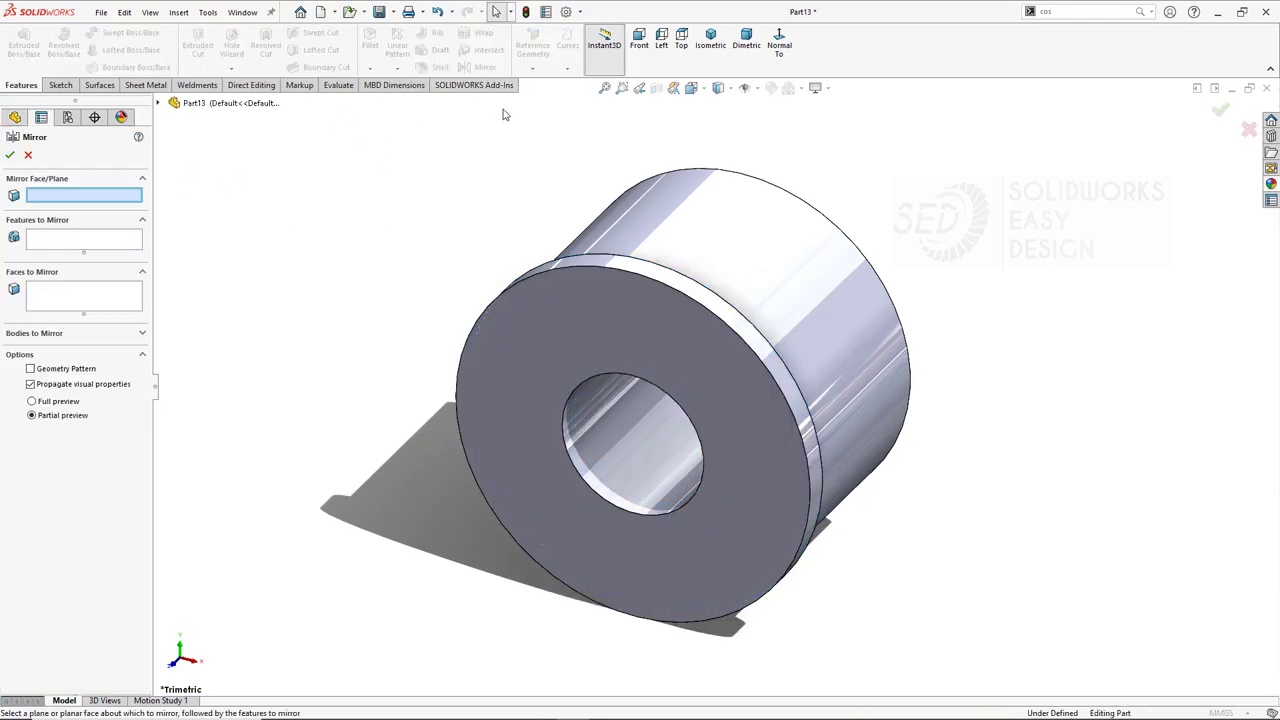
{"action": "left_click", "coordinate": [158, 103]}
{"action": "left_click", "coordinate": [218, 191]}
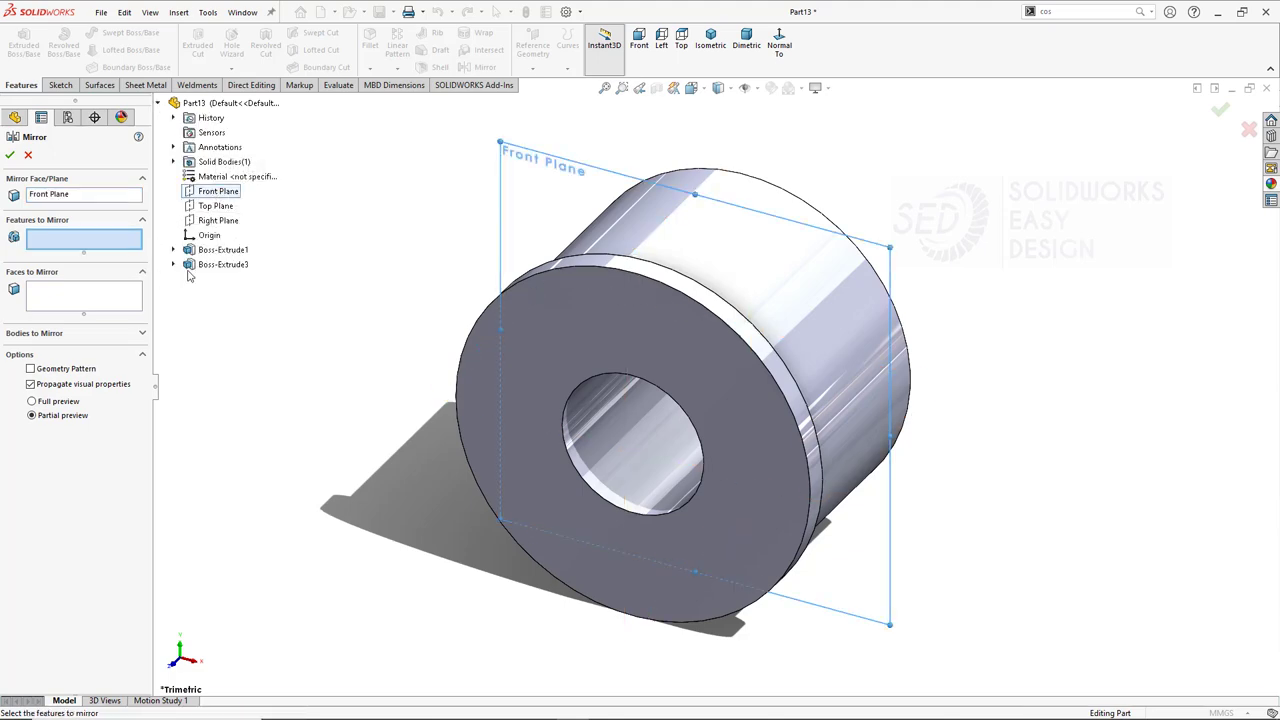
{"action": "left_click", "coordinate": [223, 264]}
{"action": "left_click", "coordinate": [10, 155]}
{"action": "left_click", "coordinate": [743, 377]}
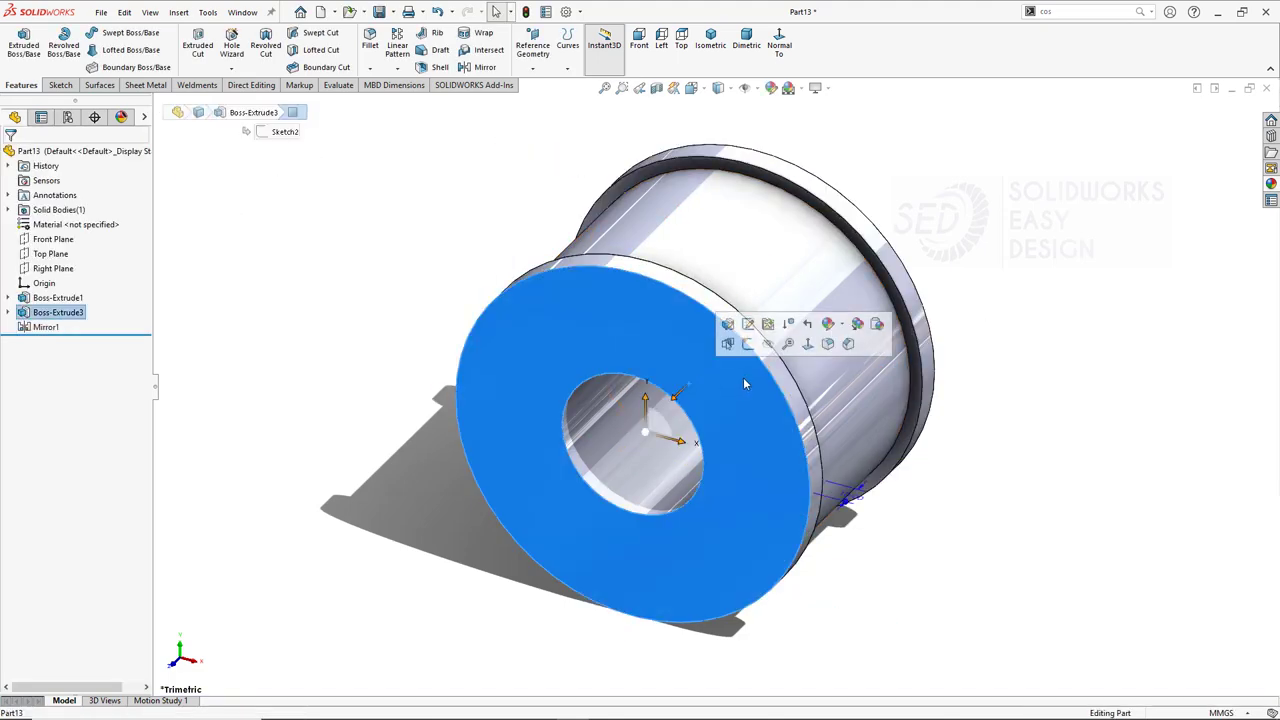
{"action": "left_click", "coordinate": [815, 330]}
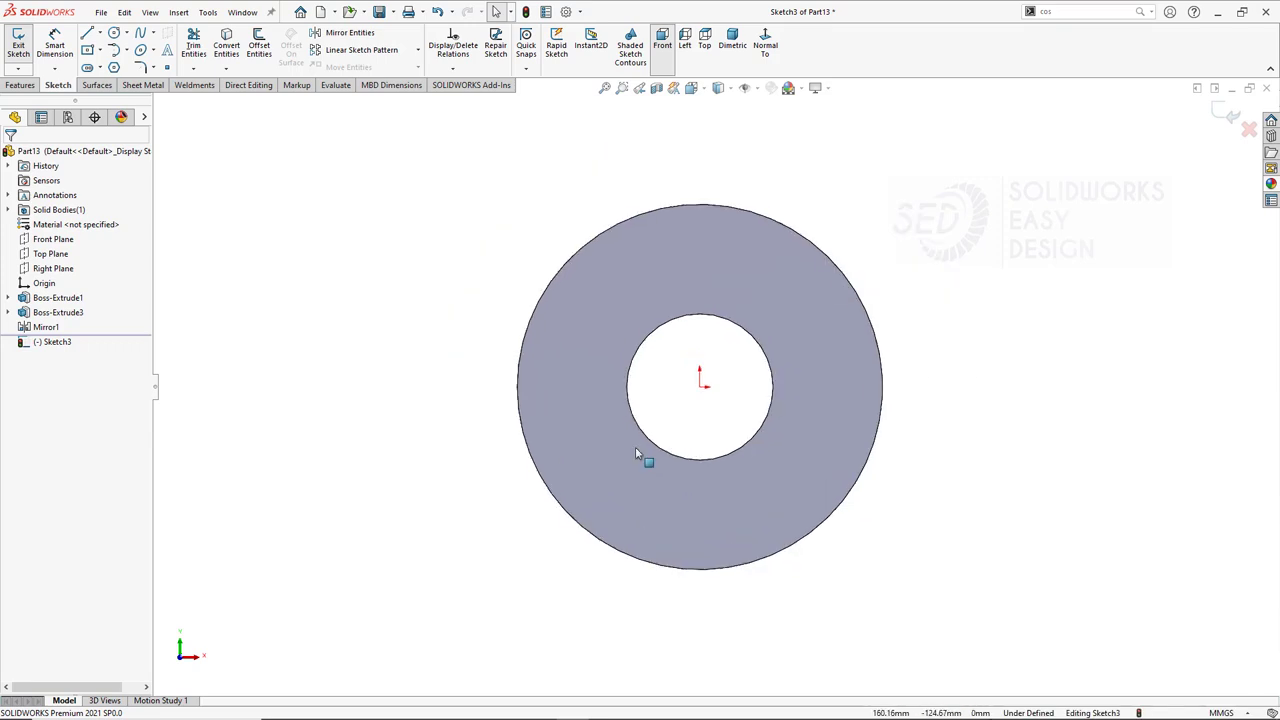
Draw a vertical construction centerline up from the bore centre.
{"action": "left_click", "coordinate": [99, 33]}
{"action": "left_click", "coordinate": [112, 64]}
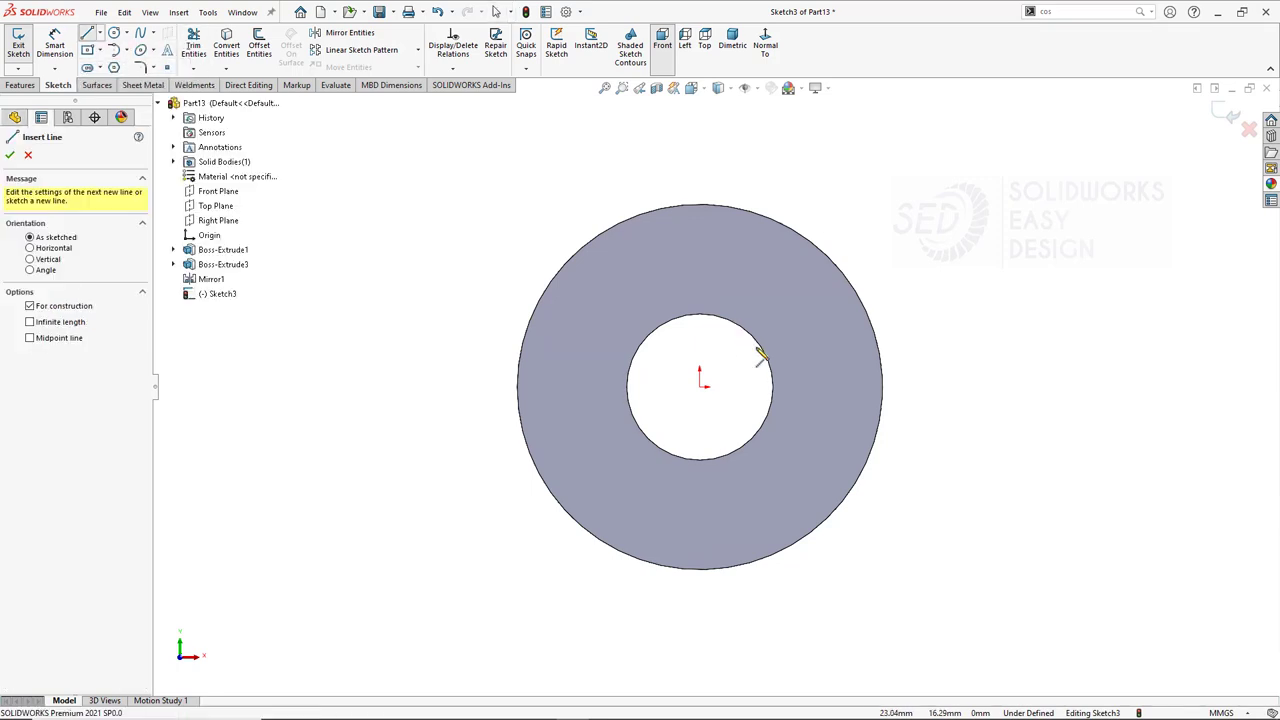
{"action": "left_click", "coordinate": [700, 318]}
{"action": "left_click", "coordinate": [700, 221]}
{"action": "key", "text": "Escape"}
{"action": "scroll", "coordinate": [707, 242], "scroll_direction": "down", "scroll_amount": 2}
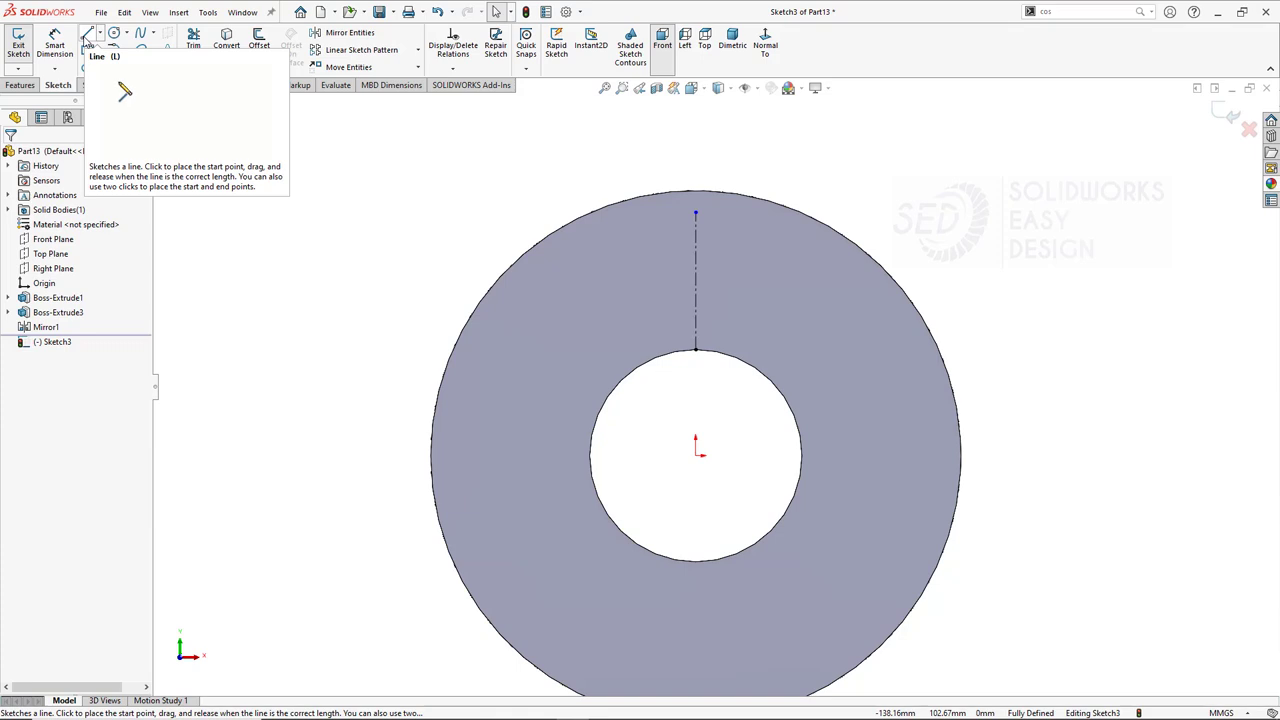
{"action": "key", "text": "ctrl+z"}
{"action": "left_click", "coordinate": [102, 36]}
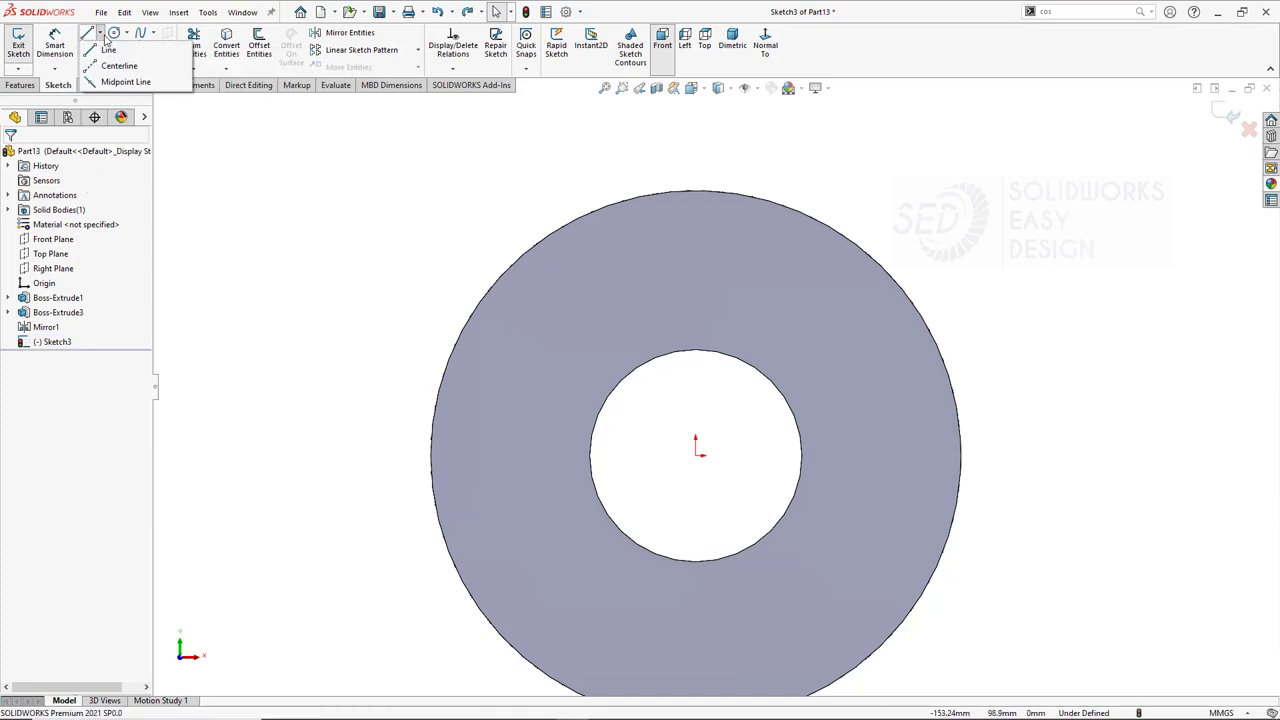
{"action": "left_click", "coordinate": [119, 65]}
{"action": "left_click", "coordinate": [697, 452]}
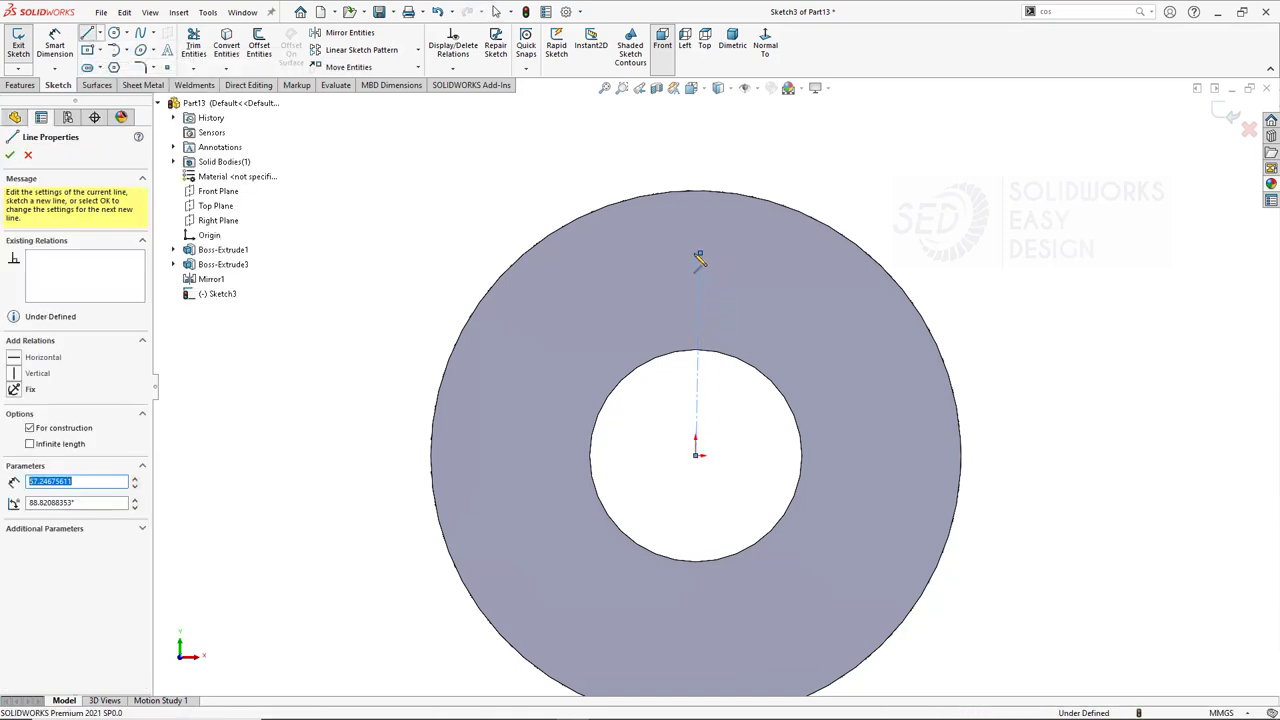
{"action": "left_click", "coordinate": [697, 256]}
{"action": "key", "text": "Escape"}
Offset the bore circle 4.40 and the centerline 9 to both sides.
{"action": "left_click", "coordinate": [258, 45]}
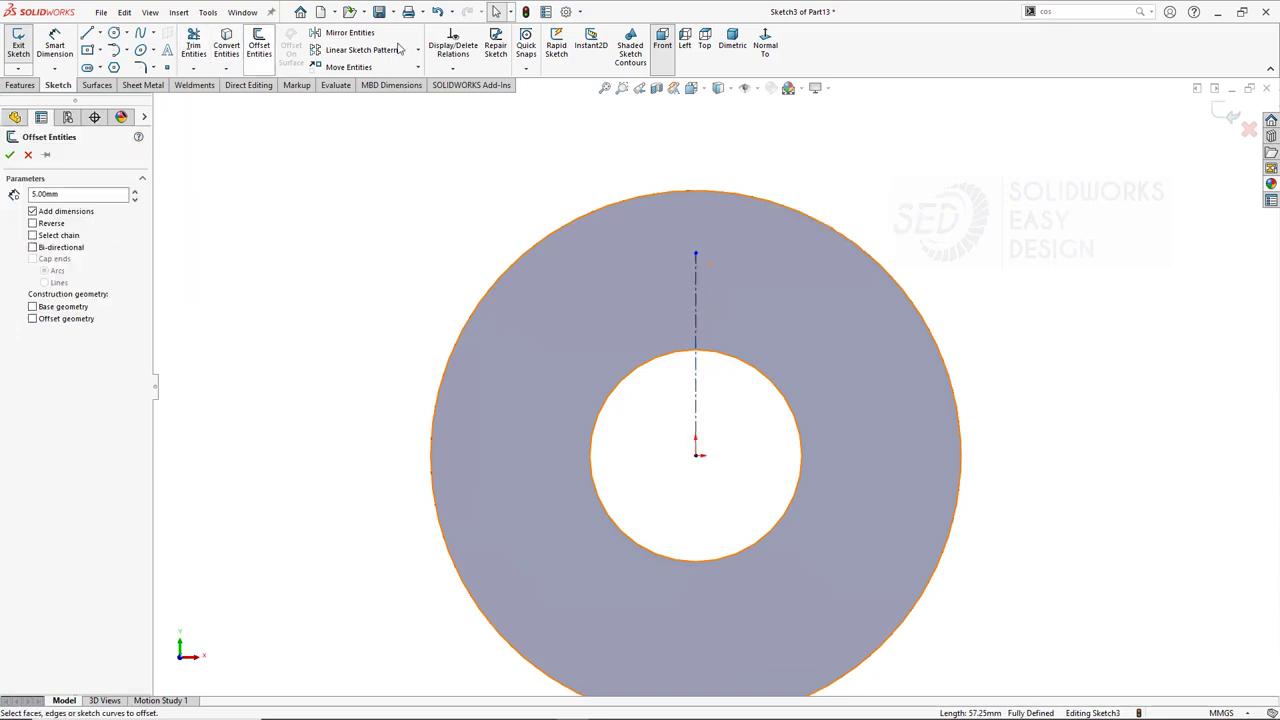
{"action": "left_click", "coordinate": [672, 353]}
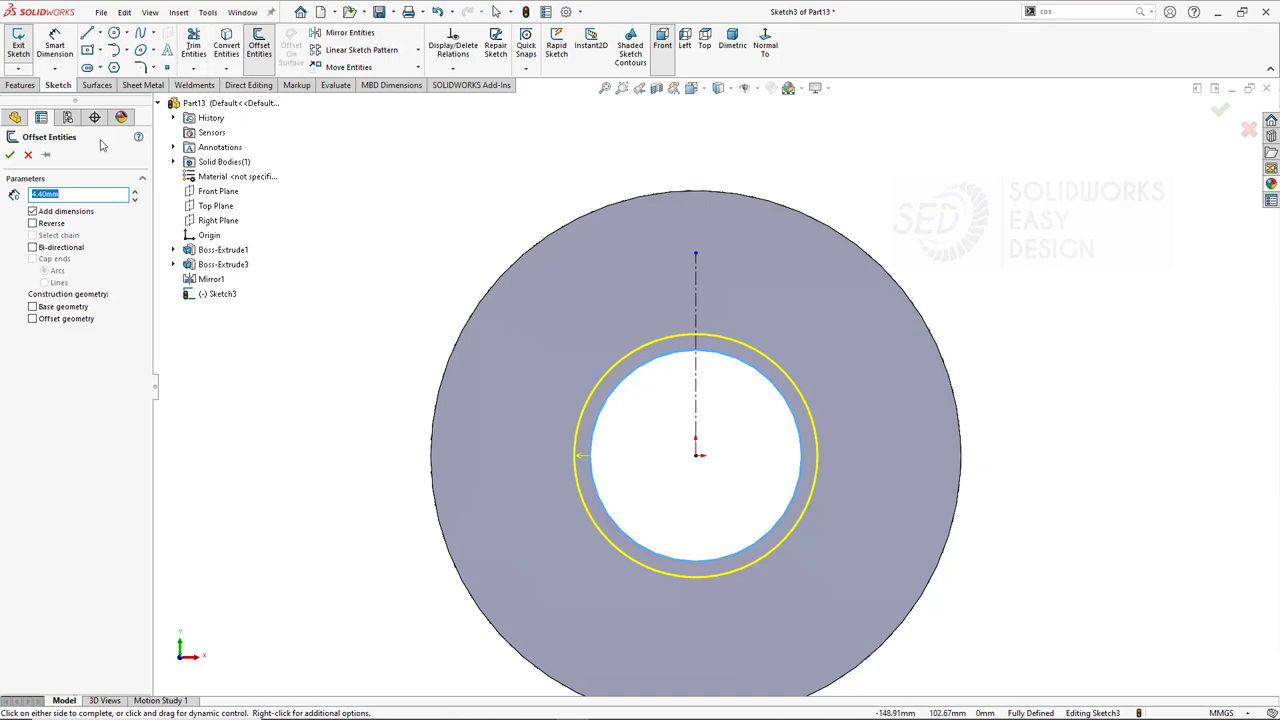
{"action": "left_click", "coordinate": [9, 155]}
{"action": "left_click", "coordinate": [264, 48]}
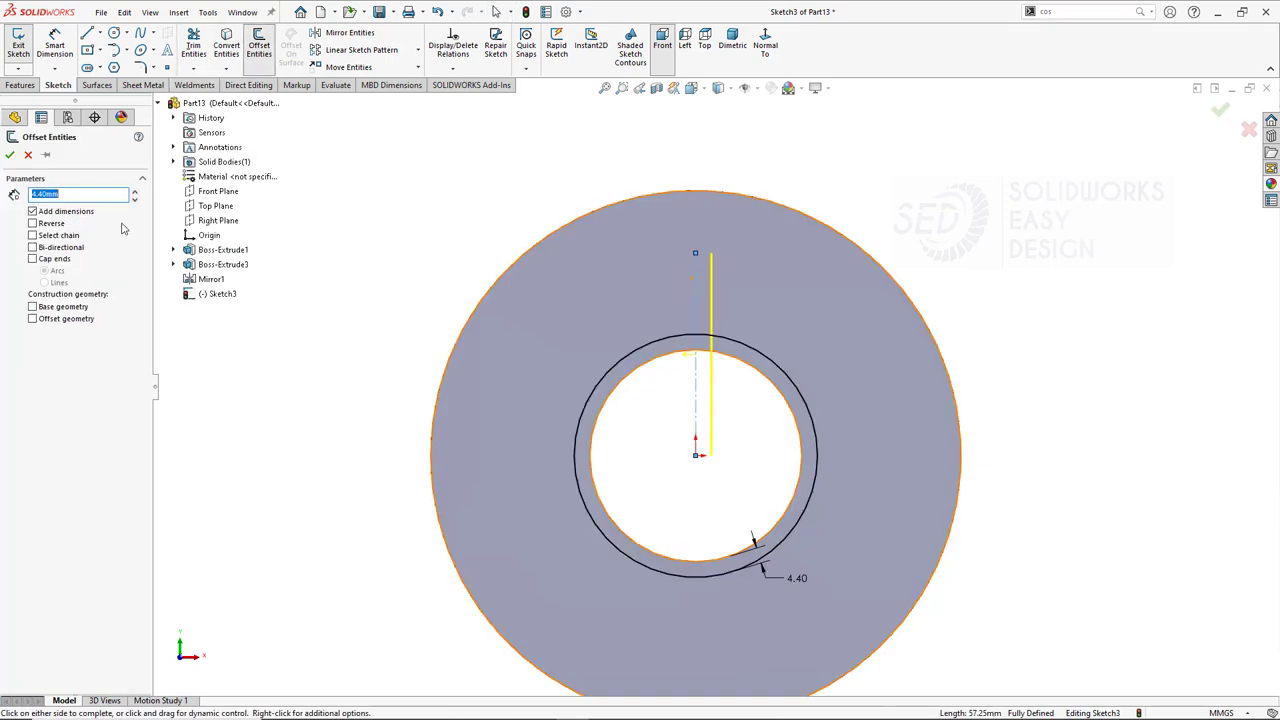
{"action": "type", "text": "9"}
{"action": "left_click", "coordinate": [32, 247]}
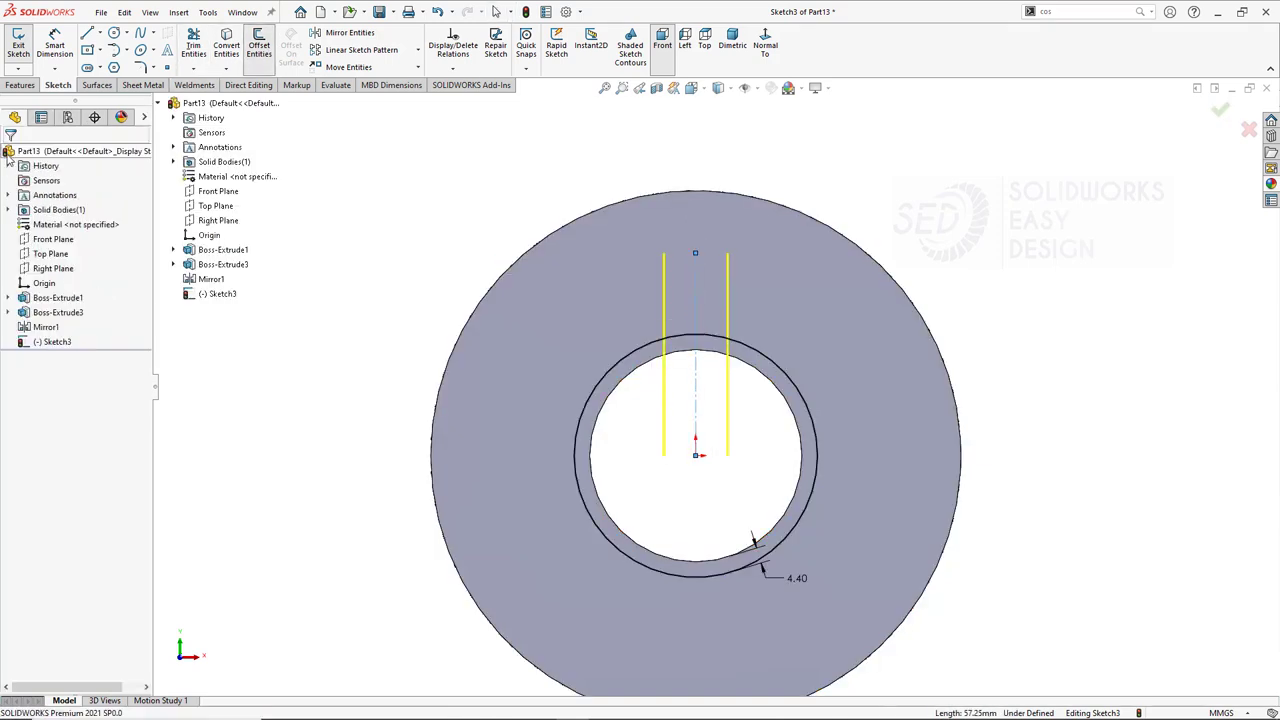
{"action": "left_click", "coordinate": [9, 155]}
Close the keyway bottom with a line and trim away the extra circle segments.
{"action": "left_click", "coordinate": [87, 33]}
{"action": "left_click", "coordinate": [664, 455]}
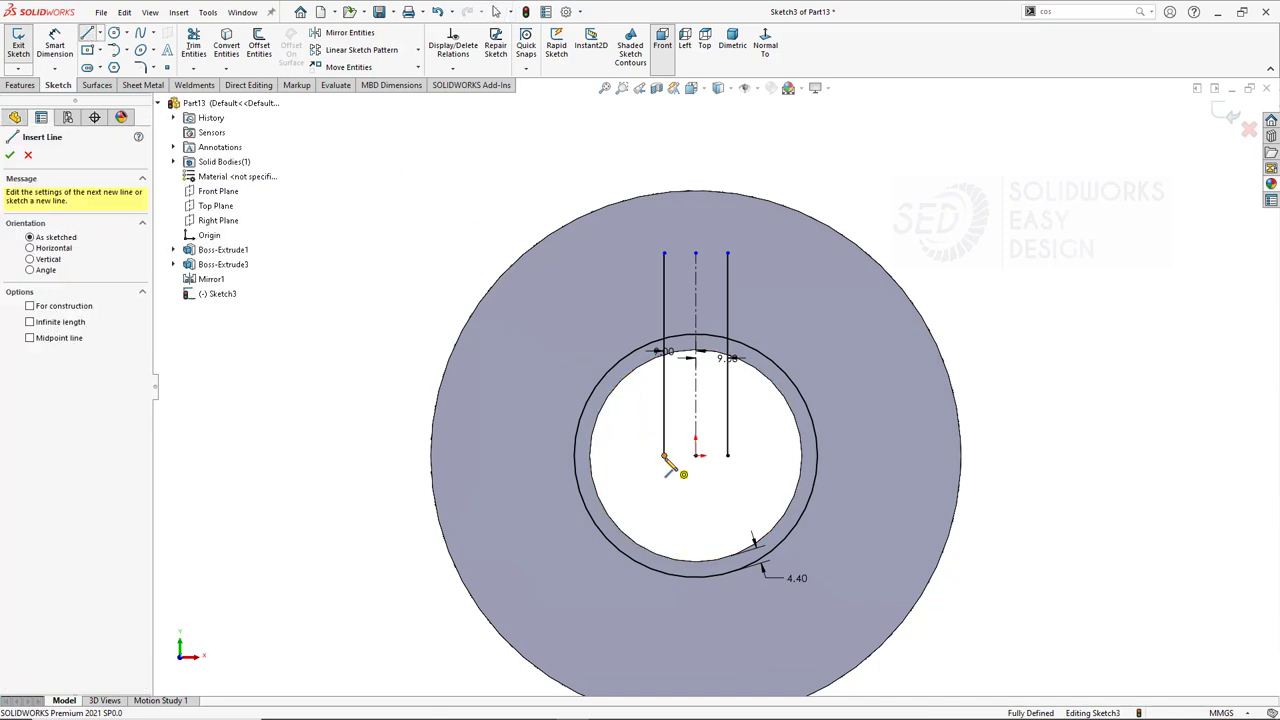
{"action": "left_click", "coordinate": [727, 455]}
{"action": "left_click", "coordinate": [193, 45]}
{"action": "scroll", "coordinate": [746, 482], "scroll_direction": "down", "scroll_amount": 2}
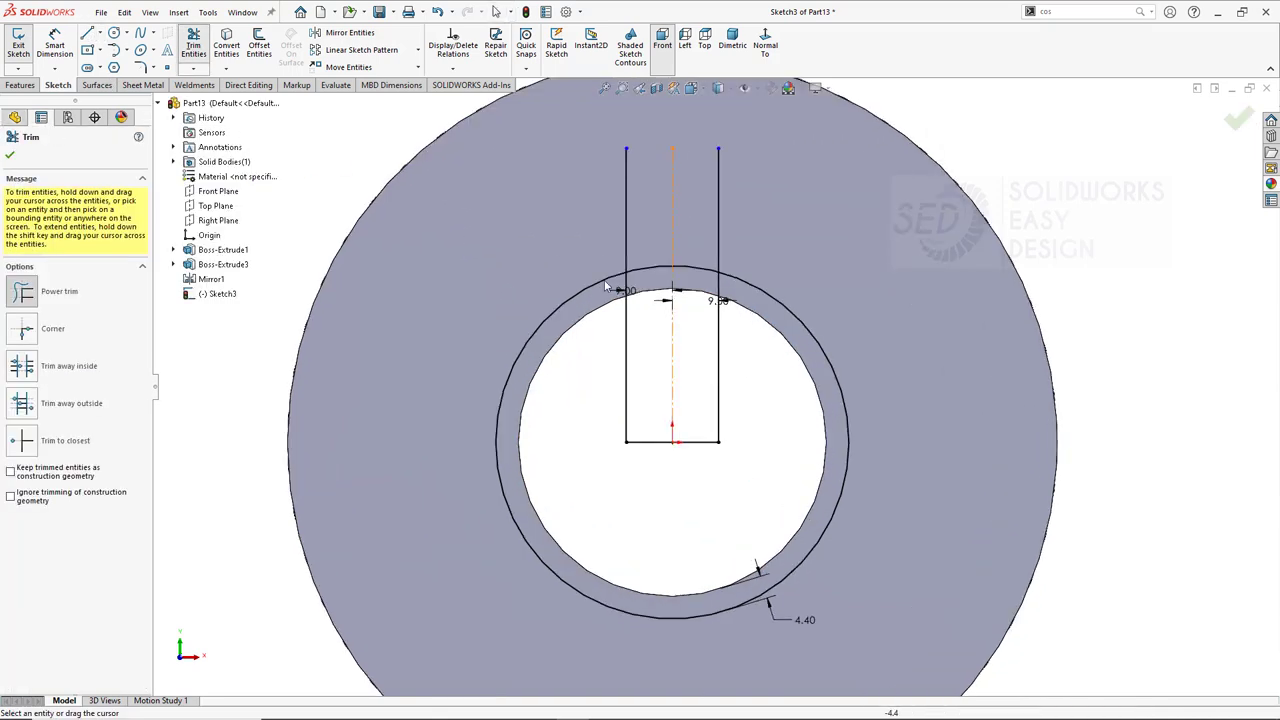
{"action": "mouse_move", "coordinate": [535, 272]}
{"action": "left_mouse_down"}
{"action": "mouse_move", "coordinate": [575, 440]}
{"action": "mouse_move", "coordinate": [623, 423]}
{"action": "left_mouse_up"}
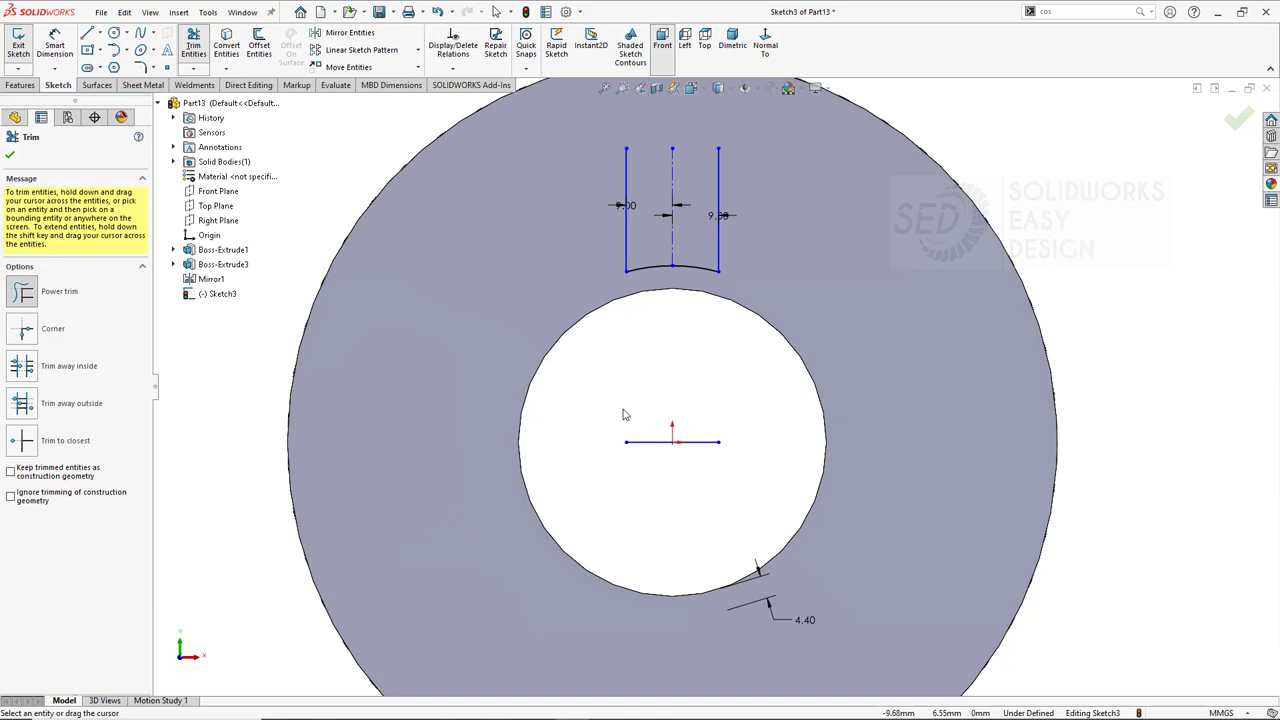
{"action": "key", "text": "ctrl+z"}
{"action": "left_click", "coordinate": [193, 45]}
{"action": "left_click_drag", "start_coordinate": [750, 600], "coordinate": [672, 200]}
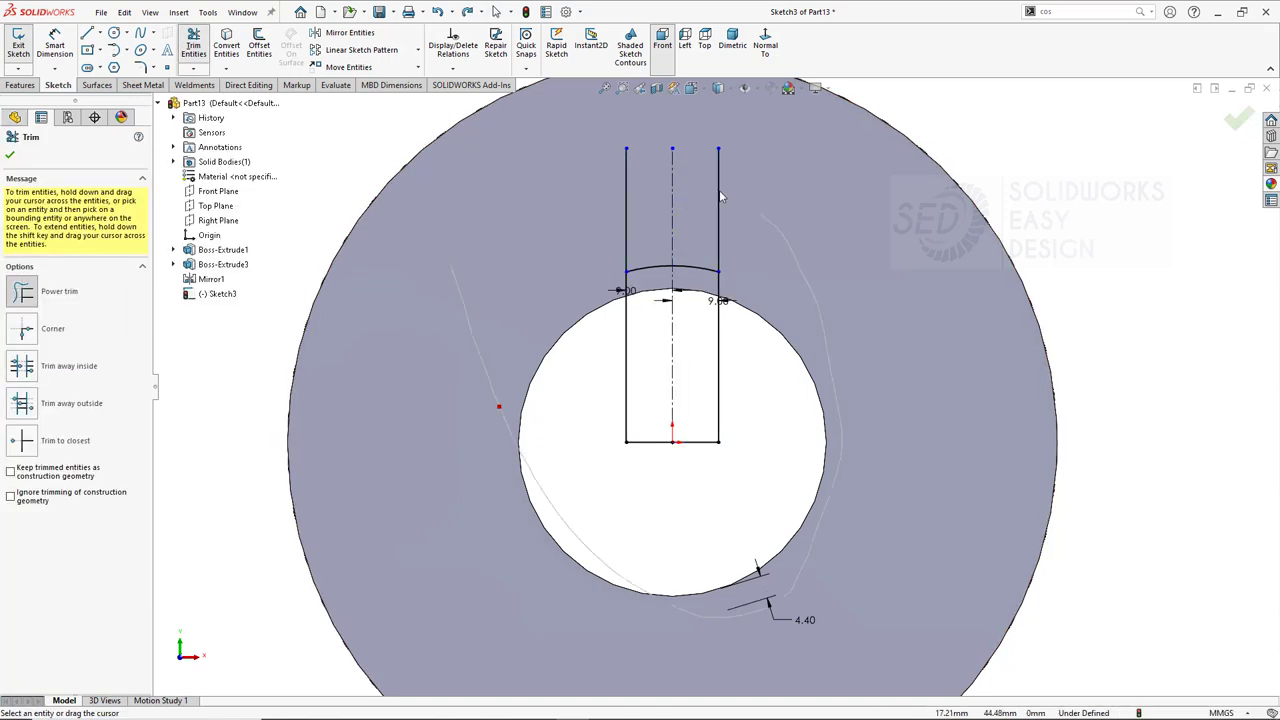
Extruded-cut the keyway rectangle through all.
{"action": "left_click", "coordinate": [20, 85]}
{"action": "left_click", "coordinate": [197, 45]}
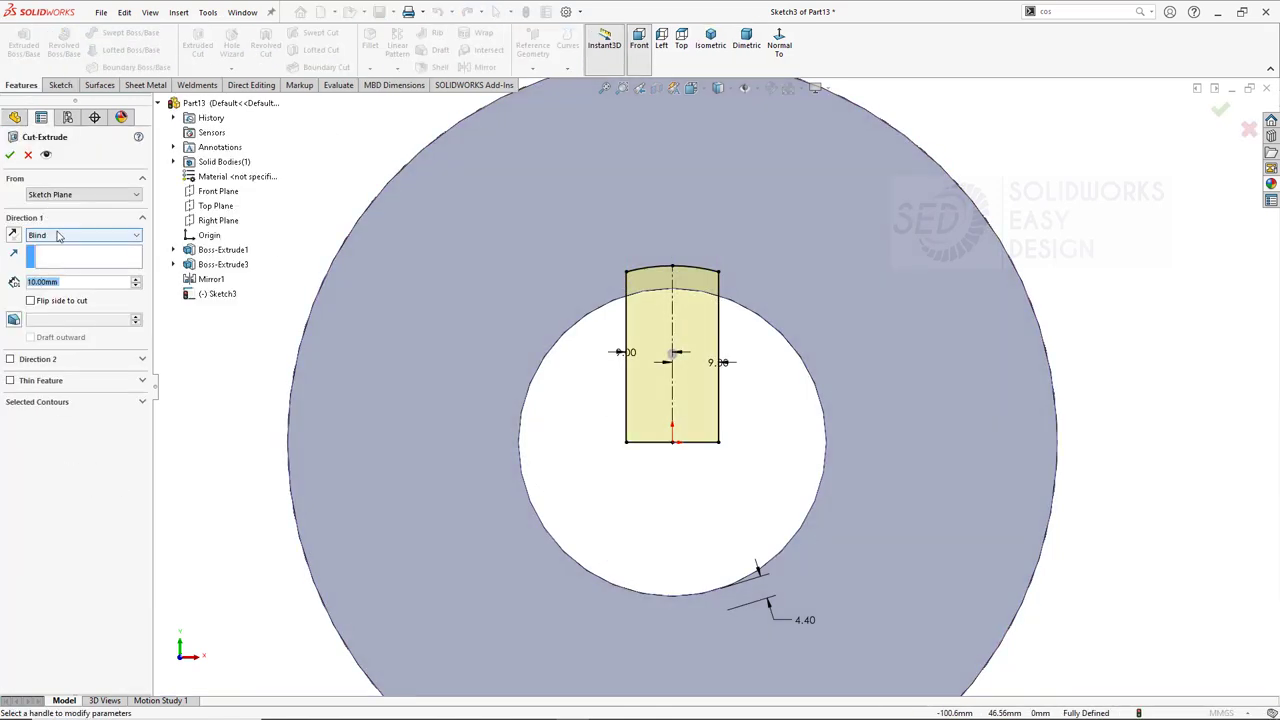
{"action": "left_click", "coordinate": [83, 235]}
{"action": "left_click", "coordinate": [60, 270]}
{"action": "left_click", "coordinate": [10, 155]}
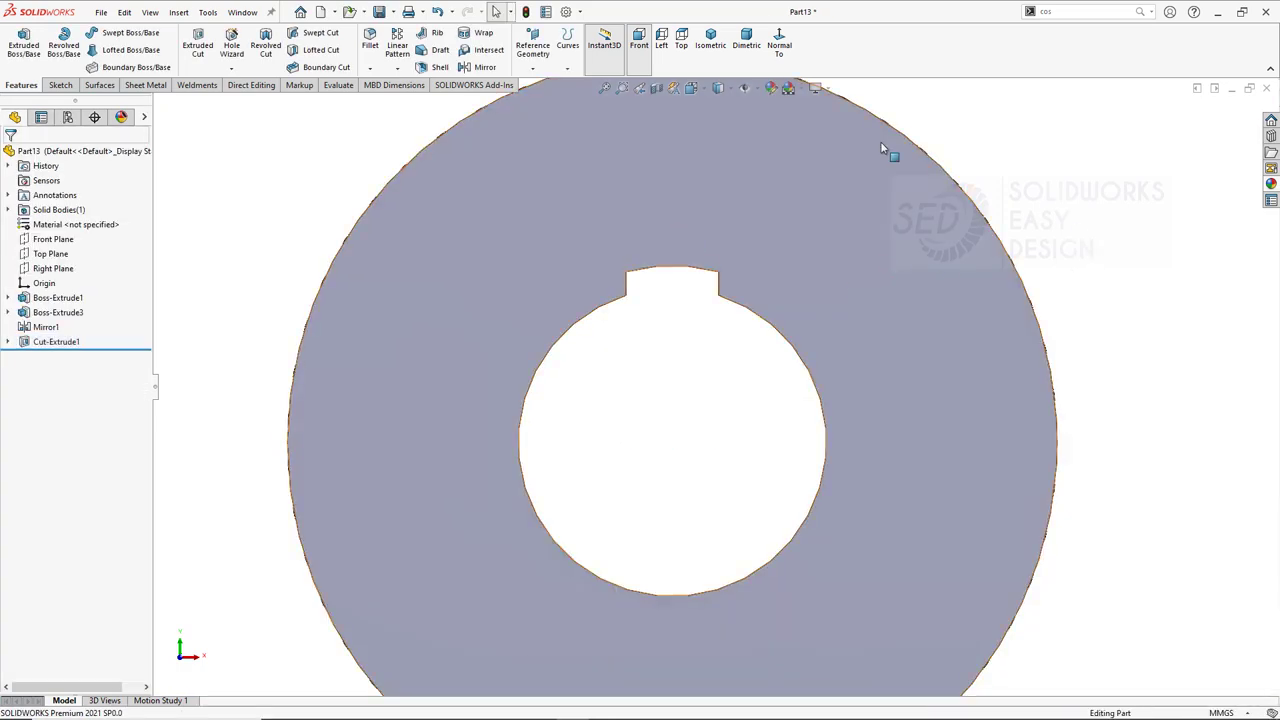
Save the part as Part13 in the chosen folder, apply a tan appearance, and close it.
{"action": "key", "text": "ctrl+s"}
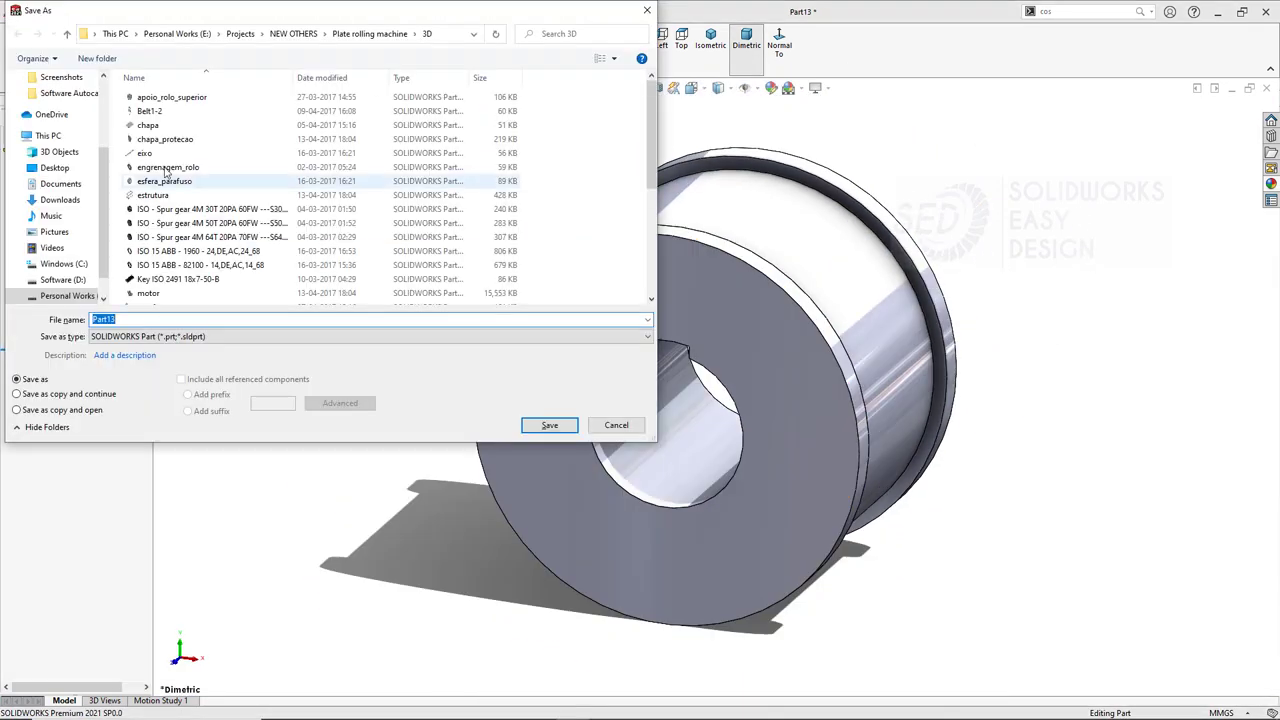
{"action": "left_click", "coordinate": [54, 167]}
{"action": "double_click", "coordinate": [158, 128]}
{"action": "left_click", "coordinate": [550, 425]}
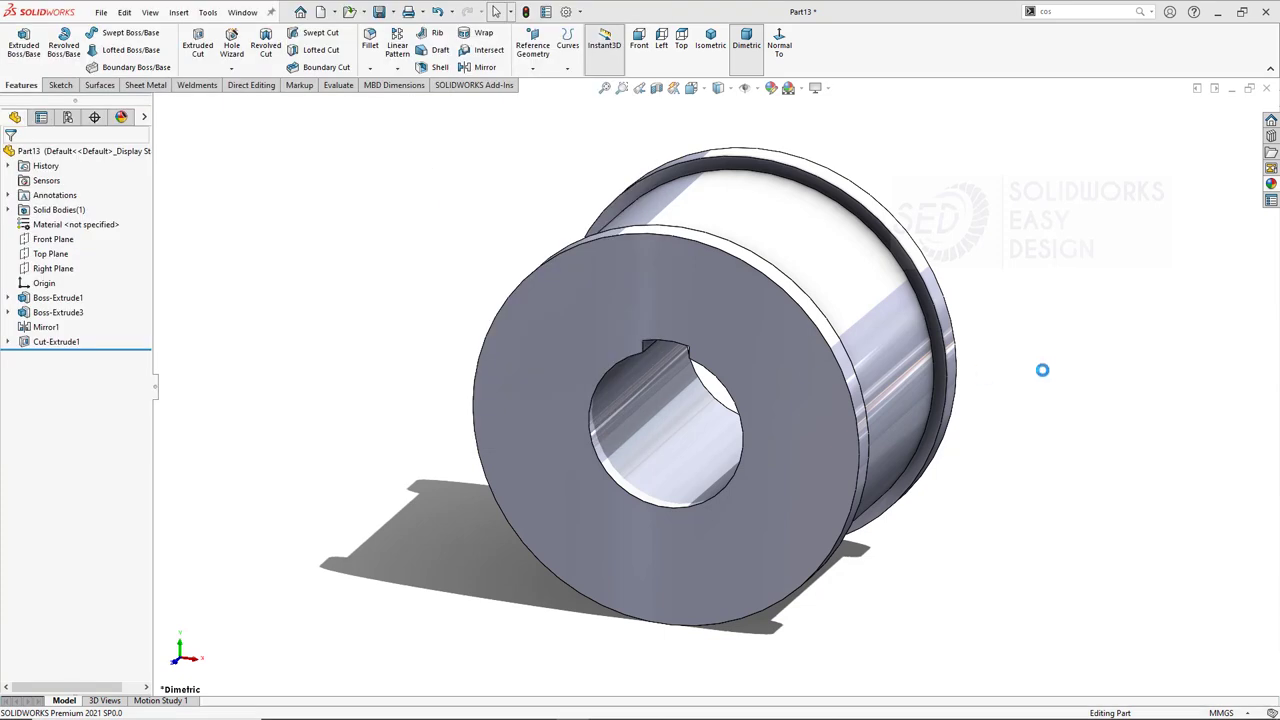
{"action": "left_click", "coordinate": [1271, 184]}
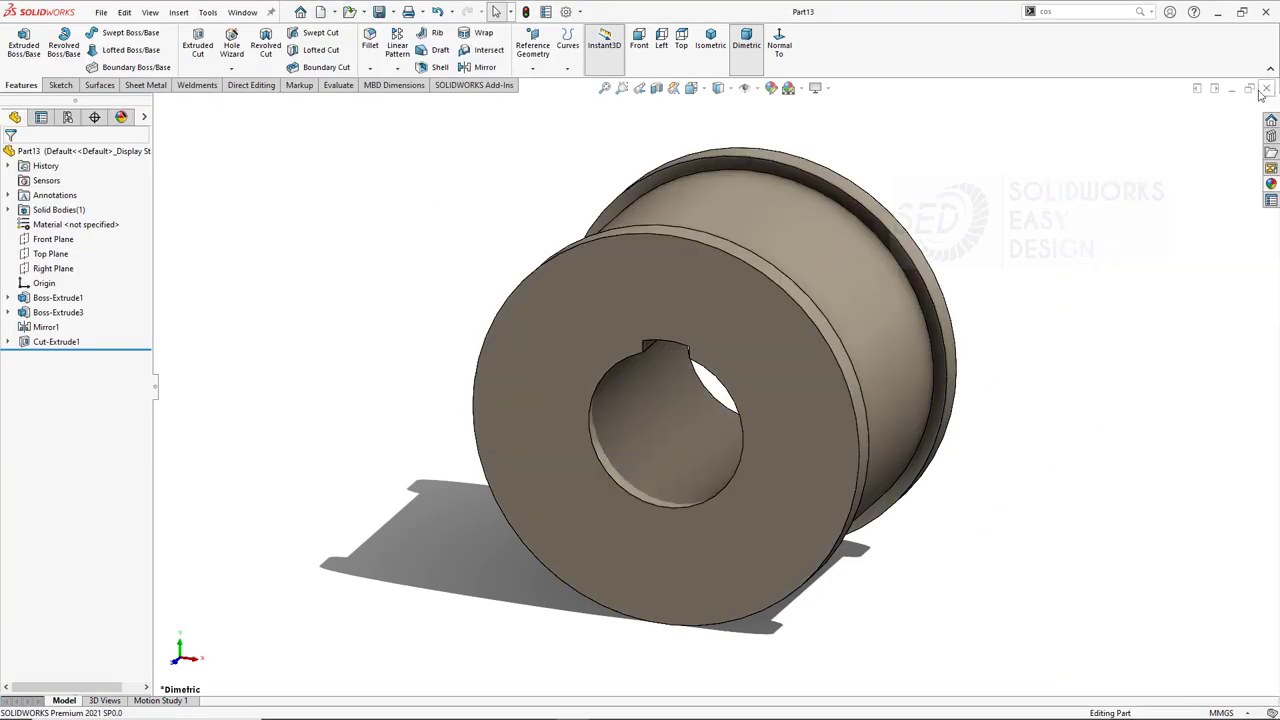
{"action": "left_click", "coordinate": [1263, 89]}
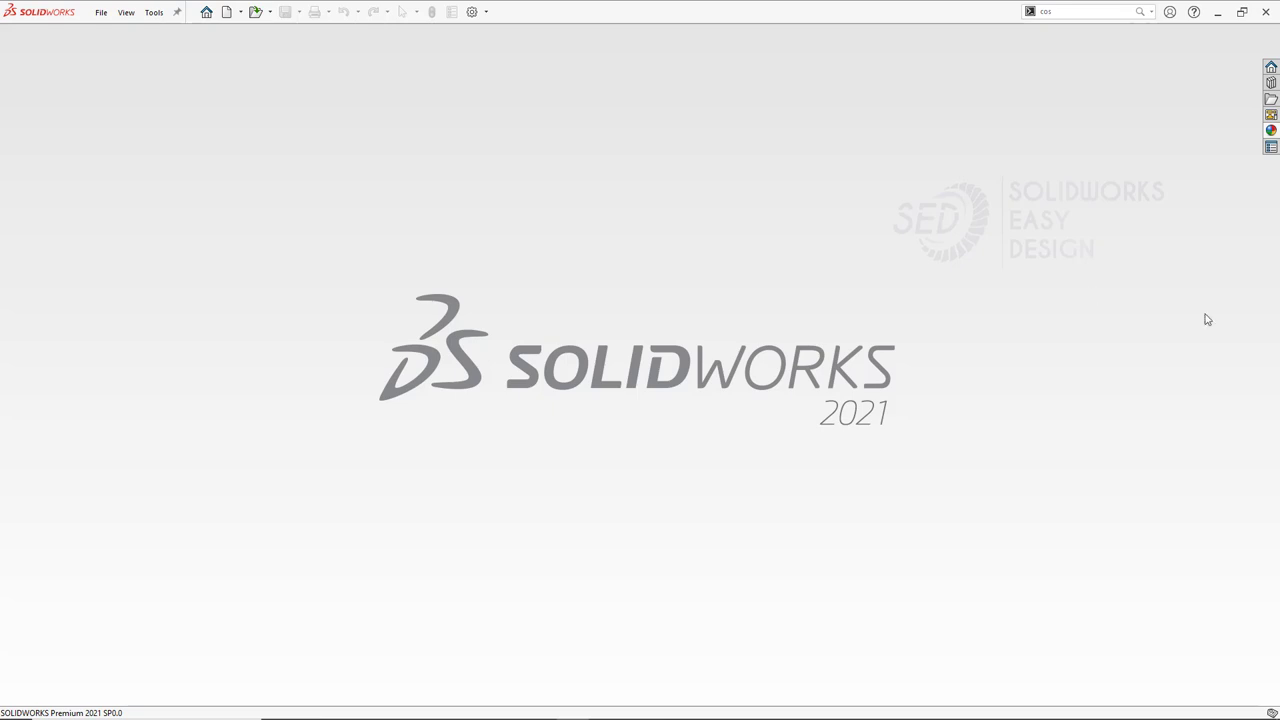
Create a new part and start a sketch on the Front Plane.
{"action": "left_click", "coordinate": [101, 12]}
{"action": "left_click", "coordinate": [115, 27]}
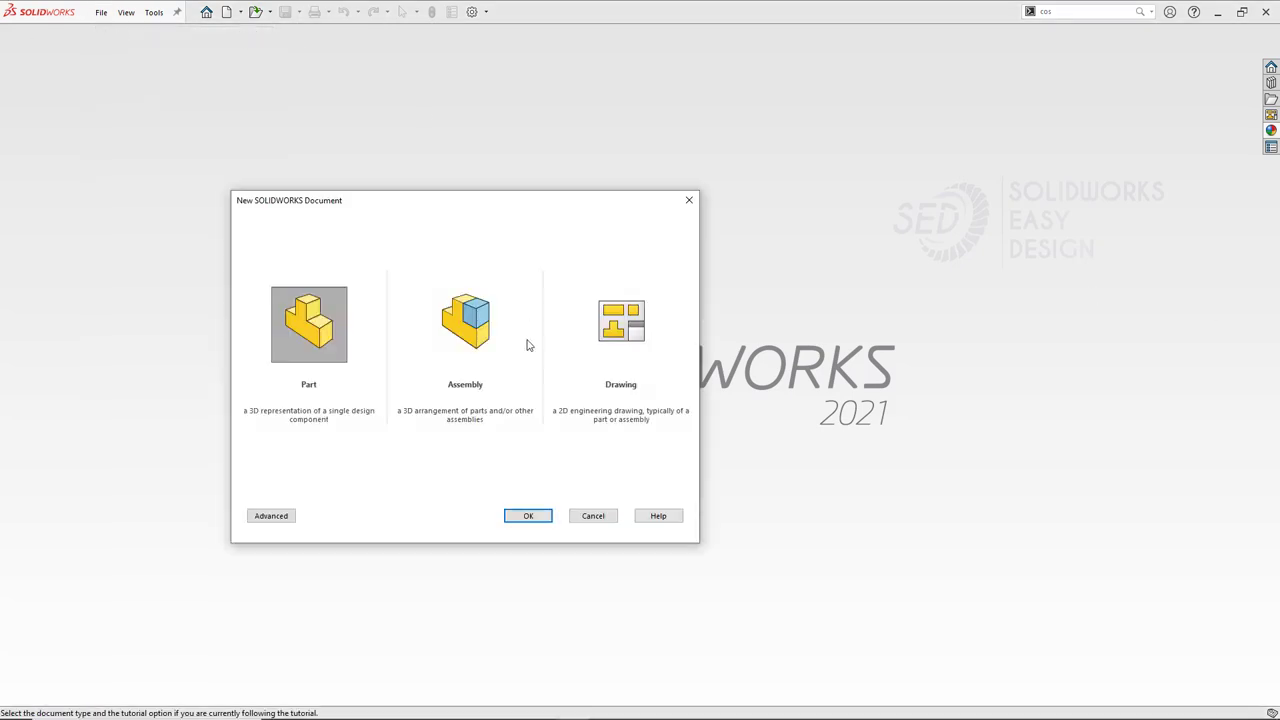
{"action": "left_click", "coordinate": [526, 516]}
{"action": "left_click", "coordinate": [53, 224]}
{"action": "left_click", "coordinate": [63, 206]}
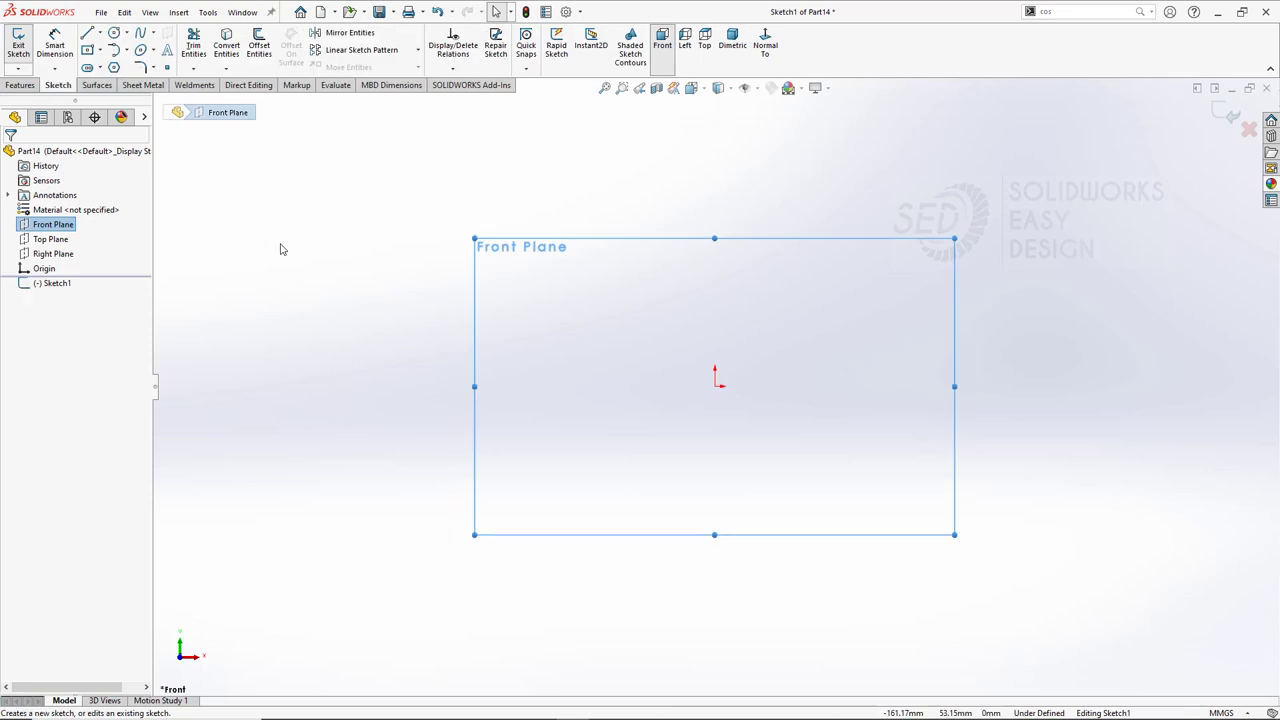
Draw a horizontal base line and give it a Midpoint relation to the origin.
{"action": "left_click", "coordinate": [88, 33]}
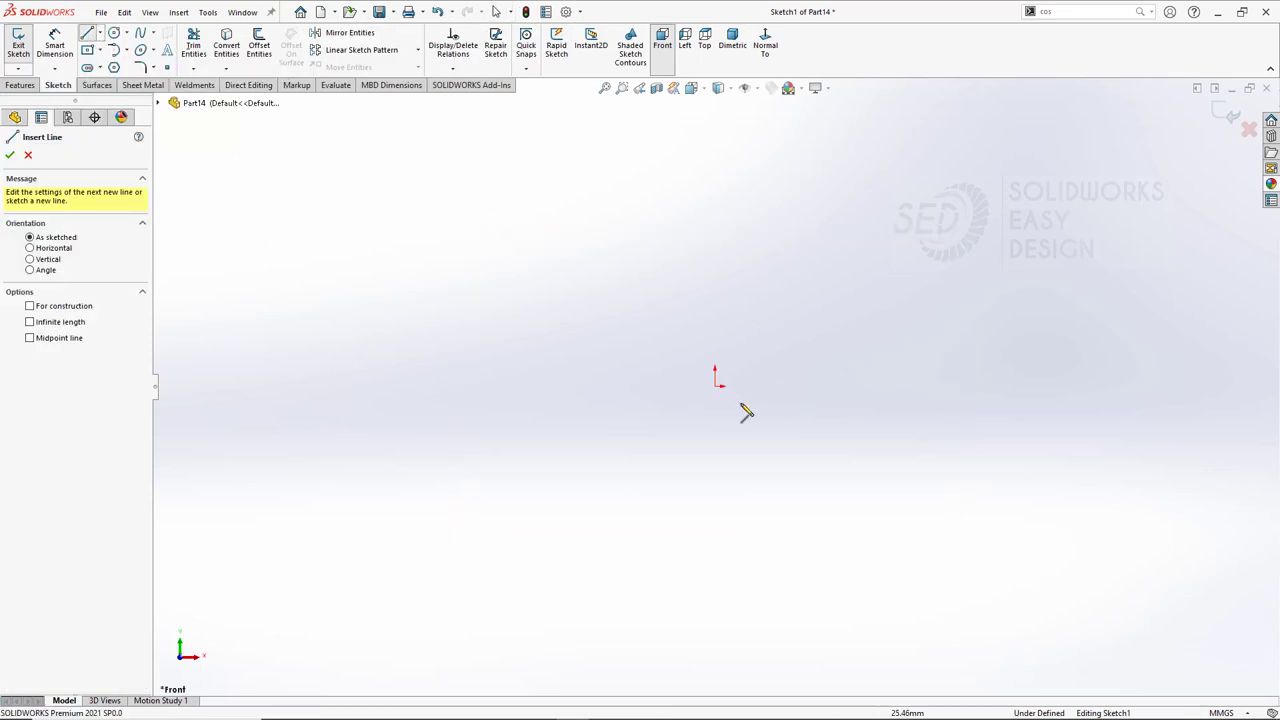
{"action": "left_click", "coordinate": [448, 386]}
{"action": "left_click", "coordinate": [1054, 386]}
{"action": "key", "text": "Escape"}
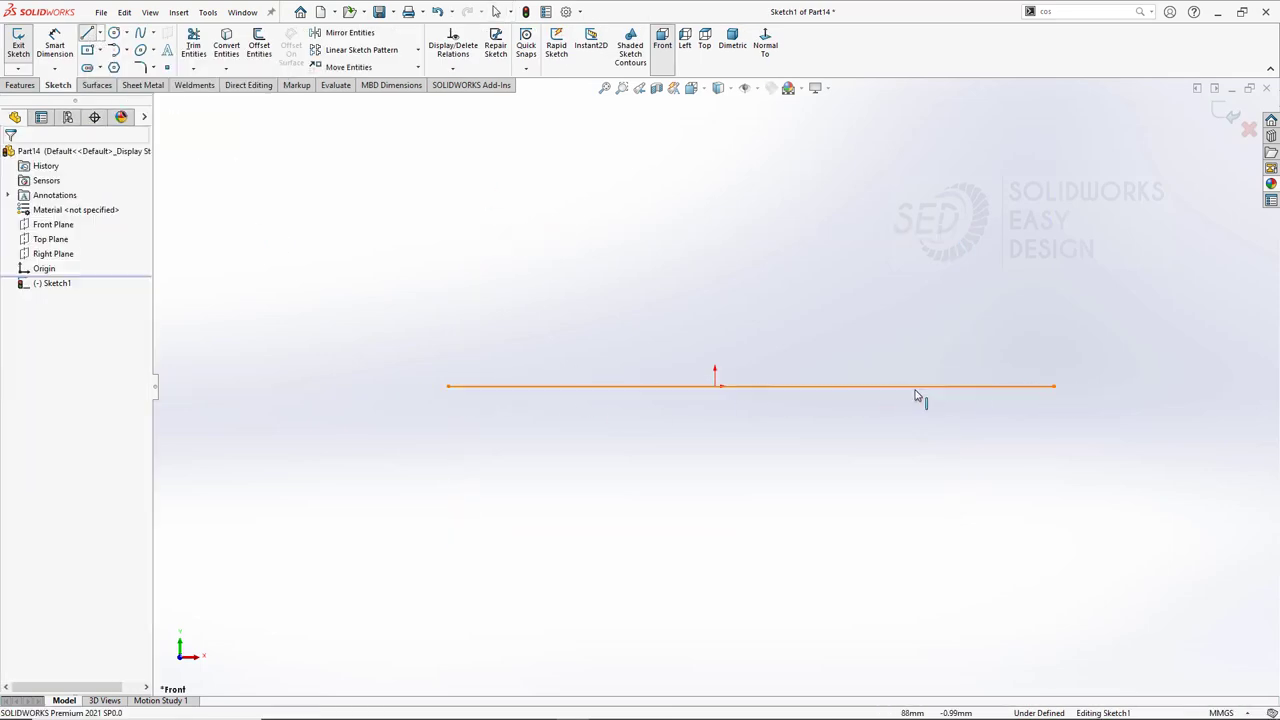
{"action": "left_click", "coordinate": [915, 388]}
{"action": "left_click", "coordinate": [714, 386], "text": "ctrl"}
{"action": "left_click", "coordinate": [775, 350]}
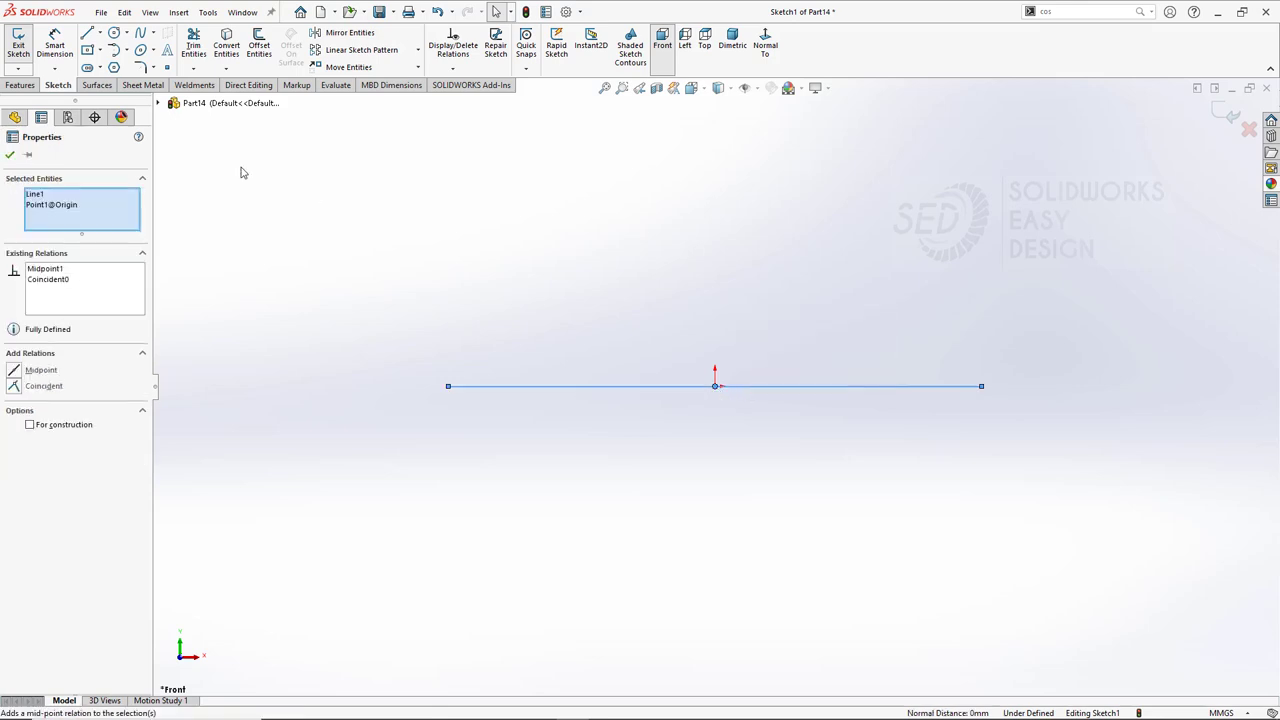
Draw the stepped shaft outline: two vertical steps and a long top edge to the centre.
{"action": "left_click", "coordinate": [88, 33]}
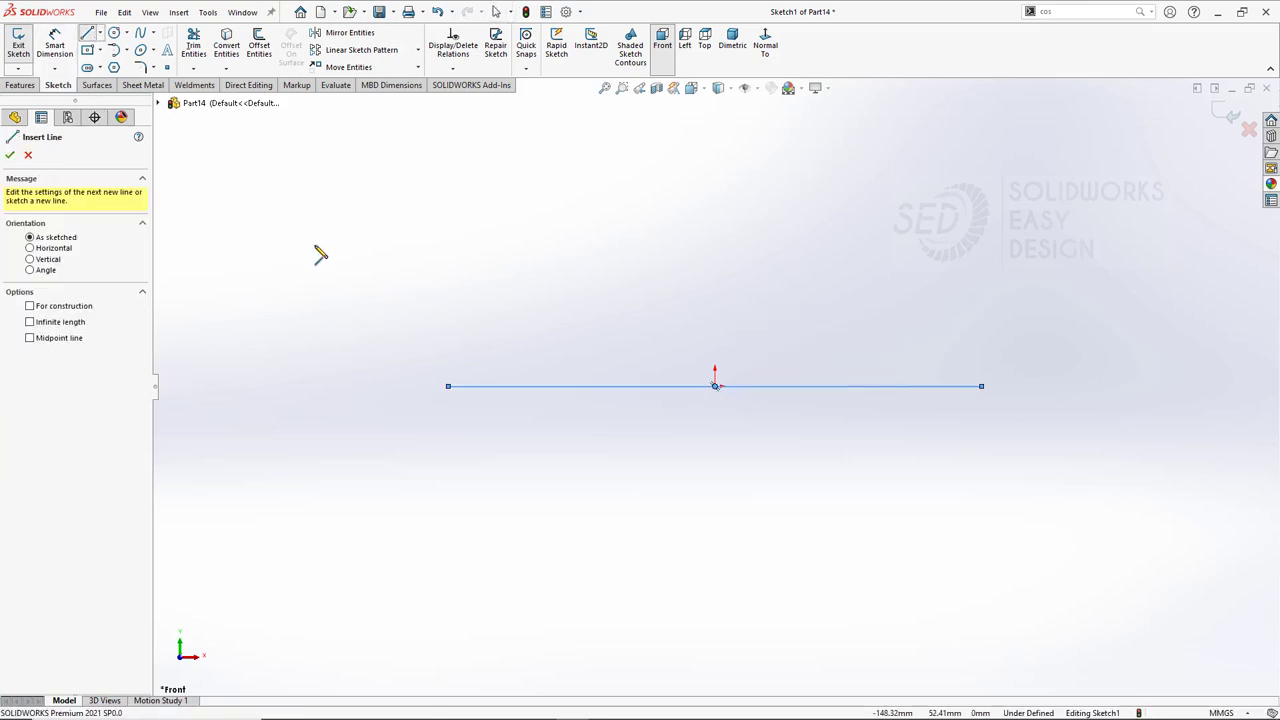
{"action": "left_click", "coordinate": [448, 386]}
{"action": "left_click", "coordinate": [448, 361]}
{"action": "left_click", "coordinate": [493, 361]}
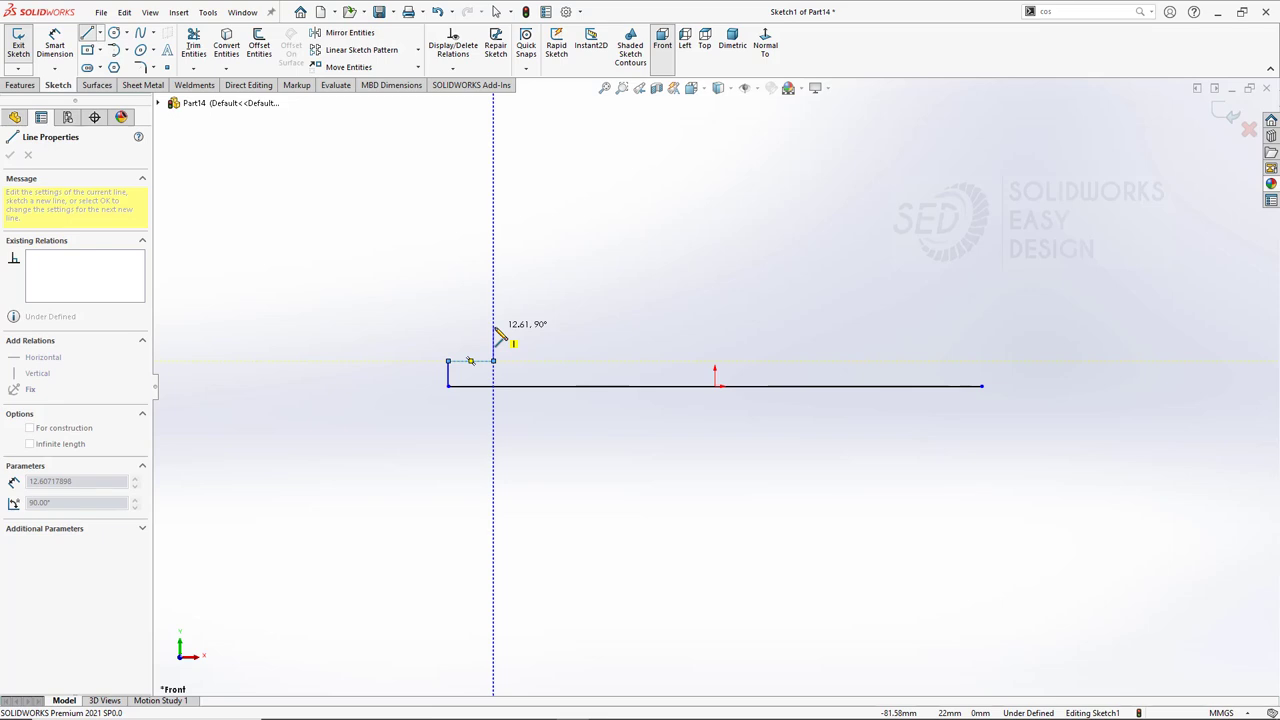
{"action": "left_click", "coordinate": [493, 327]}
{"action": "left_click", "coordinate": [714, 327]}
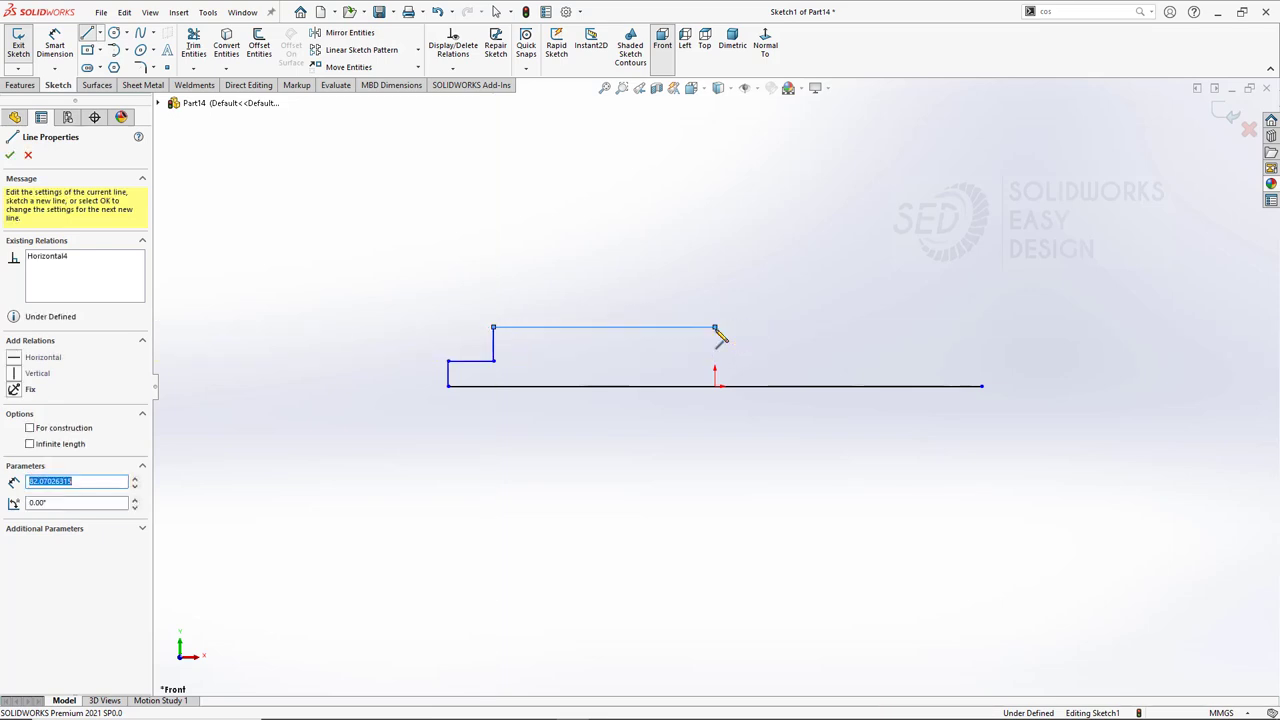
{"action": "key", "text": "Escape"}
{"action": "left_click", "coordinate": [55, 45]}
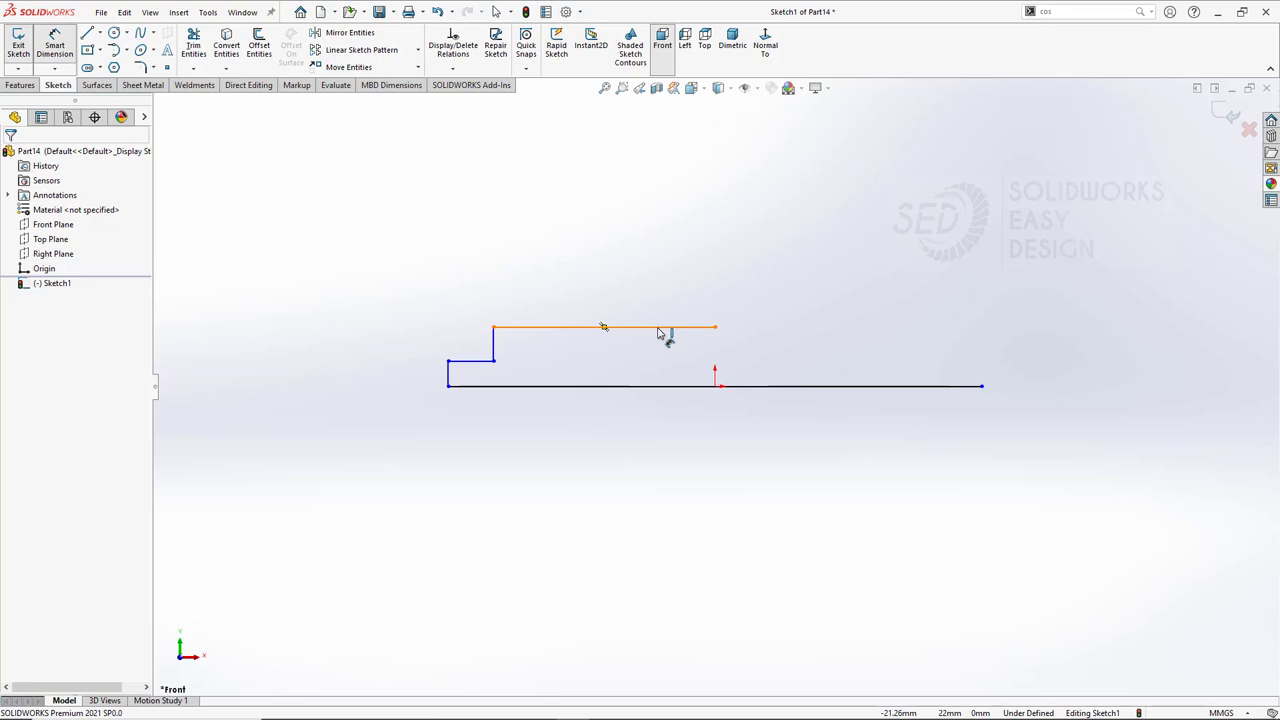
Dimension the top edge to 19/2 (950).
{"action": "left_click", "coordinate": [741, 388]}
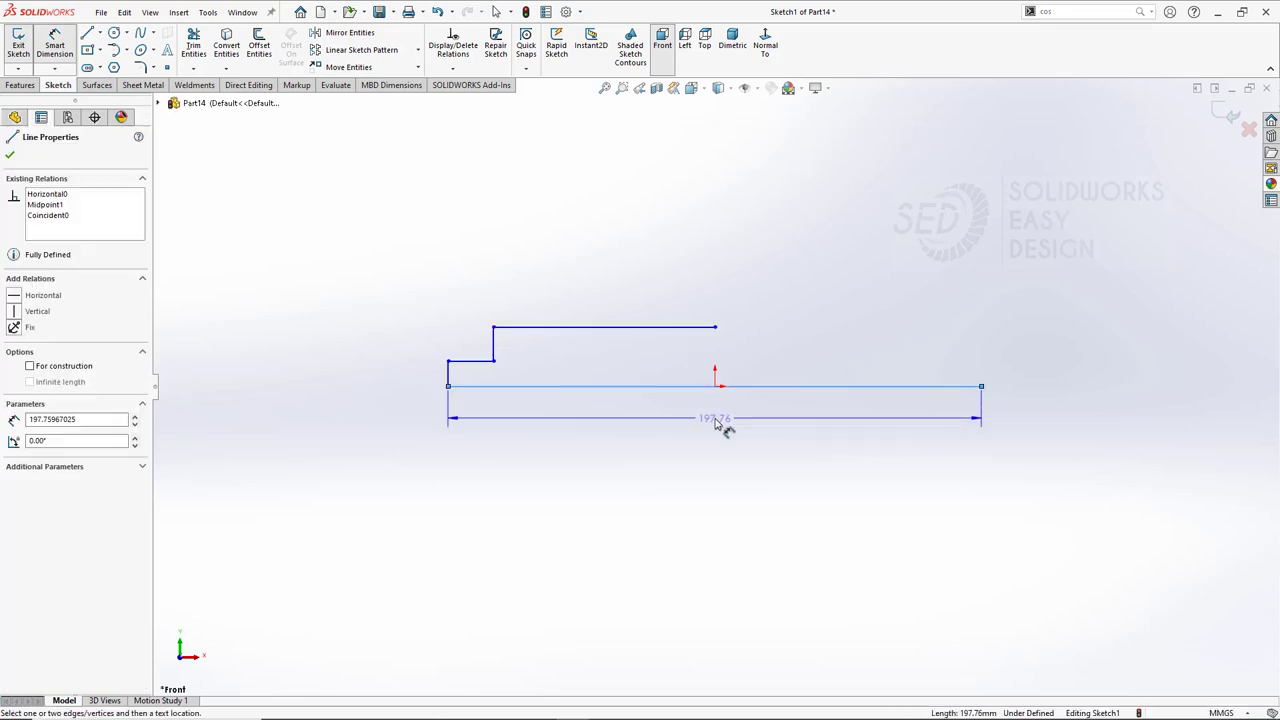
{"action": "key", "text": "Escape"}
{"action": "key", "text": "Escape"}
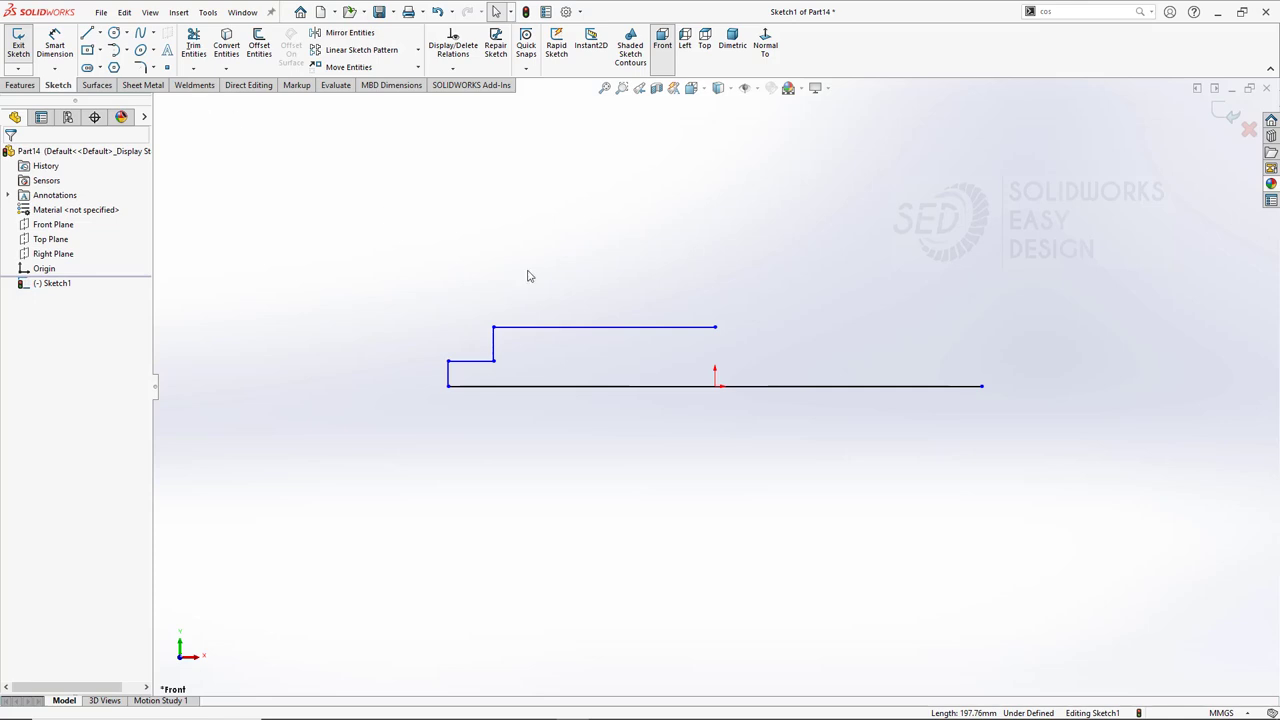
{"action": "left_click", "coordinate": [617, 327]}
{"action": "key", "text": "d"}
{"action": "left_click", "coordinate": [617, 327]}
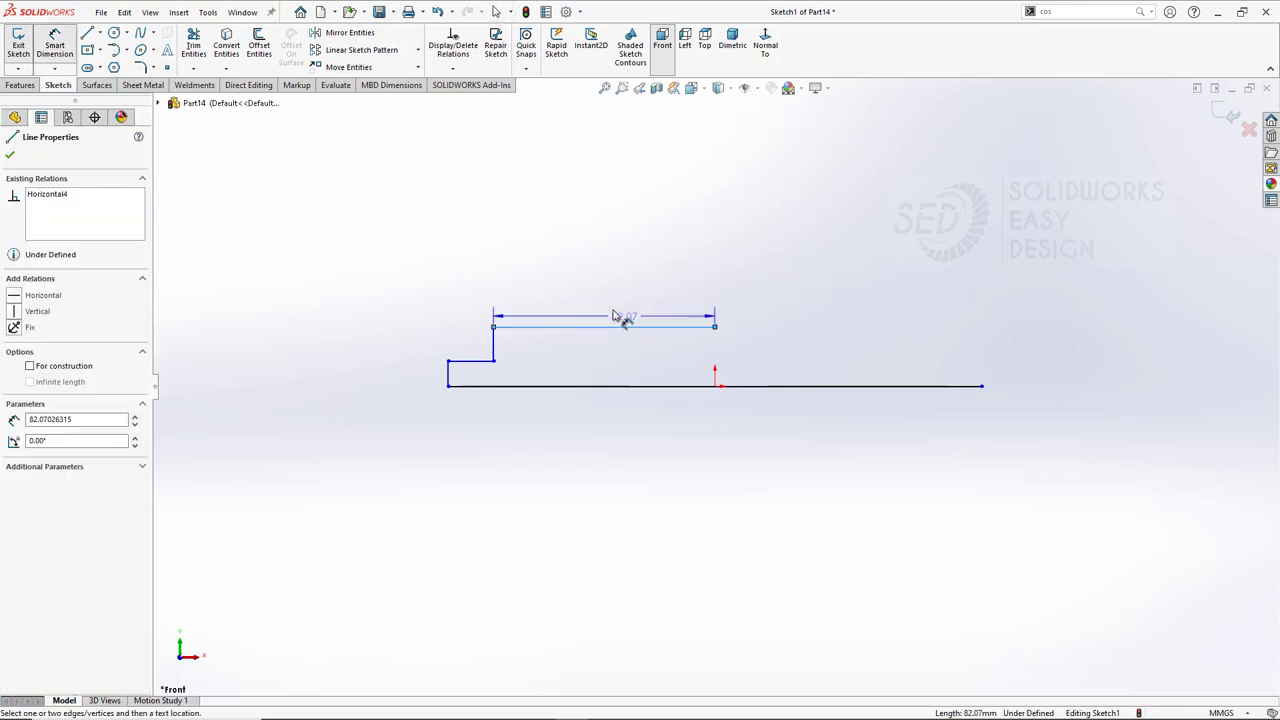
{"action": "left_click", "coordinate": [613, 315]}
{"action": "type", "text": "1900"}
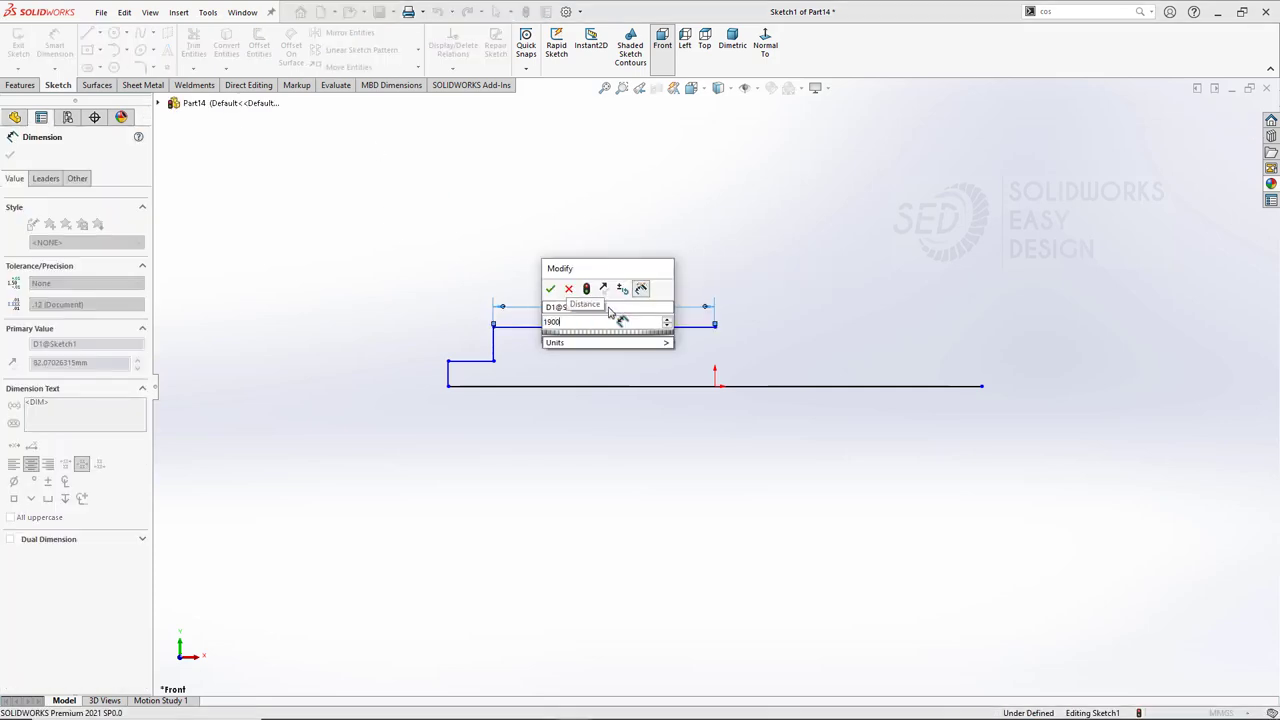
{"action": "type", "text": "/2"}
{"action": "key", "text": "Return"}
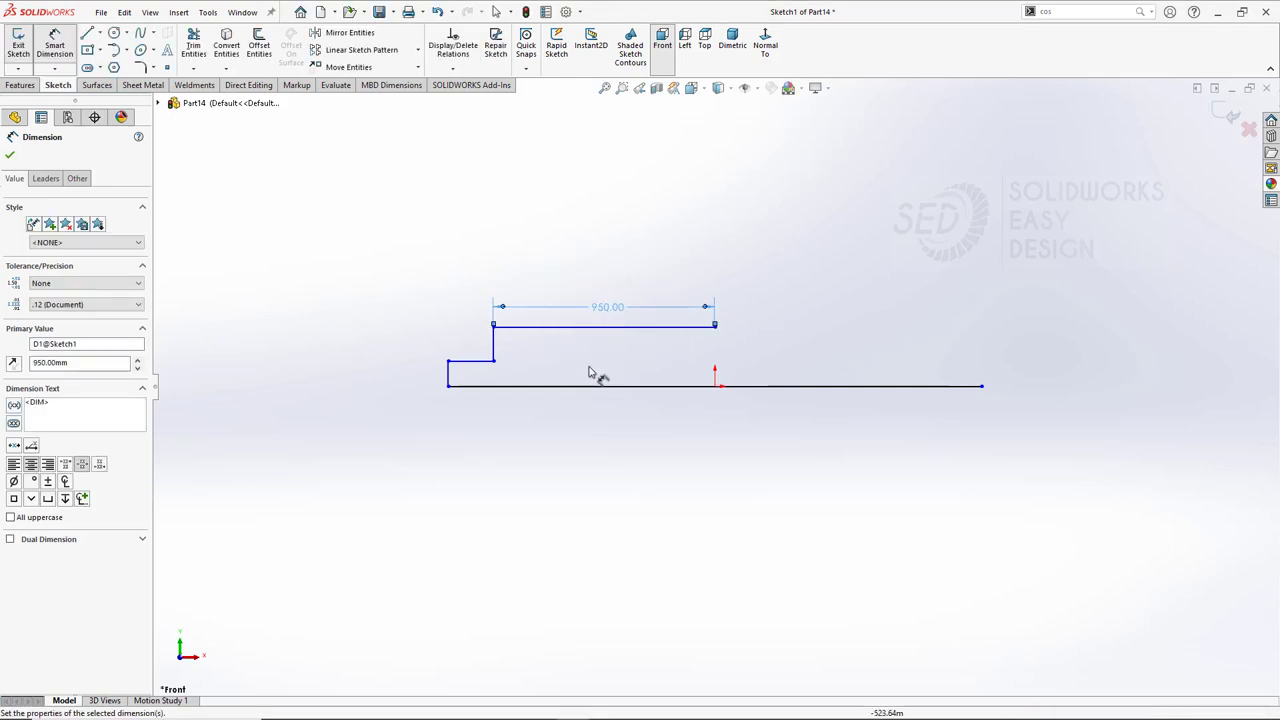
Dimension the left step's horizontal length to 90 mm.
{"action": "left_click", "coordinate": [492, 362]}
{"action": "left_click", "coordinate": [448, 386]}
{"action": "left_click", "coordinate": [447, 426]}
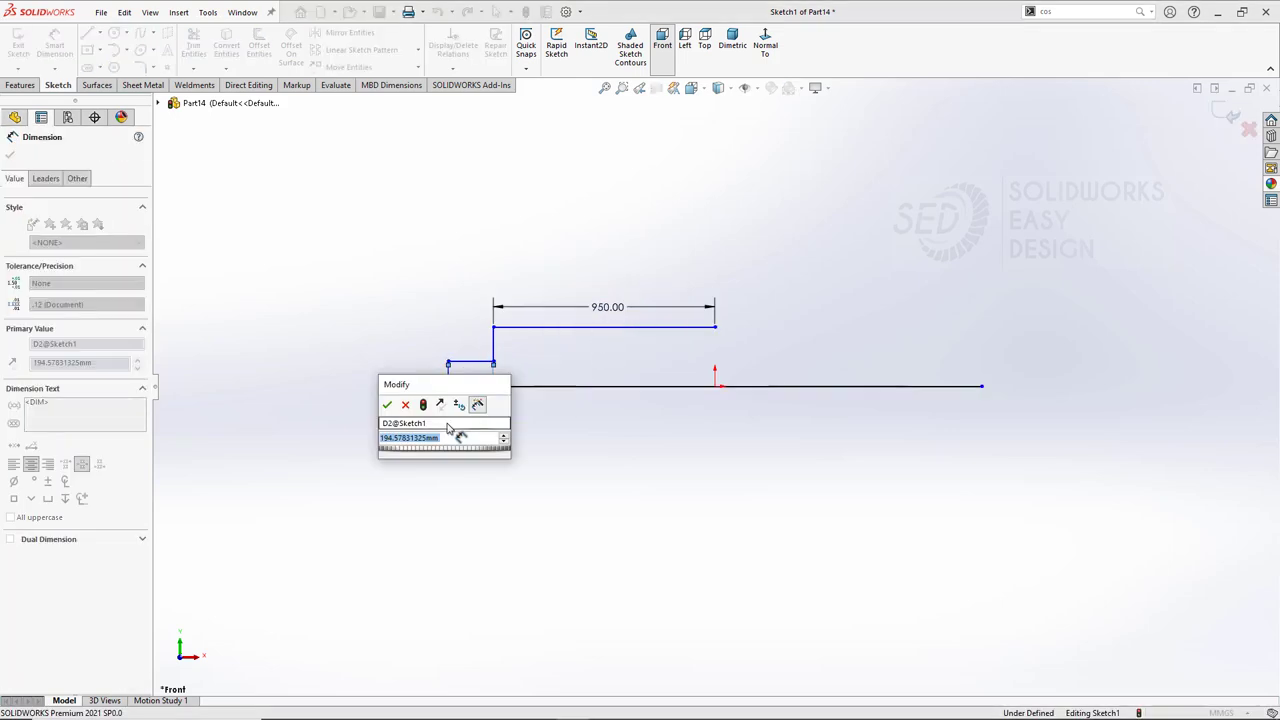
{"action": "type", "text": "90"}
{"action": "key", "text": "Return"}
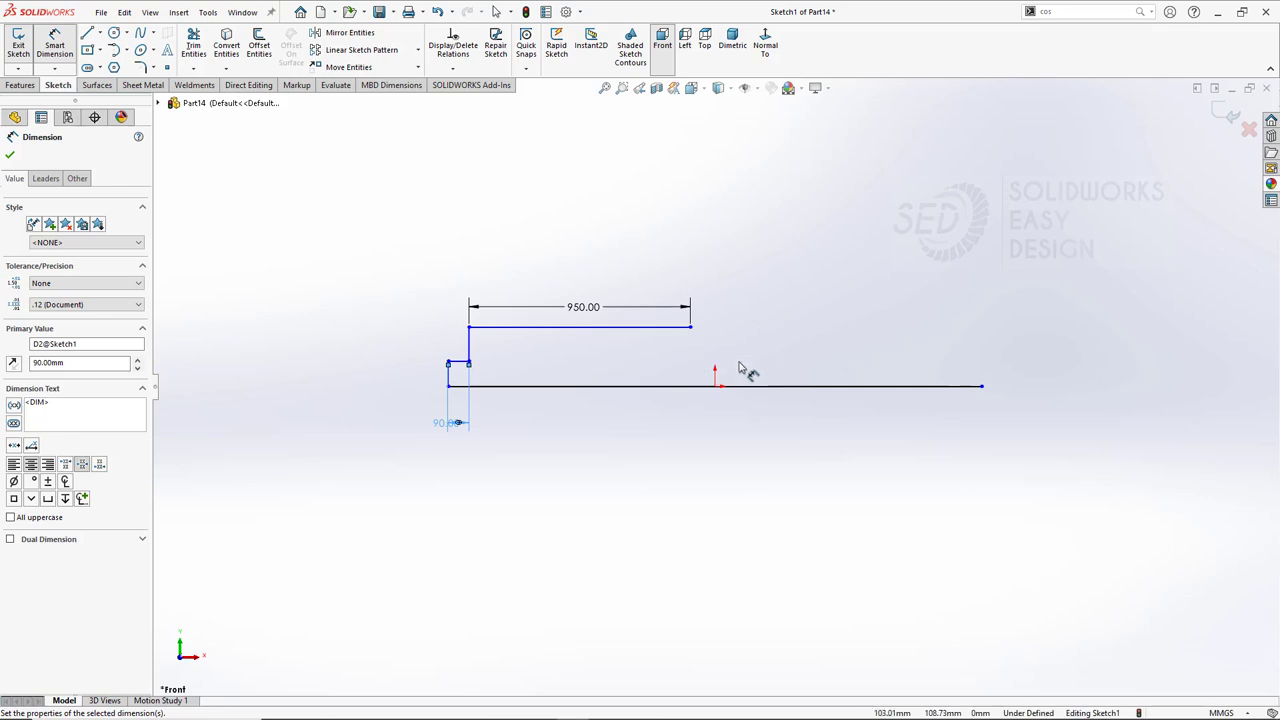
{"action": "scroll", "coordinate": [740, 366], "scroll_direction": "down", "scroll_amount": 1}
{"action": "left_click", "coordinate": [789, 88]}
{"action": "left_click", "coordinate": [806, 119]}
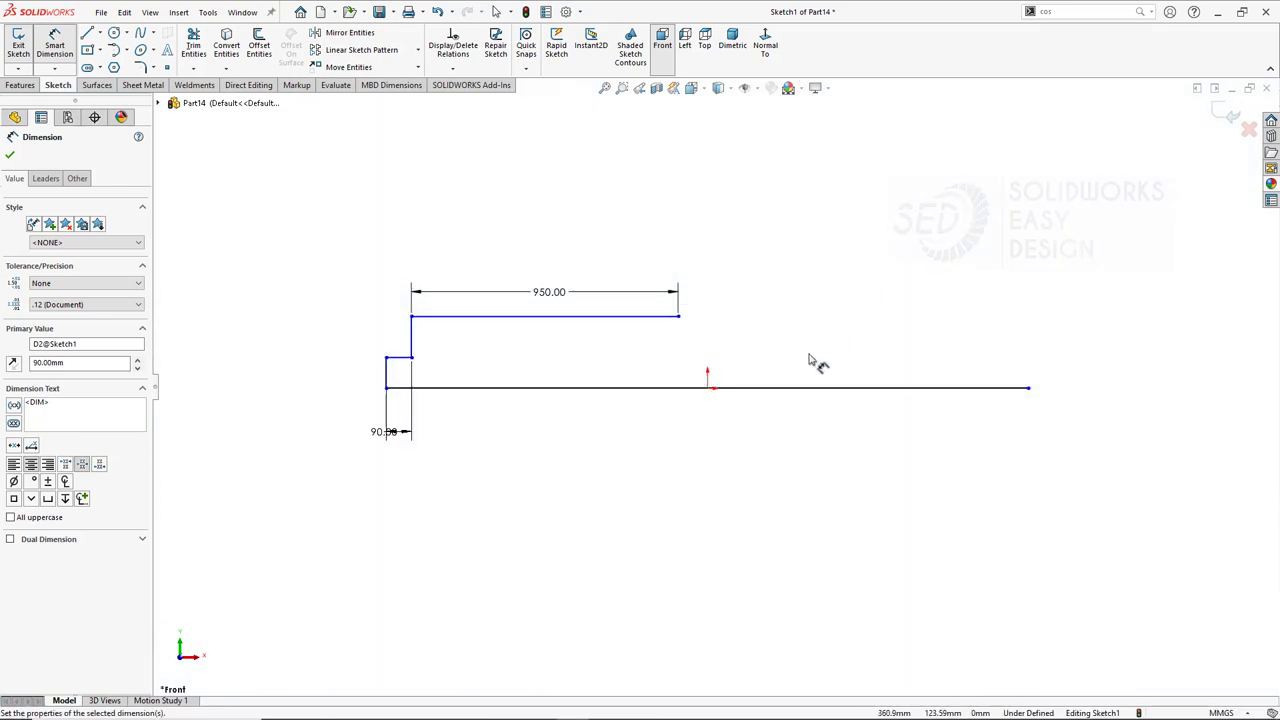
{"action": "key", "text": "Escape"}
Draw a vertical centerline up from the origin, discarding a stray 1144.58 dimension.
{"action": "left_click", "coordinate": [100, 33]}
{"action": "left_click", "coordinate": [125, 63]}
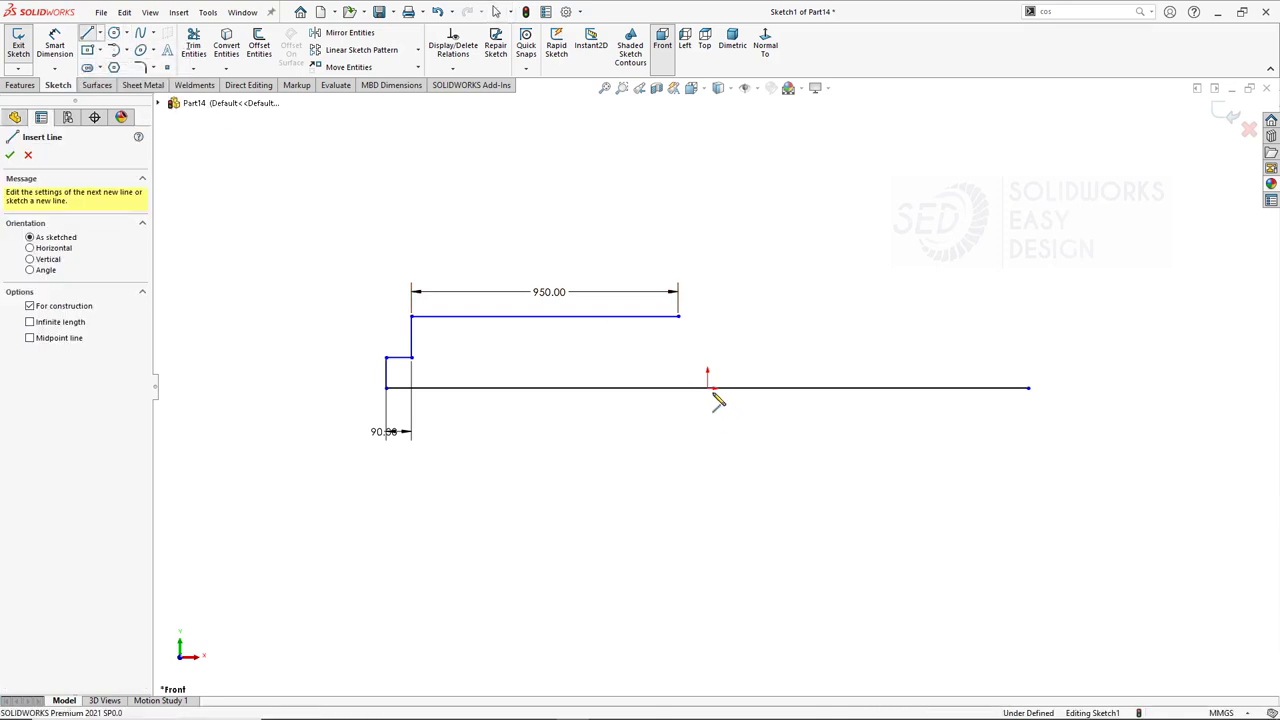
{"action": "left_click", "coordinate": [707, 388]}
{"action": "left_click", "coordinate": [707, 127]}
{"action": "key", "text": "Escape"}
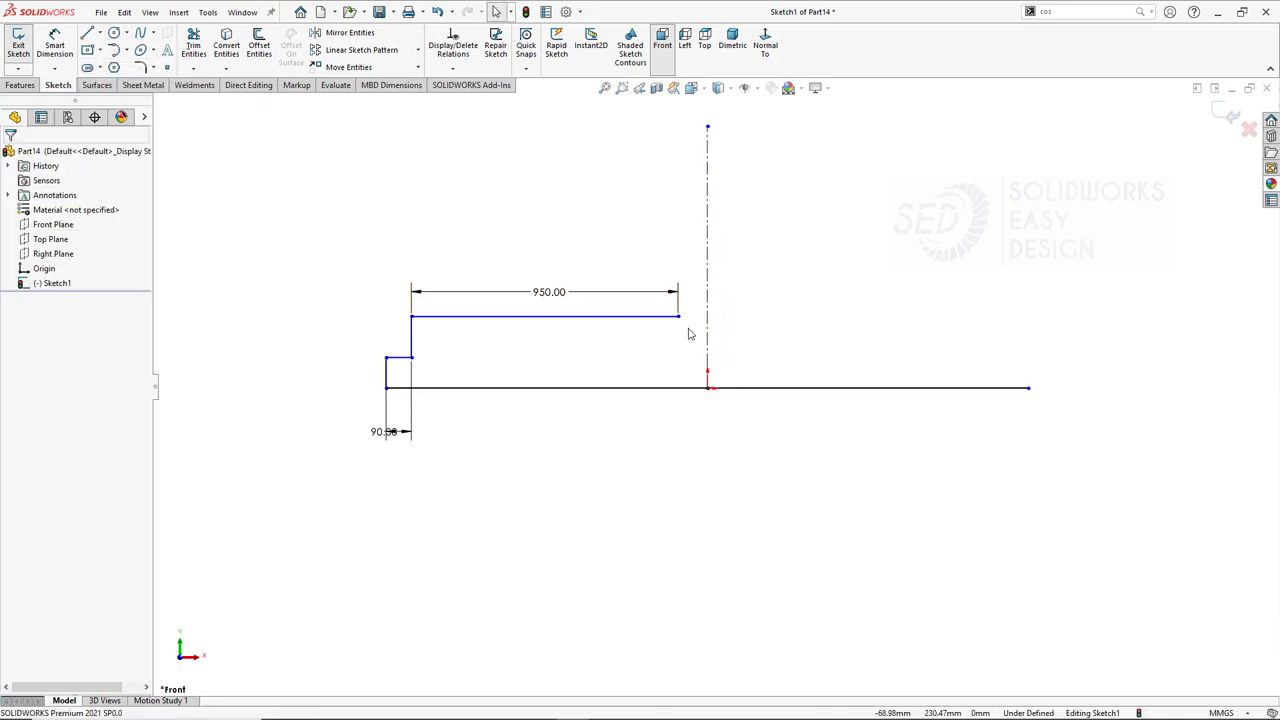
{"action": "left_click", "coordinate": [55, 50]}
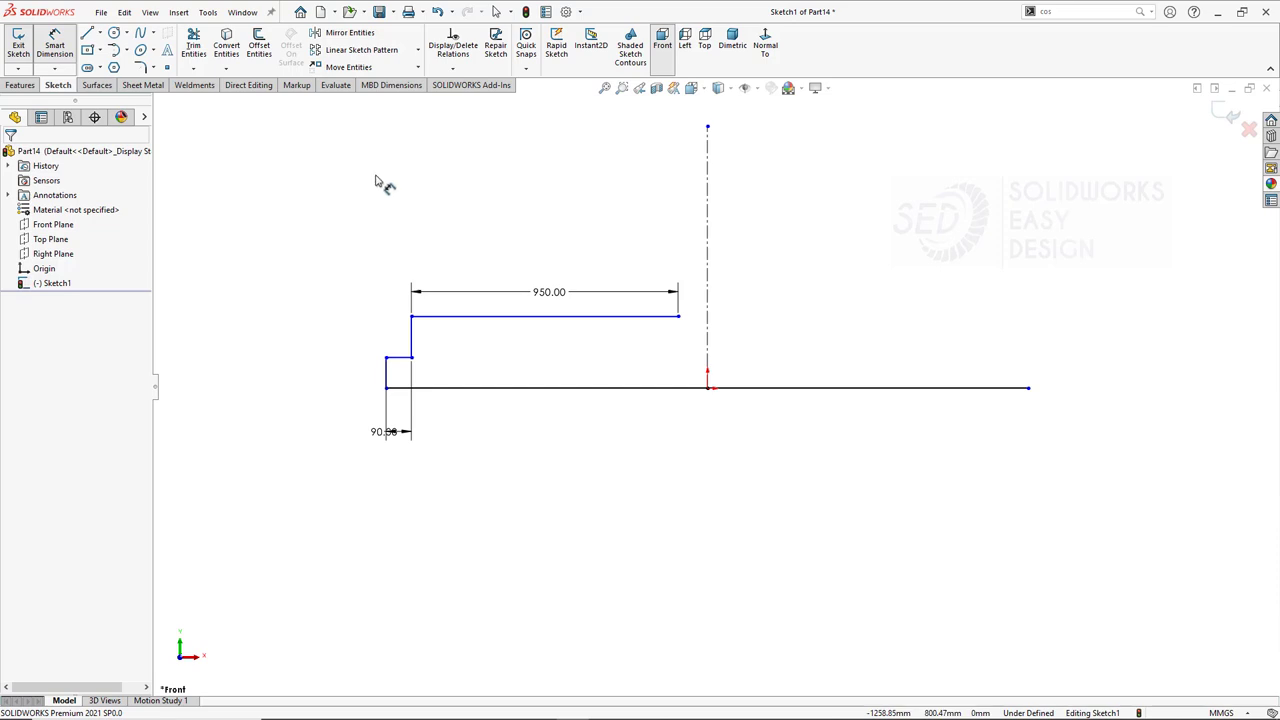
{"action": "left_click", "coordinate": [707, 388]}
{"action": "left_click", "coordinate": [386, 388]}
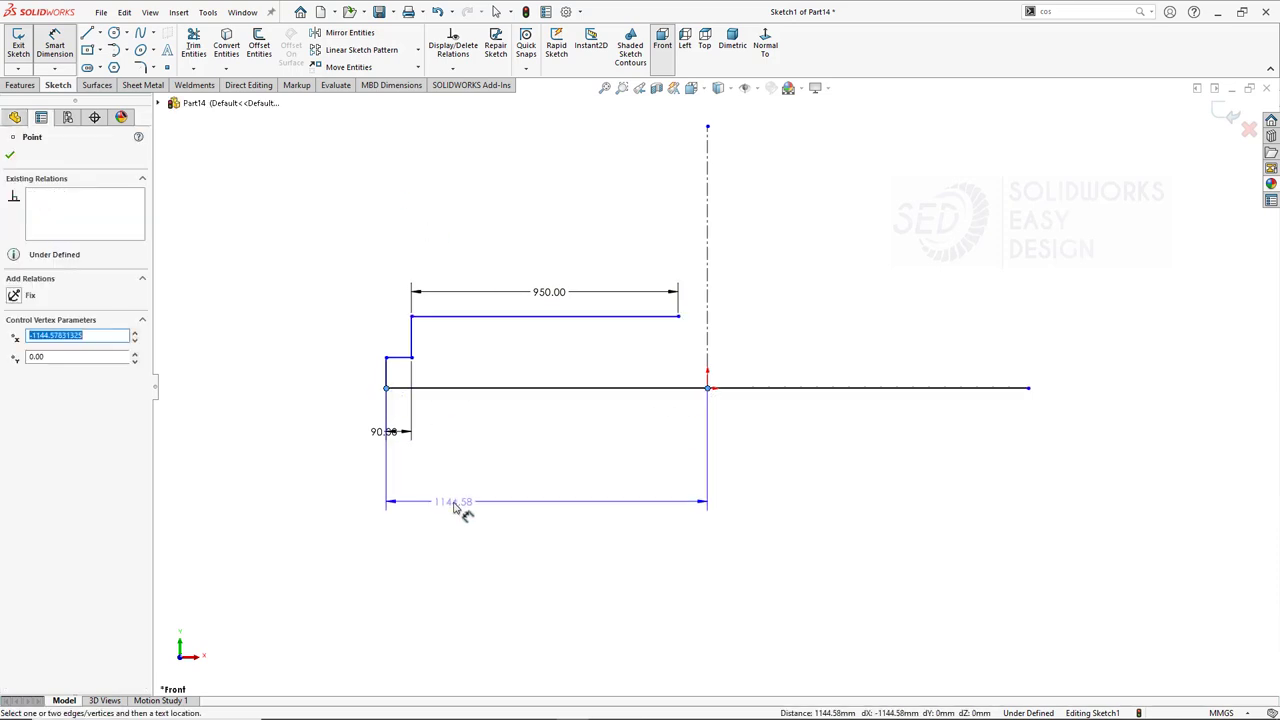
{"action": "key", "text": "Escape"}
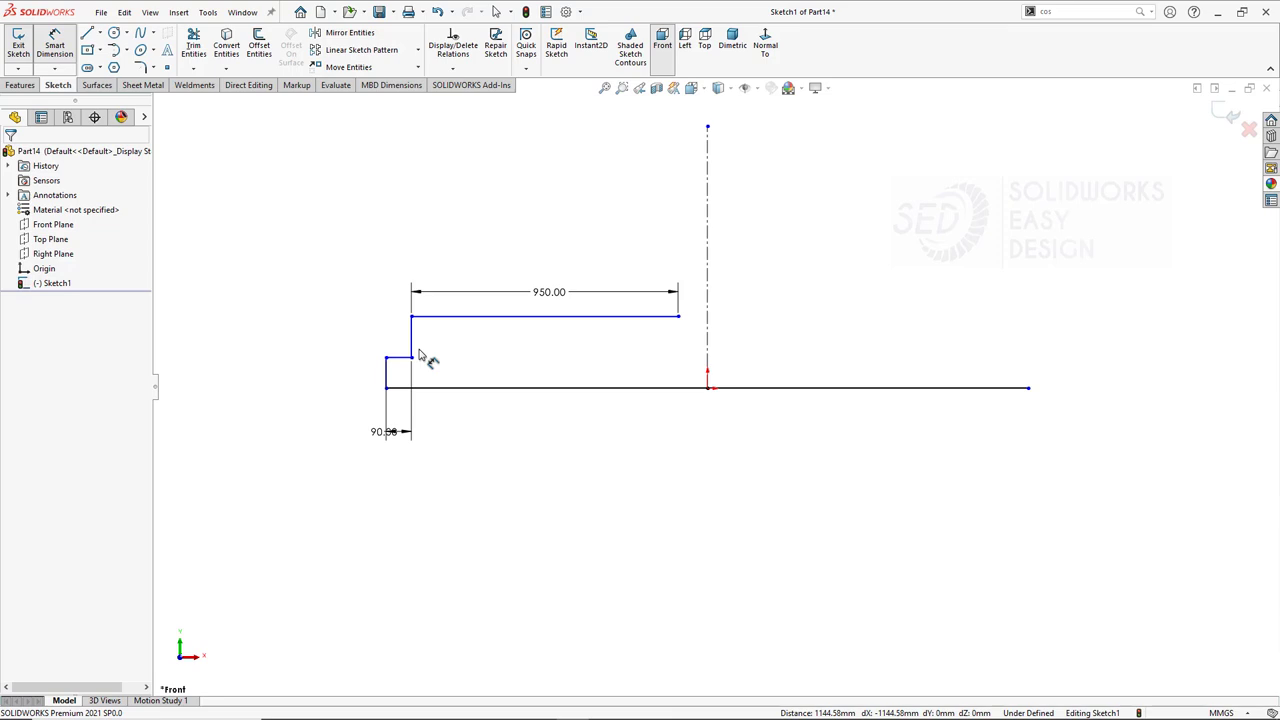
Extend the top line to the centerline and dimension it 950.
{"action": "left_click", "coordinate": [193, 68]}
{"action": "left_click", "coordinate": [215, 83]}
{"action": "left_click", "coordinate": [625, 320]}
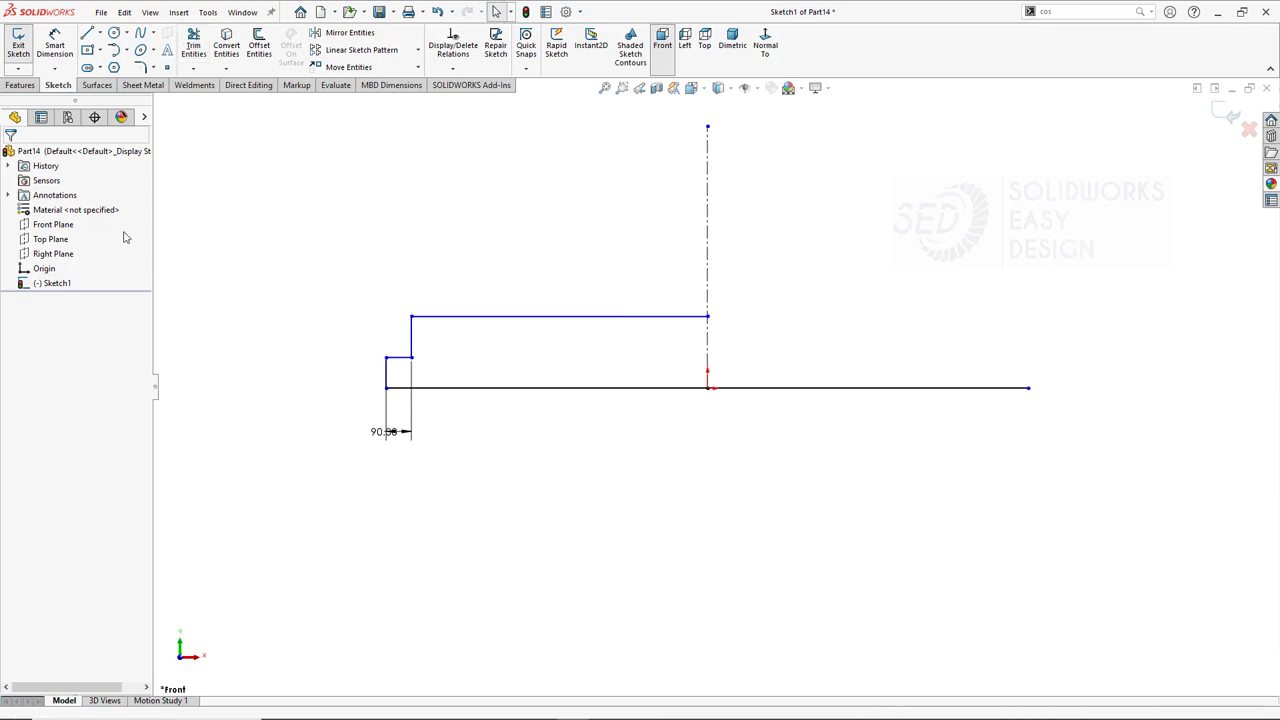
{"action": "left_click", "coordinate": [55, 45]}
{"action": "left_click", "coordinate": [580, 316]}
{"action": "left_click", "coordinate": [571, 288]}
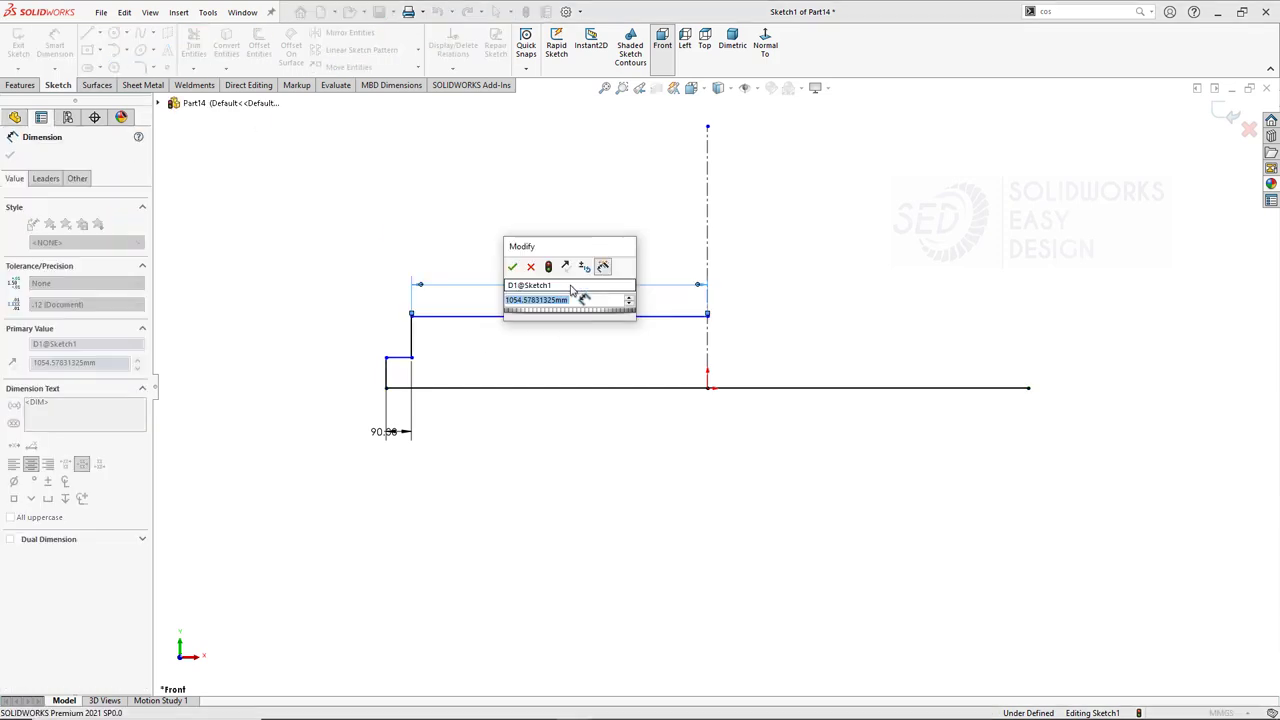
{"action": "type", "text": "950"}
{"action": "key", "text": "Return"}
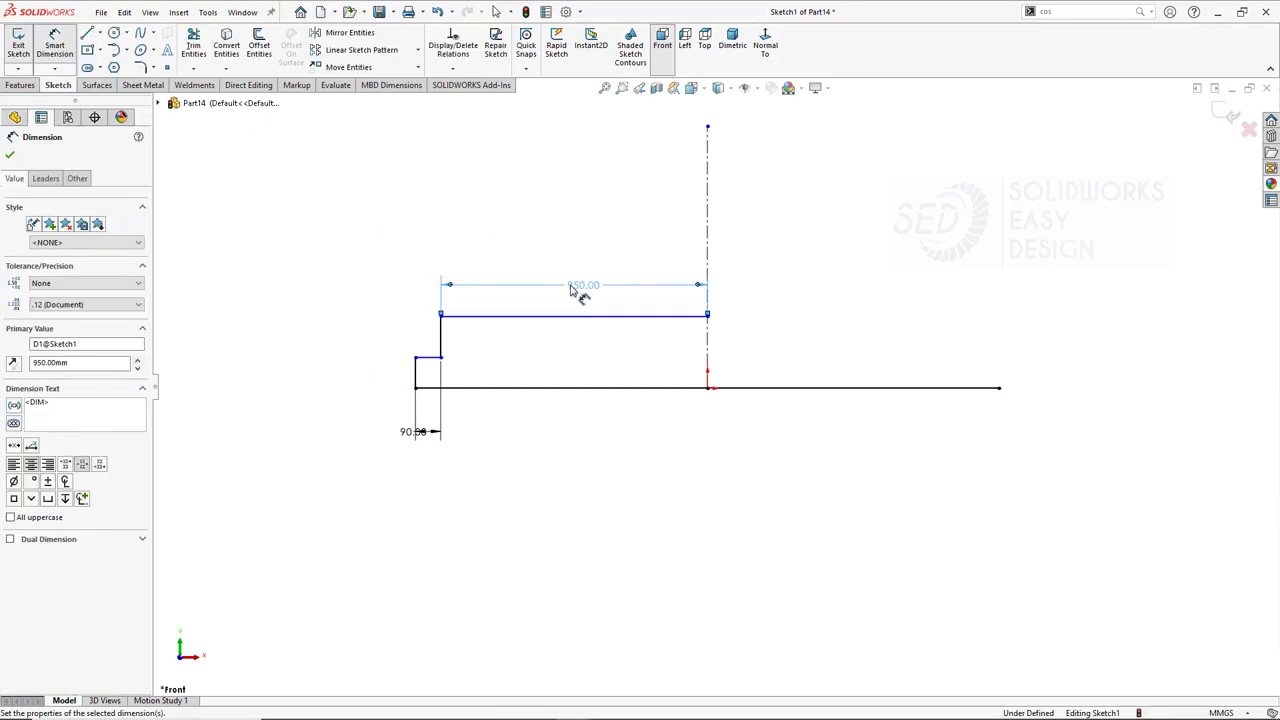
Draw the right step's rise, tread and shoulder lines joining the top line.
{"action": "left_click", "coordinate": [88, 33]}
{"action": "left_click", "coordinate": [1000, 388]}
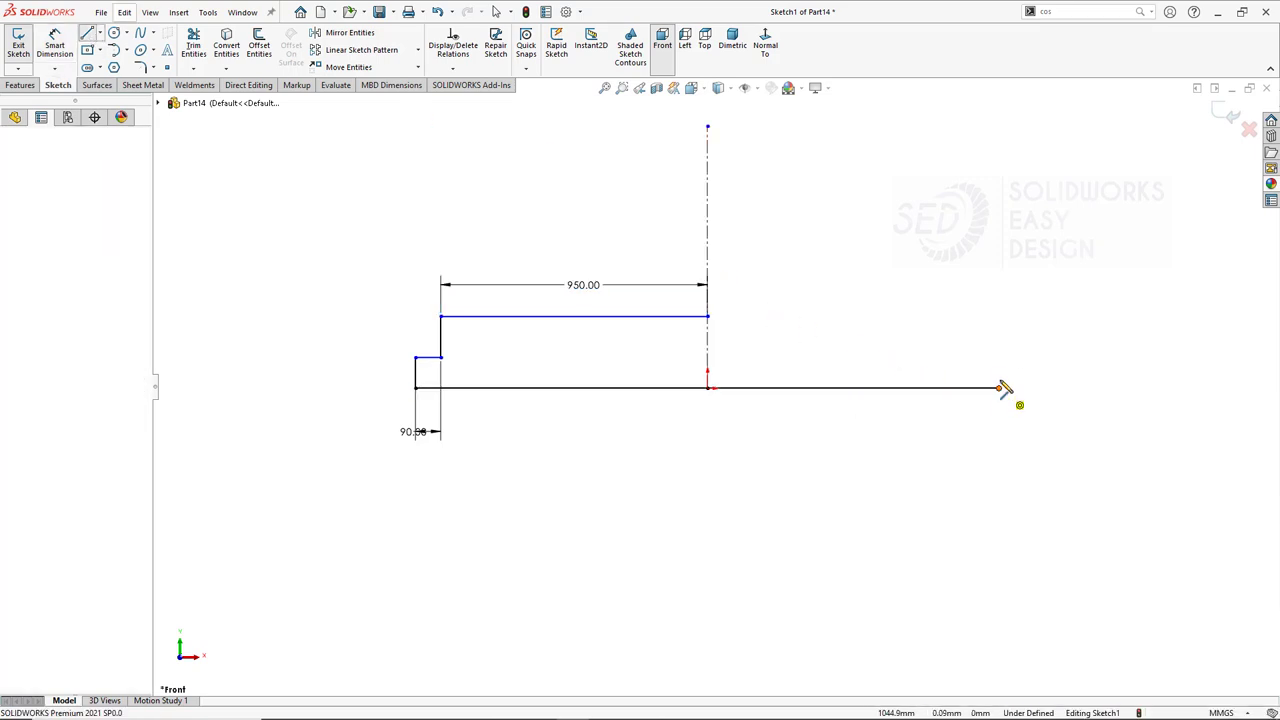
{"action": "left_click", "coordinate": [998, 368]}
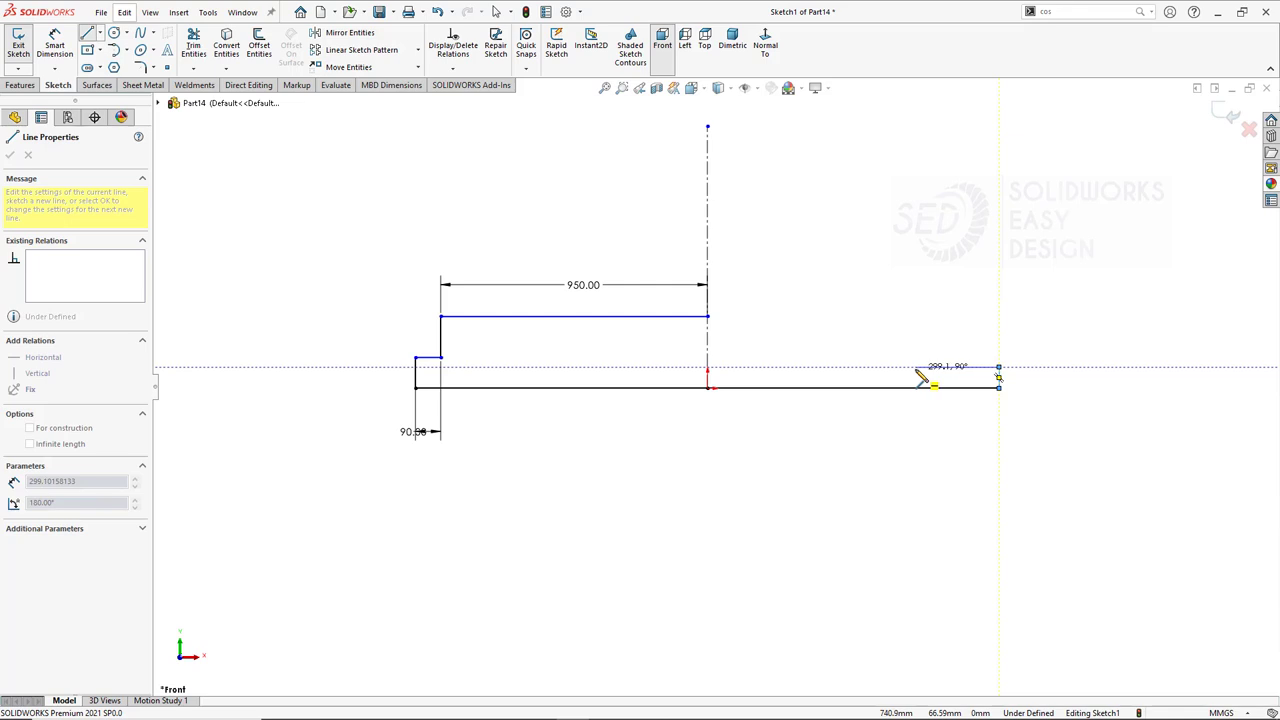
{"action": "left_click", "coordinate": [914, 368]}
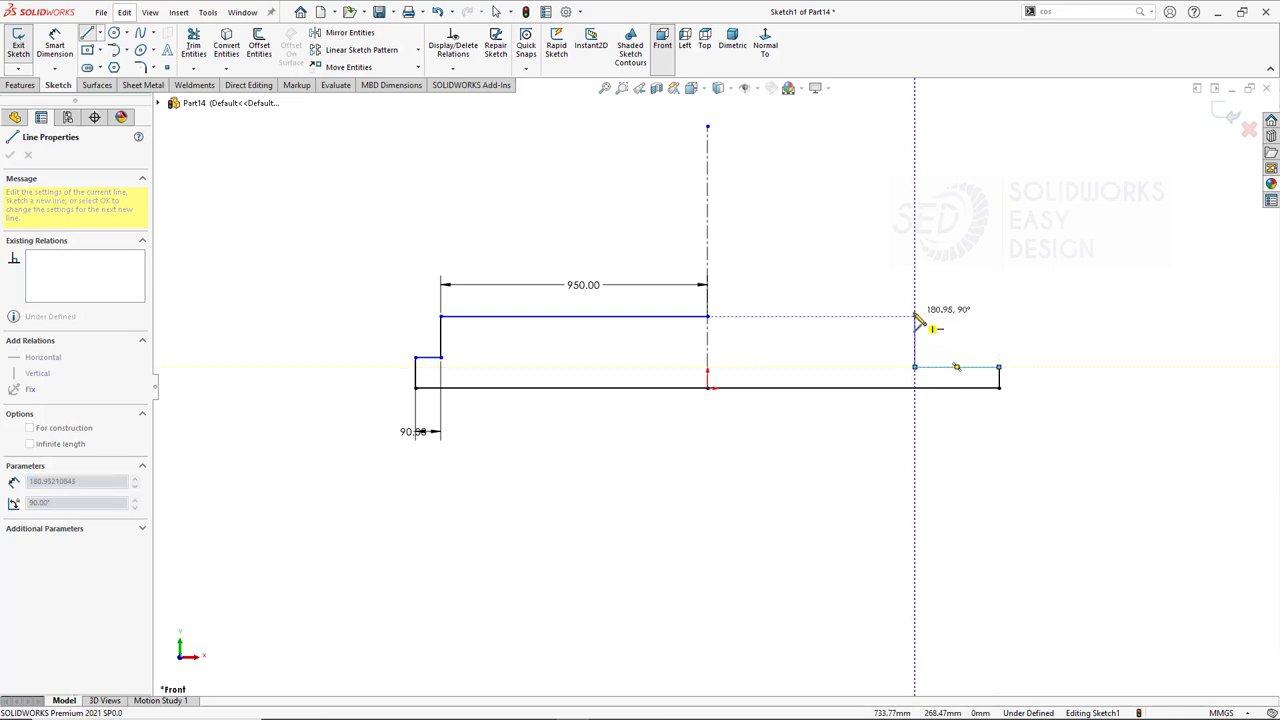
{"action": "left_click", "coordinate": [914, 316]}
{"action": "left_click", "coordinate": [708, 316]}
{"action": "key", "text": "Escape"}
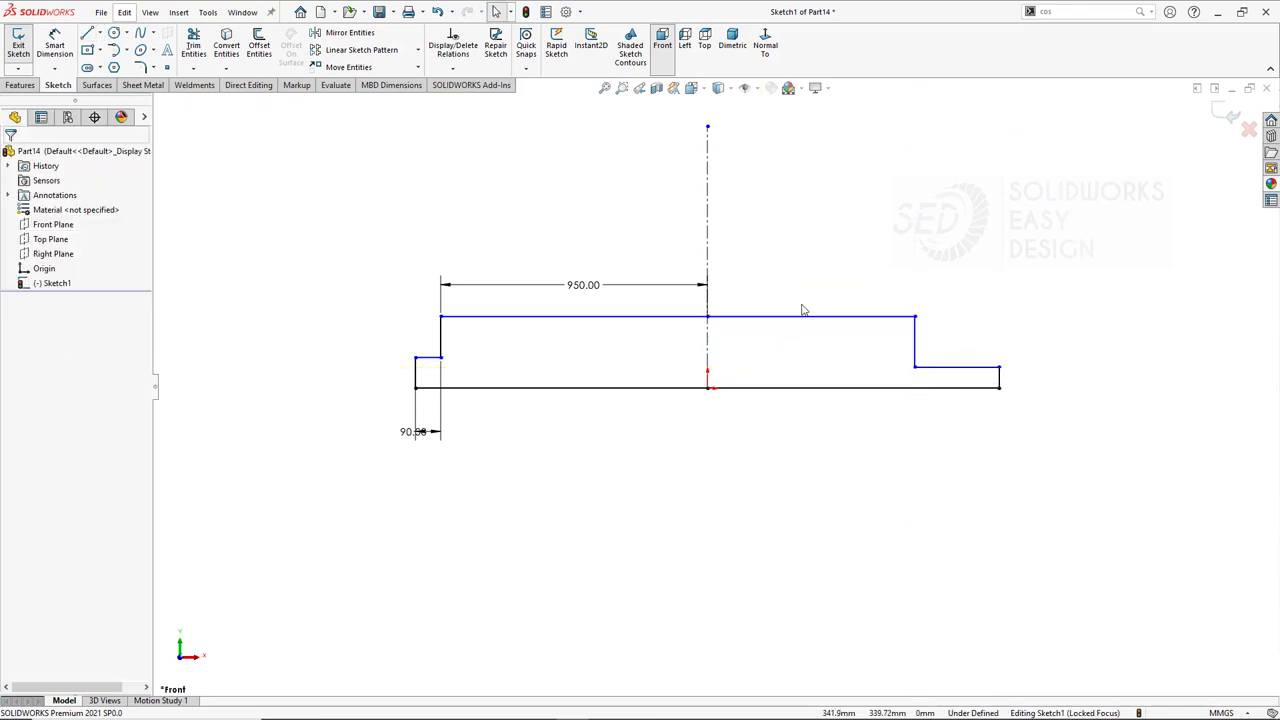
{"action": "left_click", "coordinate": [810, 316]}
{"action": "key", "text": "Escape"}
Set the right step's height to 50.
{"action": "left_click", "coordinate": [55, 45]}
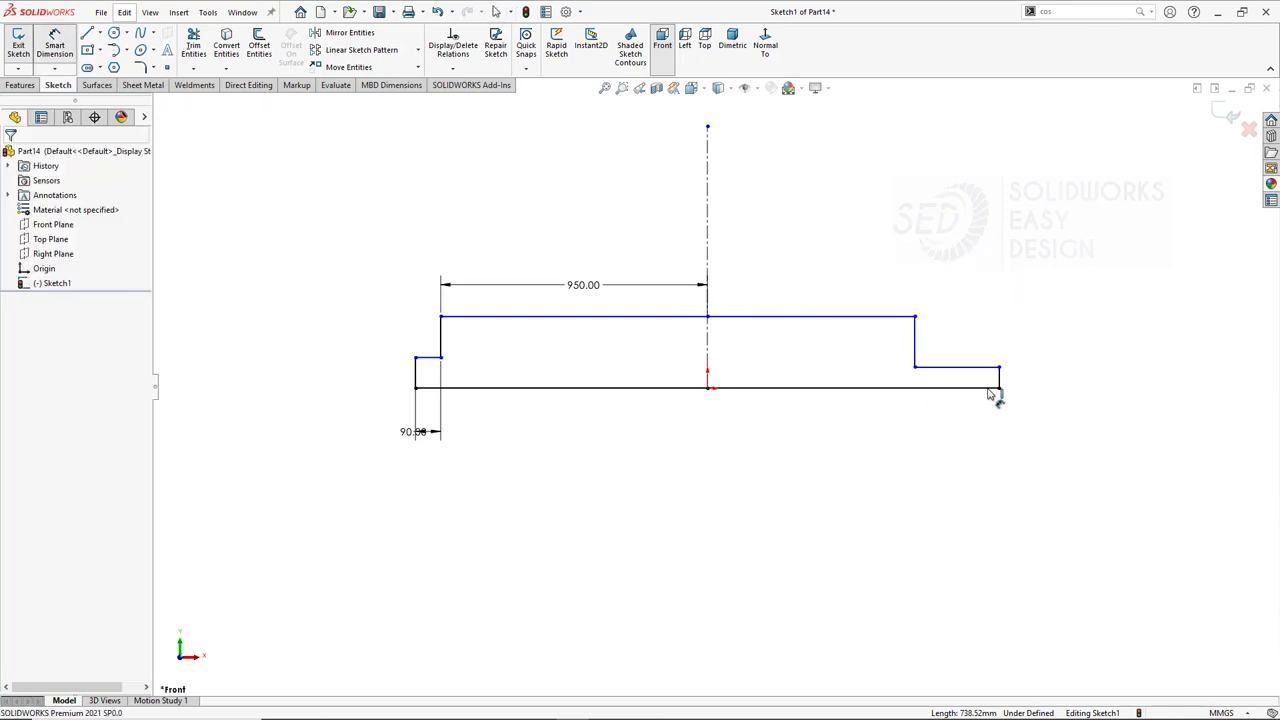
{"action": "left_click", "coordinate": [999, 380]}
{"action": "left_click", "coordinate": [1030, 489]}
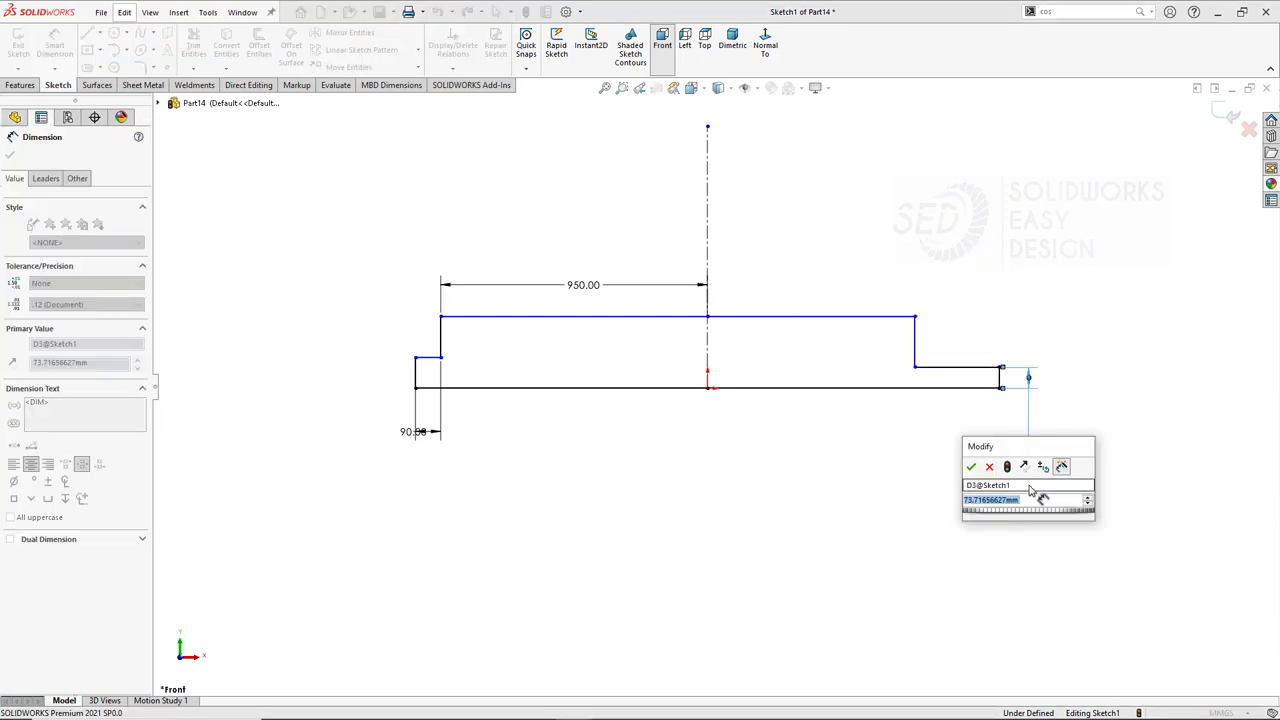
{"action": "type", "text": "50"}
{"action": "key", "text": "Return"}
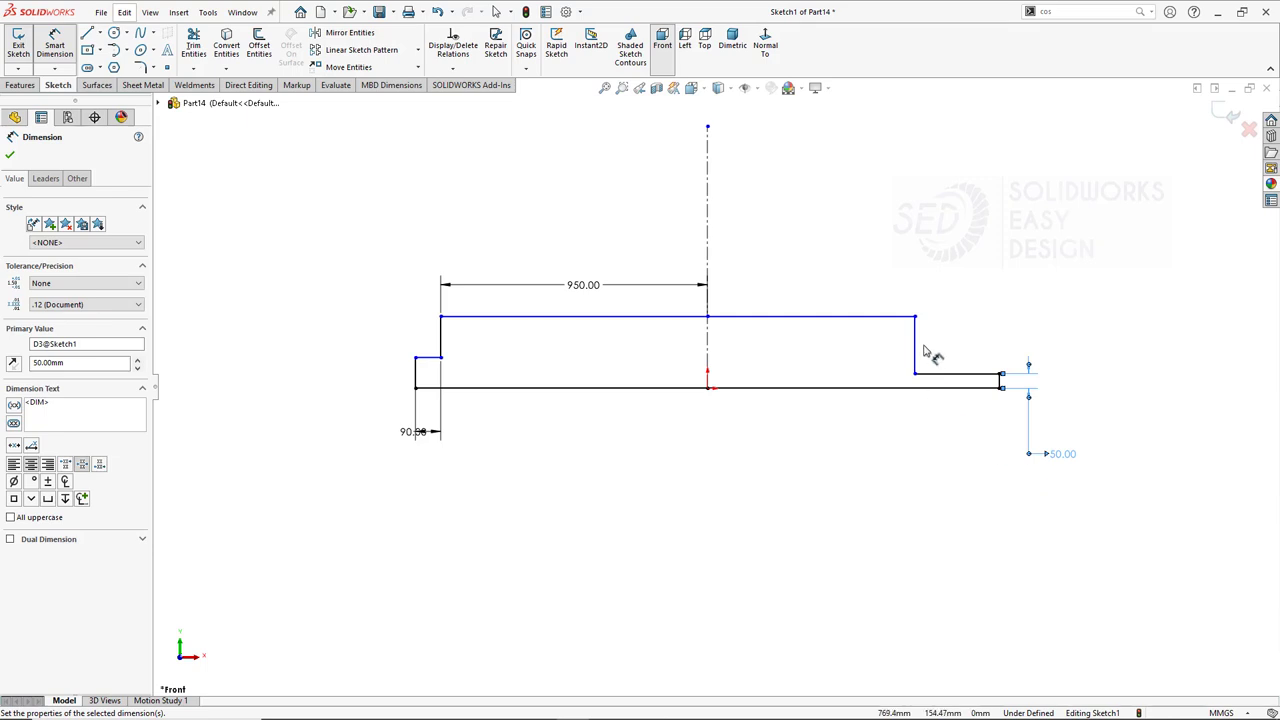
Remove an unwanted 301.48 dimension and add the 1900 overall length.
{"action": "left_click", "coordinate": [999, 387]}
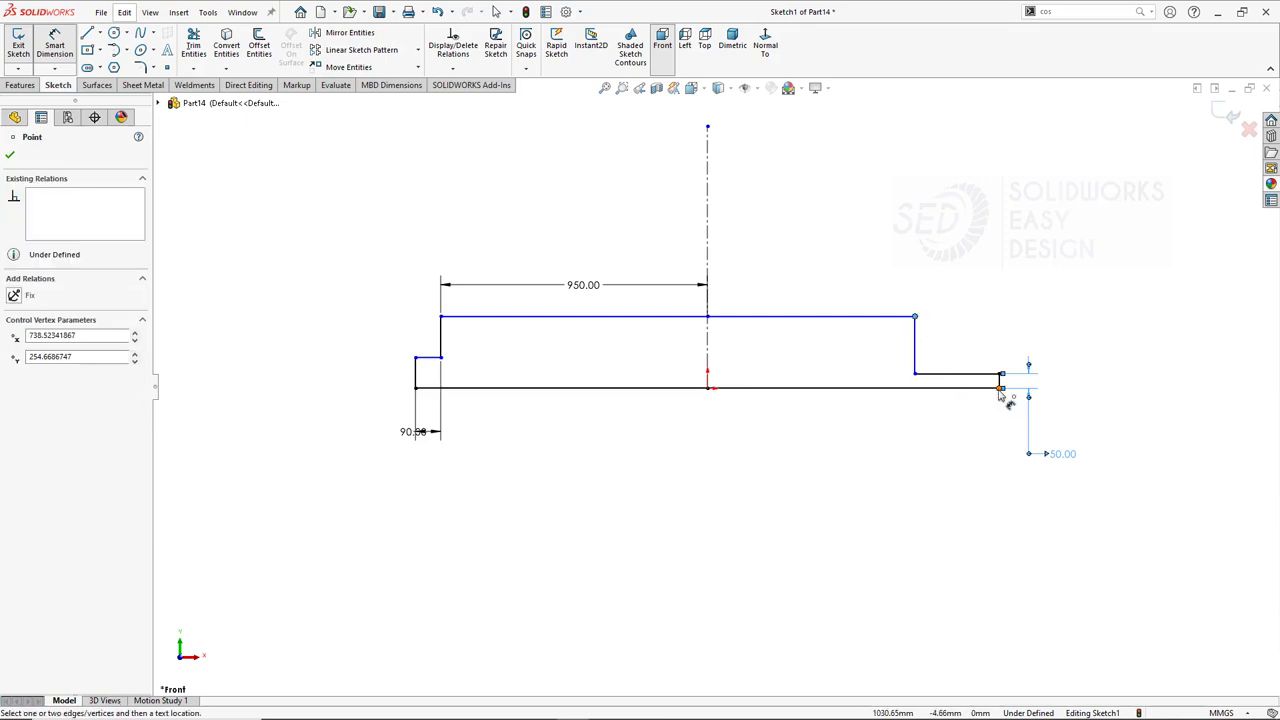
{"action": "left_click", "coordinate": [914, 373]}
{"action": "left_click", "coordinate": [945, 477]}
{"action": "key", "text": "Escape"}
{"action": "left_click_drag", "start_coordinate": [955, 450], "coordinate": [897, 507]}
{"action": "key", "text": "Delete"}
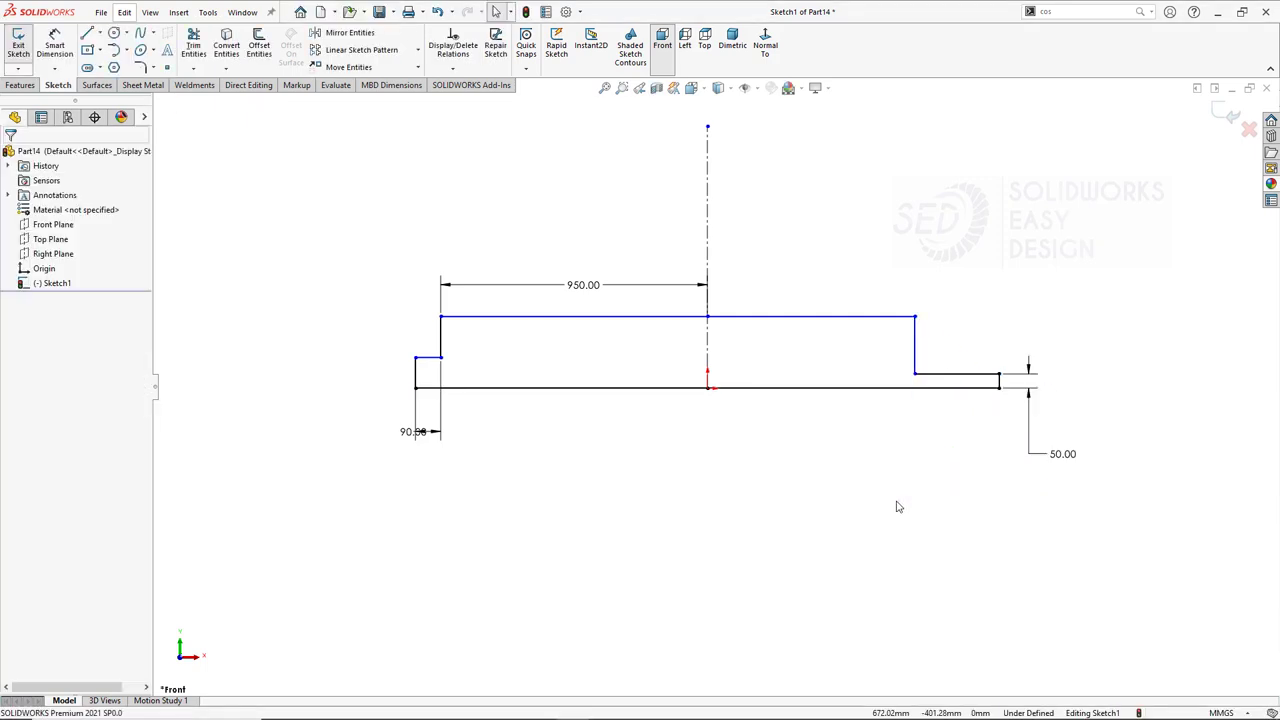
{"action": "key", "text": "d"}
{"action": "left_click", "coordinate": [914, 318]}
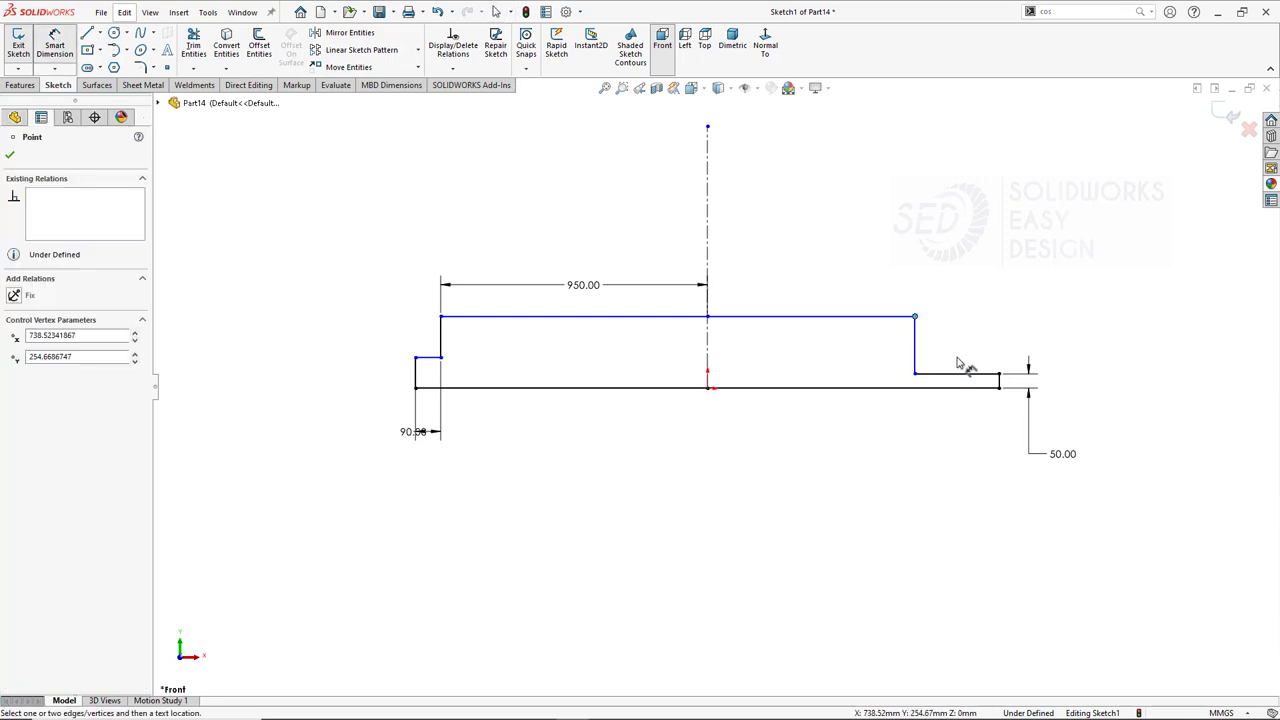
{"action": "left_click", "coordinate": [999, 377]}
{"action": "key", "text": "ctrl+z"}
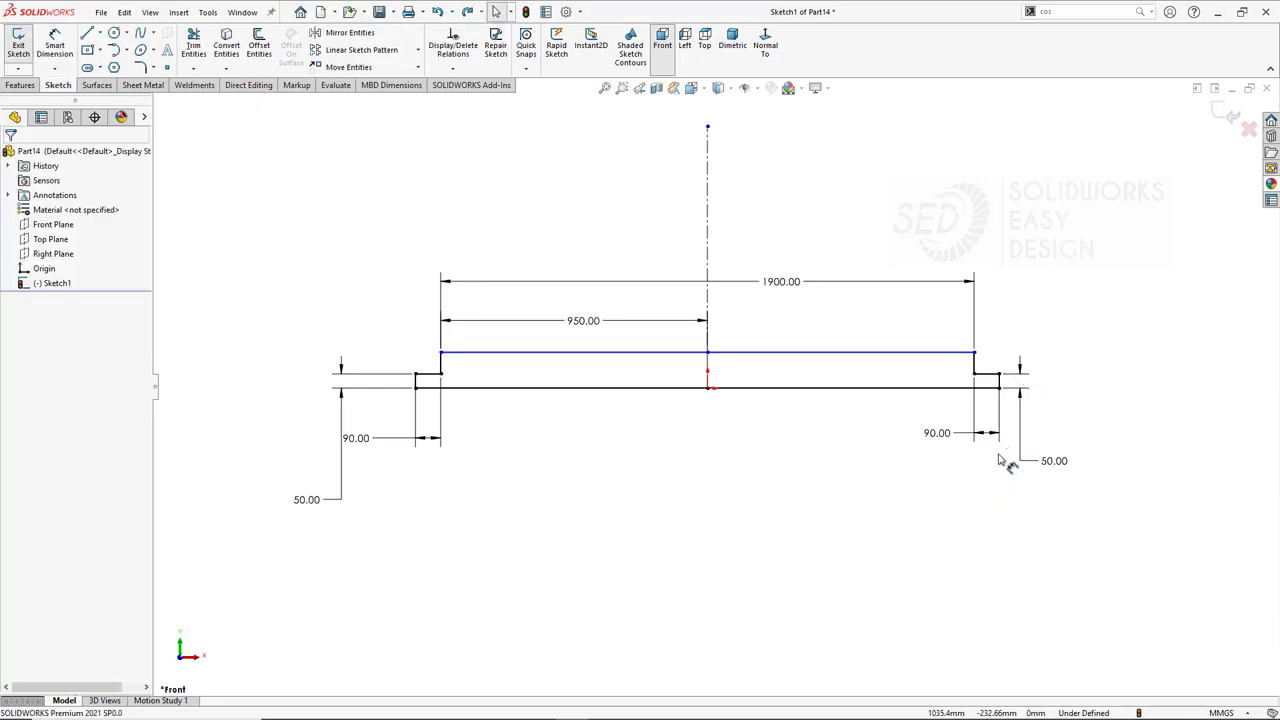
Trim the right-end step lines and add a short right-end segment dimensioned 230.
{"action": "left_click", "coordinate": [194, 45]}
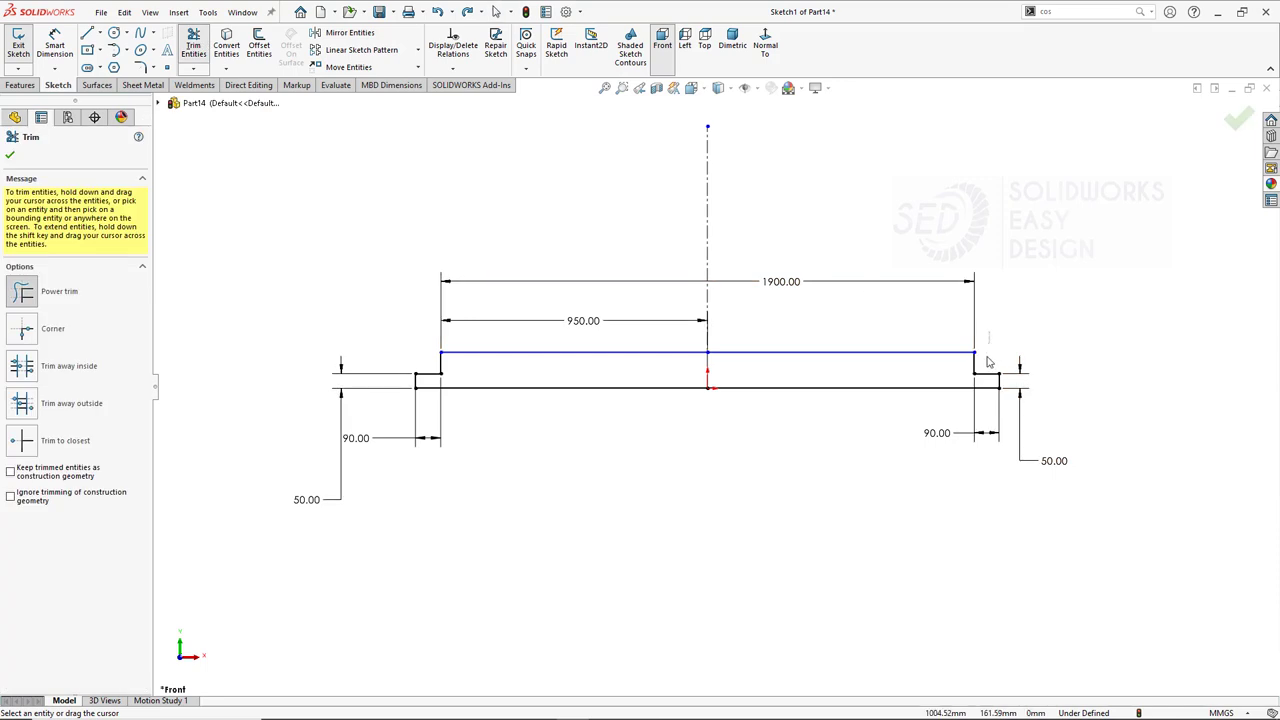
{"action": "left_click_drag", "start_coordinate": [986, 358], "coordinate": [1004, 380]}
{"action": "key", "text": "Escape"}
{"action": "left_click", "coordinate": [87, 33]}
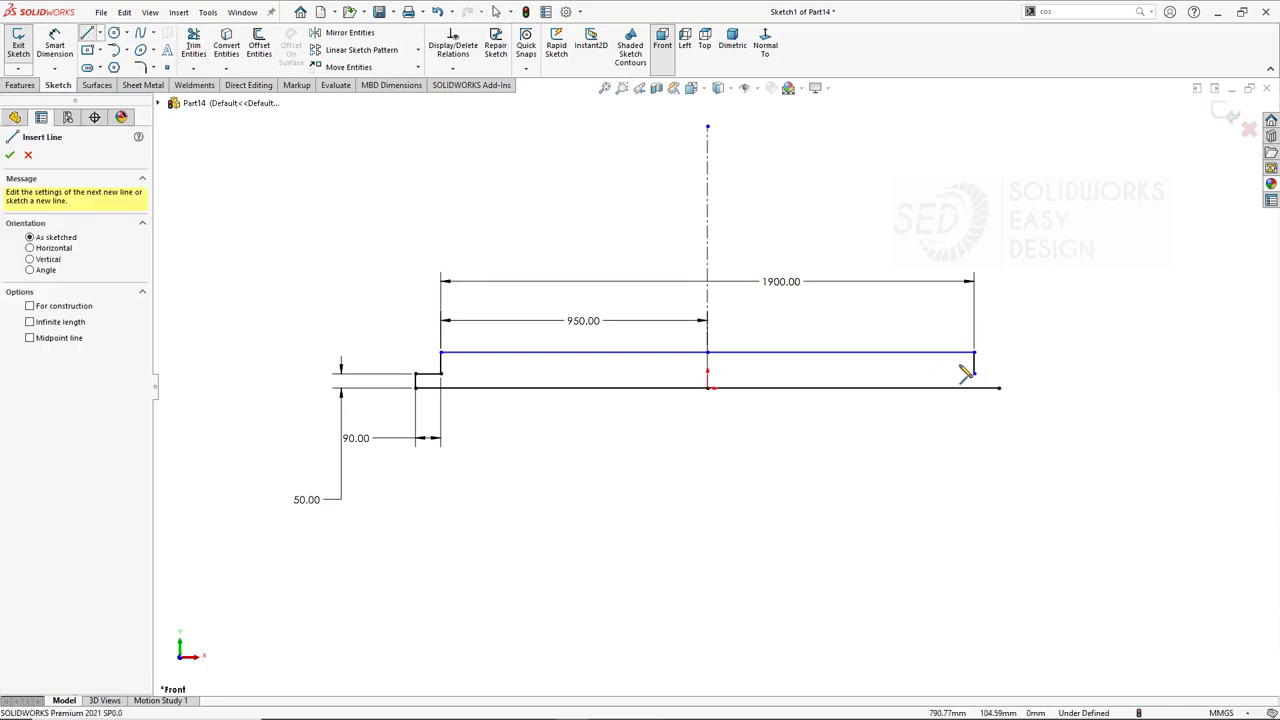
{"action": "left_click", "coordinate": [1034, 373]}
{"action": "key", "text": "Escape"}
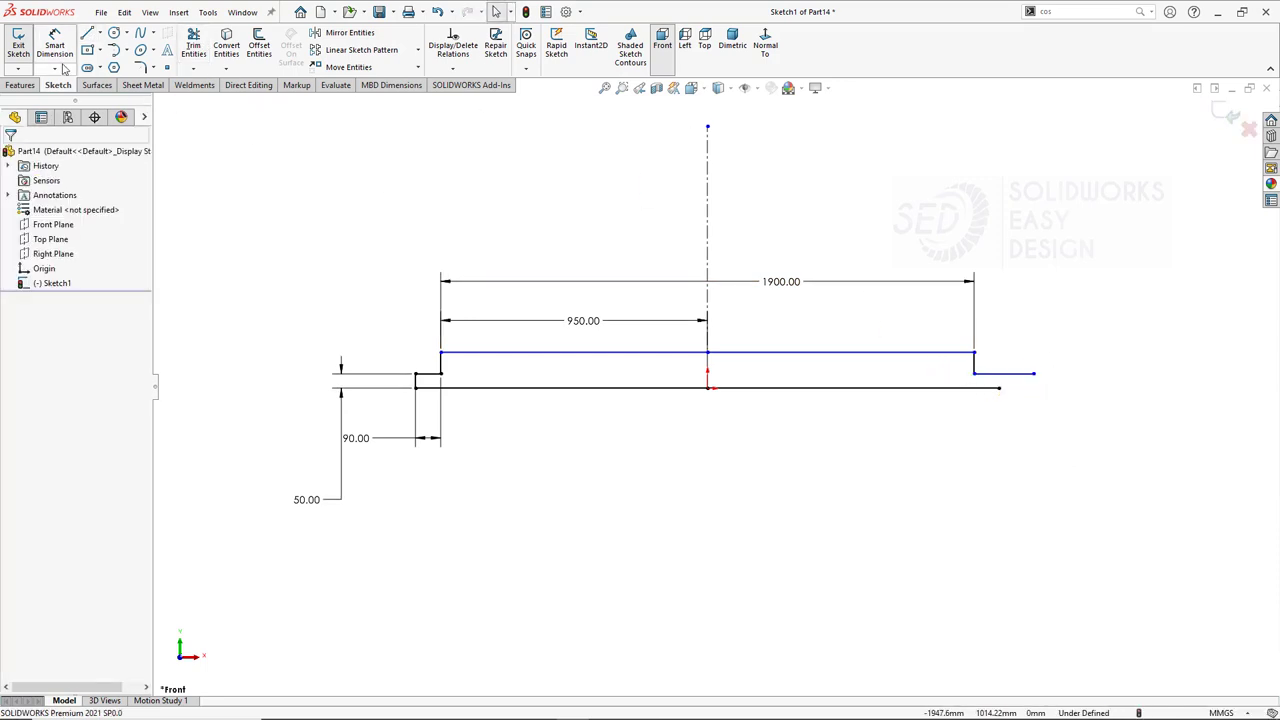
{"action": "left_click", "coordinate": [1012, 373]}
{"action": "left_click", "coordinate": [1076, 258]}
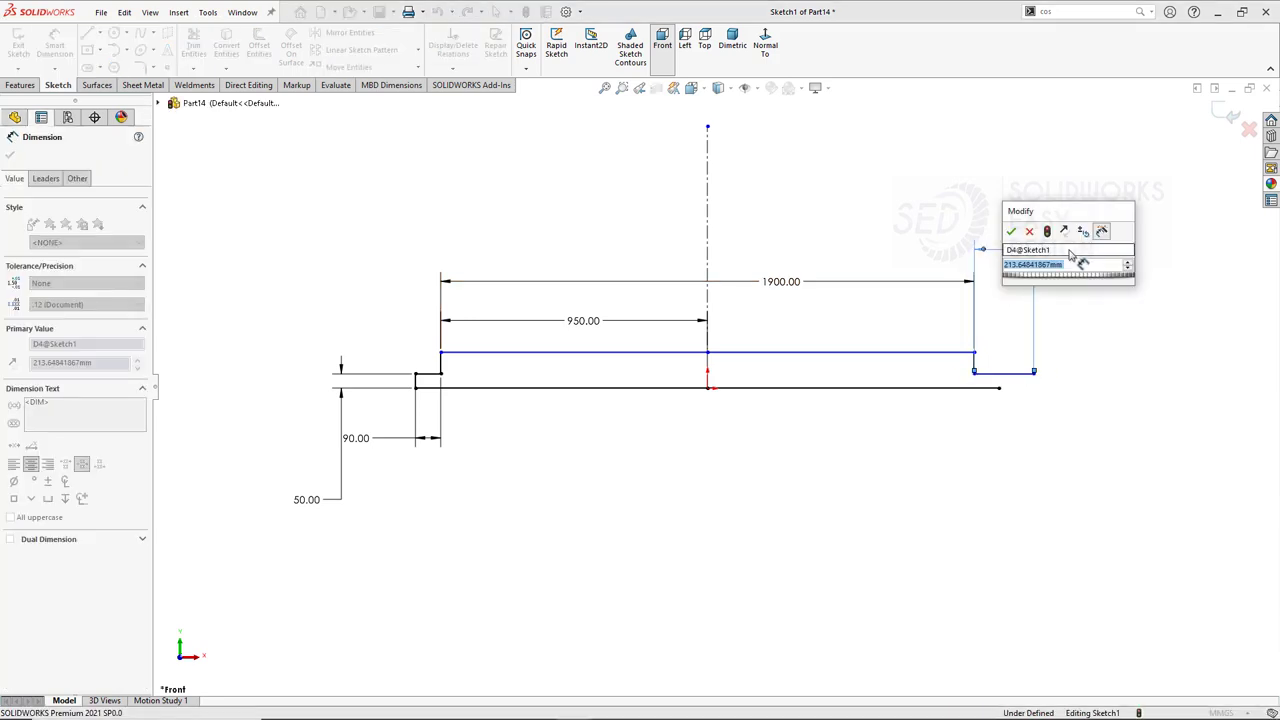
{"action": "type", "text": "230"}
{"action": "key", "text": "Return"}
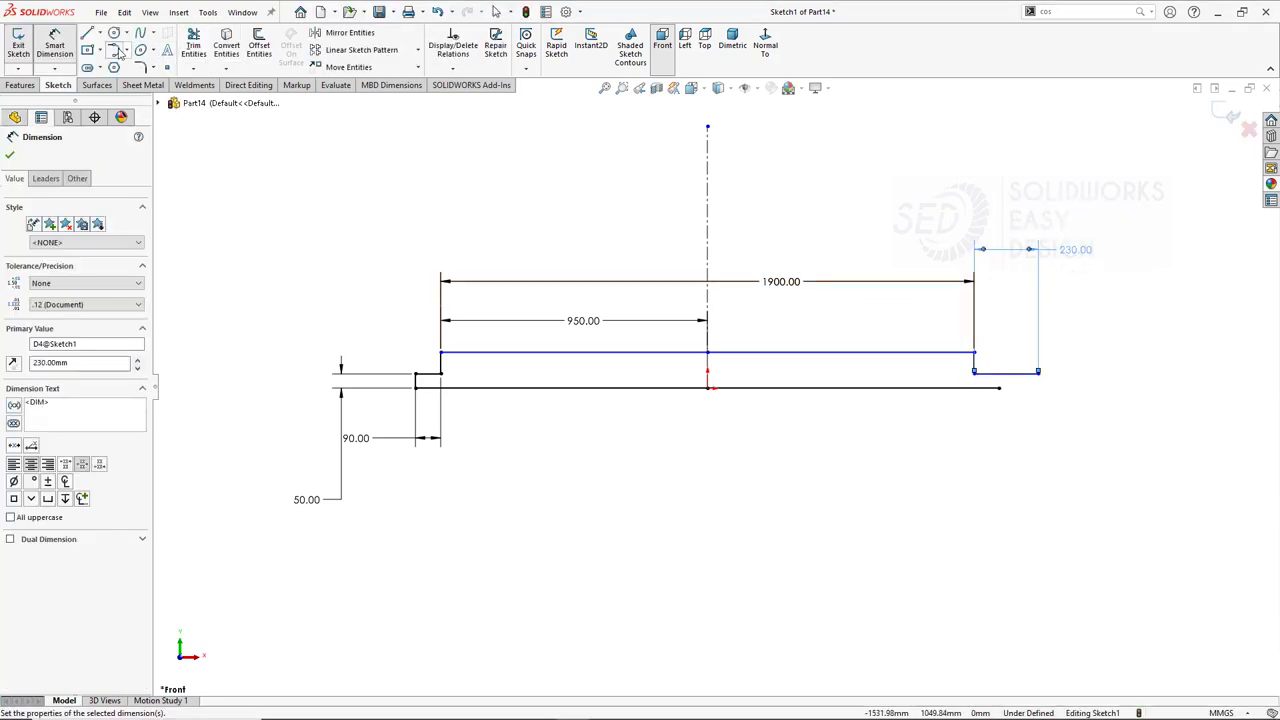
Draw the right end's vertical drop and dimension it 50.
{"action": "left_click", "coordinate": [99, 33]}
{"action": "left_click", "coordinate": [108, 49]}
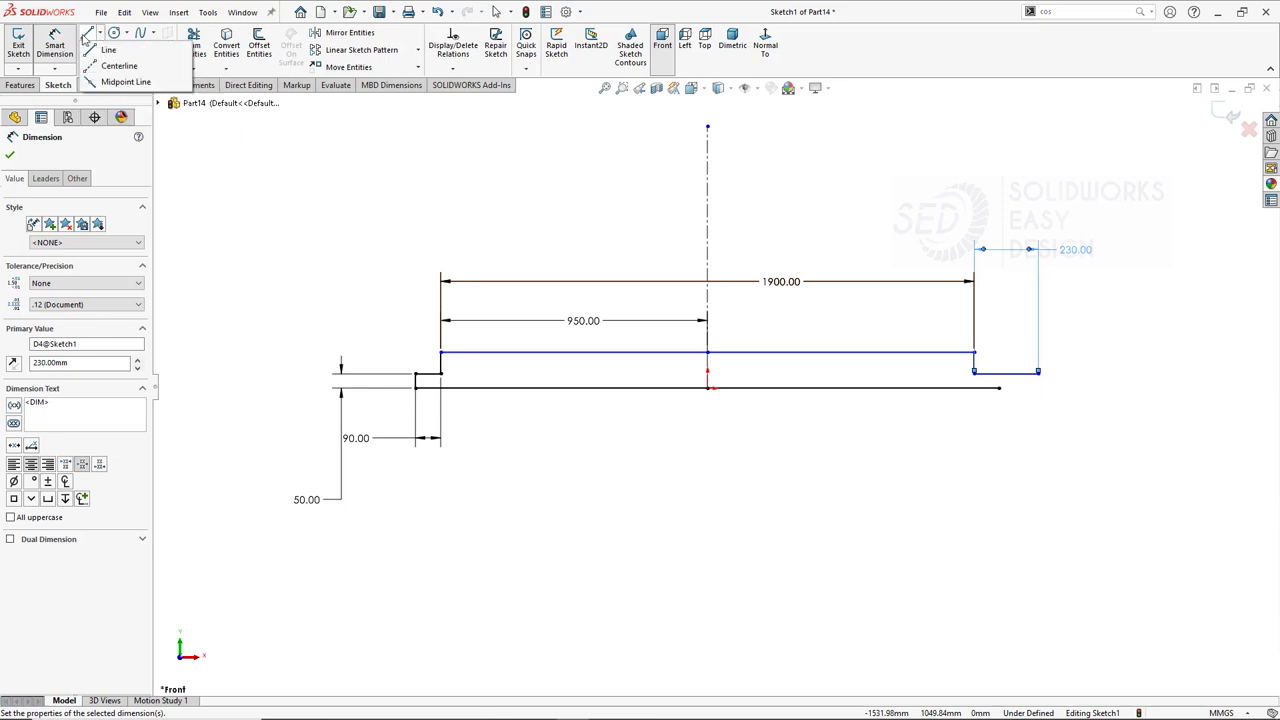
{"action": "left_click_drag", "start_coordinate": [1038, 373], "coordinate": [1038, 388]}
{"action": "key", "text": "Escape"}
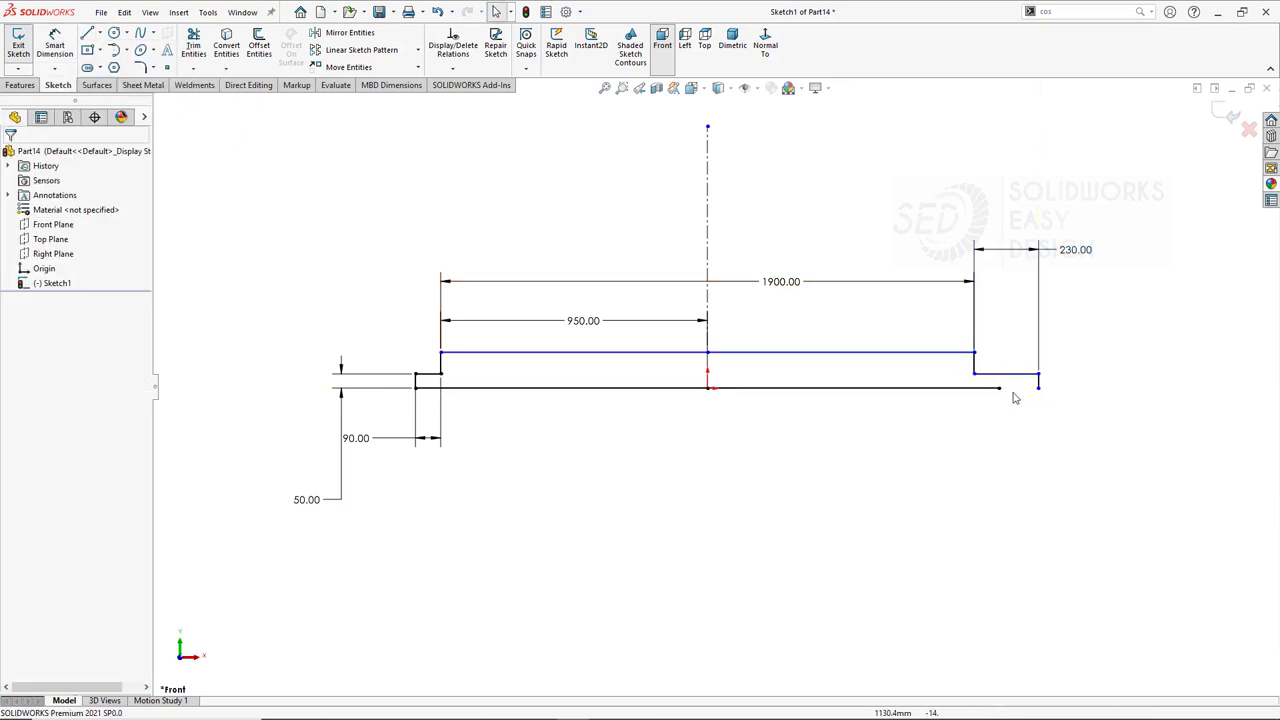
{"action": "left_click", "coordinate": [70, 47]}
{"action": "left_click", "coordinate": [1040, 388]}
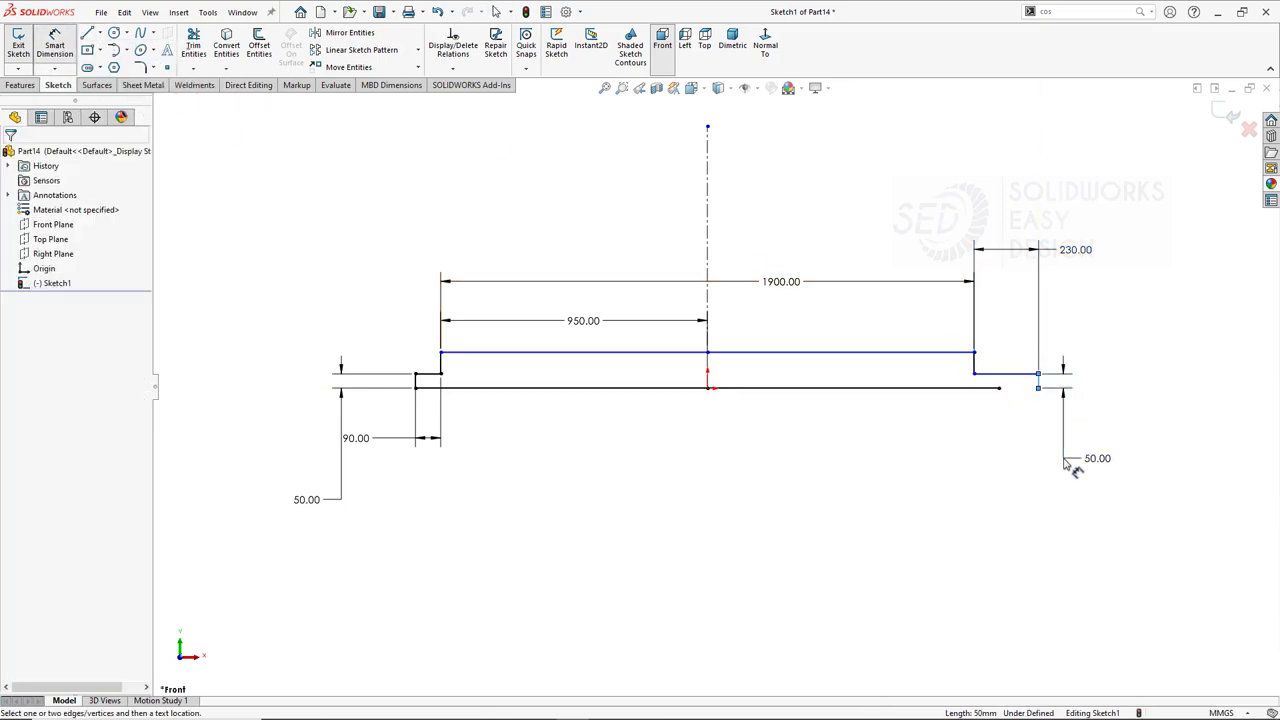
{"action": "left_click", "coordinate": [1066, 462]}
{"action": "key", "text": "Return"}
{"action": "key", "text": "Escape"}
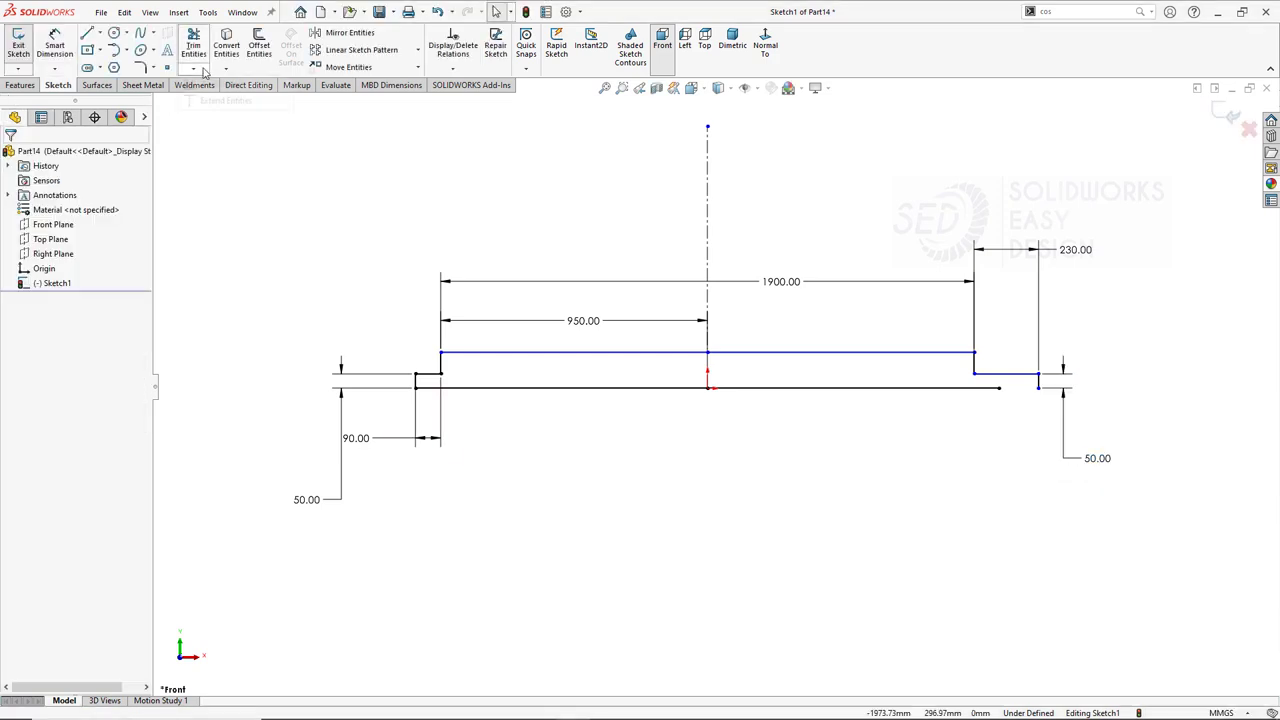
Trim the extra bottom-line segment and add a driven 950 dimension from the origin.
{"action": "left_click", "coordinate": [193, 47]}
{"action": "left_click", "coordinate": [680, 390]}
{"action": "left_click", "coordinate": [677, 379]}
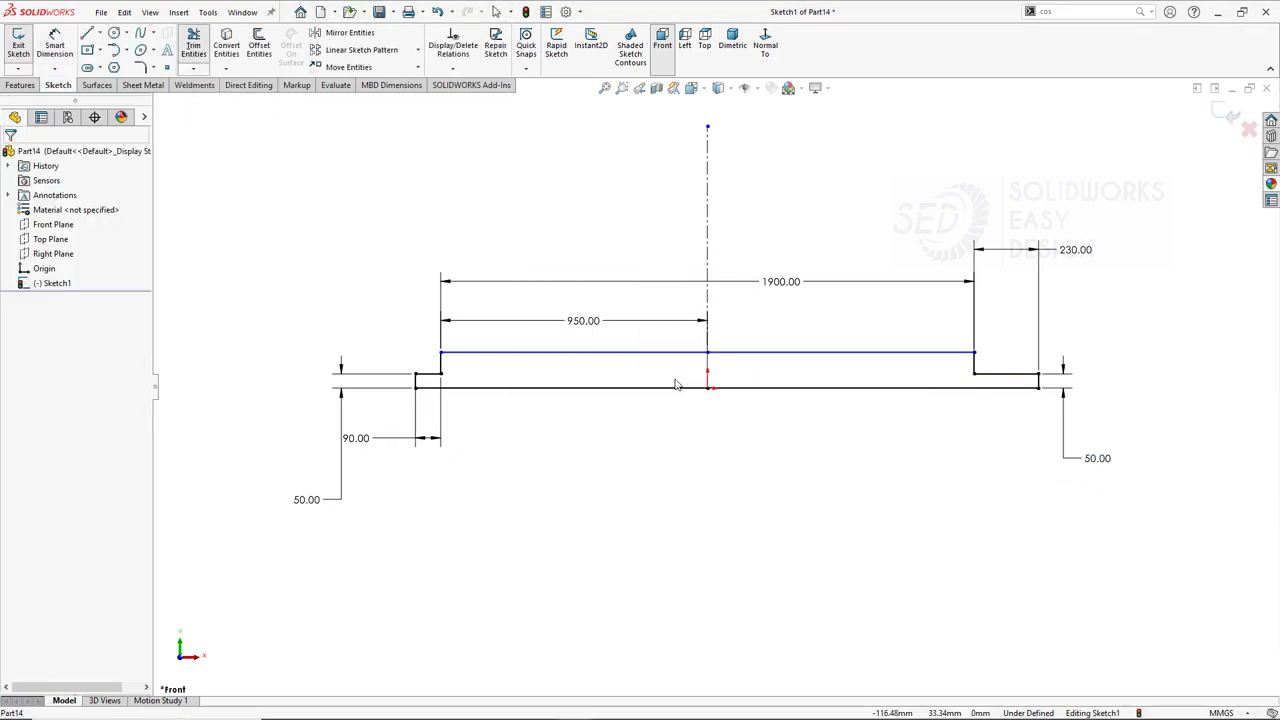
{"action": "key", "text": "Escape"}
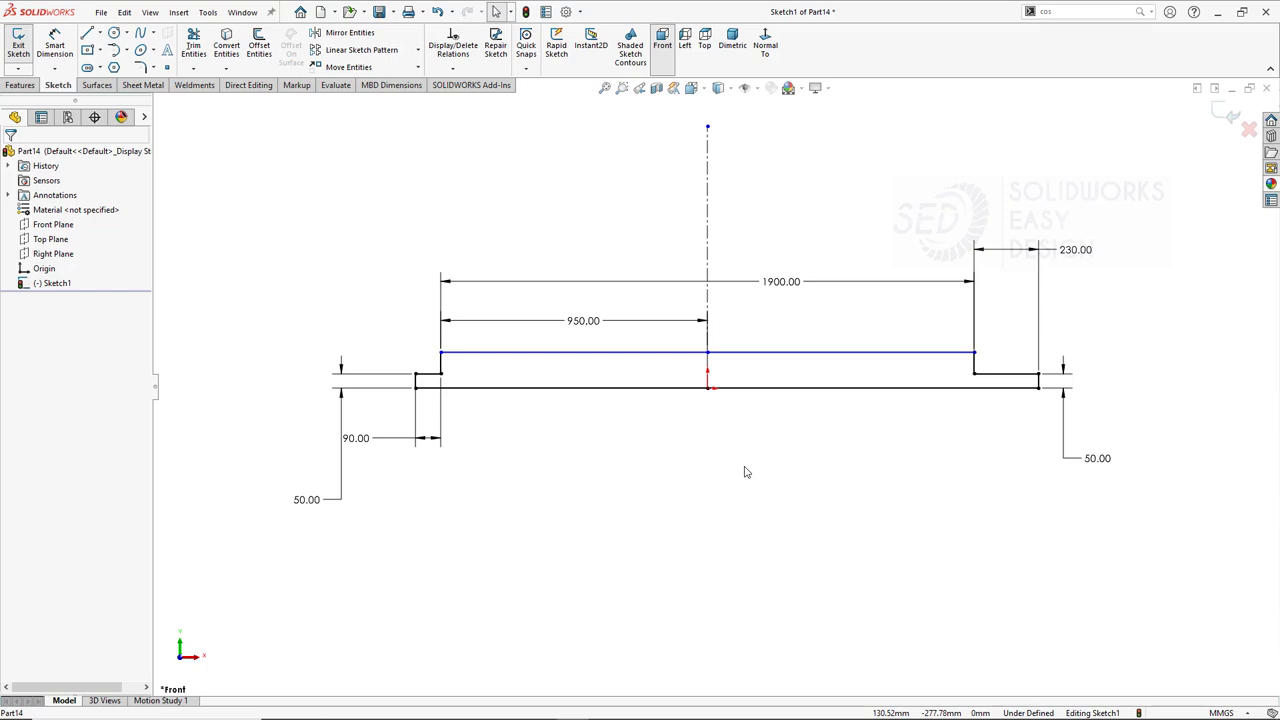
{"action": "left_click", "coordinate": [54, 45]}
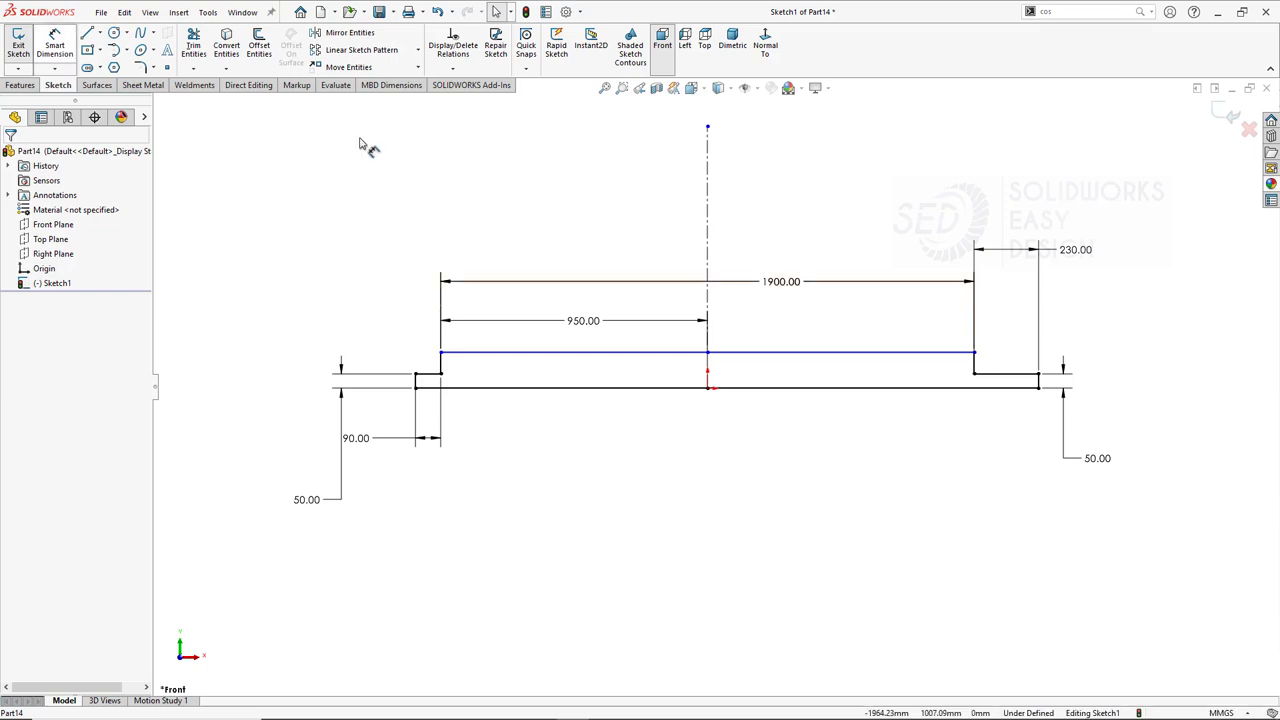
{"action": "left_click", "coordinate": [708, 388]}
{"action": "left_click", "coordinate": [975, 352]}
{"action": "left_click", "coordinate": [878, 462]}
{"action": "left_click", "coordinate": [643, 313]}
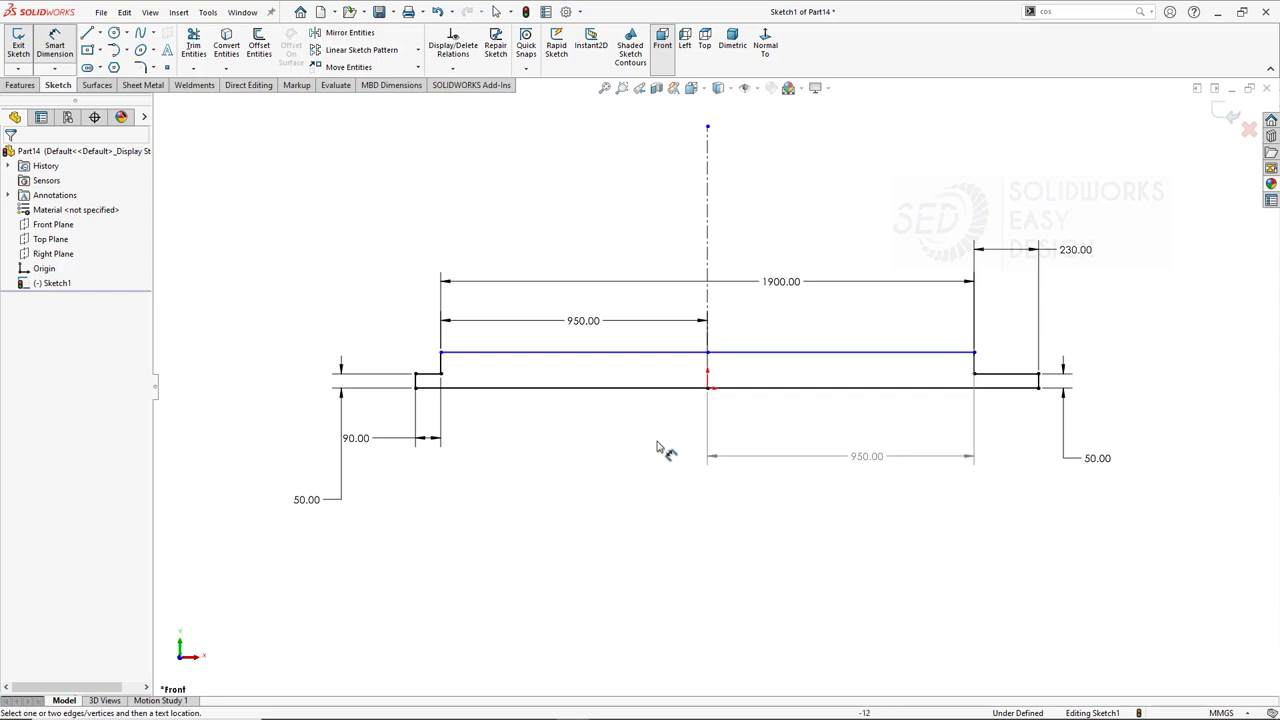
Draw a vertical closing line at the right step down to the bottom line.
{"action": "key", "text": "l"}
{"action": "left_click", "coordinate": [441, 382]}
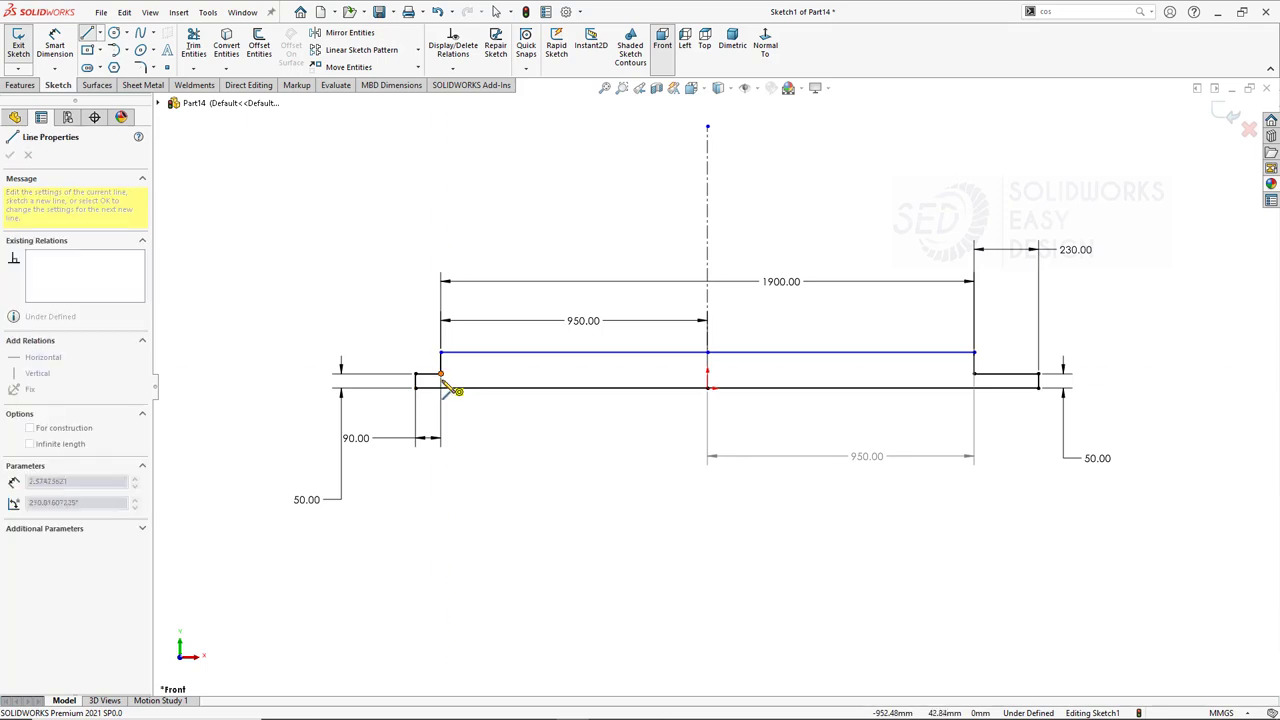
{"action": "key", "text": "Escape"}
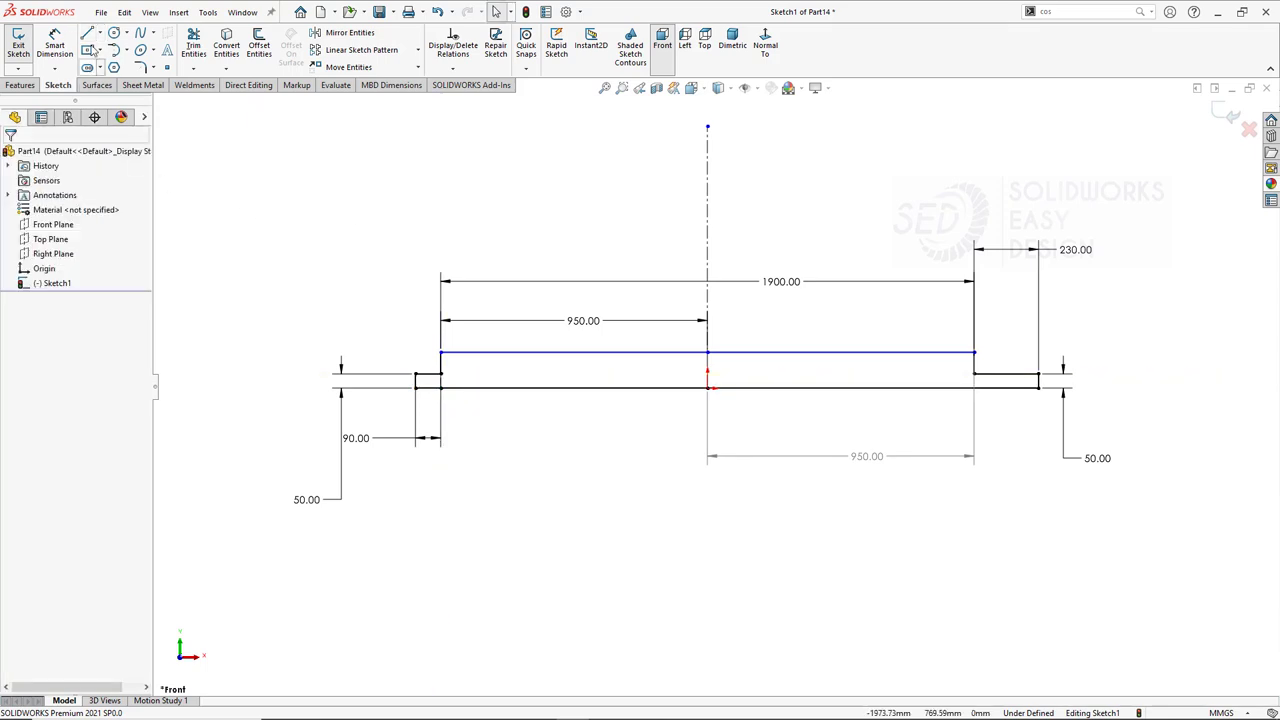
{"action": "left_click", "coordinate": [88, 33]}
{"action": "left_click", "coordinate": [975, 374]}
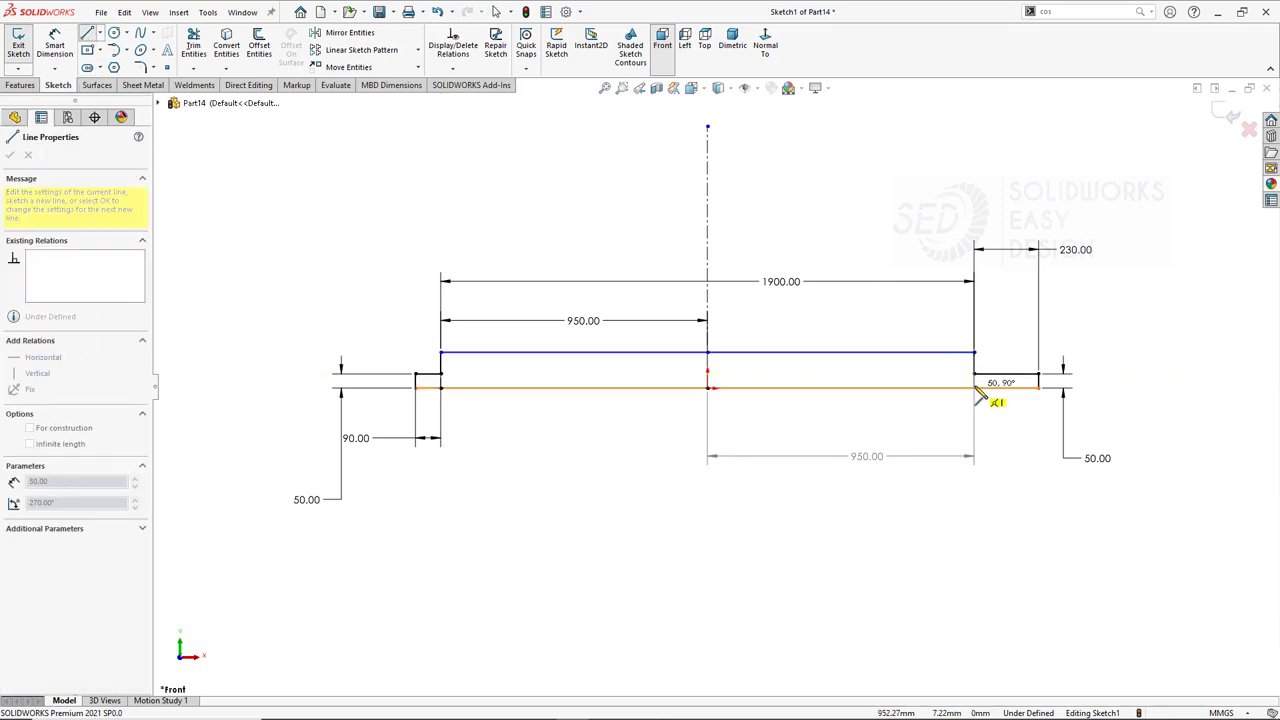
{"action": "left_click", "coordinate": [976, 388]}
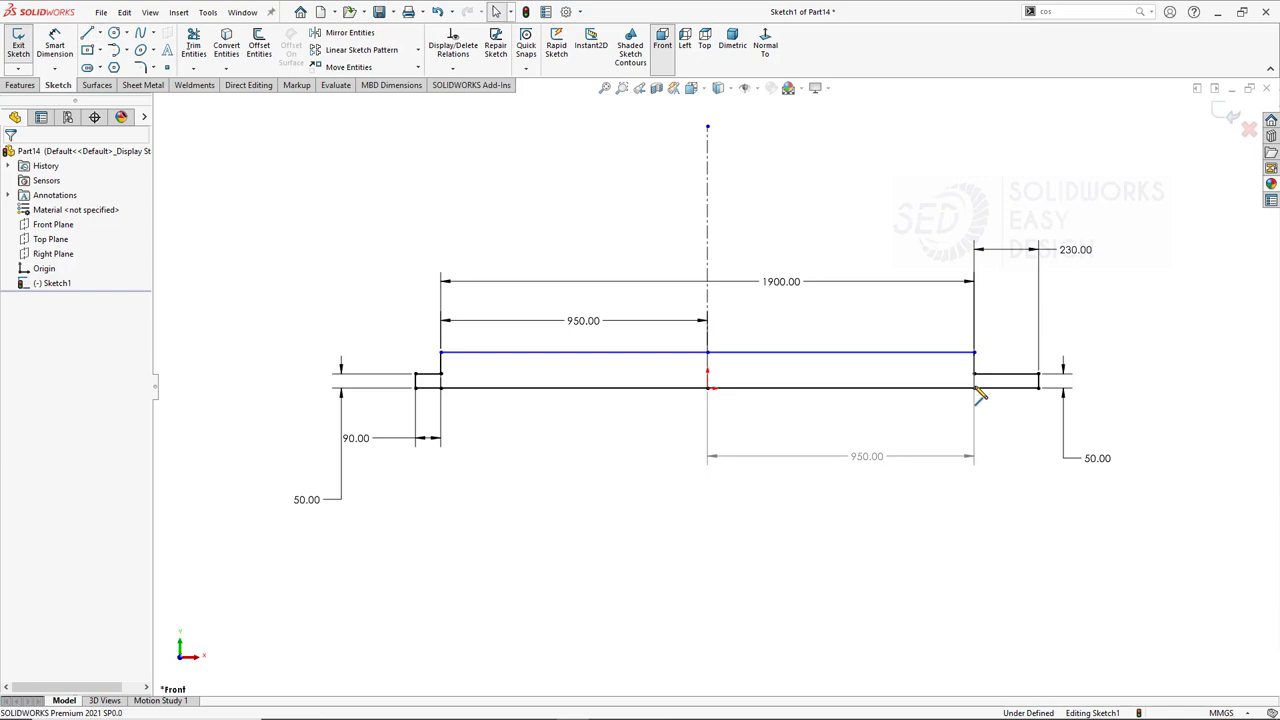
{"action": "left_click", "coordinate": [20, 85]}
Attempt a revolve by picking profile regions, then cancel it to fix the sketch.
{"action": "left_click", "coordinate": [64, 45]}
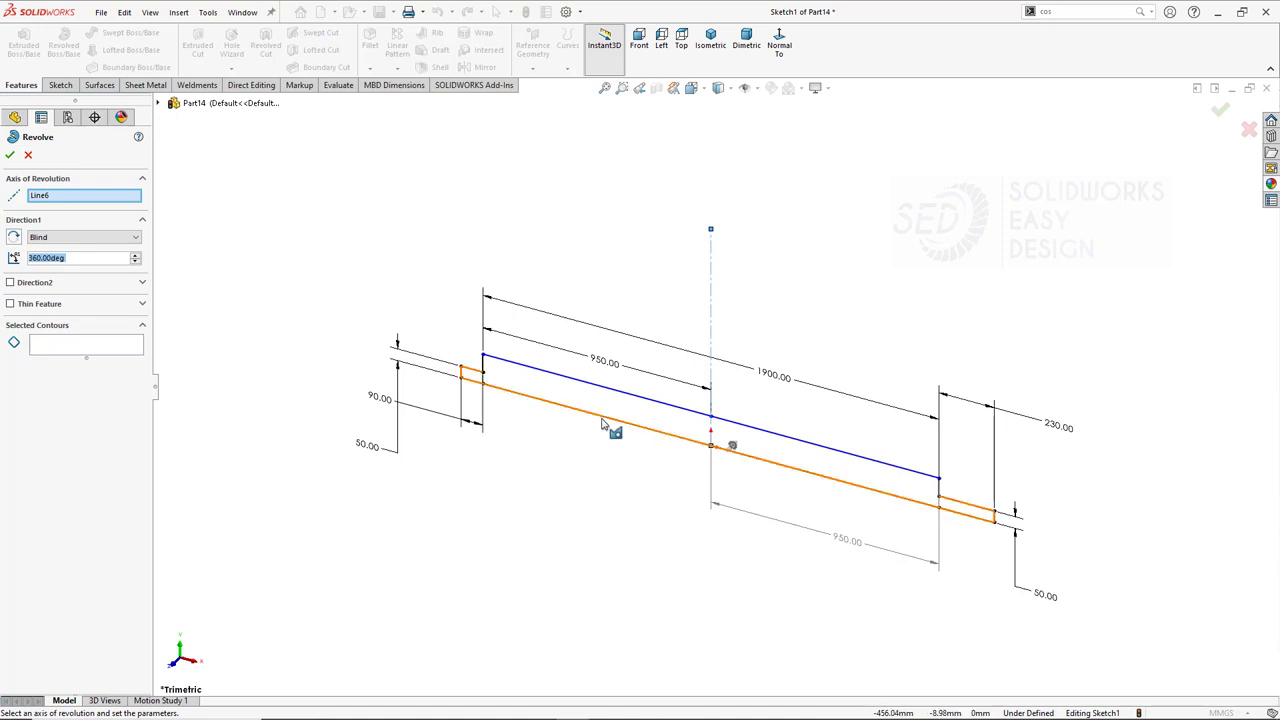
{"action": "left_click", "coordinate": [604, 421]}
{"action": "left_click", "coordinate": [590, 400]}
{"action": "left_click", "coordinate": [800, 441]}
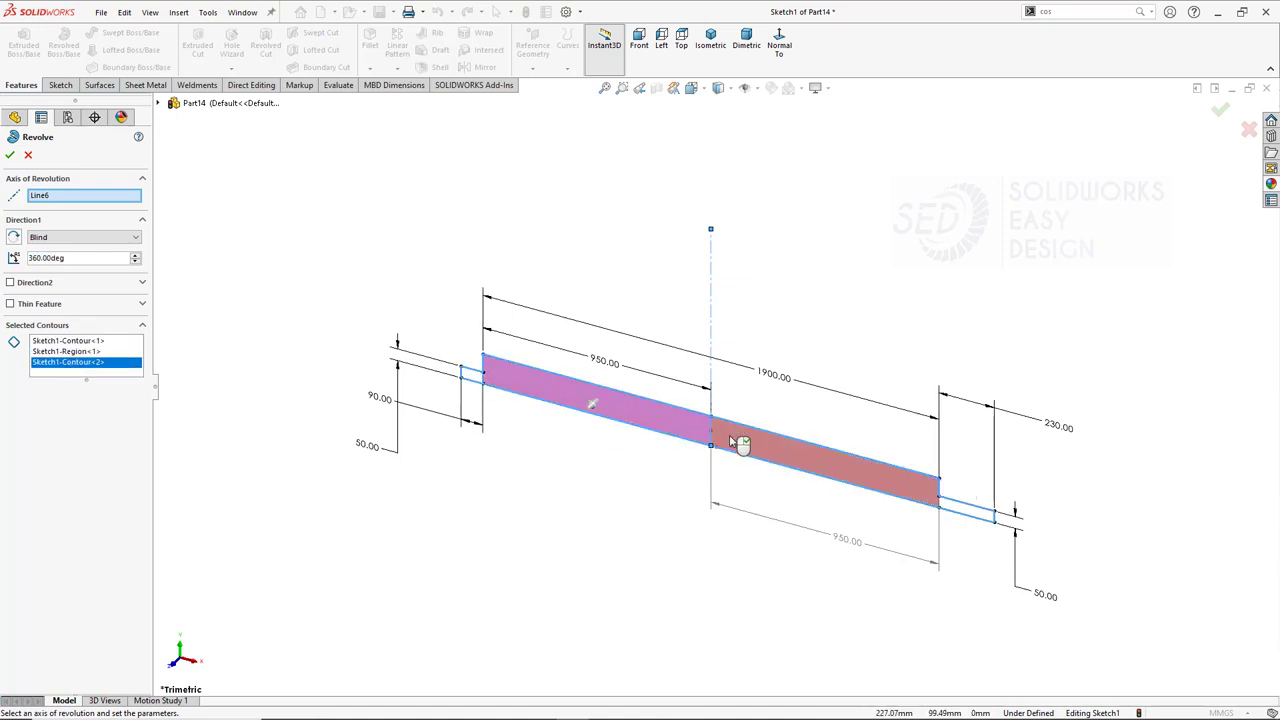
{"action": "left_click", "coordinate": [29, 157]}
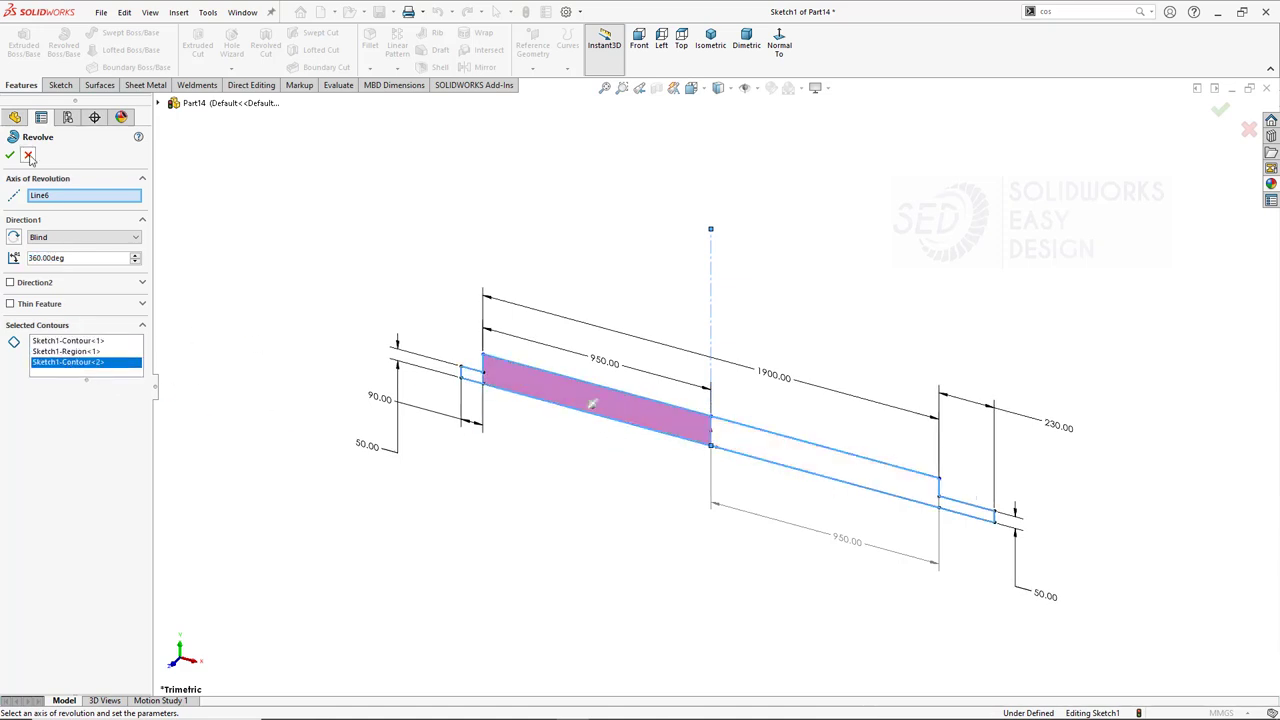
Check the step lines, then revolve the profile about the centerline into the shaft.
{"action": "scroll", "coordinate": [531, 405], "scroll_direction": "down", "scroll_amount": 3}
{"action": "scroll", "coordinate": [497, 343], "scroll_direction": "down", "scroll_amount": 3}
{"action": "left_click", "coordinate": [490, 340]}
{"action": "key", "text": "Escape"}
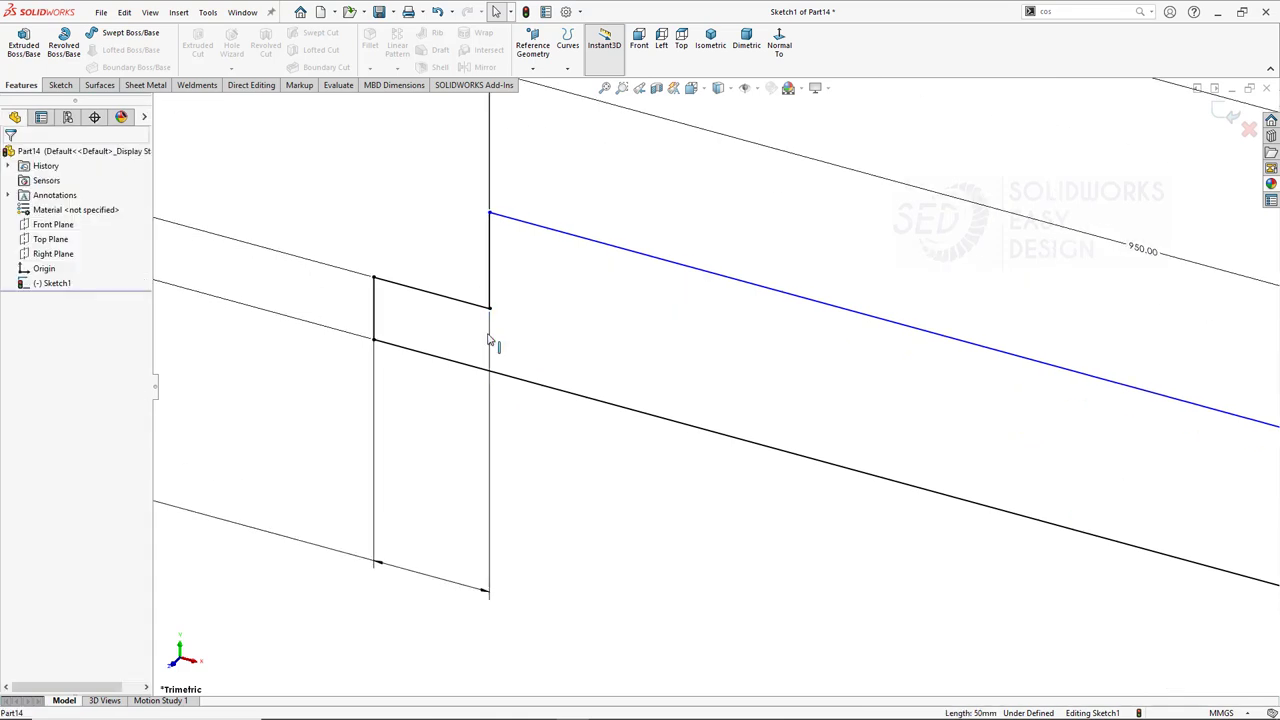
{"action": "scroll", "coordinate": [490, 340], "scroll_direction": "up", "scroll_amount": 5}
{"action": "scroll", "coordinate": [980, 471], "scroll_direction": "down", "scroll_amount": 5}
{"action": "left_click", "coordinate": [873, 425]}
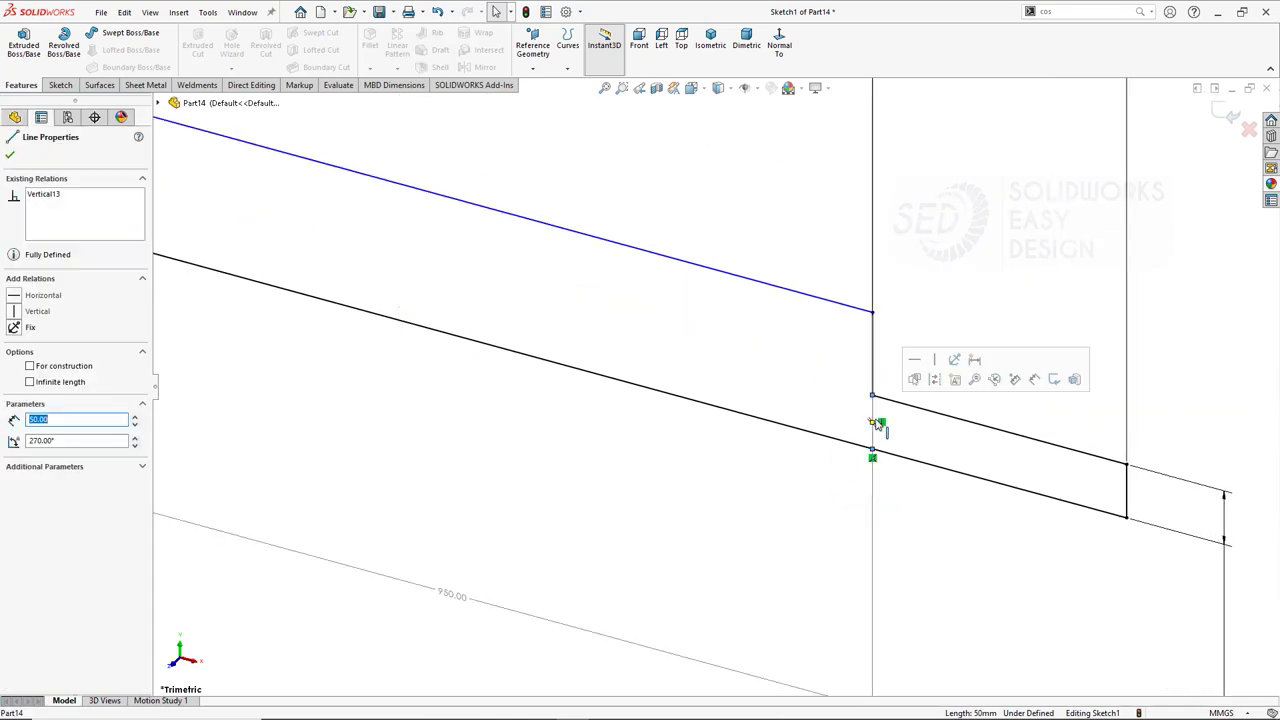
{"action": "key", "text": "Escape"}
{"action": "scroll", "coordinate": [877, 428], "scroll_direction": "up", "scroll_amount": 3}
{"action": "scroll", "coordinate": [810, 420], "scroll_direction": "up", "scroll_amount": 3}
{"action": "left_click", "coordinate": [63, 42]}
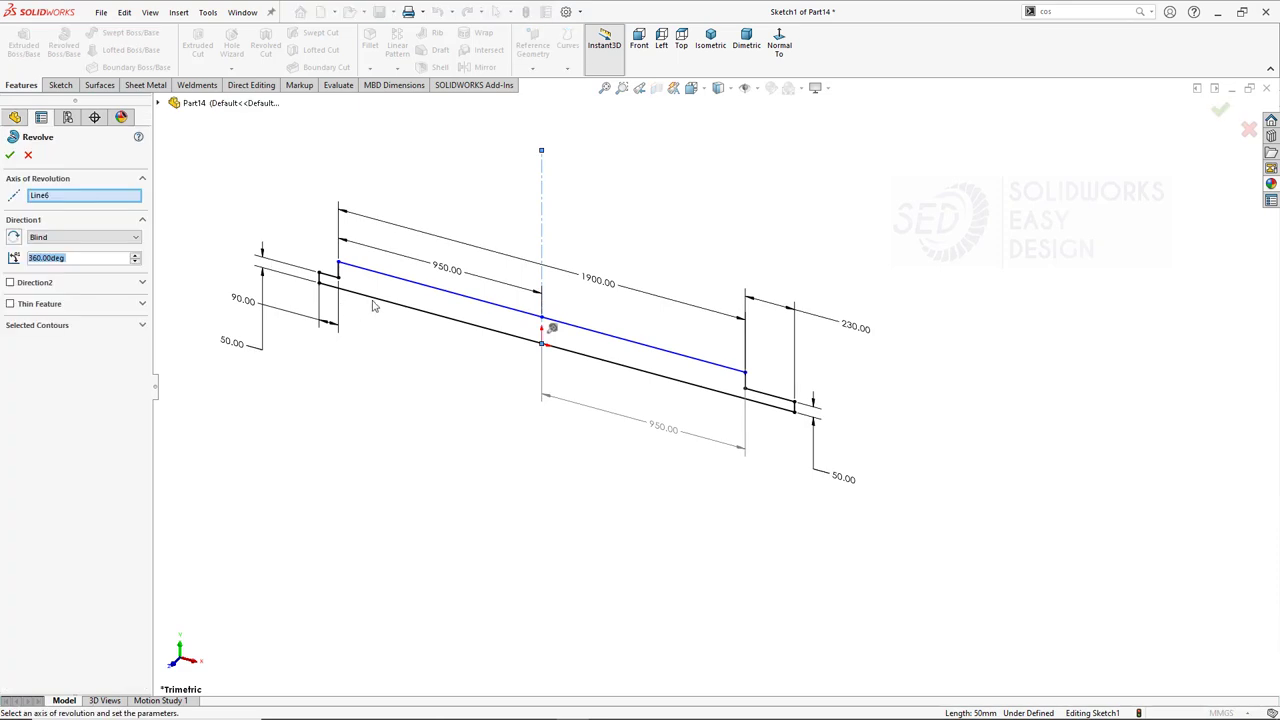
{"action": "left_click", "coordinate": [10, 156]}
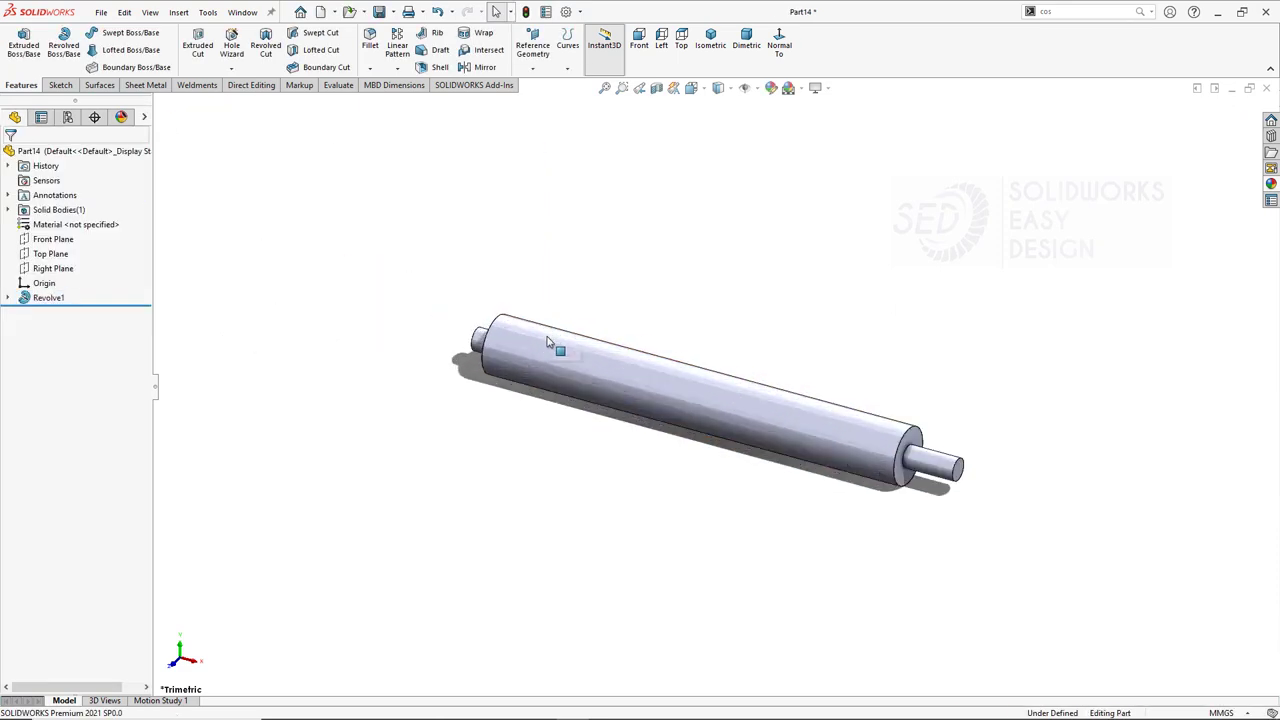
Apply a gold appearance from the library to the shaft.
{"action": "left_click", "coordinate": [1271, 184]}
{"action": "left_click", "coordinate": [1130, 245]}
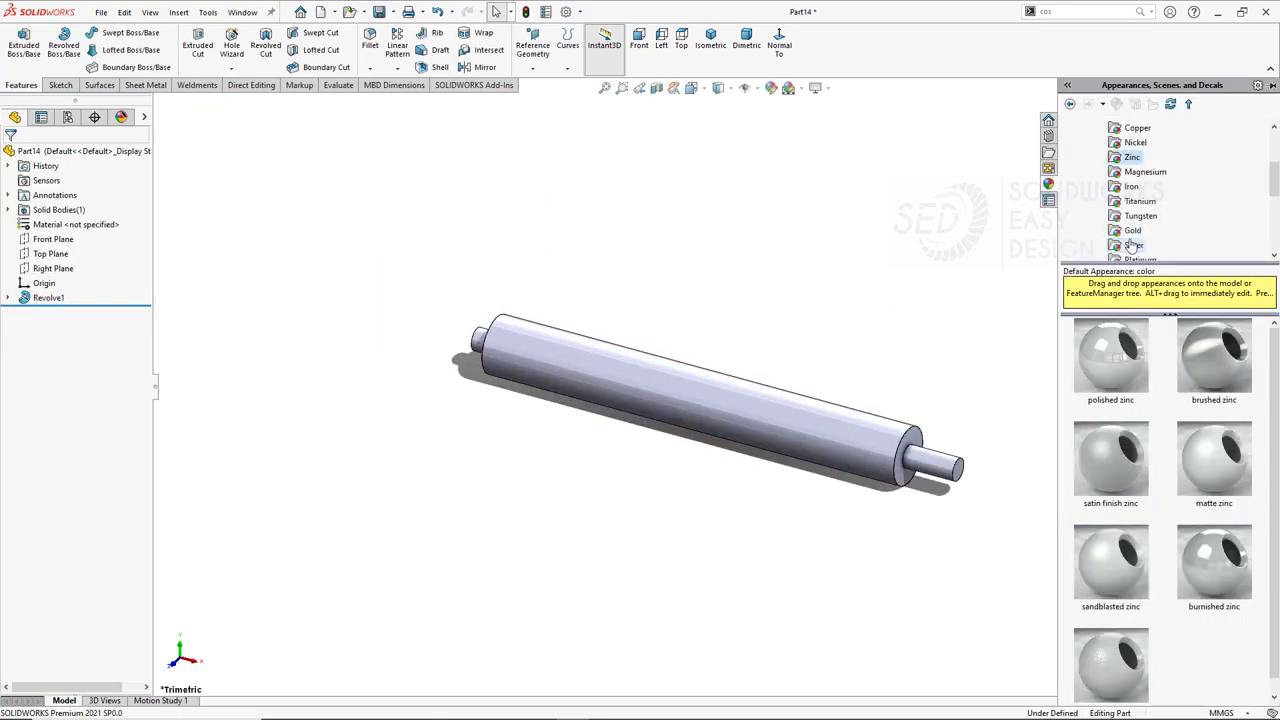
{"action": "left_click", "coordinate": [1130, 238]}
{"action": "left_click_drag", "start_coordinate": [1111, 459], "coordinate": [679, 422]}
Start a new sketch on the shaft's end face.
{"action": "scroll", "coordinate": [680, 428], "scroll_direction": "down", "scroll_amount": 2}
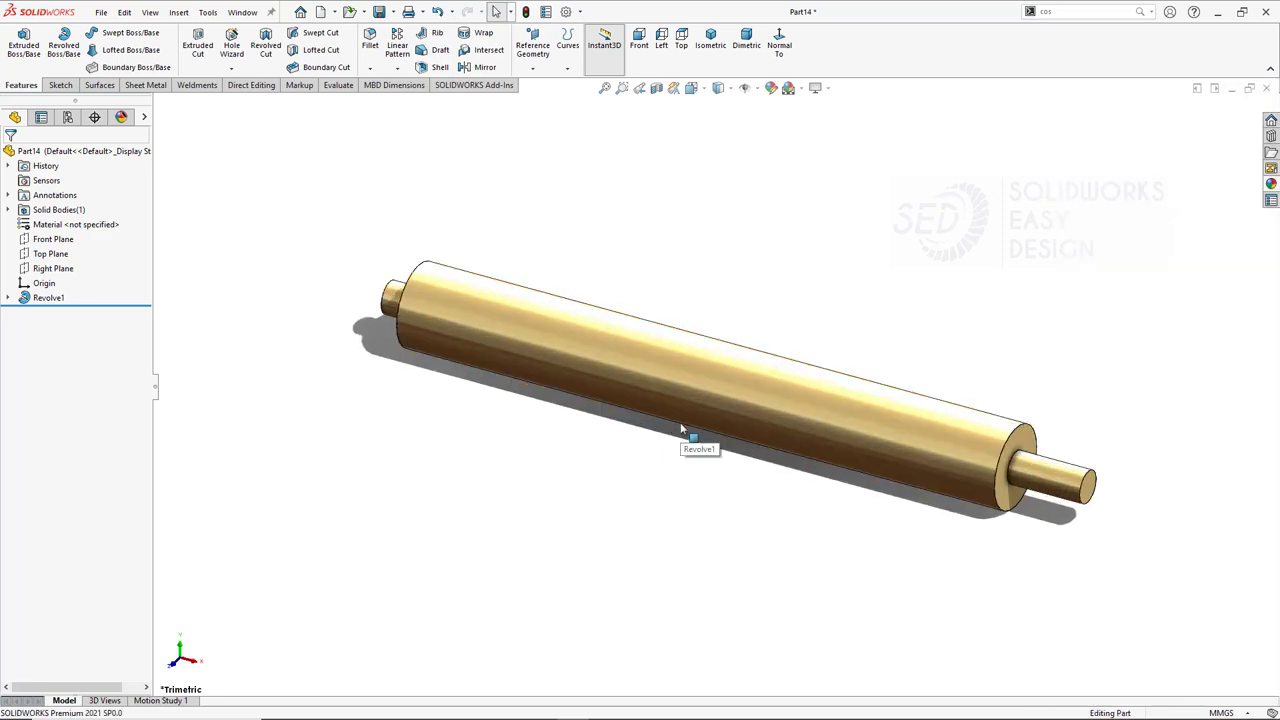
{"action": "scroll", "coordinate": [900, 450], "scroll_direction": "down", "scroll_amount": 5}
{"action": "left_click", "coordinate": [1023, 443]}
{"action": "left_click", "coordinate": [1080, 386]}
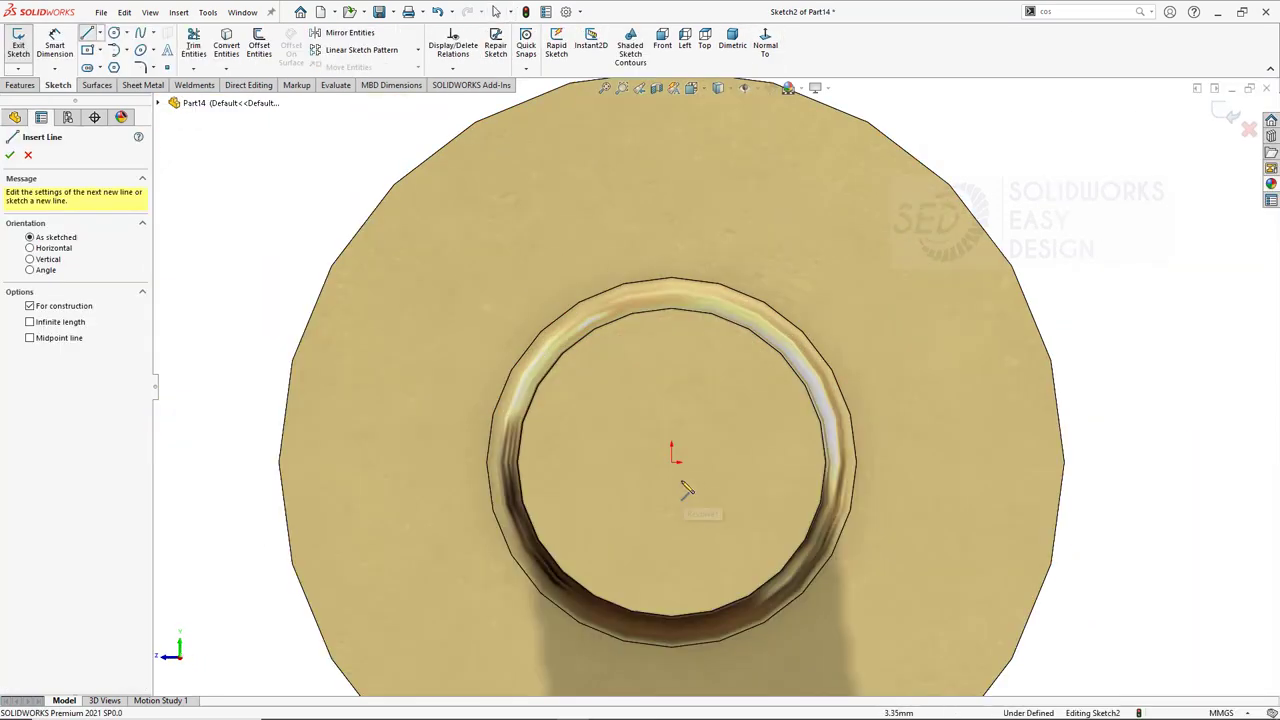
Draw a vertical centerline straight up from the origin on the end face.
{"action": "left_click", "coordinate": [672, 460]}
{"action": "left_click", "coordinate": [676, 329]}
{"action": "key", "text": "Escape"}
{"action": "scroll", "coordinate": [666, 310], "scroll_direction": "down", "scroll_amount": 3}
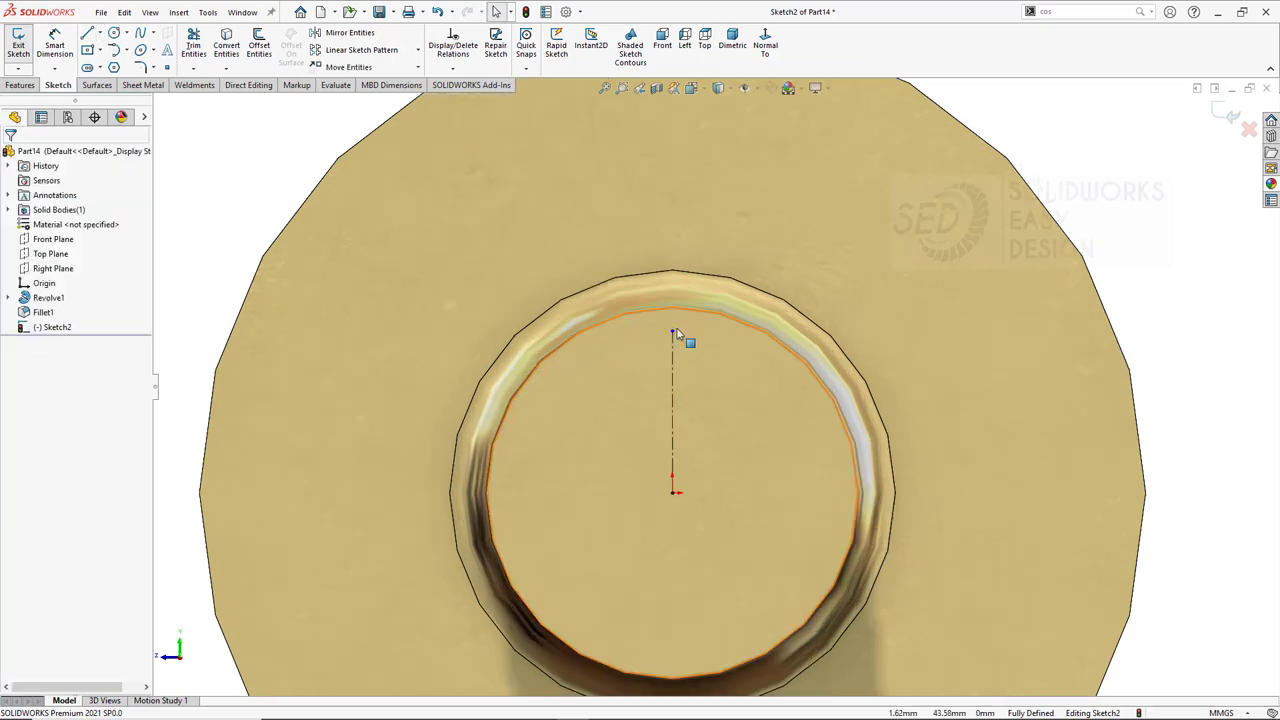
Add a center rectangle at the centerline's top and dimension its width to 28 mm.
{"action": "left_click", "coordinate": [98, 49]}
{"action": "left_click", "coordinate": [115, 89]}
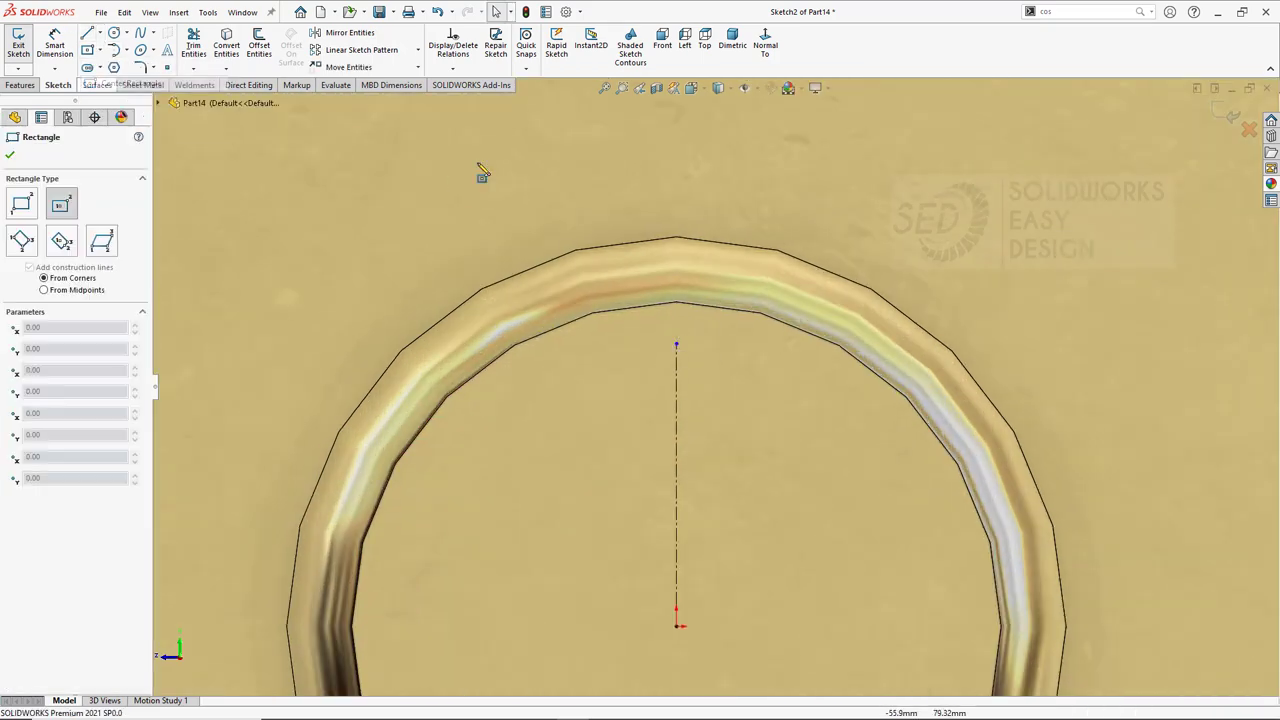
{"action": "left_click", "coordinate": [676, 344]}
{"action": "left_click", "coordinate": [746, 355]}
{"action": "key", "text": "Escape"}
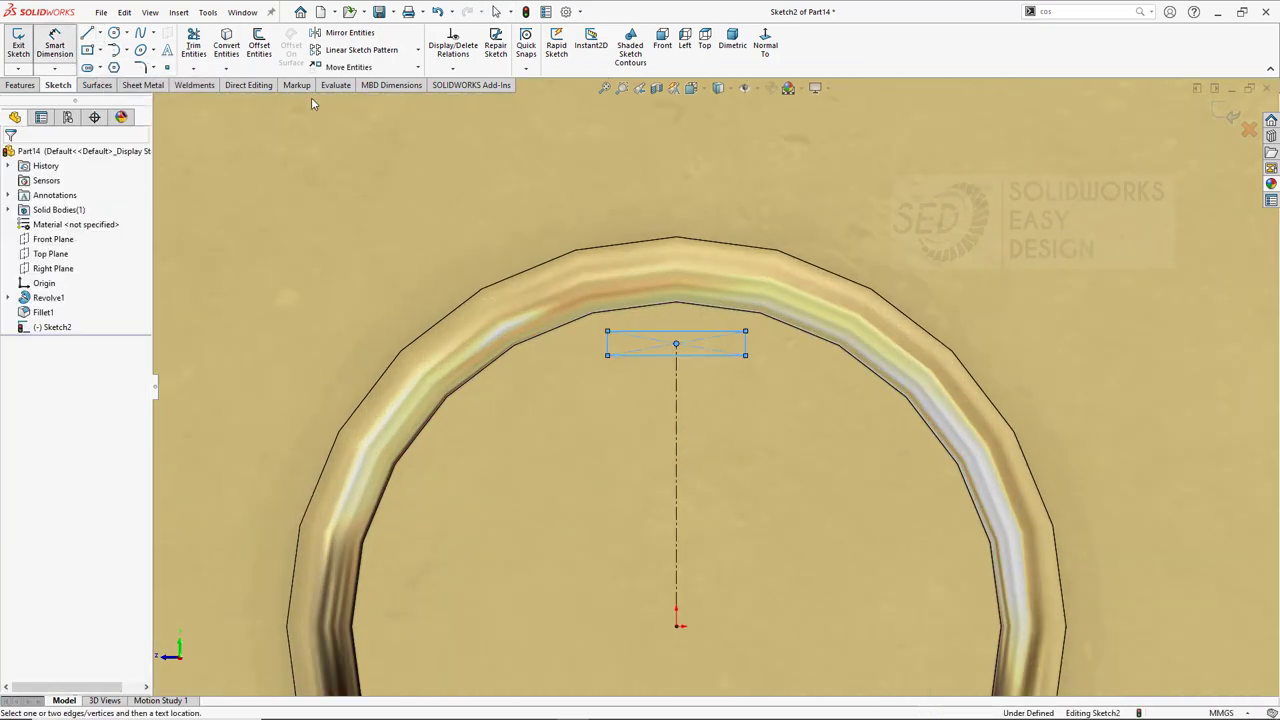
{"action": "left_click", "coordinate": [690, 331]}
{"action": "left_click", "coordinate": [445, 230]}
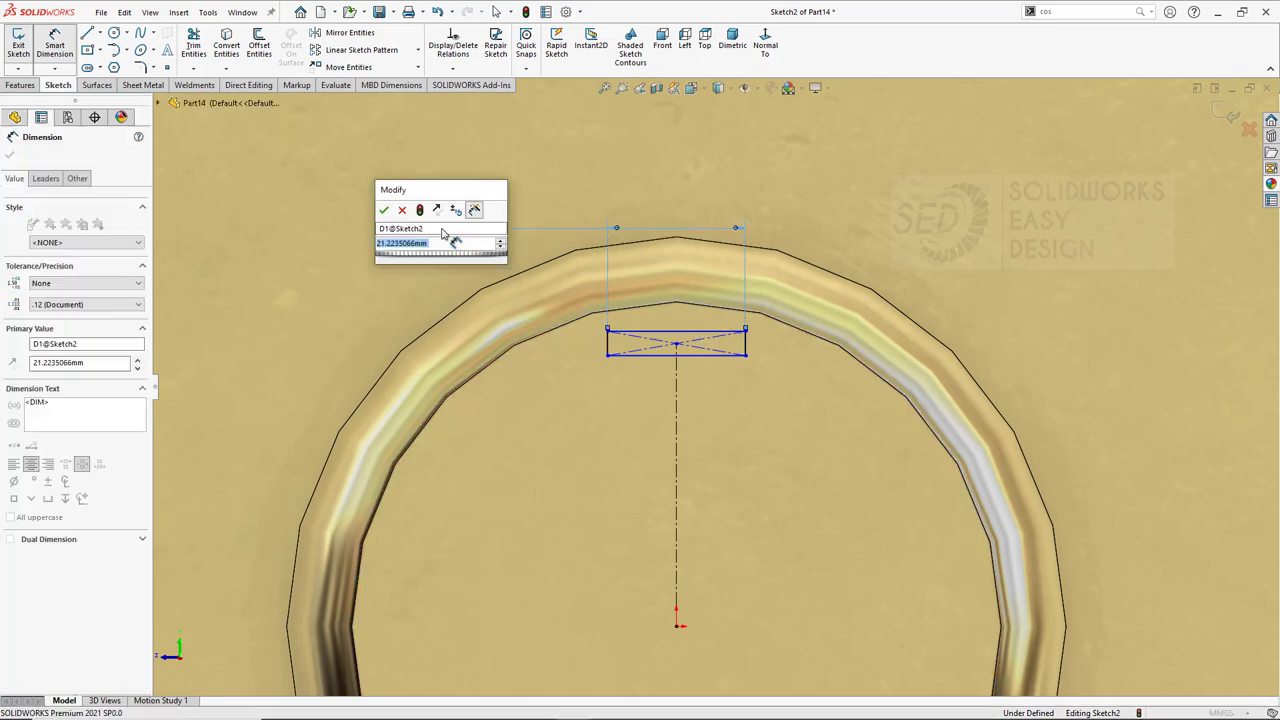
{"action": "type", "text": "28"}
{"action": "key", "text": "Return"}
{"action": "scroll", "coordinate": [741, 345], "scroll_direction": "down", "scroll_amount": 2}
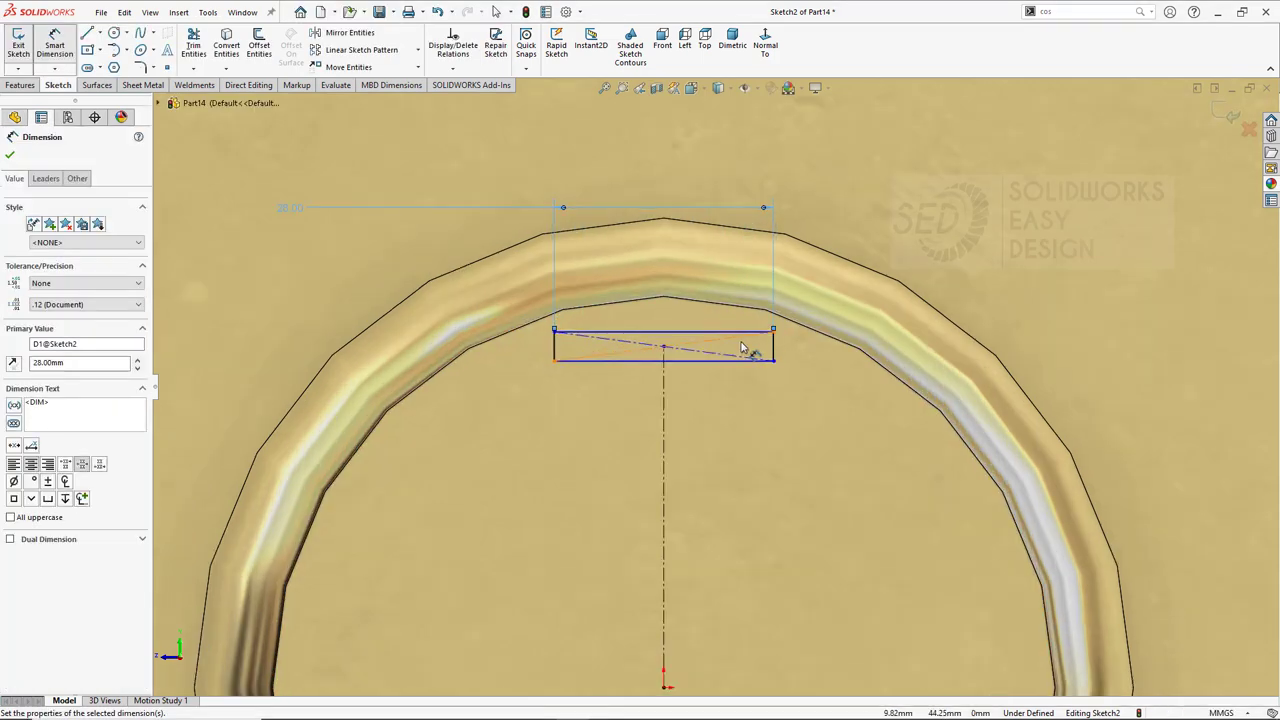
{"action": "key", "text": "Escape"}
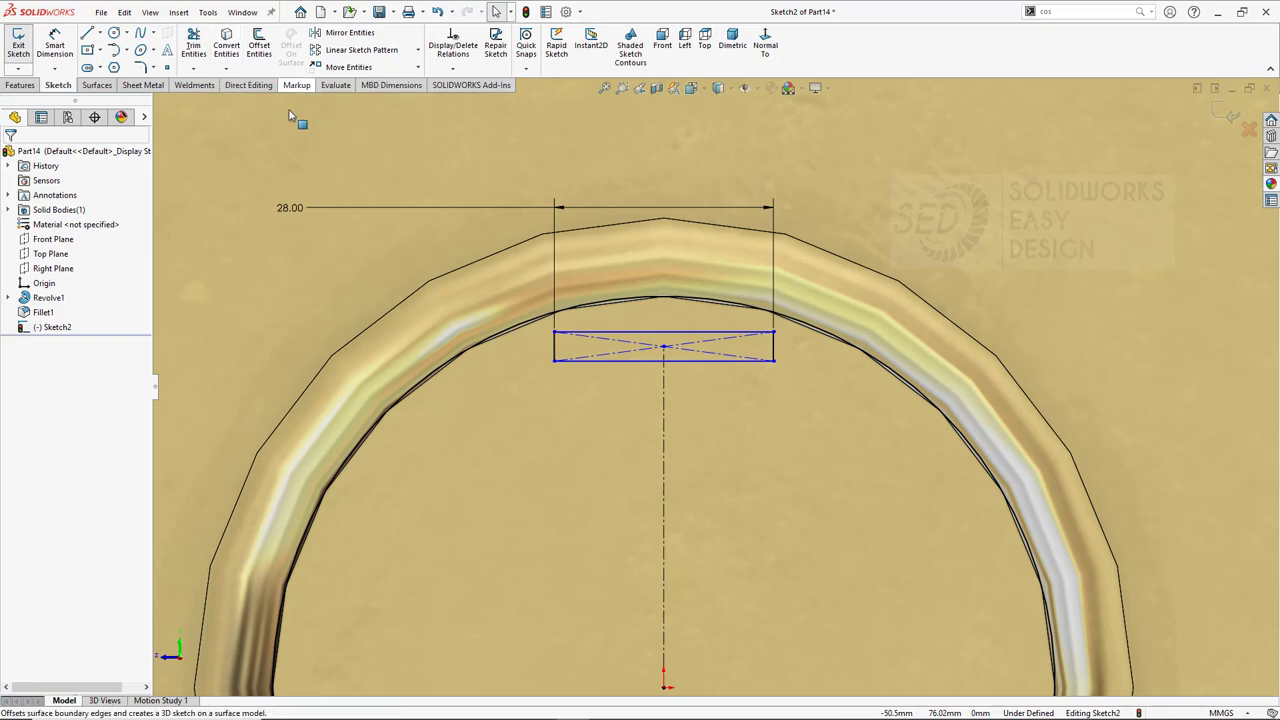
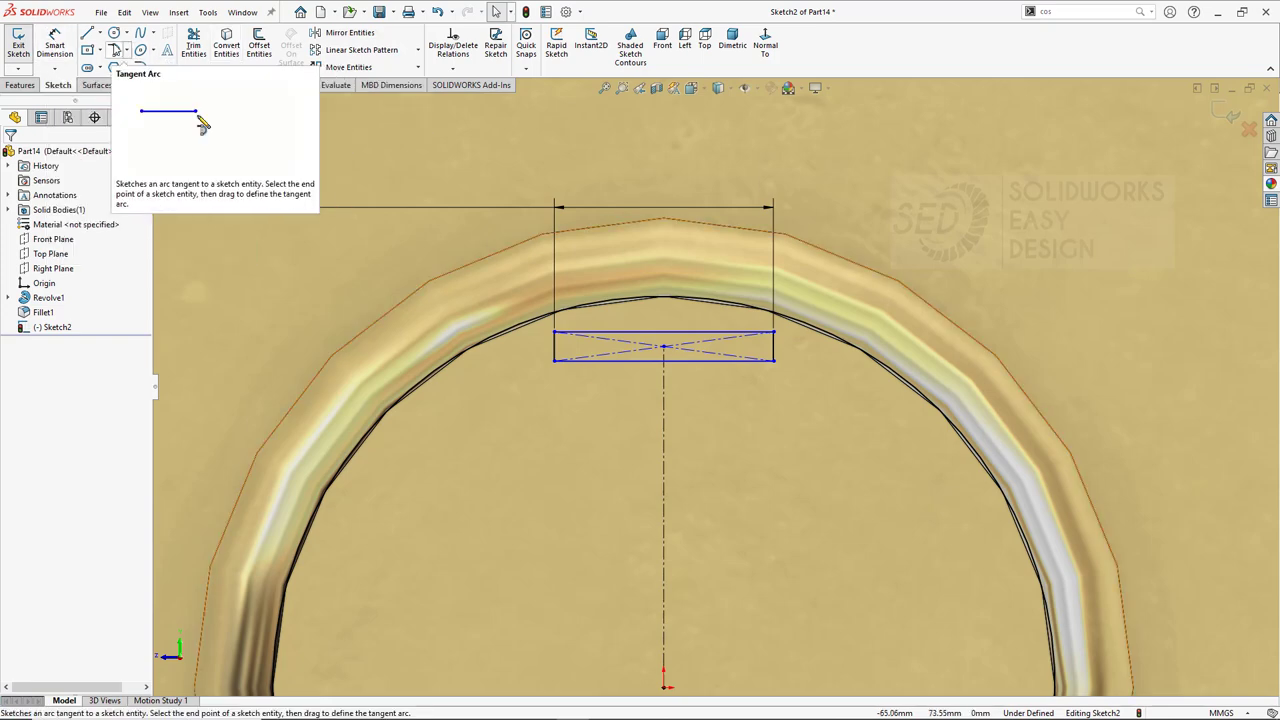
Draw a horizontal centerline across the middle of the keyway rectangle.
{"action": "left_click", "coordinate": [99, 33]}
{"action": "left_click", "coordinate": [107, 65]}
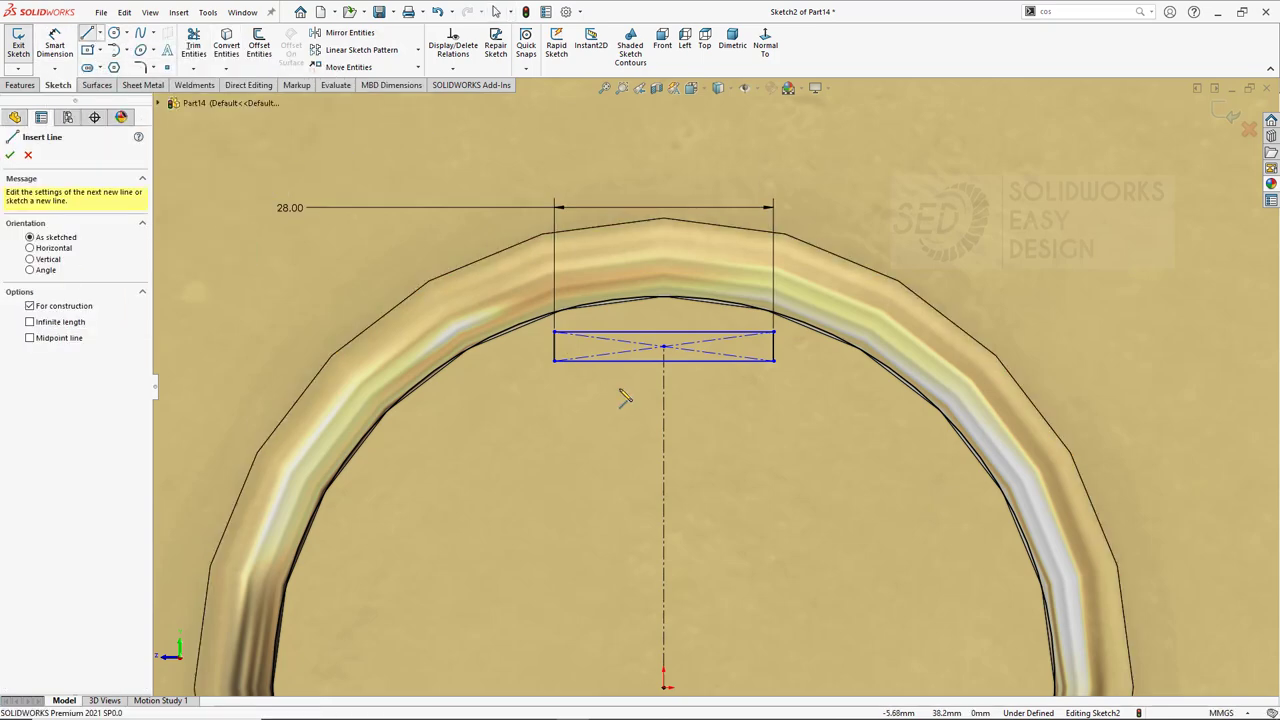
{"action": "left_click", "coordinate": [554, 346]}
{"action": "left_click", "coordinate": [773, 346]}
{"action": "key", "text": "Escape"}
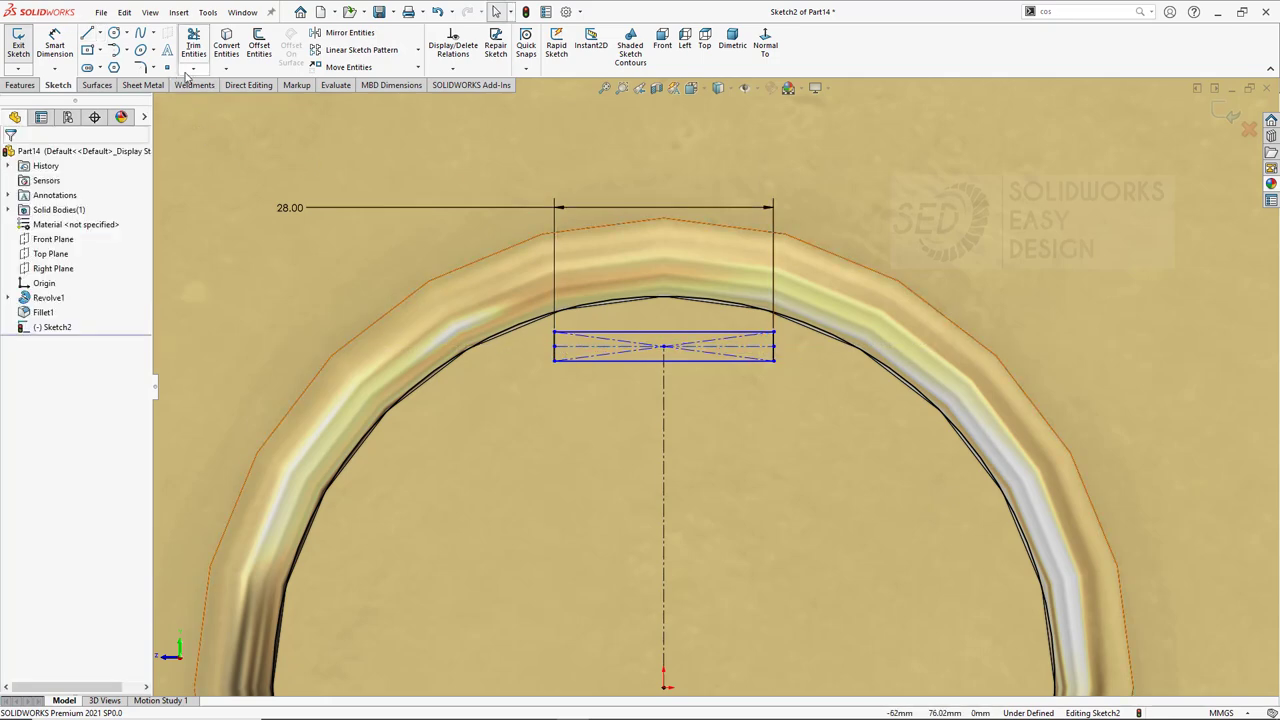
Make the rectangle's right-end midpoint coincident with the shaft's edge arc.
{"action": "left_click", "coordinate": [55, 45]}
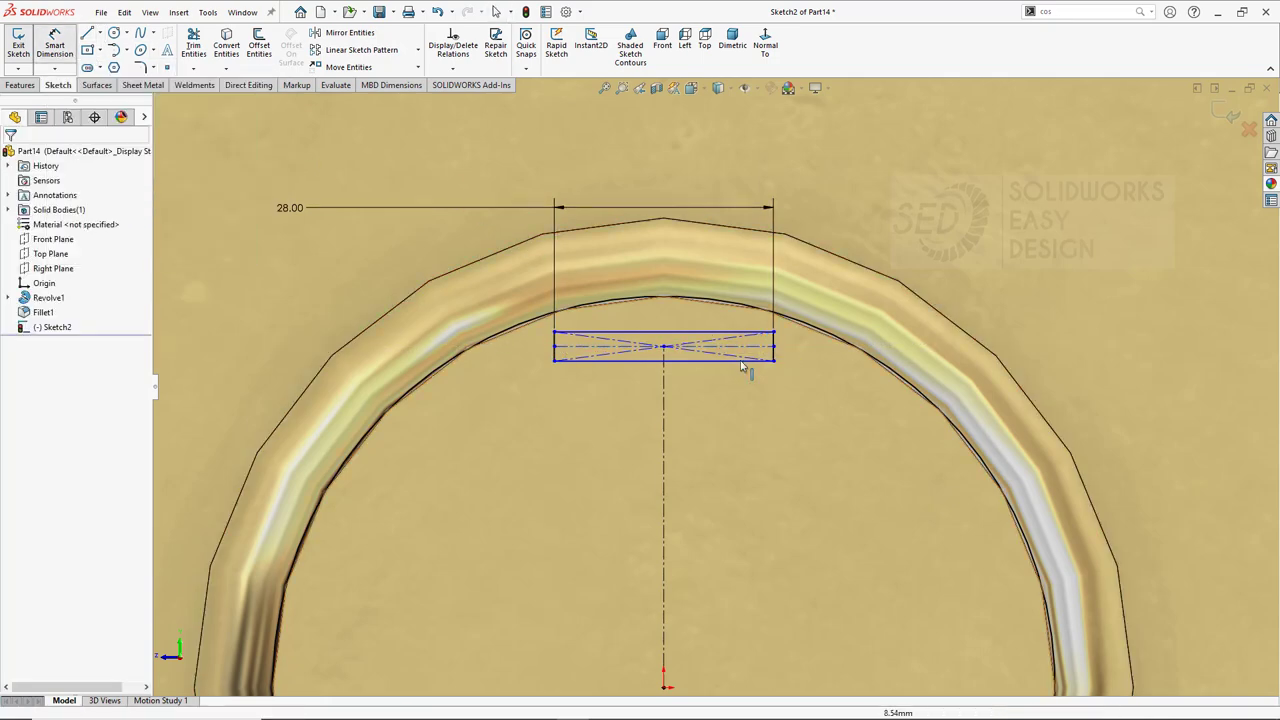
{"action": "key", "text": "Escape"}
{"action": "left_click", "coordinate": [773, 346]}
{"action": "left_click", "coordinate": [776, 315], "text": "ctrl"}
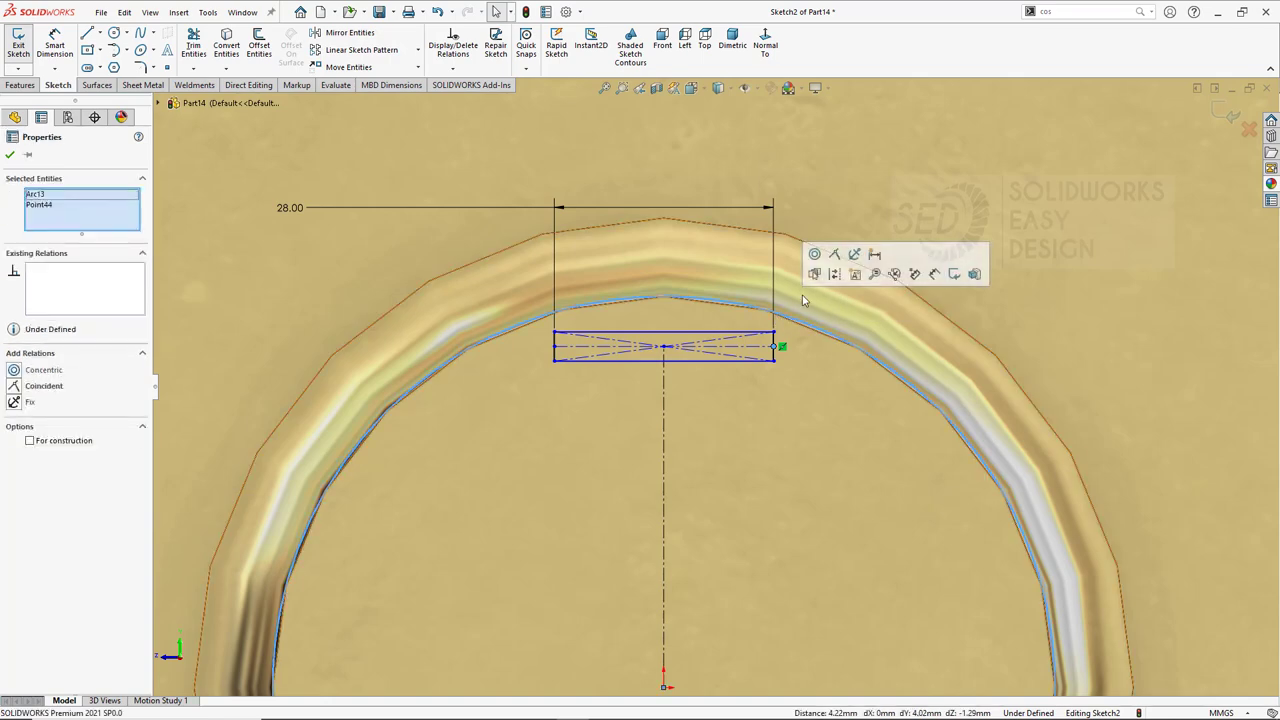
{"action": "left_click", "coordinate": [872, 273]}
{"action": "key", "text": "Escape"}
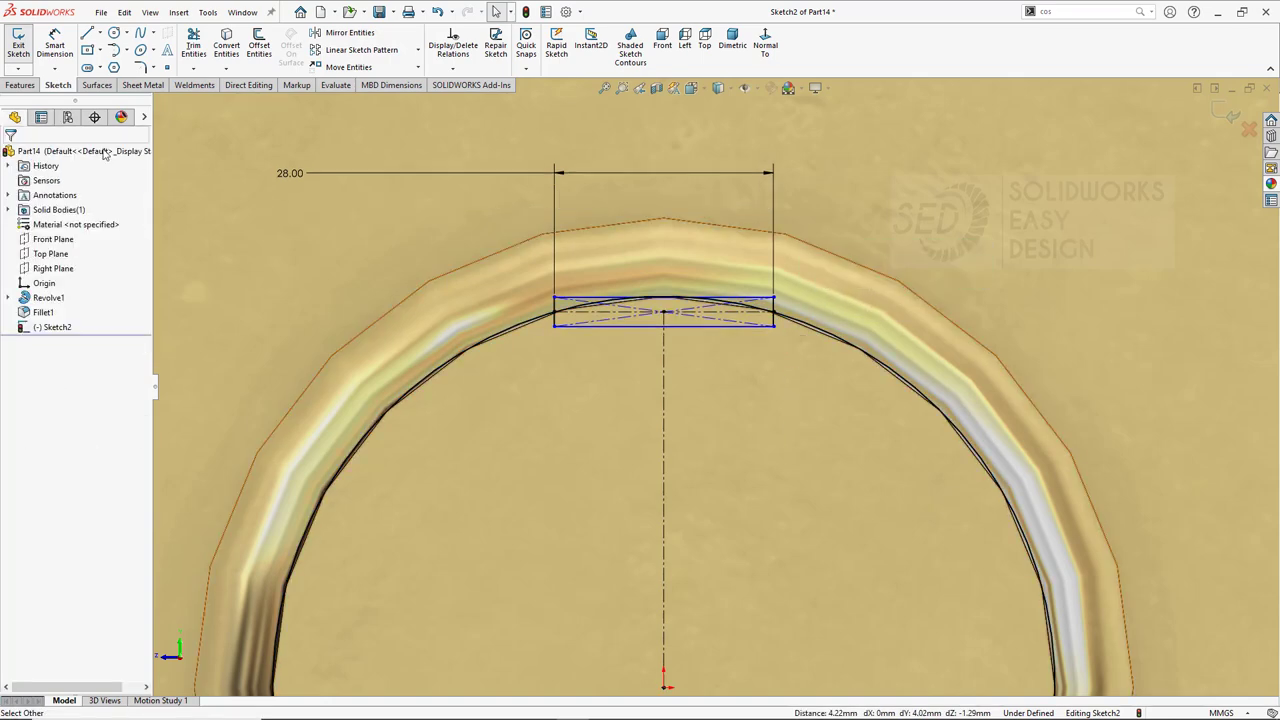
Dimension the rectangle corner 2.60 mm from the shaft edge arc, then view in 3D.
{"action": "scroll", "coordinate": [768, 240], "scroll_direction": "down", "scroll_amount": 3}
{"action": "left_click", "coordinate": [782, 390]}
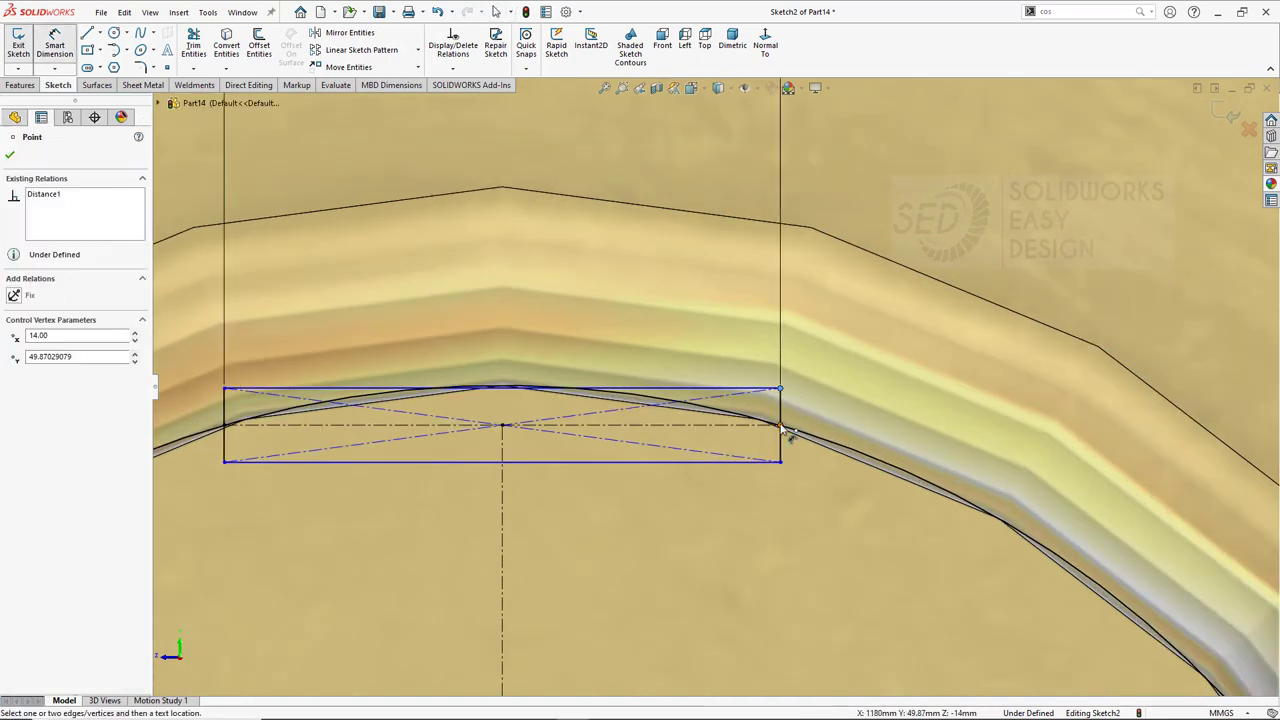
{"action": "left_click", "coordinate": [781, 426]}
{"action": "left_click", "coordinate": [816, 520]}
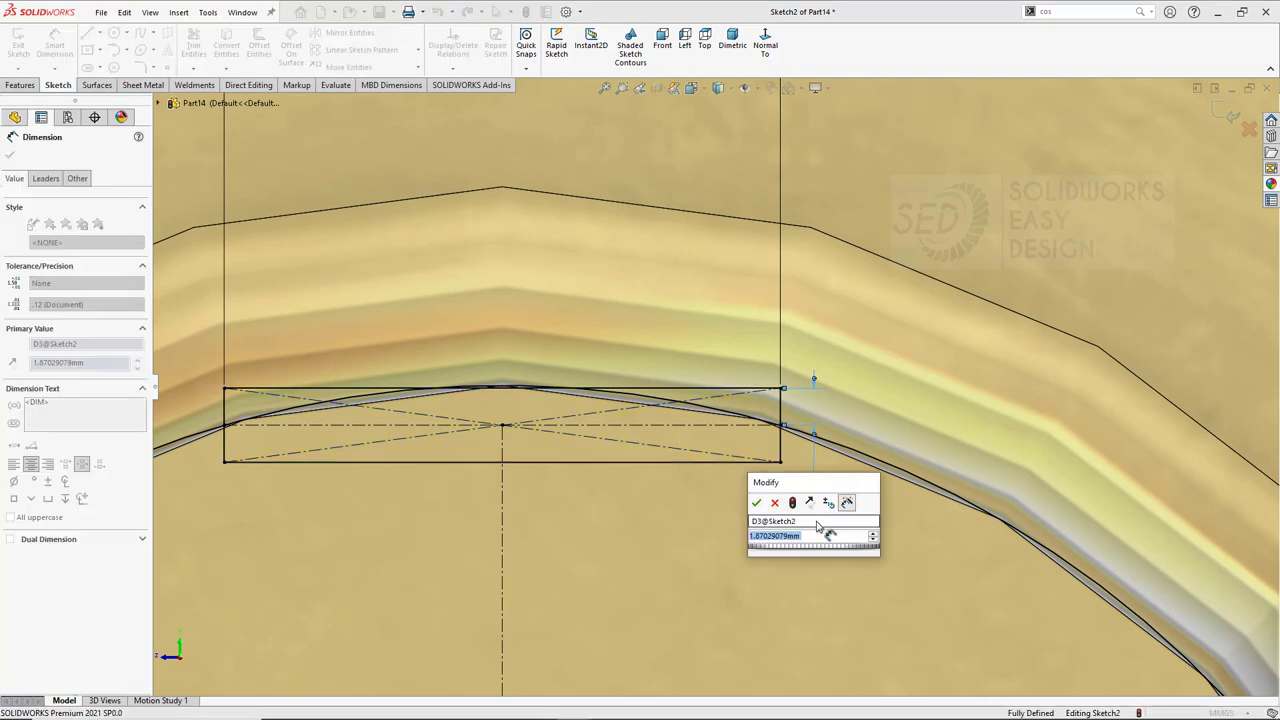
{"action": "type", "text": "2.6"}
{"action": "key", "text": "Return"}
{"action": "scroll", "coordinate": [620, 385], "scroll_direction": "up", "scroll_amount": 5}
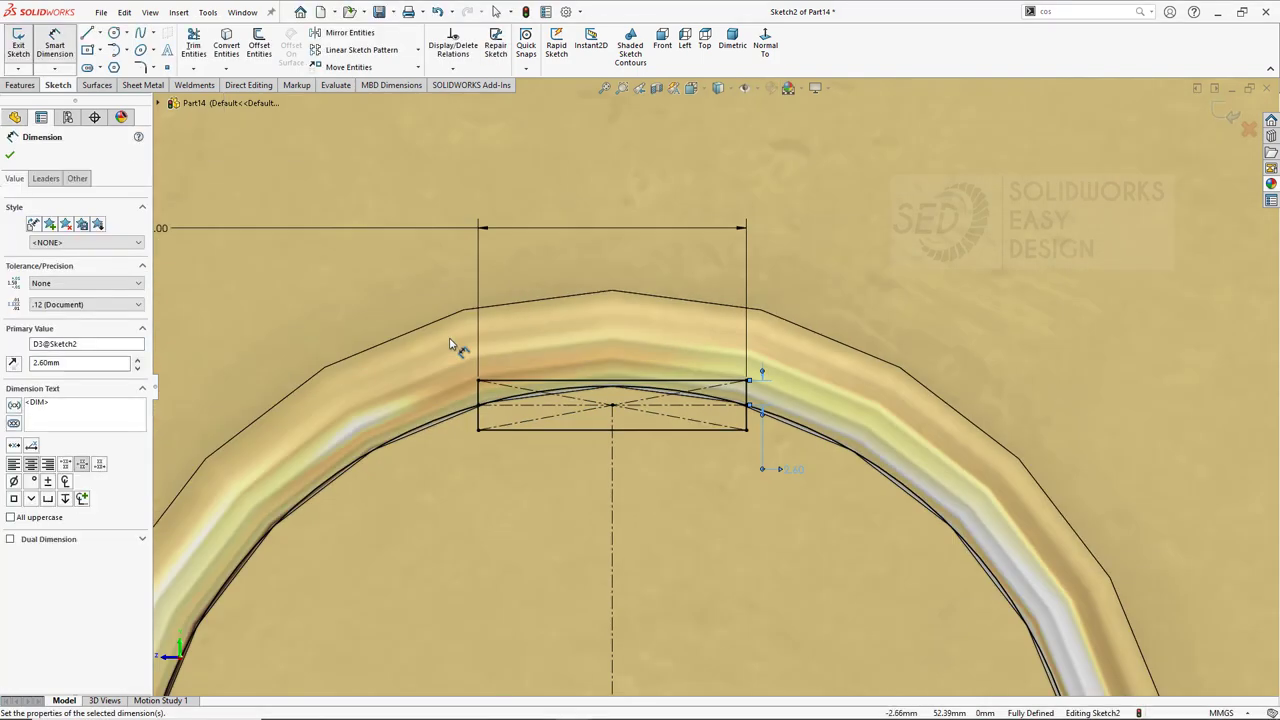
{"action": "middle_click_drag", "start_coordinate": [620, 385], "coordinate": [250, 200]}
Extrude-cut the keyway rectangle as a 40 mm blind slot into the shaft end.
{"action": "left_click", "coordinate": [20, 85]}
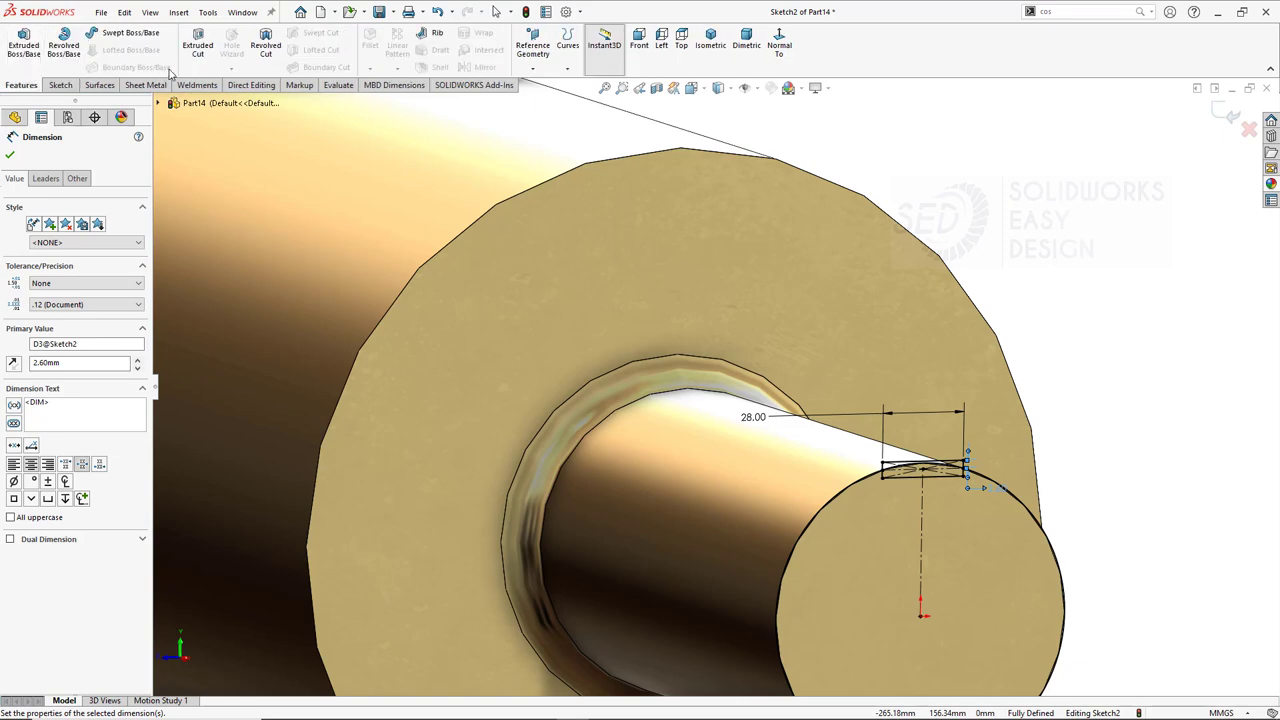
{"action": "left_click", "coordinate": [197, 45]}
{"action": "scroll", "coordinate": [930, 485], "scroll_direction": "down", "scroll_amount": 3}
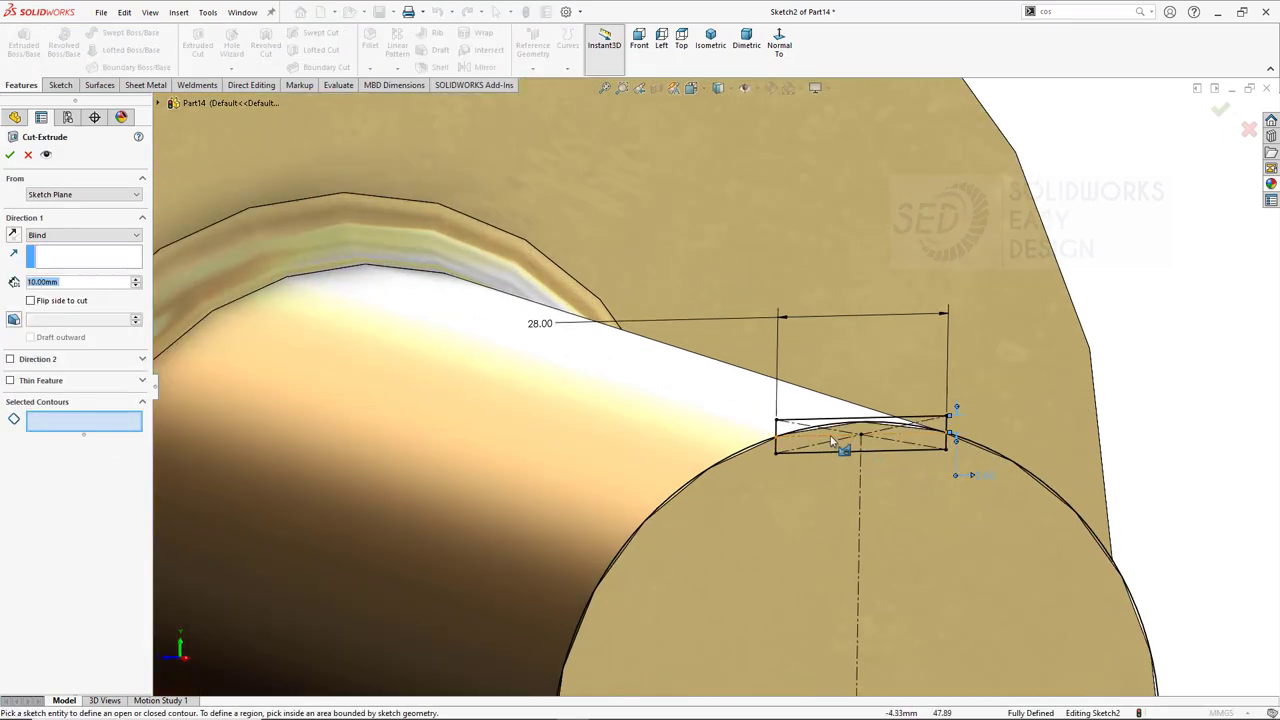
{"action": "left_click", "coordinate": [805, 448]}
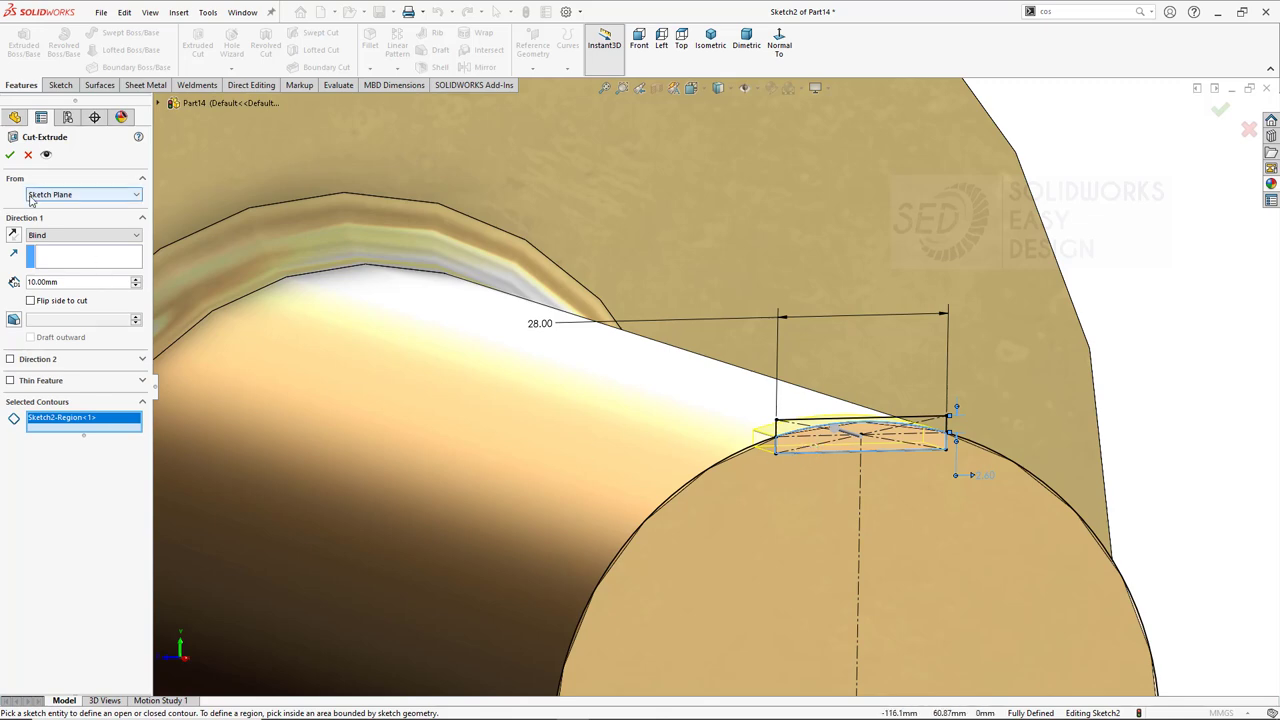
{"action": "left_click", "coordinate": [136, 280]}
{"action": "left_click", "coordinate": [136, 280]}
{"action": "left_click", "coordinate": [136, 280]}
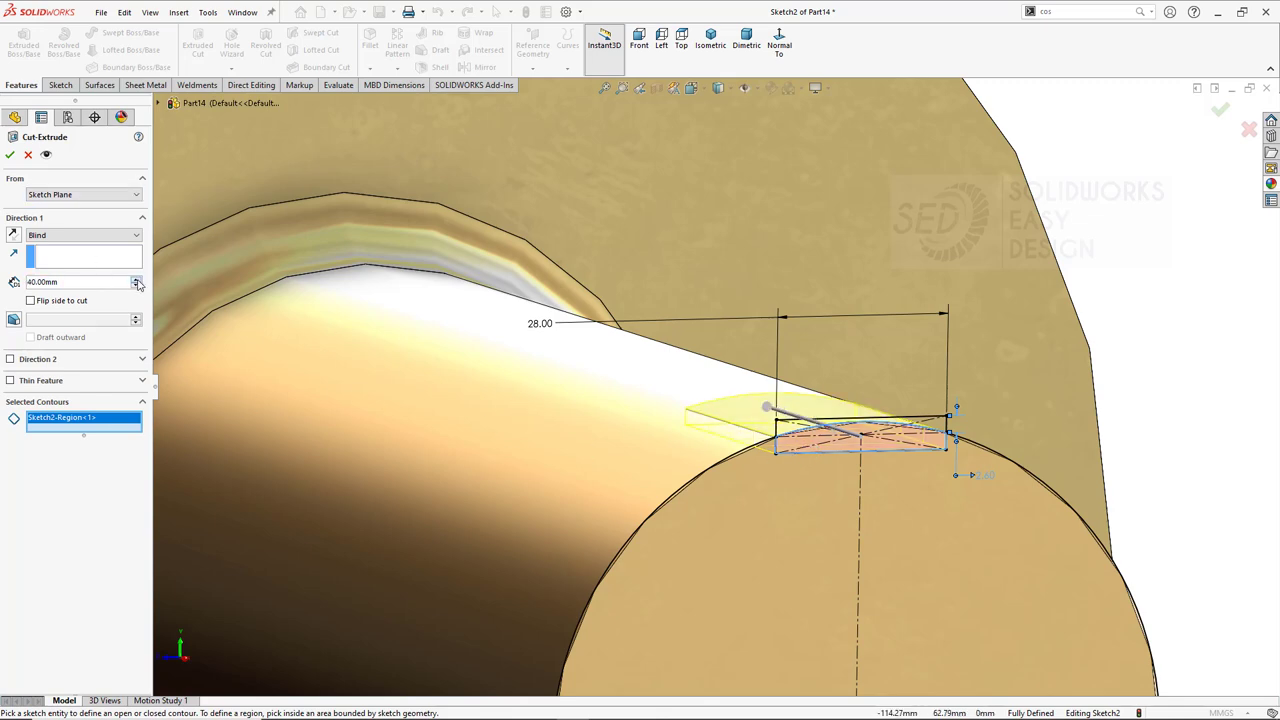
{"action": "left_click", "coordinate": [136, 280]}
{"action": "key", "text": "Return"}
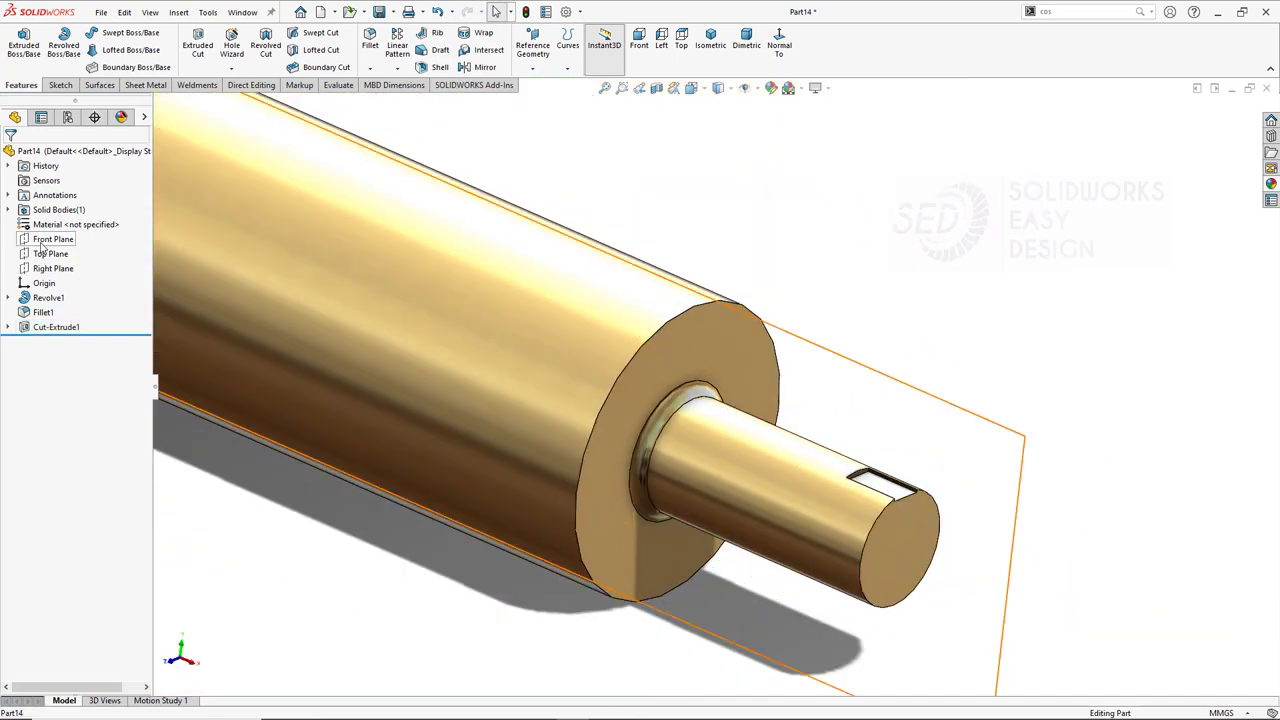
Start a Front Plane sketch in Front view and draw a vertical line at the left shaft end.
{"action": "left_click", "coordinate": [53, 239]}
{"action": "left_click", "coordinate": [60, 218]}
{"action": "left_click", "coordinate": [765, 45]}
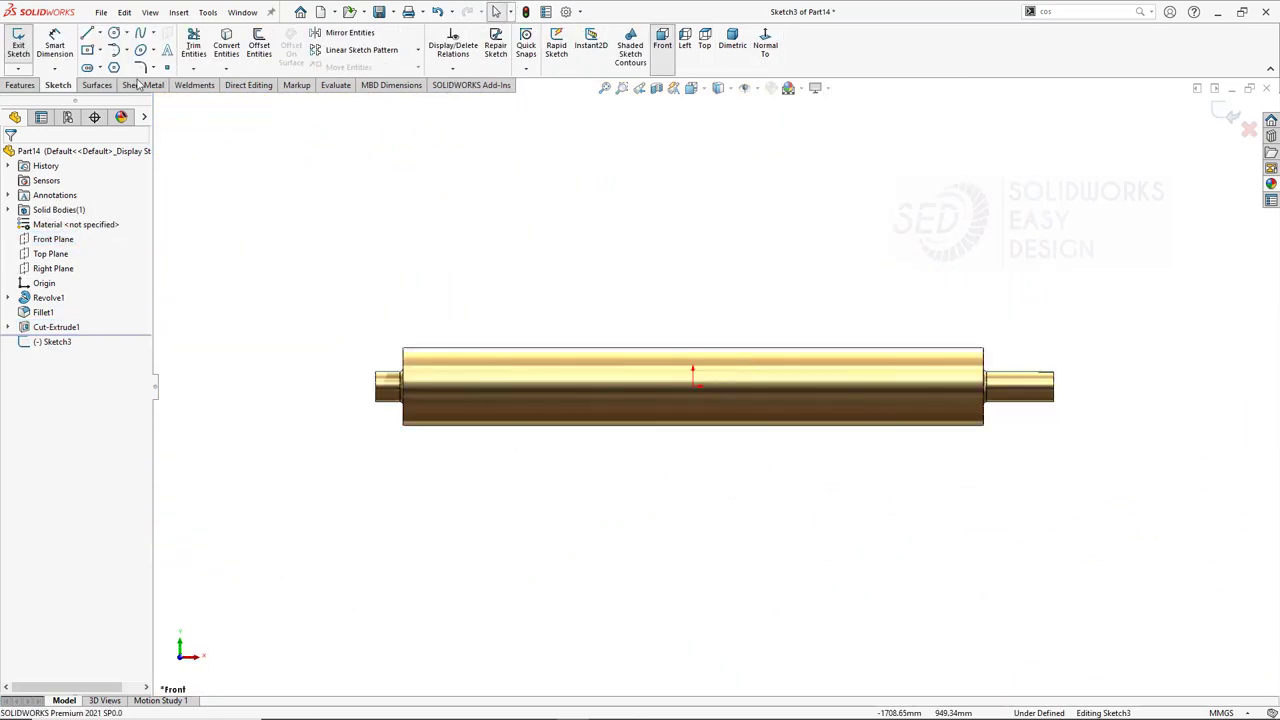
{"action": "left_click", "coordinate": [87, 33]}
{"action": "scroll", "coordinate": [400, 334], "scroll_direction": "down", "scroll_amount": 2}
{"action": "left_click", "coordinate": [349, 293]}
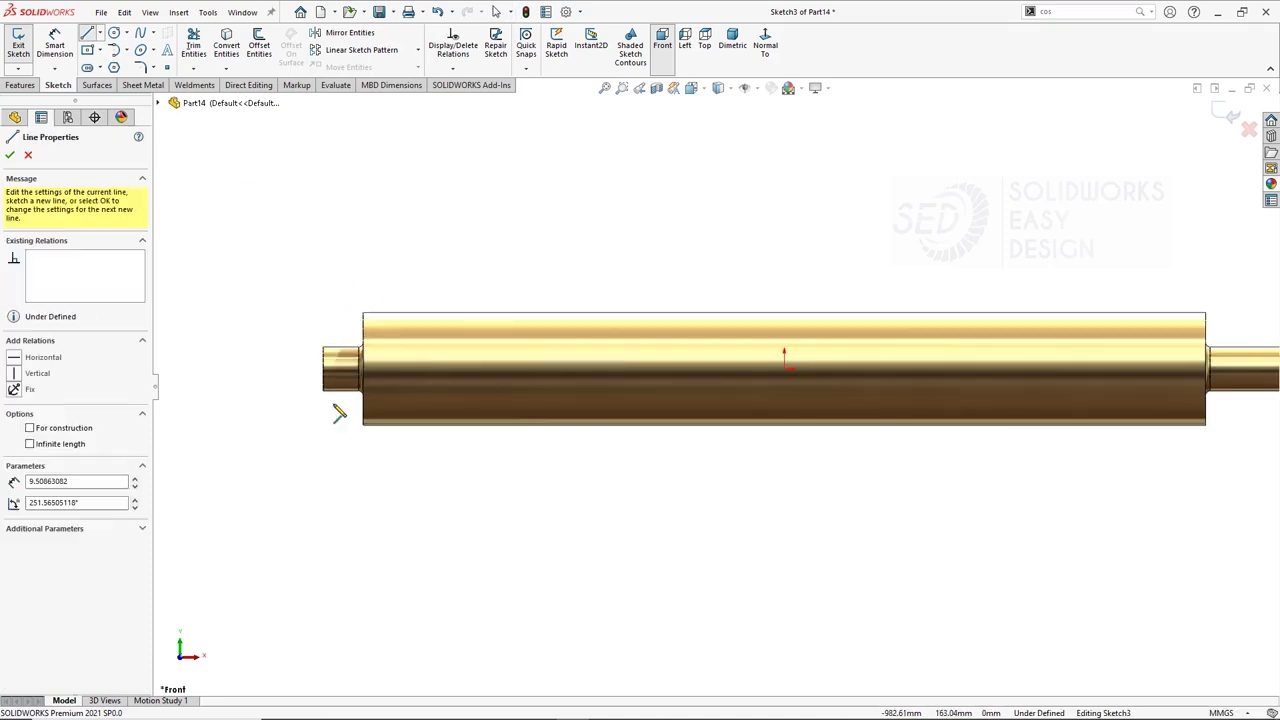
{"action": "left_click", "coordinate": [351, 549]}
{"action": "key", "text": "Escape"}
Draw two vertical lines across the right end of the shaft.
{"action": "left_click", "coordinate": [87, 33]}
{"action": "middle_click_drag", "start_coordinate": [1130, 500], "coordinate": [897, 500], "text": "ctrl"}
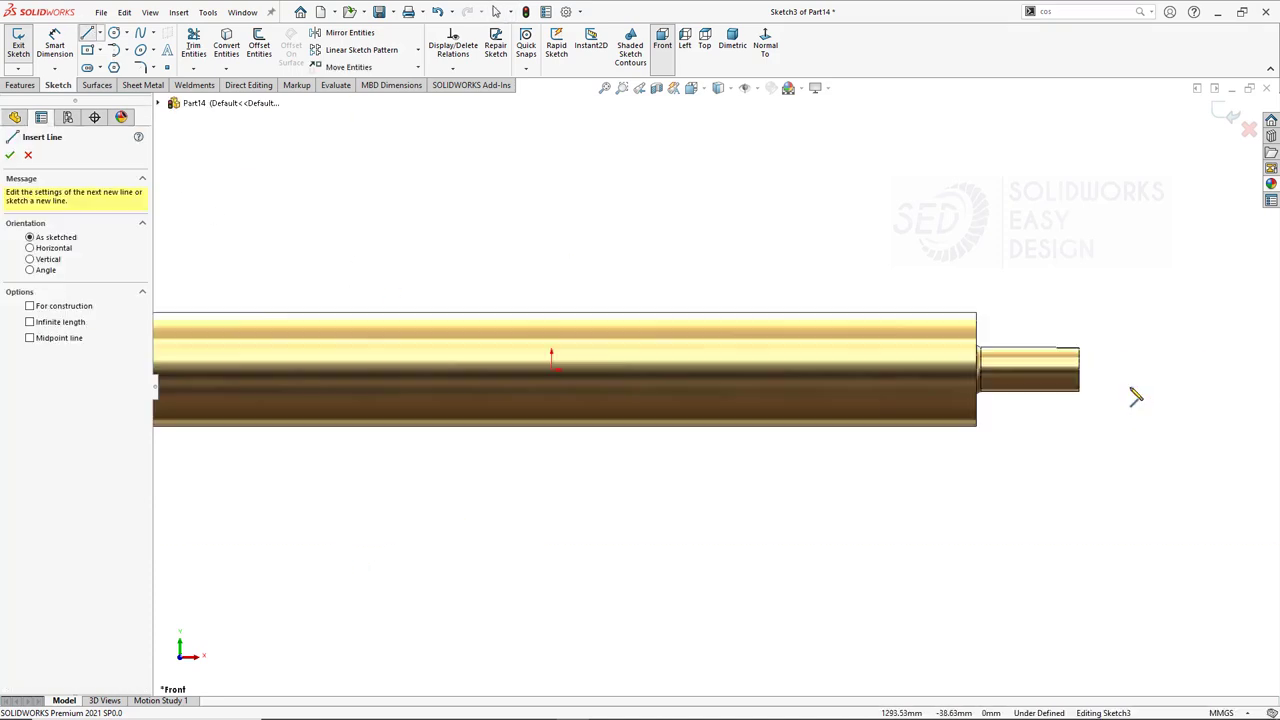
{"action": "left_click", "coordinate": [1002, 293]}
{"action": "left_click", "coordinate": [1000, 520]}
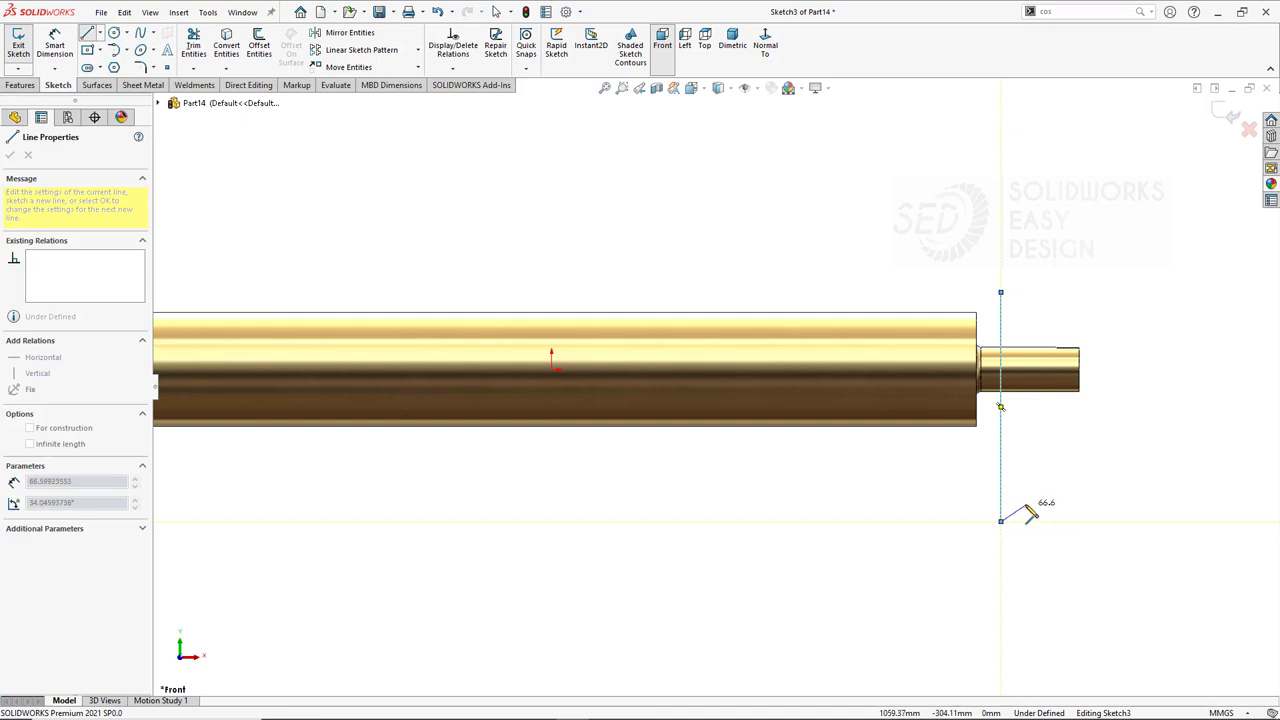
{"action": "key", "text": "Escape"}
{"action": "left_click", "coordinate": [1031, 298]}
{"action": "left_click", "coordinate": [1031, 520]}
{"action": "key", "text": "Escape"}
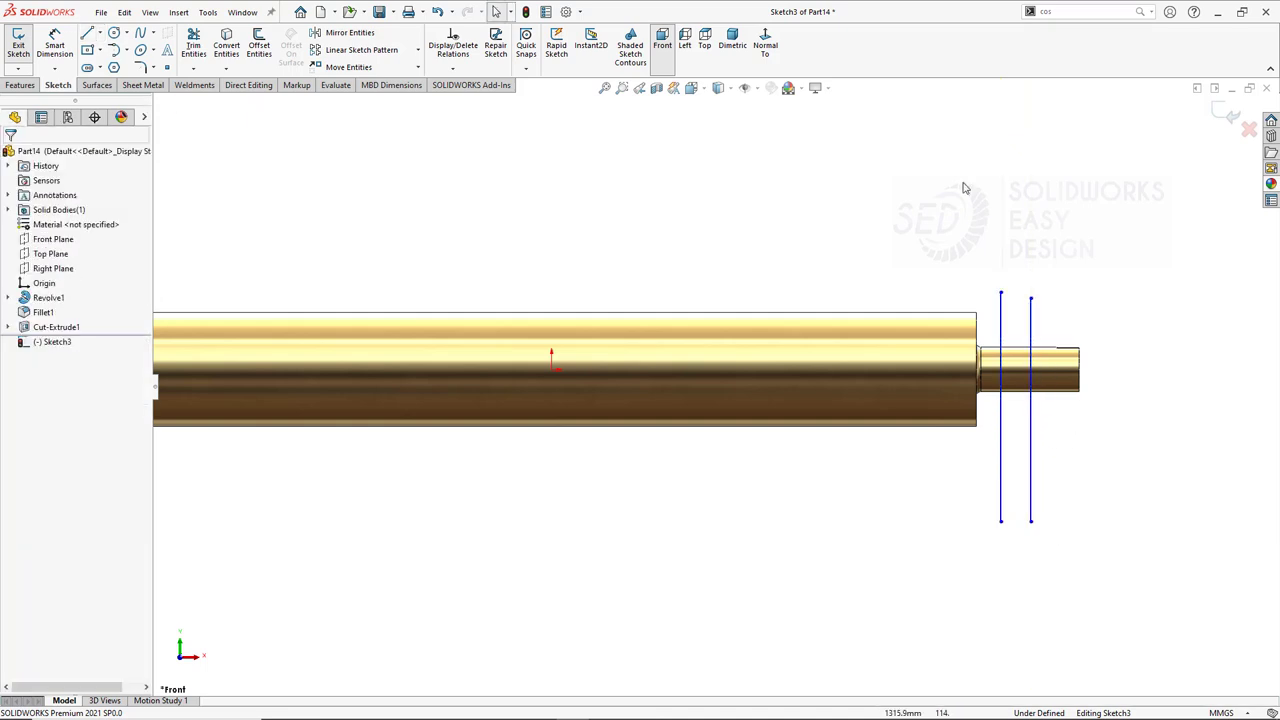
Dimension the right-end lines: 129 mm to the shaft end and 65 mm apart.
{"action": "left_click", "coordinate": [56, 47]}
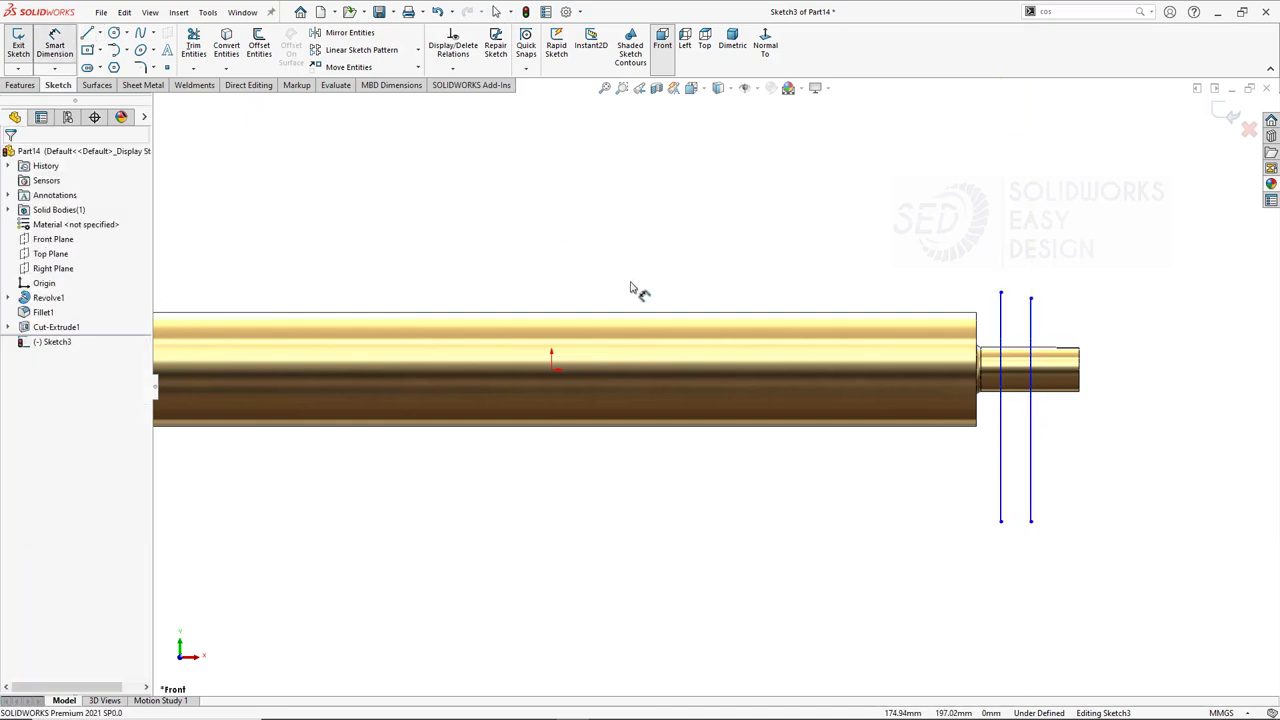
{"action": "left_click", "coordinate": [1031, 398]}
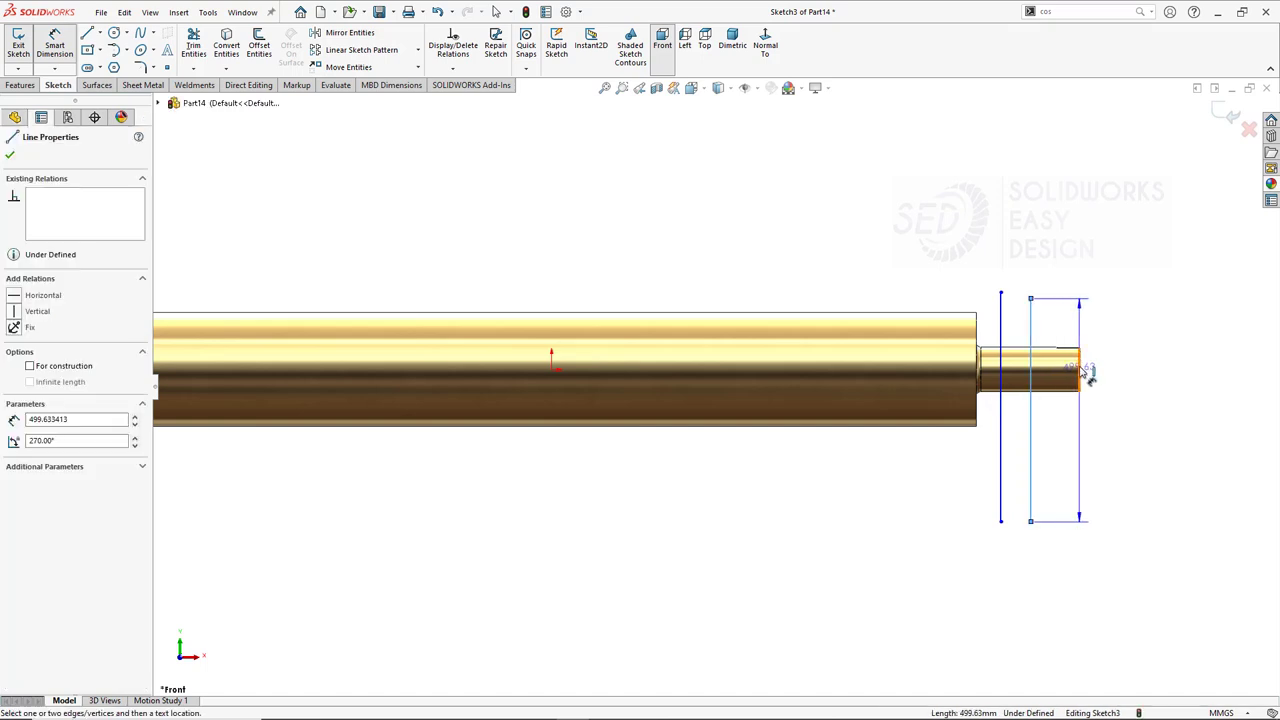
{"action": "left_click", "coordinate": [1129, 478]}
{"action": "type", "text": "129"}
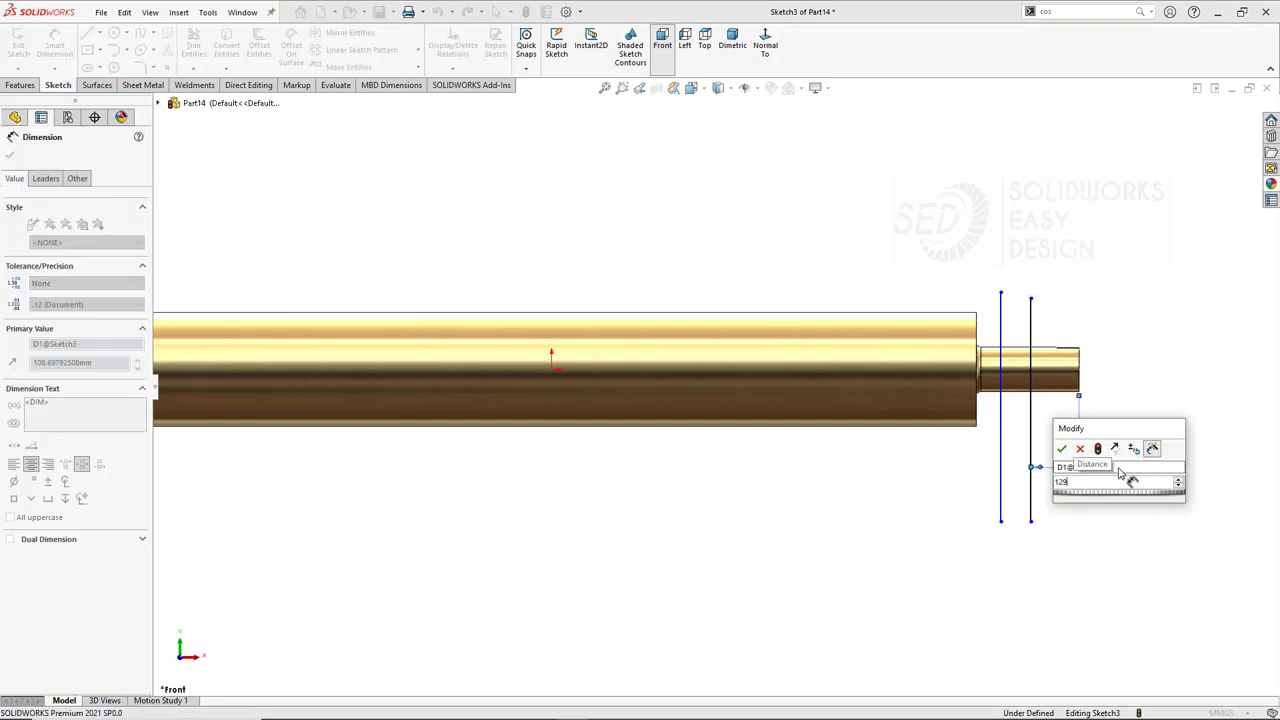
{"action": "key", "text": "Return"}
{"action": "left_click", "coordinate": [1001, 508]}
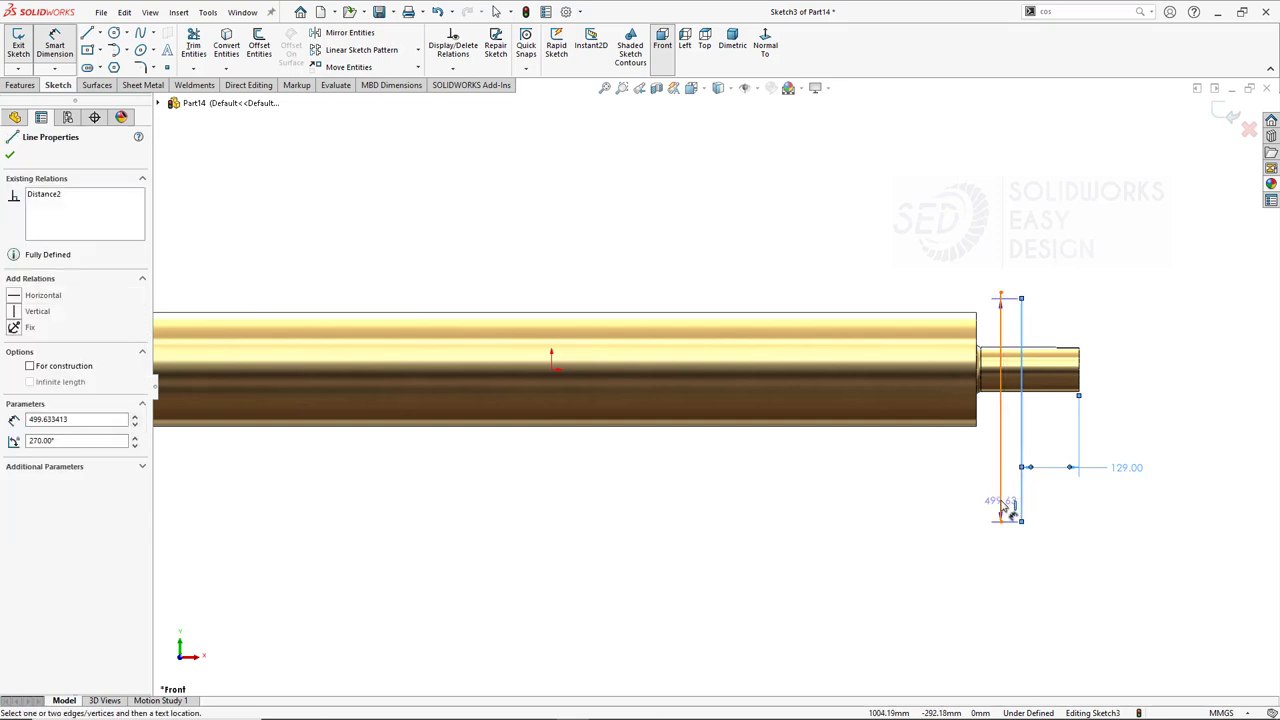
{"action": "left_click", "coordinate": [982, 522]}
{"action": "type", "text": "5"}
{"action": "key", "text": "Return"}
Dimension the left line 65 mm from the small cylinder's end and exit the sketch.
{"action": "scroll", "coordinate": [920, 586], "scroll_direction": "up", "scroll_amount": 2}
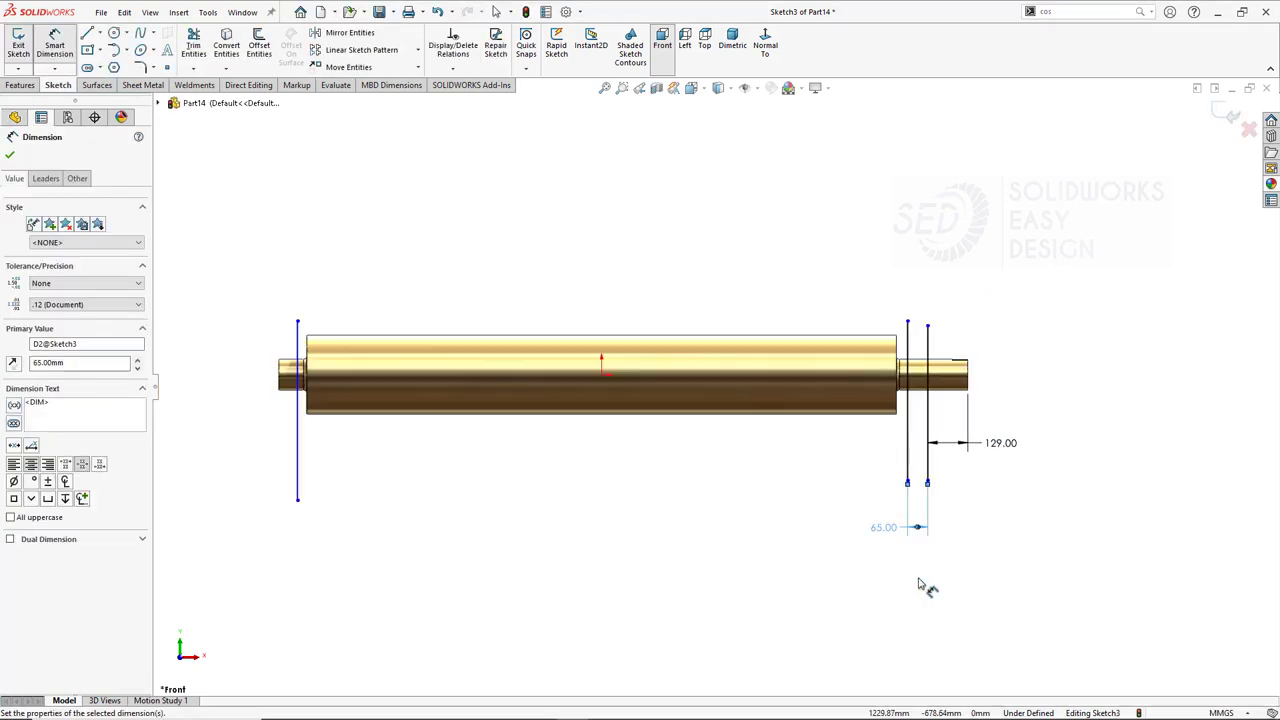
{"action": "scroll", "coordinate": [388, 388], "scroll_direction": "down", "scroll_amount": 5}
{"action": "left_click", "coordinate": [387, 390]}
{"action": "left_click", "coordinate": [352, 422]}
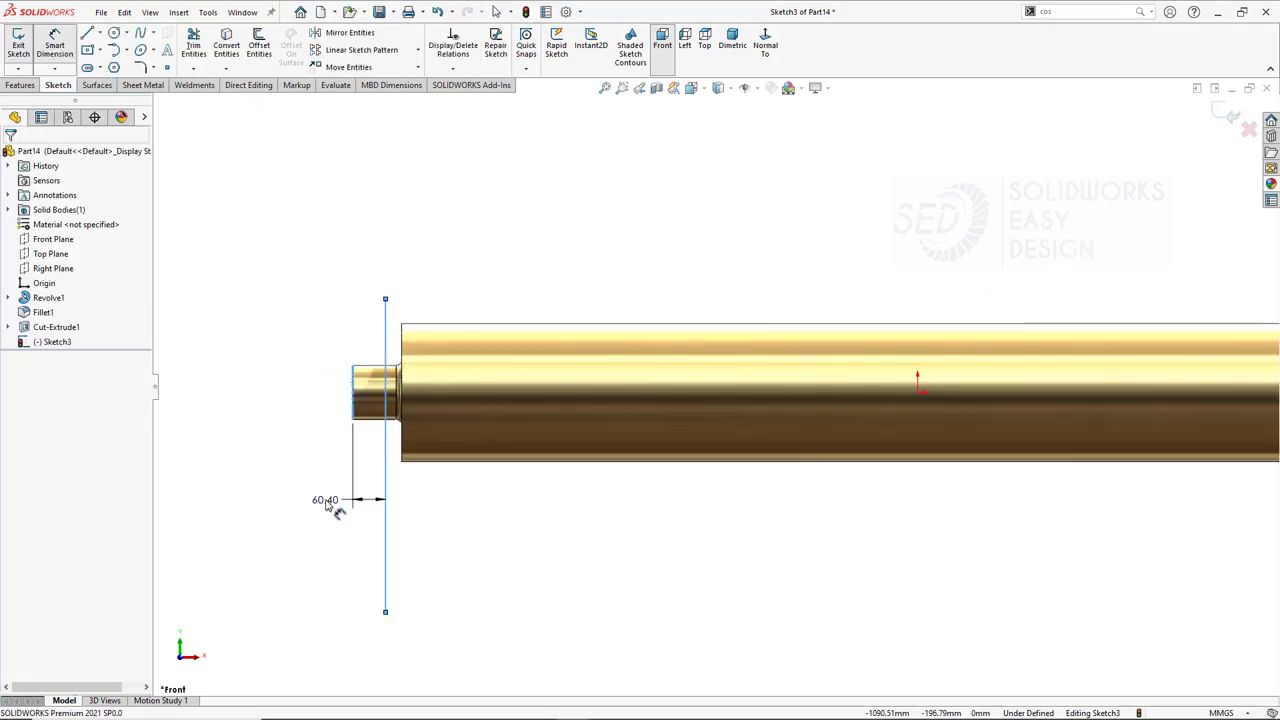
{"action": "left_click", "coordinate": [330, 500]}
{"action": "type", "text": "65"}
{"action": "key", "text": "Return"}
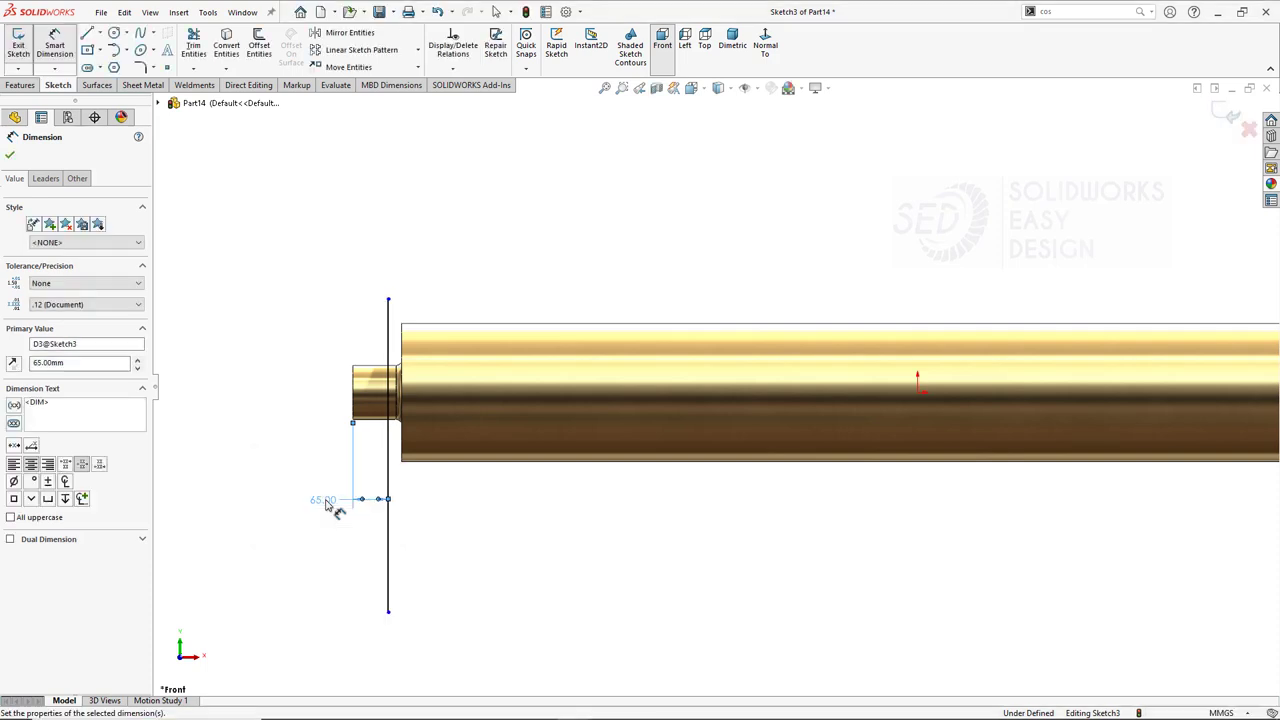
{"action": "left_click", "coordinate": [10, 155]}
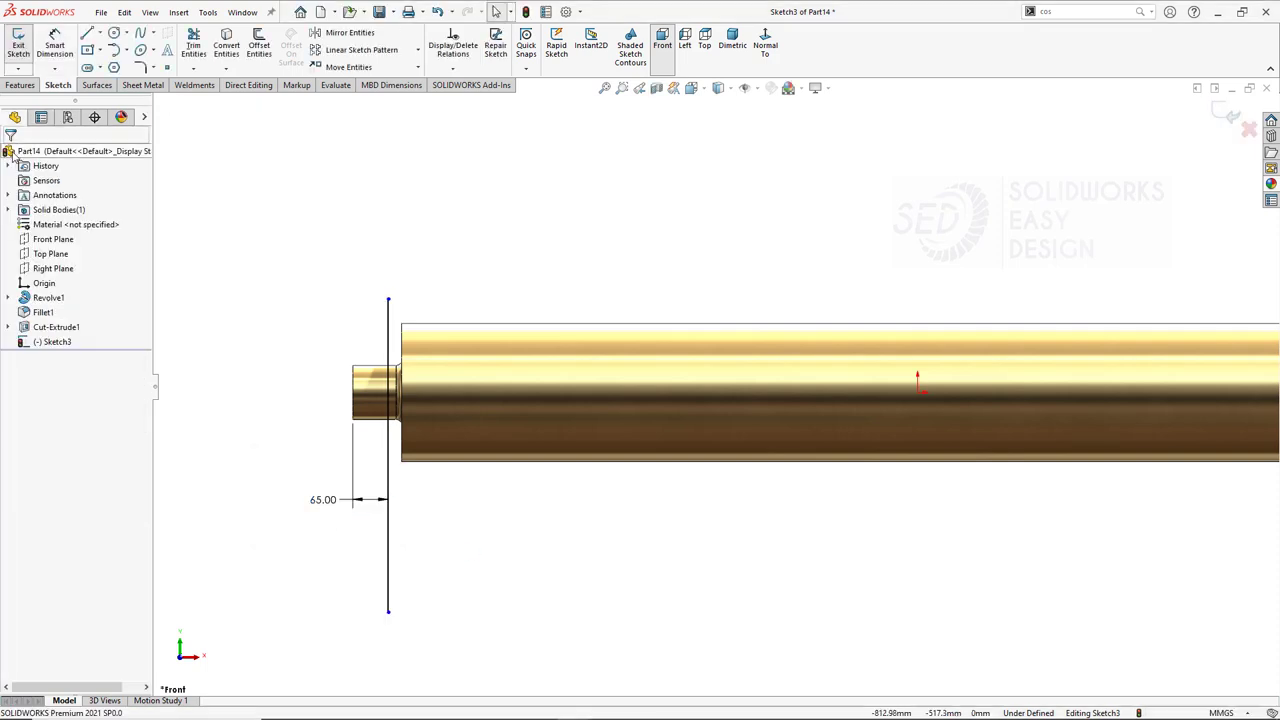
{"action": "left_click", "coordinate": [1226, 114]}
{"action": "left_click", "coordinate": [535, 70]}
Create Split Line1 projecting Sketch3's lines onto the small shaft-end faces.
{"action": "left_click", "coordinate": [567, 68]}
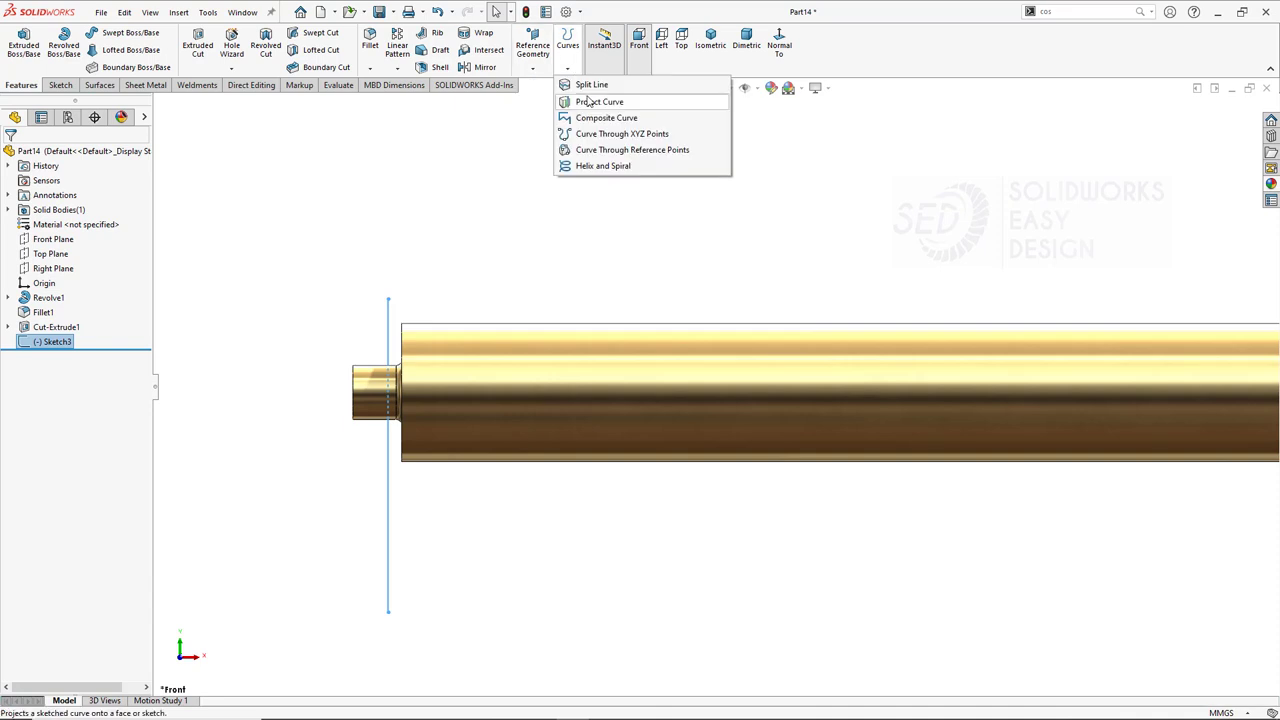
{"action": "left_click", "coordinate": [582, 84]}
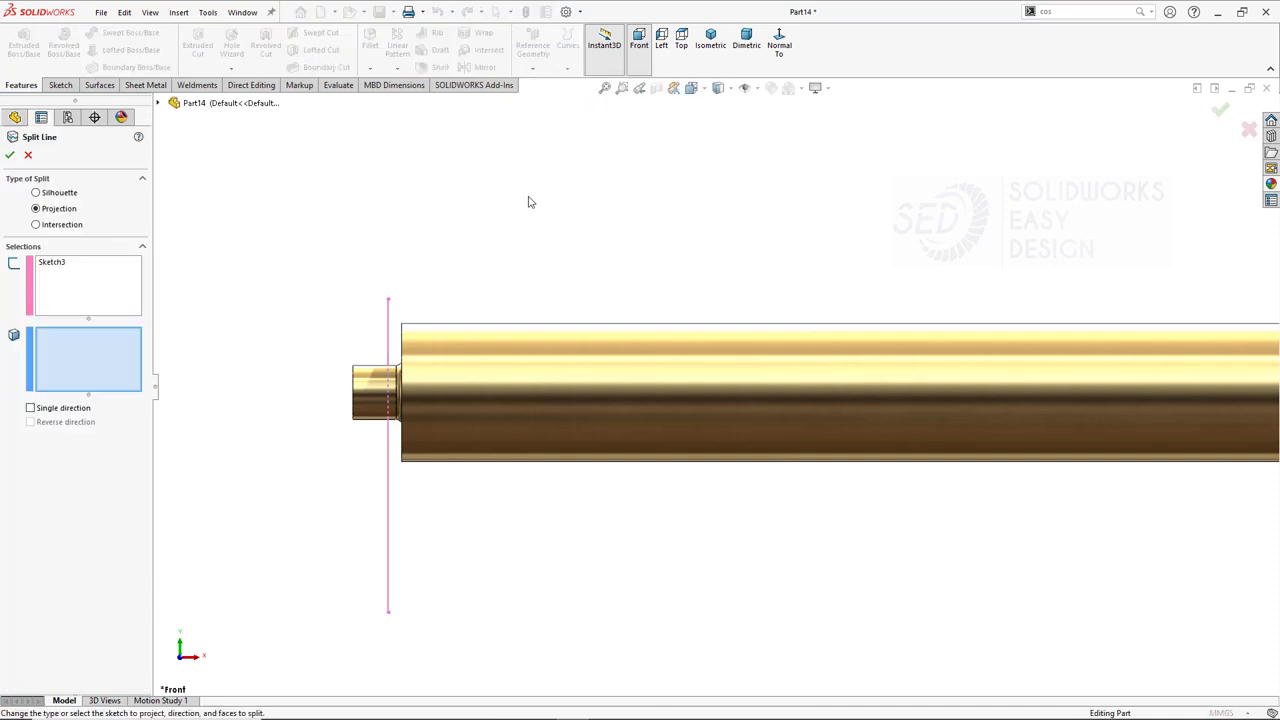
{"action": "key", "text": "z"}
{"action": "left_click", "coordinate": [716, 383]}
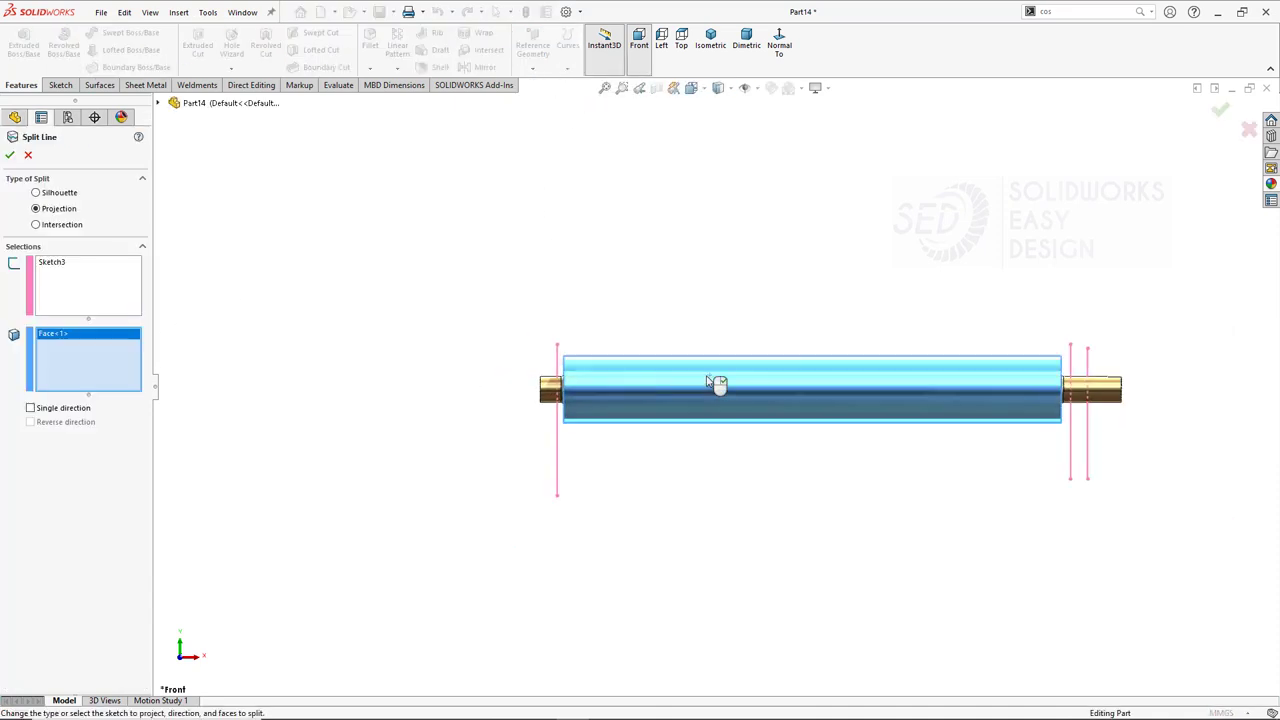
{"action": "scroll", "coordinate": [798, 420], "scroll_direction": "down", "scroll_amount": 2}
{"action": "right_click", "coordinate": [117, 360]}
{"action": "left_click", "coordinate": [209, 357]}
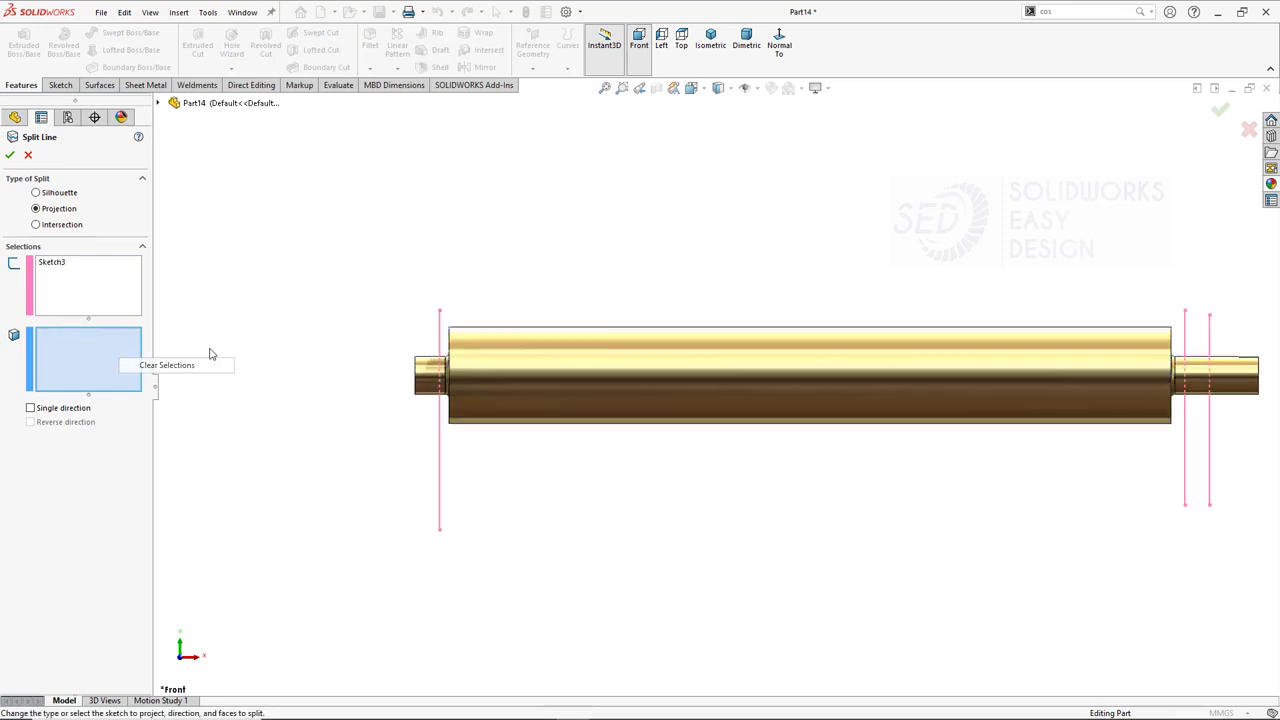
{"action": "left_click", "coordinate": [428, 374]}
{"action": "left_click", "coordinate": [1196, 390]}
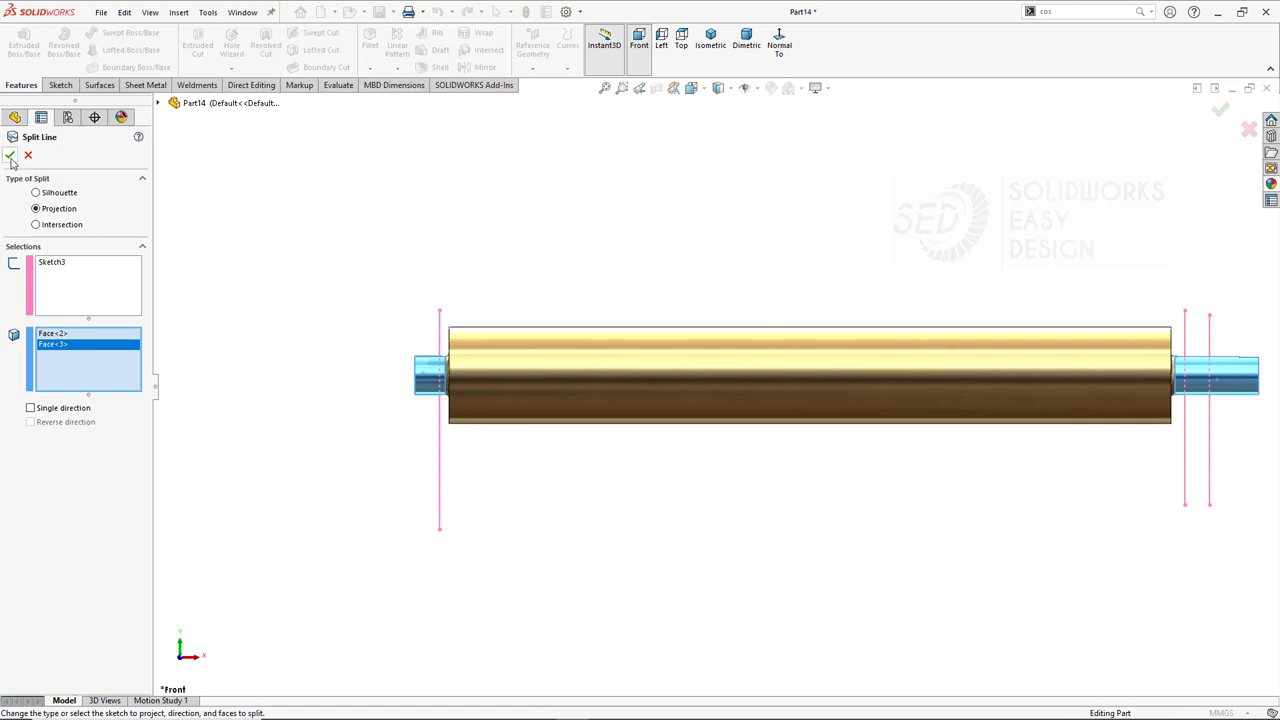
{"action": "left_click", "coordinate": [9, 155]}
{"action": "middle_click_drag", "start_coordinate": [405, 250], "coordinate": [367, 320]}
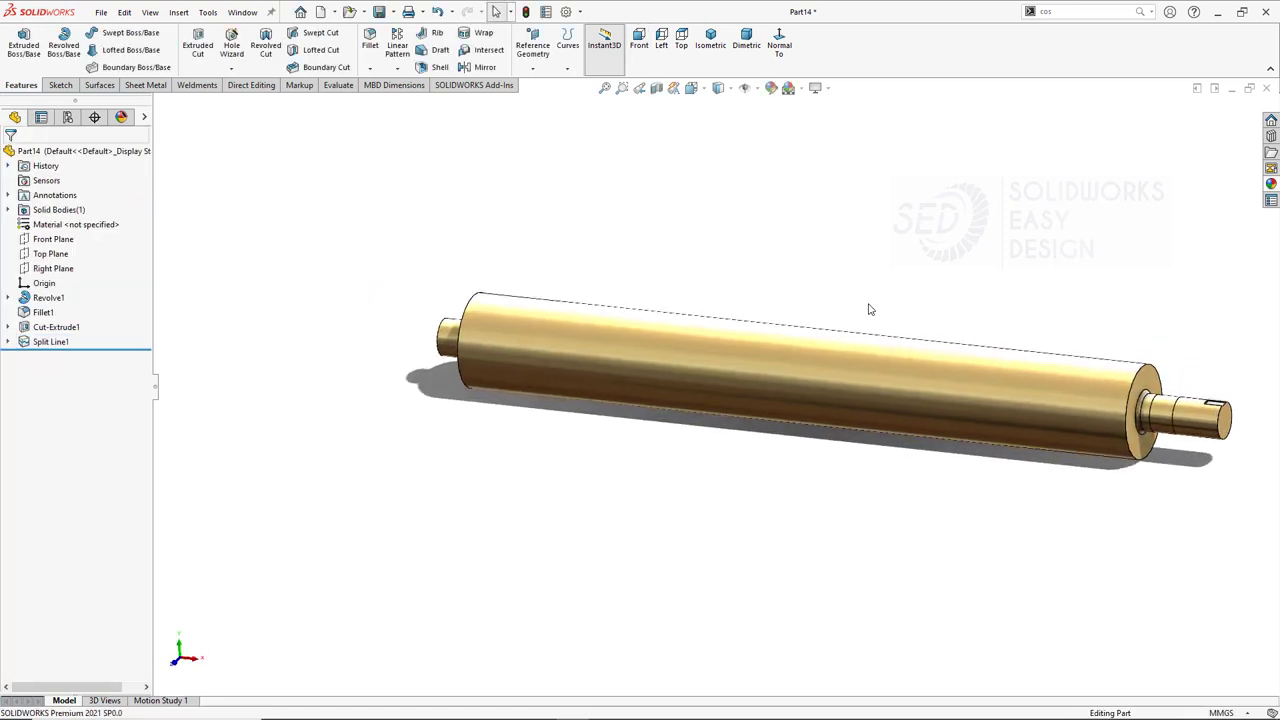
Save Part14 and close it.
{"action": "key", "text": "ctrl+s"}
{"action": "left_click", "coordinate": [545, 427]}
{"action": "key", "text": "ctrl+w"}
Create a new part document with a plain white background.
{"action": "left_click", "coordinate": [101, 11]}
{"action": "left_click", "coordinate": [122, 34]}
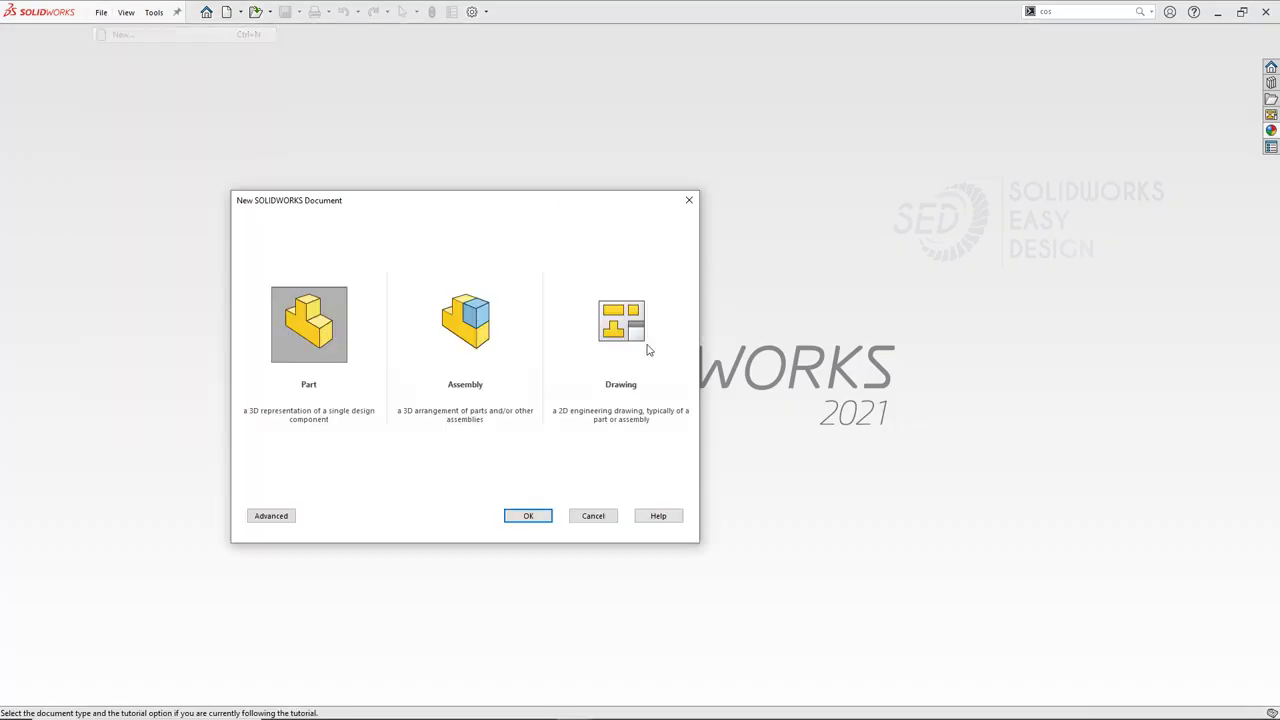
{"action": "left_click", "coordinate": [541, 519]}
{"action": "left_click", "coordinate": [803, 89]}
{"action": "left_click", "coordinate": [752, 138]}
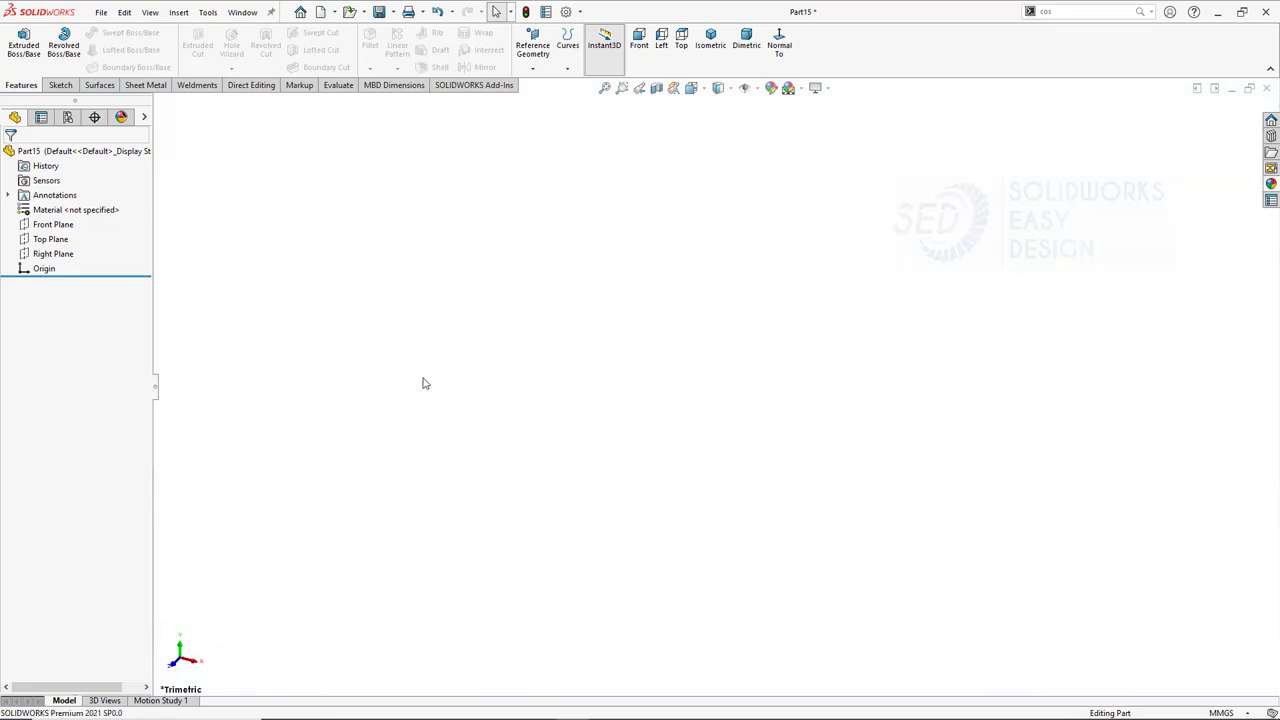
Start a sketch on the Front Plane and draw a horizontal base line.
{"action": "left_click", "coordinate": [64, 86]}
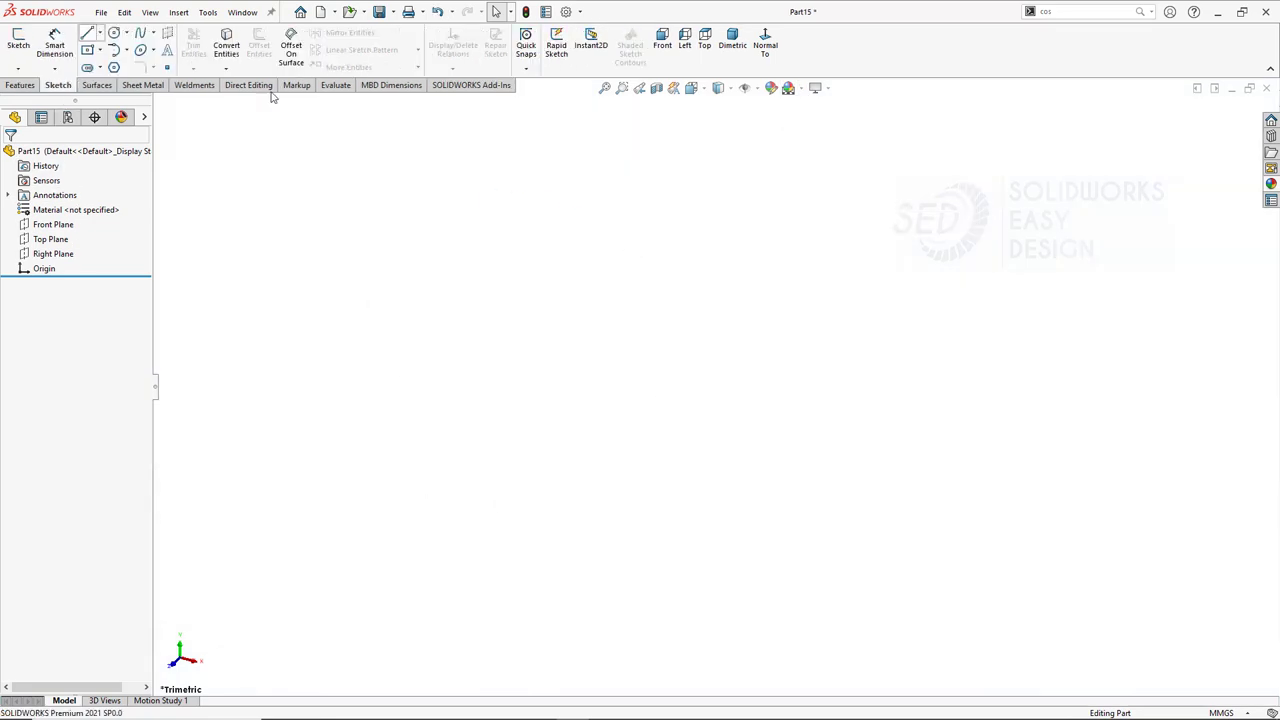
{"action": "left_click", "coordinate": [620, 248]}
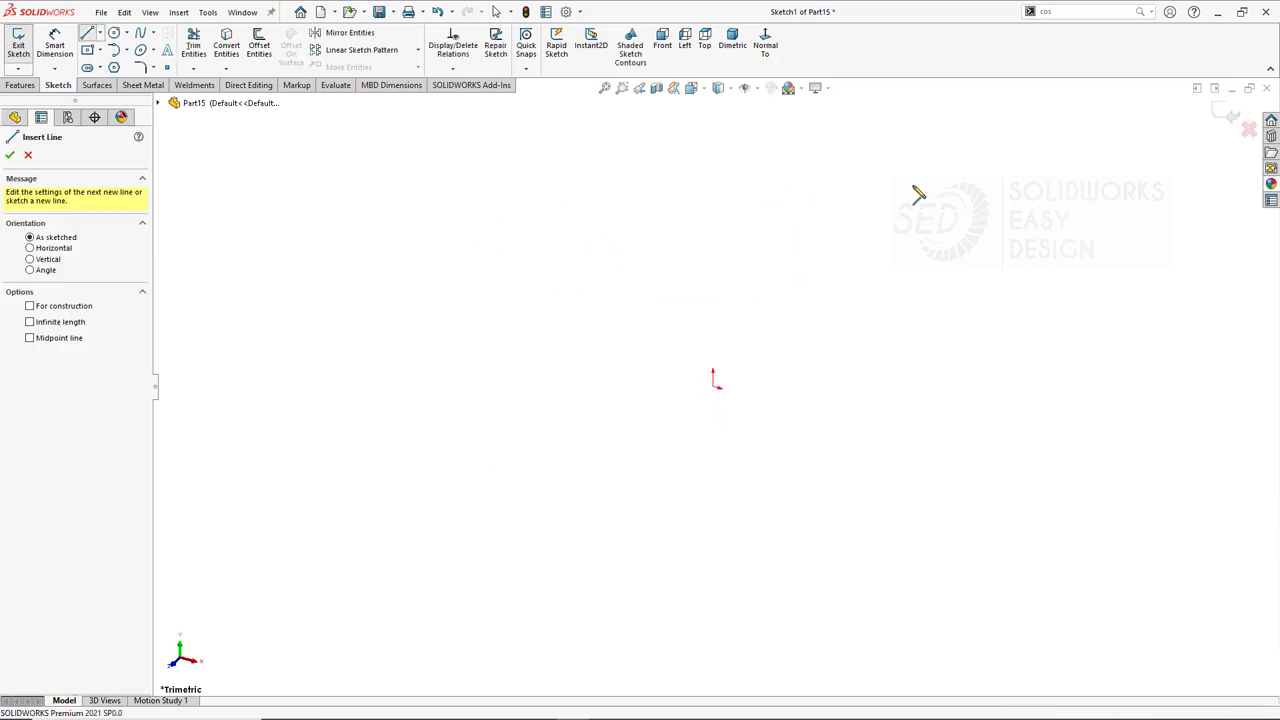
{"action": "left_click", "coordinate": [1232, 115]}
{"action": "left_click", "coordinate": [53, 224]}
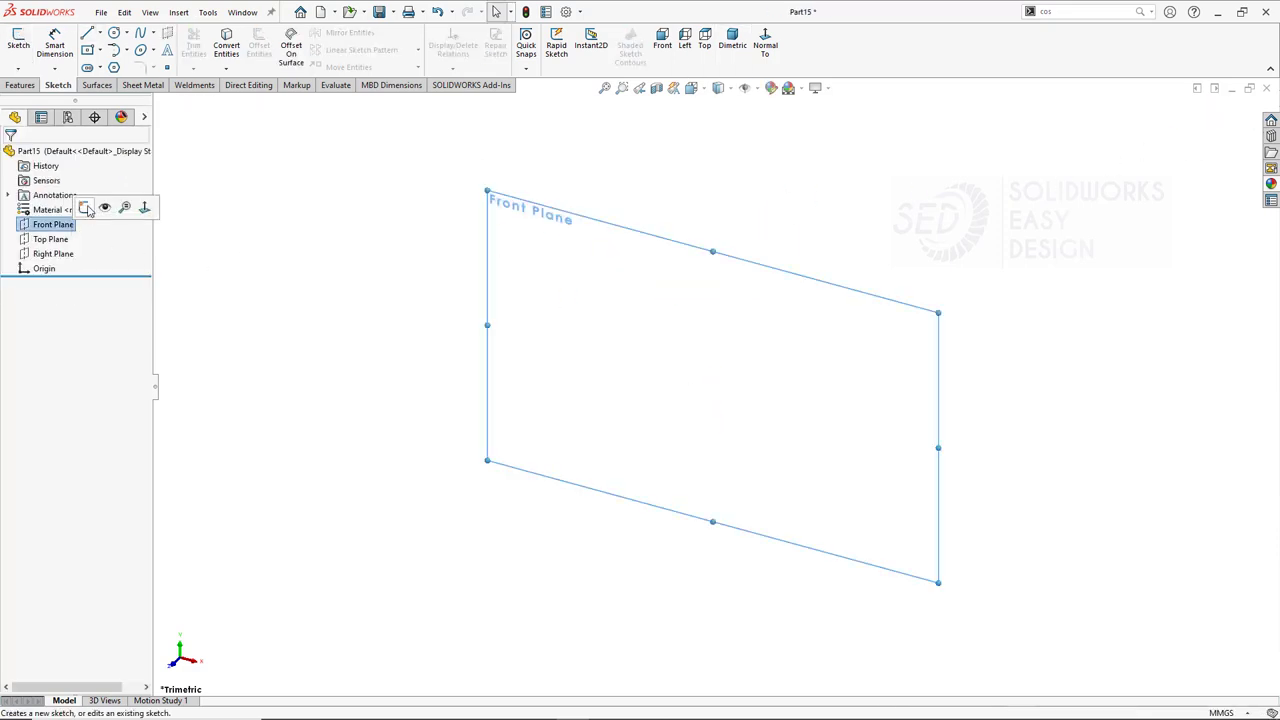
{"action": "left_click", "coordinate": [106, 206]}
{"action": "key", "text": "l"}
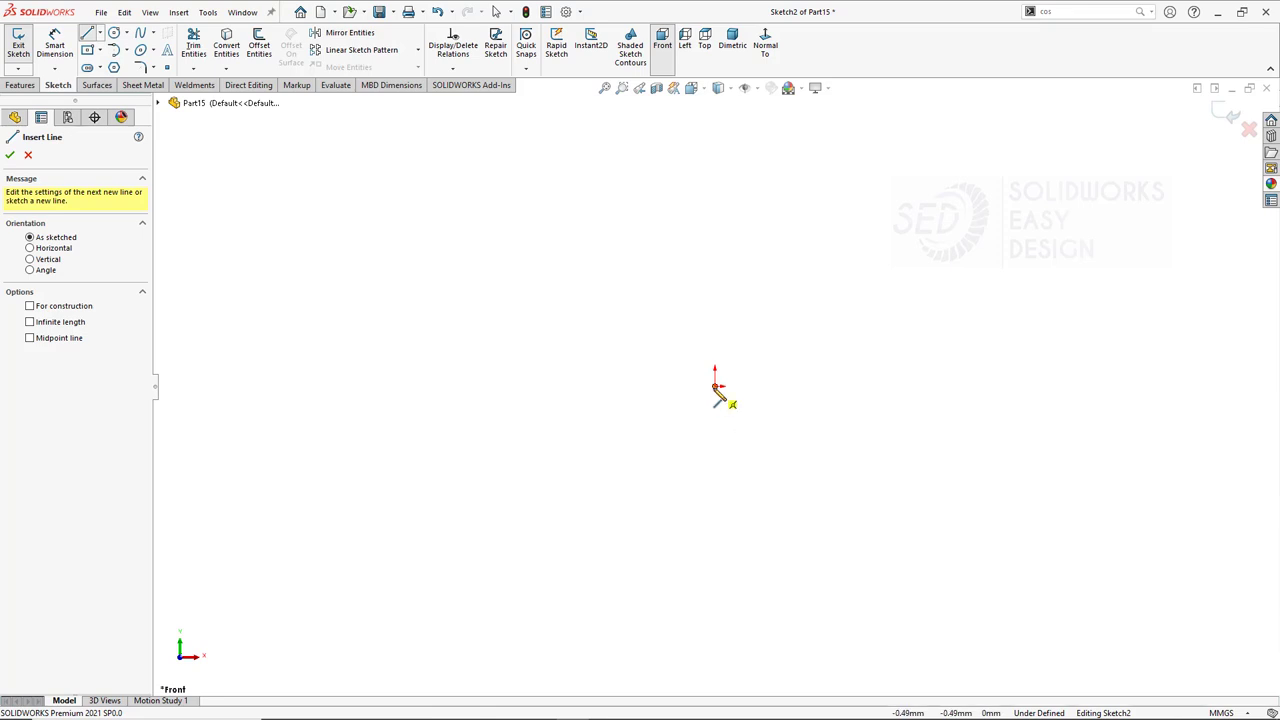
{"action": "left_click", "coordinate": [515, 386]}
{"action": "left_click", "coordinate": [920, 386]}
{"action": "key", "text": "Escape"}
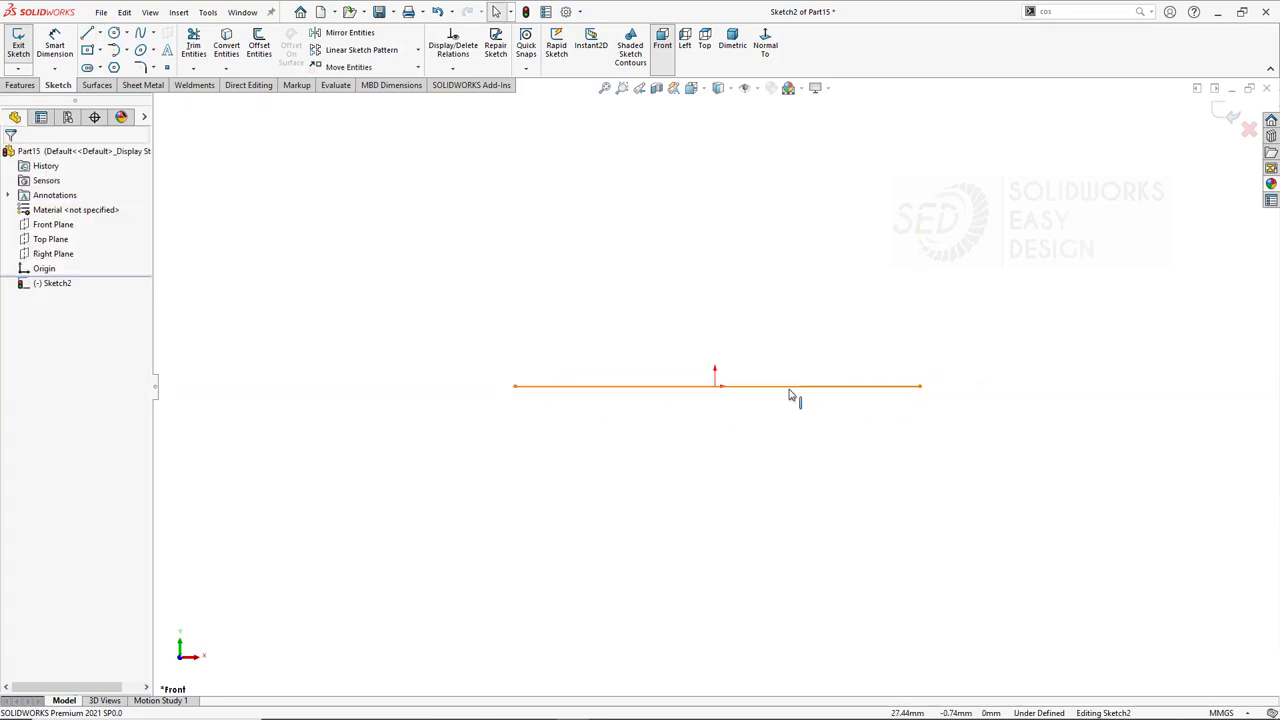
Centre the base line on the origin and draw the stepped left half of the profile.
{"action": "left_click", "coordinate": [760, 386]}
{"action": "left_click", "coordinate": [715, 386], "text": "ctrl"}
{"action": "left_click", "coordinate": [755, 346]}
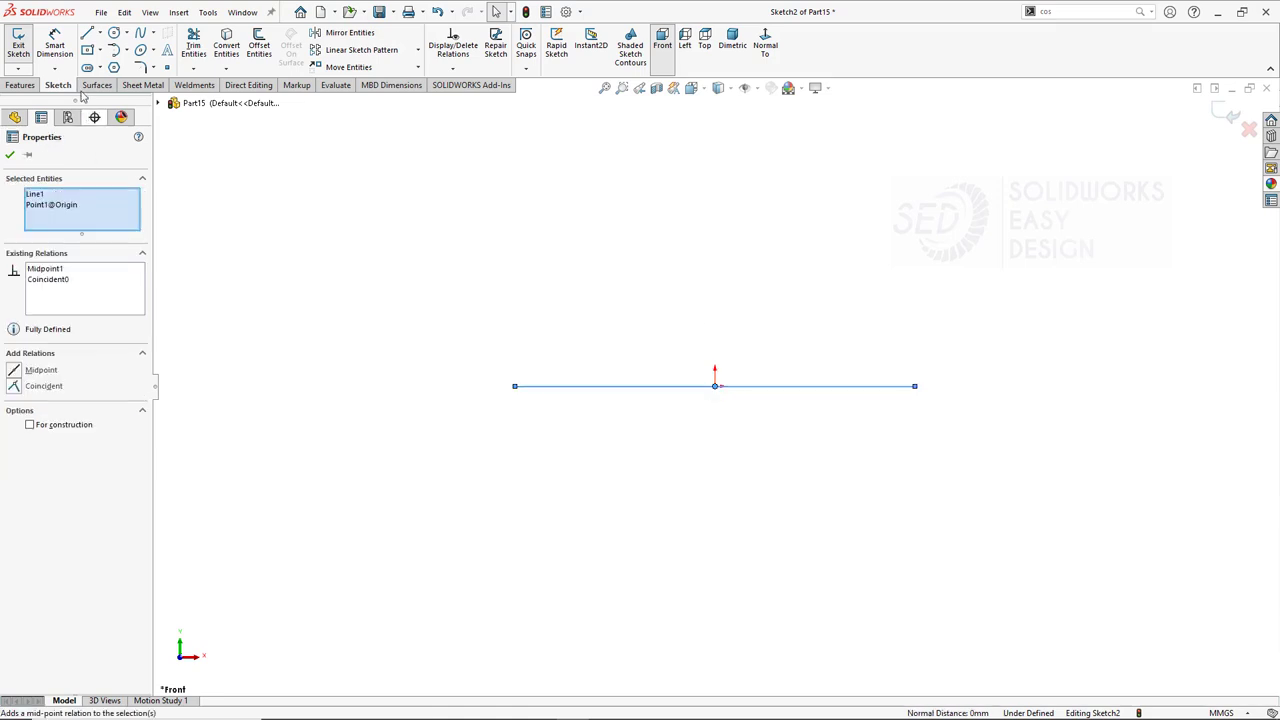
{"action": "left_click", "coordinate": [89, 34]}
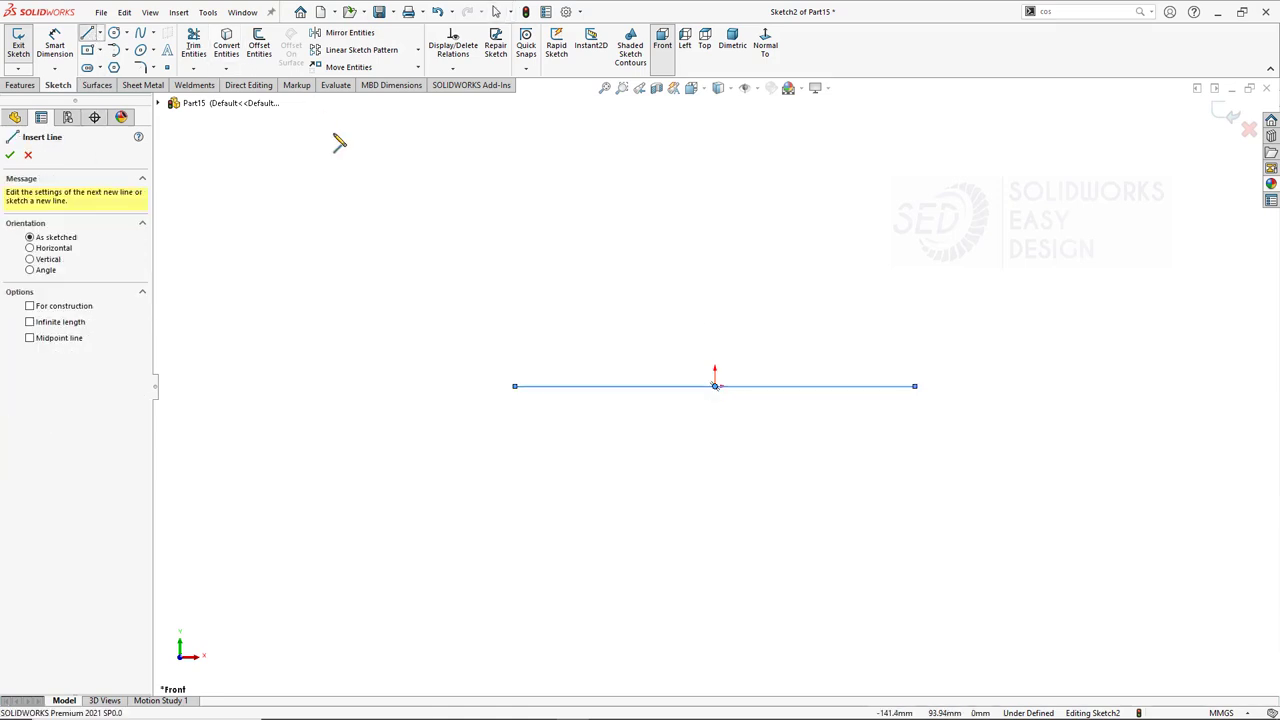
{"action": "left_click", "coordinate": [515, 386]}
{"action": "left_click", "coordinate": [515, 366]}
{"action": "left_click", "coordinate": [541, 366]}
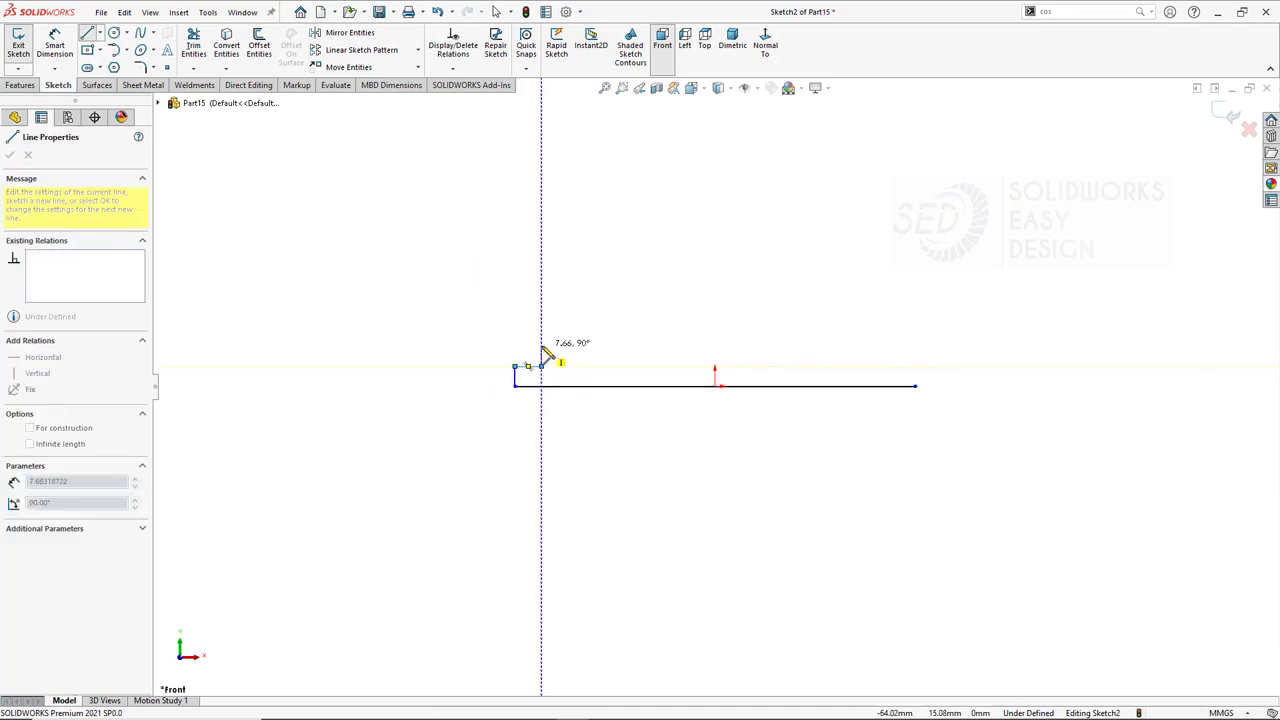
{"action": "left_click", "coordinate": [541, 346]}
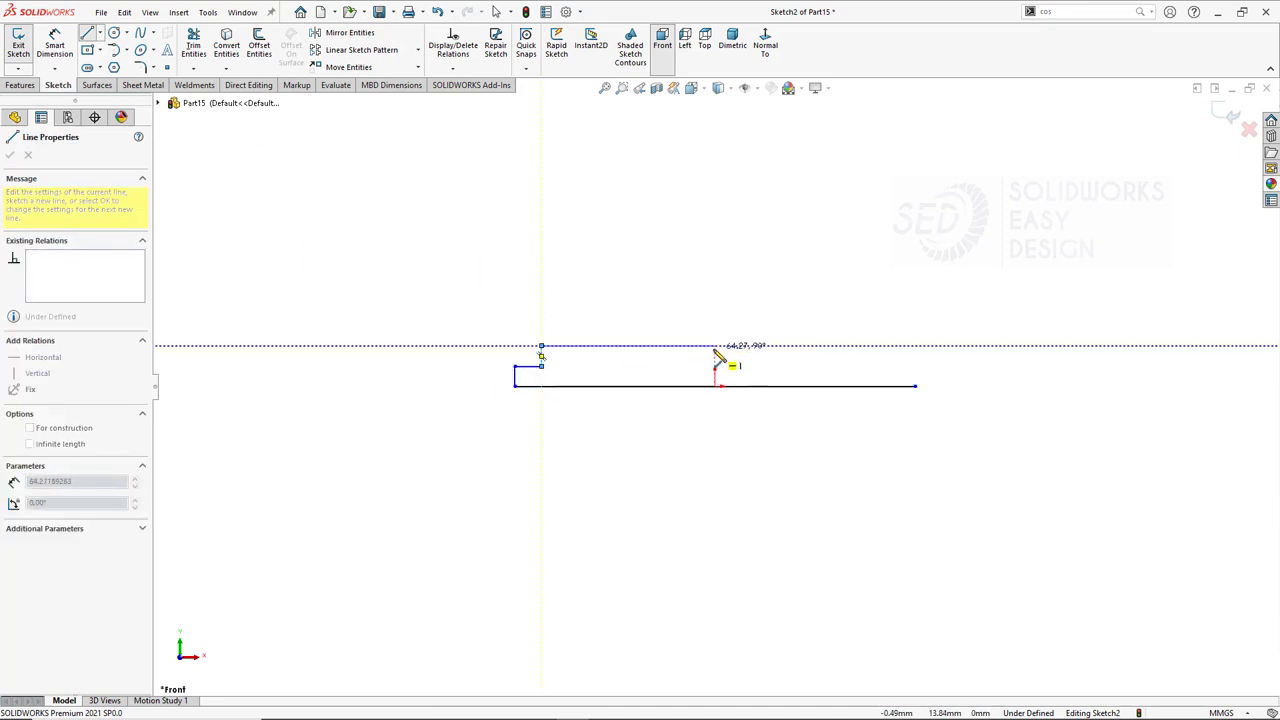
{"action": "left_click", "coordinate": [715, 353]}
{"action": "key", "text": "Escape"}
Dimension the base line to 2080 and the short left step to 50.
{"action": "left_click", "coordinate": [762, 404]}
{"action": "left_click", "coordinate": [722, 434]}
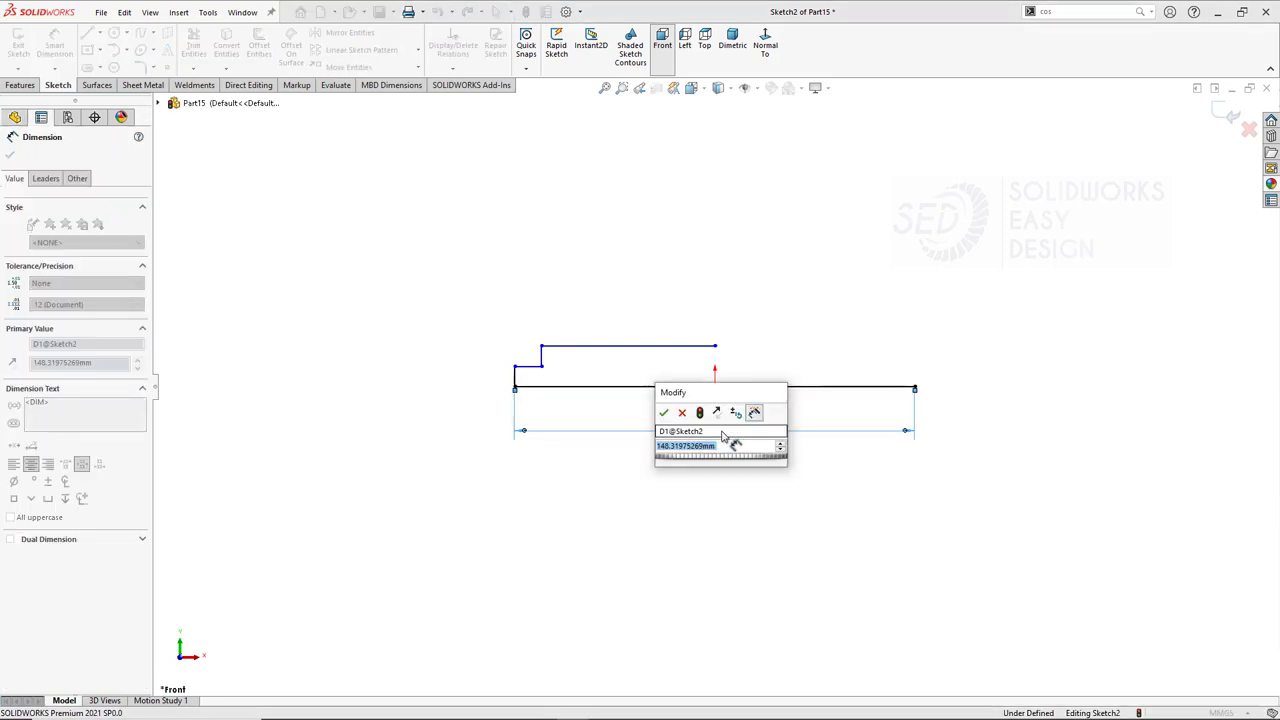
{"action": "type", "text": "2080"}
{"action": "key", "text": "Return"}
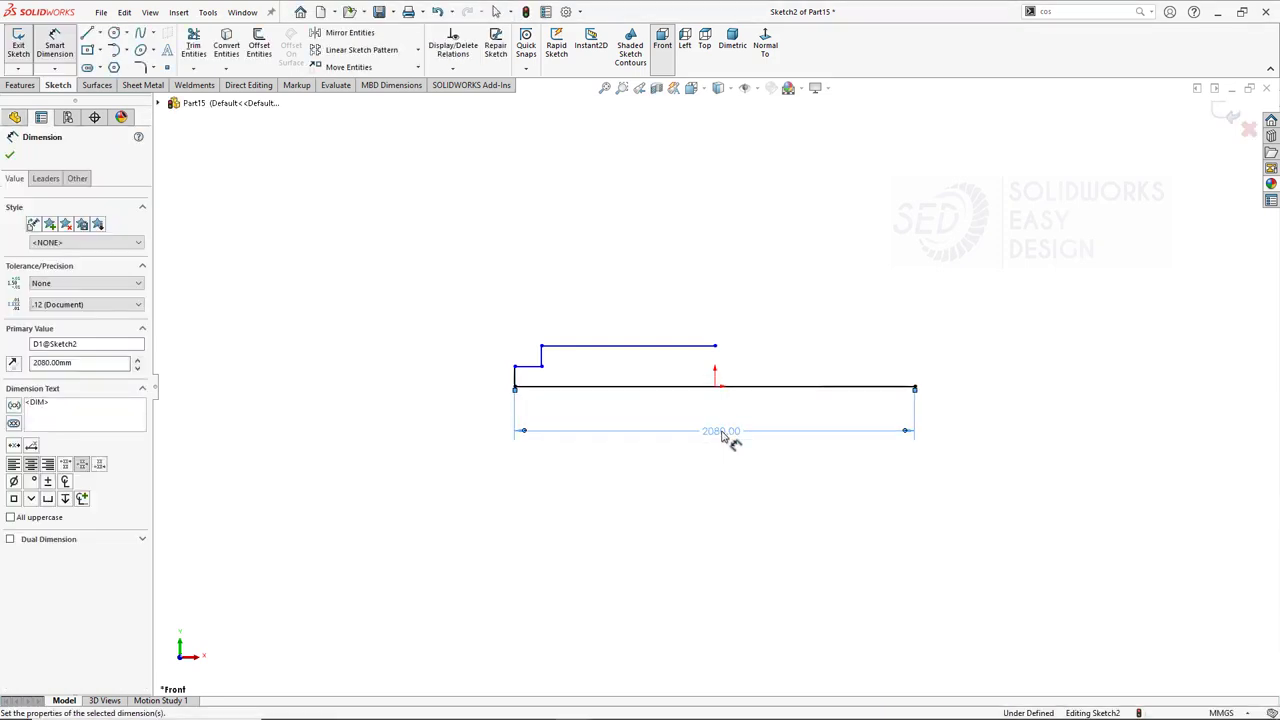
{"action": "left_click", "coordinate": [513, 378]}
{"action": "left_click", "coordinate": [423, 484]}
{"action": "type", "text": "50"}
{"action": "key", "text": "Return"}
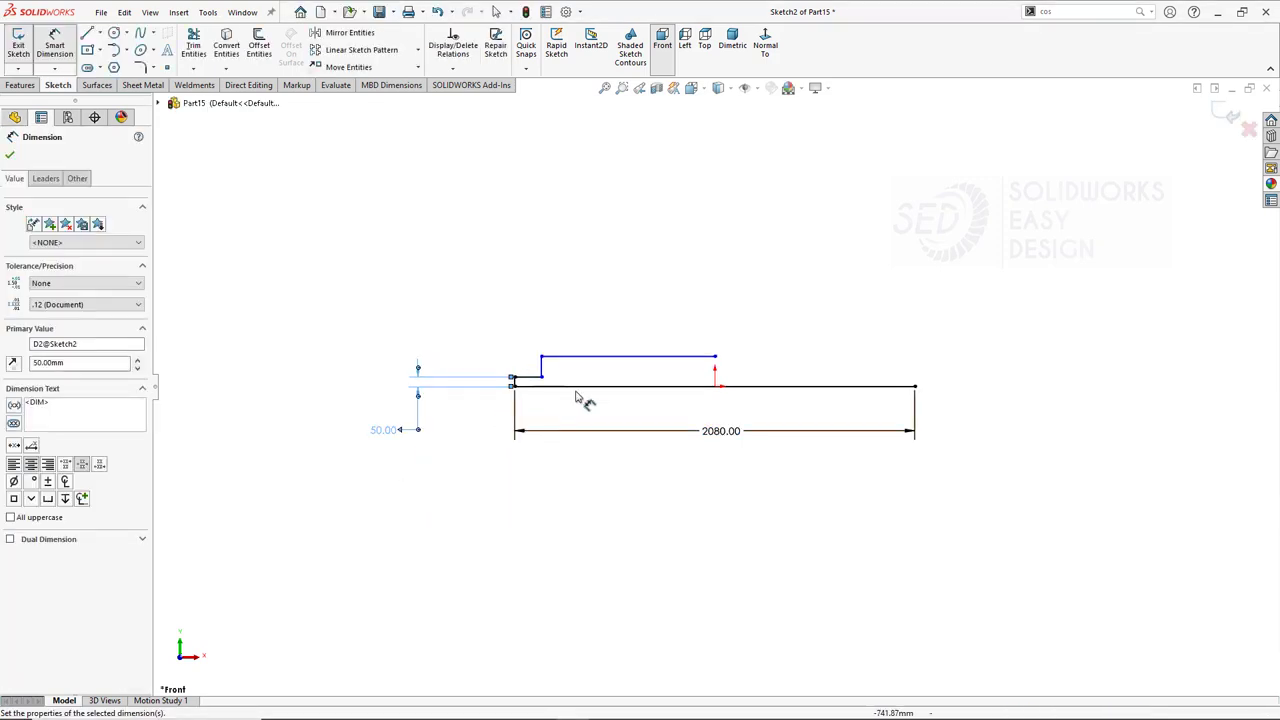
Dimension the shaft height to 150 and the top line length to 950.
{"action": "left_click", "coordinate": [588, 357]}
{"action": "left_click", "coordinate": [604, 386]}
{"action": "left_click", "coordinate": [568, 456]}
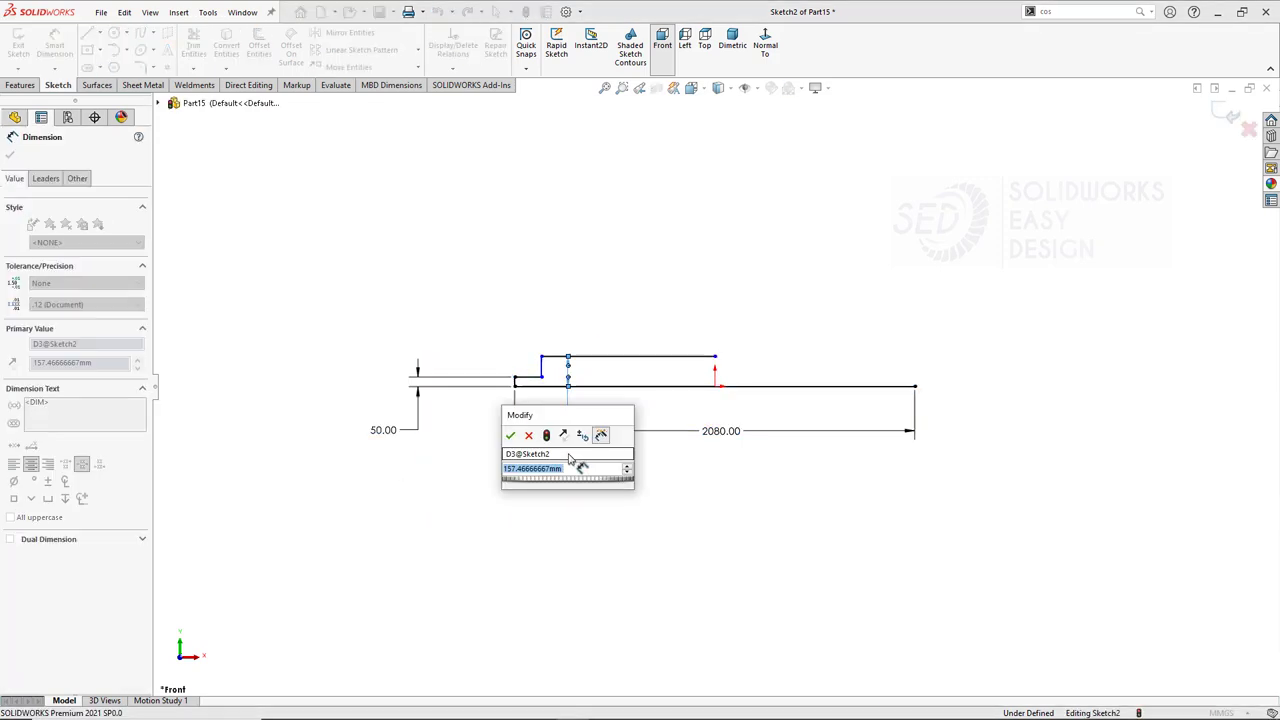
{"action": "type", "text": "150"}
{"action": "key", "text": "Return"}
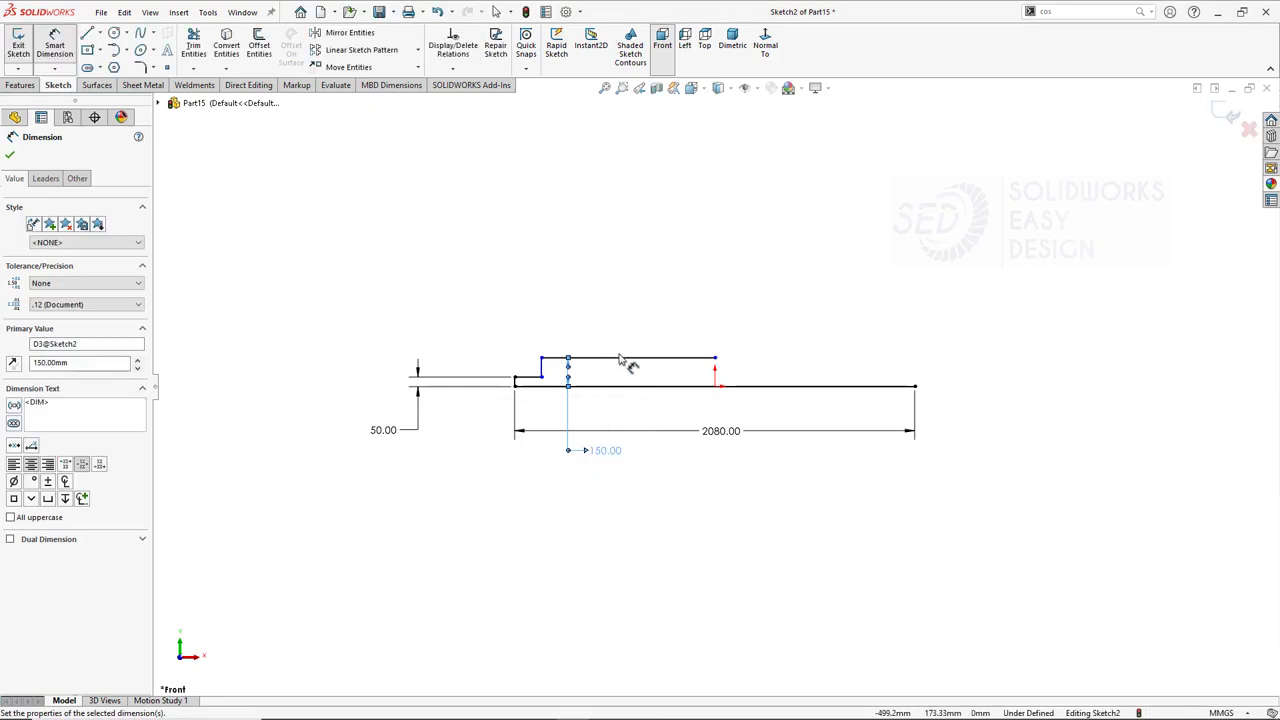
{"action": "left_click", "coordinate": [620, 358]}
{"action": "left_click", "coordinate": [488, 300]}
{"action": "type", "text": "9"}
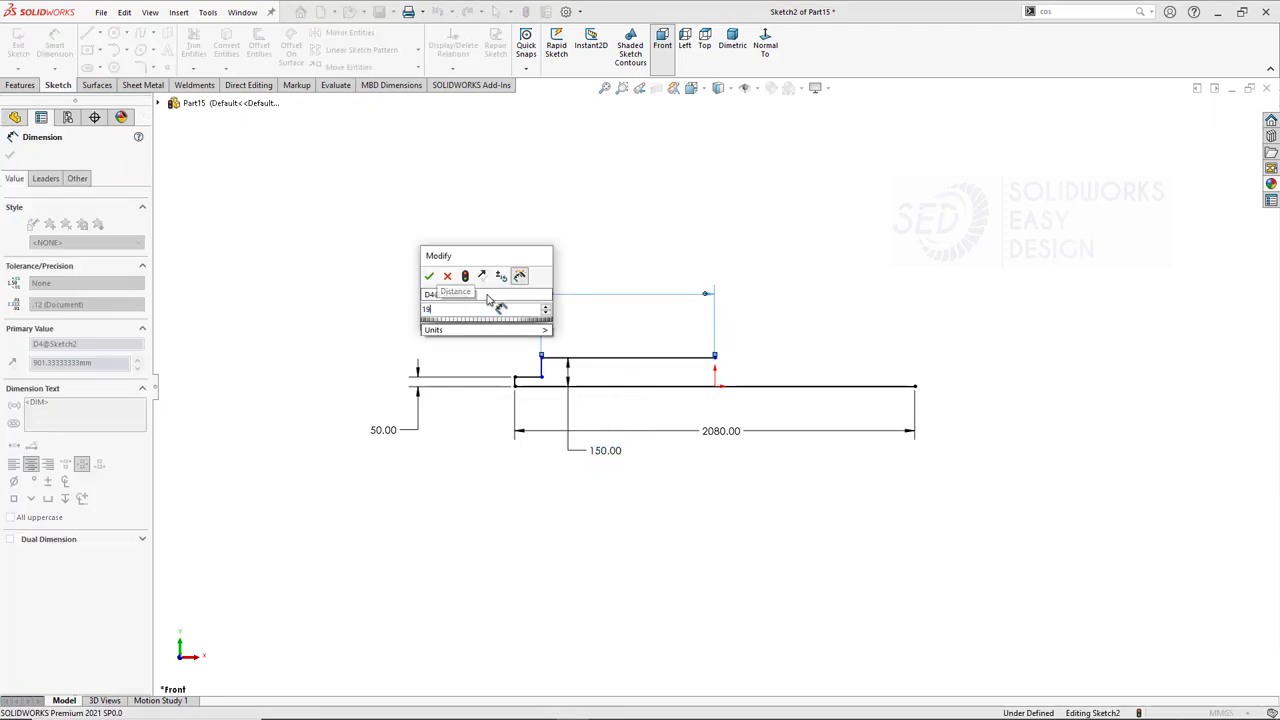
{"action": "type", "text": "50"}
{"action": "key", "text": "Return"}
{"action": "key", "text": "Escape"}
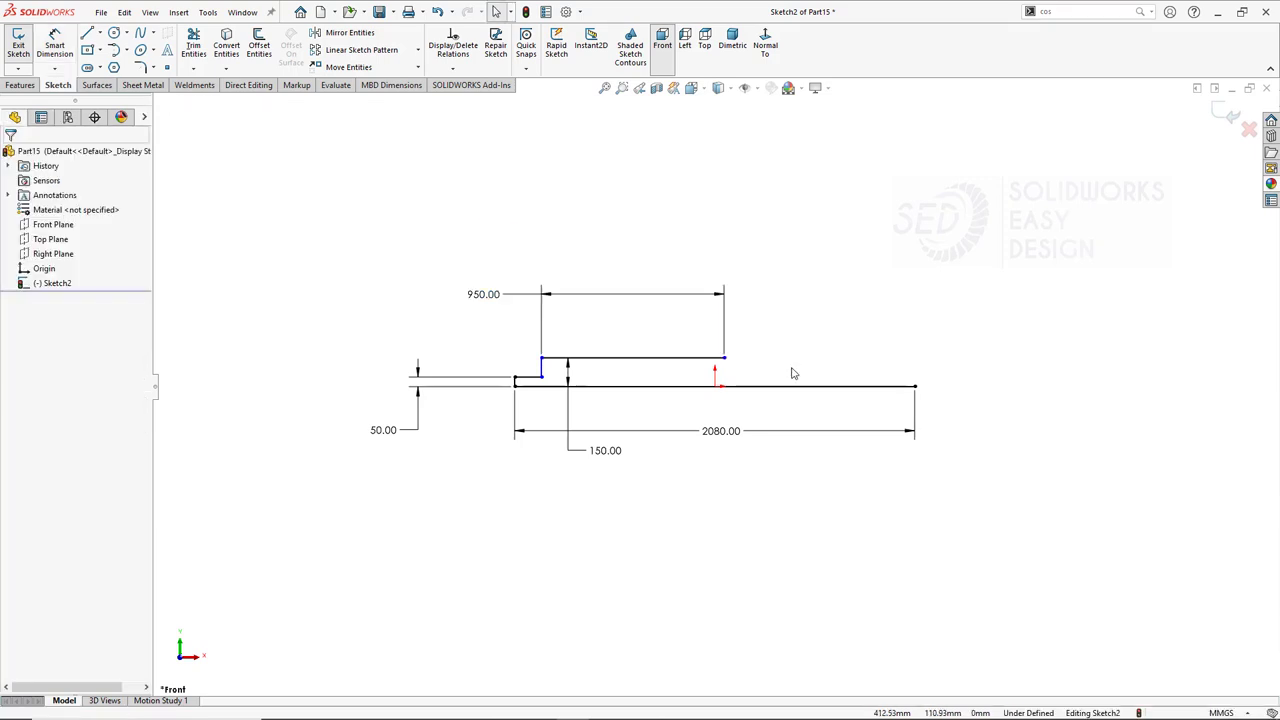
Make the top line's right end vertical with the sketch origin.
{"action": "scroll", "coordinate": [790, 372], "scroll_direction": "down", "scroll_amount": 2}
{"action": "left_click", "coordinate": [686, 397]}
{"action": "left_click", "coordinate": [697, 350], "text": "ctrl"}
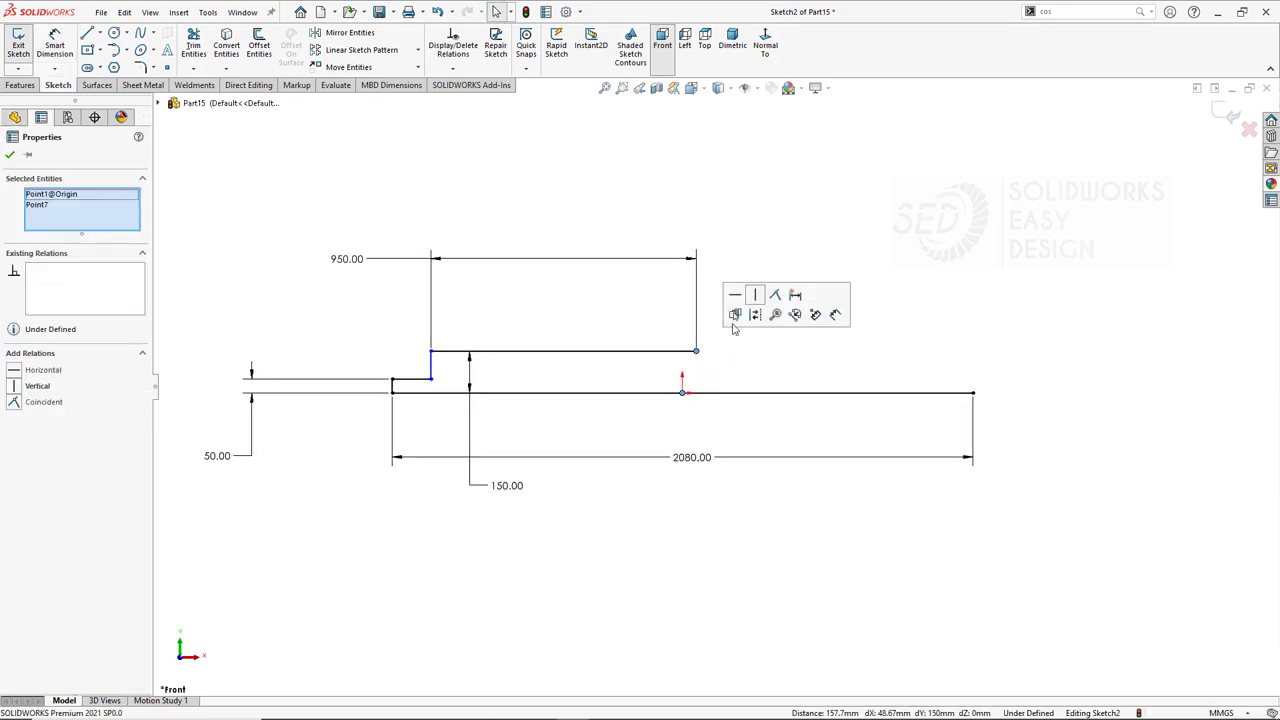
{"action": "left_click", "coordinate": [740, 294]}
{"action": "left_click", "coordinate": [728, 228]}
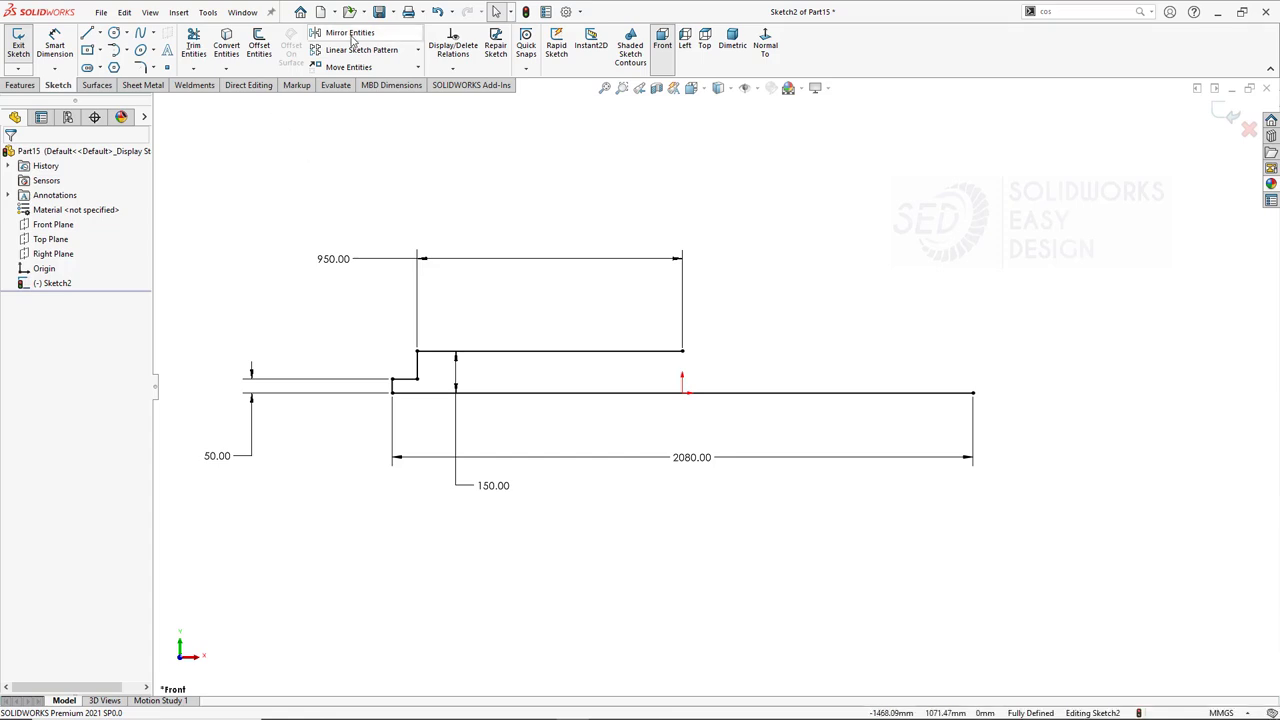
Draw a vertical centerline from the origin and mirror the stepped profile about it.
{"action": "left_click", "coordinate": [99, 33]}
{"action": "left_click", "coordinate": [115, 64]}
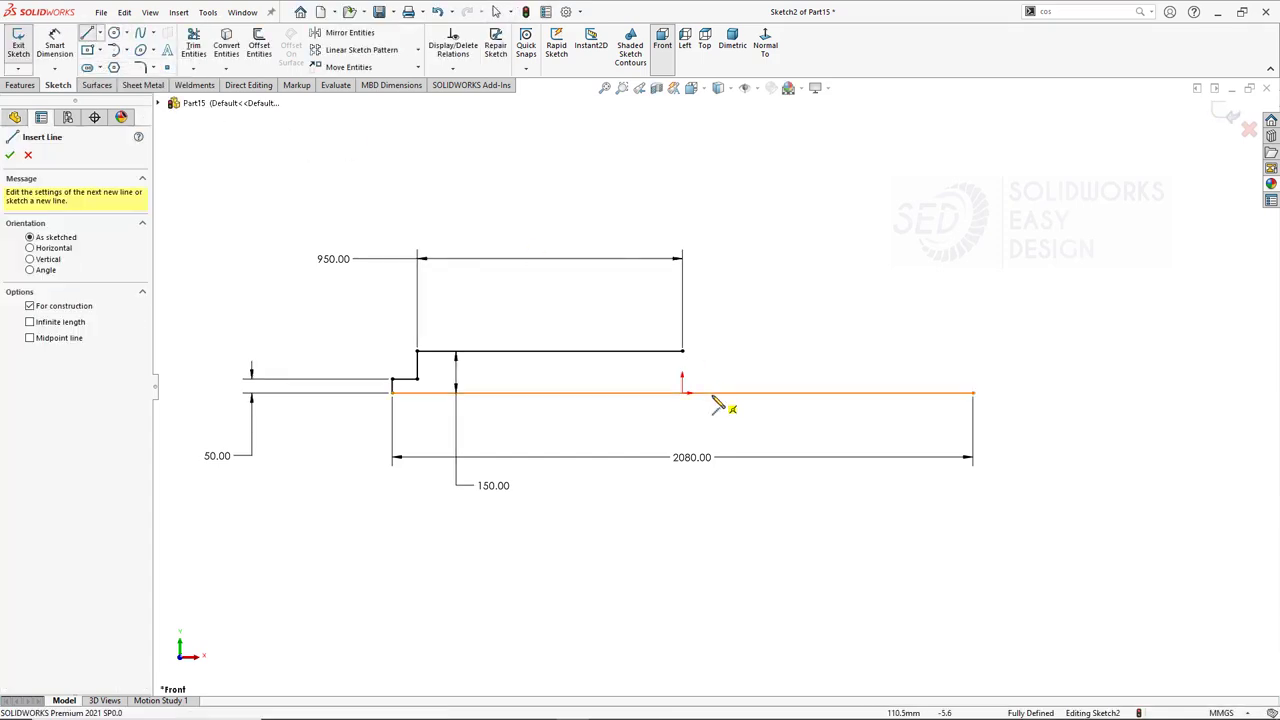
{"action": "left_click_drag", "start_coordinate": [682, 393], "coordinate": [682, 182]}
{"action": "key", "text": "Escape"}
{"action": "left_click", "coordinate": [349, 32]}
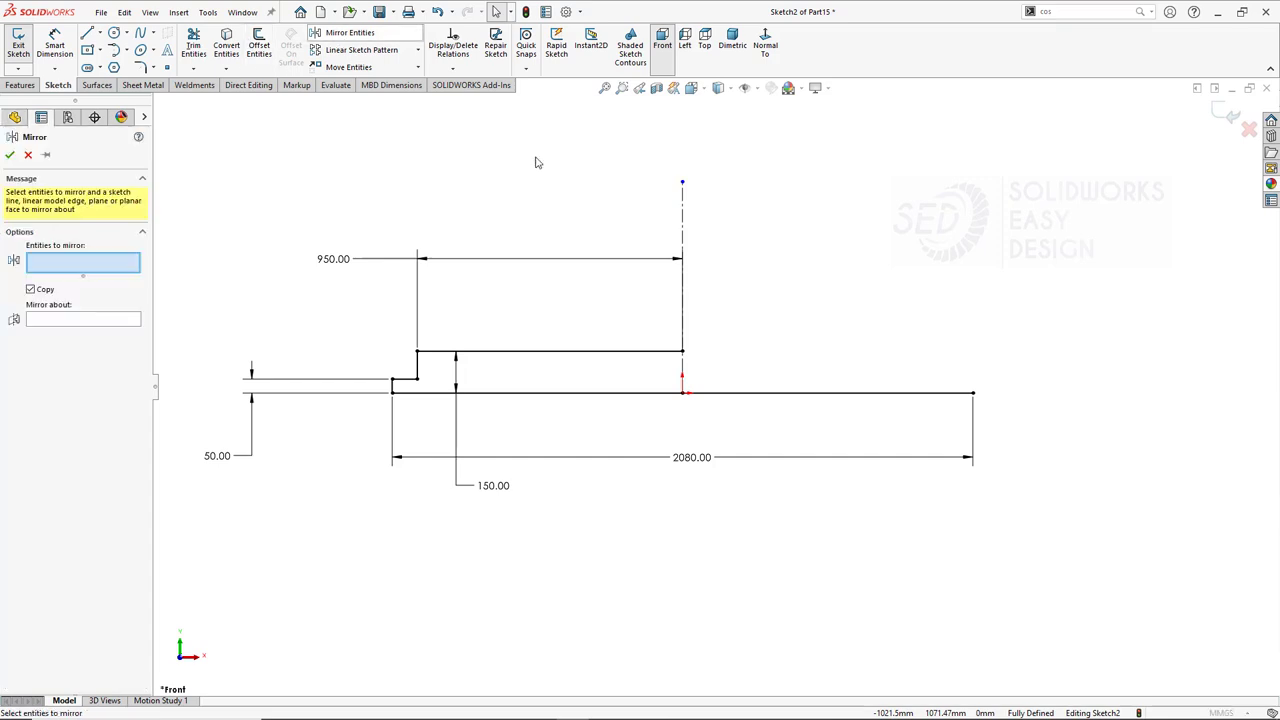
{"action": "left_click_drag", "start_coordinate": [565, 190], "coordinate": [347, 393]}
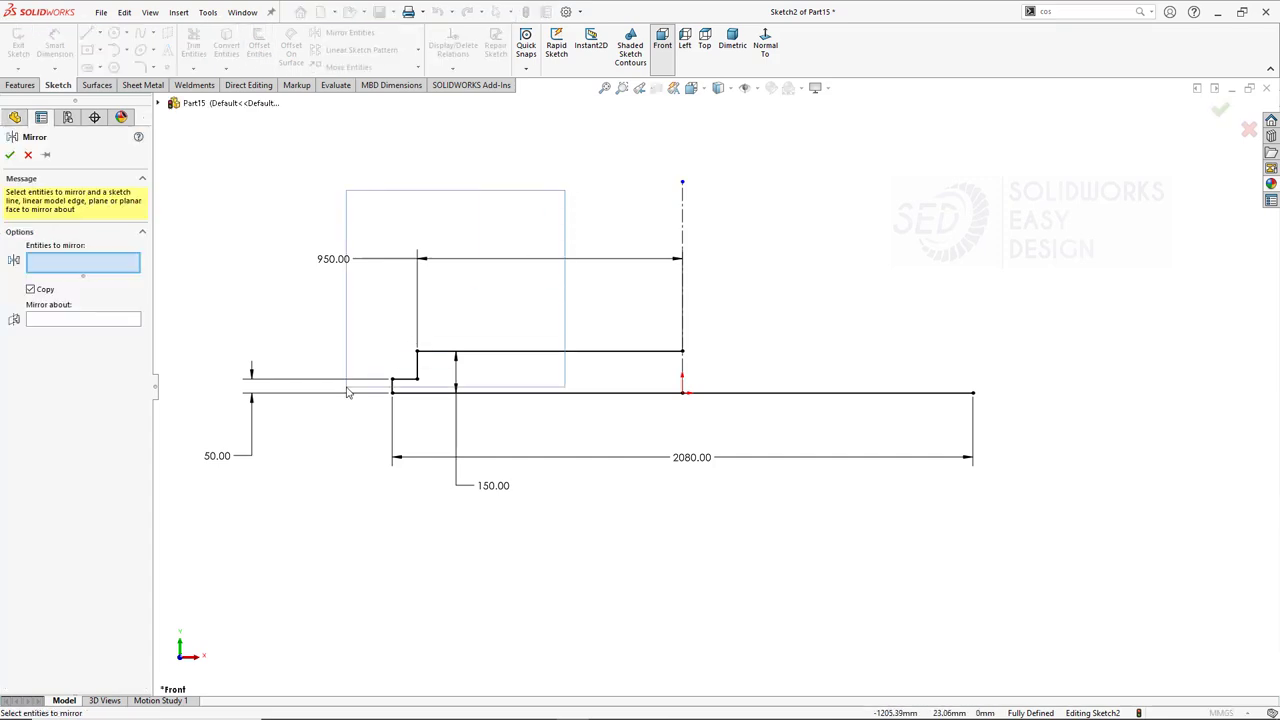
{"action": "left_click", "coordinate": [684, 208]}
{"action": "left_click", "coordinate": [9, 155]}
Revolve the sketch about Line1 to form the shaft.
{"action": "left_click", "coordinate": [22, 85]}
{"action": "left_click", "coordinate": [64, 45]}
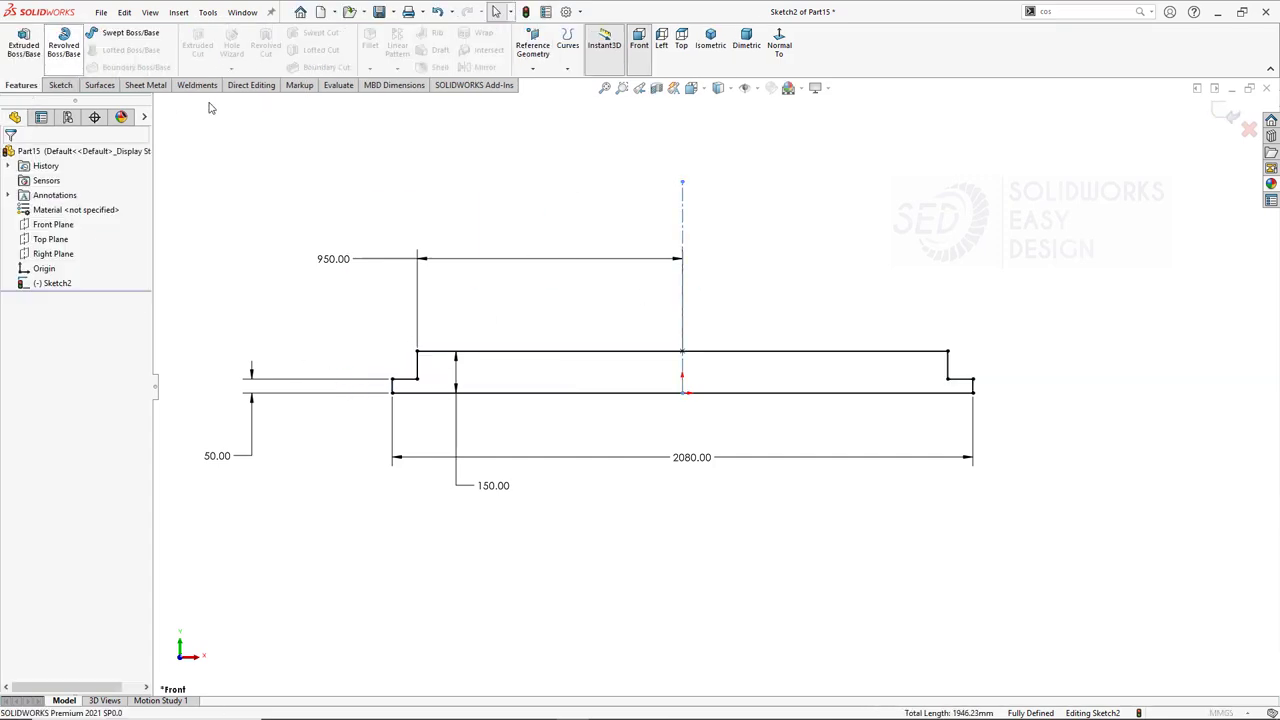
{"action": "left_click", "coordinate": [622, 404]}
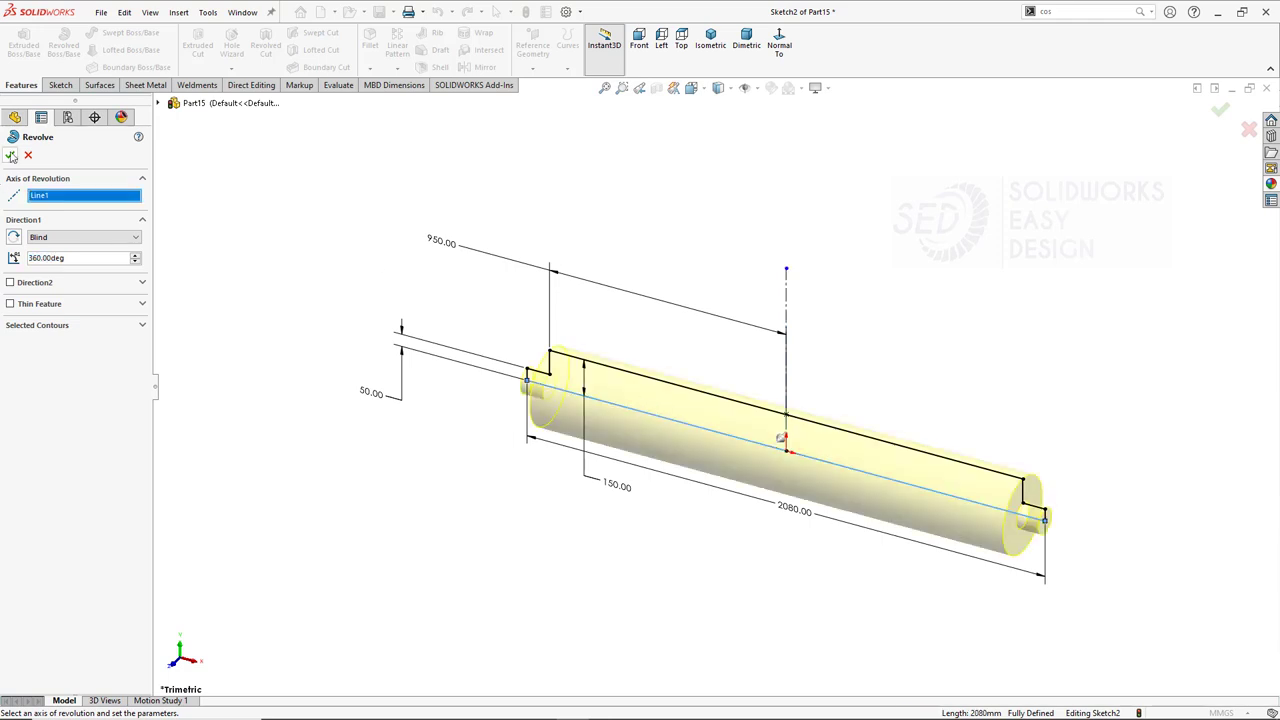
{"action": "left_click", "coordinate": [10, 155]}
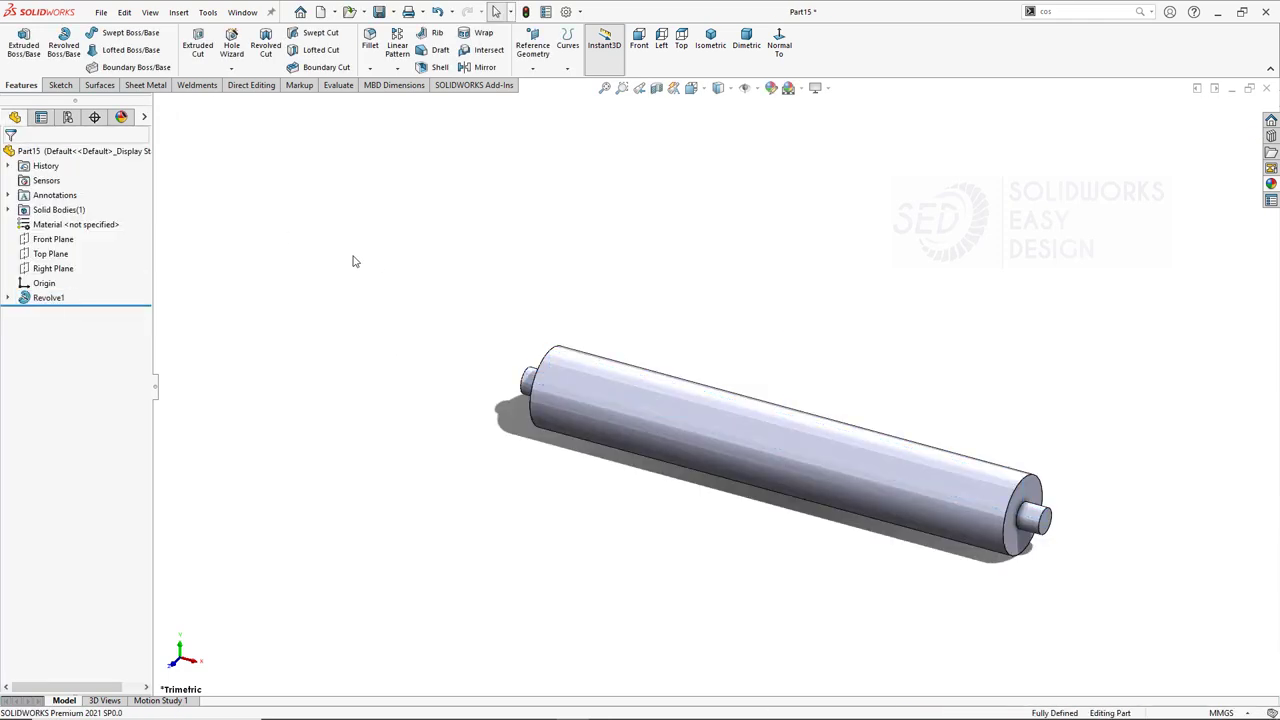
Fillet both shoulder edges of the shaft at 5 mm.
{"action": "left_click", "coordinate": [366, 50]}
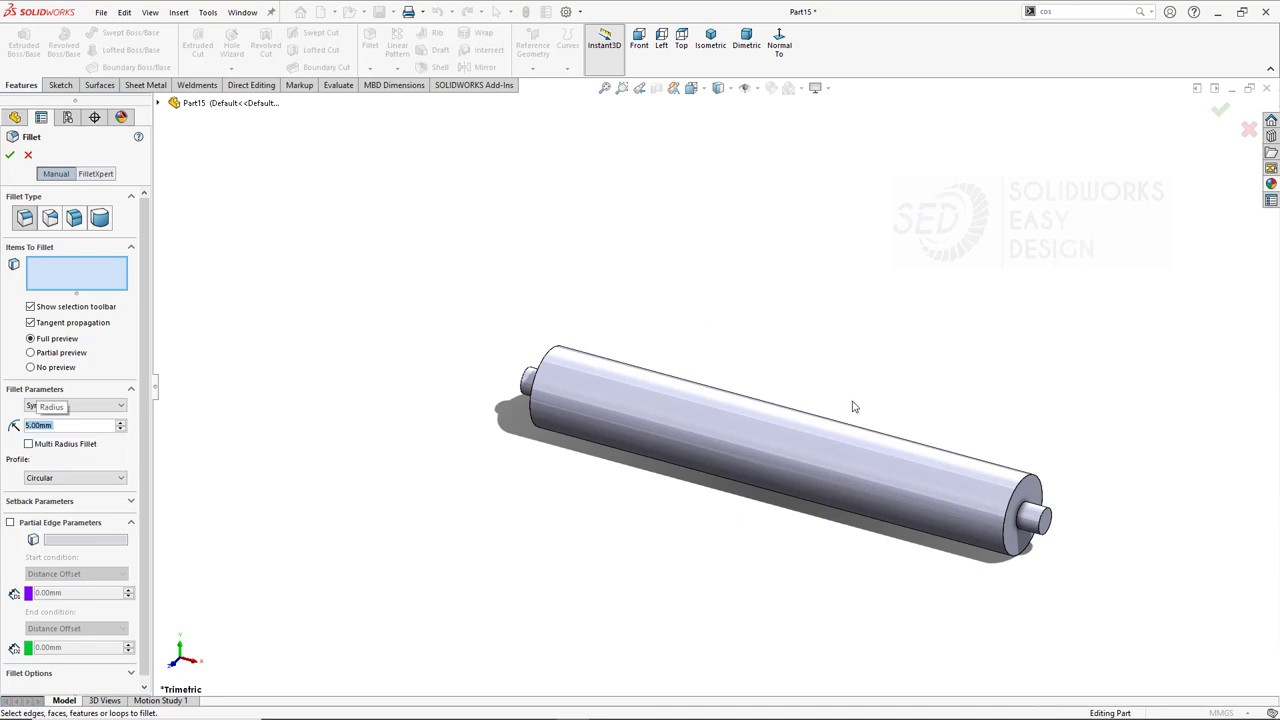
{"action": "scroll", "coordinate": [953, 452], "scroll_direction": "down", "scroll_amount": 3}
{"action": "left_click", "coordinate": [936, 452]}
{"action": "scroll", "coordinate": [689, 400], "scroll_direction": "up", "scroll_amount": 3}
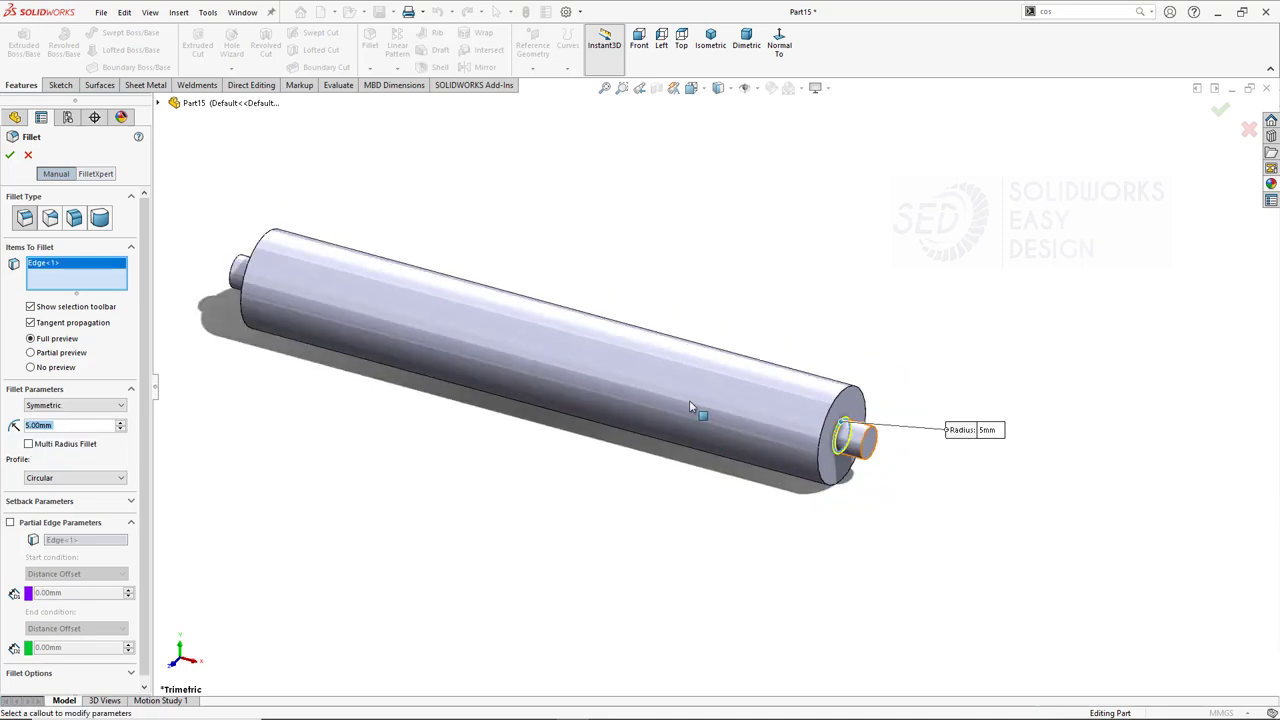
{"action": "middle_click_drag", "start_coordinate": [689, 400], "coordinate": [304, 347]}
{"action": "left_click", "coordinate": [372, 338]}
{"action": "left_click", "coordinate": [10, 155]}
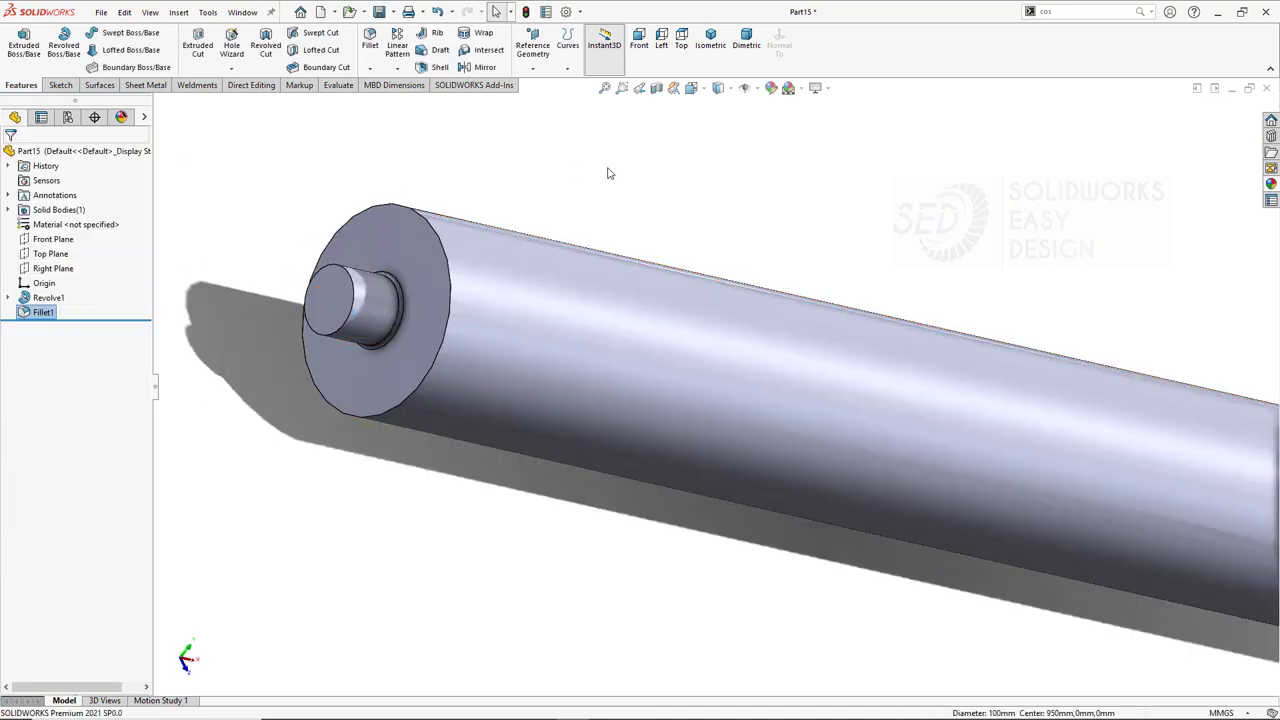
Apply a gold appearance to the shaft in dimetric view.
{"action": "left_click", "coordinate": [746, 42]}
{"action": "left_click", "coordinate": [1272, 184]}
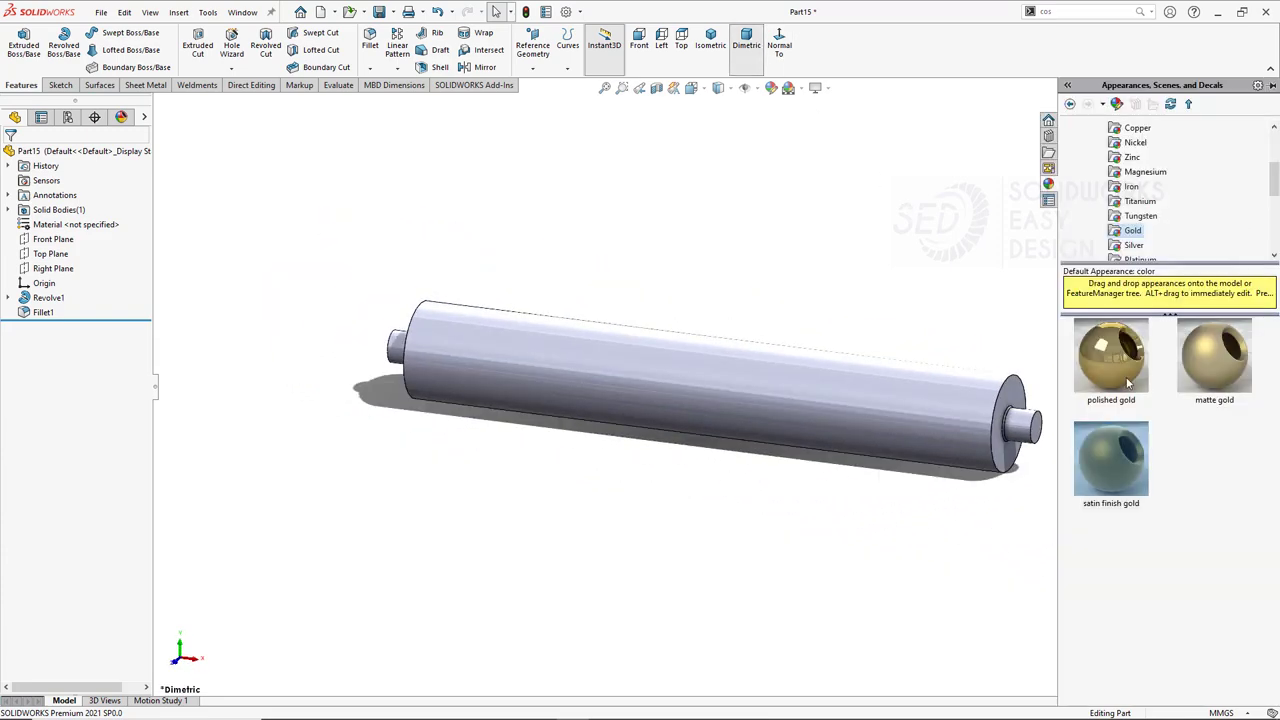
{"action": "double_click", "coordinate": [1111, 458]}
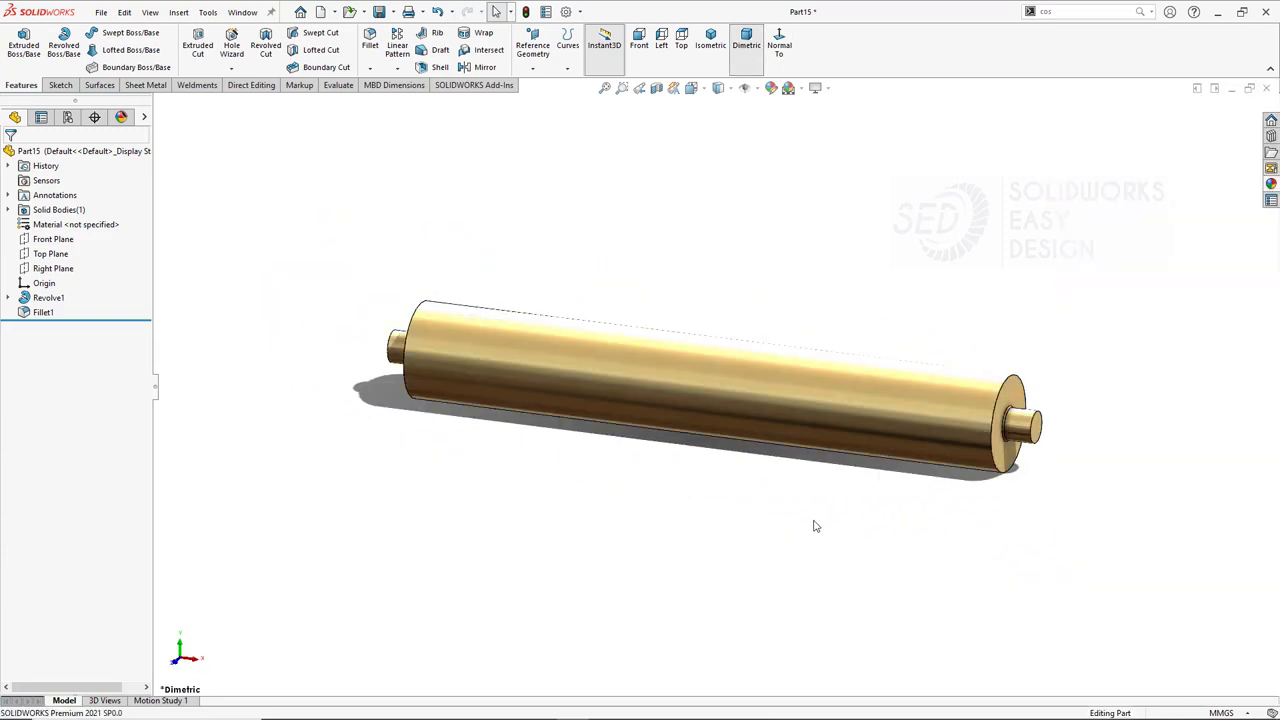
Save Part15 and close the document.
{"action": "key", "text": "ctrl+s"}
{"action": "left_click", "coordinate": [552, 427]}
{"action": "left_click", "coordinate": [1267, 90]}
Create a new part and start a sketch on the Front Plane.
{"action": "left_click", "coordinate": [103, 14]}
{"action": "left_click", "coordinate": [118, 34]}
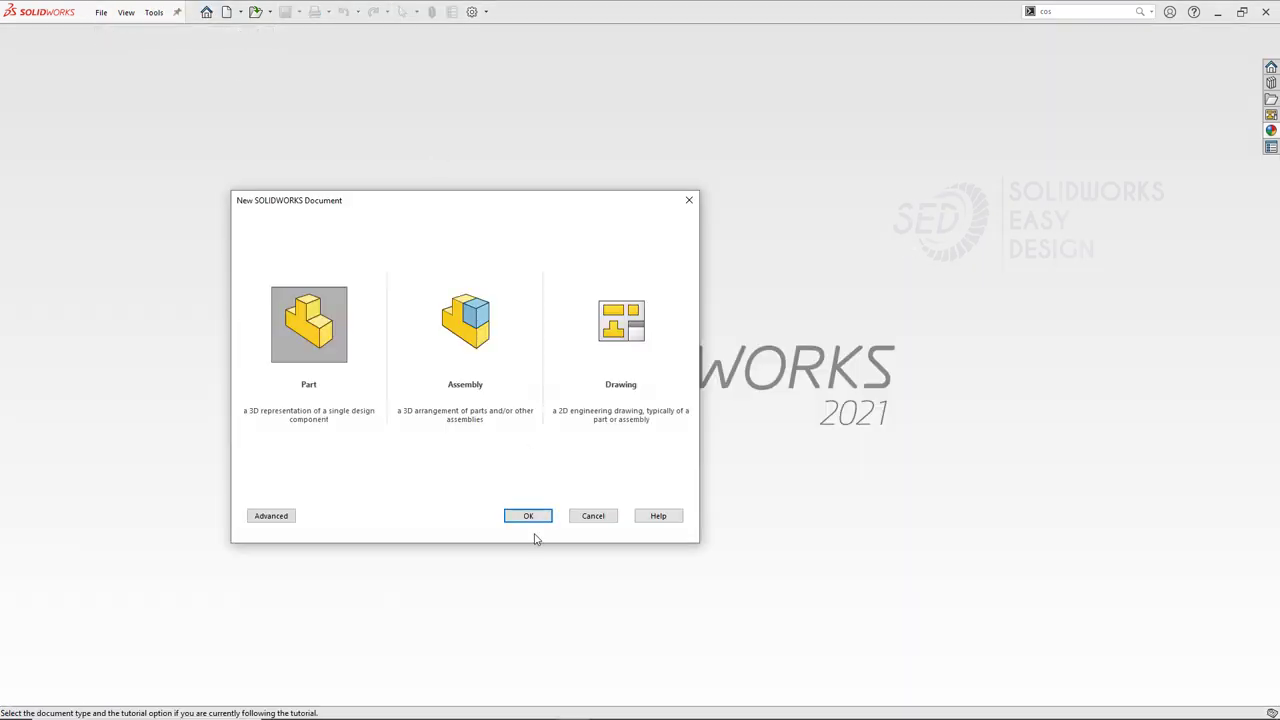
{"action": "left_click", "coordinate": [528, 516]}
{"action": "left_click", "coordinate": [52, 224]}
{"action": "left_click", "coordinate": [78, 206]}
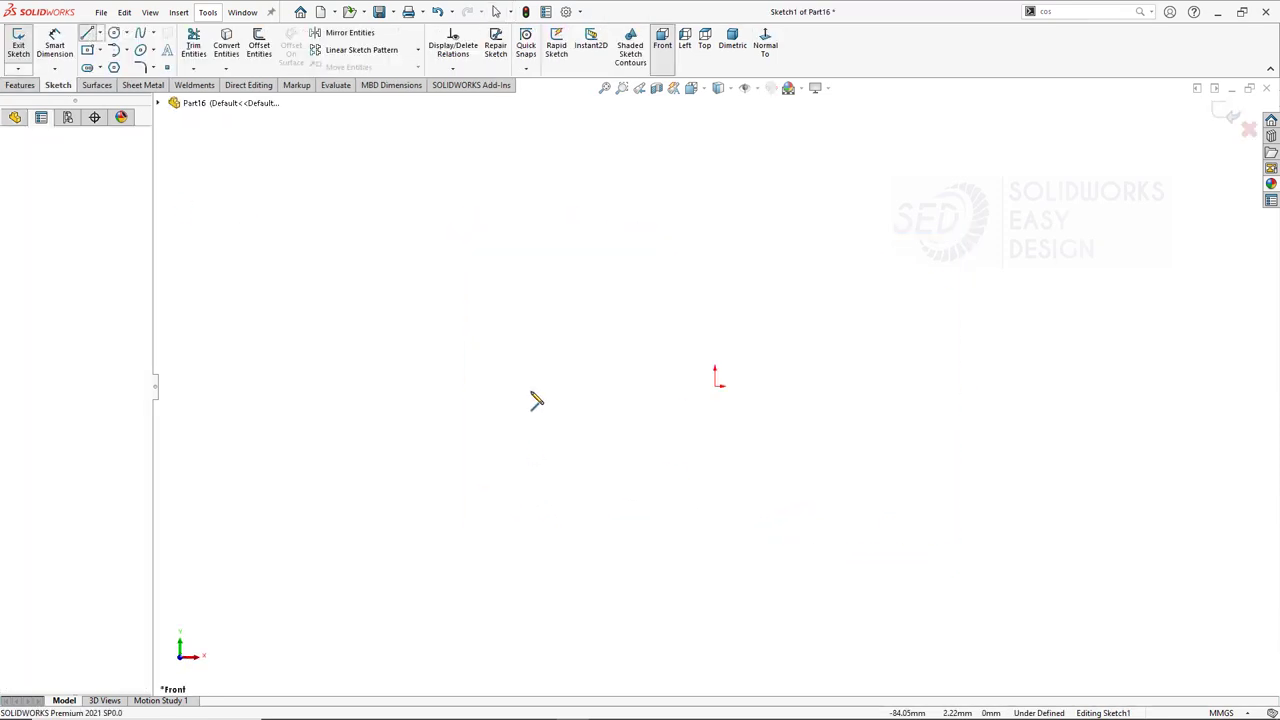
Draw a horizontal base line centred on the origin and dimension it 940.
{"action": "key", "text": "l"}
{"action": "left_click", "coordinate": [487, 380]}
{"action": "left_click", "coordinate": [995, 386]}
{"action": "key", "text": "Escape"}
{"action": "left_click", "coordinate": [820, 384]}
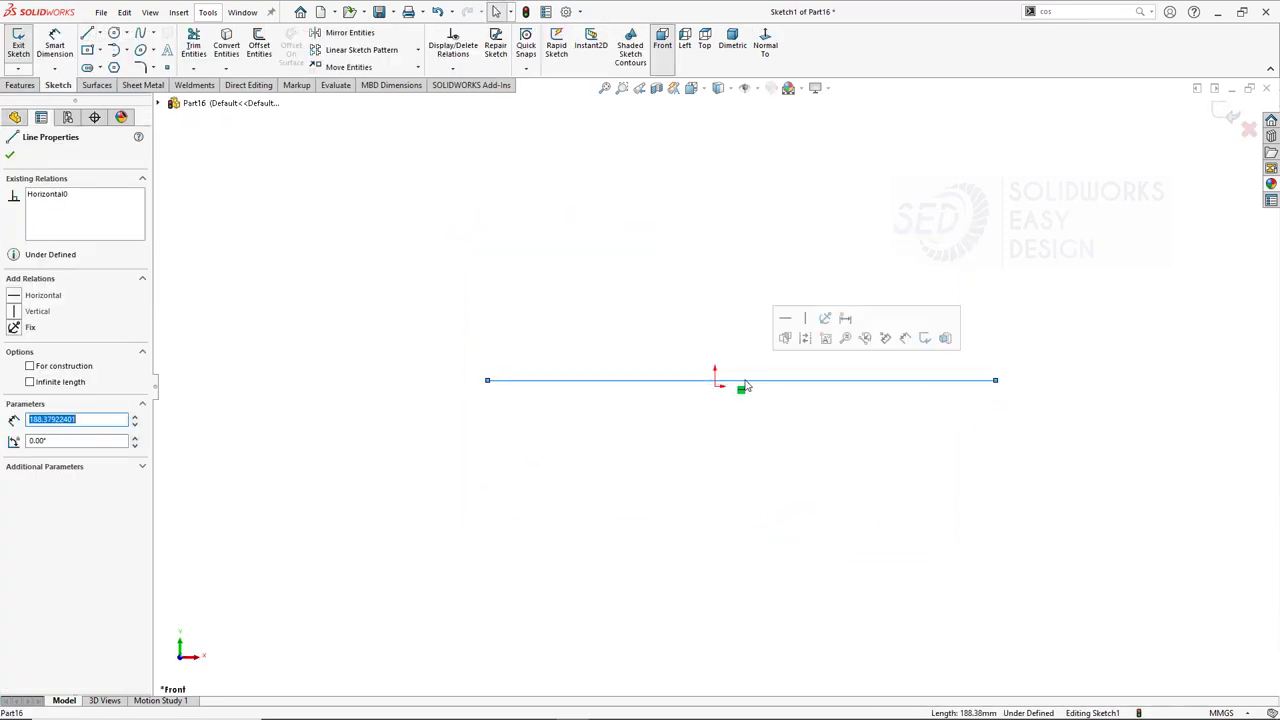
{"action": "left_click", "coordinate": [716, 386], "text": "ctrl"}
{"action": "left_click", "coordinate": [775, 344]}
{"action": "left_click", "coordinate": [55, 45]}
{"action": "left_click", "coordinate": [760, 386]}
{"action": "left_click", "coordinate": [737, 443]}
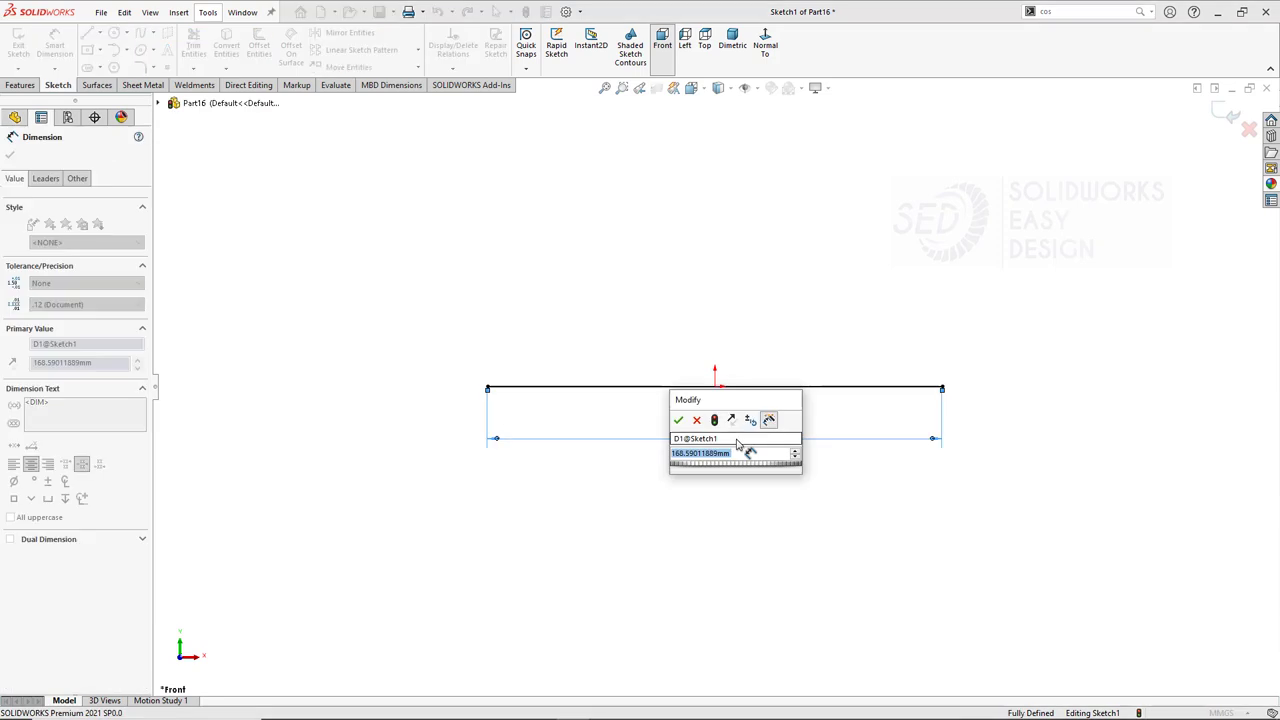
{"action": "type", "text": "940"}
{"action": "key", "text": "Return"}
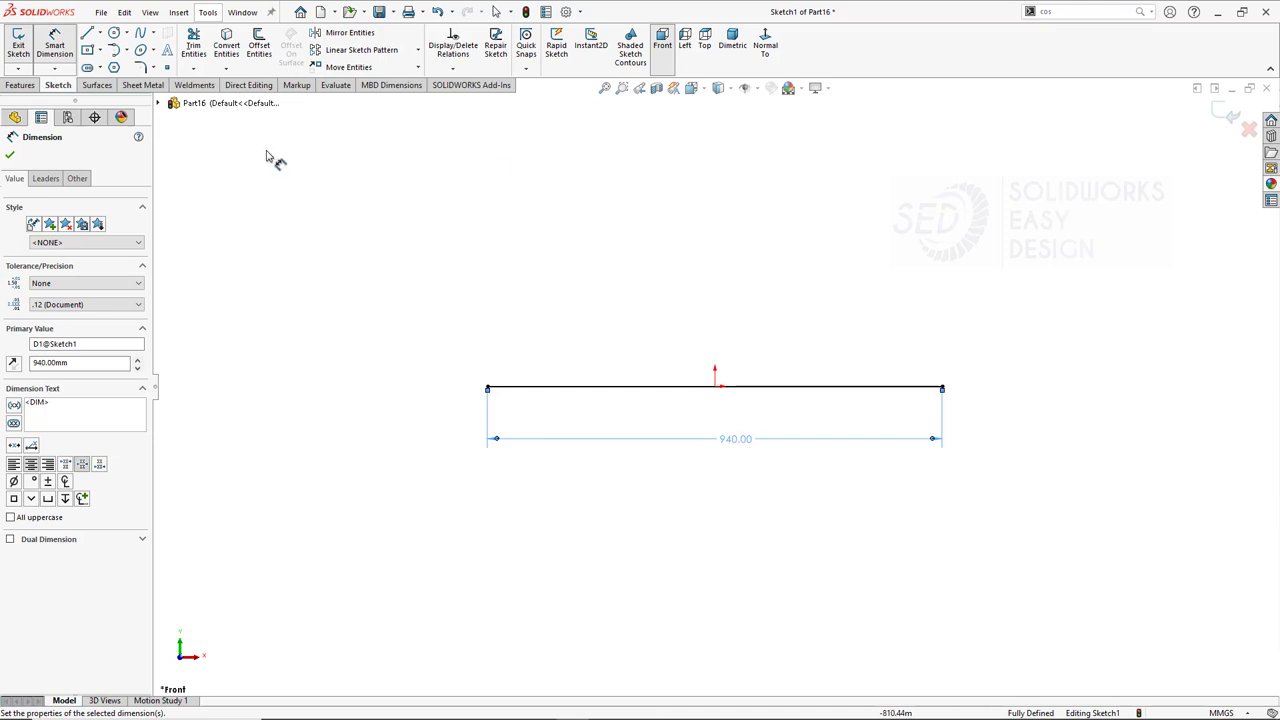
Close the rectangle with side and top lines and set its height to 500.
{"action": "key", "text": "l"}
{"action": "left_click", "coordinate": [487, 386]}
{"action": "left_click", "coordinate": [487, 160]}
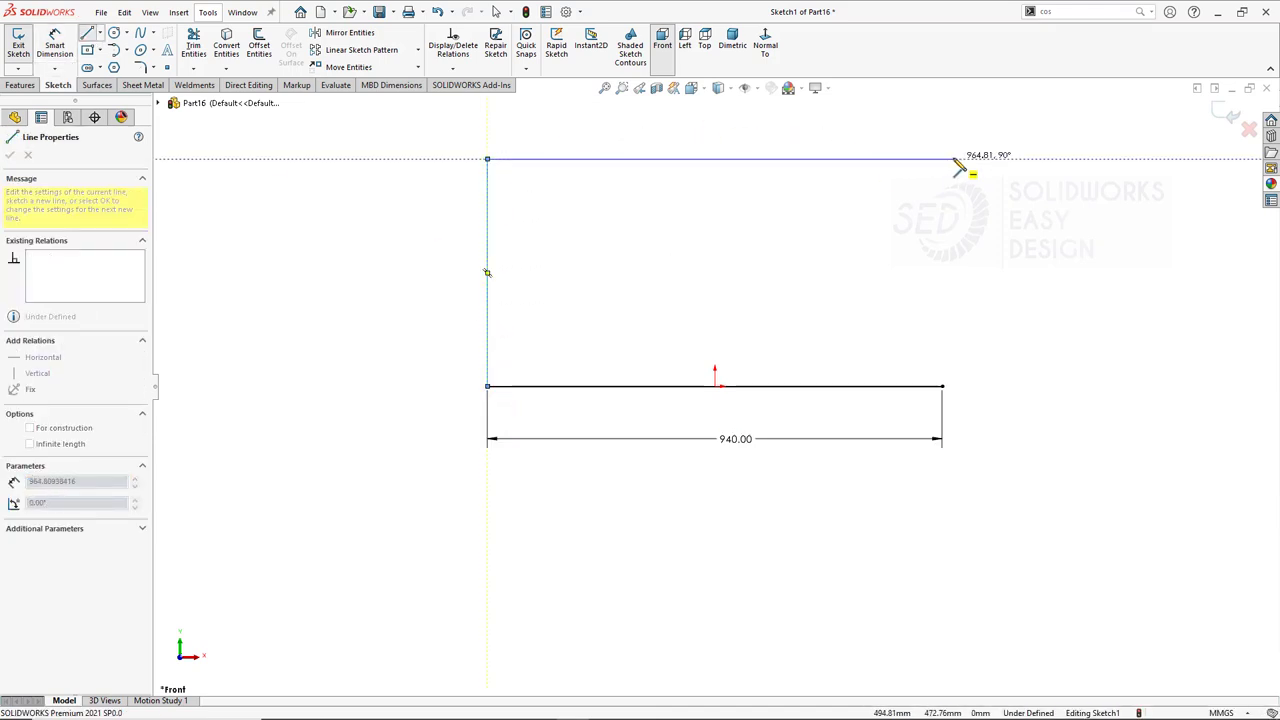
{"action": "left_click", "coordinate": [942, 160]}
{"action": "left_click", "coordinate": [942, 386]}
{"action": "key", "text": "Escape"}
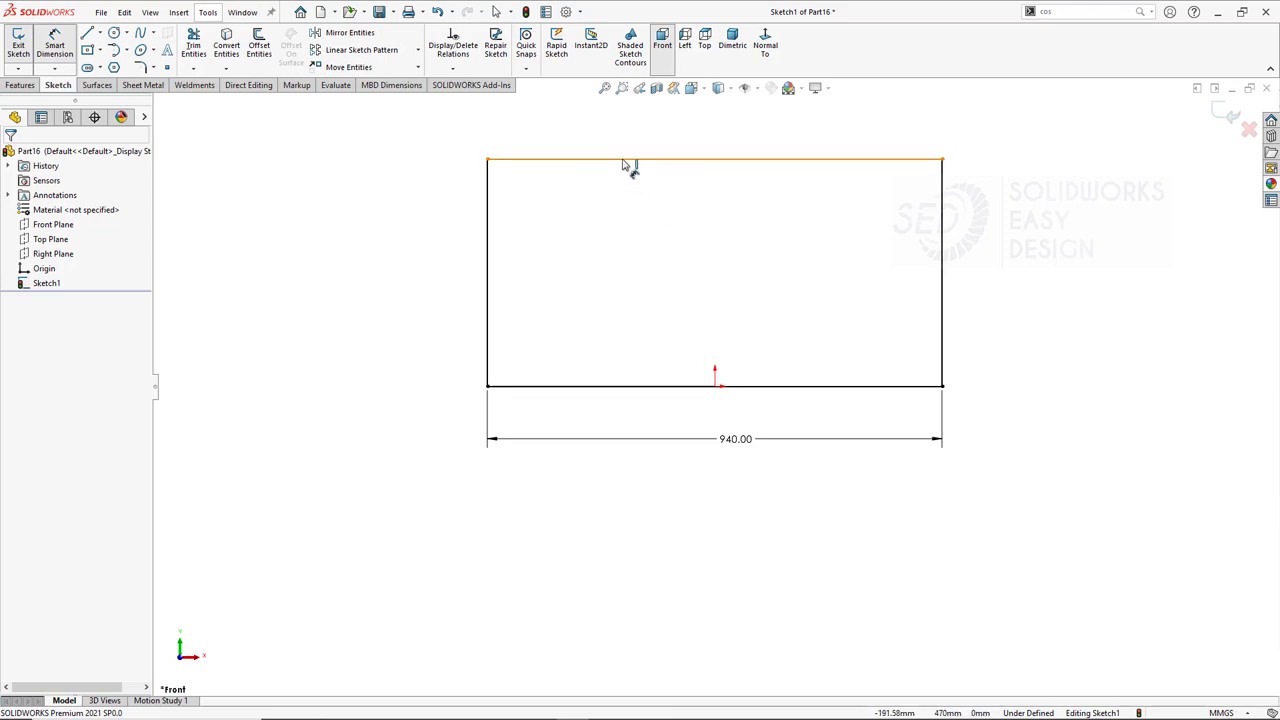
{"action": "left_click", "coordinate": [487, 270]}
{"action": "left_click", "coordinate": [381, 300]}
{"action": "type", "text": "500"}
{"action": "key", "text": "Return"}
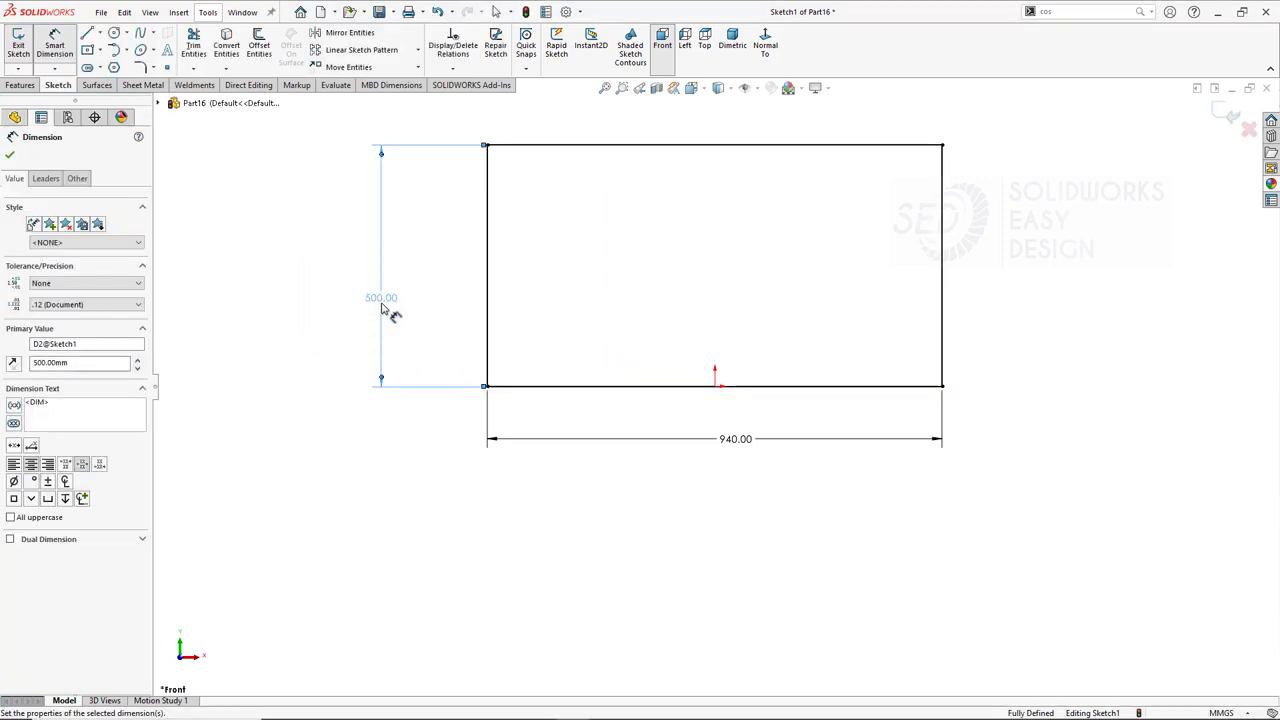
Sketch-chamfer the top-left and top-right corners of the rectangle by 100.
{"action": "left_click", "coordinate": [160, 67]}
{"action": "left_click", "coordinate": [190, 100]}
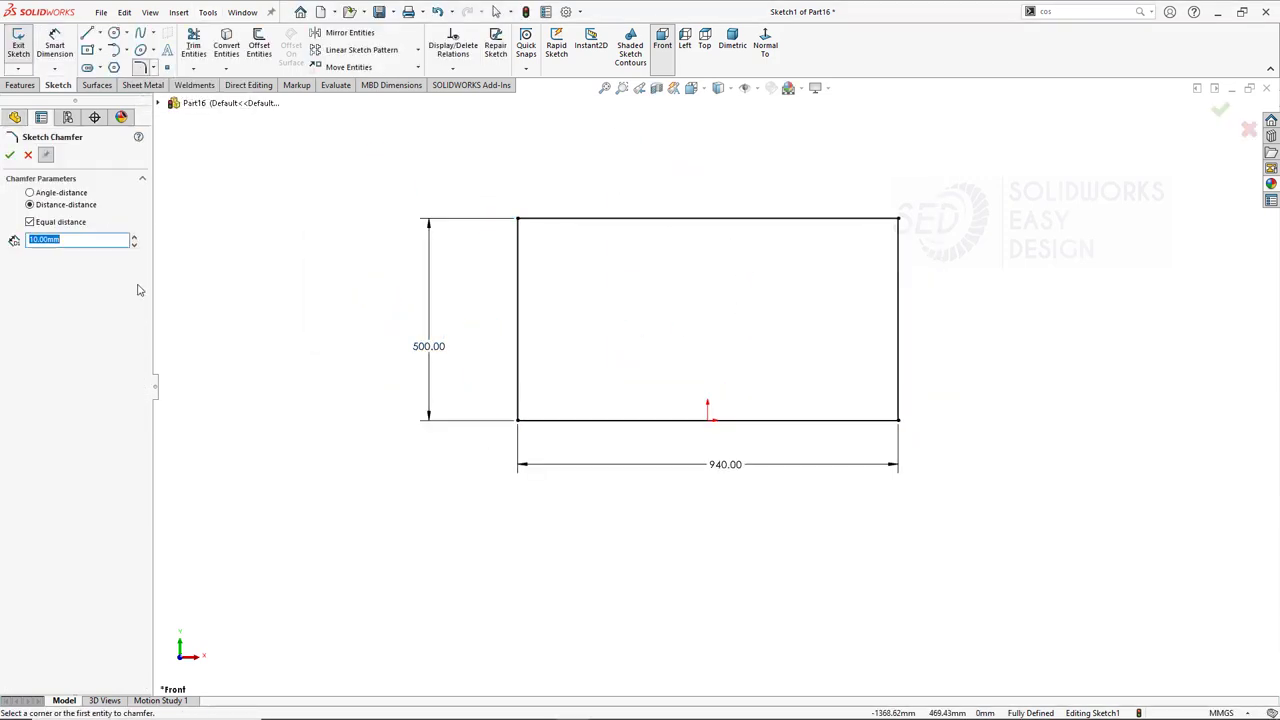
{"action": "left_click", "coordinate": [517, 218]}
{"action": "left_click", "coordinate": [898, 218]}
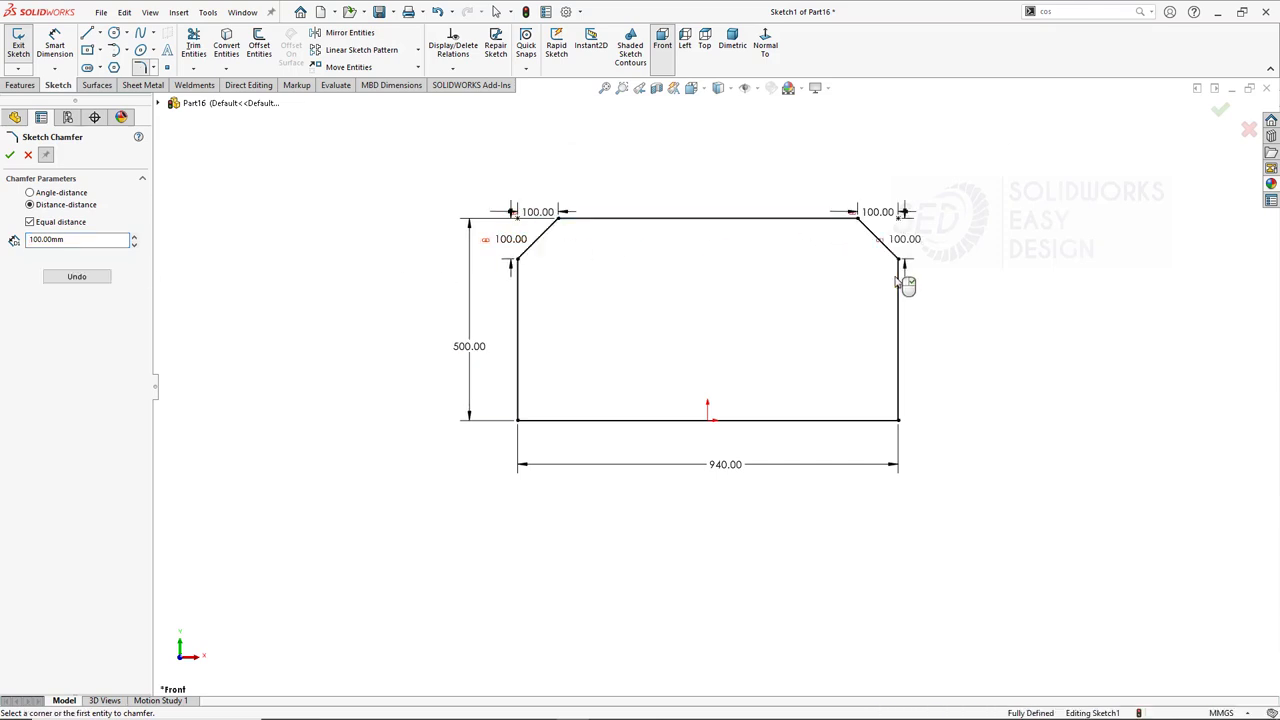
{"action": "key", "text": "Escape"}
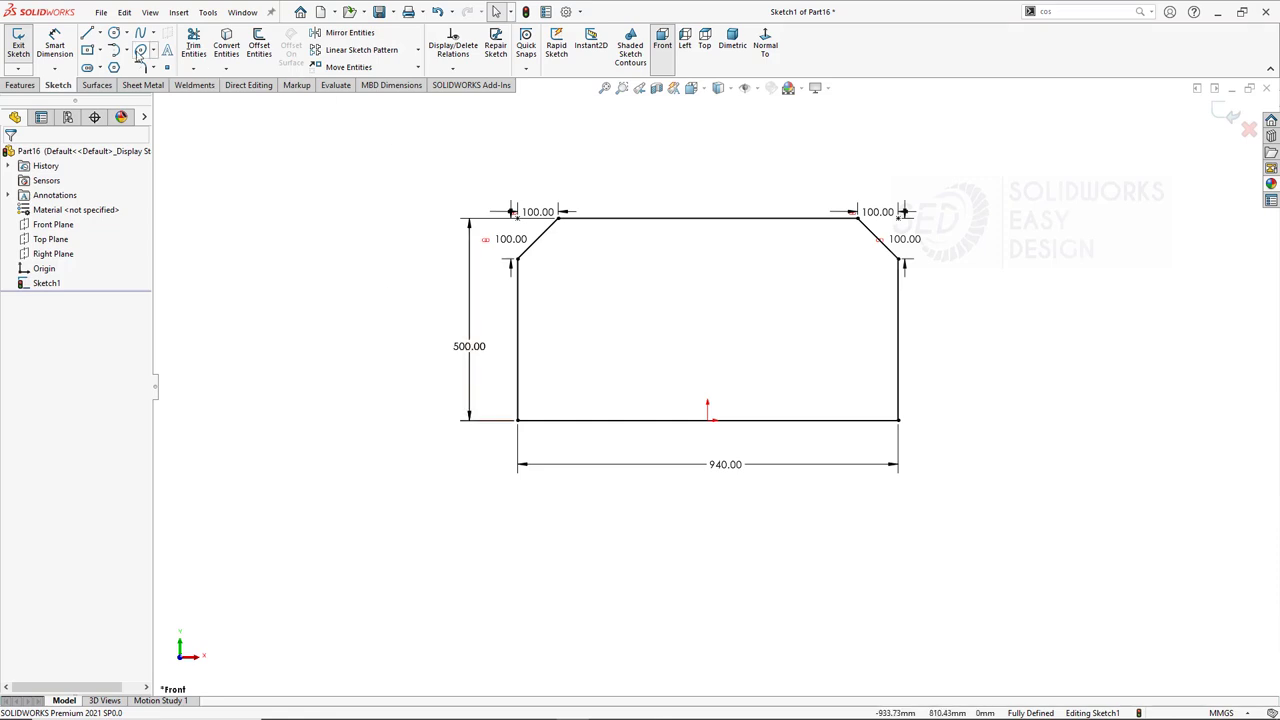
Draw two concentric circles on the left, making the larger one construction geometry.
{"action": "left_click", "coordinate": [113, 33]}
{"action": "left_click", "coordinate": [566, 373]}
{"action": "left_click", "coordinate": [596, 386]}
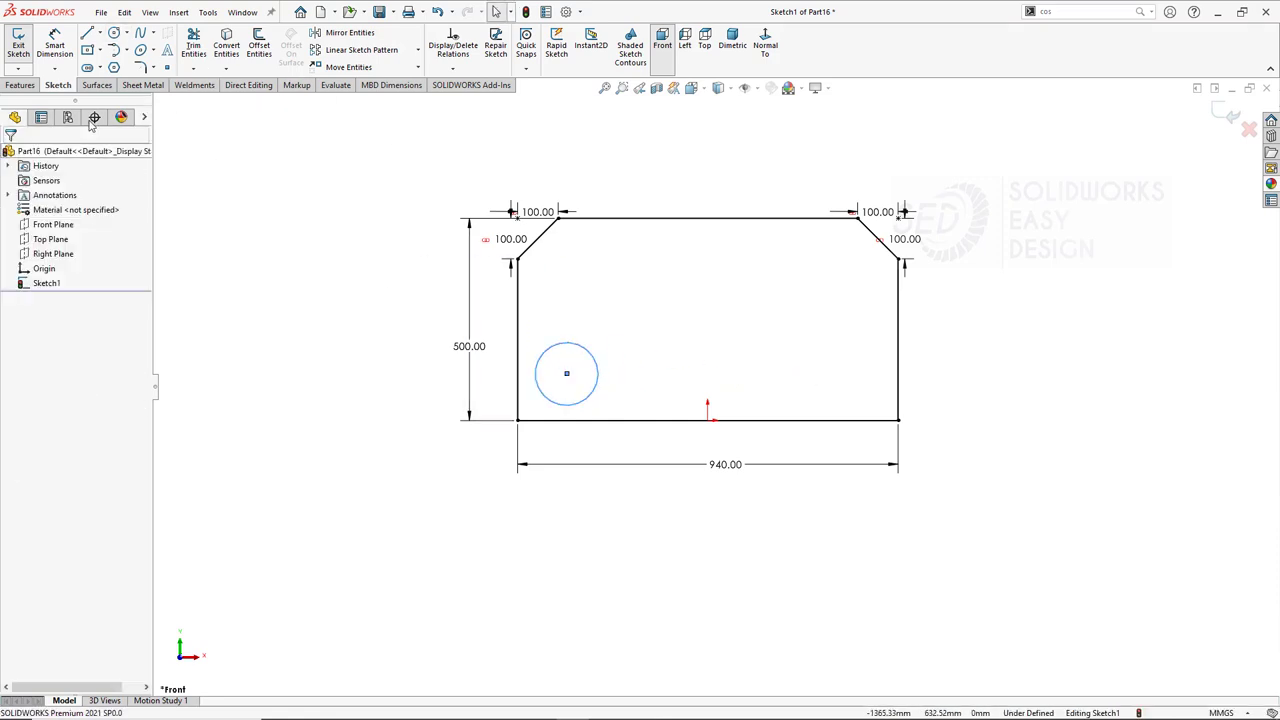
{"action": "left_click", "coordinate": [566, 373]}
{"action": "left_click", "coordinate": [600, 323]}
{"action": "left_click", "coordinate": [625, 274]}
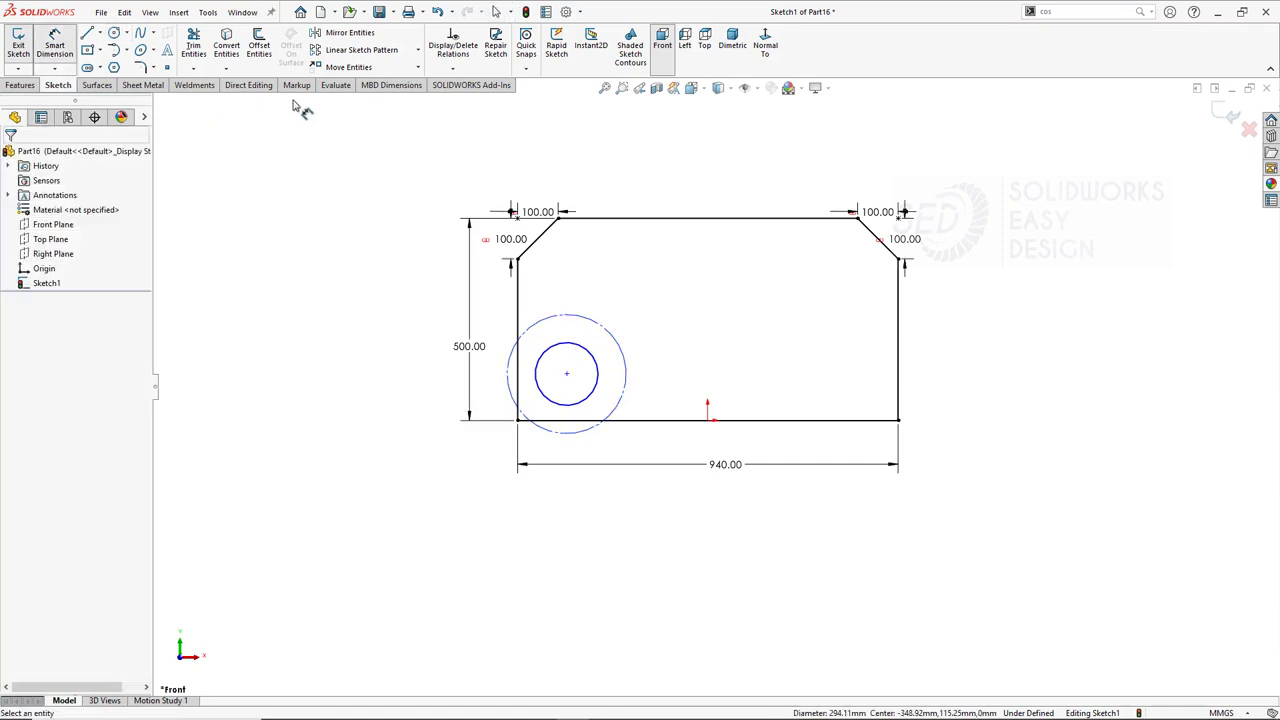
Dimension the circles Ø110 and Ø250.
{"action": "left_click", "coordinate": [568, 342]}
{"action": "left_click", "coordinate": [457, 480]}
{"action": "type", "text": "110"}
{"action": "key", "text": "Return"}
{"action": "left_click", "coordinate": [524, 415]}
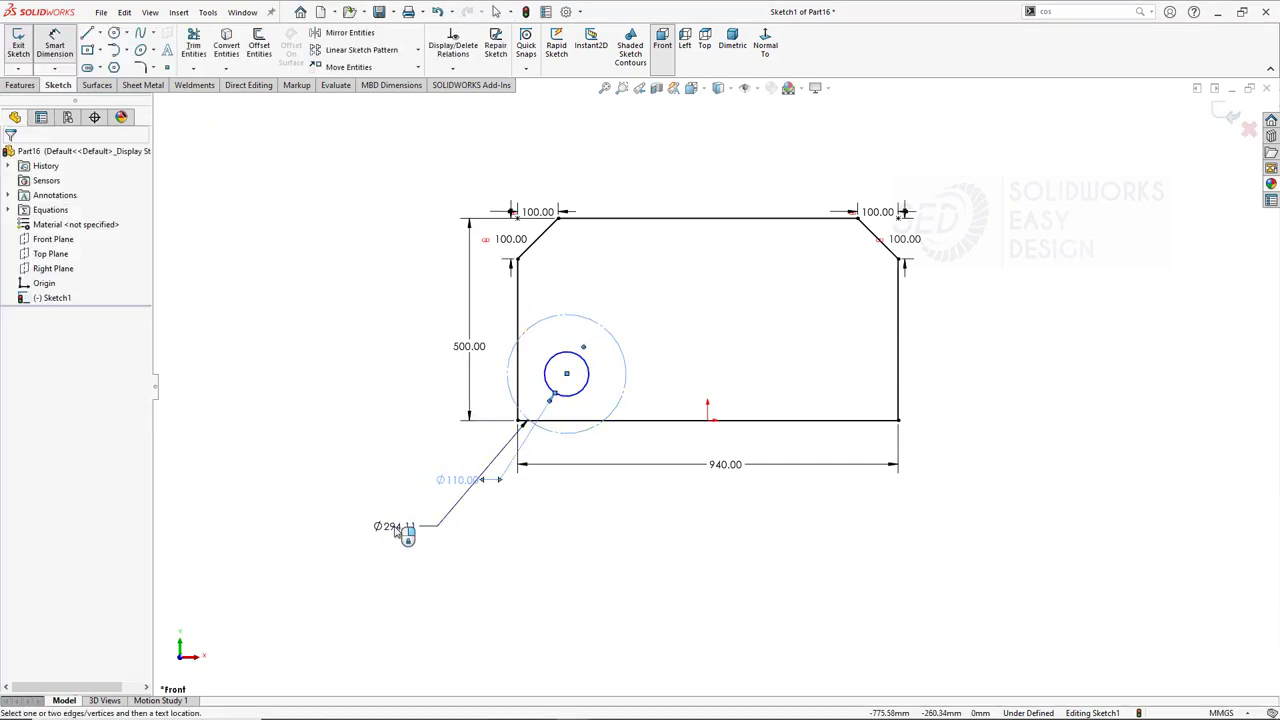
{"action": "left_click", "coordinate": [398, 533]}
{"action": "type", "text": "250"}
{"action": "key", "text": "Return"}
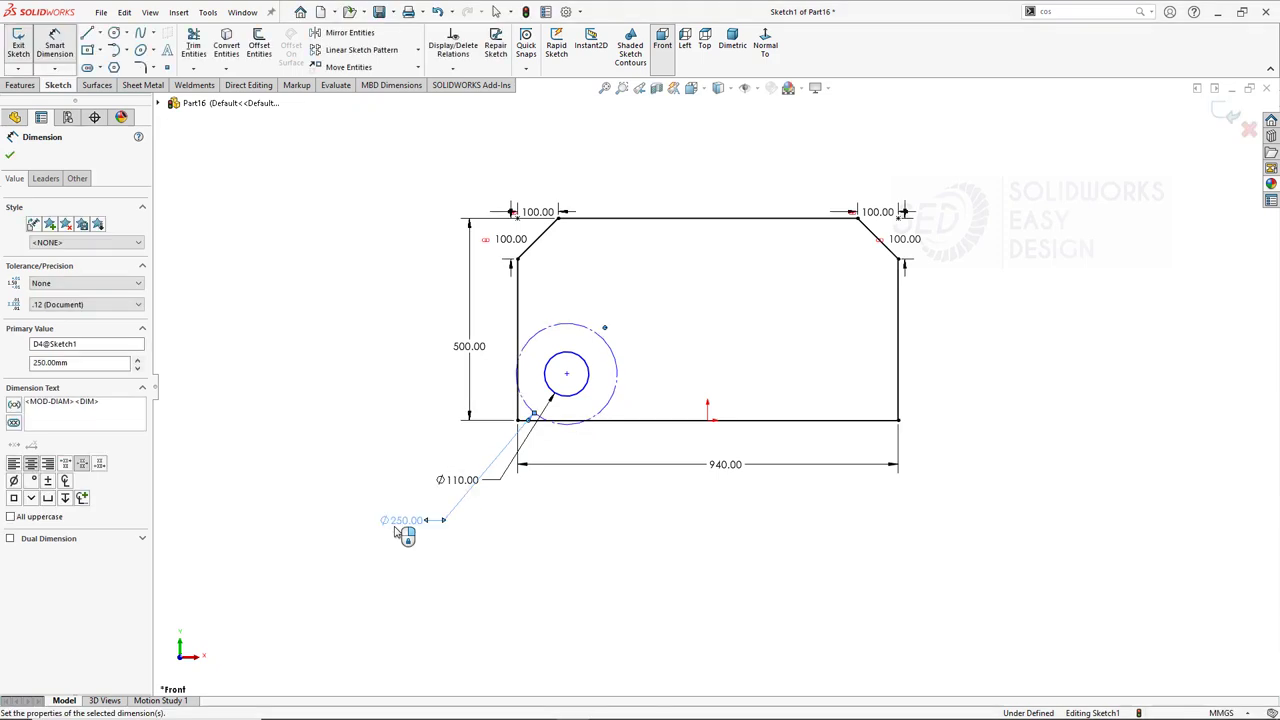
{"action": "key", "text": "Escape"}
Draw a vertical centreline up from the origin.
{"action": "scroll", "coordinate": [490, 364], "scroll_direction": "down", "scroll_amount": 3}
{"action": "left_click", "coordinate": [549, 381]}
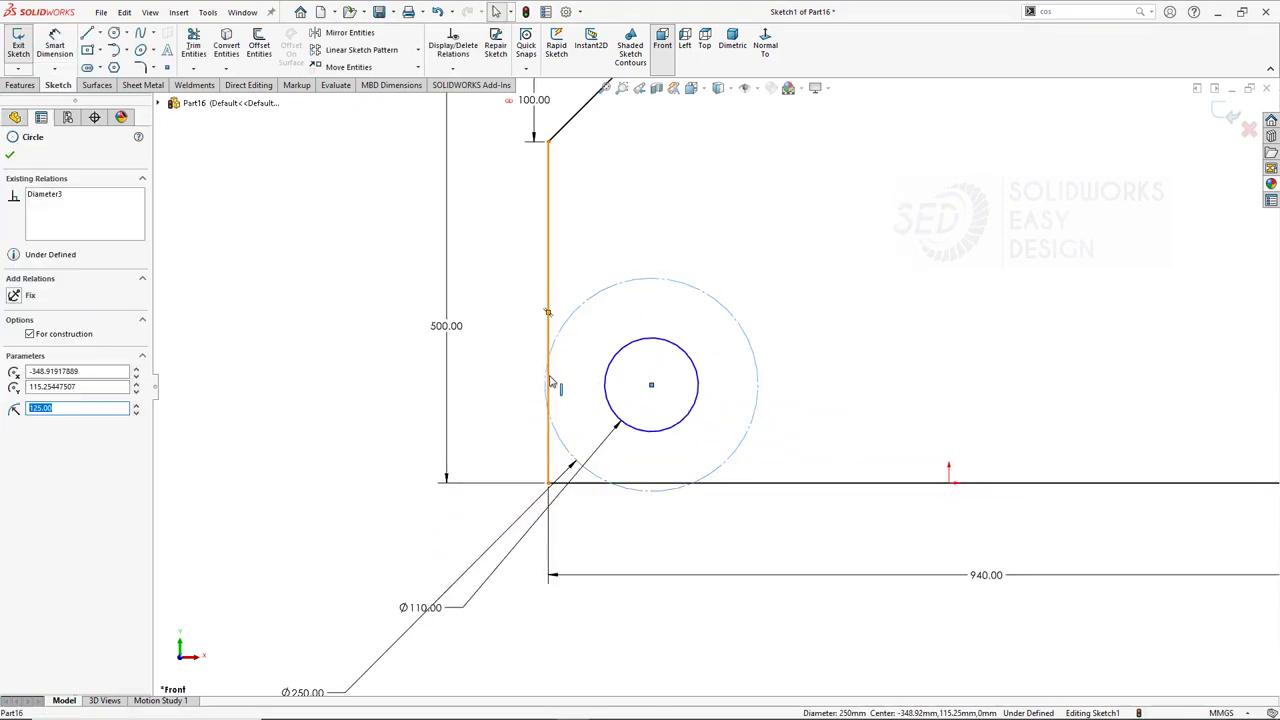
{"action": "left_click", "coordinate": [549, 381], "text": "ctrl"}
{"action": "scroll", "coordinate": [405, 345], "scroll_direction": "up", "scroll_amount": 3}
{"action": "key", "text": "Escape"}
{"action": "left_click", "coordinate": [99, 32]}
{"action": "left_click", "coordinate": [120, 66]}
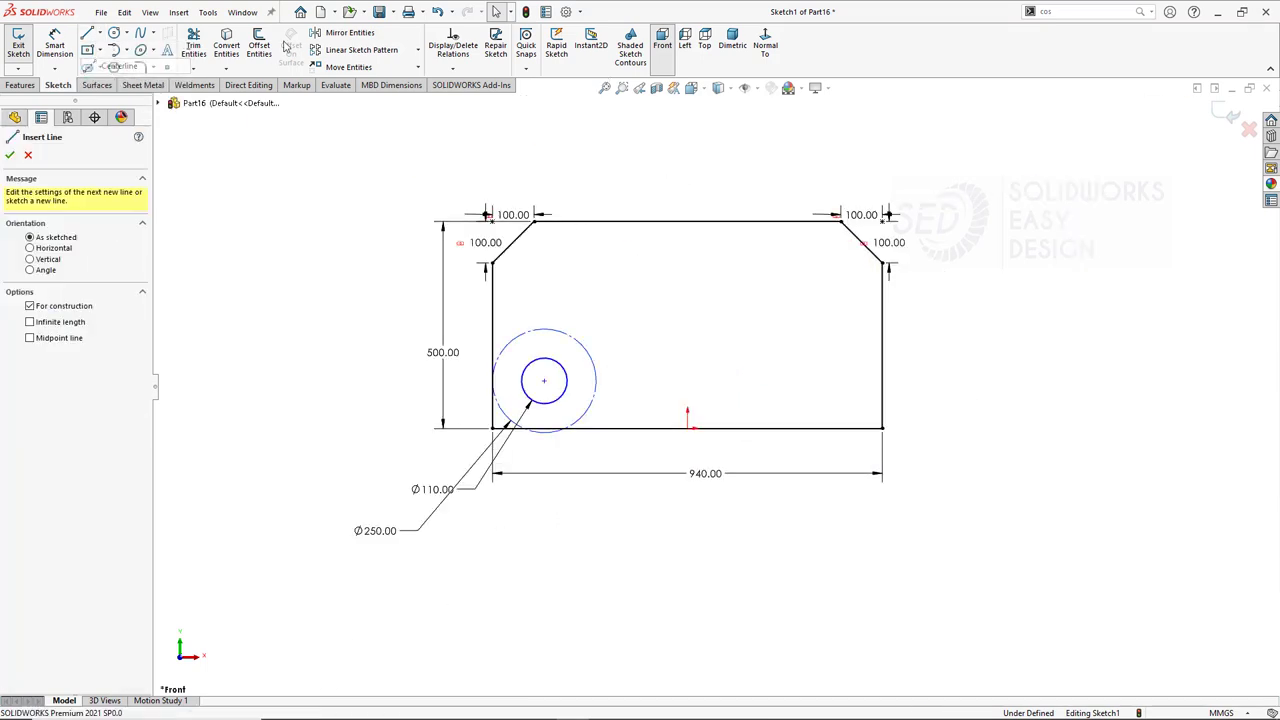
{"action": "left_click", "coordinate": [687, 428]}
{"action": "left_click", "coordinate": [687, 120]}
{"action": "key", "text": "Escape"}
{"action": "left_click", "coordinate": [687, 250]}
{"action": "key", "text": "Escape"}
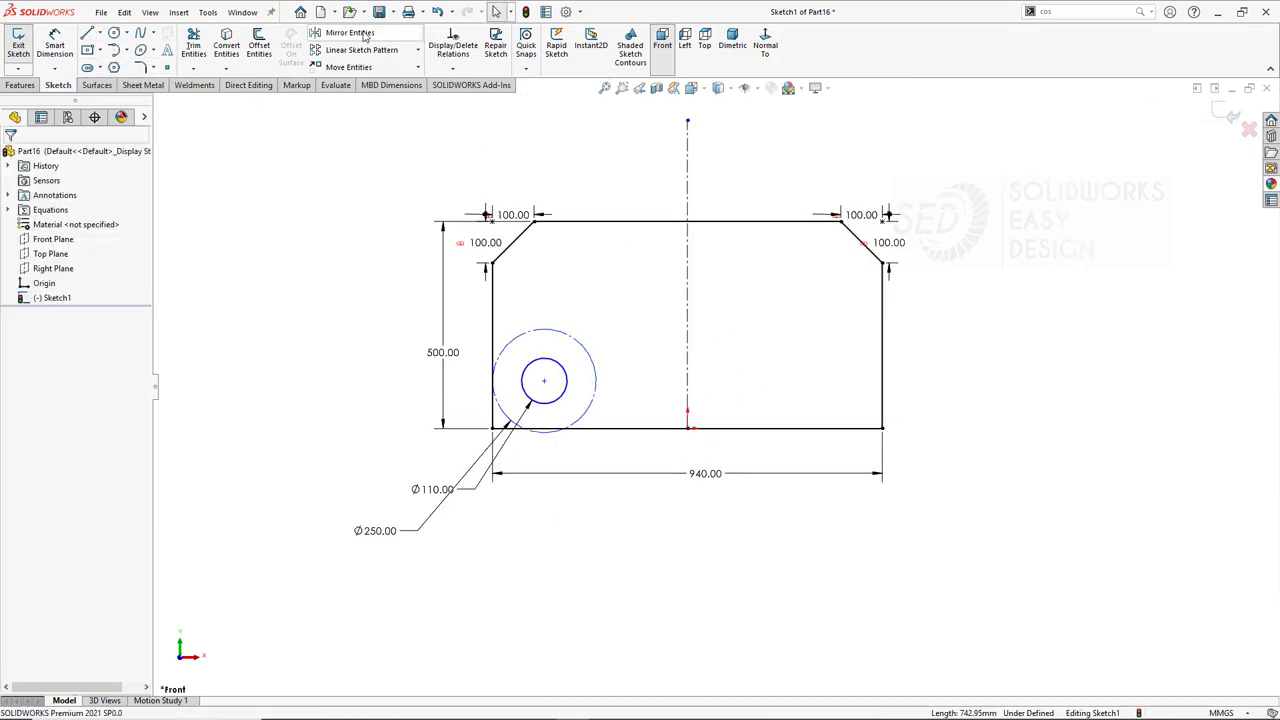
Mirror the circle pair across the centreline.
{"action": "left_click", "coordinate": [365, 37]}
{"action": "left_click", "coordinate": [686, 312]}
{"action": "key", "text": "Return"}
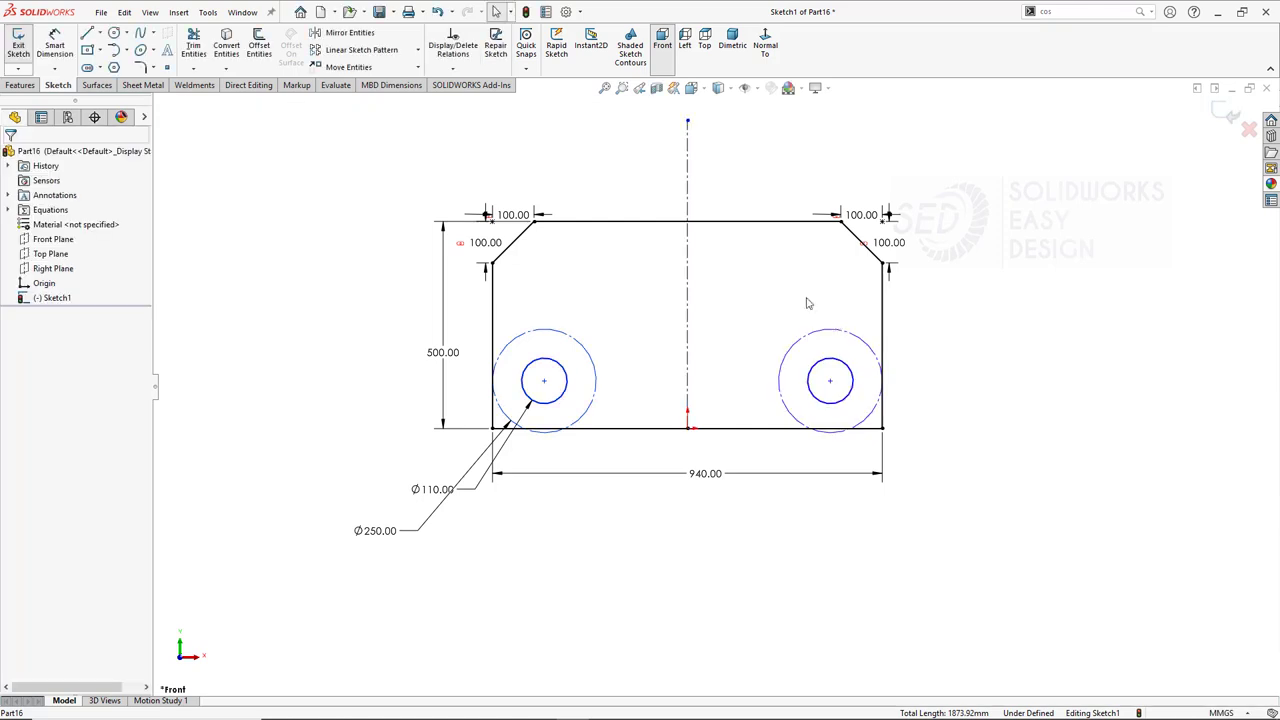
Dimension the distance between the two circle centres to 633.
{"action": "left_click", "coordinate": [55, 45]}
{"action": "left_click", "coordinate": [544, 380]}
{"action": "left_click", "coordinate": [830, 382]}
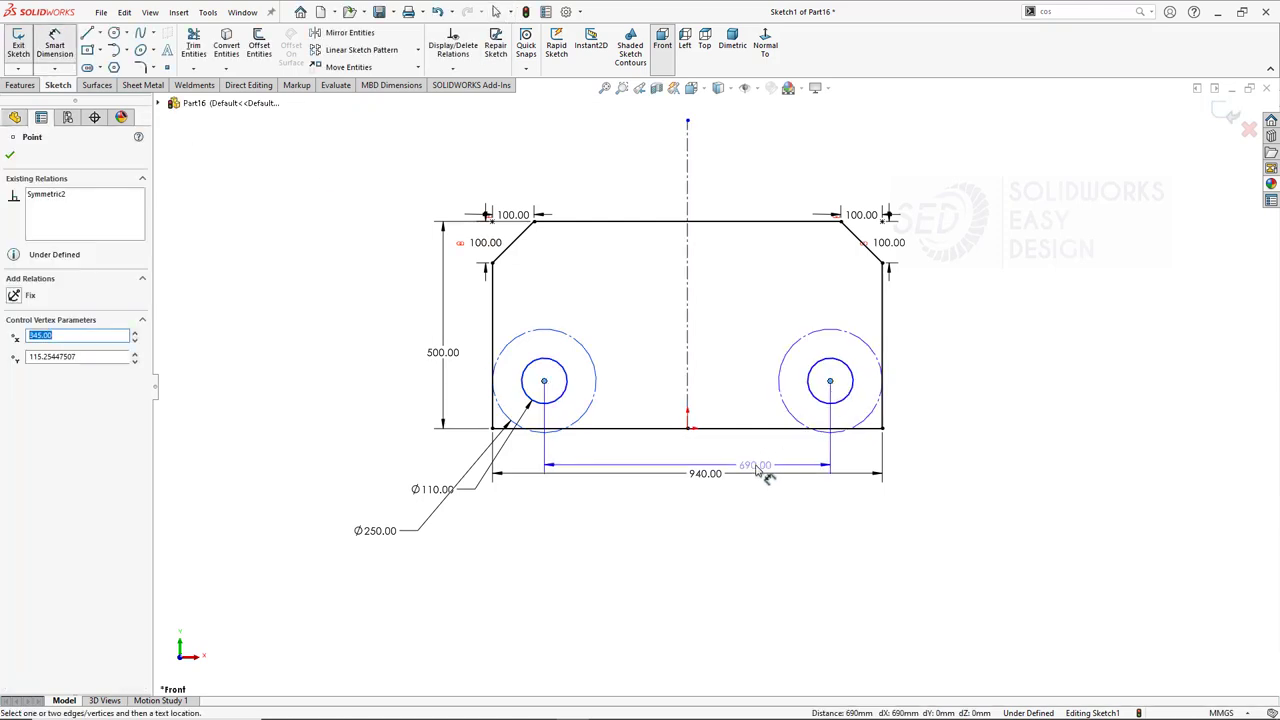
{"action": "left_click", "coordinate": [765, 478]}
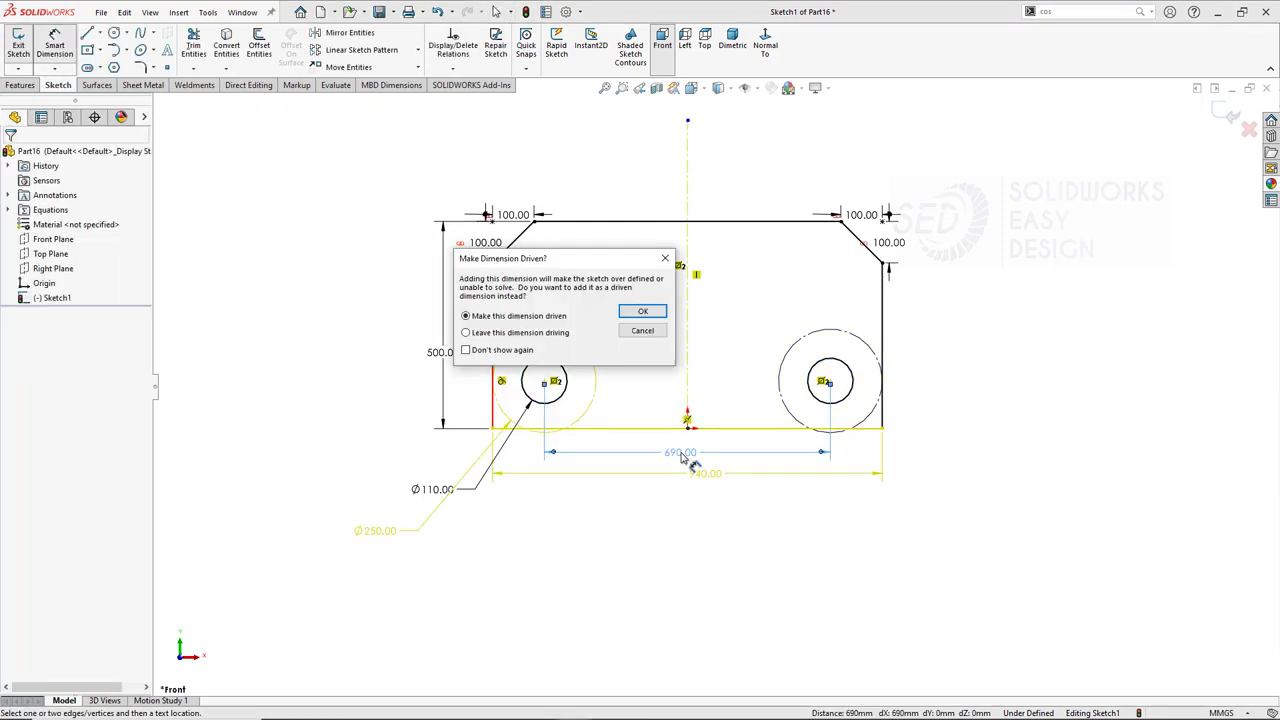
{"action": "key", "text": "Escape"}
{"action": "key", "text": "Escape"}
{"action": "left_click", "coordinate": [493, 366]}
{"action": "left_click", "coordinate": [491, 368], "text": "ctrl"}
{"action": "left_click", "coordinate": [525, 395]}
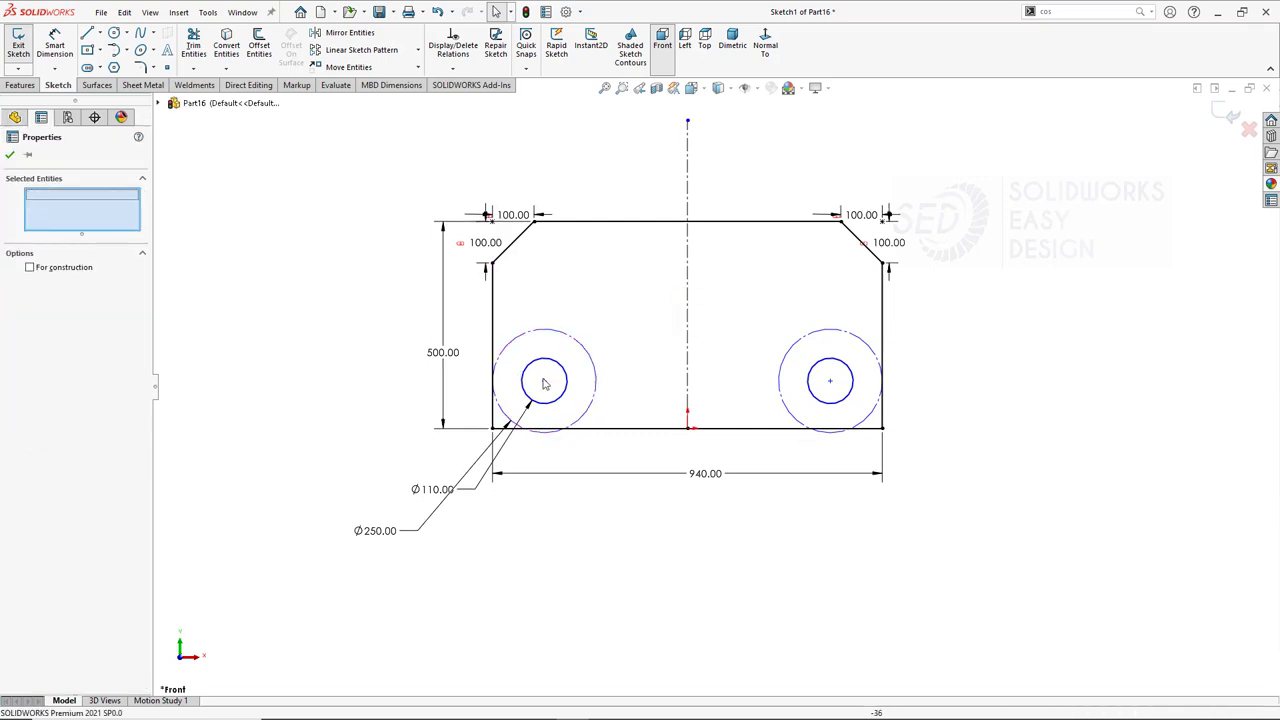
{"action": "left_click", "coordinate": [881, 385]}
{"action": "left_click", "coordinate": [883, 424]}
{"action": "key", "text": "Escape"}
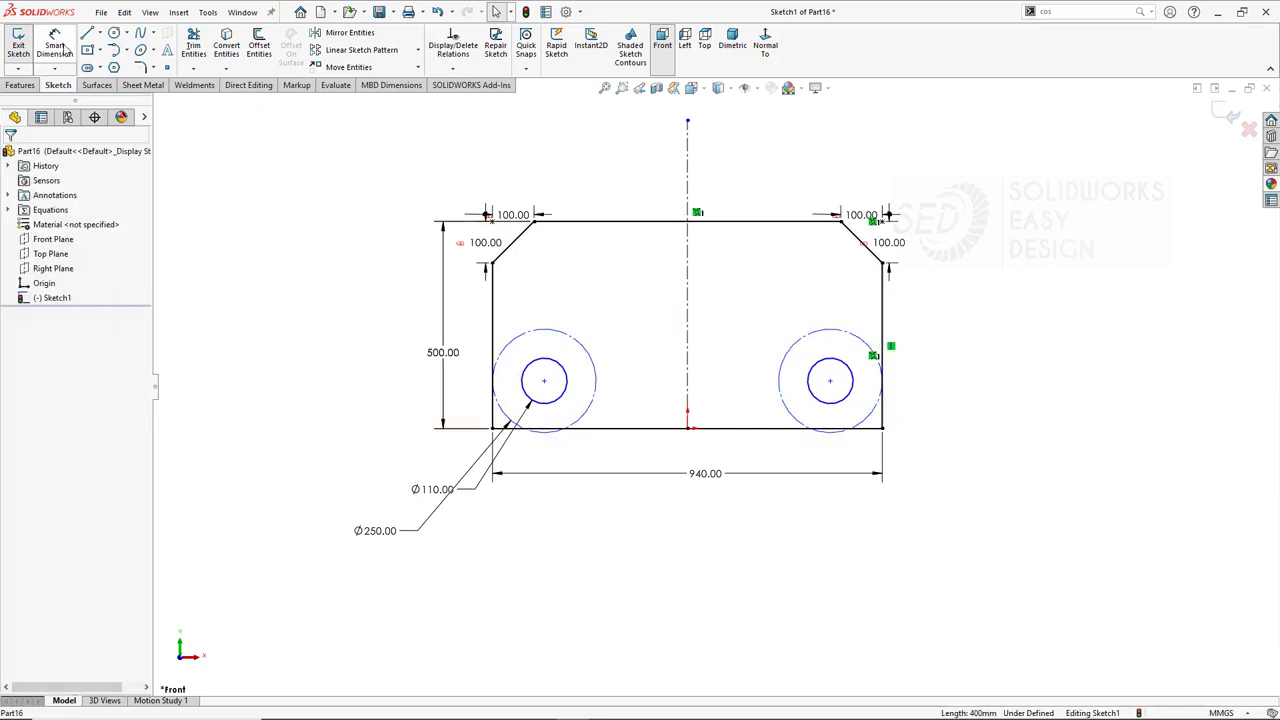
{"action": "left_click", "coordinate": [54, 45]}
{"action": "left_click", "coordinate": [544, 381]}
{"action": "left_click", "coordinate": [830, 381]}
{"action": "left_click", "coordinate": [700, 550]}
{"action": "type", "text": "633"}
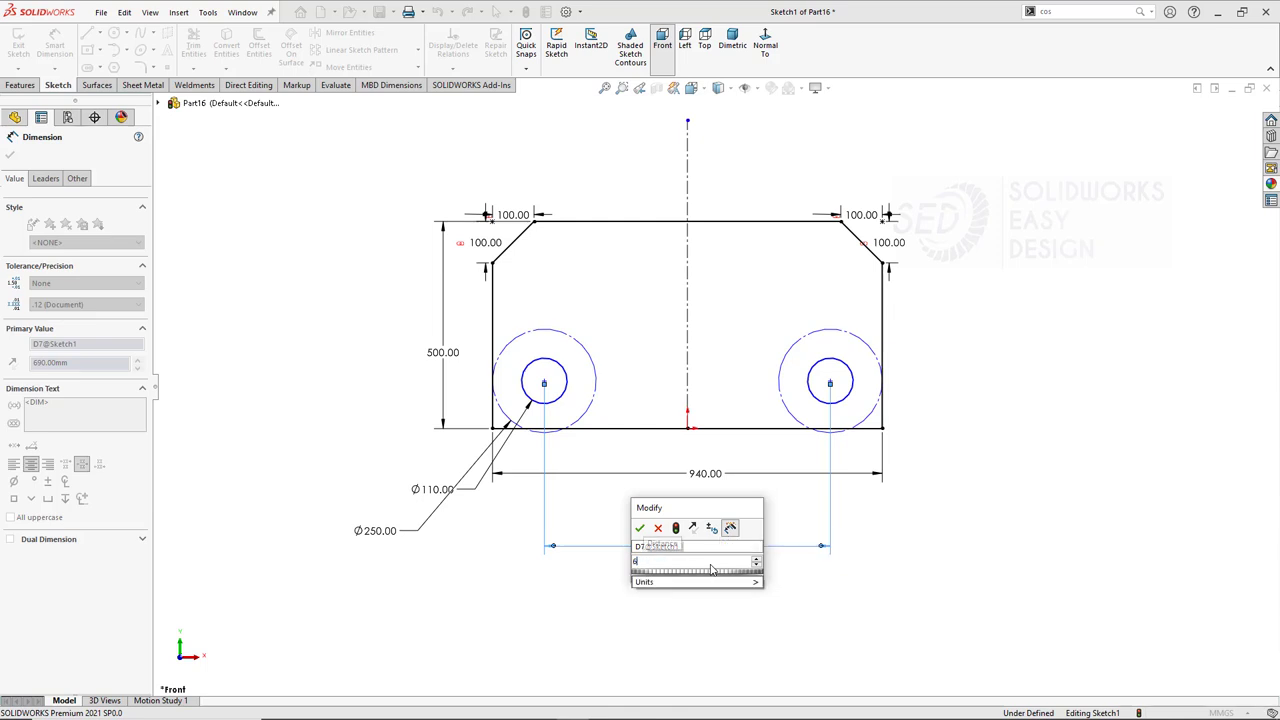
{"action": "key", "text": "Return"}
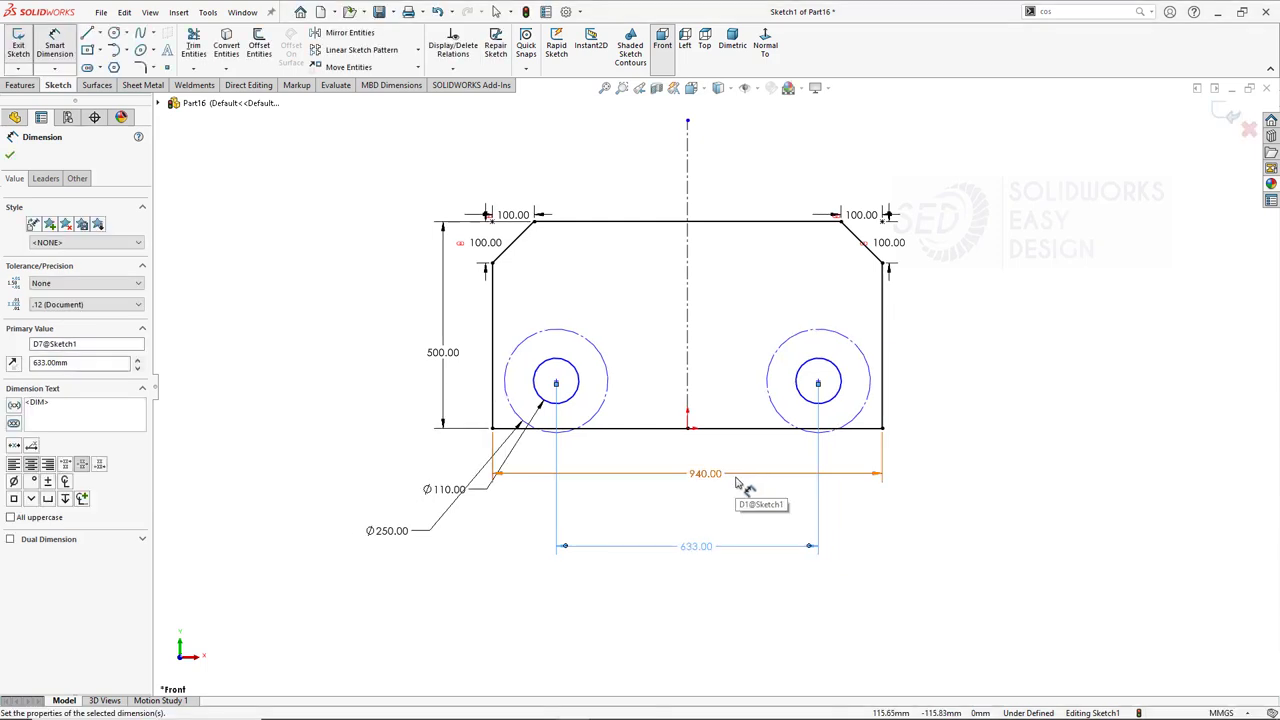
Change the overall 940 width dimension to 890.
{"action": "double_click", "coordinate": [703, 472]}
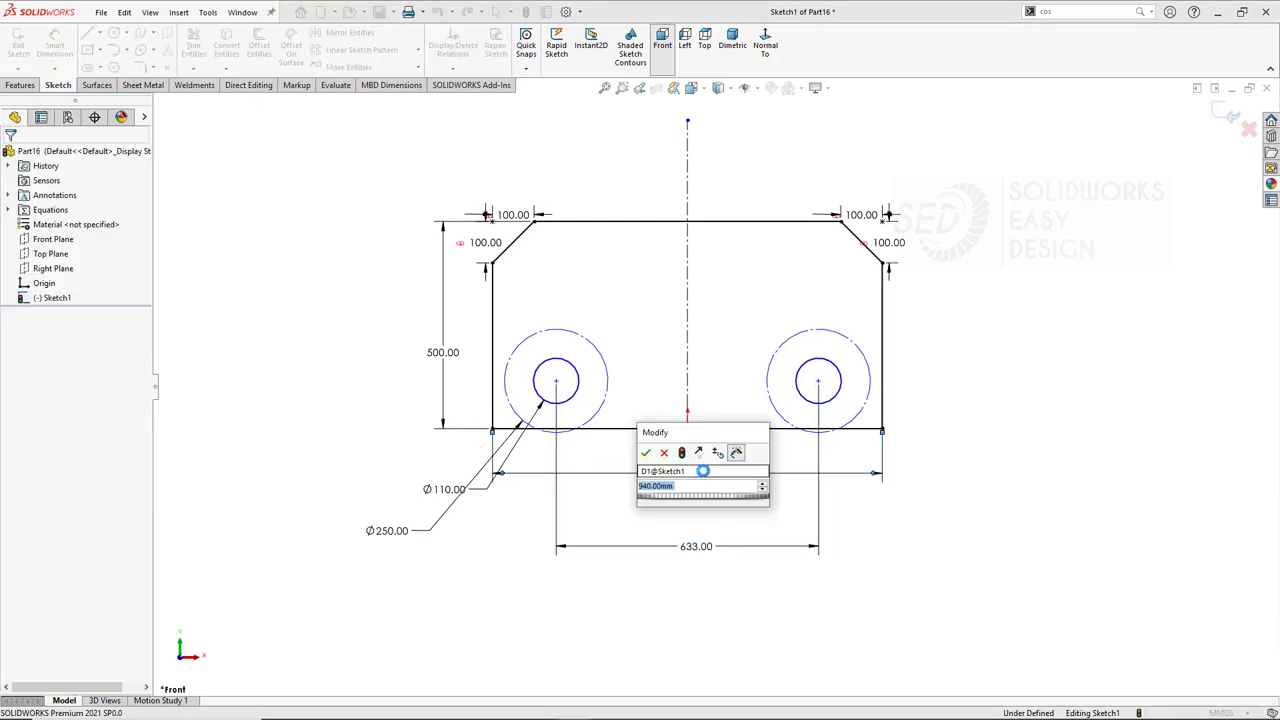
{"action": "type", "text": "890"}
{"action": "key", "text": "Return"}
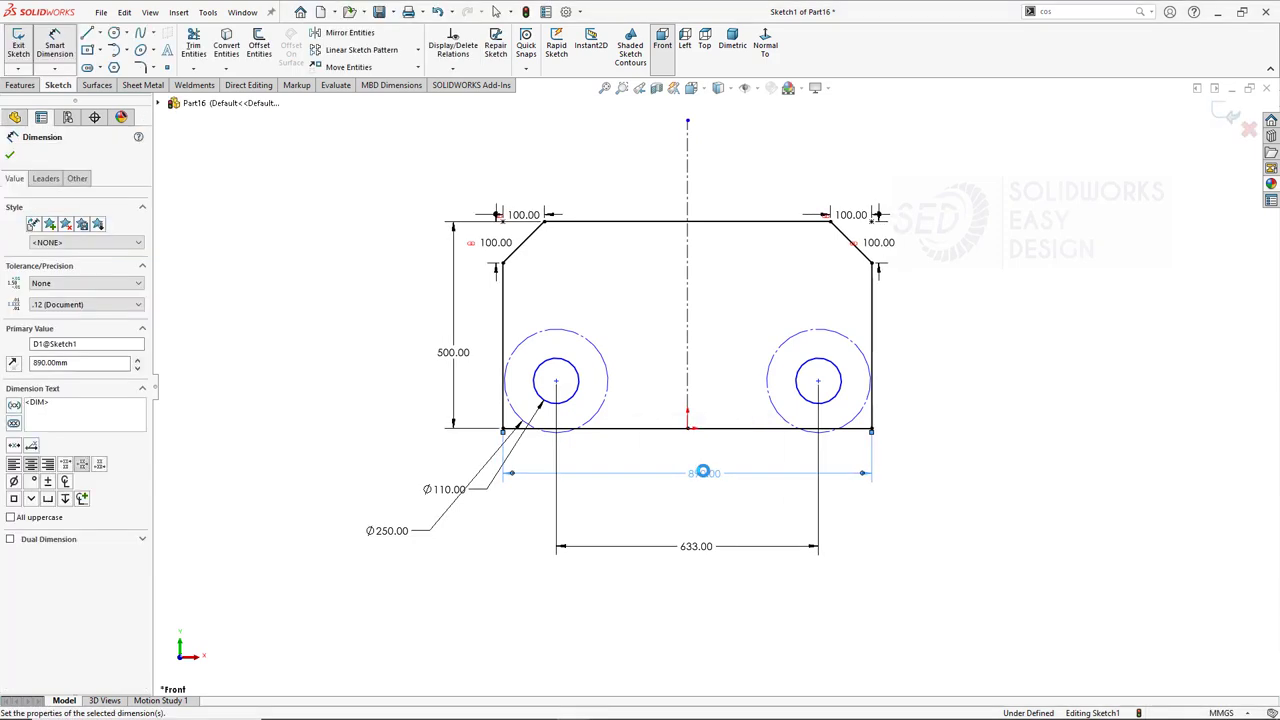
{"action": "key", "text": "Escape"}
{"action": "left_click", "coordinate": [88, 35]}
Draw a short vertical line at the lower-right corner and dimension it 20.
{"action": "left_click", "coordinate": [872, 428]}
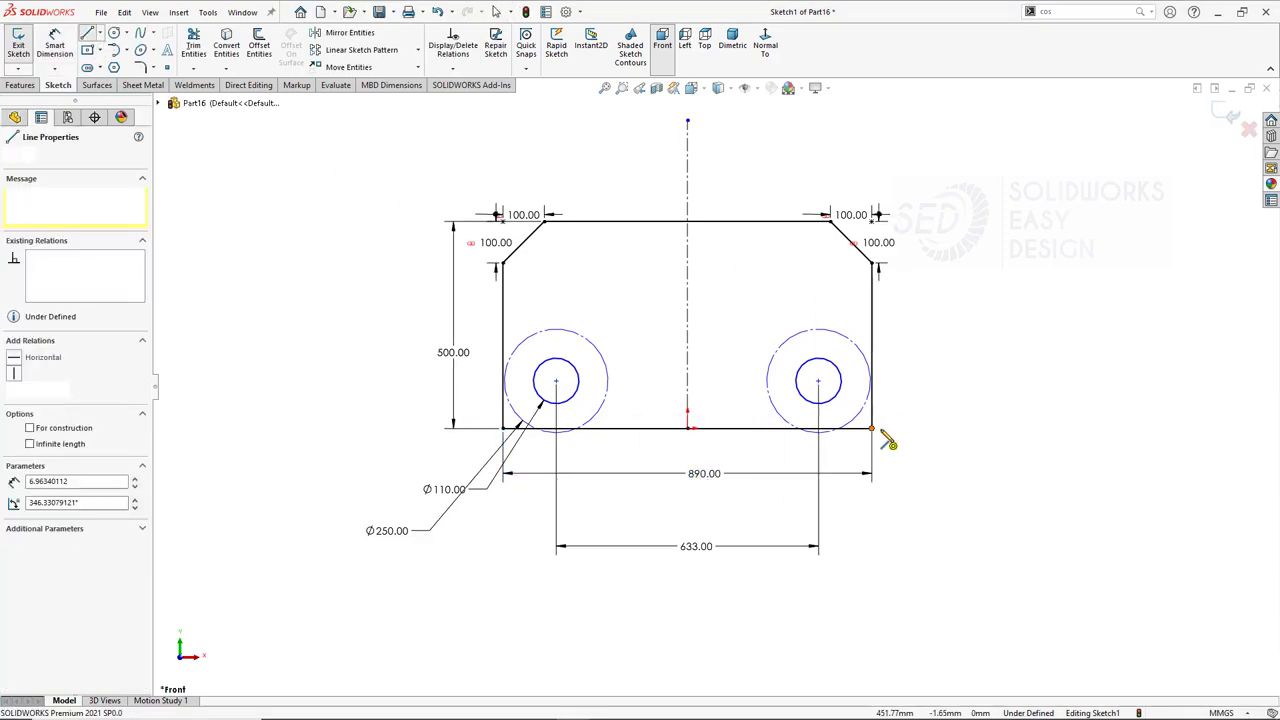
{"action": "left_click", "coordinate": [893, 410]}
{"action": "key", "text": "Escape"}
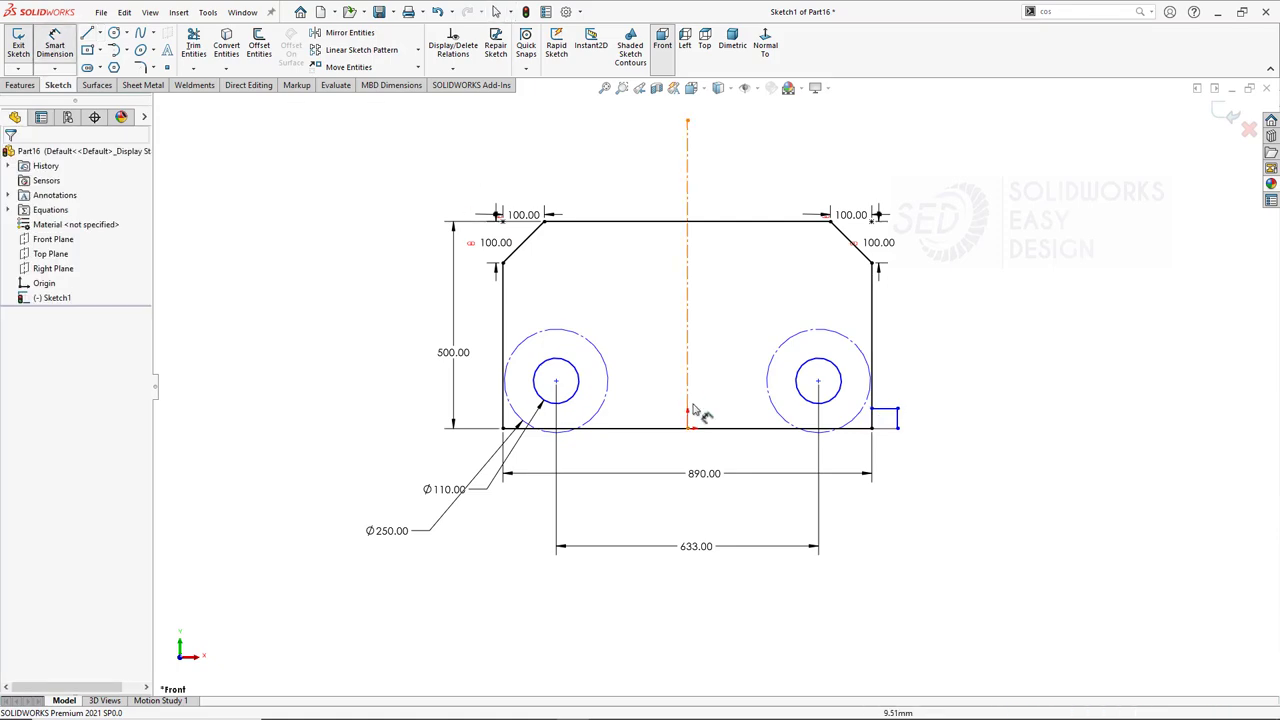
{"action": "left_click", "coordinate": [55, 45]}
{"action": "left_click", "coordinate": [897, 418]}
{"action": "left_click", "coordinate": [938, 370]}
{"action": "type", "text": "20"}
{"action": "key", "text": "Return"}
{"action": "scroll", "coordinate": [895, 432], "scroll_direction": "down", "scroll_amount": 3}
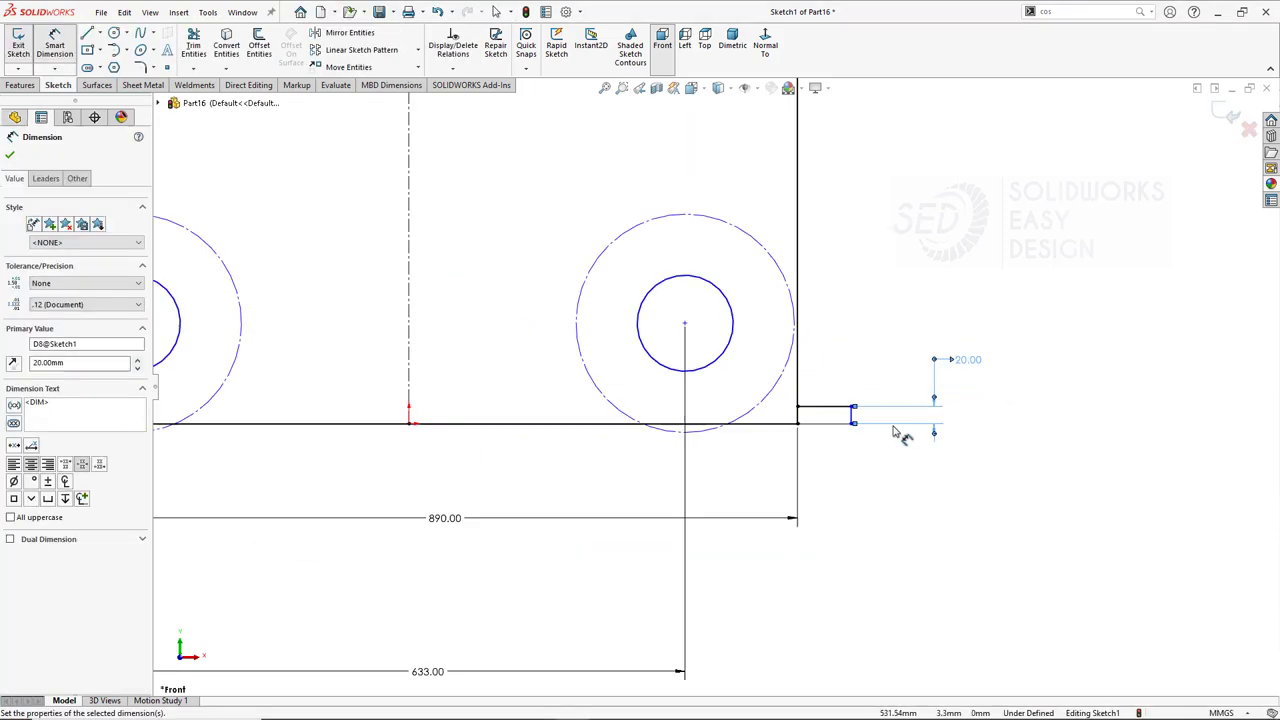
{"action": "scroll", "coordinate": [893, 432], "scroll_direction": "up", "scroll_amount": 3}
Add a horizontal line from the origin and dimension the right edge 470 from the centreline.
{"action": "key", "text": "Escape"}
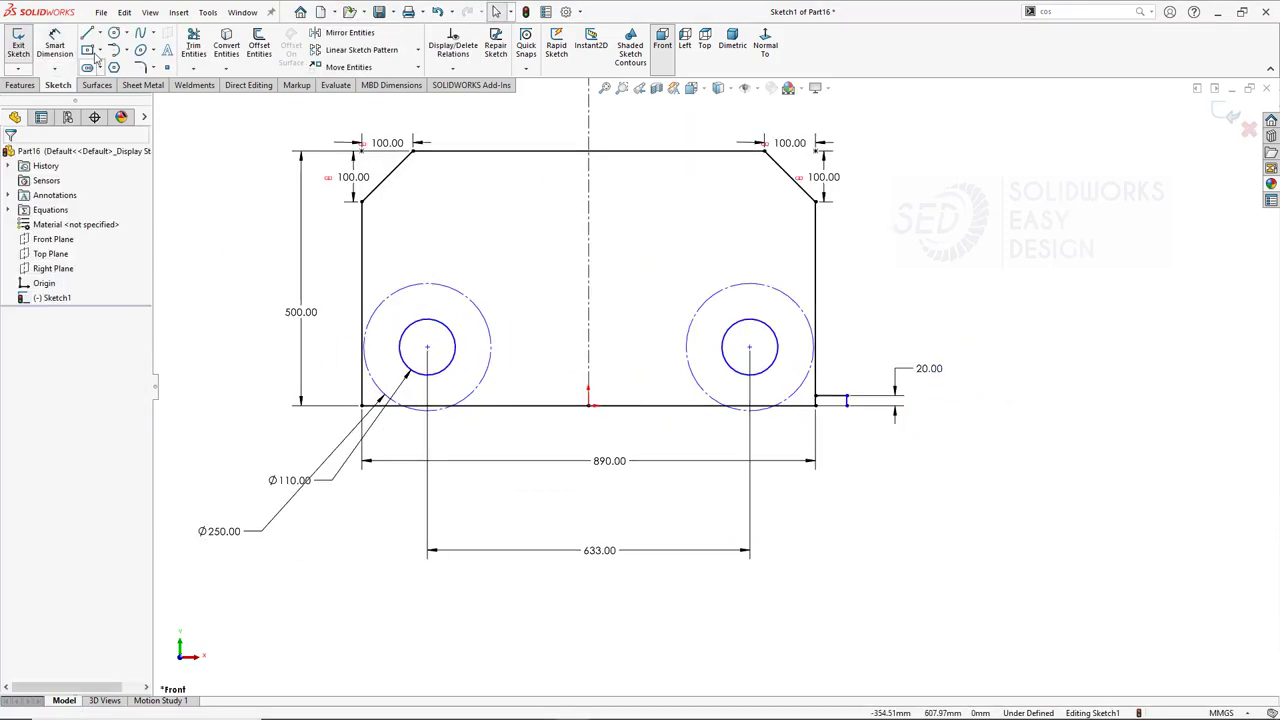
{"action": "left_click", "coordinate": [88, 35]}
{"action": "left_click", "coordinate": [588, 405]}
{"action": "left_click", "coordinate": [938, 405]}
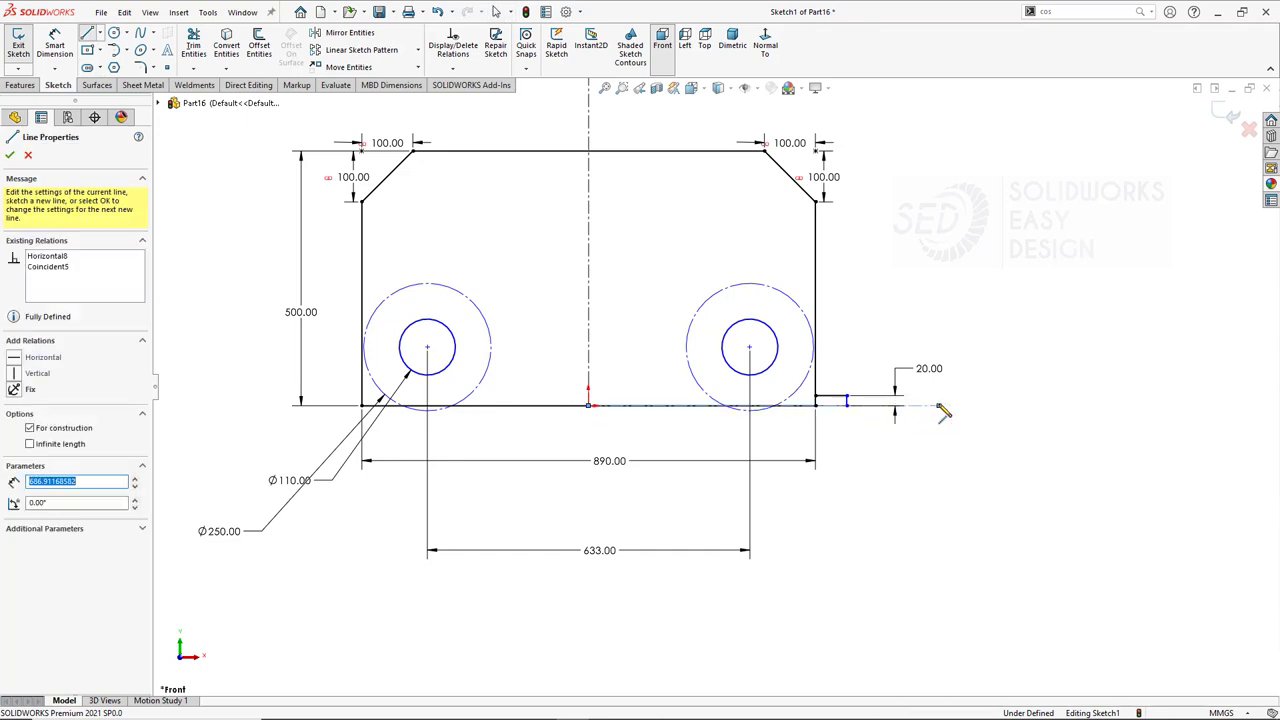
{"action": "key", "text": "Escape"}
{"action": "left_click", "coordinate": [55, 45]}
{"action": "left_click", "coordinate": [920, 405]}
{"action": "left_click", "coordinate": [875, 507]}
{"action": "type", "text": "470"}
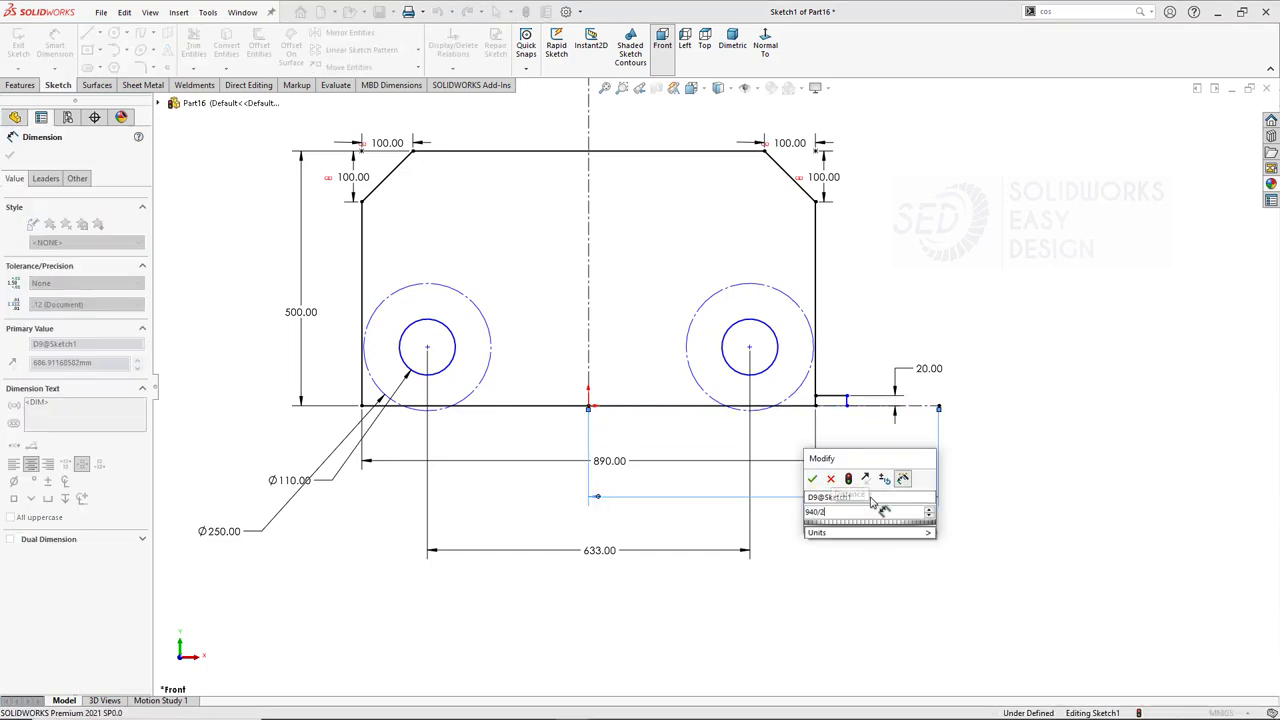
{"action": "key", "text": "Return"}
{"action": "scroll", "coordinate": [800, 432], "scroll_direction": "down", "scroll_amount": 3}
{"action": "key", "text": "Escape"}
Apply a sketch chamfer to the small bottom-right step.
{"action": "key", "text": "t"}
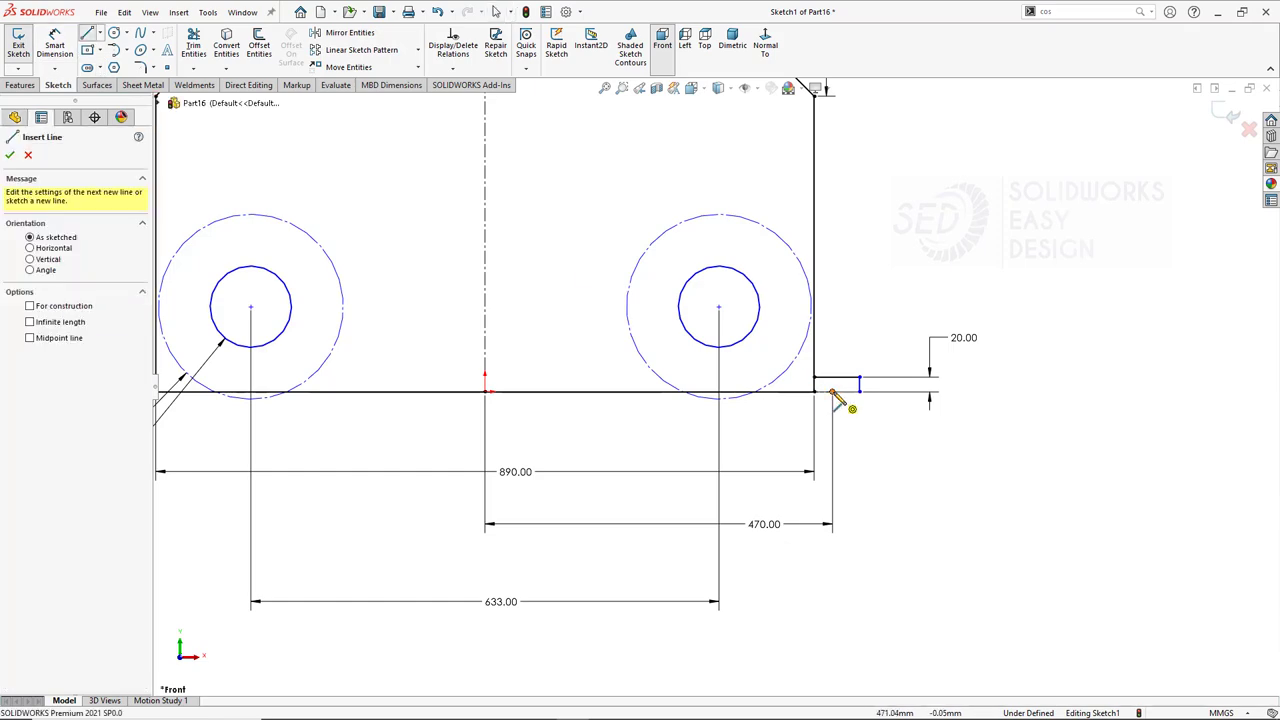
{"action": "scroll", "coordinate": [893, 362], "scroll_direction": "down", "scroll_amount": 3}
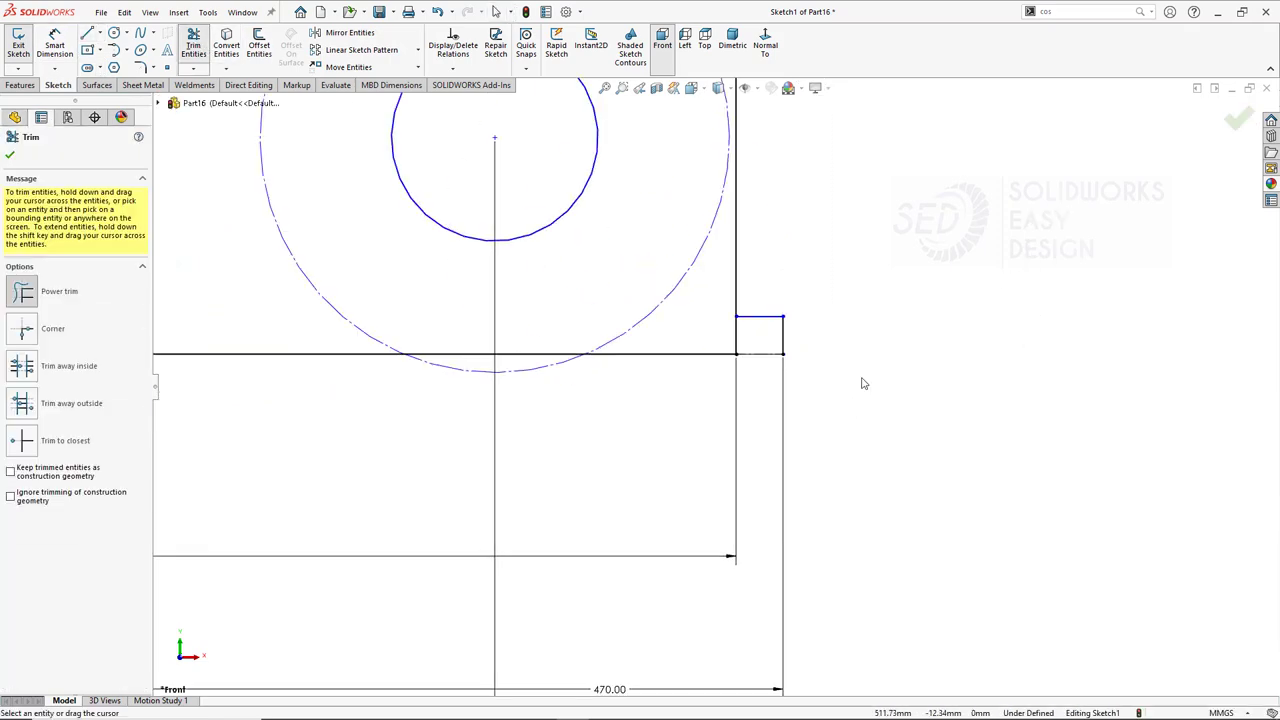
{"action": "scroll", "coordinate": [860, 380], "scroll_direction": "up", "scroll_amount": 5}
{"action": "scroll", "coordinate": [810, 389], "scroll_direction": "down", "scroll_amount": 5}
{"action": "scroll", "coordinate": [810, 389], "scroll_direction": "up", "scroll_amount": 5}
{"action": "key", "text": "Escape"}
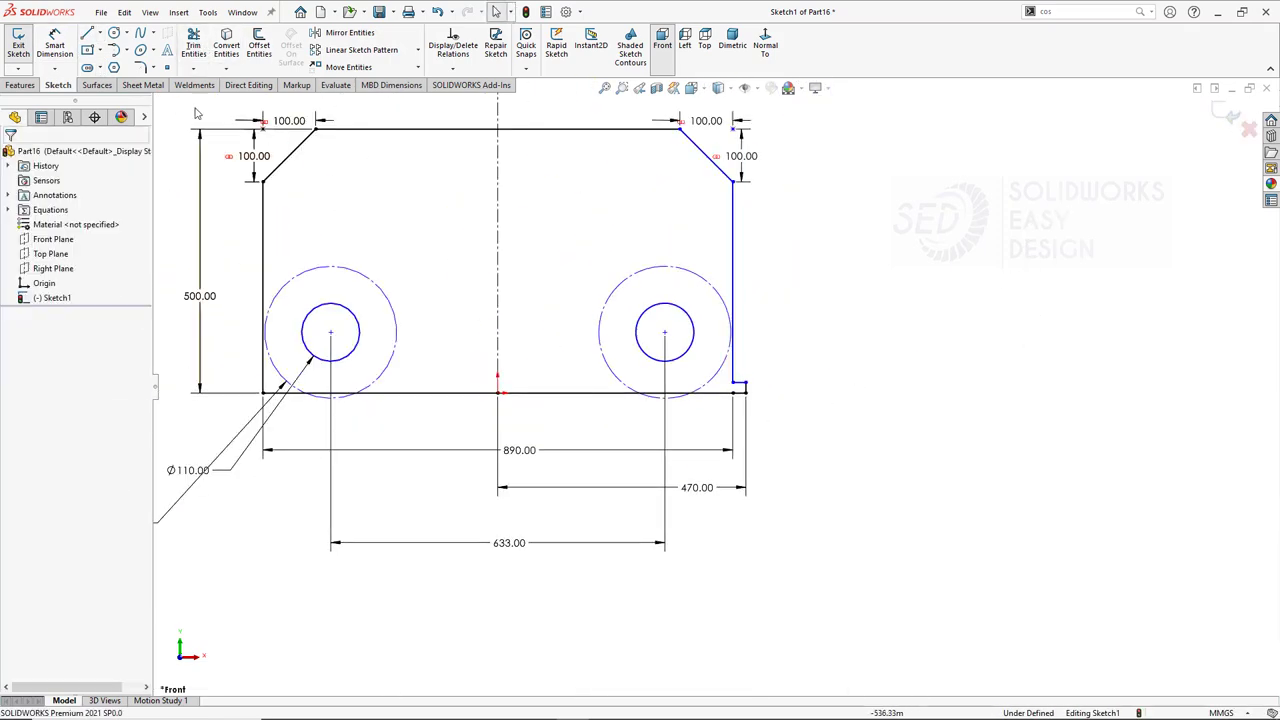
{"action": "left_click", "coordinate": [153, 67]}
{"action": "left_click", "coordinate": [180, 97]}
{"action": "scroll", "coordinate": [766, 400], "scroll_direction": "down", "scroll_amount": 5}
{"action": "left_click", "coordinate": [746, 370]}
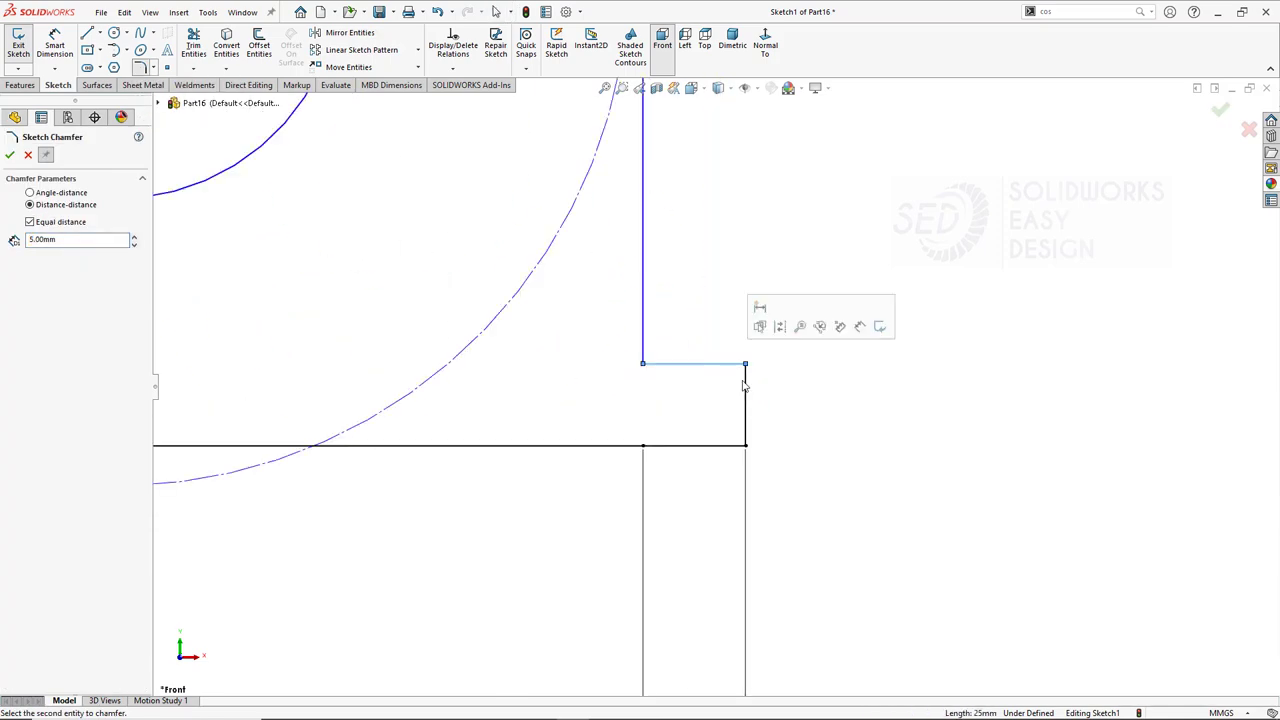
{"action": "left_click", "coordinate": [737, 363]}
{"action": "key", "text": "Escape"}
{"action": "scroll", "coordinate": [820, 373], "scroll_direction": "up", "scroll_amount": 5}
{"action": "scroll", "coordinate": [820, 373], "scroll_direction": "up", "scroll_amount": 5}
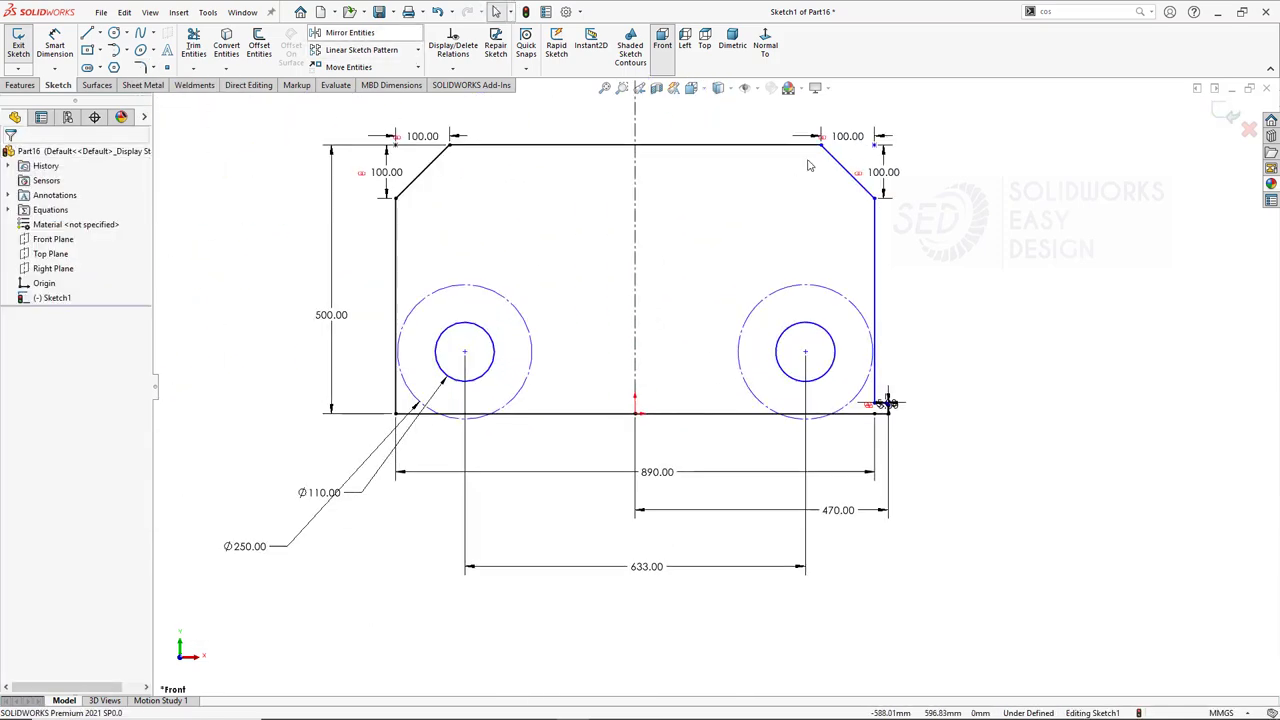
Start Mirror Entities with the selected right-side lines.
{"action": "left_click", "coordinate": [349, 32]}
{"action": "scroll", "coordinate": [771, 380], "scroll_direction": "down", "scroll_amount": 5}
{"action": "left_click", "coordinate": [127, 372]}
Mirror the bottom-right step about the vertical centreline and add the overall width dimension as driven.
{"action": "scroll", "coordinate": [540, 300], "scroll_direction": "up", "scroll_amount": 5}
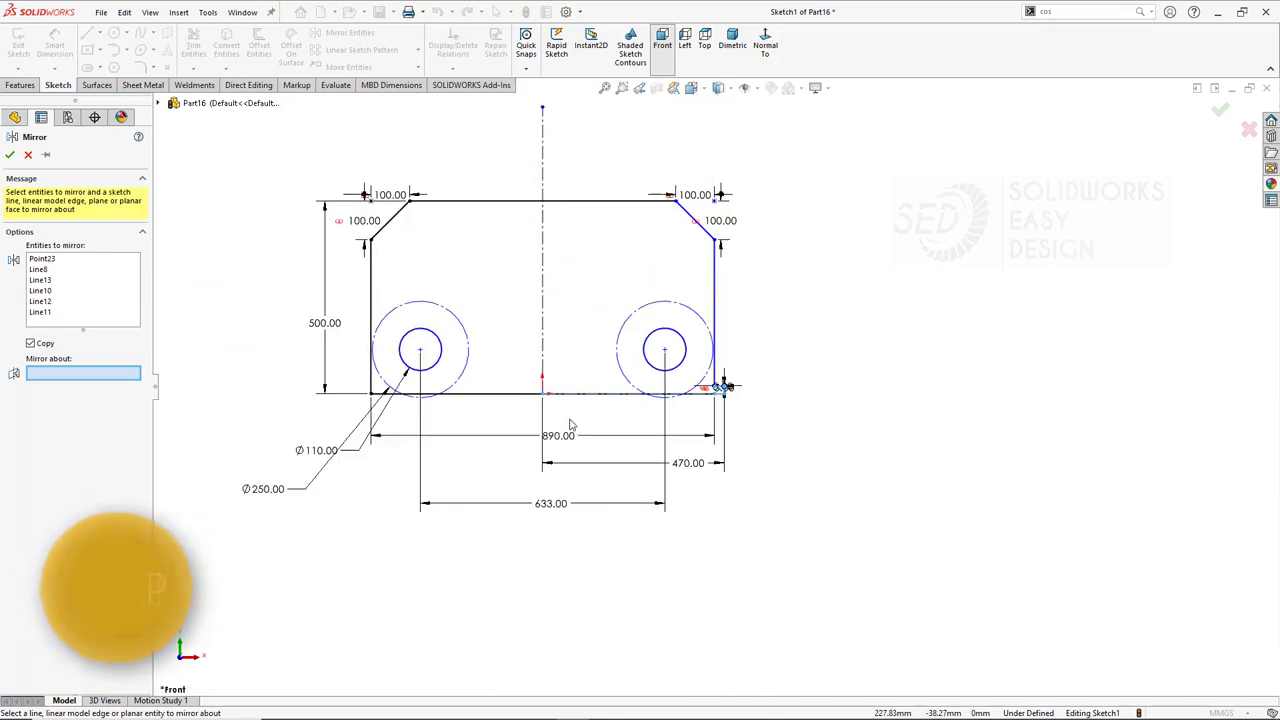
{"action": "left_click", "coordinate": [545, 291]}
{"action": "key", "text": "Return"}
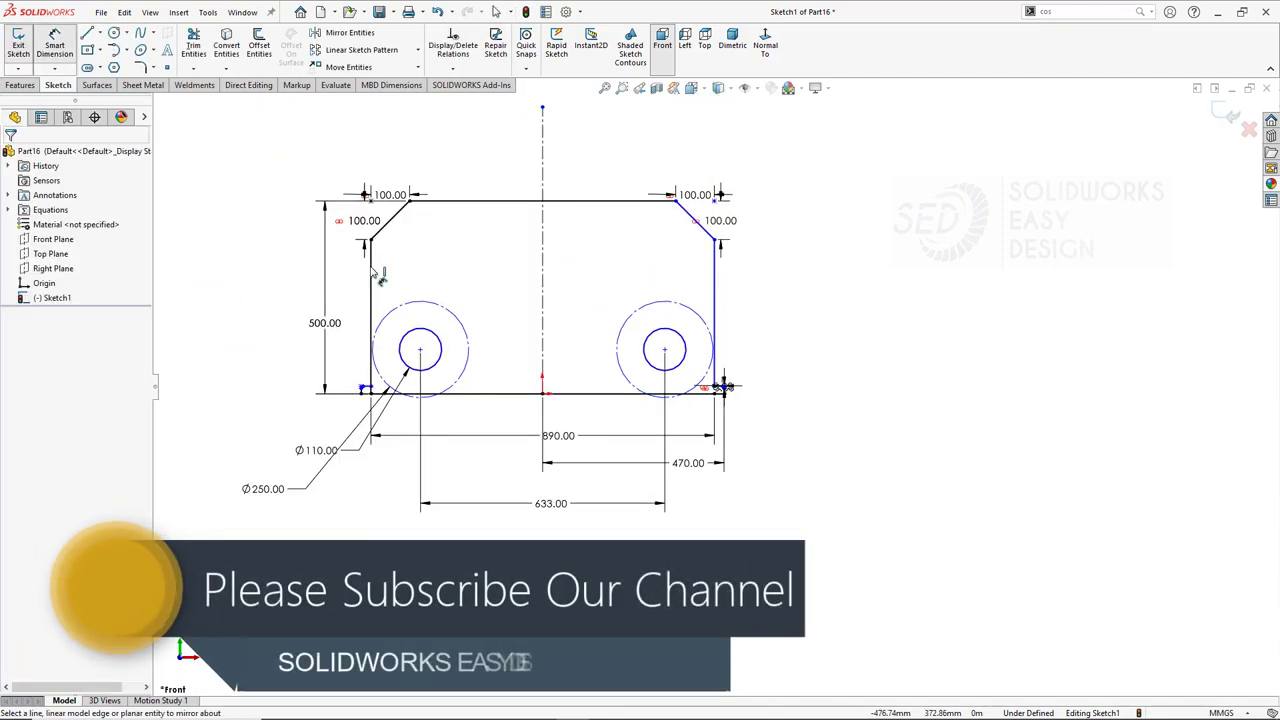
{"action": "left_click", "coordinate": [723, 392]}
{"action": "left_click", "coordinate": [722, 545]}
{"action": "left_click", "coordinate": [646, 309]}
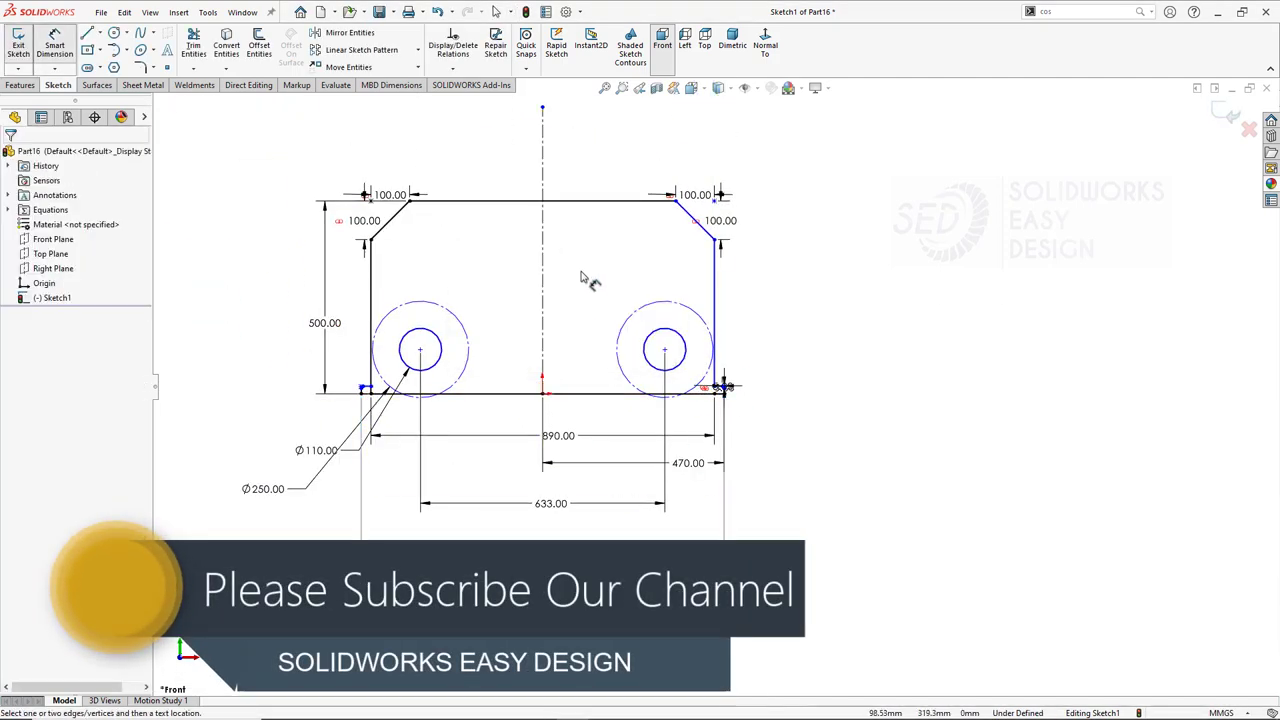
Dimension the hole centres 100 above the bottom edge, then begin a construction line at the left circle top.
{"action": "scroll", "coordinate": [490, 160], "scroll_direction": "down", "scroll_amount": 2}
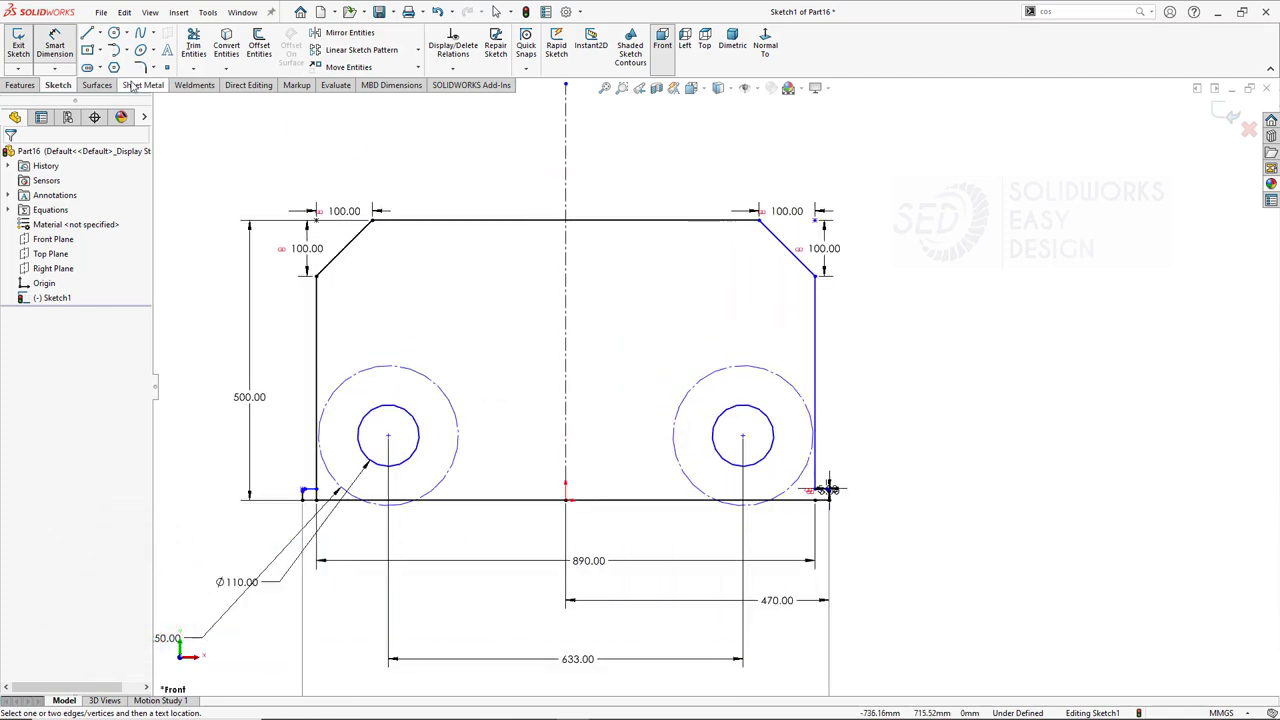
{"action": "left_click", "coordinate": [389, 435]}
{"action": "left_click", "coordinate": [486, 500]}
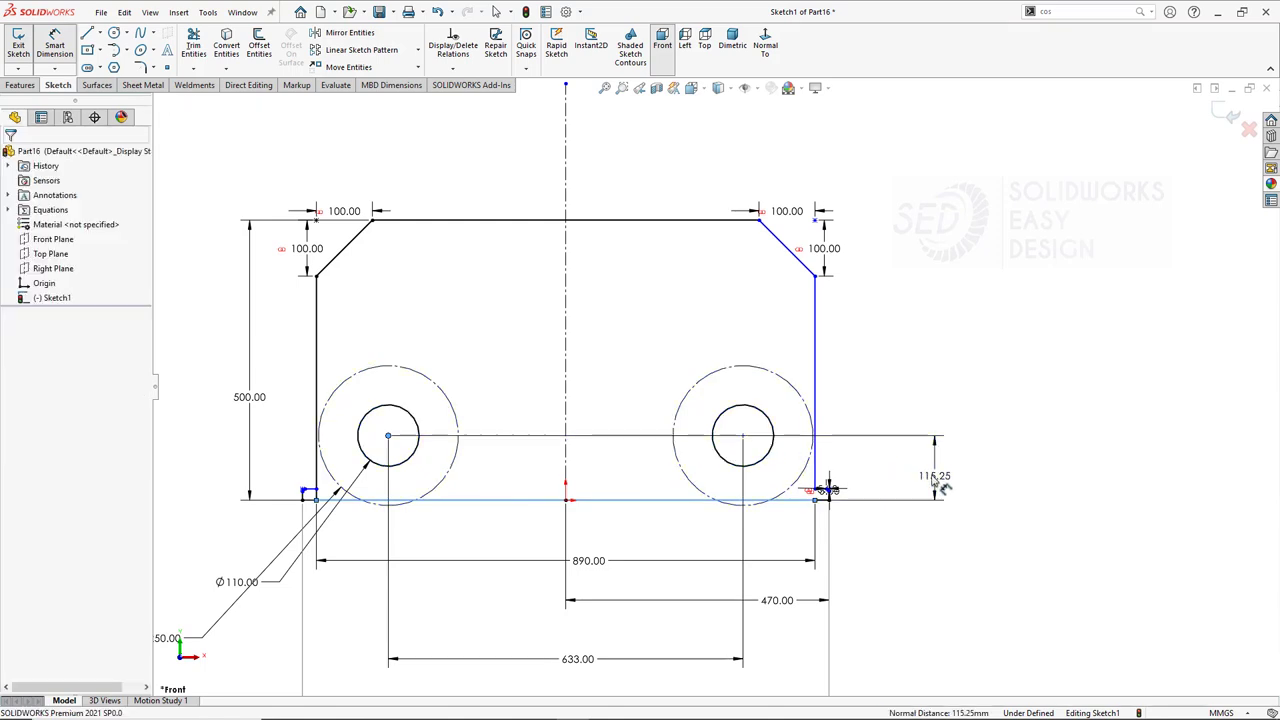
{"action": "left_click", "coordinate": [931, 480]}
{"action": "type", "text": "100"}
{"action": "key", "text": "Return"}
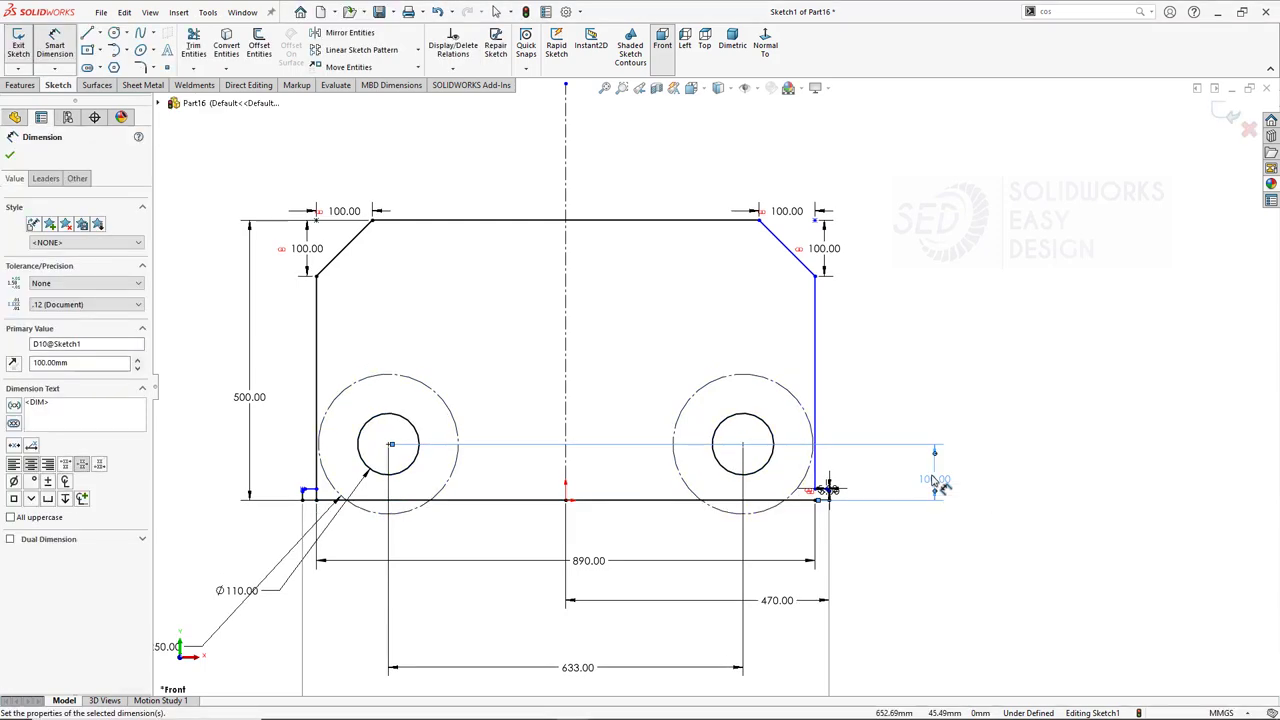
{"action": "left_click", "coordinate": [935, 483]}
{"action": "left_click", "coordinate": [87, 33]}
{"action": "left_click", "coordinate": [388, 374]}
Finish the construction line across both circle tops and draw a short horizontal line near the top.
{"action": "left_click", "coordinate": [742, 374]}
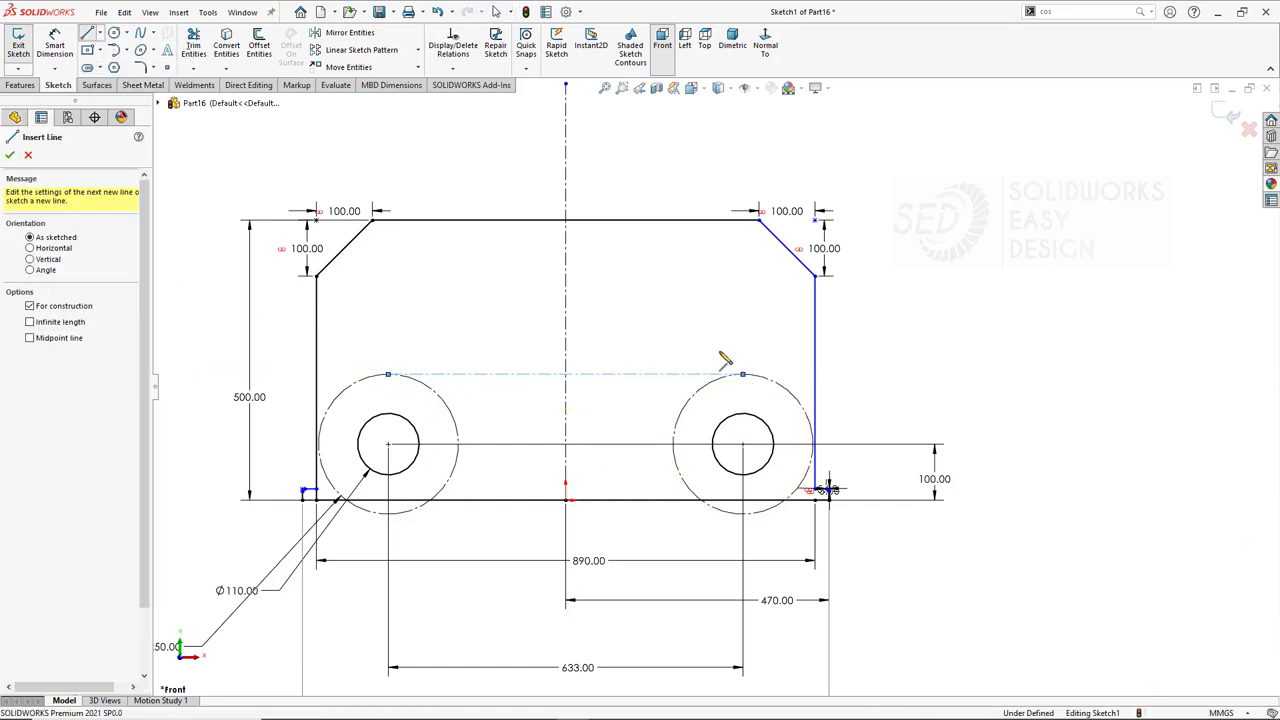
{"action": "key", "text": "Escape"}
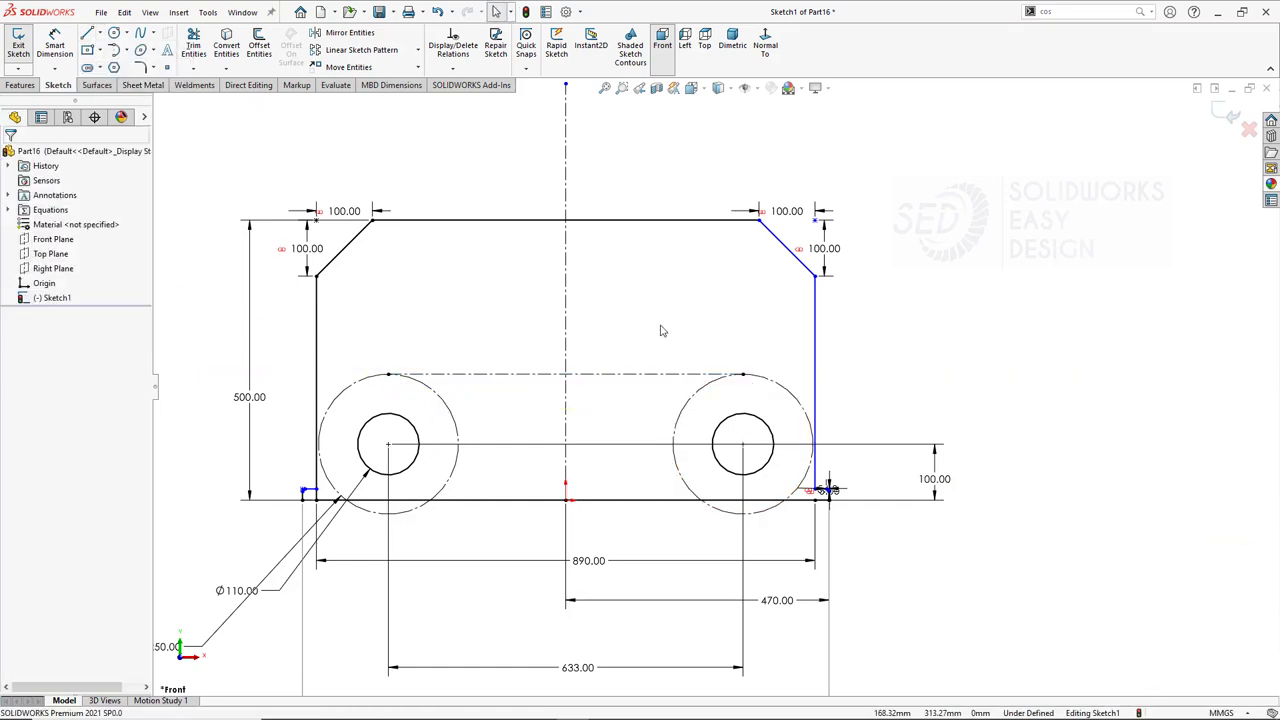
{"action": "key", "text": "l"}
{"action": "left_click", "coordinate": [594, 251]}
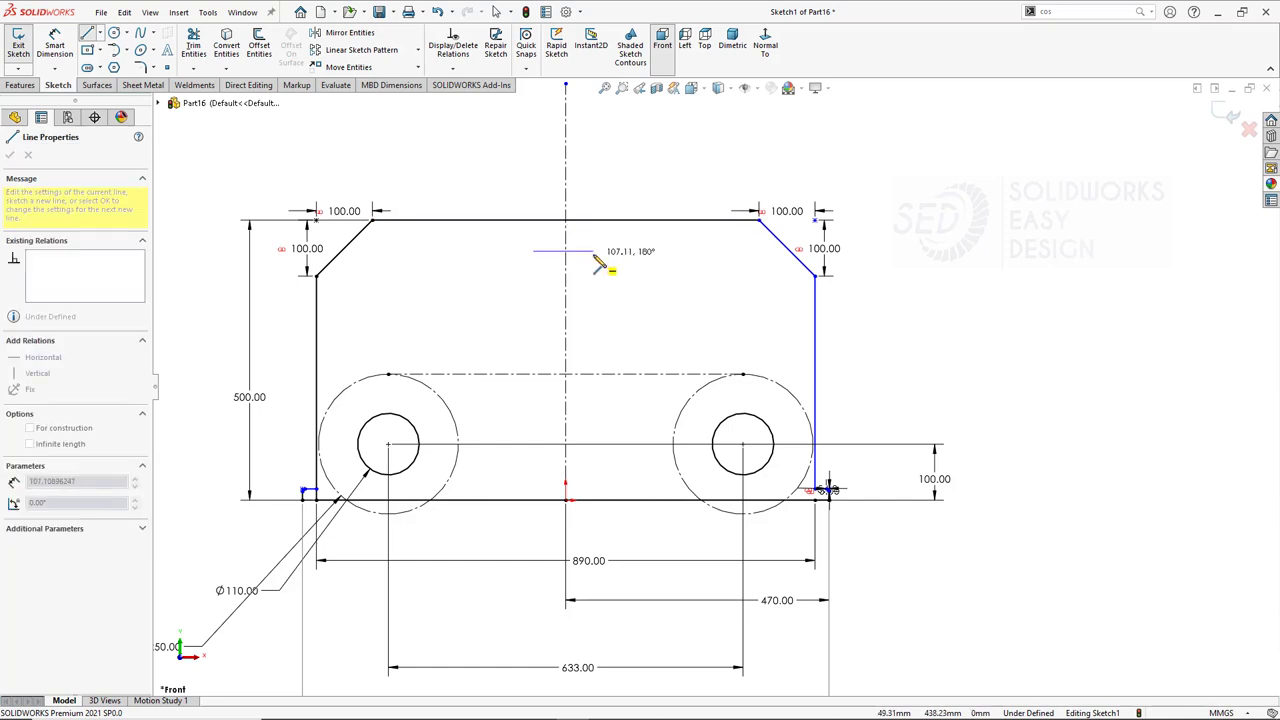
{"action": "left_click", "coordinate": [533, 251]}
Centre the short line on the vertical centreline with a Midpoint relation.
{"action": "left_click", "coordinate": [563, 251], "text": "ctrl"}
{"action": "key", "text": "Escape"}
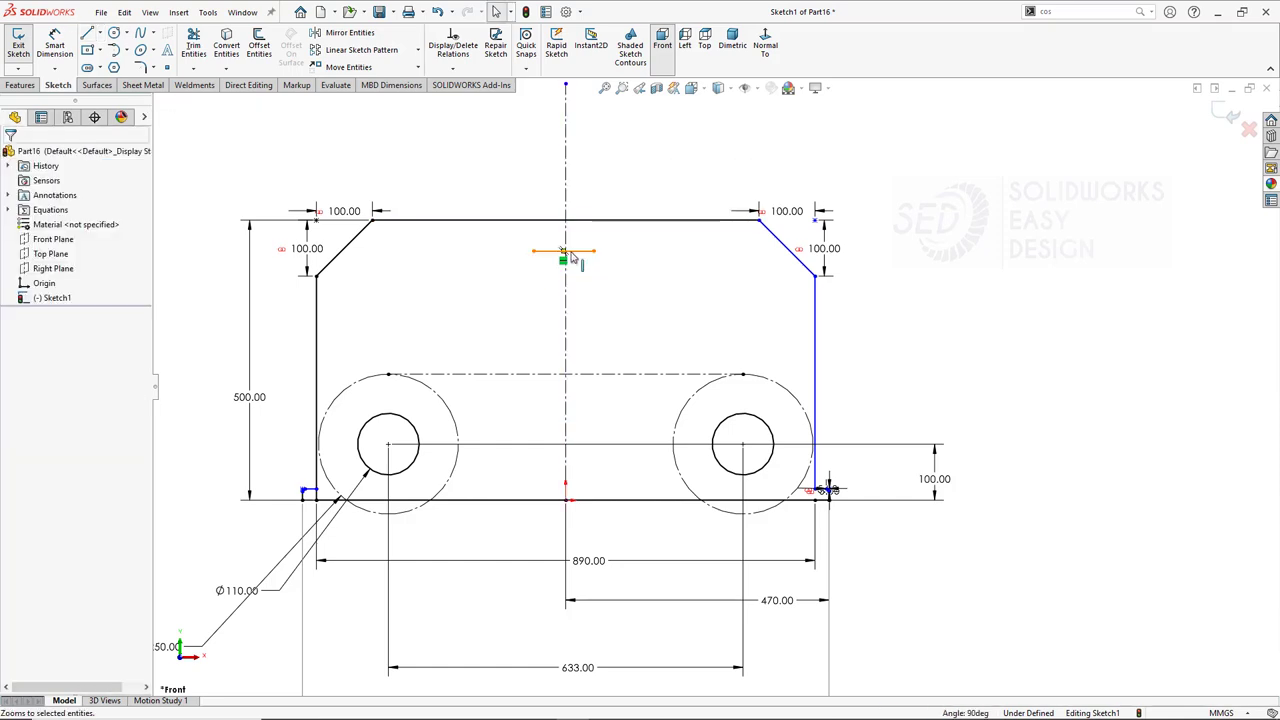
{"action": "left_click", "coordinate": [600, 220]}
{"action": "left_click", "coordinate": [563, 251], "text": "ctrl"}
{"action": "left_click", "coordinate": [607, 186]}
Dimension the short horizontal line to 120 mm and begin its left side line.
{"action": "key", "text": "d"}
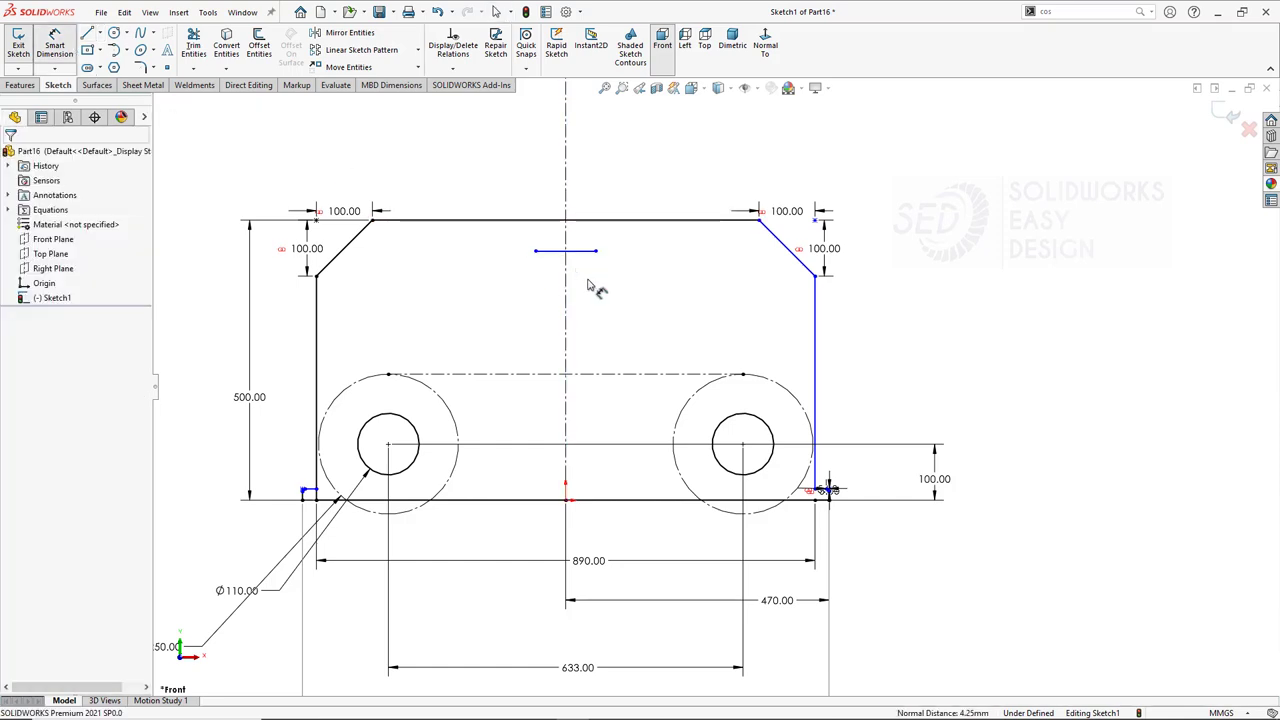
{"action": "left_click", "coordinate": [590, 250]}
{"action": "left_click", "coordinate": [651, 165]}
{"action": "type", "text": "20"}
{"action": "key", "text": "Return"}
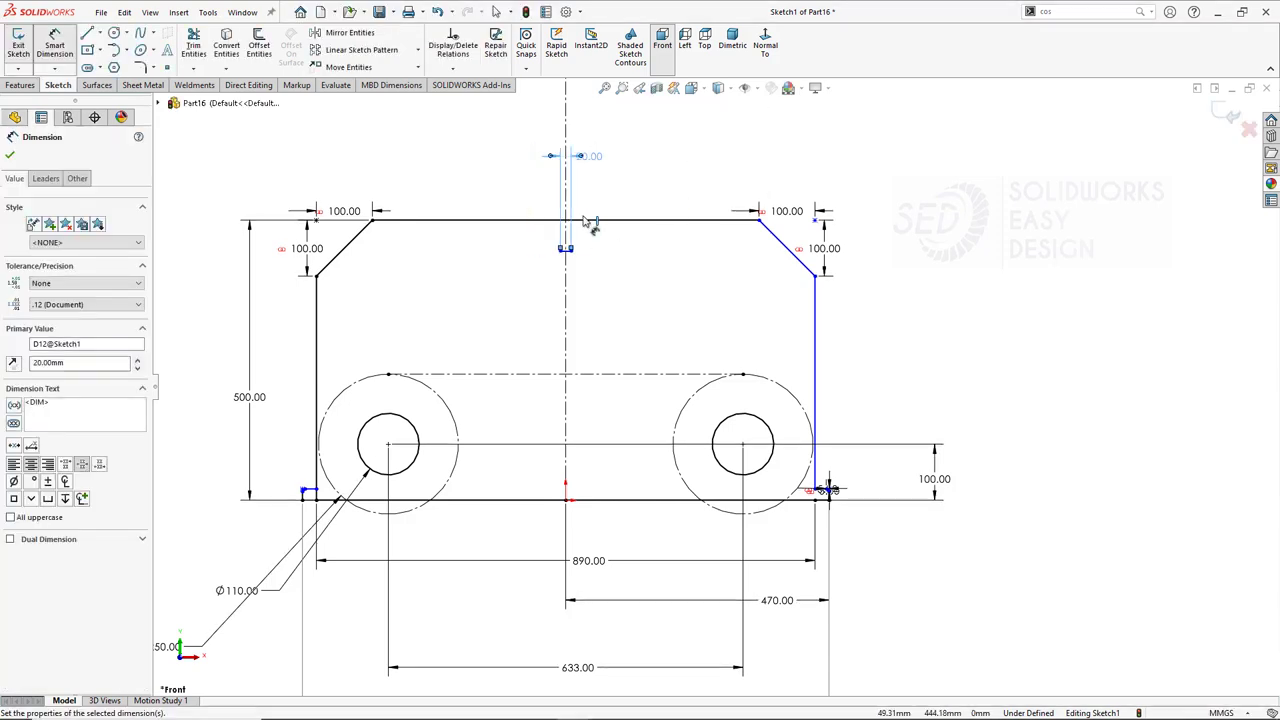
{"action": "double_click", "coordinate": [592, 158]}
{"action": "type", "text": "120"}
{"action": "key", "text": "Return"}
{"action": "key", "text": "l"}
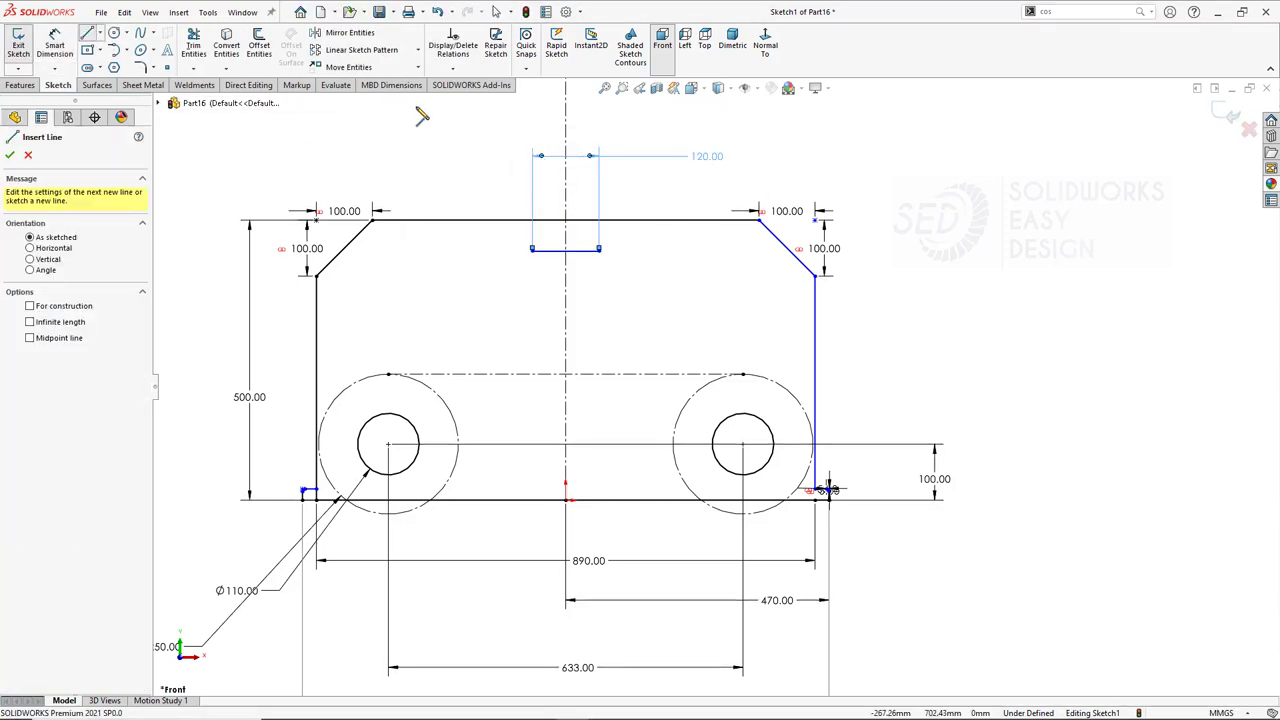
{"action": "left_click", "coordinate": [532, 250]}
Offset the circle-top construction line 6 mm upward.
{"action": "left_click", "coordinate": [259, 45]}
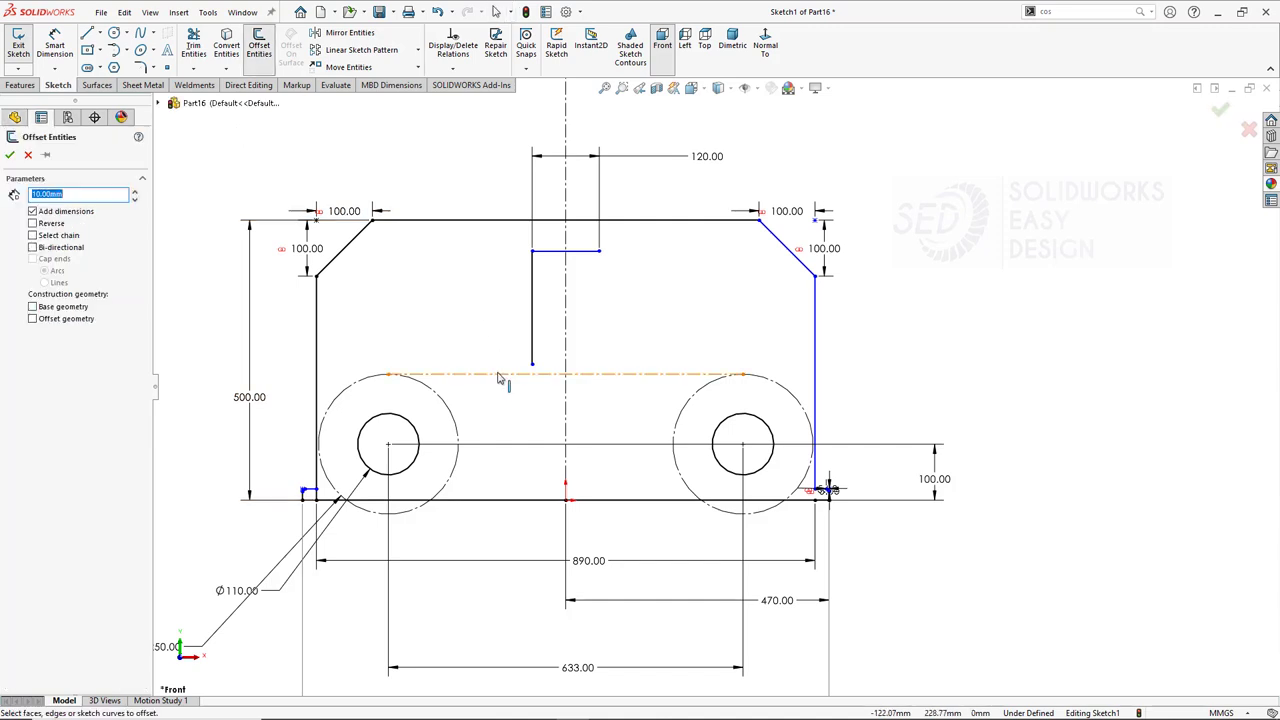
{"action": "left_click", "coordinate": [437, 372]}
{"action": "left_click", "coordinate": [493, 335]}
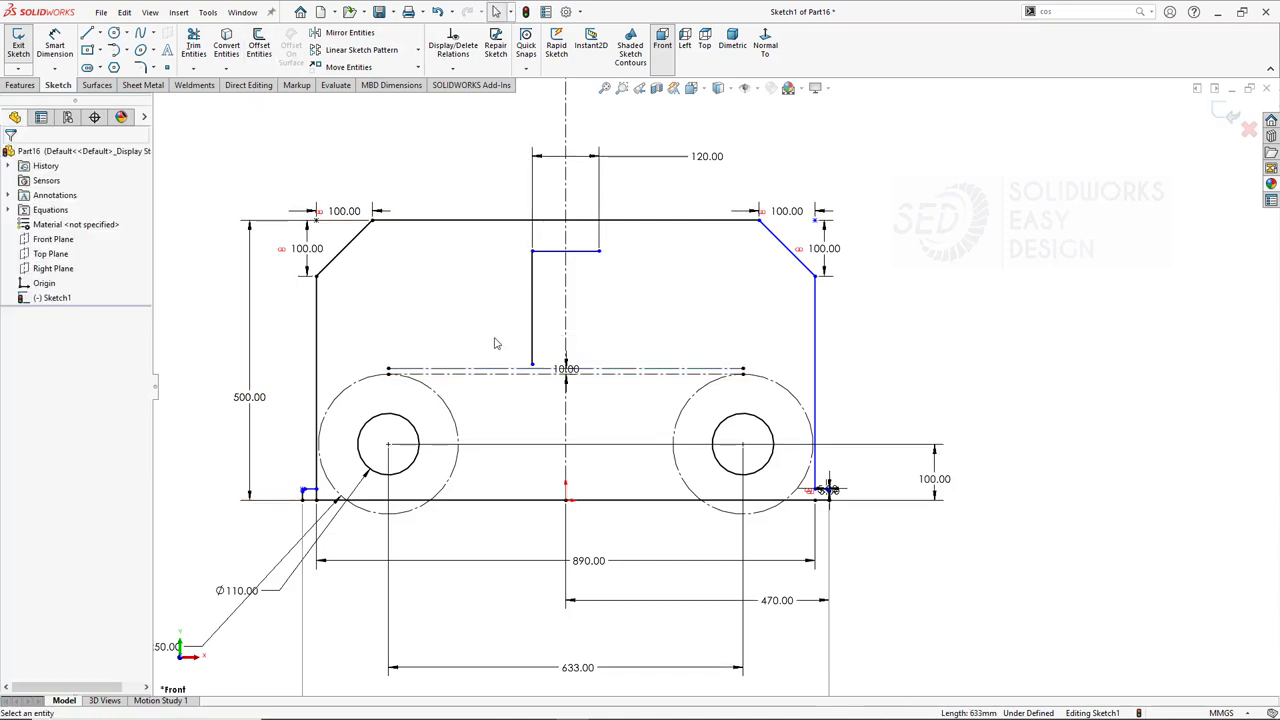
Dimension the 120 mm line 42 below the top edge.
{"action": "left_click", "coordinate": [55, 45]}
{"action": "left_click", "coordinate": [500, 219]}
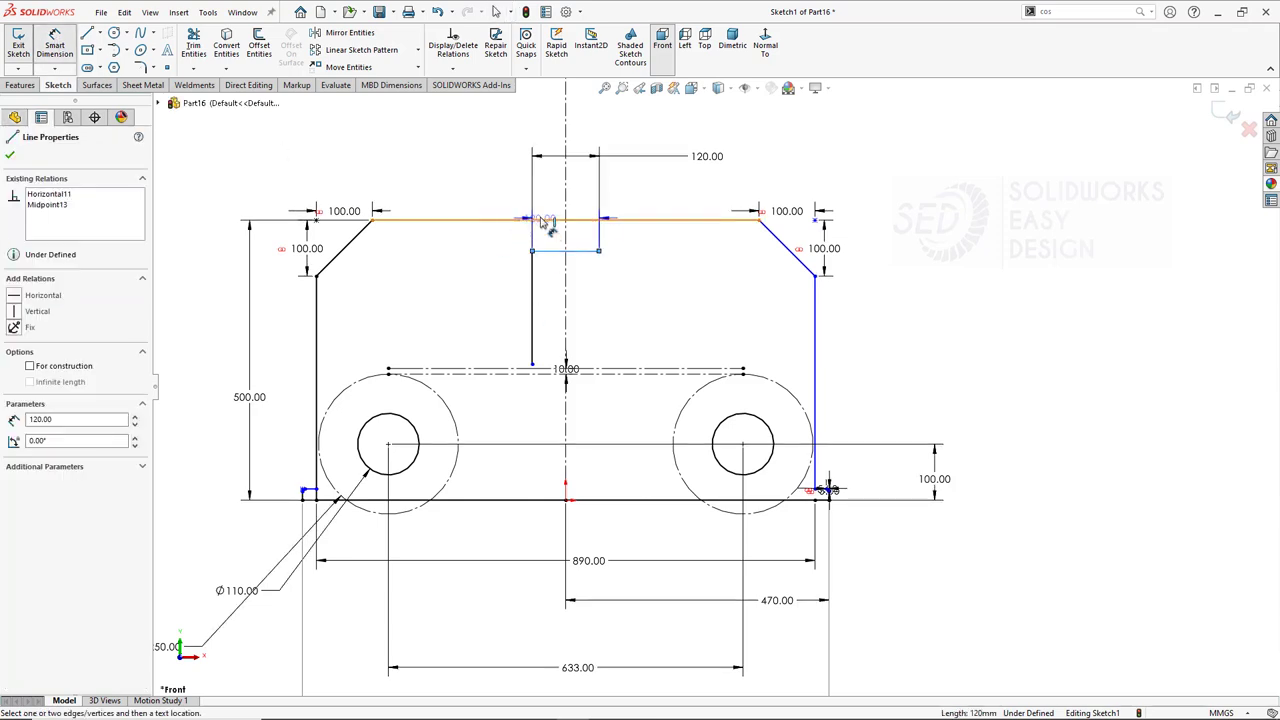
{"action": "left_click", "coordinate": [565, 250]}
{"action": "left_click", "coordinate": [483, 240]}
{"action": "key", "text": "Return"}
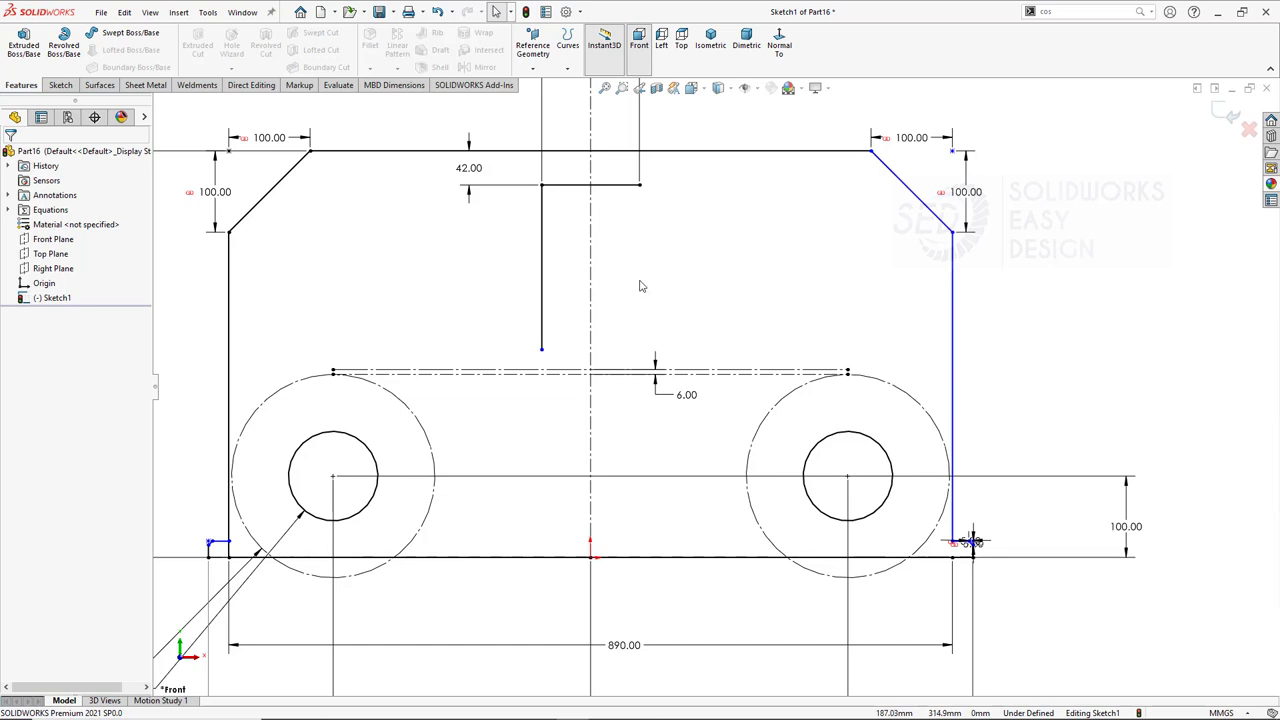
Draw a circle centred on the centreline and dimension it to Ø120.
{"action": "left_click", "coordinate": [60, 84]}
{"action": "left_click", "coordinate": [114, 33]}
{"action": "left_click", "coordinate": [590, 374]}
{"action": "left_click", "coordinate": [632, 332]}
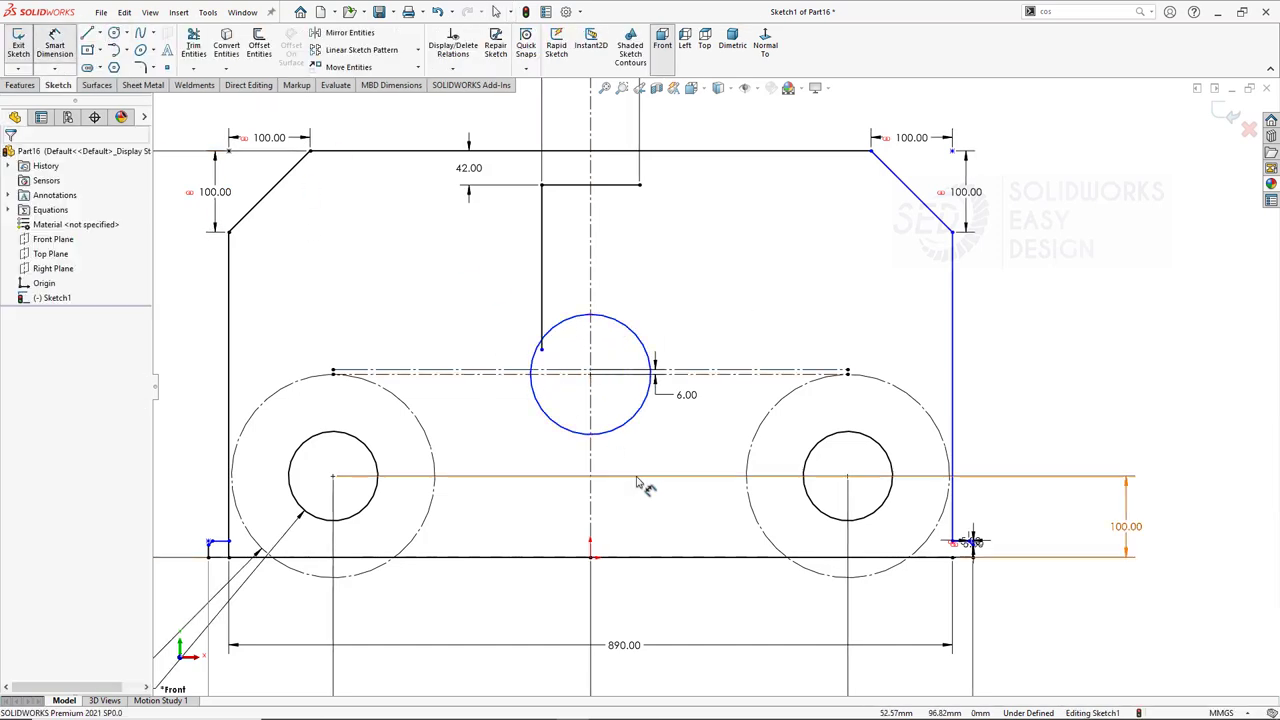
{"action": "left_click", "coordinate": [648, 412]}
{"action": "left_click", "coordinate": [645, 430]}
{"action": "type", "text": "120"}
{"action": "key", "text": "Return"}
{"action": "key", "text": "Escape"}
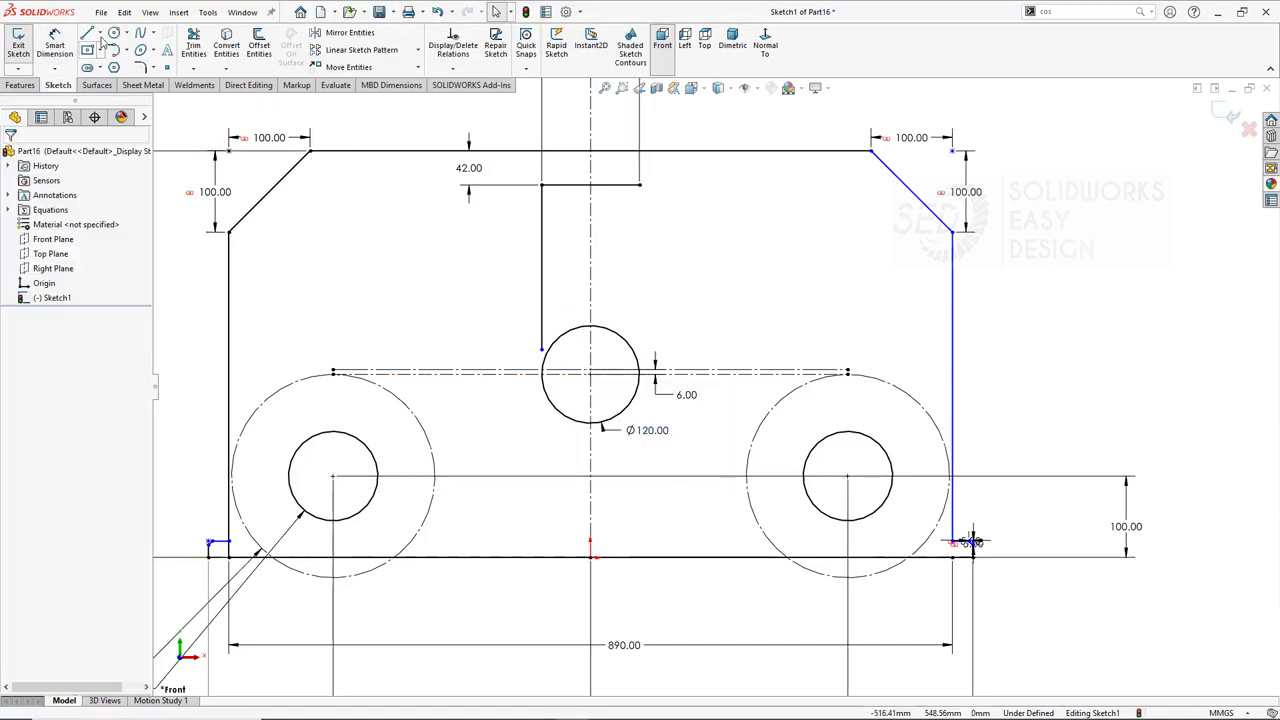
Draw a vertical line from the 120 line's right end down to the circle.
{"action": "left_click", "coordinate": [101, 40]}
{"action": "left_click", "coordinate": [205, 80]}
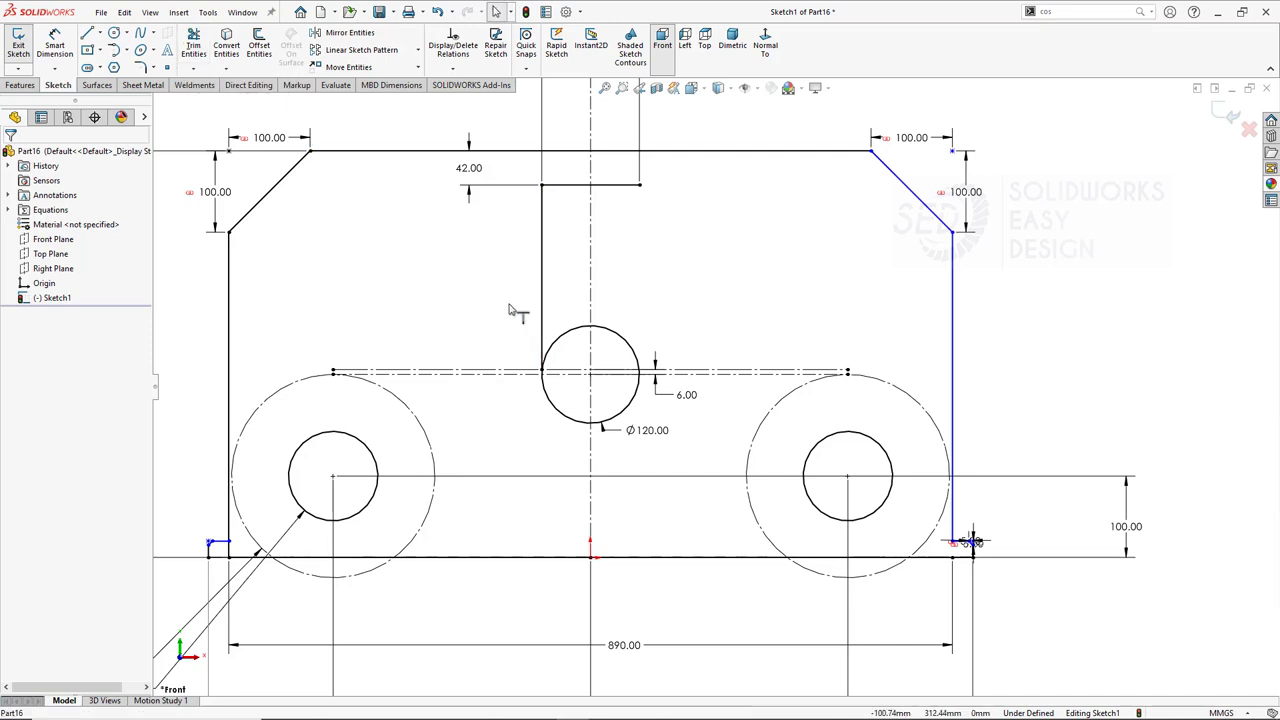
{"action": "left_click", "coordinate": [87, 34]}
{"action": "left_click", "coordinate": [640, 185]}
{"action": "left_click", "coordinate": [640, 332]}
{"action": "key", "text": "Escape"}
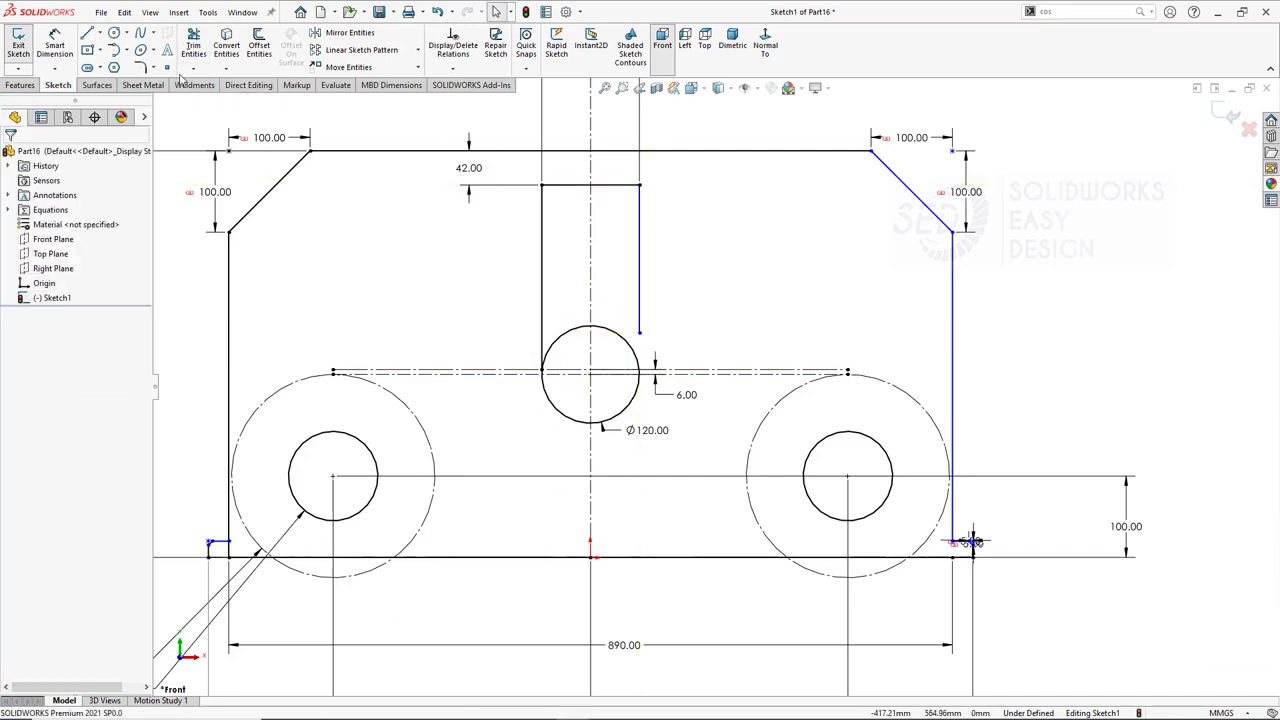
Trim away the circle's upper-left arc.
{"action": "left_click", "coordinate": [193, 68]}
{"action": "left_click", "coordinate": [215, 84]}
{"action": "left_click_drag", "start_coordinate": [568, 308], "coordinate": [573, 350]}
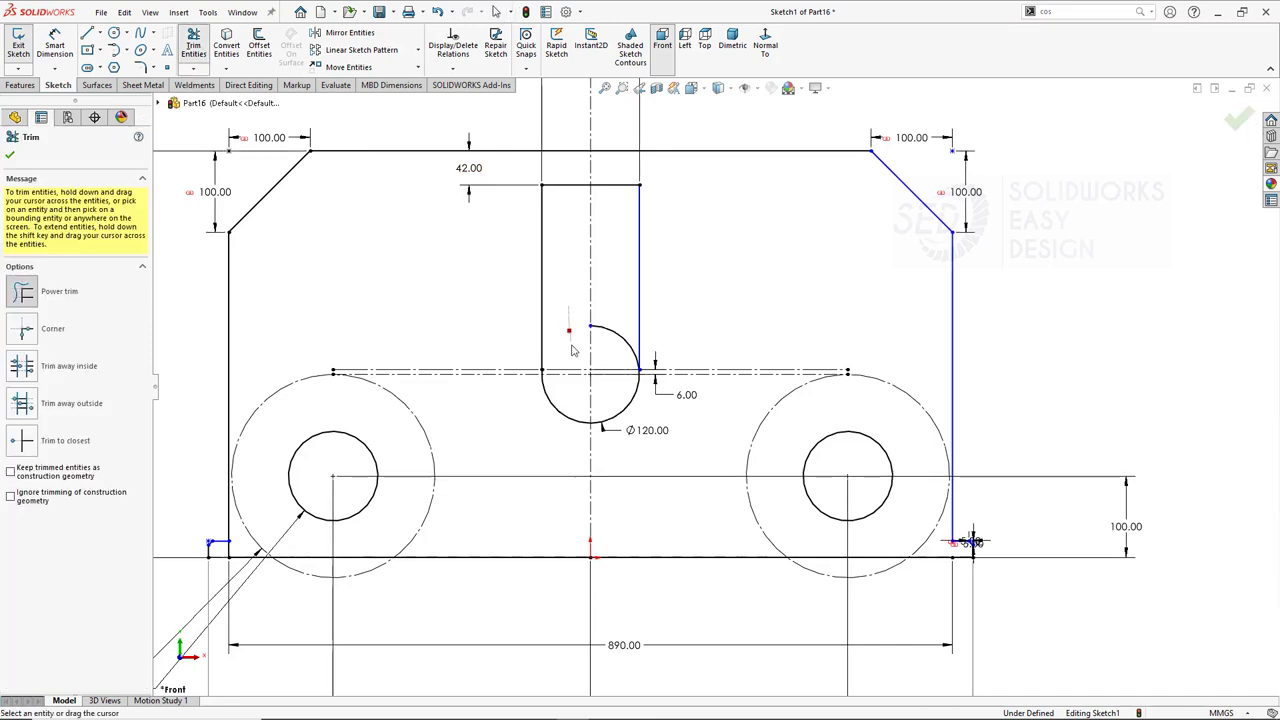
{"action": "scroll", "coordinate": [640, 368], "scroll_direction": "down", "scroll_amount": 3}
{"action": "scroll", "coordinate": [725, 345], "scroll_direction": "down", "scroll_amount": 5}
{"action": "key", "text": "Escape"}
Make the remaining arc tangent to the vertical line.
{"action": "left_click", "coordinate": [722, 350]}
{"action": "left_click", "coordinate": [731, 300], "text": "ctrl"}
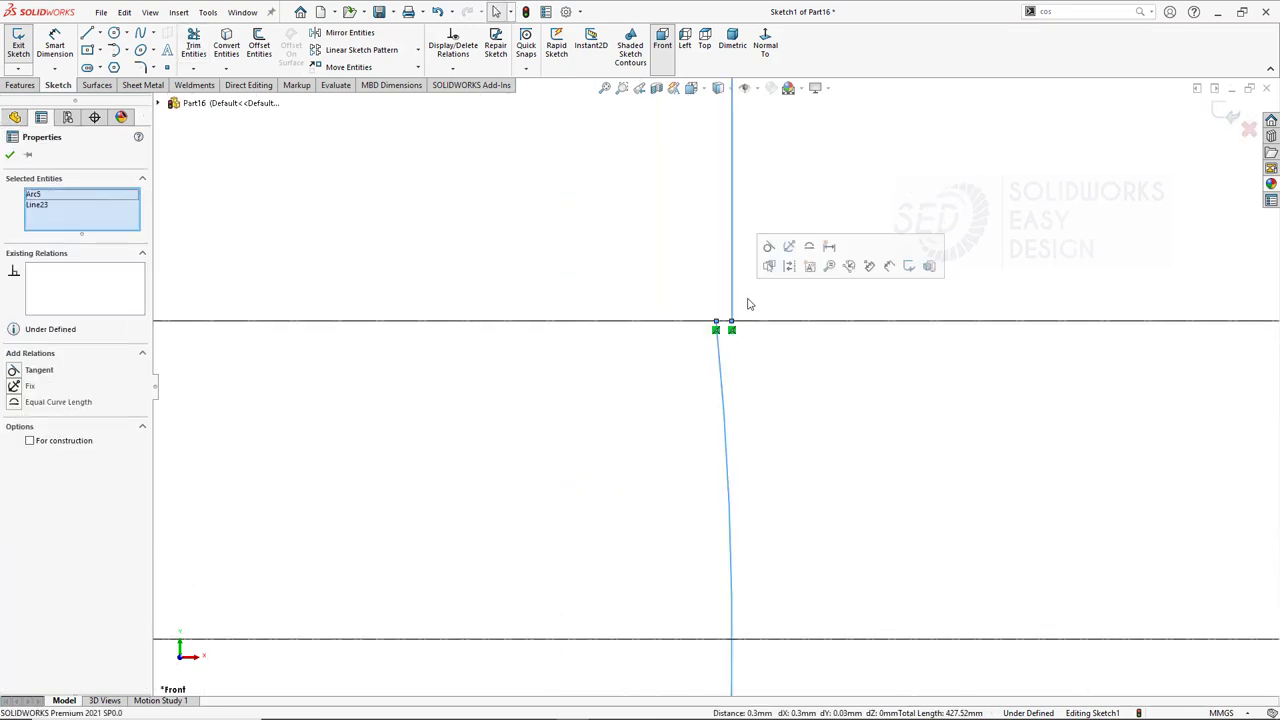
{"action": "left_click", "coordinate": [768, 246]}
{"action": "left_click", "coordinate": [716, 322]}
{"action": "left_click", "coordinate": [733, 305]}
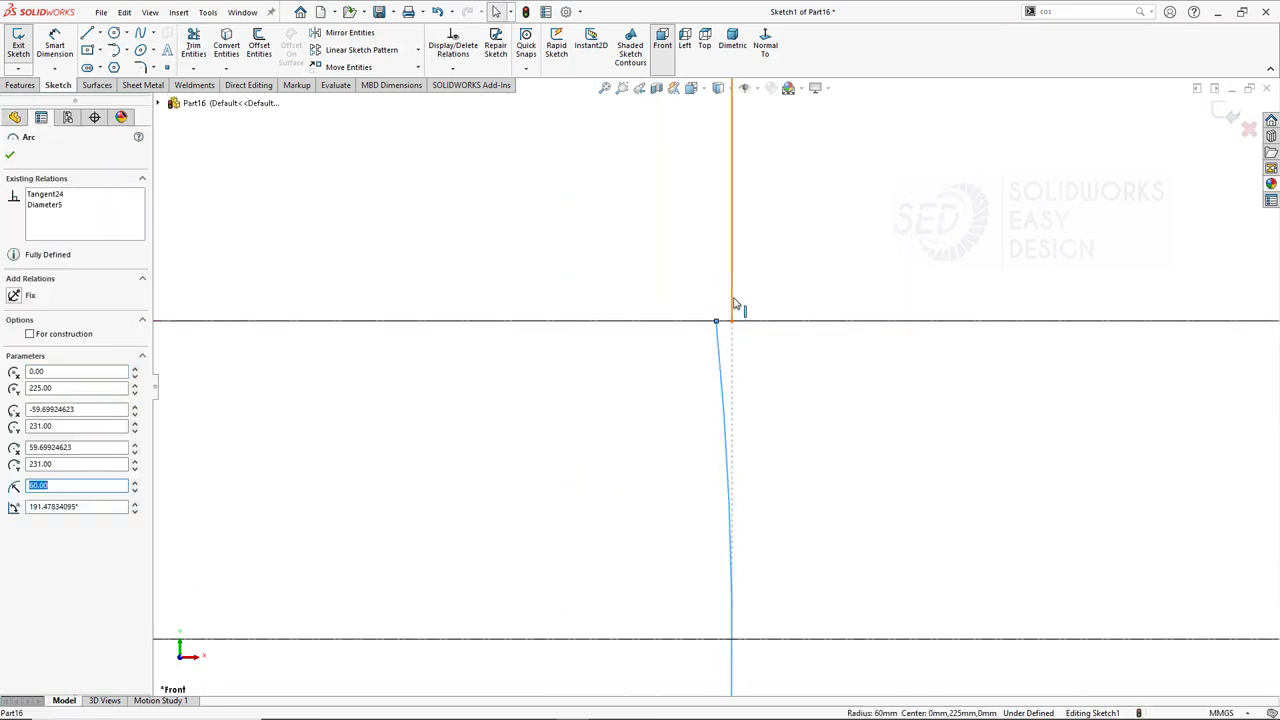
{"action": "left_click", "coordinate": [733, 305], "text": "ctrl"}
{"action": "key", "text": "Escape"}
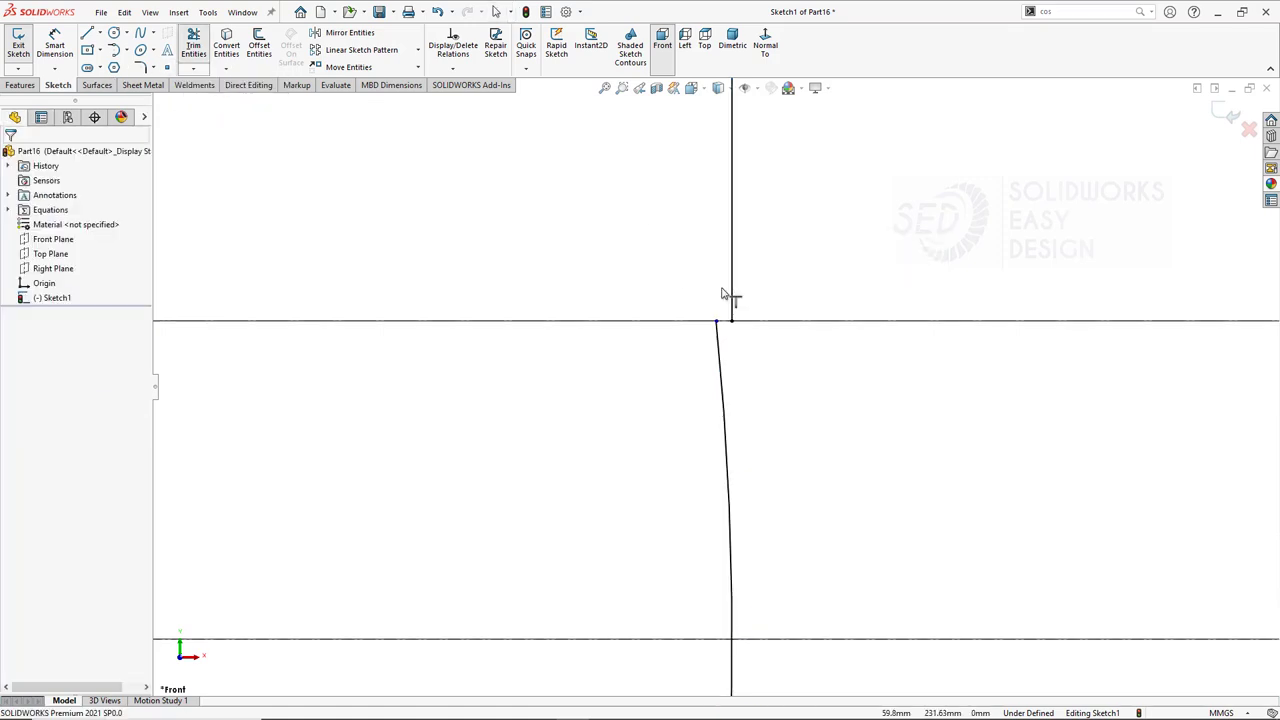
{"action": "left_click", "coordinate": [733, 305]}
{"action": "scroll", "coordinate": [757, 366], "scroll_direction": "up", "scroll_amount": 3}
{"action": "scroll", "coordinate": [490, 340], "scroll_direction": "down", "scroll_amount": 2}
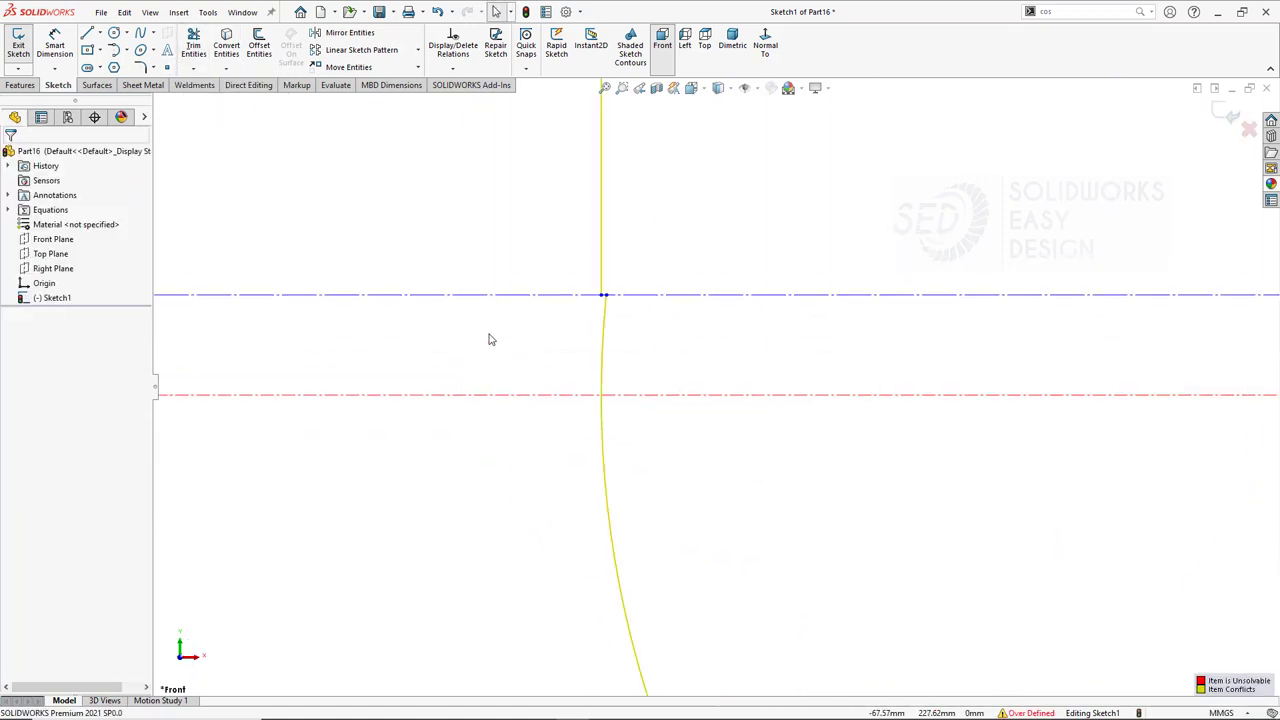
{"action": "scroll", "coordinate": [490, 340], "scroll_direction": "down", "scroll_amount": 2}
Trim the leftover sketch entities around the slot.
{"action": "left_click", "coordinate": [193, 45]}
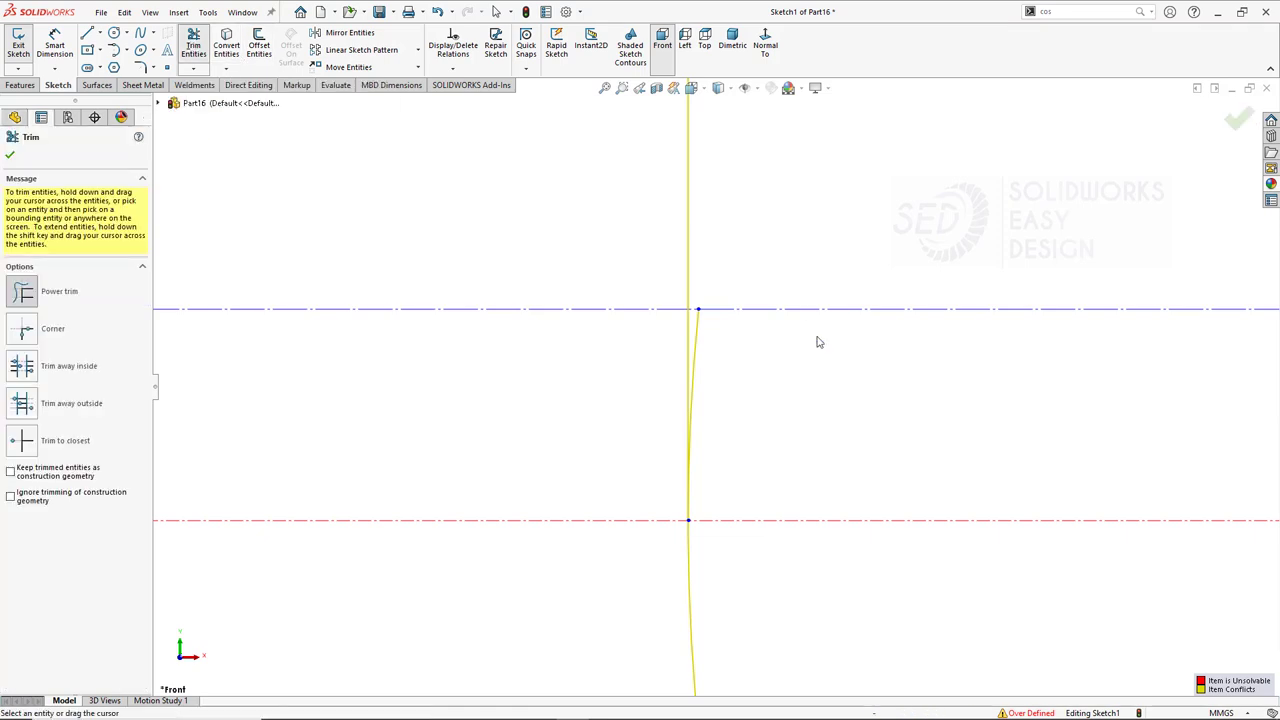
{"action": "scroll", "coordinate": [654, 363], "scroll_direction": "down", "scroll_amount": 3}
{"action": "key", "text": "Escape"}
{"action": "scroll", "coordinate": [930, 398], "scroll_direction": "up", "scroll_amount": 4}
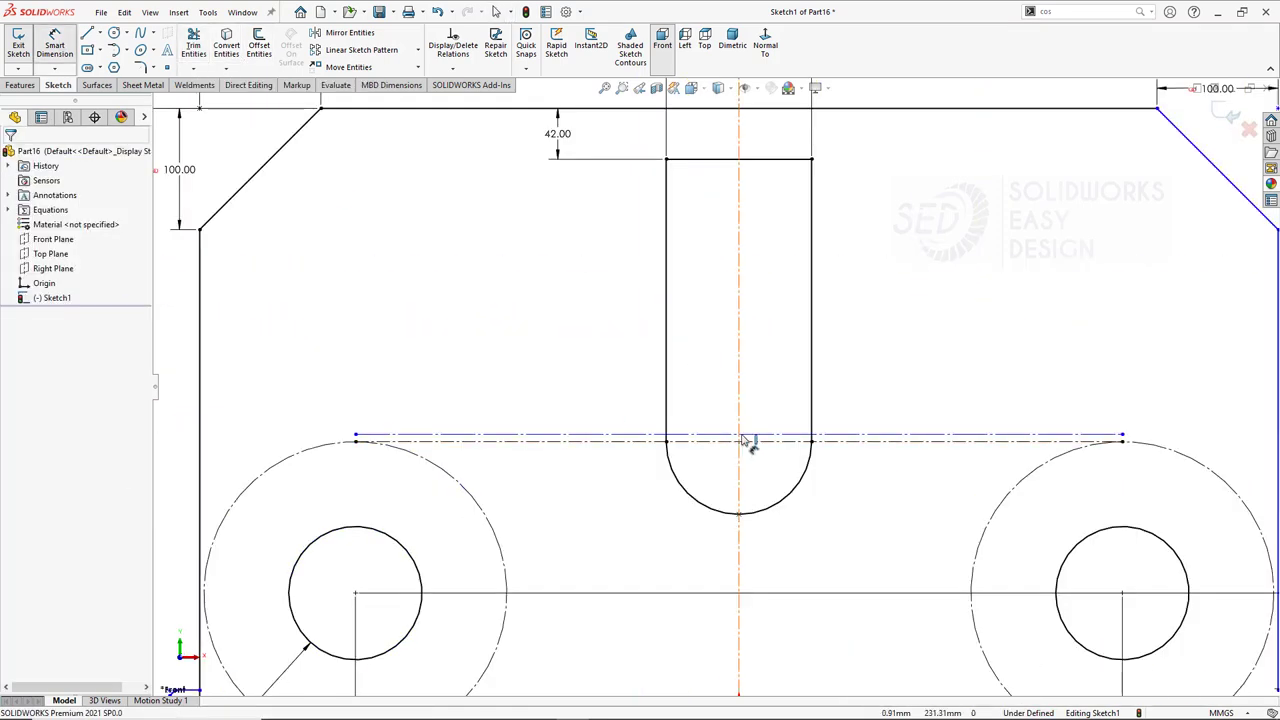
Dimension the slot's rounded bottom 66 and its top edge 233 from the centreline.
{"action": "left_click", "coordinate": [737, 515]}
{"action": "left_click", "coordinate": [640, 440]}
{"action": "left_click", "coordinate": [620, 480]}
{"action": "key", "text": "Escape"}
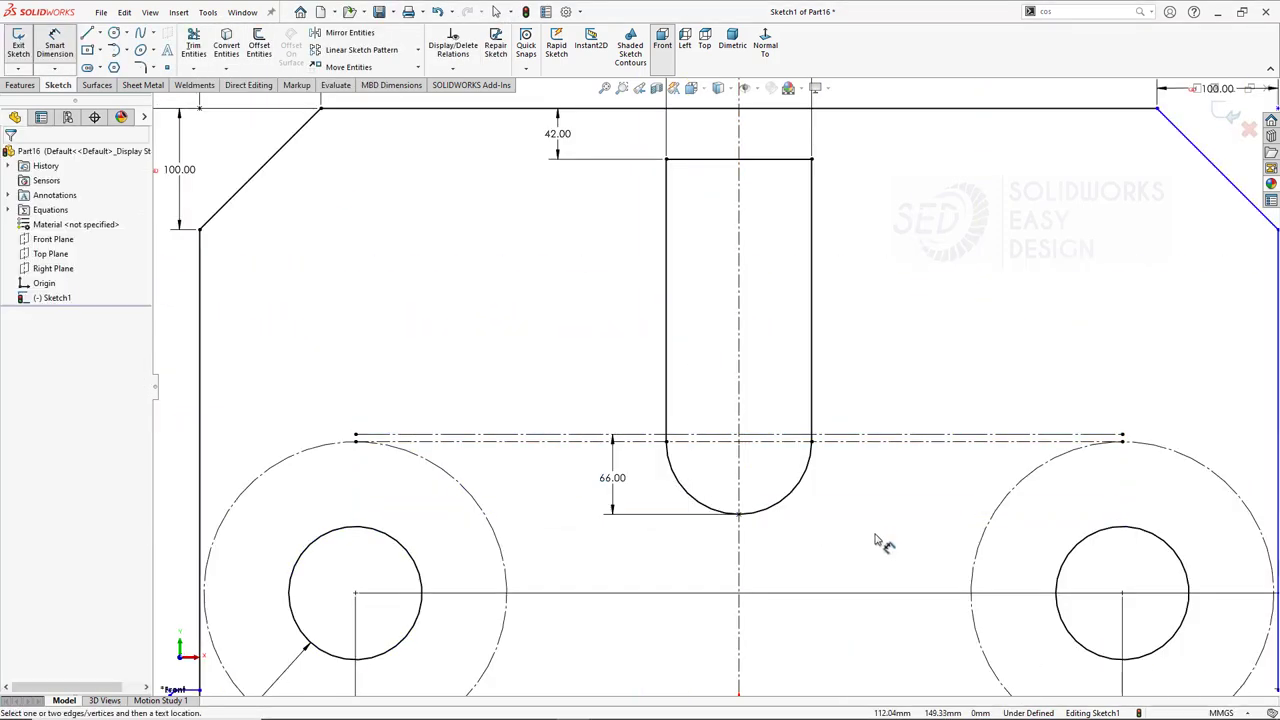
{"action": "left_click", "coordinate": [745, 159]}
{"action": "left_click", "coordinate": [738, 441]}
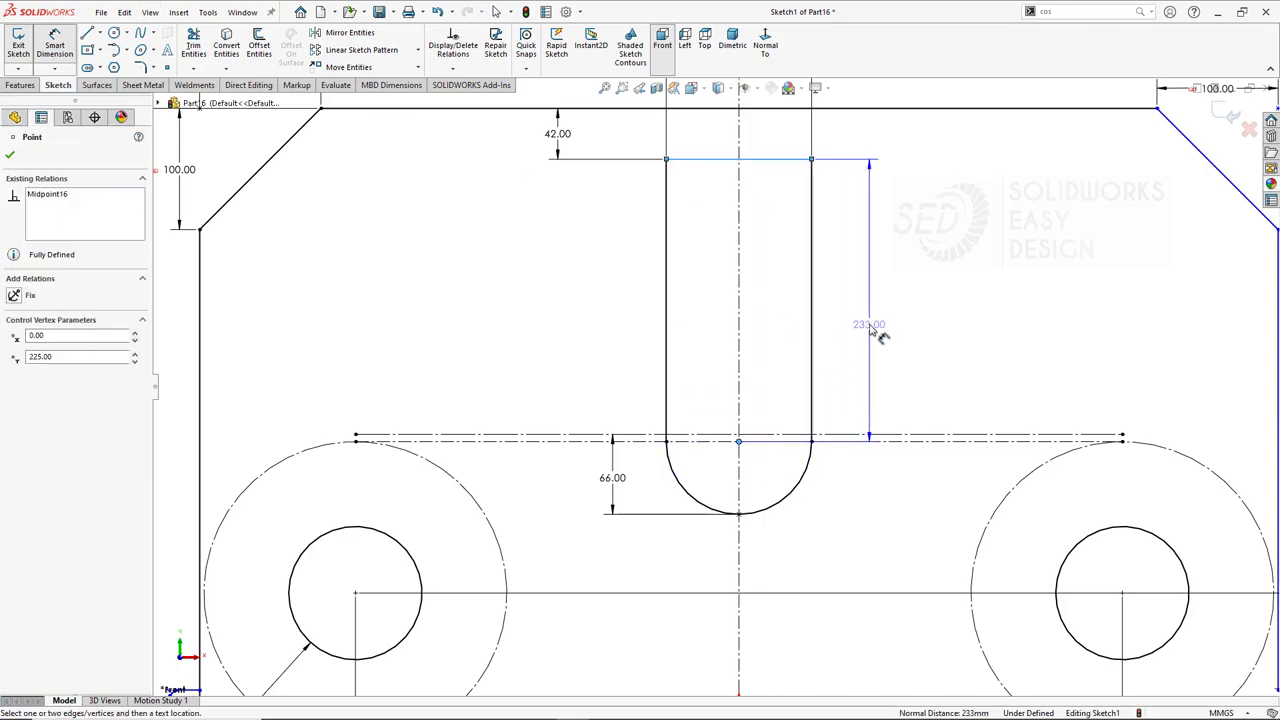
{"action": "left_click", "coordinate": [890, 332]}
{"action": "key", "text": "Escape"}
Extrude the plate sketch region 80 mm with a Mid Plane end condition.
{"action": "key", "text": "f"}
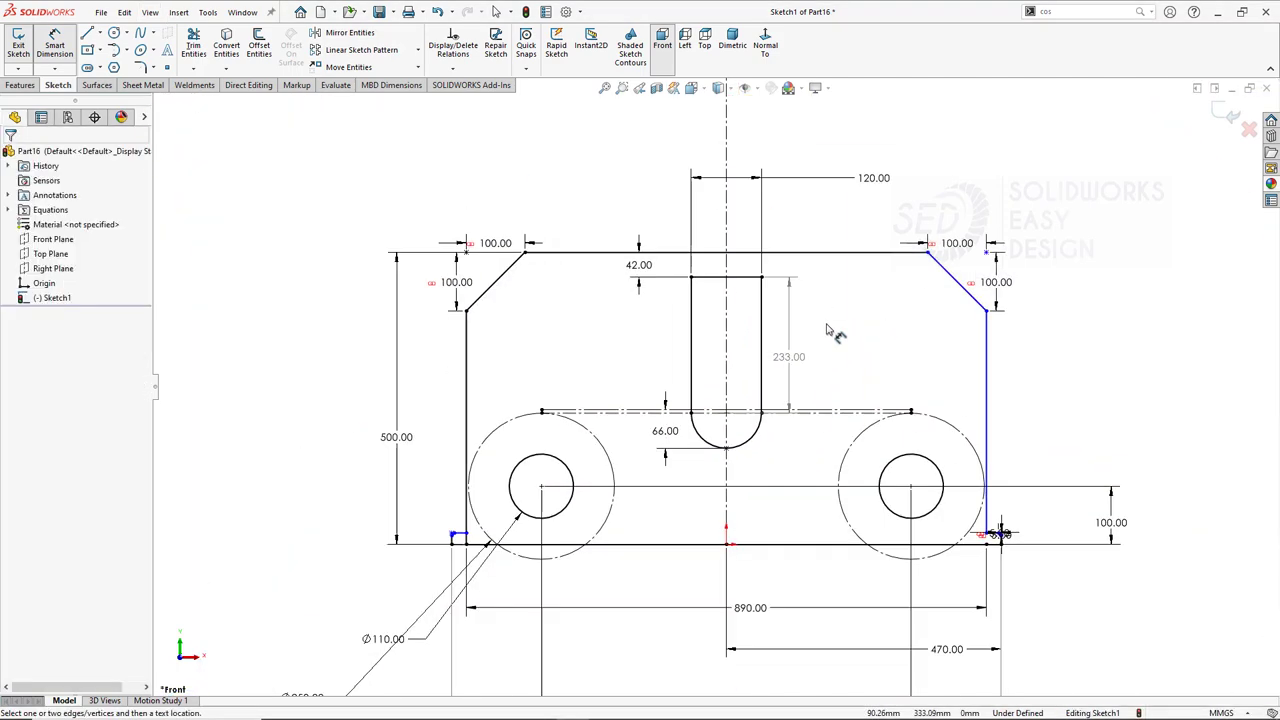
{"action": "left_click", "coordinate": [20, 85]}
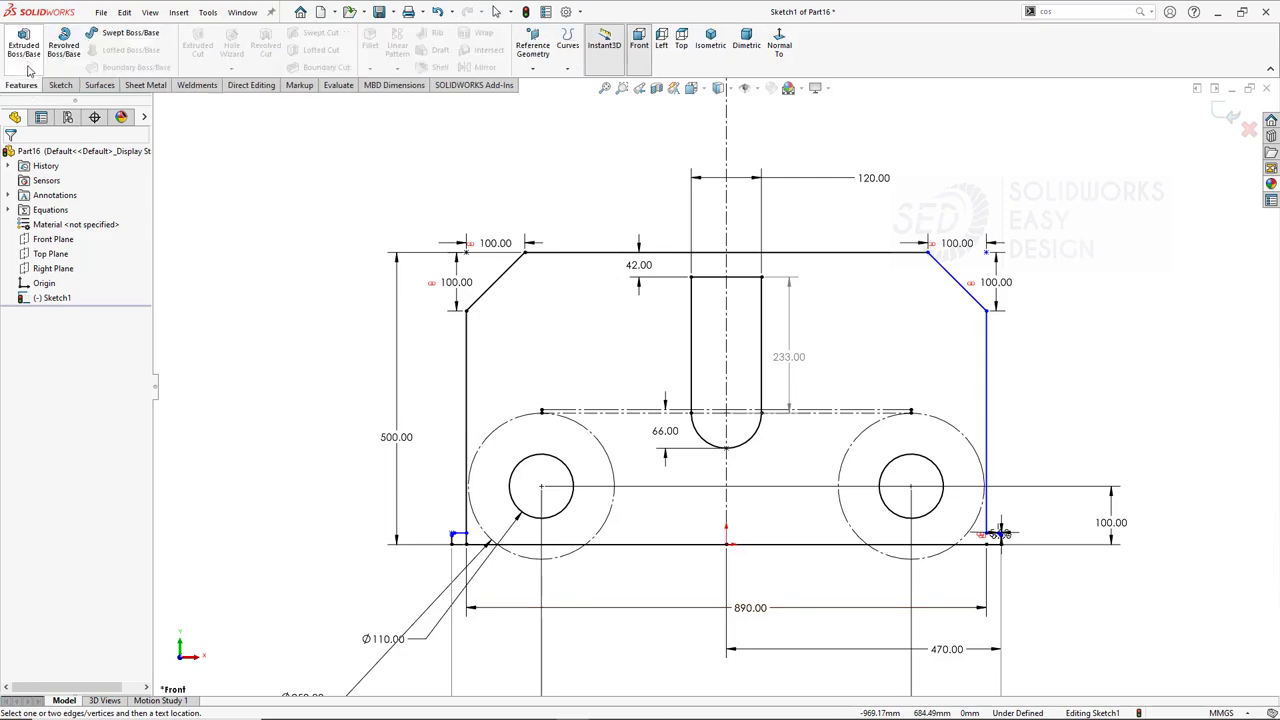
{"action": "left_click", "coordinate": [24, 45]}
{"action": "left_click", "coordinate": [706, 411]}
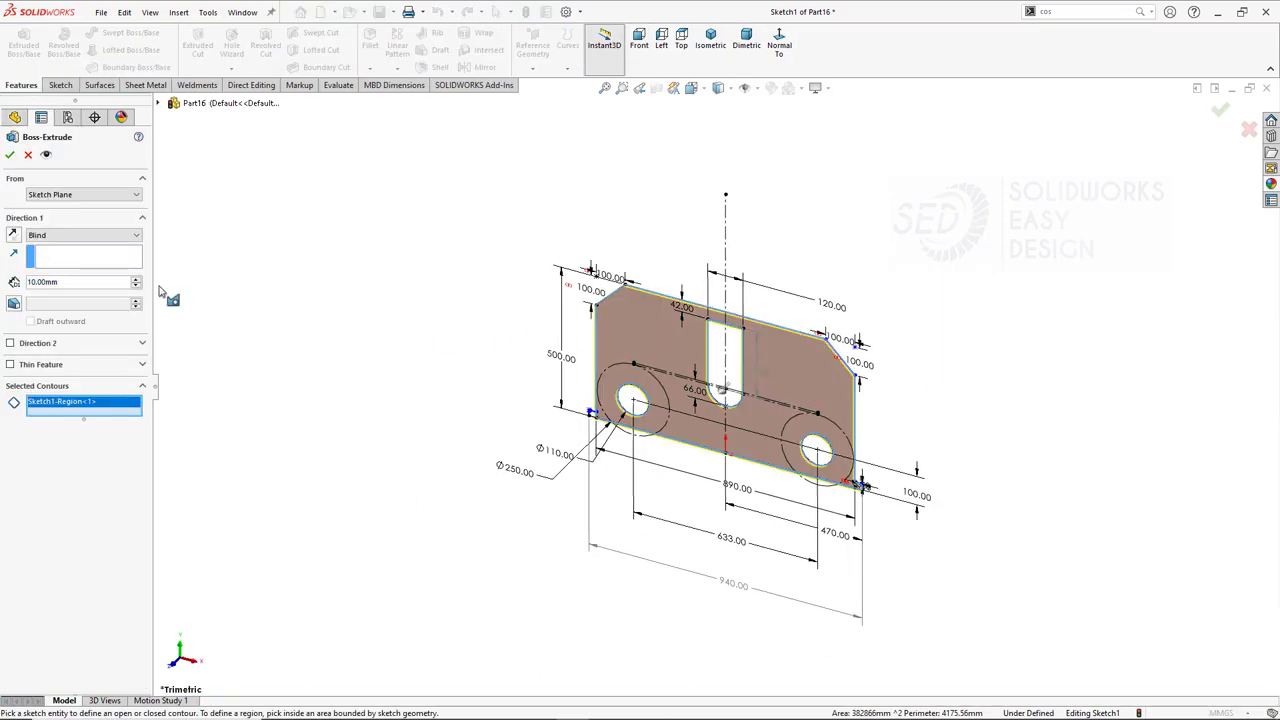
{"action": "left_click", "coordinate": [83, 235]}
{"action": "left_click", "coordinate": [64, 291]}
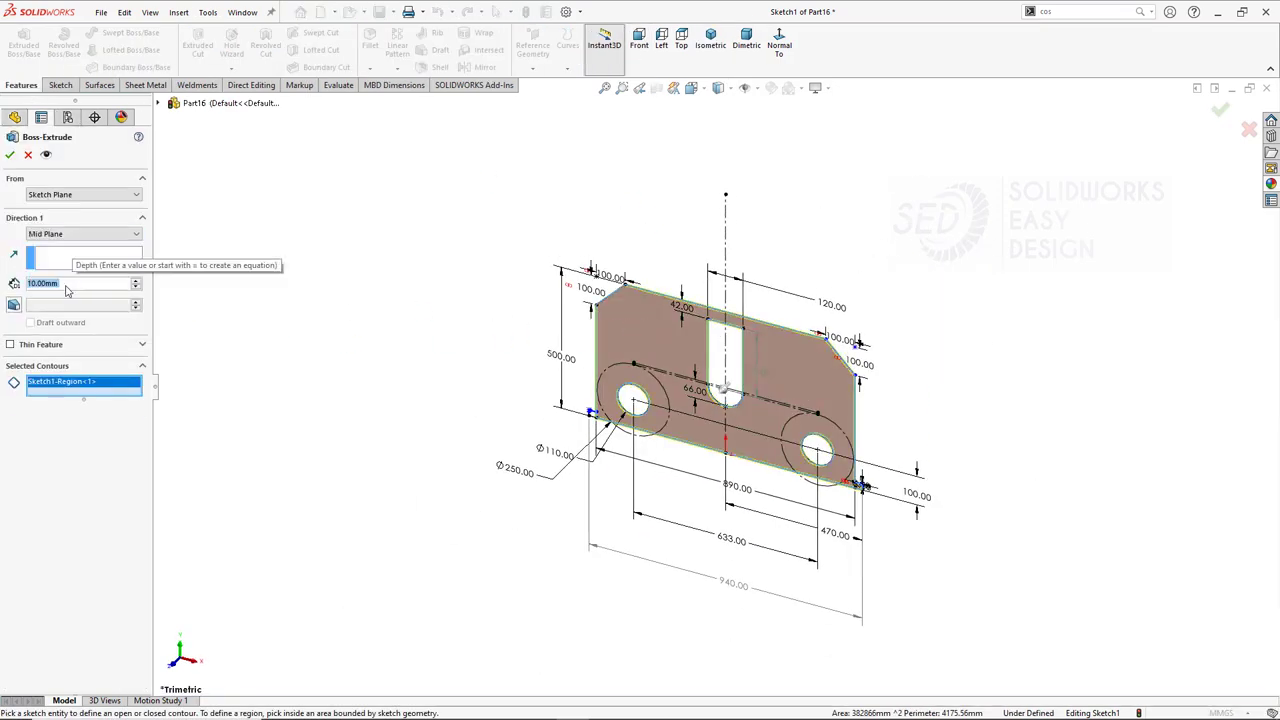
{"action": "type", "text": "80"}
{"action": "key", "text": "Return"}
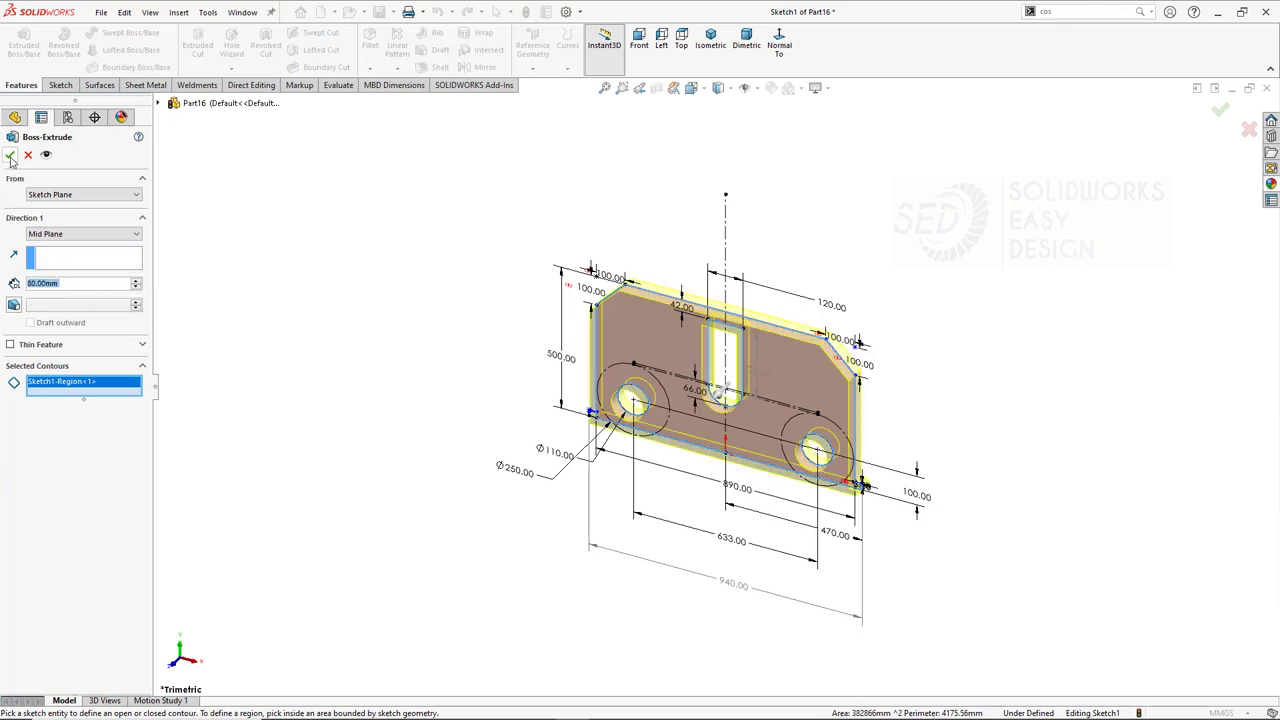
{"action": "left_click", "coordinate": [10, 156]}
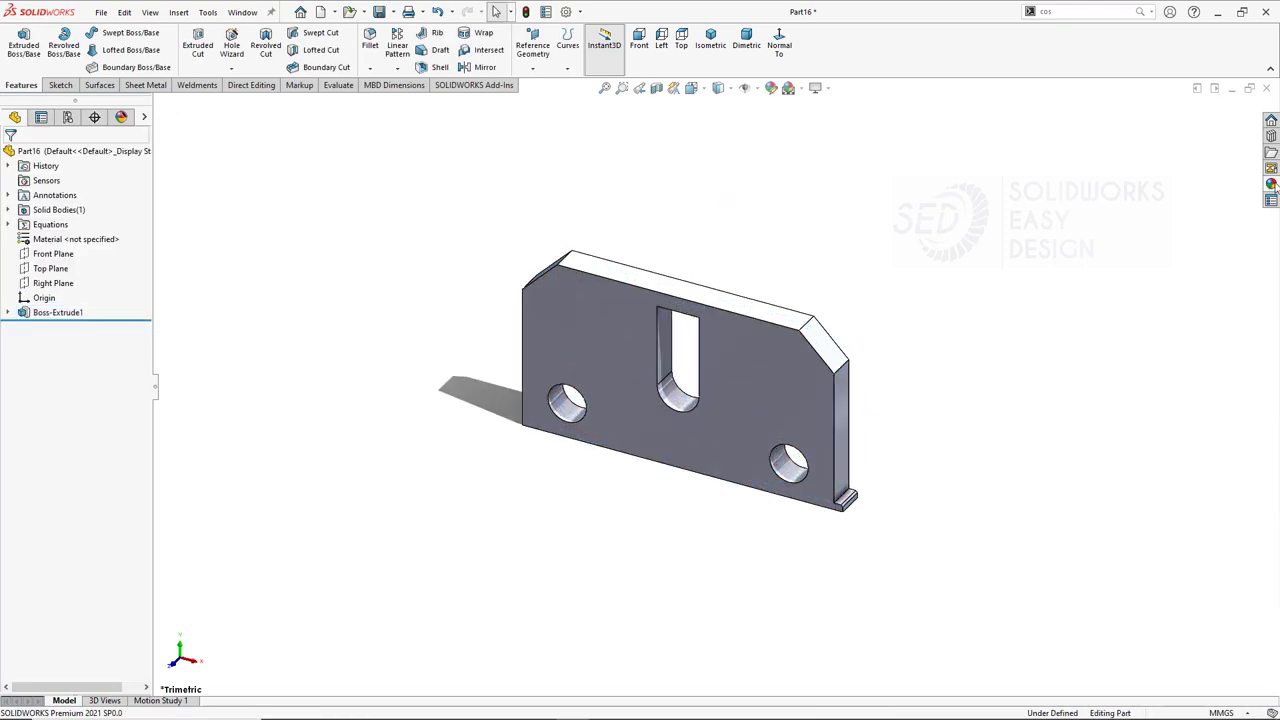
{"action": "left_click", "coordinate": [1272, 184]}
Try cast, sandblasted, burnished and brushed titanium appearances on the part.
{"action": "left_click", "coordinate": [1139, 202]}
{"action": "double_click", "coordinate": [1212, 558]}
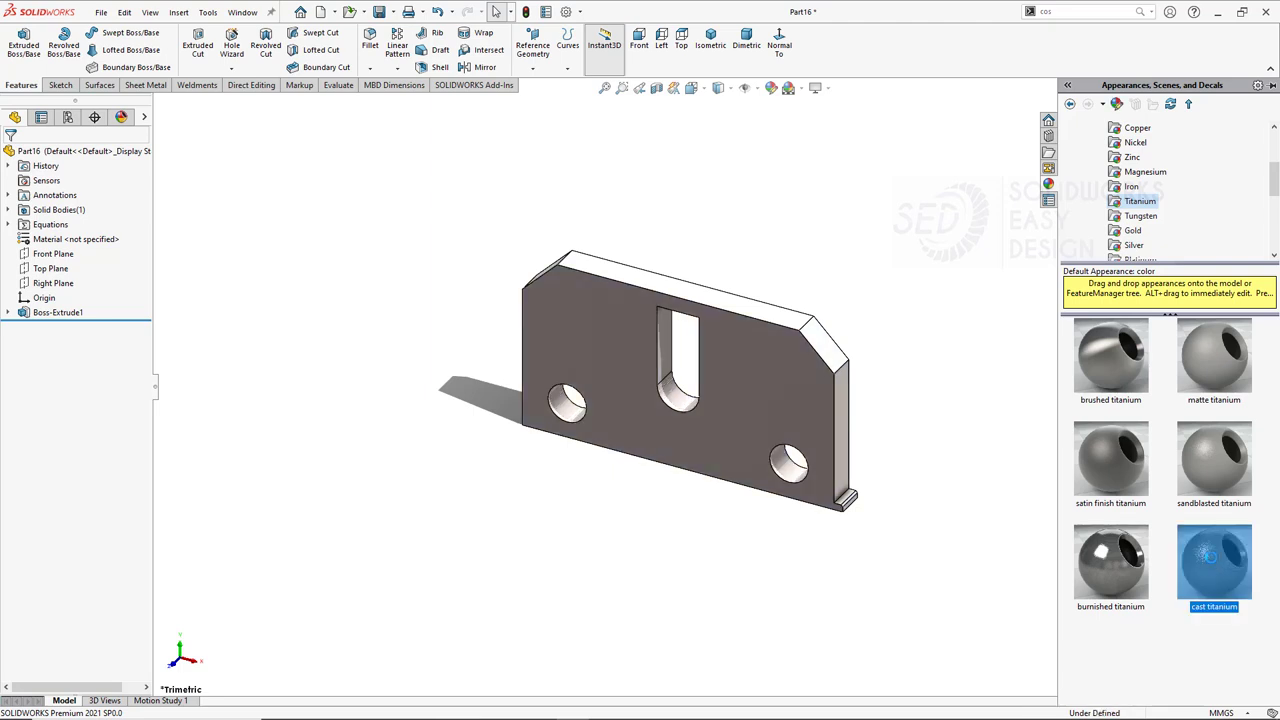
{"action": "double_click", "coordinate": [1215, 490]}
{"action": "double_click", "coordinate": [1111, 560]}
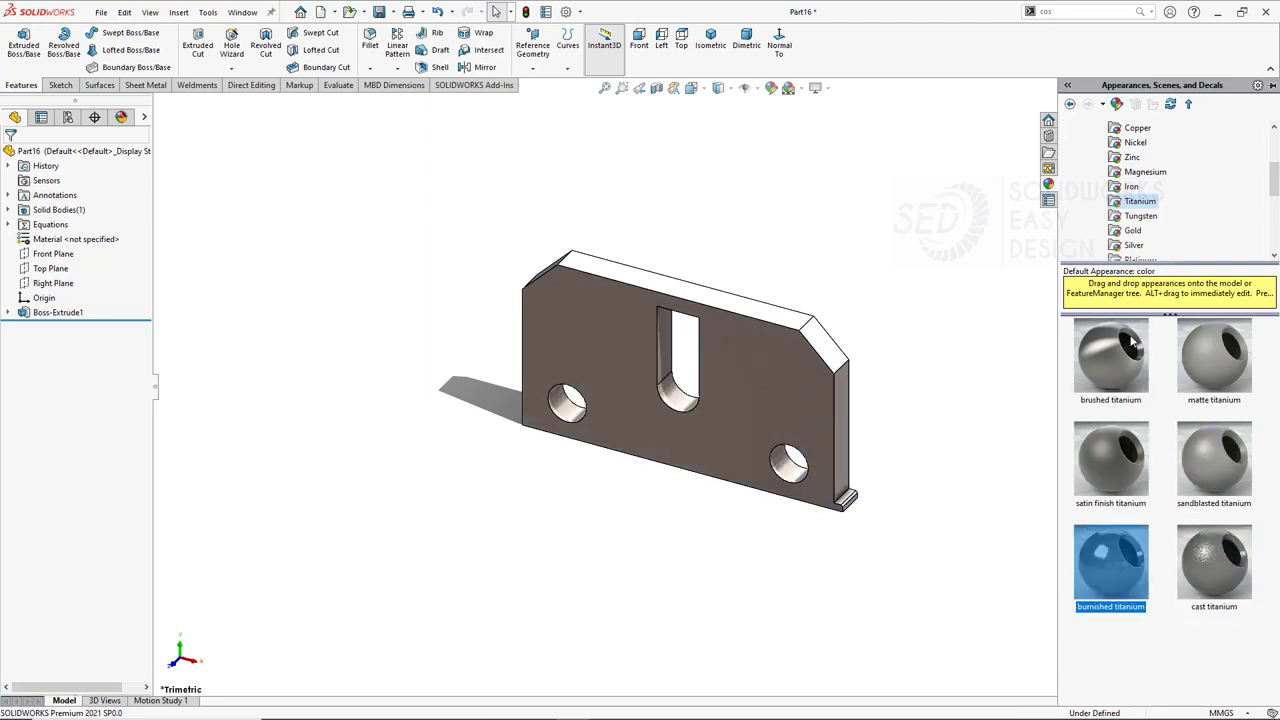
{"action": "double_click", "coordinate": [1130, 345]}
Browse the Magnesium, Copper and Steel swatches and drop polished steel onto the part.
{"action": "left_click", "coordinate": [1145, 172]}
{"action": "left_click", "coordinate": [1137, 128]}
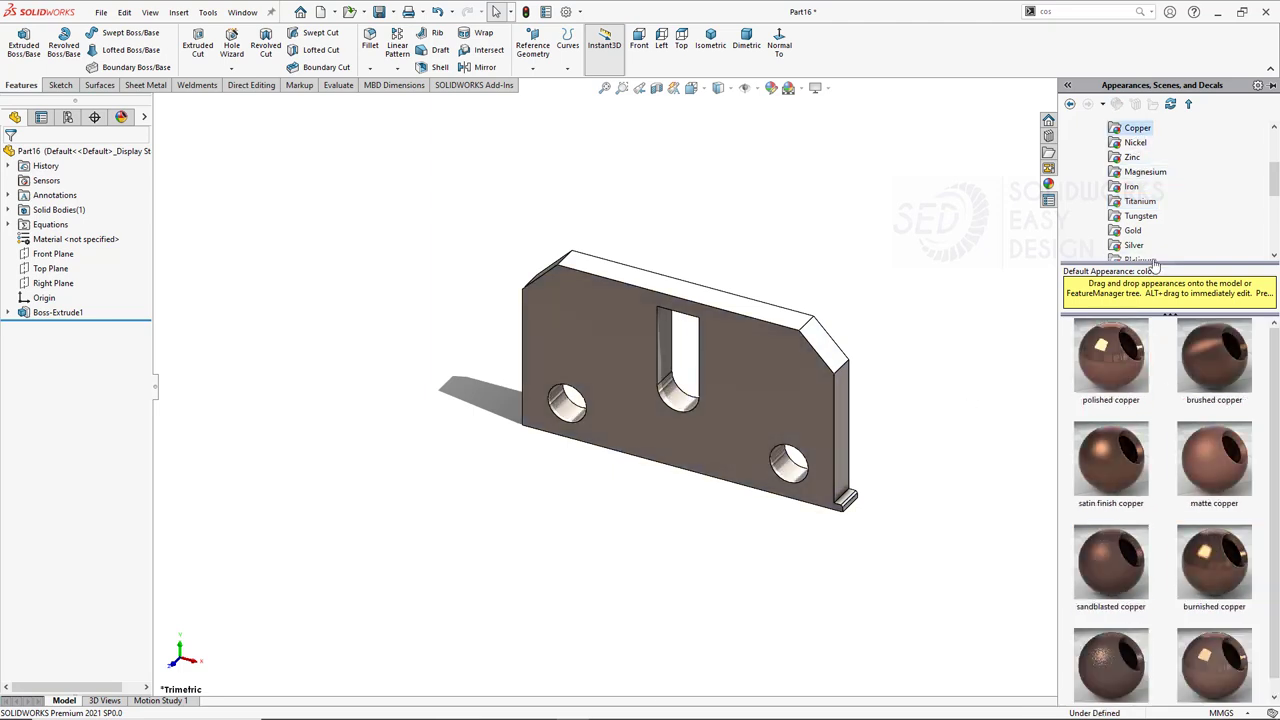
{"action": "scroll", "coordinate": [1150, 230], "scroll_direction": "up", "scroll_amount": 2}
{"action": "scroll", "coordinate": [1141, 190], "scroll_direction": "up", "scroll_amount": 1}
{"action": "left_click", "coordinate": [1133, 172]}
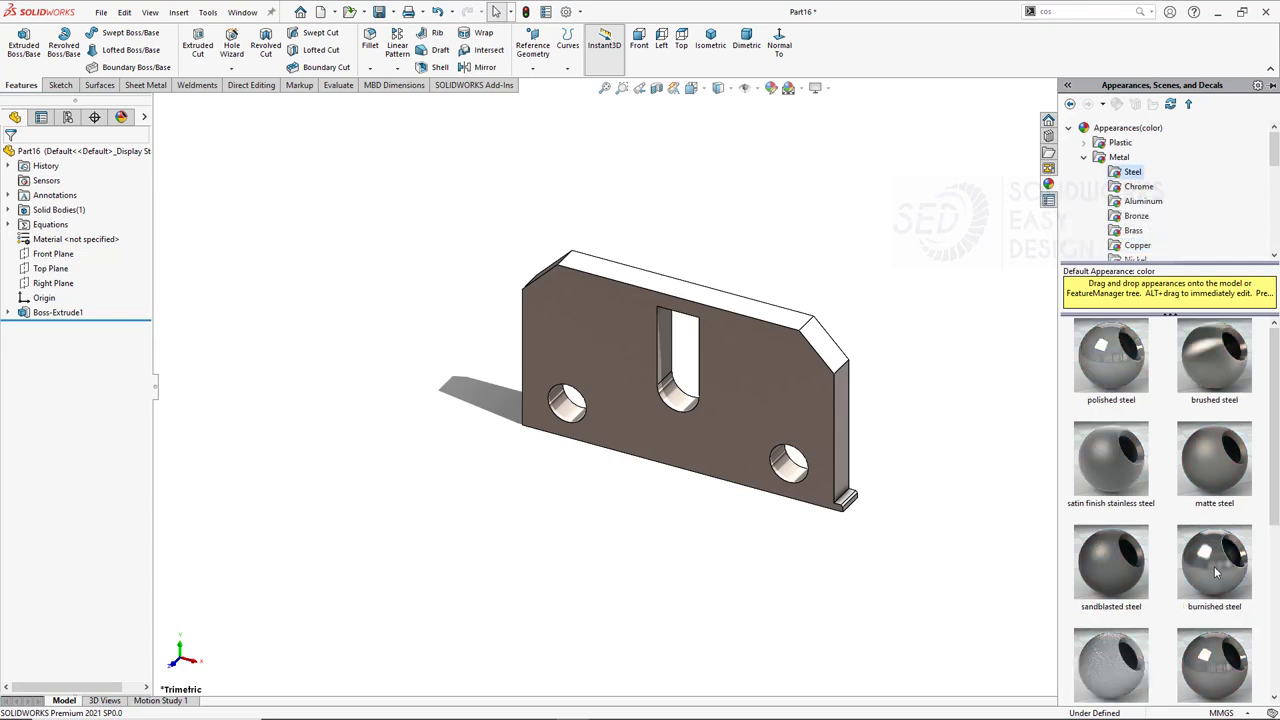
{"action": "left_click", "coordinate": [1214, 566]}
{"action": "mouse_move", "coordinate": [1112, 345]}
{"action": "left_mouse_down"}
{"action": "mouse_move", "coordinate": [774, 367]}
{"action": "mouse_move", "coordinate": [1131, 567]}
{"action": "left_mouse_up"}
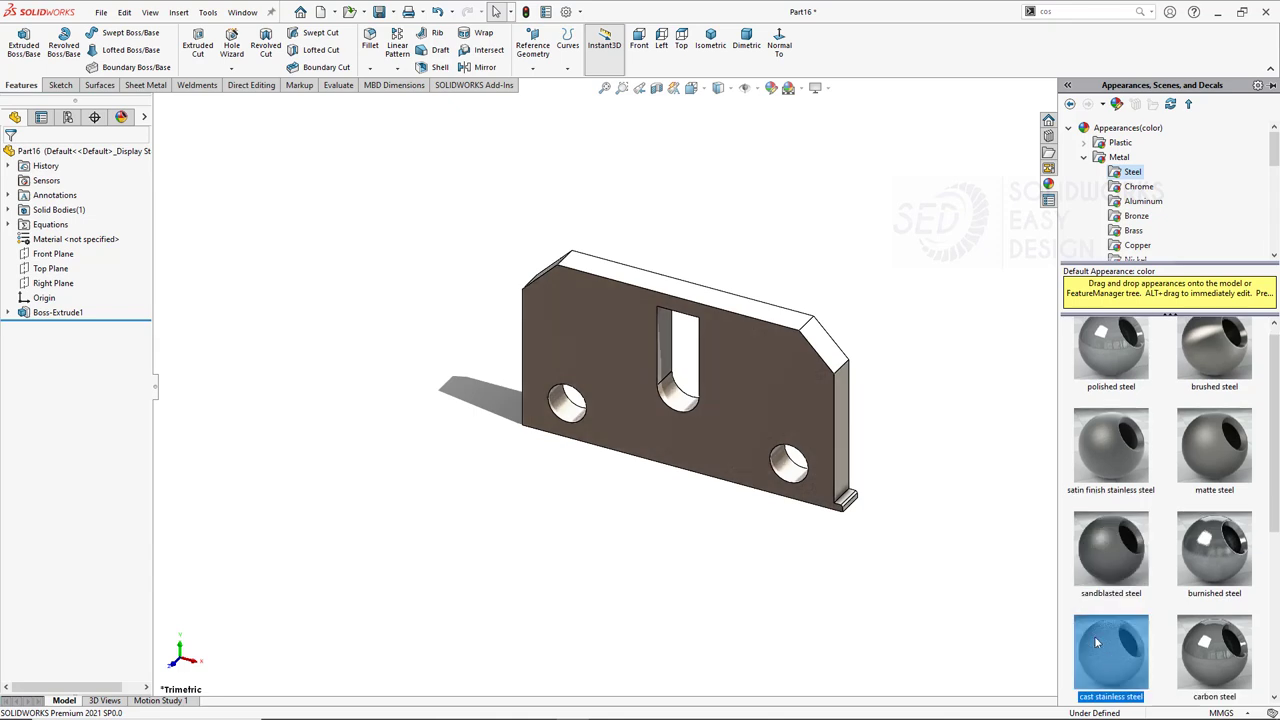
{"action": "scroll", "coordinate": [696, 362], "scroll_direction": "down", "scroll_amount": 2}
{"action": "scroll", "coordinate": [696, 362], "scroll_direction": "down", "scroll_amount": 1}
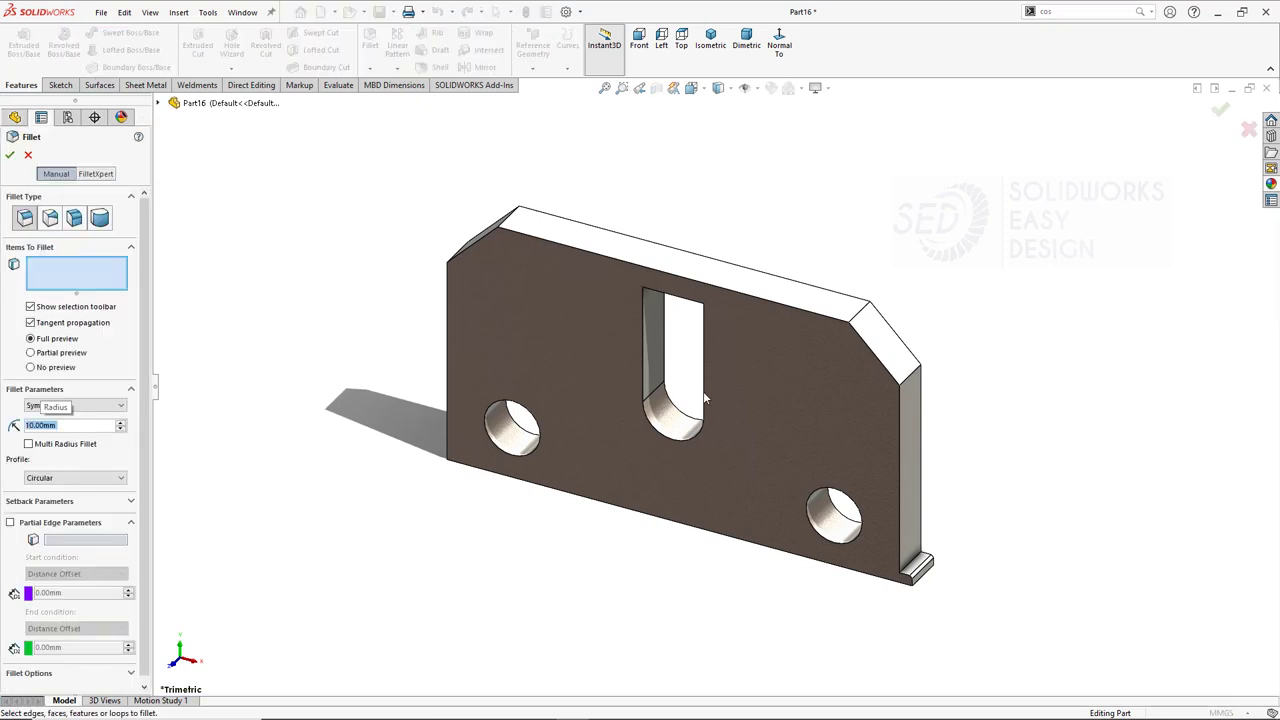
Round the small corner edge with a 10 mm fillet.
{"action": "scroll", "coordinate": [850, 500], "scroll_direction": "down", "scroll_amount": 3}
{"action": "left_click", "coordinate": [845, 510]}
{"action": "scroll", "coordinate": [486, 341], "scroll_direction": "up", "scroll_amount": 4}
{"action": "middle_click_drag", "start_coordinate": [486, 341], "coordinate": [508, 340]}
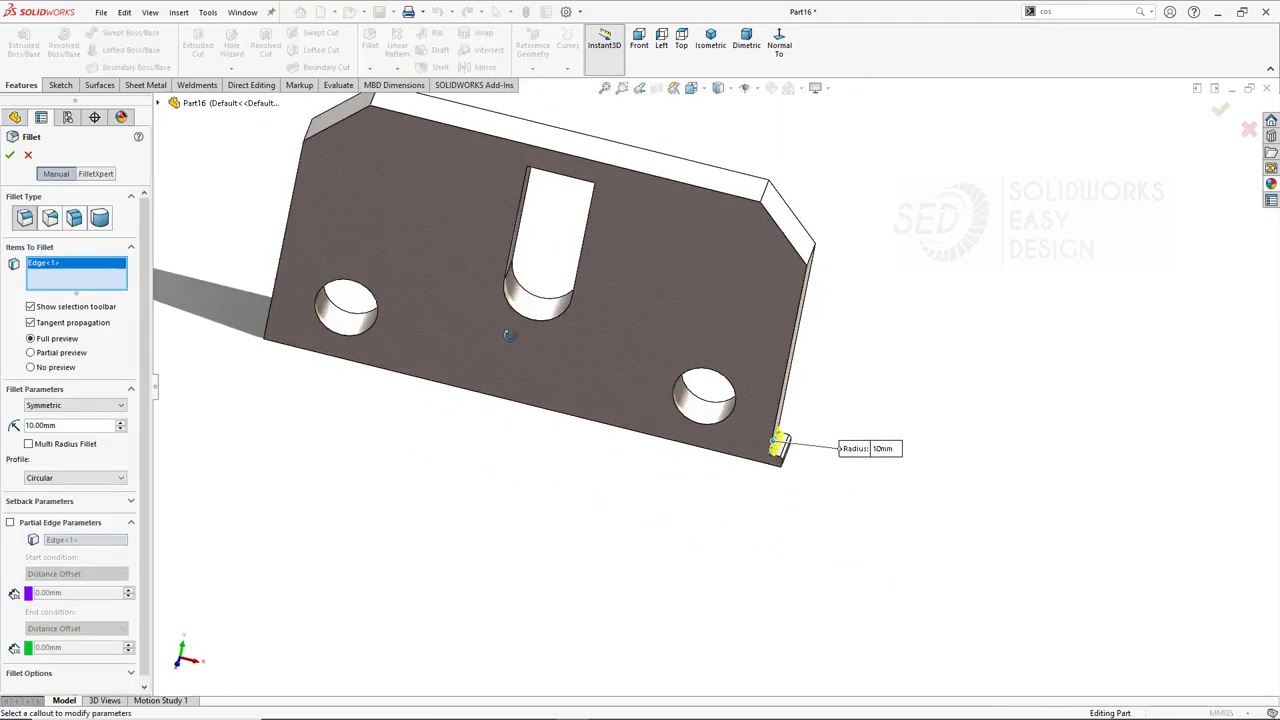
{"action": "left_click", "coordinate": [10, 154]}
Briefly edit the plate sketch face-on, then exit and rebuild the part.
{"action": "left_click", "coordinate": [8, 312]}
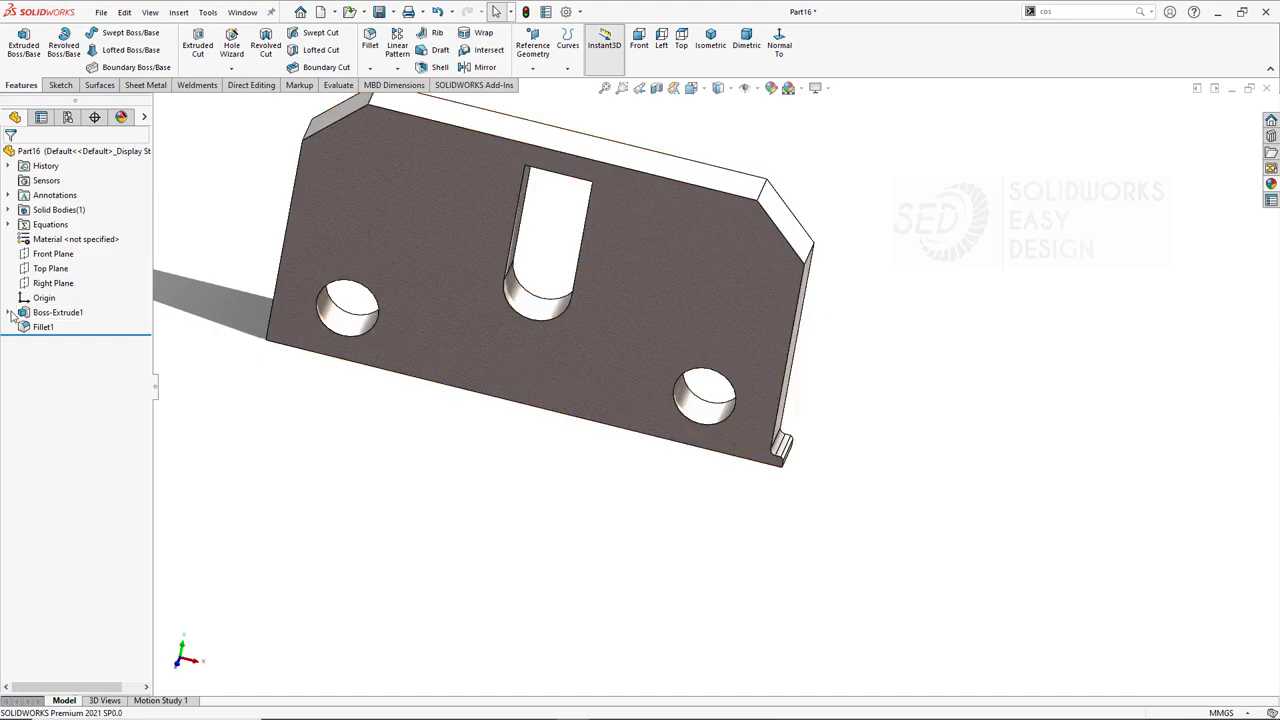
{"action": "left_click", "coordinate": [70, 327]}
{"action": "left_click", "coordinate": [80, 305]}
{"action": "key", "text": "ctrl+1"}
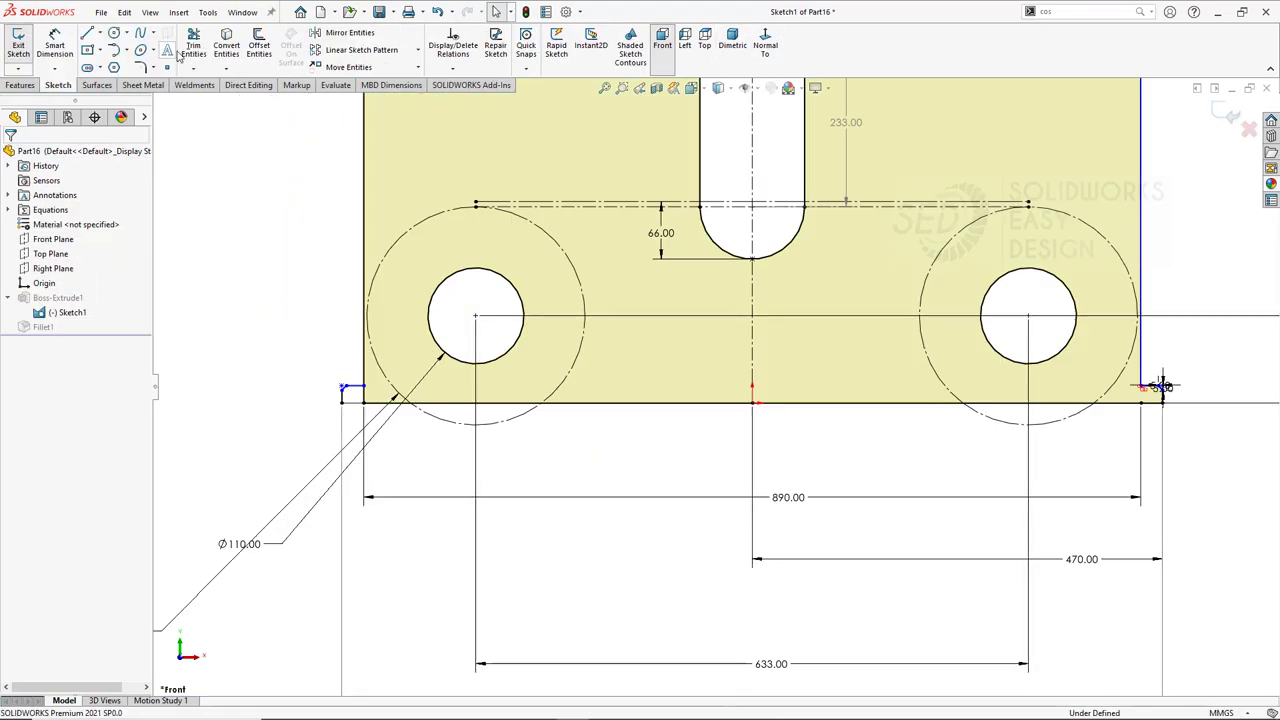
{"action": "left_click", "coordinate": [193, 45]}
{"action": "scroll", "coordinate": [586, 634], "scroll_direction": "down", "scroll_amount": 3}
{"action": "left_click", "coordinate": [1240, 118]}
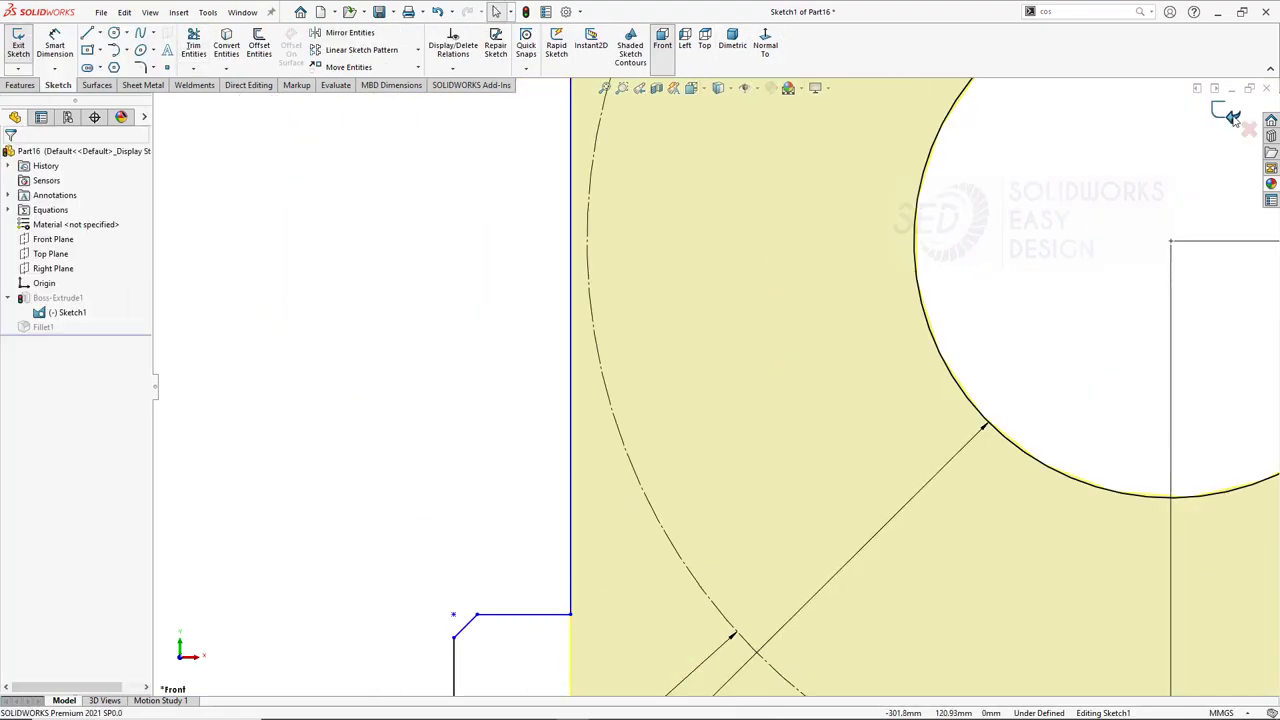
{"action": "left_click", "coordinate": [1240, 118]}
{"action": "scroll", "coordinate": [720, 318], "scroll_direction": "up", "scroll_amount": 5}
Add a second 10 mm fillet on the lower-left corner edge and view the part Dimetric.
{"action": "middle_click_drag", "start_coordinate": [738, 320], "coordinate": [980, 405]}
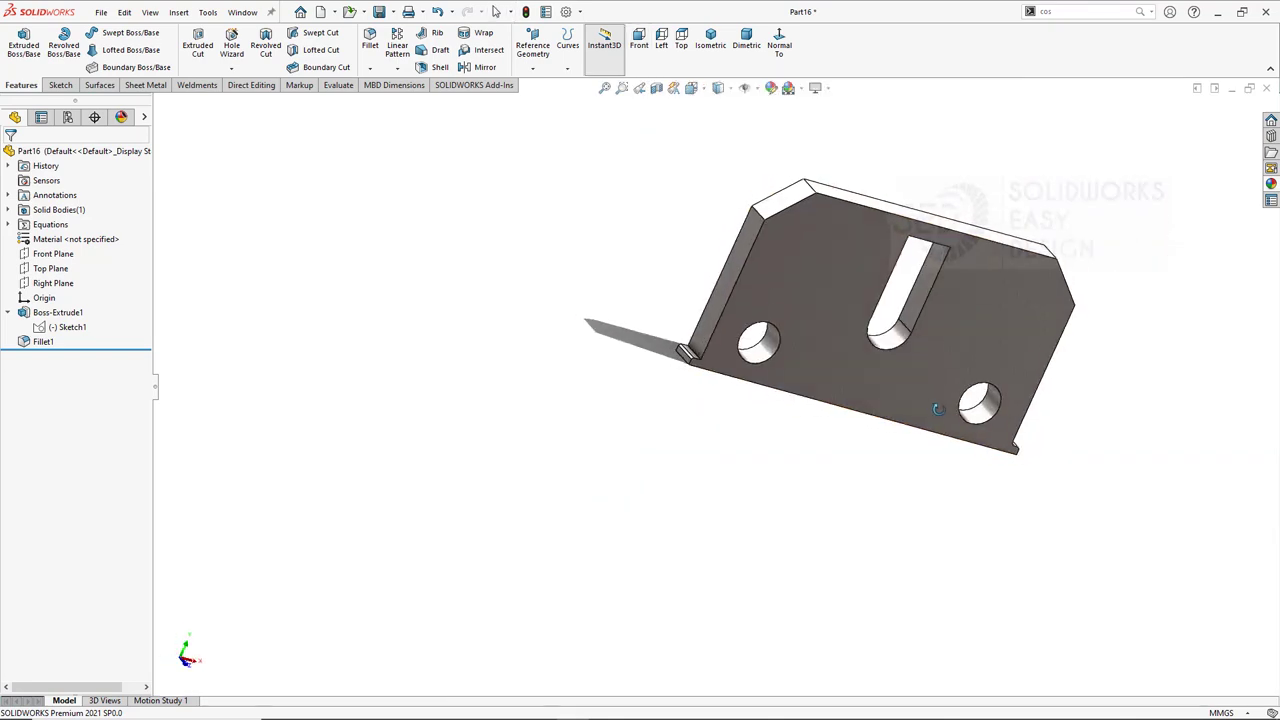
{"action": "left_click", "coordinate": [370, 45]}
{"action": "scroll", "coordinate": [760, 368], "scroll_direction": "down", "scroll_amount": 5}
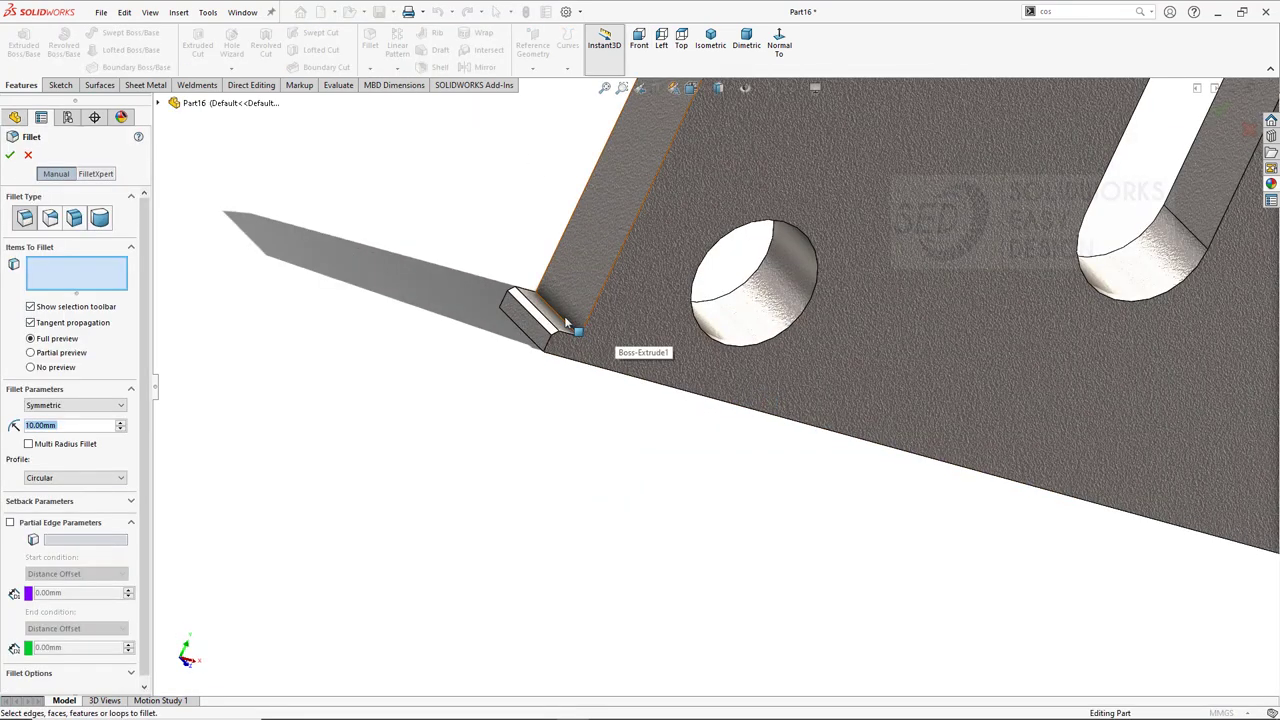
{"action": "left_click", "coordinate": [556, 330]}
{"action": "left_click", "coordinate": [10, 155]}
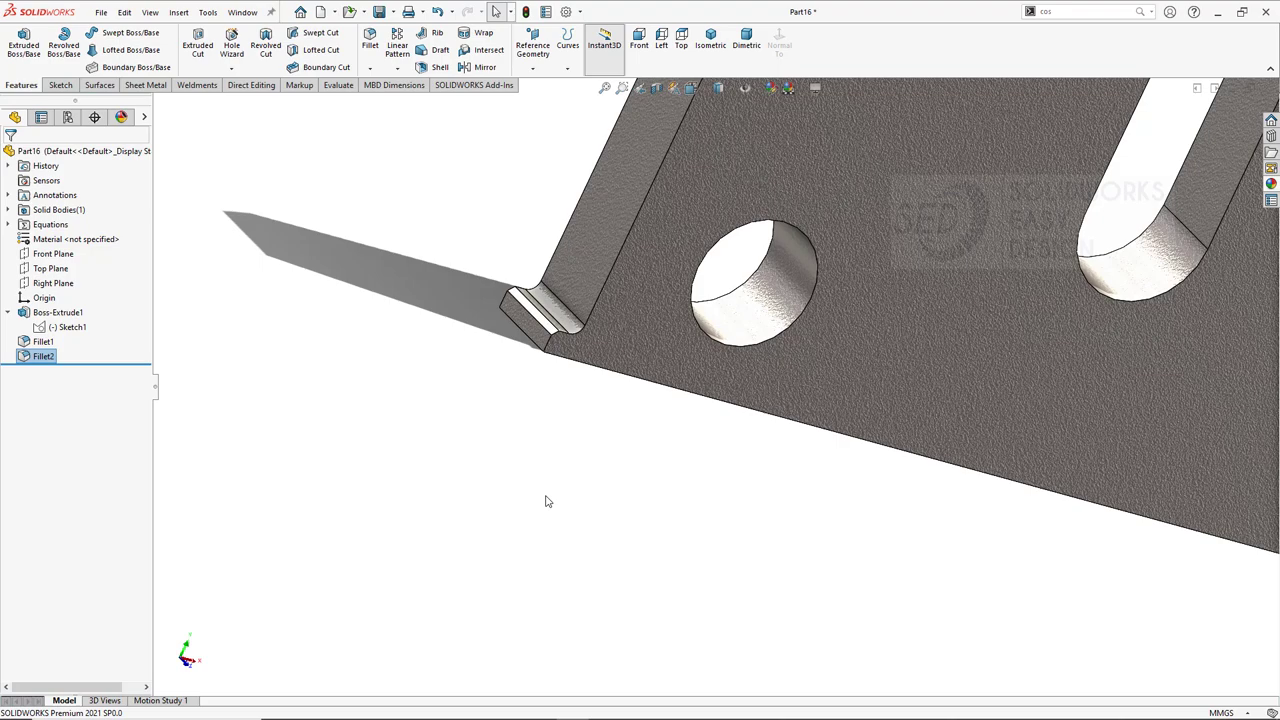
{"action": "left_click", "coordinate": [746, 45]}
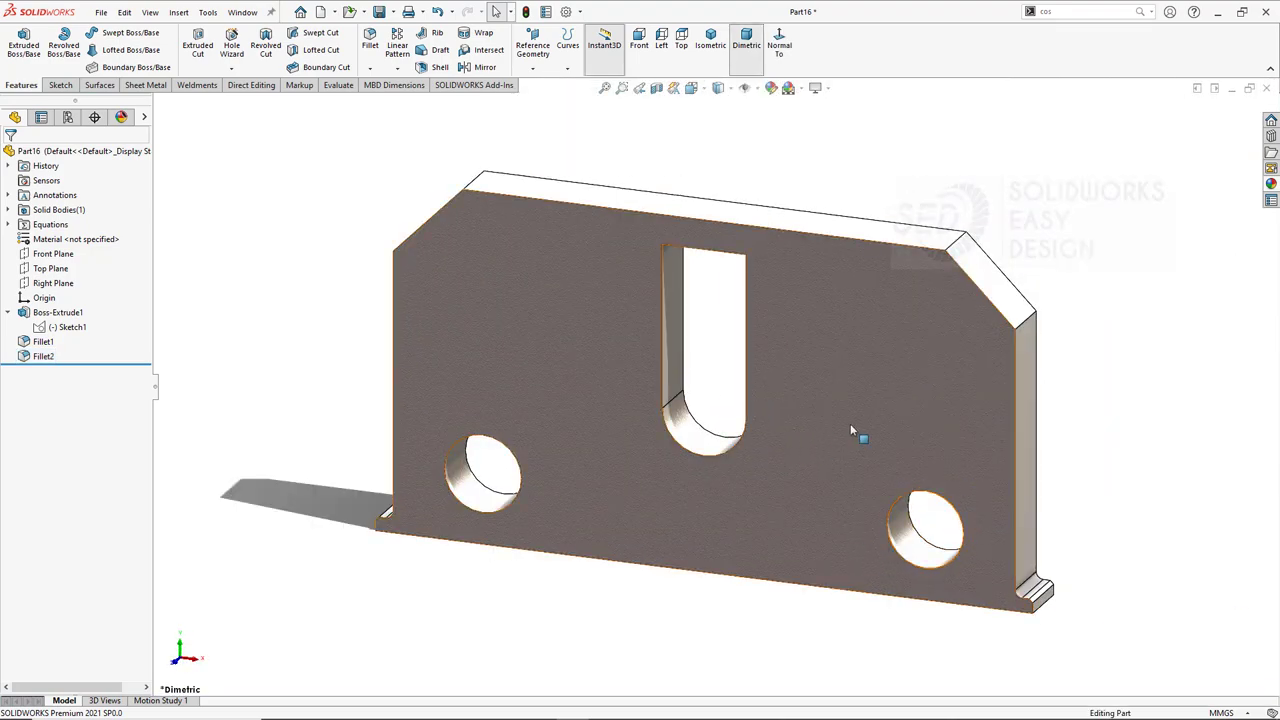
{"action": "middle_click_drag", "start_coordinate": [852, 428], "coordinate": [723, 290]}
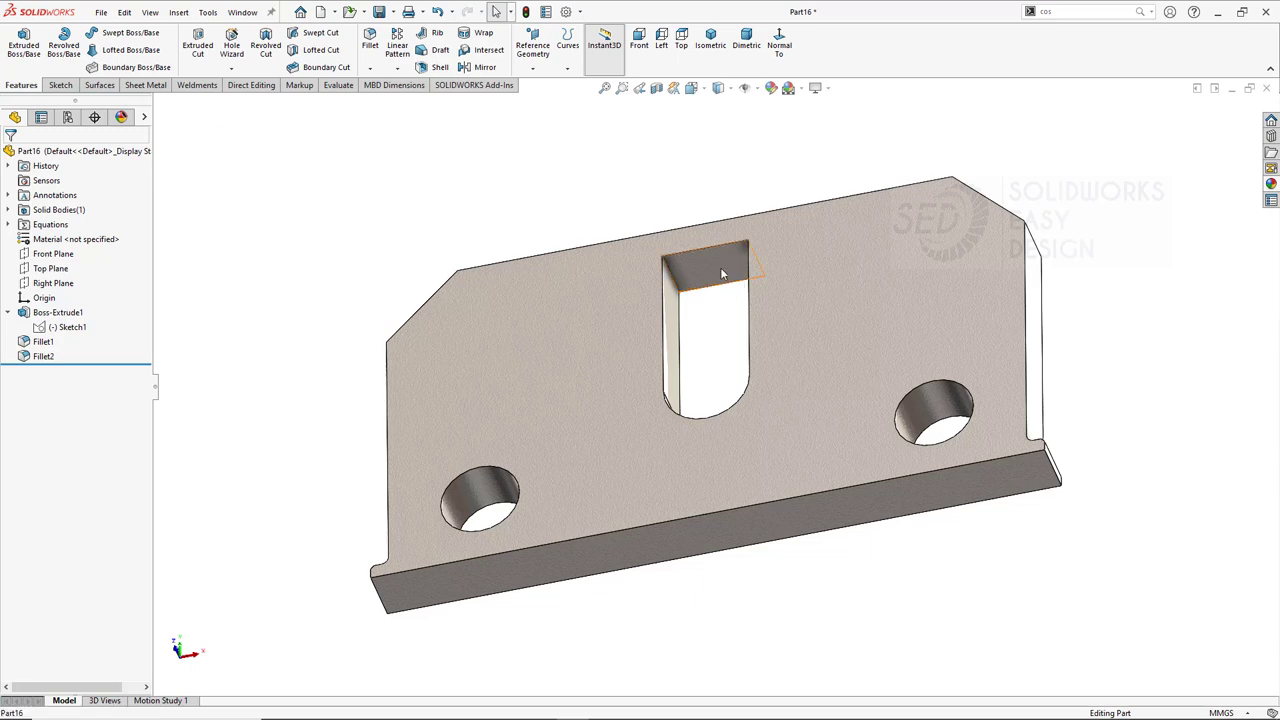
Sketch a small circle on the slot's end face.
{"action": "left_click", "coordinate": [722, 273]}
{"action": "left_click", "coordinate": [677, 189]}
{"action": "left_click", "coordinate": [99, 33]}
{"action": "left_click", "coordinate": [125, 66]}
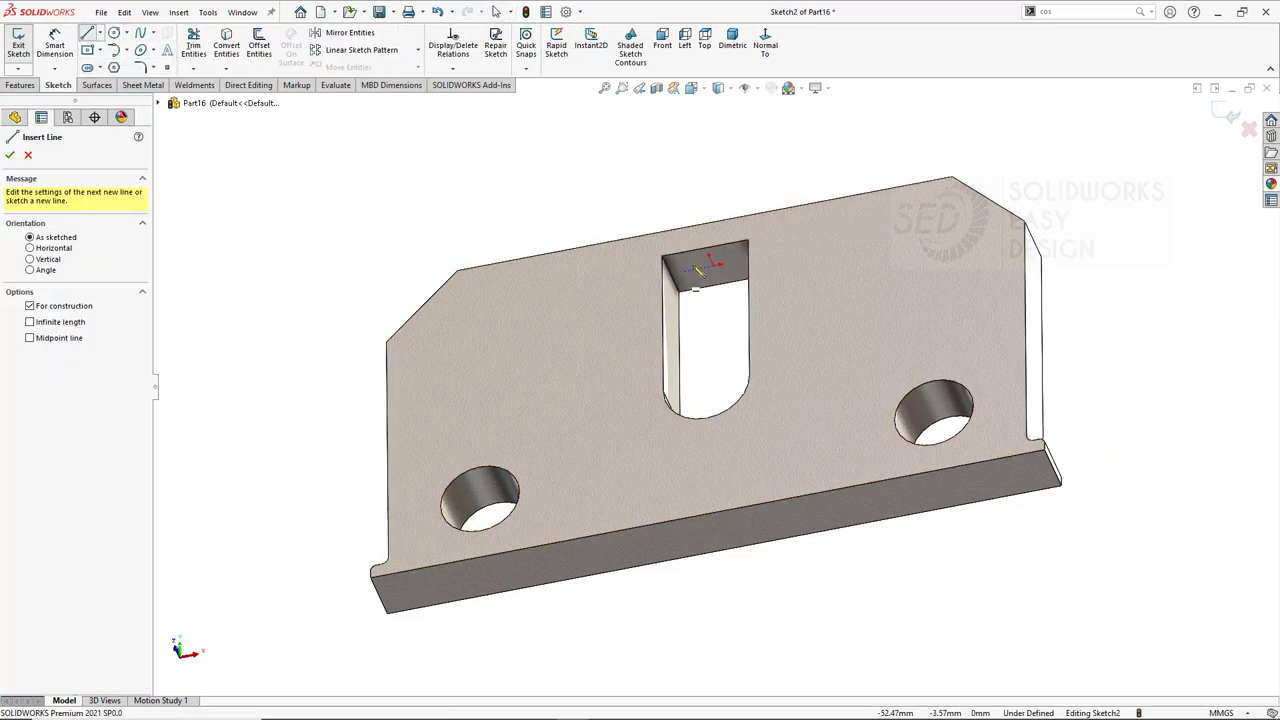
{"action": "key", "text": "Escape"}
{"action": "key", "text": "c"}
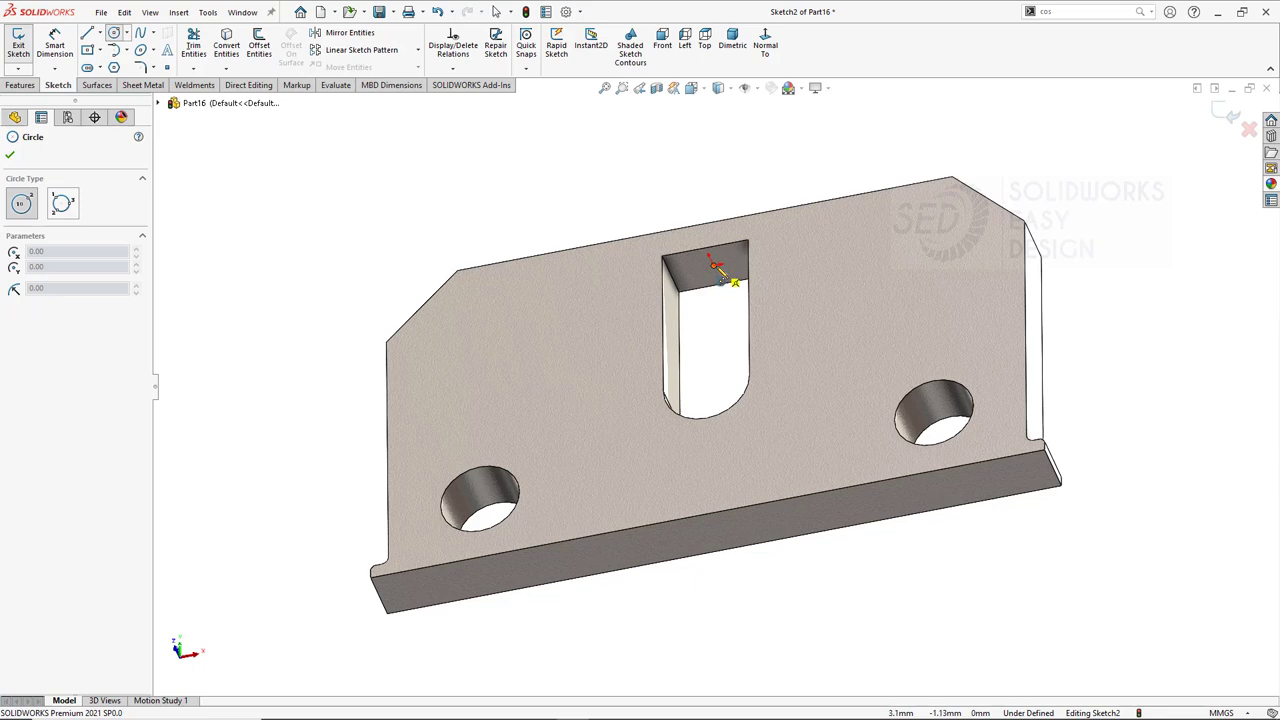
{"action": "left_click", "coordinate": [713, 265]}
{"action": "left_click", "coordinate": [724, 265]}
{"action": "key", "text": "Escape"}
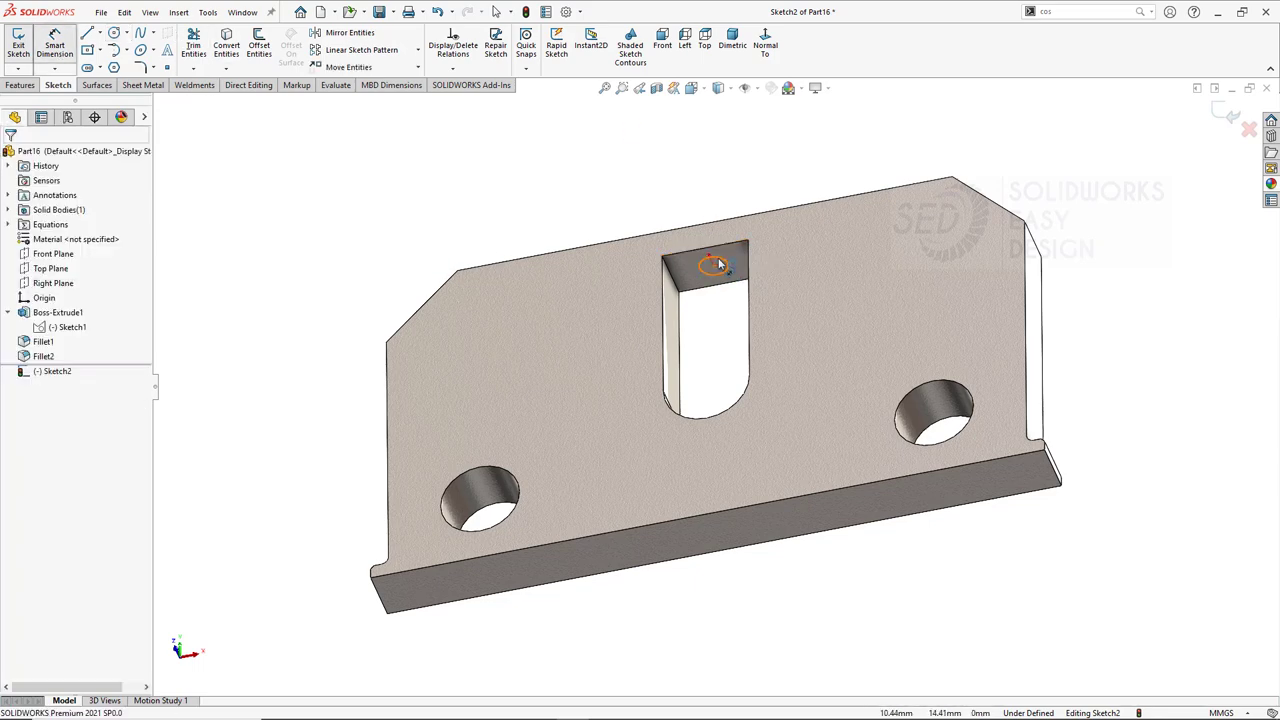
Dimension the circle Ø24 and cut it 80 mm deep into the bar.
{"action": "left_click", "coordinate": [718, 264]}
{"action": "left_click", "coordinate": [790, 172]}
{"action": "type", "text": "24"}
{"action": "key", "text": "Return"}
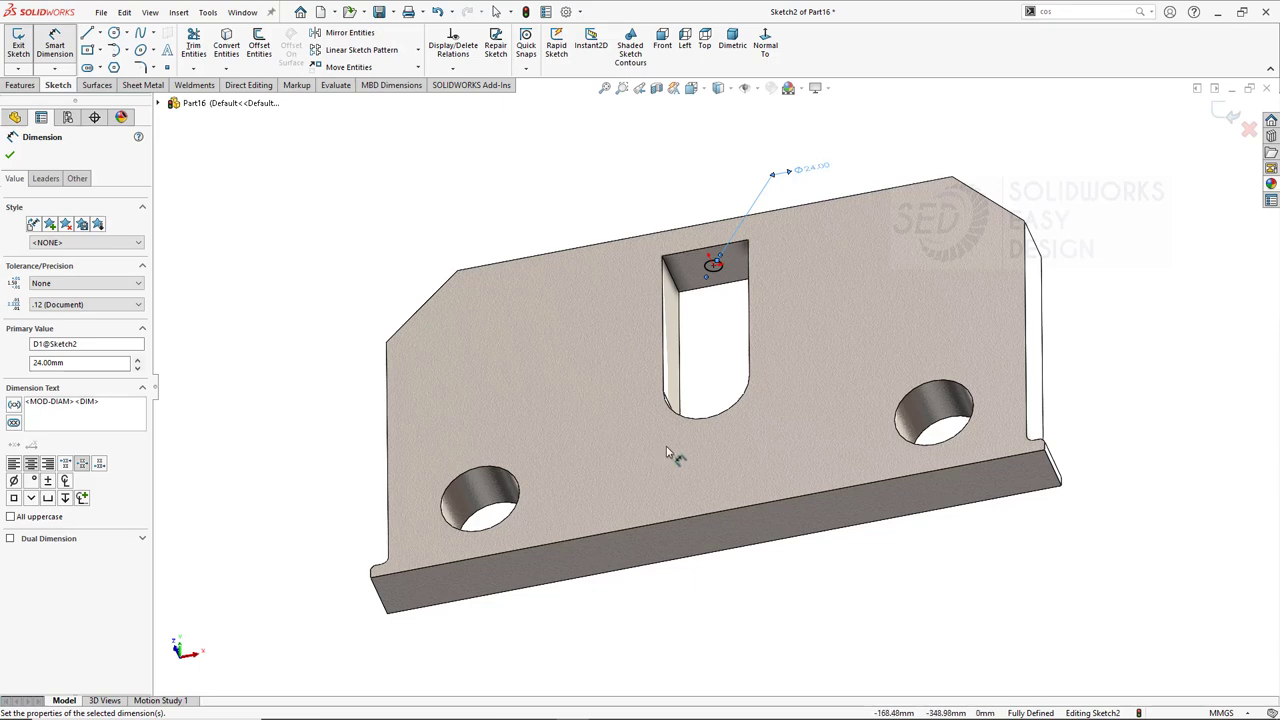
{"action": "left_click", "coordinate": [11, 156]}
{"action": "left_click", "coordinate": [20, 85]}
{"action": "left_click", "coordinate": [198, 48]}
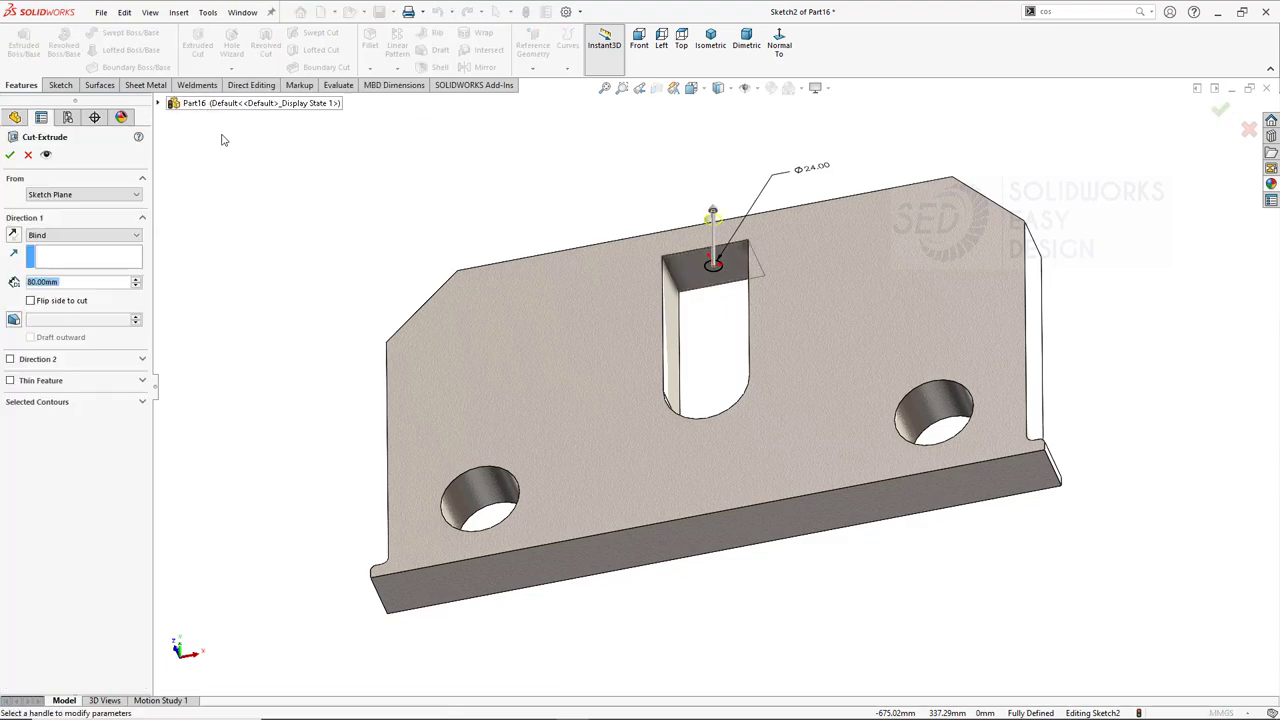
{"action": "left_click", "coordinate": [10, 154]}
Inspect the new hole and start a sketch on the bar's front face.
{"action": "mouse_move", "coordinate": [297, 194]}
{"action": "middle_mouse_down"}
{"action": "mouse_move", "coordinate": [452, 453]}
{"action": "mouse_move", "coordinate": [431, 463]}
{"action": "middle_mouse_up"}
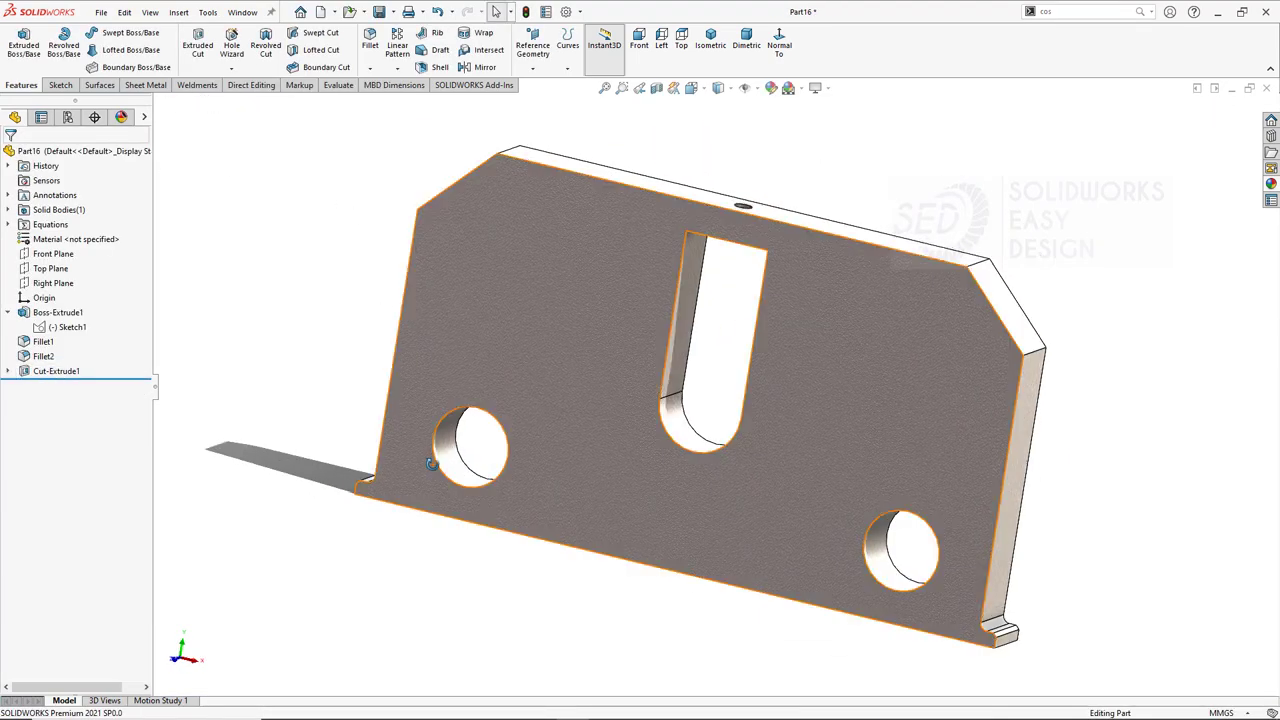
{"action": "left_click", "coordinate": [680, 469]}
{"action": "left_click", "coordinate": [706, 427]}
Draw concentric circles around both lower holes and make them equal.
{"action": "left_click", "coordinate": [768, 50]}
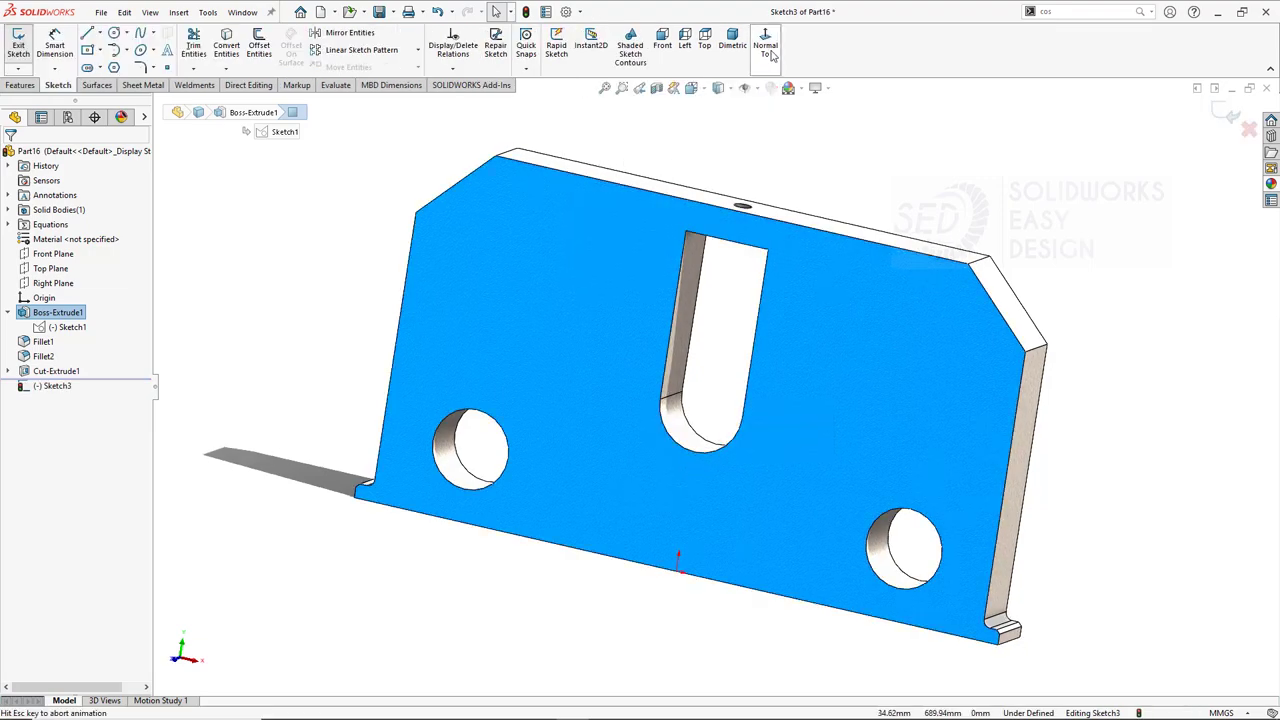
{"action": "left_click", "coordinate": [116, 34]}
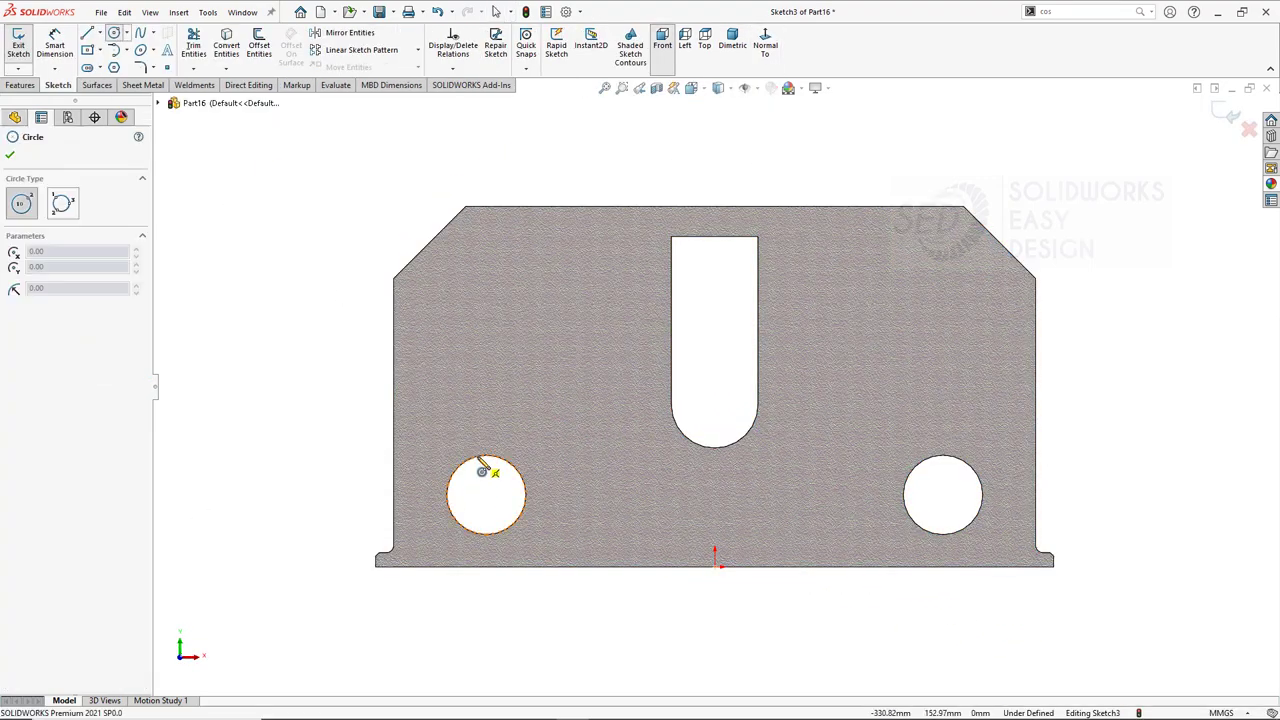
{"action": "left_click", "coordinate": [486, 494]}
{"action": "left_click", "coordinate": [486, 428]}
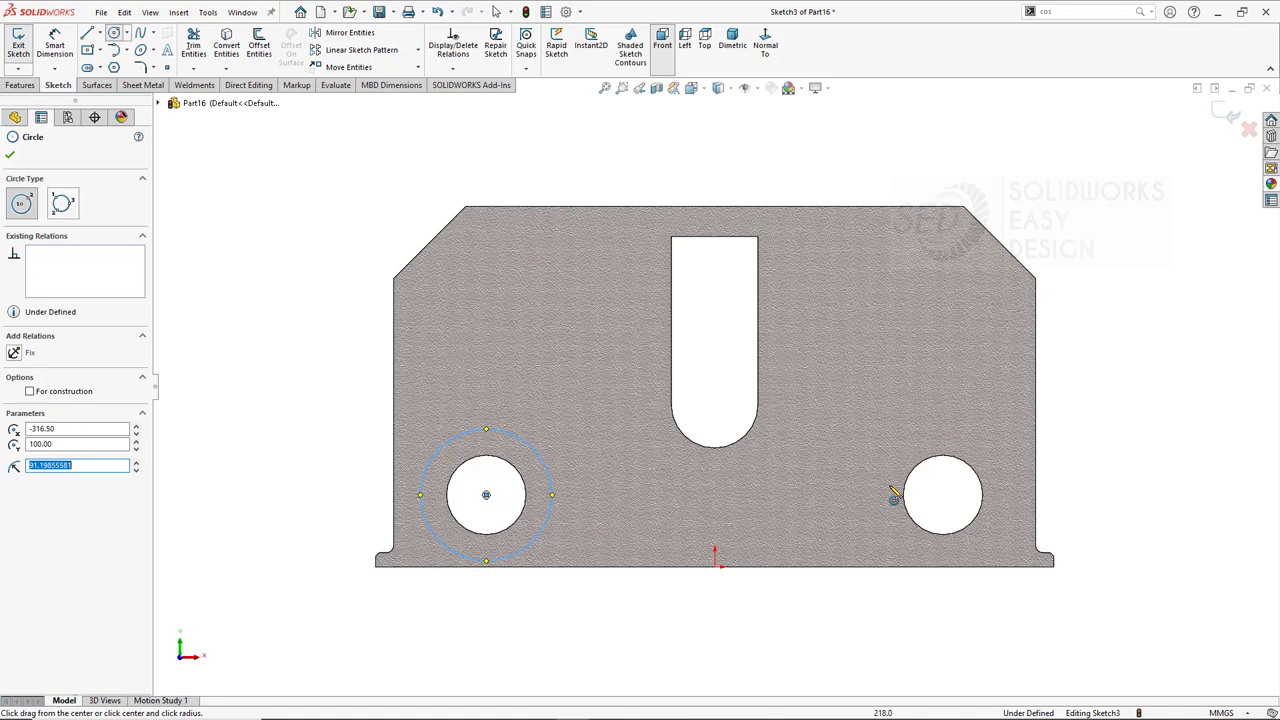
{"action": "left_click", "coordinate": [943, 495]}
{"action": "left_click", "coordinate": [943, 429]}
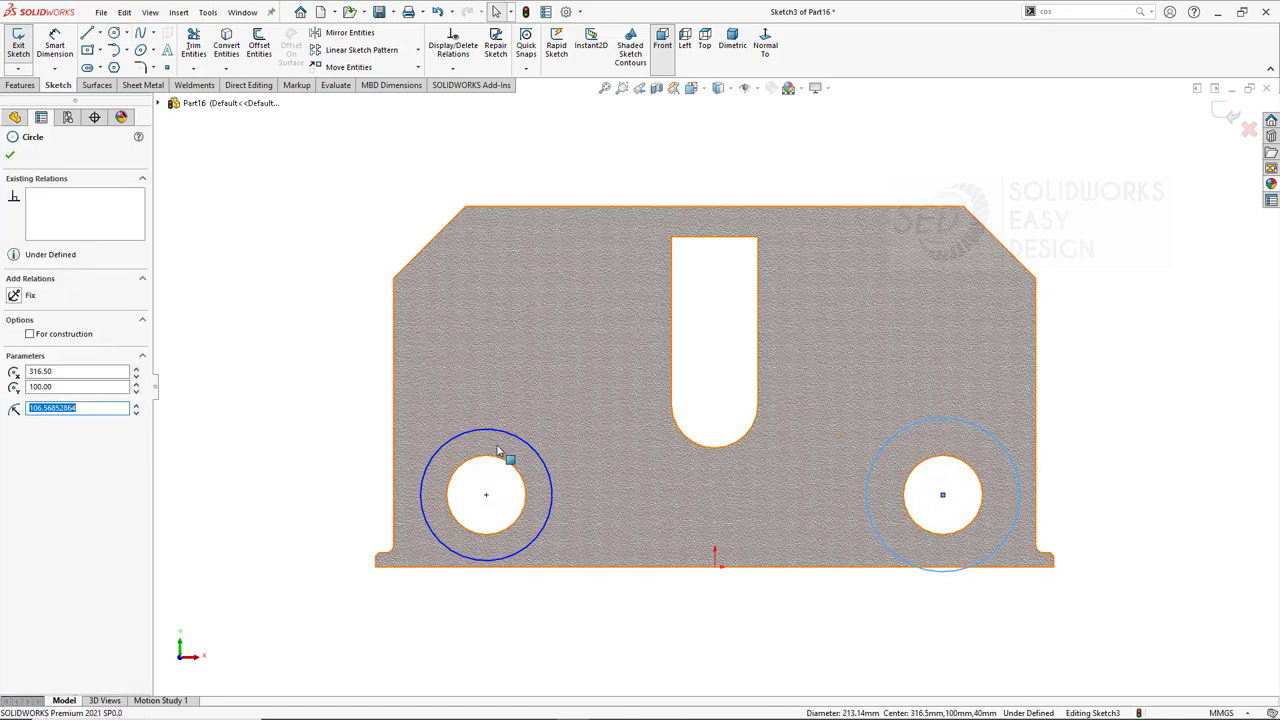
{"action": "left_click", "coordinate": [510, 432], "text": "ctrl"}
{"action": "left_click", "coordinate": [591, 376]}
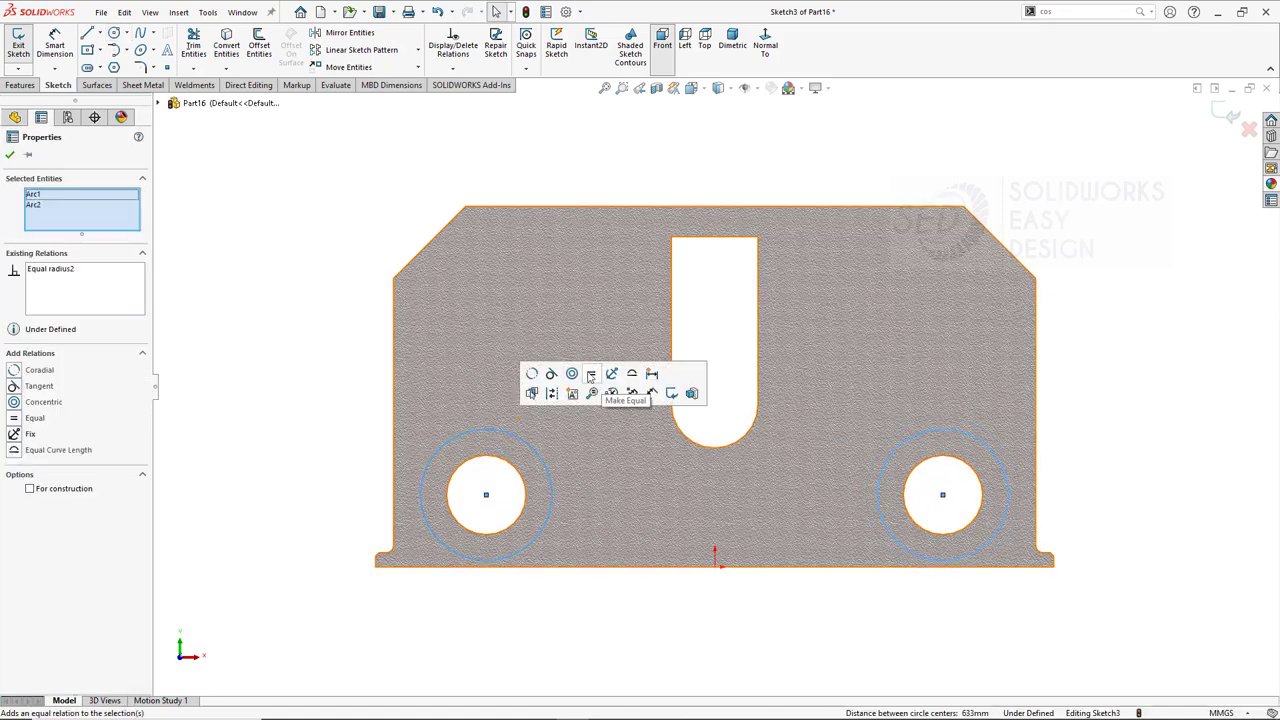
{"action": "left_click", "coordinate": [196, 268]}
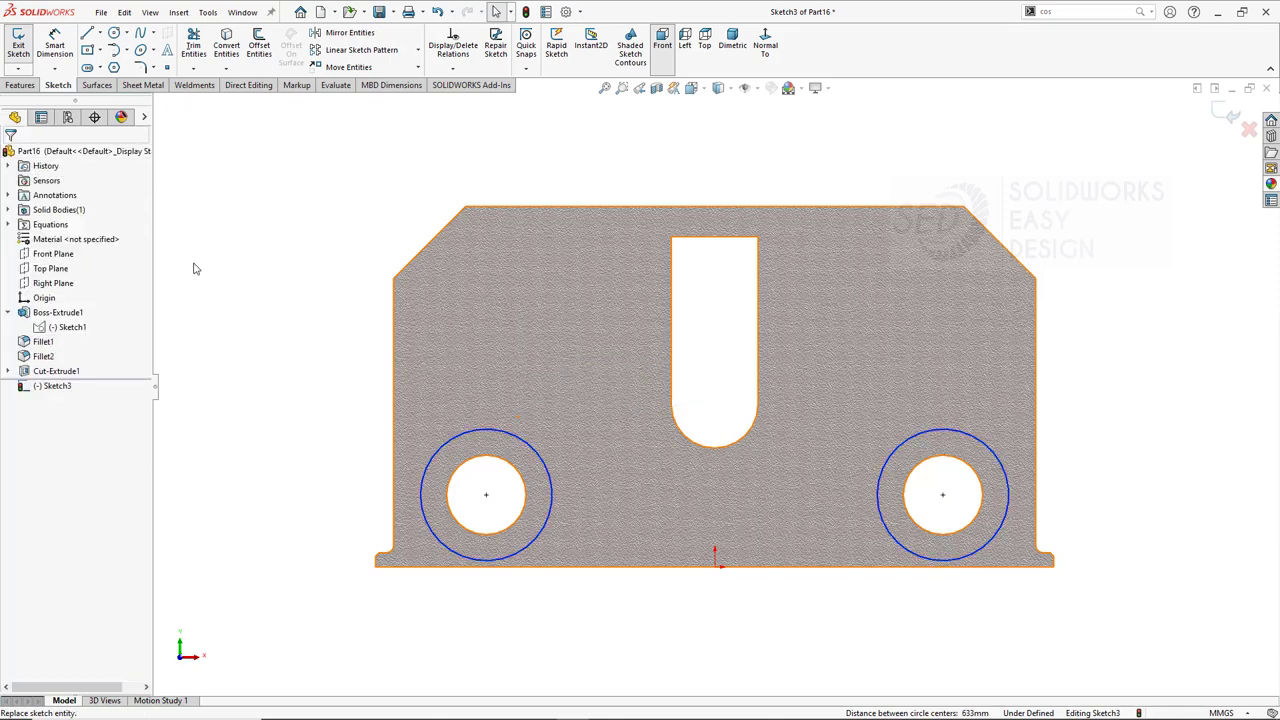
{"action": "left_click", "coordinate": [503, 431]}
{"action": "left_click", "coordinate": [912, 441], "text": "ctrl"}
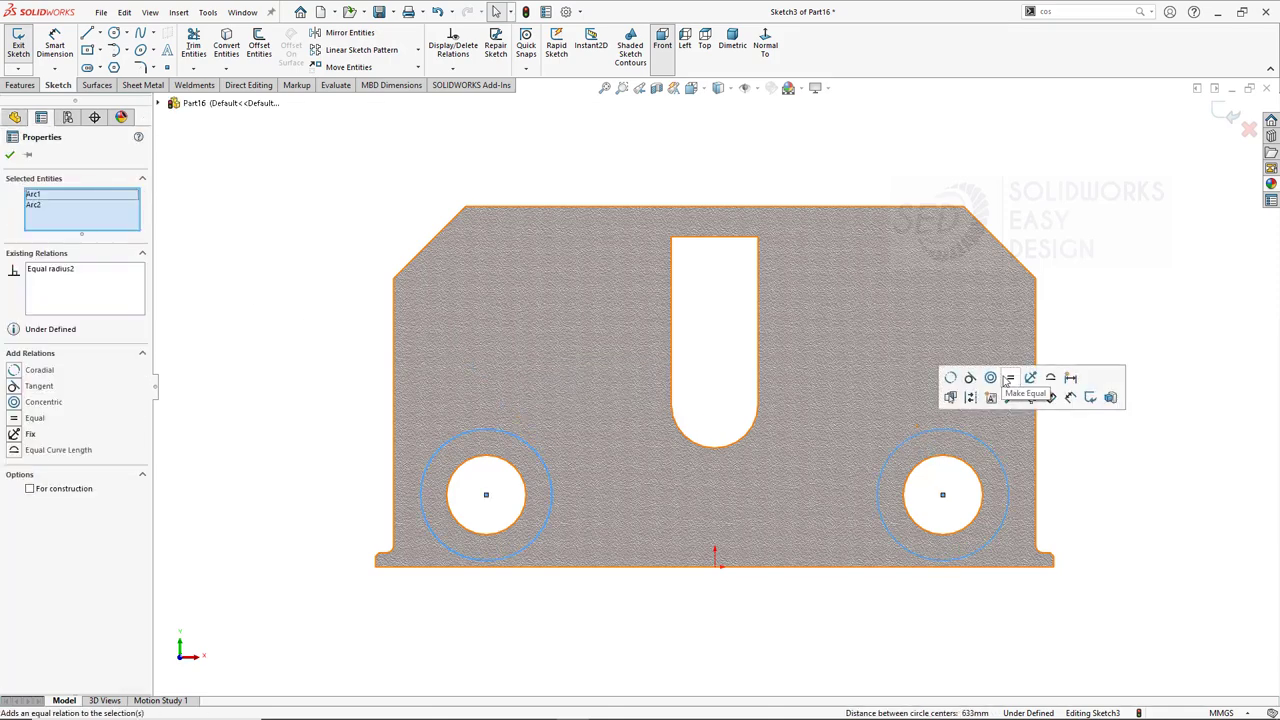
{"action": "key", "text": "Escape"}
Dimension the circles Ø165 and convert both hole edges into the sketch.
{"action": "key", "text": "d"}
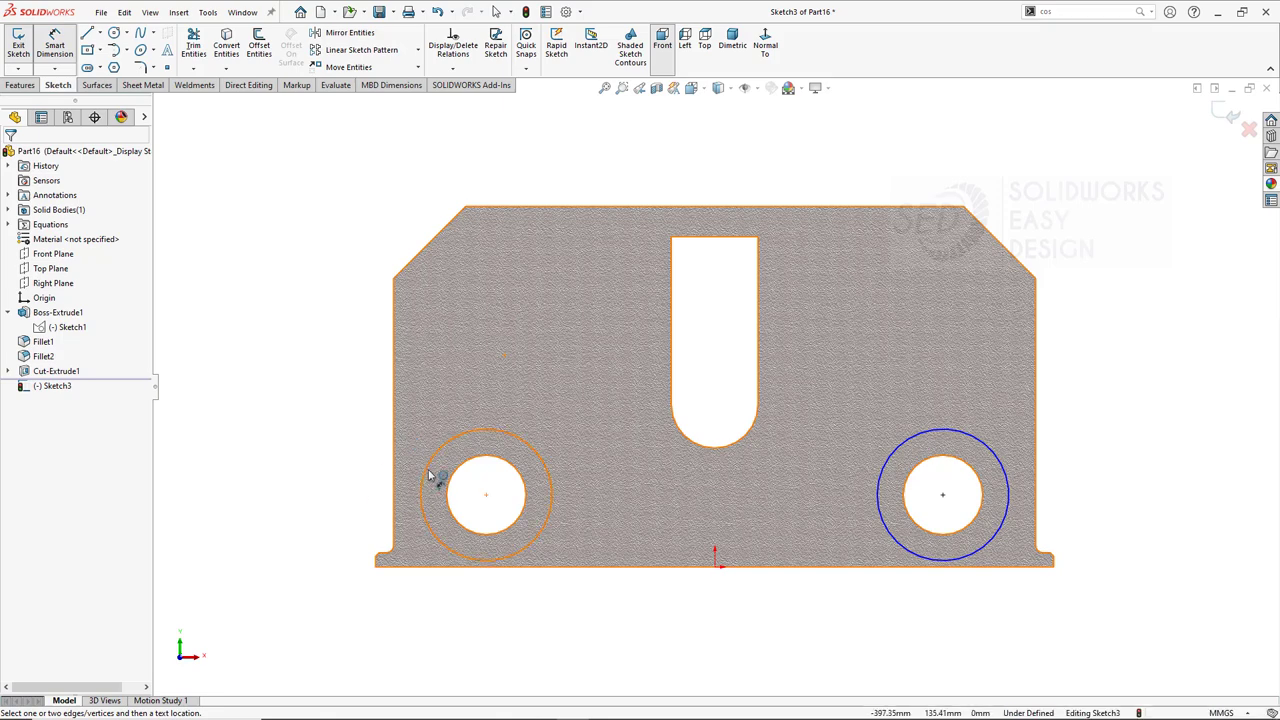
{"action": "left_click", "coordinate": [430, 475]}
{"action": "left_click", "coordinate": [262, 515]}
{"action": "key", "text": "Return"}
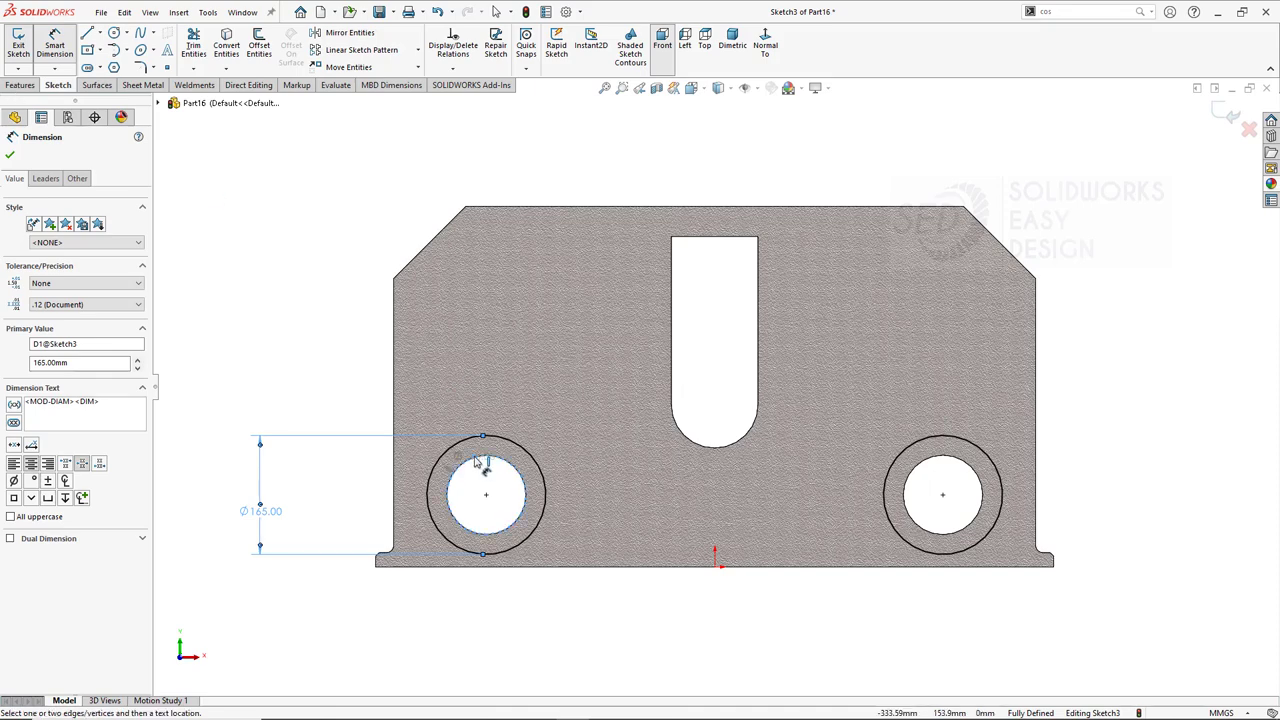
{"action": "key", "text": "Escape"}
{"action": "left_click", "coordinate": [226, 45]}
{"action": "left_click", "coordinate": [678, 479]}
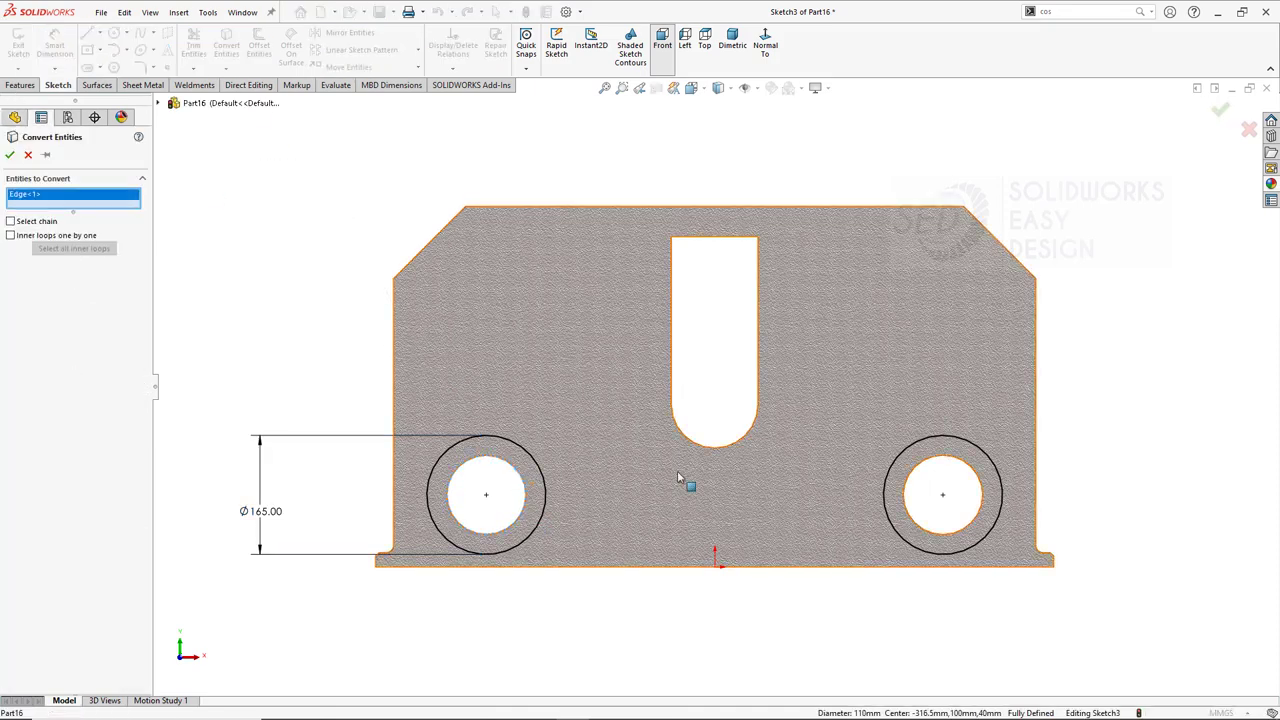
{"action": "left_click", "coordinate": [913, 478]}
{"action": "left_click", "coordinate": [10, 154]}
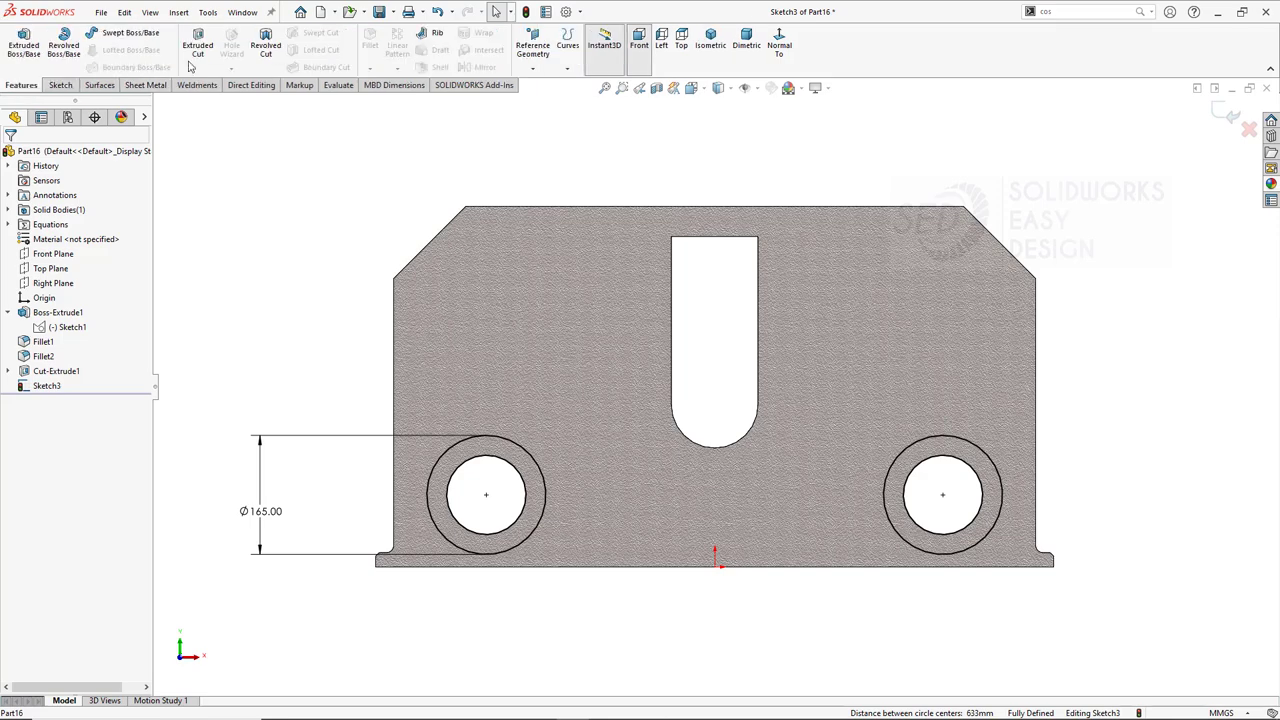
Cut the sketched rings 10 mm deep to form the counterbores.
{"action": "left_click", "coordinate": [195, 48]}
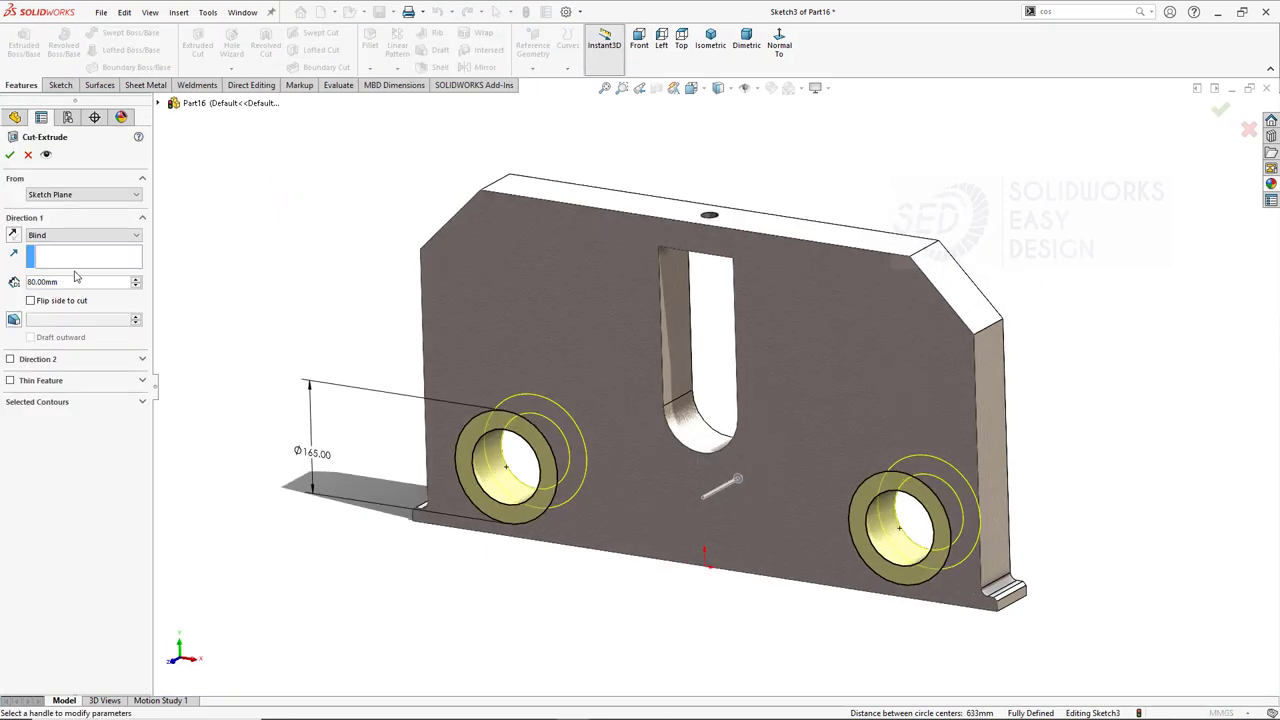
{"action": "double_click", "coordinate": [75, 281]}
{"action": "type", "text": "10"}
{"action": "key", "text": "Return"}
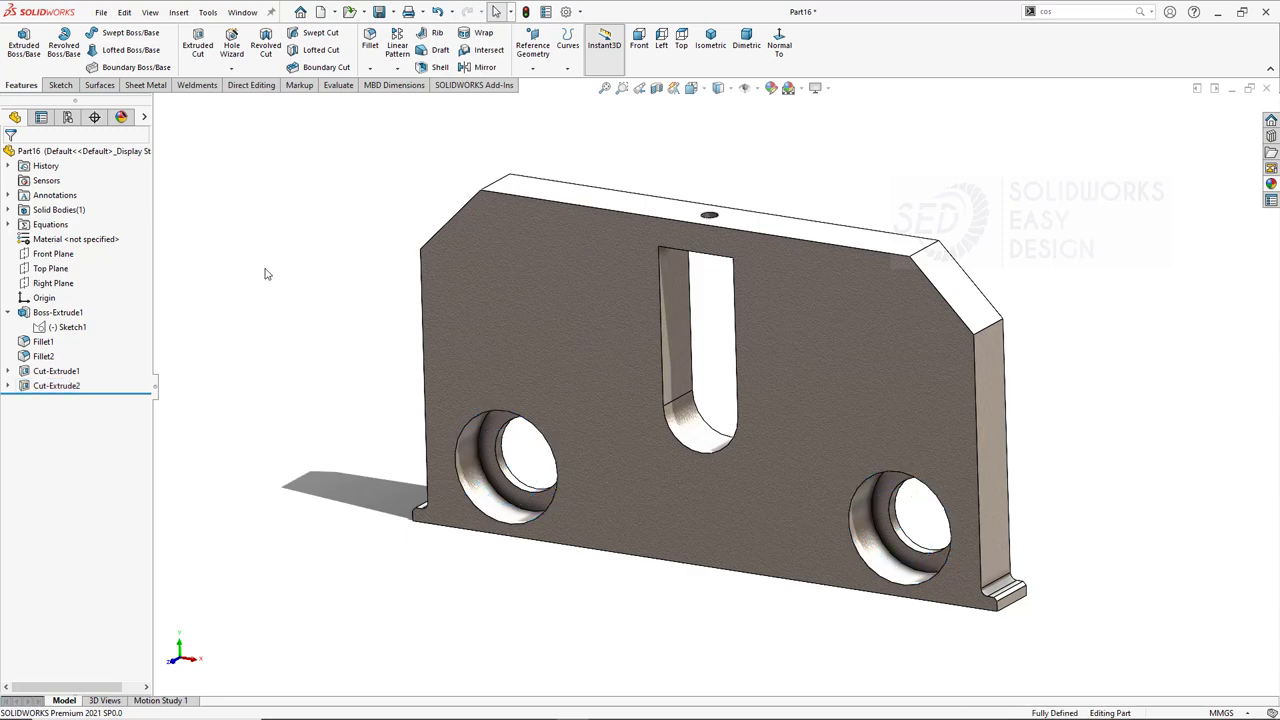
Chamfer the inner and outer edges of both holes 2 mm at 45°.
{"action": "left_click", "coordinate": [370, 67]}
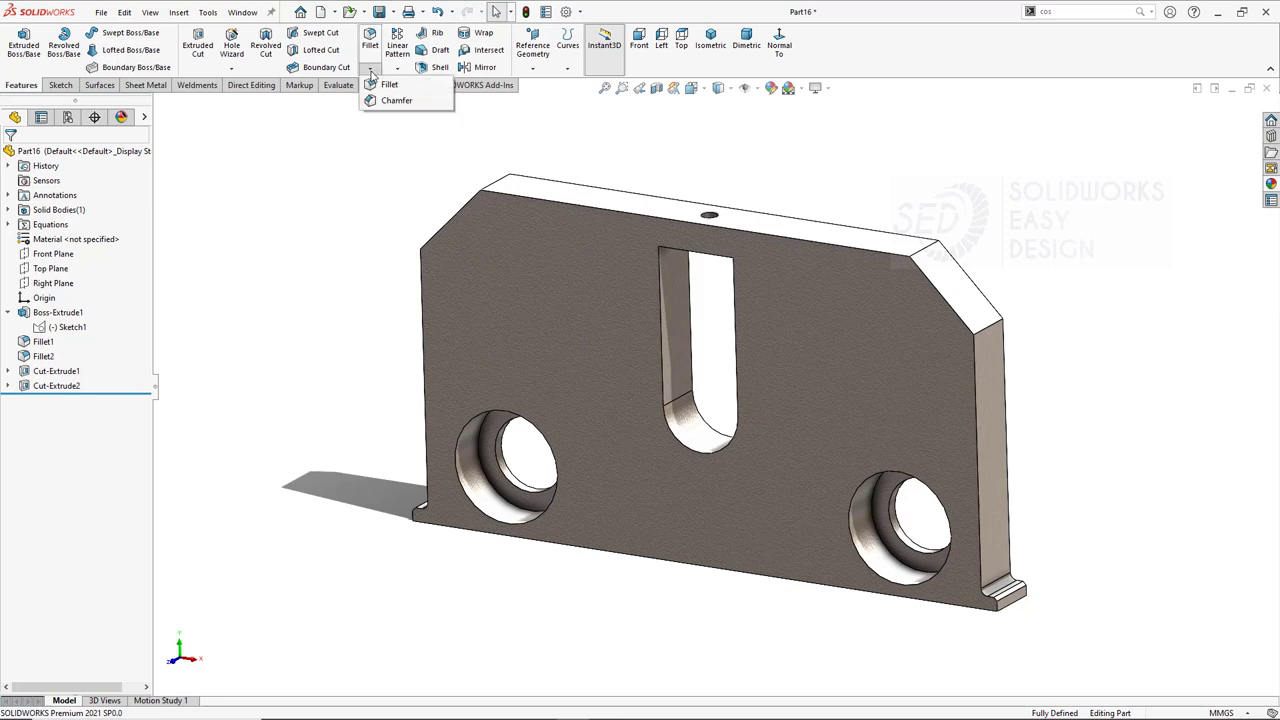
{"action": "left_click", "coordinate": [400, 100]}
{"action": "type", "text": "2"}
{"action": "key", "text": "Return"}
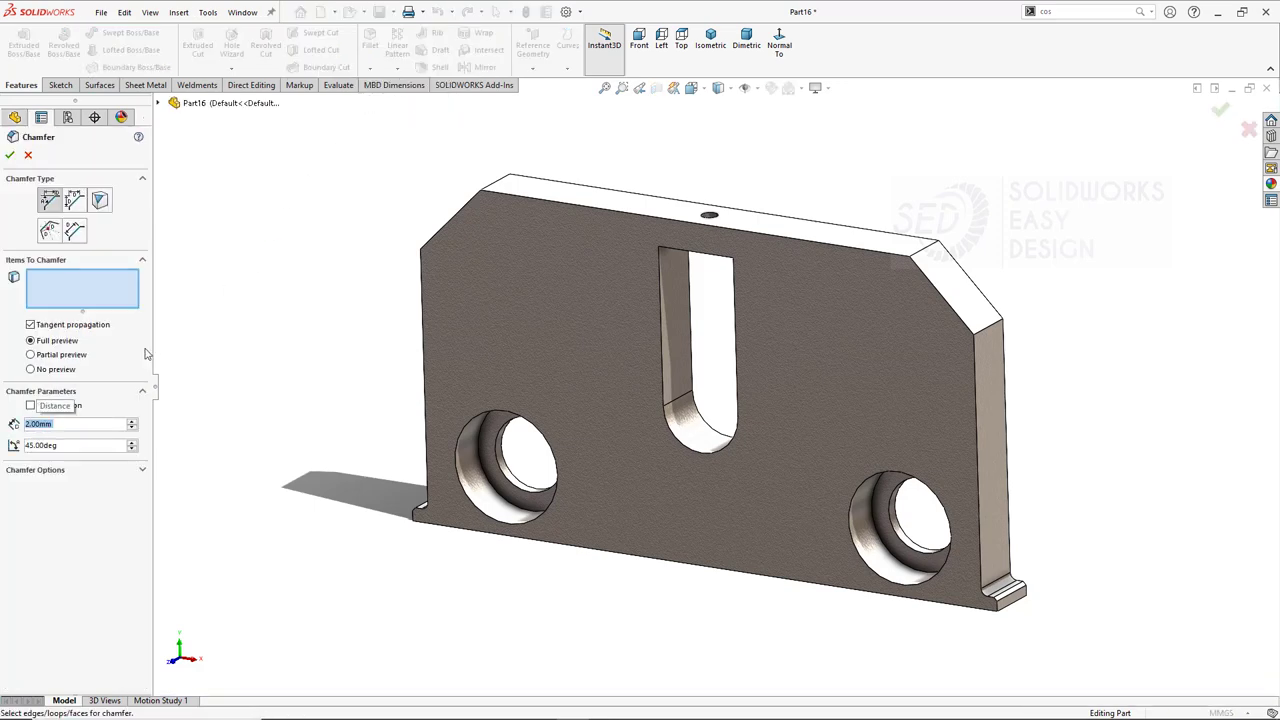
{"action": "left_click", "coordinate": [481, 470]}
{"action": "left_click", "coordinate": [462, 452]}
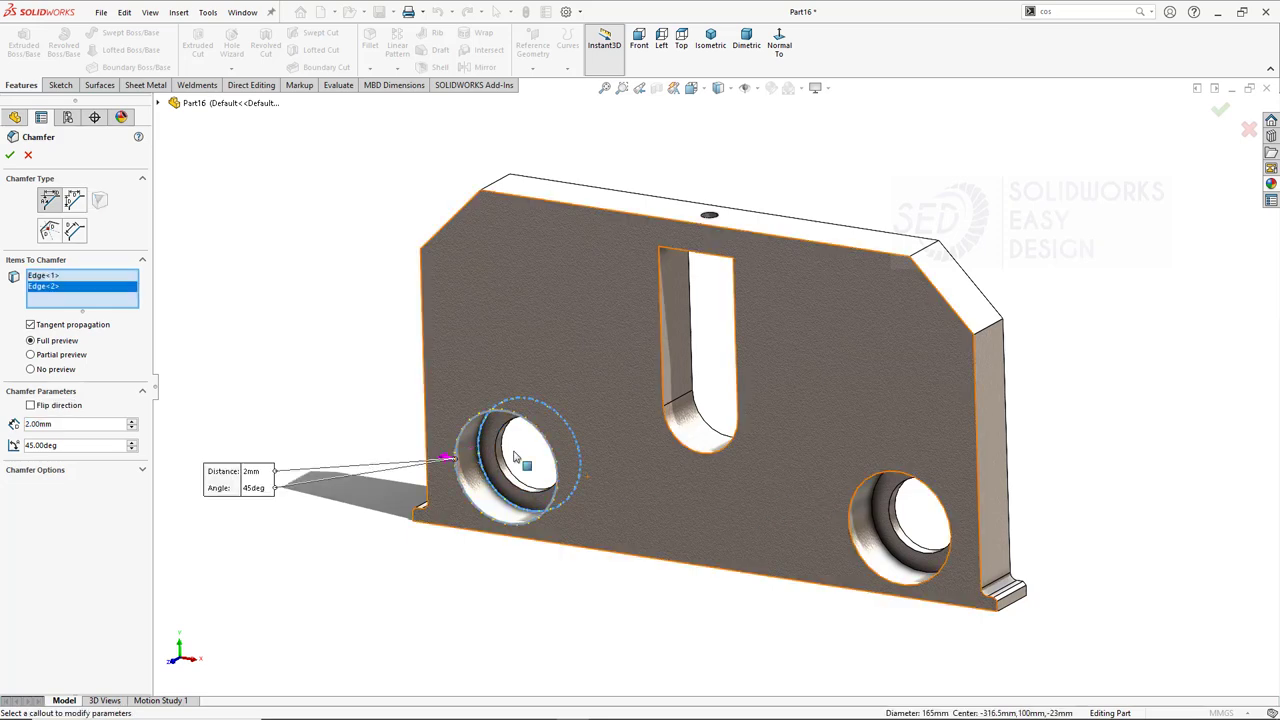
{"action": "left_click", "coordinate": [870, 515]}
{"action": "left_click", "coordinate": [853, 502]}
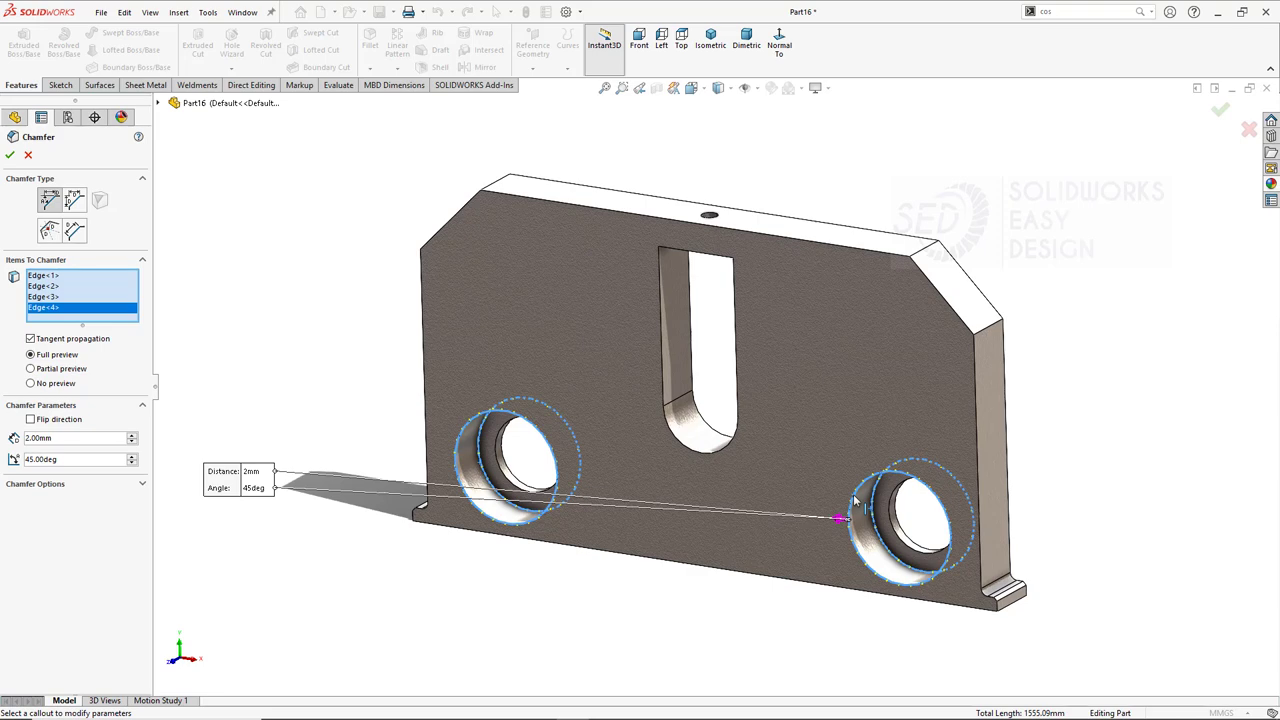
{"action": "left_click", "coordinate": [10, 155]}
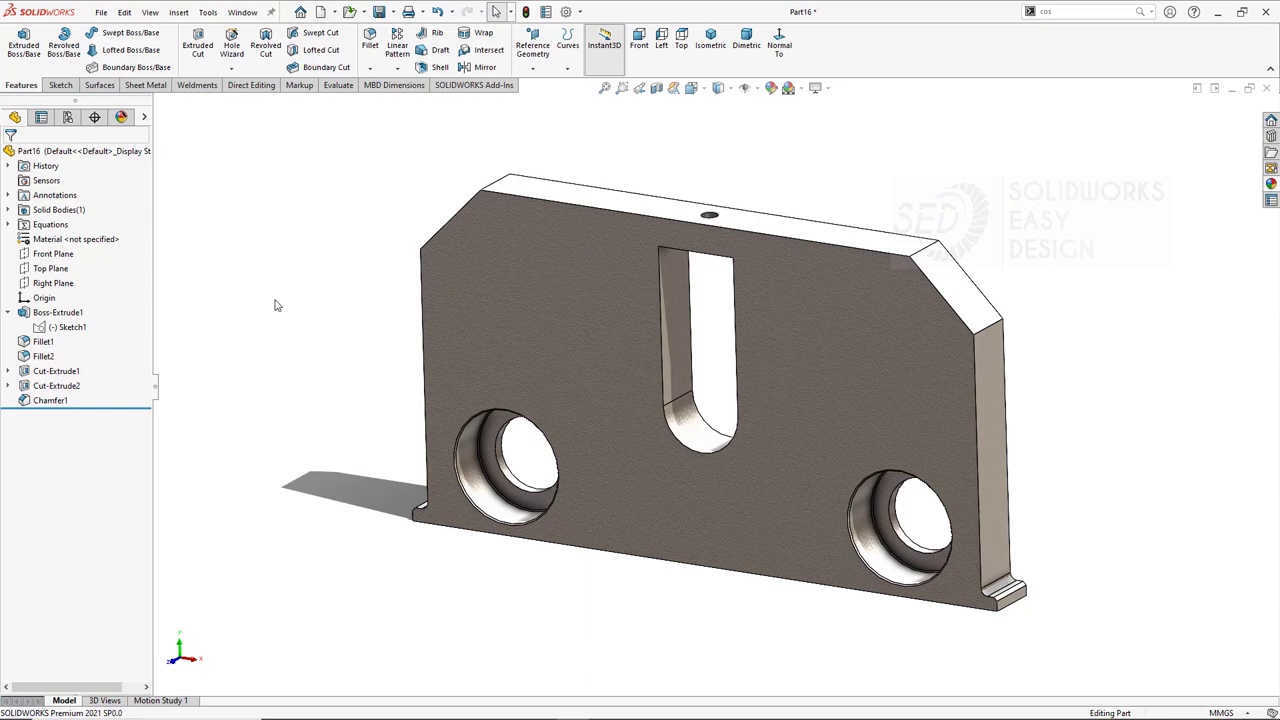
Save Part16, close it, and start a new document.
{"action": "key", "text": "ctrl+s"}
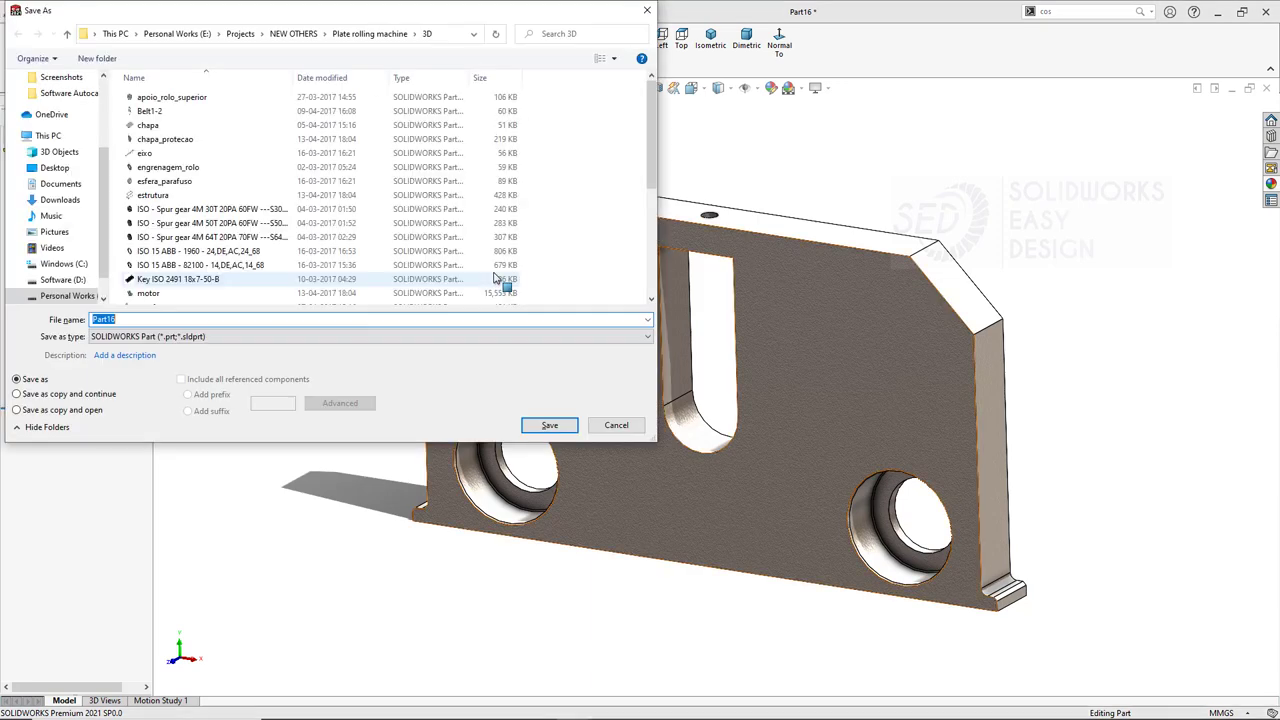
{"action": "double_click", "coordinate": [173, 128]}
{"action": "left_click", "coordinate": [549, 425]}
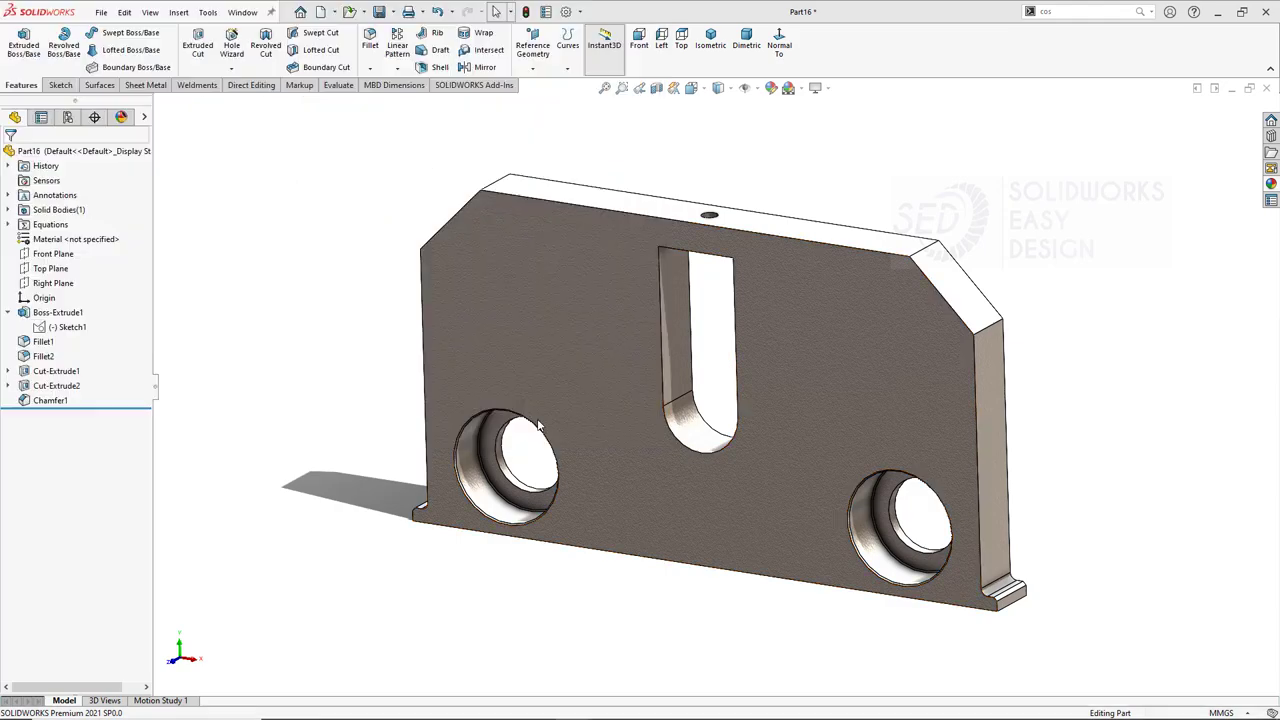
{"action": "mouse_move", "coordinate": [680, 330]}
{"action": "middle_mouse_down"}
{"action": "mouse_move", "coordinate": [735, 248]}
{"action": "mouse_move", "coordinate": [800, 200]}
{"action": "middle_mouse_up"}
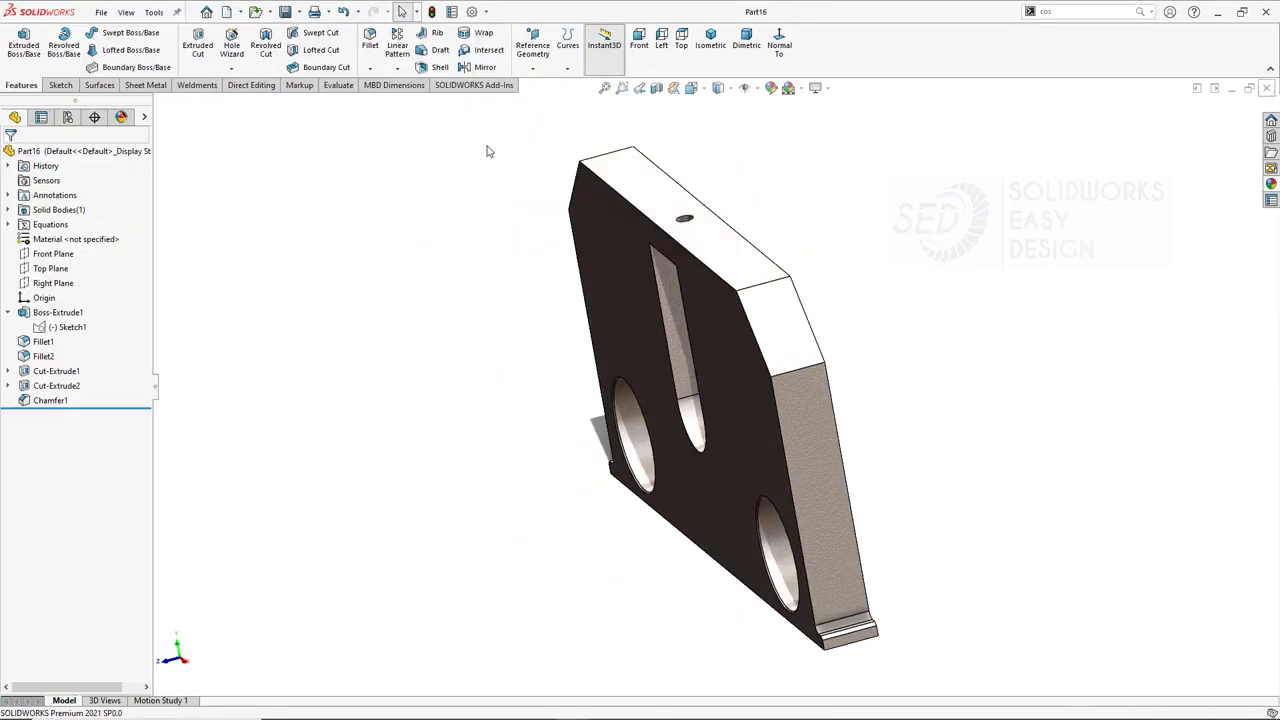
{"action": "left_click", "coordinate": [1266, 88]}
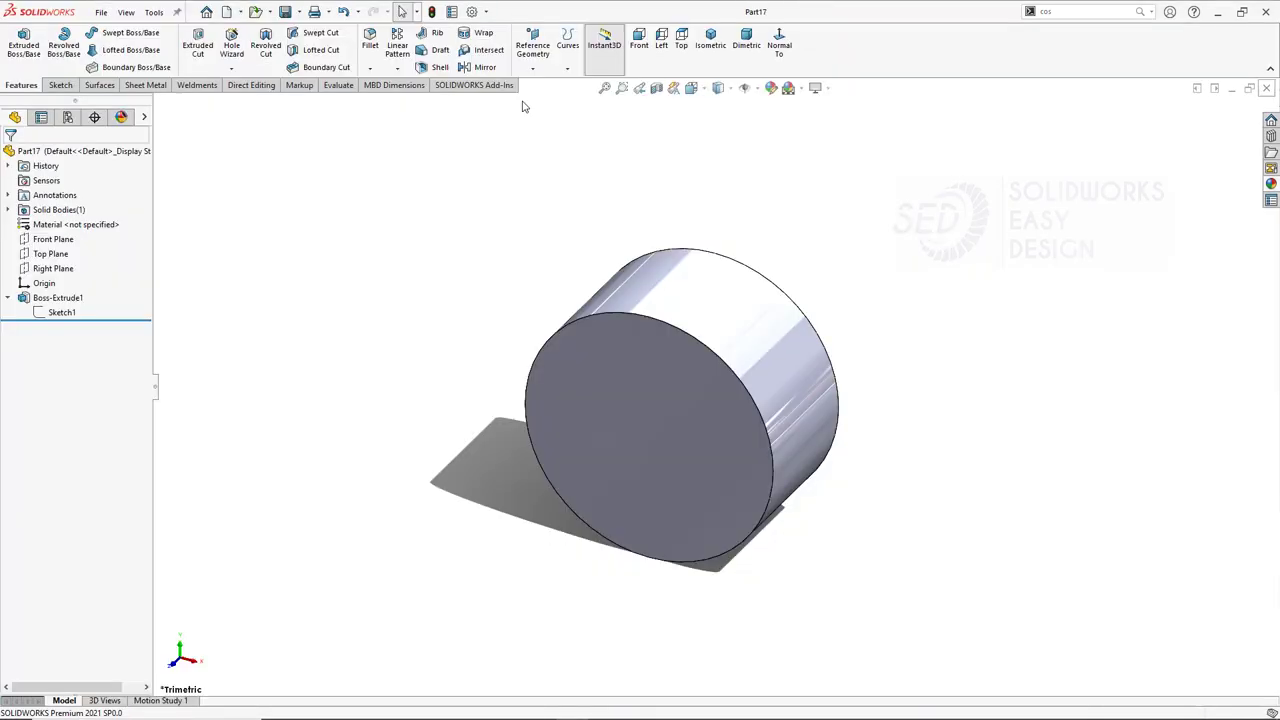
{"action": "key", "text": "ctrl+w"}
{"action": "key", "text": "ctrl+n"}
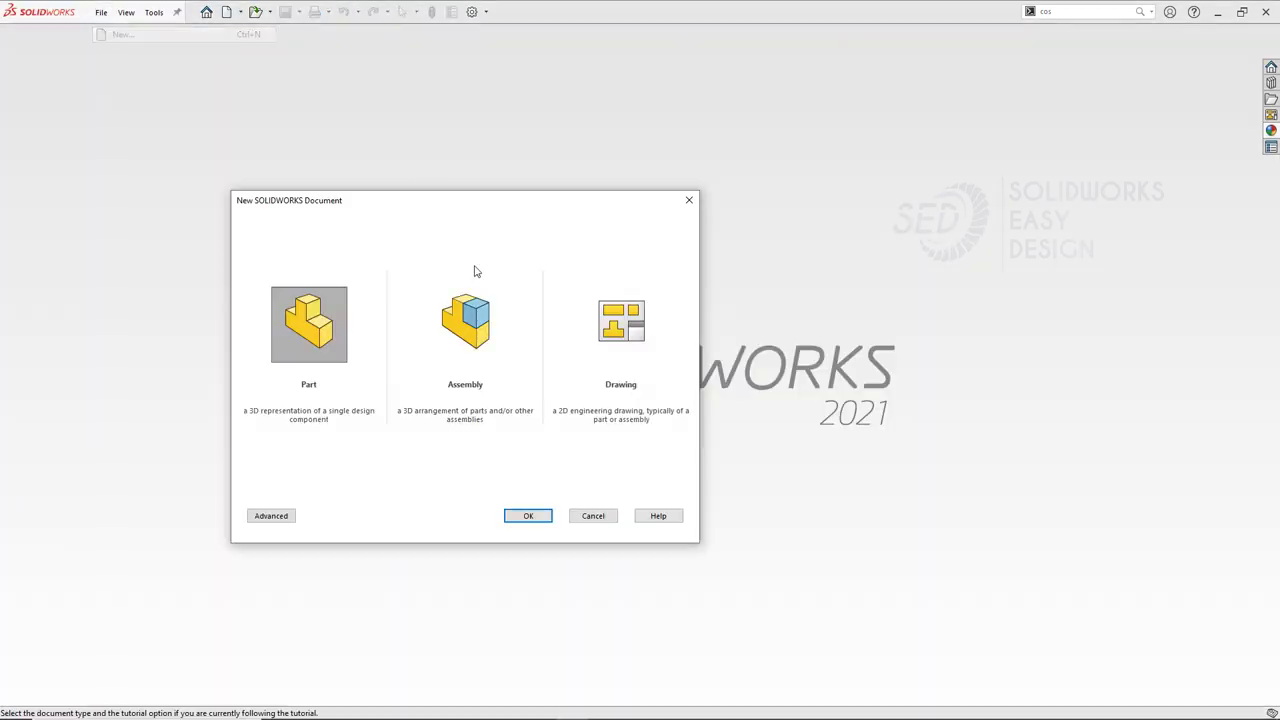
Create a new part and sketch a centre rectangle on the front plane.
{"action": "left_click", "coordinate": [531, 515]}
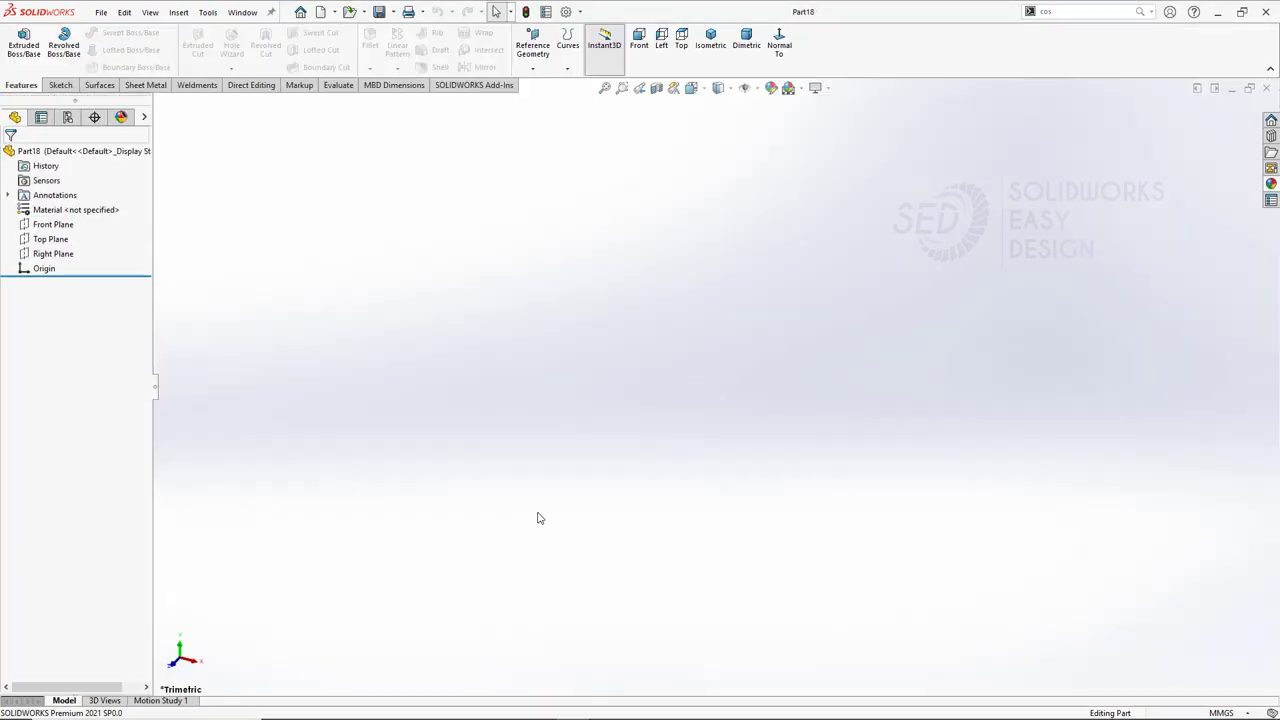
{"action": "left_click", "coordinate": [53, 224]}
{"action": "left_click", "coordinate": [190, 108]}
{"action": "left_click", "coordinate": [99, 50]}
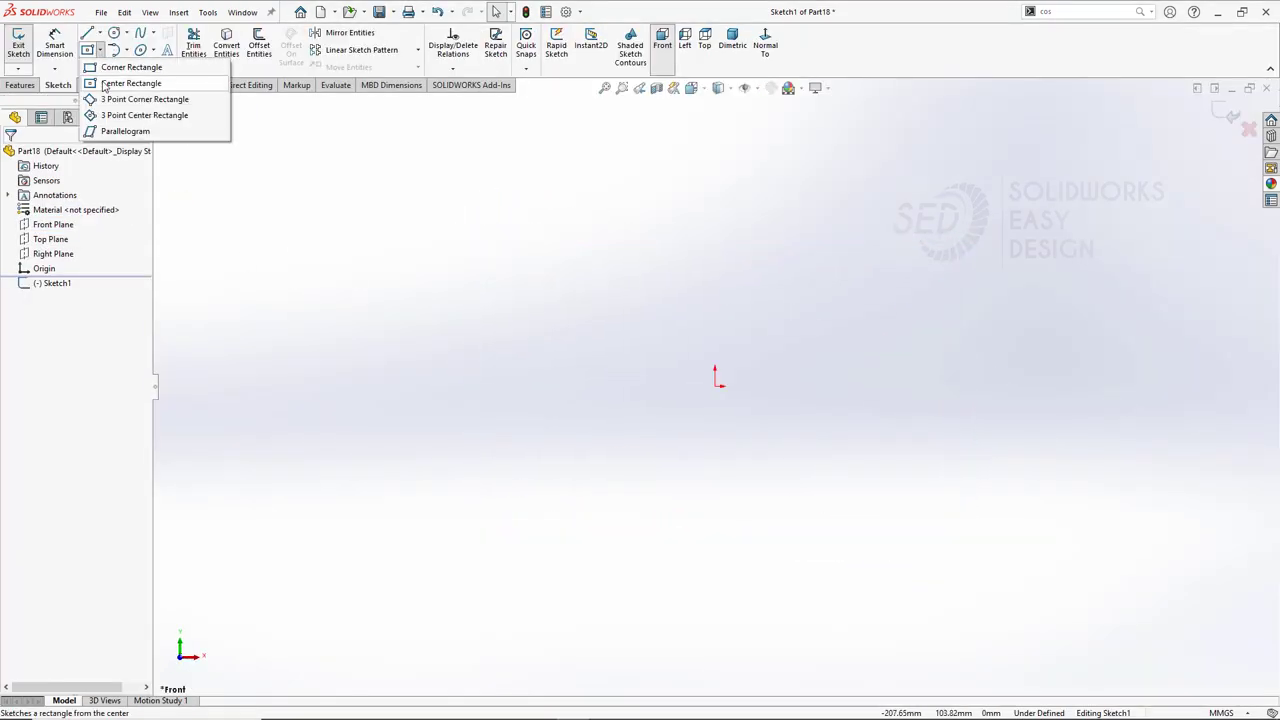
{"action": "left_click", "coordinate": [103, 87]}
{"action": "left_click", "coordinate": [715, 385]}
{"action": "left_click", "coordinate": [525, 365]}
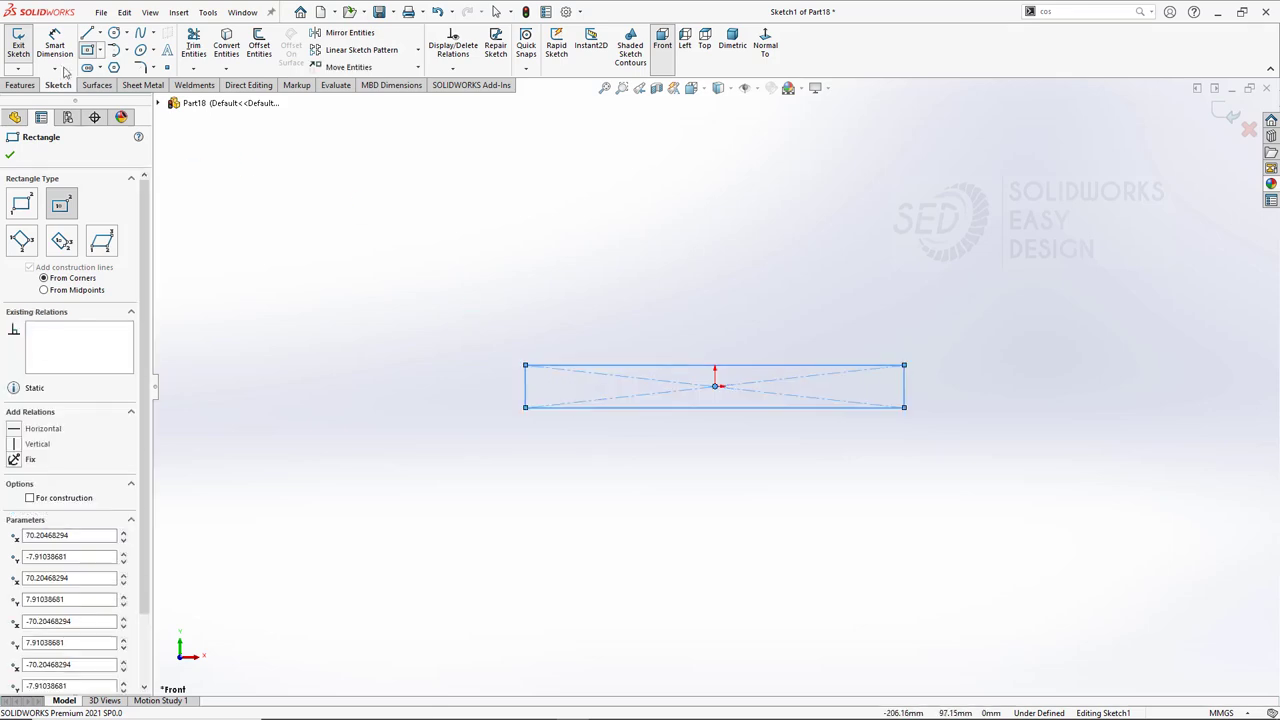
Dimension the rectangle's width to 950 mm.
{"action": "left_click", "coordinate": [55, 48]}
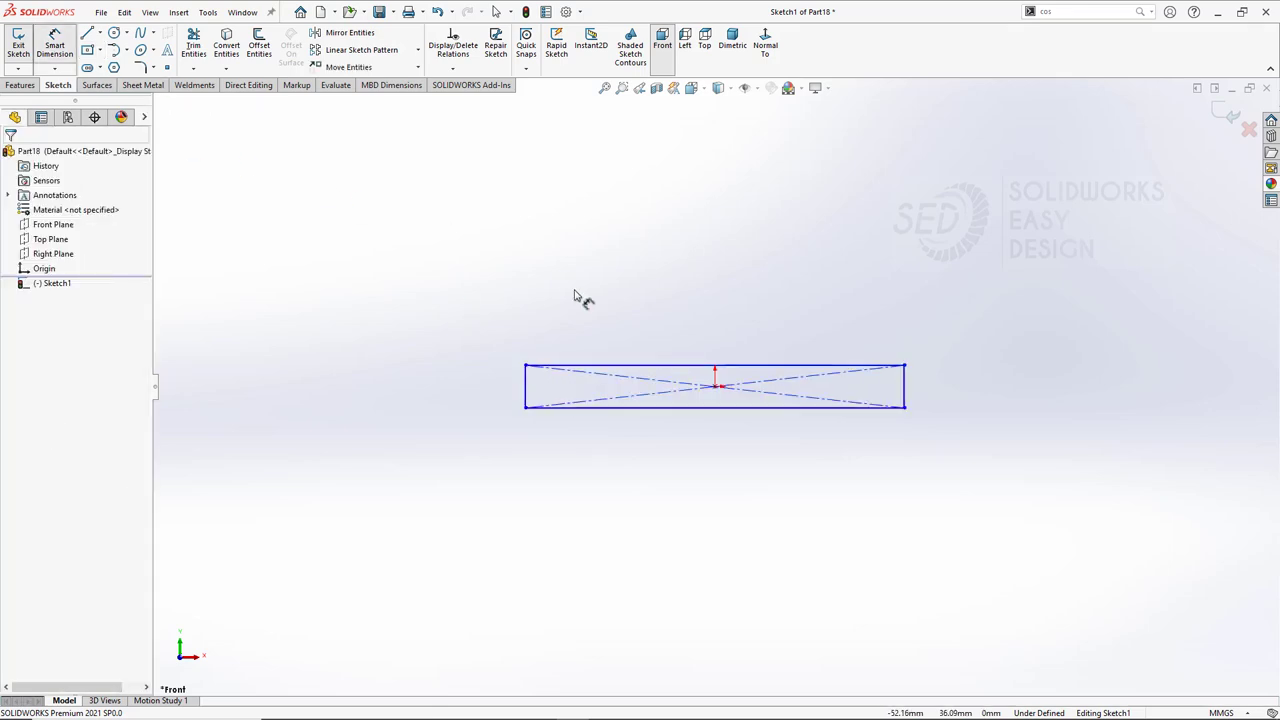
{"action": "left_click", "coordinate": [714, 366]}
{"action": "left_click", "coordinate": [709, 313]}
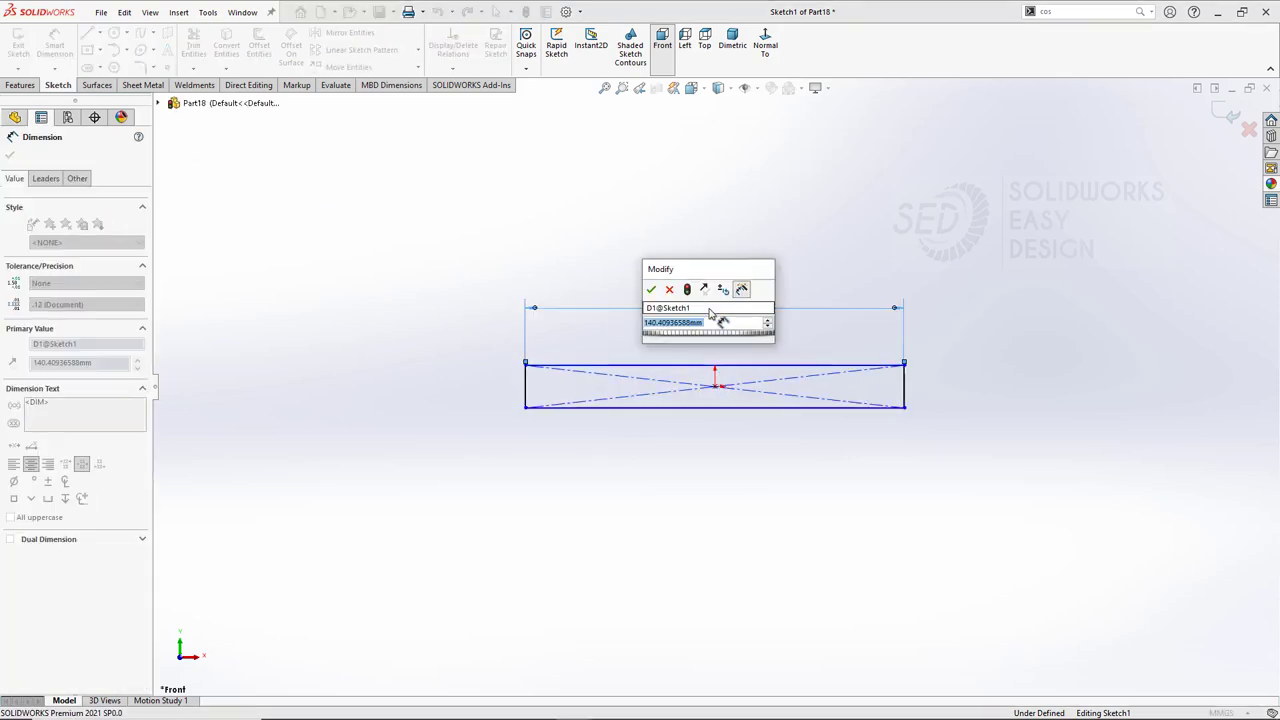
{"action": "type", "text": "950"}
{"action": "key", "text": "Return"}
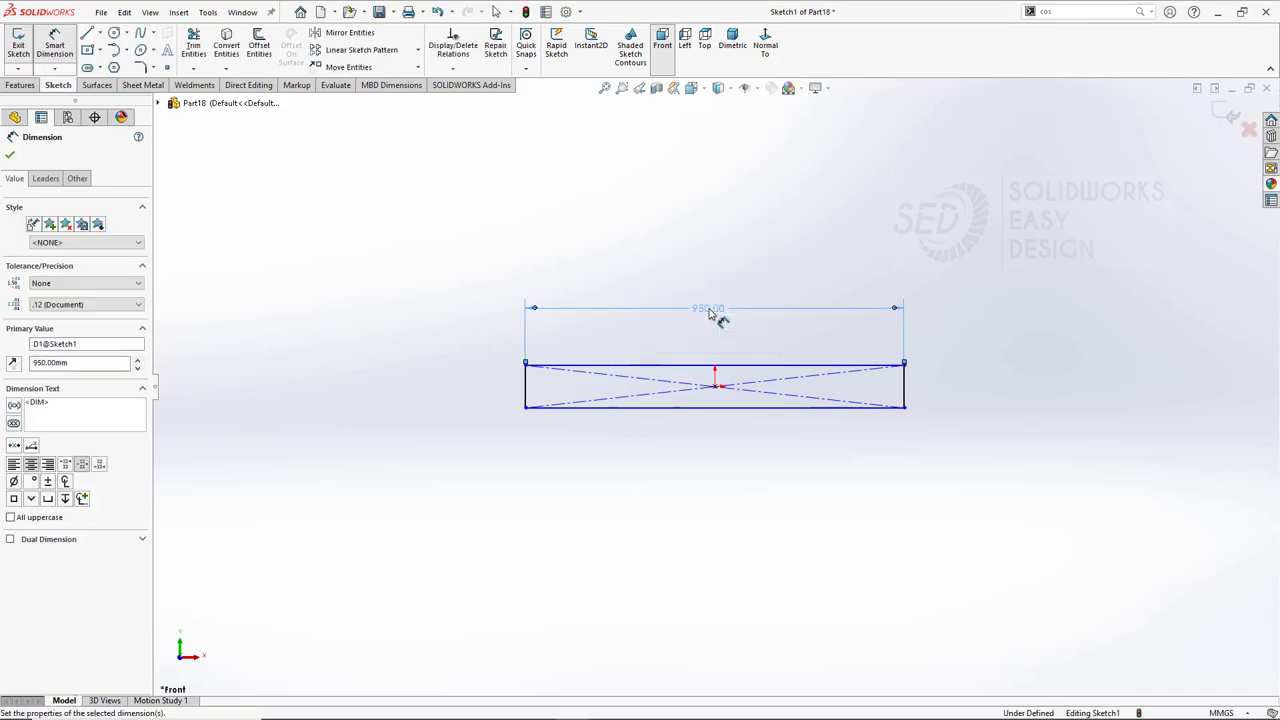
{"action": "key", "text": "Escape"}
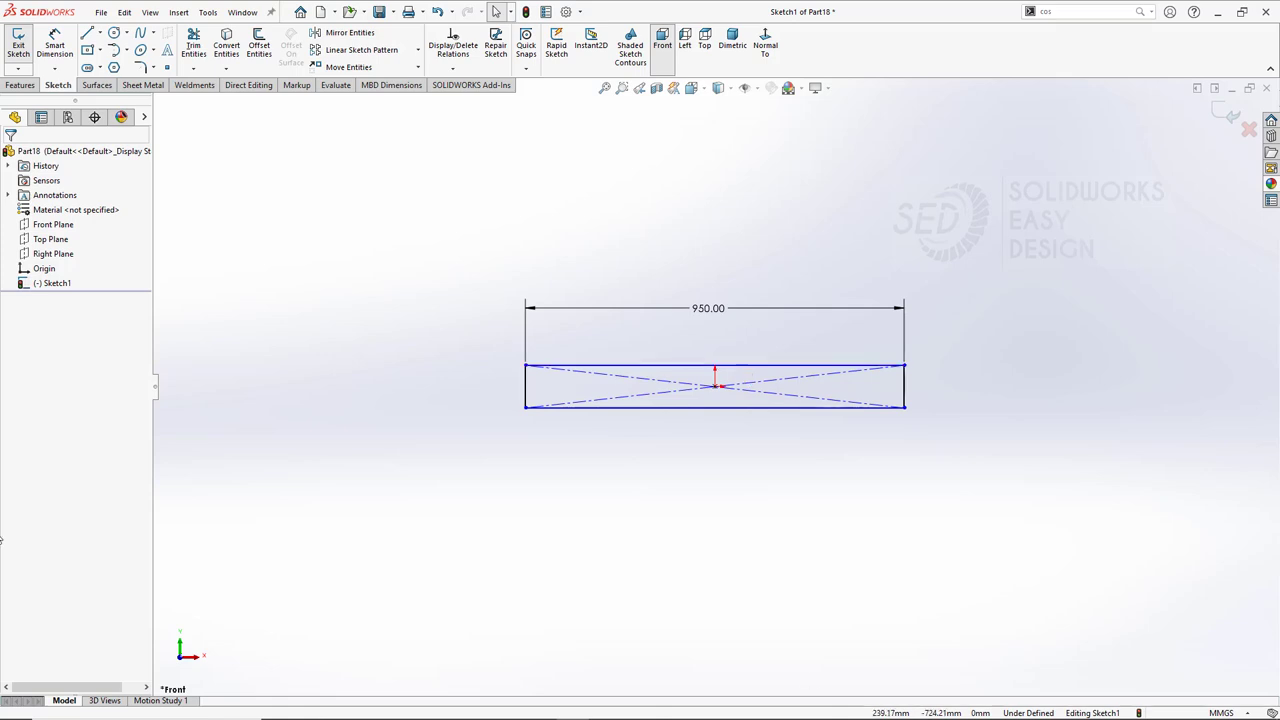
Add a tall corner rectangle below the bar and make its sides construction lines.
{"action": "left_click", "coordinate": [99, 33]}
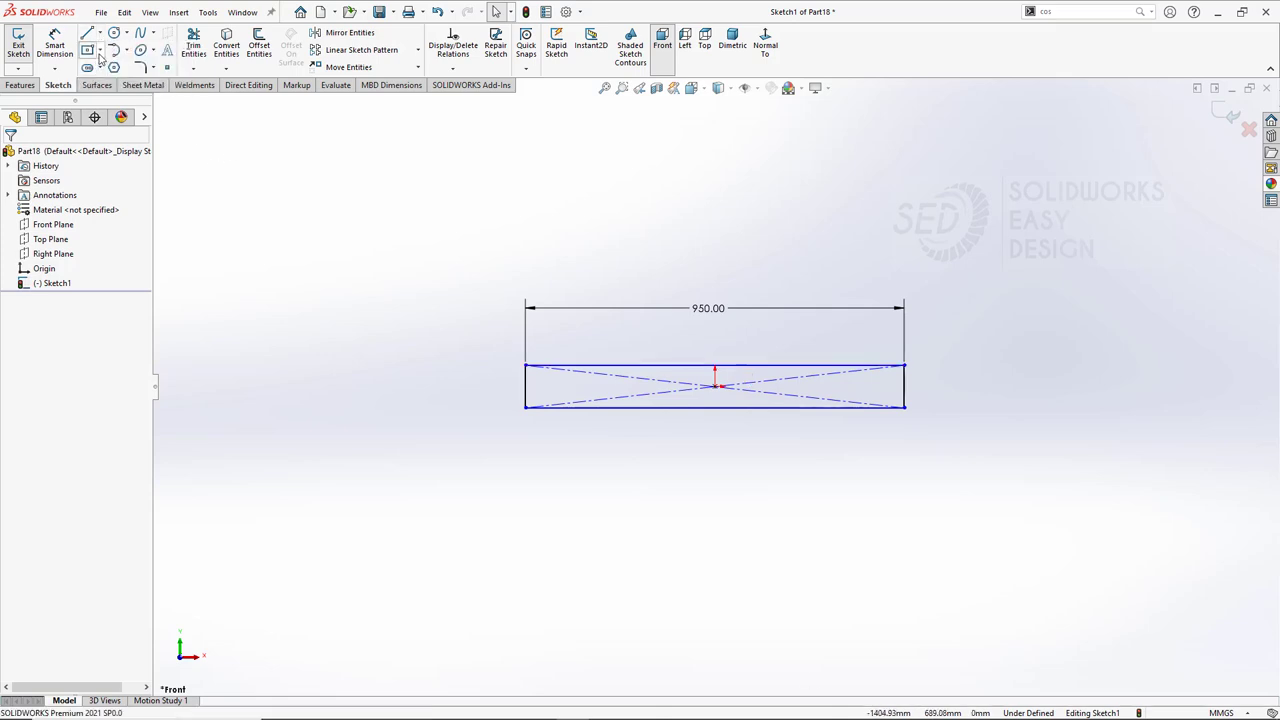
{"action": "left_click", "coordinate": [99, 49]}
{"action": "left_click", "coordinate": [120, 67]}
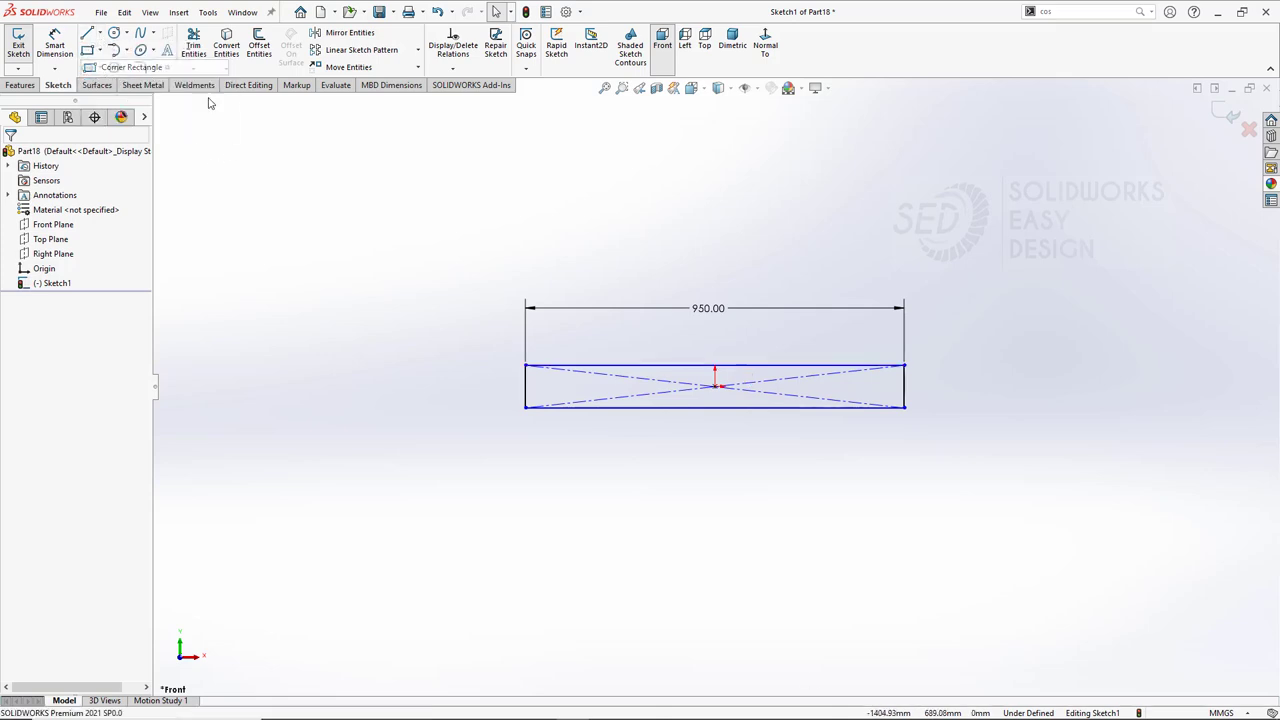
{"action": "left_click", "coordinate": [525, 366]}
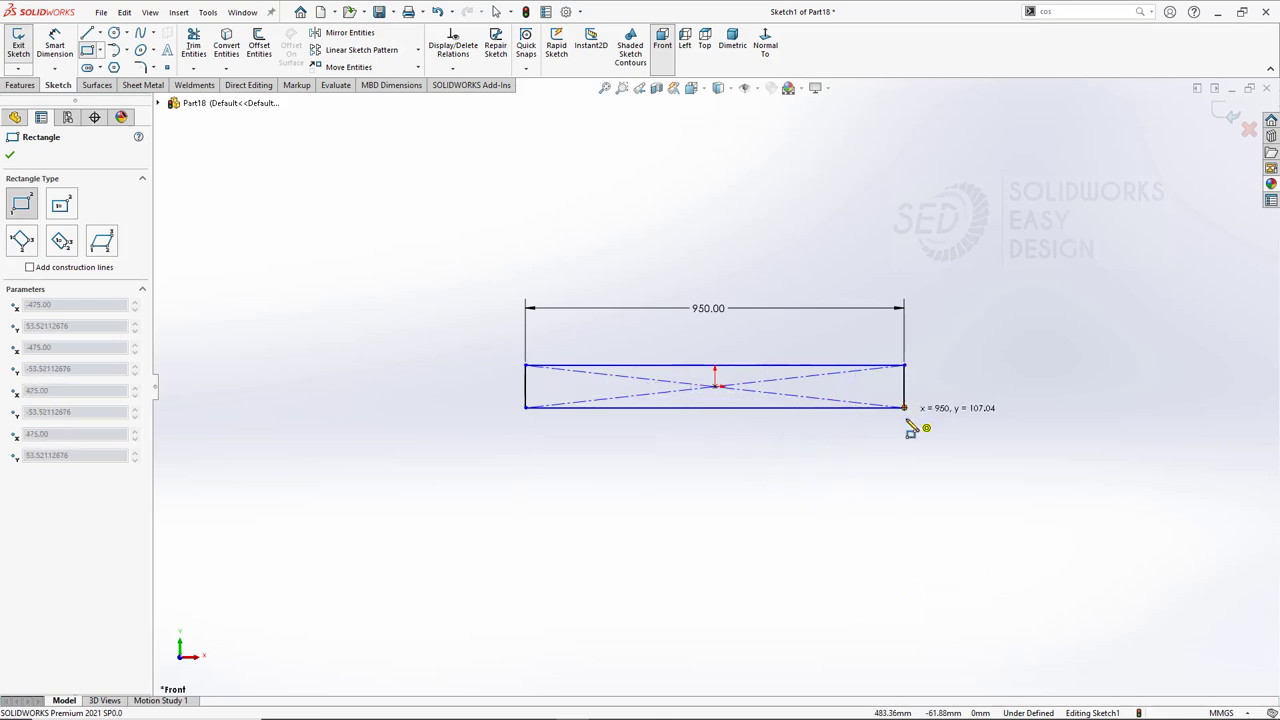
{"action": "left_click", "coordinate": [905, 601]}
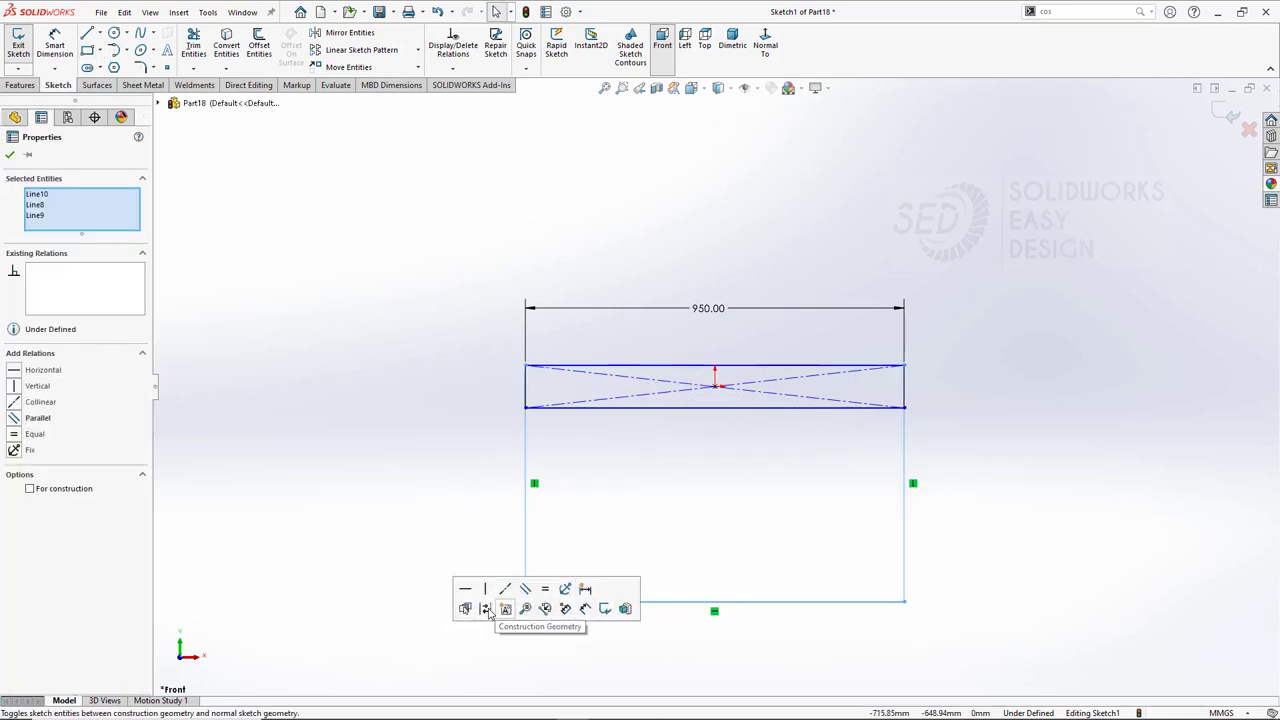
{"action": "left_click", "coordinate": [465, 608]}
{"action": "left_click", "coordinate": [640, 366]}
{"action": "left_click", "coordinate": [929, 359]}
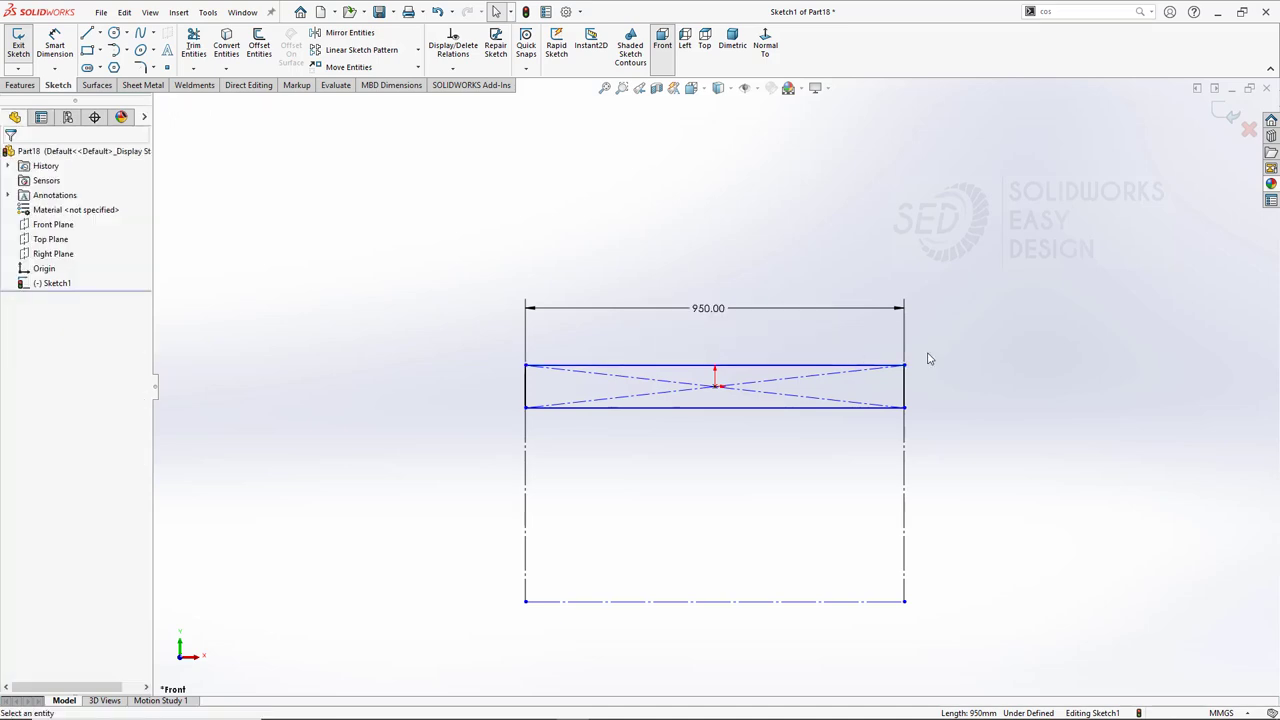
{"action": "middle_click_drag", "start_coordinate": [812, 451], "coordinate": [600, 330]}
{"action": "right_click_drag", "start_coordinate": [491, 300], "coordinate": [491, 251]}
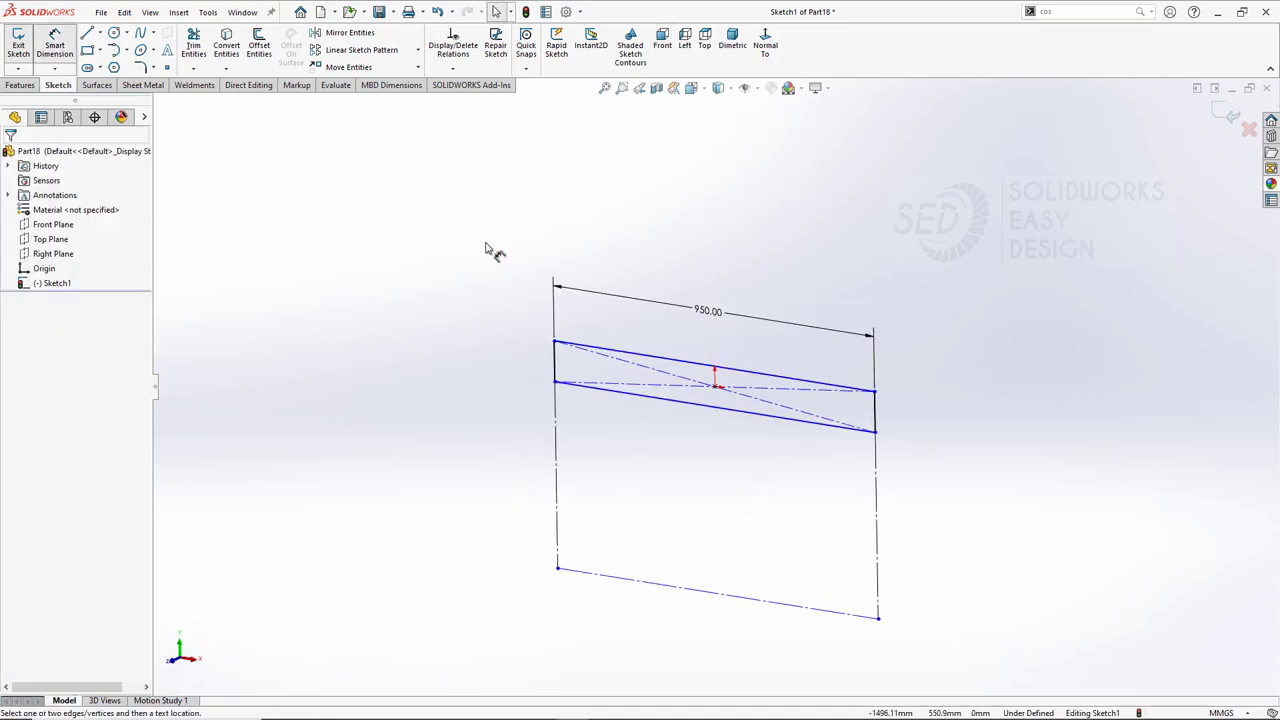
Dimension the right vertical line to 1000.
{"action": "left_click", "coordinate": [876, 530]}
{"action": "left_click", "coordinate": [937, 532]}
{"action": "type", "text": "1000"}
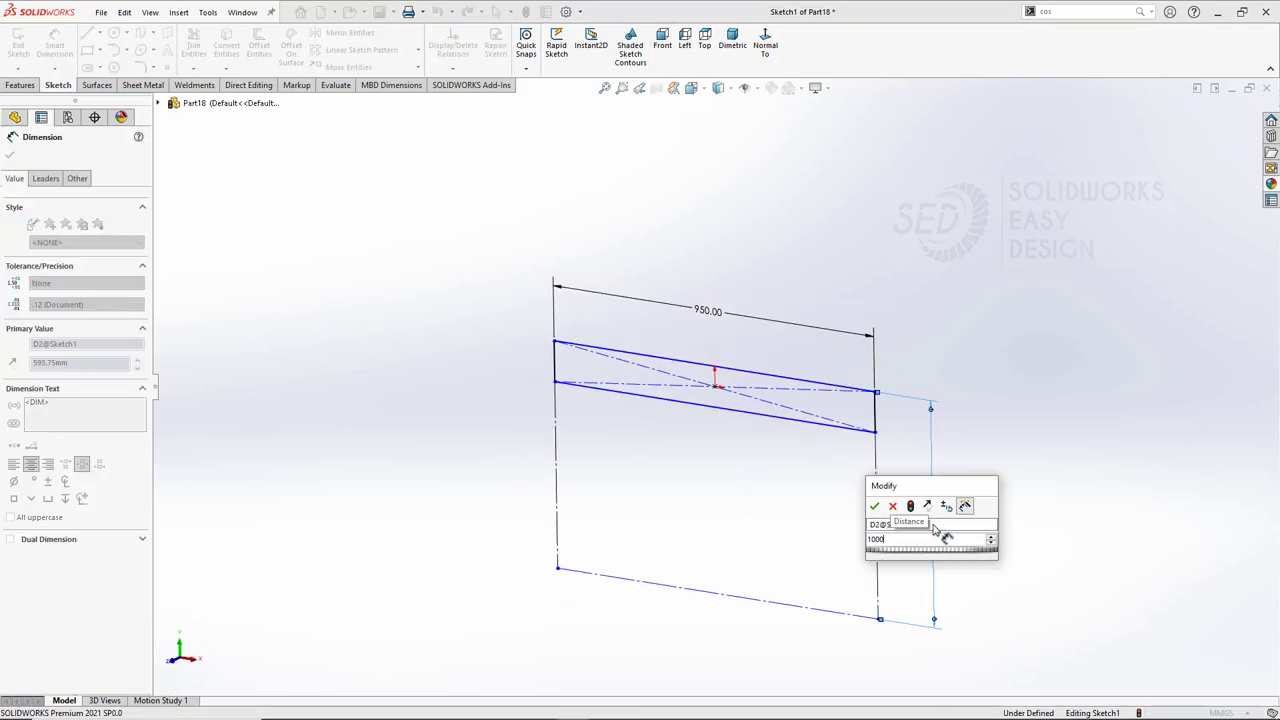
{"action": "key", "text": "Return"}
{"action": "key", "text": "f"}
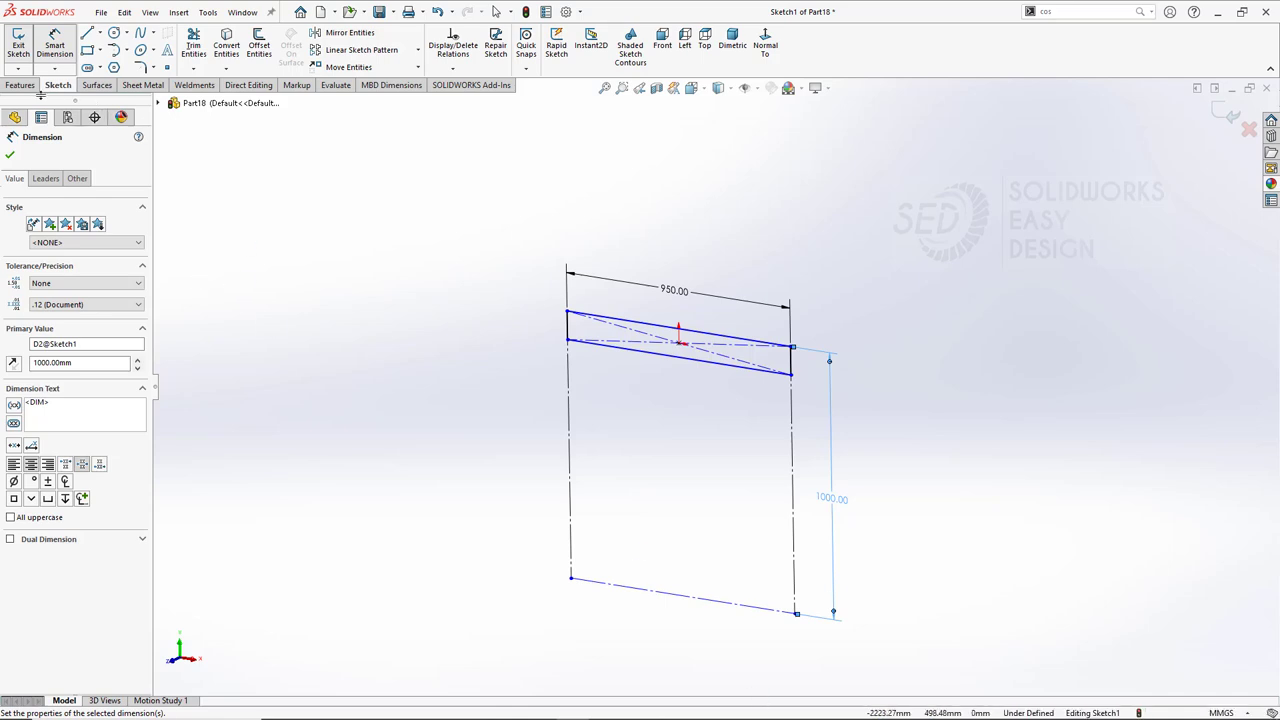
Extrude the sketch 55 mm with a Mid Plane end condition.
{"action": "left_click", "coordinate": [20, 84]}
{"action": "left_click", "coordinate": [23, 45]}
{"action": "type", "text": "55"}
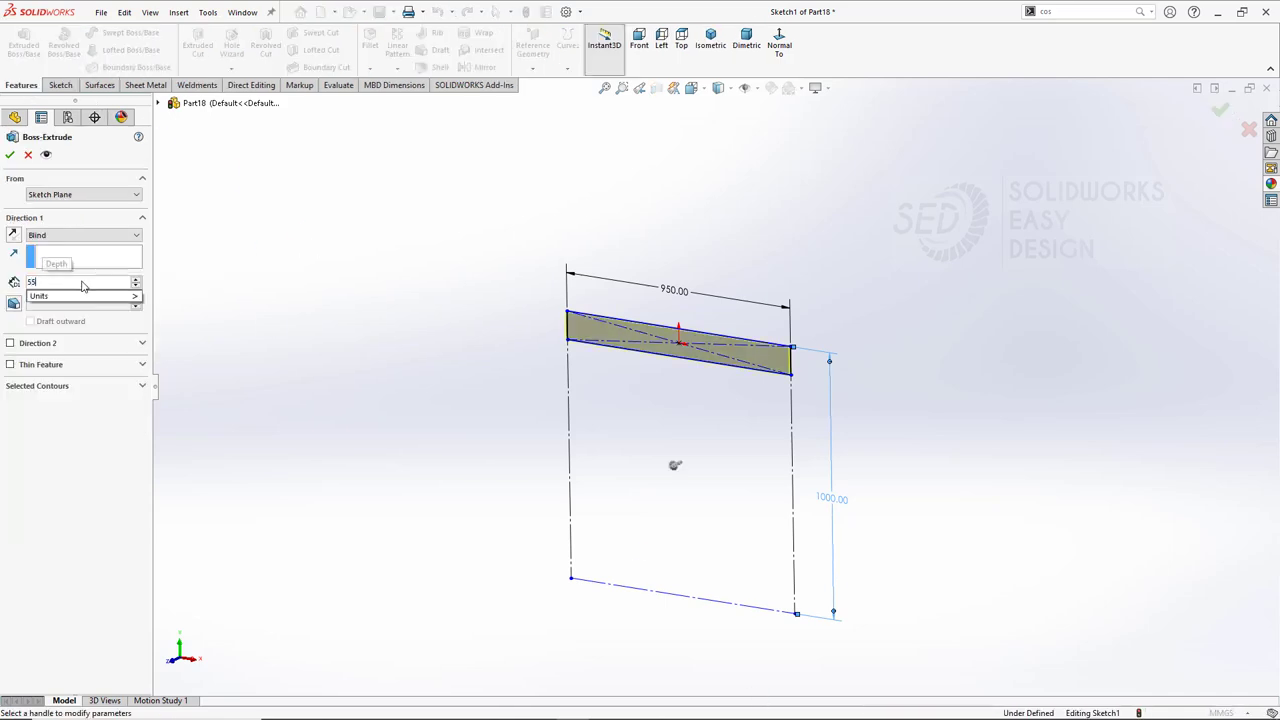
{"action": "left_click", "coordinate": [83, 235]}
{"action": "left_click", "coordinate": [62, 291]}
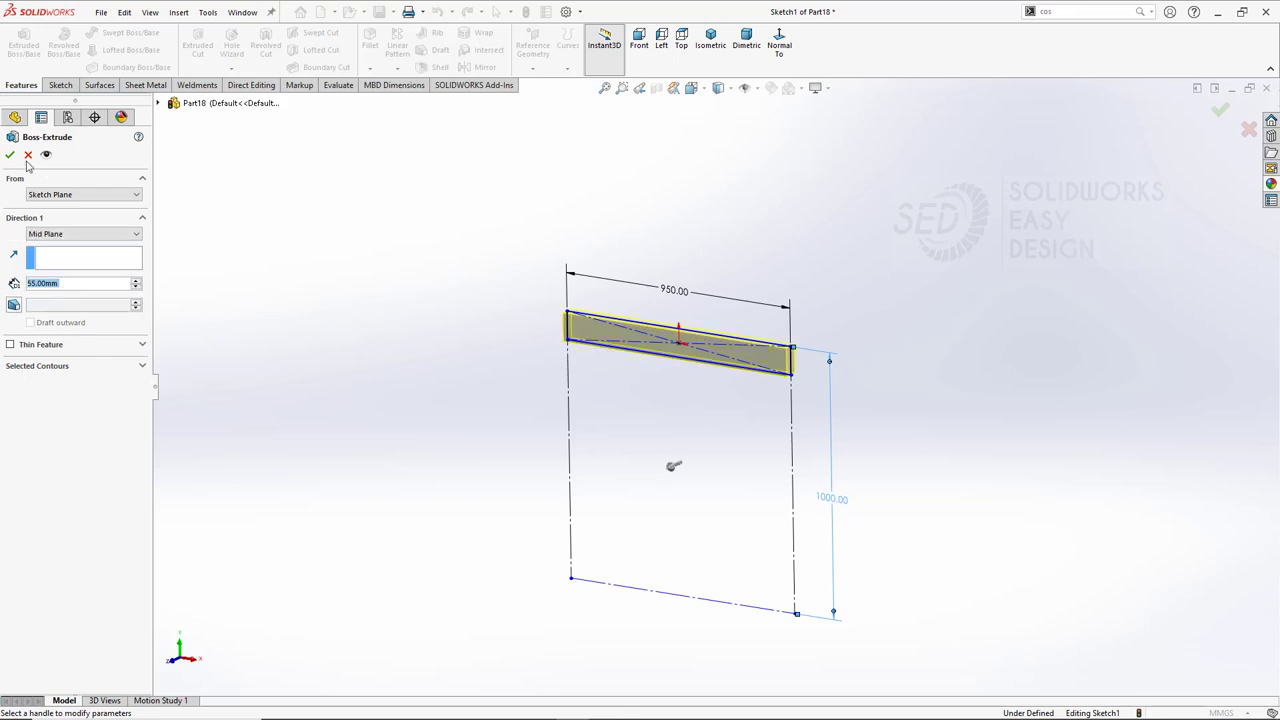
{"action": "left_click", "coordinate": [10, 154]}
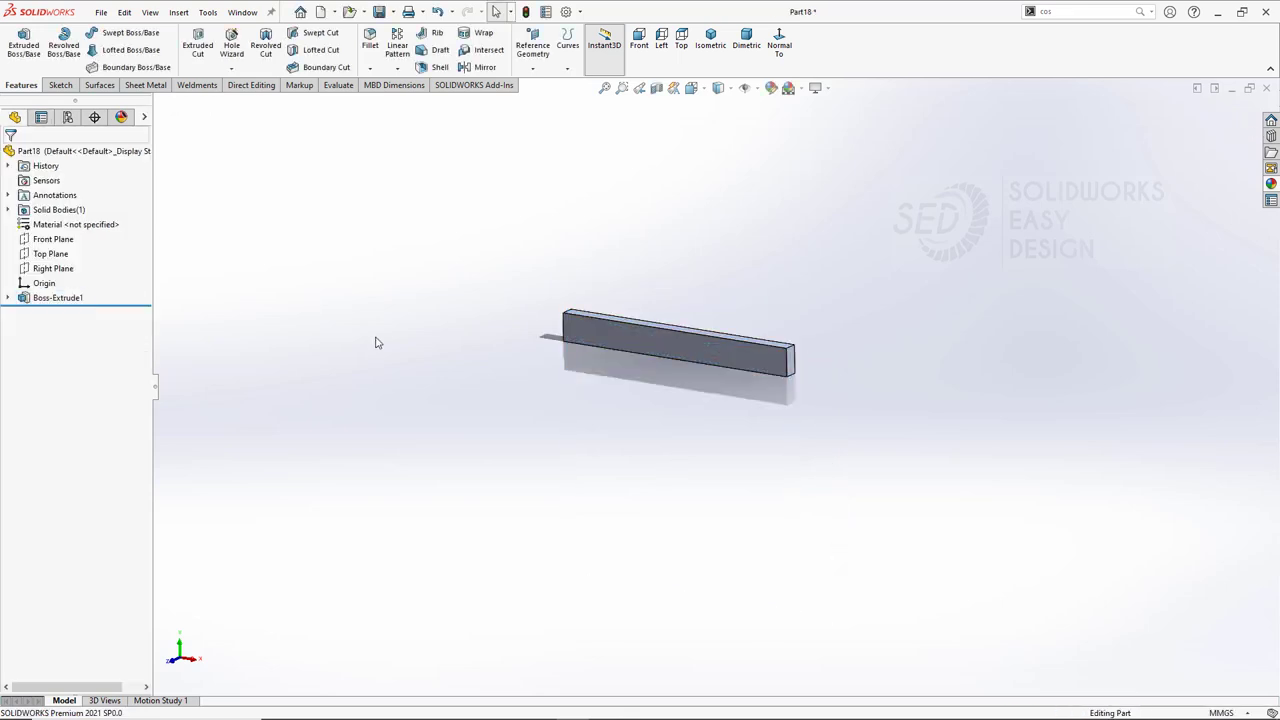
Sketch a circle centred on the origin on the bar's front face.
{"action": "key", "text": "f"}
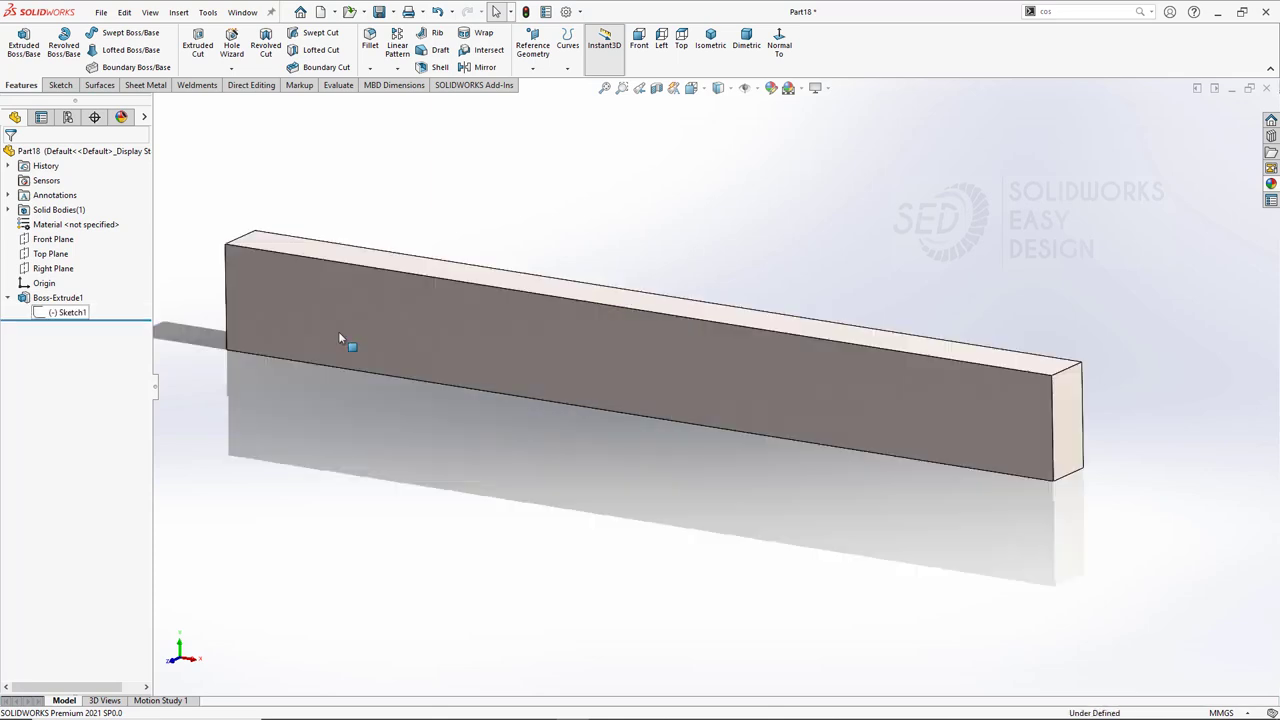
{"action": "left_click", "coordinate": [610, 345]}
{"action": "left_click", "coordinate": [620, 312]}
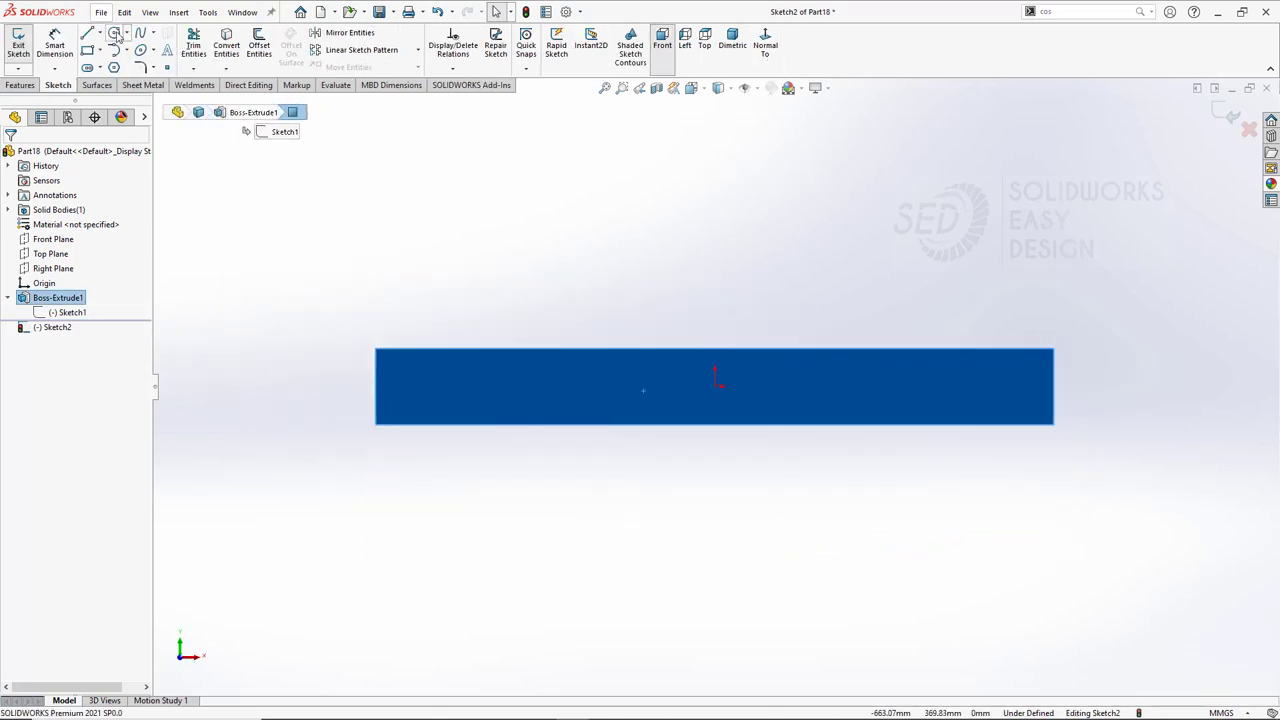
{"action": "left_click", "coordinate": [113, 32]}
{"action": "left_click", "coordinate": [714, 386]}
{"action": "left_click", "coordinate": [589, 283]}
Dimension the circle Ø95 and cut a 53 mm deep recess.
{"action": "left_click", "coordinate": [58, 46]}
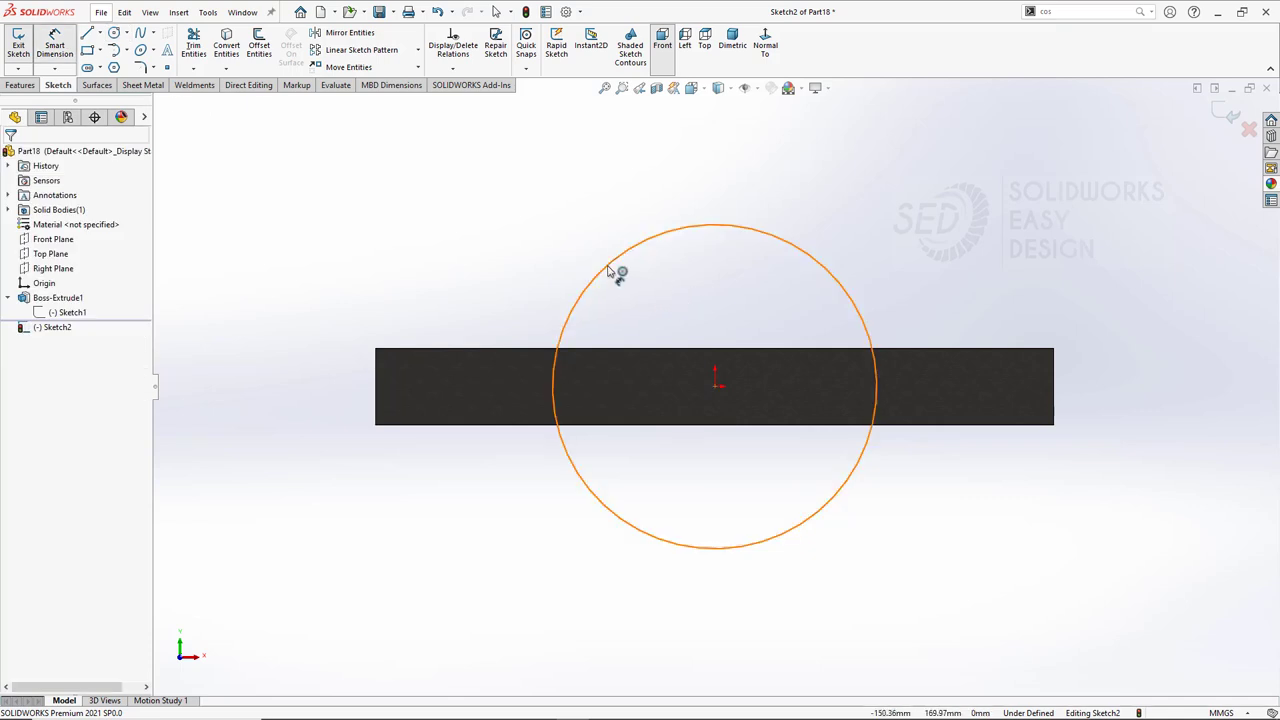
{"action": "left_click", "coordinate": [614, 271]}
{"action": "left_click", "coordinate": [314, 472]}
{"action": "type", "text": "95"}
{"action": "key", "text": "Return"}
{"action": "key", "text": "ctrl+7"}
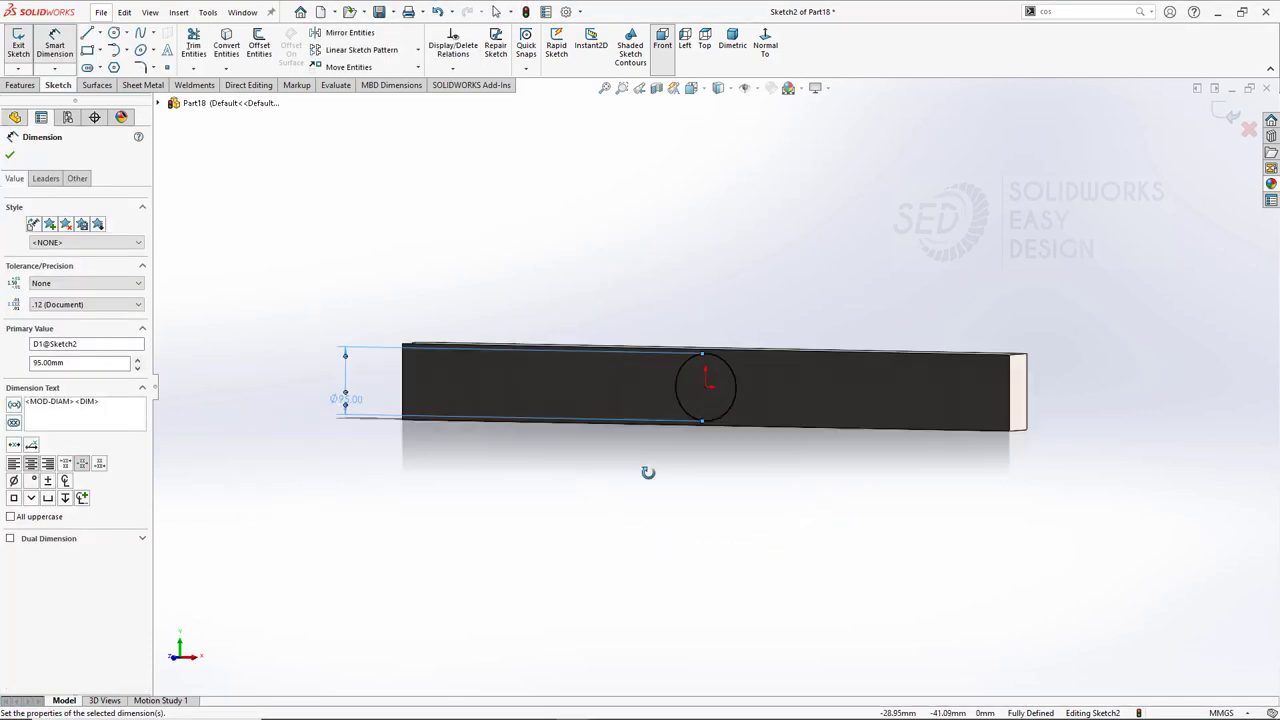
{"action": "left_click", "coordinate": [21, 85]}
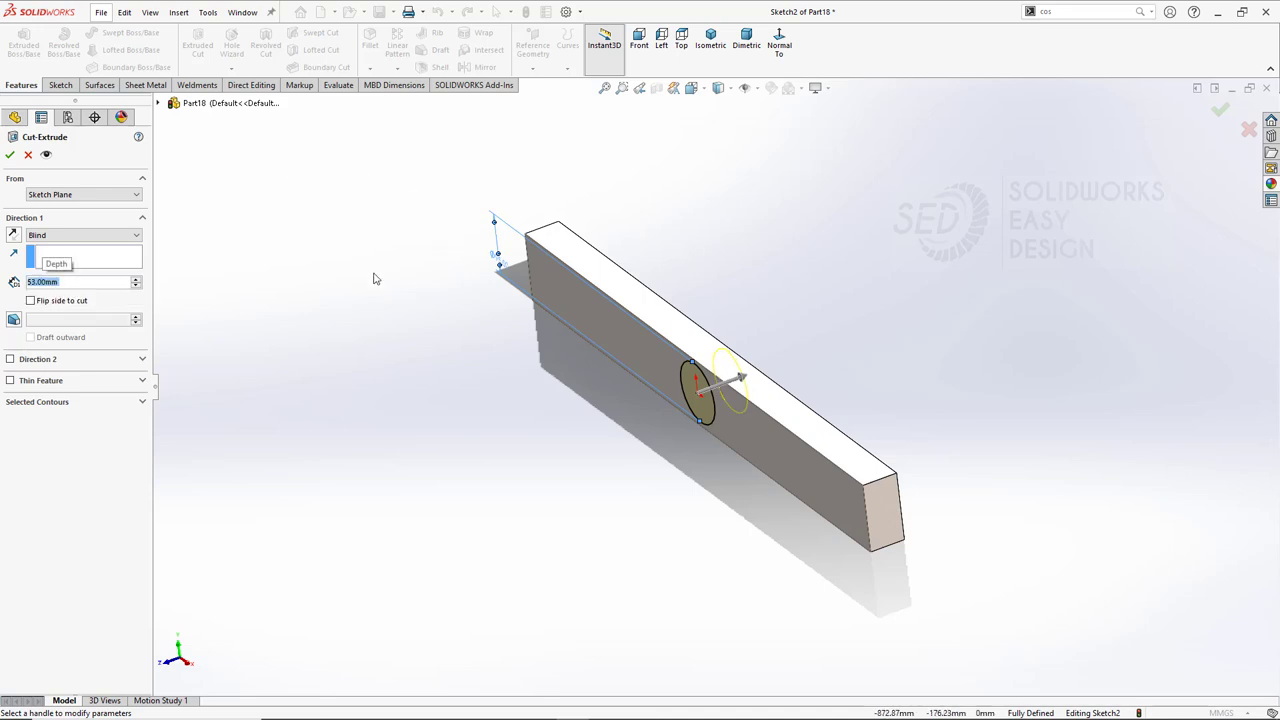
{"action": "left_click", "coordinate": [9, 156]}
Sketch a Ø65 circle centred on the recess's bottom face.
{"action": "middle_click_drag", "start_coordinate": [429, 360], "coordinate": [576, 414]}
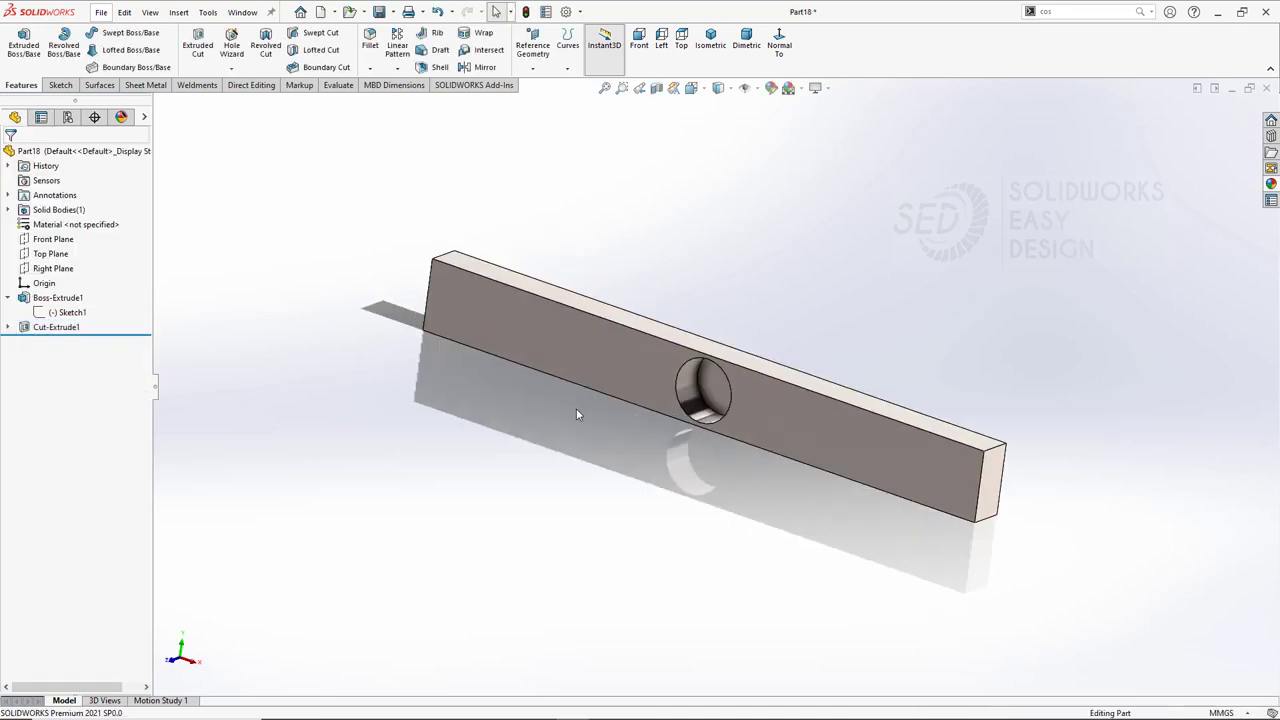
{"action": "left_click", "coordinate": [715, 382]}
{"action": "left_click", "coordinate": [760, 350]}
{"action": "left_click", "coordinate": [765, 45]}
{"action": "left_click", "coordinate": [114, 32]}
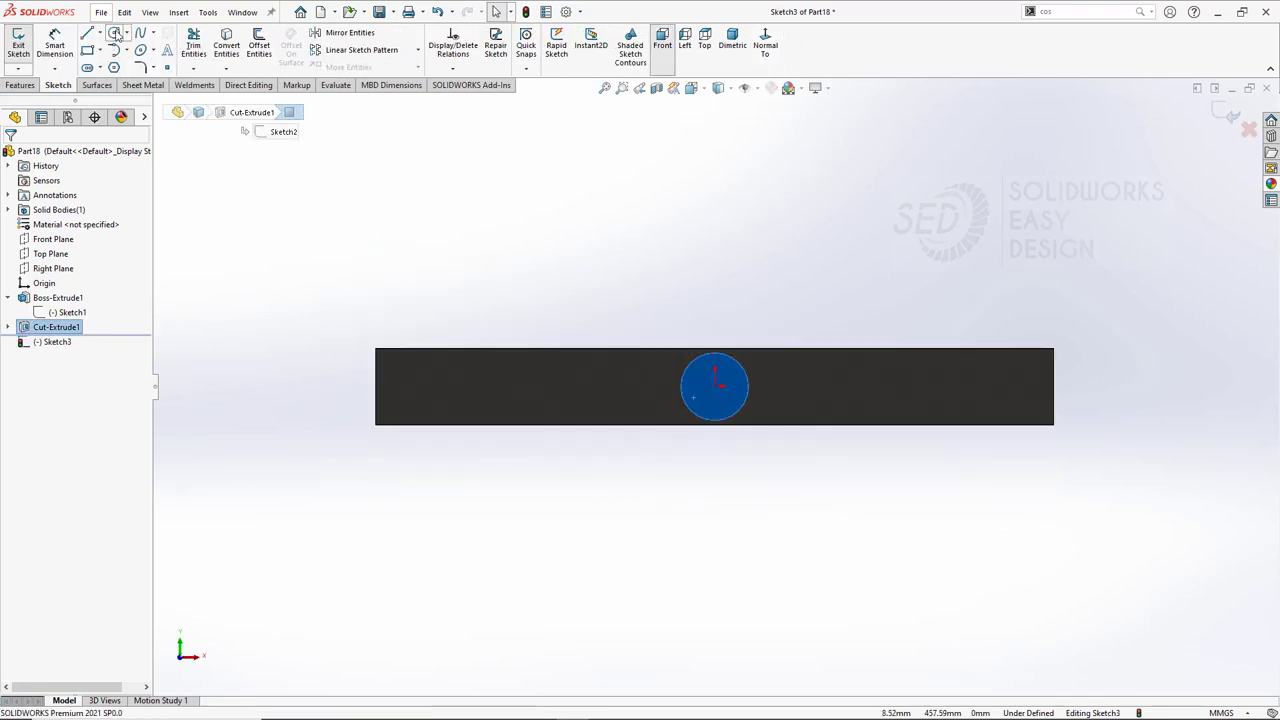
{"action": "left_click", "coordinate": [715, 385]}
{"action": "left_click", "coordinate": [606, 335]}
{"action": "left_click", "coordinate": [54, 45]}
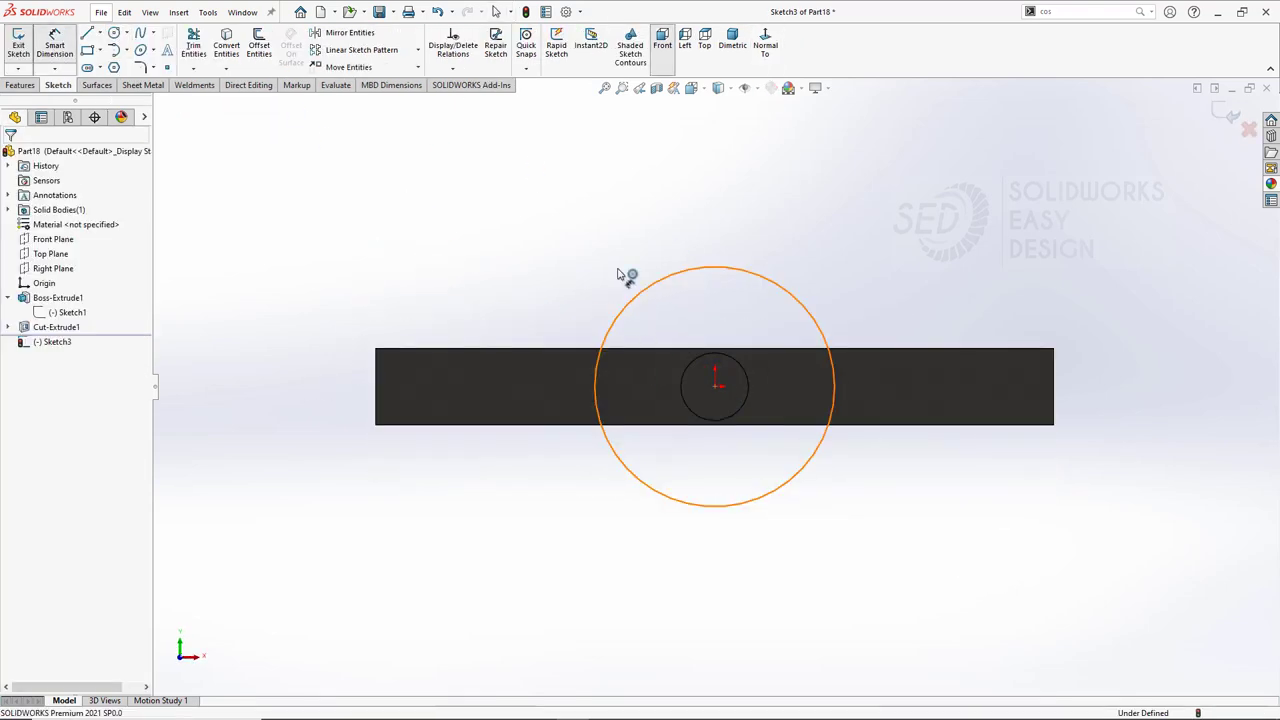
{"action": "left_click", "coordinate": [622, 280]}
{"action": "left_click", "coordinate": [620, 252]}
{"action": "type", "text": "65"}
{"action": "key", "text": "Return"}
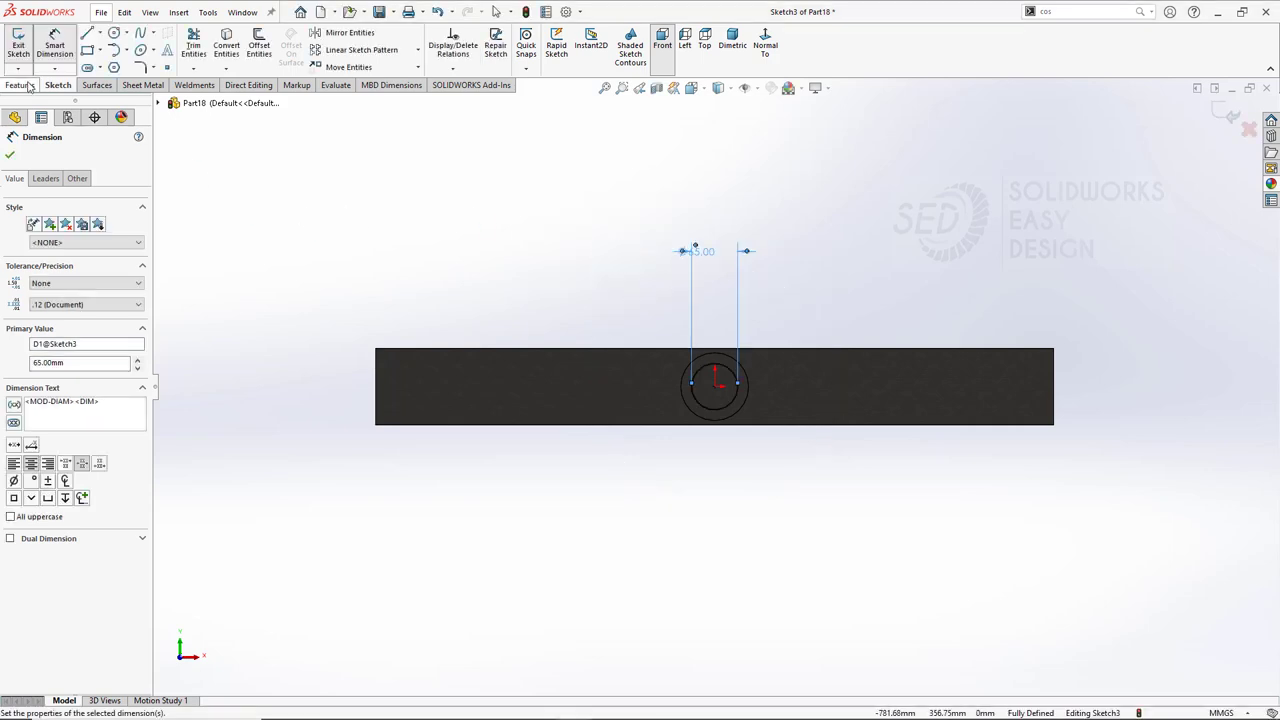
Cut the Ø65 circle Through All and return to an isometric view.
{"action": "left_click", "coordinate": [24, 85]}
{"action": "left_click", "coordinate": [191, 47]}
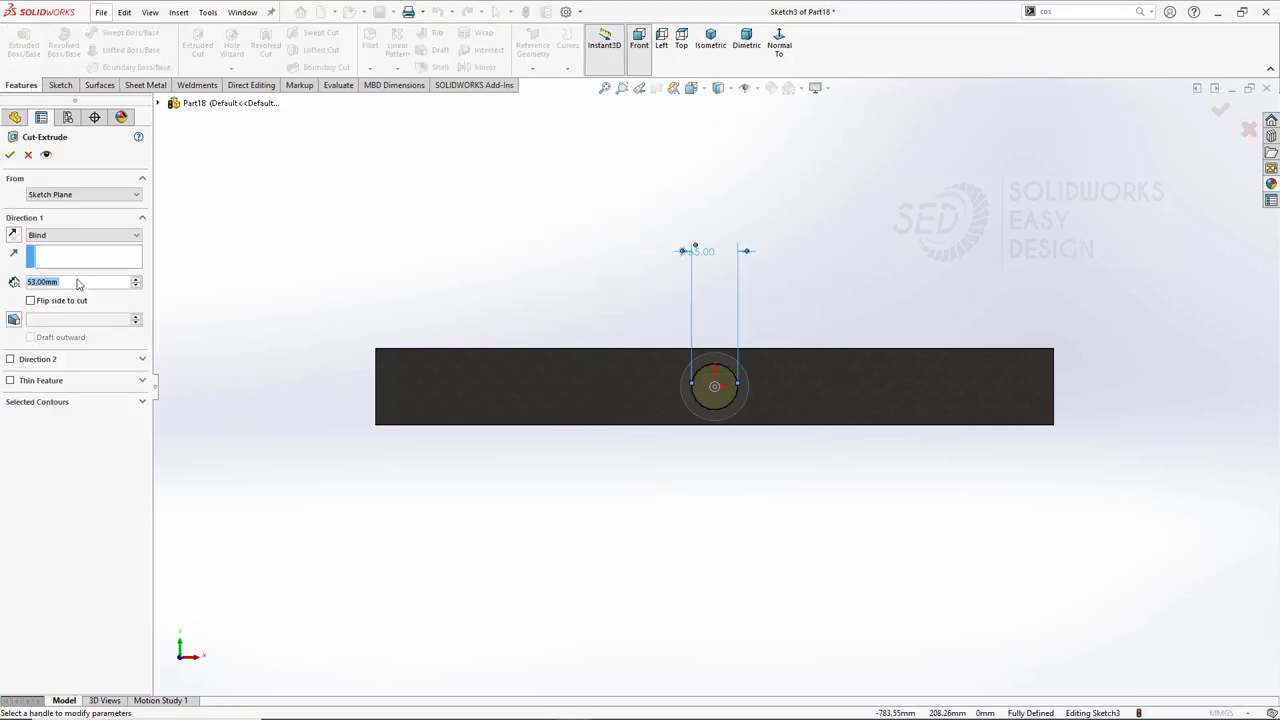
{"action": "left_click", "coordinate": [85, 237]}
{"action": "left_click", "coordinate": [70, 253]}
{"action": "left_click", "coordinate": [10, 155]}
{"action": "left_click", "coordinate": [415, 189]}
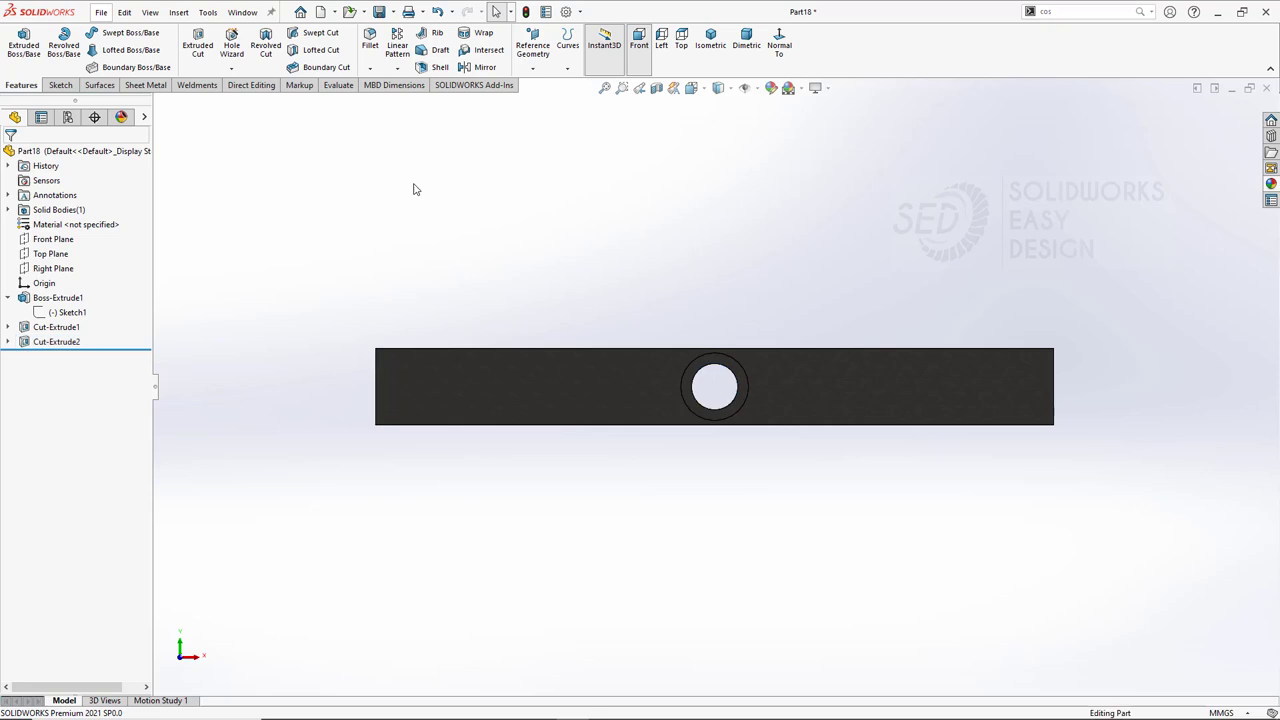
{"action": "left_click", "coordinate": [727, 44]}
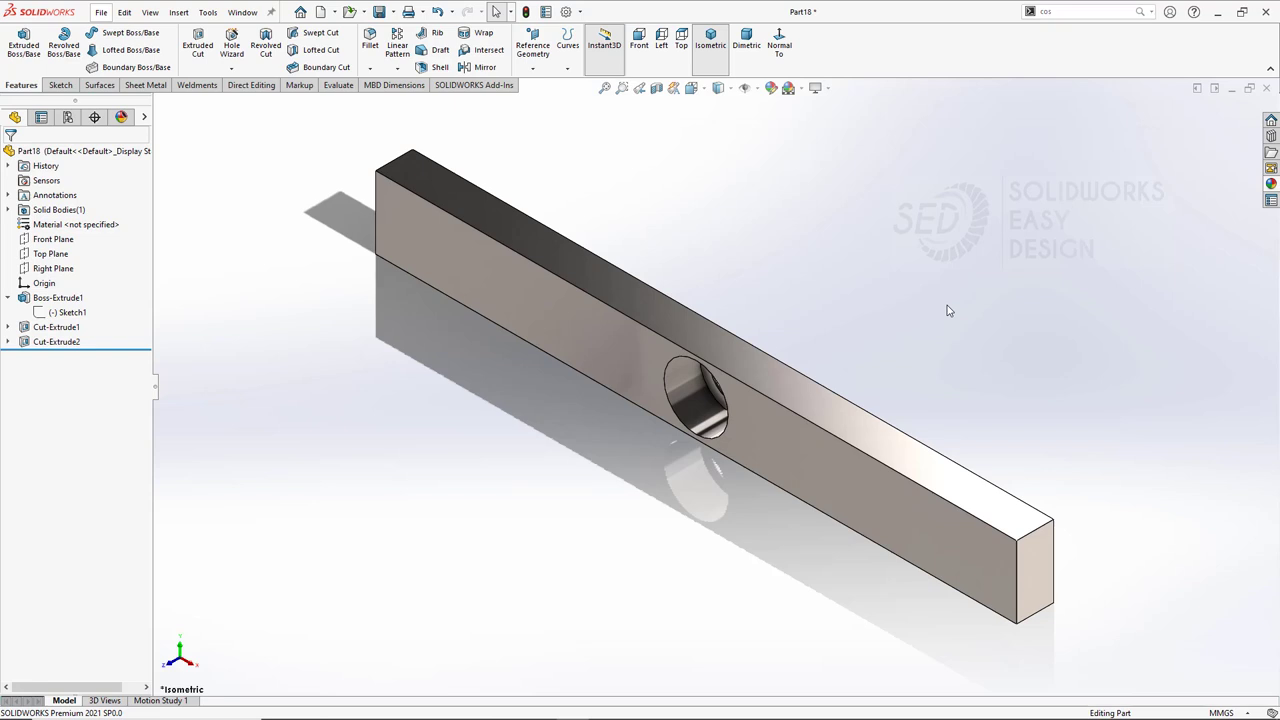
Chamfer the bar's top front edge 10 mm at 45°, then close and choose Save.
{"action": "left_click", "coordinate": [370, 67]}
{"action": "left_click", "coordinate": [400, 100]}
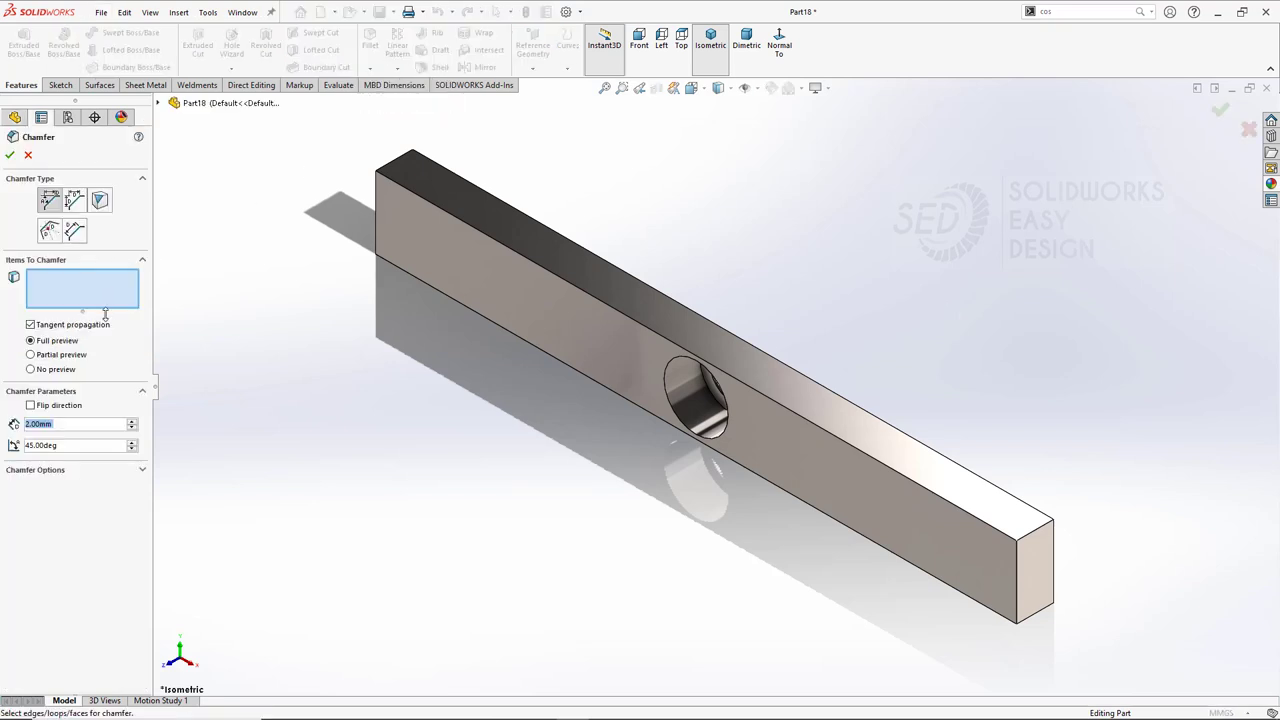
{"action": "type", "text": "10"}
{"action": "key", "text": "Return"}
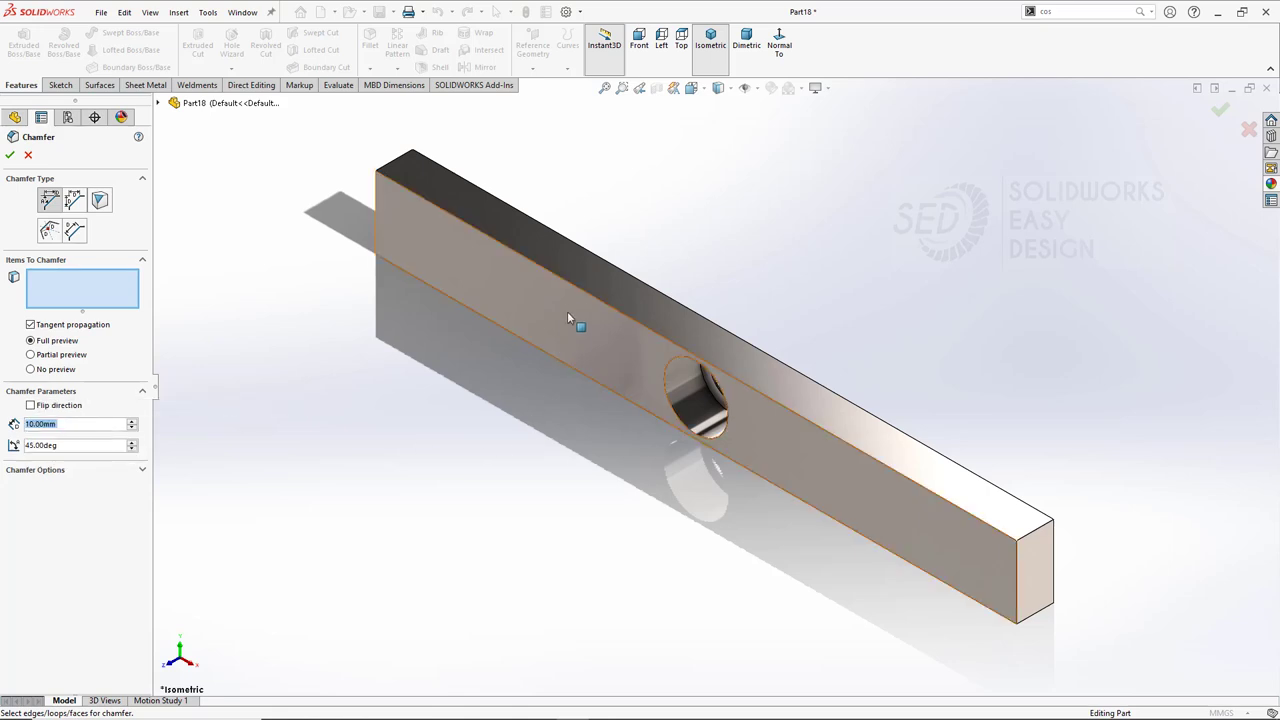
{"action": "left_click", "coordinate": [566, 284]}
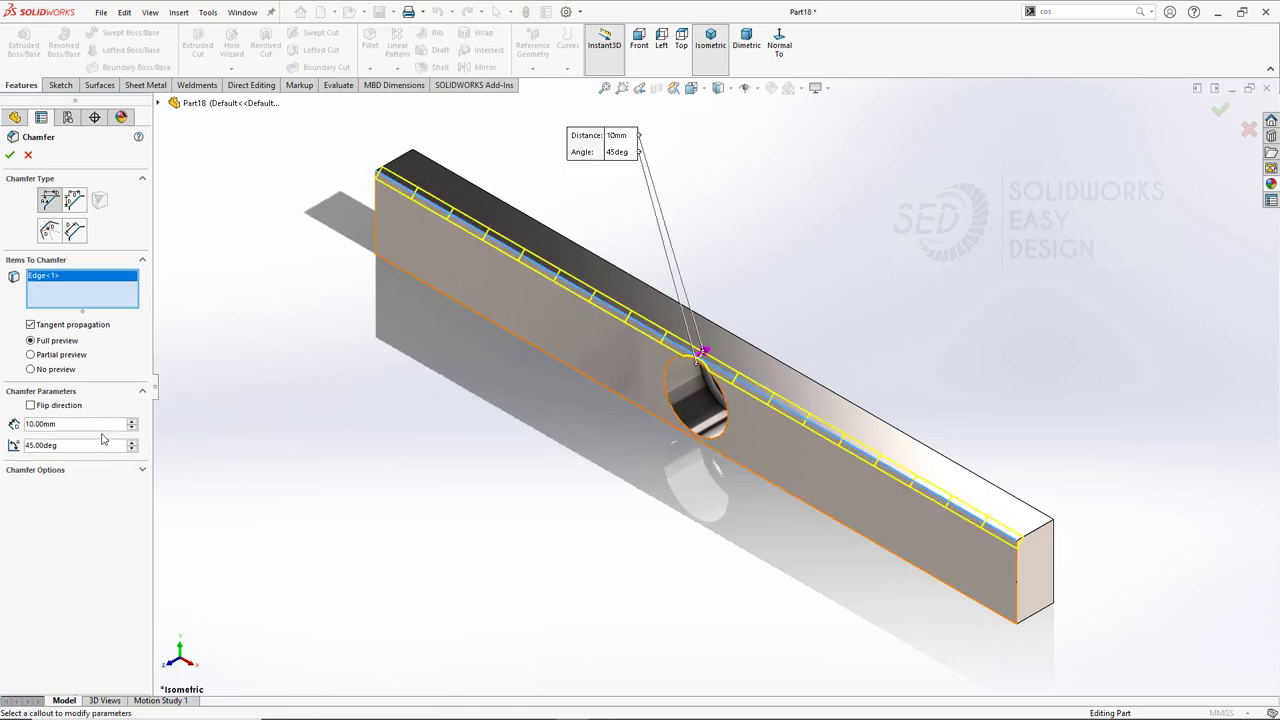
{"action": "key", "text": "Return"}
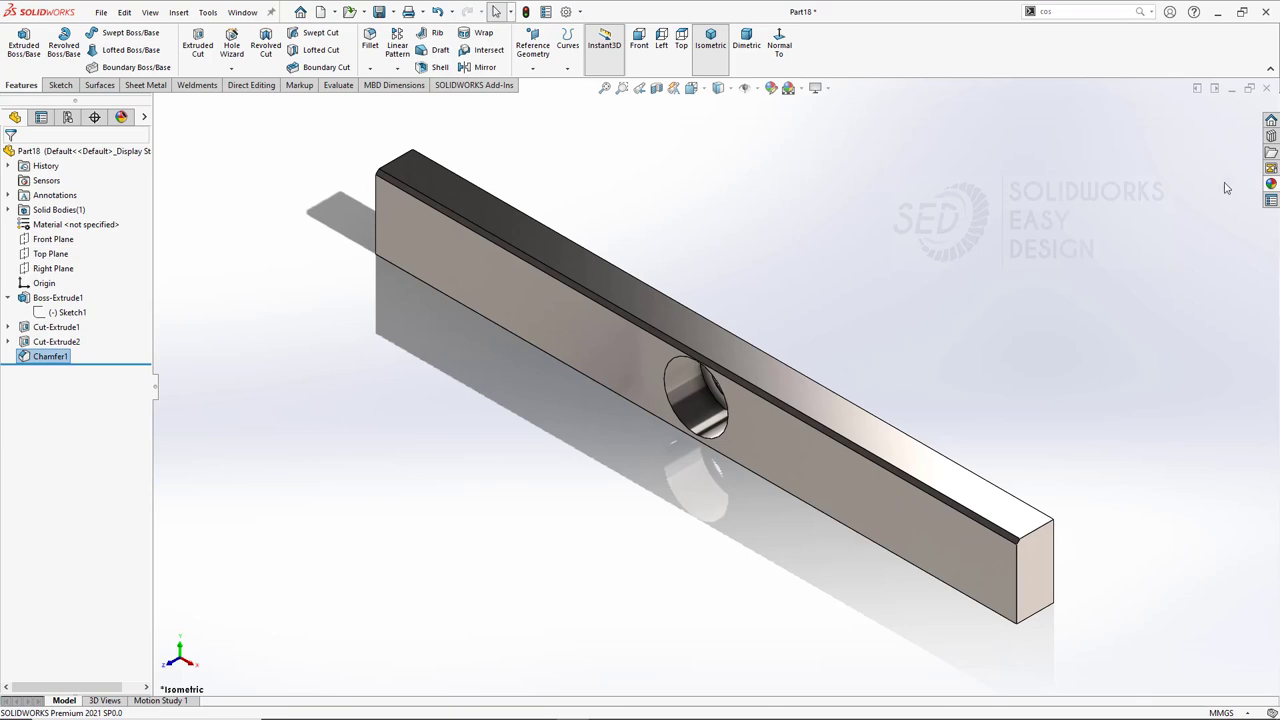
{"action": "left_click", "coordinate": [1266, 90]}
{"action": "left_click", "coordinate": [606, 352]}
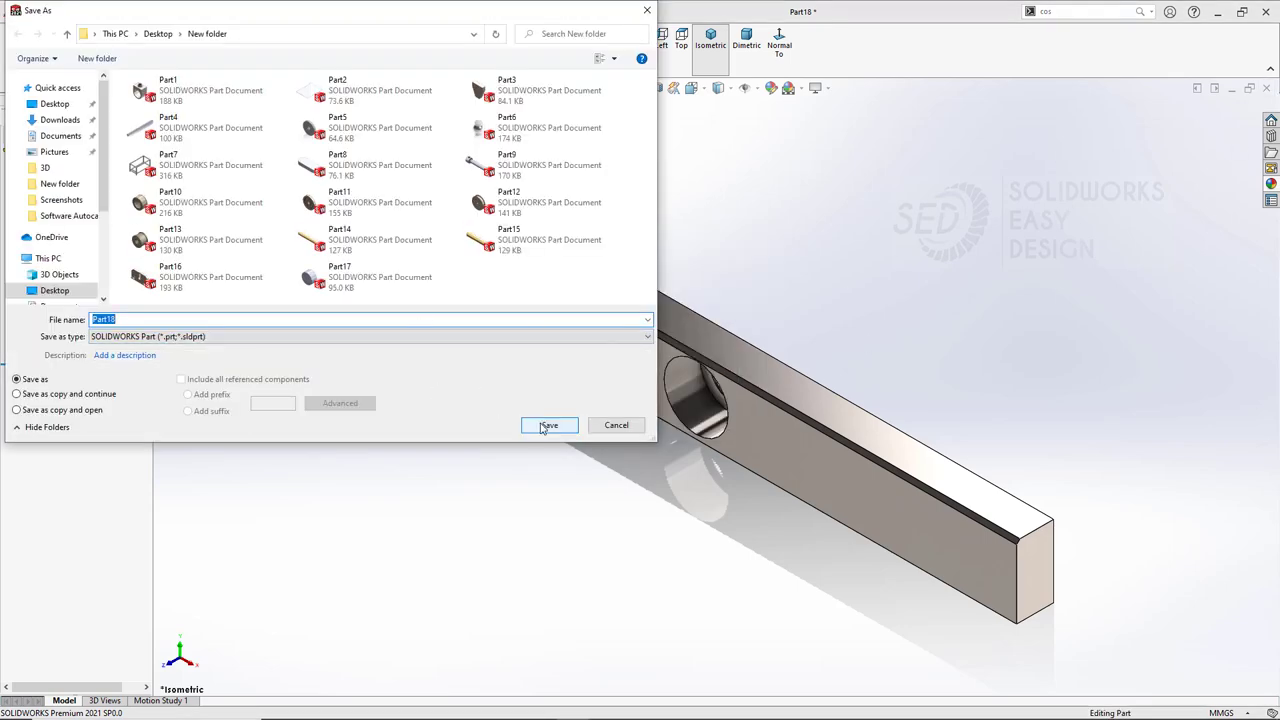
Save the chamfered bar as Part18 and start a new blank part.
{"action": "left_click", "coordinate": [548, 425]}
{"action": "left_click", "coordinate": [226, 11]}
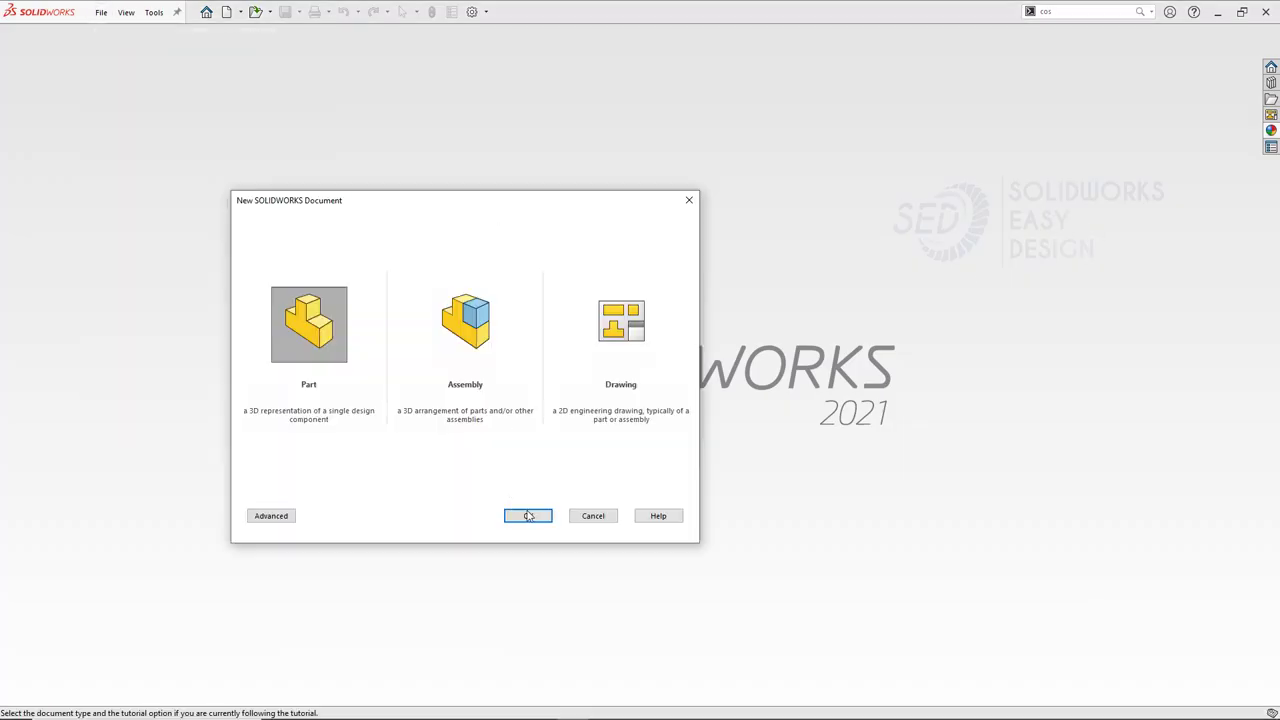
{"action": "left_click", "coordinate": [528, 516]}
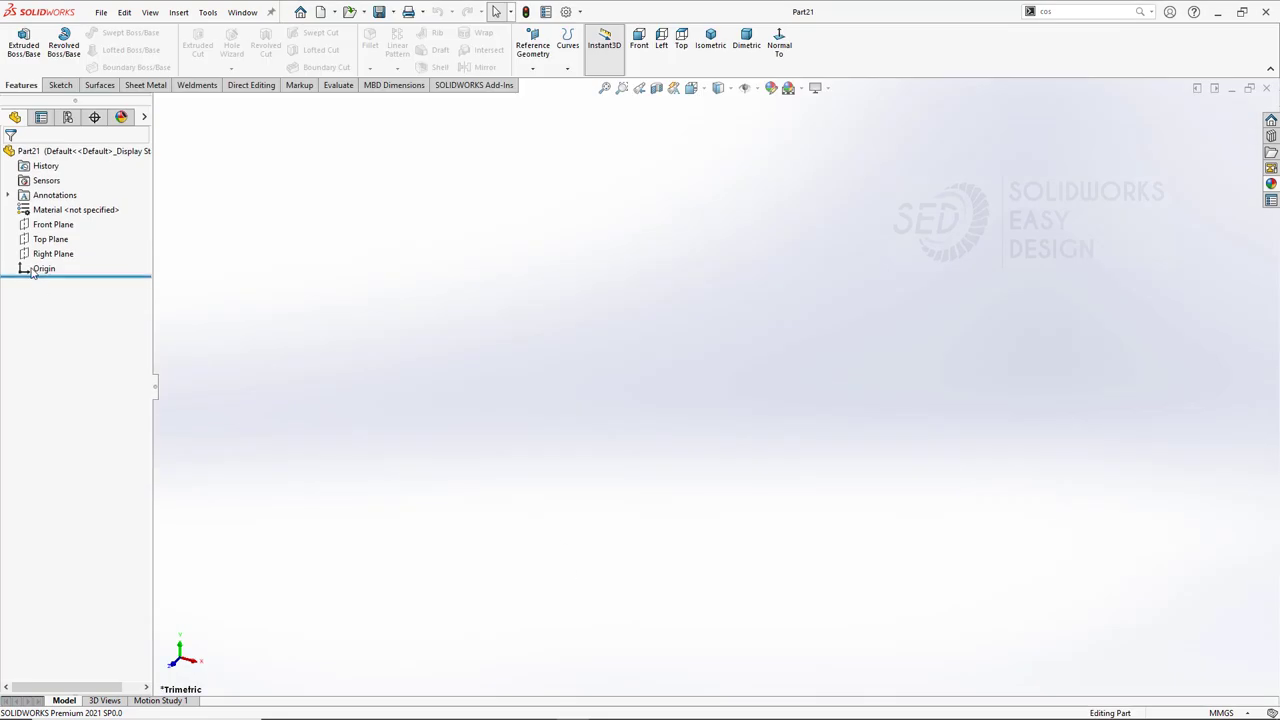
On the Front Plane, sketch a 60 mm diameter circle centred on the origin.
{"action": "left_click", "coordinate": [53, 224]}
{"action": "left_click", "coordinate": [62, 203]}
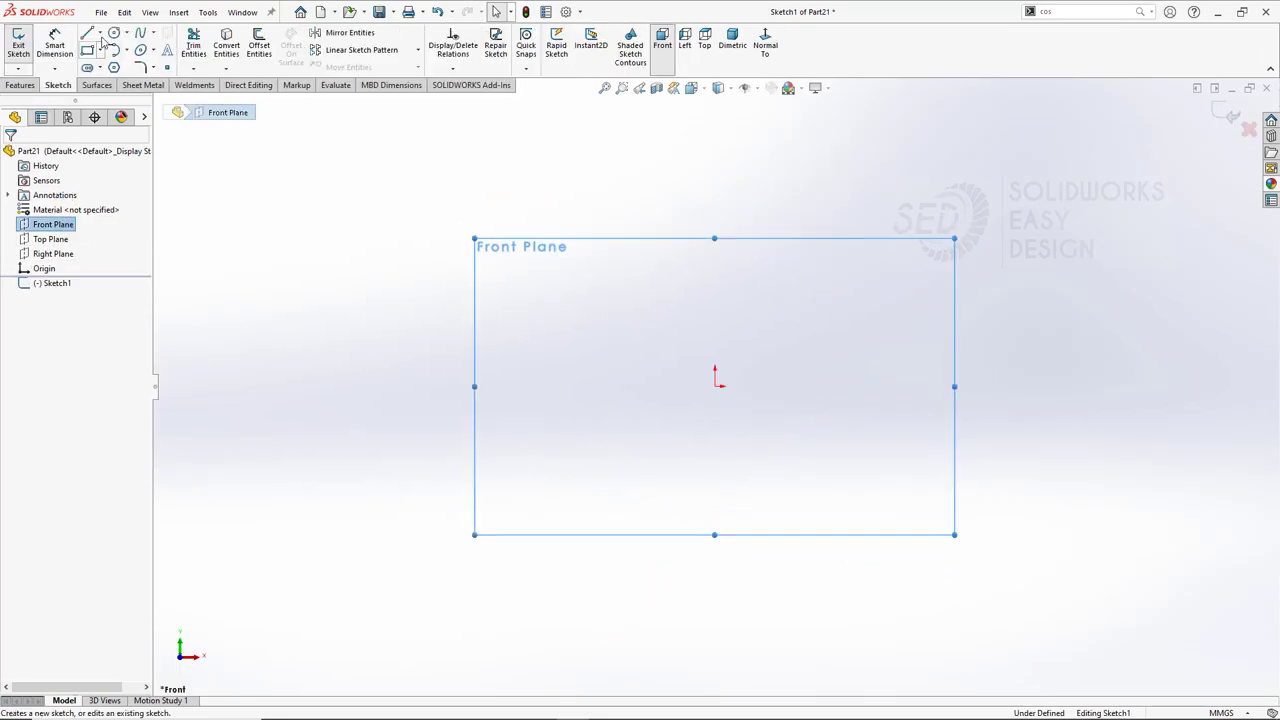
{"action": "left_click", "coordinate": [114, 33]}
{"action": "left_click", "coordinate": [715, 378]}
{"action": "left_click", "coordinate": [725, 257]}
{"action": "key", "text": "Escape"}
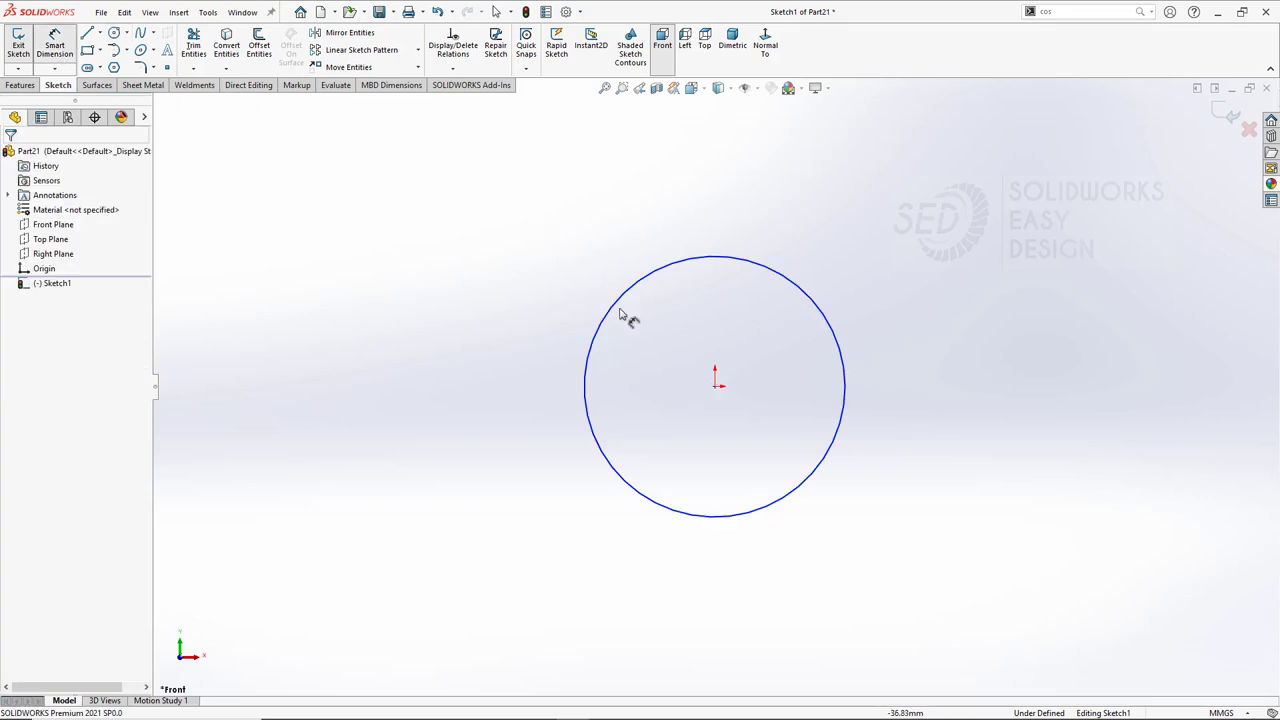
{"action": "left_click", "coordinate": [608, 316]}
{"action": "left_click", "coordinate": [486, 386]}
{"action": "key", "text": "Return"}
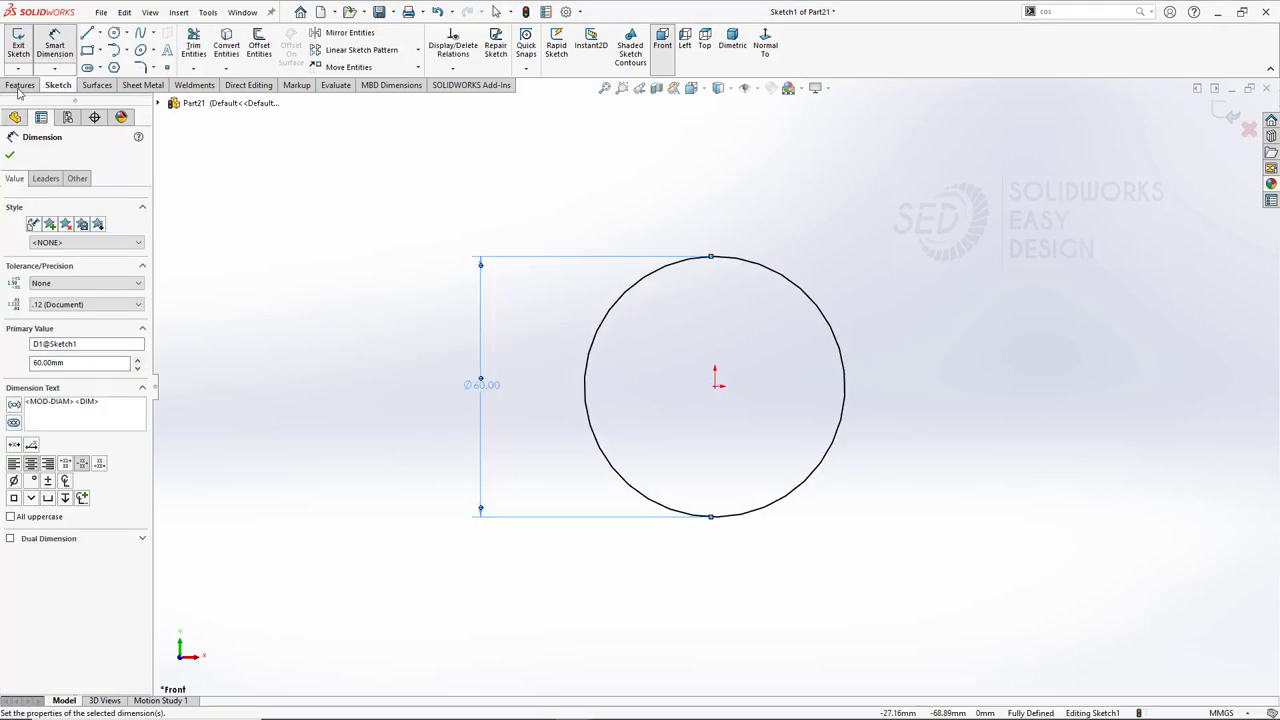
Extrude the circle mid-plane into a 200 mm long solid cylinder.
{"action": "left_click", "coordinate": [20, 85]}
{"action": "left_click", "coordinate": [23, 45]}
{"action": "left_click", "coordinate": [83, 233]}
{"action": "left_click", "coordinate": [50, 280]}
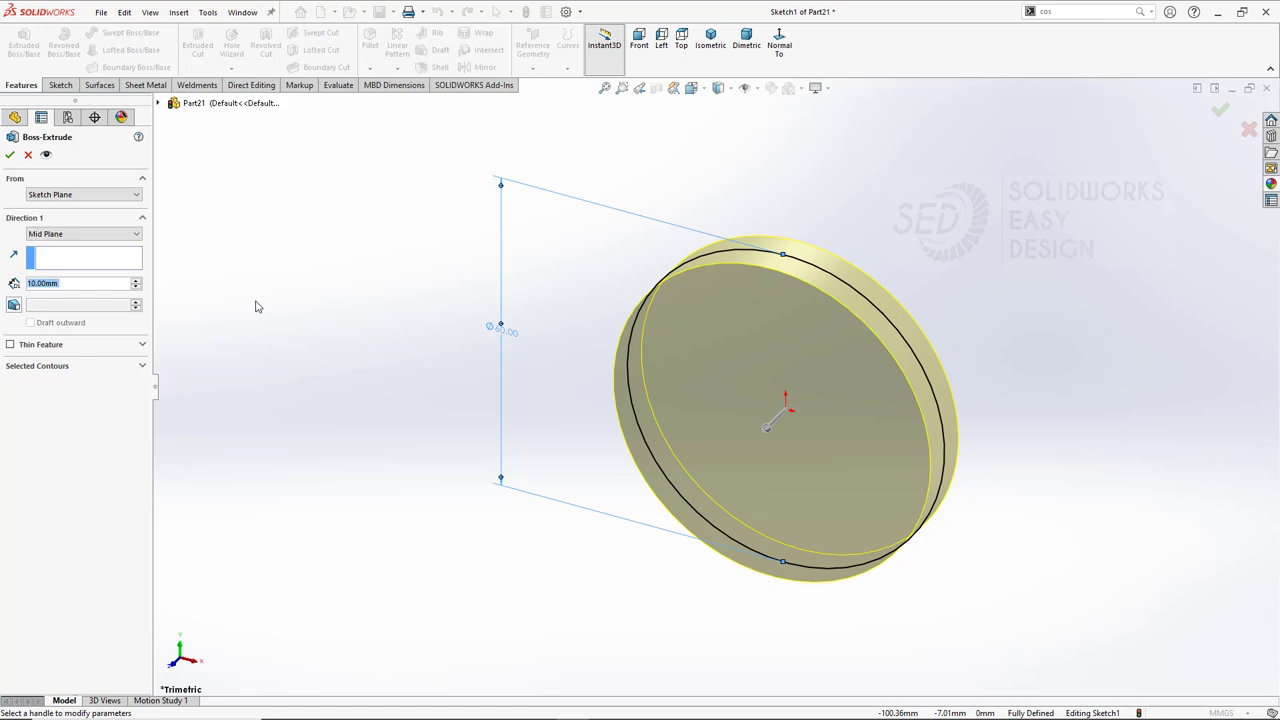
{"action": "type", "text": "200"}
{"action": "key", "text": "Return"}
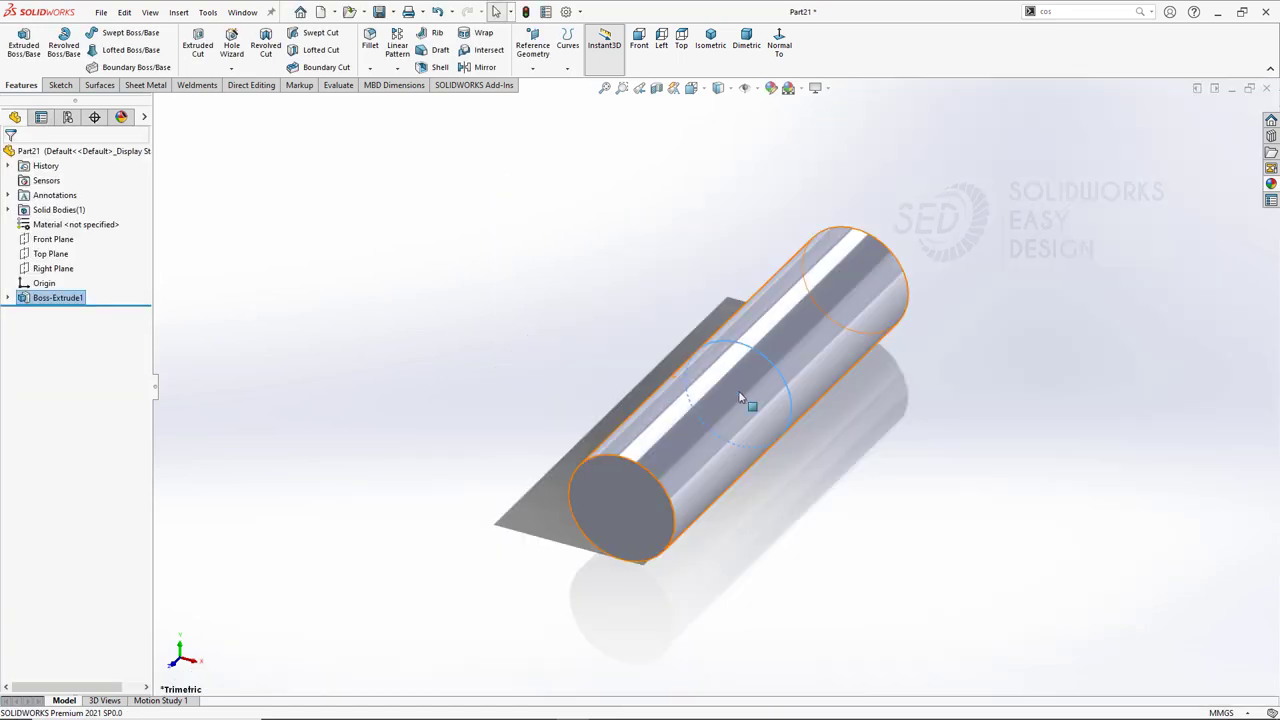
{"action": "scroll", "coordinate": [768, 460], "scroll_direction": "down", "scroll_amount": 2}
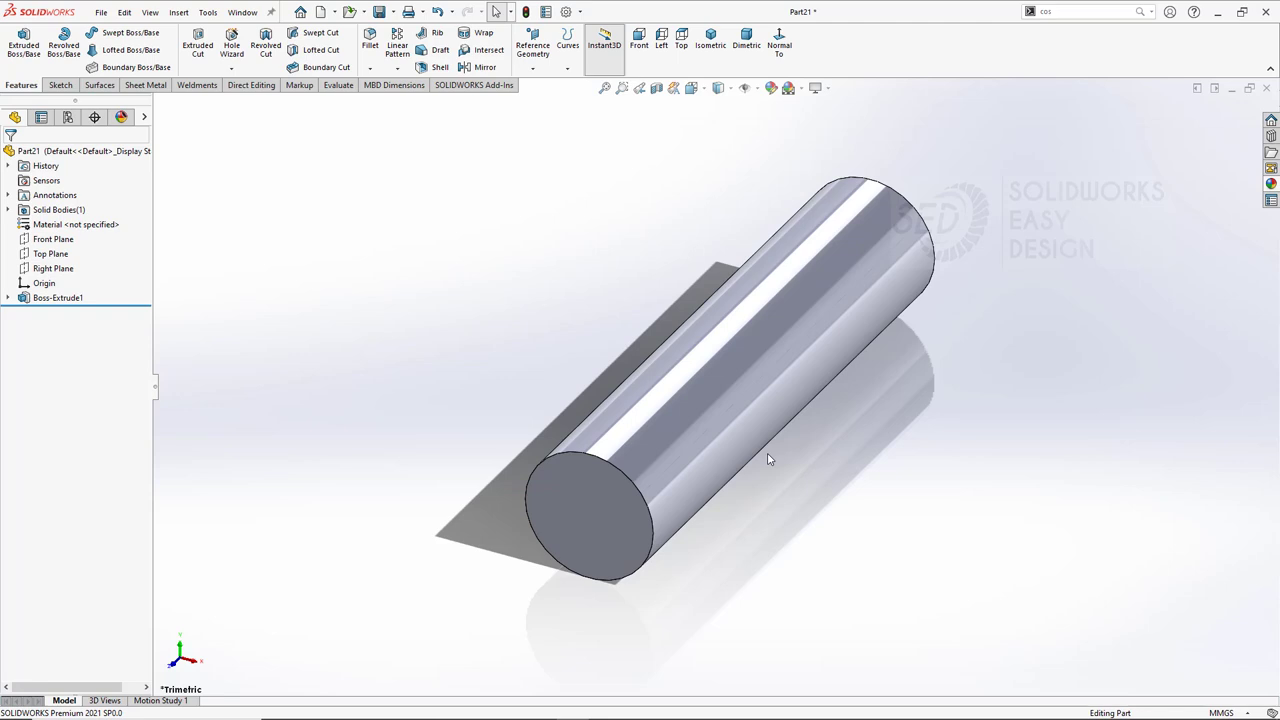
Open a sketch on the shaft's end face, viewed head-on with a plain white background, entering 30.92.
{"action": "left_click", "coordinate": [602, 501]}
{"action": "left_click", "coordinate": [655, 465]}
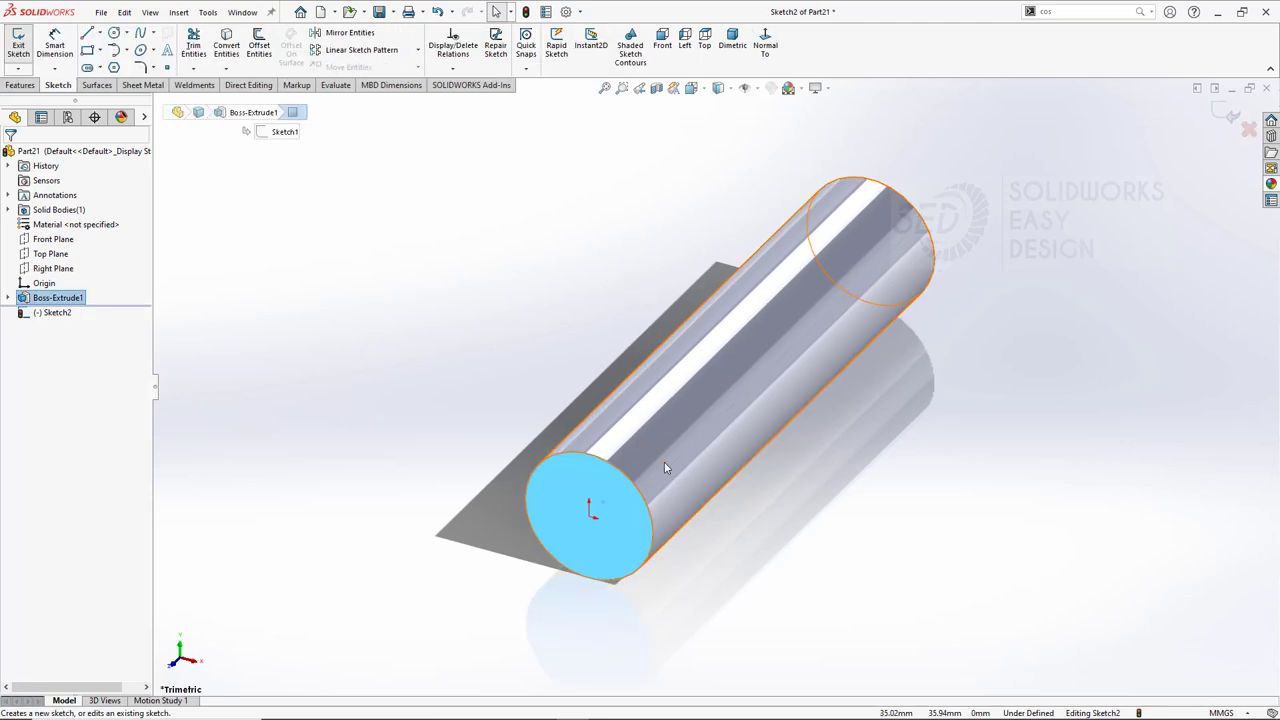
{"action": "left_click", "coordinate": [779, 57]}
{"action": "left_click", "coordinate": [802, 90]}
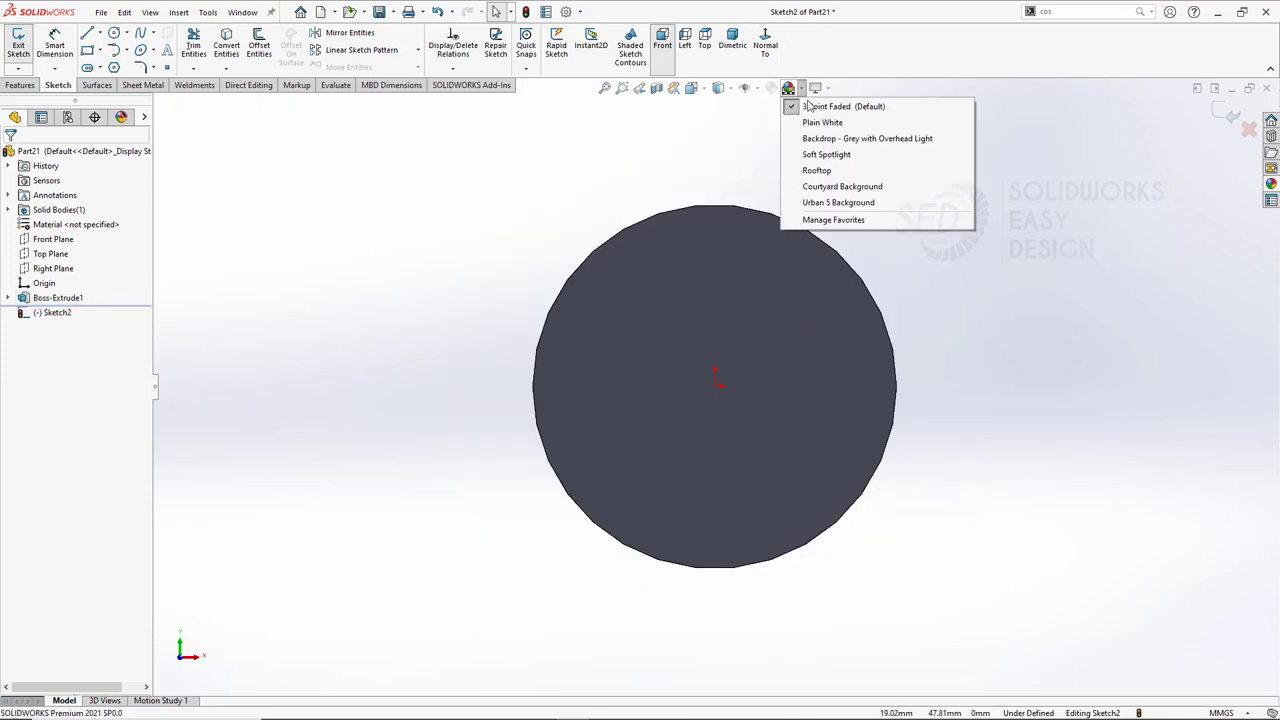
{"action": "left_click", "coordinate": [822, 122]}
{"action": "scroll", "coordinate": [826, 200], "scroll_direction": "down", "scroll_amount": 2}
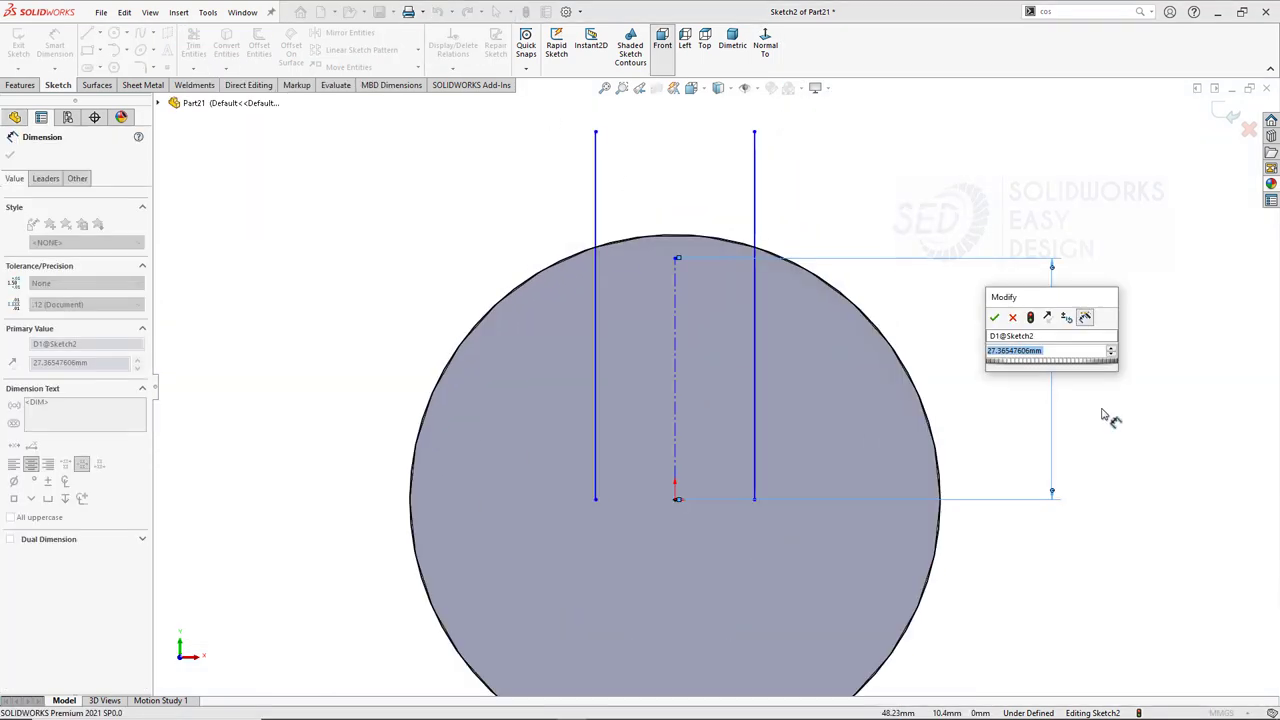
{"action": "type", "text": "30."}
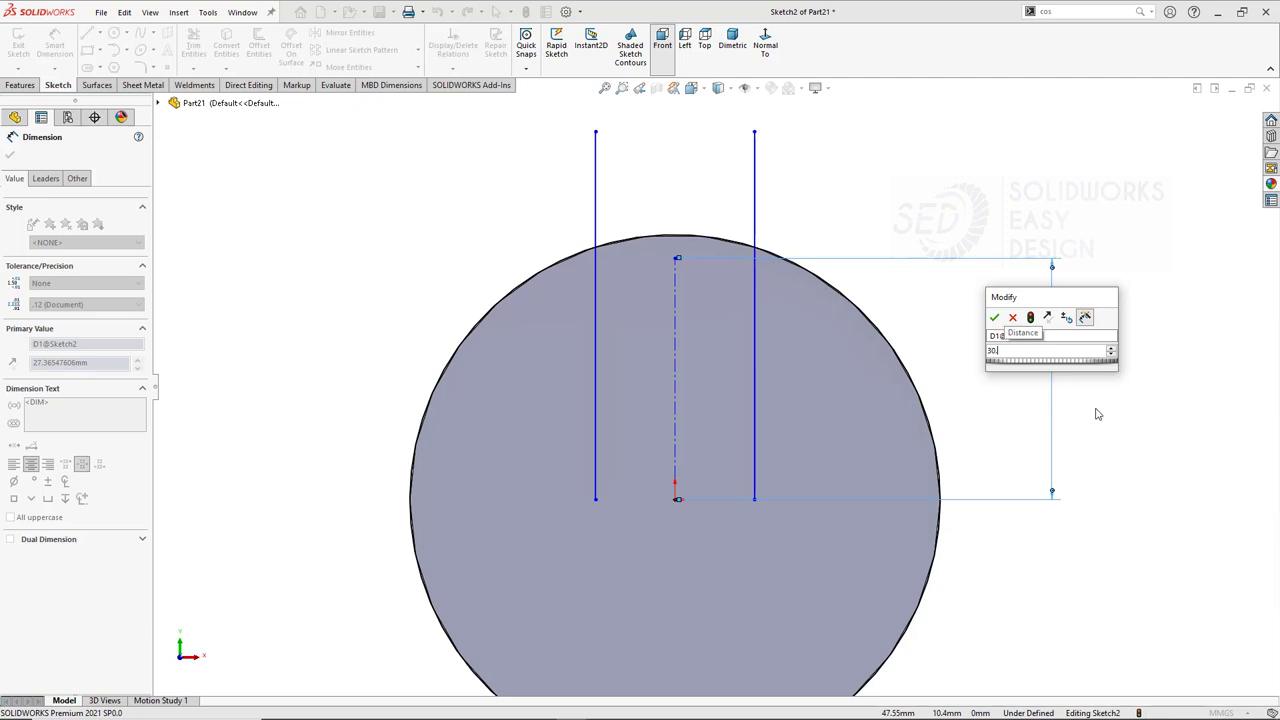
{"action": "type", "text": "92"}
{"action": "key", "text": "Return"}
Draw a center rectangle straddling the top edge of the end-face circle.
{"action": "left_click", "coordinate": [99, 50]}
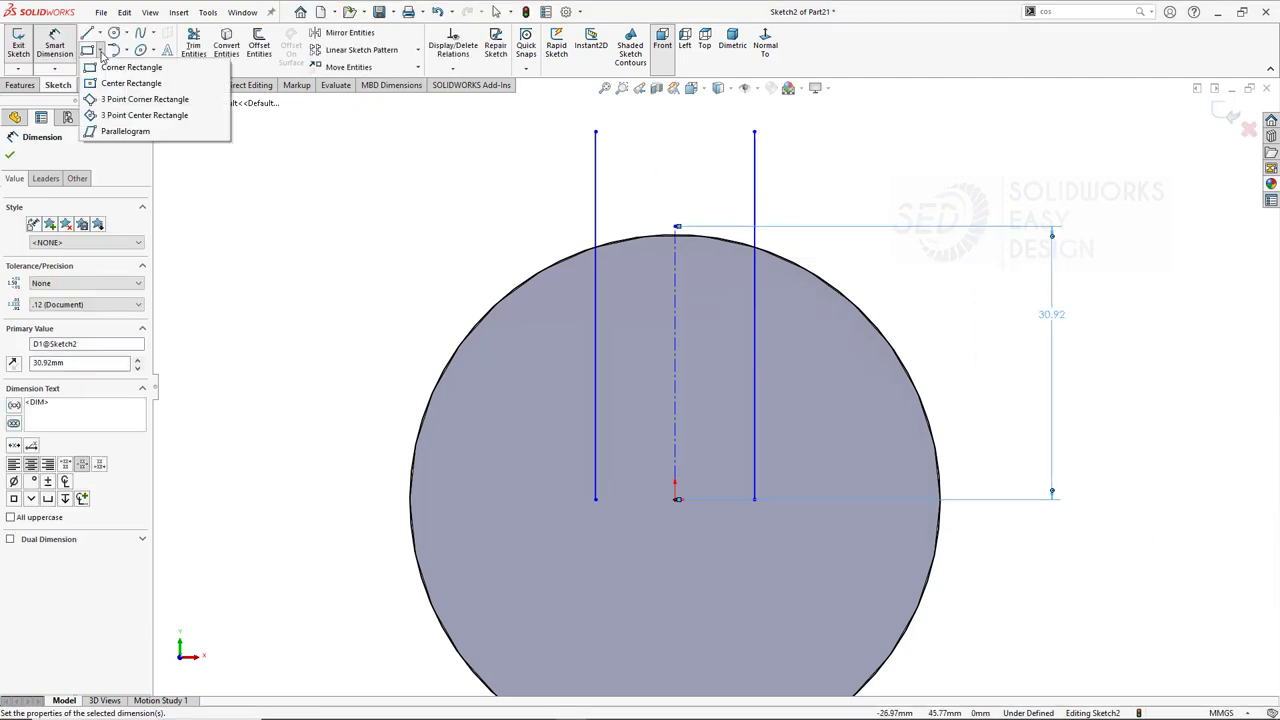
{"action": "left_click", "coordinate": [106, 82]}
{"action": "left_click", "coordinate": [676, 228]}
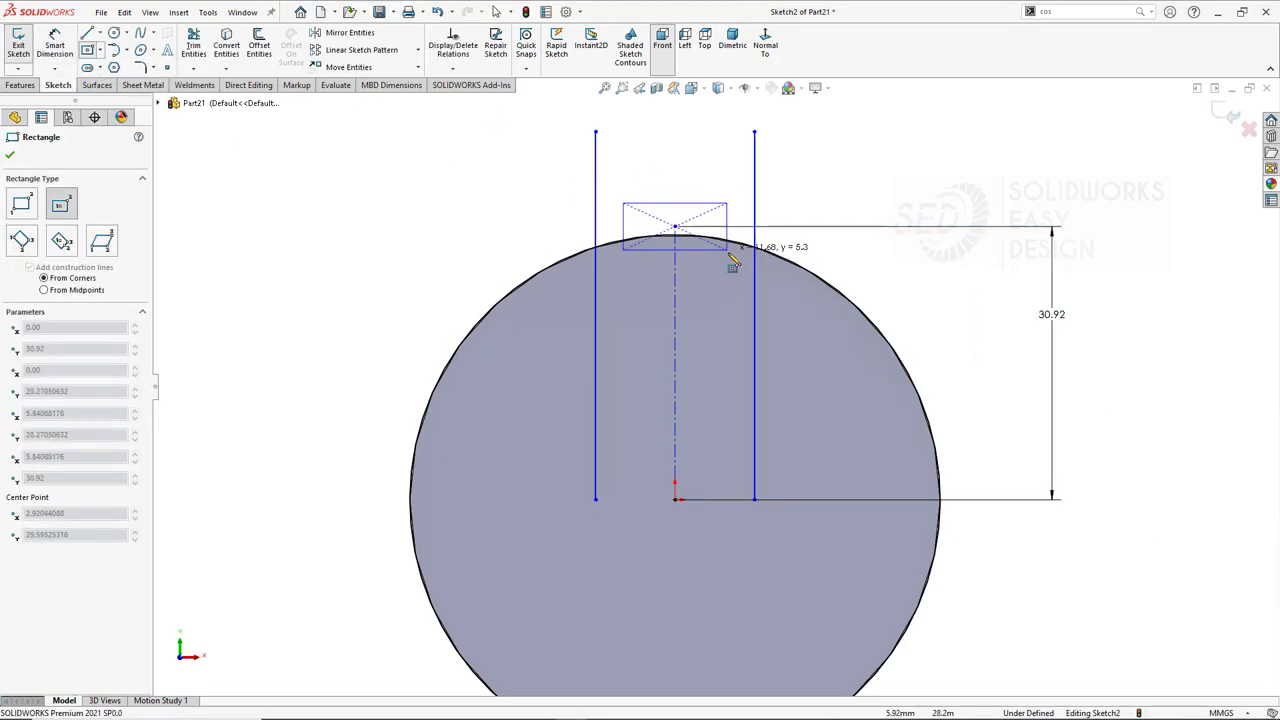
{"action": "left_click", "coordinate": [728, 252]}
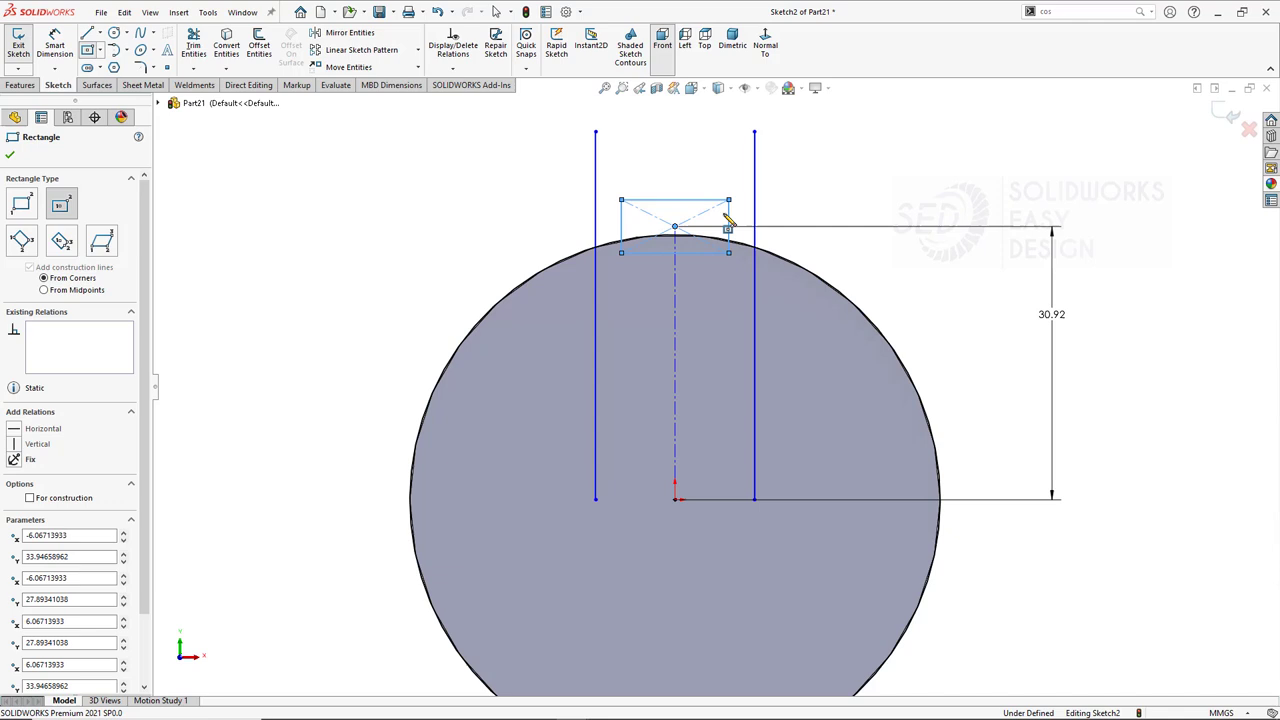
Try dimensioning the rectangle's top edge to the origin at 35 mm, then delete the conflicting 33.95 dimension.
{"action": "left_click", "coordinate": [45, 47]}
{"action": "left_click", "coordinate": [690, 200]}
{"action": "left_click", "coordinate": [675, 497]}
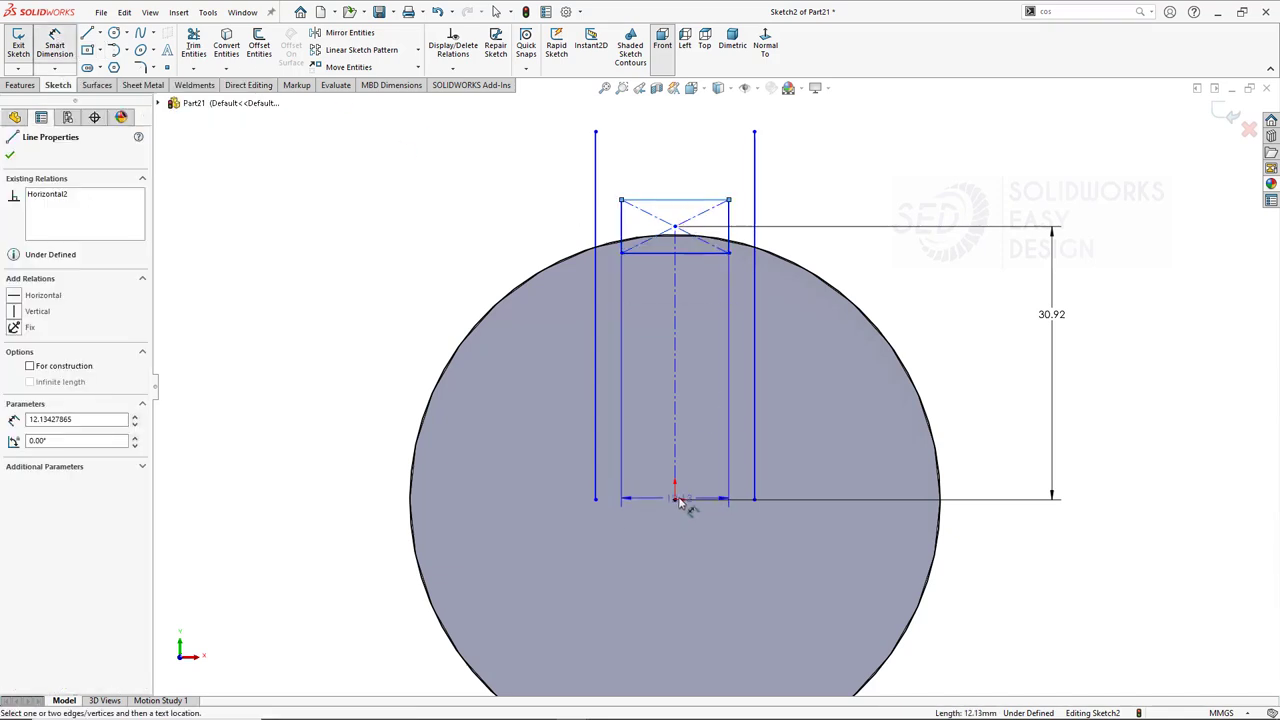
{"action": "left_click", "coordinate": [373, 400]}
{"action": "type", "text": "35.4"}
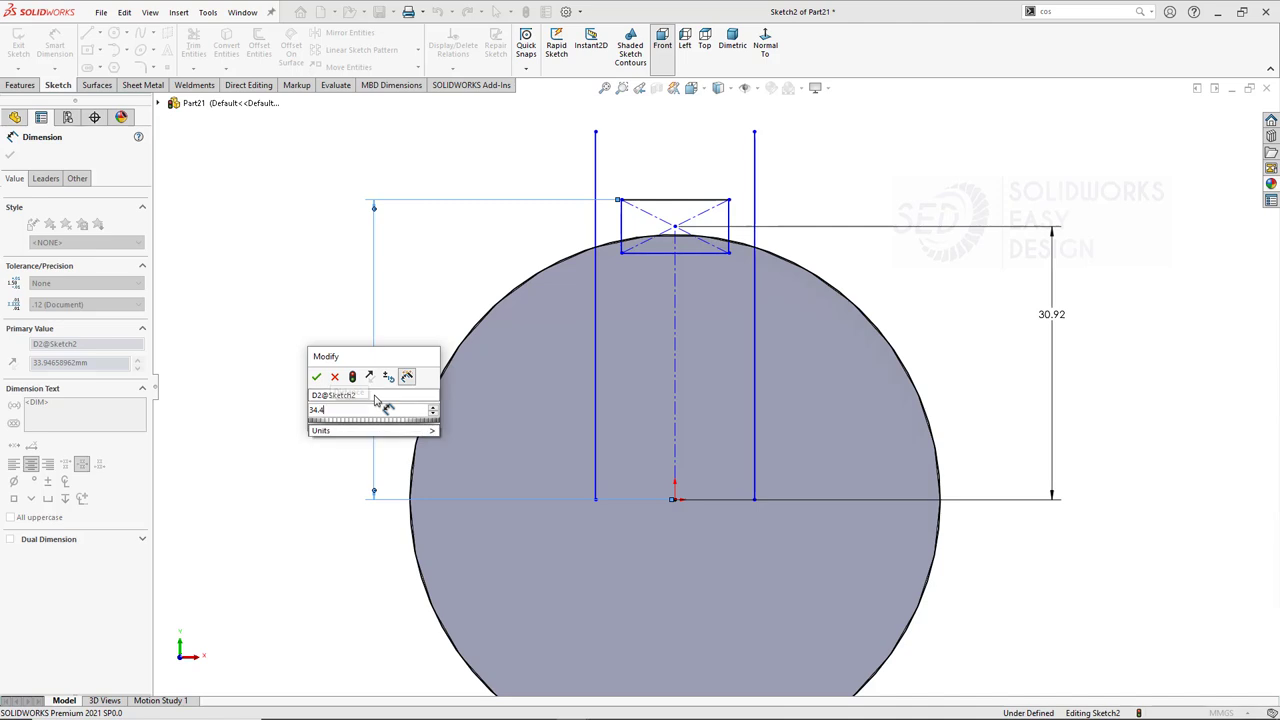
{"action": "key", "text": "Return"}
{"action": "left_click", "coordinate": [722, 366]}
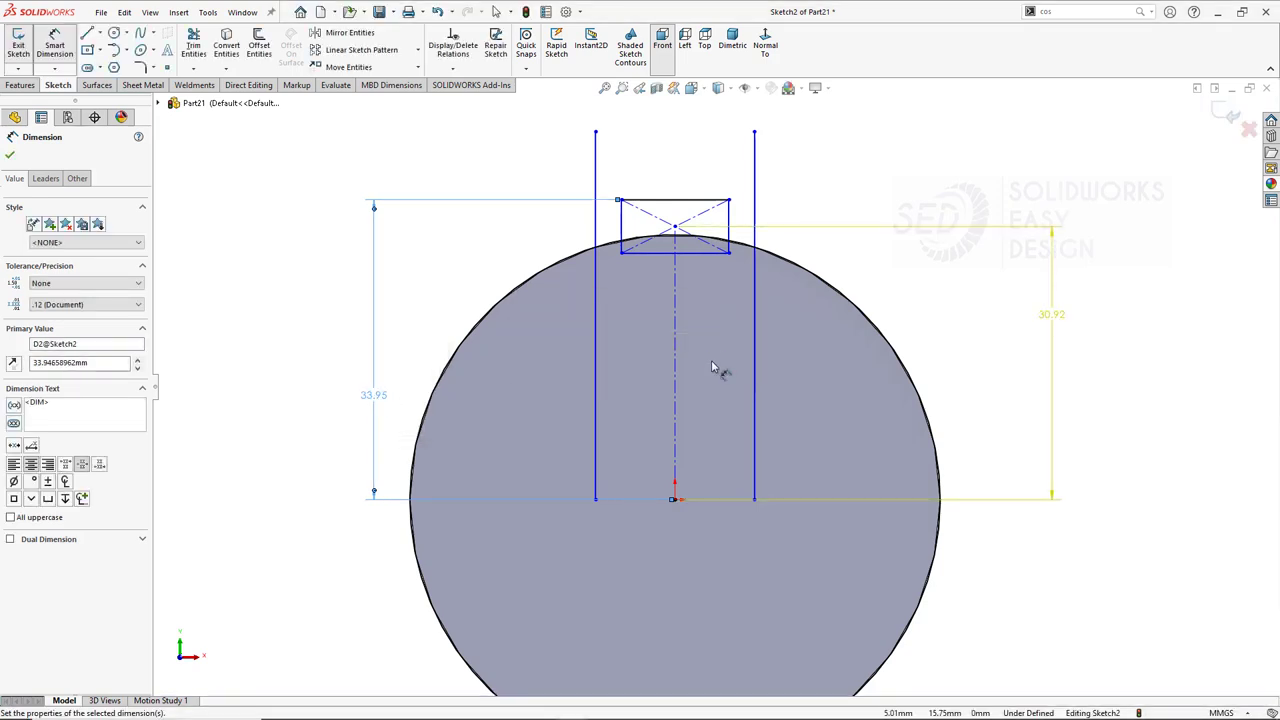
{"action": "left_click", "coordinate": [460, 288]}
{"action": "key", "text": "Escape"}
{"action": "left_click_drag", "start_coordinate": [424, 271], "coordinate": [343, 277]}
{"action": "key", "text": "Delete"}
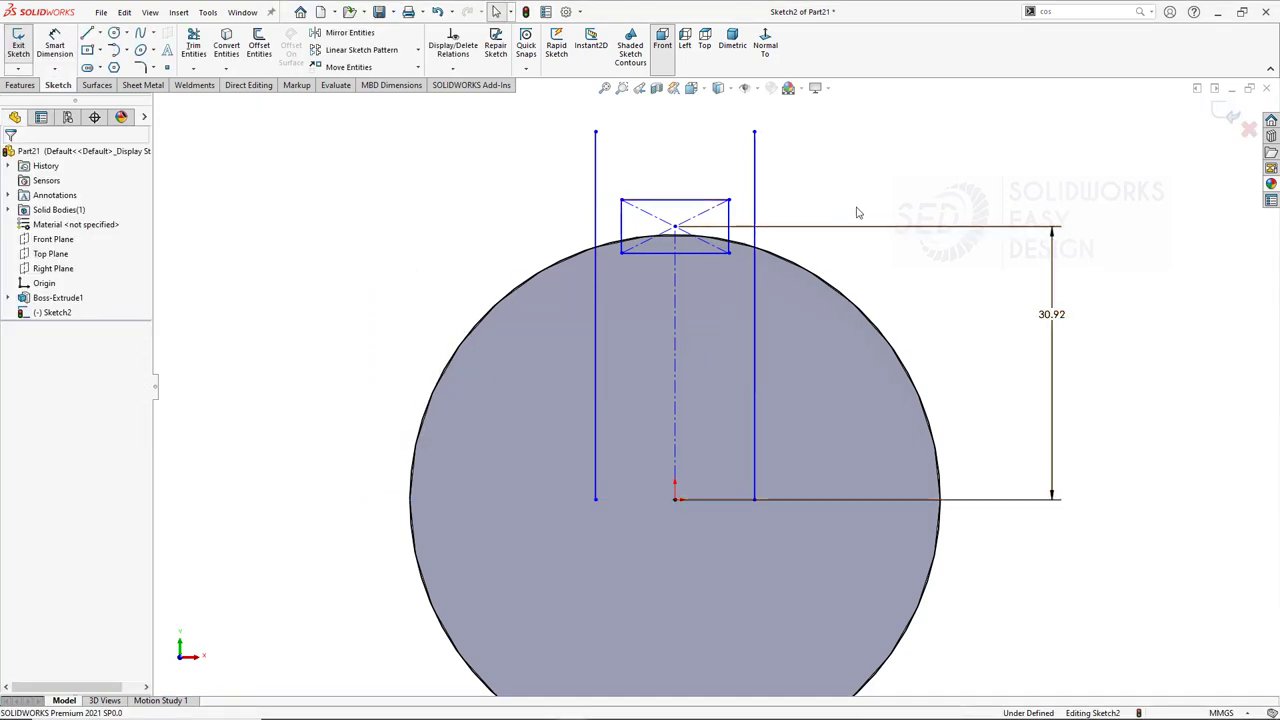
Dimension the rectangle's height to 7 mm.
{"action": "key", "text": "d"}
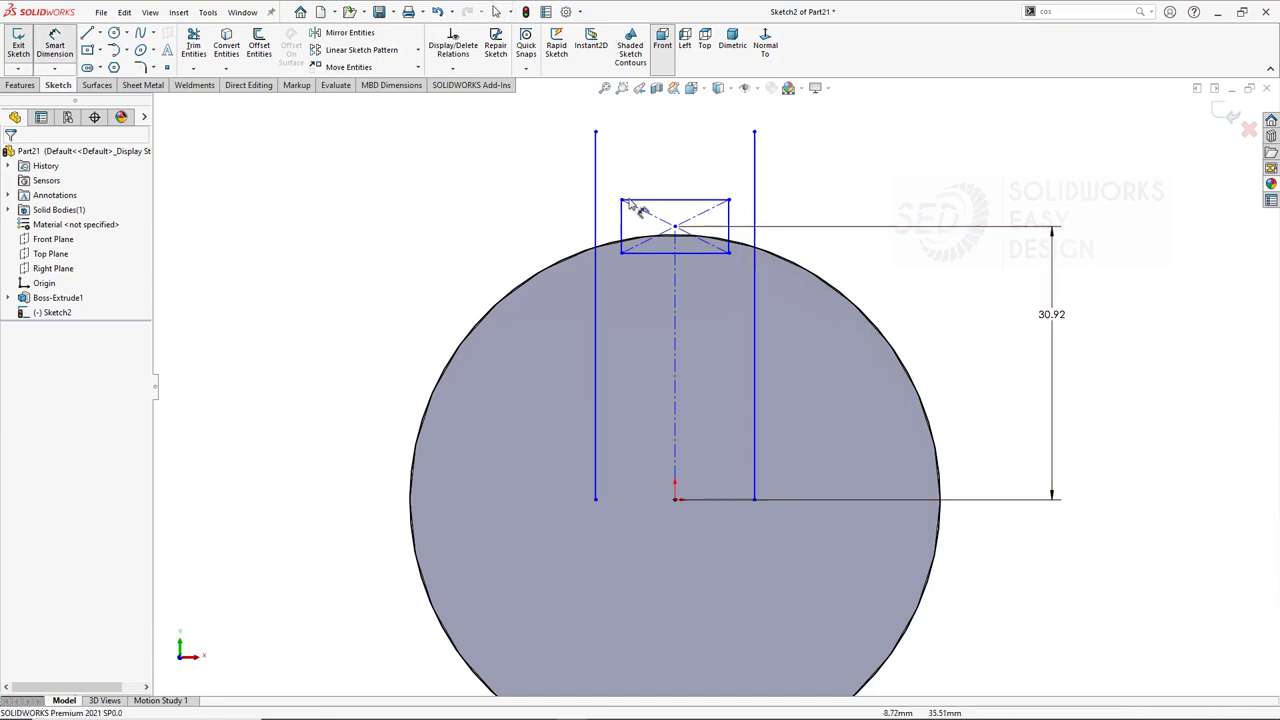
{"action": "left_click", "coordinate": [622, 222]}
{"action": "left_click", "coordinate": [445, 245]}
{"action": "type", "text": "7"}
{"action": "key", "text": "Return"}
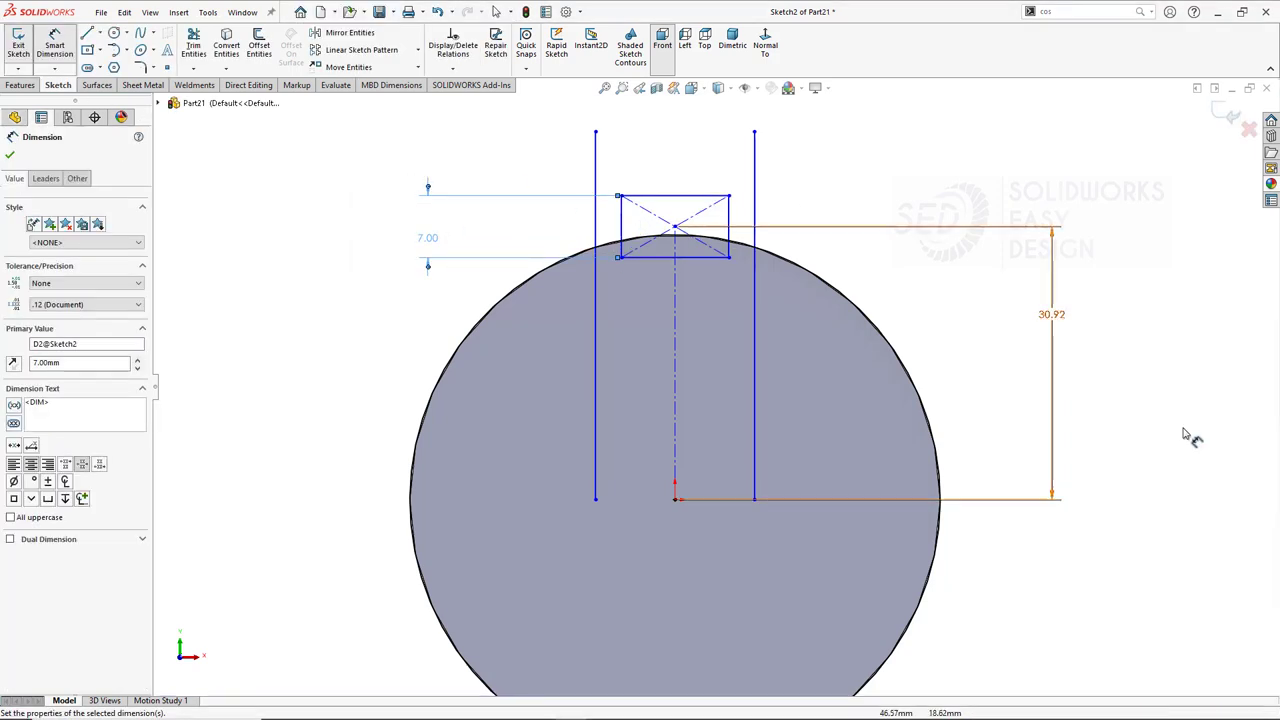
{"action": "left_click", "coordinate": [982, 332]}
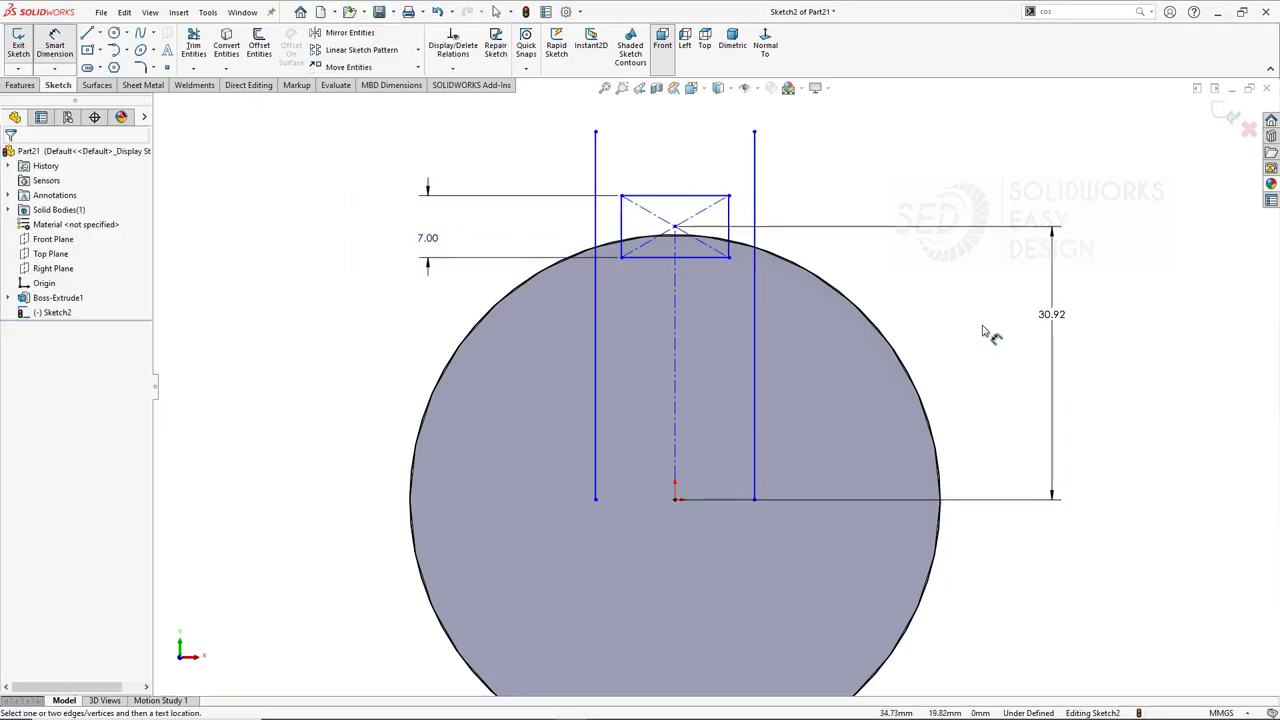
{"action": "left_click", "coordinate": [20, 84]}
{"action": "left_click", "coordinate": [23, 45]}
Replace the boss with an Extruded Cut through both rectangle regions, 50 mm blind deep.
{"action": "left_click", "coordinate": [29, 155]}
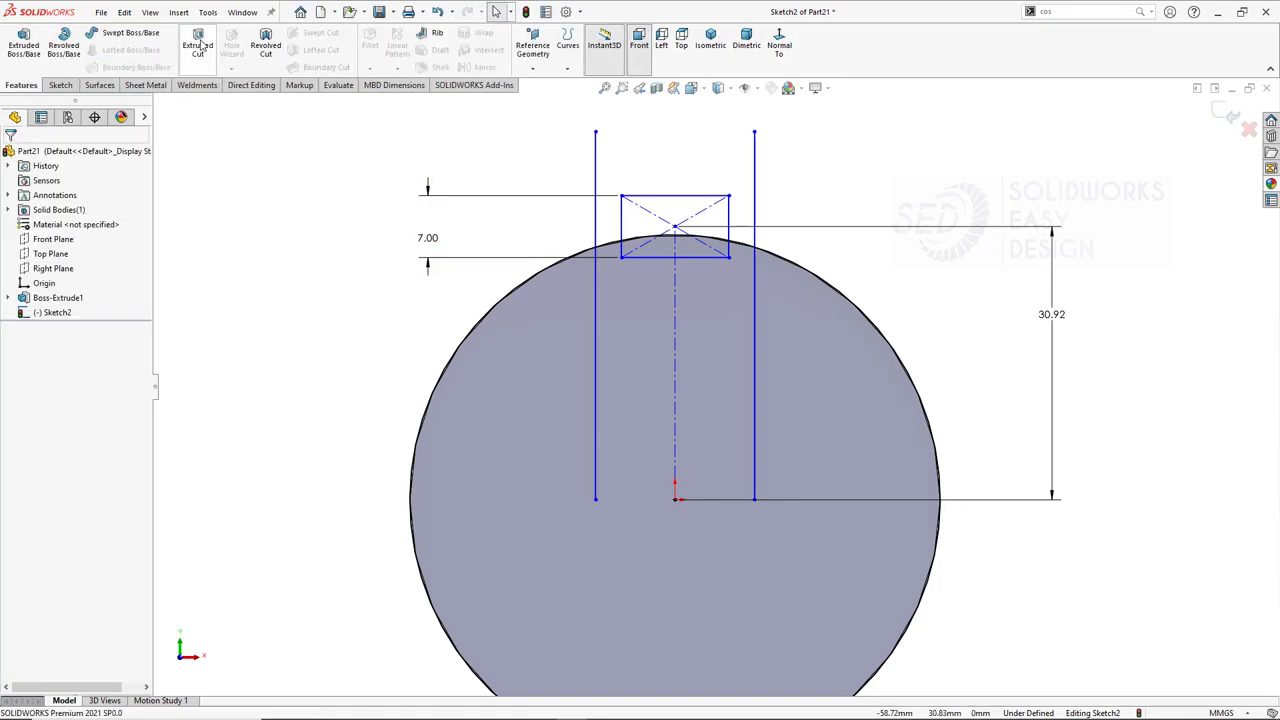
{"action": "left_click", "coordinate": [198, 45]}
{"action": "scroll", "coordinate": [440, 420], "scroll_direction": "down", "scroll_amount": 3}
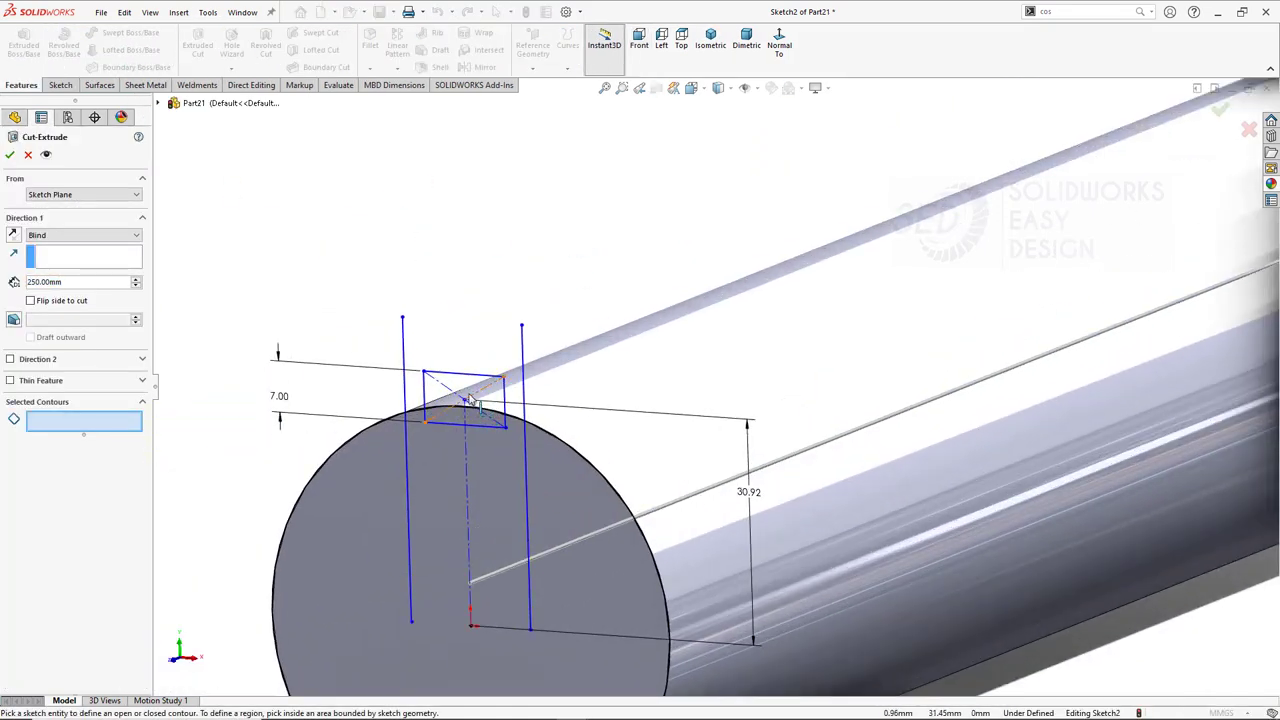
{"action": "left_click", "coordinate": [470, 390]}
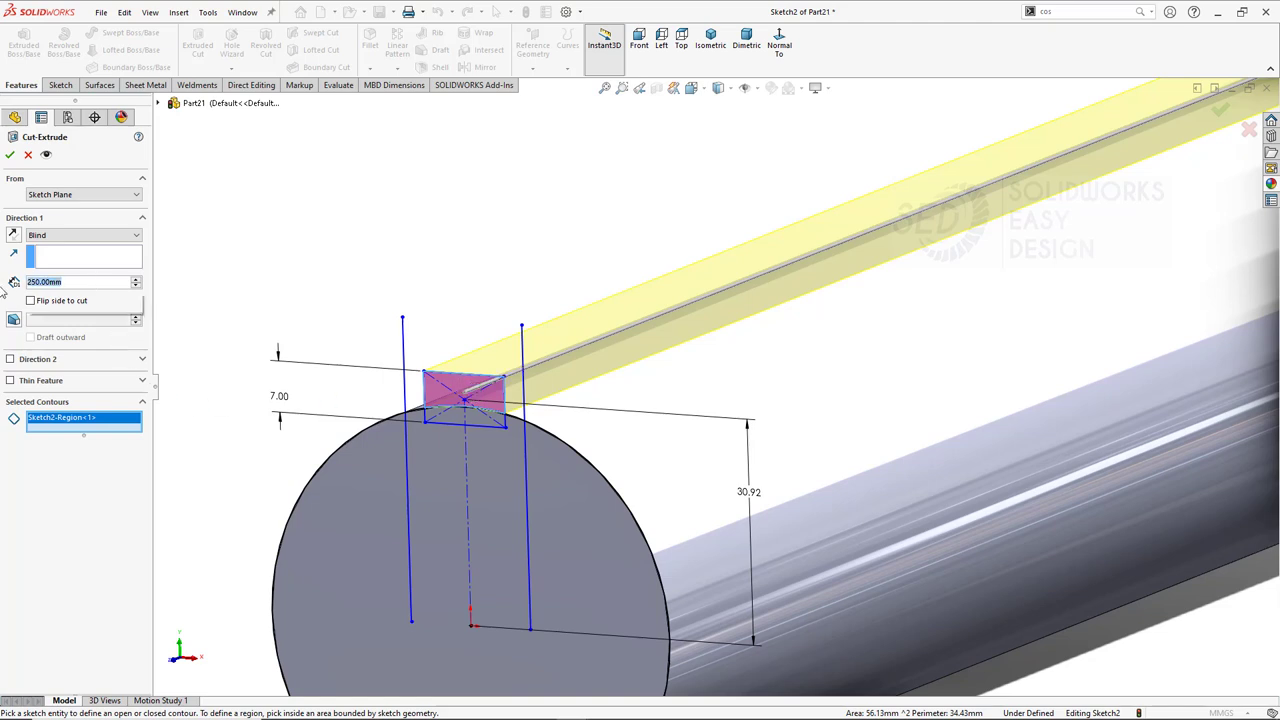
{"action": "type", "text": "7"}
{"action": "key", "text": "Return"}
{"action": "type", "text": "50"}
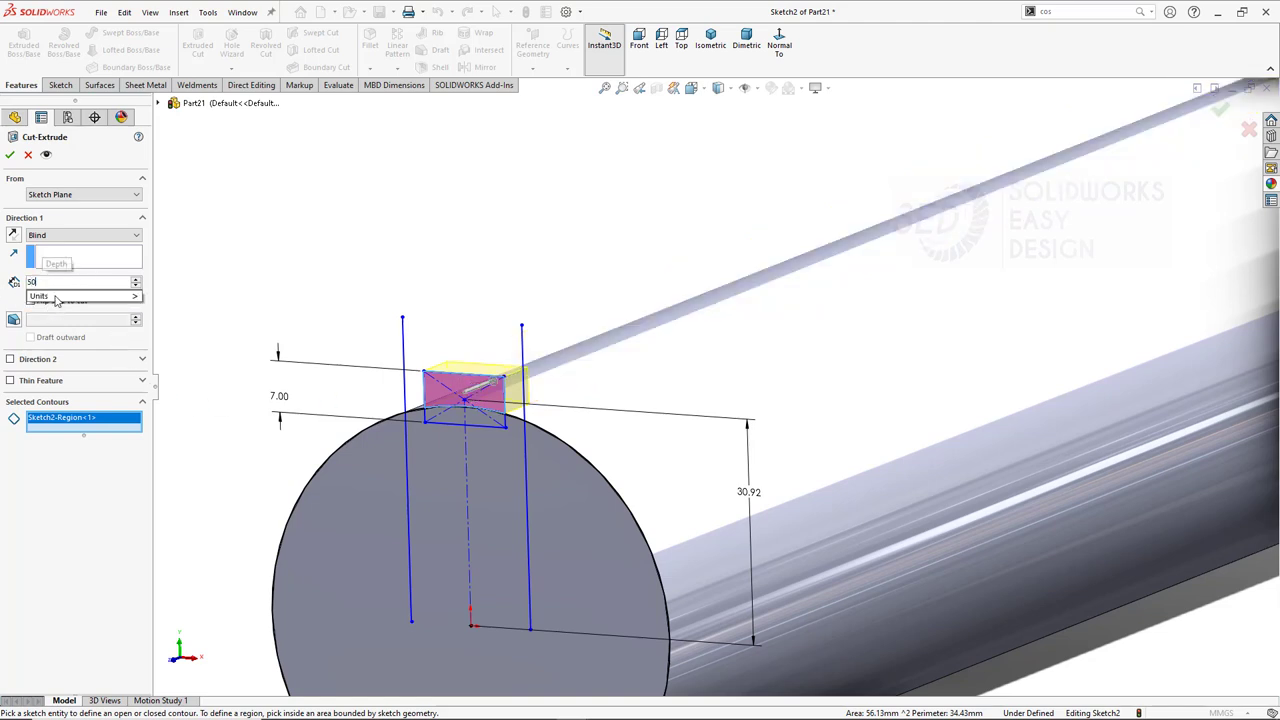
{"action": "key", "text": "Return"}
{"action": "left_click", "coordinate": [459, 418]}
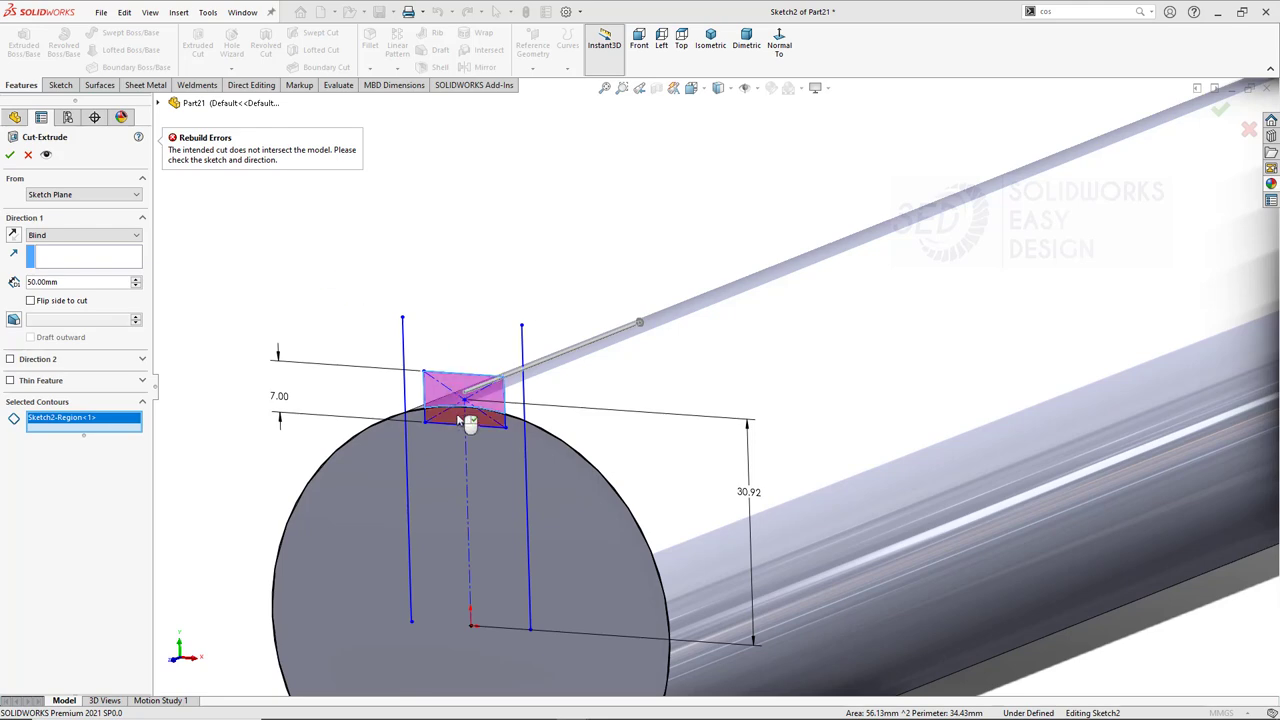
{"action": "left_click", "coordinate": [10, 155]}
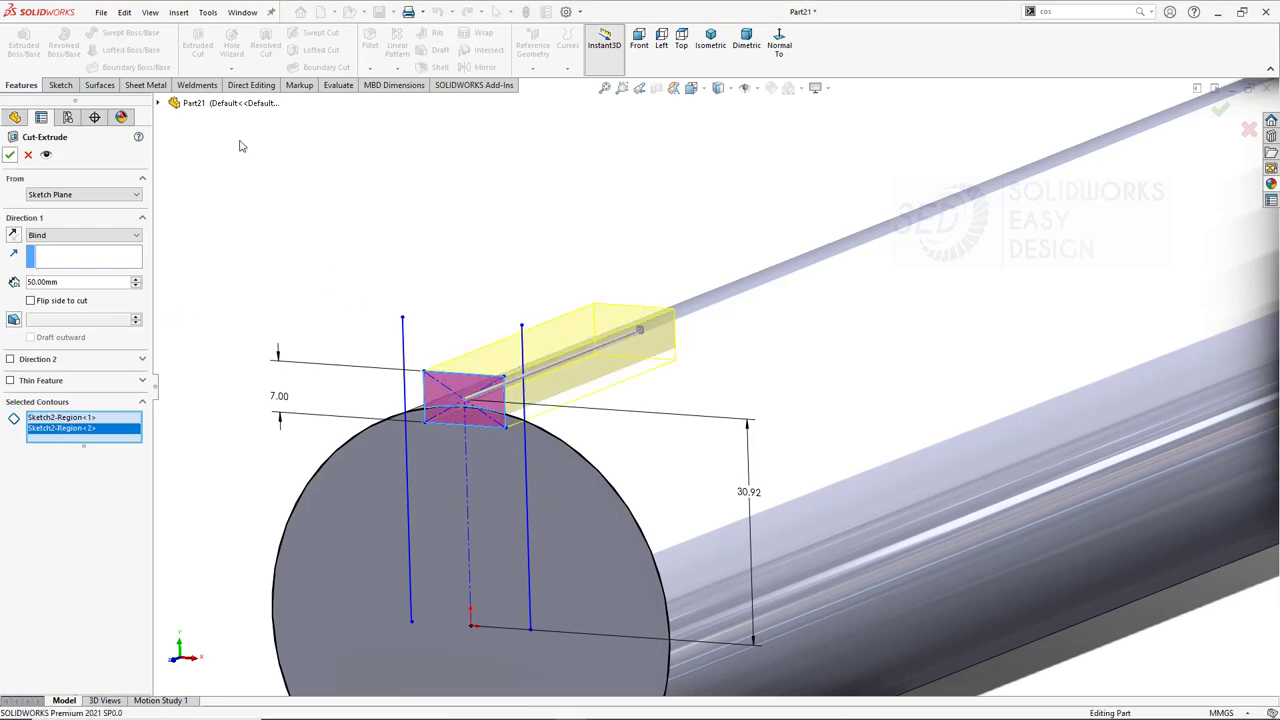
{"action": "mouse_move", "coordinate": [409, 209]}
{"action": "middle_mouse_down"}
{"action": "mouse_move", "coordinate": [523, 363]}
{"action": "mouse_move", "coordinate": [487, 285]}
{"action": "mouse_move", "coordinate": [643, 309]}
{"action": "middle_mouse_up"}
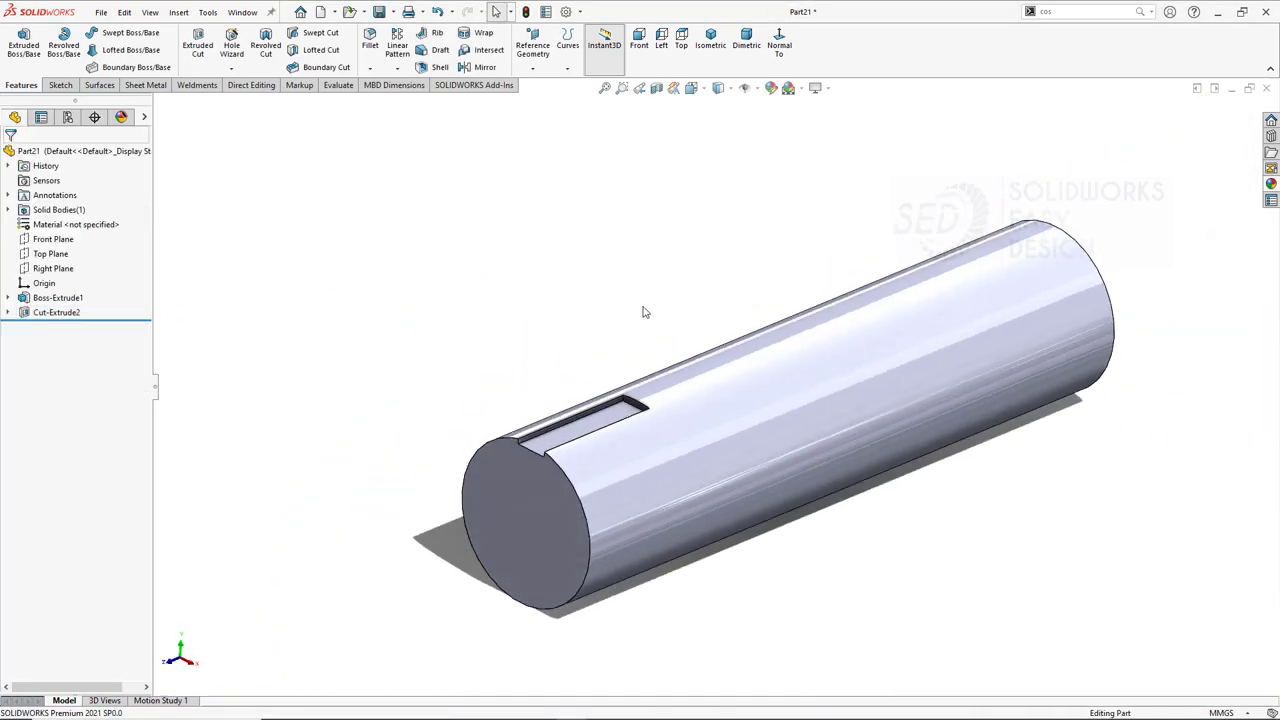
Apply the sandblasted titanium appearance from Metal > Titanium to the shaft.
{"action": "left_click", "coordinate": [1271, 183]}
{"action": "left_click", "coordinate": [1136, 216]}
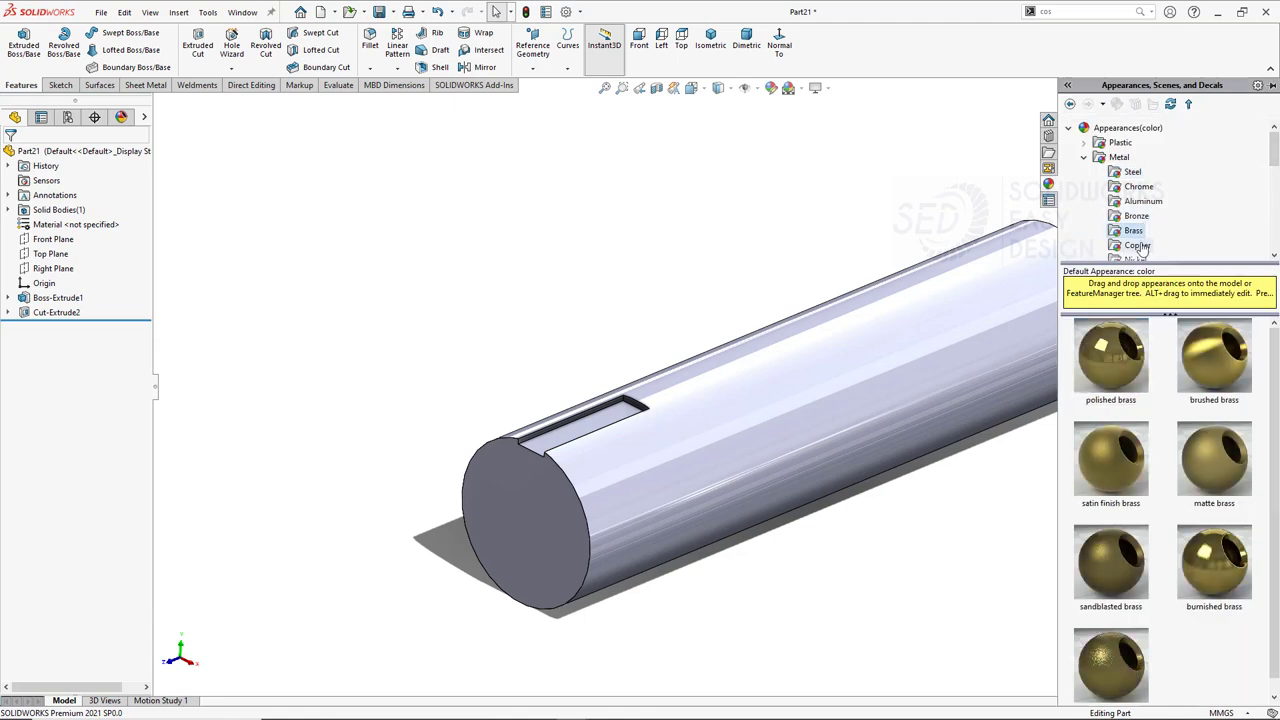
{"action": "left_click", "coordinate": [1136, 245]}
{"action": "scroll", "coordinate": [1140, 240], "scroll_direction": "down", "scroll_amount": 2}
{"action": "left_click", "coordinate": [1139, 230]}
{"action": "double_click", "coordinate": [1228, 460]}
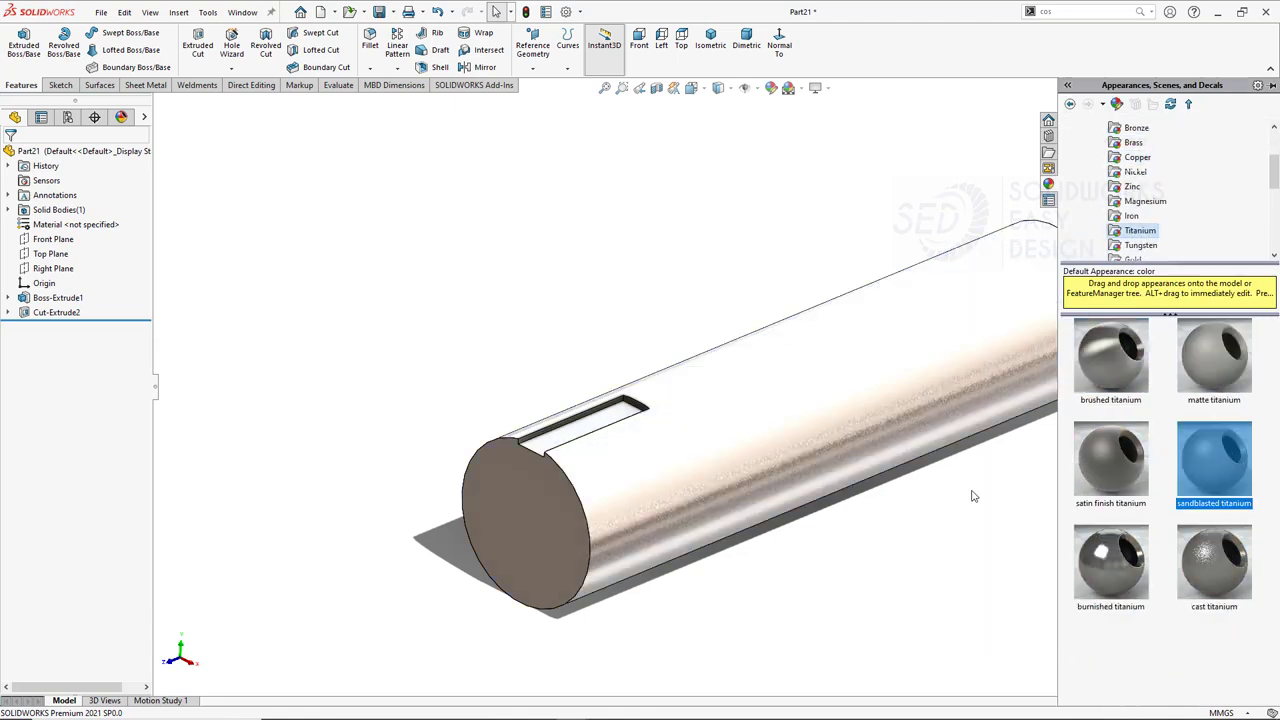
Save the part as Part21 in New folder on the Desktop.
{"action": "key", "text": "ctrl+s"}
{"action": "left_click", "coordinate": [54, 167]}
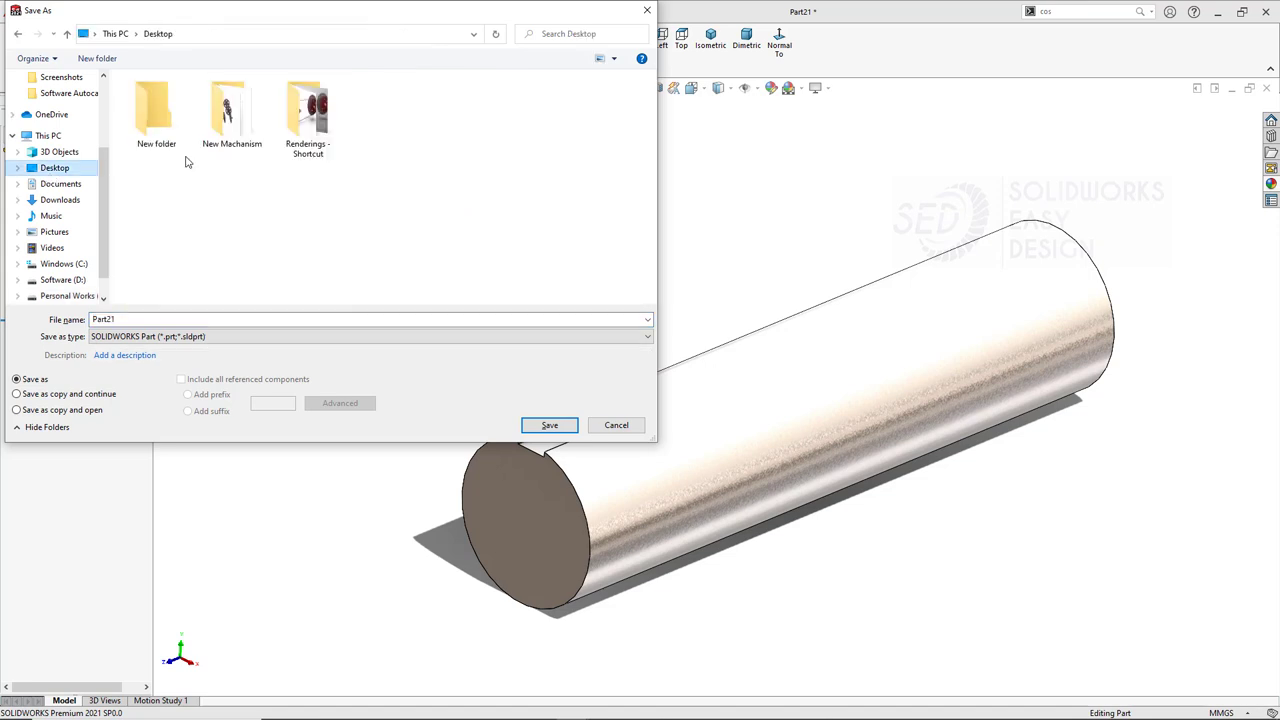
{"action": "double_click", "coordinate": [157, 110]}
{"action": "left_click", "coordinate": [549, 425]}
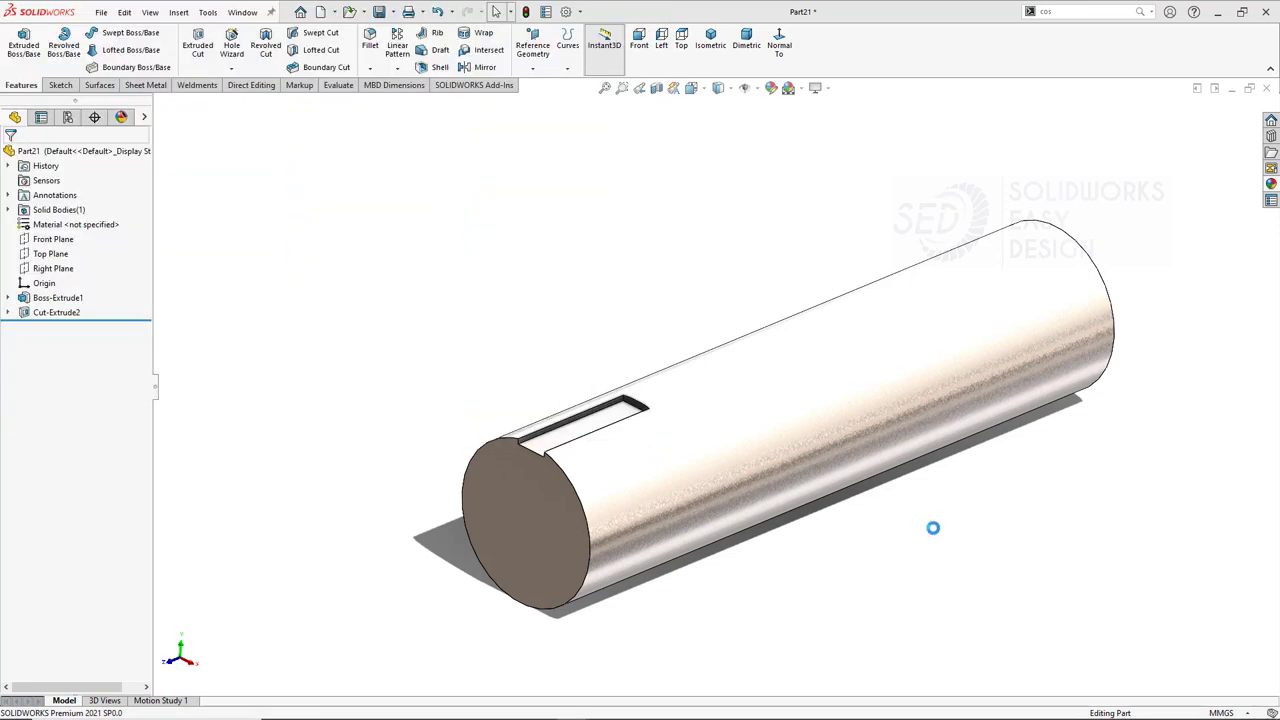
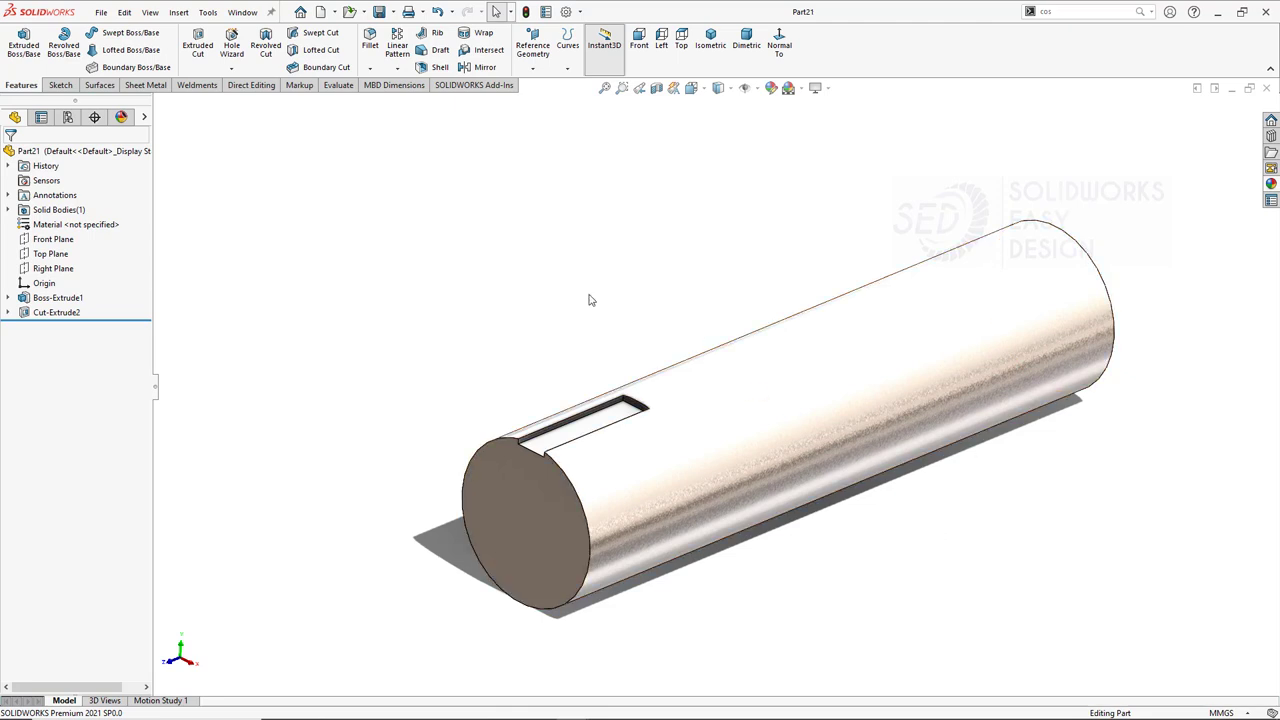
Create Plane1 offset 110 mm from the shaft's end face, flipped into the shaft.
{"action": "left_click", "coordinate": [532, 48]}
{"action": "left_click", "coordinate": [537, 77]}
{"action": "left_click", "coordinate": [548, 460]}
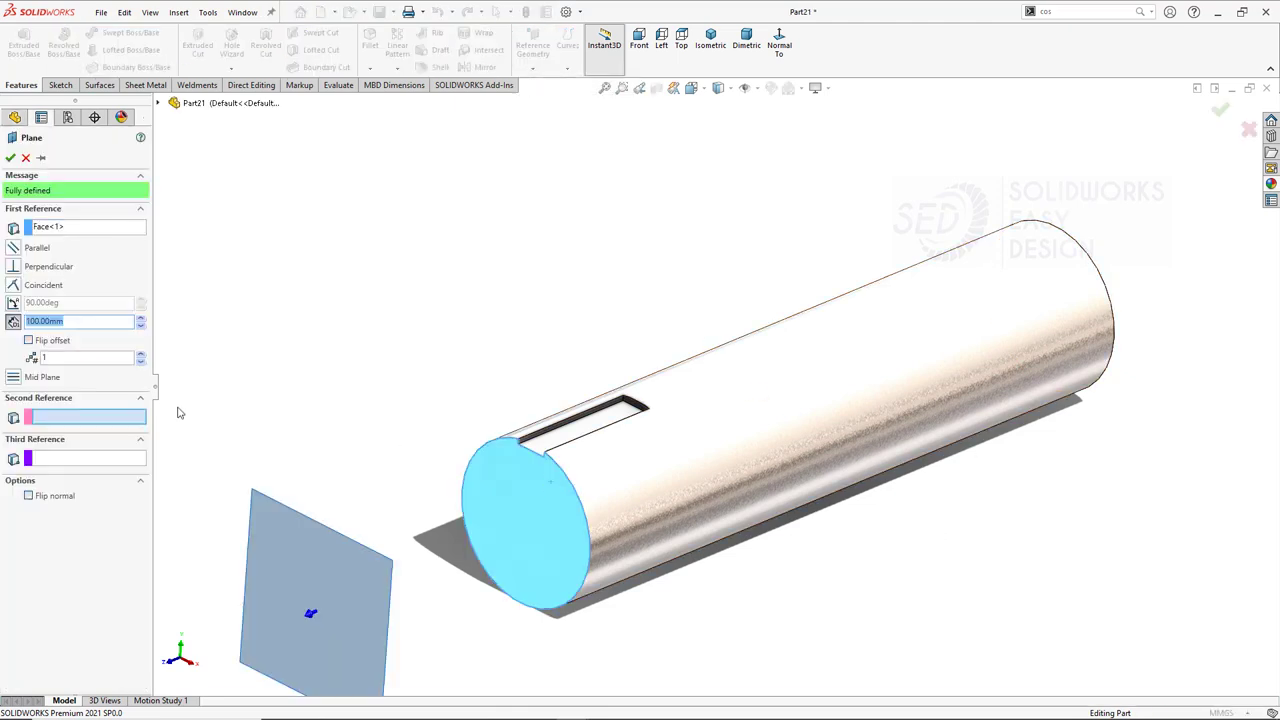
{"action": "type", "text": "110"}
{"action": "key", "text": "Return"}
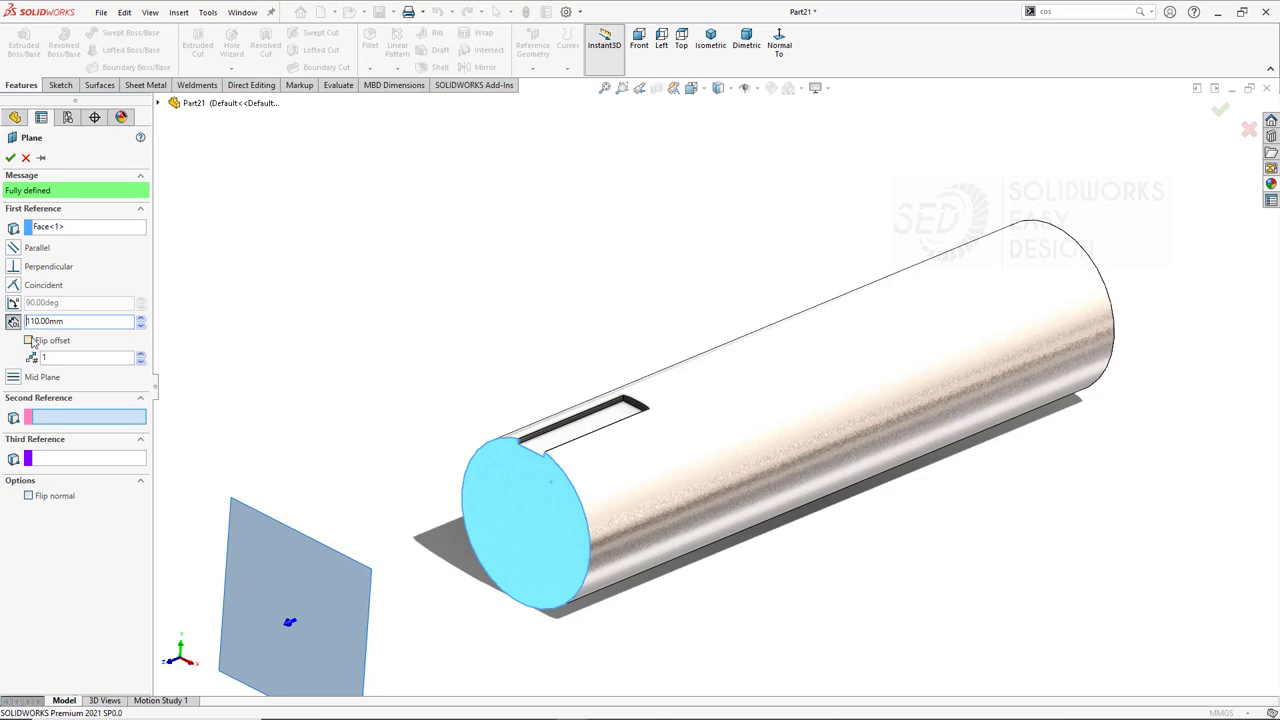
{"action": "left_click", "coordinate": [29, 341]}
{"action": "left_click", "coordinate": [10, 158]}
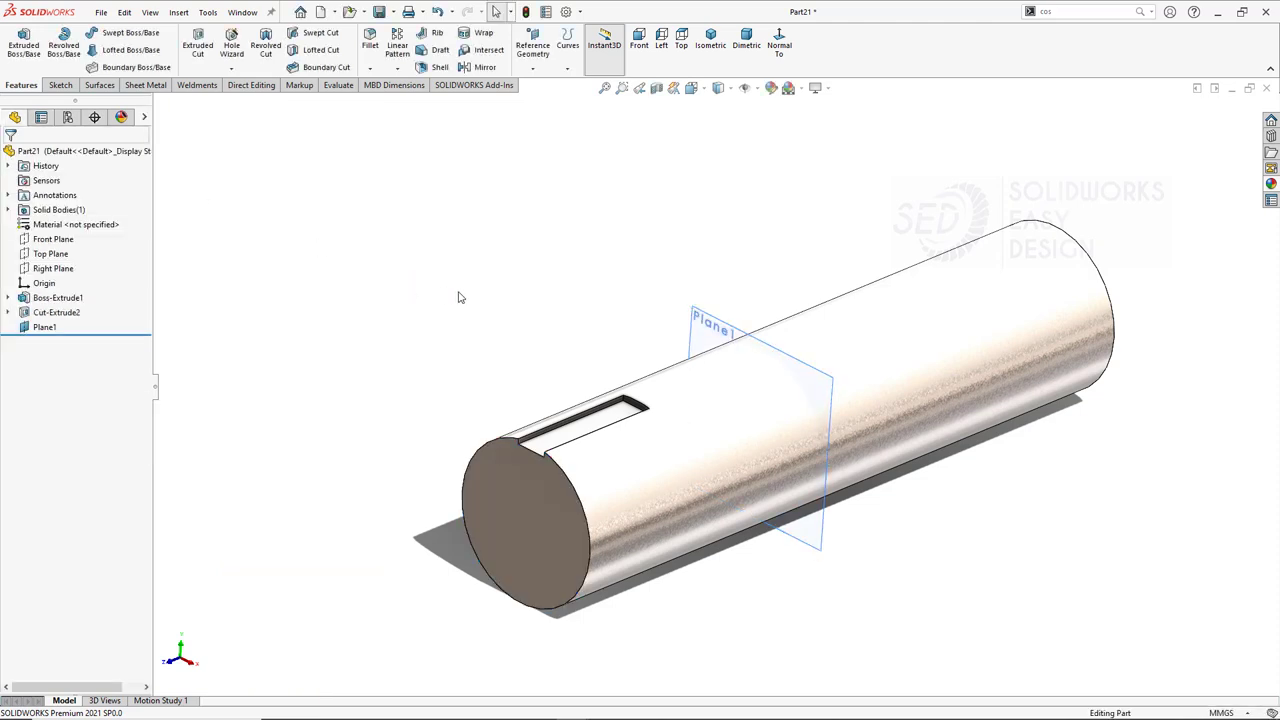
Sketch on Plane1 and convert the first keyway's Sketch2 outline onto it.
{"action": "left_click", "coordinate": [715, 345]}
{"action": "left_click", "coordinate": [762, 293]}
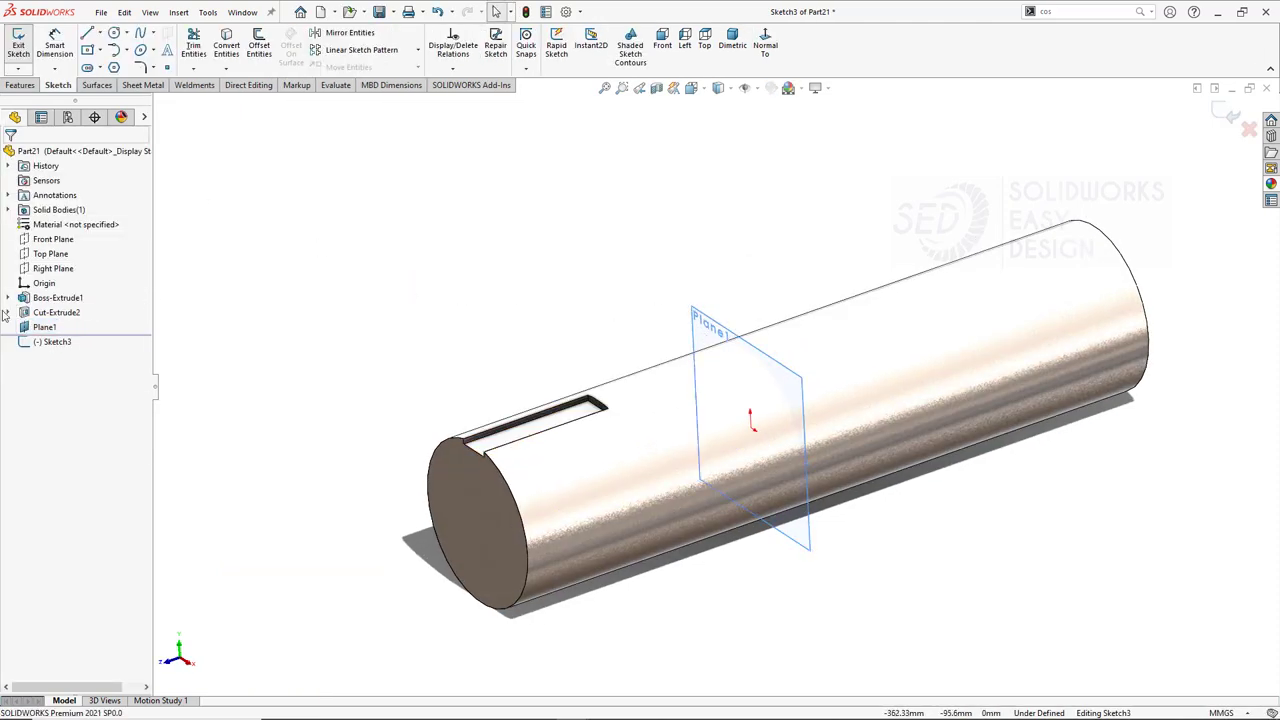
{"action": "left_click", "coordinate": [8, 312]}
{"action": "left_click", "coordinate": [70, 327]}
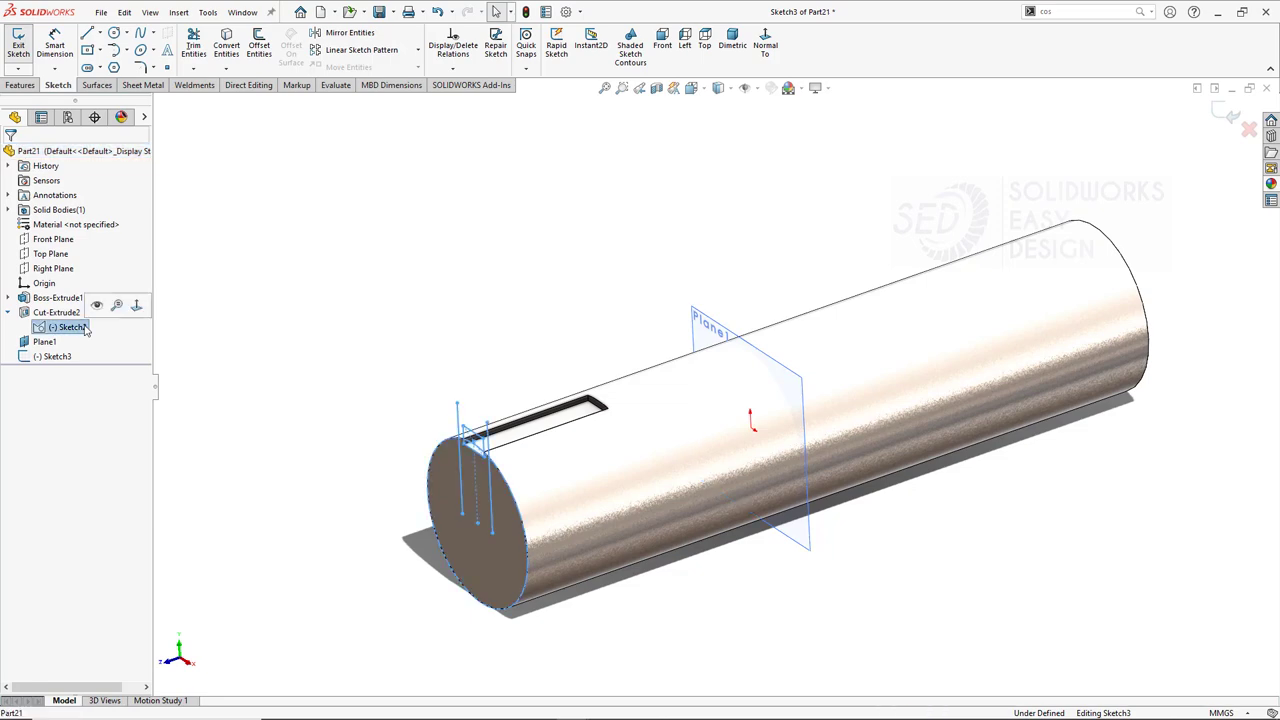
{"action": "left_click", "coordinate": [229, 49]}
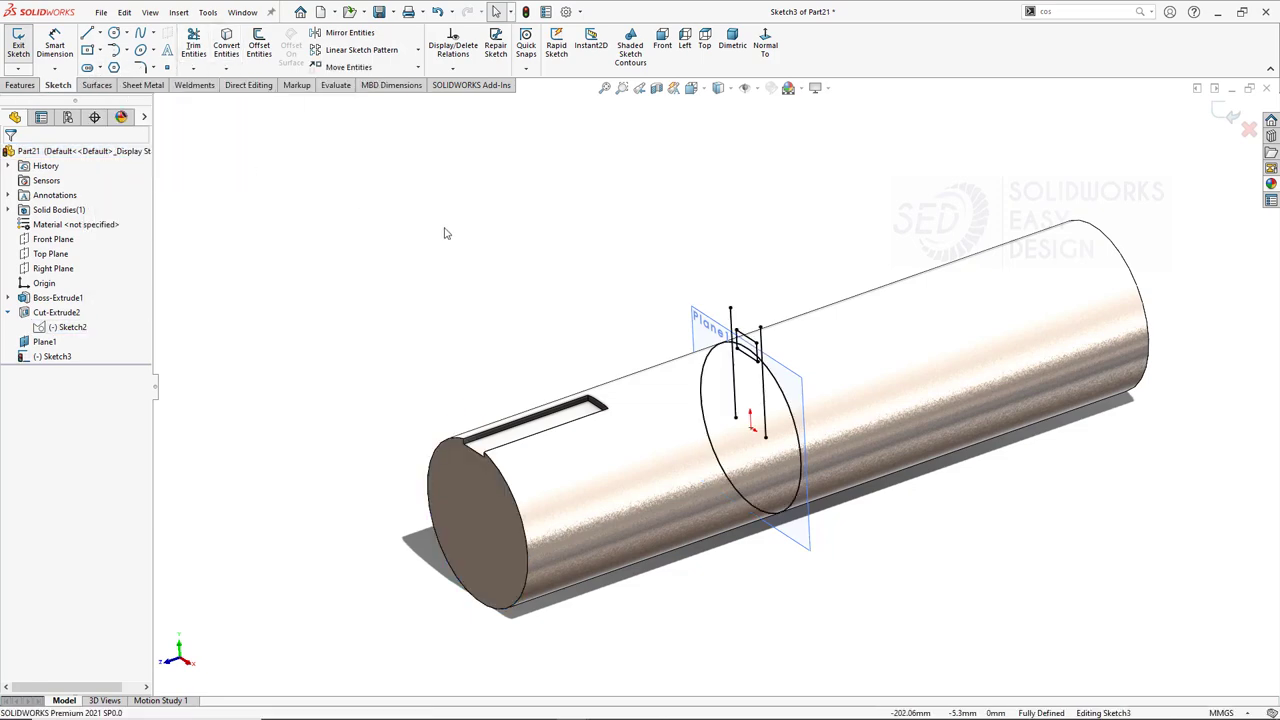
{"action": "left_click", "coordinate": [765, 45]}
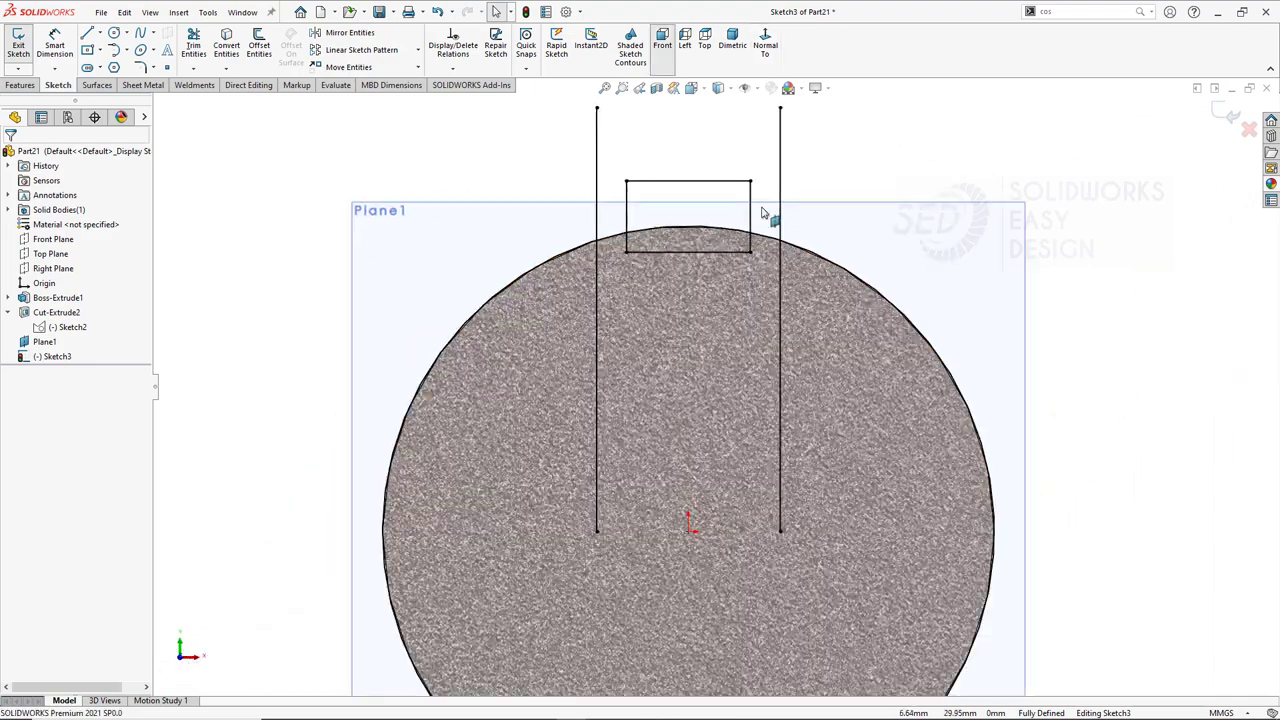
Trim the projected lines down to the keyway slot outline.
{"action": "left_click", "coordinate": [193, 45]}
{"action": "mouse_move", "coordinate": [352, 190]}
{"action": "left_mouse_down"}
{"action": "mouse_move", "coordinate": [920, 358]}
{"action": "mouse_move", "coordinate": [650, 143]}
{"action": "left_mouse_up"}
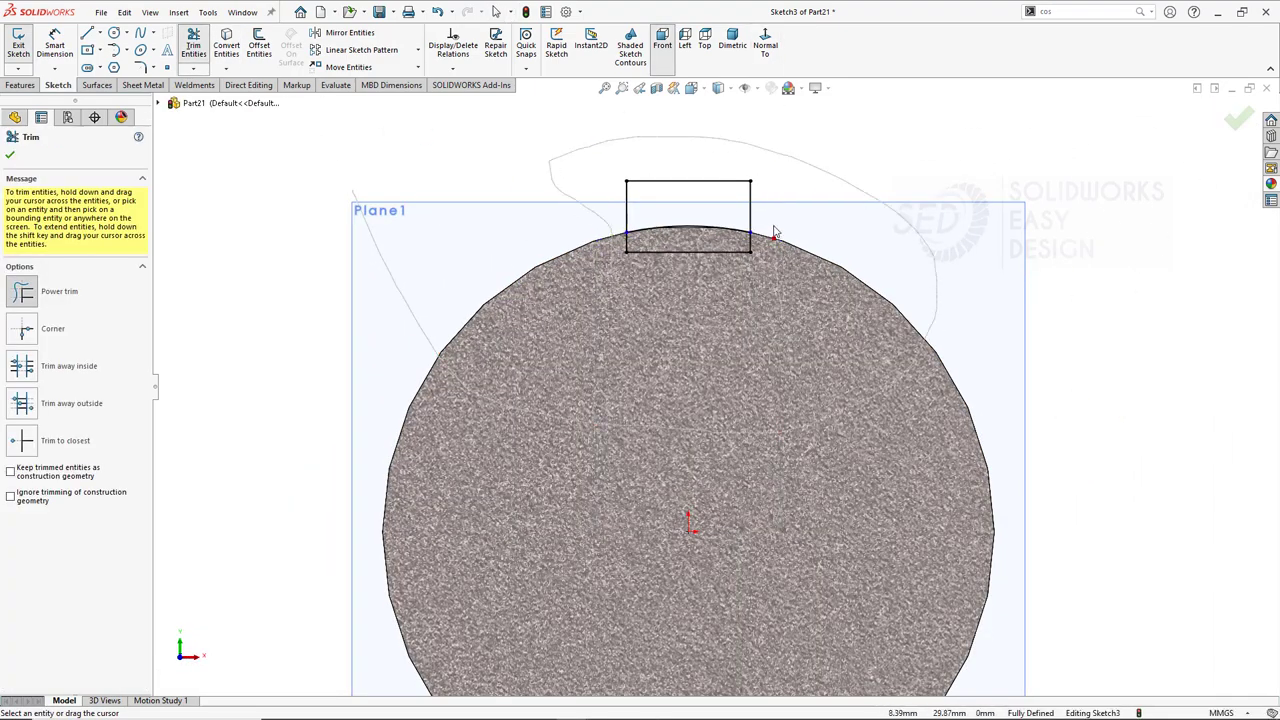
{"action": "left_click_drag", "start_coordinate": [775, 233], "coordinate": [685, 210]}
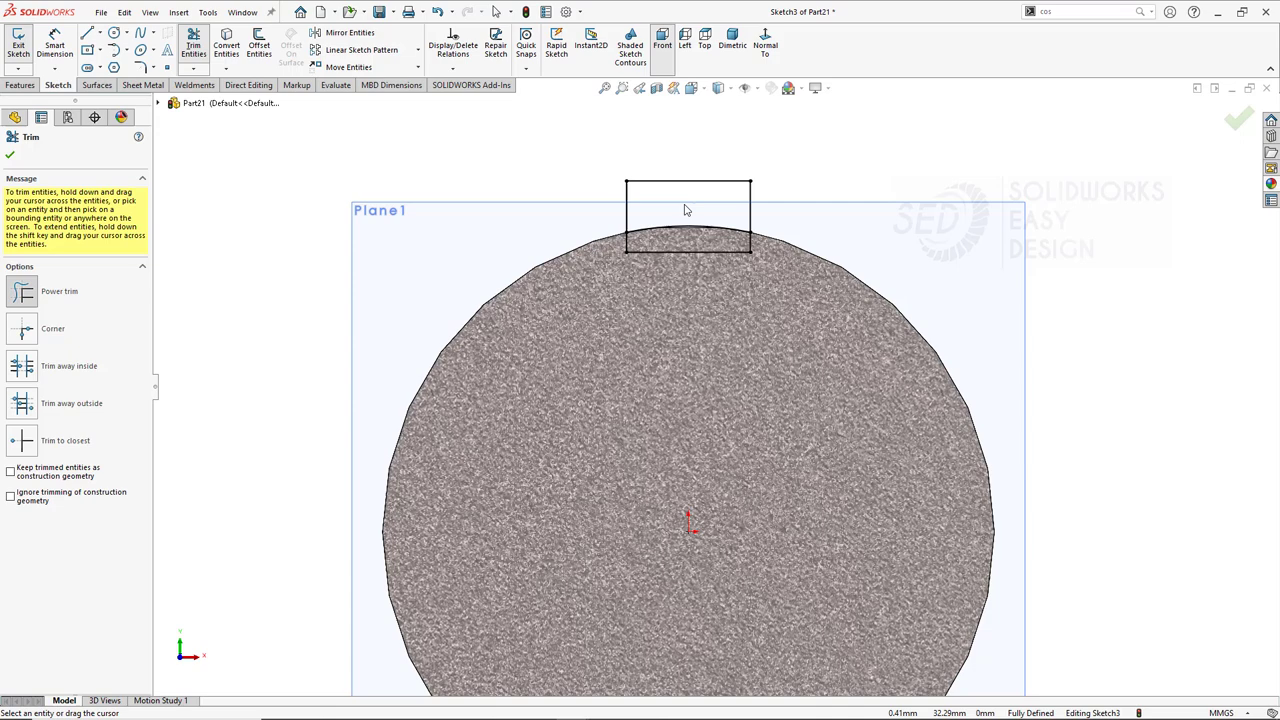
{"action": "left_click", "coordinate": [20, 85]}
Extrude-cut the slot 50 mm deep as Cut-Extrude3 and hide Plane1.
{"action": "key", "text": "Escape"}
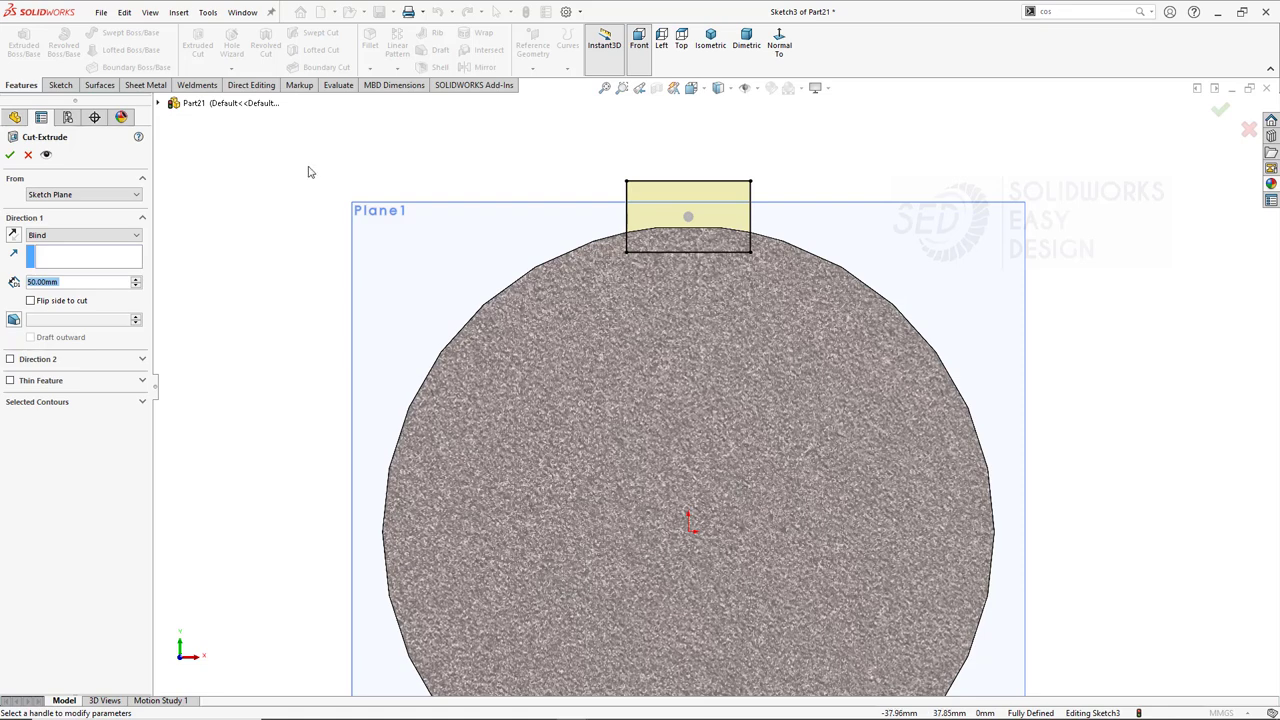
{"action": "middle_click_drag", "start_coordinate": [308, 172], "coordinate": [816, 210]}
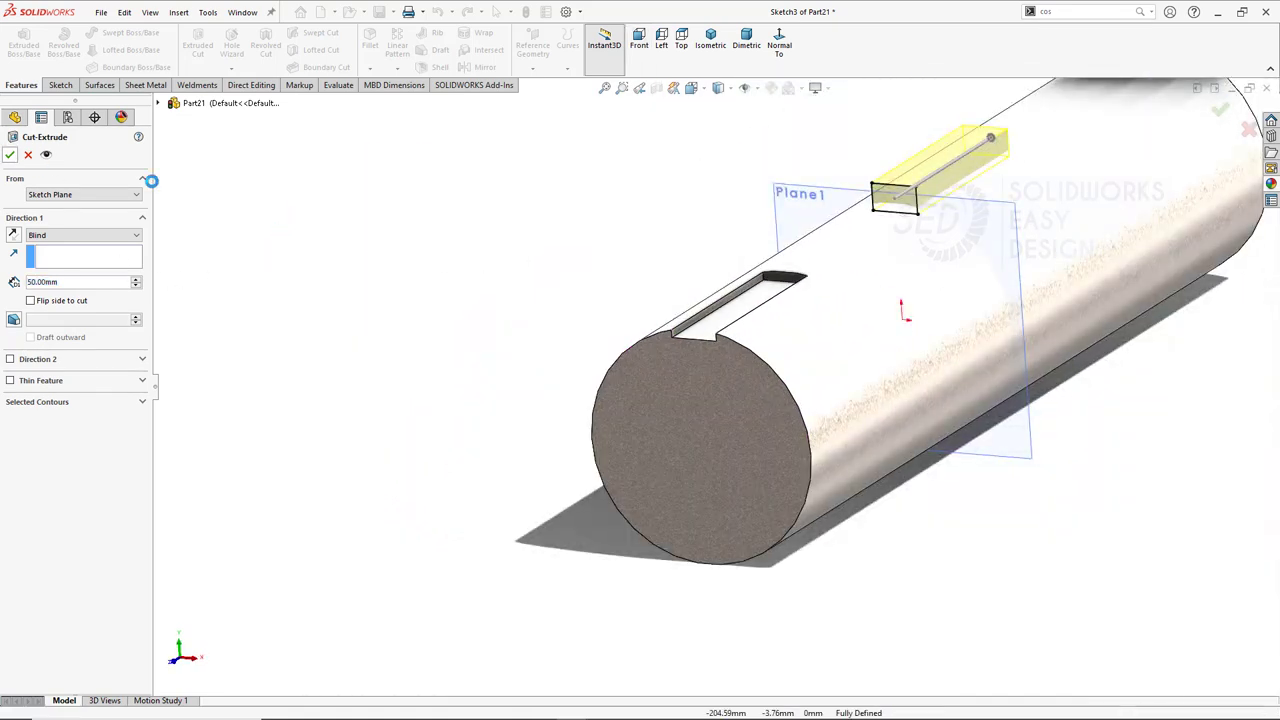
{"action": "left_click", "coordinate": [10, 154]}
{"action": "scroll", "coordinate": [486, 240], "scroll_direction": "up", "scroll_amount": 3}
{"action": "scroll", "coordinate": [637, 243], "scroll_direction": "down", "scroll_amount": 3}
{"action": "left_click", "coordinate": [637, 243]}
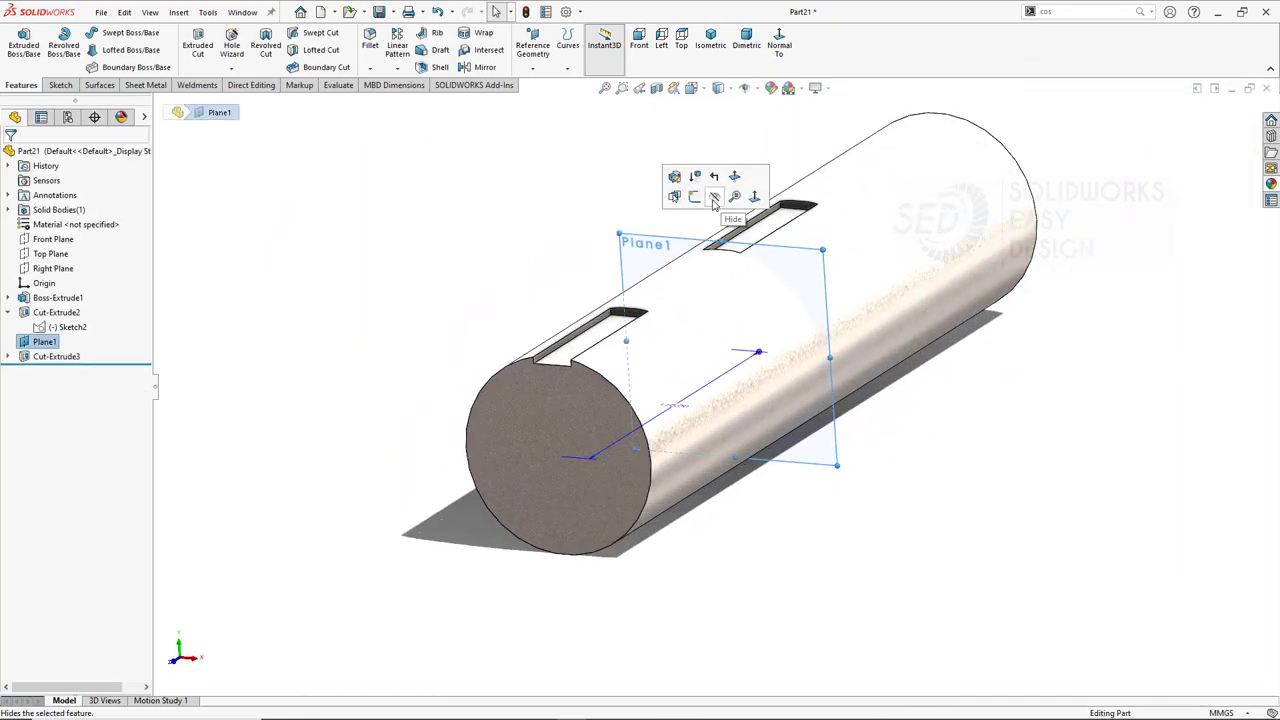
{"action": "left_click", "coordinate": [955, 377]}
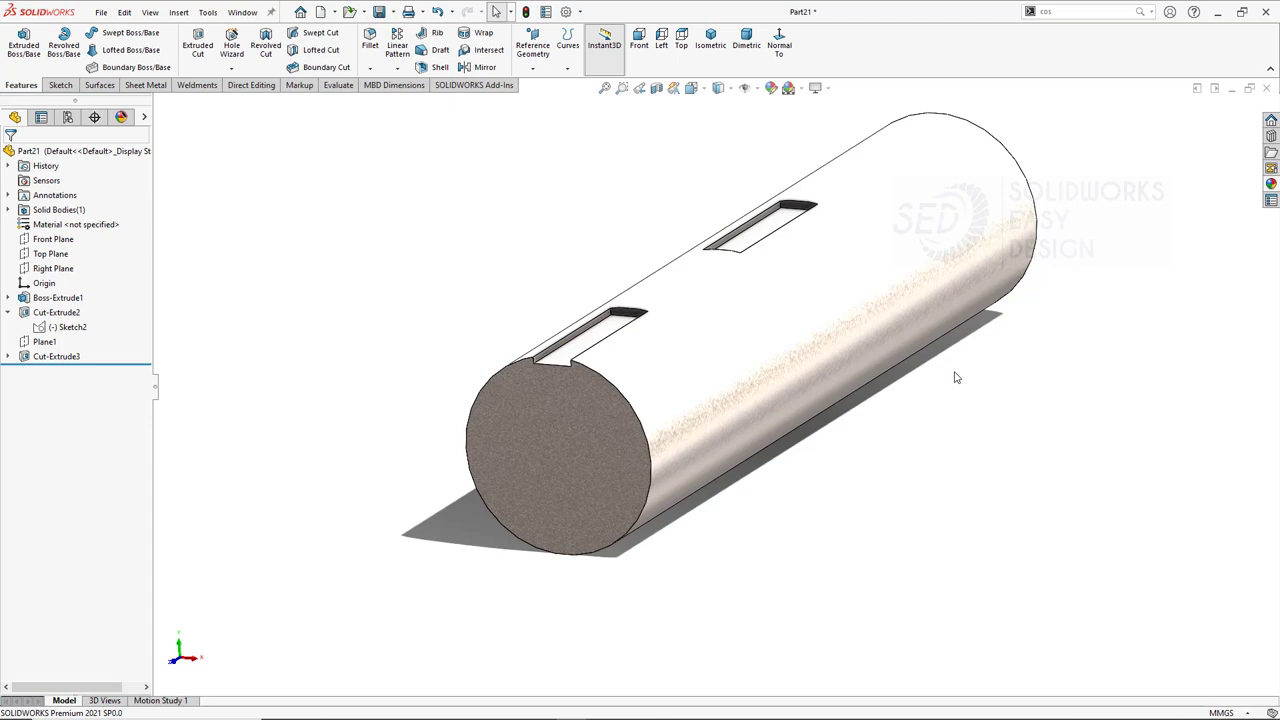
Close the veio_polia part and create a new assembly document.
{"action": "left_click", "coordinate": [755, 44]}
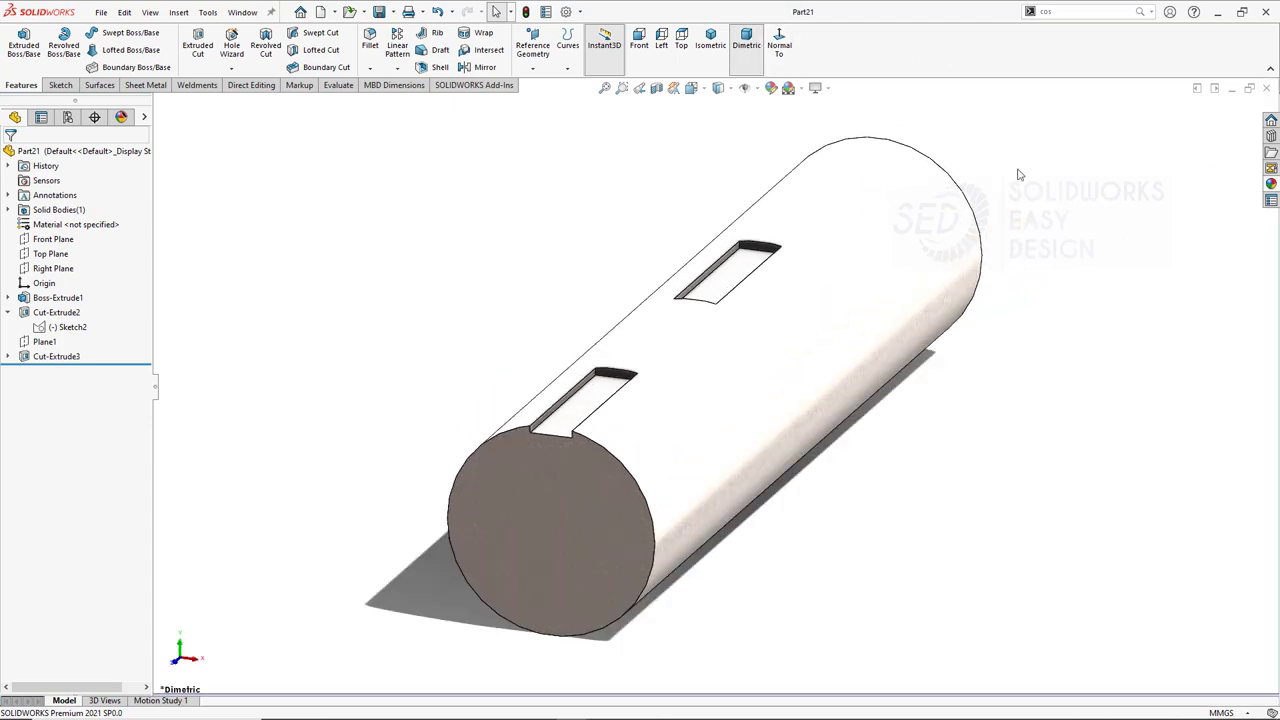
{"action": "key", "text": "ctrl+7"}
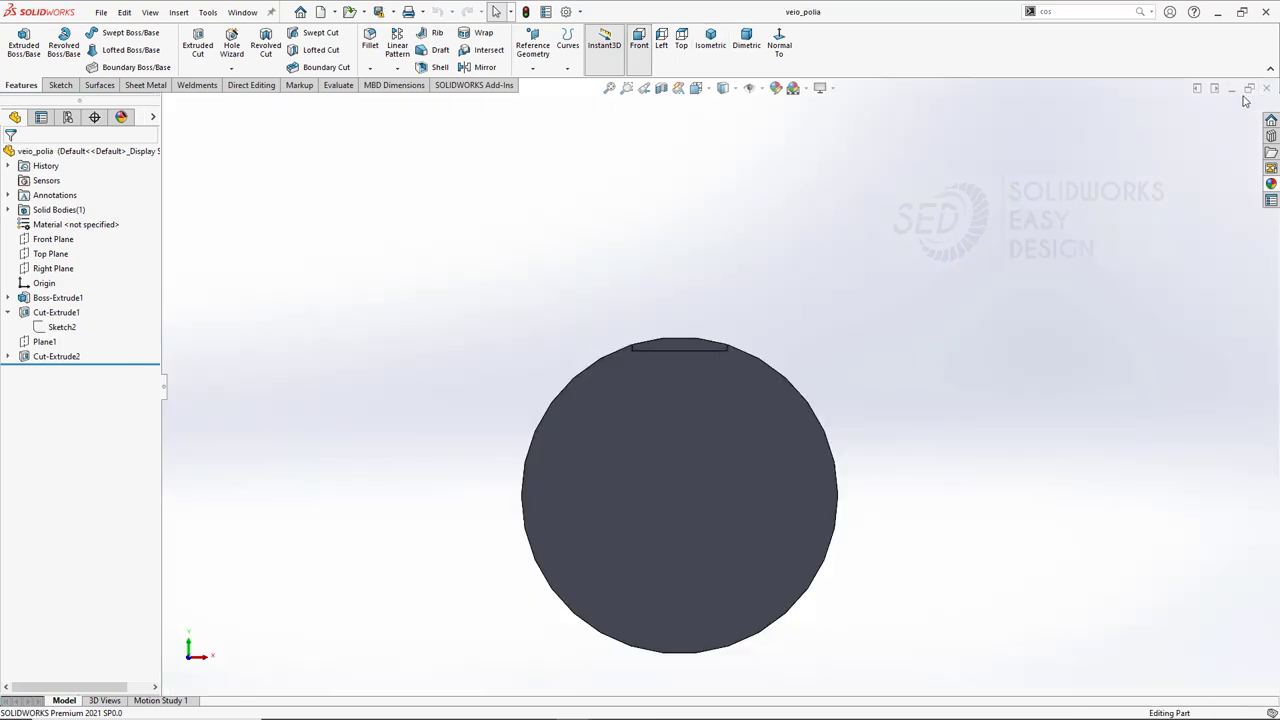
{"action": "left_click", "coordinate": [1266, 88]}
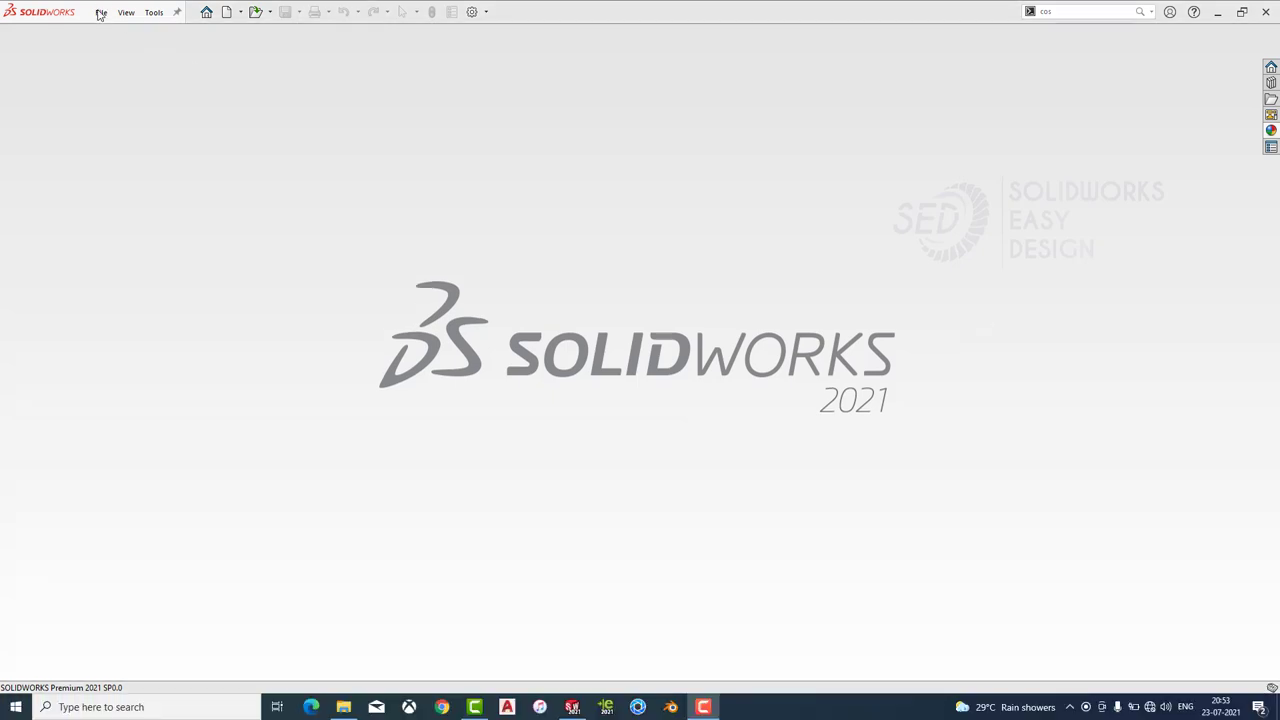
{"action": "left_click", "coordinate": [101, 12]}
{"action": "left_click", "coordinate": [118, 35]}
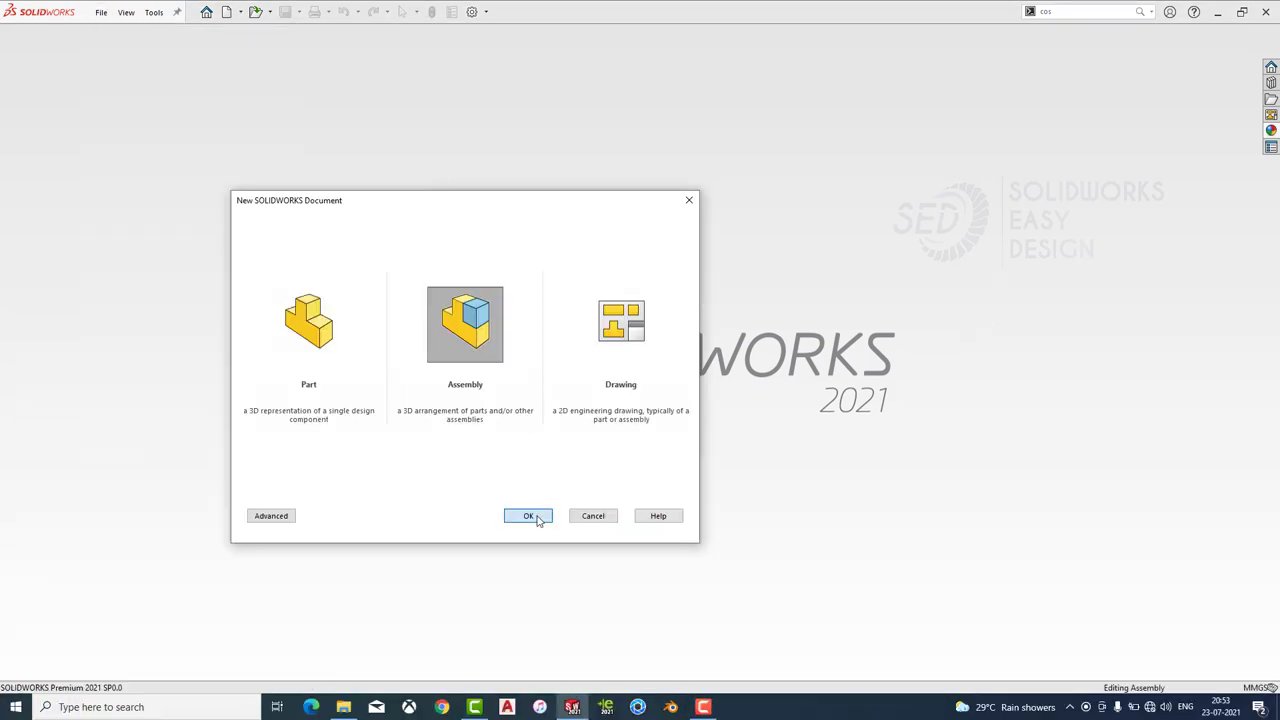
{"action": "left_click", "coordinate": [526, 515]}
Delete the old Assem1 file and place Part7, the tube frame, as the first component.
{"action": "left_click", "coordinate": [215, 140]}
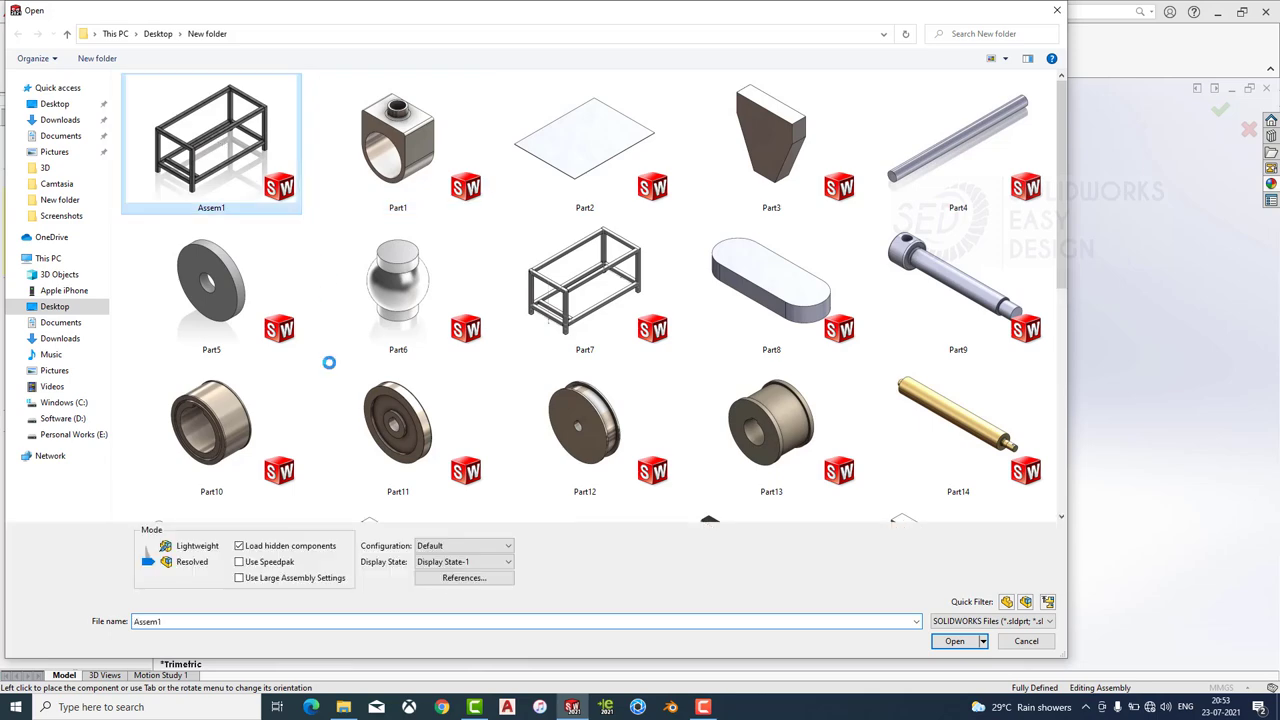
{"action": "right_click", "coordinate": [222, 130]}
{"action": "left_click", "coordinate": [250, 405]}
{"action": "left_click", "coordinate": [440, 330]}
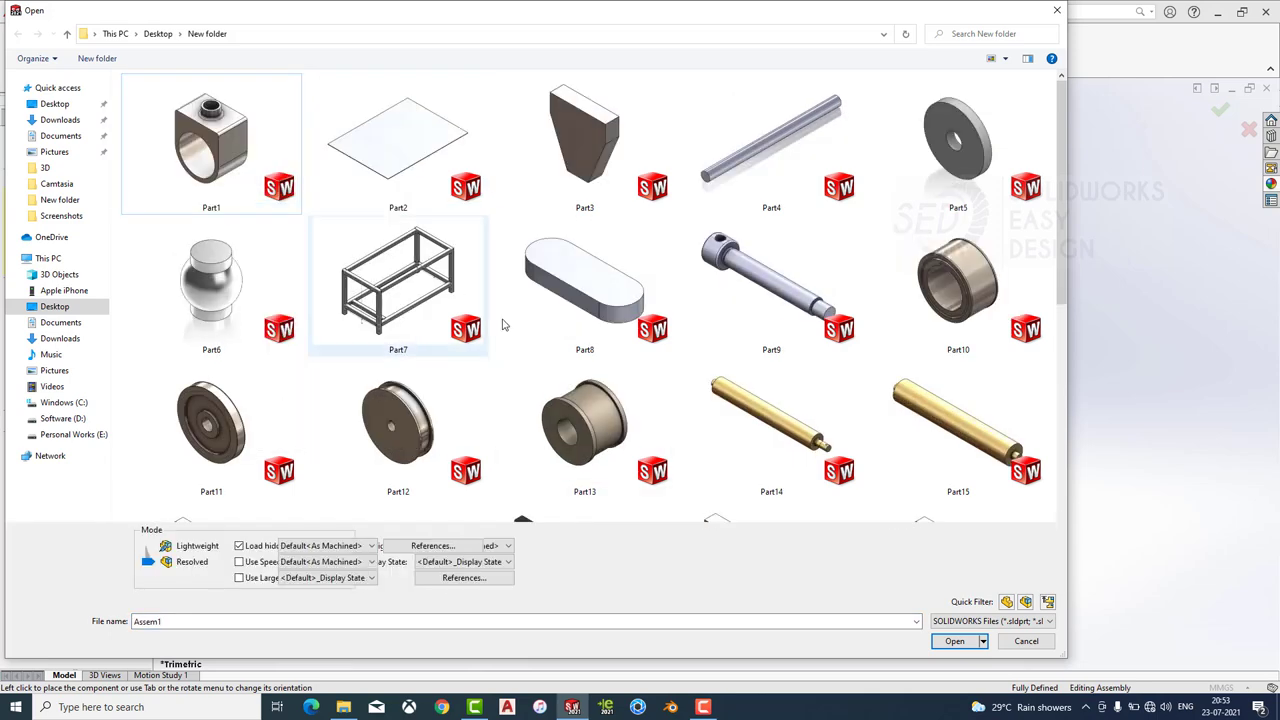
{"action": "left_click", "coordinate": [955, 641]}
{"action": "left_click", "coordinate": [798, 436]}
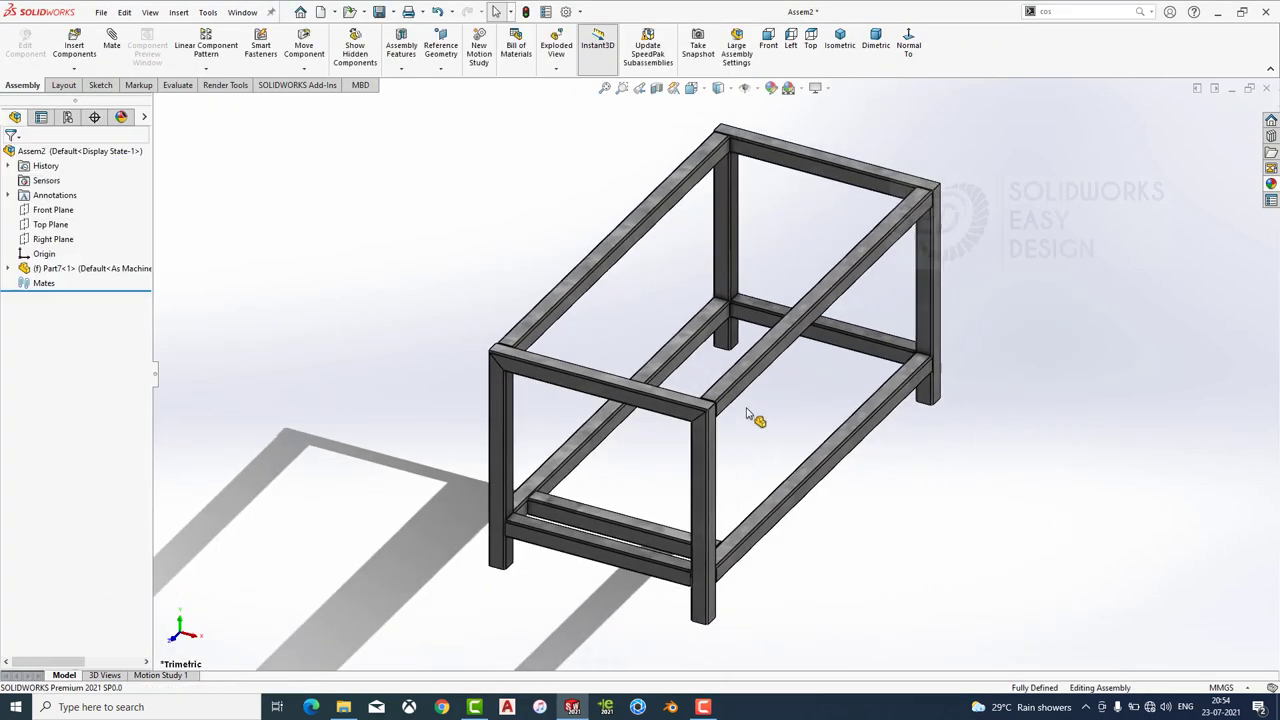
Apply a scene with floor shadows to the assembly.
{"action": "left_click", "coordinate": [225, 85]}
{"action": "left_click", "coordinate": [157, 45]}
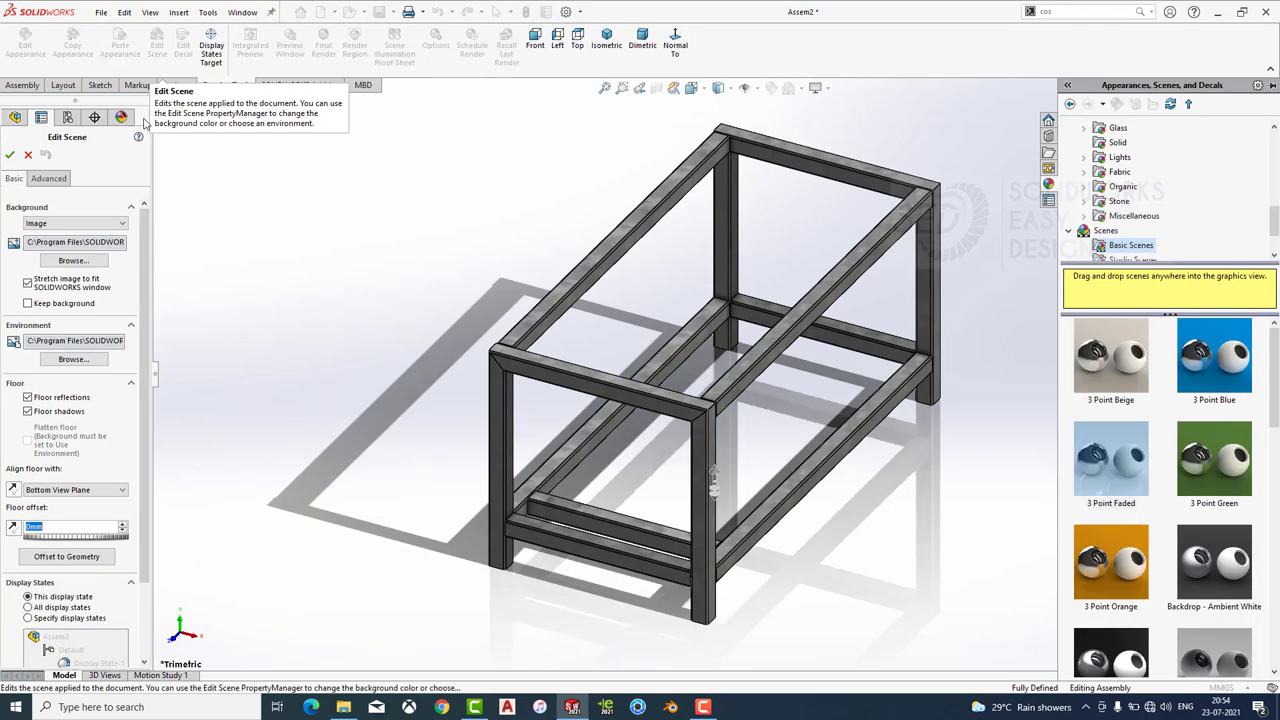
{"action": "left_click", "coordinate": [20, 148]}
{"action": "left_click", "coordinate": [22, 85]}
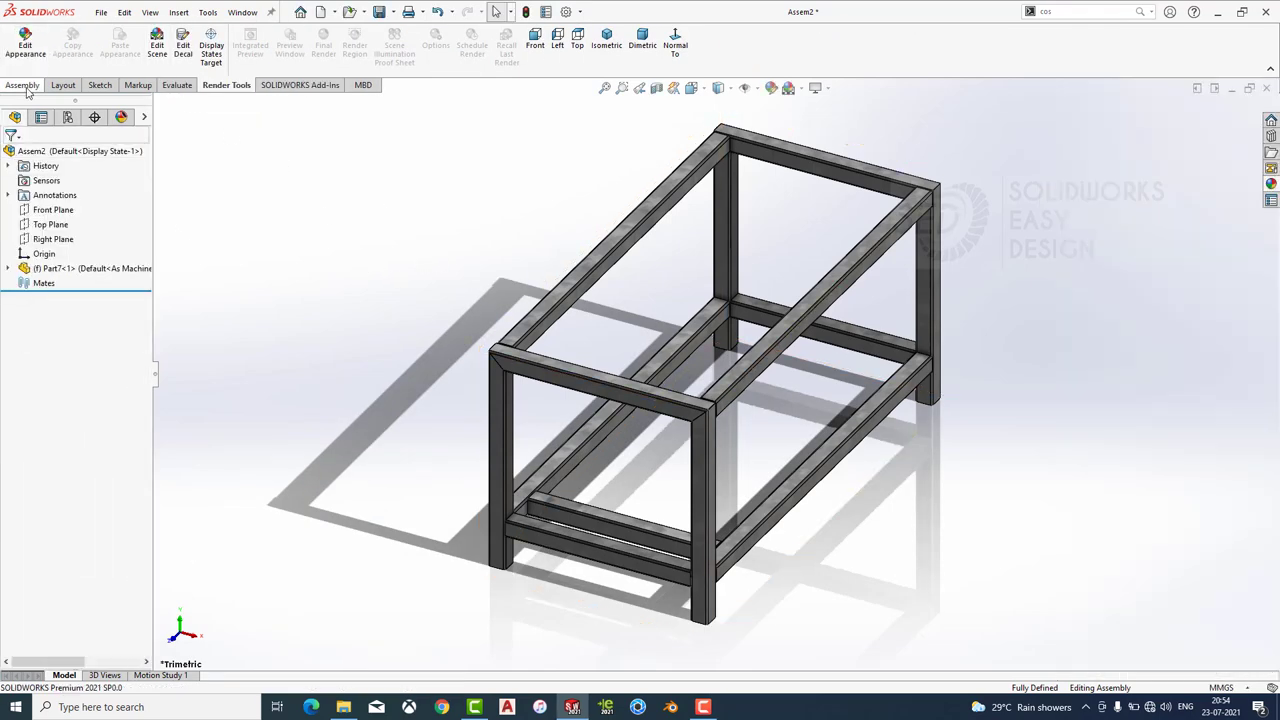
Insert Part16, the side plate, beside the frame.
{"action": "left_click", "coordinate": [25, 45]}
{"action": "scroll", "coordinate": [700, 418], "scroll_direction": "down", "scroll_amount": 3}
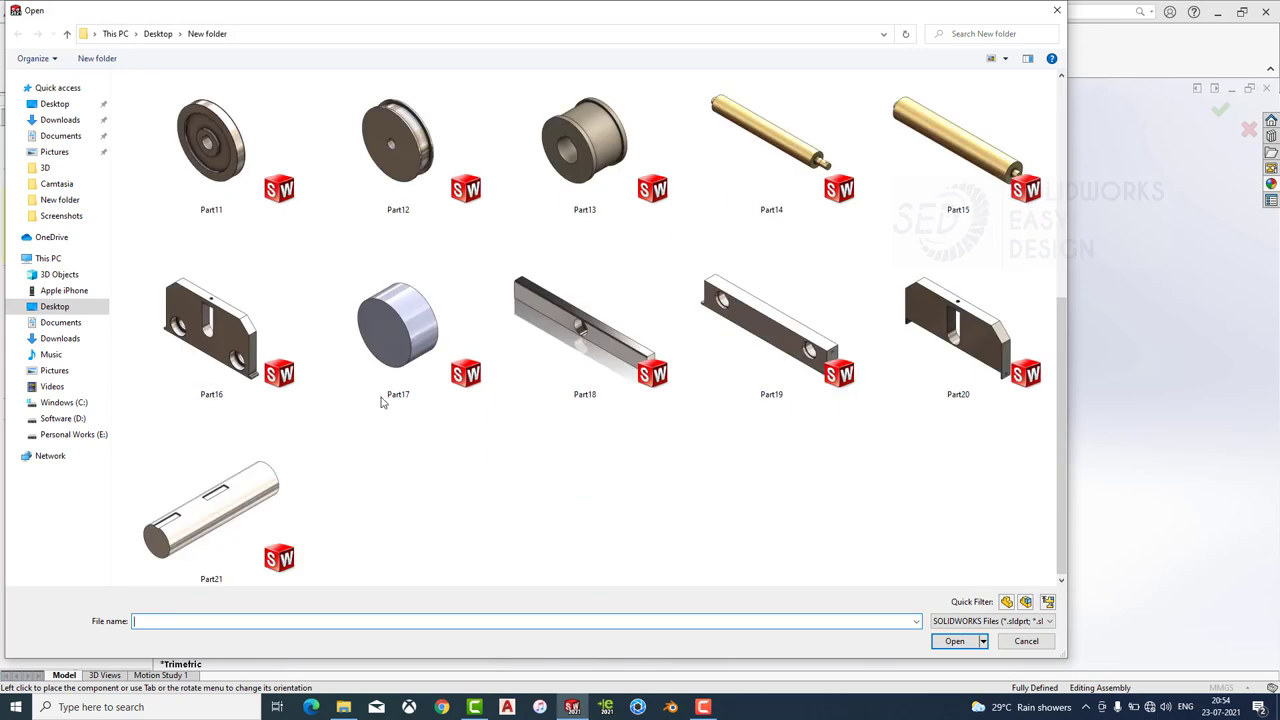
{"action": "left_click", "coordinate": [230, 335]}
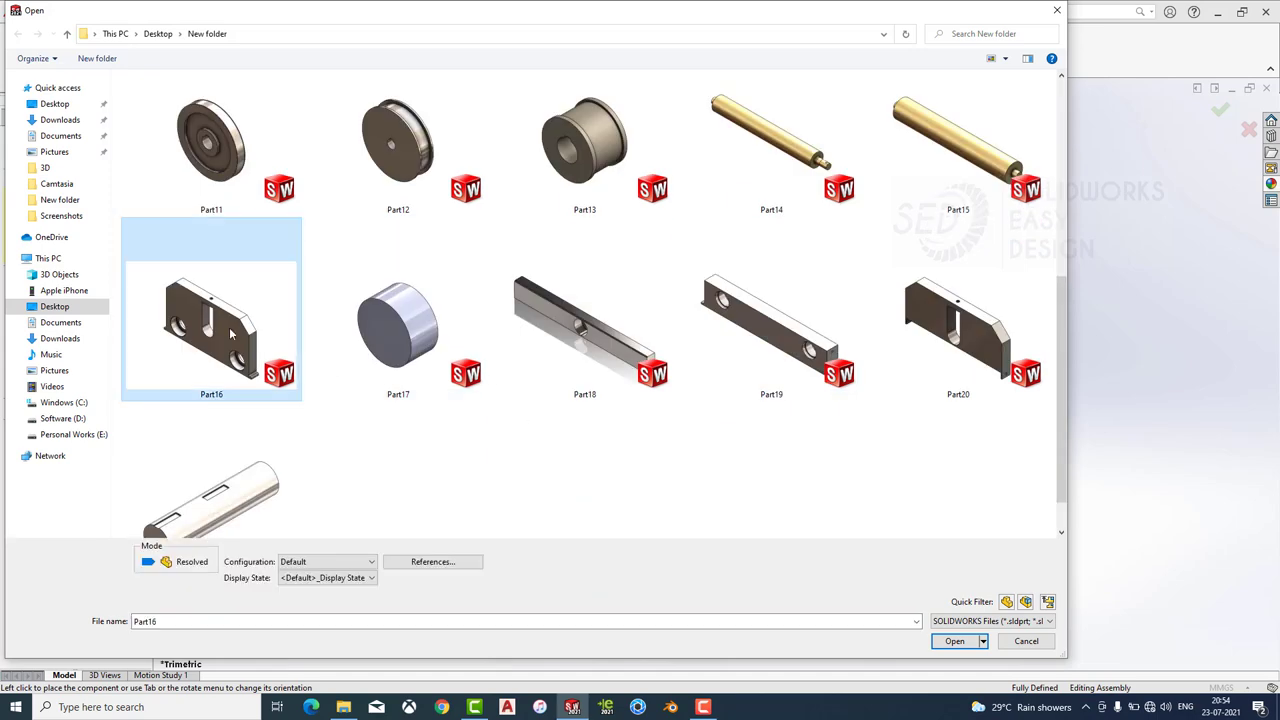
{"action": "left_click", "coordinate": [958, 641]}
{"action": "left_click", "coordinate": [502, 298]}
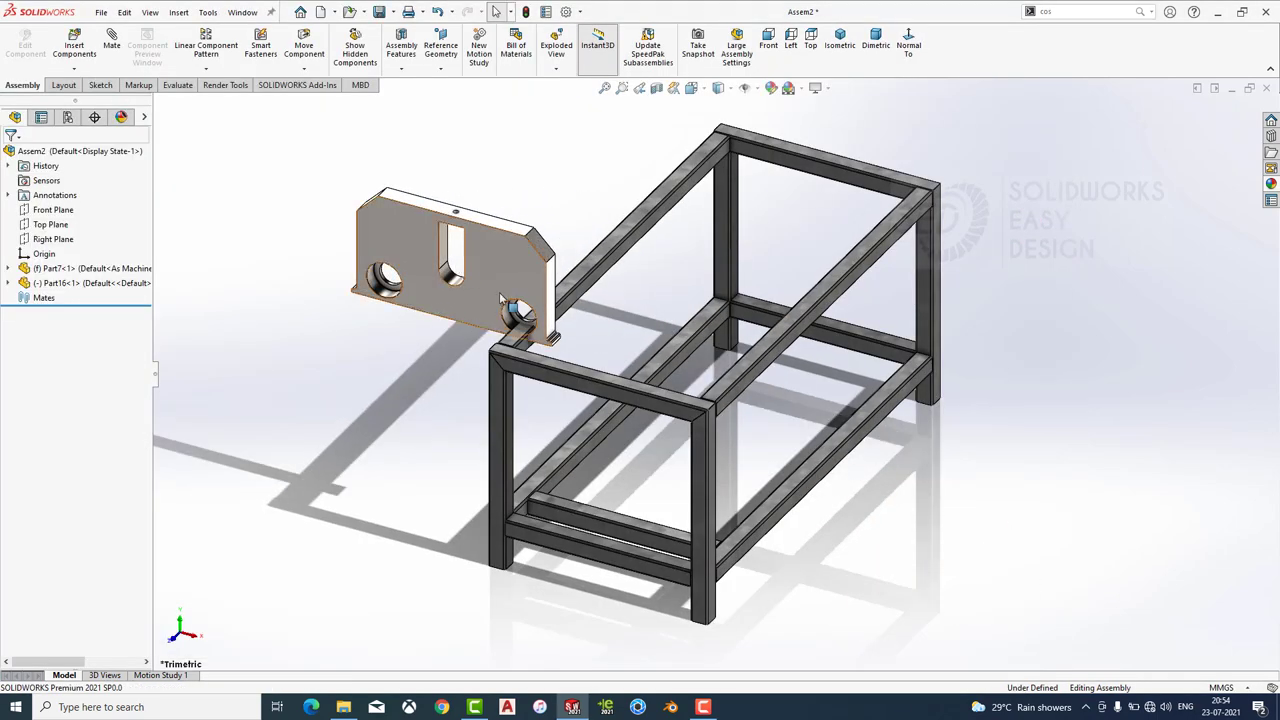
{"action": "scroll", "coordinate": [502, 298], "scroll_direction": "down", "scroll_amount": 5}
{"action": "mouse_move", "coordinate": [502, 298]}
{"action": "middle_mouse_down"}
{"action": "mouse_move", "coordinate": [428, 491]}
{"action": "mouse_move", "coordinate": [376, 247]}
{"action": "middle_mouse_up"}
Mate the plate coincident to the frame's top beam face and the front beam's outer edge.
{"action": "left_click", "coordinate": [478, 364]}
{"action": "left_click", "coordinate": [111, 45]}
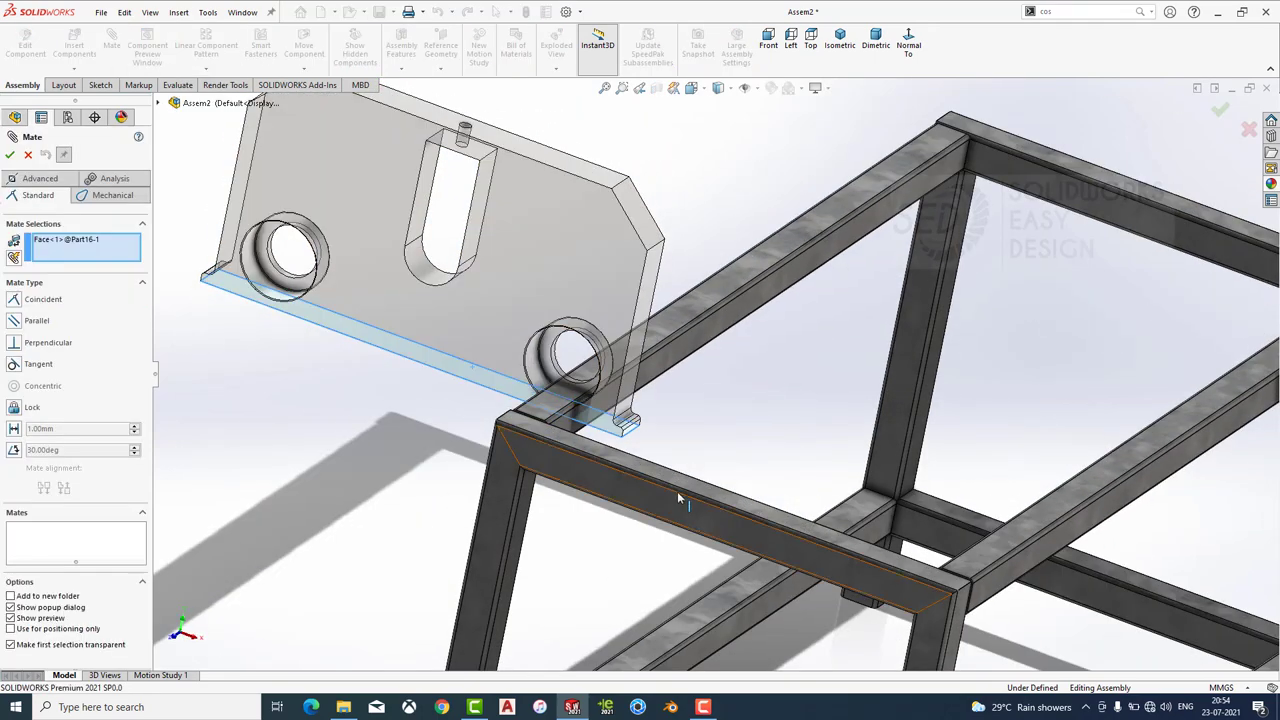
{"action": "left_click", "coordinate": [677, 491]}
{"action": "left_click", "coordinate": [834, 505]}
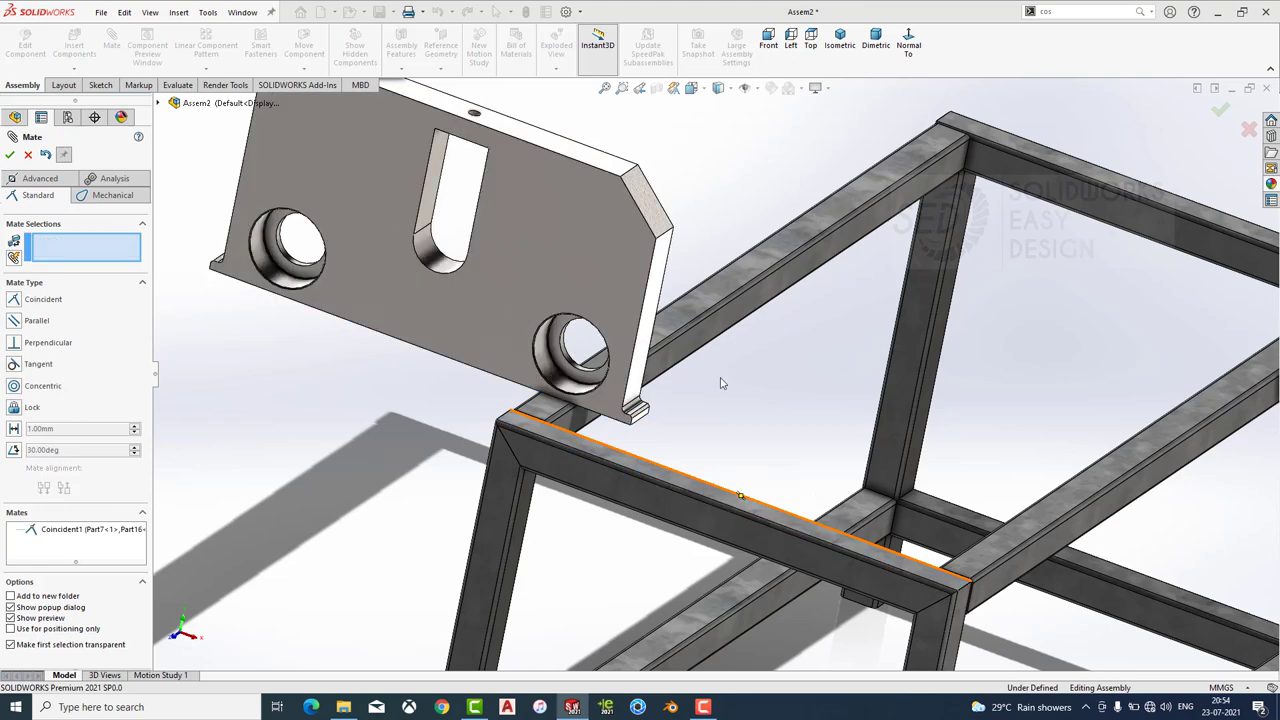
{"action": "left_click", "coordinate": [605, 220]}
{"action": "left_click", "coordinate": [665, 521]}
{"action": "left_click", "coordinate": [780, 538]}
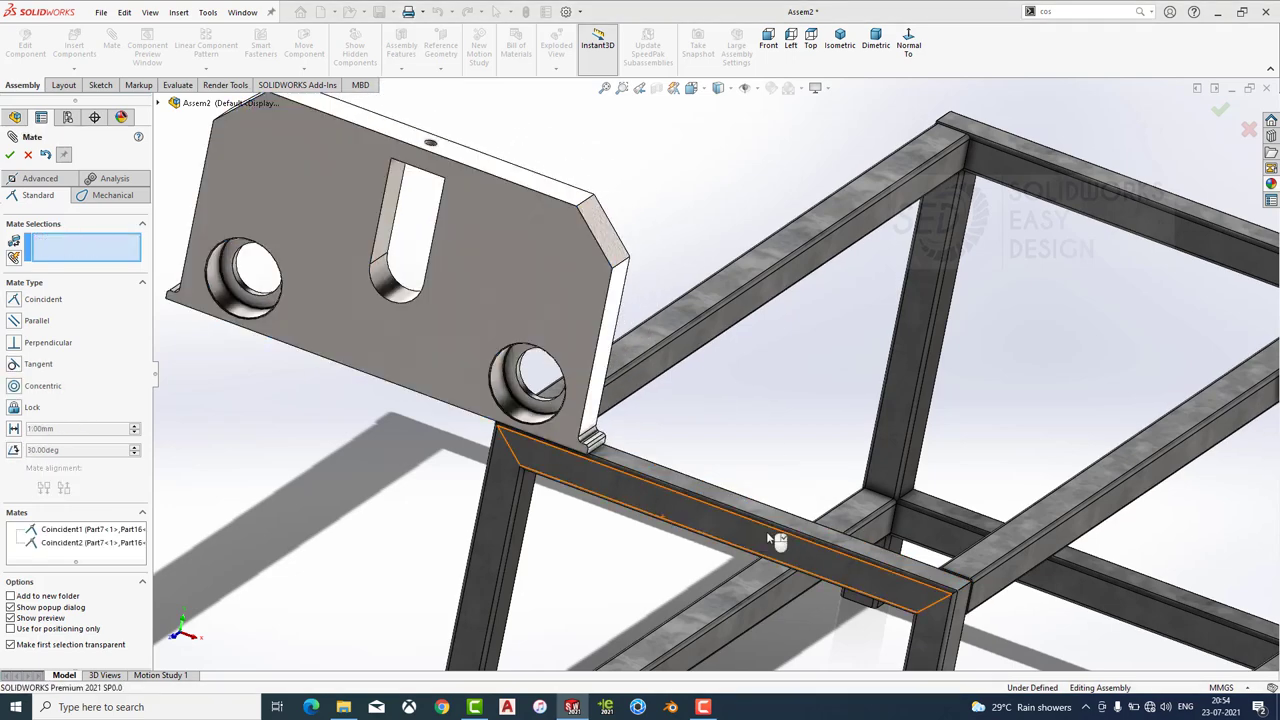
{"action": "left_click", "coordinate": [40, 178]}
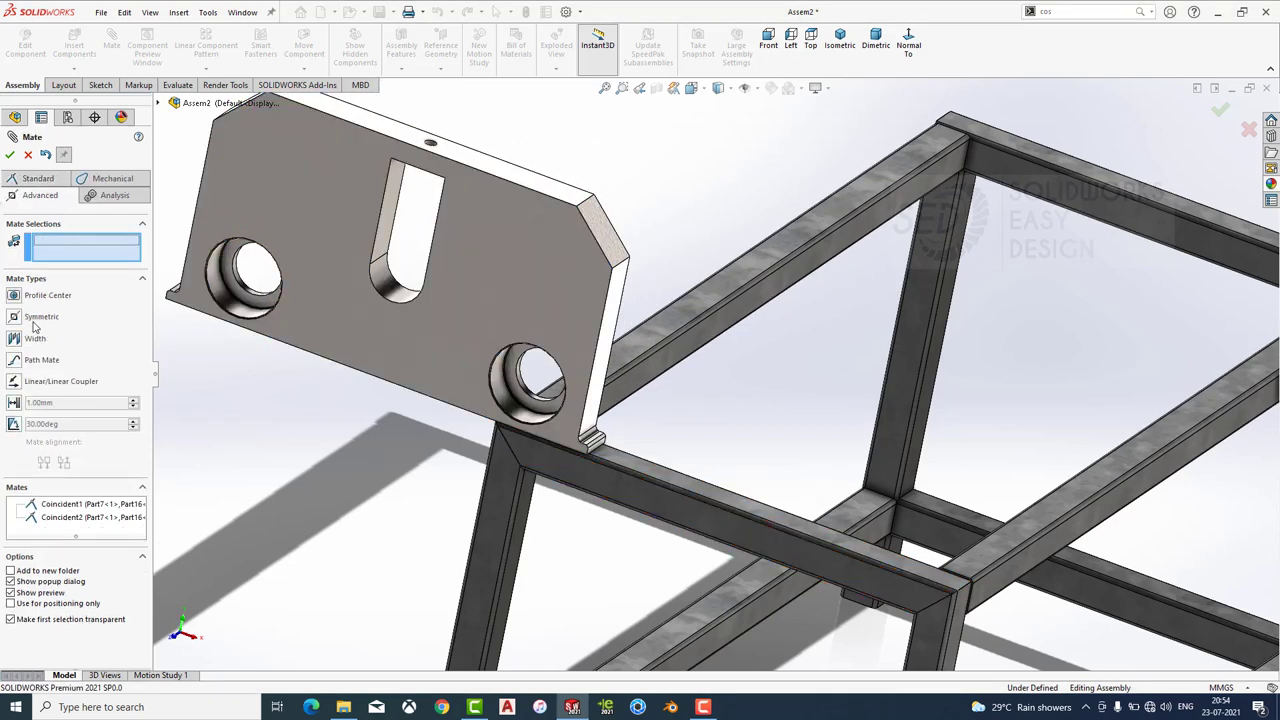
Add a Width mate centring the plate's two side faces between the beam's side faces.
{"action": "left_click", "coordinate": [609, 336]}
{"action": "middle_click_drag", "start_coordinate": [582, 319], "coordinate": [366, 237]}
{"action": "left_click", "coordinate": [309, 243]}
{"action": "left_click", "coordinate": [411, 455]}
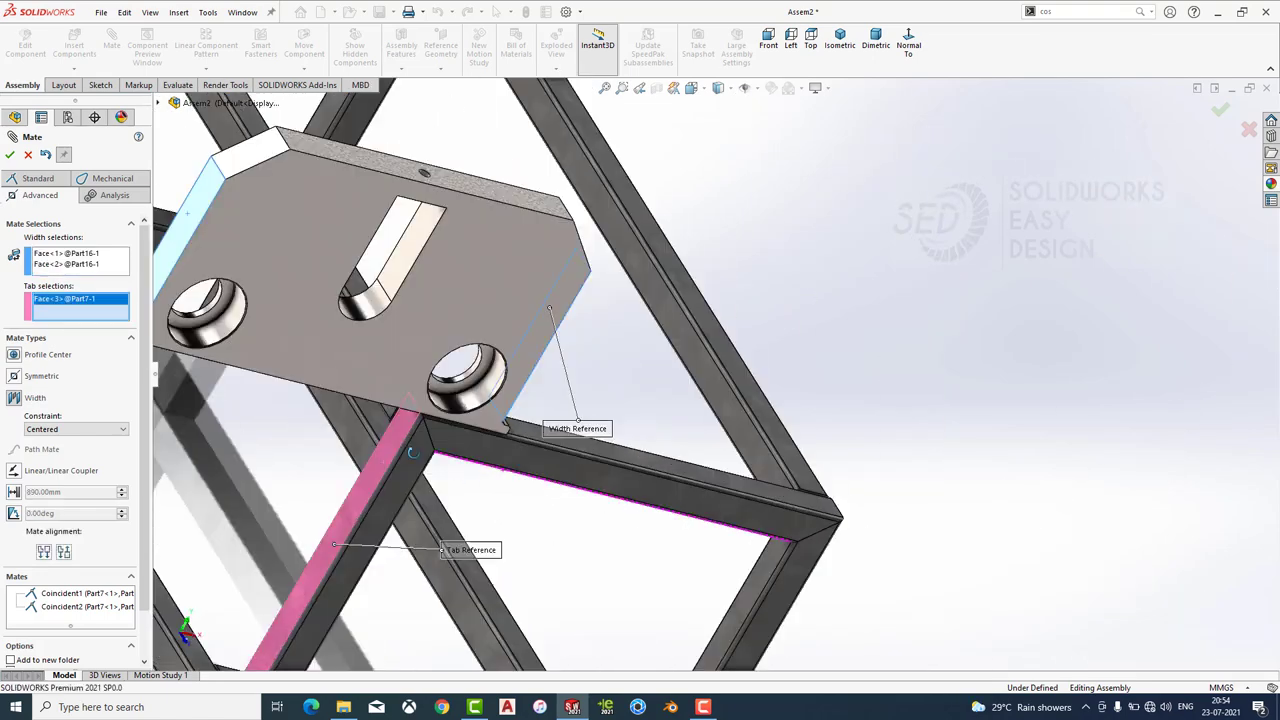
{"action": "middle_click_drag", "start_coordinate": [411, 455], "coordinate": [785, 510]}
{"action": "left_click", "coordinate": [793, 510]}
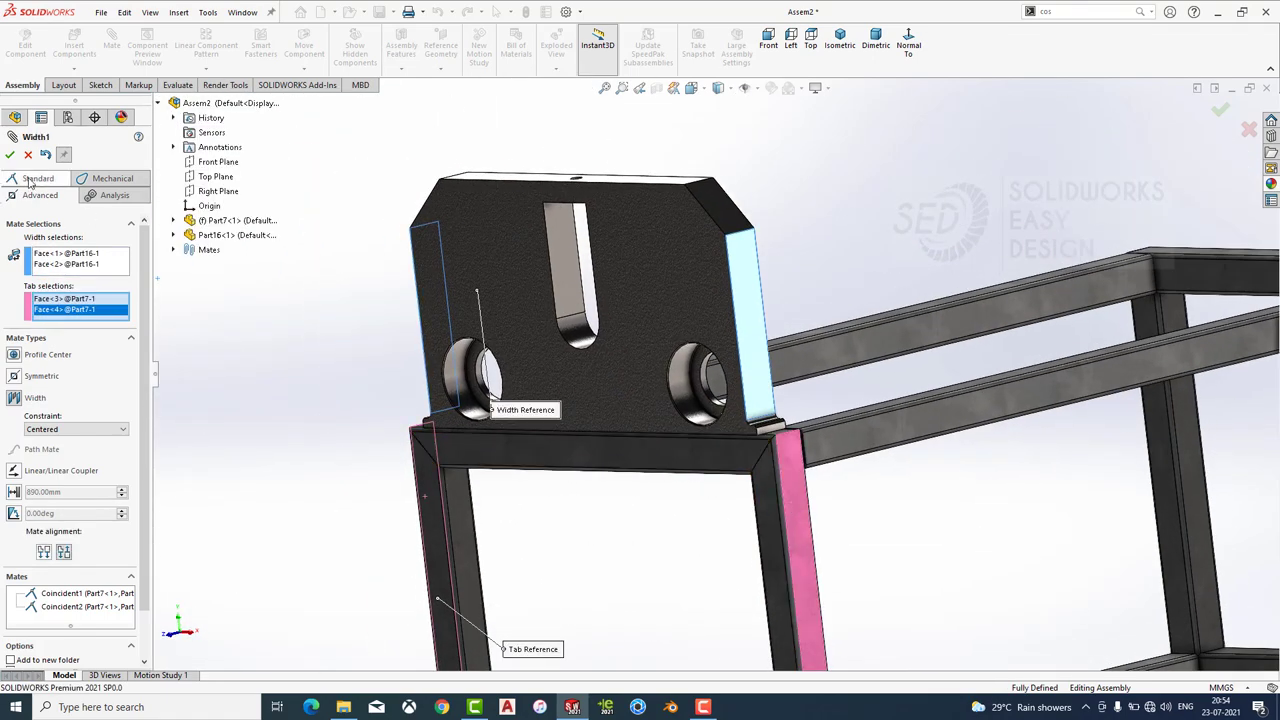
{"action": "left_click", "coordinate": [9, 154]}
{"action": "left_click", "coordinate": [9, 154]}
{"action": "mouse_move", "coordinate": [700, 450]}
{"action": "middle_mouse_down"}
{"action": "mouse_move", "coordinate": [808, 517]}
{"action": "mouse_move", "coordinate": [737, 503]}
{"action": "middle_mouse_up"}
Create mid plane PLANE1 between the frame's two opposite faces.
{"action": "left_click", "coordinate": [839, 40]}
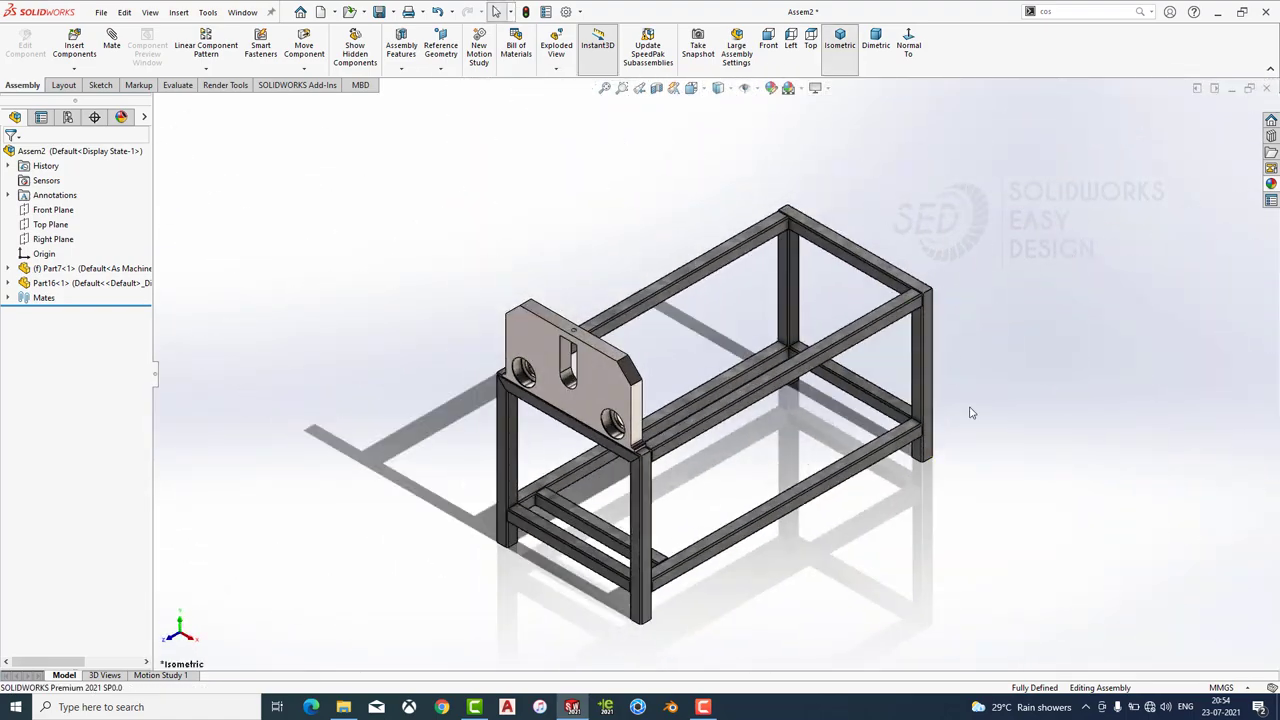
{"action": "scroll", "coordinate": [790, 365], "scroll_direction": "down", "scroll_amount": 3}
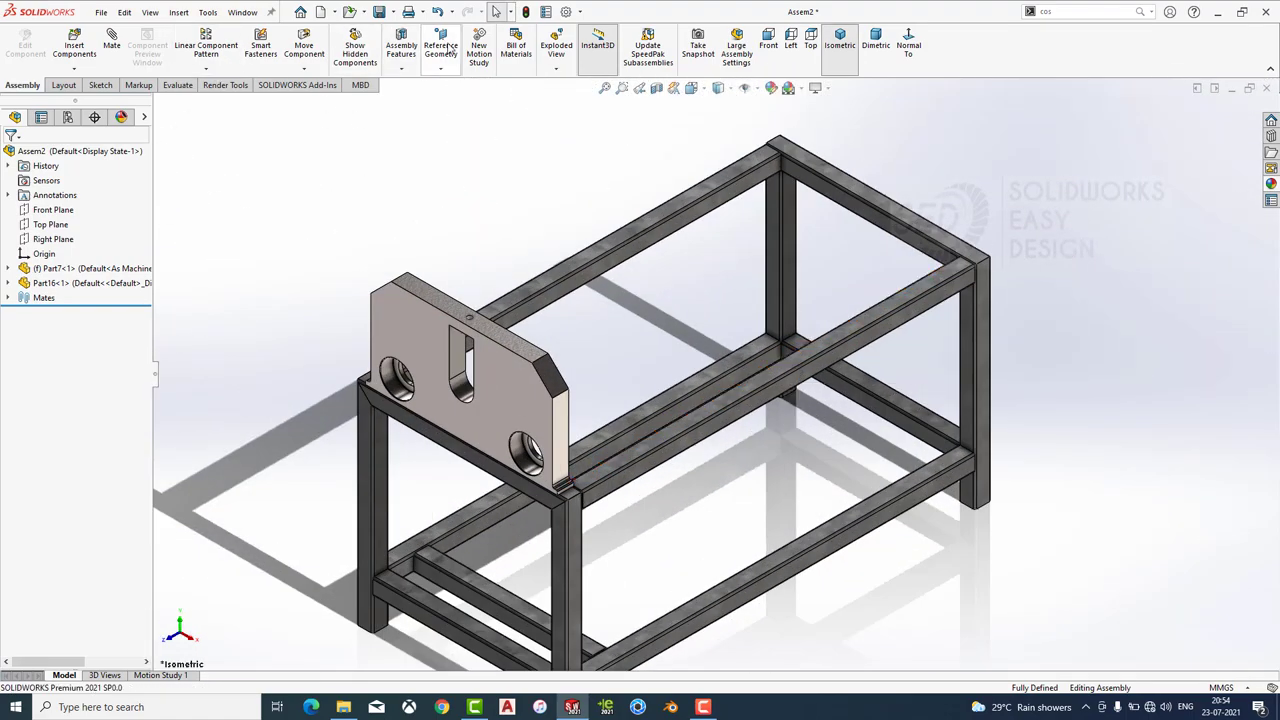
{"action": "left_click", "coordinate": [492, 470]}
{"action": "middle_click_drag", "start_coordinate": [492, 470], "coordinate": [600, 366]}
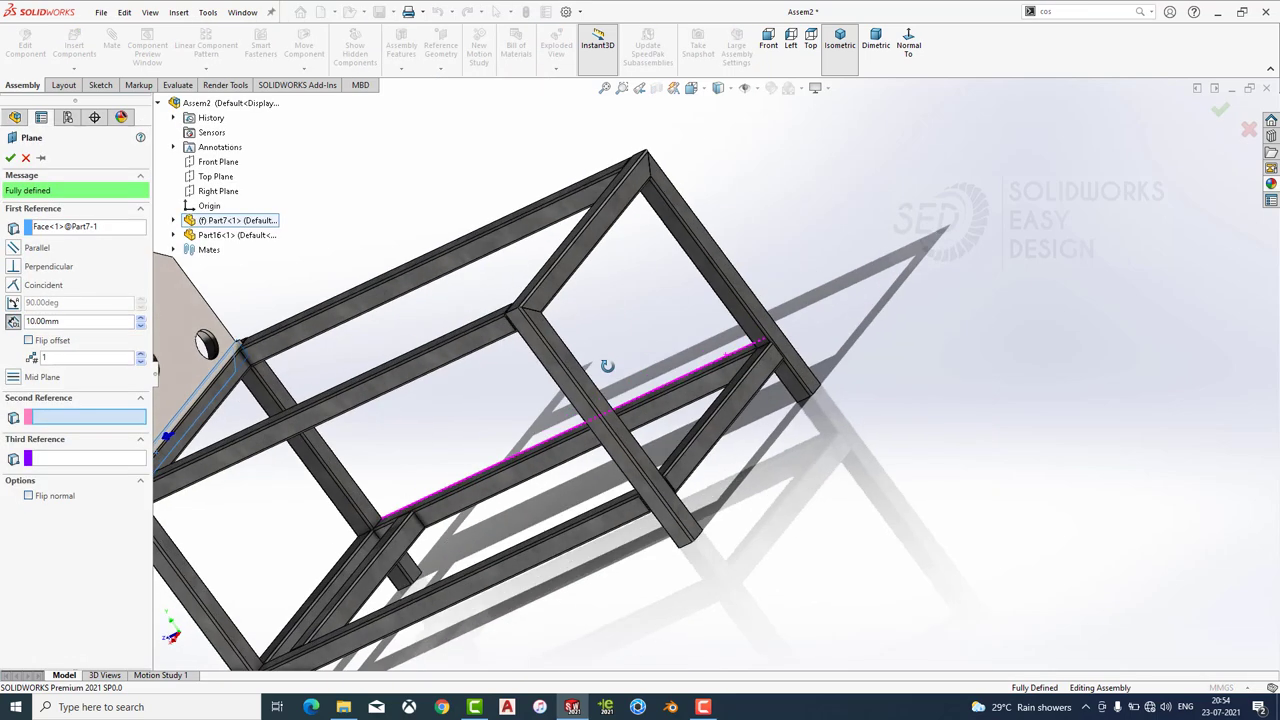
{"action": "left_click", "coordinate": [600, 265]}
{"action": "left_click", "coordinate": [12, 159]}
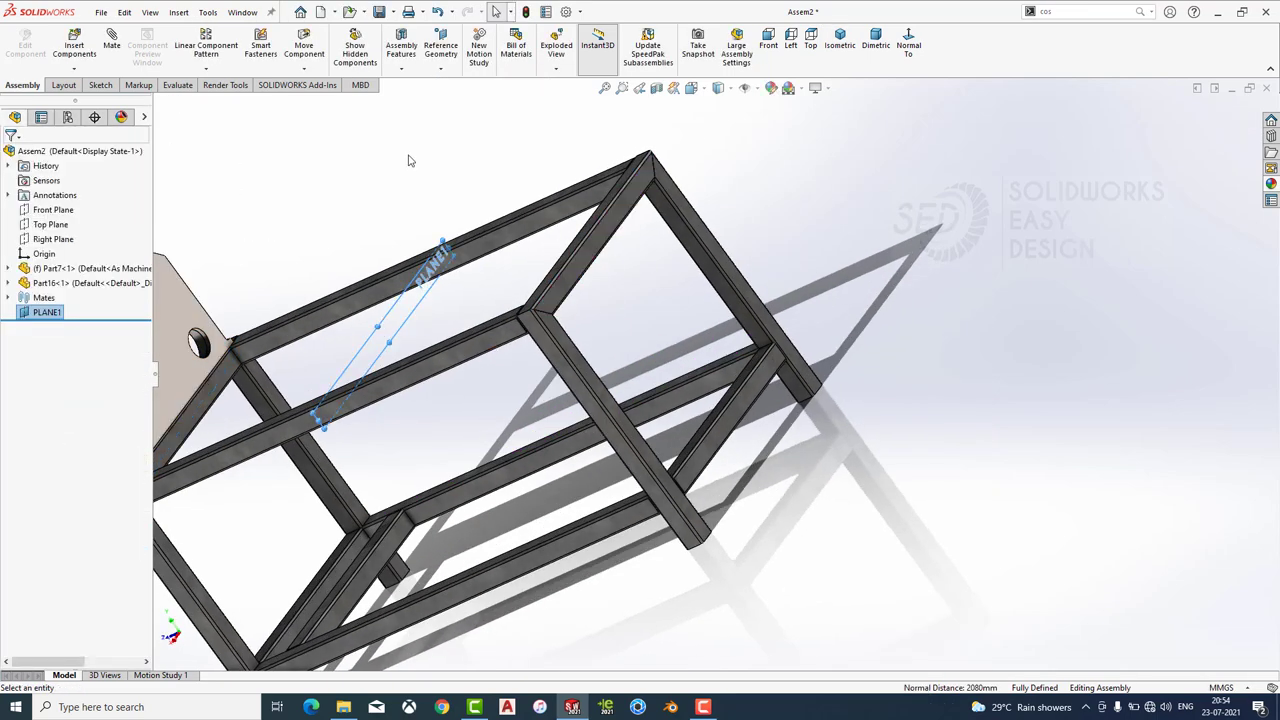
{"action": "left_click", "coordinate": [835, 55]}
Mirror the side plate Part16 about PLANE1 onto the frame's far end.
{"action": "left_click", "coordinate": [206, 68]}
{"action": "left_click", "coordinate": [228, 188]}
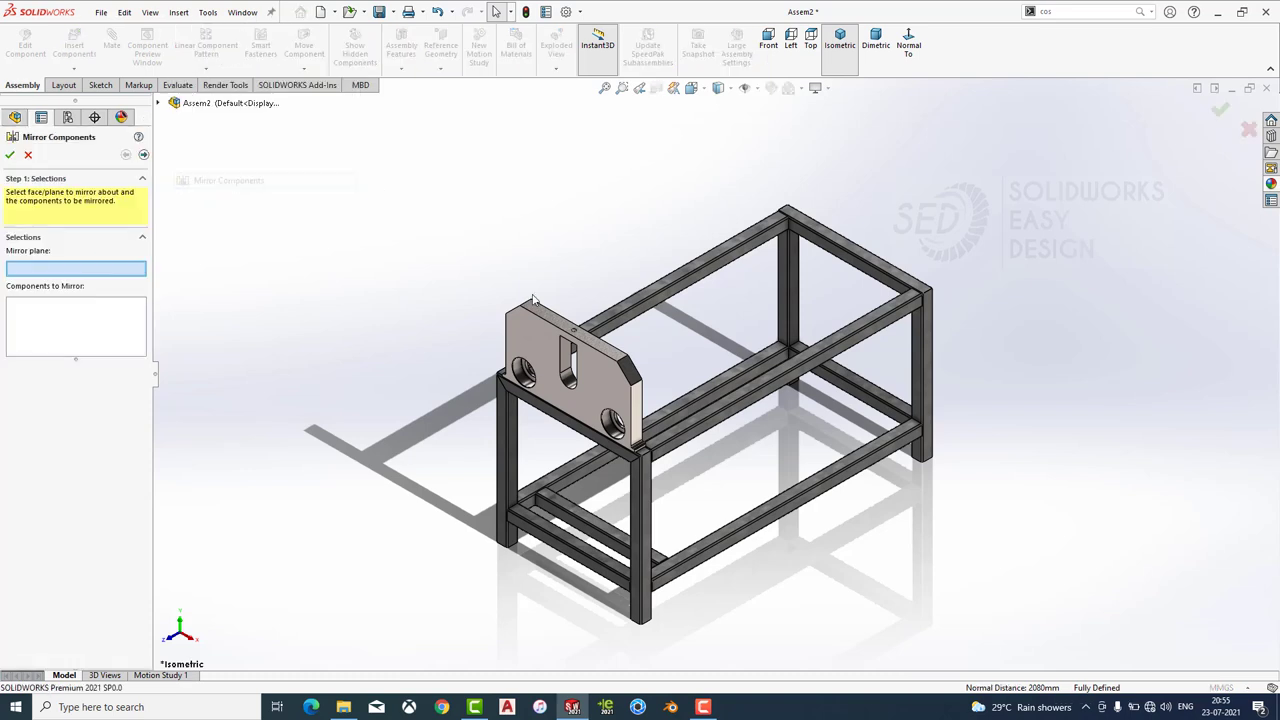
{"action": "left_click", "coordinate": [555, 355]}
{"action": "right_click", "coordinate": [85, 268]}
{"action": "left_click", "coordinate": [115, 277]}
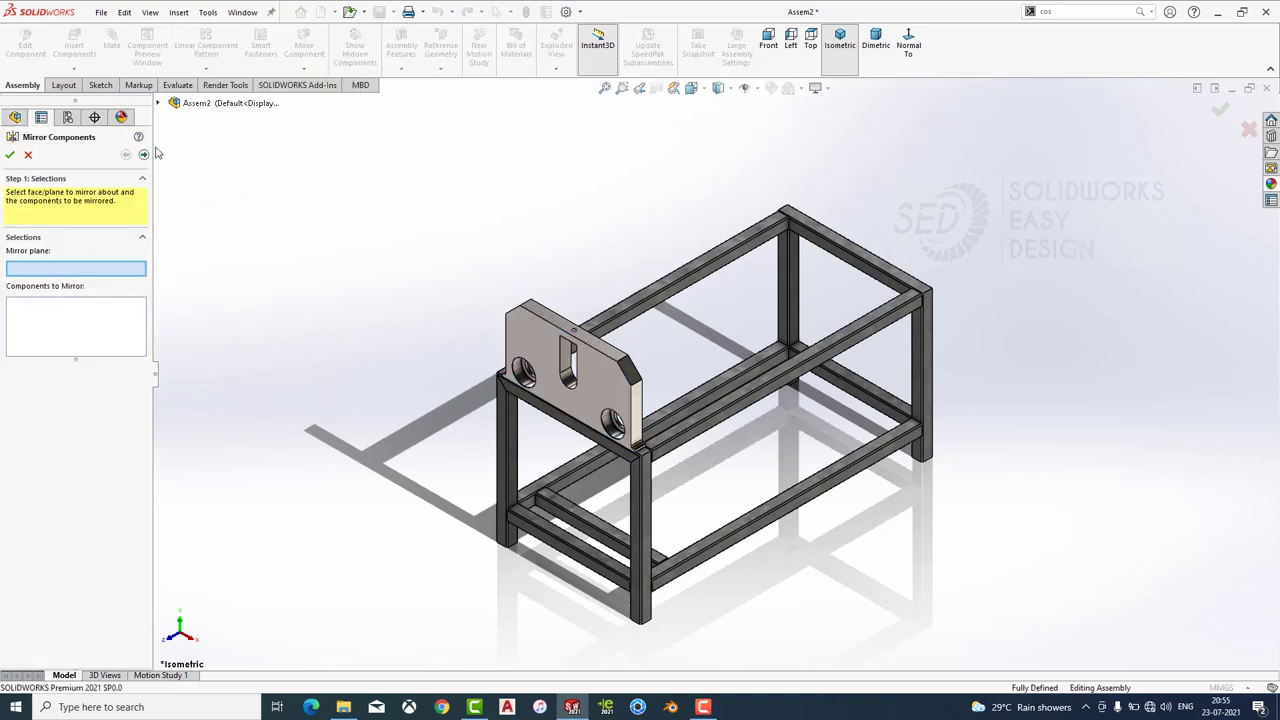
{"action": "left_click", "coordinate": [210, 265]}
{"action": "left_click", "coordinate": [560, 345]}
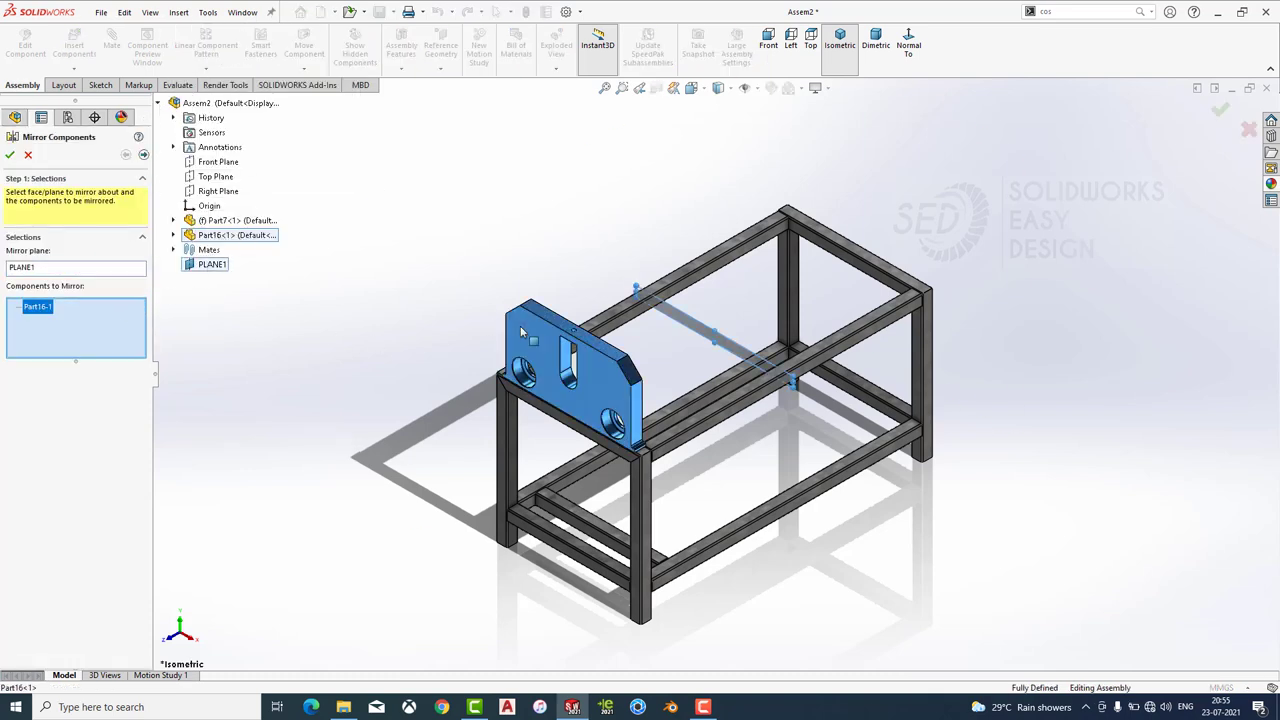
{"action": "scroll", "coordinate": [873, 315], "scroll_direction": "down", "scroll_amount": 1}
{"action": "left_click", "coordinate": [143, 156]}
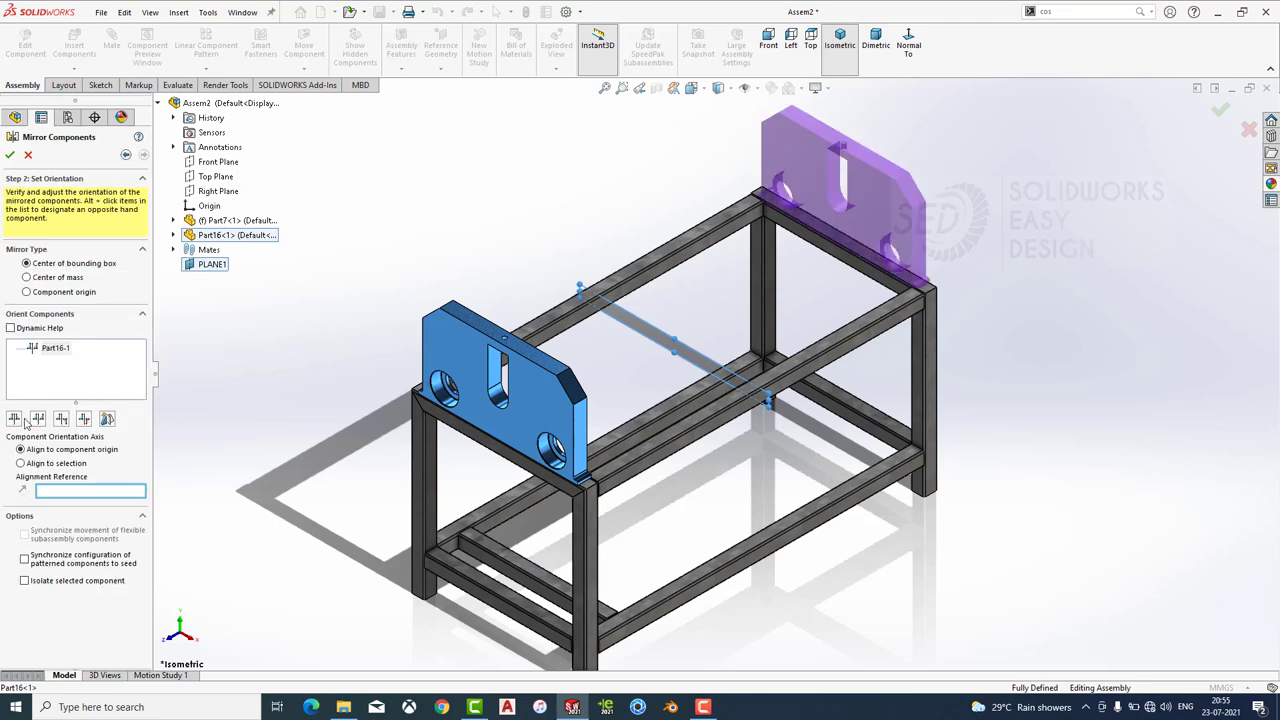
{"action": "mouse_move", "coordinate": [300, 330]}
{"action": "middle_mouse_down"}
{"action": "mouse_move", "coordinate": [506, 257]}
{"action": "mouse_move", "coordinate": [342, 284]}
{"action": "middle_mouse_up"}
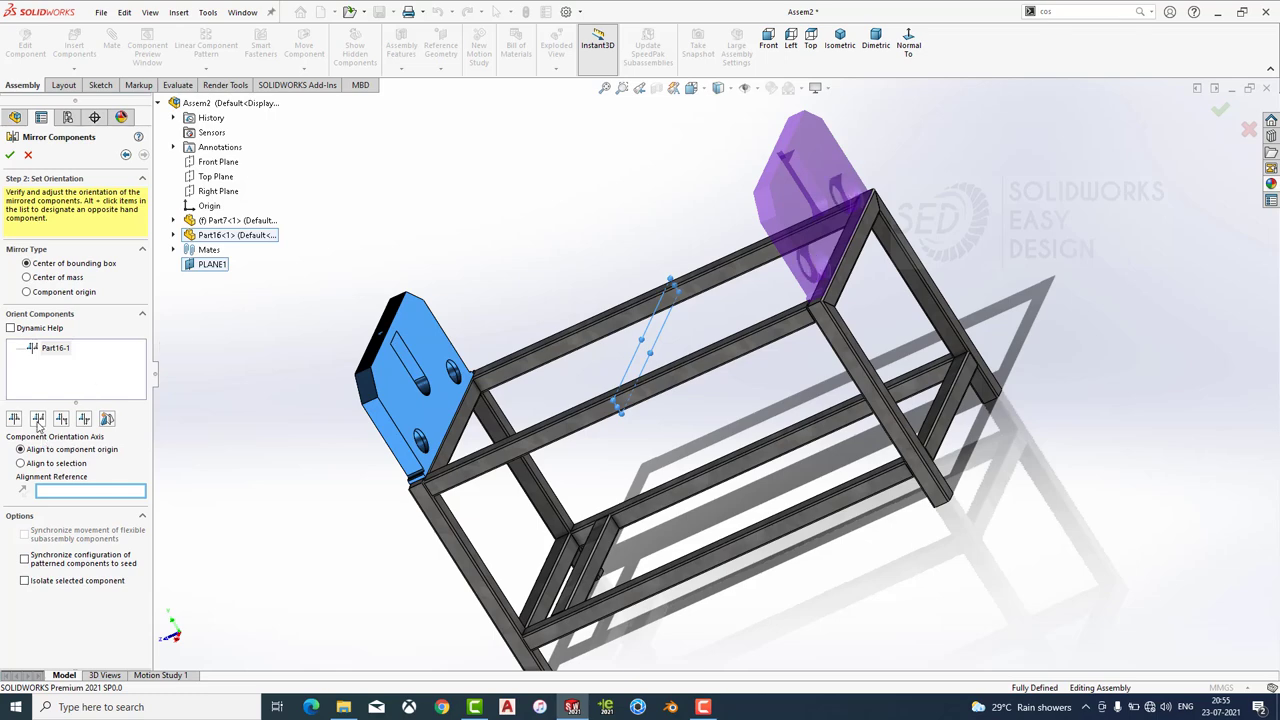
{"action": "left_click", "coordinate": [10, 156]}
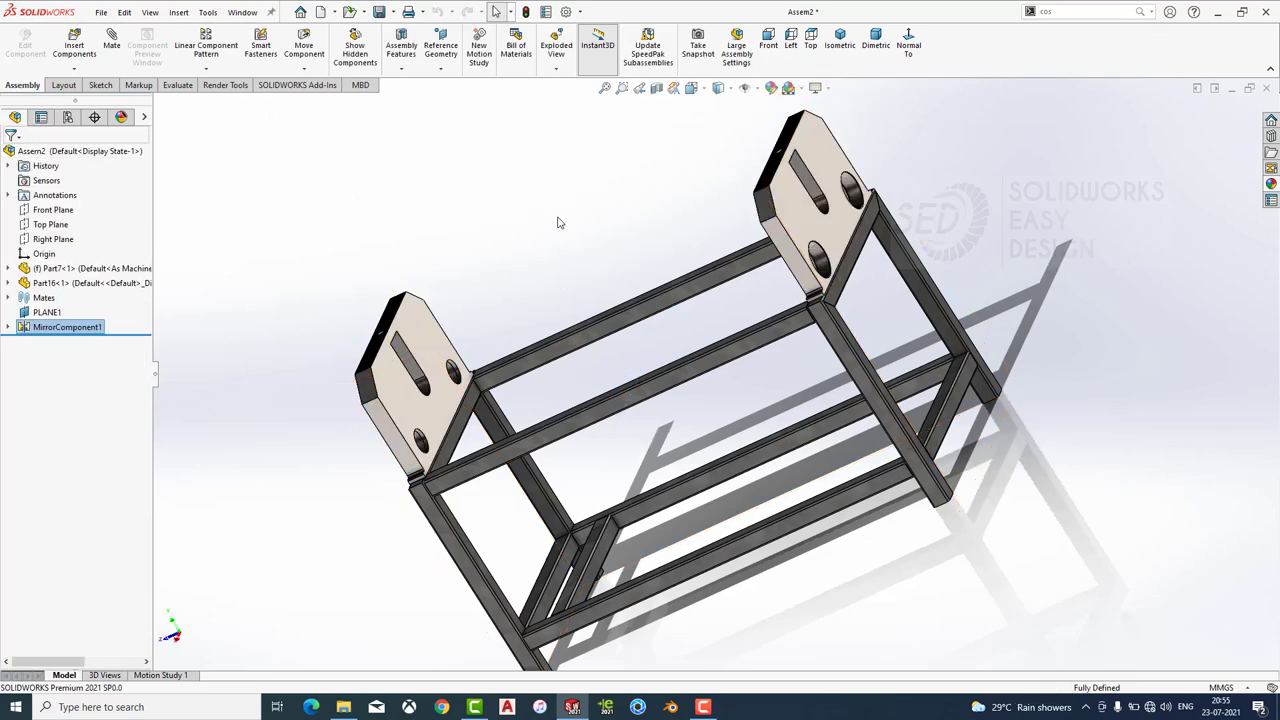
Switch the assembly to a plain white scene.
{"action": "mouse_move", "coordinate": [558, 222]}
{"action": "middle_mouse_down"}
{"action": "mouse_move", "coordinate": [737, 263]}
{"action": "mouse_move", "coordinate": [808, 132]}
{"action": "middle_mouse_up"}
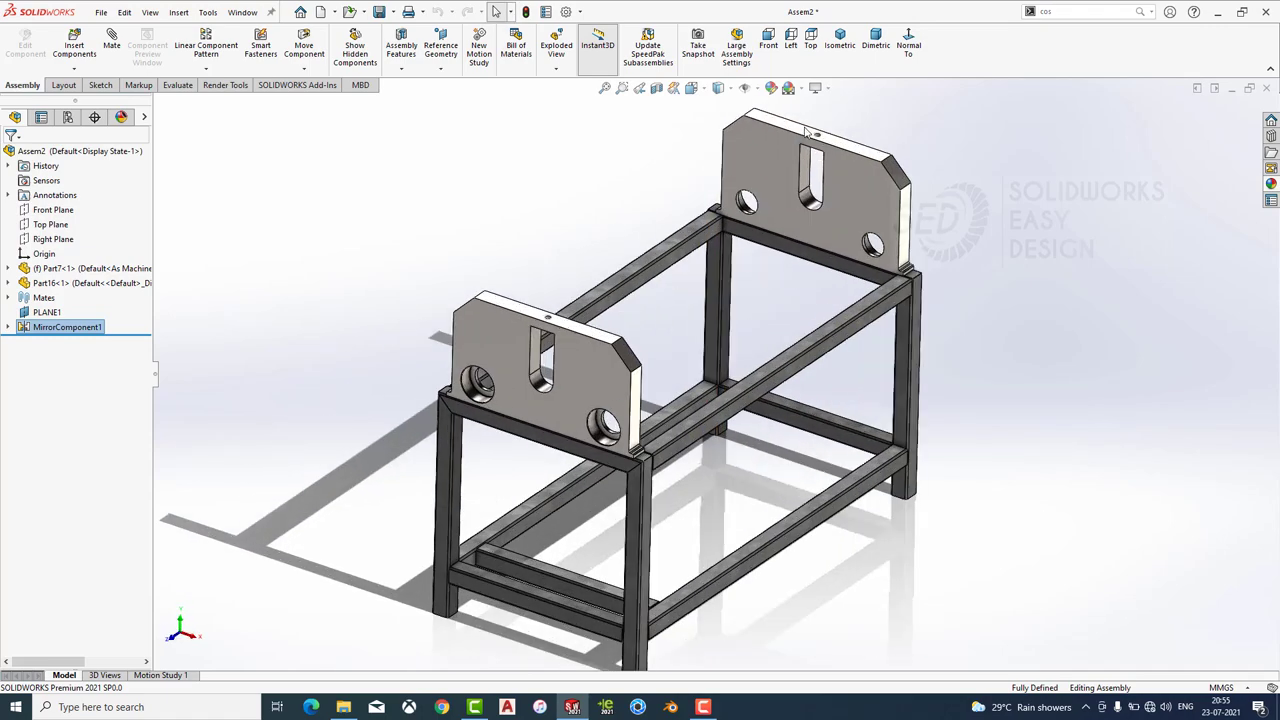
{"action": "left_click", "coordinate": [790, 88]}
{"action": "left_click", "coordinate": [830, 117]}
{"action": "scroll", "coordinate": [816, 390], "scroll_direction": "up", "scroll_amount": 2}
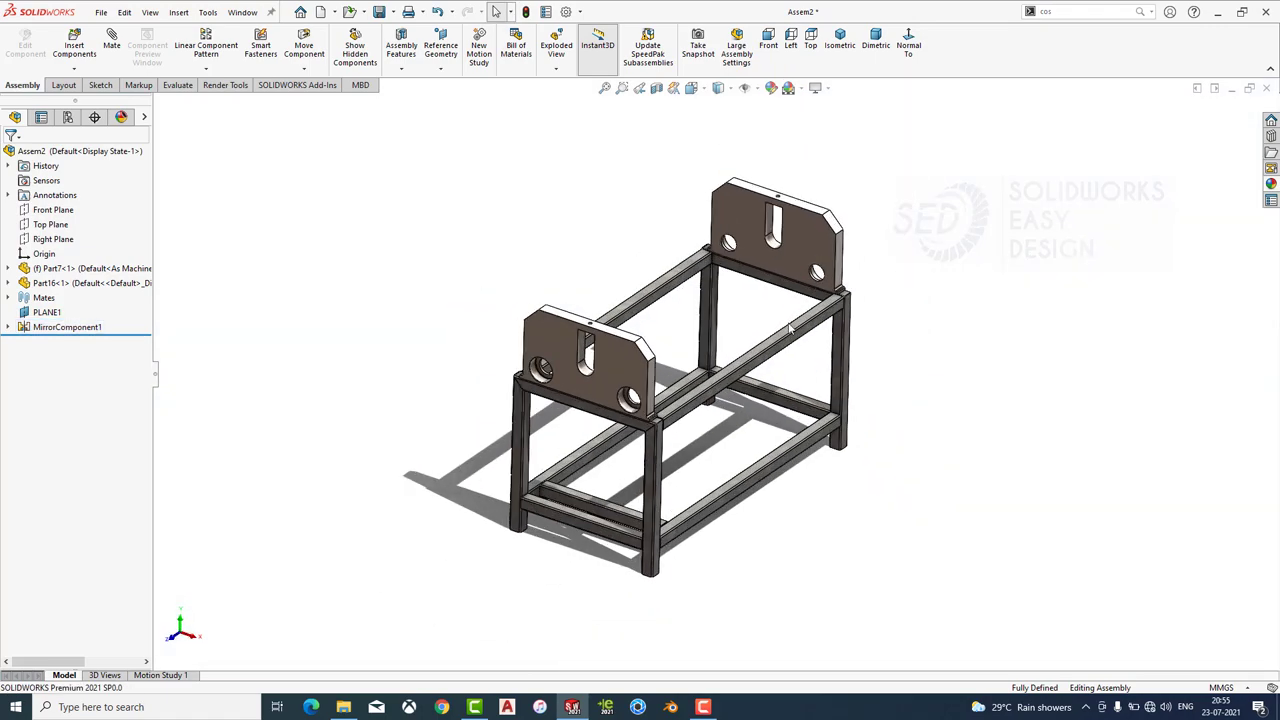
Insert Part1 beside the plate and begin mating one of its faces.
{"action": "left_click", "coordinate": [80, 50]}
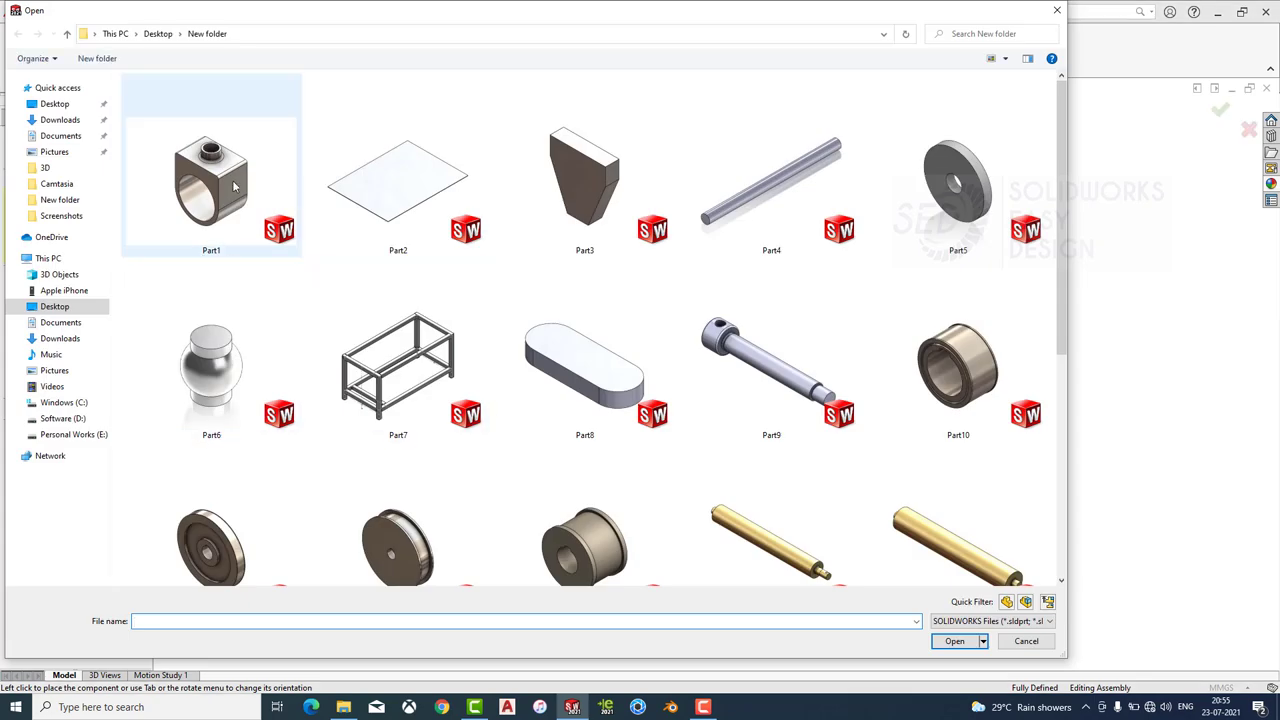
{"action": "left_click", "coordinate": [955, 641]}
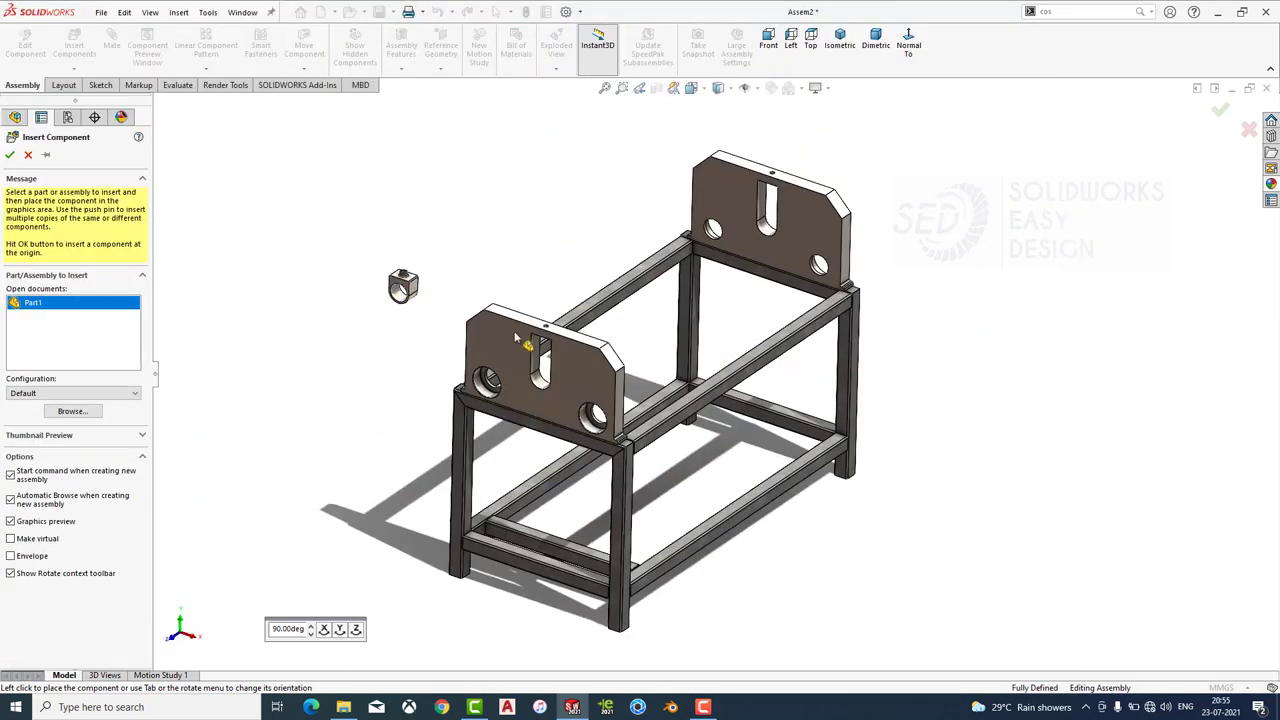
{"action": "left_click", "coordinate": [395, 290]}
{"action": "scroll", "coordinate": [260, 220], "scroll_direction": "down", "scroll_amount": 3}
{"action": "scroll", "coordinate": [260, 220], "scroll_direction": "down", "scroll_amount": 3}
{"action": "scroll", "coordinate": [260, 220], "scroll_direction": "down", "scroll_amount": 2}
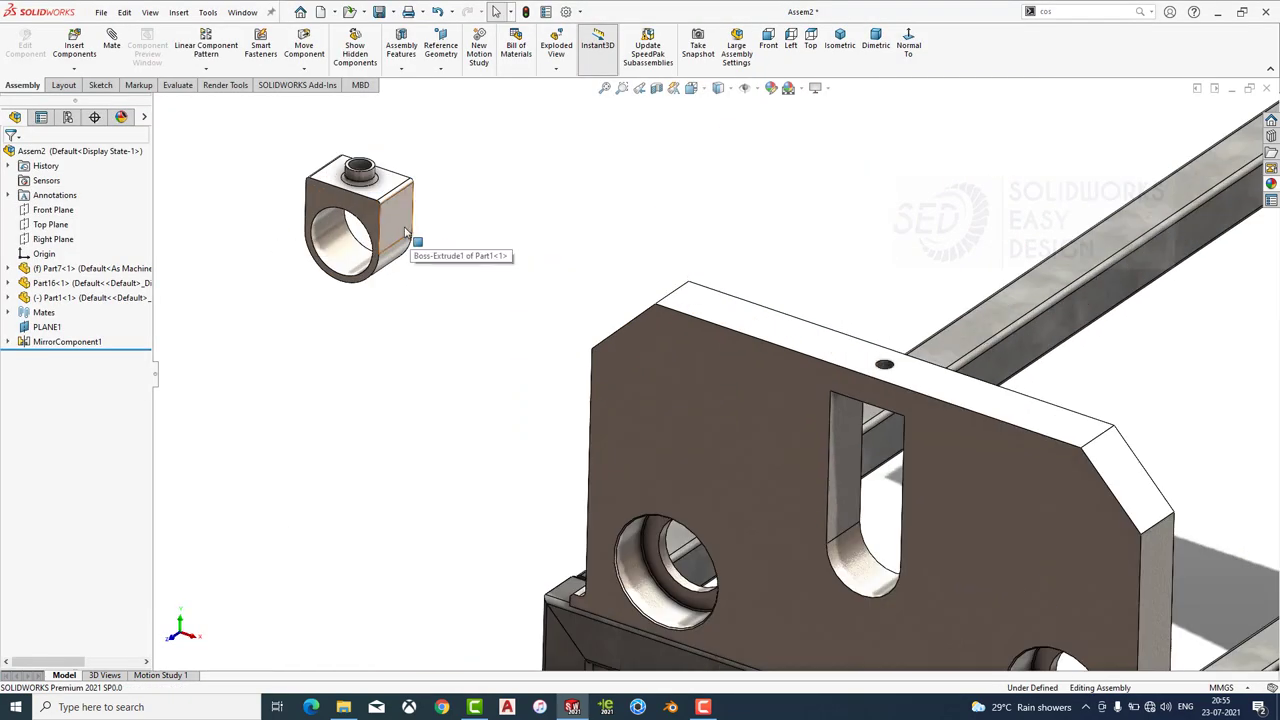
{"action": "left_click", "coordinate": [405, 232]}
{"action": "left_click", "coordinate": [111, 45]}
{"action": "middle_click_drag", "start_coordinate": [800, 350], "coordinate": [910, 484]}
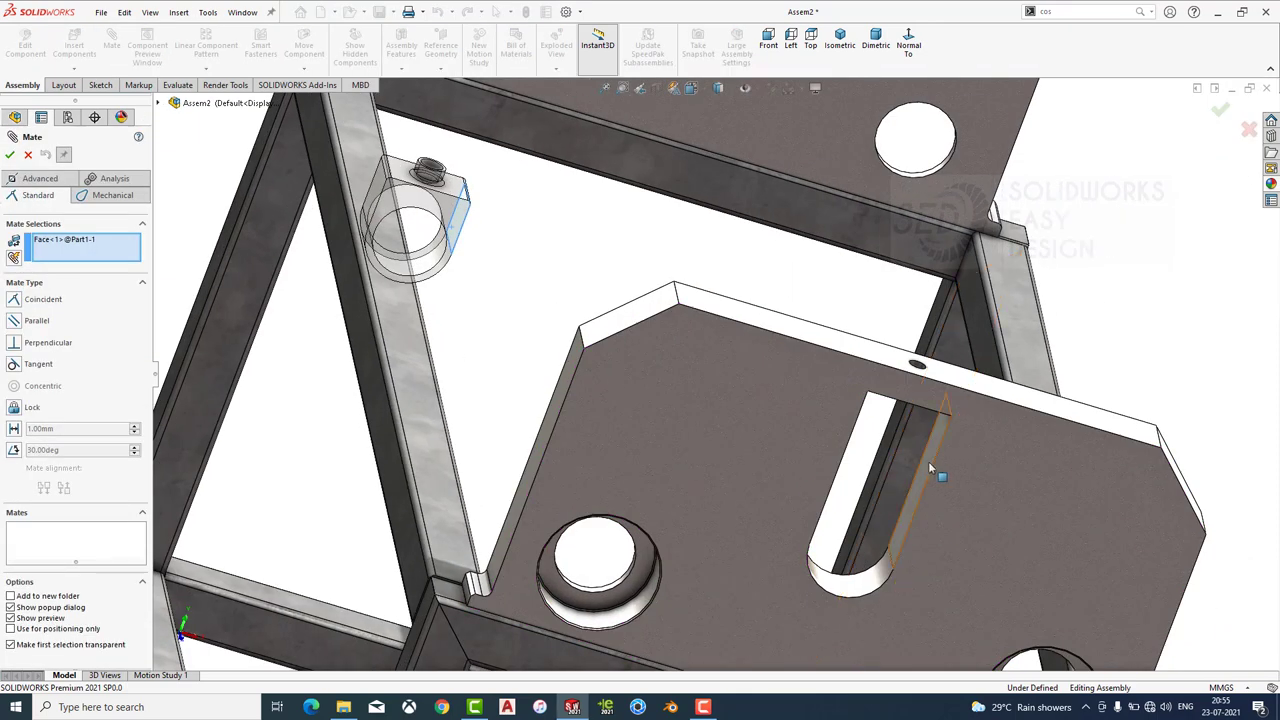
Mate Part1 coincident against the side plate's slot face.
{"action": "left_click", "coordinate": [929, 466]}
{"action": "left_click", "coordinate": [1080, 487]}
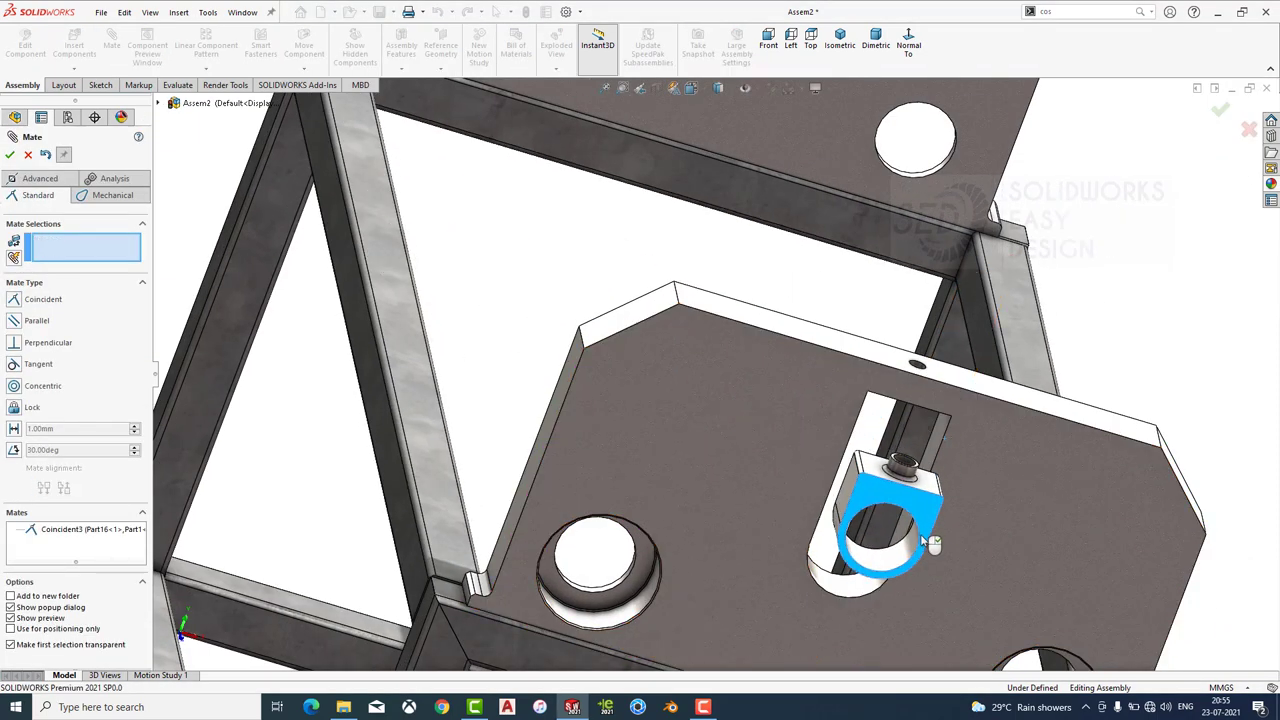
{"action": "middle_click_drag", "start_coordinate": [930, 543], "coordinate": [505, 366]}
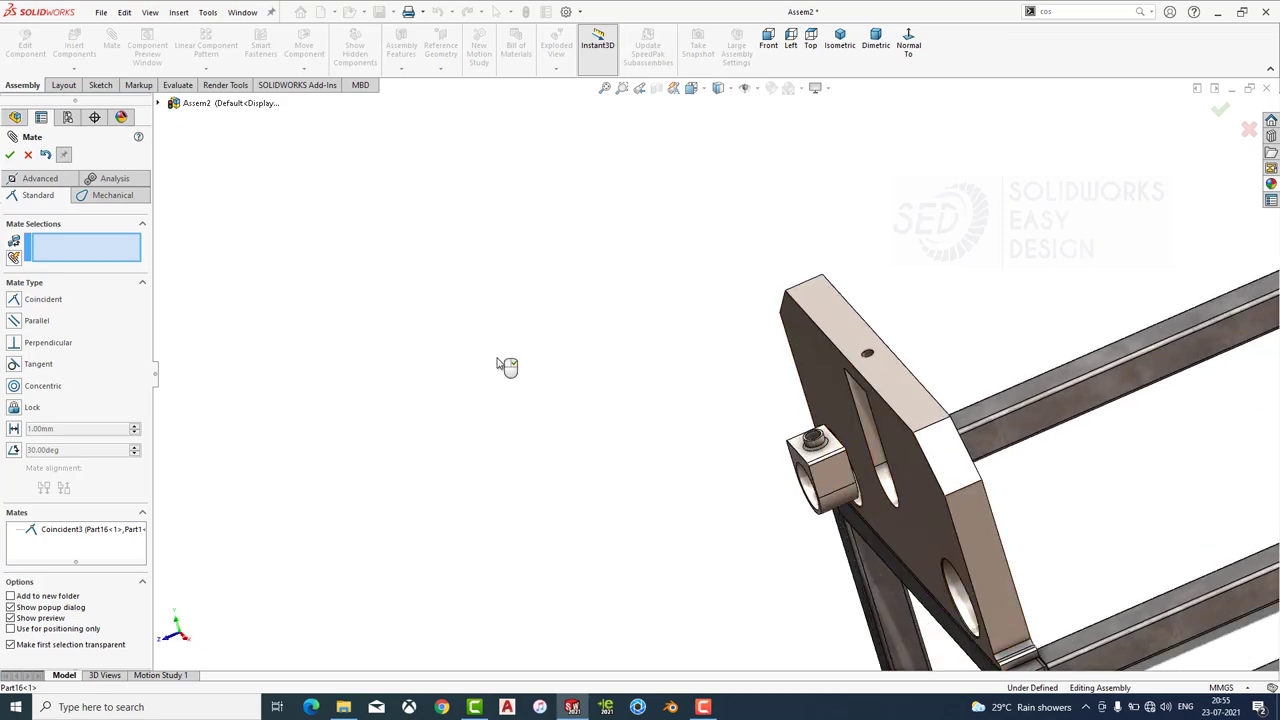
Add a Width mate centring Part1 between the two plate faces of the slot.
{"action": "left_click", "coordinate": [40, 178]}
{"action": "left_click", "coordinate": [39, 352]}
{"action": "left_click", "coordinate": [945, 460]}
{"action": "scroll", "coordinate": [804, 411], "scroll_direction": "down", "scroll_amount": 5}
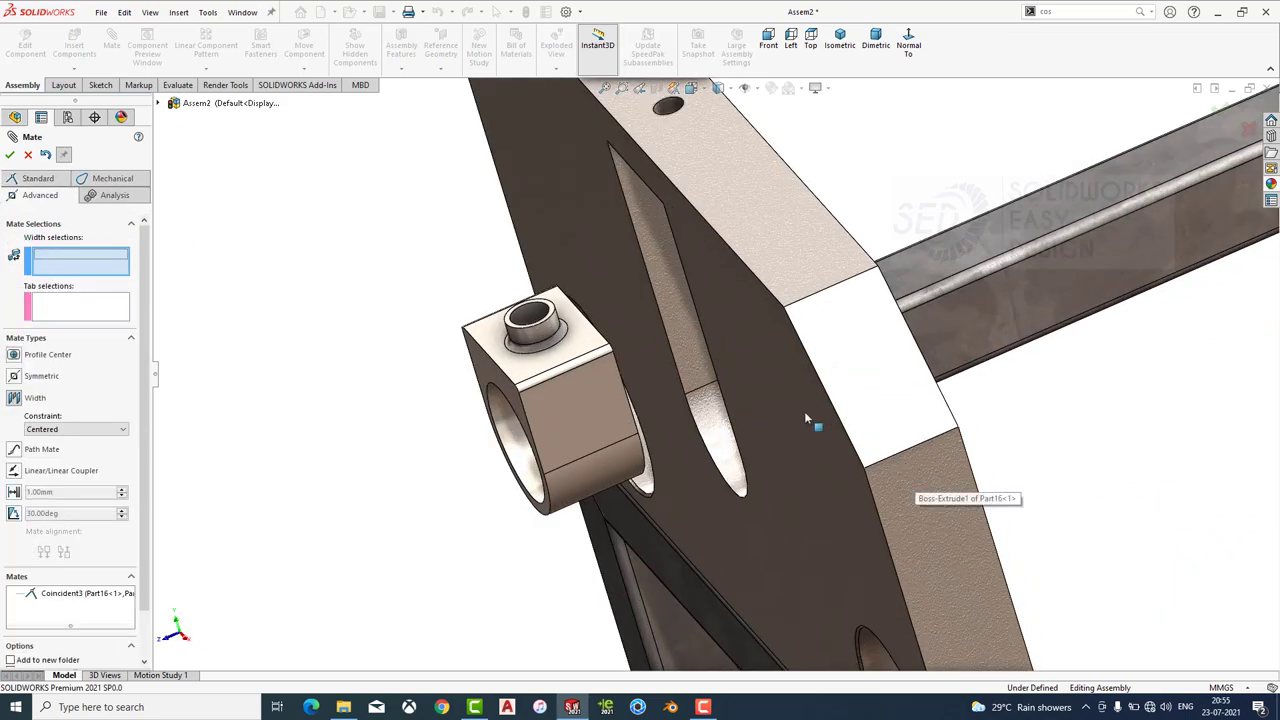
{"action": "middle_click_drag", "start_coordinate": [804, 411], "coordinate": [760, 457]}
{"action": "left_click", "coordinate": [963, 363]}
{"action": "scroll", "coordinate": [963, 363], "scroll_direction": "up", "scroll_amount": 5}
{"action": "left_click", "coordinate": [470, 310]}
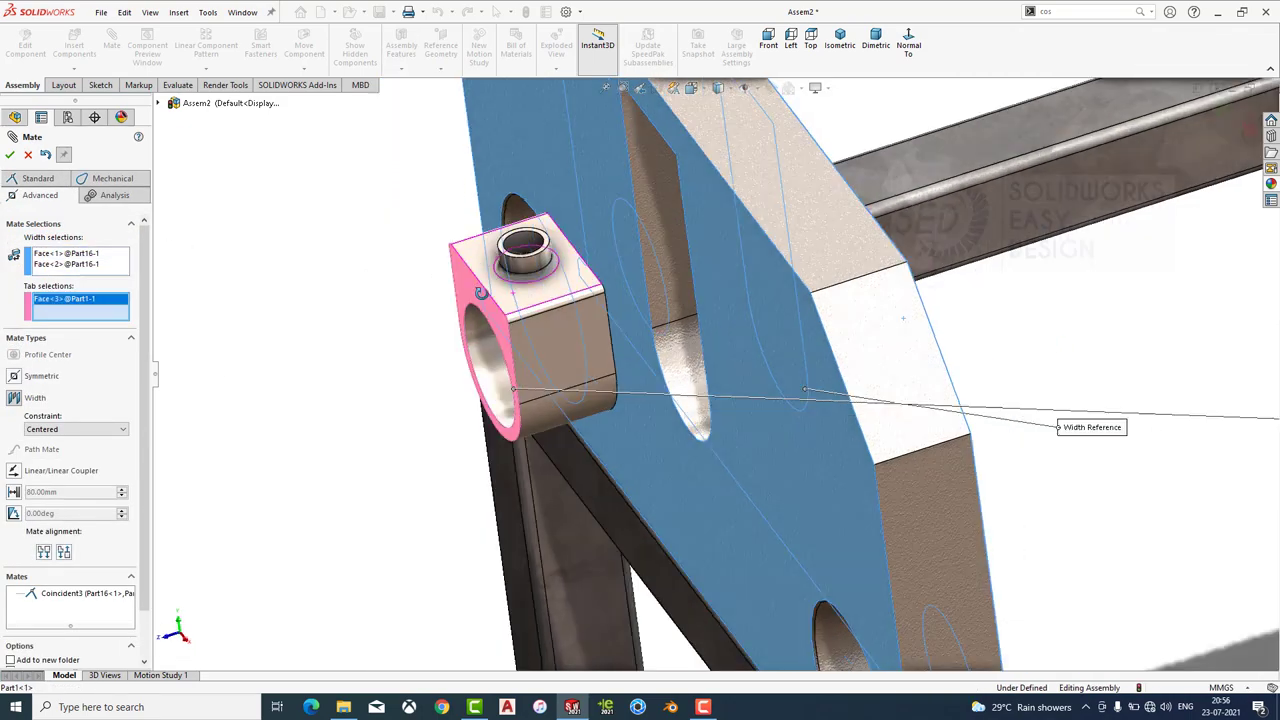
{"action": "scroll", "coordinate": [632, 349], "scroll_direction": "down", "scroll_amount": 4}
{"action": "middle_click_drag", "start_coordinate": [632, 349], "coordinate": [704, 355]}
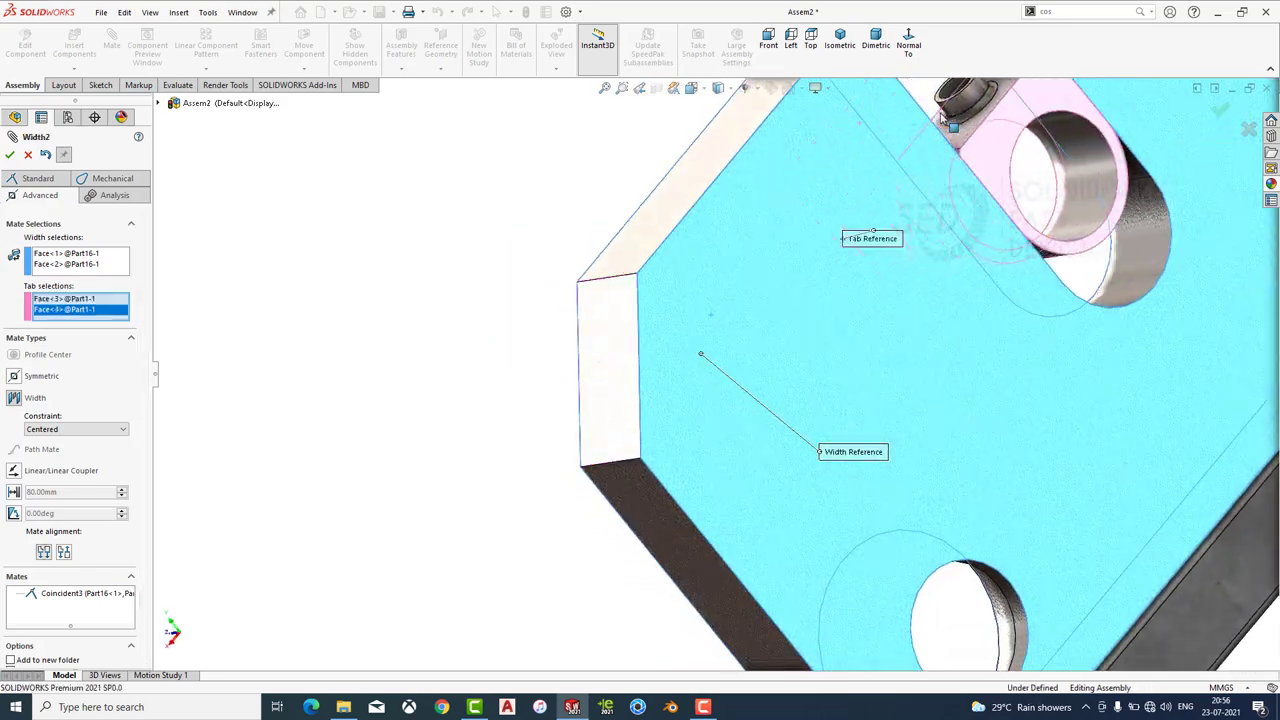
{"action": "key", "text": "Return"}
{"action": "key", "text": "Return"}
Slide Part1 up inside the slot.
{"action": "left_click", "coordinate": [840, 45]}
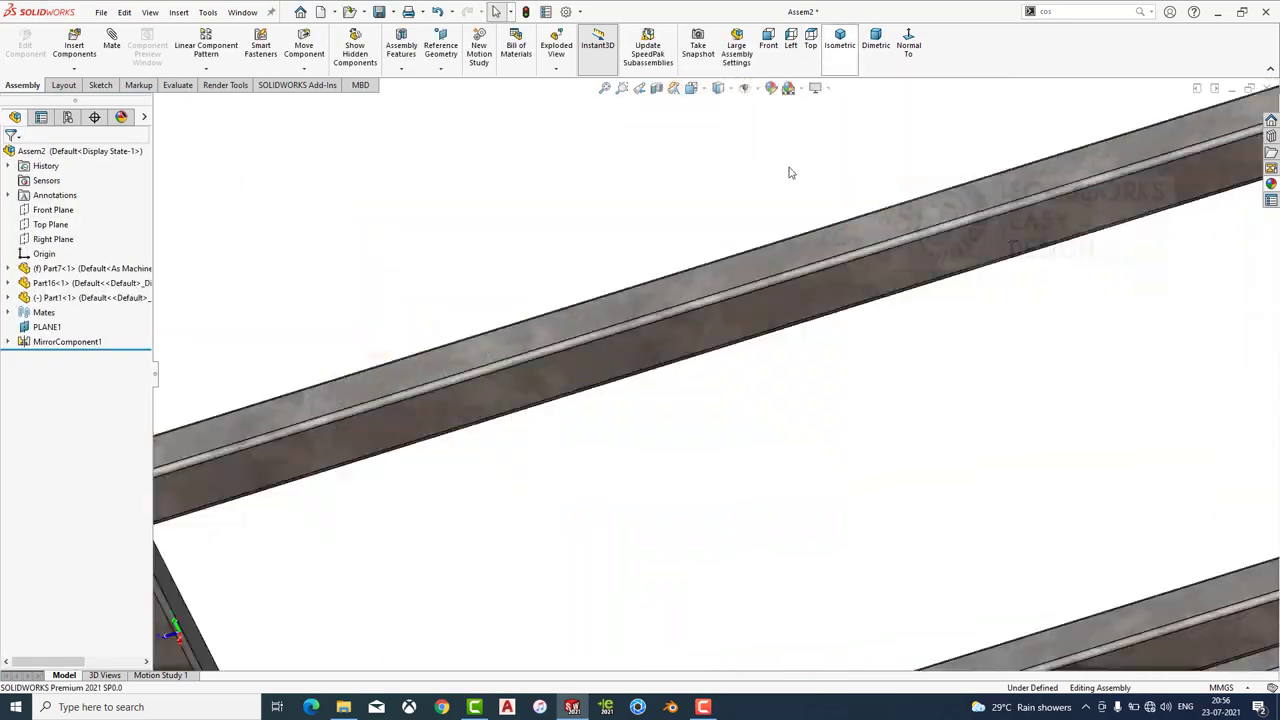
{"action": "scroll", "coordinate": [648, 371], "scroll_direction": "down", "scroll_amount": 3}
{"action": "left_click_drag", "start_coordinate": [648, 373], "coordinate": [648, 339]}
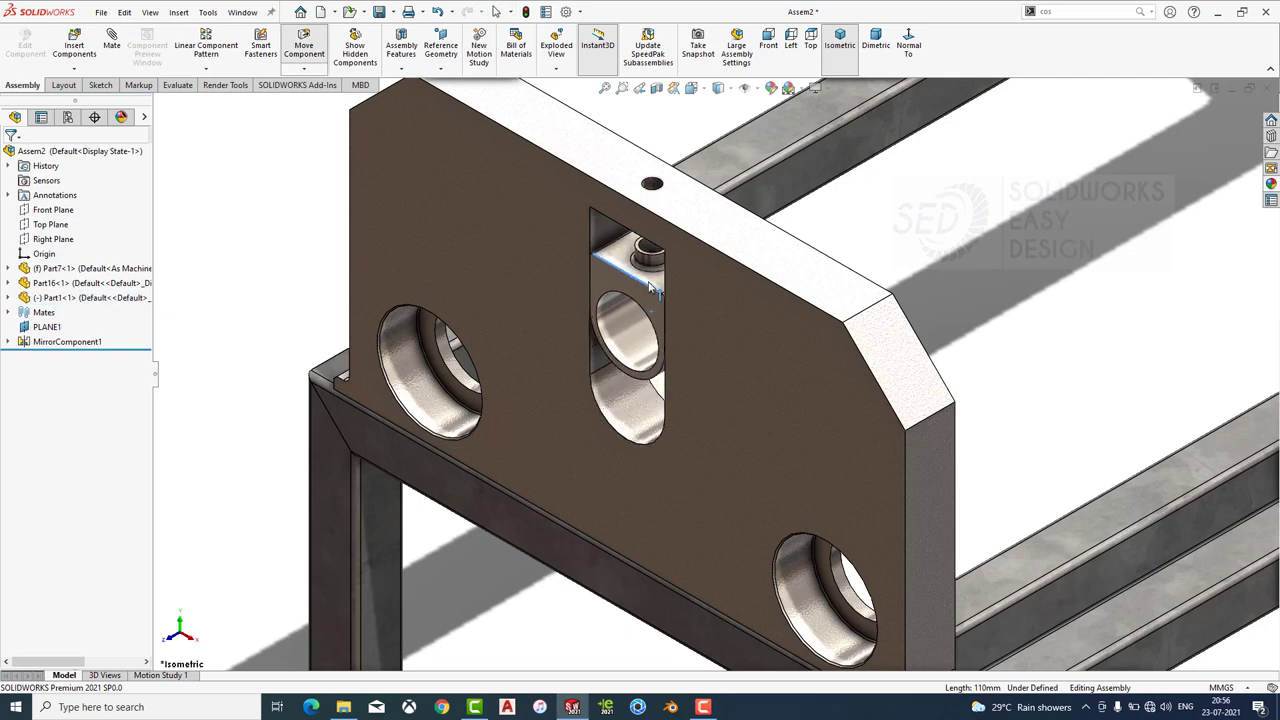
{"action": "scroll", "coordinate": [580, 400], "scroll_direction": "up", "scroll_amount": 3}
{"action": "scroll", "coordinate": [943, 306], "scroll_direction": "down", "scroll_amount": 1}
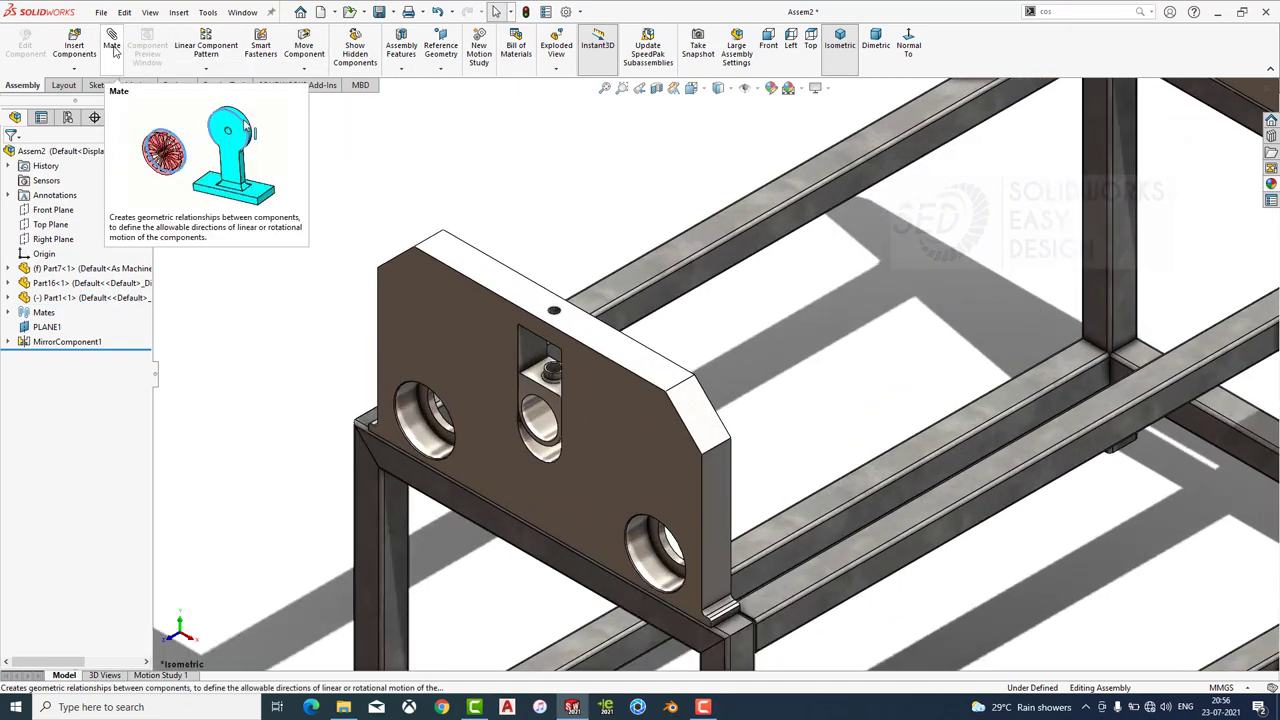
Insert the pin Part9 beside the plate and open it in its own window.
{"action": "left_click", "coordinate": [74, 45]}
{"action": "left_click", "coordinate": [800, 380]}
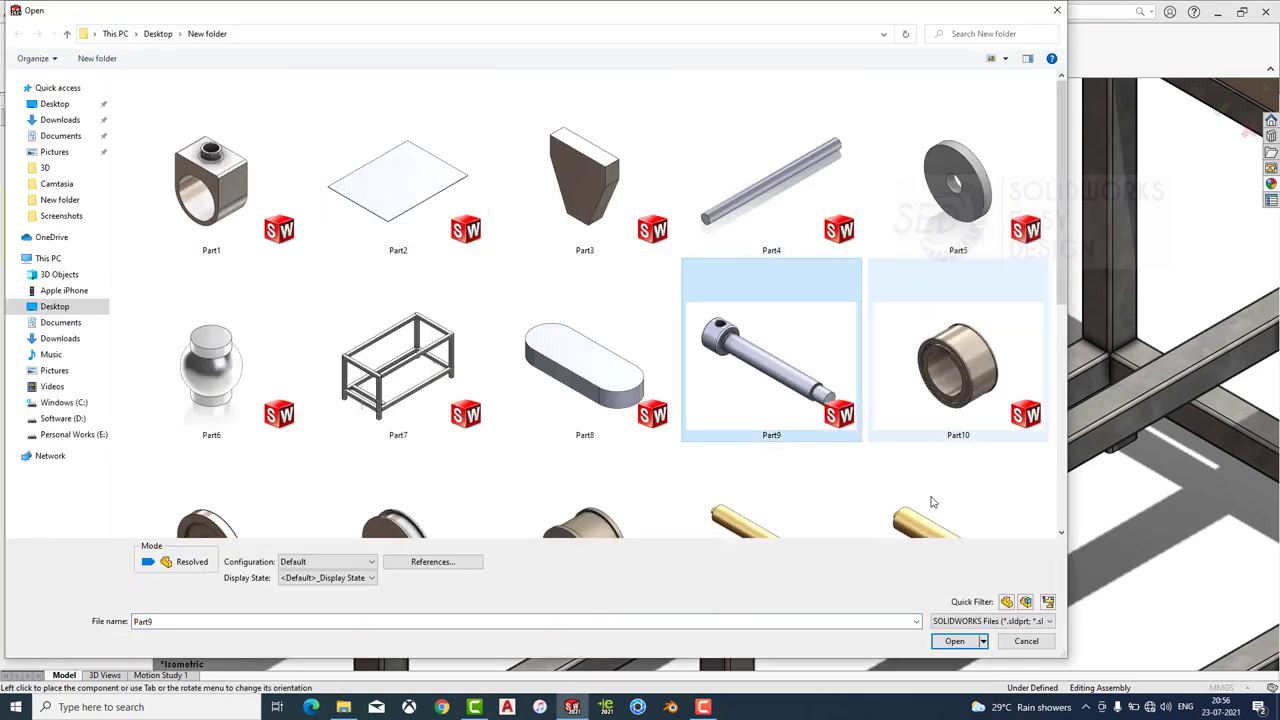
{"action": "left_click", "coordinate": [955, 641]}
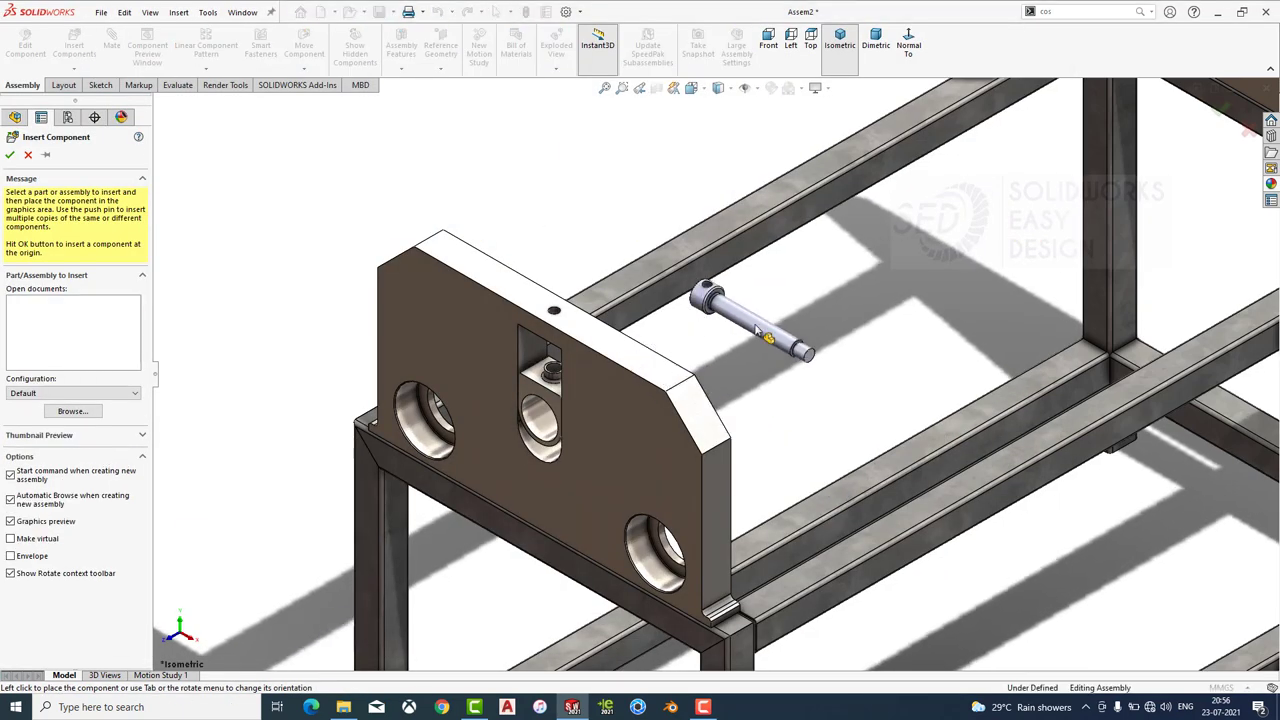
{"action": "left_click", "coordinate": [766, 340]}
{"action": "left_click", "coordinate": [791, 285]}
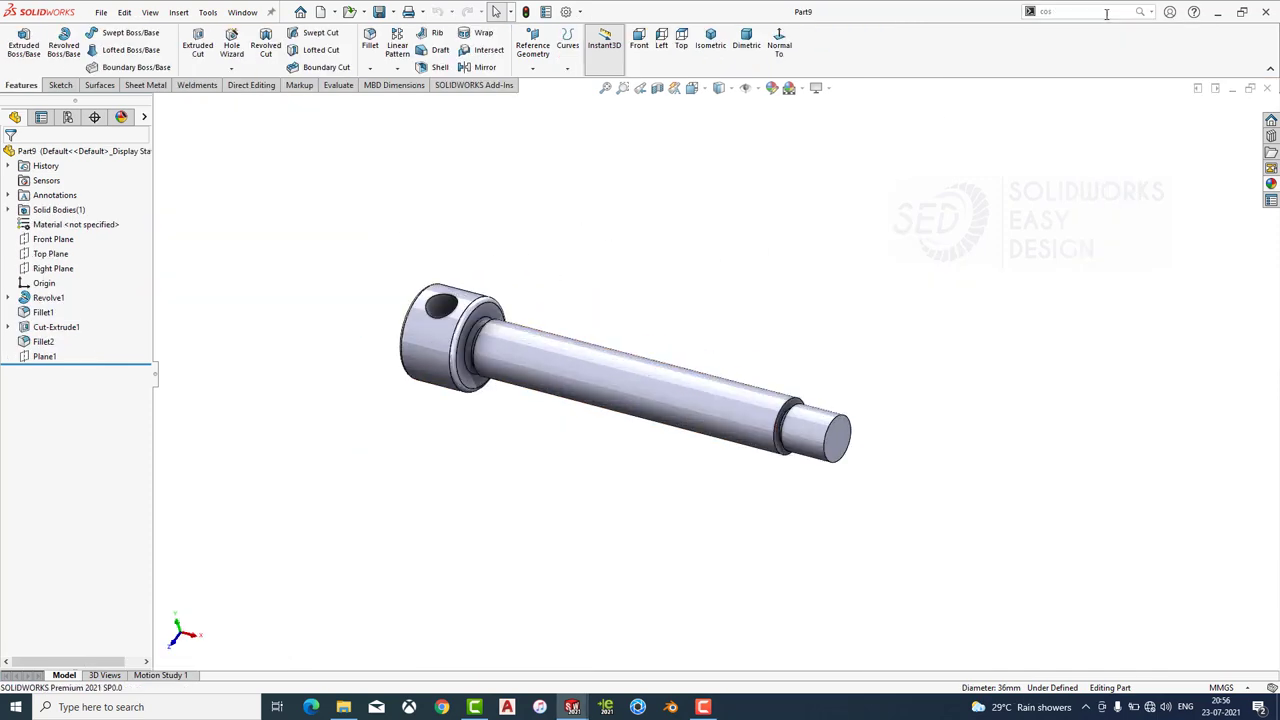
Add a cosmetic thread starting at the pin's long shaft edge.
{"action": "key", "text": "Return"}
{"action": "scroll", "coordinate": [545, 328], "scroll_direction": "down", "scroll_amount": 5}
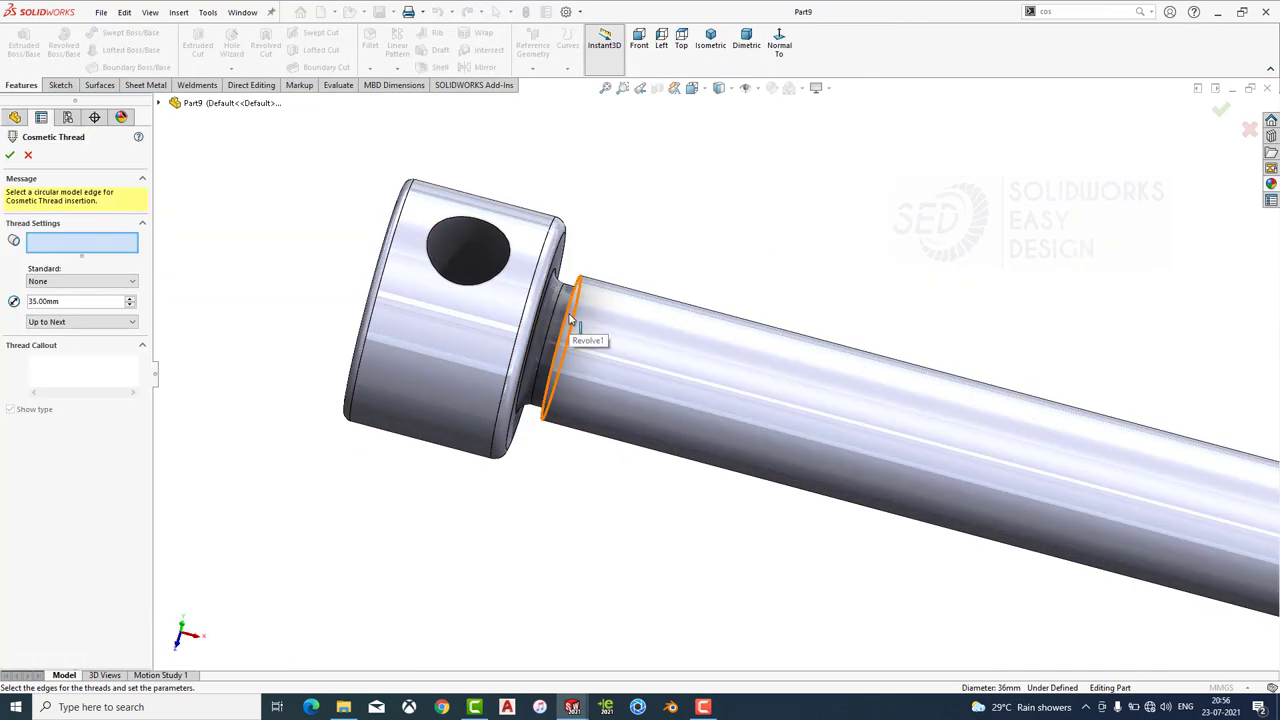
{"action": "left_click", "coordinate": [570, 319]}
{"action": "scroll", "coordinate": [643, 351], "scroll_direction": "up", "scroll_amount": 5}
{"action": "scroll", "coordinate": [1000, 500], "scroll_direction": "down", "scroll_amount": 2}
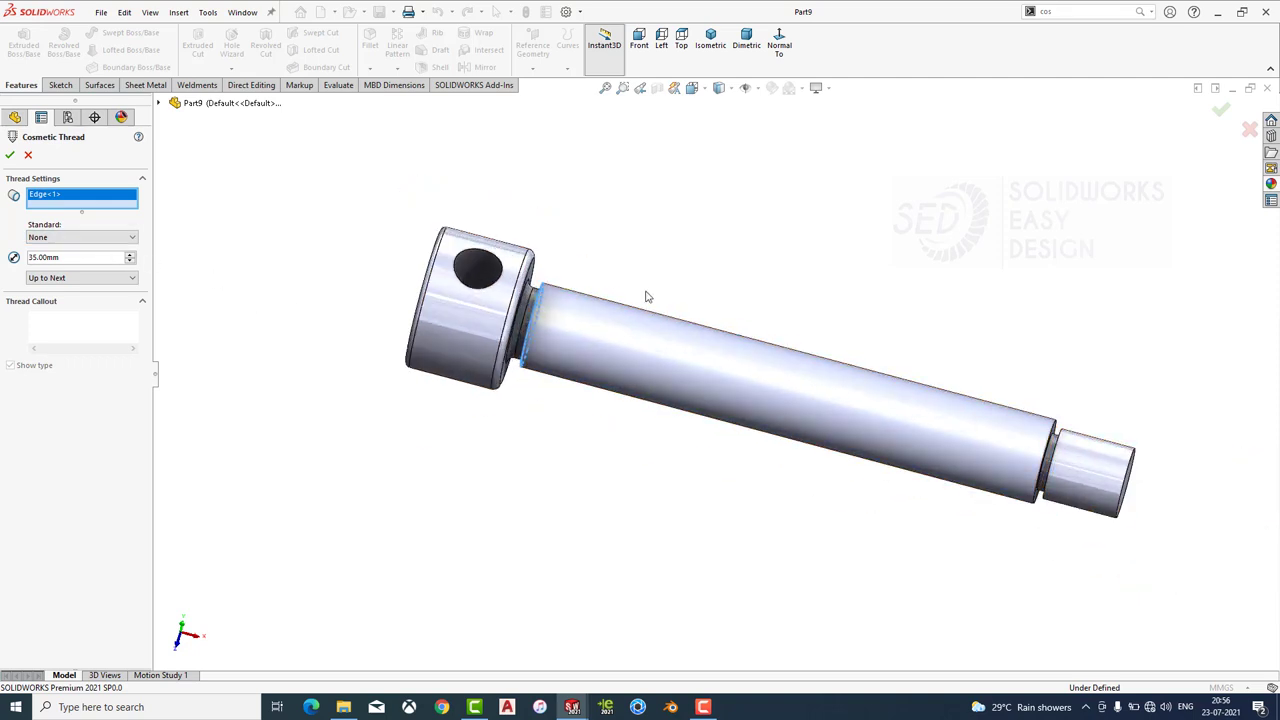
{"action": "left_click", "coordinate": [9, 157]}
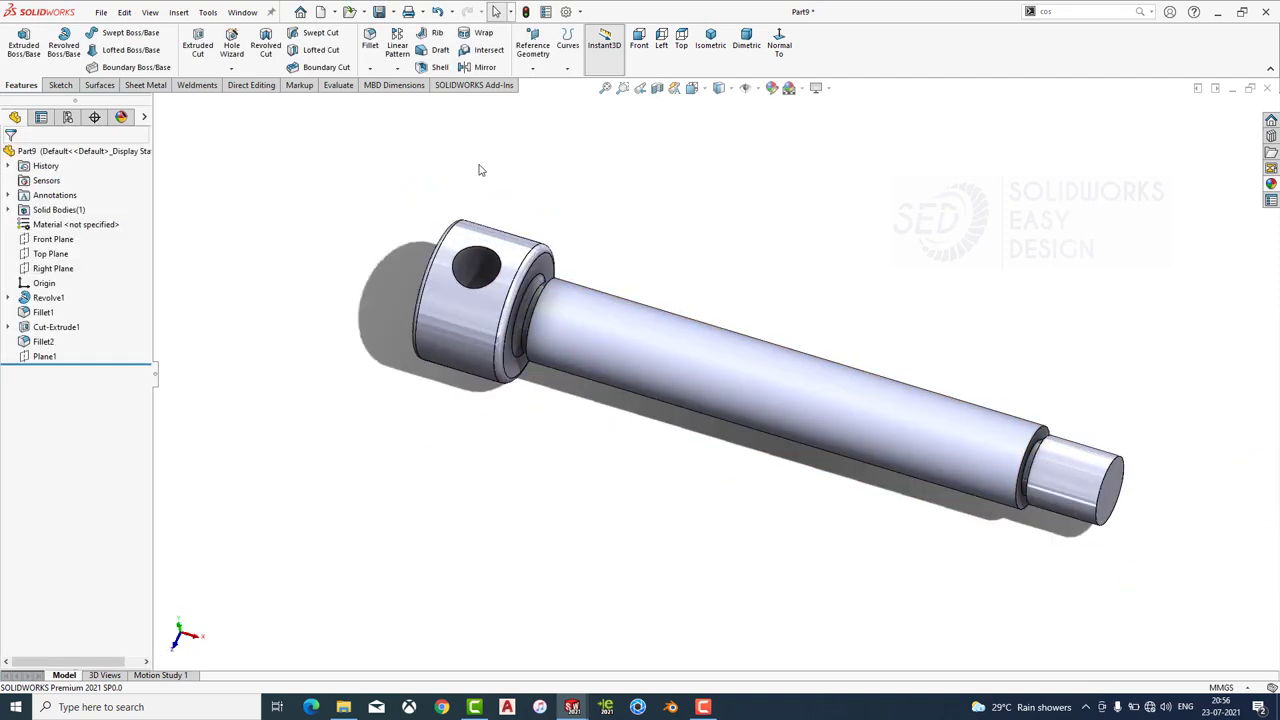
Enable shaded cosmetic threads in the part's Document Properties, then close and save Part9.
{"action": "left_click", "coordinate": [566, 11]}
{"action": "left_click", "coordinate": [454, 111]}
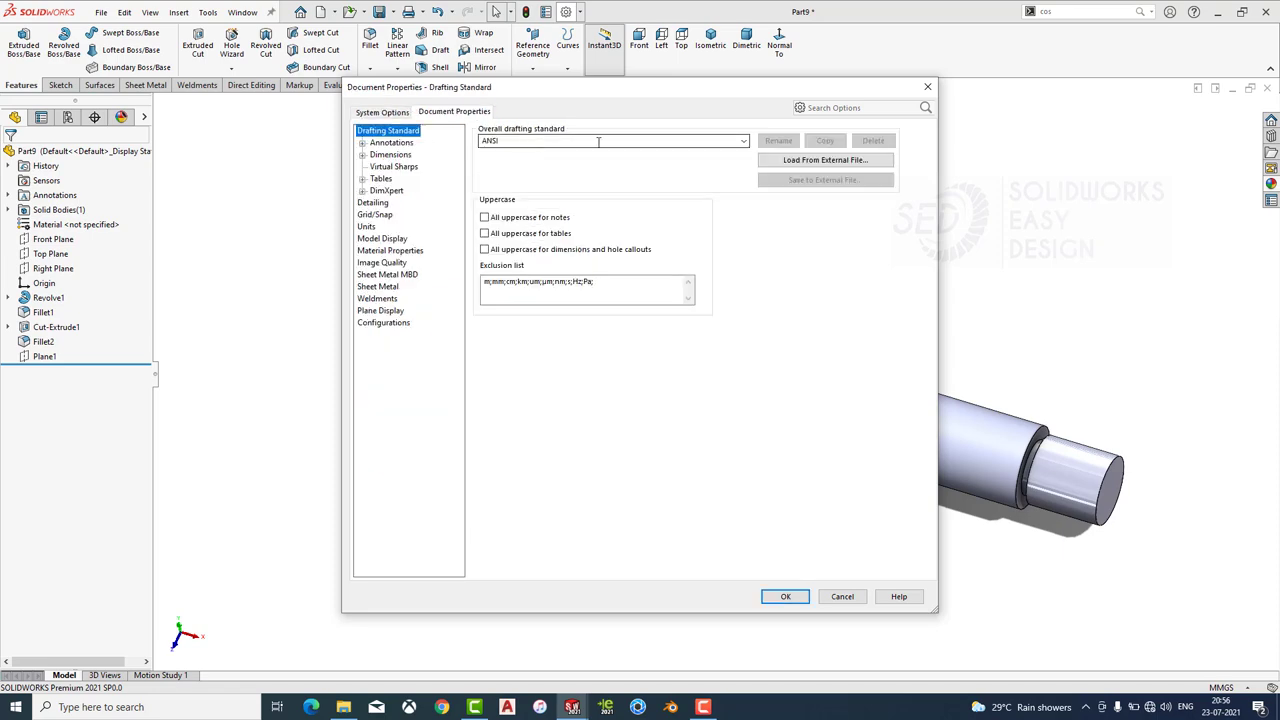
{"action": "left_click", "coordinate": [374, 202]}
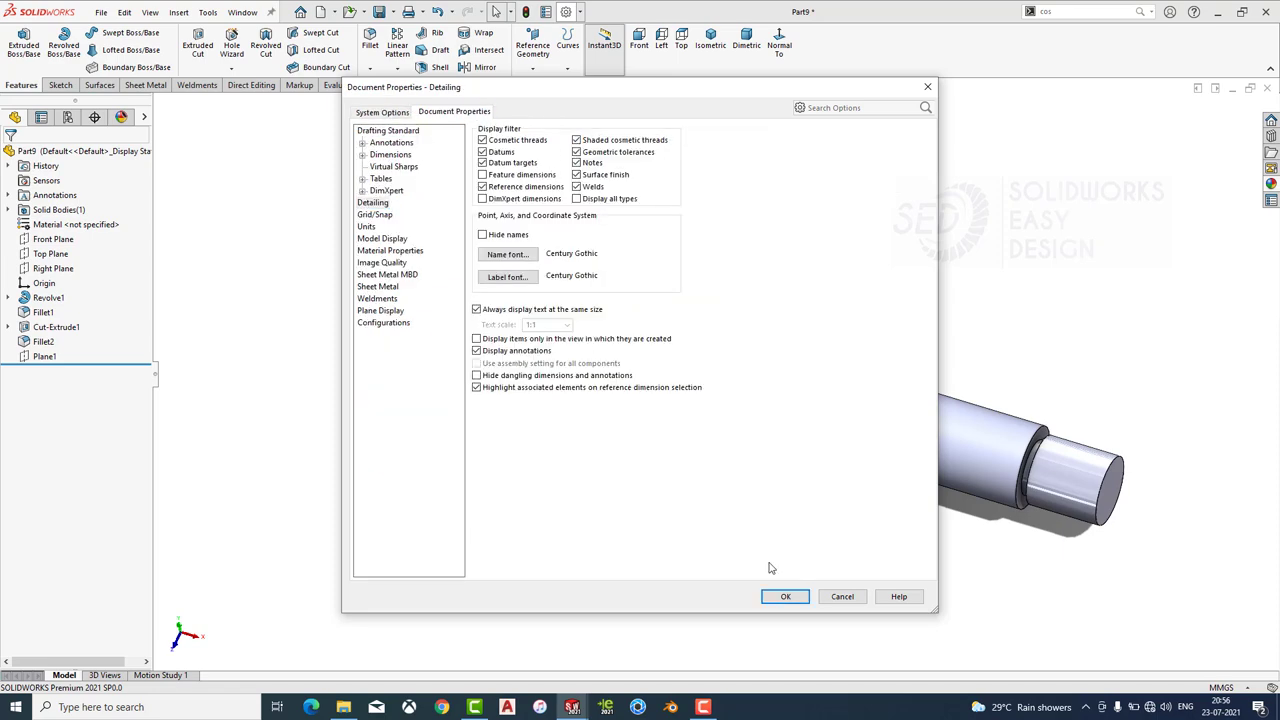
{"action": "left_click", "coordinate": [785, 596]}
{"action": "scroll", "coordinate": [990, 480], "scroll_direction": "down", "scroll_amount": 5}
{"action": "scroll", "coordinate": [1057, 457], "scroll_direction": "up", "scroll_amount": 5}
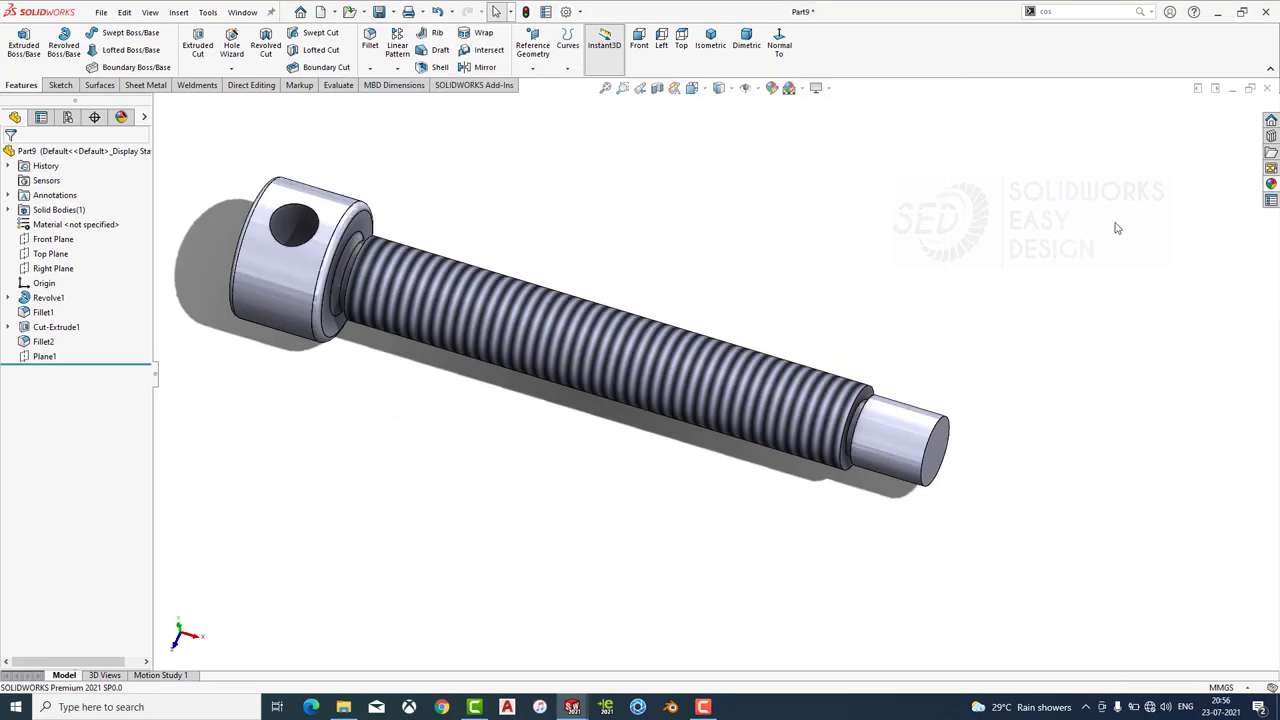
{"action": "left_click", "coordinate": [1266, 89]}
{"action": "left_click", "coordinate": [589, 423]}
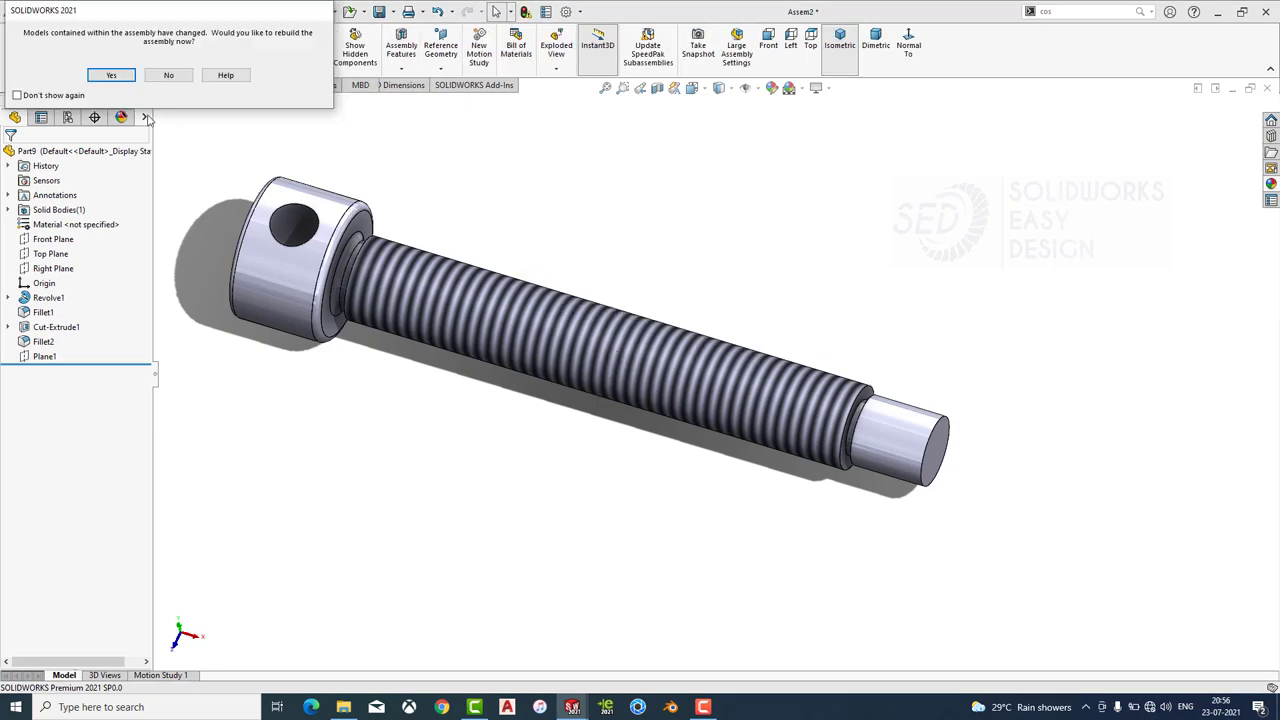
Rebuild the assembly and make the screw concentric with the hole in the plate top.
{"action": "left_click", "coordinate": [100, 78]}
{"action": "scroll", "coordinate": [766, 343], "scroll_direction": "down", "scroll_amount": 3}
{"action": "scroll", "coordinate": [818, 375], "scroll_direction": "down", "scroll_amount": 3}
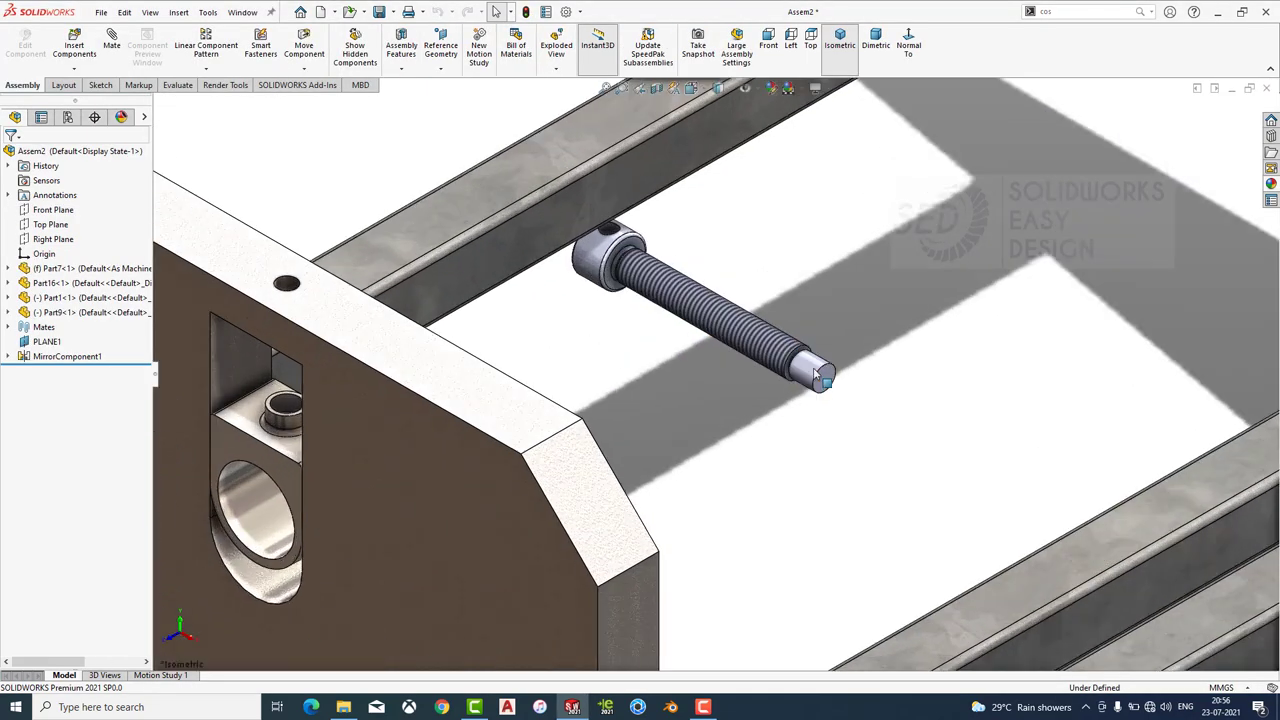
{"action": "left_click", "coordinate": [818, 375]}
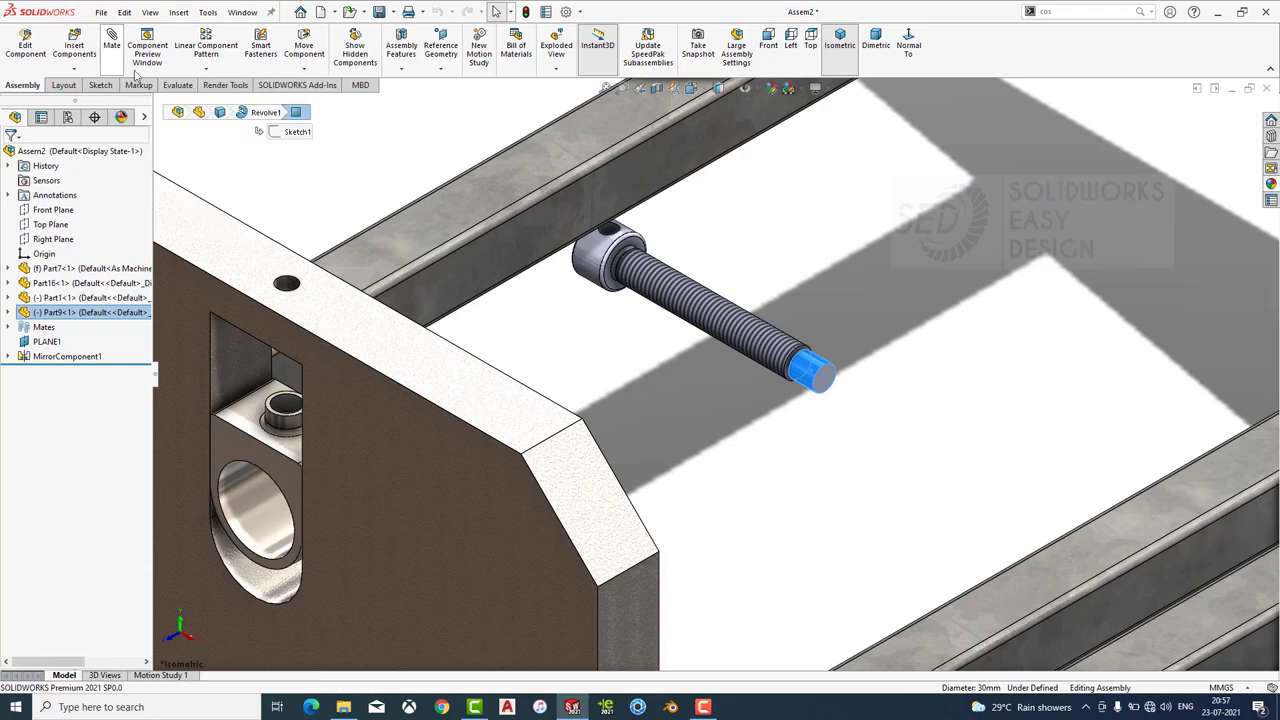
{"action": "left_click", "coordinate": [111, 42]}
{"action": "left_click", "coordinate": [285, 410]}
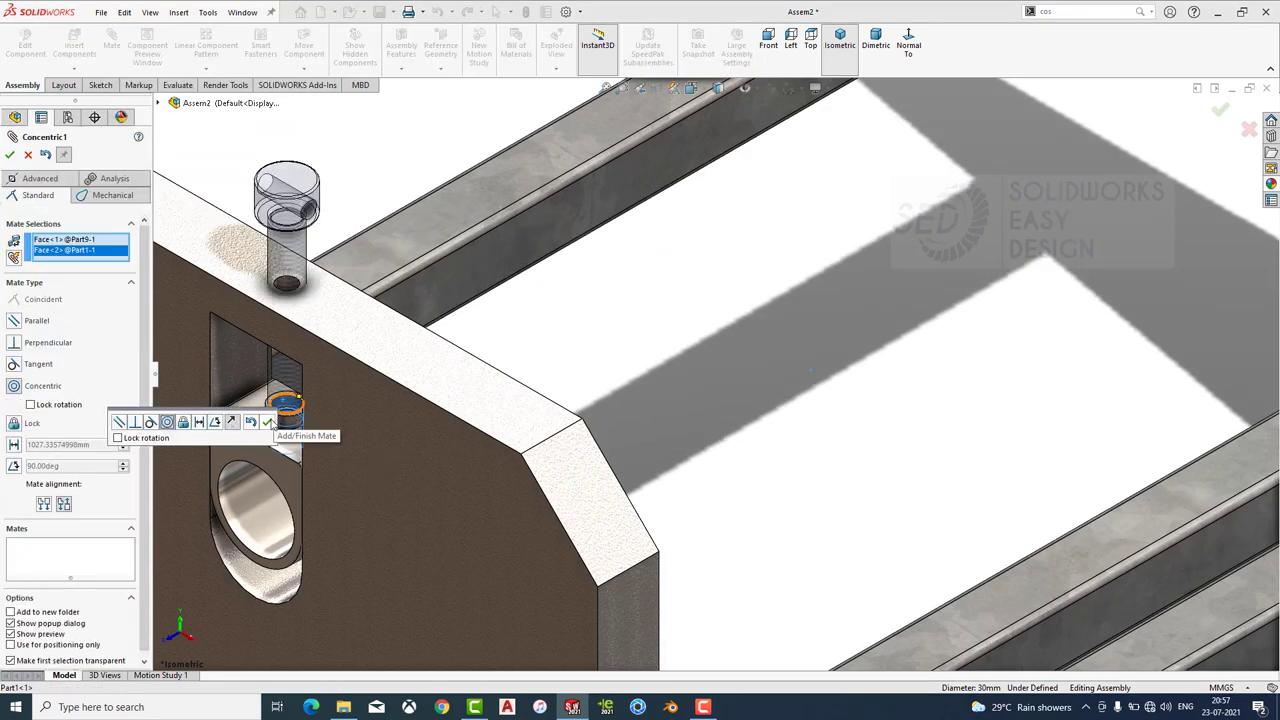
{"action": "left_click", "coordinate": [268, 422]}
{"action": "left_click_drag", "start_coordinate": [288, 250], "coordinate": [290, 170]}
{"action": "middle_click_drag", "start_coordinate": [363, 314], "coordinate": [438, 262]}
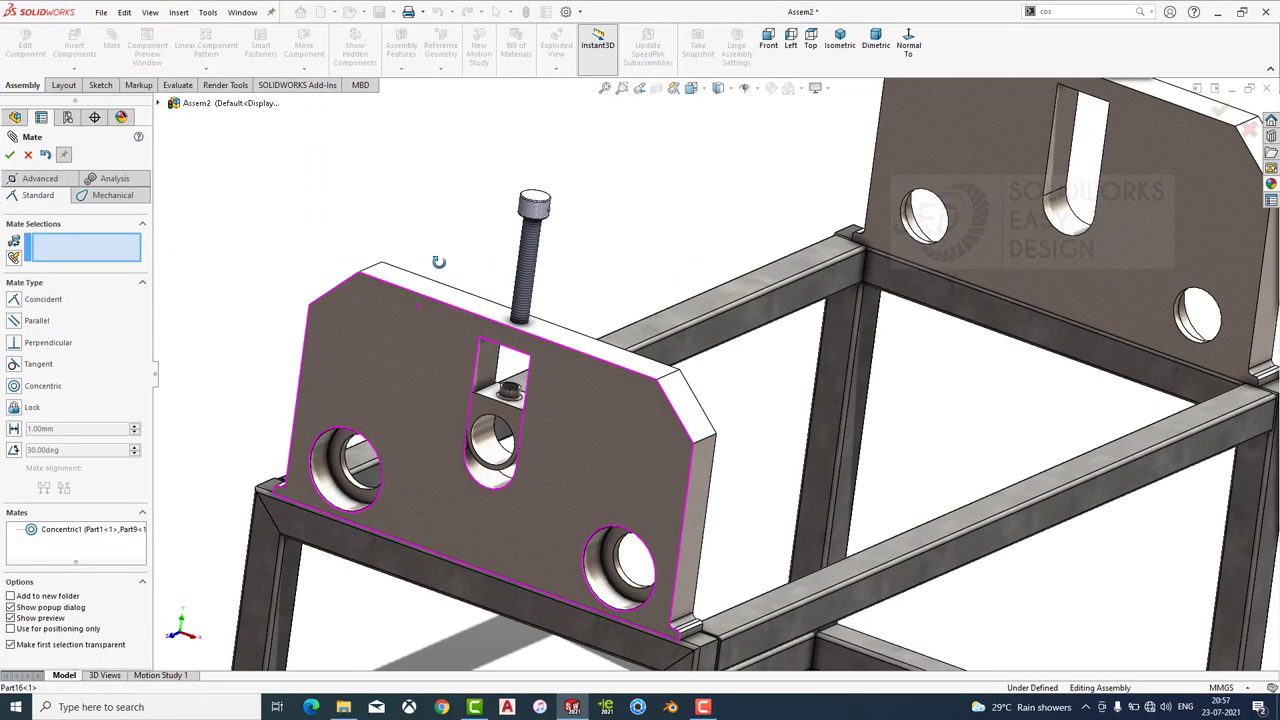
{"action": "scroll", "coordinate": [438, 262], "scroll_direction": "down", "scroll_amount": 5}
{"action": "key", "text": "Escape"}
Slide the screw down and back up along its hole axis, then turn the plate to face forward.
{"action": "left_click", "coordinate": [628, 425]}
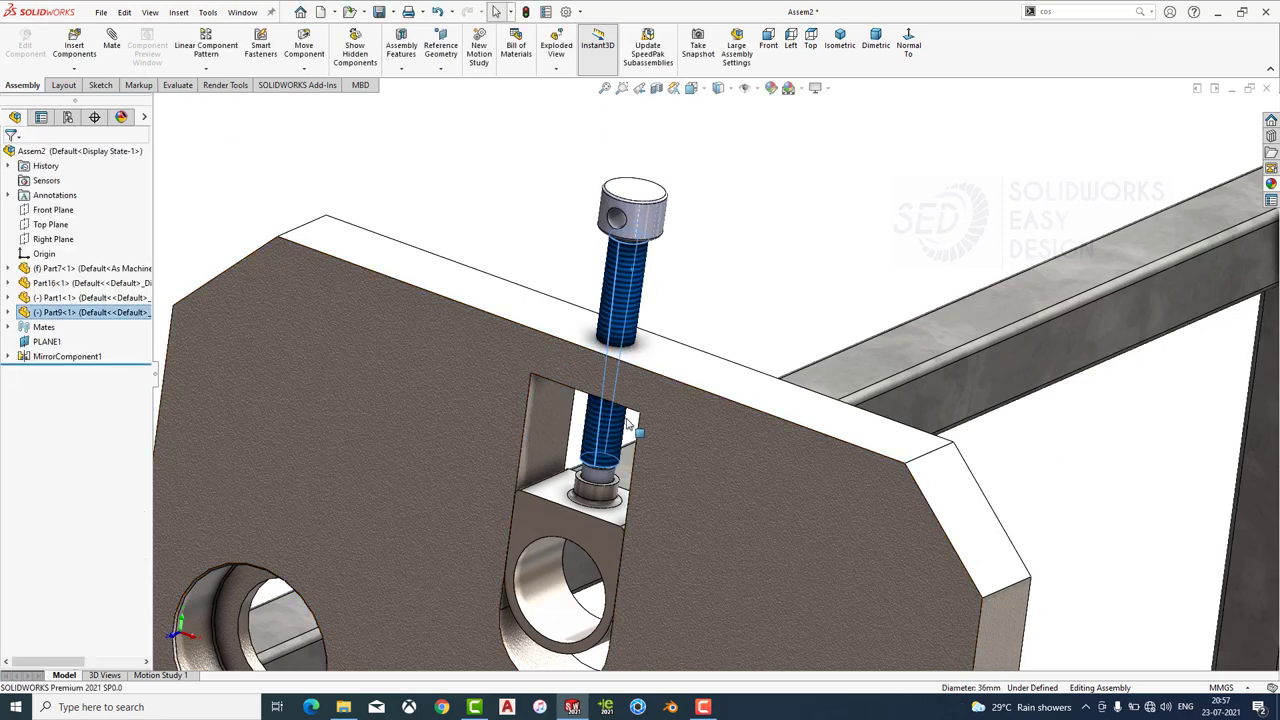
{"action": "left_click_drag", "start_coordinate": [628, 425], "coordinate": [563, 430]}
{"action": "left_click_drag", "start_coordinate": [700, 428], "coordinate": [540, 430]}
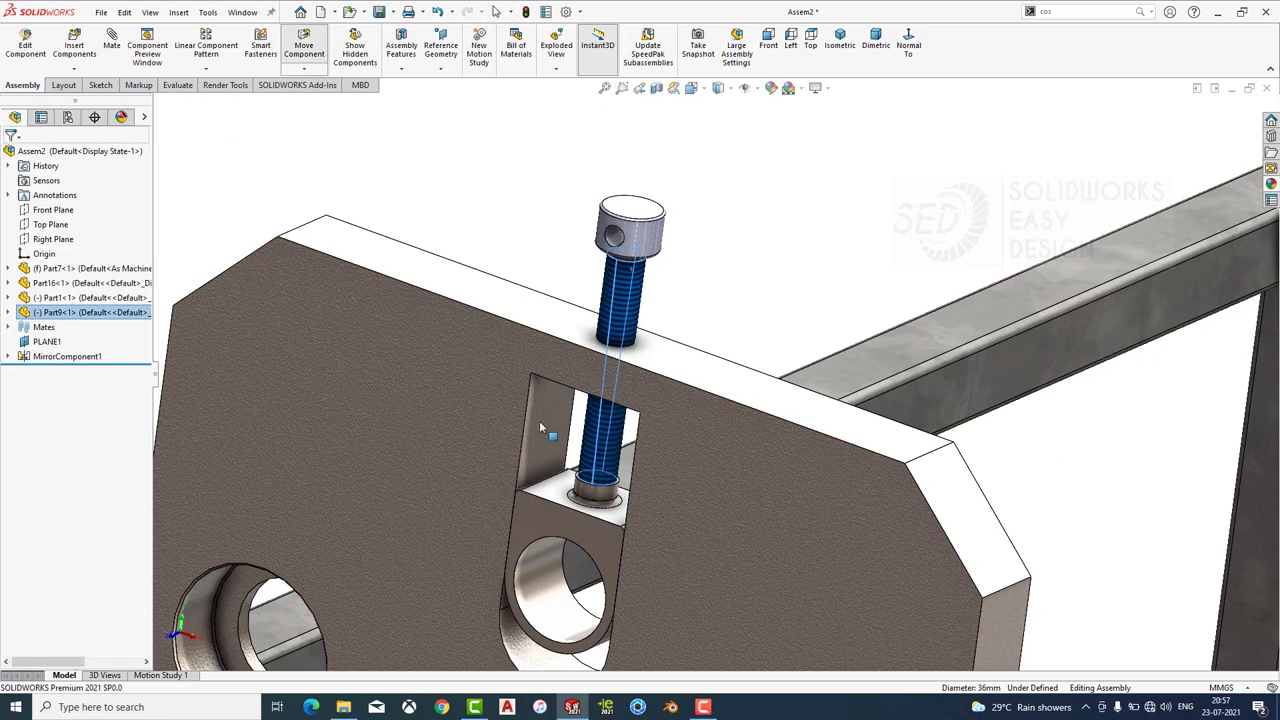
{"action": "left_click_drag", "start_coordinate": [645, 430], "coordinate": [720, 275]}
{"action": "middle_click_drag", "start_coordinate": [700, 300], "coordinate": [680, 414]}
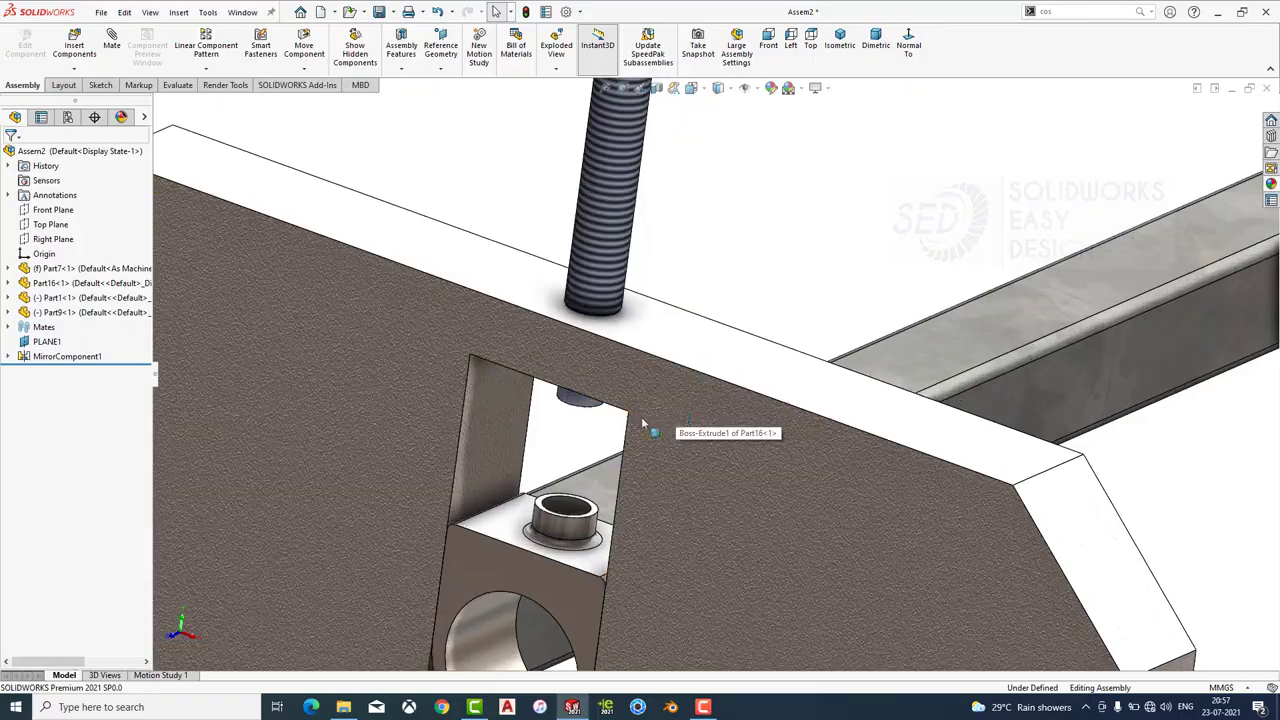
{"action": "scroll", "coordinate": [660, 420], "scroll_direction": "down", "scroll_amount": 2}
{"action": "middle_click_drag", "start_coordinate": [638, 350], "coordinate": [557, 480]}
Mate the screw's lower end face to the bushing's hole face.
{"action": "left_click", "coordinate": [535, 458]}
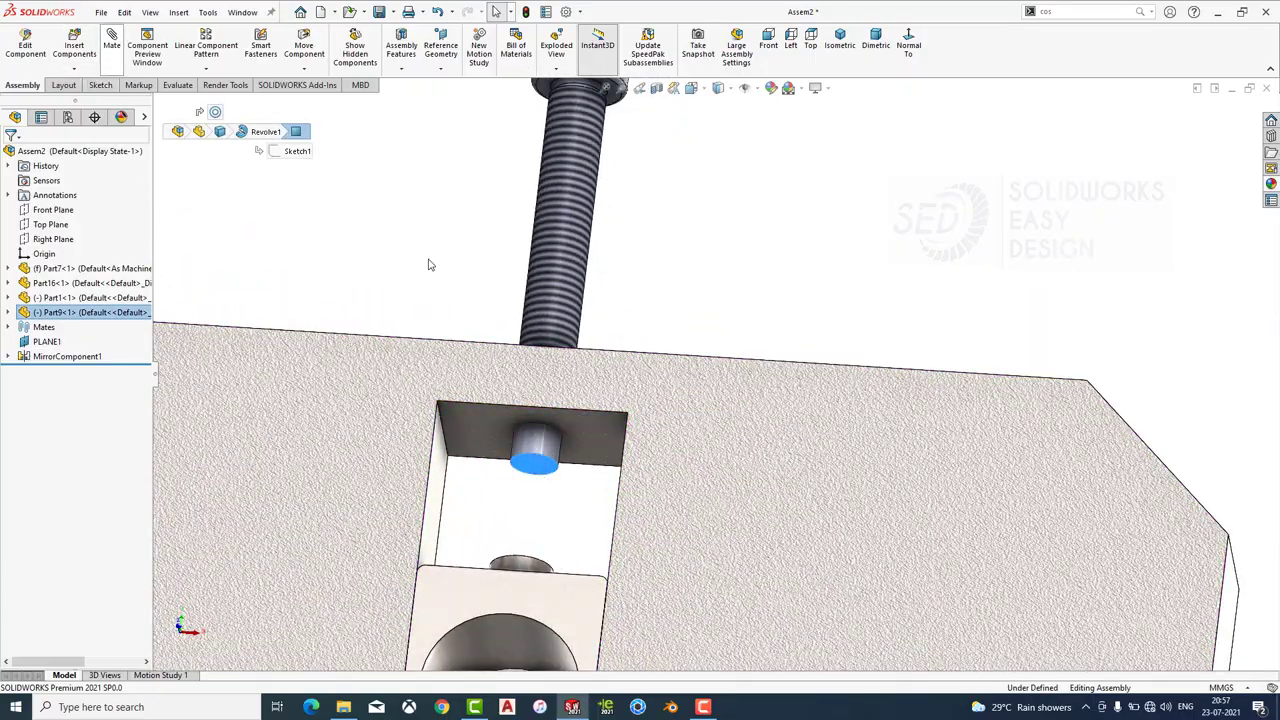
{"action": "left_click", "coordinate": [505, 291]}
{"action": "scroll", "coordinate": [600, 400], "scroll_direction": "down", "scroll_amount": 3}
{"action": "scroll", "coordinate": [620, 390], "scroll_direction": "up", "scroll_amount": 5}
{"action": "mouse_move", "coordinate": [620, 390]}
{"action": "middle_mouse_down"}
{"action": "mouse_move", "coordinate": [632, 395]}
{"action": "mouse_move", "coordinate": [634, 348]}
{"action": "middle_mouse_up"}
{"action": "left_click", "coordinate": [634, 358]}
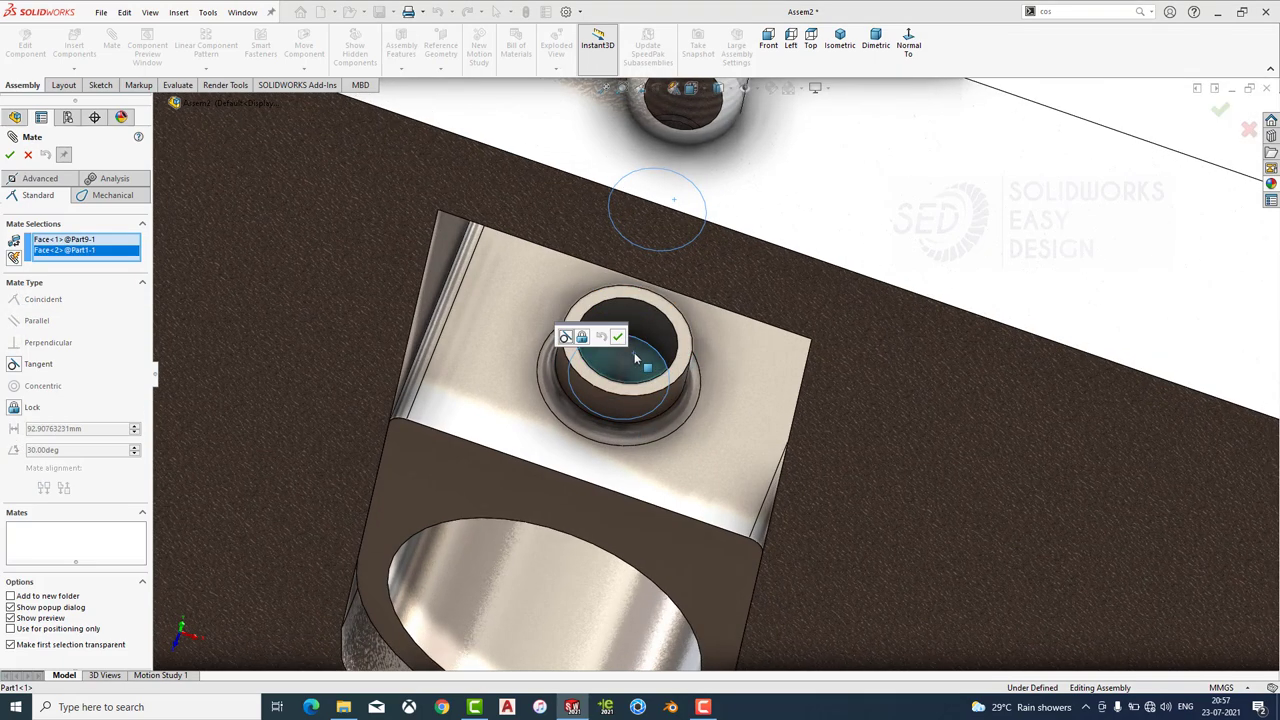
{"action": "left_click", "coordinate": [566, 339]}
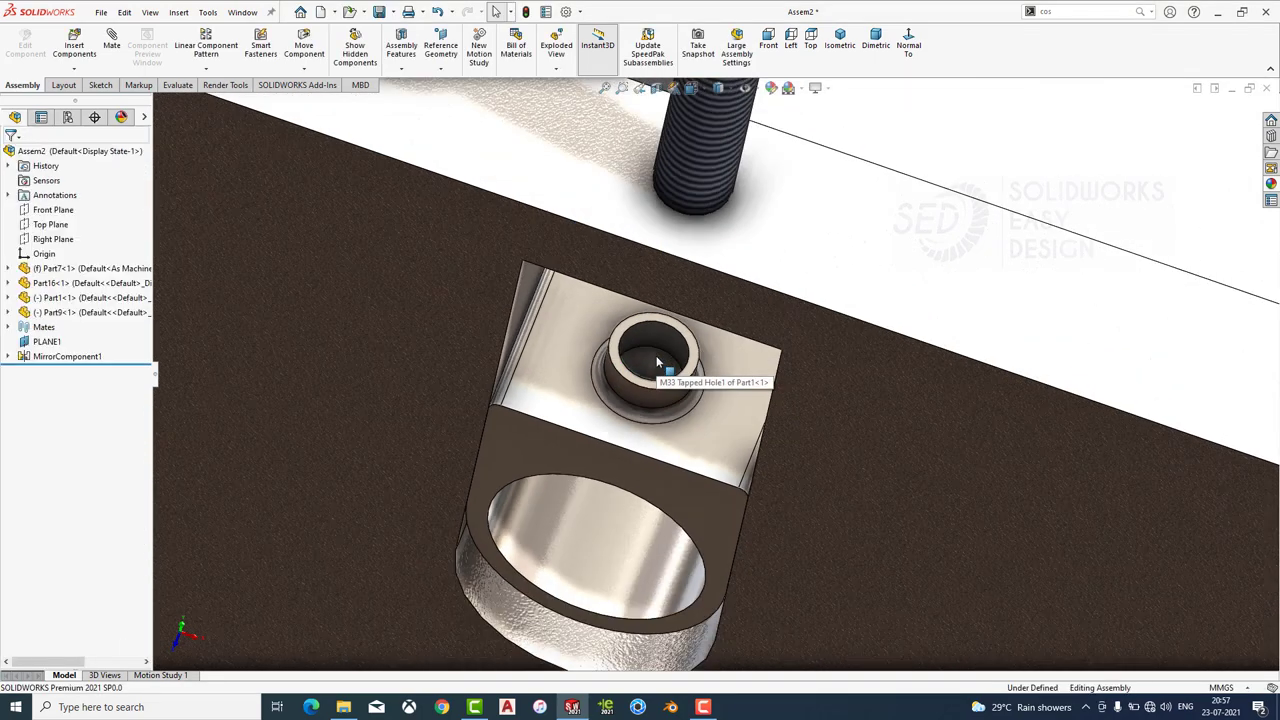
{"action": "scroll", "coordinate": [657, 366], "scroll_direction": "down", "scroll_amount": 1}
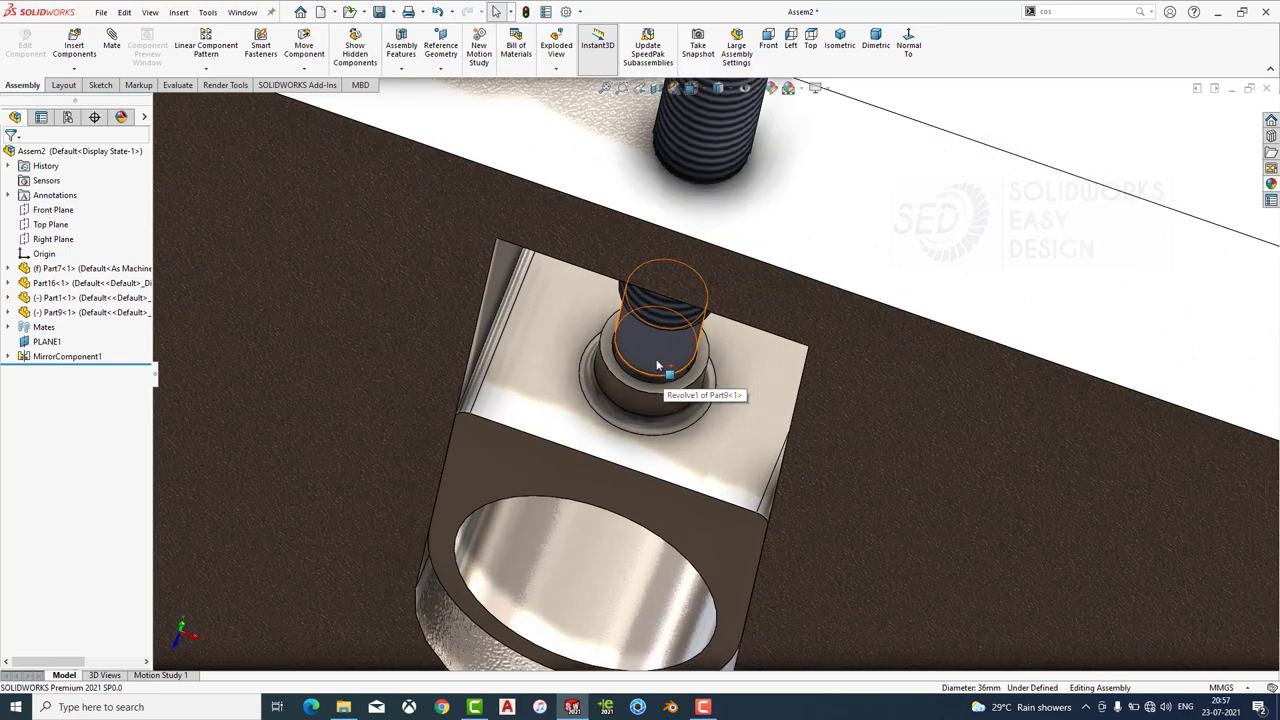
Make the screw's cylindrical end concentric with the bushing's threaded hole.
{"action": "left_click", "coordinate": [657, 366]}
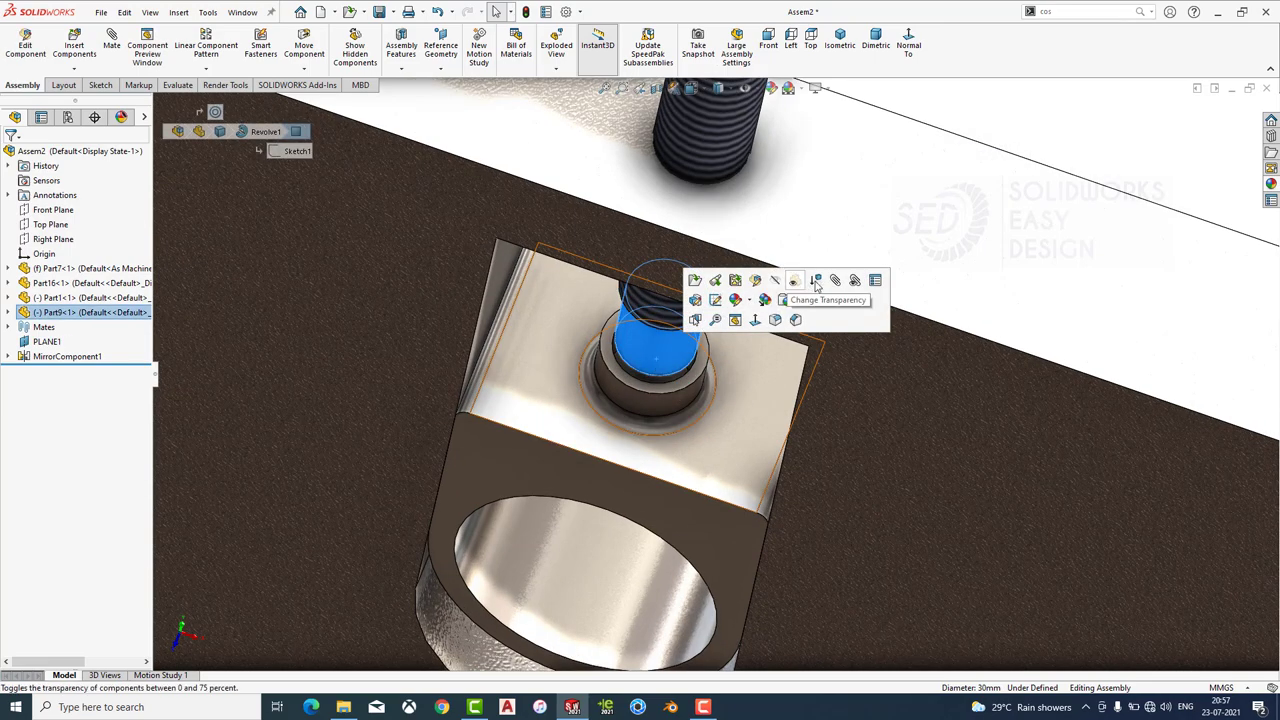
{"action": "left_click", "coordinate": [703, 278]}
{"action": "left_click", "coordinate": [652, 408]}
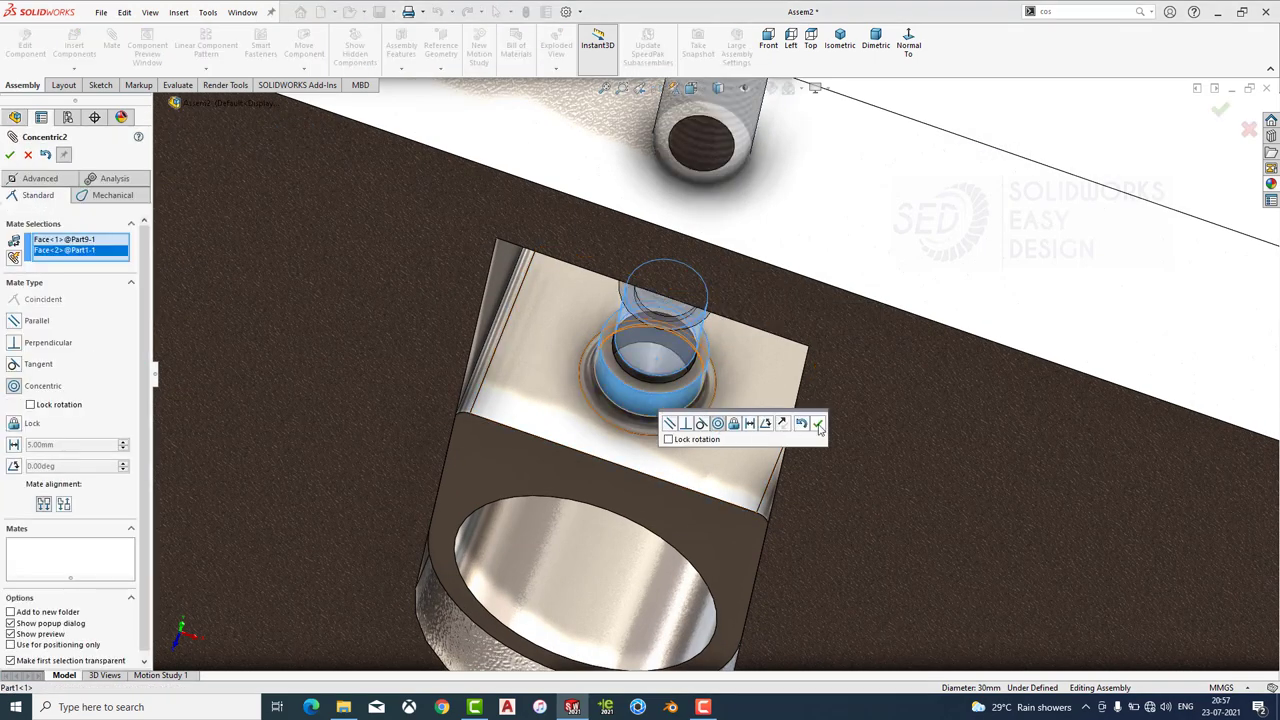
{"action": "left_click", "coordinate": [818, 425]}
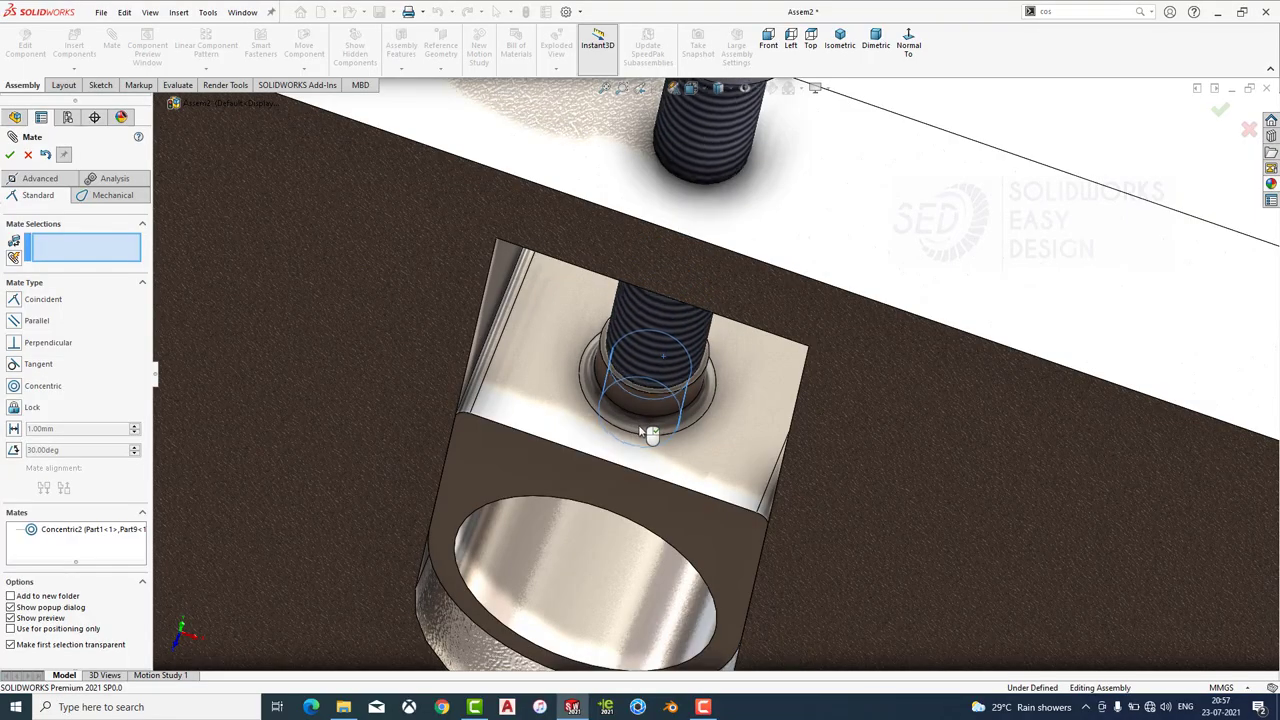
{"action": "mouse_move", "coordinate": [630, 438]}
{"action": "middle_mouse_down"}
{"action": "mouse_move", "coordinate": [683, 226]}
{"action": "mouse_move", "coordinate": [690, 363]}
{"action": "middle_mouse_up"}
{"action": "key", "text": "Escape"}
{"action": "scroll", "coordinate": [670, 357], "scroll_direction": "down", "scroll_amount": 5}
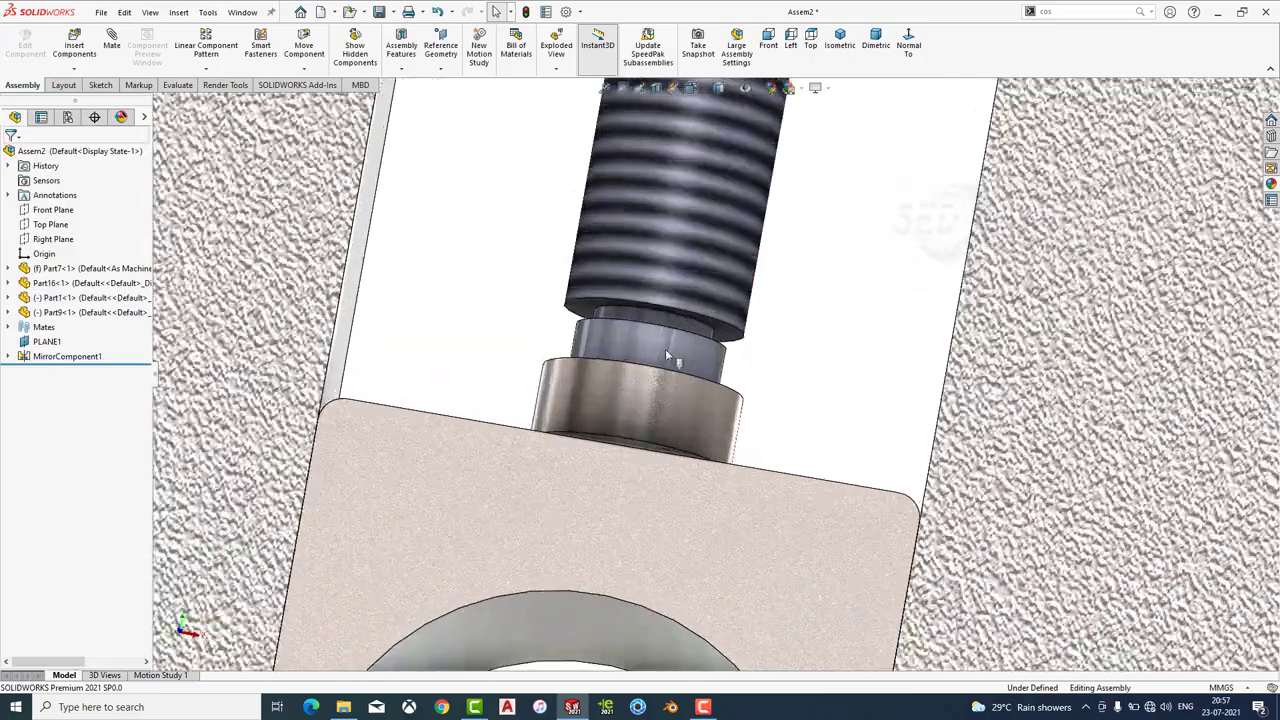
{"action": "scroll", "coordinate": [668, 357], "scroll_direction": "down", "scroll_amount": 3}
Seat the screw's lower shoulder coincident on the top face of the bushing boss.
{"action": "left_click", "coordinate": [785, 325]}
{"action": "left_click", "coordinate": [111, 40]}
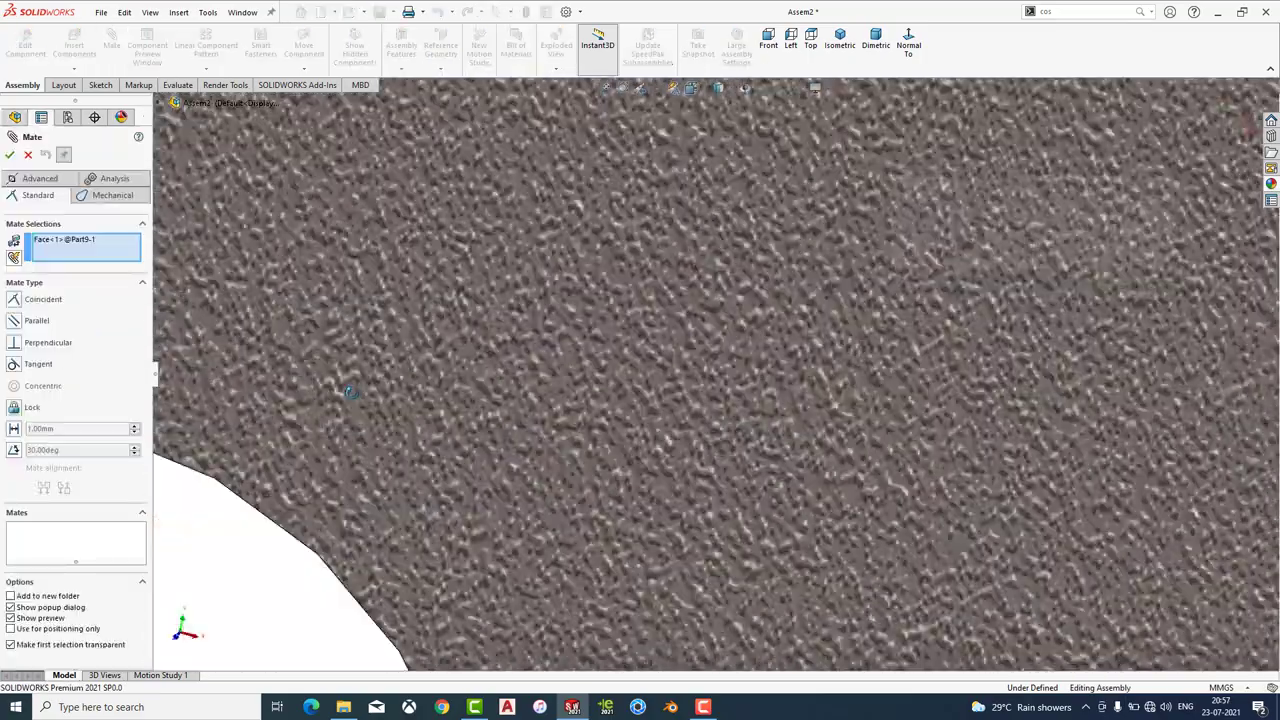
{"action": "scroll", "coordinate": [636, 293], "scroll_direction": "up", "scroll_amount": 8}
{"action": "scroll", "coordinate": [636, 293], "scroll_direction": "down", "scroll_amount": 5}
{"action": "scroll", "coordinate": [636, 293], "scroll_direction": "down", "scroll_amount": 5}
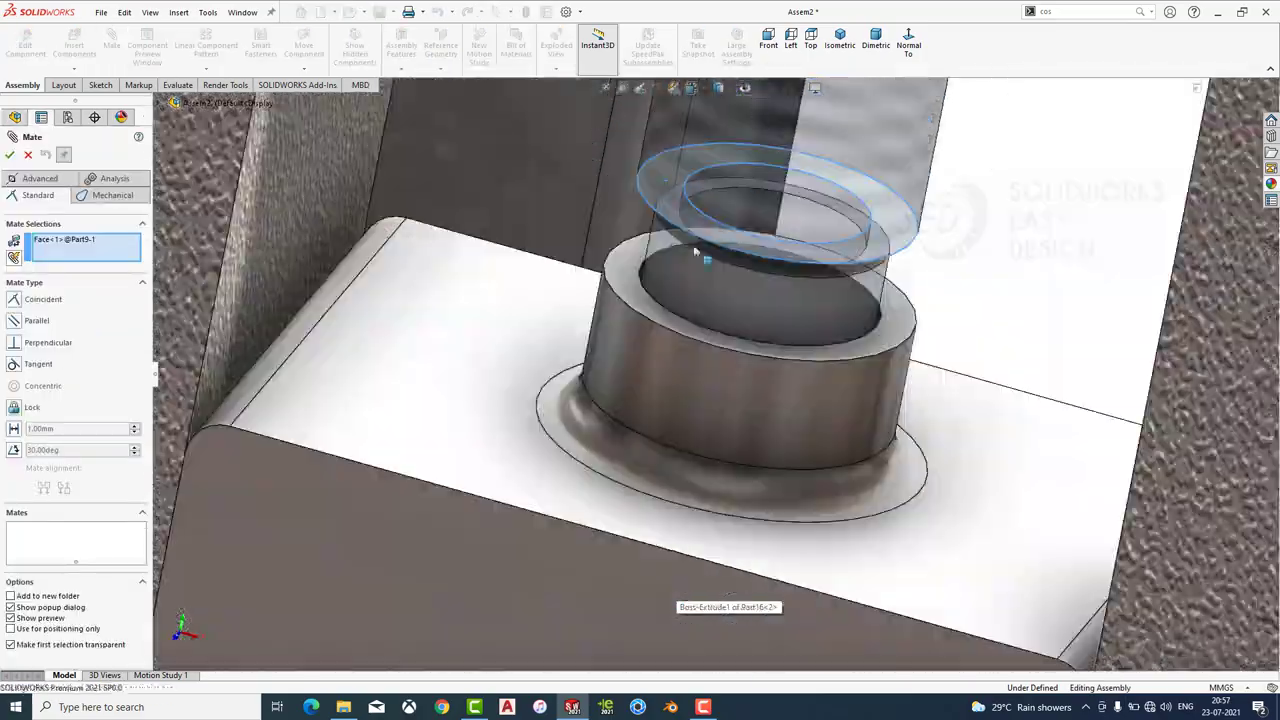
{"action": "left_click", "coordinate": [621, 266]}
{"action": "left_click", "coordinate": [604, 256]}
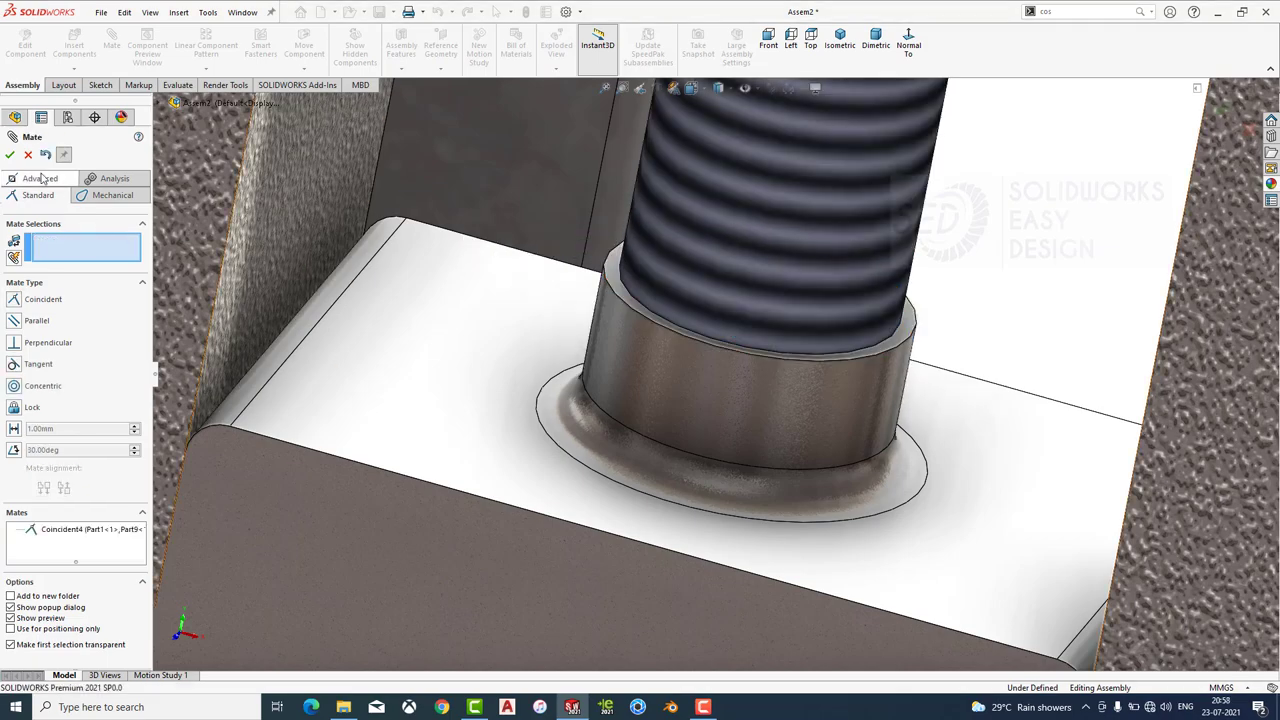
{"action": "key", "text": "Escape"}
Select the bracket and then the screw to check their placement.
{"action": "scroll", "coordinate": [548, 371], "scroll_direction": "up", "scroll_amount": 5}
{"action": "scroll", "coordinate": [710, 387], "scroll_direction": "down", "scroll_amount": 3}
{"action": "scroll", "coordinate": [710, 387], "scroll_direction": "down", "scroll_amount": 2}
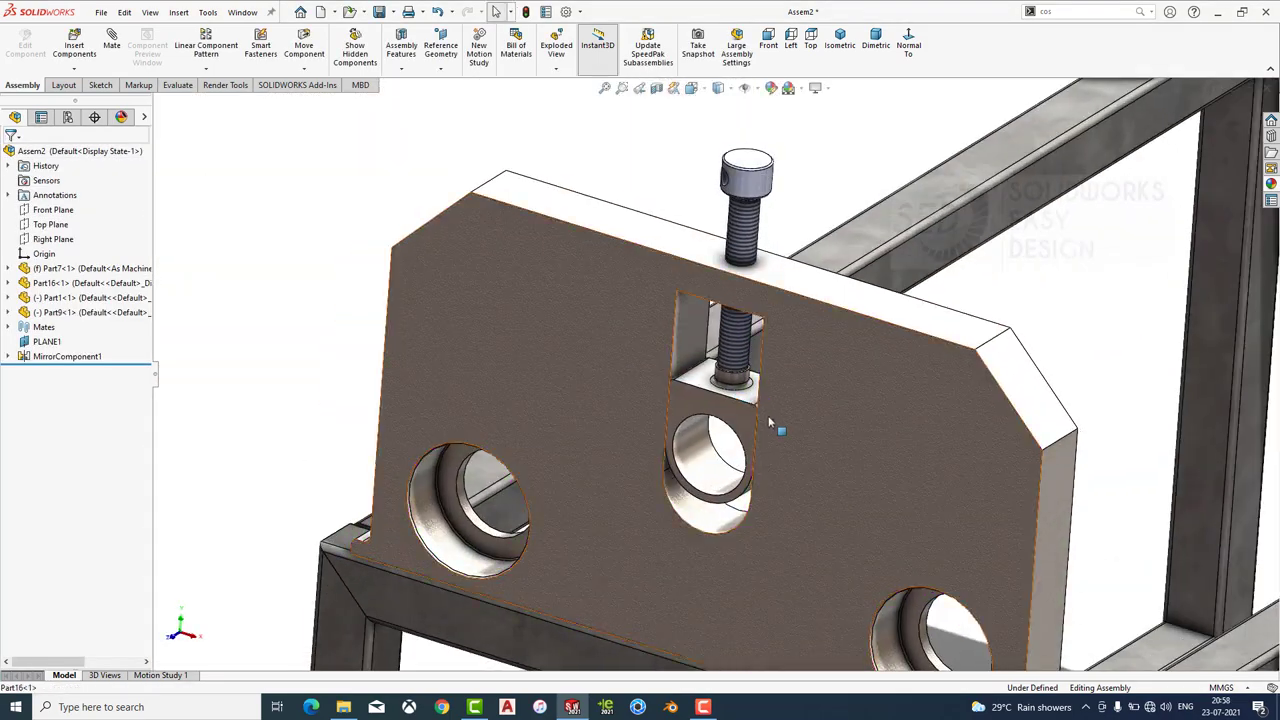
{"action": "scroll", "coordinate": [768, 415], "scroll_direction": "down", "scroll_amount": 3}
{"action": "left_click", "coordinate": [740, 420]}
{"action": "key", "text": "Escape"}
{"action": "scroll", "coordinate": [735, 200], "scroll_direction": "up", "scroll_amount": 3}
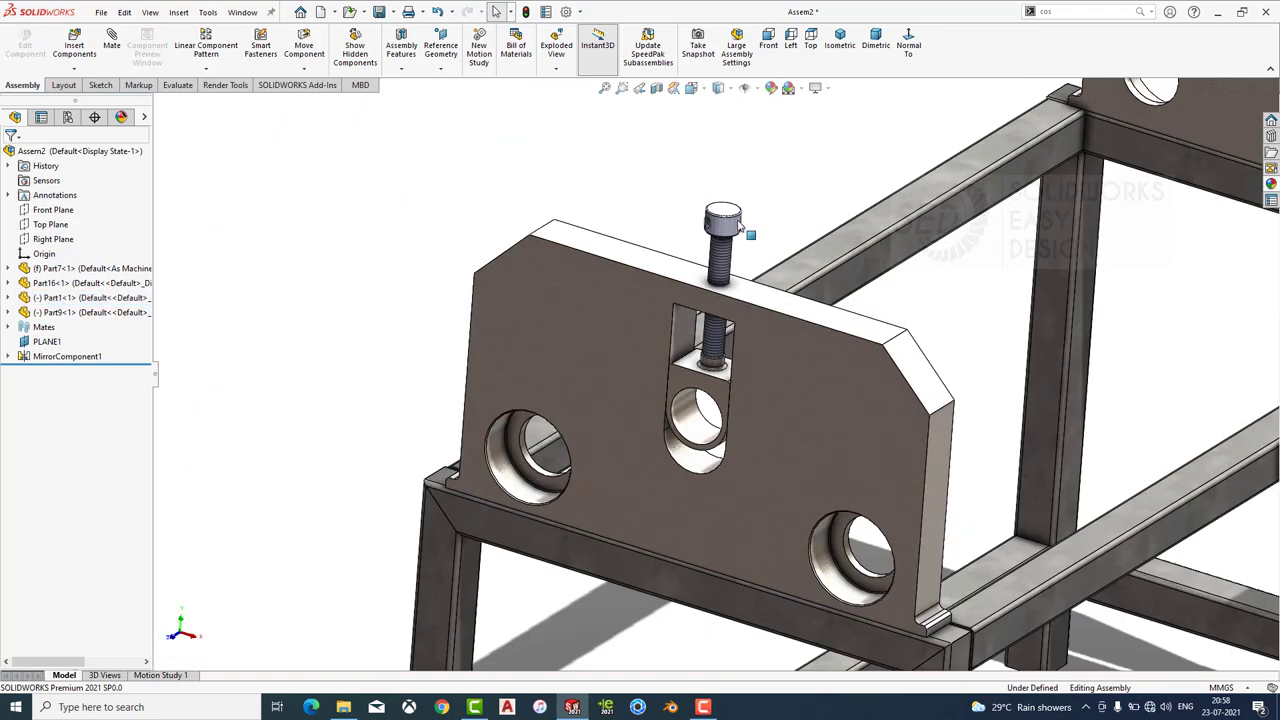
{"action": "left_click", "coordinate": [727, 225]}
{"action": "key", "text": "Escape"}
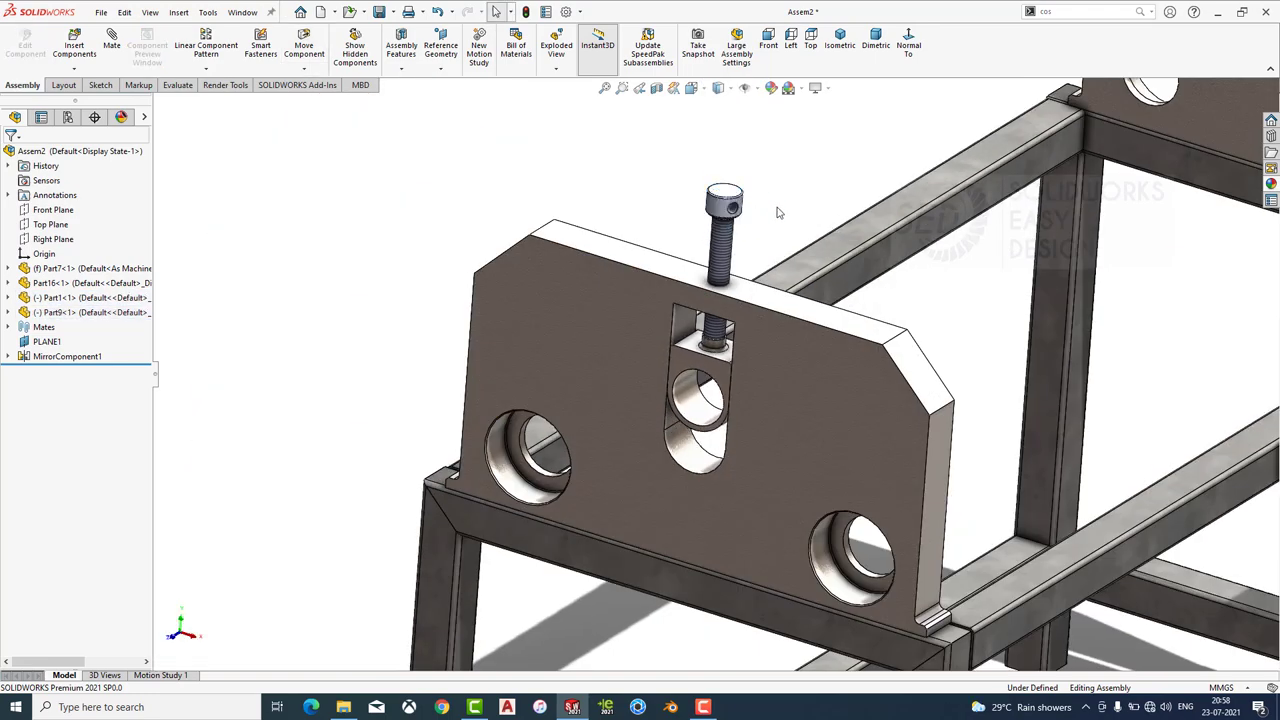
{"action": "scroll", "coordinate": [714, 358], "scroll_direction": "up", "scroll_amount": 3}
Mirror the slotted block (Part1) and bolt (Part9) across PLANE1 onto the far side plate.
{"action": "middle_click_drag", "start_coordinate": [815, 332], "coordinate": [870, 360]}
{"action": "scroll", "coordinate": [985, 385], "scroll_direction": "down", "scroll_amount": 2}
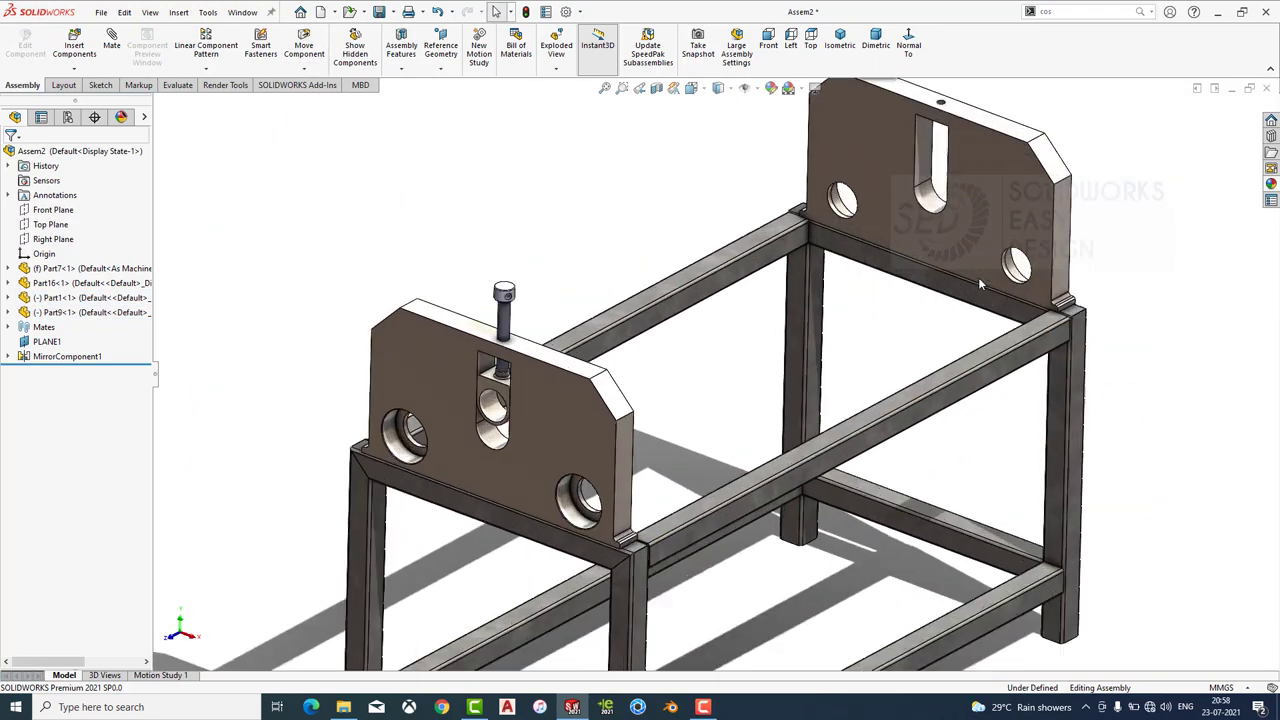
{"action": "left_click", "coordinate": [208, 68]}
{"action": "left_click", "coordinate": [229, 180]}
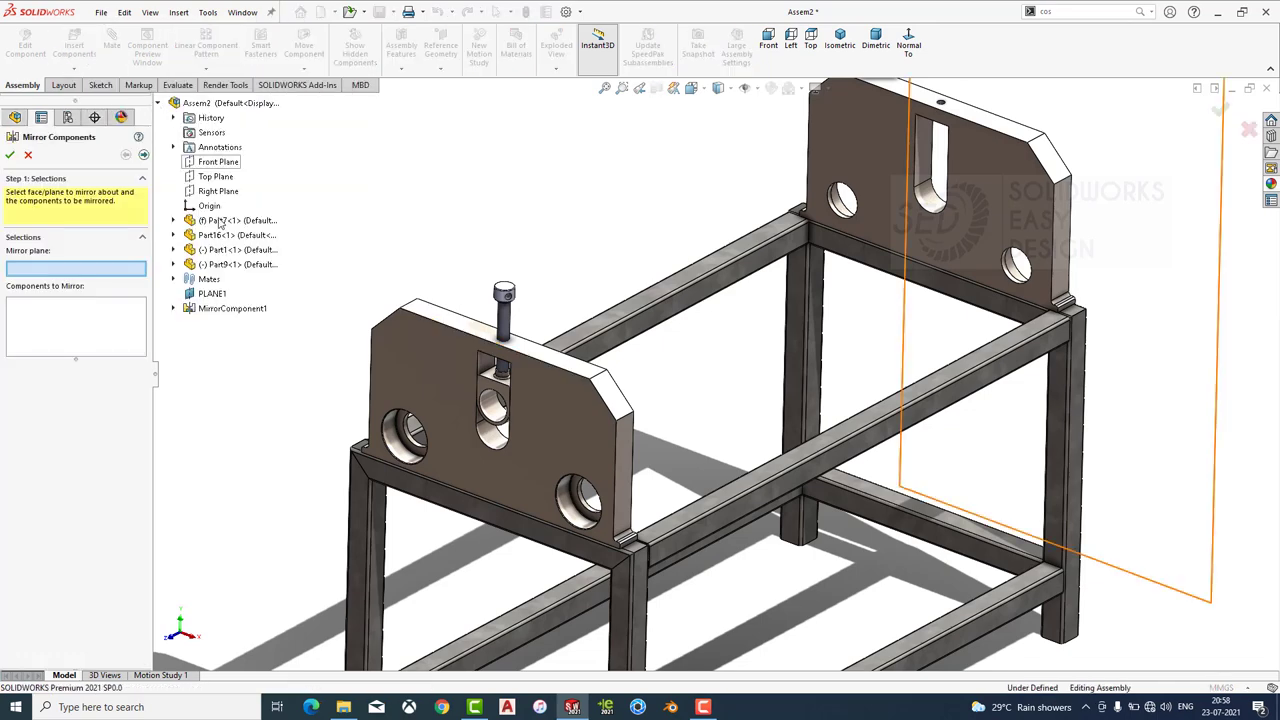
{"action": "left_click", "coordinate": [220, 296]}
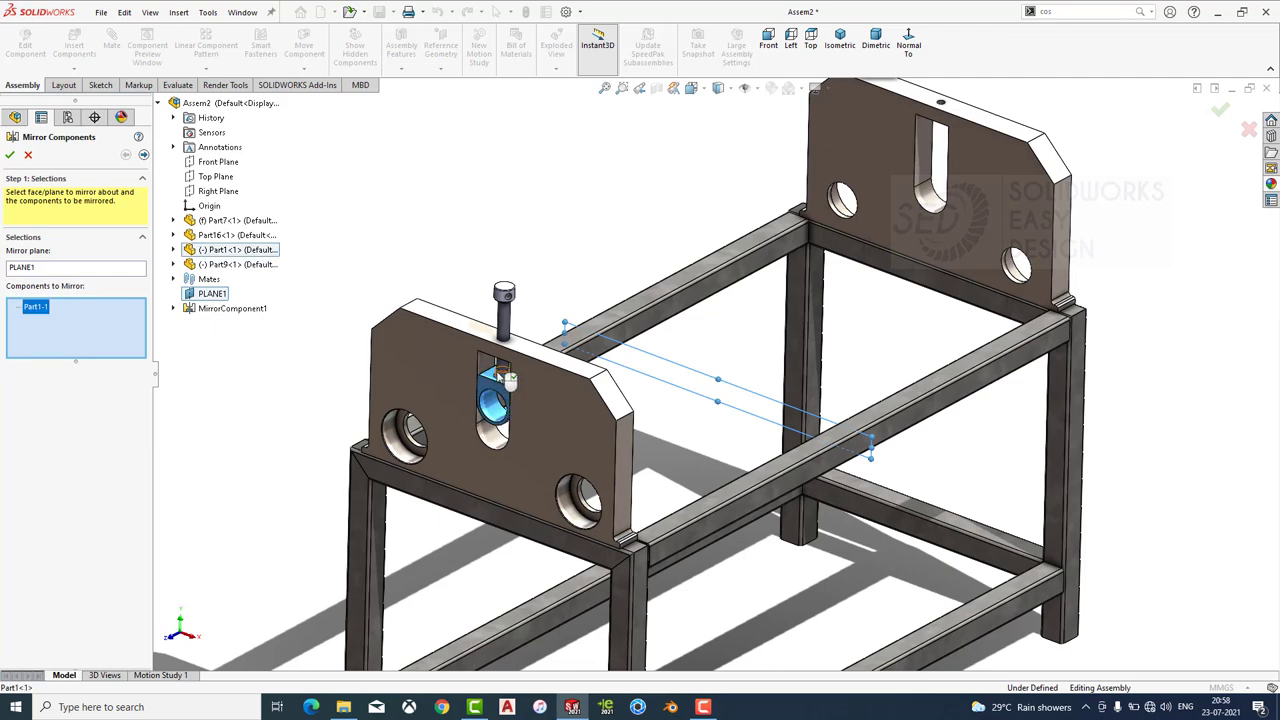
{"action": "left_click", "coordinate": [504, 300]}
{"action": "left_click", "coordinate": [494, 392]}
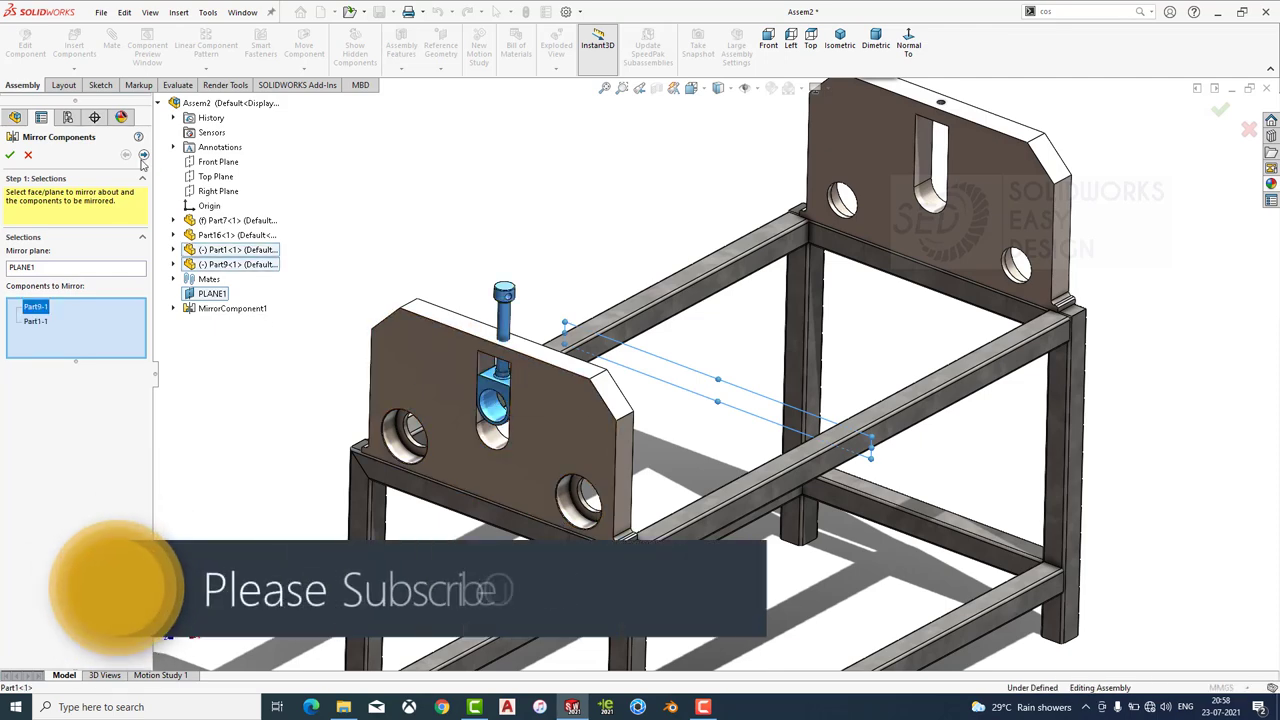
{"action": "left_click", "coordinate": [143, 154]}
{"action": "scroll", "coordinate": [678, 404], "scroll_direction": "down", "scroll_amount": 5}
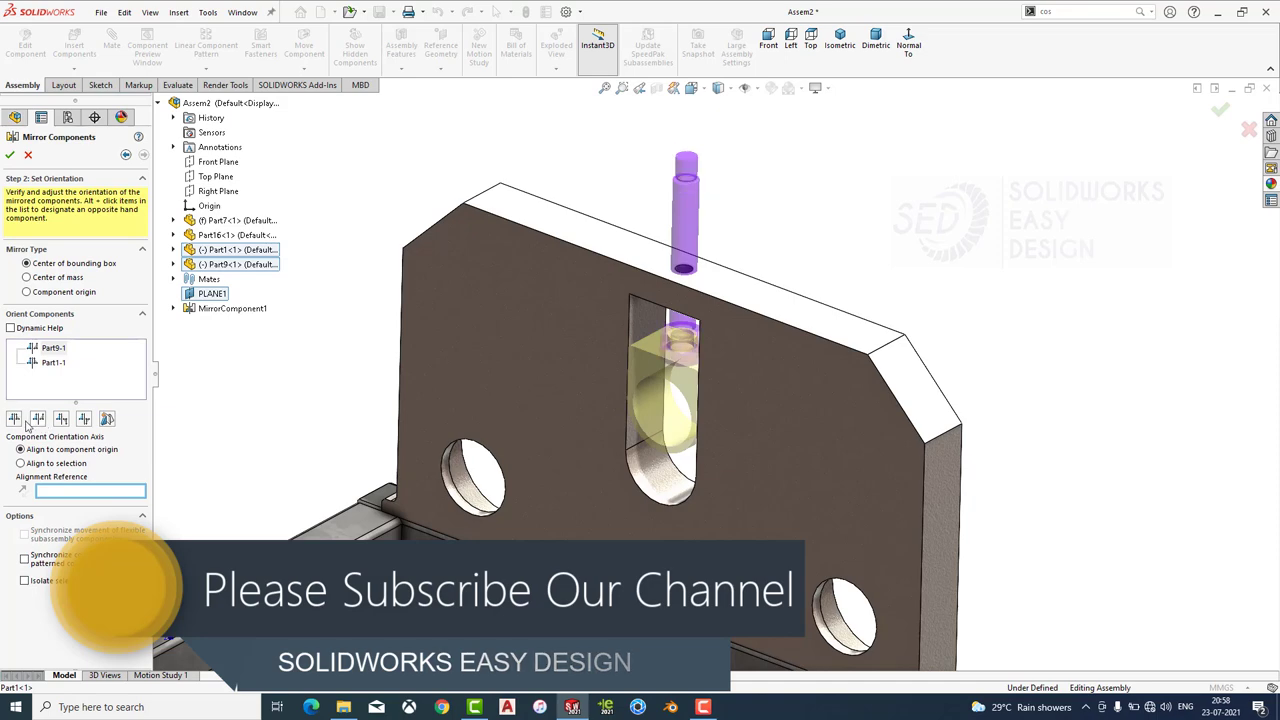
{"action": "left_click", "coordinate": [10, 154]}
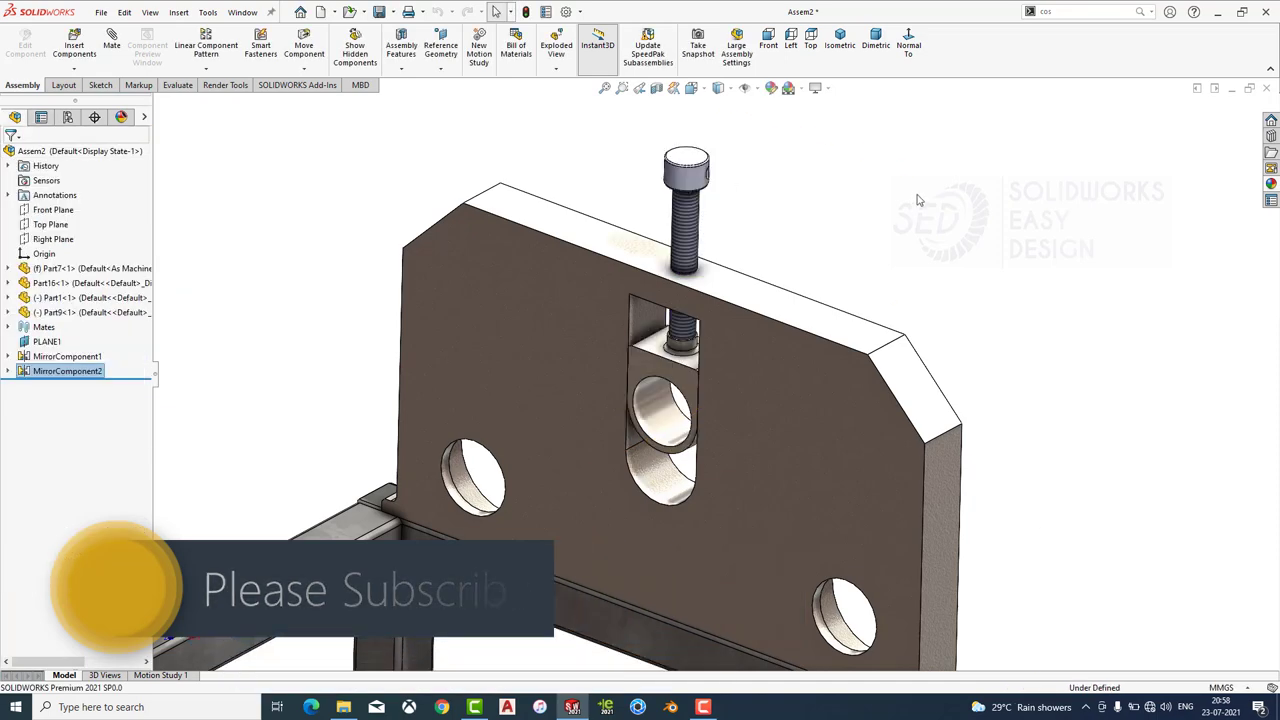
{"action": "scroll", "coordinate": [721, 403], "scroll_direction": "up", "scroll_amount": 5}
{"action": "scroll", "coordinate": [654, 462], "scroll_direction": "down", "scroll_amount": 1}
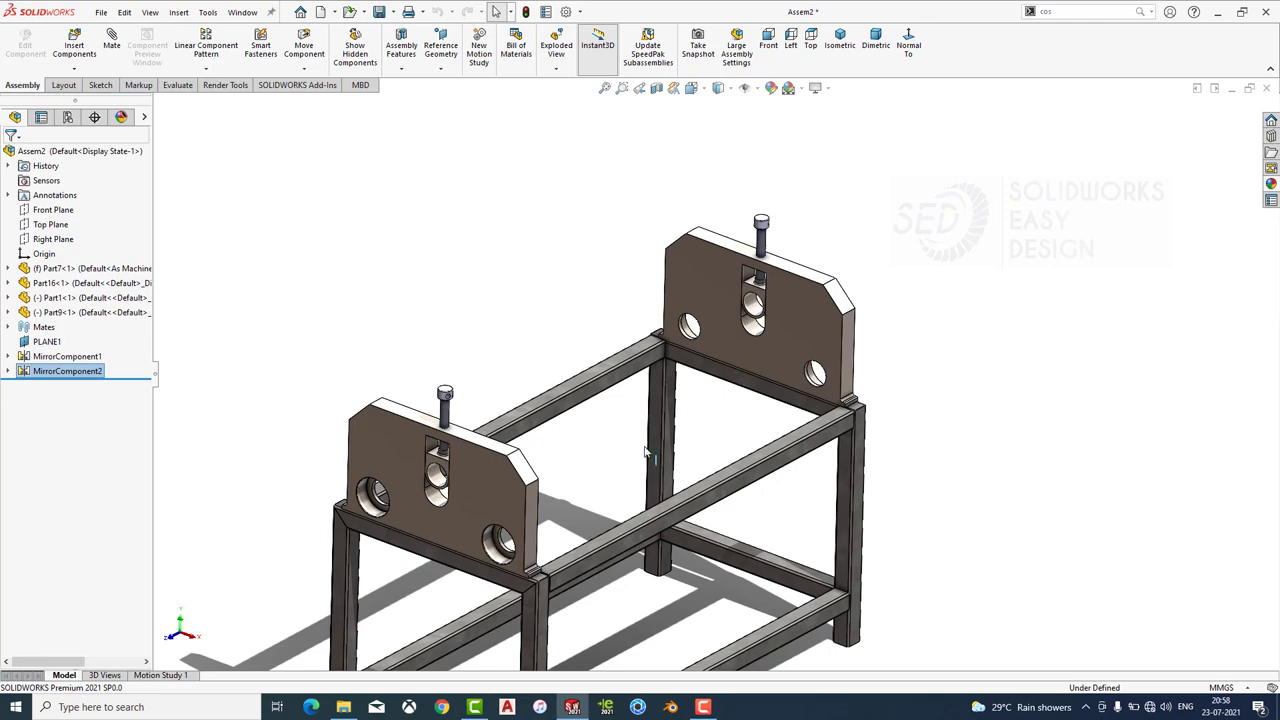
{"action": "left_click", "coordinate": [76, 40]}
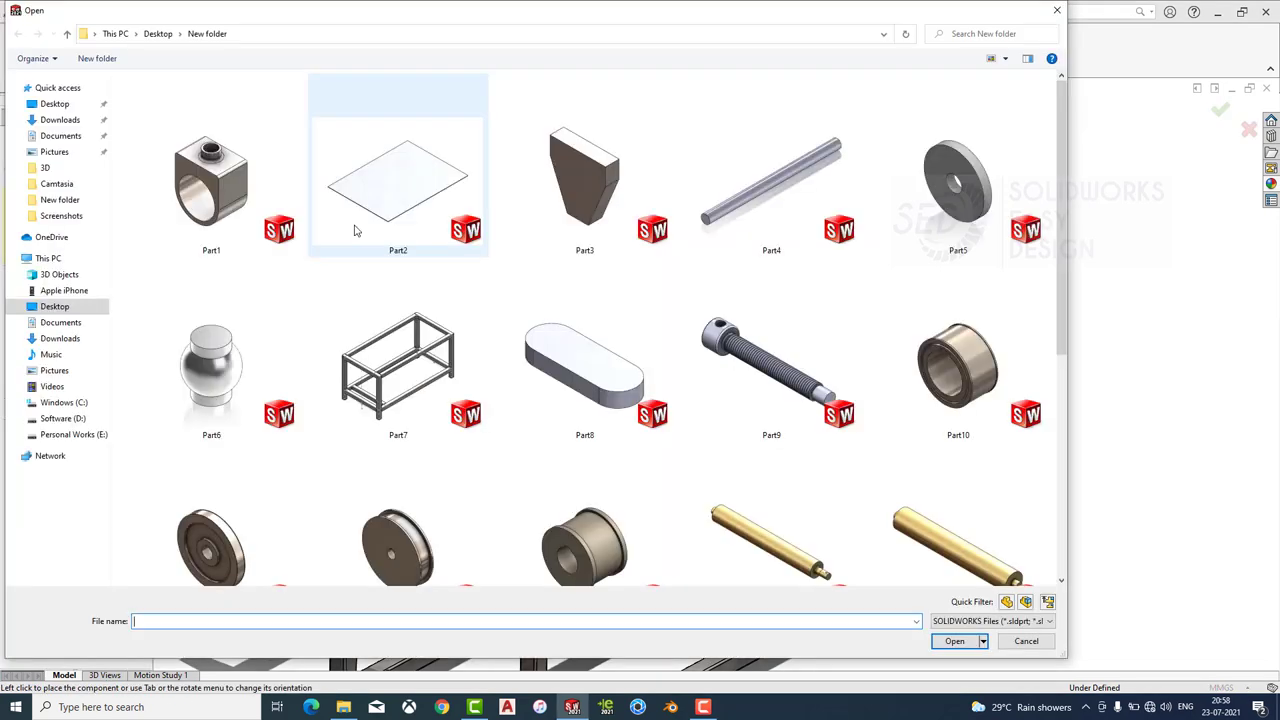
Insert the rolo_superior roller part, browsed as extra large thumbnails, into the assembly.
{"action": "key", "text": "Escape"}
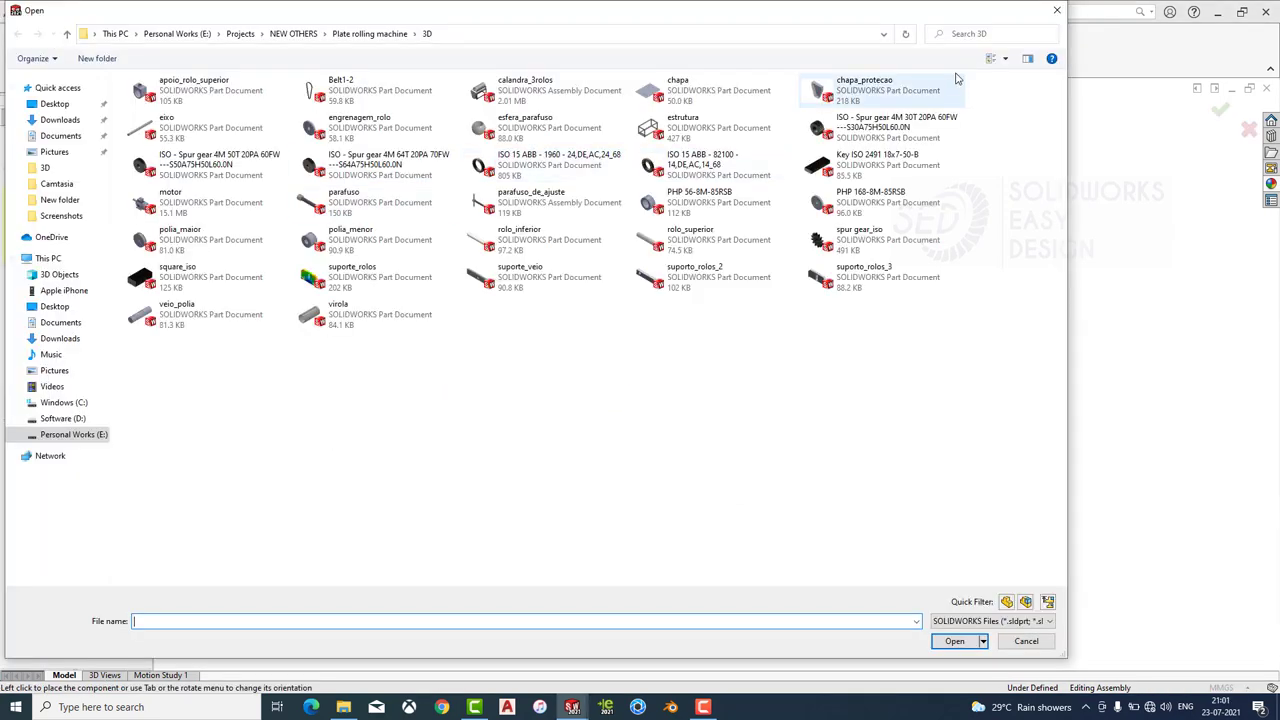
{"action": "left_click", "coordinate": [990, 58]}
{"action": "left_click", "coordinate": [1005, 58]}
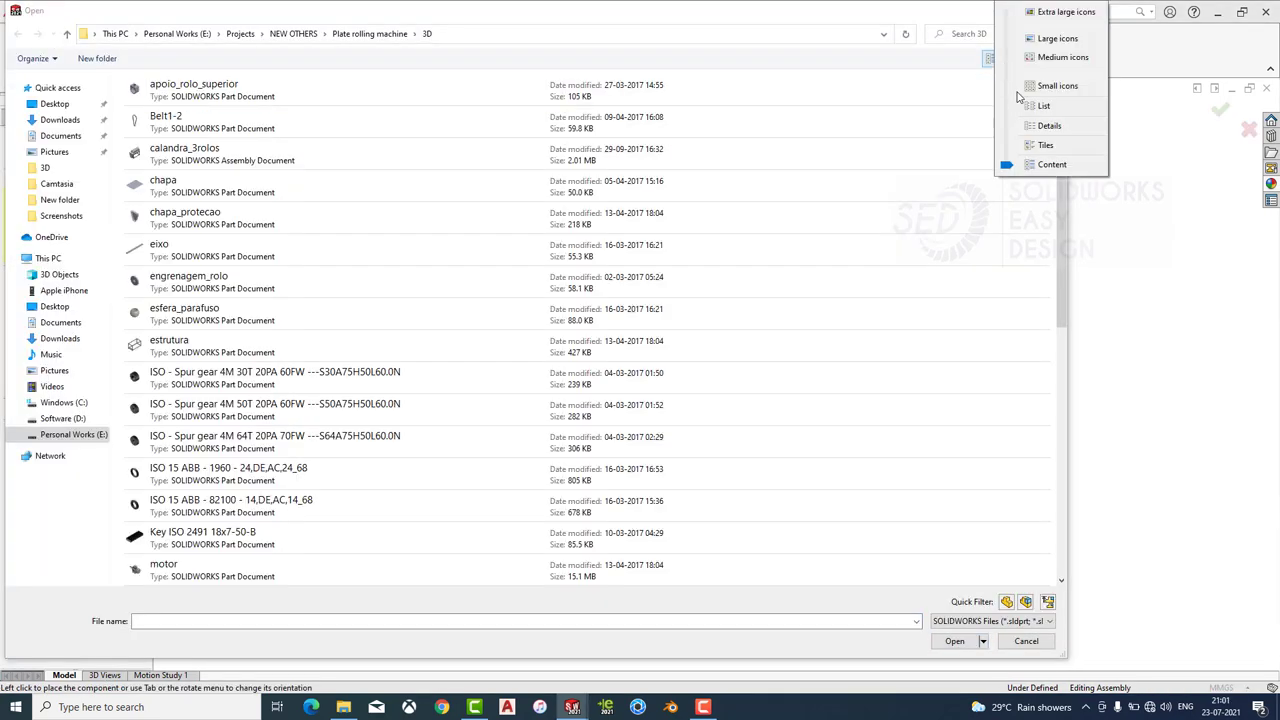
{"action": "left_click", "coordinate": [1043, 20]}
{"action": "scroll", "coordinate": [851, 265], "scroll_direction": "down", "scroll_amount": 5}
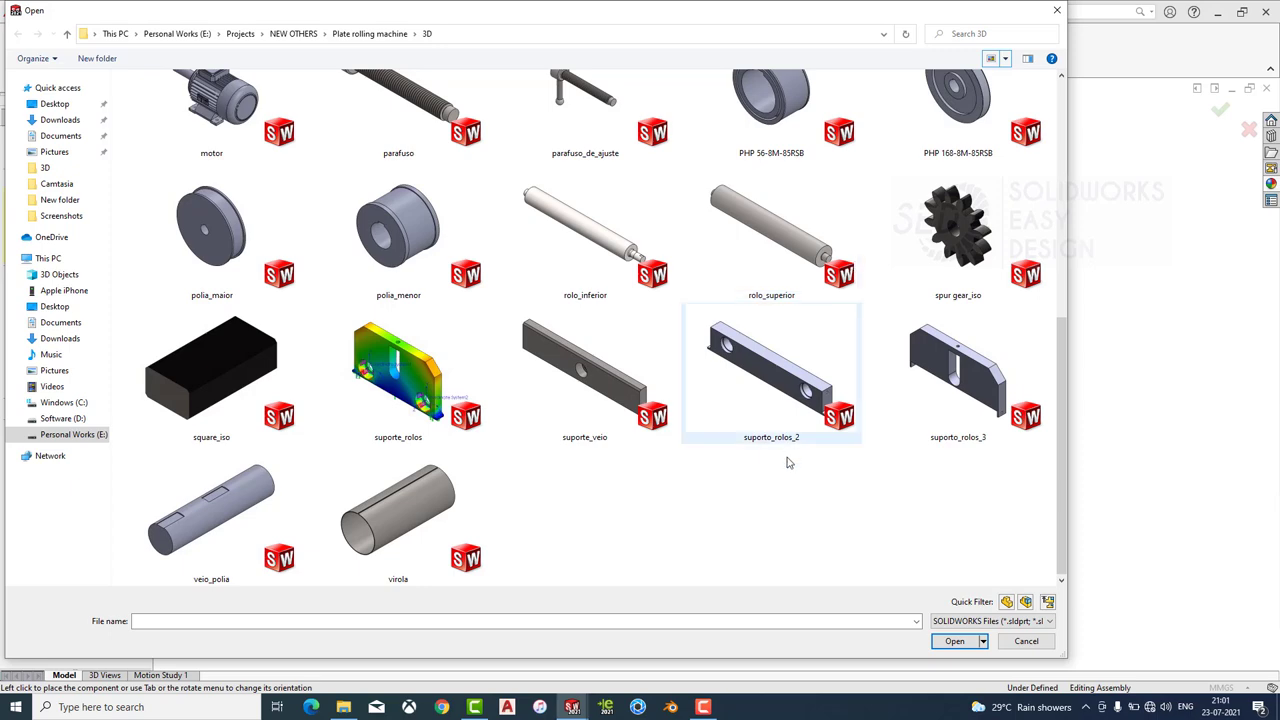
{"action": "left_click", "coordinate": [767, 205]}
{"action": "left_click", "coordinate": [962, 643]}
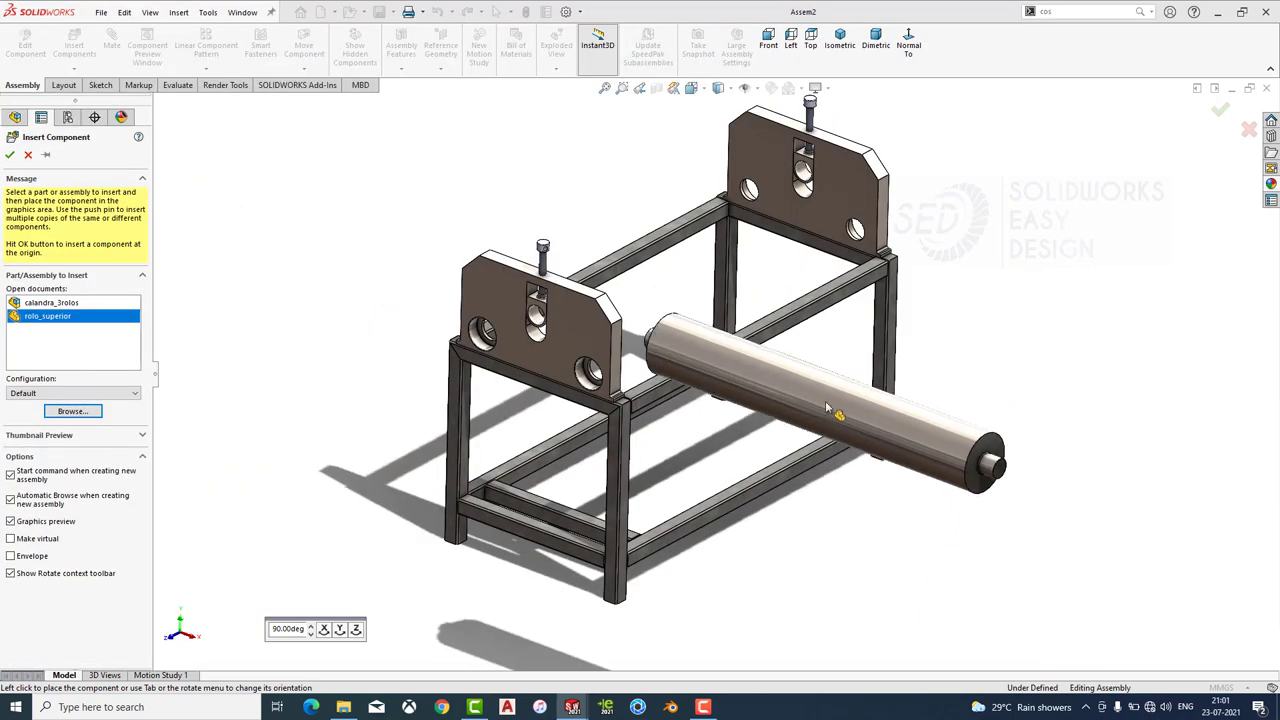
{"action": "left_click", "coordinate": [1045, 406]}
Make the upper roller concentric with the slot block's bore.
{"action": "middle_click_drag", "start_coordinate": [1045, 406], "coordinate": [1032, 402]}
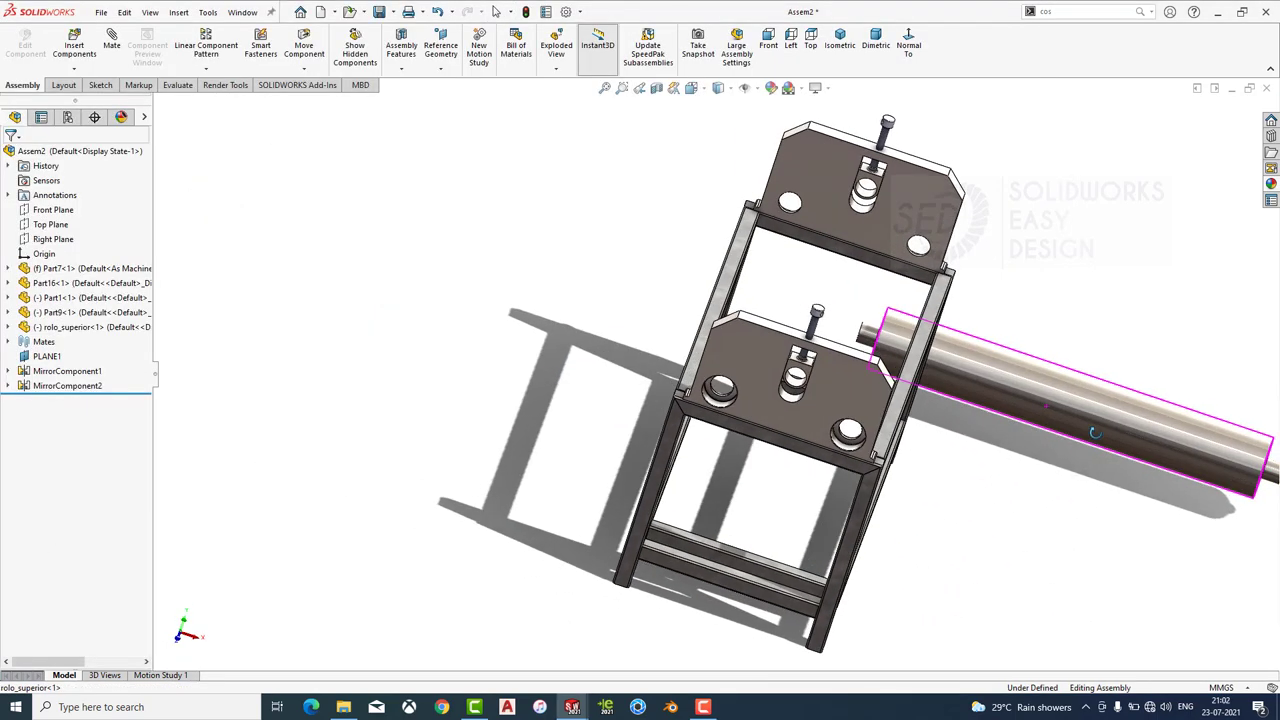
{"action": "left_click", "coordinate": [1033, 405]}
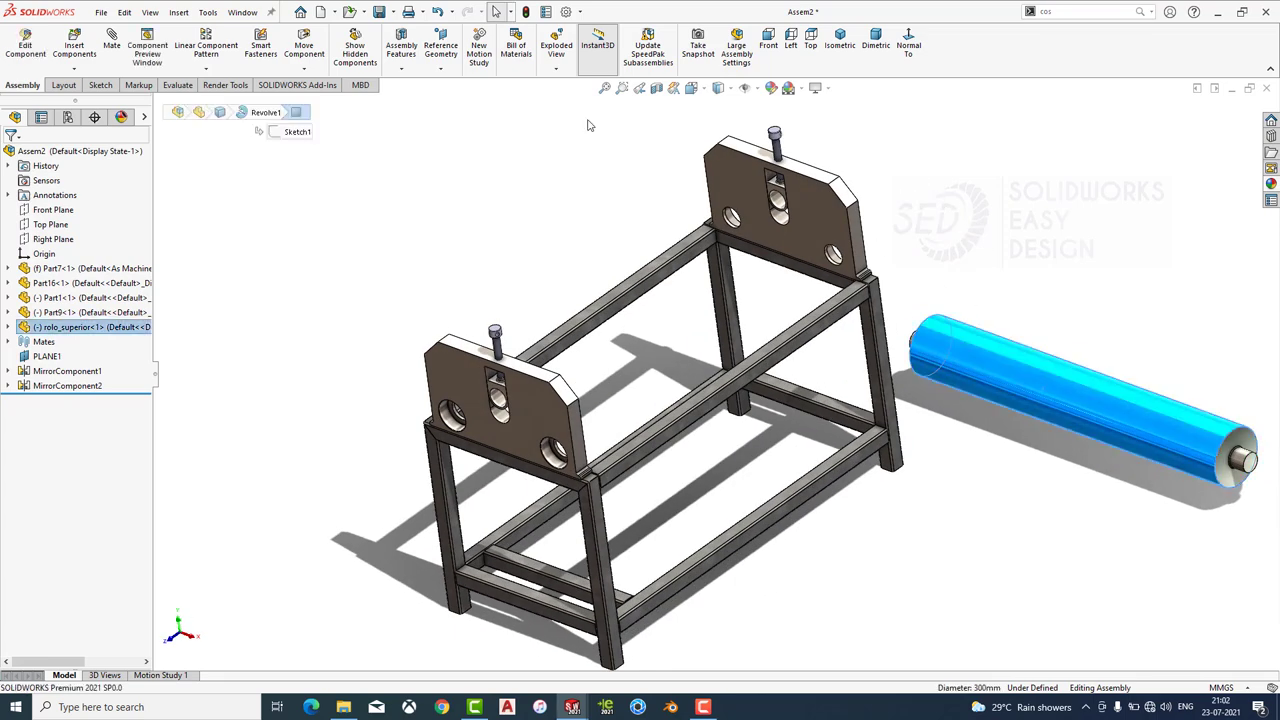
{"action": "key", "text": "m"}
{"action": "scroll", "coordinate": [768, 231], "scroll_direction": "down", "scroll_amount": 5}
{"action": "left_click", "coordinate": [760, 248]}
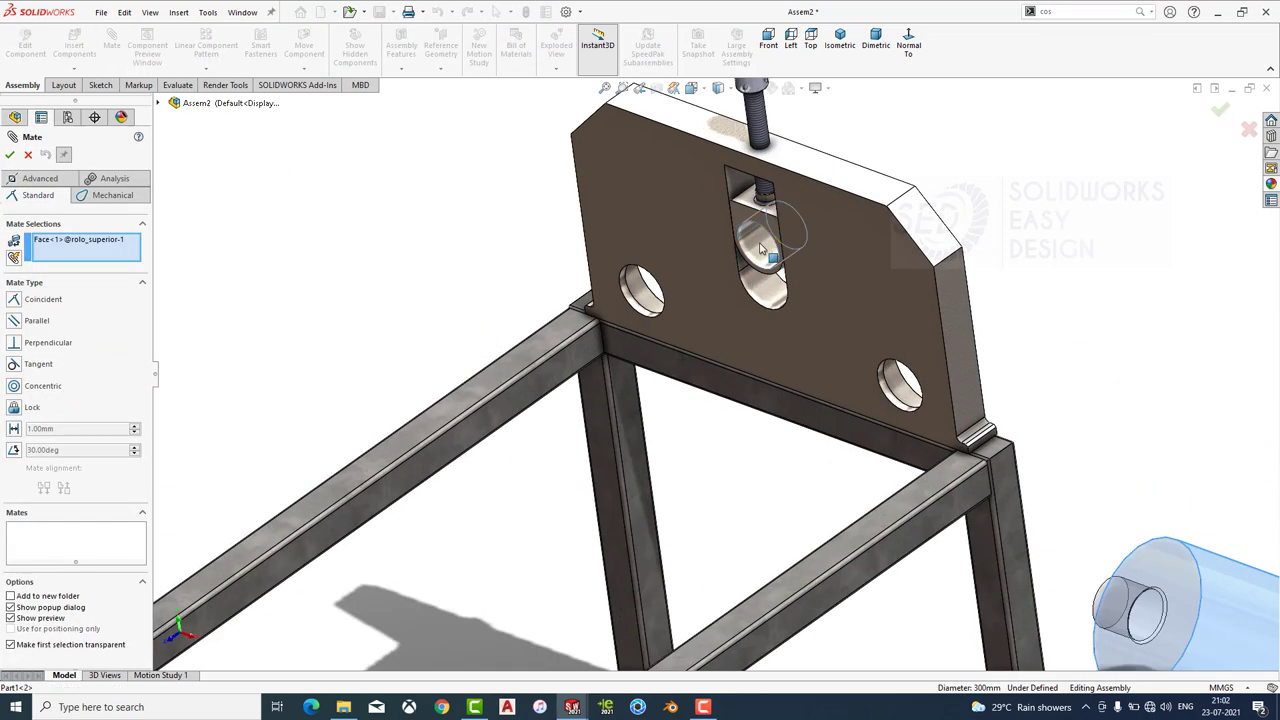
{"action": "left_click", "coordinate": [925, 213]}
Add a coincident mate between the roller's end face and the slotted block face.
{"action": "scroll", "coordinate": [800, 300], "scroll_direction": "up", "scroll_amount": 4}
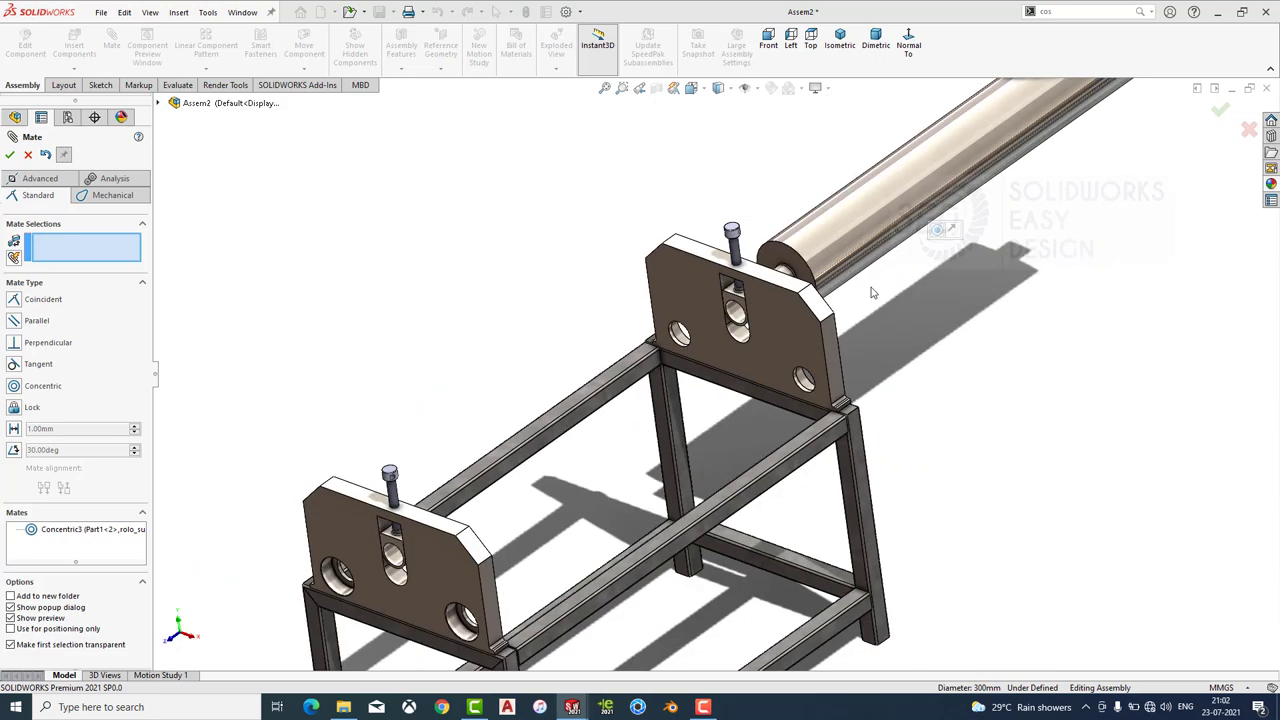
{"action": "scroll", "coordinate": [760, 350], "scroll_direction": "up", "scroll_amount": 3}
{"action": "scroll", "coordinate": [737, 385], "scroll_direction": "up", "scroll_amount": 2}
{"action": "scroll", "coordinate": [737, 385], "scroll_direction": "down", "scroll_amount": 3}
{"action": "middle_click_drag", "start_coordinate": [737, 385], "coordinate": [940, 357]}
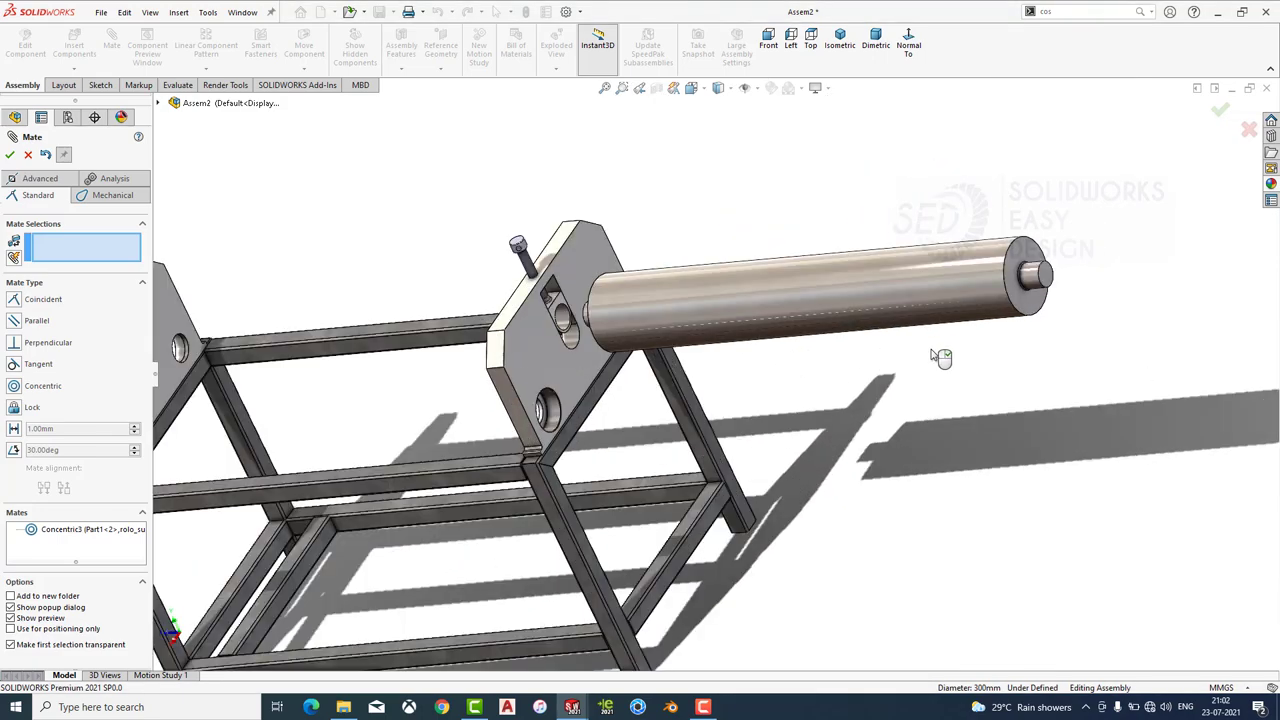
{"action": "left_click", "coordinate": [1045, 280]}
{"action": "scroll", "coordinate": [620, 340], "scroll_direction": "down", "scroll_amount": 5}
{"action": "left_click", "coordinate": [618, 300]}
{"action": "scroll", "coordinate": [618, 292], "scroll_direction": "down", "scroll_amount": 2}
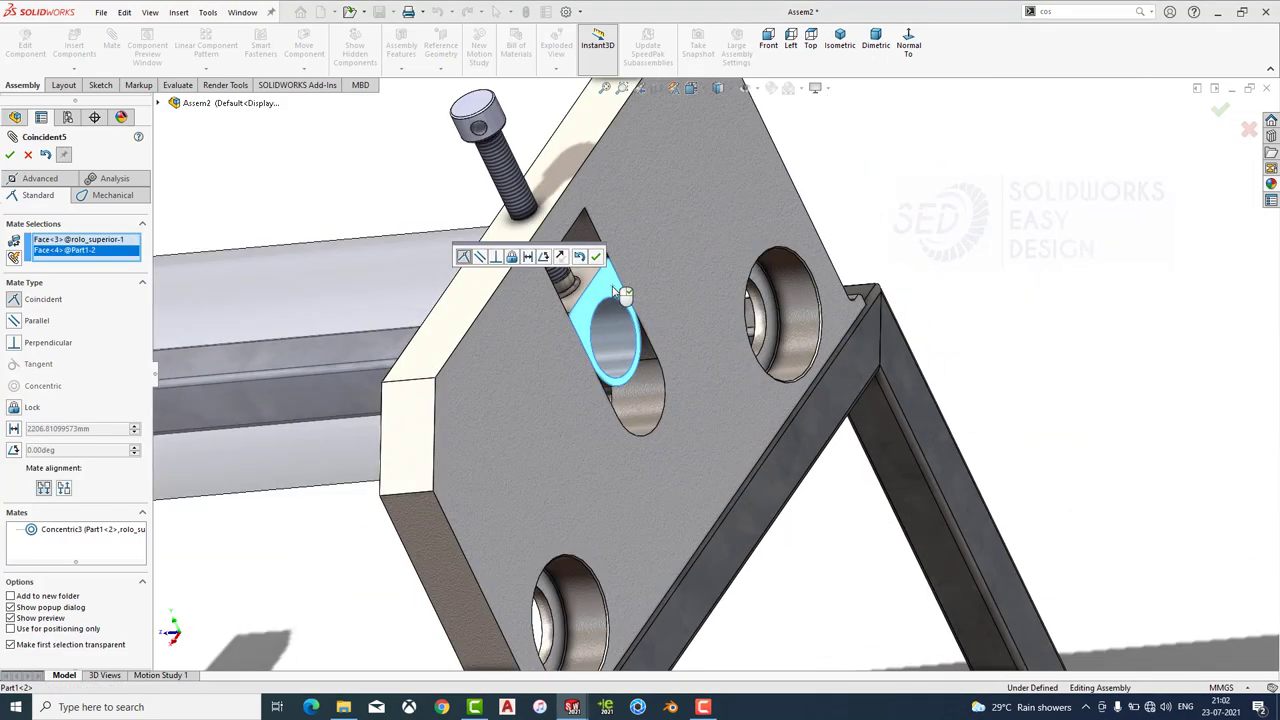
{"action": "left_click", "coordinate": [596, 257]}
Orbit toward the opposite side plate to face its slots and holes.
{"action": "scroll", "coordinate": [903, 277], "scroll_direction": "up", "scroll_amount": 5}
{"action": "middle_click_drag", "start_coordinate": [903, 277], "coordinate": [650, 420]}
{"action": "scroll", "coordinate": [598, 476], "scroll_direction": "down", "scroll_amount": 5}
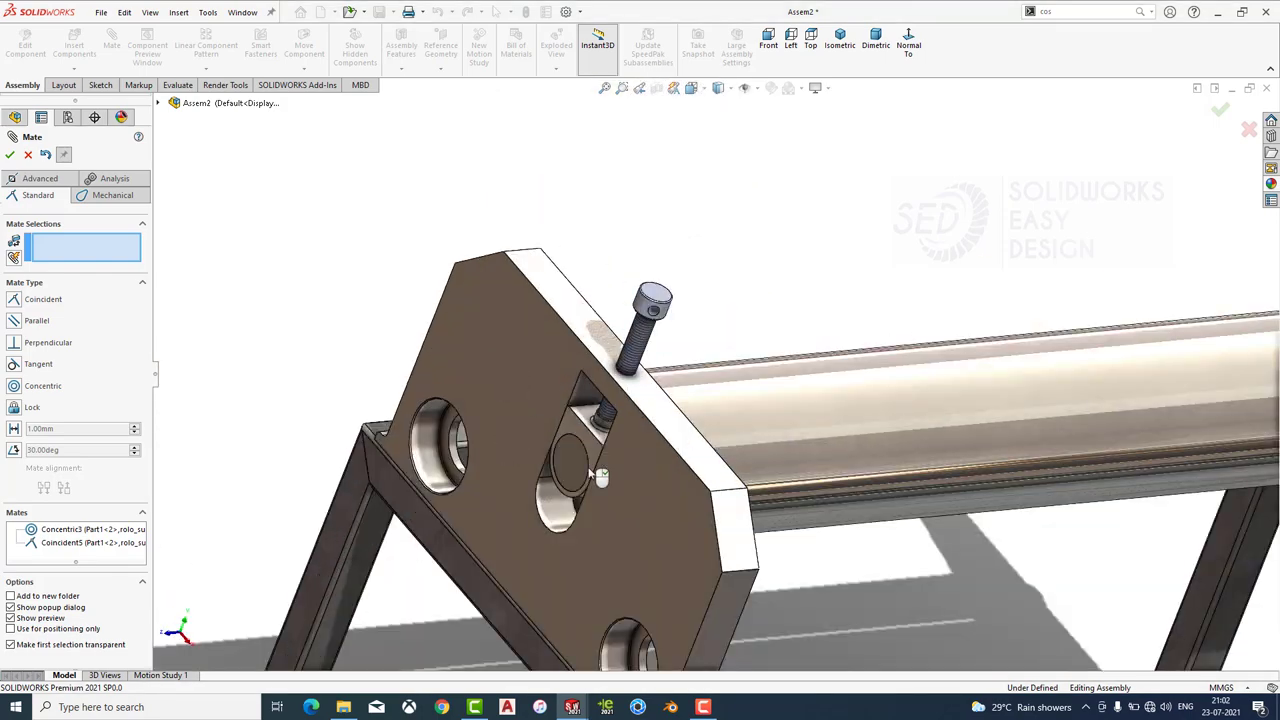
{"action": "scroll", "coordinate": [598, 476], "scroll_direction": "up", "scroll_amount": 3}
{"action": "scroll", "coordinate": [820, 477], "scroll_direction": "up", "scroll_amount": 3}
{"action": "scroll", "coordinate": [995, 376], "scroll_direction": "down", "scroll_amount": 6}
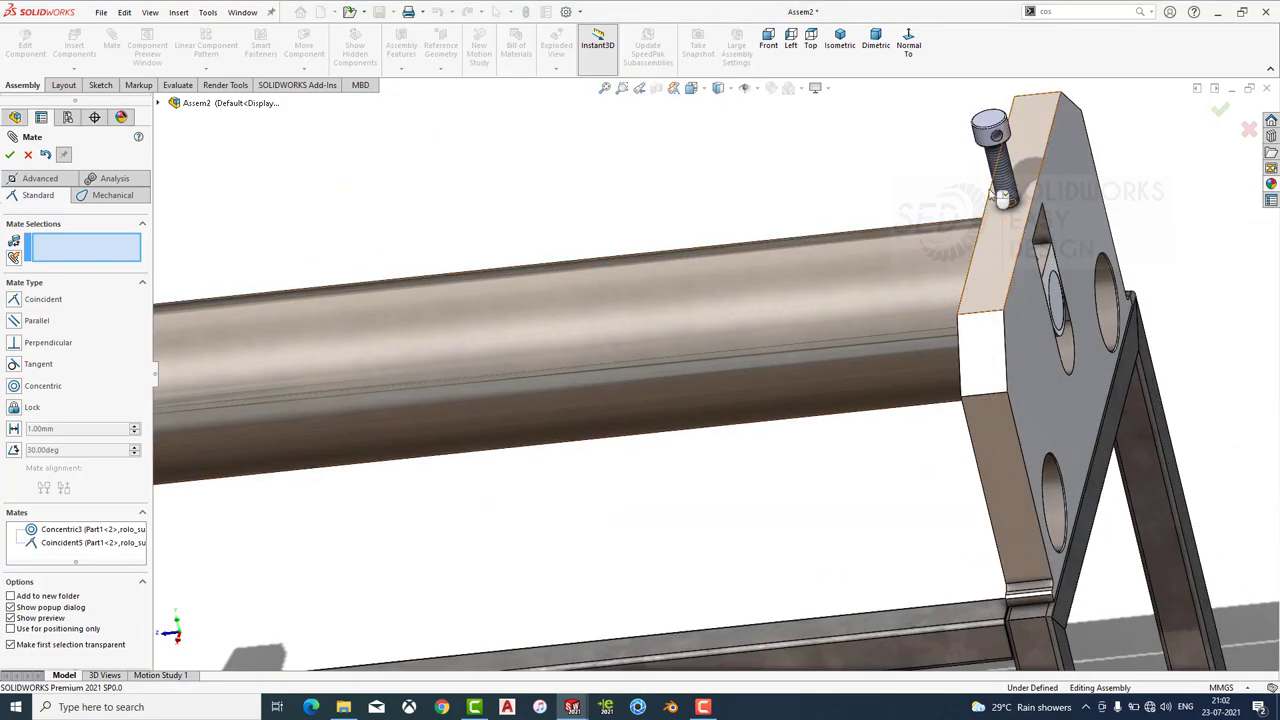
{"action": "middle_click_drag", "start_coordinate": [997, 170], "coordinate": [948, 318]}
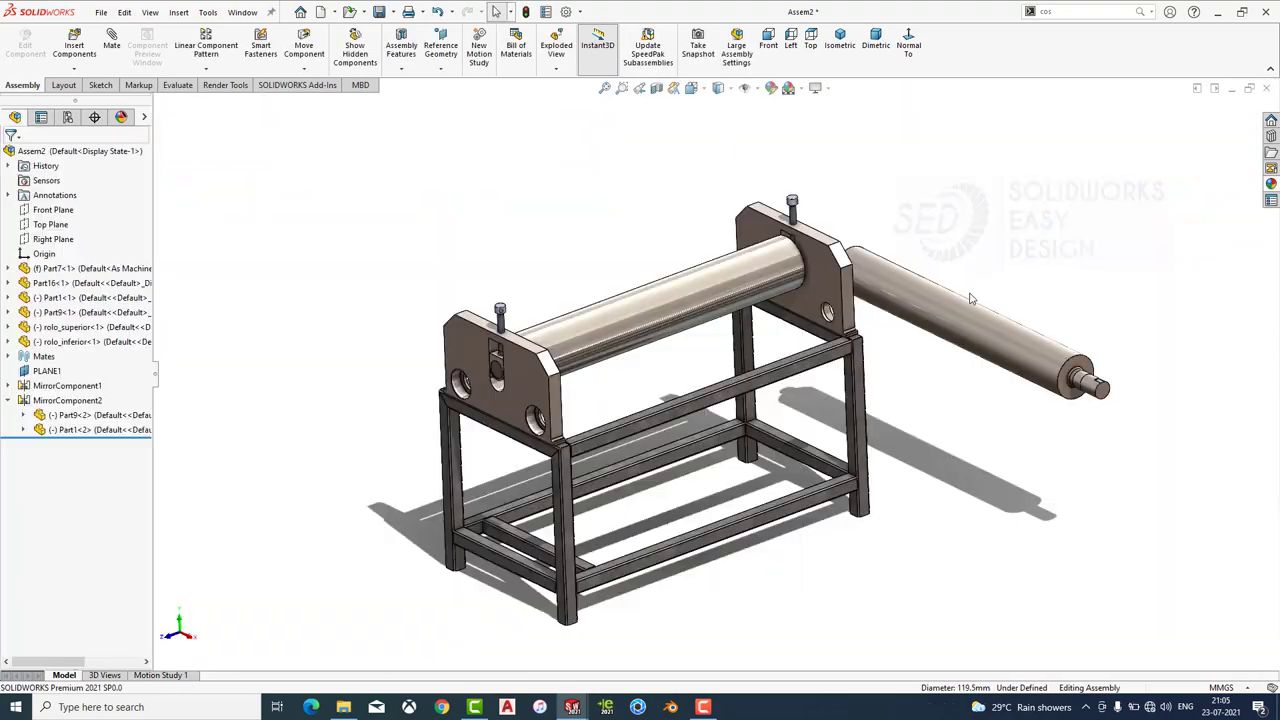
Reposition the lower roller and make it concentric with the plate's lower hole.
{"action": "left_click_drag", "start_coordinate": [952, 345], "coordinate": [858, 350]}
{"action": "left_click", "coordinate": [331, 101]}
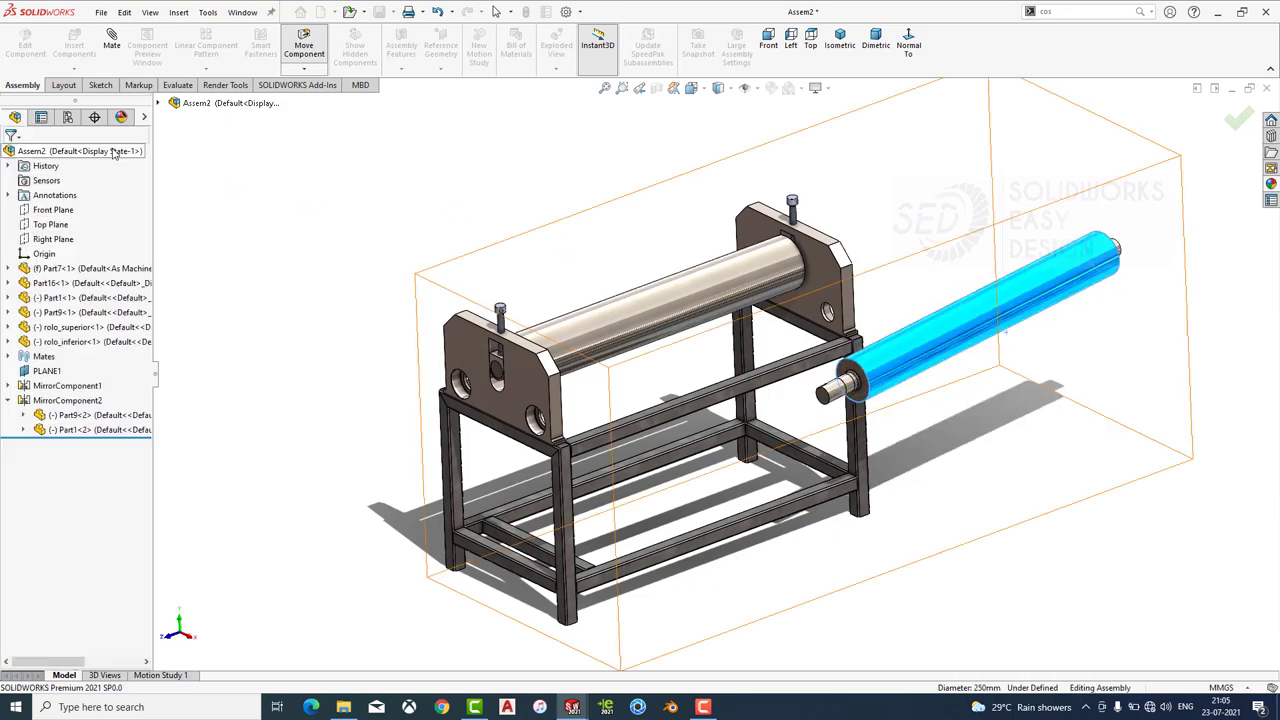
{"action": "left_click", "coordinate": [702, 337]}
{"action": "scroll", "coordinate": [720, 327], "scroll_direction": "down", "scroll_amount": 5}
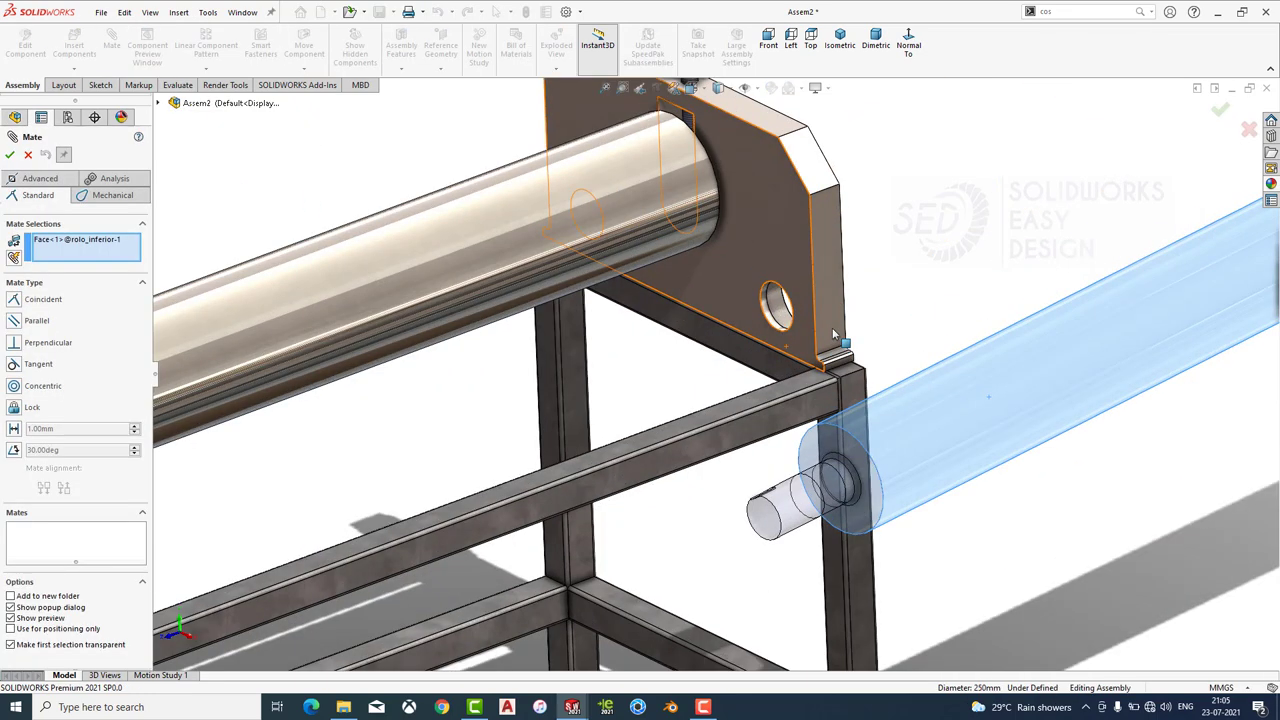
{"action": "left_click", "coordinate": [750, 320]}
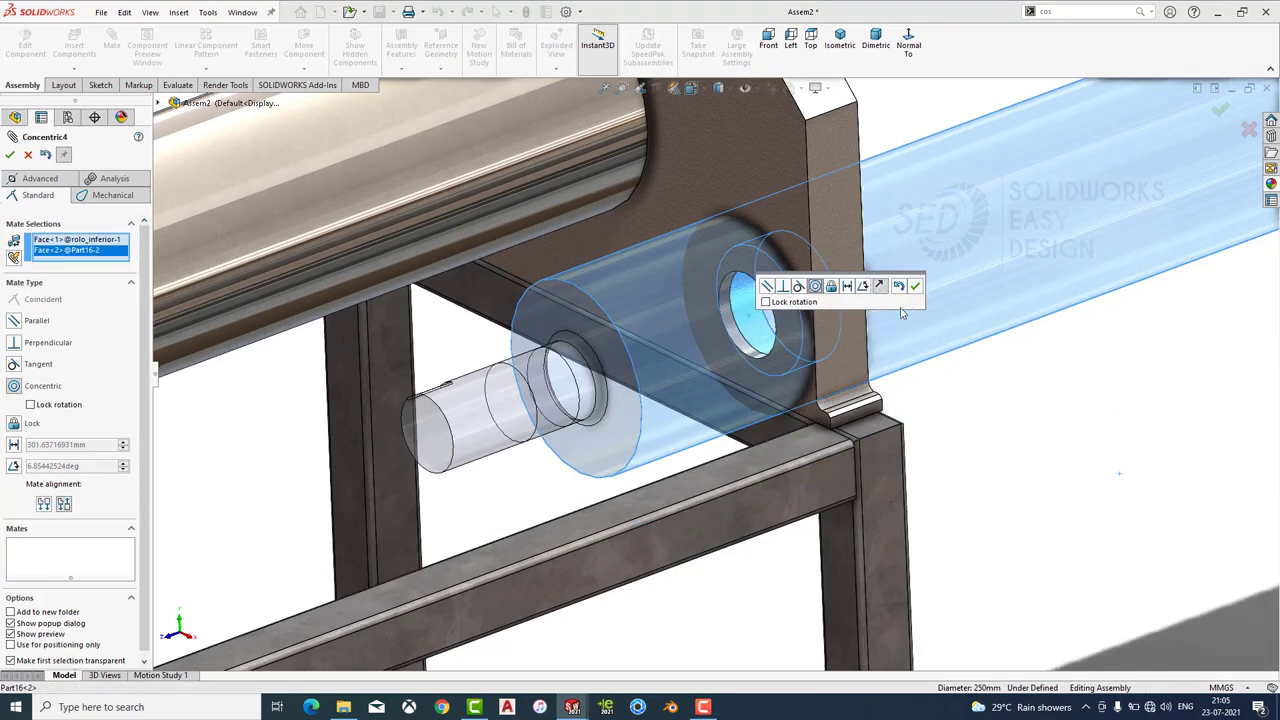
{"action": "left_click", "coordinate": [905, 288]}
{"action": "scroll", "coordinate": [240, 520], "scroll_direction": "up", "scroll_amount": 5}
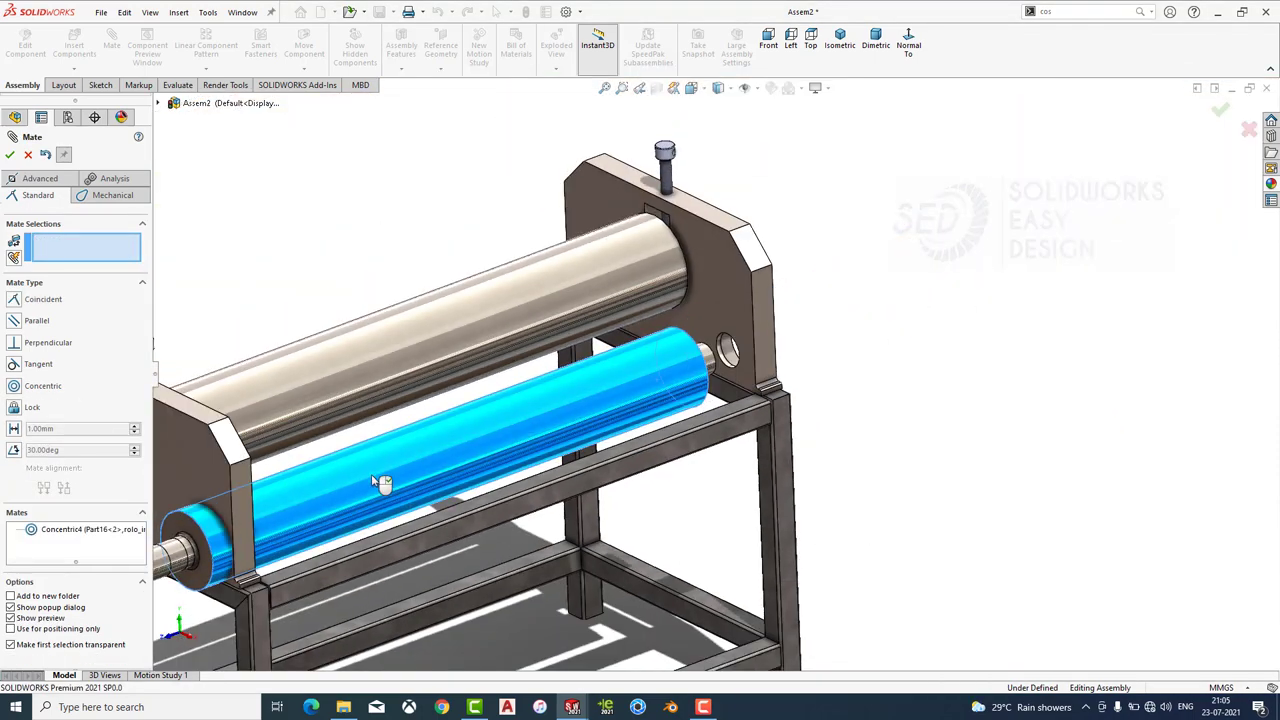
{"action": "middle_click_drag", "start_coordinate": [371, 474], "coordinate": [710, 368]}
{"action": "scroll", "coordinate": [710, 368], "scroll_direction": "down", "scroll_amount": 3}
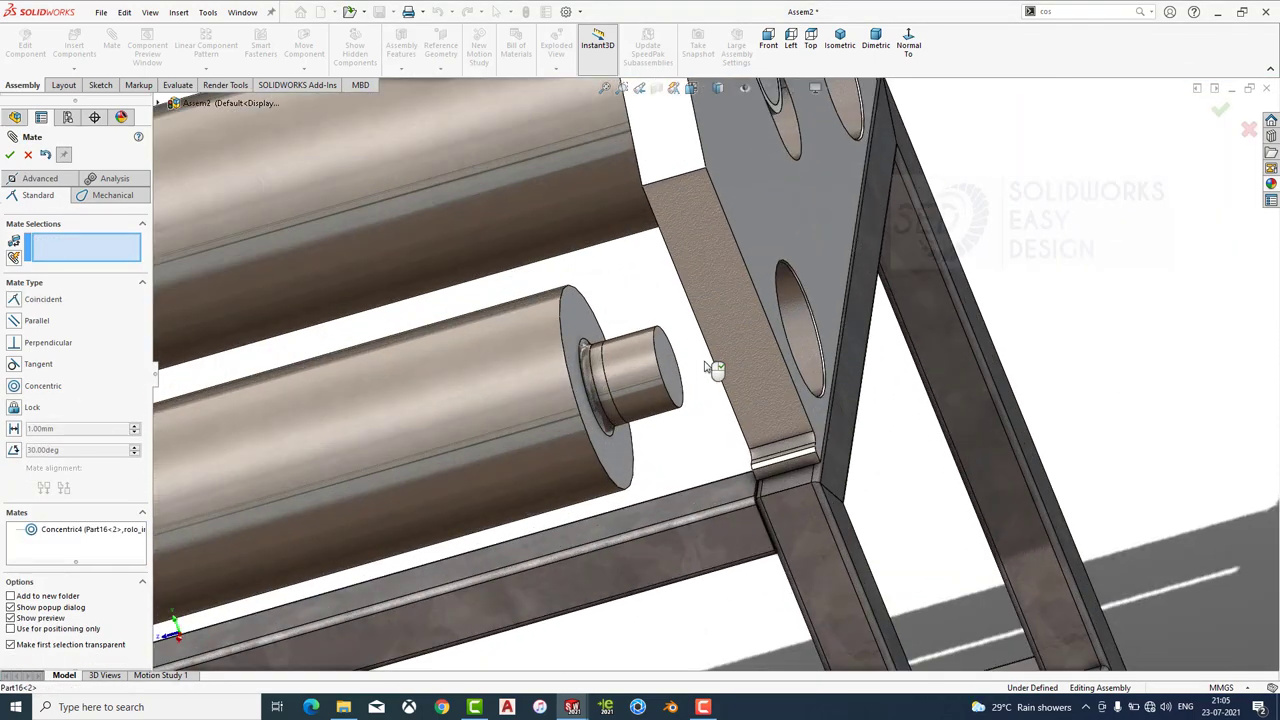
{"action": "scroll", "coordinate": [710, 368], "scroll_direction": "up", "scroll_amount": 5}
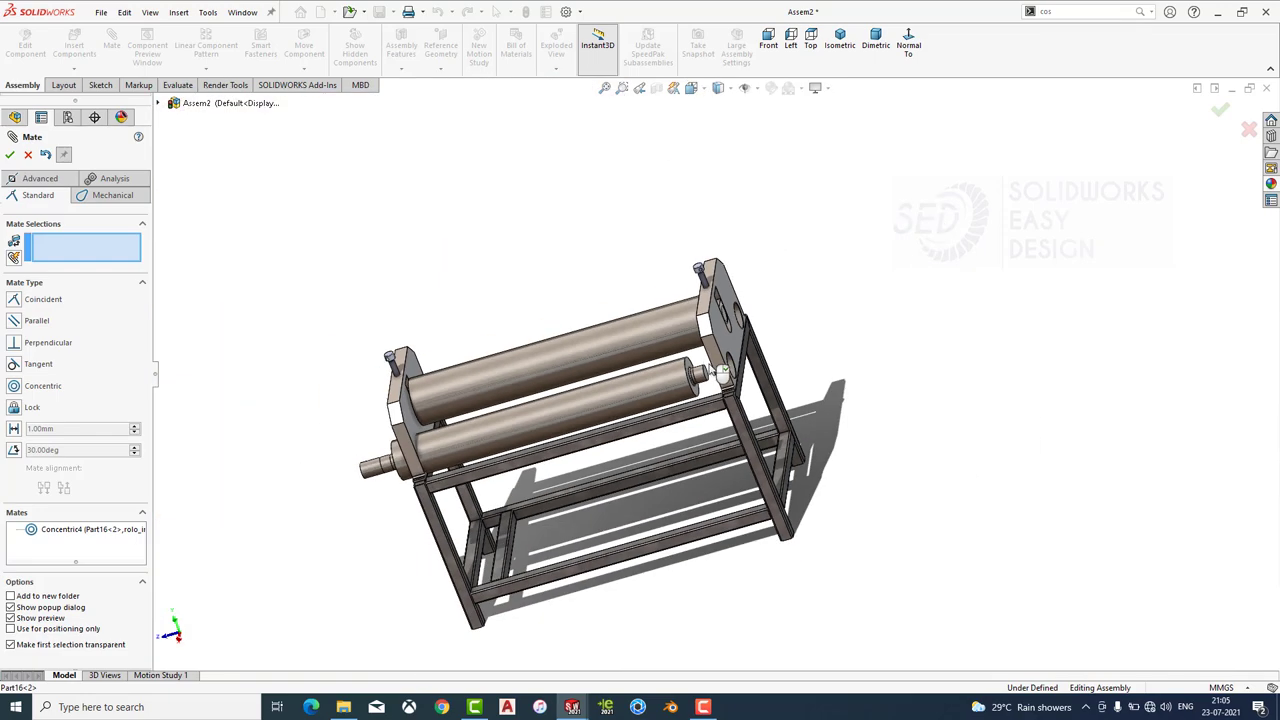
{"action": "scroll", "coordinate": [721, 373], "scroll_direction": "down", "scroll_amount": 3}
{"action": "left_click", "coordinate": [9, 154]}
Make the lower roller shaft's end face coincident with the plate face.
{"action": "scroll", "coordinate": [712, 360], "scroll_direction": "down", "scroll_amount": 3}
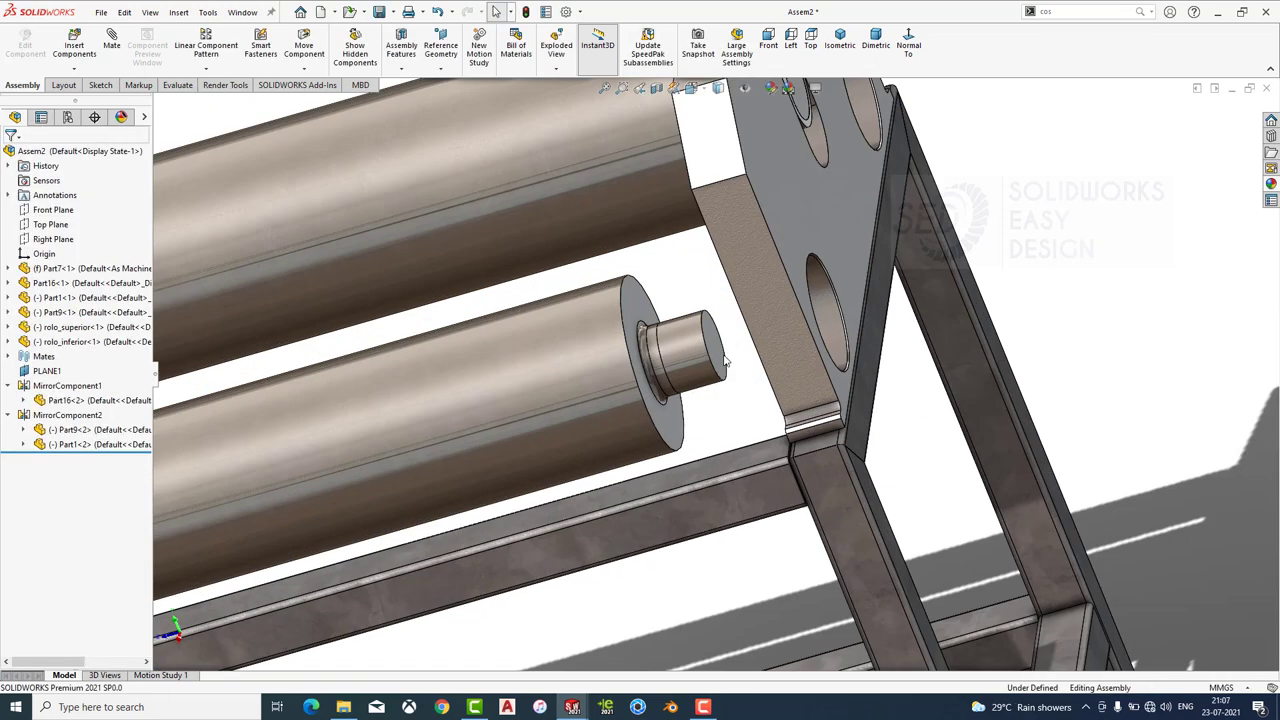
{"action": "scroll", "coordinate": [712, 360], "scroll_direction": "down", "scroll_amount": 2}
{"action": "left_click", "coordinate": [712, 345]}
{"action": "left_click", "coordinate": [840, 214]}
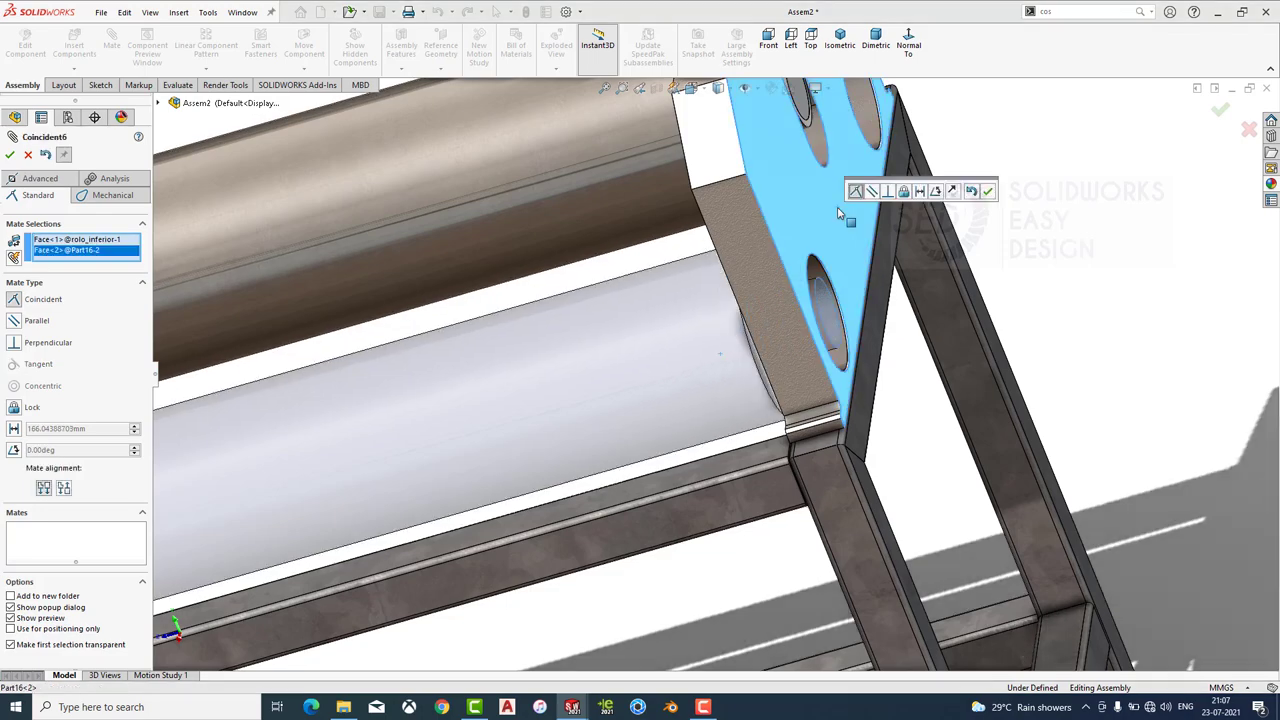
{"action": "left_click", "coordinate": [988, 191]}
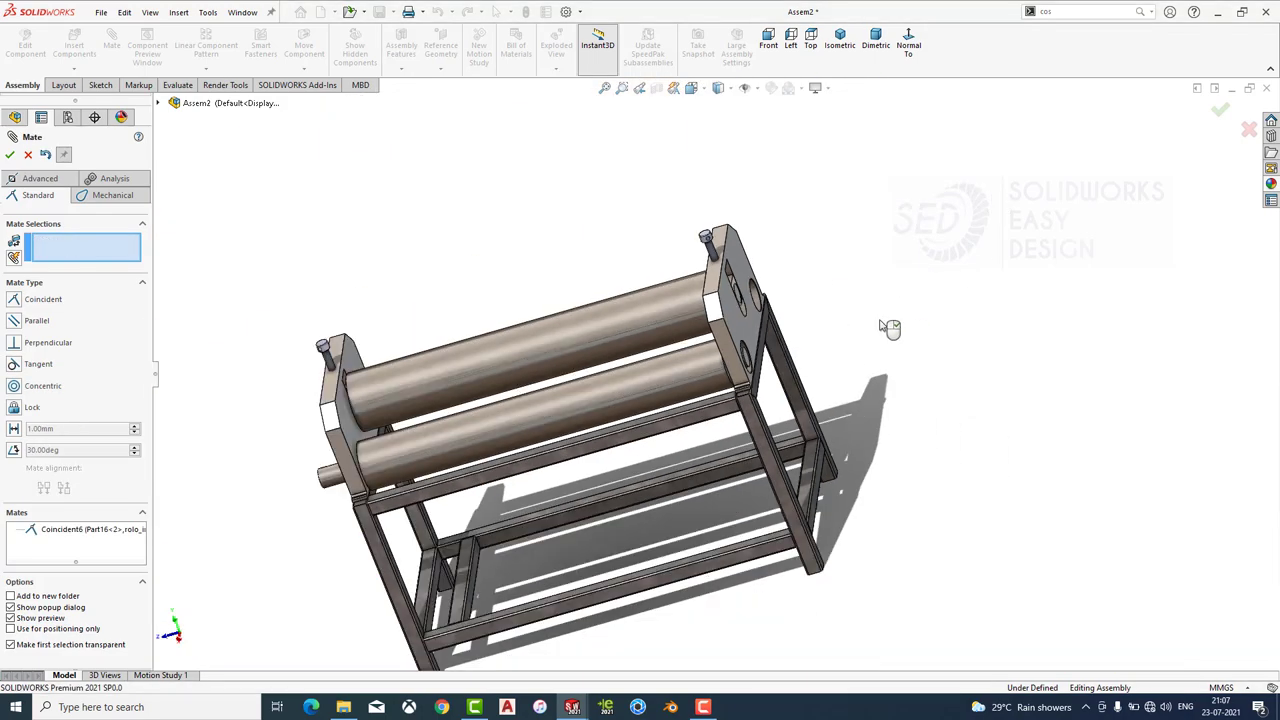
{"action": "middle_click_drag", "start_coordinate": [890, 328], "coordinate": [600, 430]}
{"action": "scroll", "coordinate": [600, 430], "scroll_direction": "down", "scroll_amount": 5}
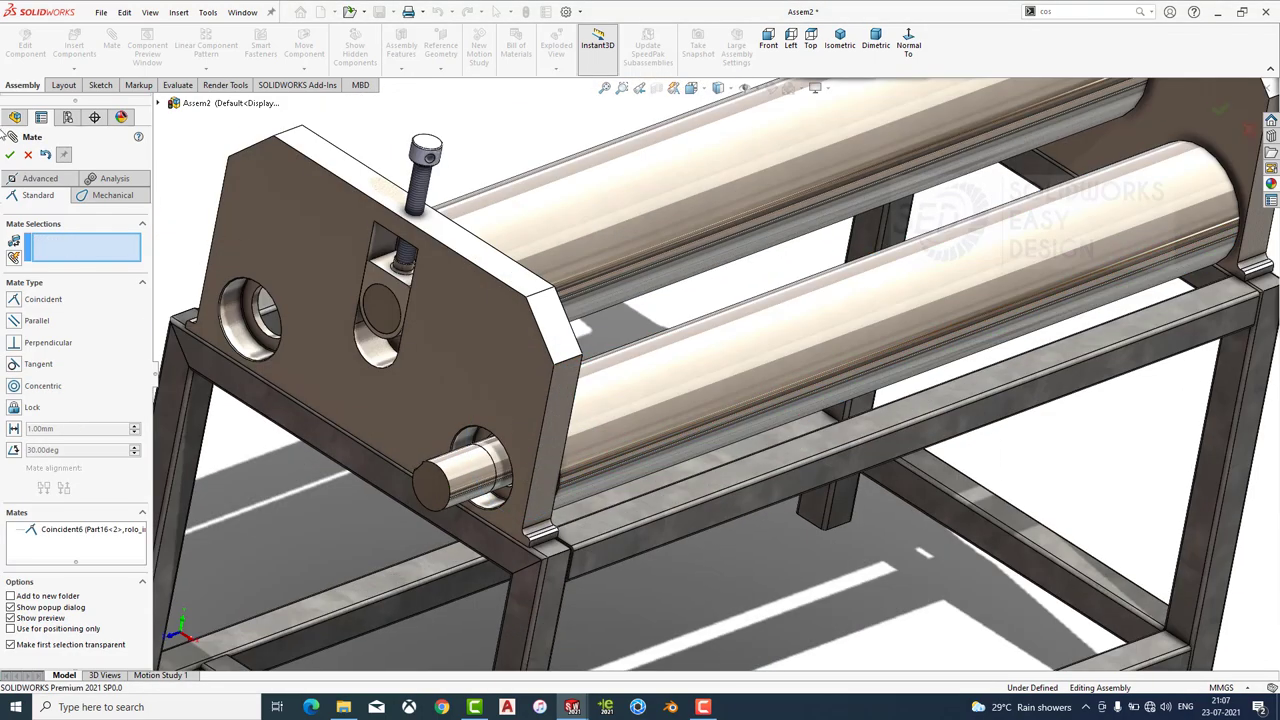
Make the loose roller concentric with its end-plate hole.
{"action": "left_click", "coordinate": [9, 154]}
{"action": "scroll", "coordinate": [706, 255], "scroll_direction": "up", "scroll_amount": 3}
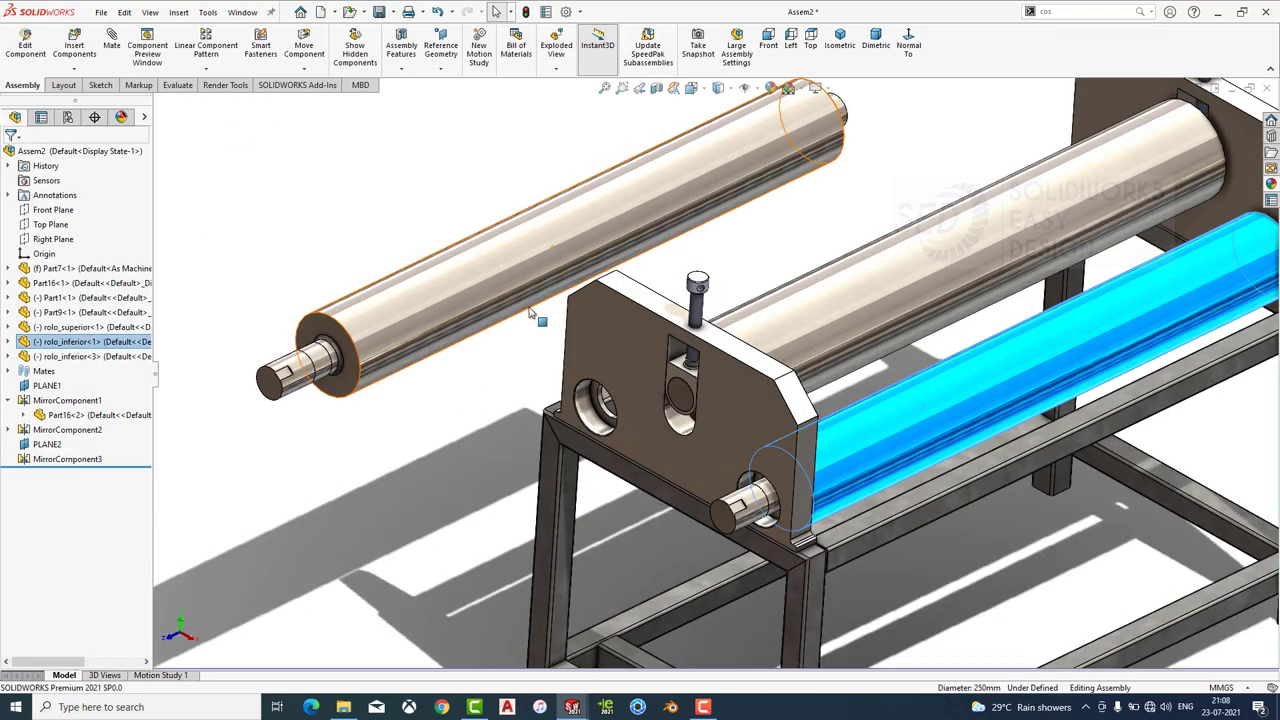
{"action": "left_click", "coordinate": [620, 228]}
{"action": "left_click", "coordinate": [111, 45]}
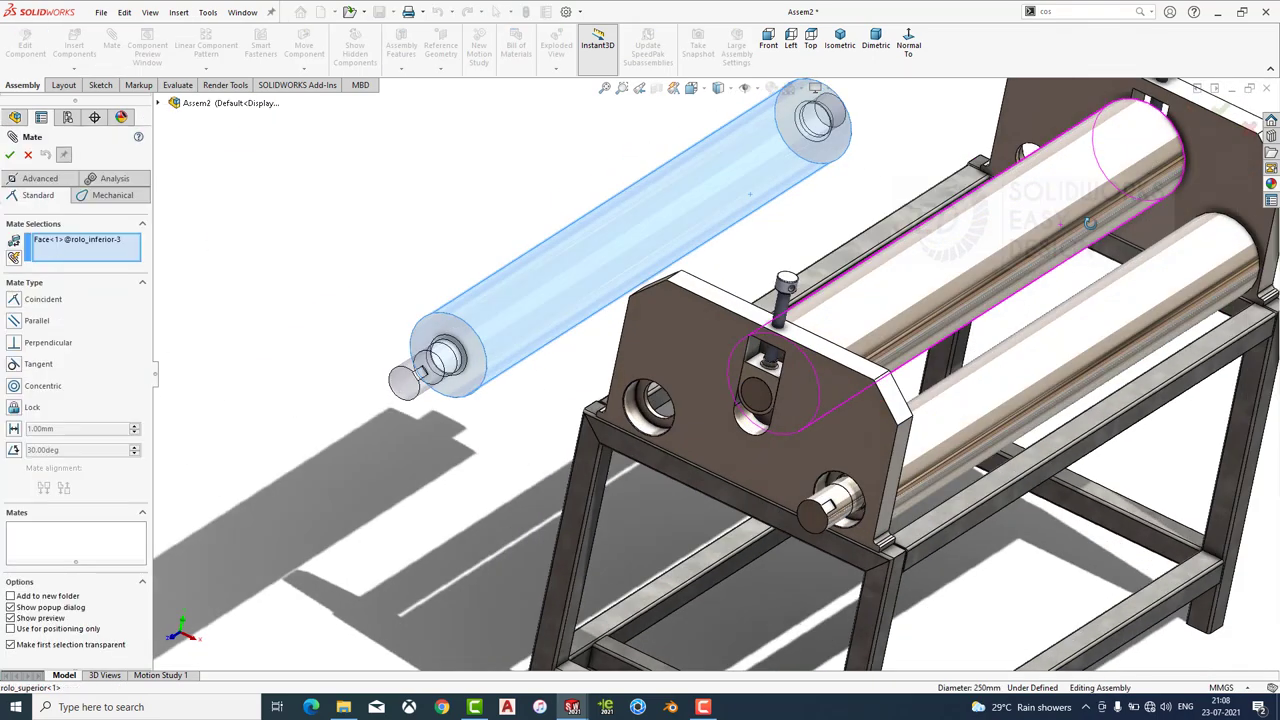
{"action": "scroll", "coordinate": [860, 195], "scroll_direction": "down", "scroll_amount": 5}
{"action": "scroll", "coordinate": [857, 195], "scroll_direction": "up", "scroll_amount": 2}
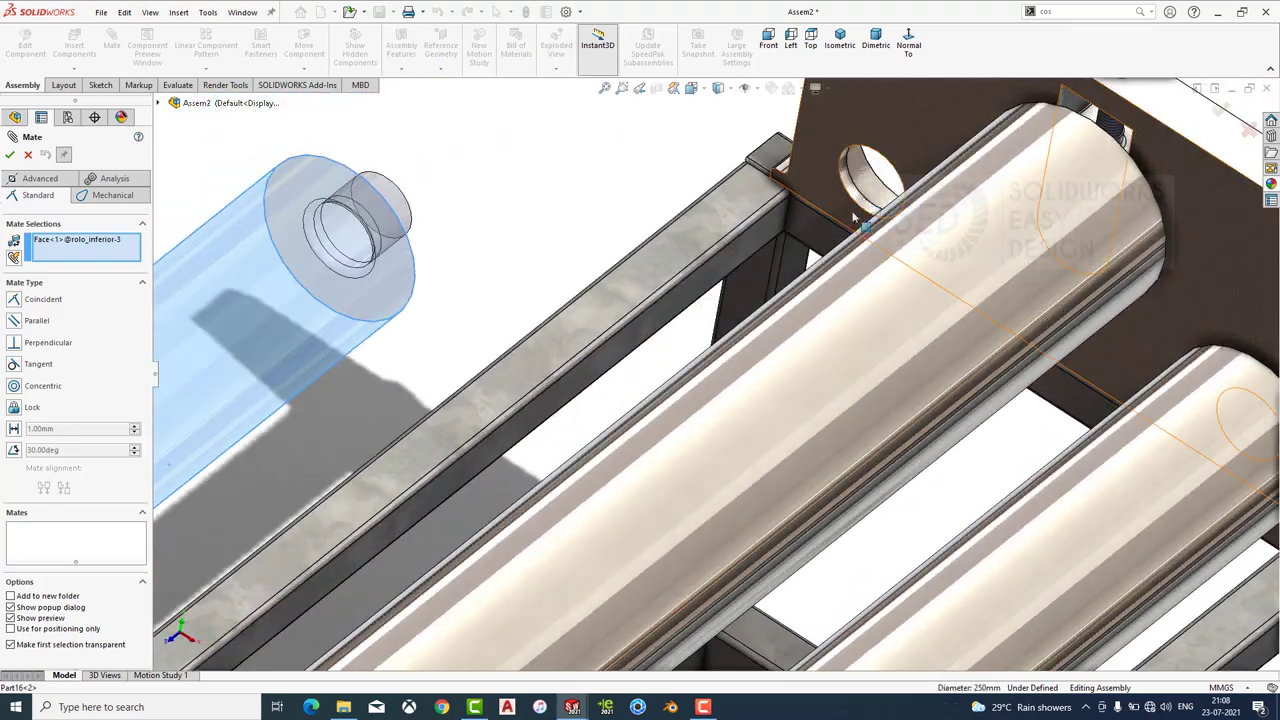
{"action": "left_click", "coordinate": [869, 190]}
{"action": "left_click", "coordinate": [1035, 158]}
Make the roller's end face coincident with the plate face so it sits flush.
{"action": "scroll", "coordinate": [823, 294], "scroll_direction": "up", "scroll_amount": 3}
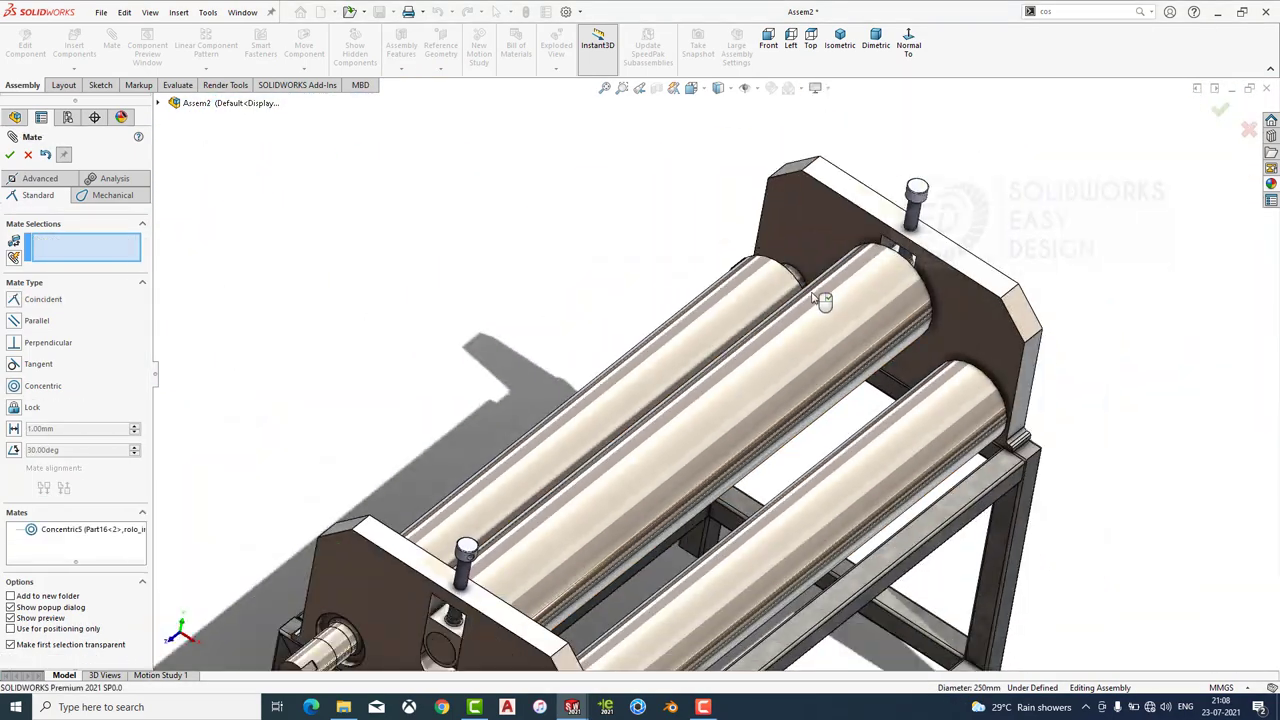
{"action": "mouse_move", "coordinate": [823, 294]}
{"action": "middle_mouse_down"}
{"action": "mouse_move", "coordinate": [703, 371]}
{"action": "mouse_move", "coordinate": [900, 300]}
{"action": "middle_mouse_up"}
{"action": "scroll", "coordinate": [945, 268], "scroll_direction": "down", "scroll_amount": 4}
{"action": "left_click", "coordinate": [945, 268]}
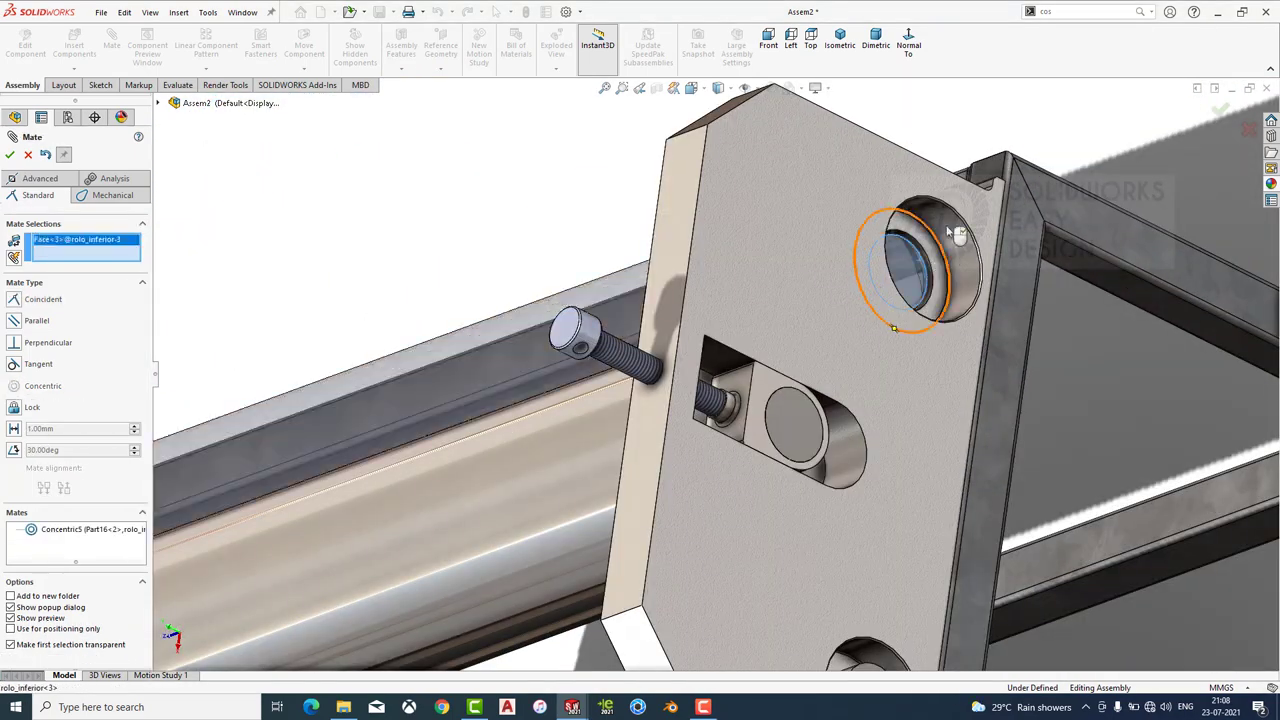
{"action": "left_click", "coordinate": [938, 180]}
{"action": "left_click", "coordinate": [1088, 152]}
Zoom to fit, switch to a dimetric view and drag the lower roller to test its mates.
{"action": "key", "text": "z"}
{"action": "key", "text": "z"}
{"action": "key", "text": "z"}
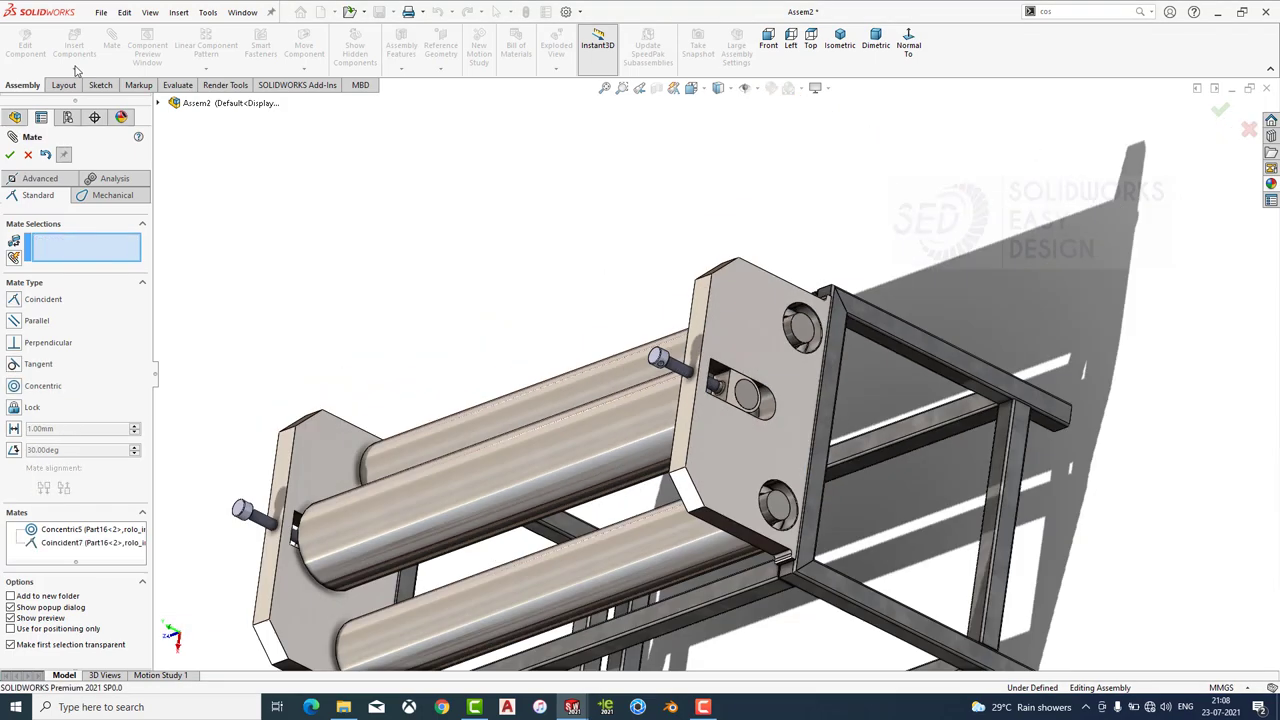
{"action": "left_click", "coordinate": [10, 155]}
{"action": "left_click", "coordinate": [875, 40]}
{"action": "scroll", "coordinate": [756, 341], "scroll_direction": "down", "scroll_amount": 4}
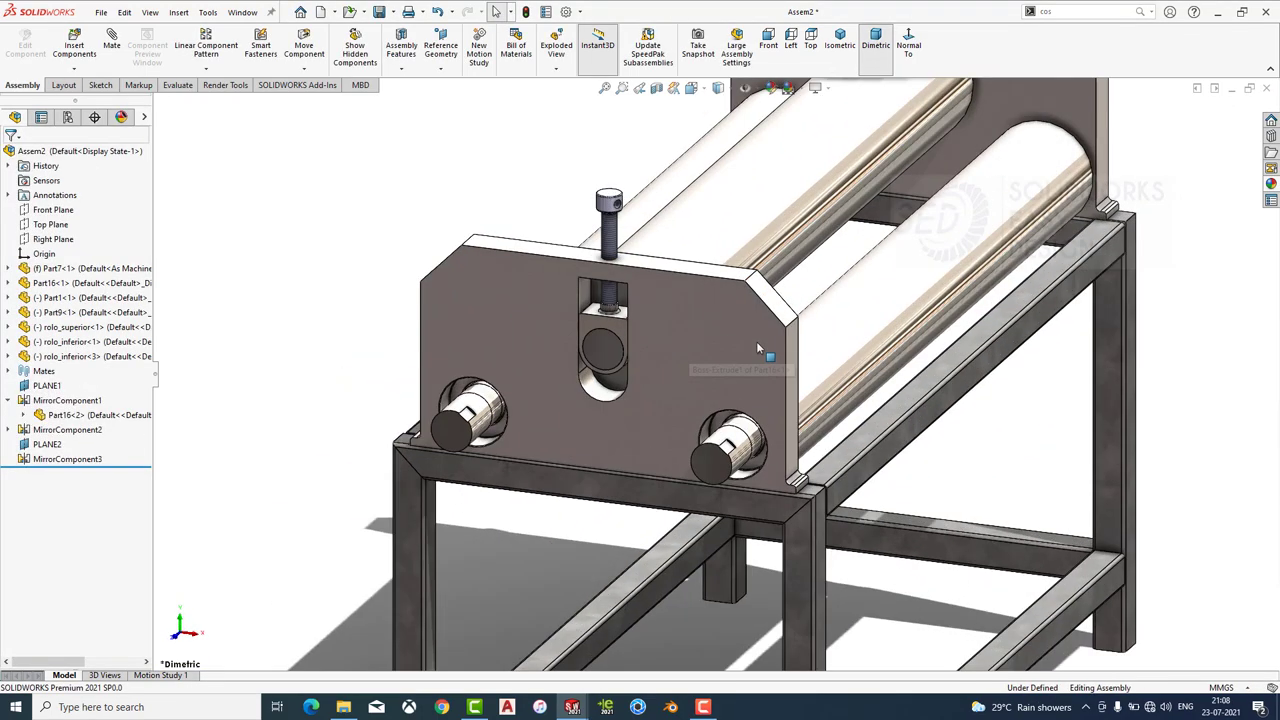
{"action": "left_click_drag", "start_coordinate": [890, 383], "coordinate": [633, 166]}
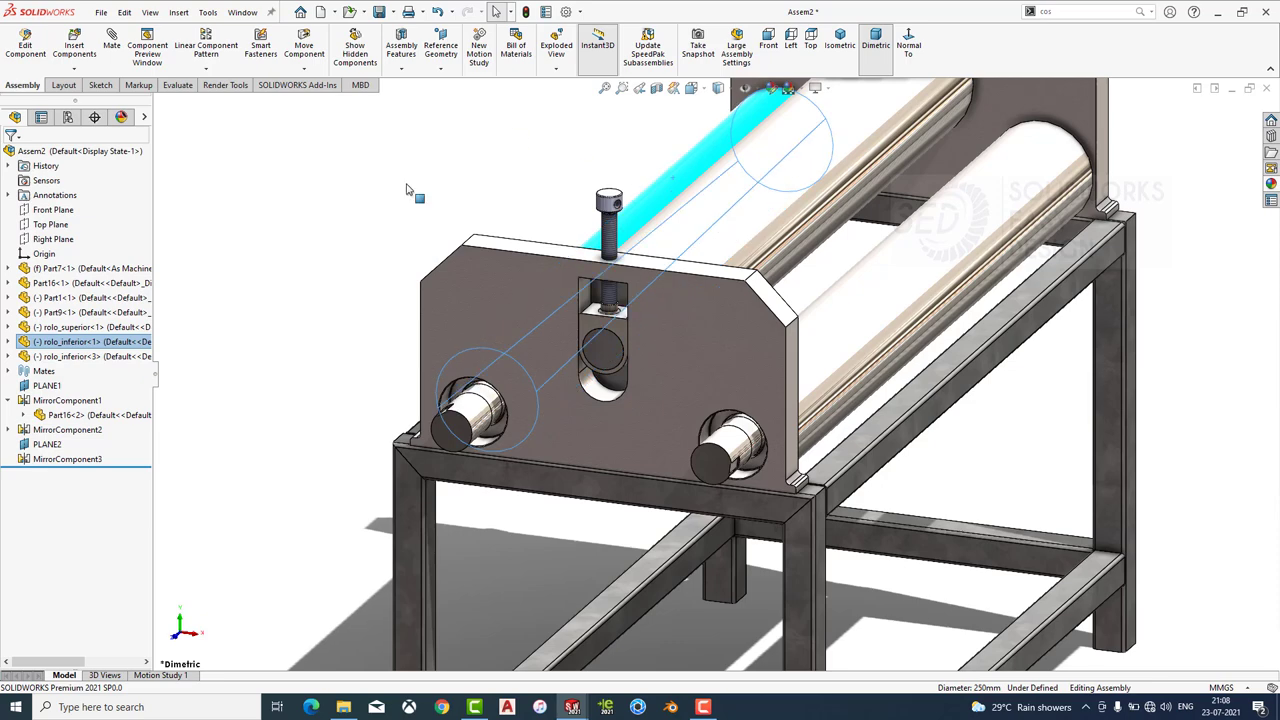
Drop an ISO angular contact ball bearing into the plate hole and set its size to 41100.
{"action": "scroll", "coordinate": [513, 410], "scroll_direction": "up", "scroll_amount": 5}
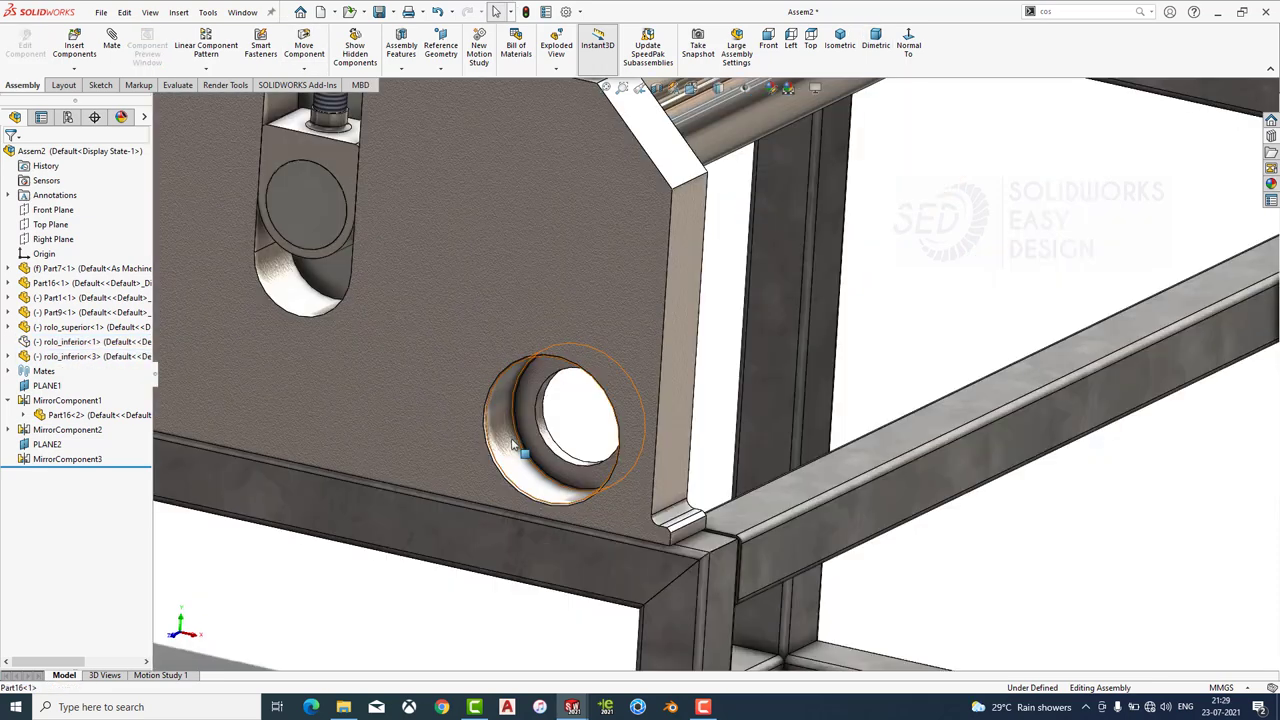
{"action": "left_click", "coordinate": [505, 430]}
{"action": "left_click", "coordinate": [1274, 152]}
{"action": "left_click_drag", "start_coordinate": [1107, 369], "coordinate": [510, 457]}
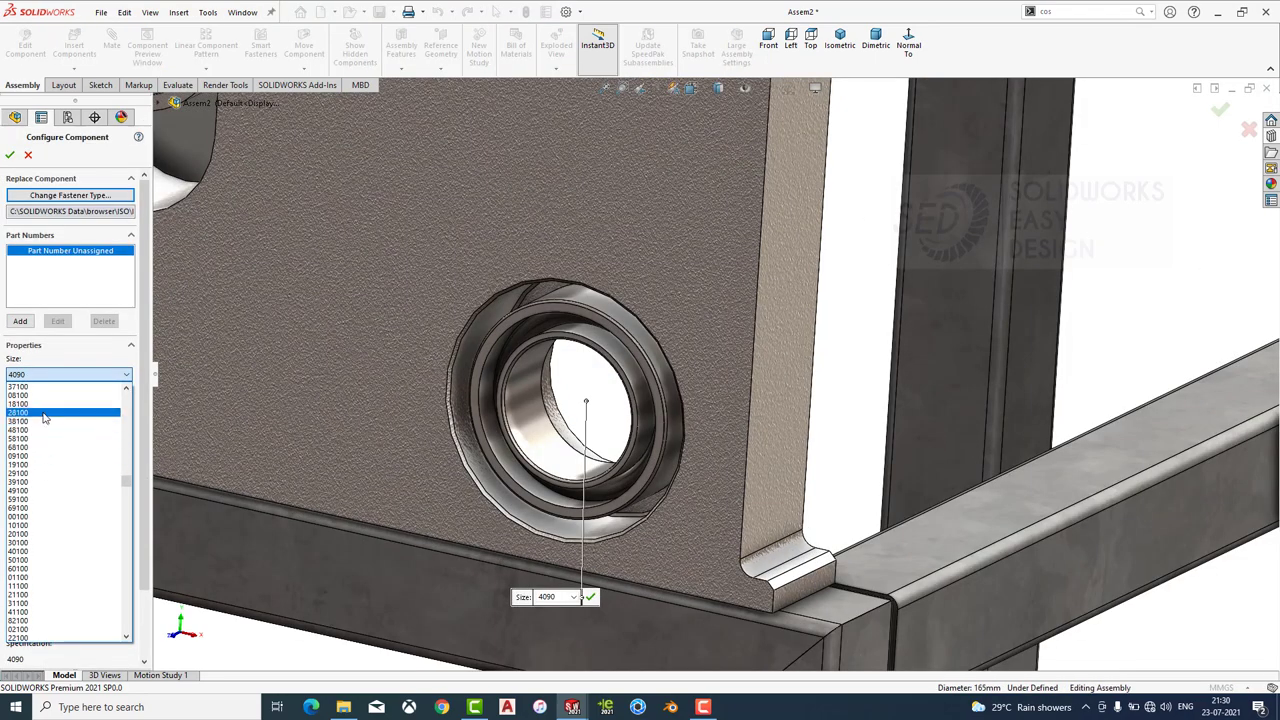
{"action": "left_click", "coordinate": [38, 490]}
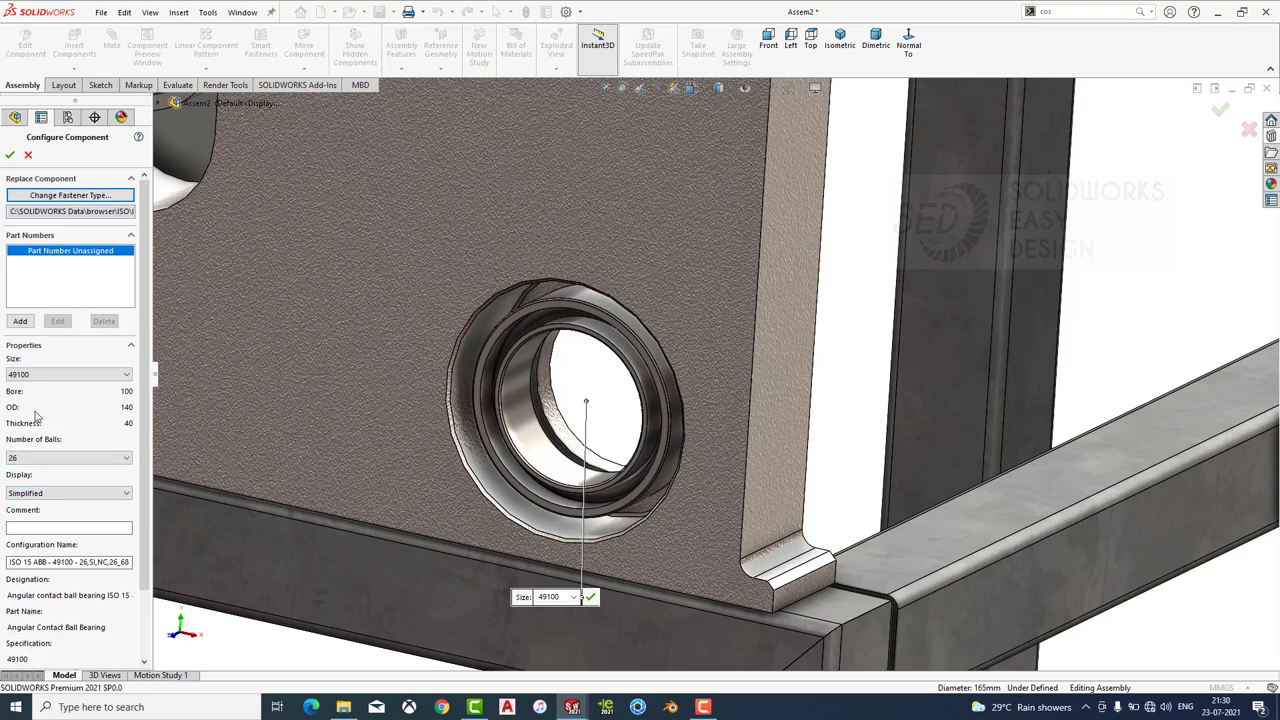
{"action": "left_click", "coordinate": [35, 375]}
{"action": "left_click", "coordinate": [32, 506]}
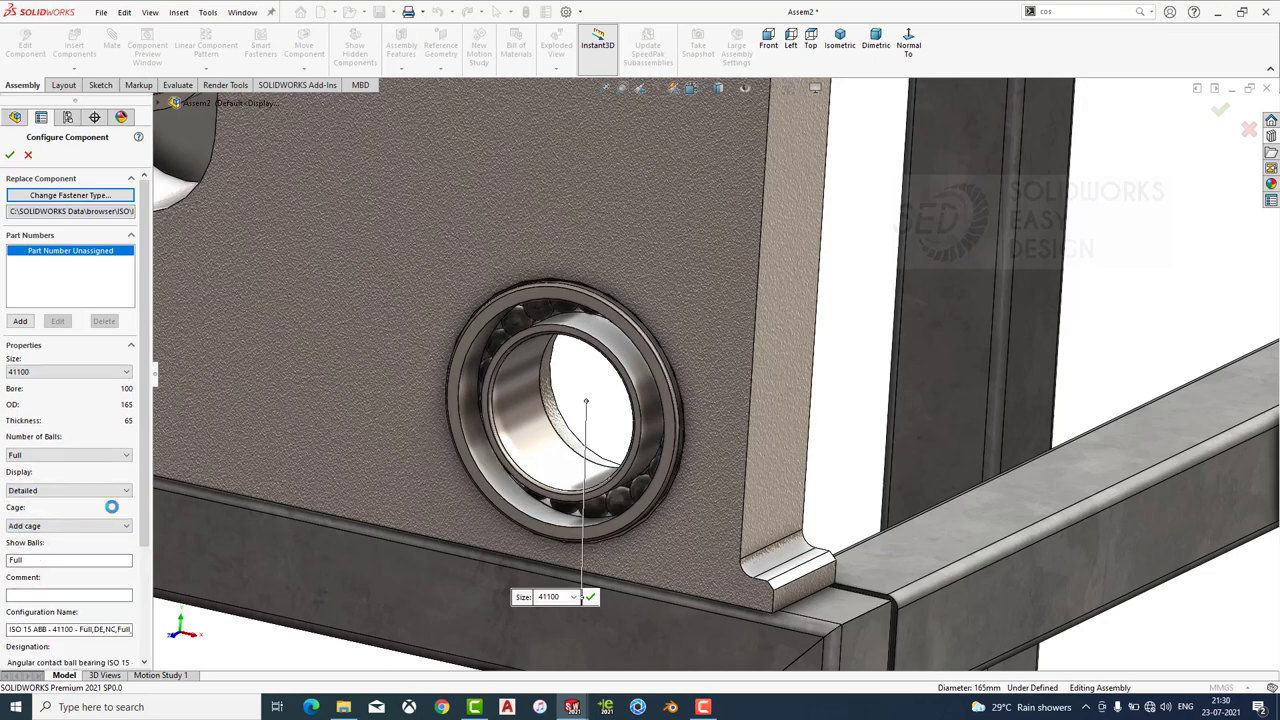
{"action": "scroll", "coordinate": [286, 445], "scroll_direction": "up", "scroll_amount": 3}
{"action": "scroll", "coordinate": [288, 455], "scroll_direction": "up", "scroll_amount": 2}
{"action": "scroll", "coordinate": [345, 295], "scroll_direction": "down", "scroll_amount": 3}
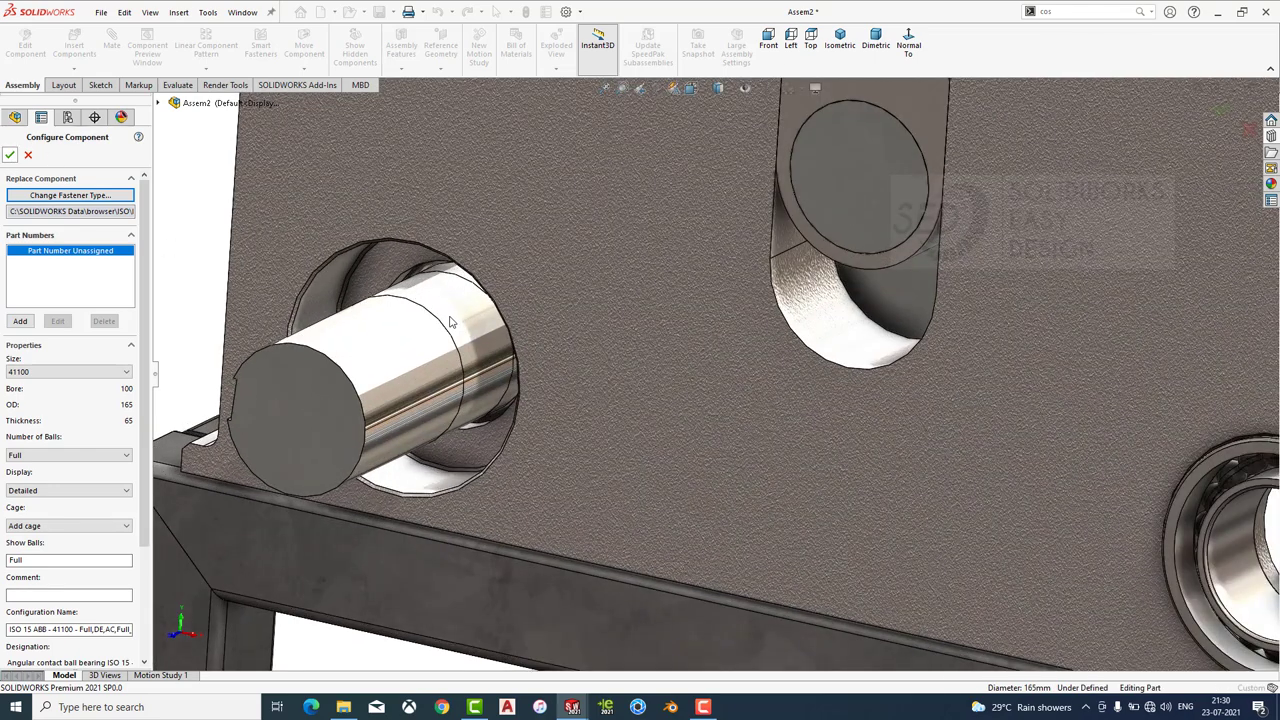
{"action": "key", "text": "Return"}
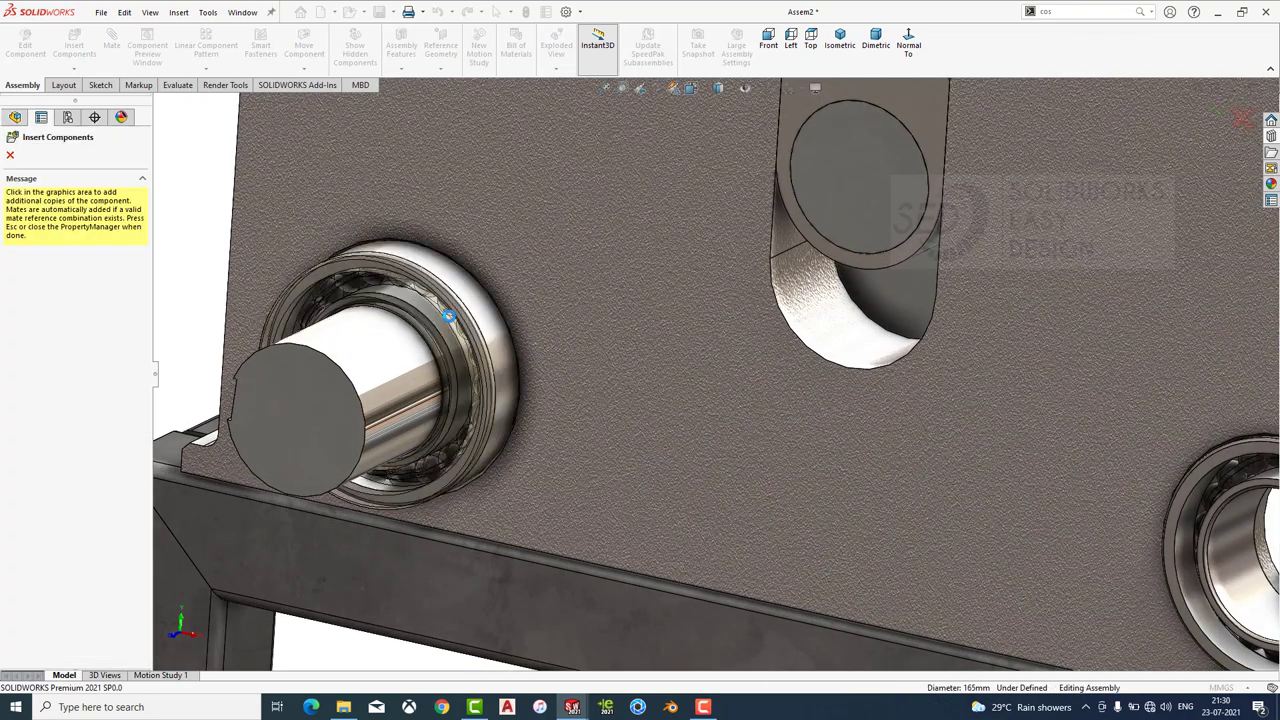
Place another bearing copy into the other plate's roller hole.
{"action": "scroll", "coordinate": [452, 323], "scroll_direction": "up", "scroll_amount": 3}
{"action": "scroll", "coordinate": [459, 324], "scroll_direction": "up", "scroll_amount": 3}
{"action": "middle_click_drag", "start_coordinate": [986, 343], "coordinate": [689, 300]}
{"action": "scroll", "coordinate": [689, 300], "scroll_direction": "down", "scroll_amount": 5}
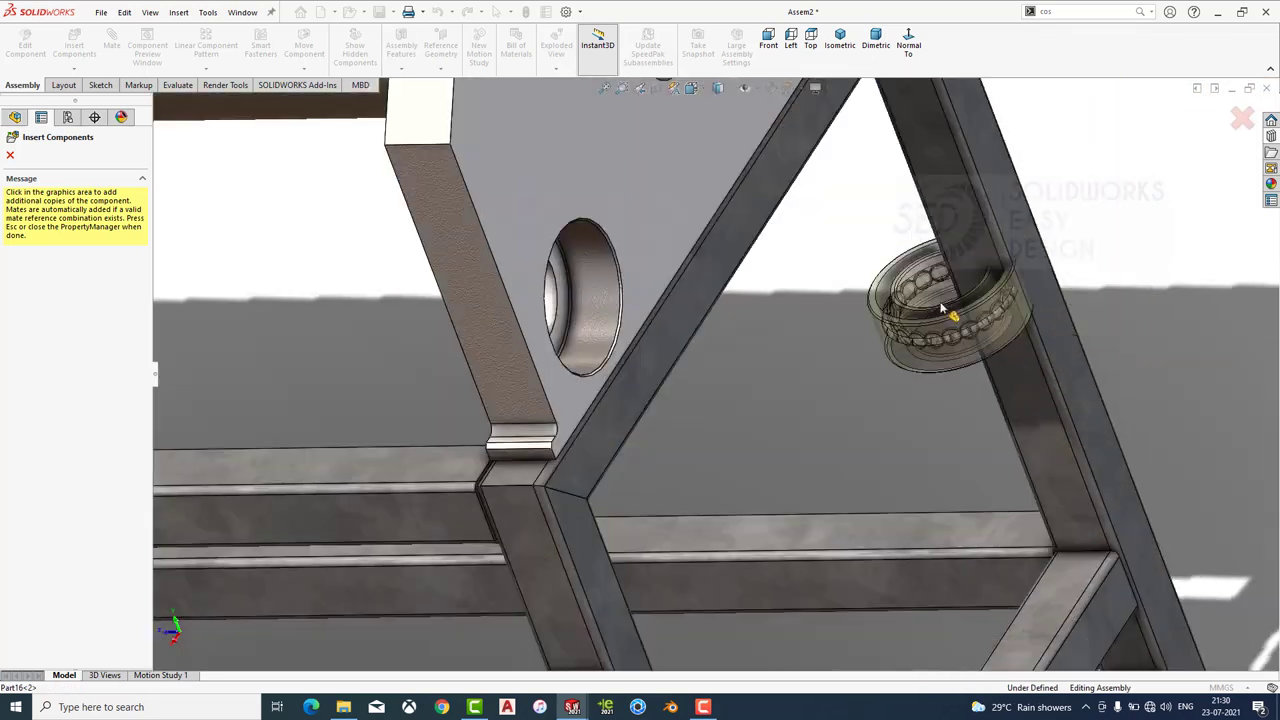
{"action": "mouse_move", "coordinate": [420, 272]}
{"action": "middle_mouse_down"}
{"action": "mouse_move", "coordinate": [457, 429]}
{"action": "mouse_move", "coordinate": [760, 140]}
{"action": "middle_mouse_up"}
{"action": "left_click", "coordinate": [650, 245]}
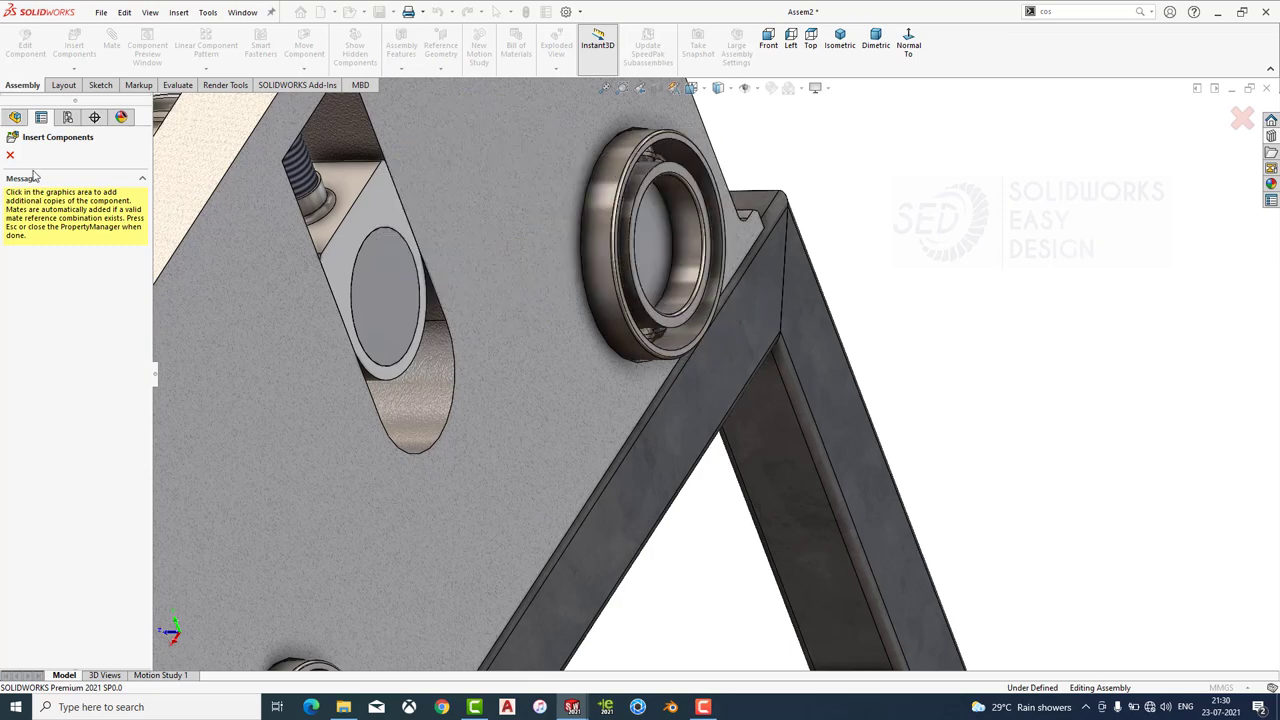
{"action": "key", "text": "Escape"}
Mate the first two bearings flush against their plate faces with coincident mates.
{"action": "middle_click_drag", "start_coordinate": [380, 197], "coordinate": [565, 286]}
{"action": "scroll", "coordinate": [565, 286], "scroll_direction": "down", "scroll_amount": 3}
{"action": "scroll", "coordinate": [600, 300], "scroll_direction": "down", "scroll_amount": 2}
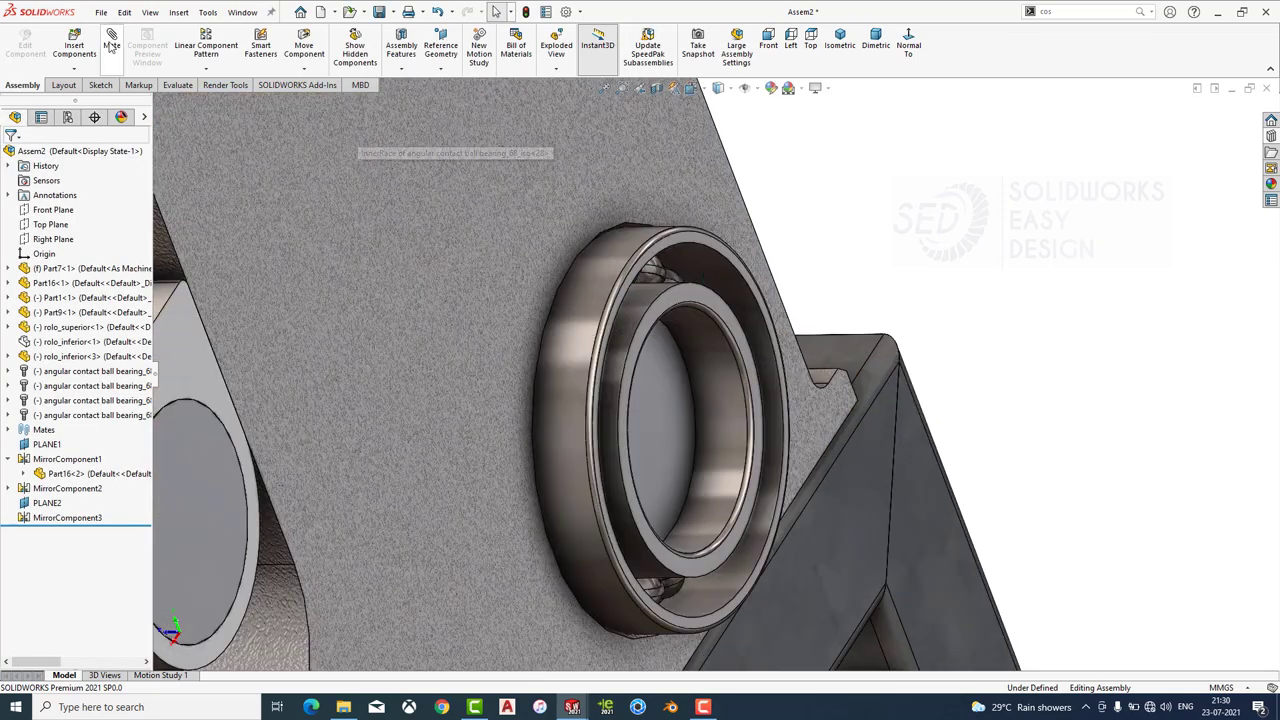
{"action": "left_click", "coordinate": [111, 45]}
{"action": "scroll", "coordinate": [705, 260], "scroll_direction": "down", "scroll_amount": 2}
{"action": "left_click", "coordinate": [711, 277]}
{"action": "left_click", "coordinate": [666, 194]}
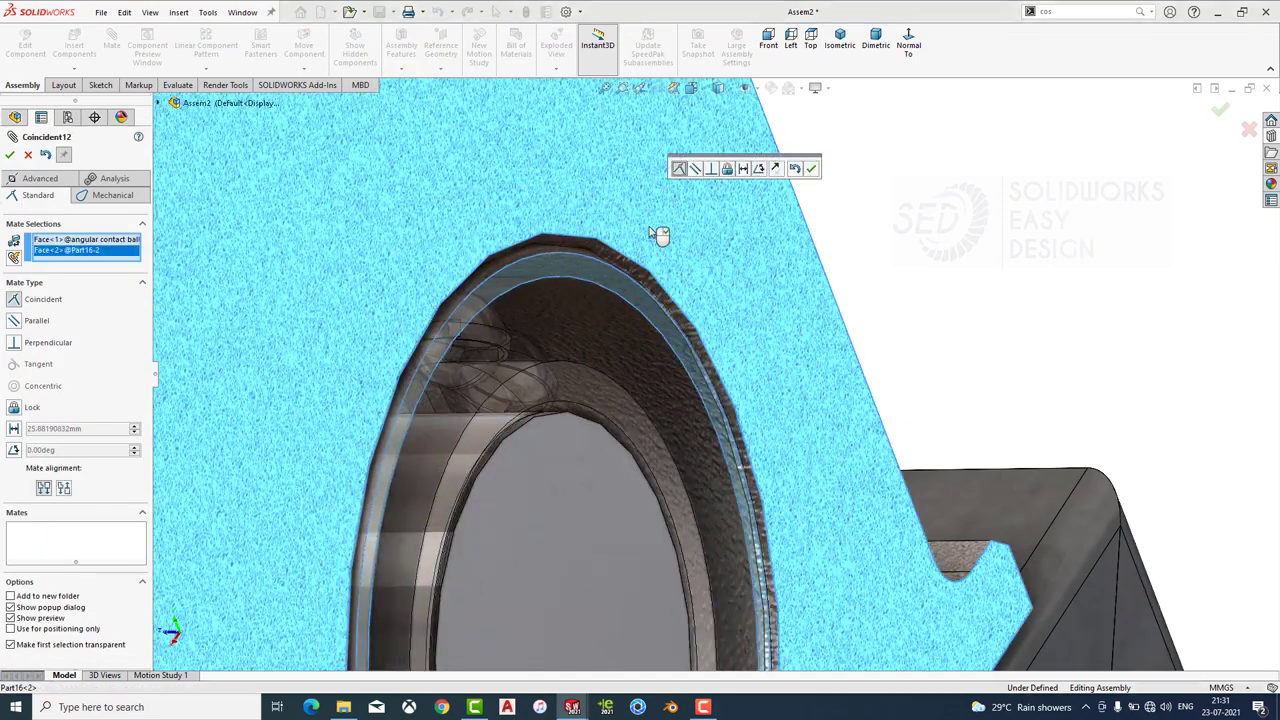
{"action": "left_click", "coordinate": [811, 170]}
{"action": "scroll", "coordinate": [728, 471], "scroll_direction": "down", "scroll_amount": 2}
{"action": "mouse_move", "coordinate": [728, 471]}
{"action": "middle_mouse_down"}
{"action": "mouse_move", "coordinate": [614, 451]}
{"action": "mouse_move", "coordinate": [676, 457]}
{"action": "middle_mouse_up"}
{"action": "left_click", "coordinate": [676, 457]}
{"action": "scroll", "coordinate": [676, 457], "scroll_direction": "up", "scroll_amount": 3}
{"action": "scroll", "coordinate": [428, 323], "scroll_direction": "down", "scroll_amount": 5}
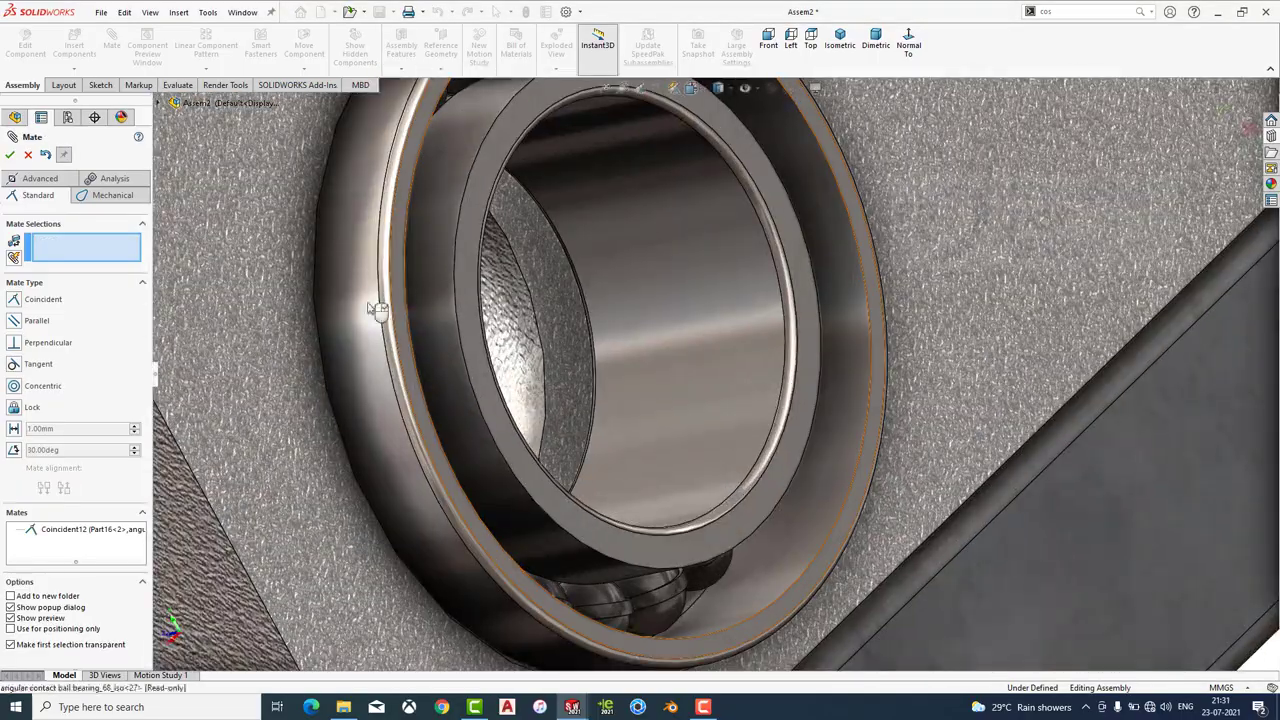
{"action": "left_click", "coordinate": [298, 313]}
{"action": "left_click", "coordinate": [322, 286]}
Add coincident mates seating the remaining two bearings' outer races flush with the plate walls.
{"action": "scroll", "coordinate": [616, 415], "scroll_direction": "up", "scroll_amount": 5}
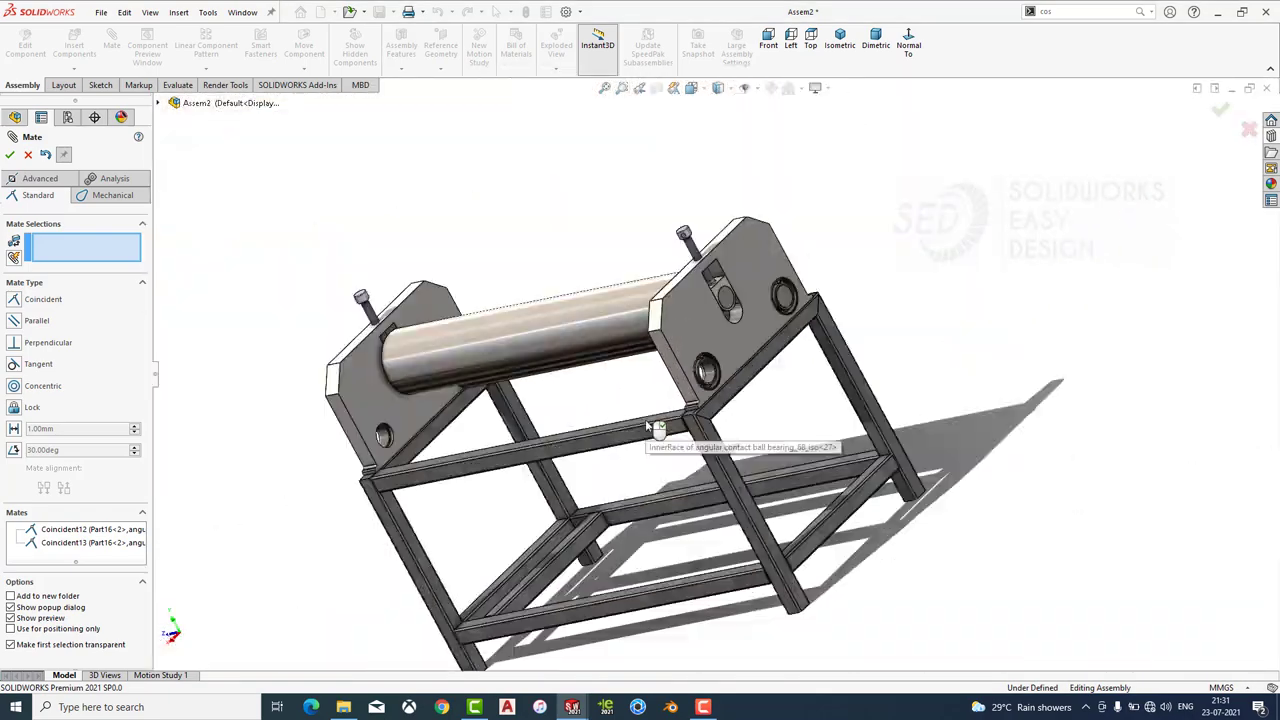
{"action": "scroll", "coordinate": [425, 405], "scroll_direction": "down", "scroll_amount": 5}
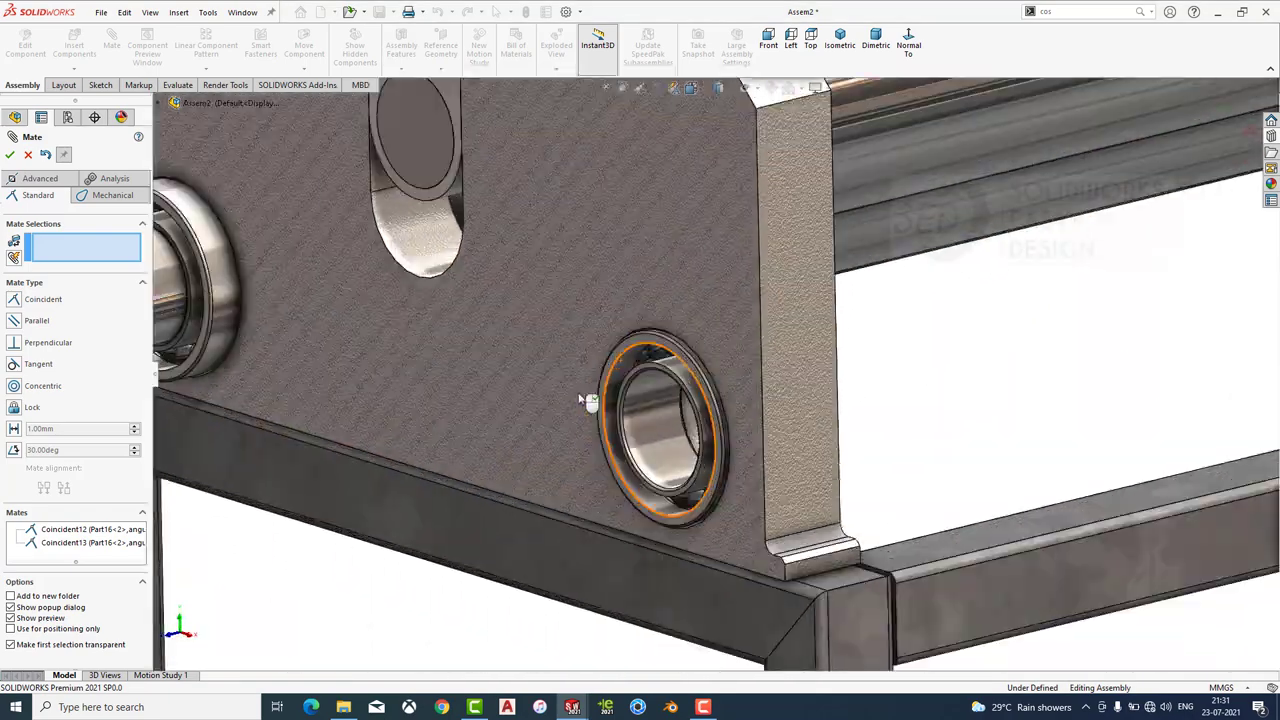
{"action": "left_click", "coordinate": [640, 347]}
{"action": "left_click", "coordinate": [686, 294]}
{"action": "left_click", "coordinate": [808, 271]}
{"action": "scroll", "coordinate": [563, 374], "scroll_direction": "up", "scroll_amount": 5}
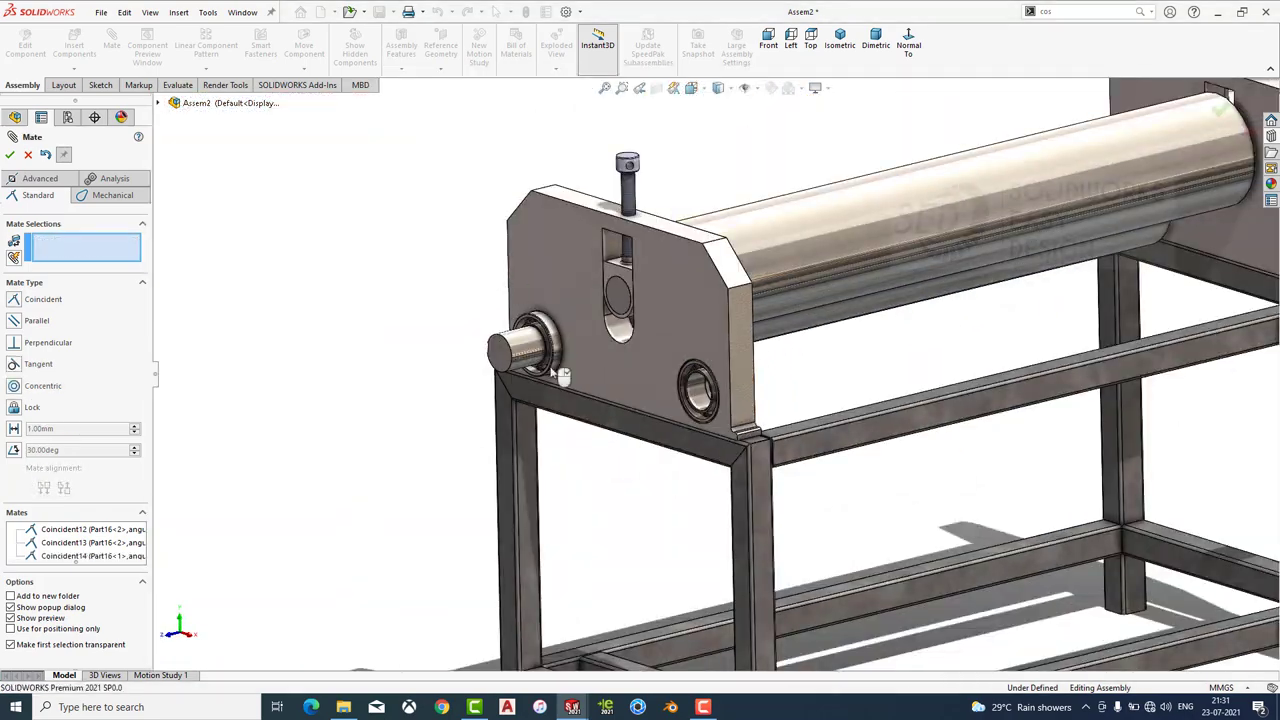
{"action": "scroll", "coordinate": [563, 374], "scroll_direction": "down", "scroll_amount": 5}
{"action": "left_click", "coordinate": [621, 290]}
{"action": "left_click", "coordinate": [777, 214]}
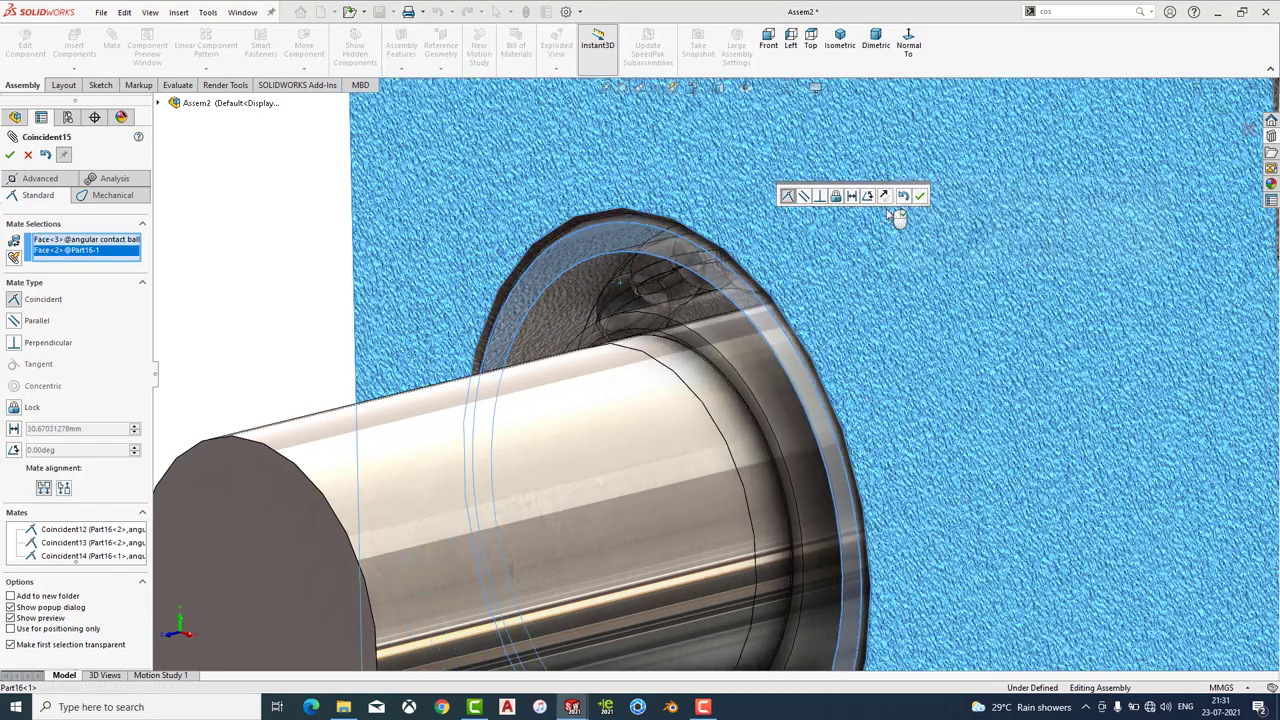
{"action": "left_click", "coordinate": [917, 193]}
{"action": "left_click", "coordinate": [885, 52]}
Show the hidden lower roller rolo_inferior<1> again in a dimetric view.
{"action": "left_click", "coordinate": [10, 154]}
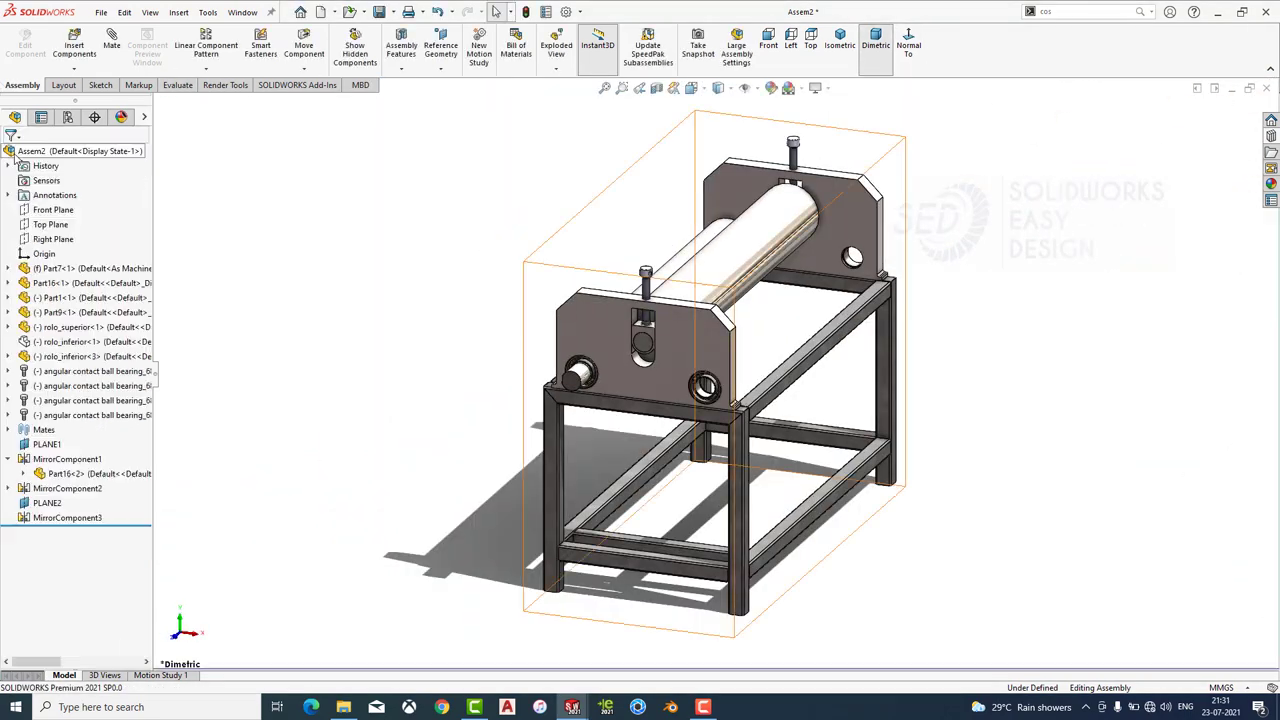
{"action": "left_click", "coordinate": [85, 342]}
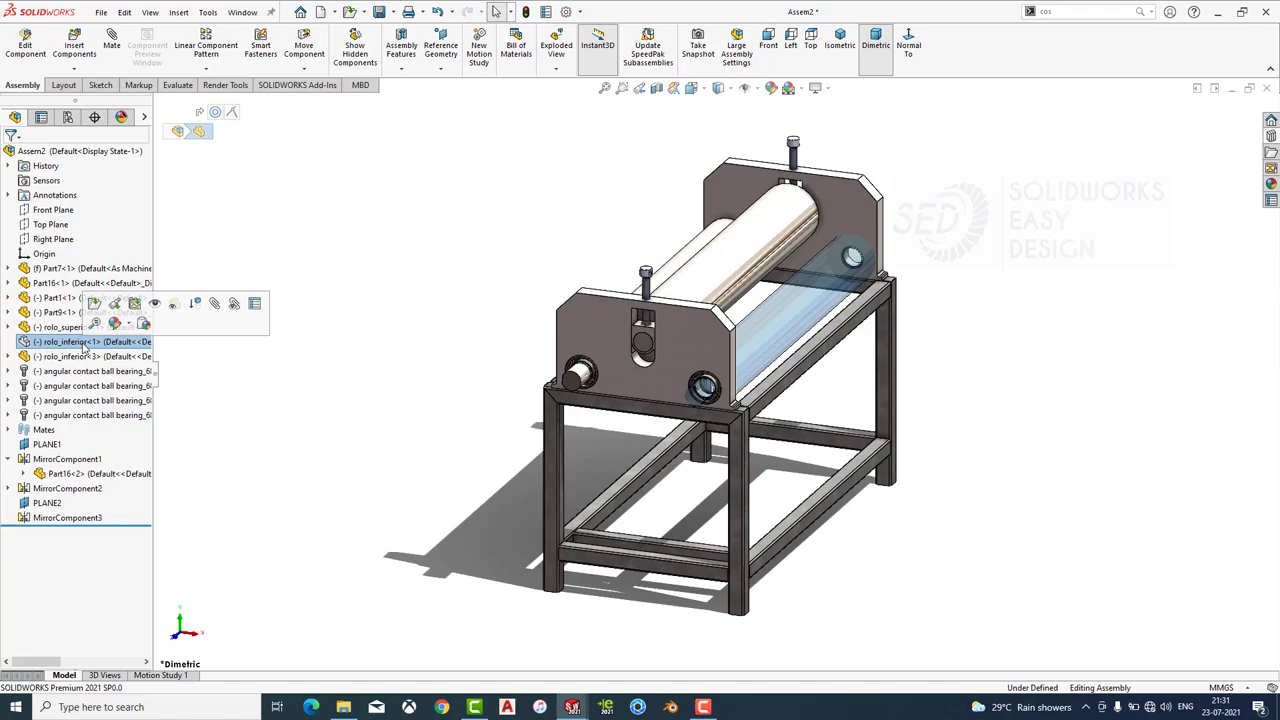
{"action": "left_click", "coordinate": [155, 306]}
{"action": "scroll", "coordinate": [600, 380], "scroll_direction": "down", "scroll_amount": 5}
{"action": "middle_click_drag", "start_coordinate": [600, 380], "coordinate": [583, 394]}
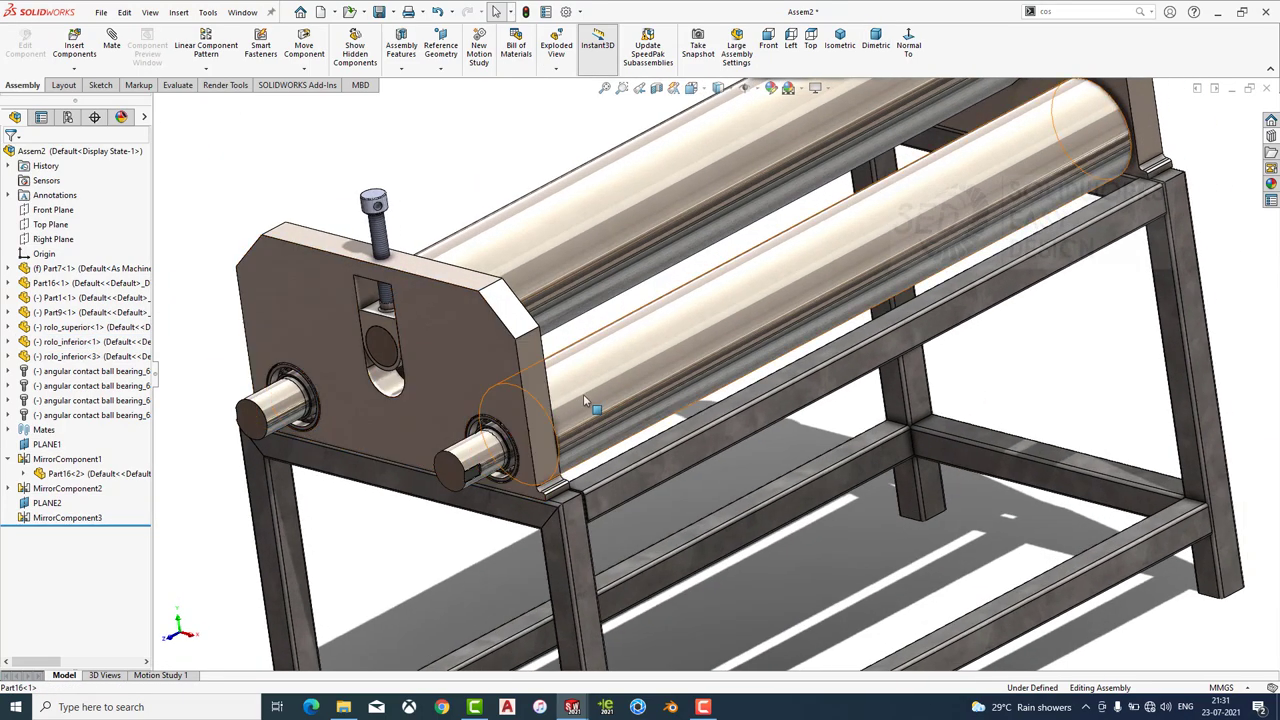
{"action": "left_click", "coordinate": [585, 400]}
{"action": "key", "text": "Escape"}
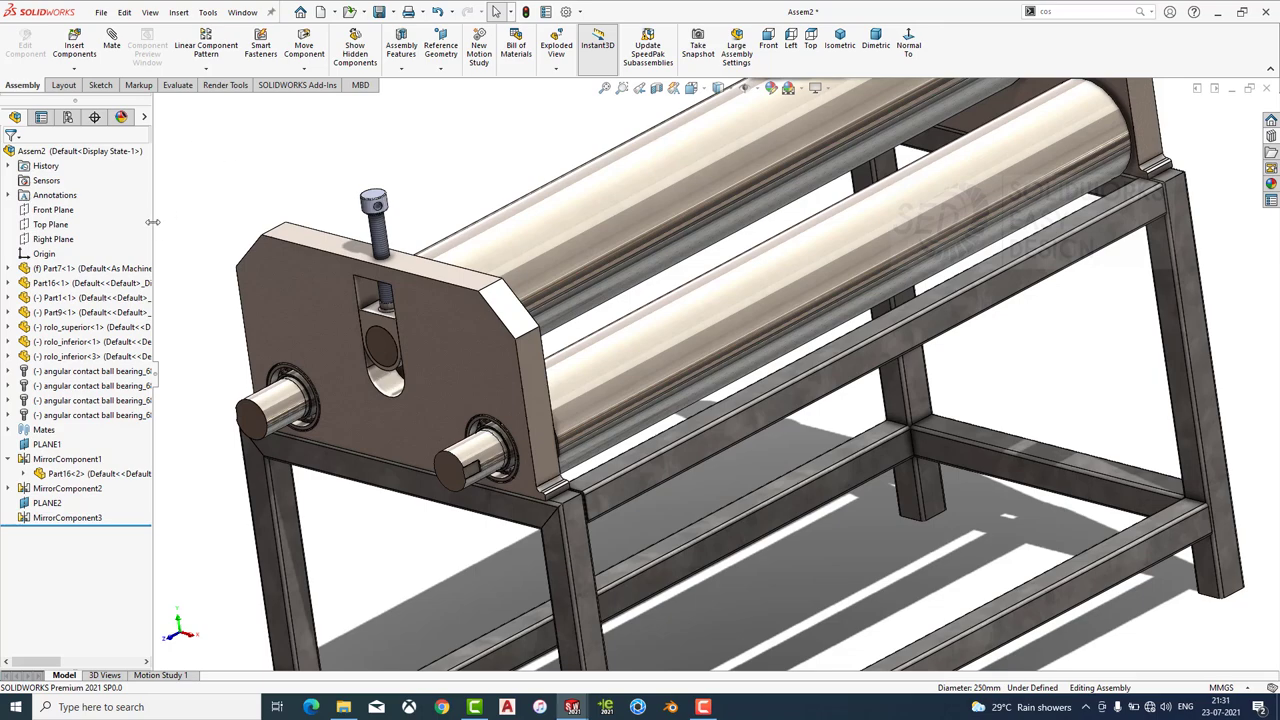
Make the first bearing's Plane1 coincident with rolo_inferior<1>'s Front Plane.
{"action": "left_click", "coordinate": [112, 38]}
{"action": "left_click", "coordinate": [157, 103]}
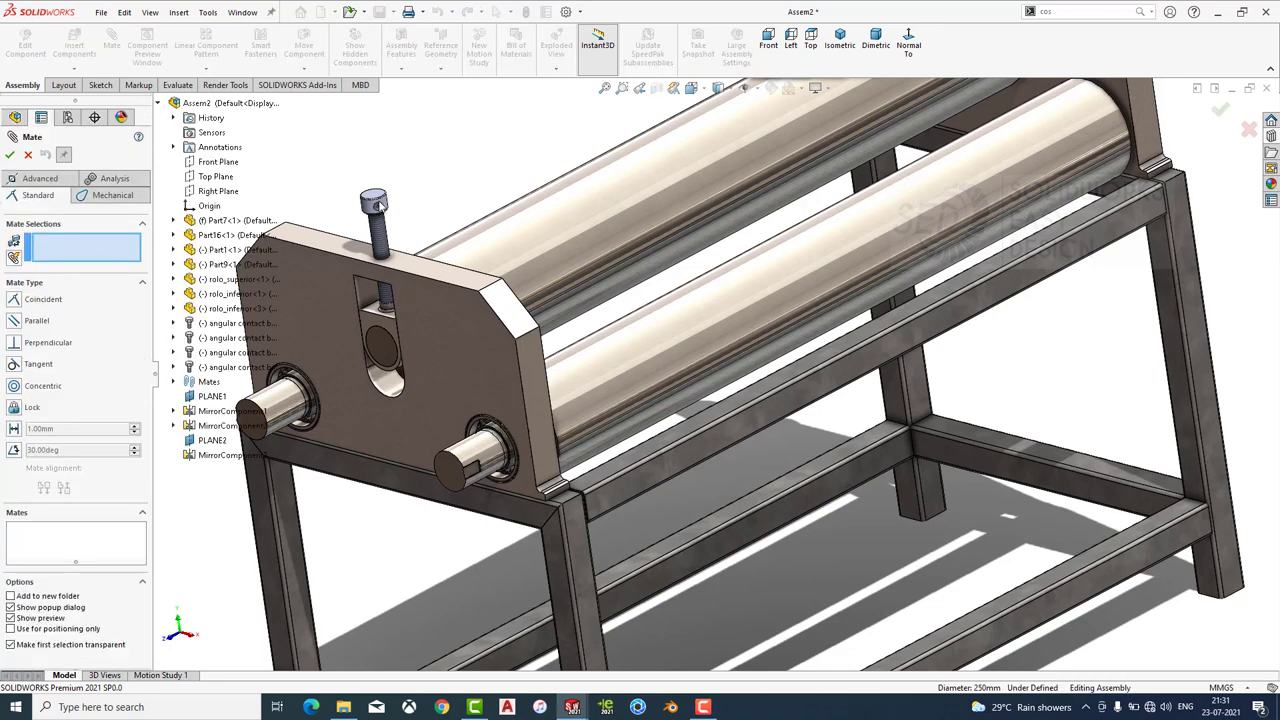
{"action": "scroll", "coordinate": [205, 285], "scroll_direction": "up", "scroll_amount": 3}
{"action": "scroll", "coordinate": [205, 285], "scroll_direction": "down", "scroll_amount": 2}
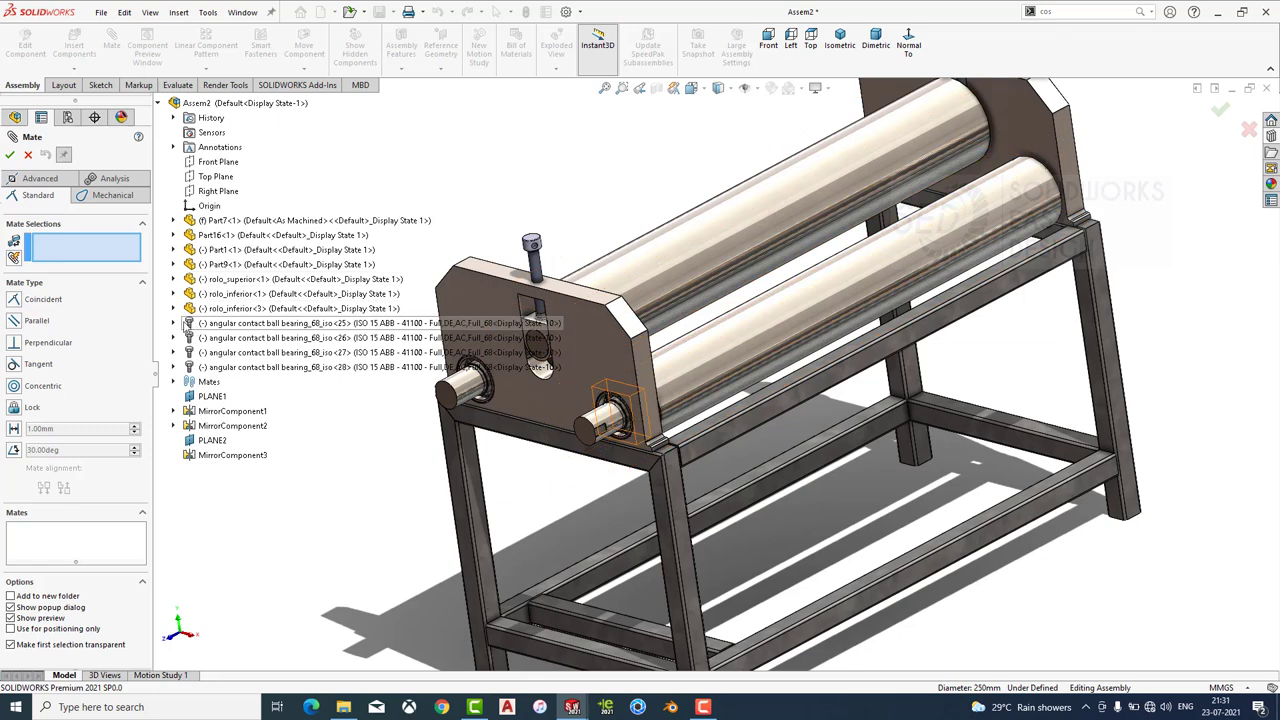
{"action": "left_click", "coordinate": [173, 323]}
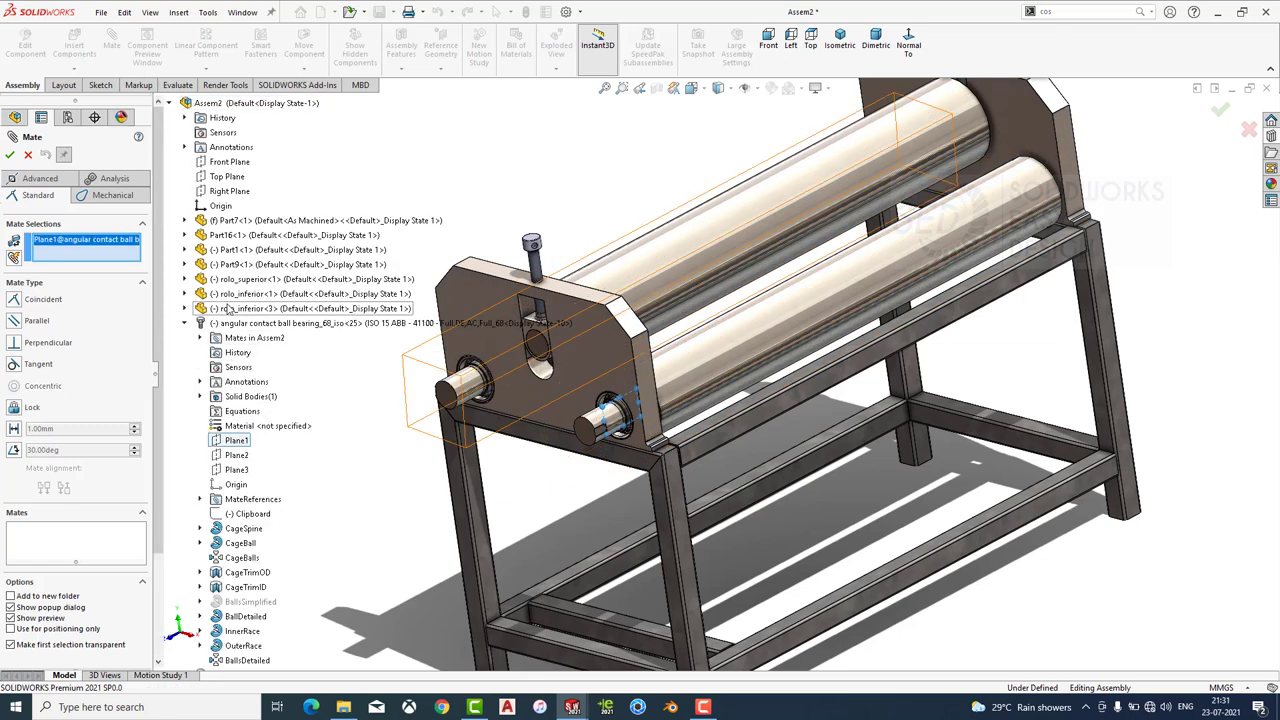
{"action": "left_click", "coordinate": [185, 294]}
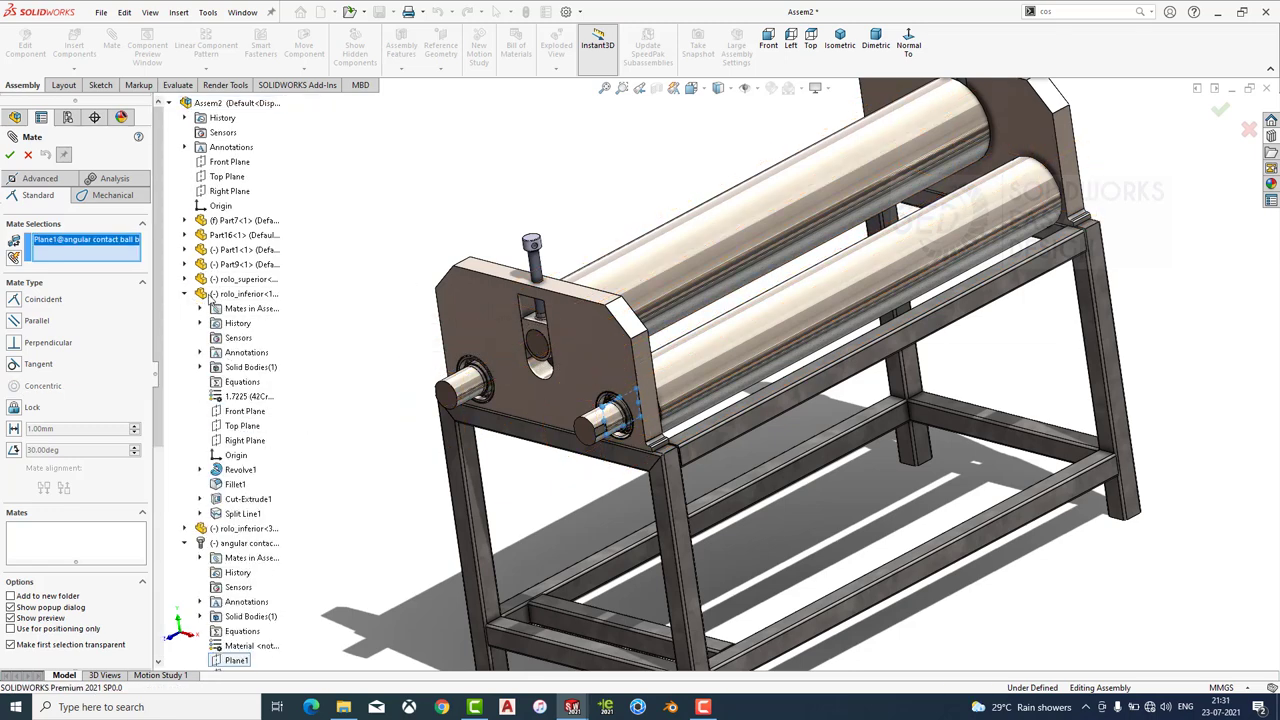
{"action": "left_click", "coordinate": [245, 411]}
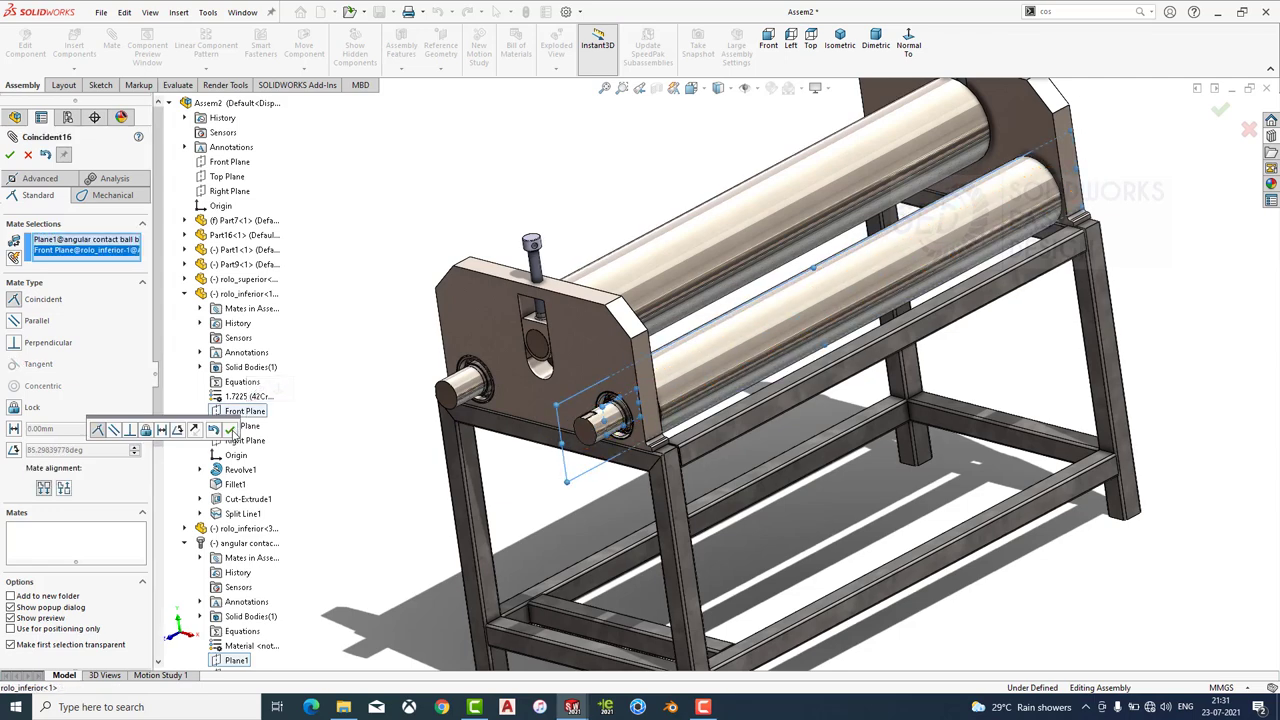
{"action": "left_click", "coordinate": [230, 430]}
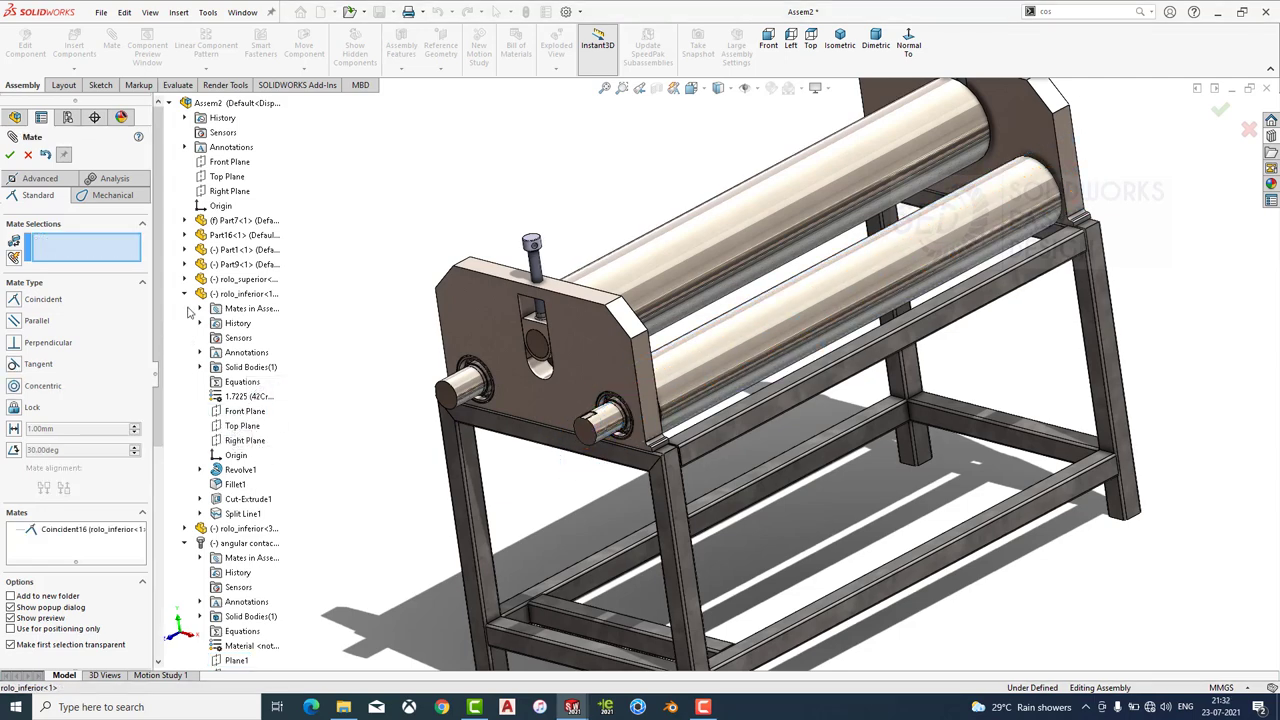
Make the second bearing's Plane1 coincident with rolo_inferior<3>'s Front Plane.
{"action": "left_click", "coordinate": [185, 294]}
{"action": "left_click", "coordinate": [184, 323]}
{"action": "left_click", "coordinate": [178, 338]}
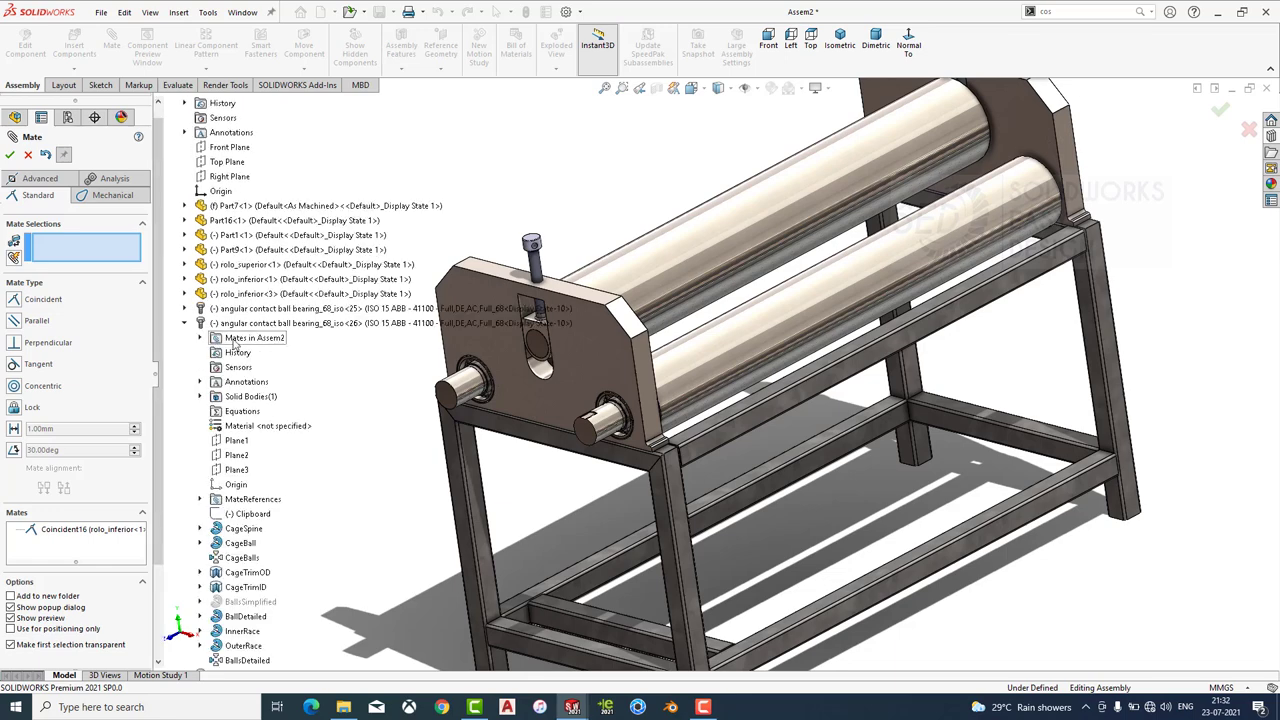
{"action": "left_click", "coordinate": [236, 440]}
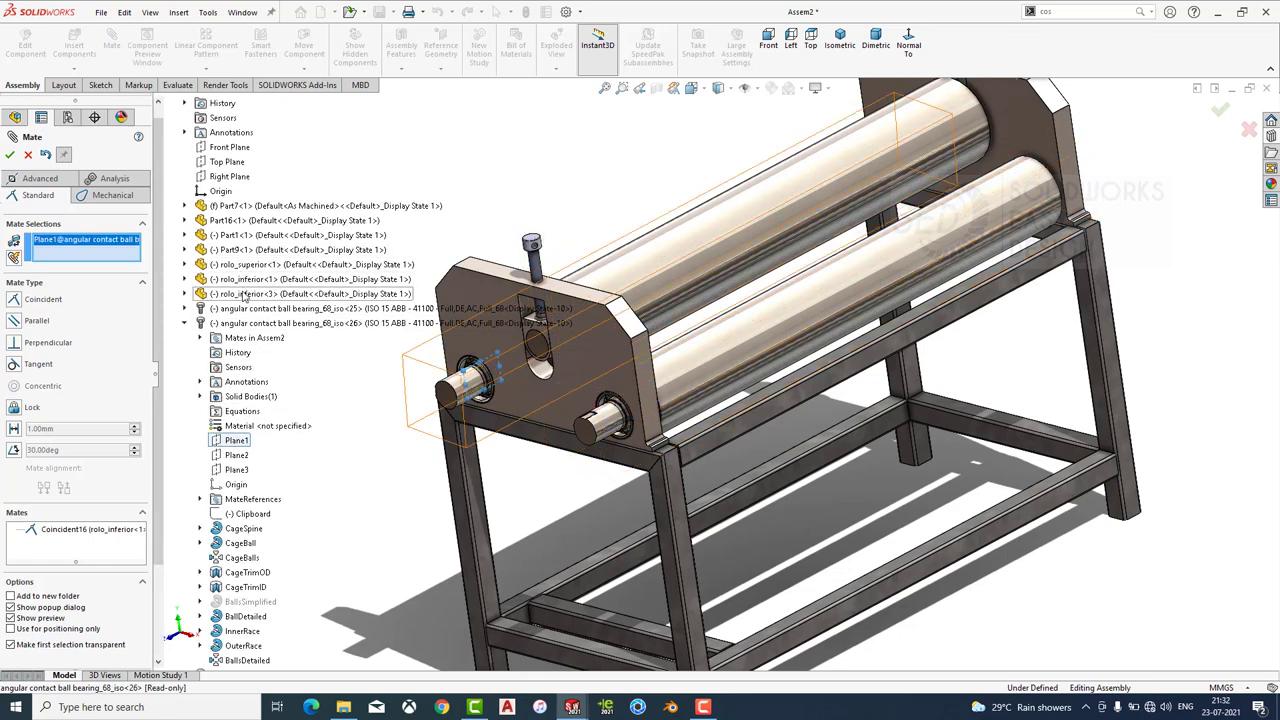
{"action": "left_click", "coordinate": [184, 293]}
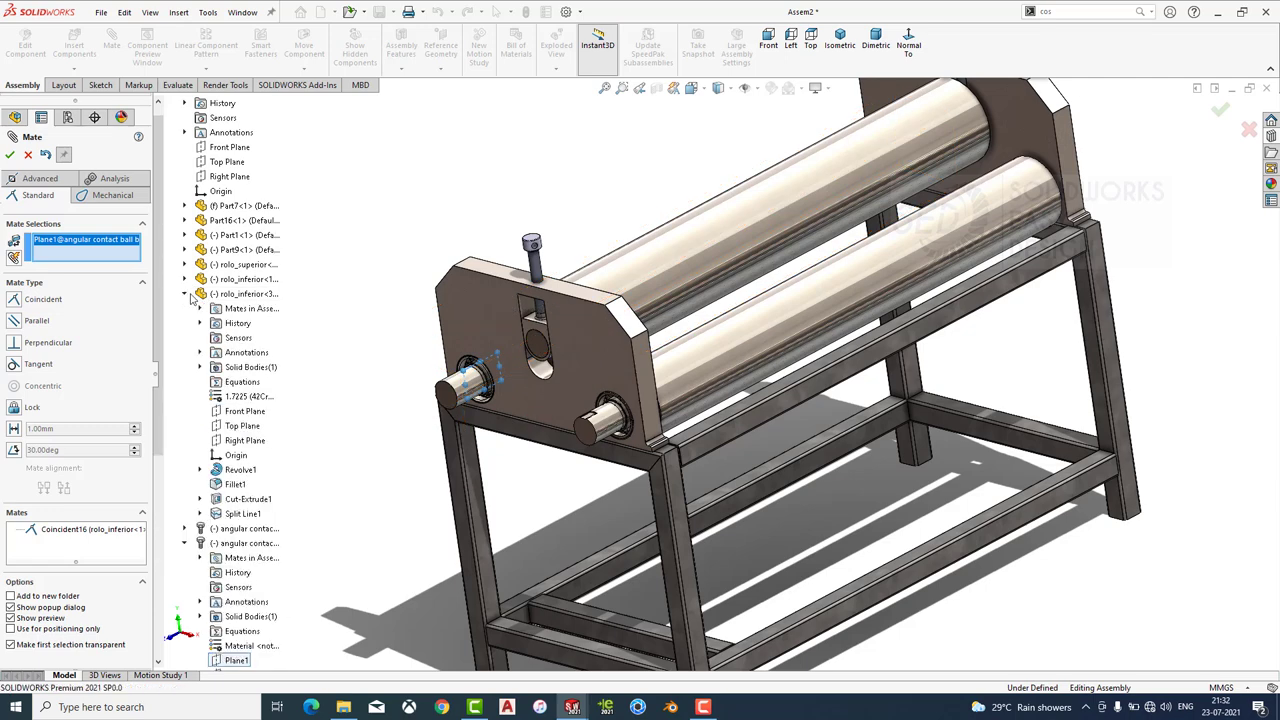
{"action": "left_click", "coordinate": [245, 411]}
{"action": "left_click", "coordinate": [229, 437]}
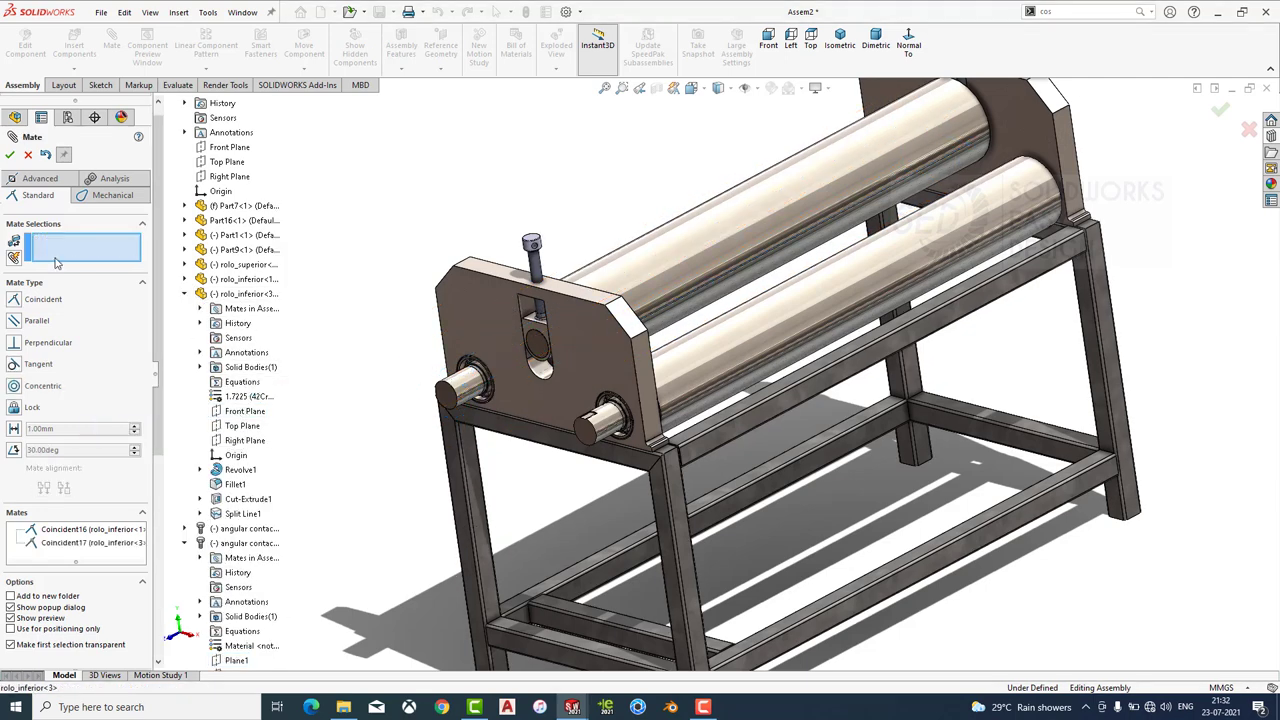
{"action": "left_click", "coordinate": [10, 155]}
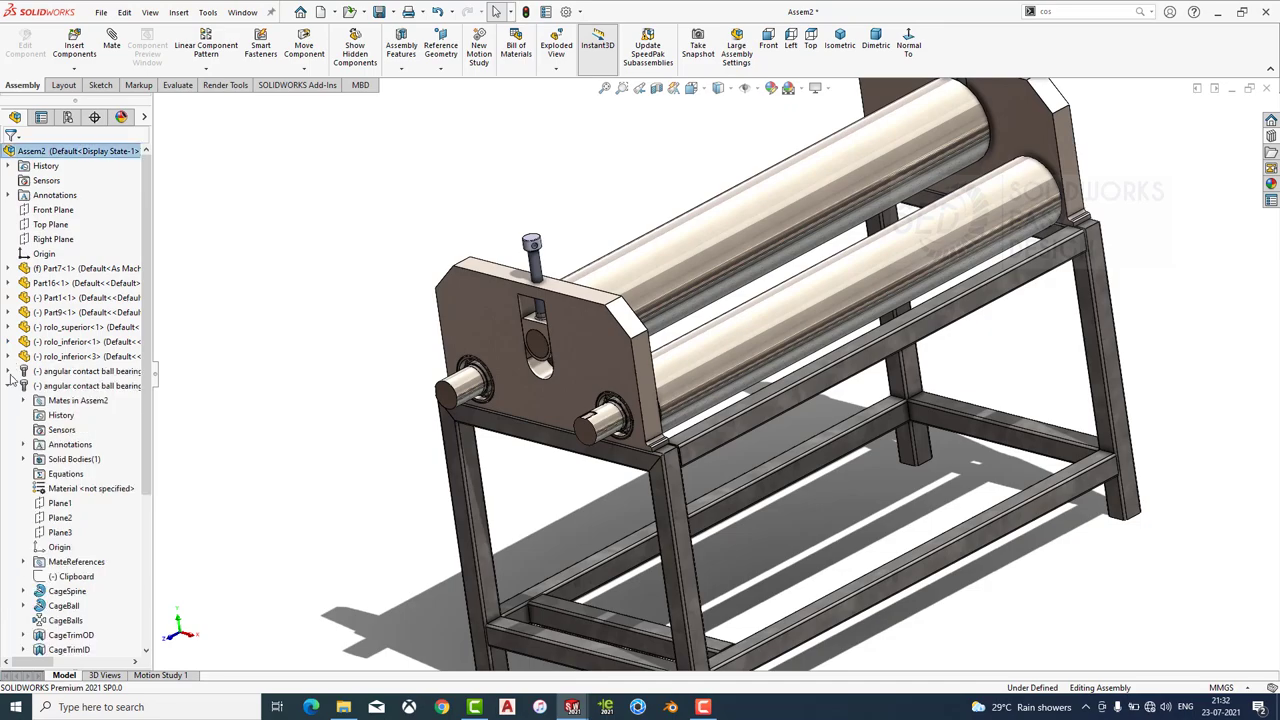
Collapse the tree and inspect the seated lower roller across the whole frame.
{"action": "left_click", "coordinate": [10, 357]}
{"action": "scroll", "coordinate": [640, 330], "scroll_direction": "down", "scroll_amount": 2}
{"action": "scroll", "coordinate": [632, 272], "scroll_direction": "down", "scroll_amount": 4}
{"action": "left_click", "coordinate": [632, 272]}
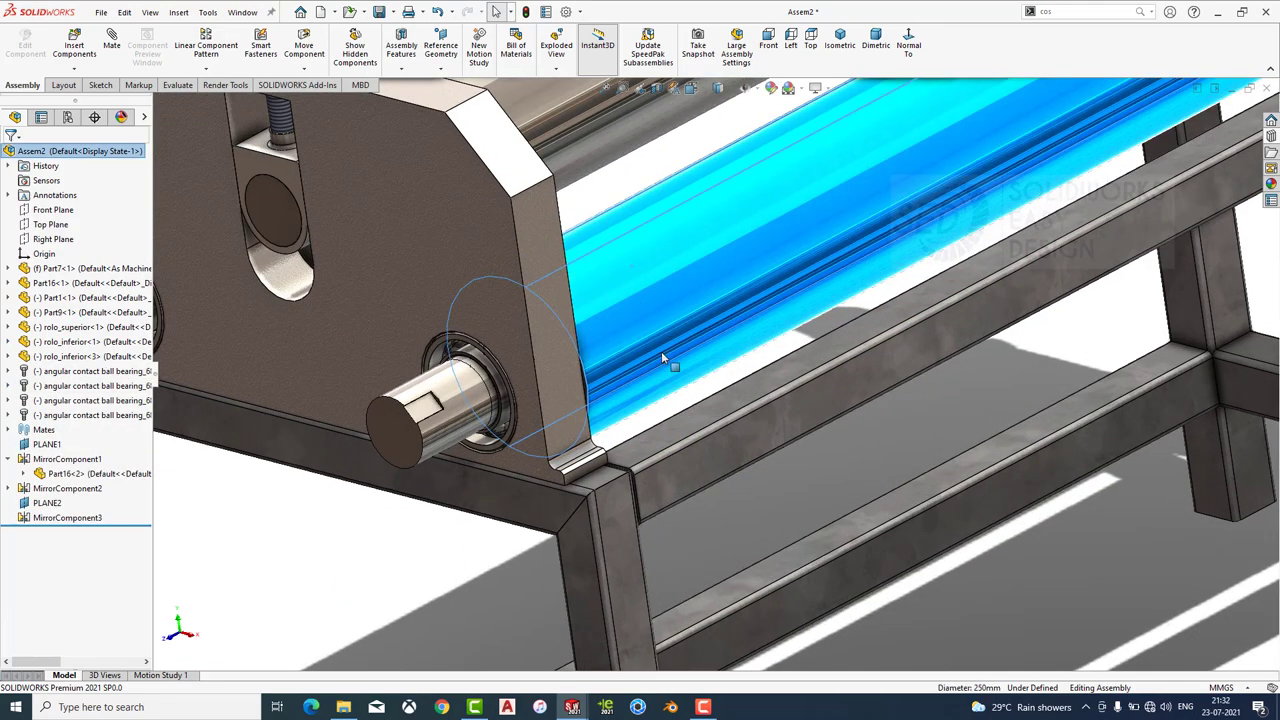
{"action": "scroll", "coordinate": [655, 330], "scroll_direction": "up", "scroll_amount": 1}
{"action": "scroll", "coordinate": [648, 313], "scroll_direction": "up", "scroll_amount": 3}
{"action": "scroll", "coordinate": [800, 319], "scroll_direction": "up", "scroll_amount": 2}
{"action": "key", "text": "Escape"}
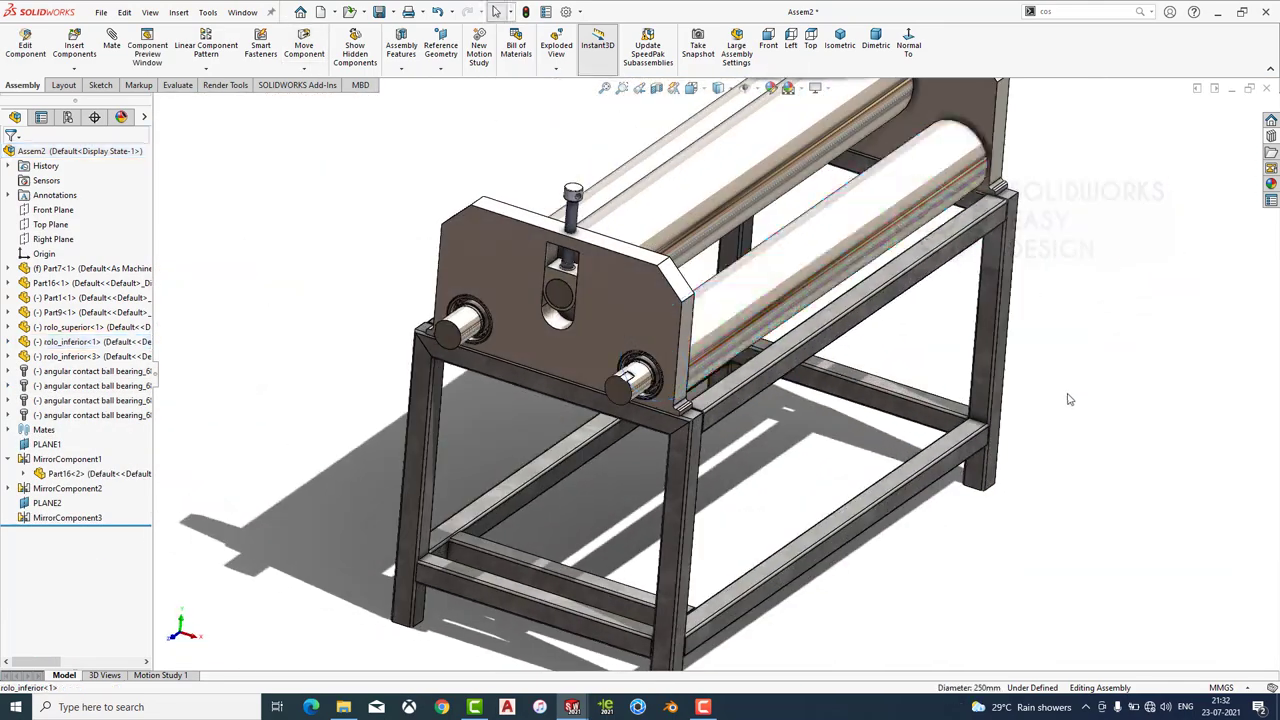
{"action": "middle_click_drag", "start_coordinate": [800, 319], "coordinate": [786, 393]}
Cancel the save prompt and begin inserting a new part into the assembly.
{"action": "key", "text": "ctrl+s"}
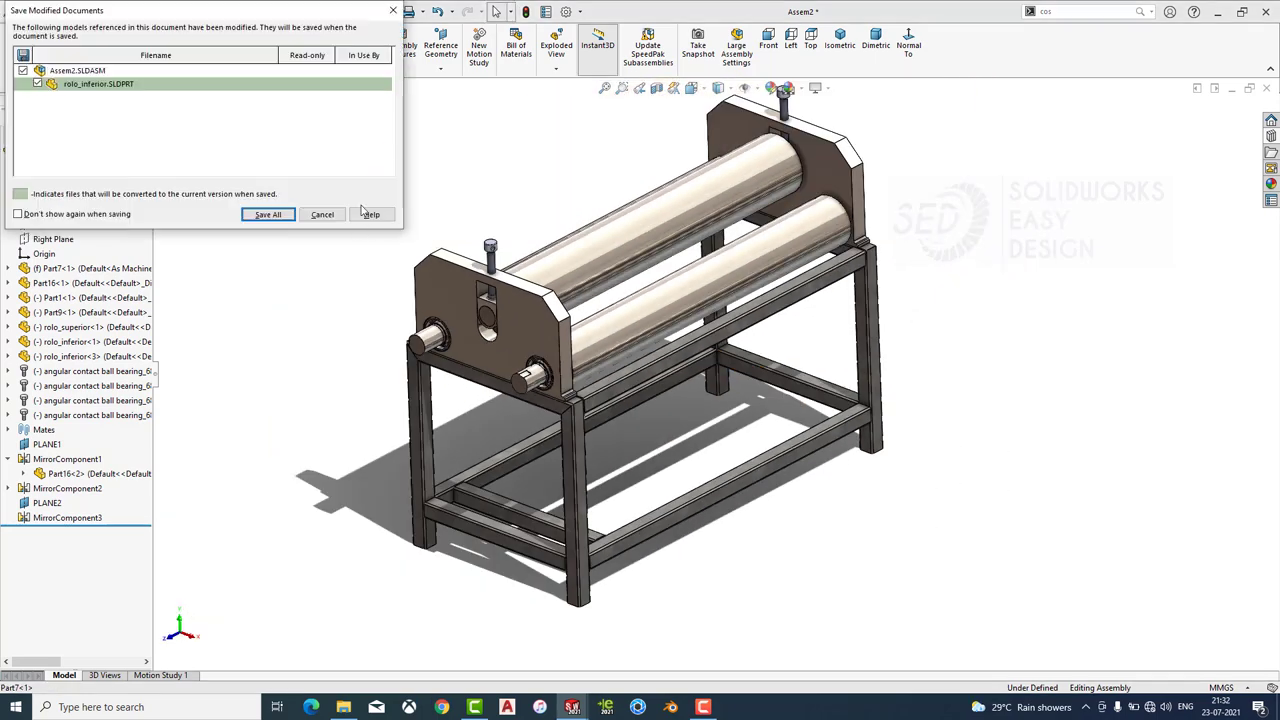
{"action": "key", "text": "Escape"}
{"action": "scroll", "coordinate": [560, 323], "scroll_direction": "down", "scroll_amount": 3}
{"action": "scroll", "coordinate": [560, 323], "scroll_direction": "down", "scroll_amount": 1}
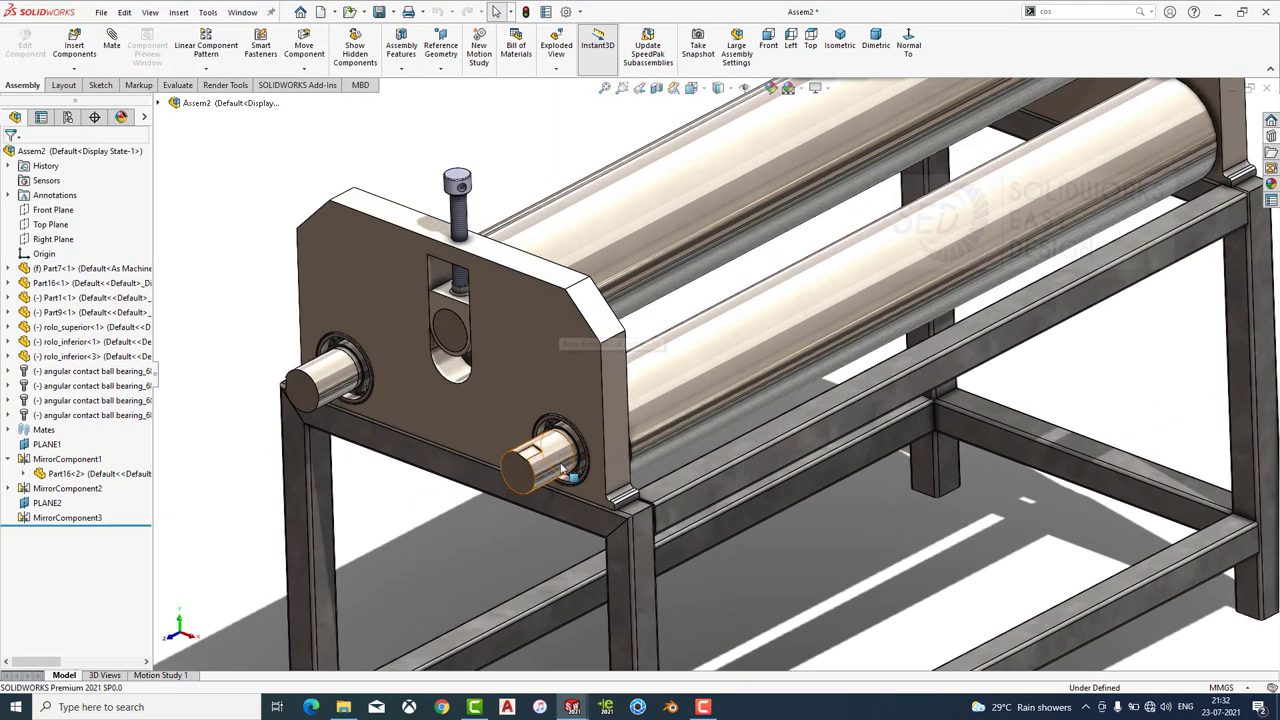
{"action": "left_click", "coordinate": [330, 395]}
{"action": "scroll", "coordinate": [330, 422], "scroll_direction": "up", "scroll_amount": 3}
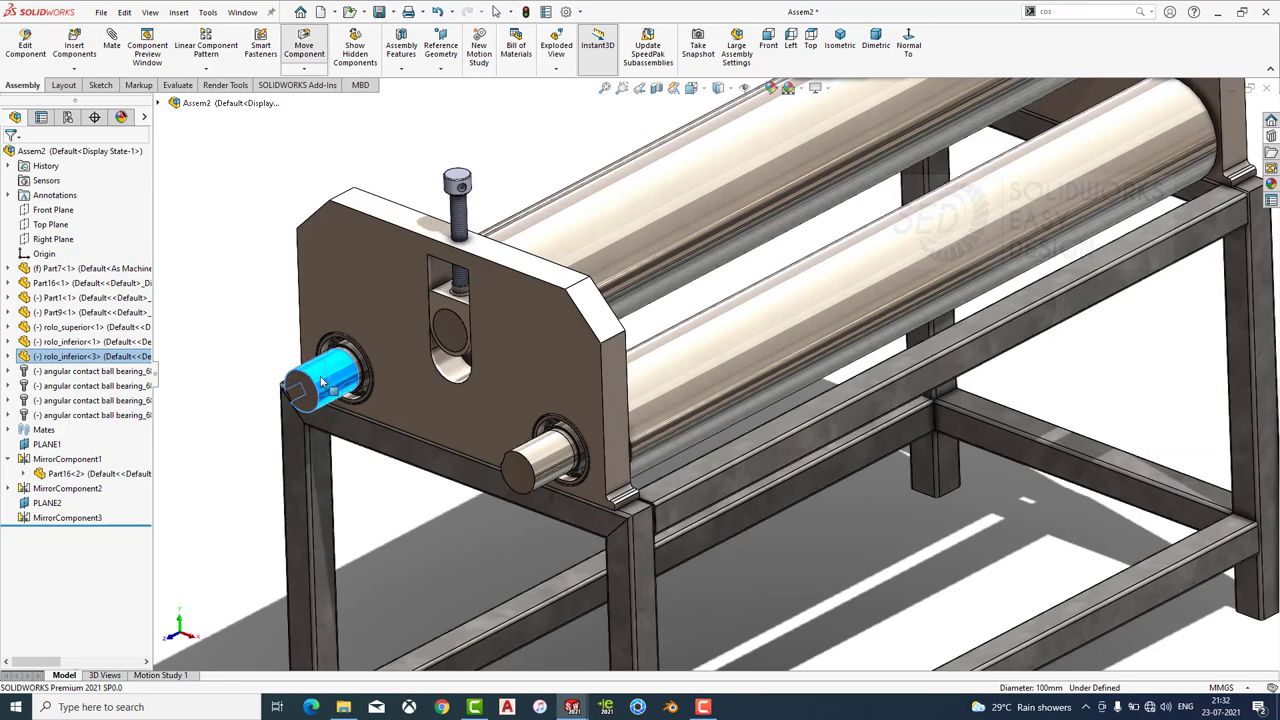
{"action": "left_click", "coordinate": [74, 45]}
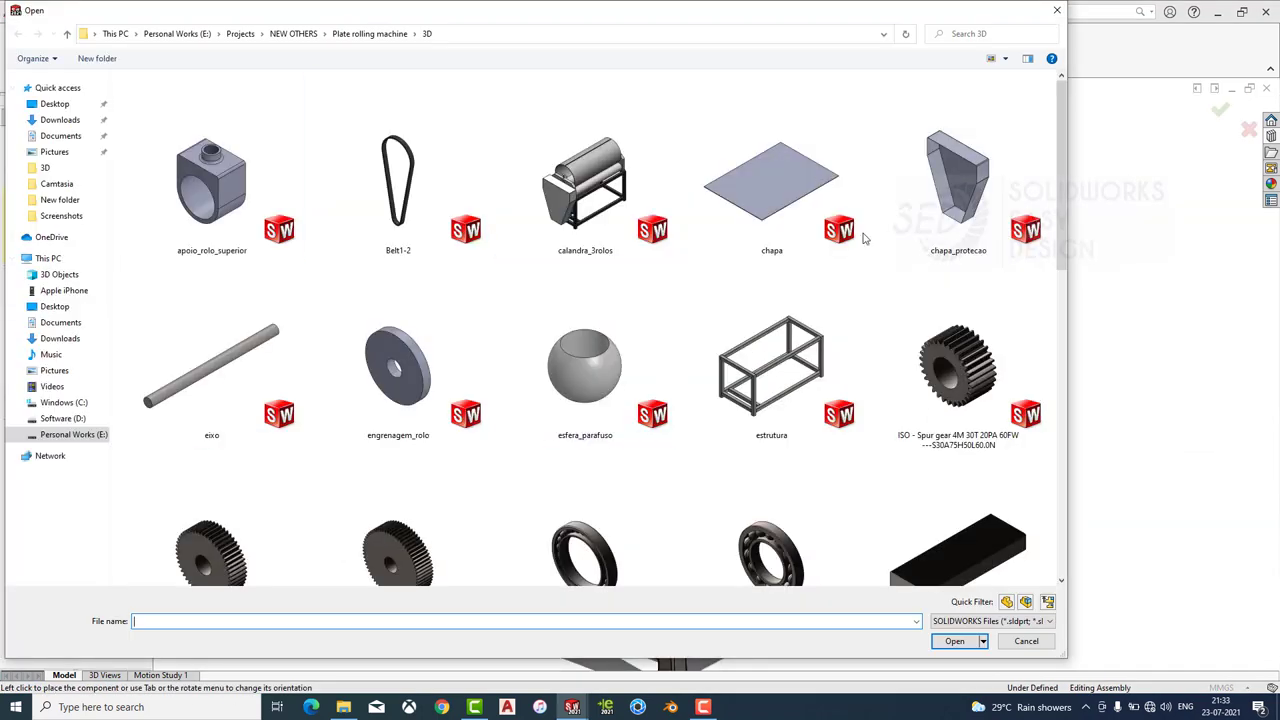
Insert the suporte_veio part and place it beside the machine.
{"action": "scroll", "coordinate": [865, 238], "scroll_direction": "down", "scroll_amount": 5}
{"action": "left_click", "coordinate": [585, 510]}
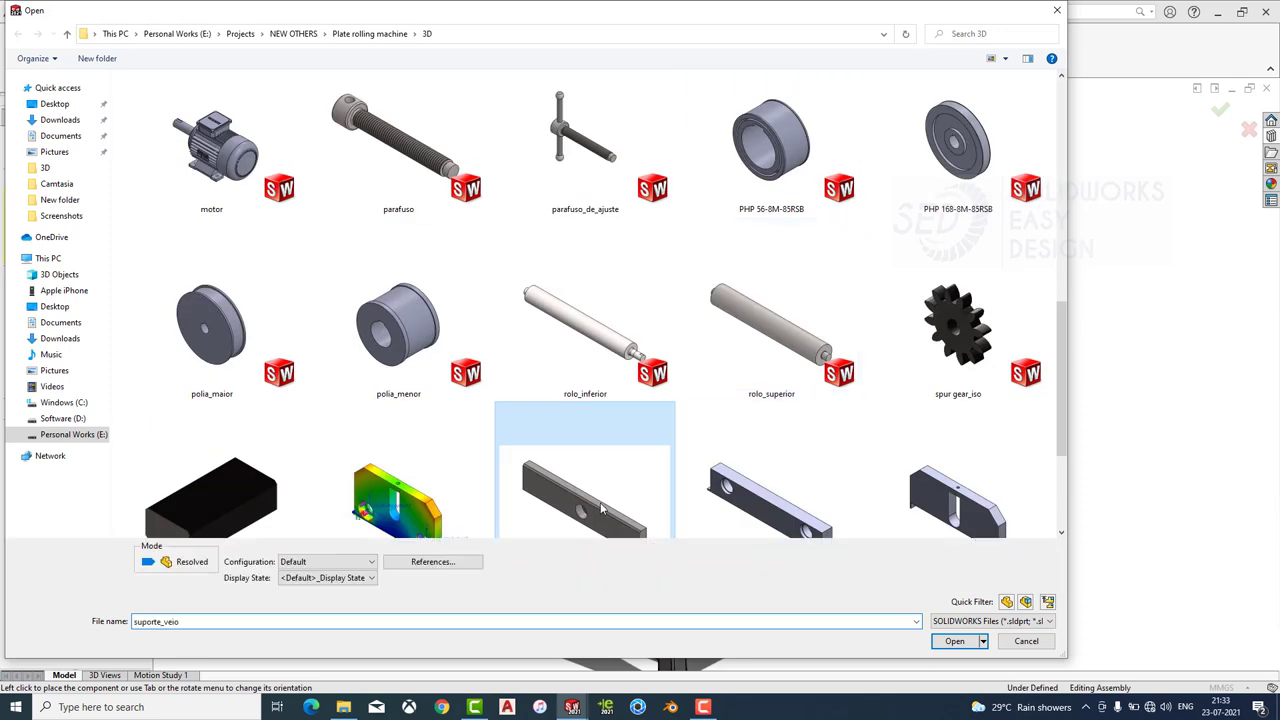
{"action": "left_click", "coordinate": [955, 641]}
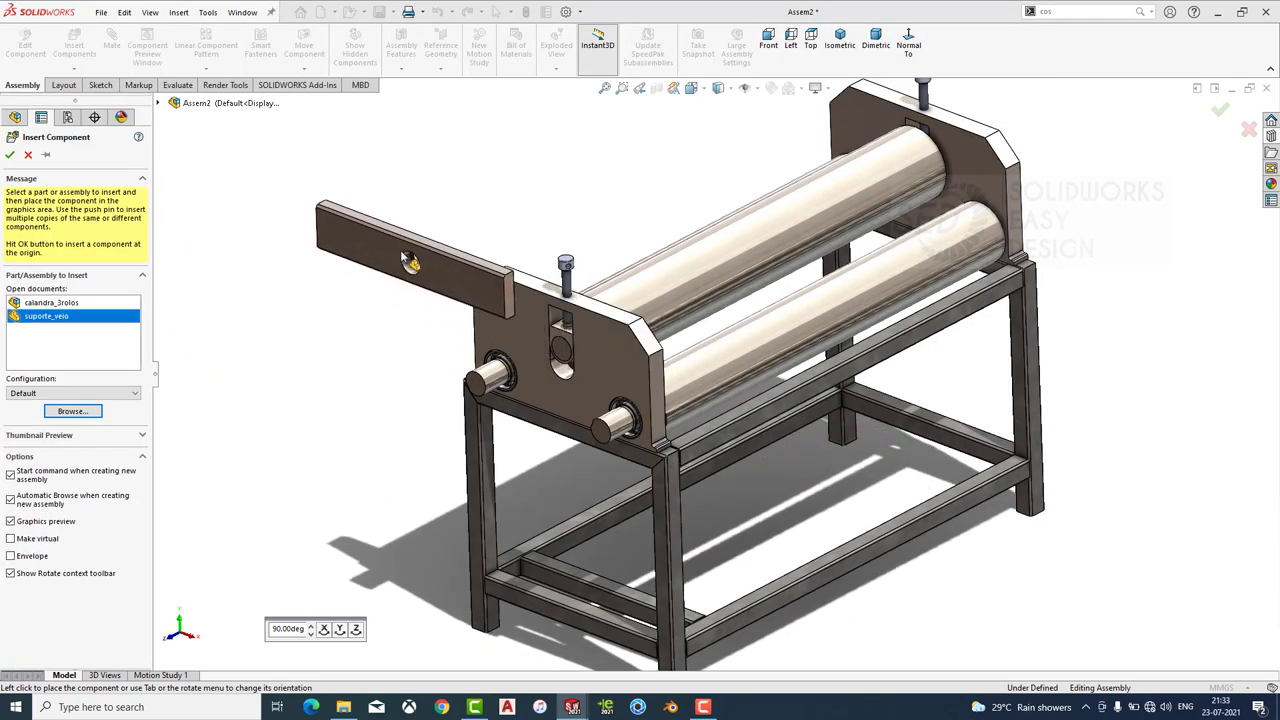
{"action": "left_click", "coordinate": [380, 240]}
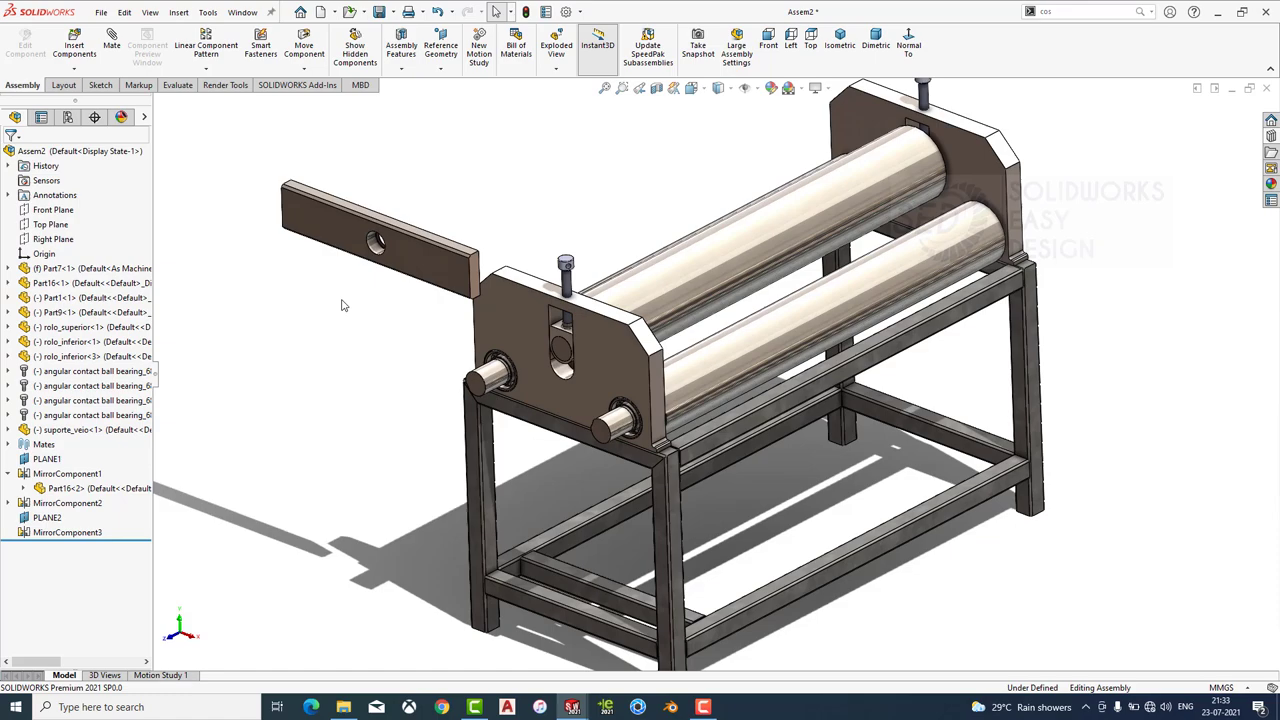
Centre the support bar on the frame with a width mate and slide it down.
{"action": "scroll", "coordinate": [430, 250], "scroll_direction": "down", "scroll_amount": 3}
{"action": "left_click", "coordinate": [430, 245]}
{"action": "left_click", "coordinate": [111, 45]}
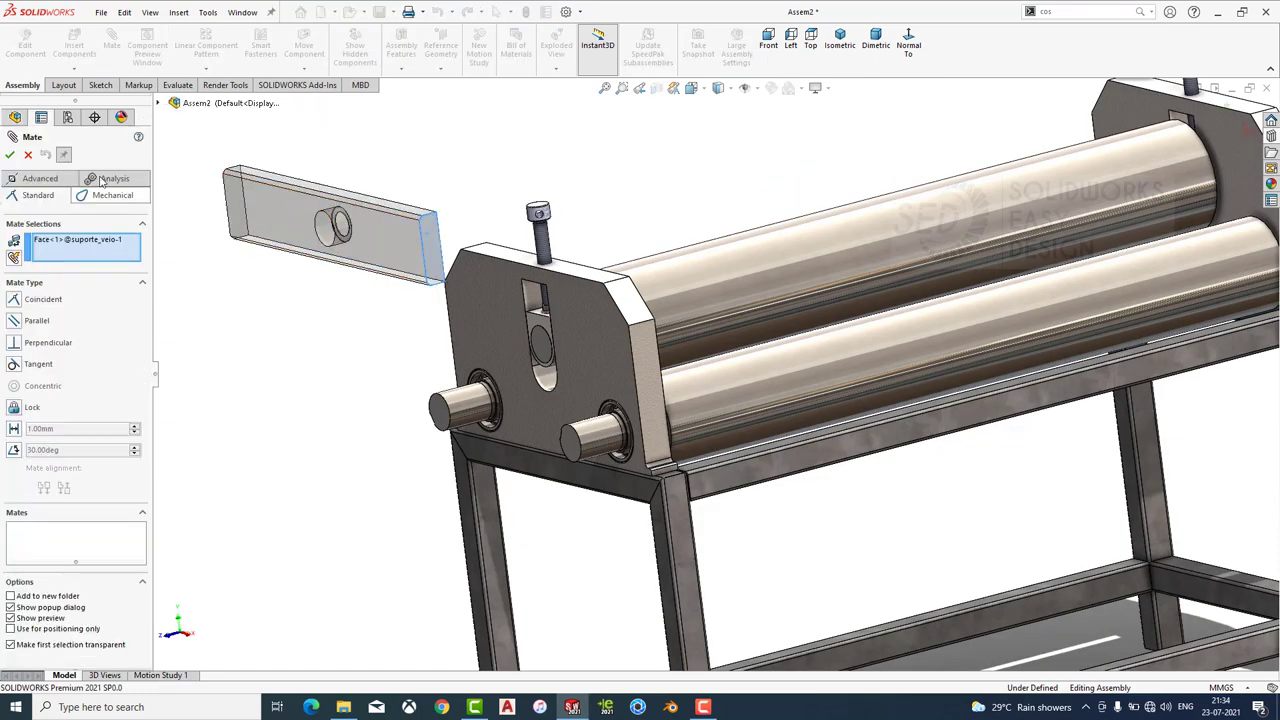
{"action": "left_click", "coordinate": [35, 338]}
{"action": "middle_click_drag", "start_coordinate": [600, 450], "coordinate": [473, 462]}
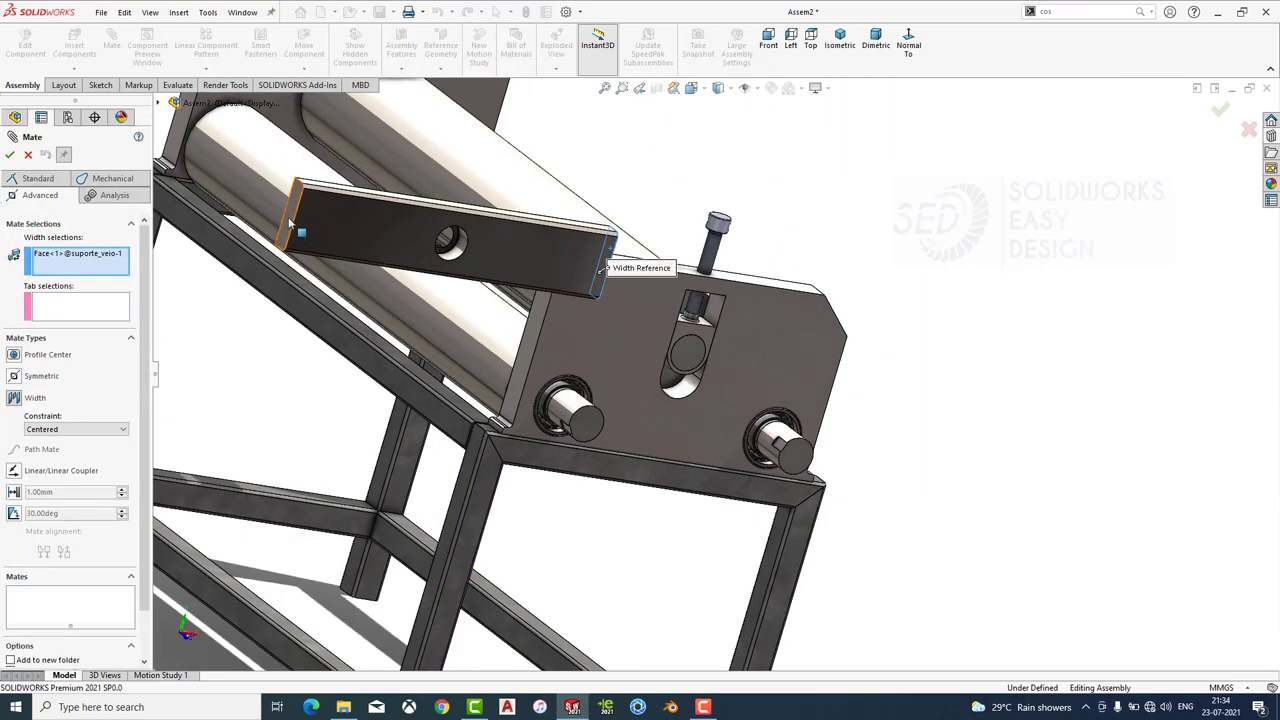
{"action": "left_click", "coordinate": [475, 467]}
{"action": "middle_click_drag", "start_coordinate": [608, 486], "coordinate": [872, 565]}
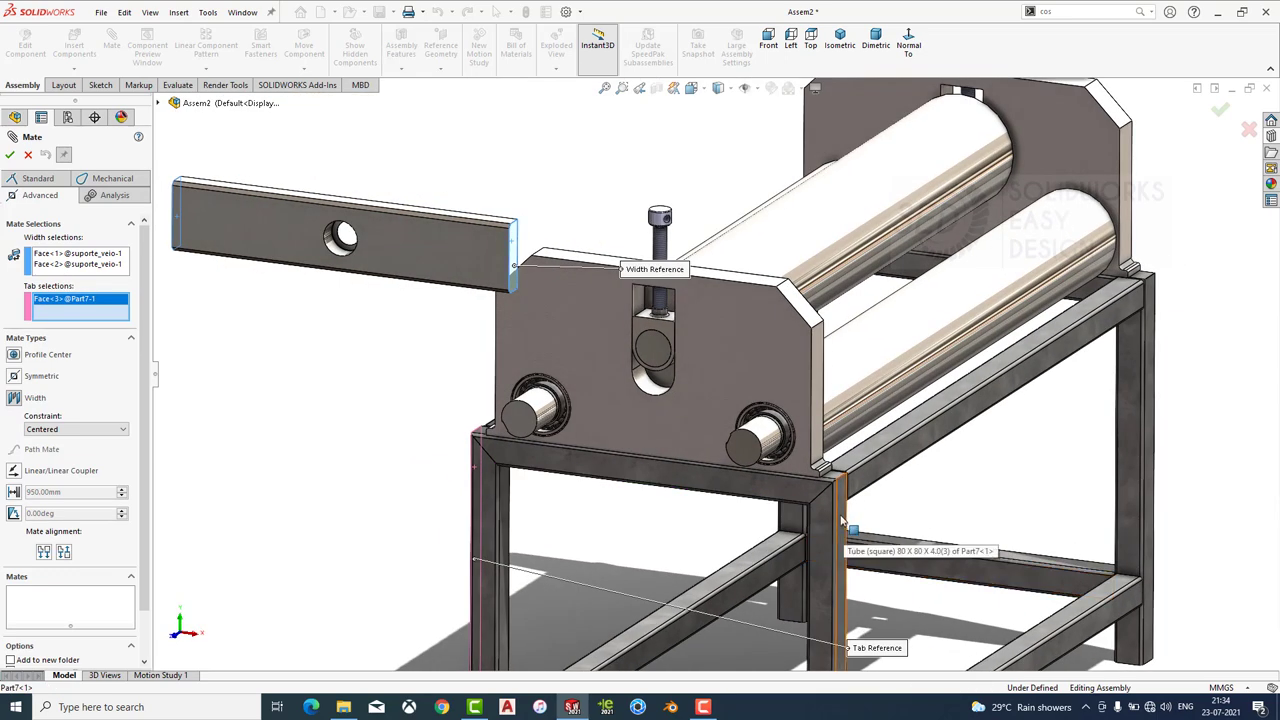
{"action": "left_click", "coordinate": [843, 522]}
{"action": "key", "text": "Return"}
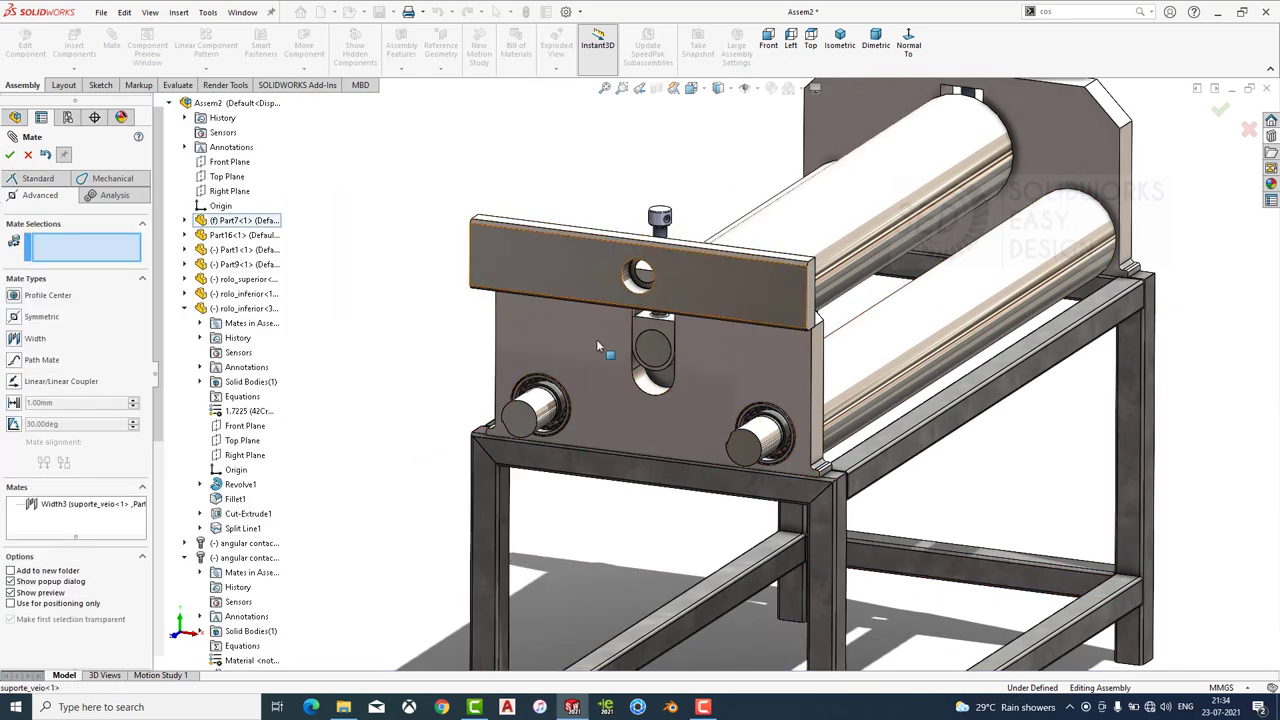
{"action": "left_click_drag", "start_coordinate": [596, 339], "coordinate": [602, 563]}
Select the bar's narrow face and the frame tube's top face for a mate.
{"action": "middle_click_drag", "start_coordinate": [600, 563], "coordinate": [511, 491]}
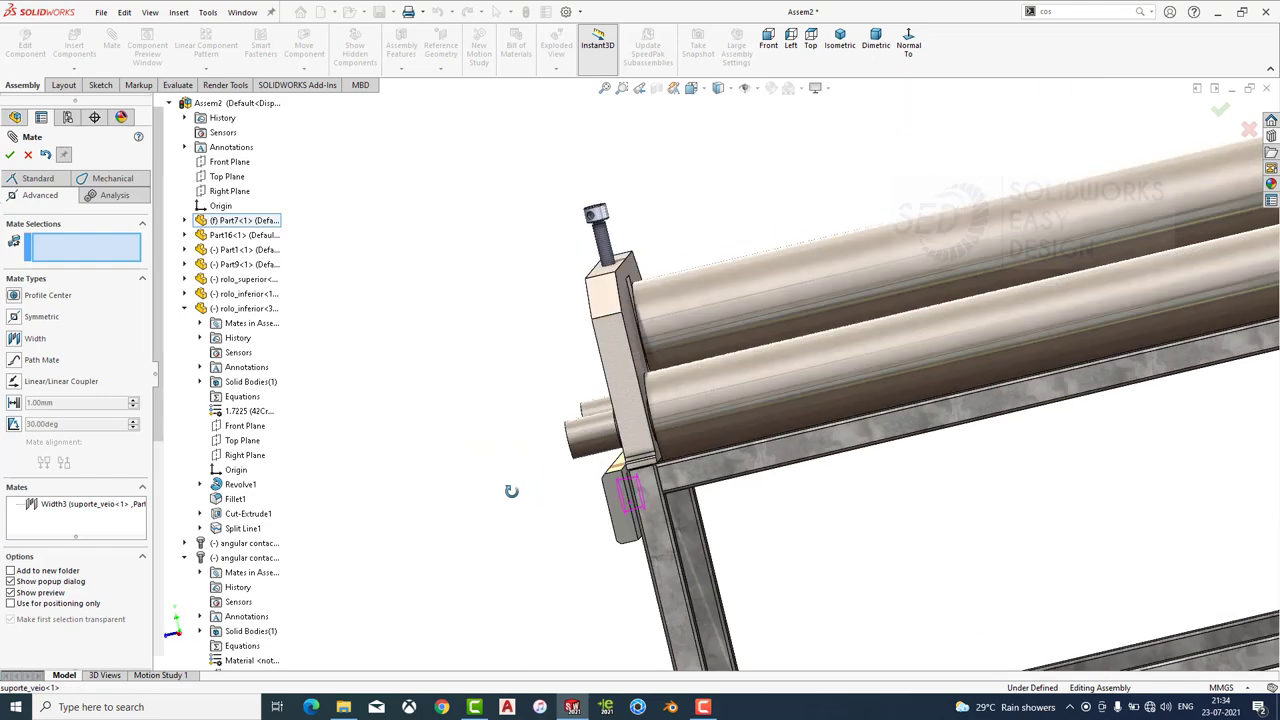
{"action": "scroll", "coordinate": [660, 482], "scroll_direction": "down", "scroll_amount": 4}
{"action": "scroll", "coordinate": [612, 412], "scroll_direction": "down", "scroll_amount": 4}
{"action": "left_click", "coordinate": [740, 345]}
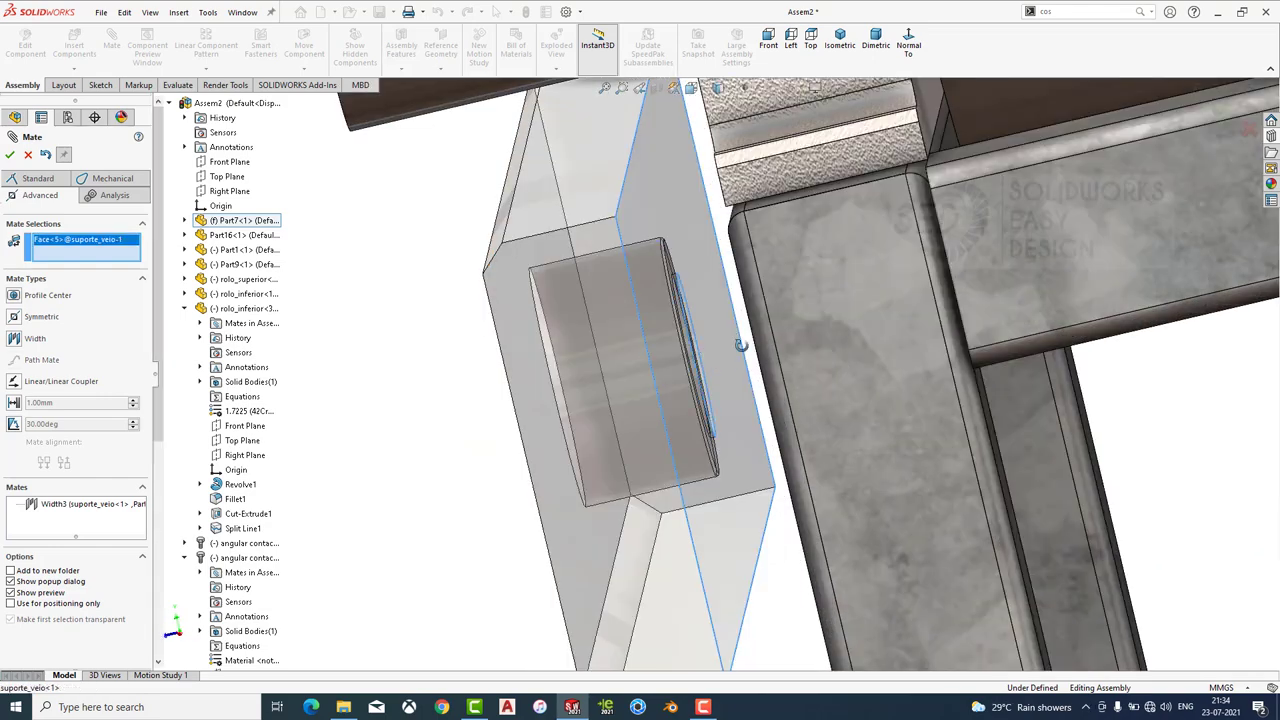
{"action": "scroll", "coordinate": [740, 345], "scroll_direction": "up", "scroll_amount": 5}
{"action": "scroll", "coordinate": [846, 372], "scroll_direction": "down", "scroll_amount": 2}
{"action": "left_click", "coordinate": [846, 362]}
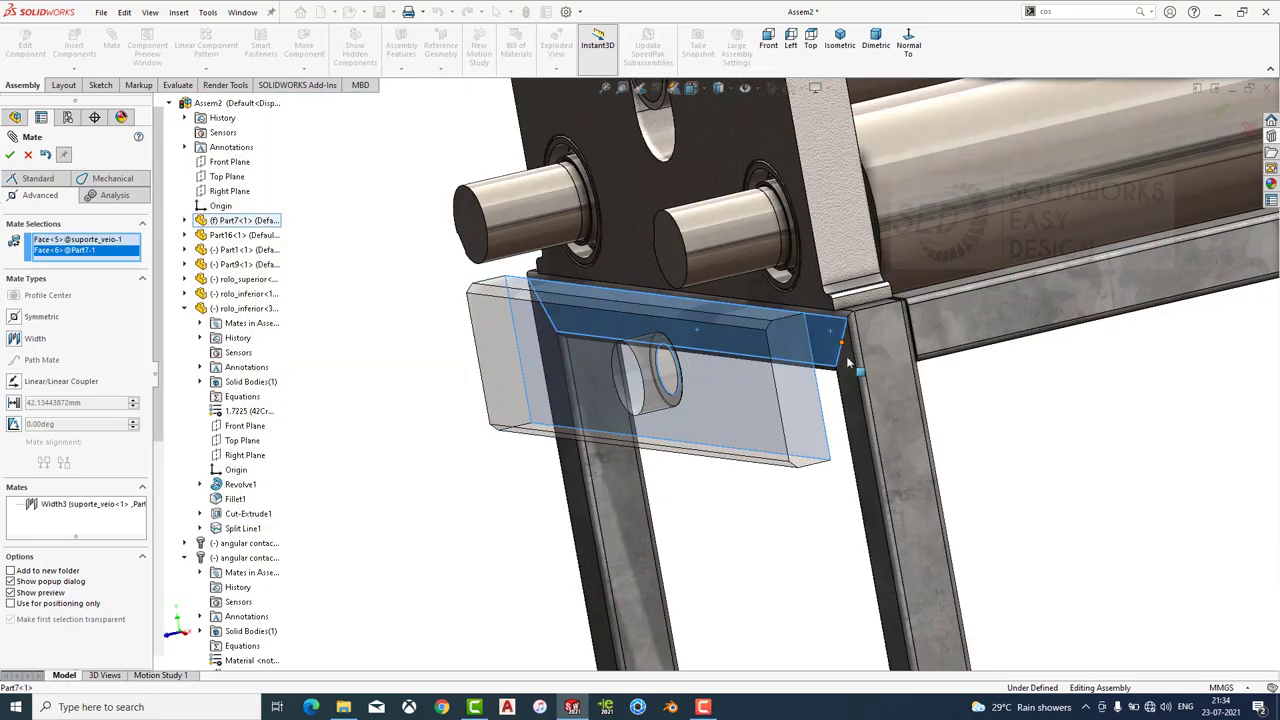
{"action": "left_click", "coordinate": [42, 179]}
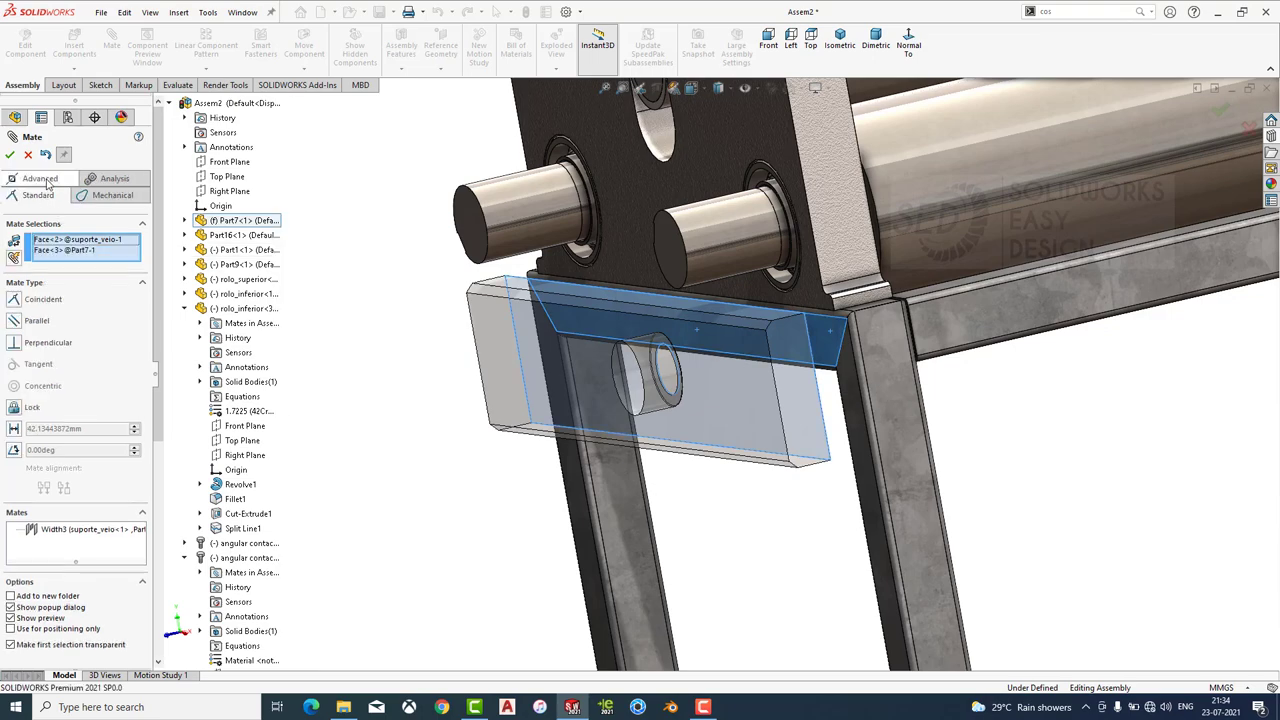
Reselect the frame and bar faces and add a coincident mate between them.
{"action": "right_click", "coordinate": [73, 252]}
{"action": "left_click", "coordinate": [120, 256]}
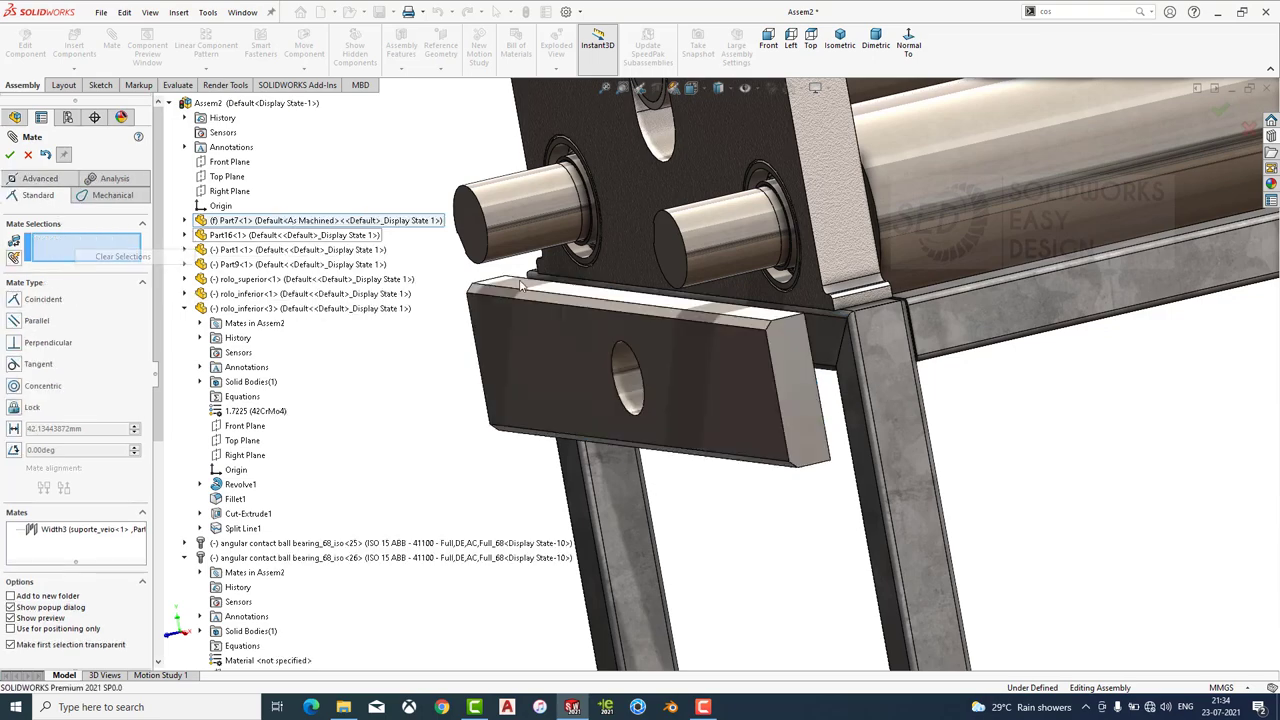
{"action": "left_click", "coordinate": [829, 340]}
{"action": "middle_click_drag", "start_coordinate": [829, 340], "coordinate": [940, 370]}
{"action": "left_click", "coordinate": [940, 370]}
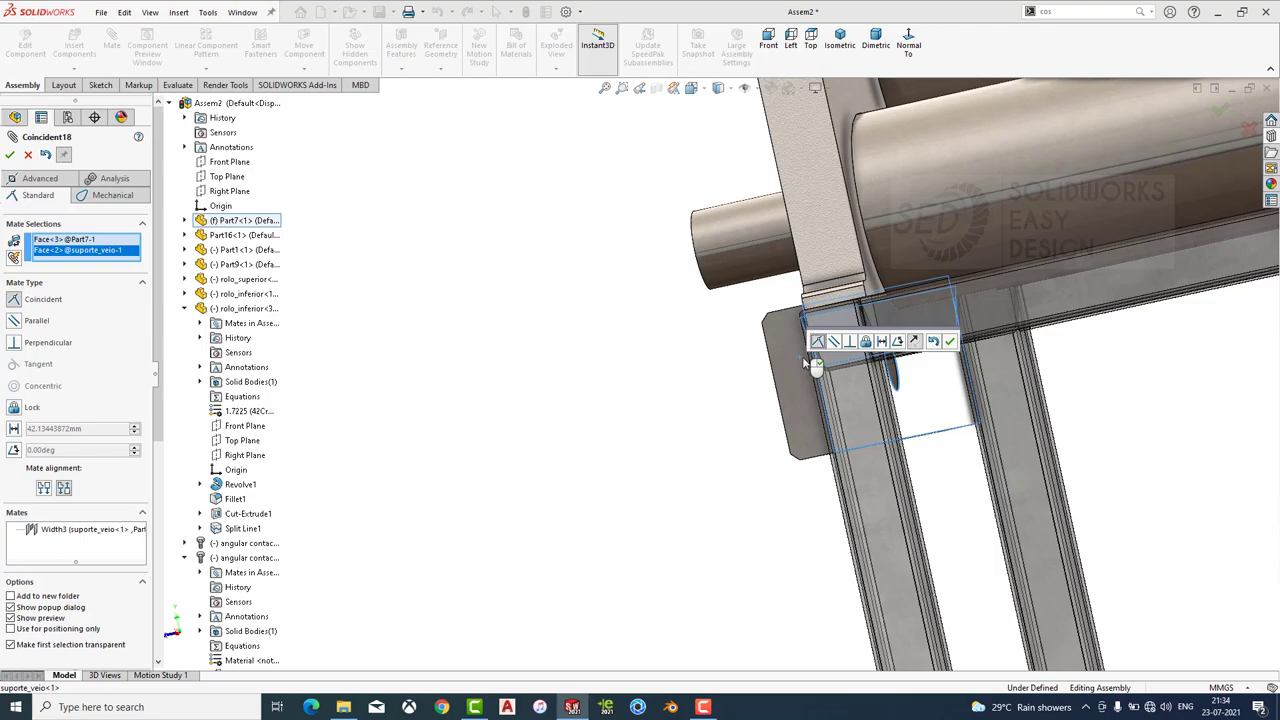
{"action": "left_click", "coordinate": [950, 342]}
{"action": "scroll", "coordinate": [700, 325], "scroll_direction": "down", "scroll_amount": 10}
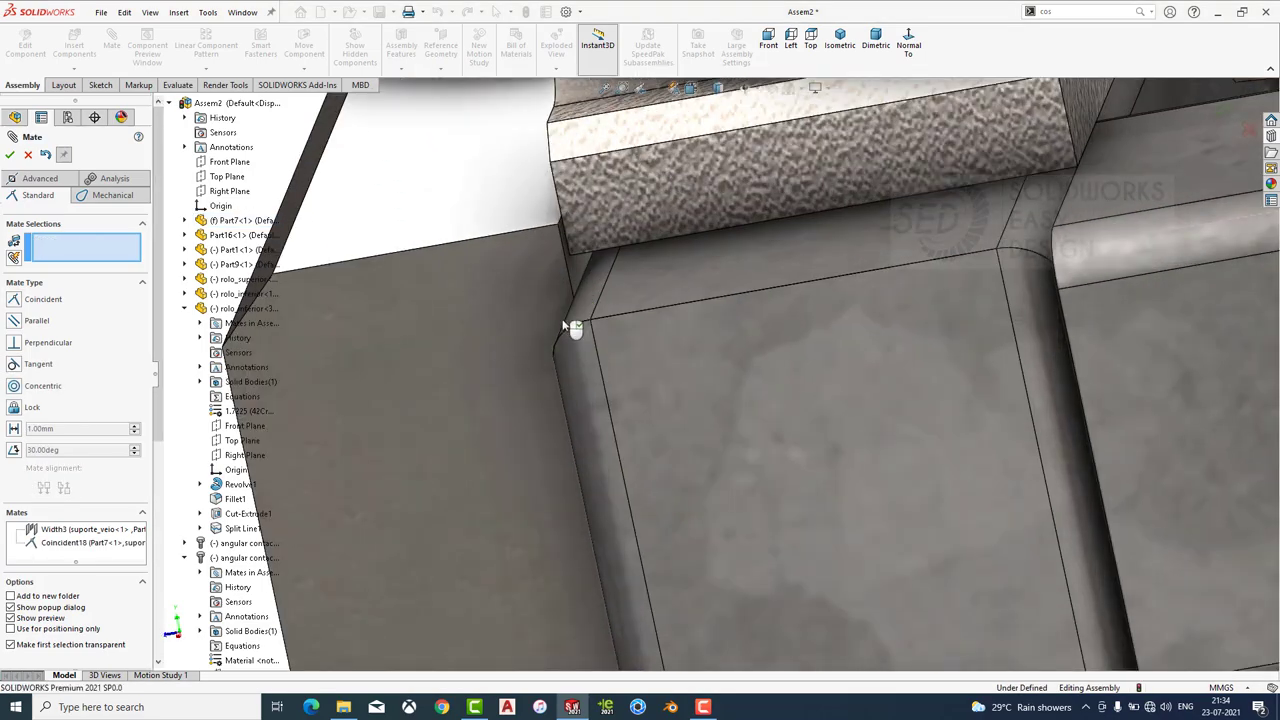
{"action": "scroll", "coordinate": [566, 327], "scroll_direction": "up", "scroll_amount": 10}
{"action": "mouse_move", "coordinate": [781, 340]}
{"action": "middle_mouse_down"}
{"action": "mouse_move", "coordinate": [668, 330]}
{"action": "mouse_move", "coordinate": [705, 314]}
{"action": "middle_mouse_up"}
{"action": "key", "text": "Escape"}
Hold the support bar 3.39 mm from the side plate face with a distance mate.
{"action": "scroll", "coordinate": [705, 314], "scroll_direction": "down", "scroll_amount": 5}
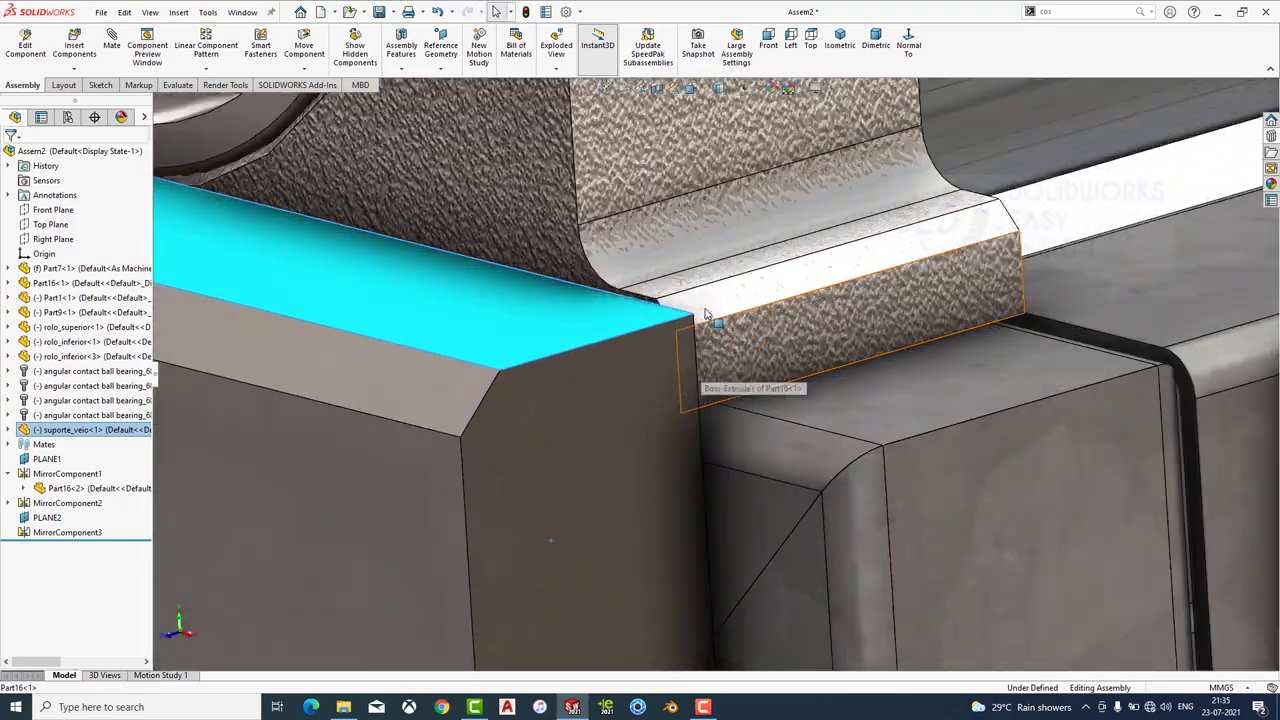
{"action": "left_click", "coordinate": [705, 314]}
{"action": "left_click", "coordinate": [690, 302]}
{"action": "mouse_move", "coordinate": [690, 302]}
{"action": "middle_mouse_down"}
{"action": "mouse_move", "coordinate": [597, 360]}
{"action": "mouse_move", "coordinate": [600, 266]}
{"action": "middle_mouse_up"}
{"action": "key", "text": "Escape"}
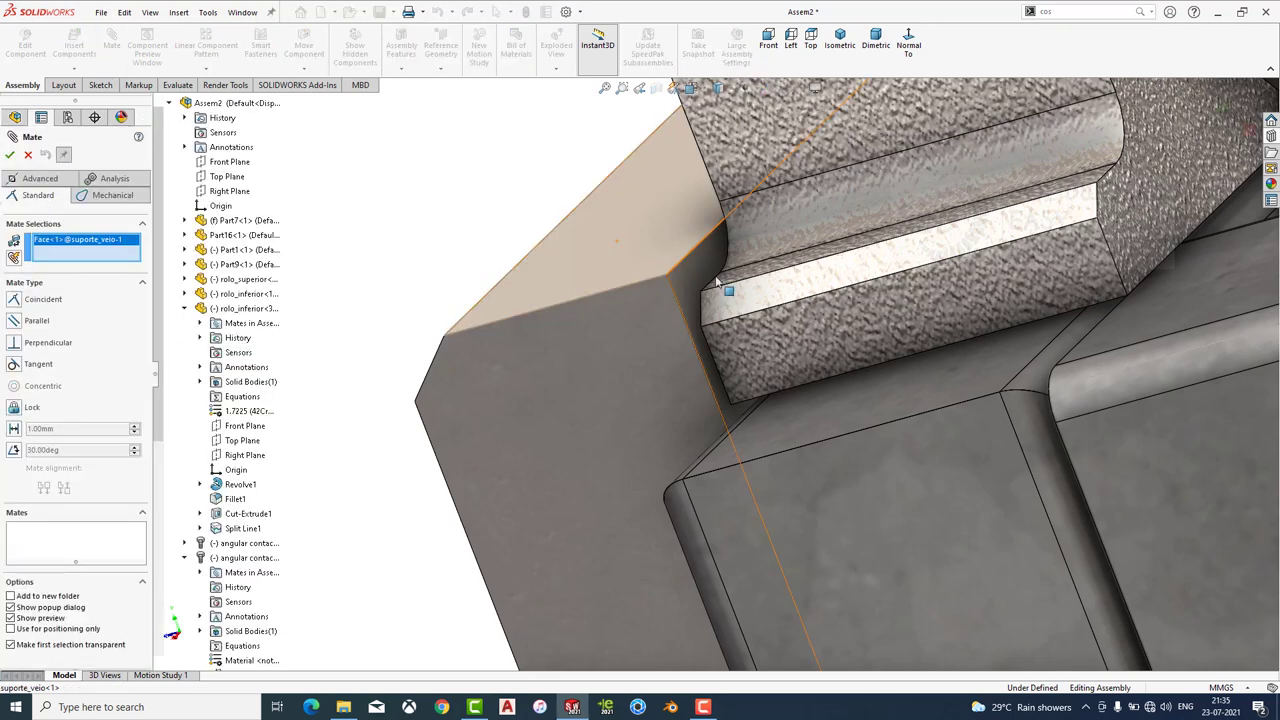
{"action": "left_click", "coordinate": [576, 206]}
{"action": "left_click", "coordinate": [740, 290]}
{"action": "left_click", "coordinate": [815, 263]}
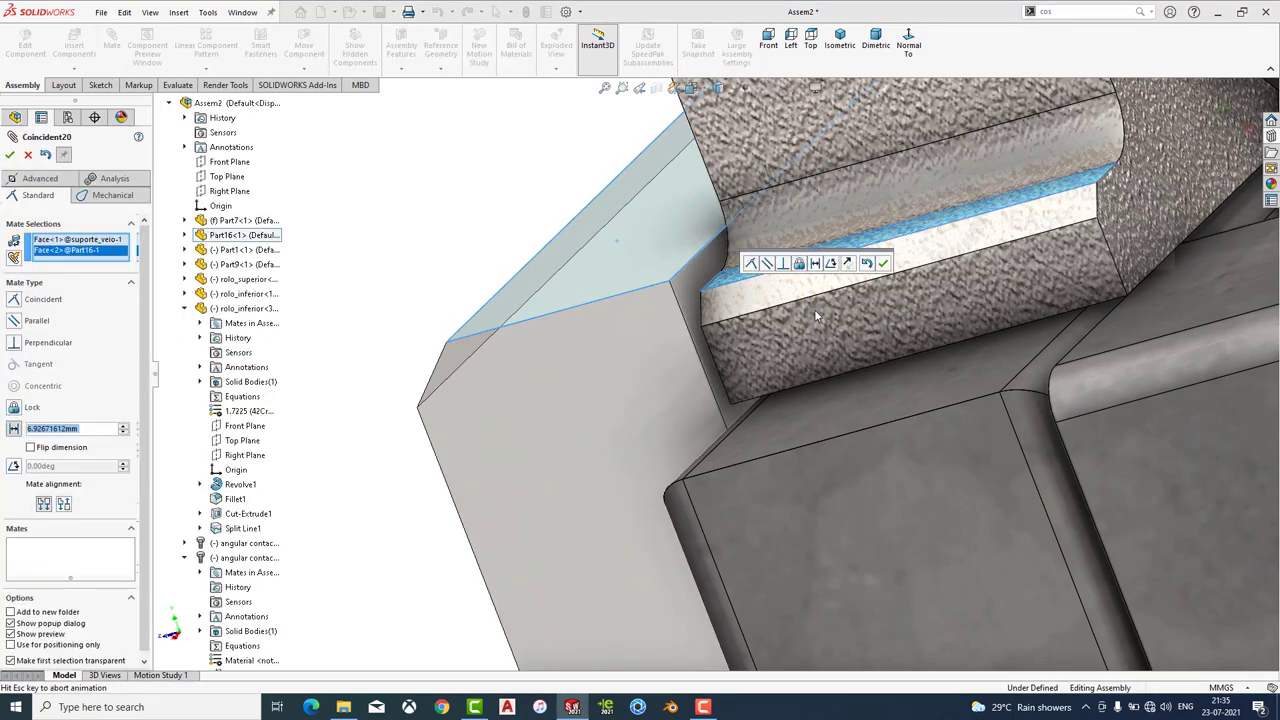
{"action": "type", "text": "3.39"}
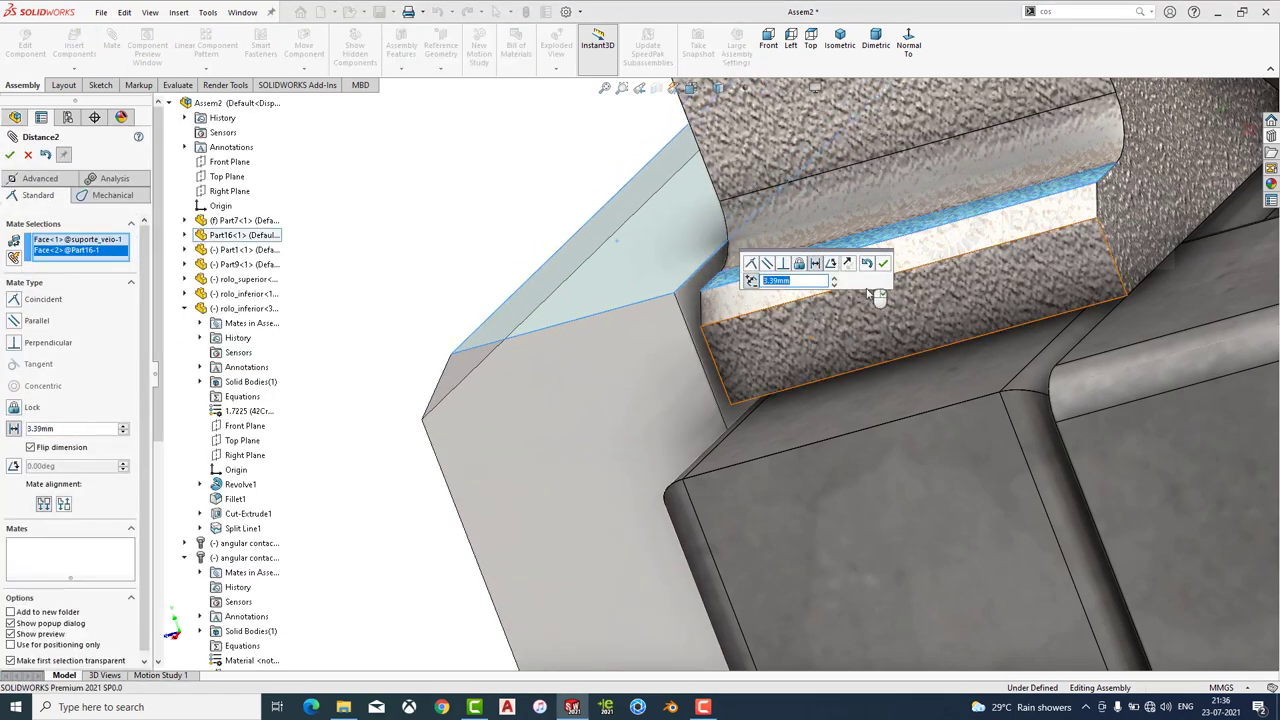
{"action": "left_click", "coordinate": [883, 263]}
{"action": "left_click", "coordinate": [875, 42]}
{"action": "scroll", "coordinate": [680, 420], "scroll_direction": "down", "scroll_amount": 4}
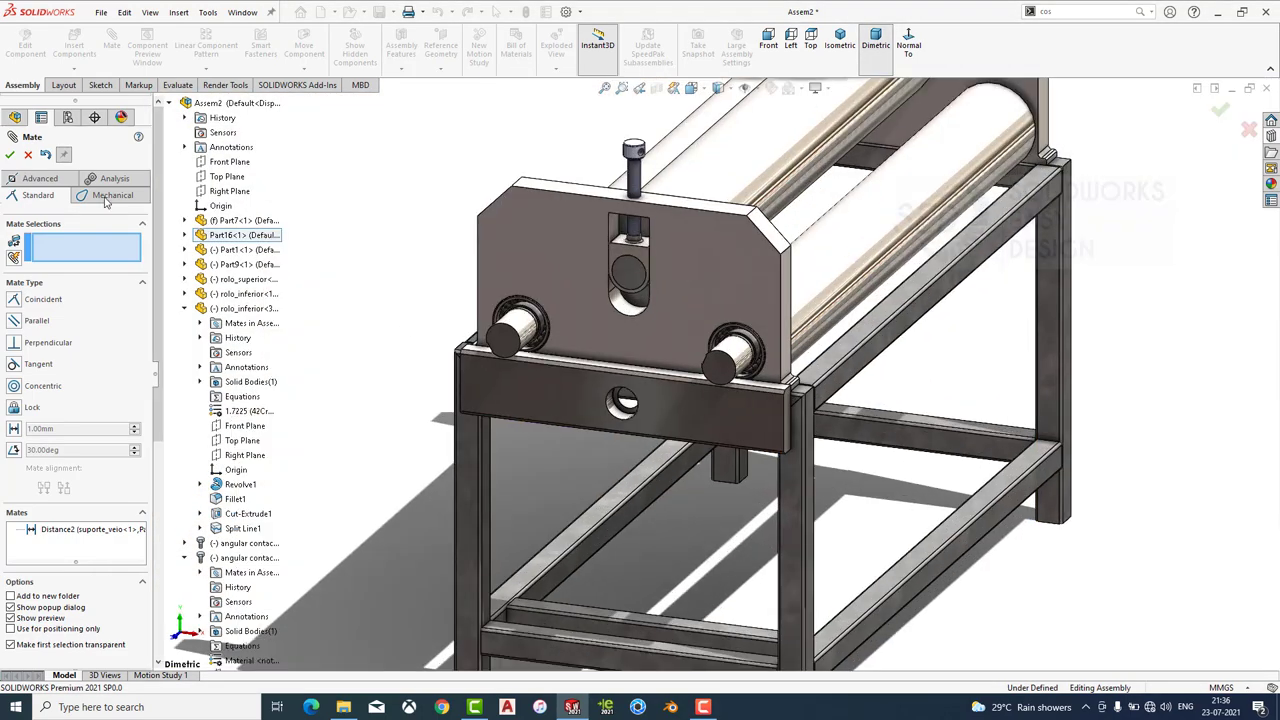
{"action": "left_click", "coordinate": [10, 155]}
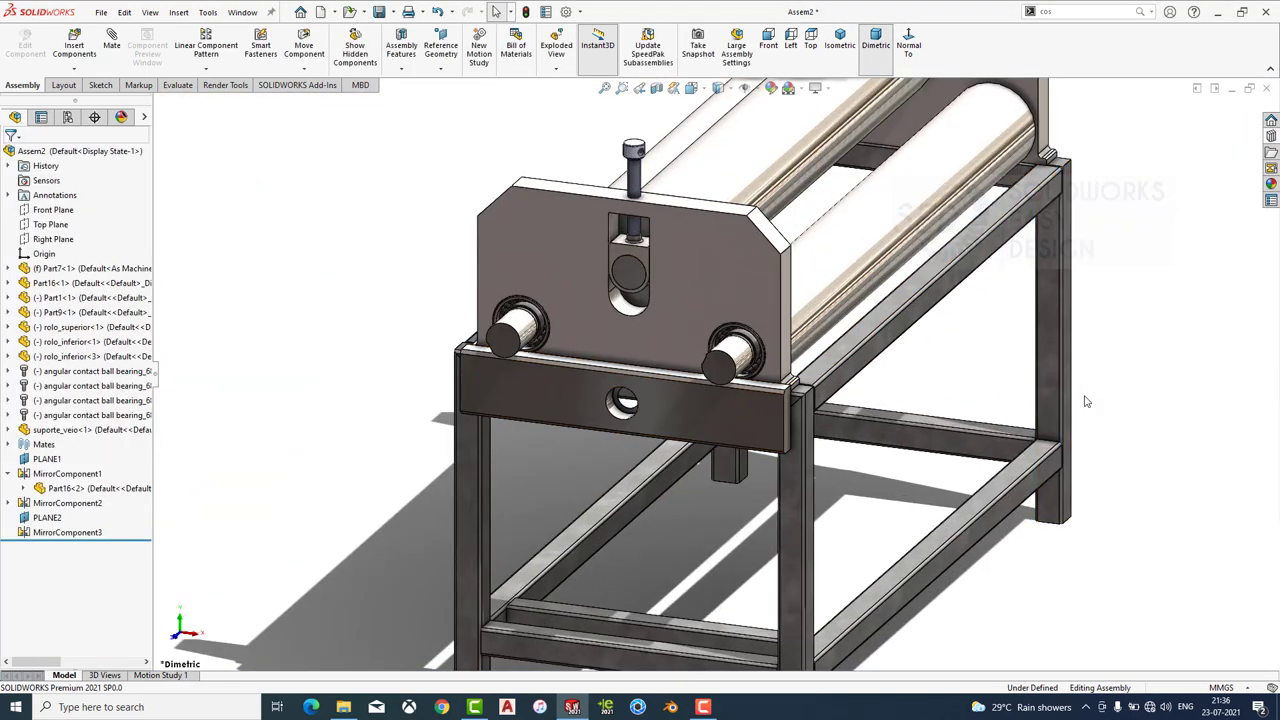
Insert a size 1060 angular contact ball bearing from the Design Library's ISO bearings.
{"action": "left_click", "coordinate": [1269, 186]}
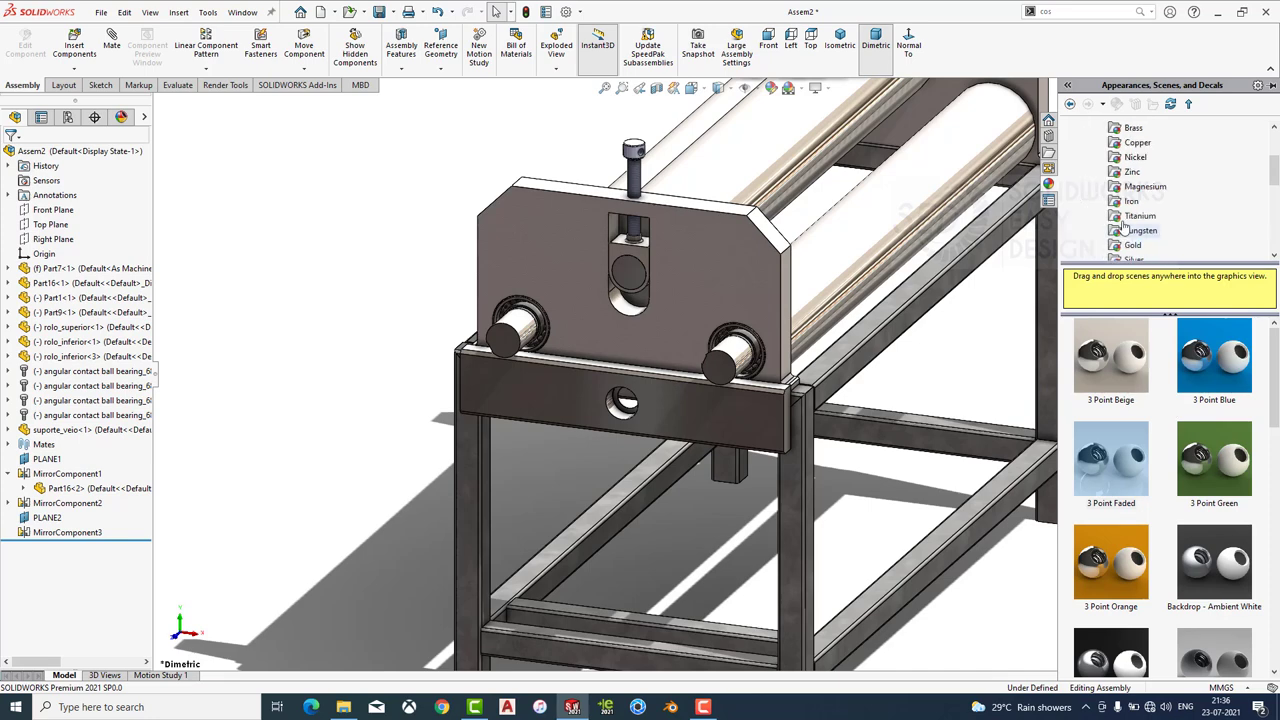
{"action": "left_click", "coordinate": [1048, 138]}
{"action": "scroll", "coordinate": [716, 385], "scroll_direction": "down", "scroll_amount": 4}
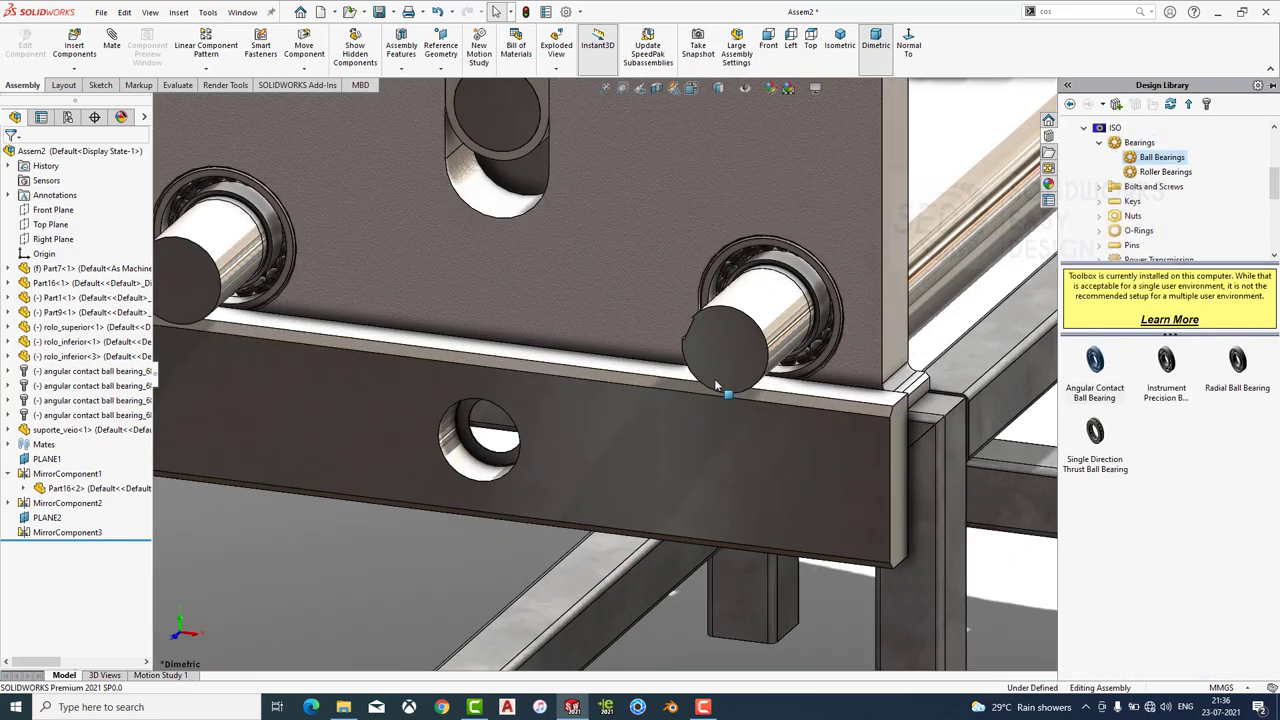
{"action": "left_click_drag", "start_coordinate": [1095, 365], "coordinate": [470, 468]}
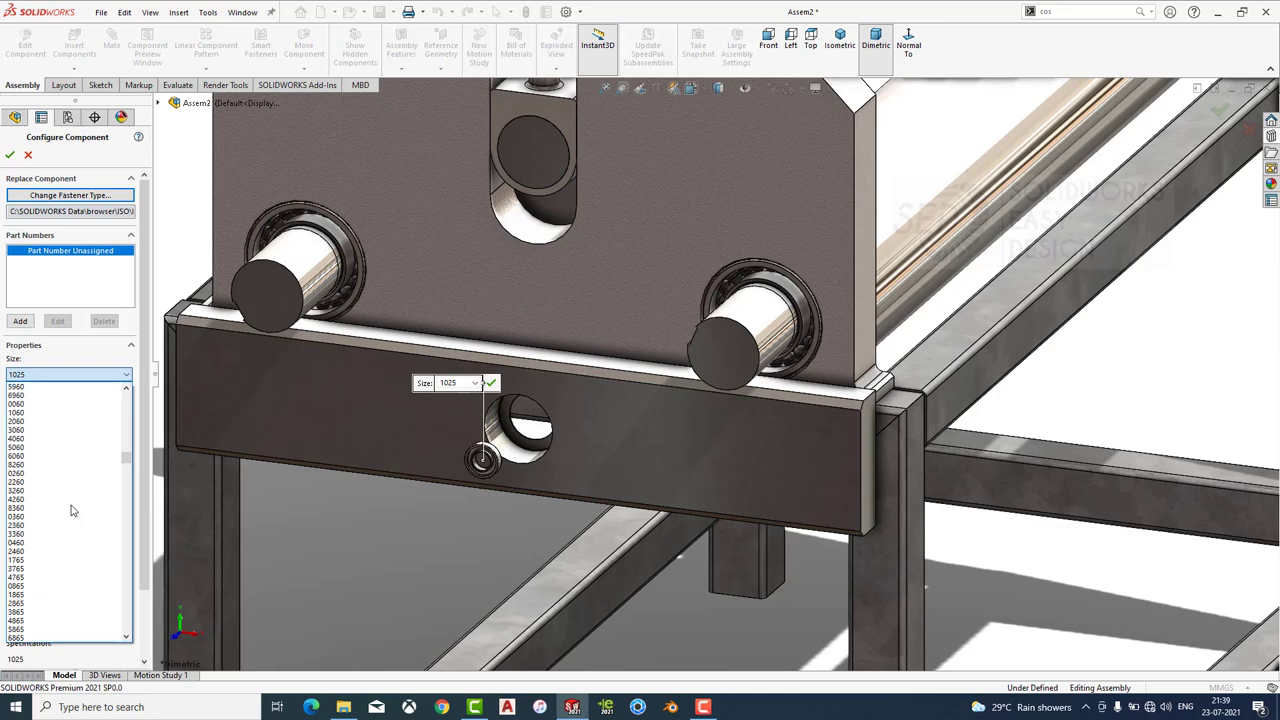
{"action": "left_click", "coordinate": [55, 413]}
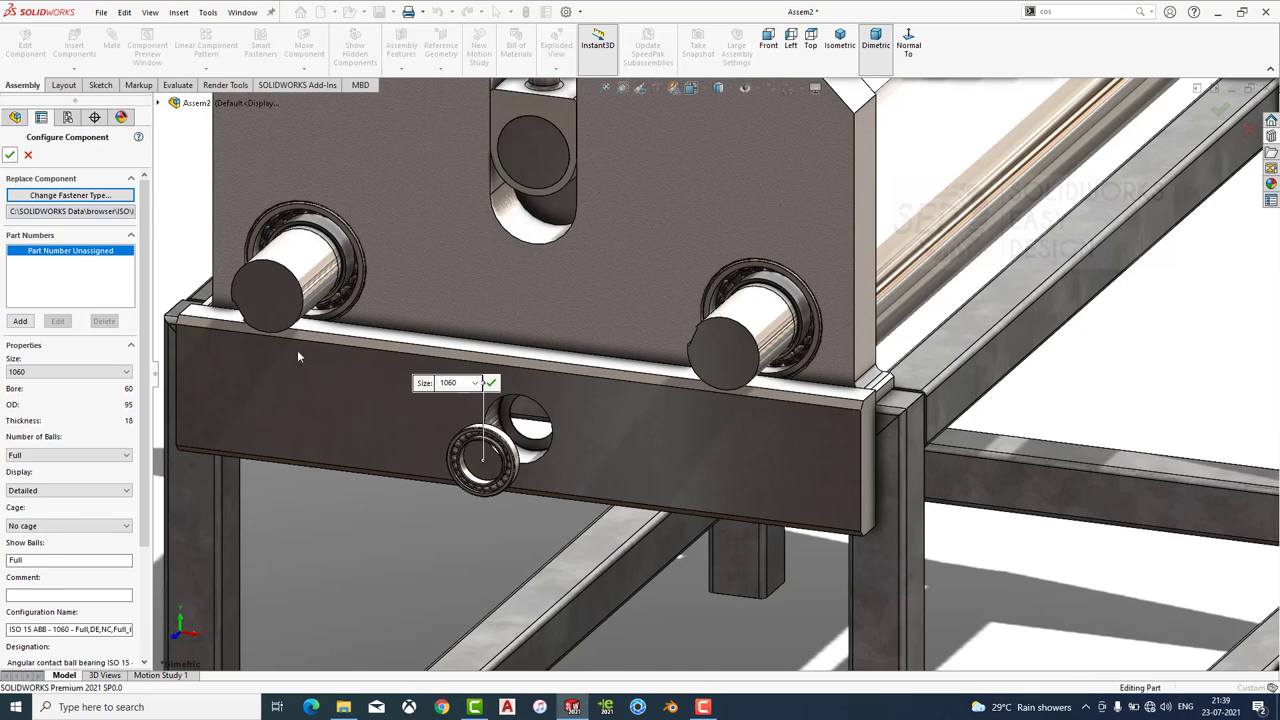
{"action": "key", "text": "Return"}
{"action": "left_click", "coordinate": [10, 155]}
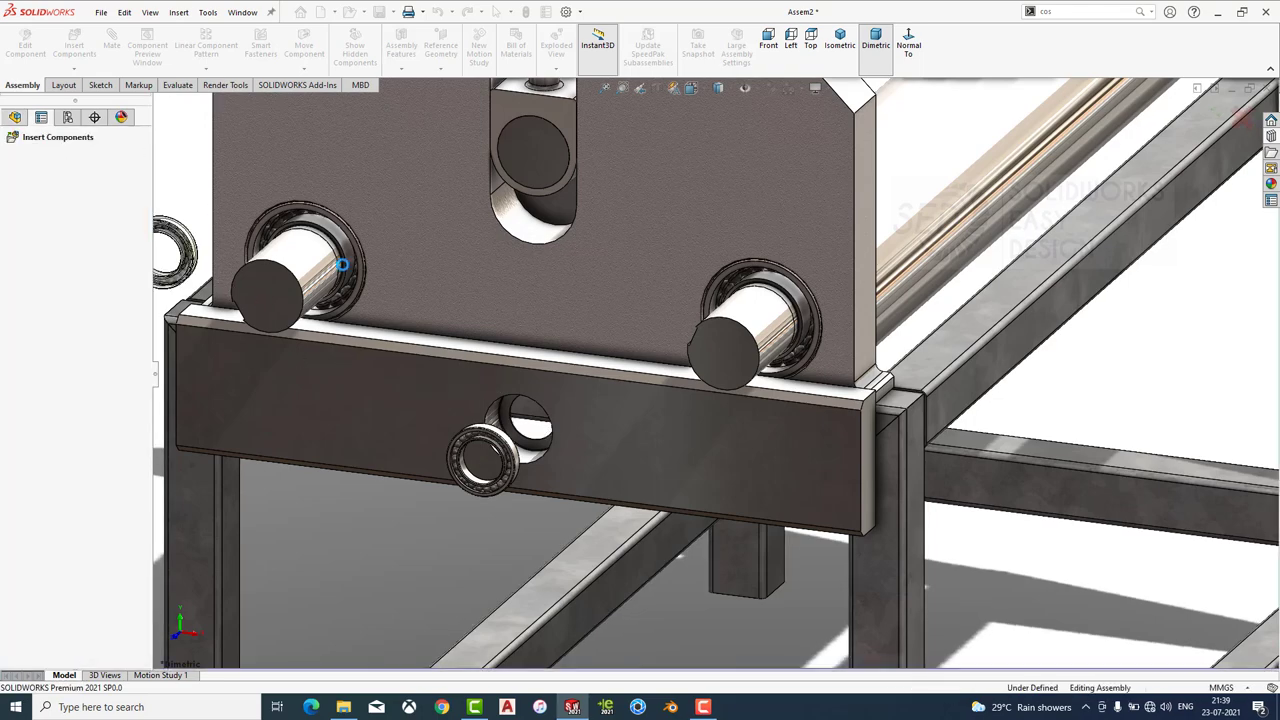
Mate the bearing's inner race concentric with the support bar's hole.
{"action": "scroll", "coordinate": [505, 450], "scroll_direction": "down", "scroll_amount": 5}
{"action": "scroll", "coordinate": [560, 445], "scroll_direction": "down", "scroll_amount": 5}
{"action": "left_click", "coordinate": [420, 560]}
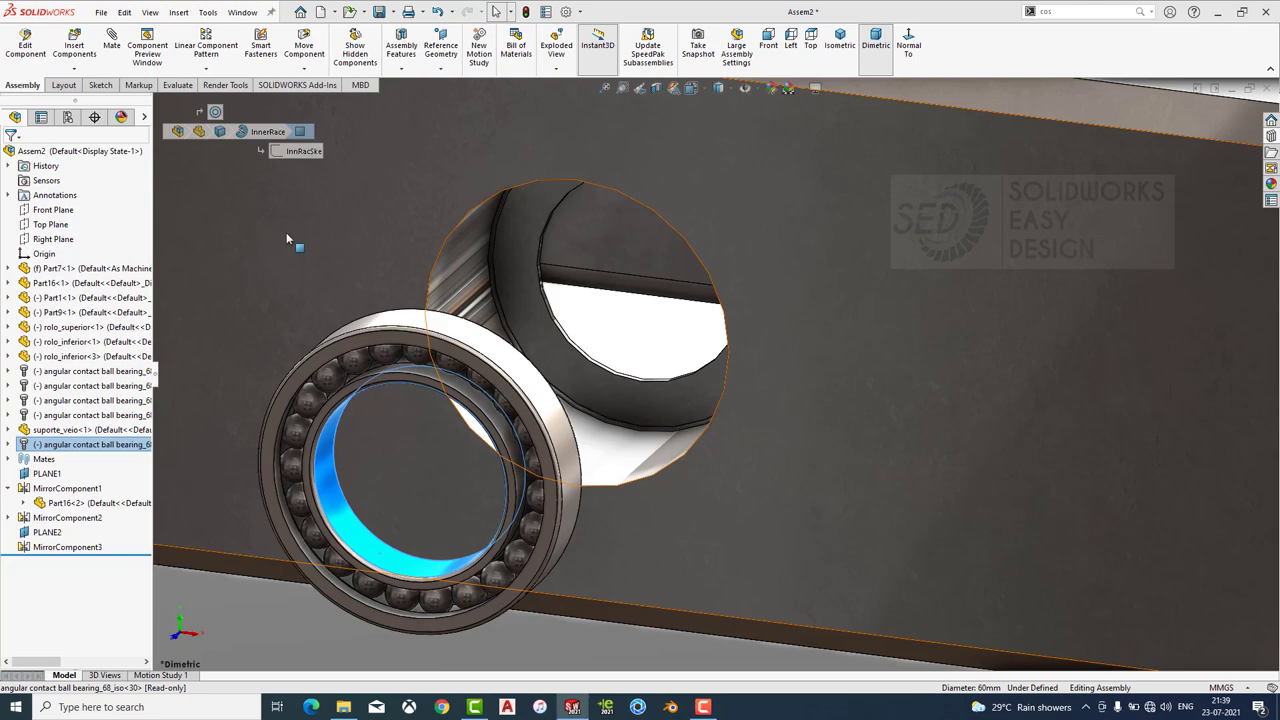
{"action": "left_click", "coordinate": [111, 42]}
{"action": "left_click", "coordinate": [460, 282]}
{"action": "left_click", "coordinate": [445, 254]}
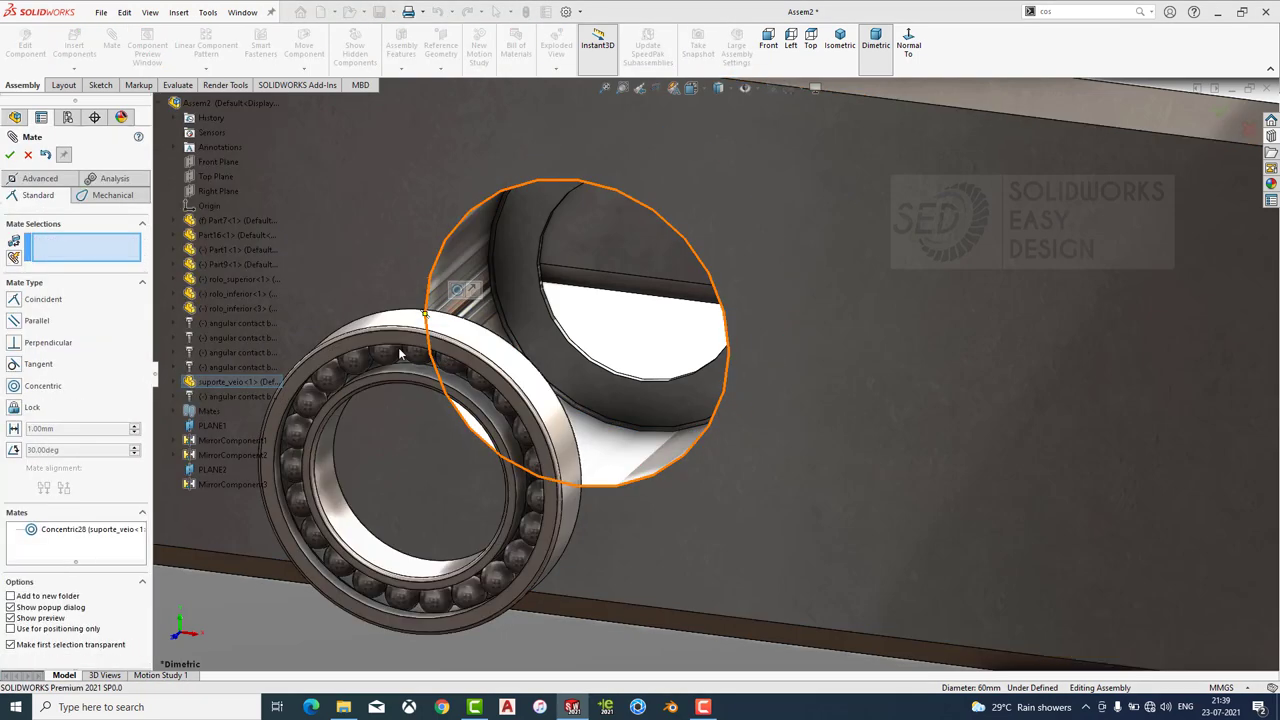
Seat the bearing's outer race flush with the support bar face using a coincident mate.
{"action": "middle_click_drag", "start_coordinate": [506, 252], "coordinate": [465, 293]}
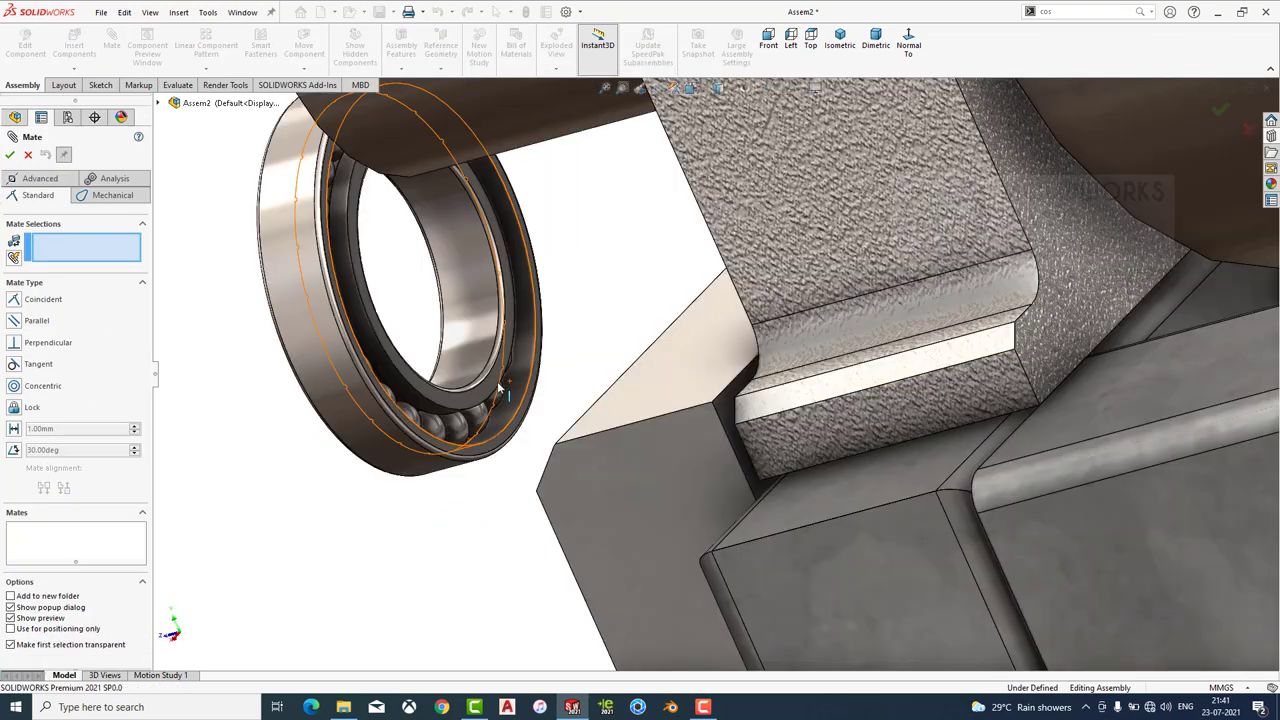
{"action": "left_click", "coordinate": [497, 381]}
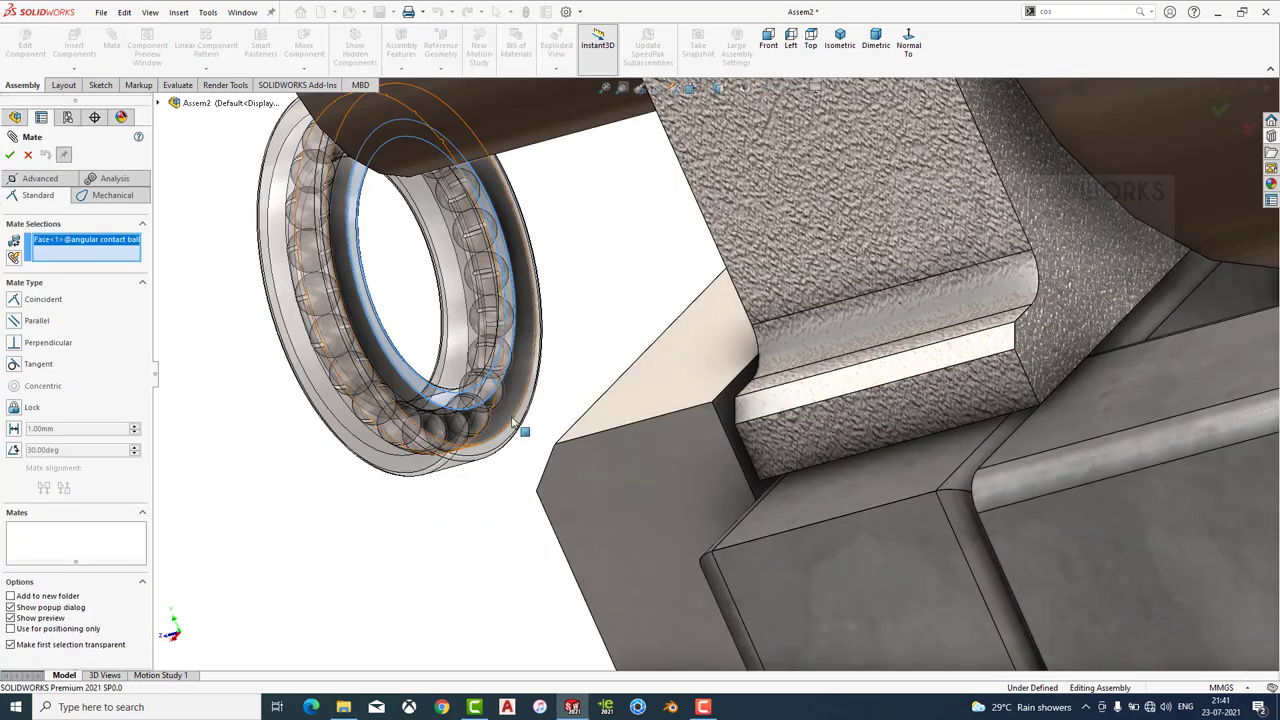
{"action": "scroll", "coordinate": [640, 380], "scroll_direction": "up", "scroll_amount": 5}
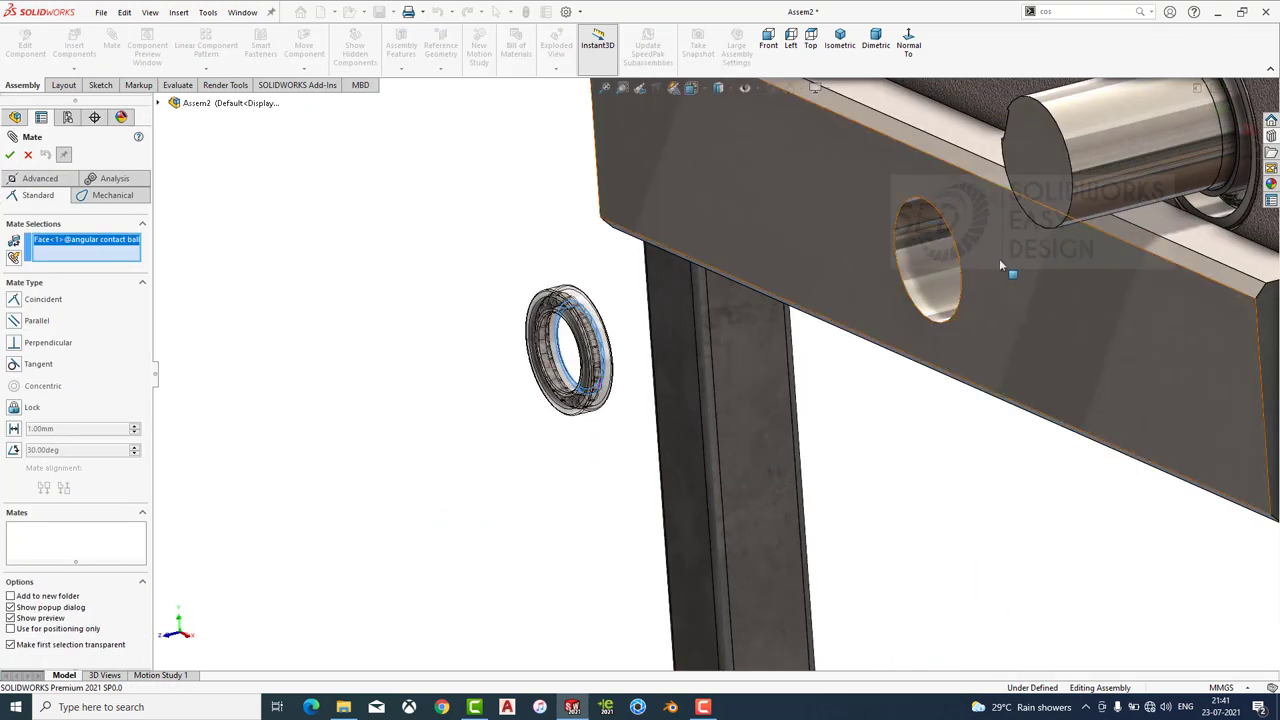
{"action": "key", "text": "Escape"}
{"action": "scroll", "coordinate": [560, 305], "scroll_direction": "down", "scroll_amount": 5}
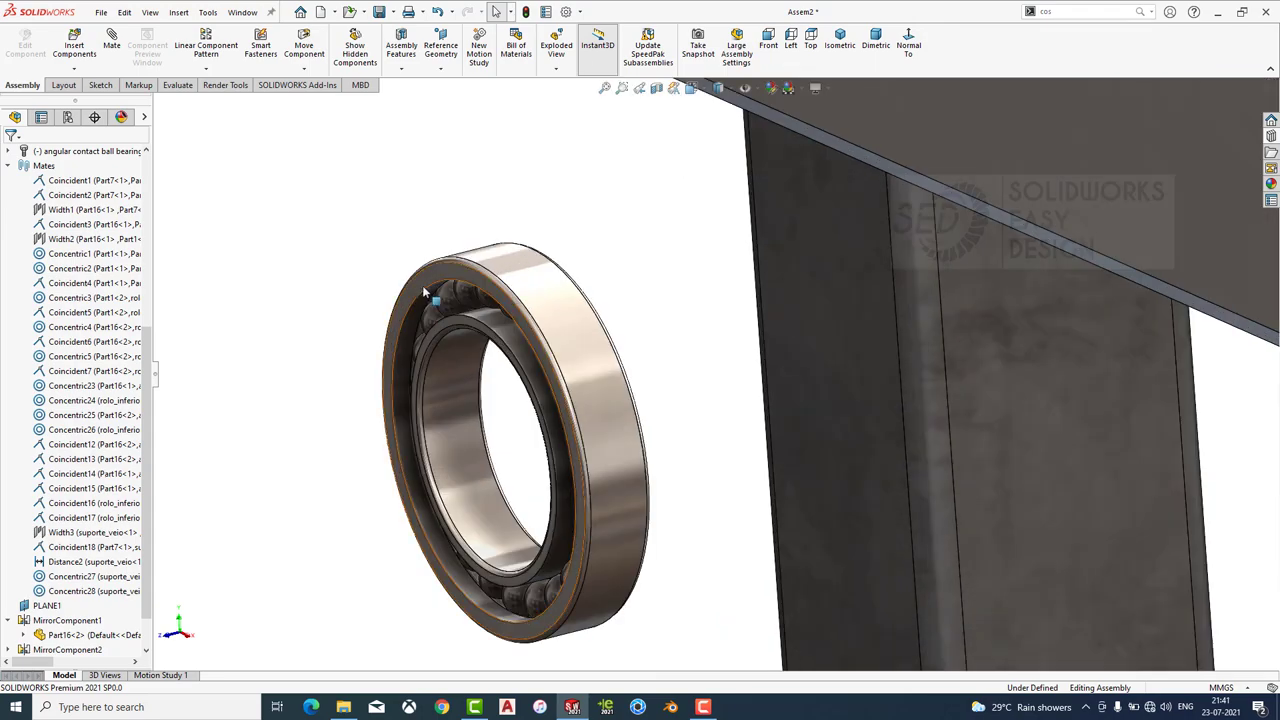
{"action": "left_click", "coordinate": [425, 292]}
{"action": "key", "text": "m"}
{"action": "scroll", "coordinate": [650, 265], "scroll_direction": "up", "scroll_amount": 5}
{"action": "left_click", "coordinate": [1018, 247]}
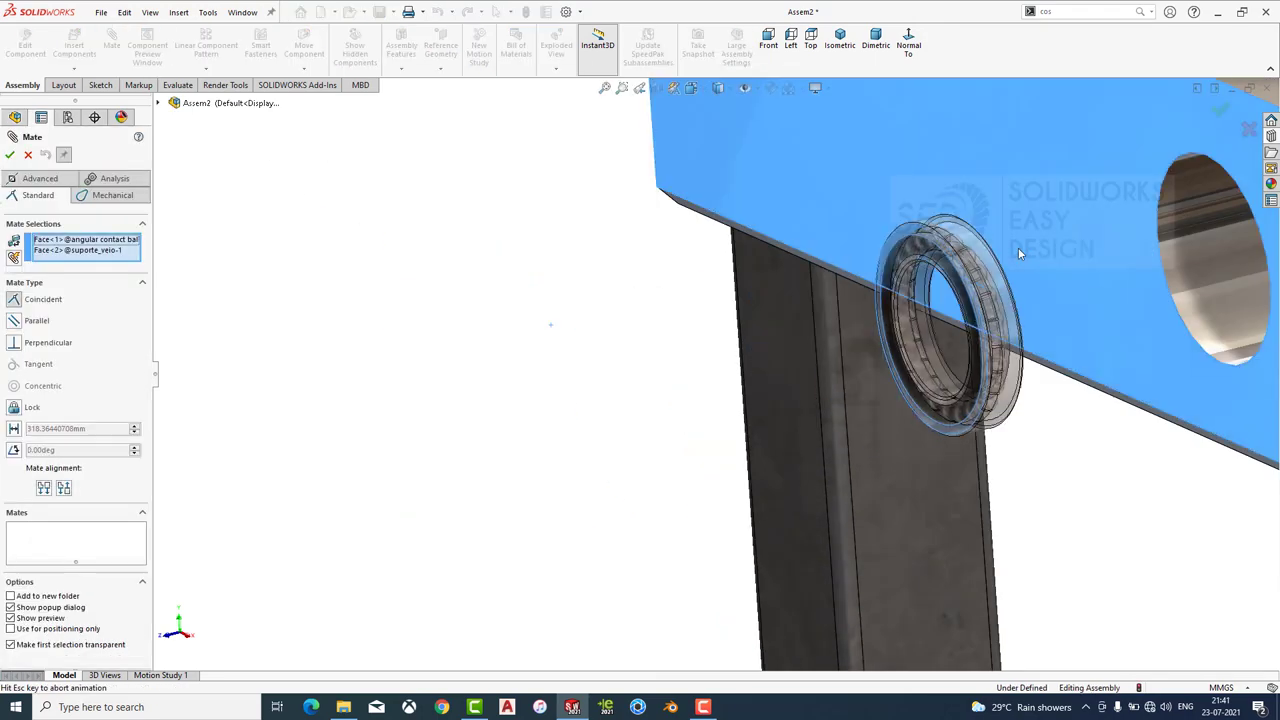
{"action": "left_click", "coordinate": [1088, 281]}
{"action": "scroll", "coordinate": [974, 394], "scroll_direction": "up", "scroll_amount": 5}
{"action": "scroll", "coordinate": [974, 394], "scroll_direction": "down", "scroll_amount": 5}
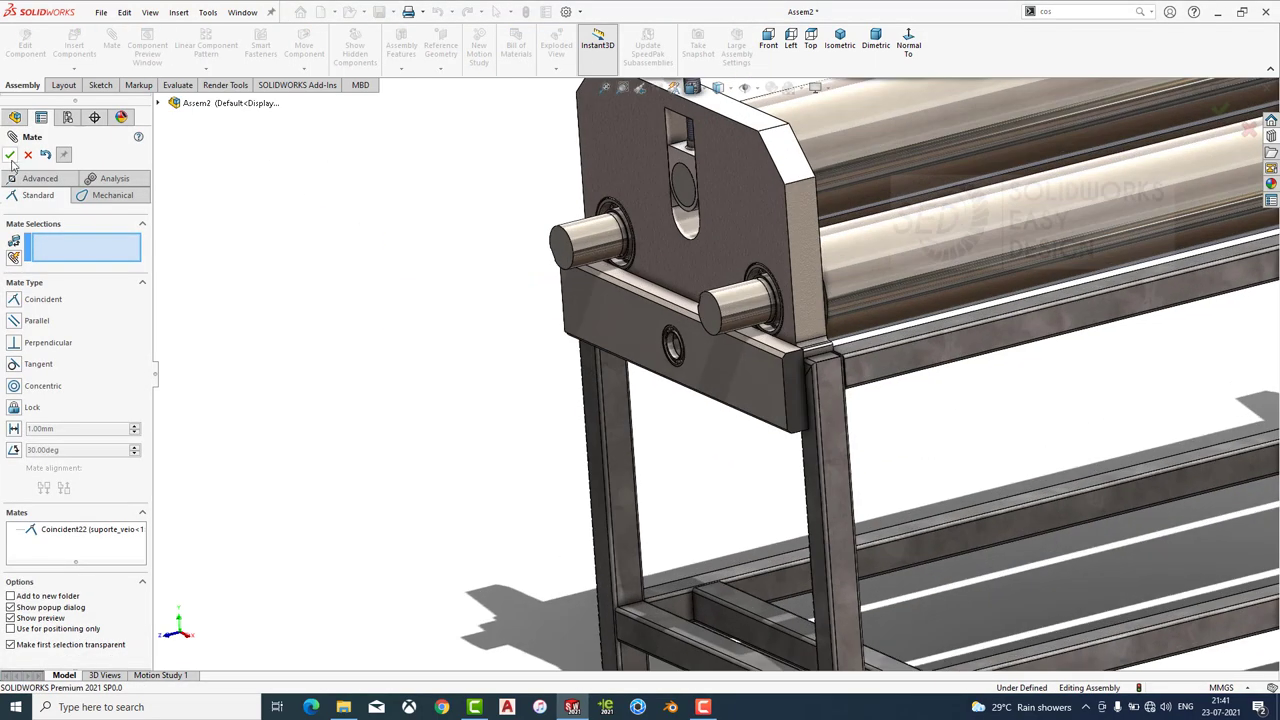
{"action": "key", "text": "Escape"}
{"action": "scroll", "coordinate": [600, 380], "scroll_direction": "down", "scroll_amount": 3}
{"action": "left_click", "coordinate": [408, 370]}
{"action": "left_click", "coordinate": [408, 370]}
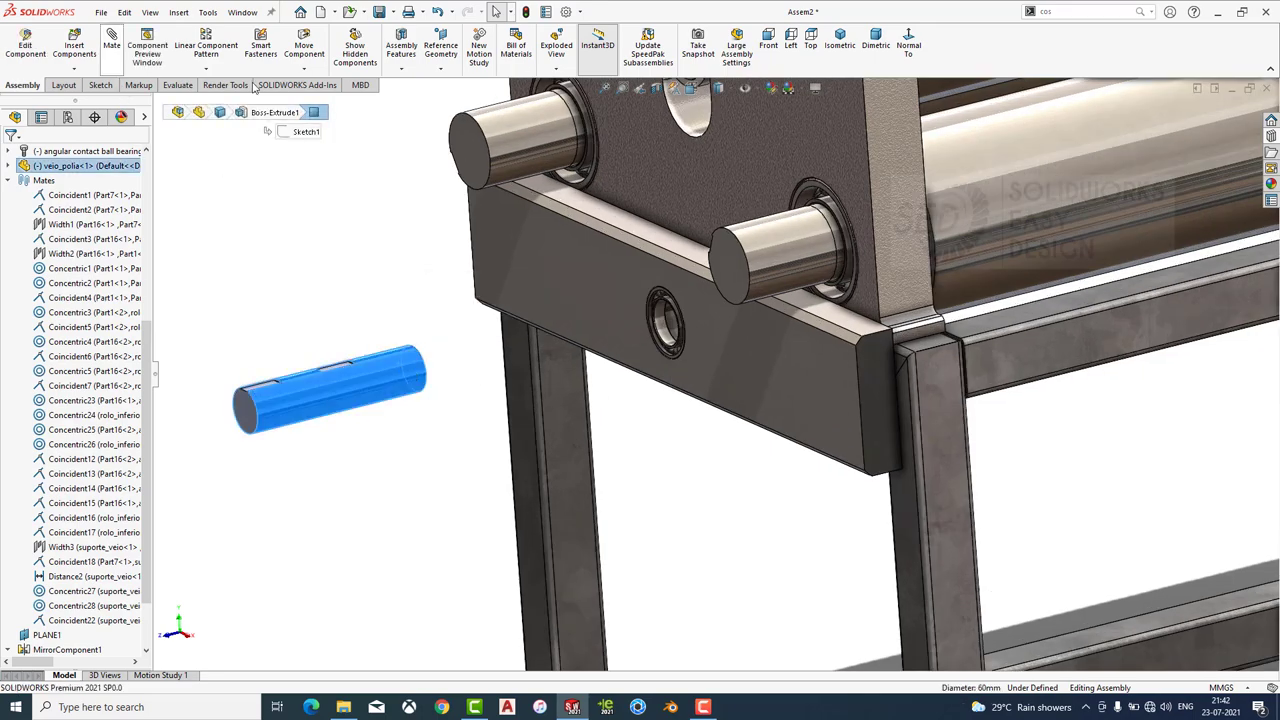
Mate the veio_polia shaft concentric with the bearing bore.
{"action": "key", "text": "m"}
{"action": "scroll", "coordinate": [688, 308], "scroll_direction": "down", "scroll_amount": 5}
{"action": "left_click", "coordinate": [688, 322]}
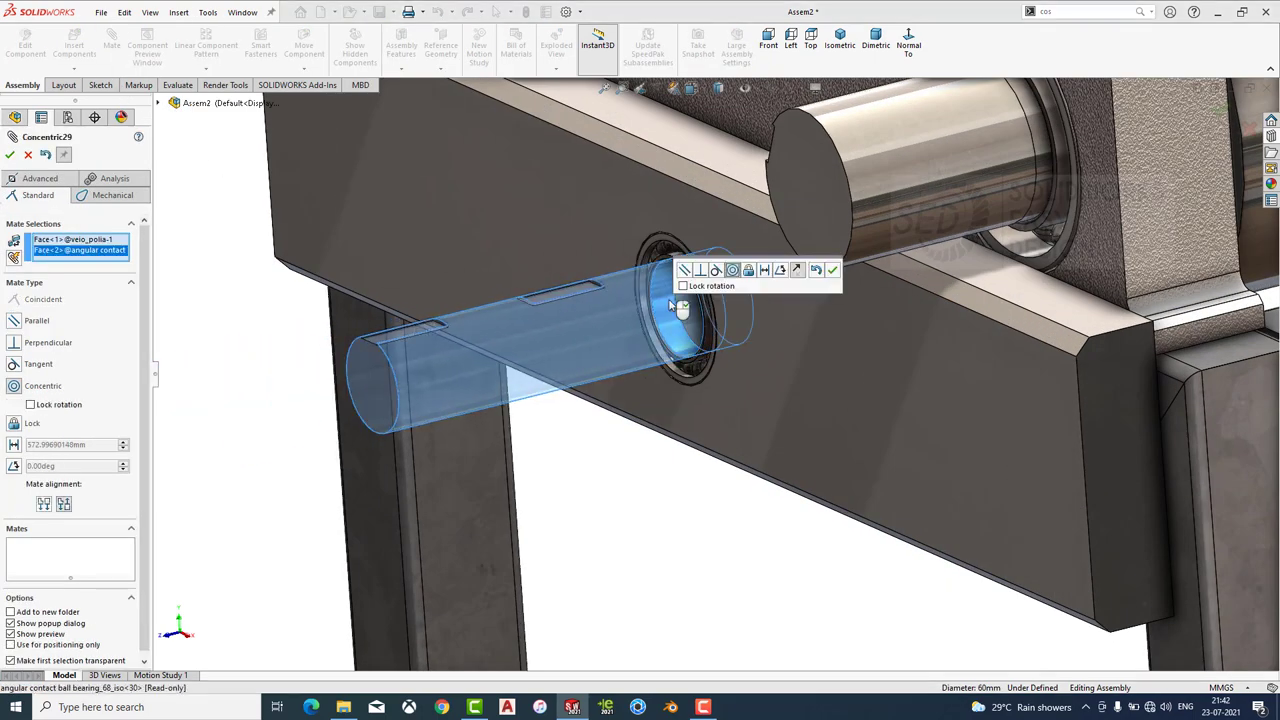
{"action": "left_click", "coordinate": [835, 275]}
Make the shaft's end face coincident with the support bar face around the bearing.
{"action": "left_click_drag", "start_coordinate": [643, 334], "coordinate": [560, 395]}
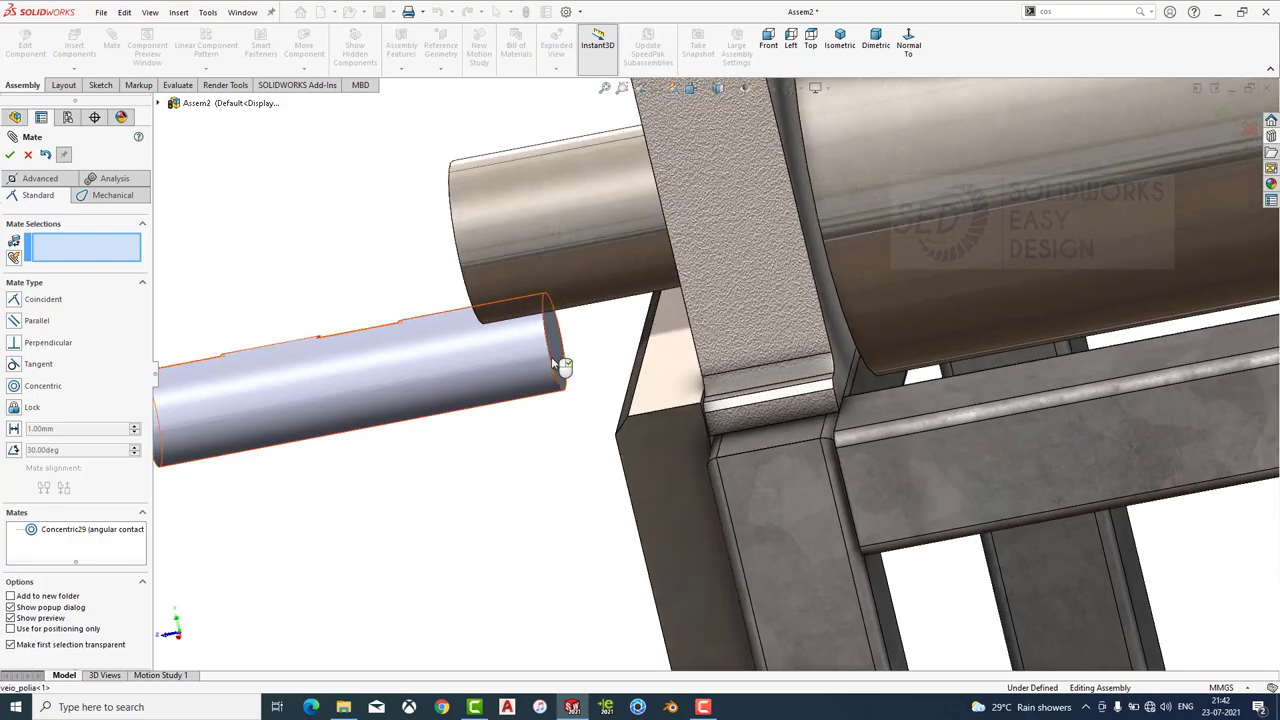
{"action": "left_click", "coordinate": [563, 363]}
{"action": "middle_click_drag", "start_coordinate": [574, 420], "coordinate": [460, 405]}
{"action": "scroll", "coordinate": [460, 405], "scroll_direction": "down", "scroll_amount": 4}
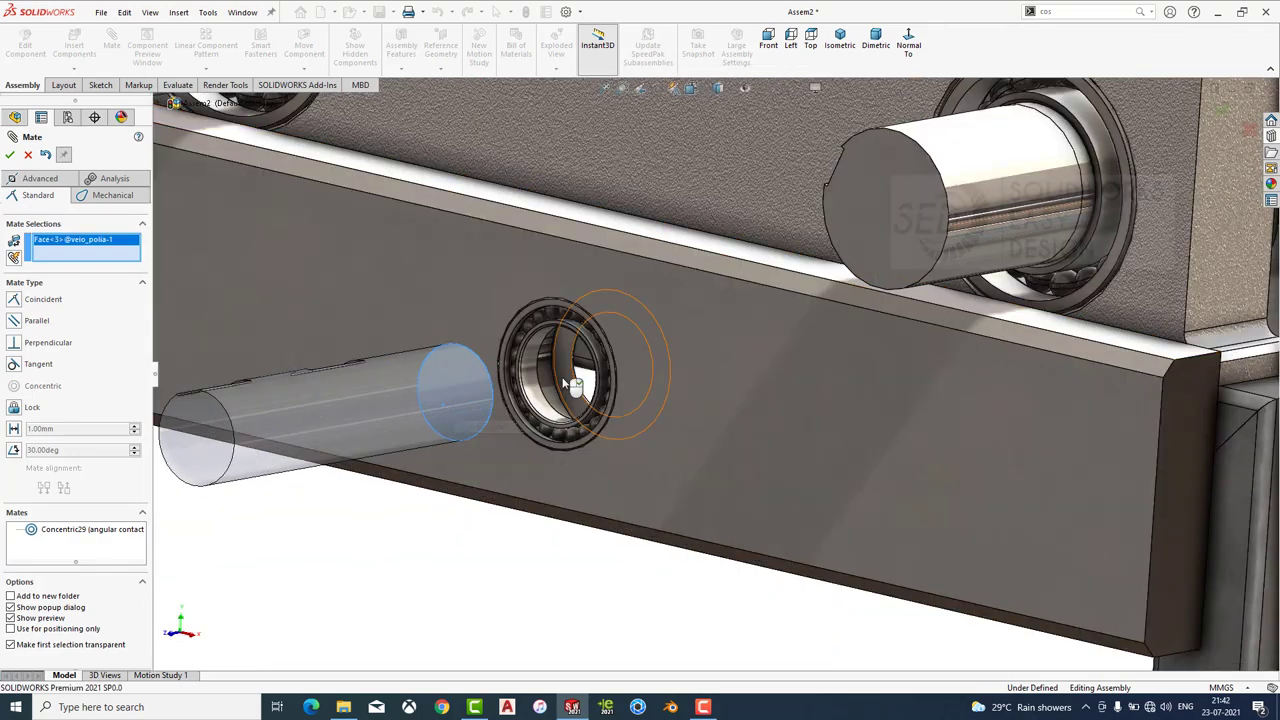
{"action": "left_click", "coordinate": [565, 385]}
{"action": "left_click", "coordinate": [420, 383]}
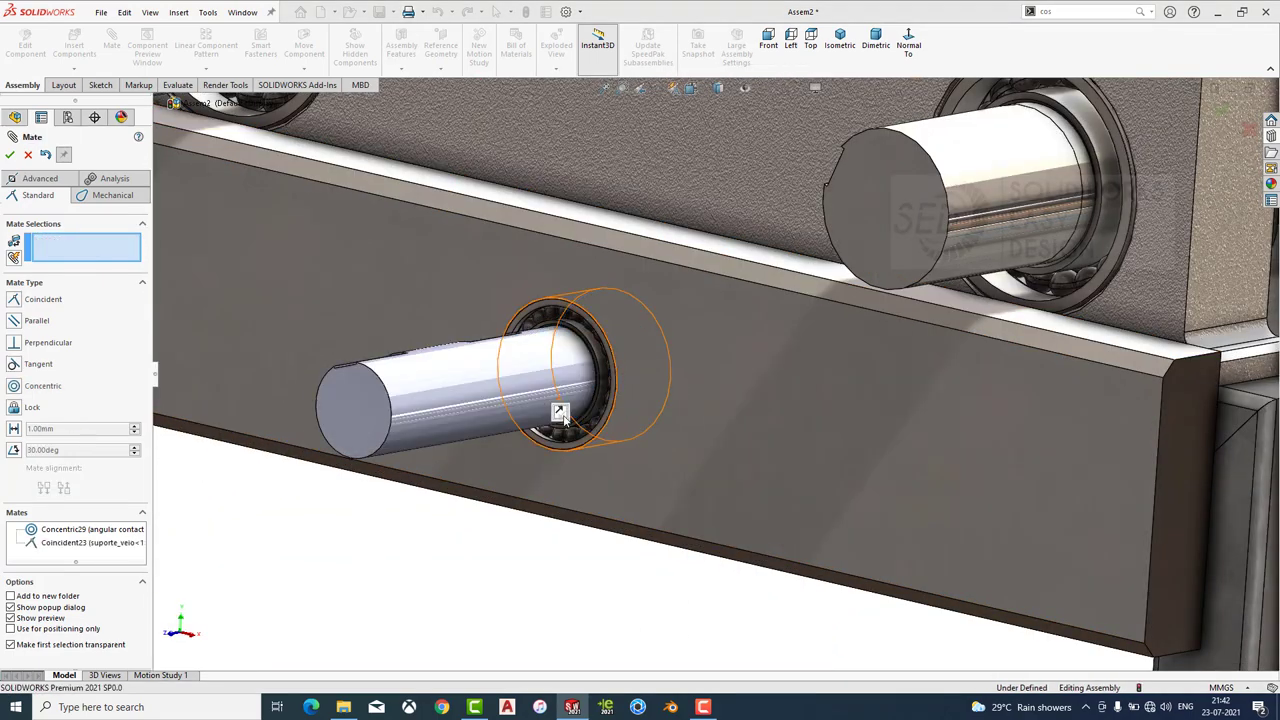
{"action": "key", "text": "Escape"}
{"action": "left_click", "coordinate": [401, 445]}
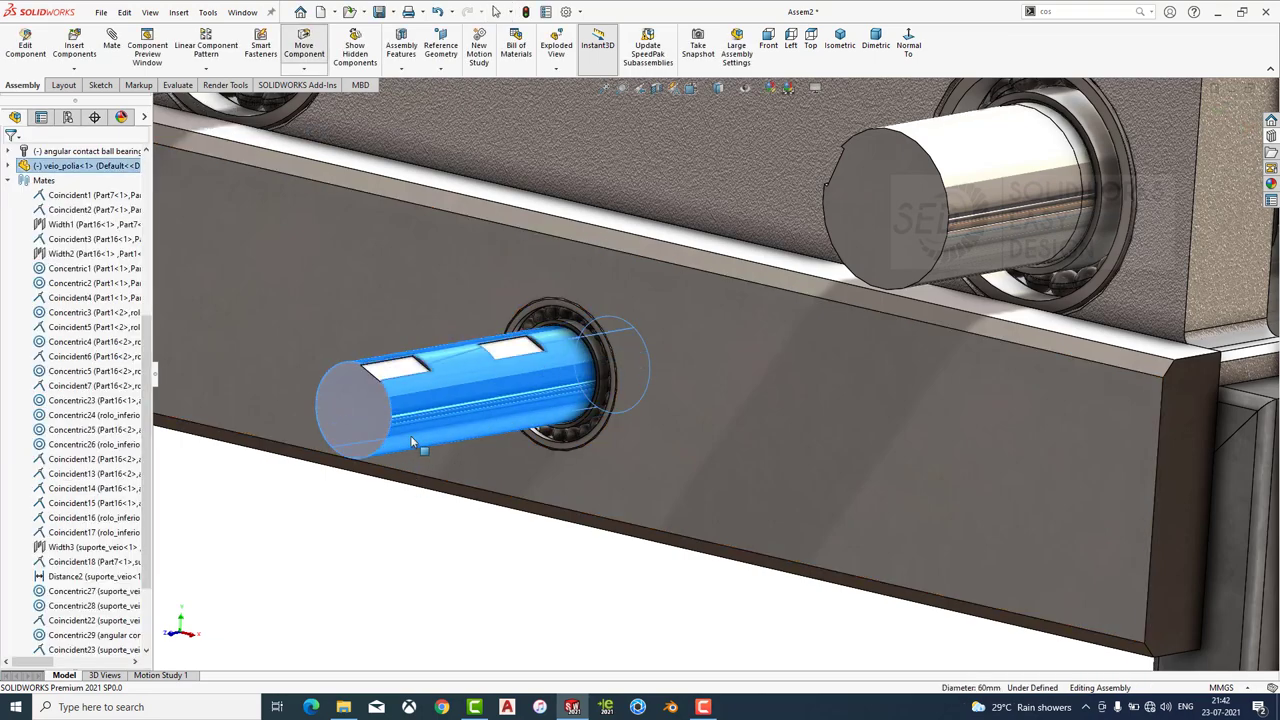
{"action": "scroll", "coordinate": [410, 435], "scroll_direction": "up", "scroll_amount": 4}
{"action": "middle_click_drag", "start_coordinate": [410, 435], "coordinate": [697, 415]}
{"action": "scroll", "coordinate": [697, 415], "scroll_direction": "up", "scroll_amount": 2}
{"action": "key", "text": "Escape"}
Place a spur gear at the right roller: 100 mm bore, module 6, 64 teeth, rectangular keyway.
{"action": "scroll", "coordinate": [672, 409], "scroll_direction": "up", "scroll_amount": 2}
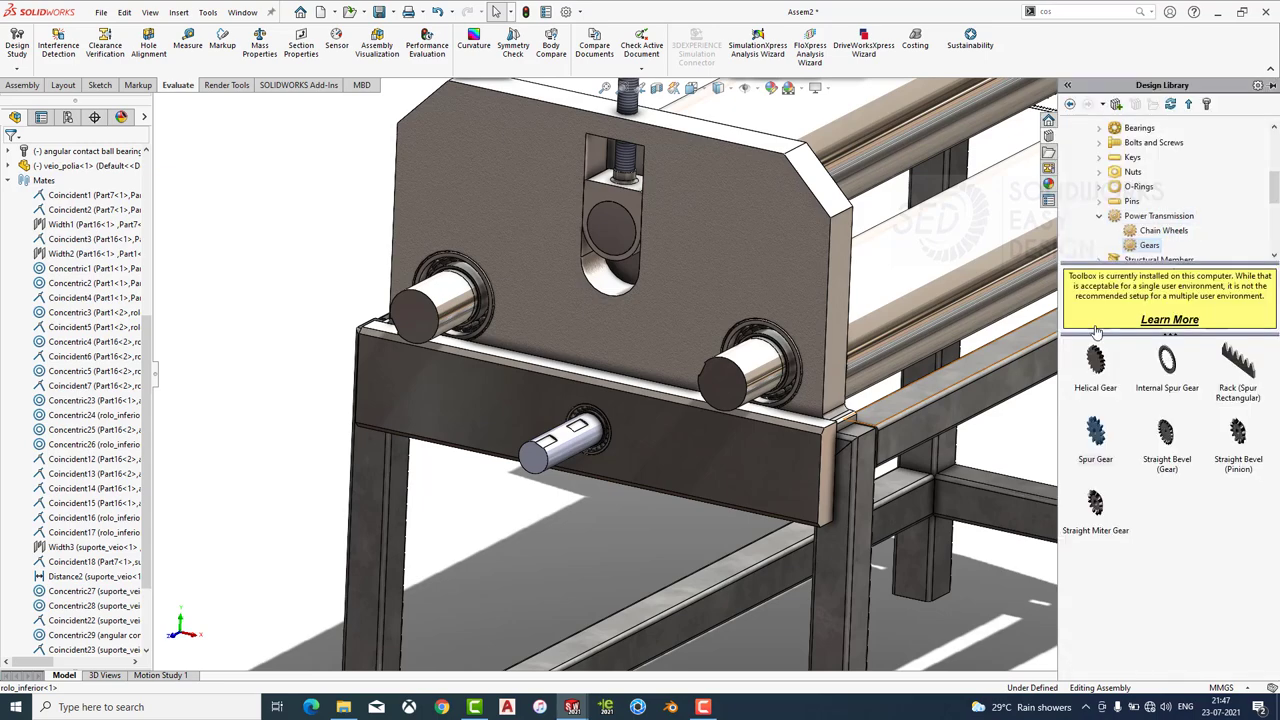
{"action": "left_click_drag", "start_coordinate": [1092, 438], "coordinate": [770, 388]}
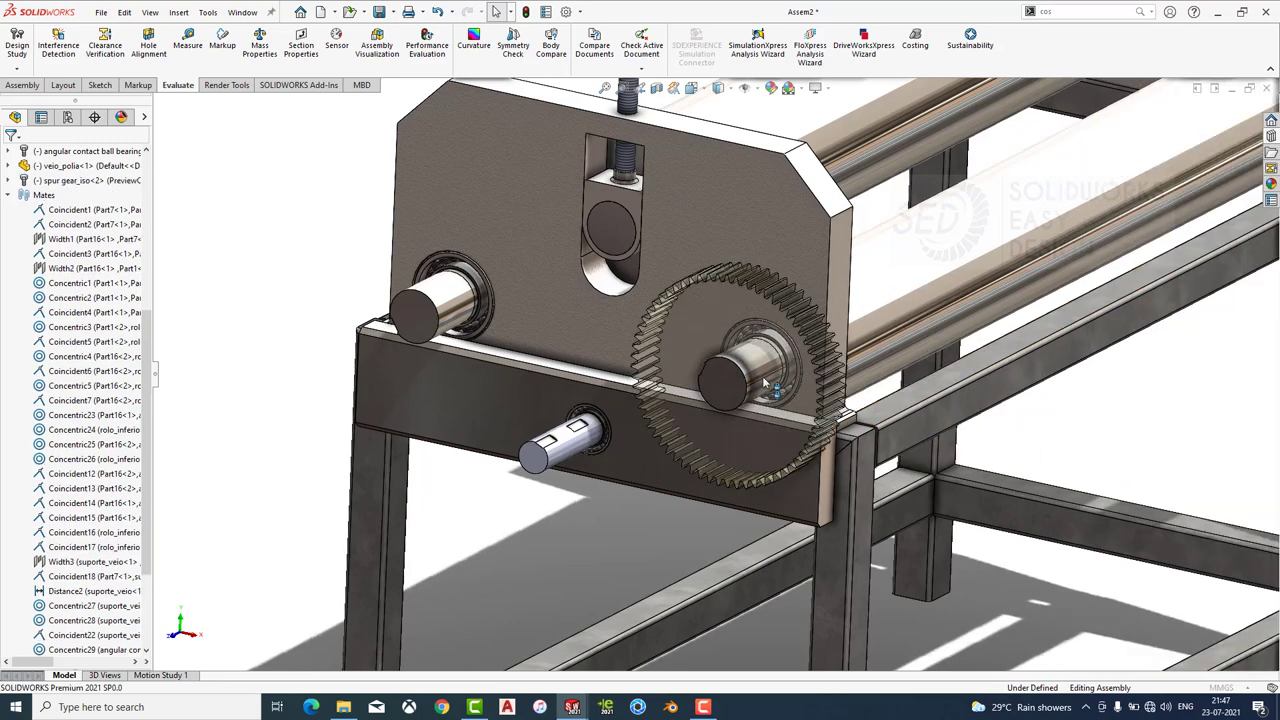
{"action": "left_click", "coordinate": [66, 550]}
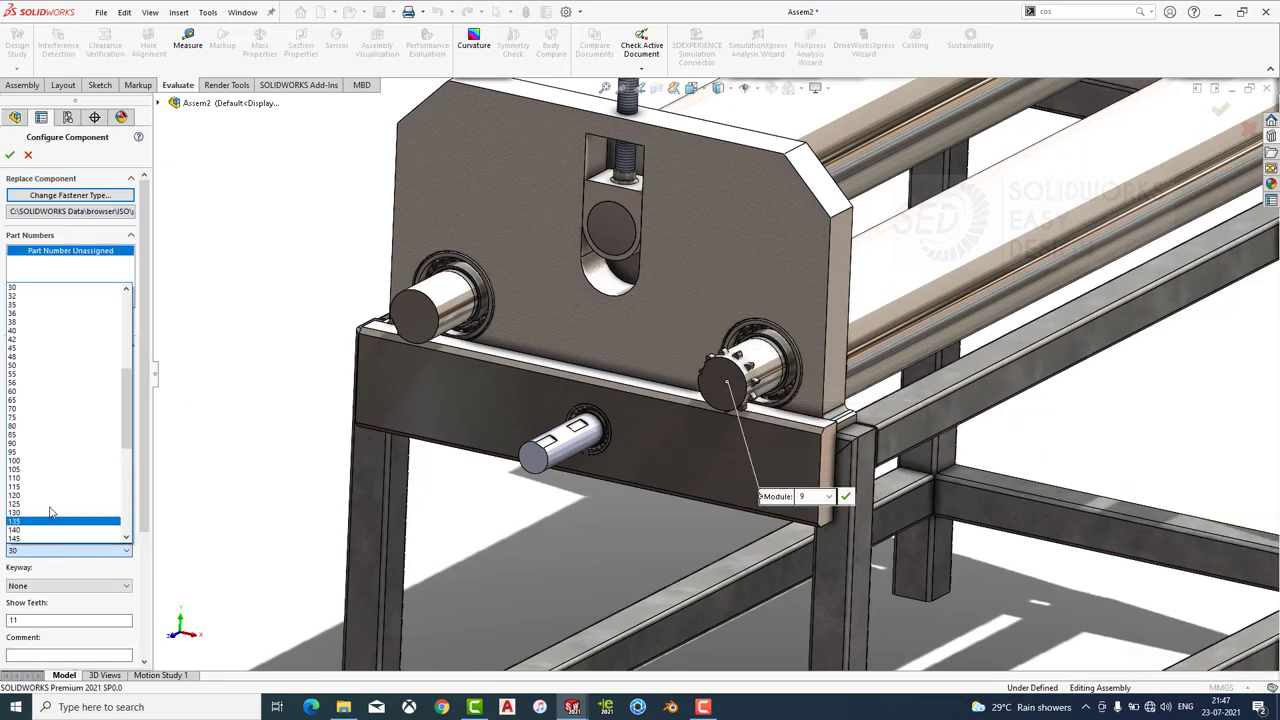
{"action": "left_click", "coordinate": [36, 461]}
{"action": "left_click", "coordinate": [60, 375]}
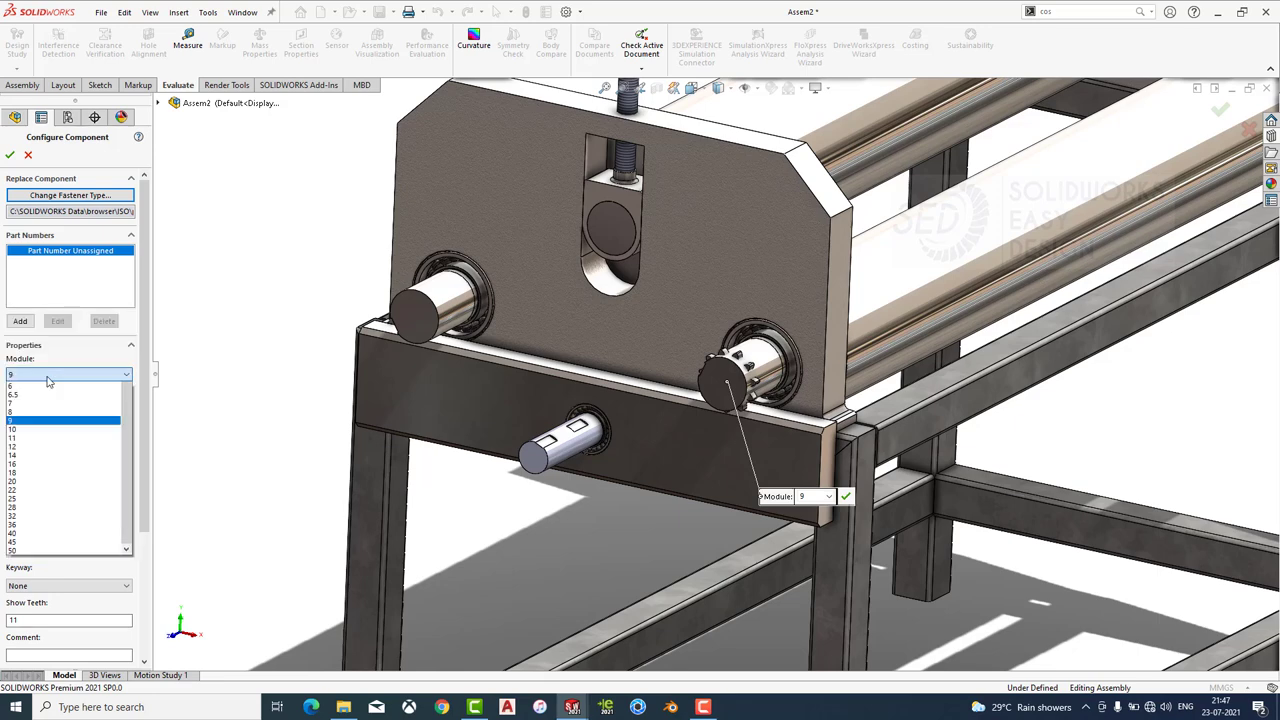
{"action": "left_click", "coordinate": [32, 452]}
{"action": "left_click", "coordinate": [53, 412]}
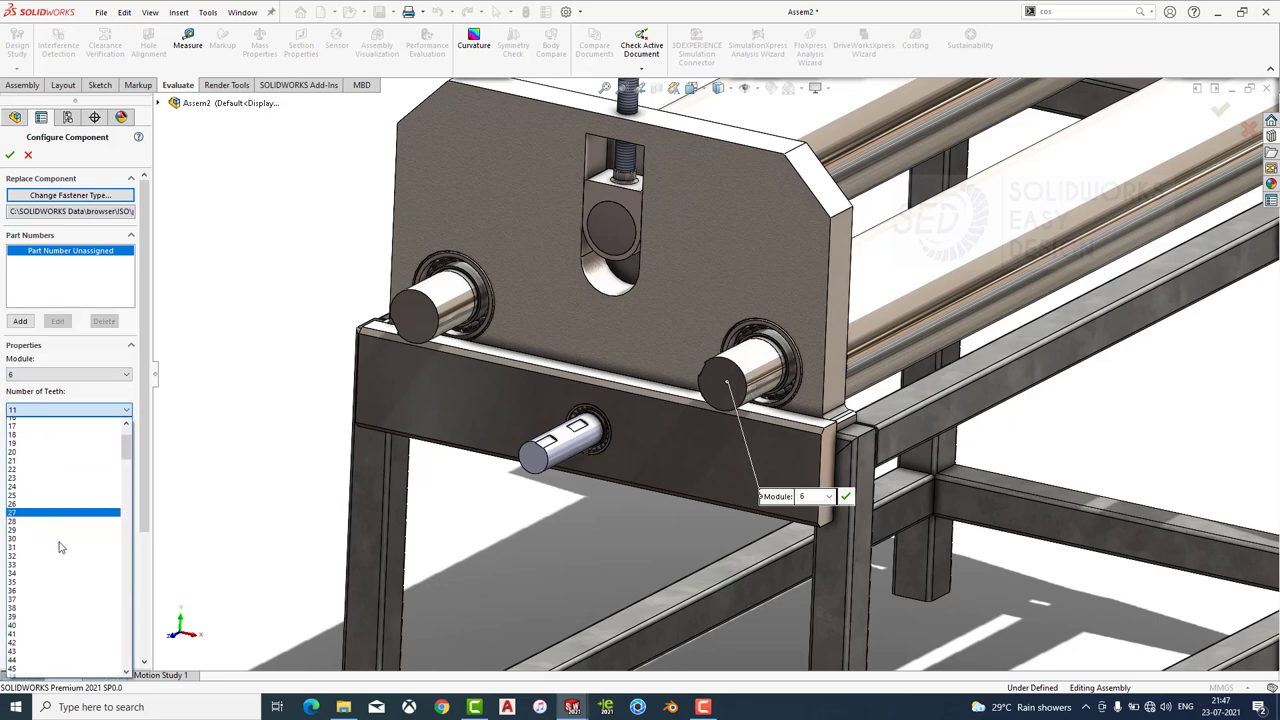
{"action": "left_click", "coordinate": [34, 596]}
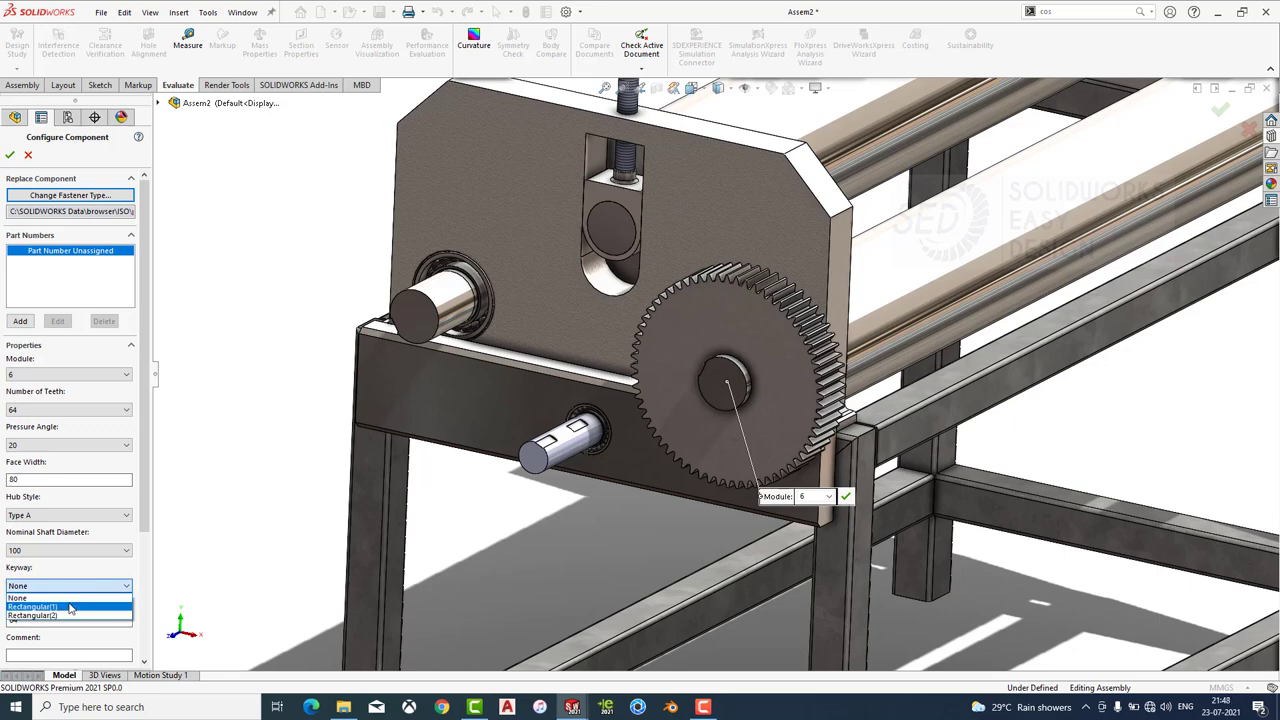
{"action": "left_click", "coordinate": [70, 607]}
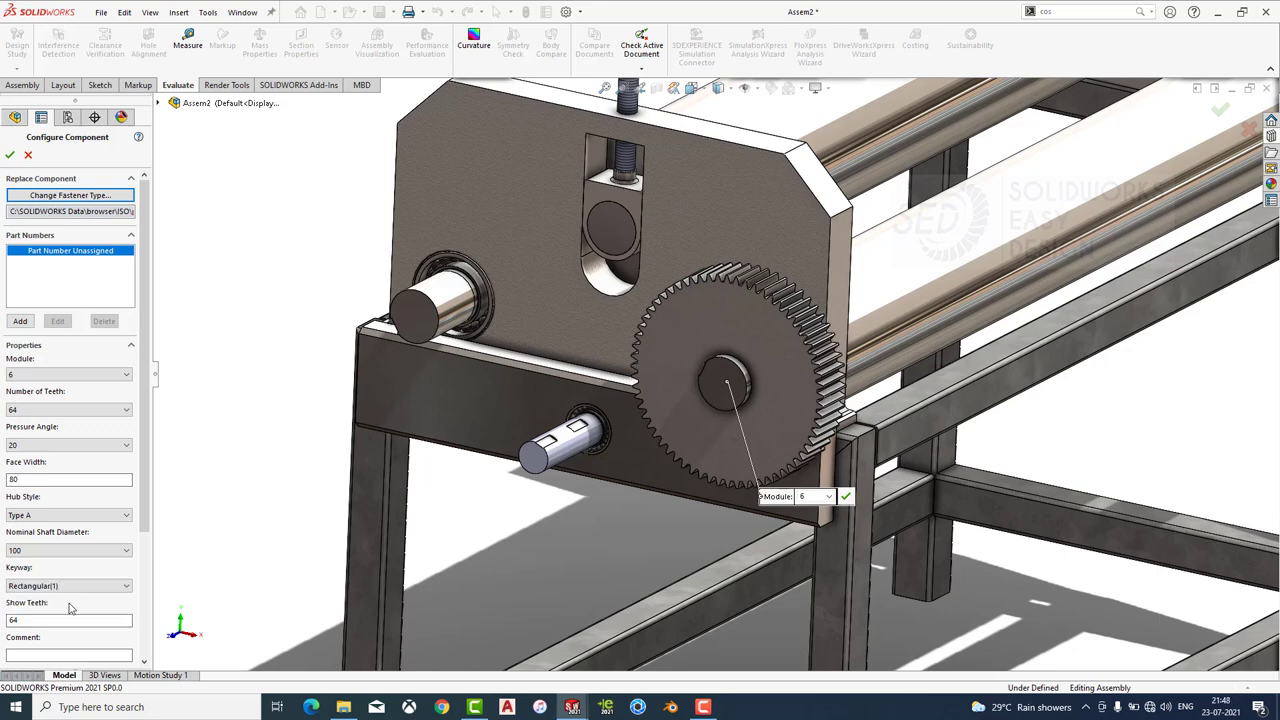
{"action": "left_click", "coordinate": [10, 156]}
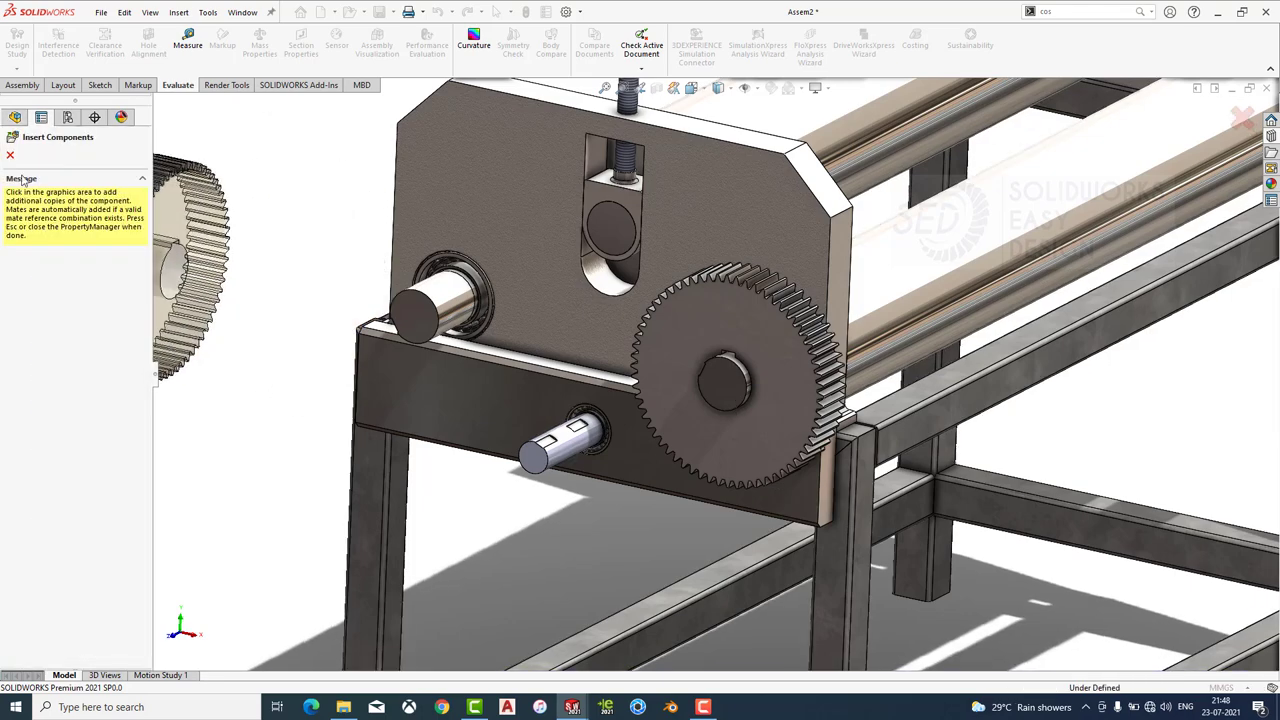
Mate the gear's front face flush with the right roller shaft's end face.
{"action": "key", "text": "Escape"}
{"action": "scroll", "coordinate": [788, 387], "scroll_direction": "down", "scroll_amount": 3}
{"action": "left_click", "coordinate": [663, 382]}
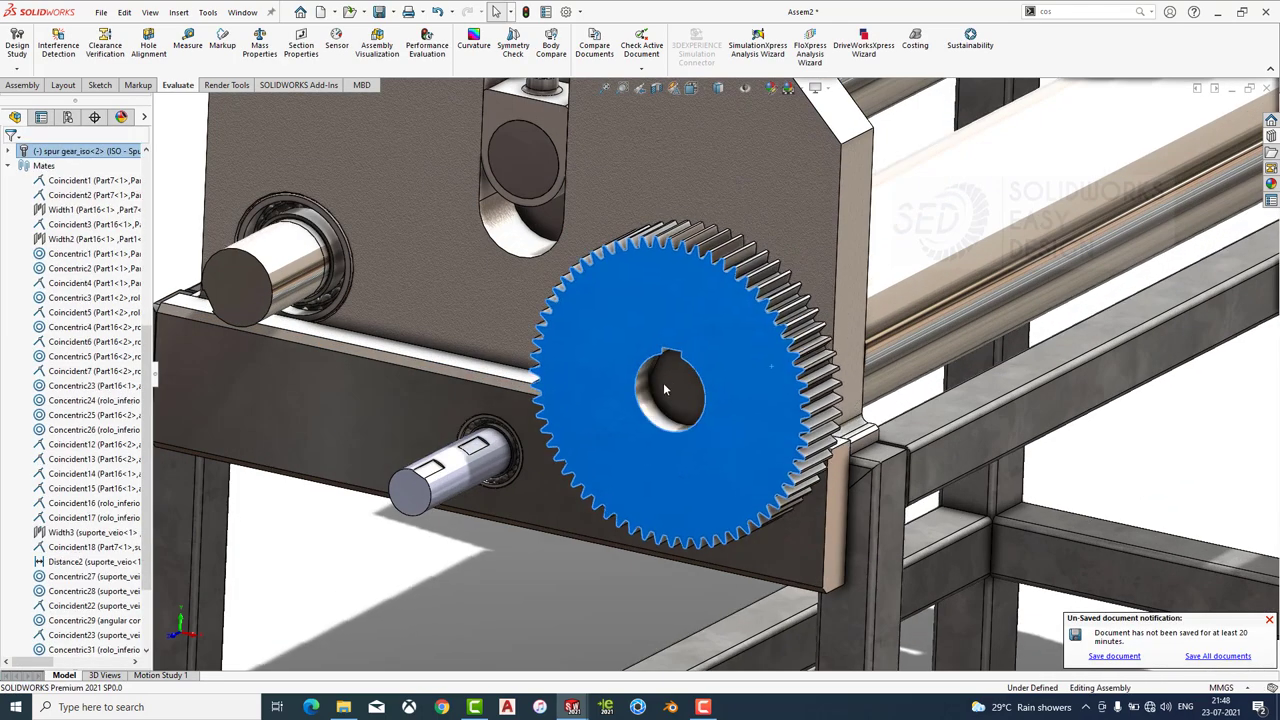
{"action": "middle_click_drag", "start_coordinate": [640, 400], "coordinate": [220, 143]}
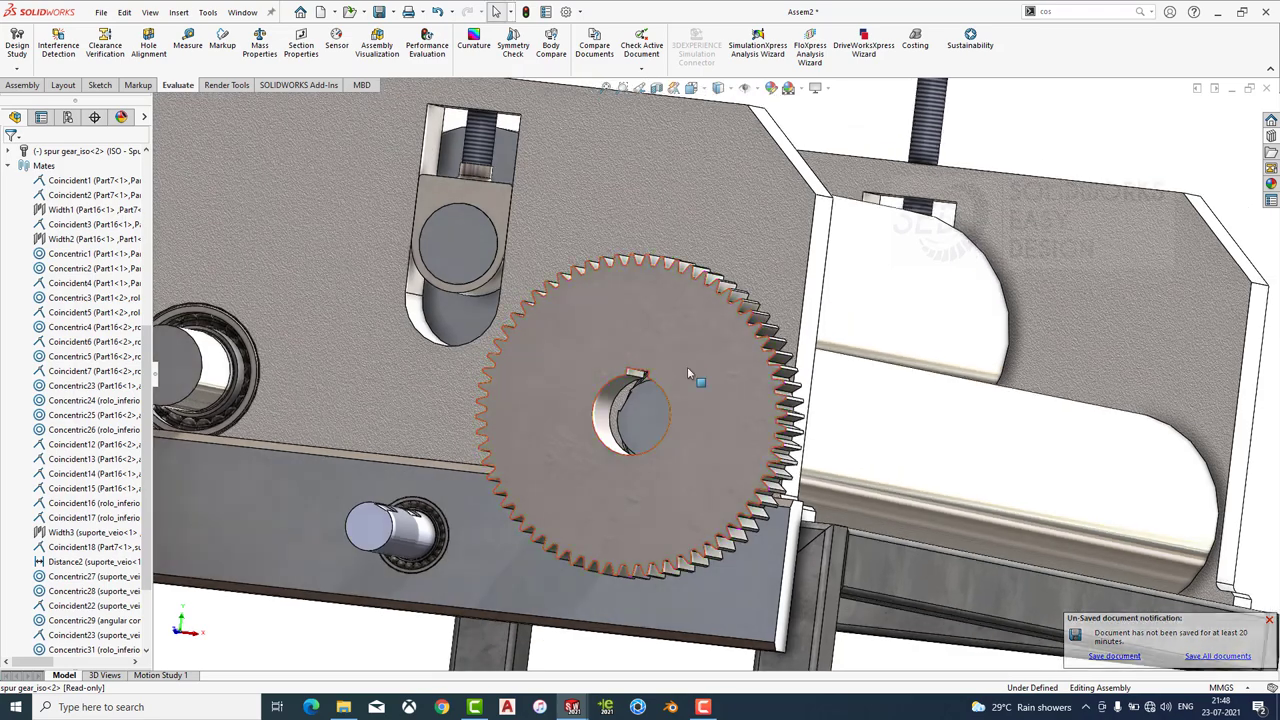
{"action": "left_click", "coordinate": [22, 84]}
{"action": "left_click", "coordinate": [111, 45]}
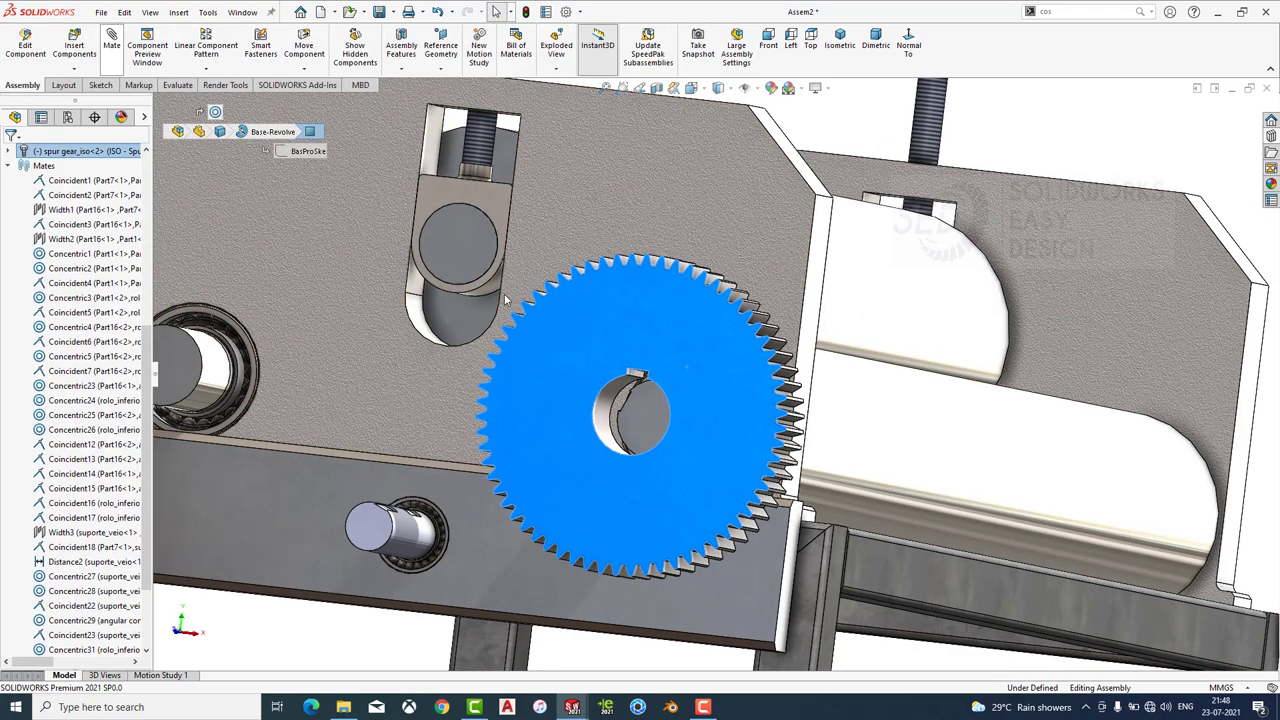
{"action": "left_click", "coordinate": [646, 412]}
{"action": "left_click", "coordinate": [660, 428]}
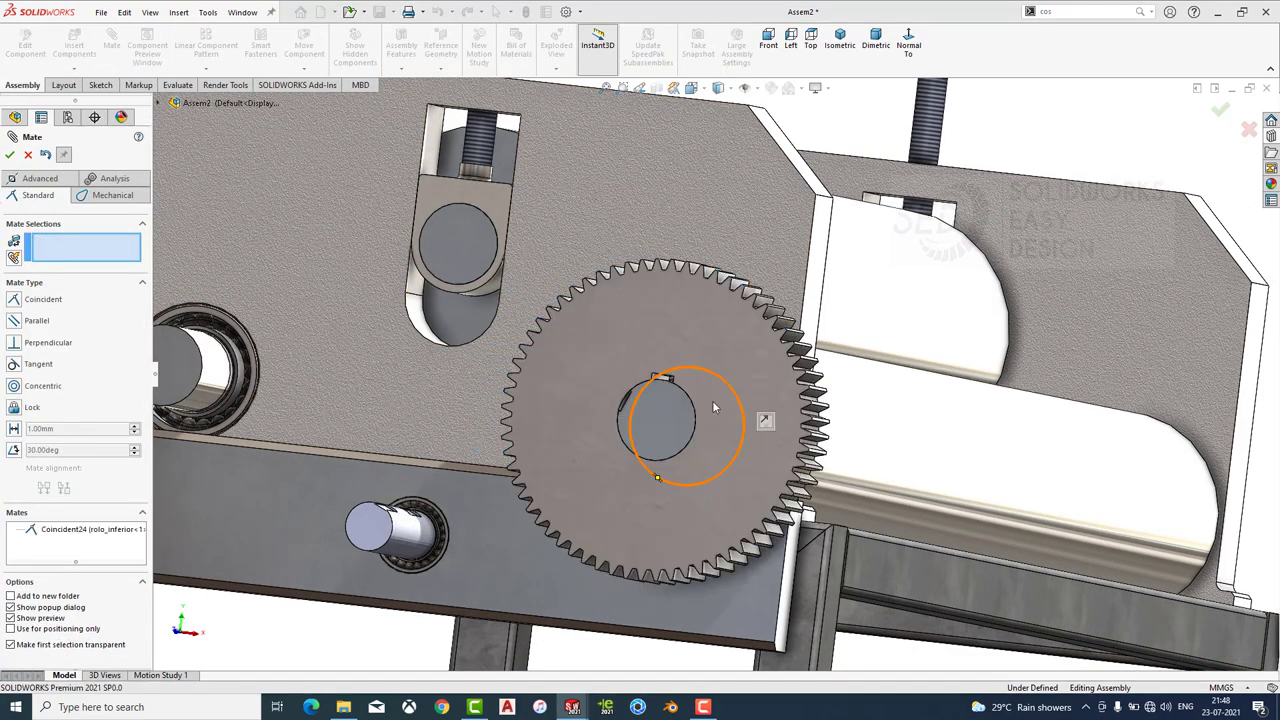
Align the gear's keyway with the shaft's key slot and check the gear's fit.
{"action": "scroll", "coordinate": [670, 380], "scroll_direction": "down", "scroll_amount": 5}
{"action": "scroll", "coordinate": [672, 388], "scroll_direction": "down", "scroll_amount": 3}
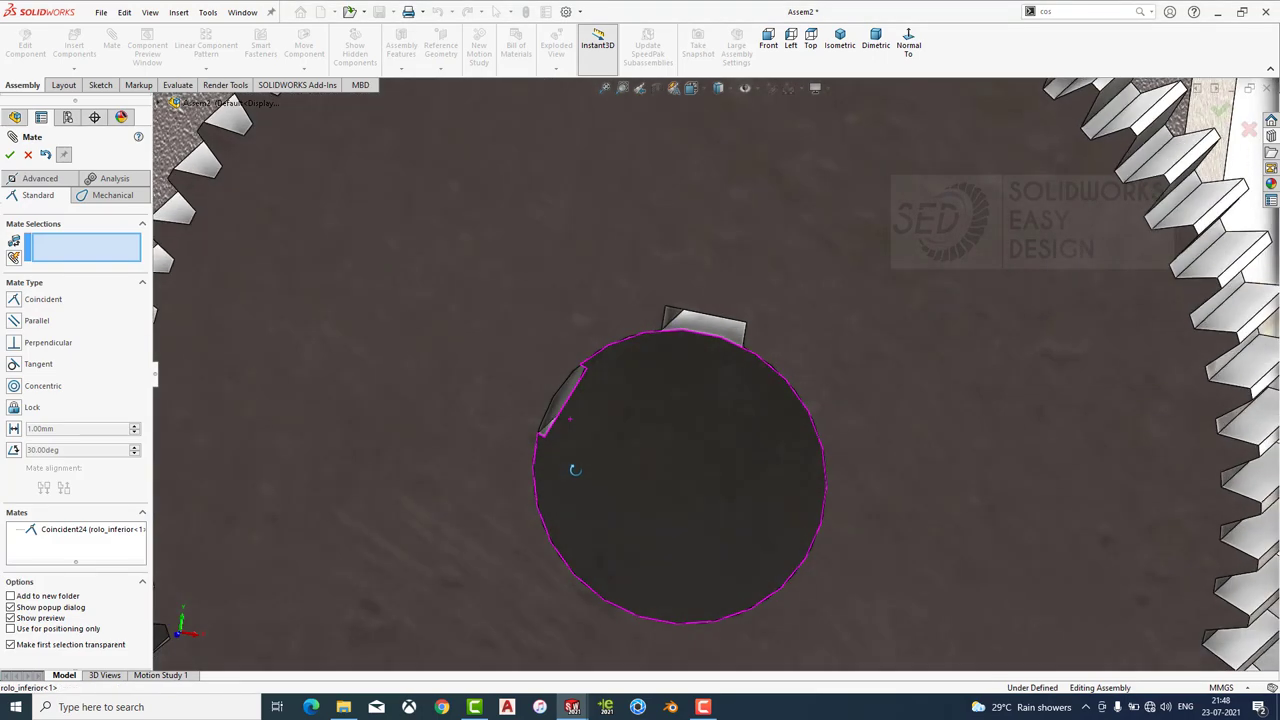
{"action": "middle_click_drag", "start_coordinate": [675, 326], "coordinate": [580, 414]}
{"action": "scroll", "coordinate": [611, 429], "scroll_direction": "down", "scroll_amount": 5}
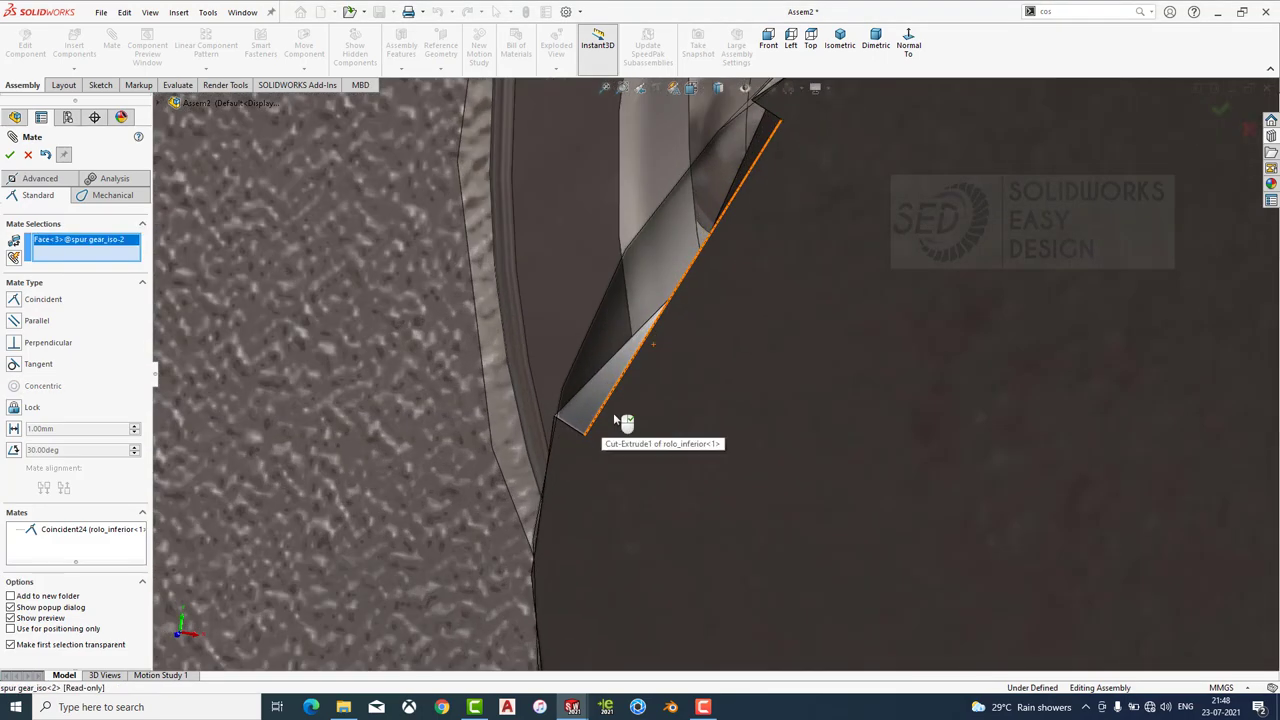
{"action": "left_click", "coordinate": [594, 423]}
{"action": "left_click", "coordinate": [568, 433]}
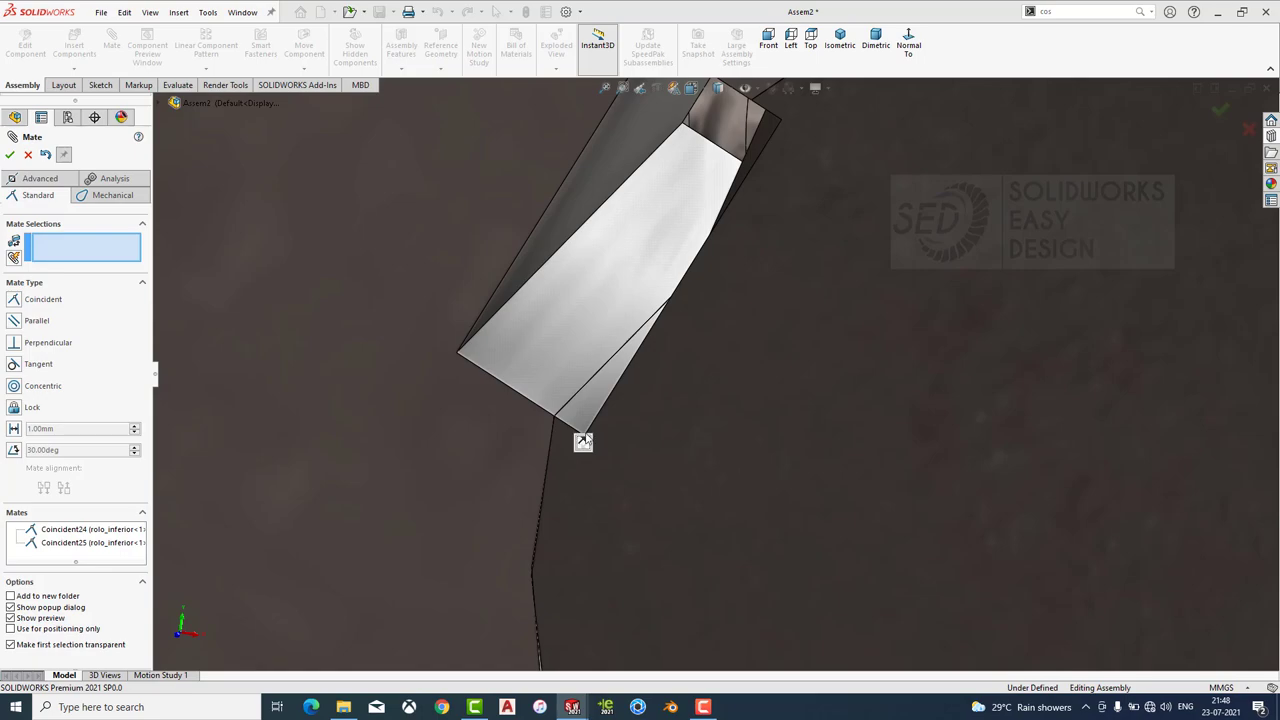
{"action": "left_click", "coordinate": [9, 154]}
{"action": "scroll", "coordinate": [738, 360], "scroll_direction": "up", "scroll_amount": 5}
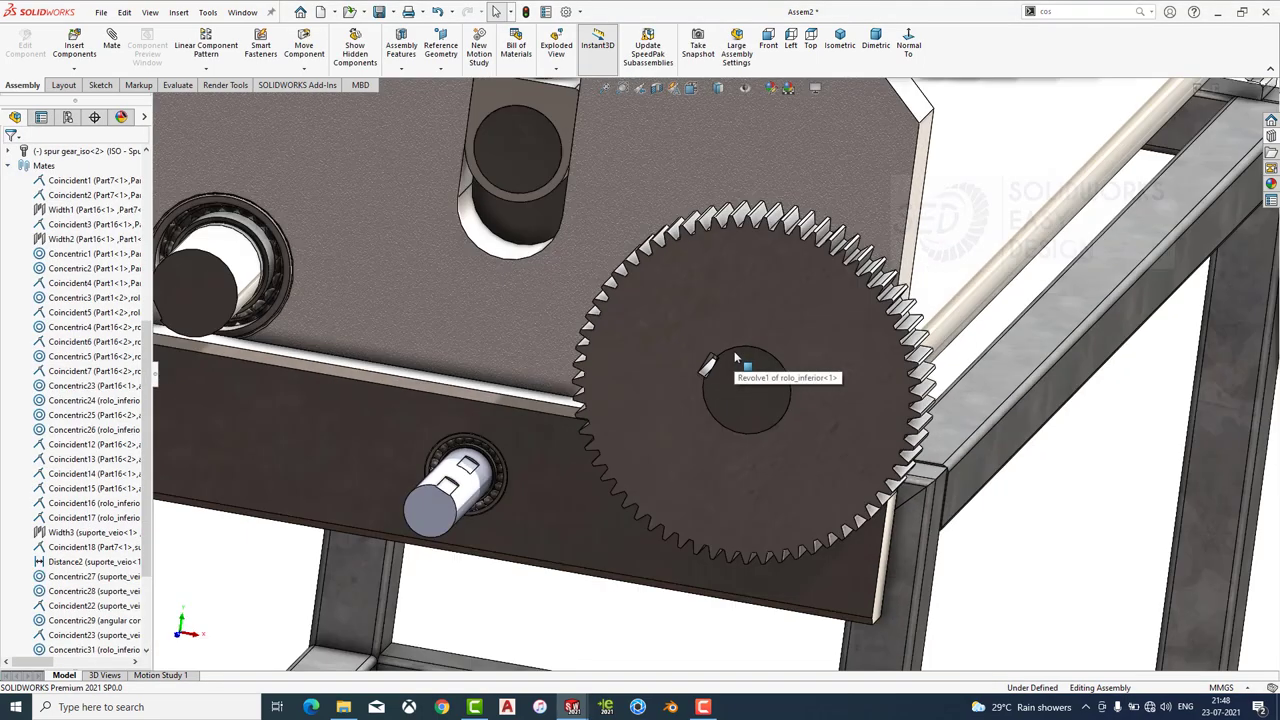
{"action": "left_click_drag", "start_coordinate": [831, 377], "coordinate": [689, 344]}
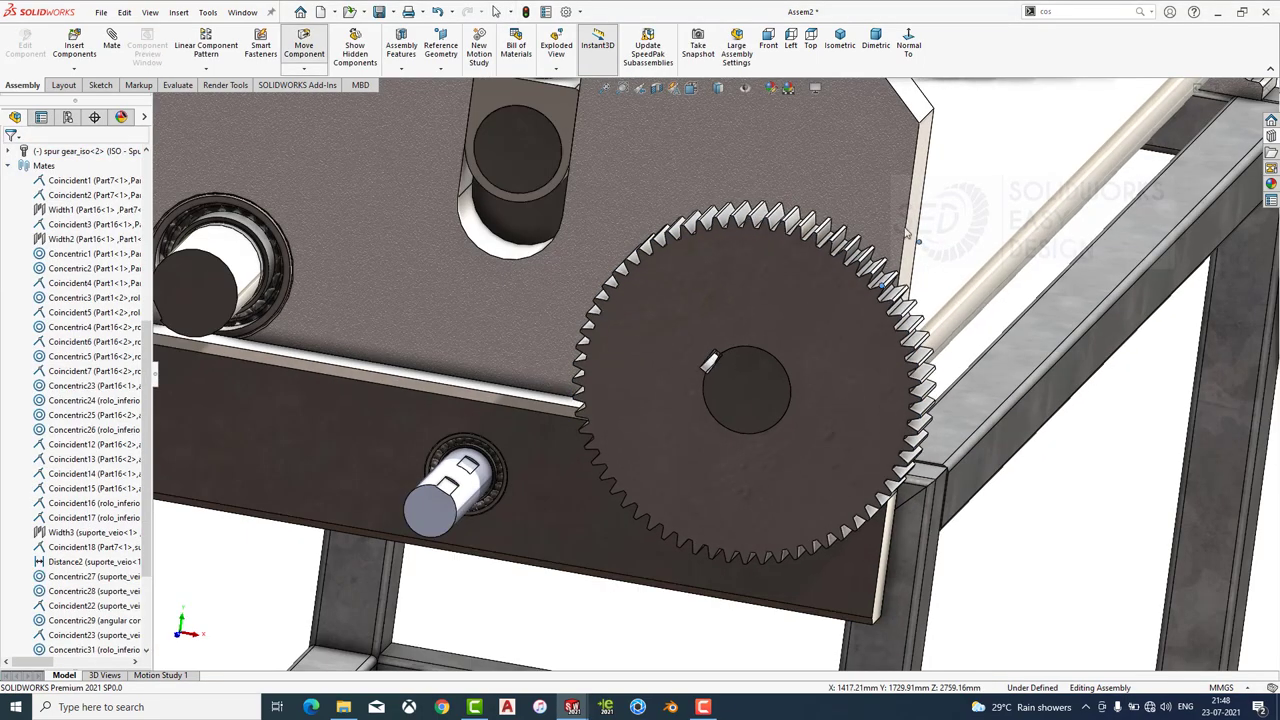
{"action": "scroll", "coordinate": [746, 384], "scroll_direction": "up", "scroll_amount": 5}
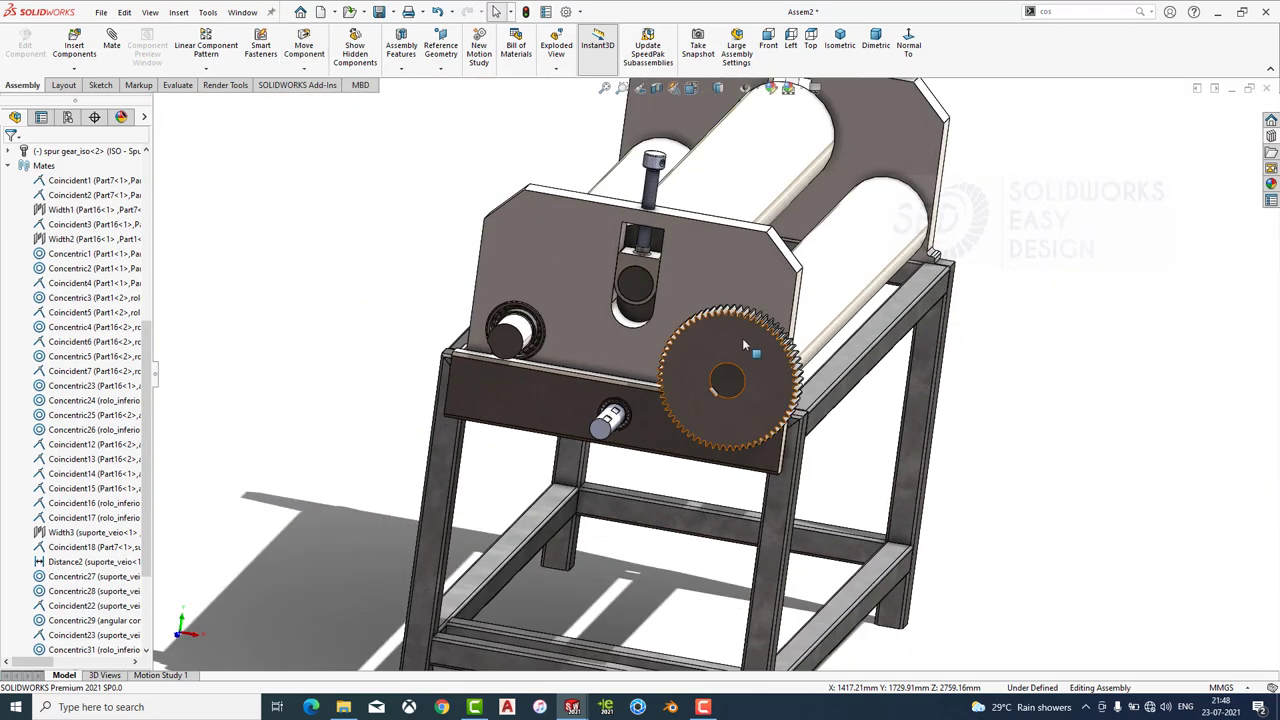
Copy the gear and mate its bore concentric with the left roller shaft.
{"action": "left_click_drag", "start_coordinate": [742, 339], "coordinate": [350, 330], "text": "ctrl"}
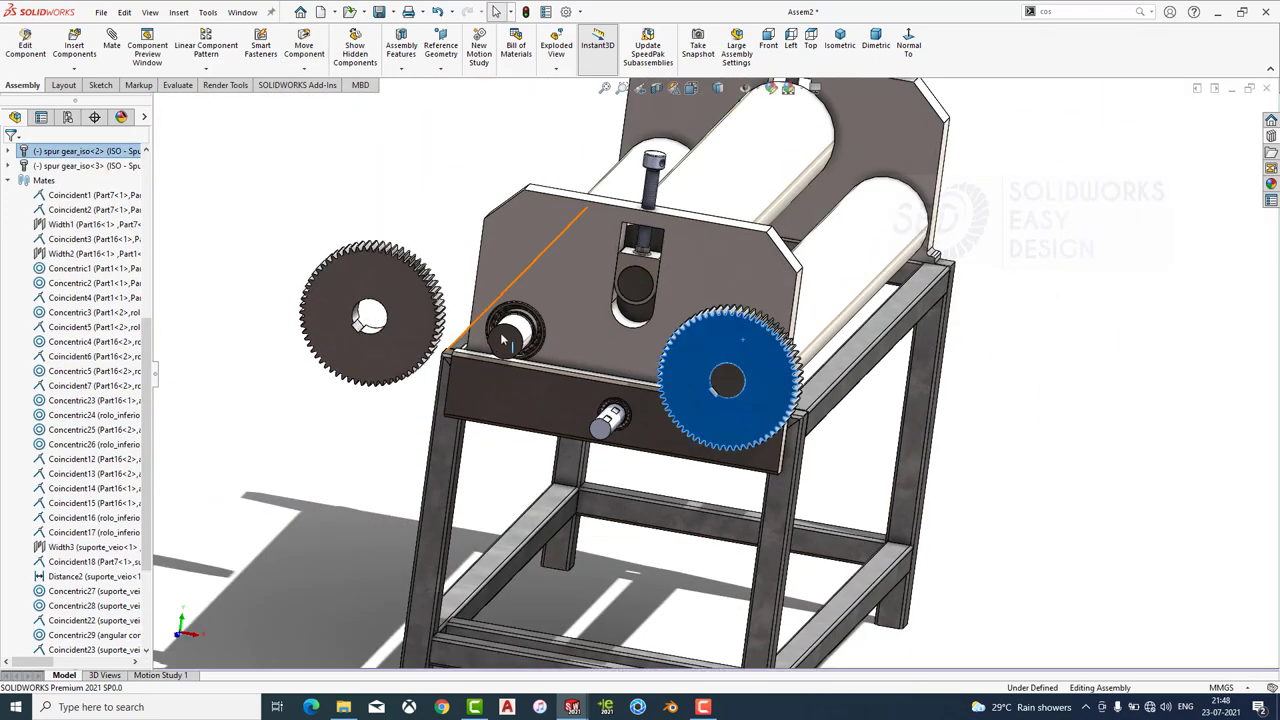
{"action": "scroll", "coordinate": [310, 373], "scroll_direction": "down", "scroll_amount": 5}
{"action": "left_click", "coordinate": [220, 345]}
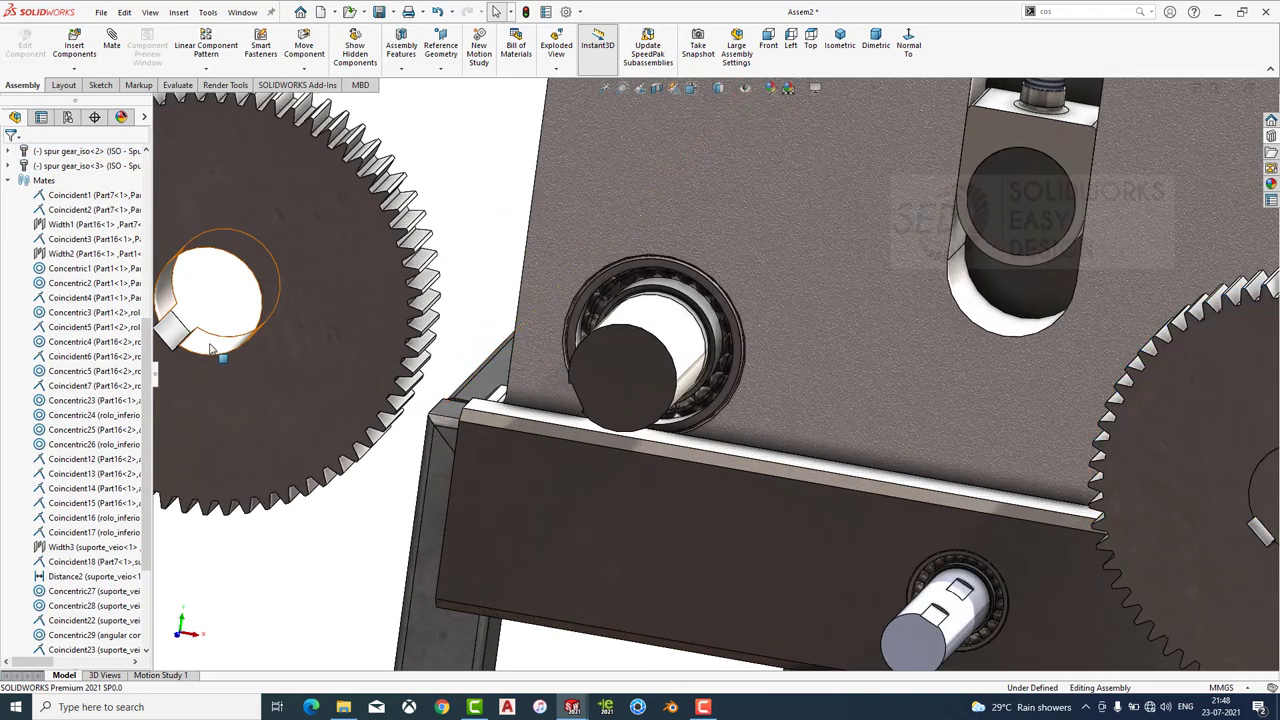
{"action": "left_click", "coordinate": [598, 330], "text": "ctrl"}
{"action": "left_click", "coordinate": [813, 287]}
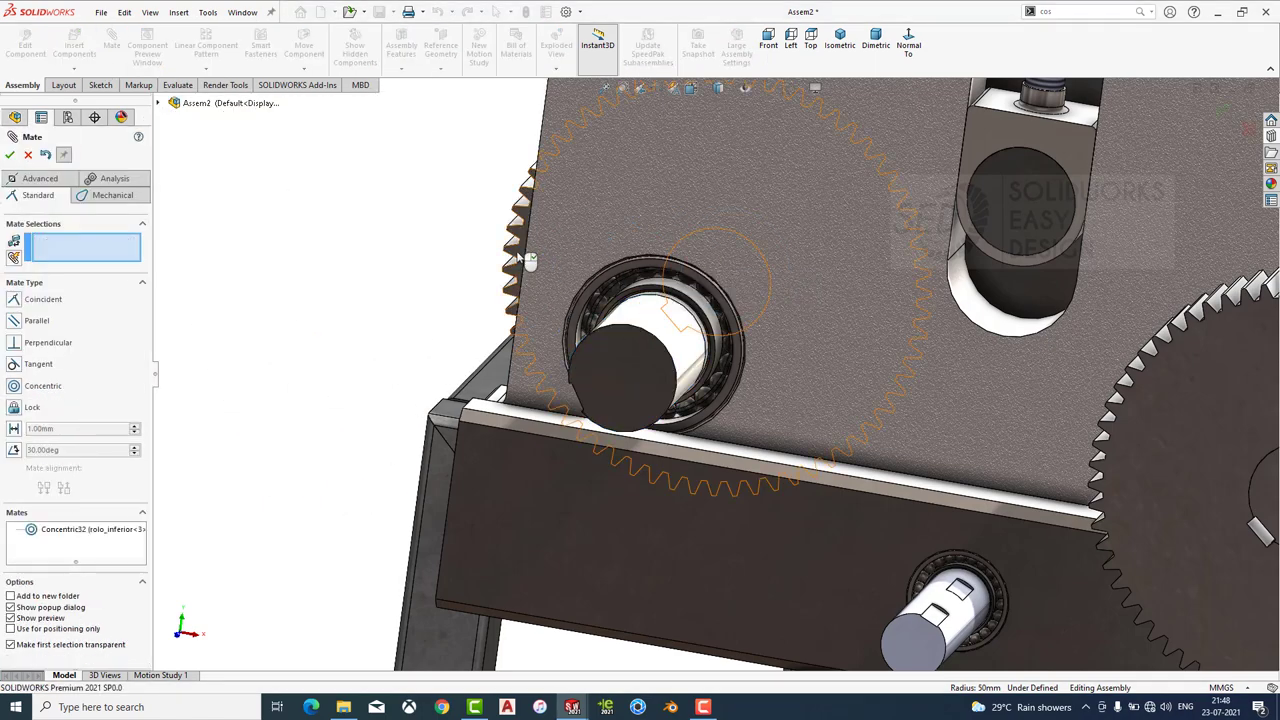
Make the second gear's face flush with the left shaft's end face.
{"action": "left_click", "coordinate": [514, 355]}
{"action": "left_click", "coordinate": [625, 391]}
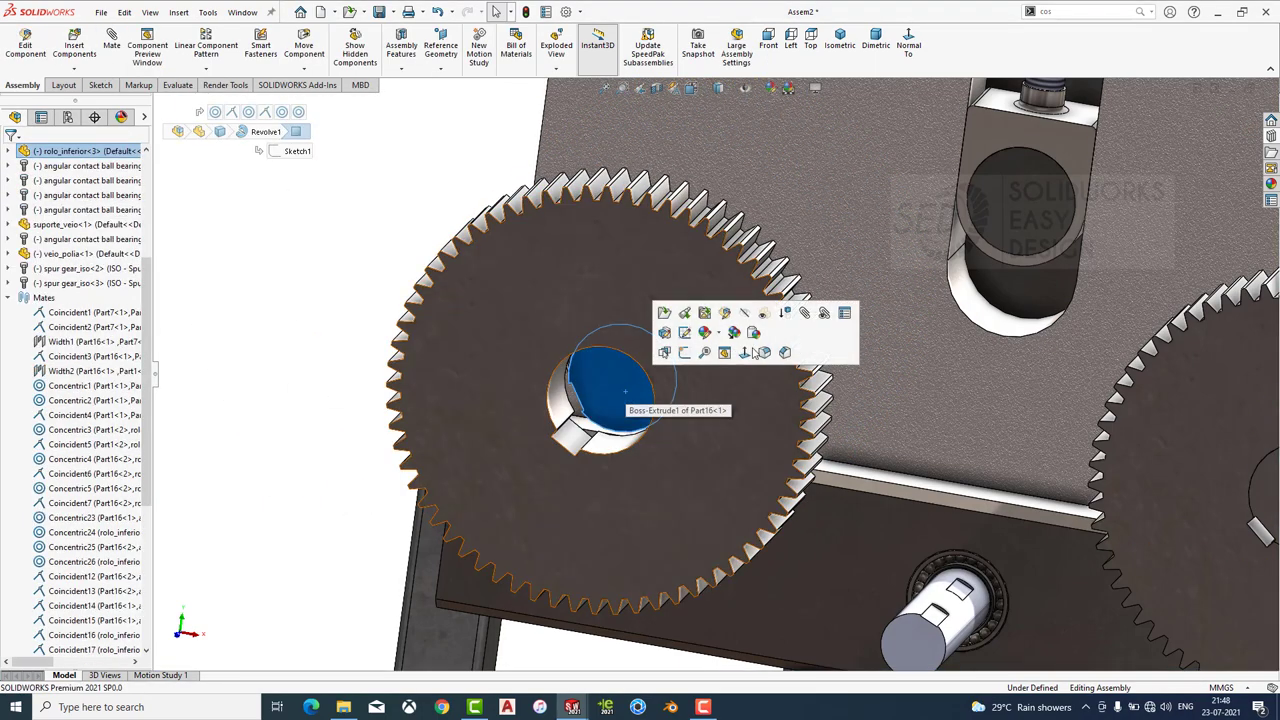
{"action": "left_click", "coordinate": [736, 316], "text": "ctrl"}
{"action": "key", "text": "Return"}
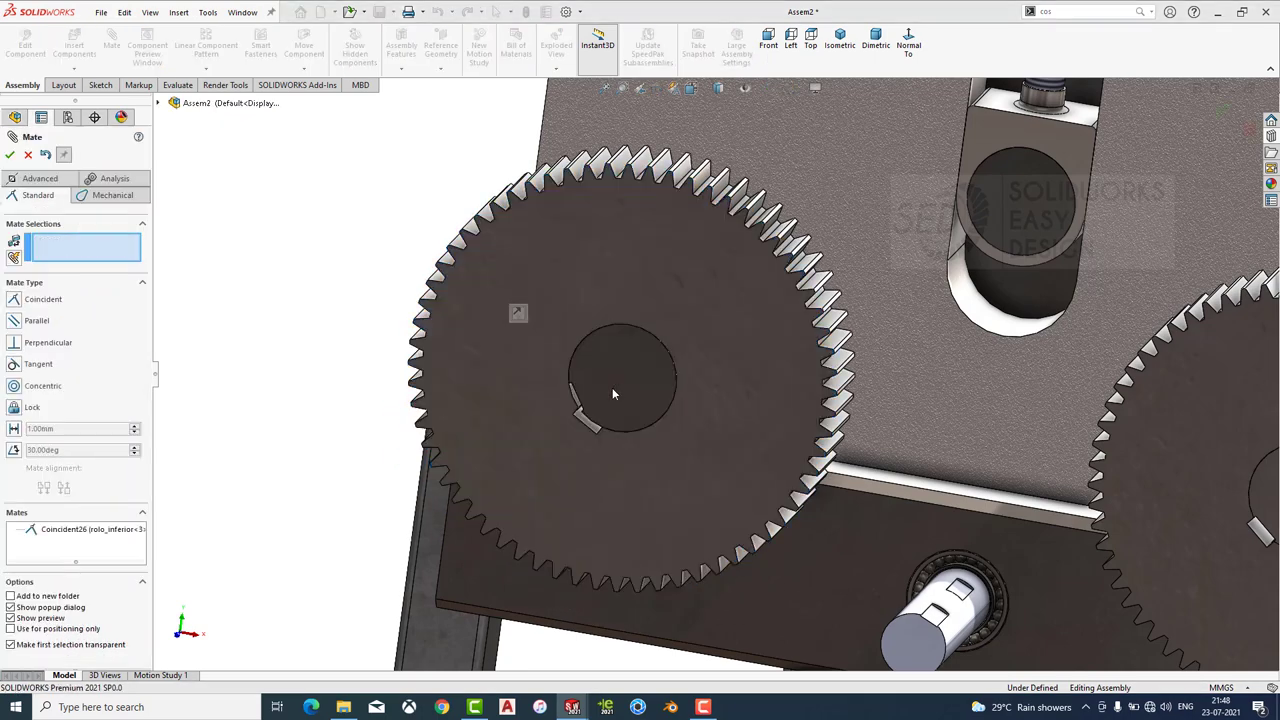
Key the second gear by aligning its keyway face with the shaft's key slot.
{"action": "scroll", "coordinate": [612, 387], "scroll_direction": "down", "scroll_amount": 4}
{"action": "scroll", "coordinate": [580, 395], "scroll_direction": "down", "scroll_amount": 3}
{"action": "scroll", "coordinate": [563, 337], "scroll_direction": "down", "scroll_amount": 3}
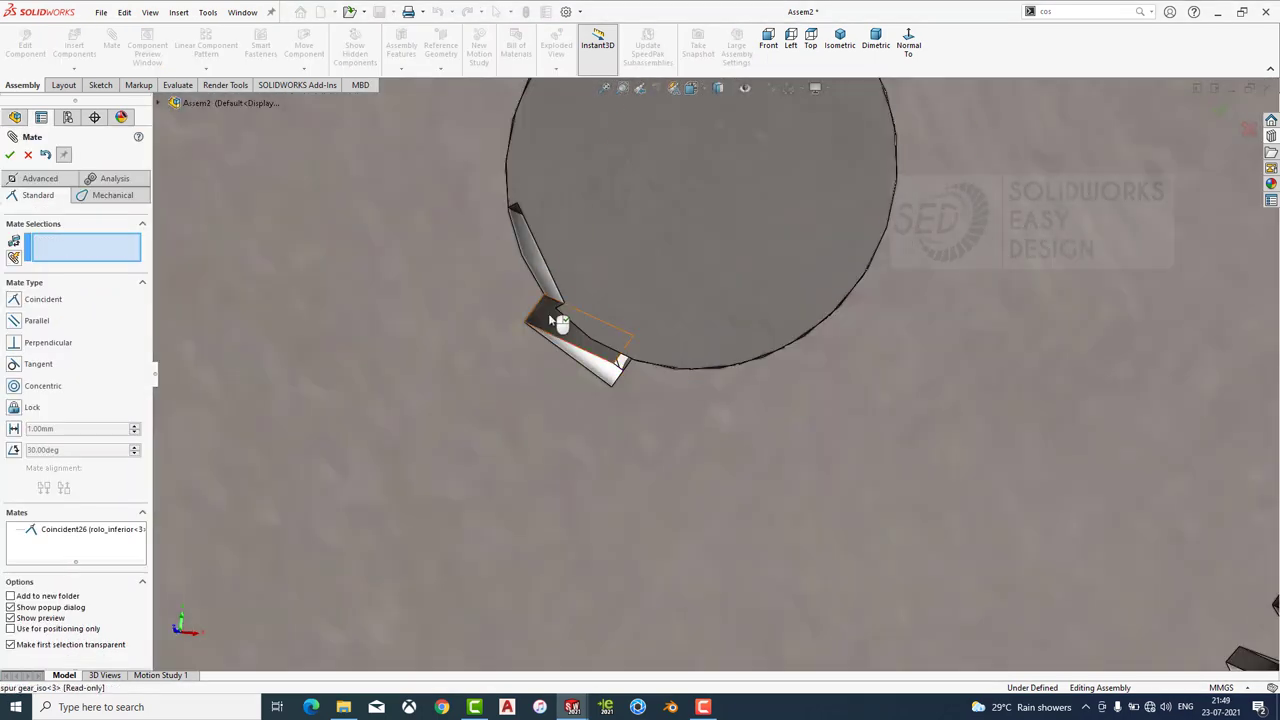
{"action": "left_click", "coordinate": [562, 241]}
{"action": "scroll", "coordinate": [562, 241], "scroll_direction": "down", "scroll_amount": 5}
{"action": "left_click", "coordinate": [612, 278]}
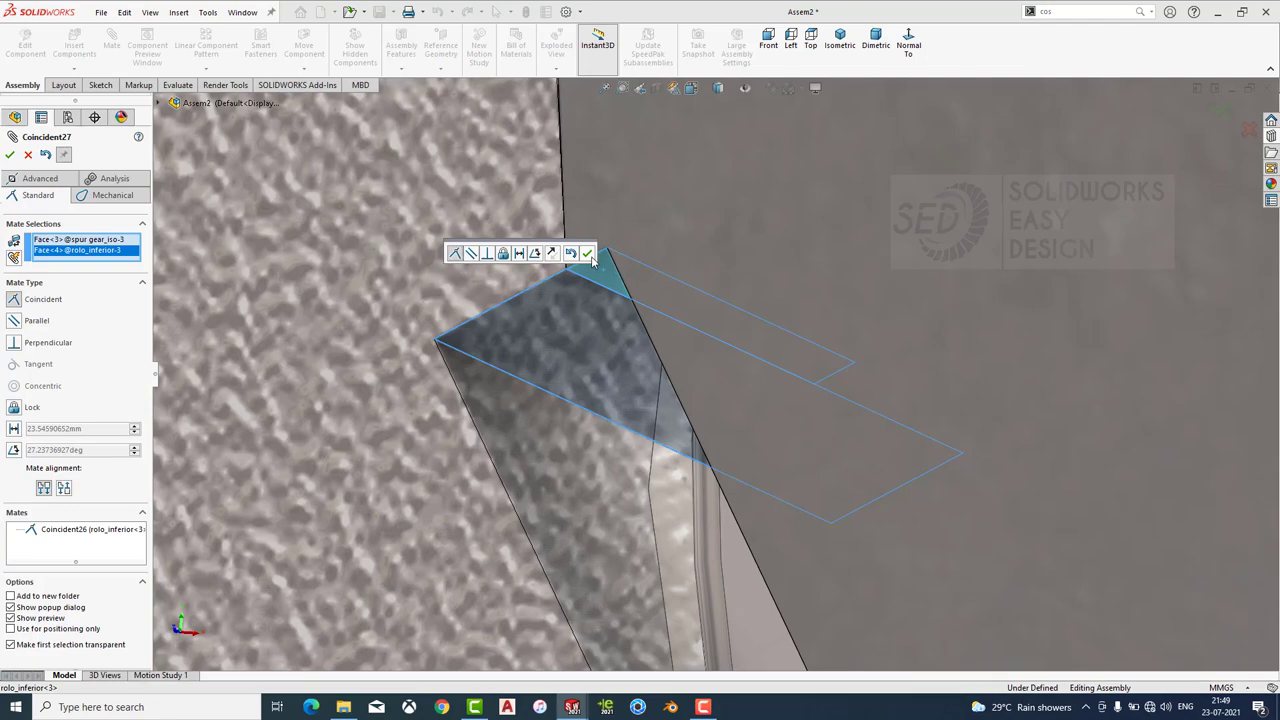
{"action": "key", "text": "Return"}
{"action": "left_click", "coordinate": [9, 154]}
{"action": "left_click", "coordinate": [9, 151]}
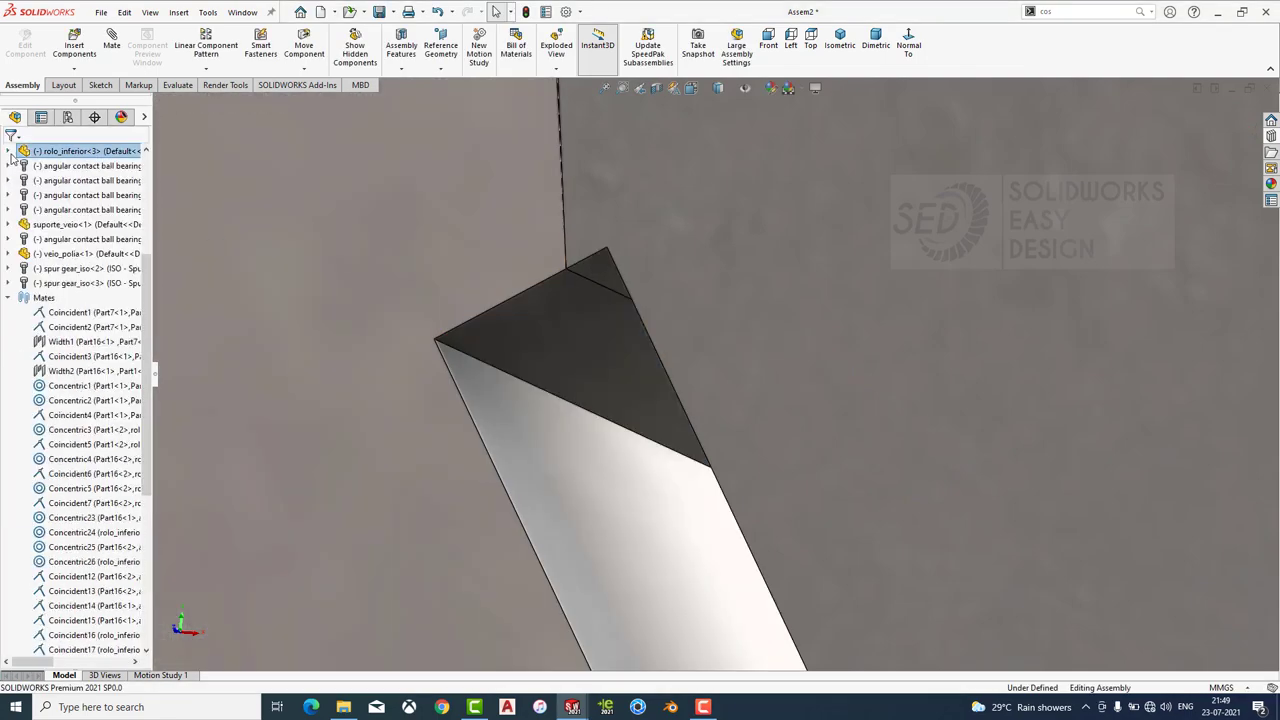
{"action": "scroll", "coordinate": [526, 343], "scroll_direction": "up", "scroll_amount": 3}
{"action": "scroll", "coordinate": [526, 343], "scroll_direction": "up", "scroll_amount": 3}
{"action": "scroll", "coordinate": [526, 343], "scroll_direction": "up", "scroll_amount": 2}
{"action": "scroll", "coordinate": [925, 440], "scroll_direction": "down", "scroll_amount": 3}
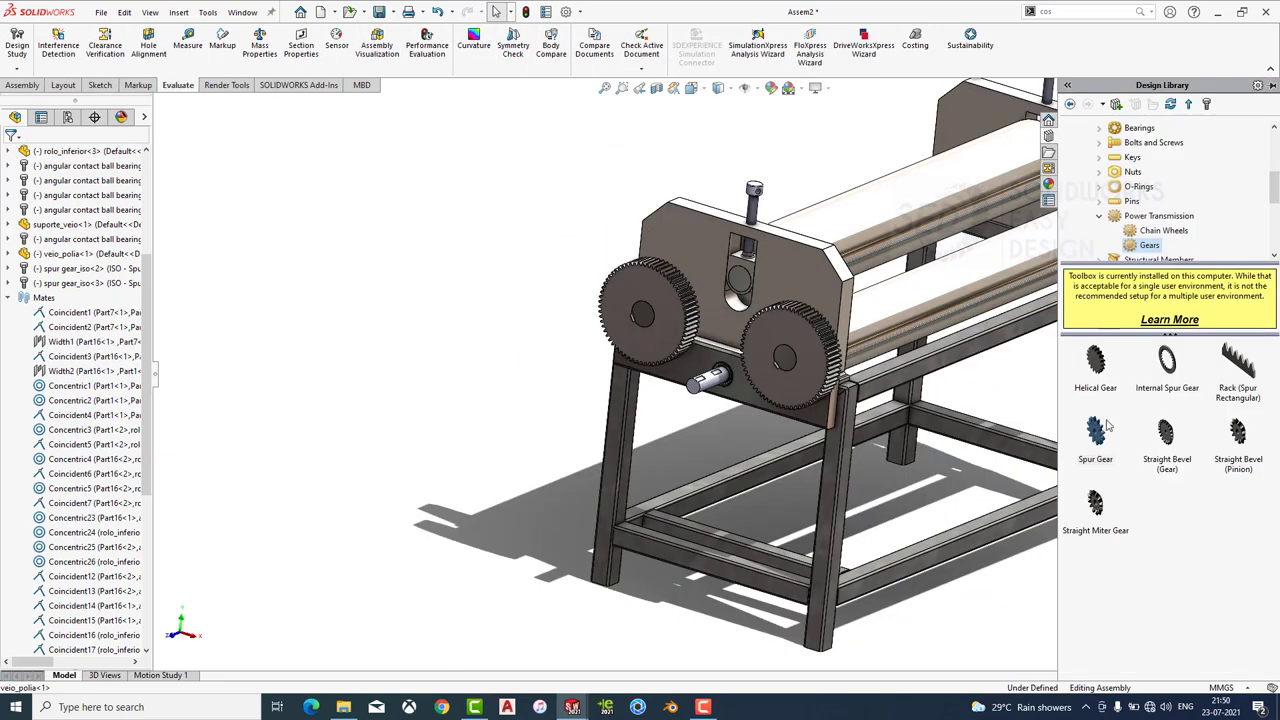
Drop a spur gear onto the veio_polia shaft and change its teeth from 64 to 56.
{"action": "mouse_move", "coordinate": [1095, 457]}
{"action": "left_mouse_down"}
{"action": "mouse_move", "coordinate": [719, 392]}
{"action": "mouse_move", "coordinate": [738, 378]}
{"action": "left_mouse_up"}
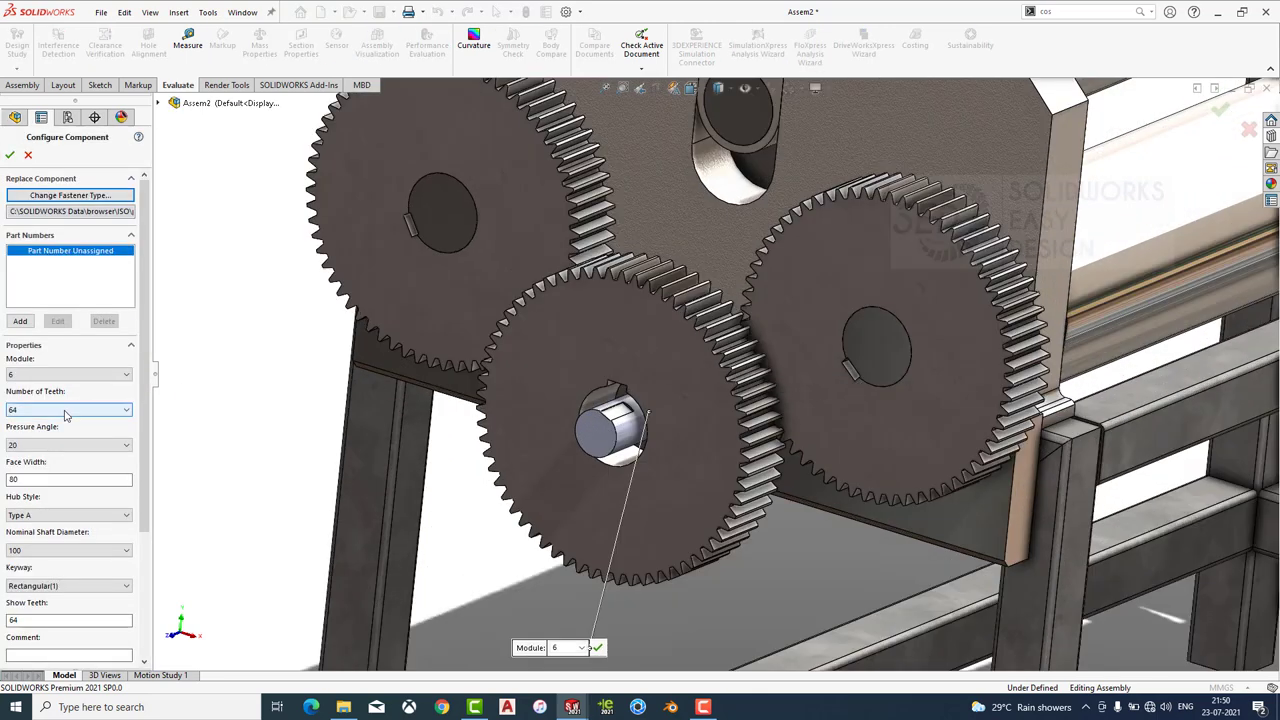
{"action": "left_click", "coordinate": [65, 412]}
{"action": "scroll", "coordinate": [44, 467], "scroll_direction": "up", "scroll_amount": 2}
{"action": "scroll", "coordinate": [30, 456], "scroll_direction": "up", "scroll_amount": 2}
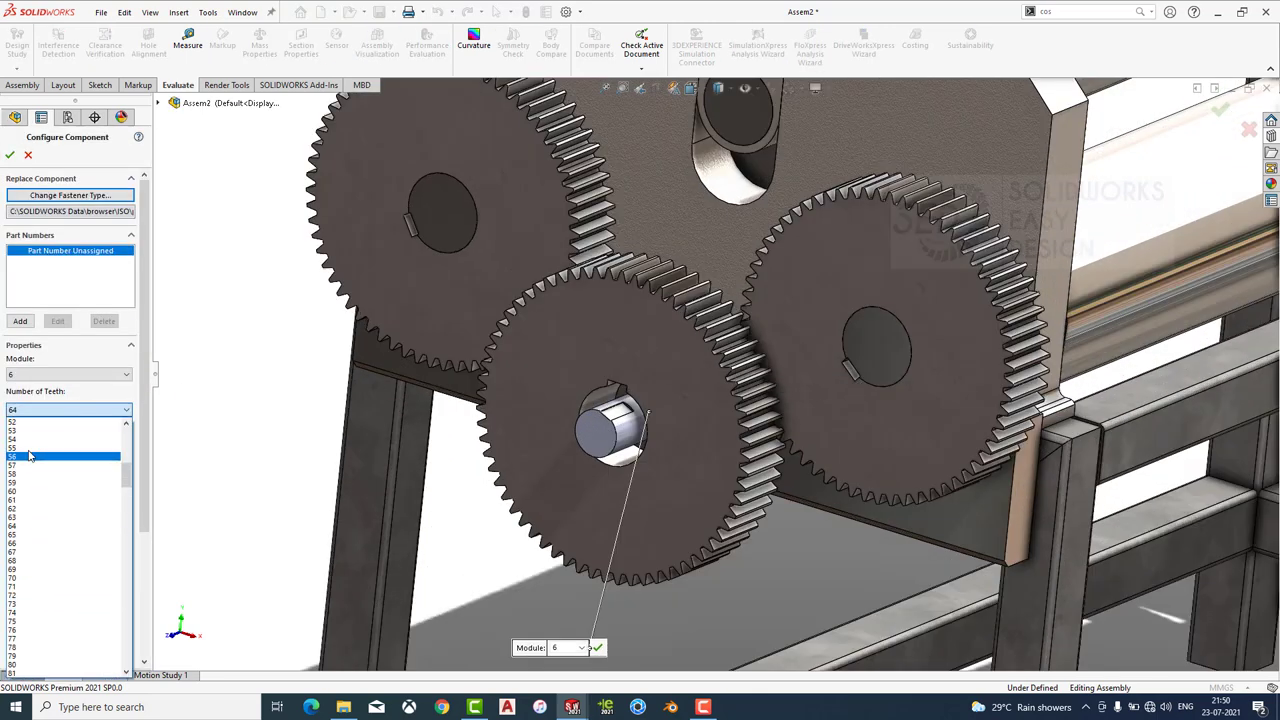
{"action": "left_click", "coordinate": [24, 458]}
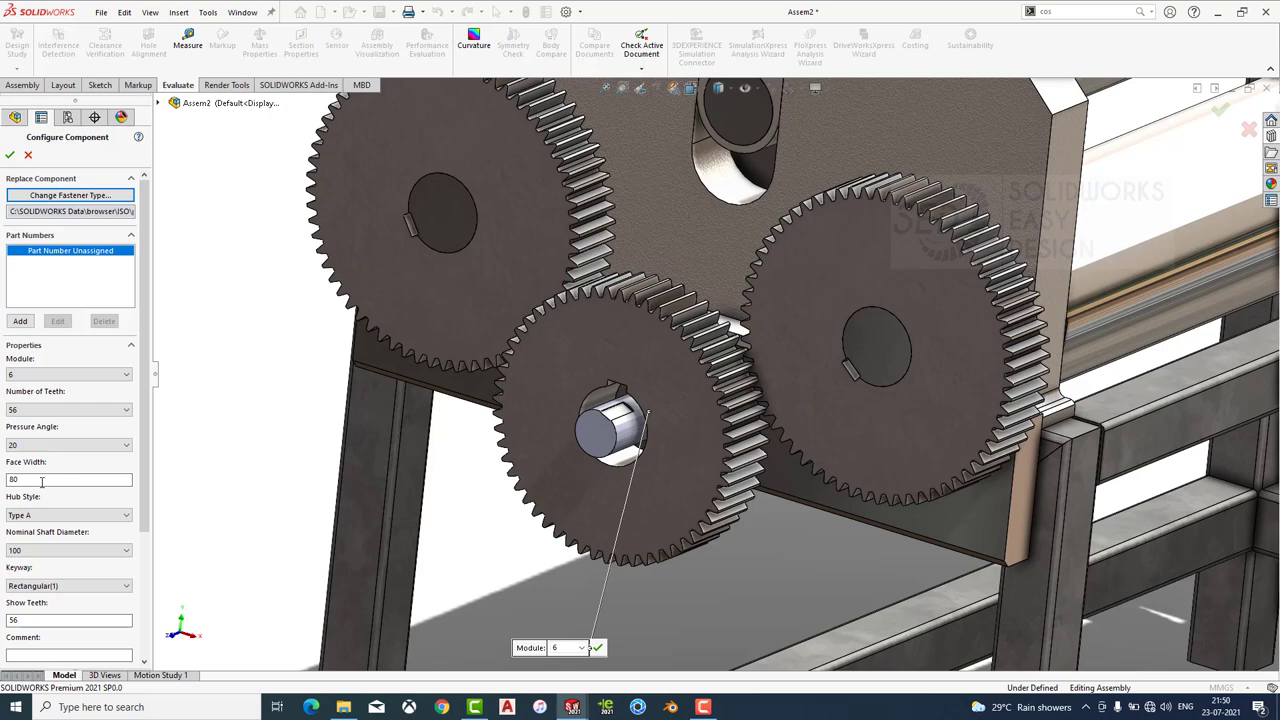
Set the small spur gear's nominal shaft diameter to 60 and apply the configuration.
{"action": "left_click", "coordinate": [44, 556]}
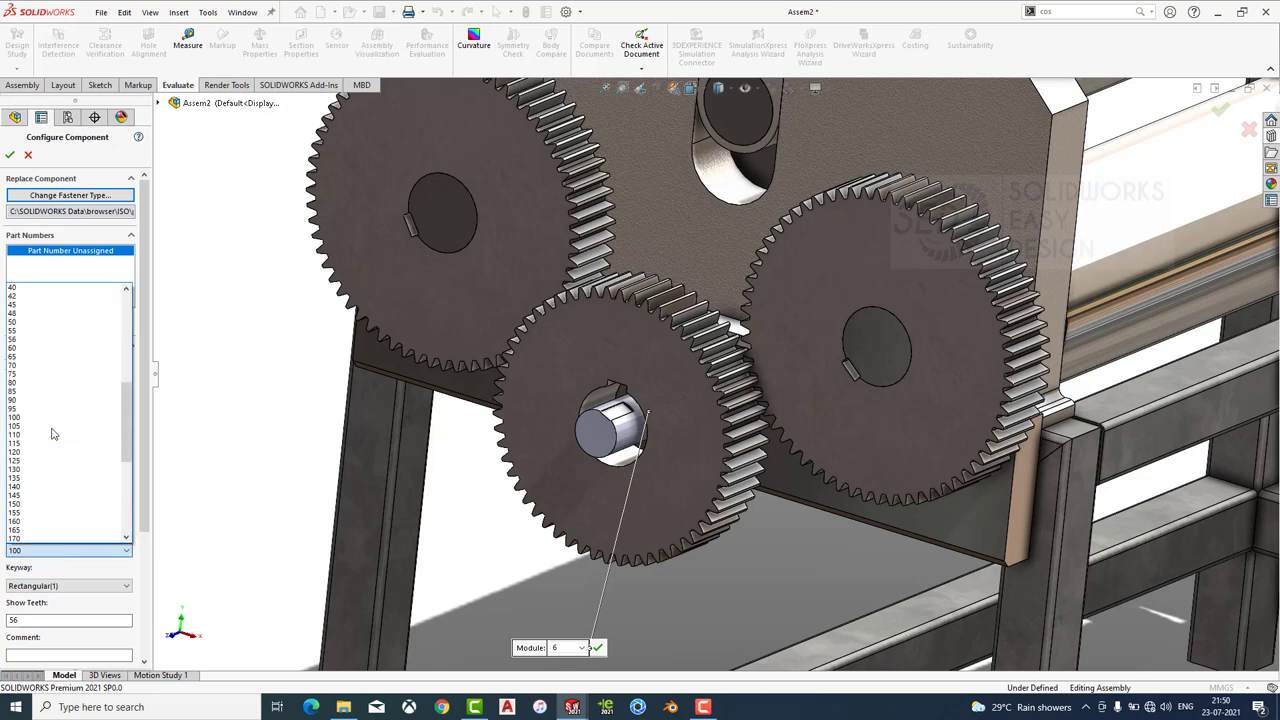
{"action": "left_click", "coordinate": [30, 348]}
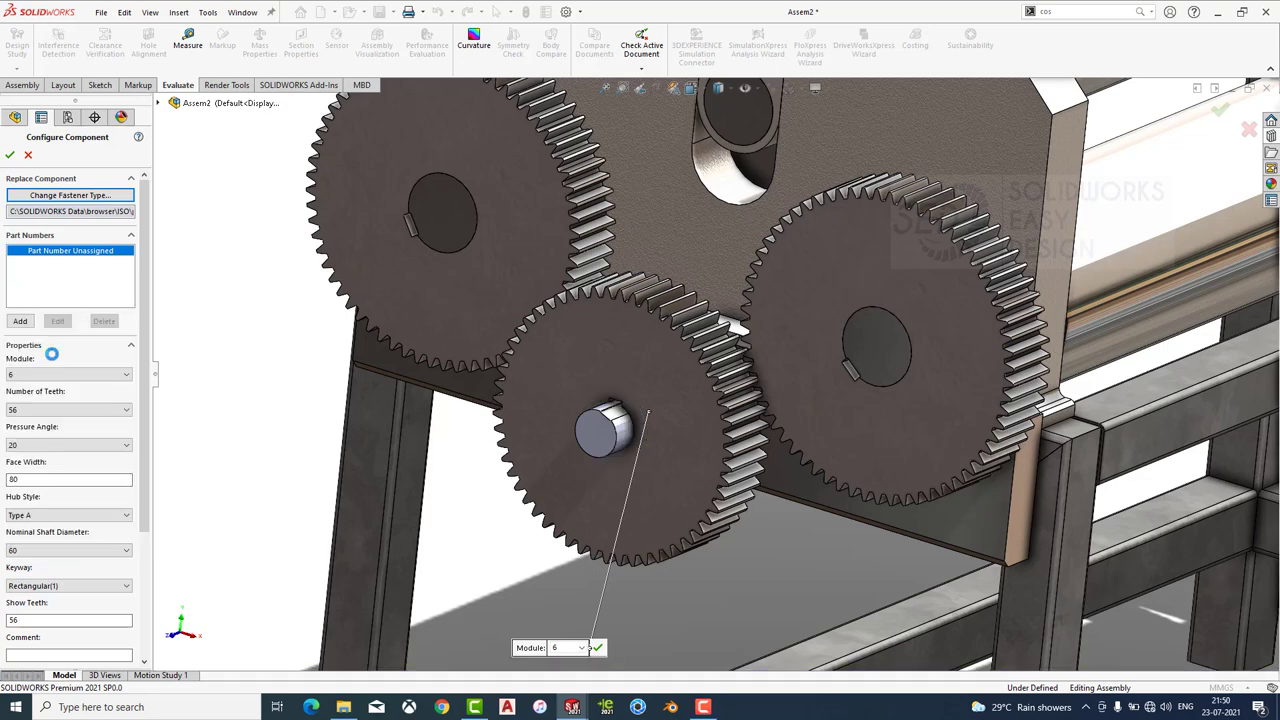
{"action": "key", "text": "ctrl+1"}
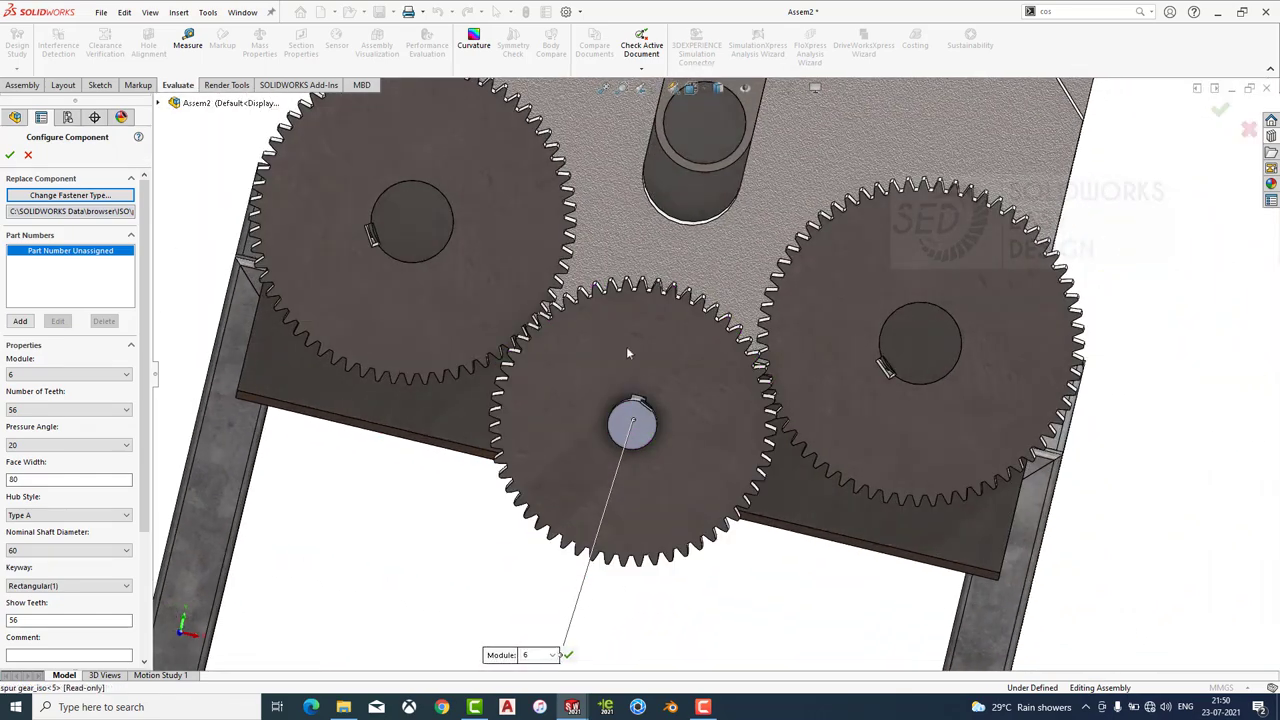
{"action": "scroll", "coordinate": [818, 457], "scroll_direction": "down", "scroll_amount": 5}
{"action": "middle_click_drag", "start_coordinate": [818, 457], "coordinate": [592, 433]}
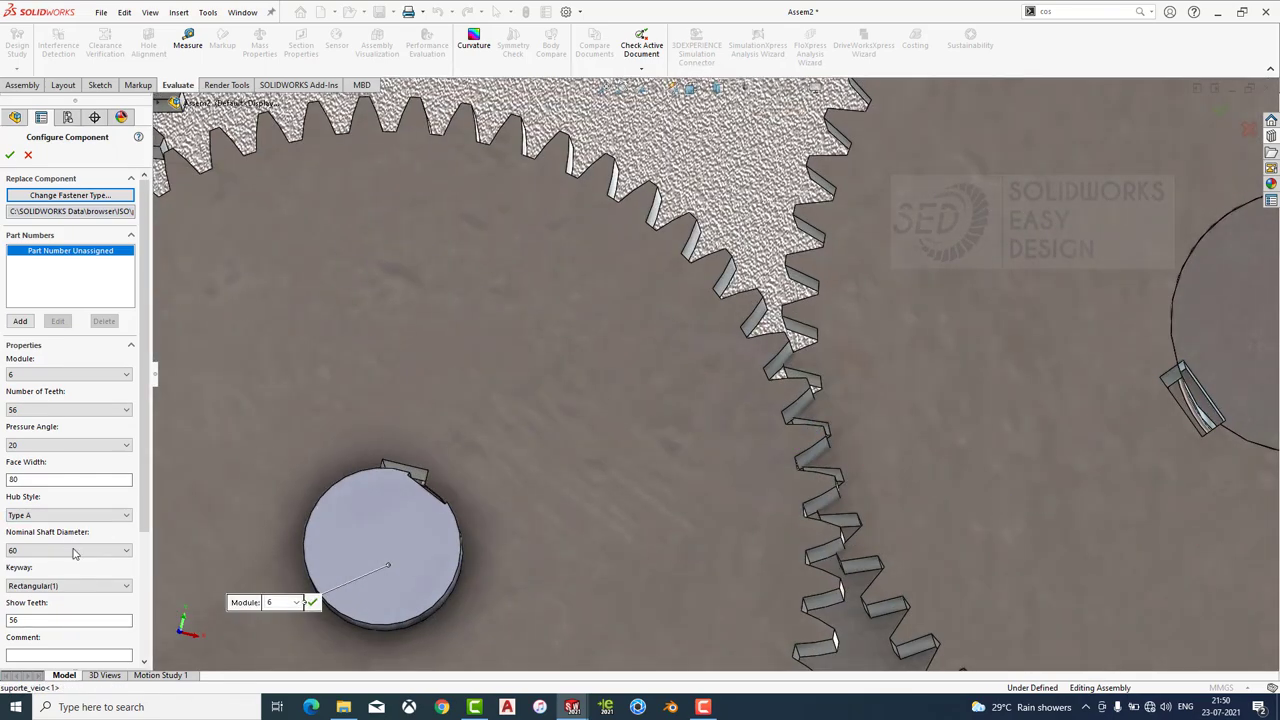
{"action": "scroll", "coordinate": [134, 553], "scroll_direction": "down", "scroll_amount": 3}
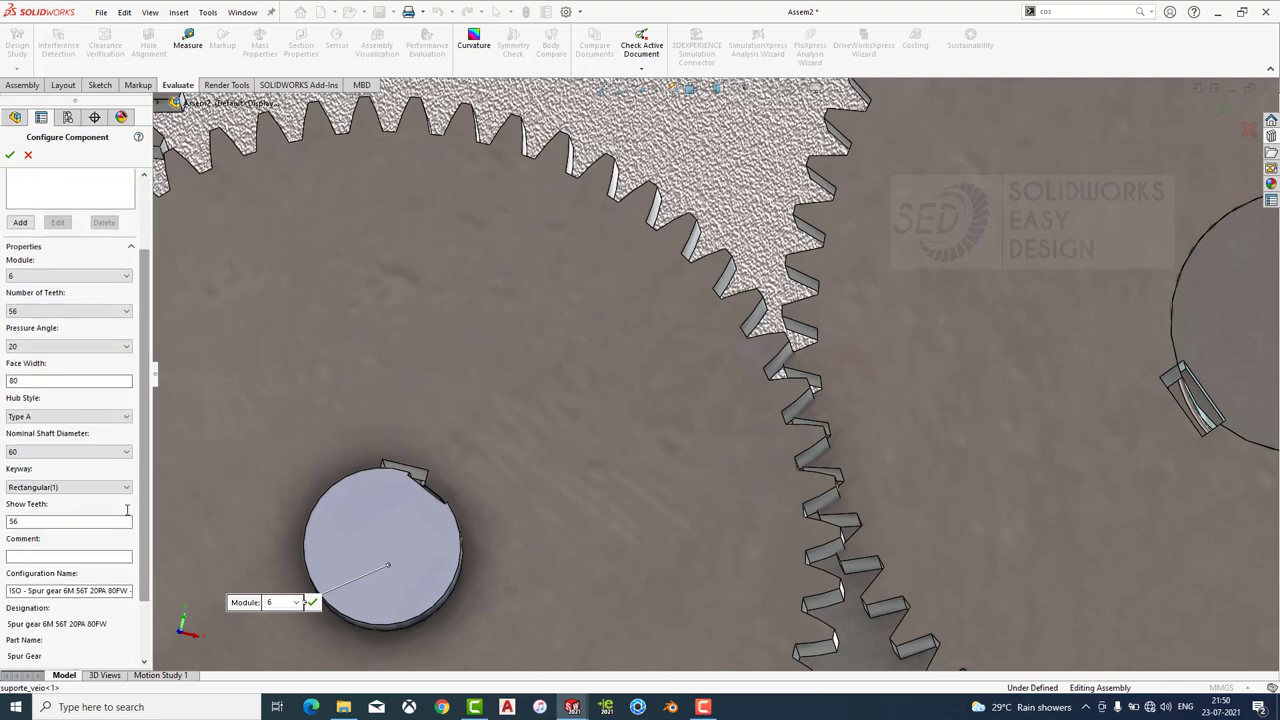
{"action": "left_click", "coordinate": [10, 156]}
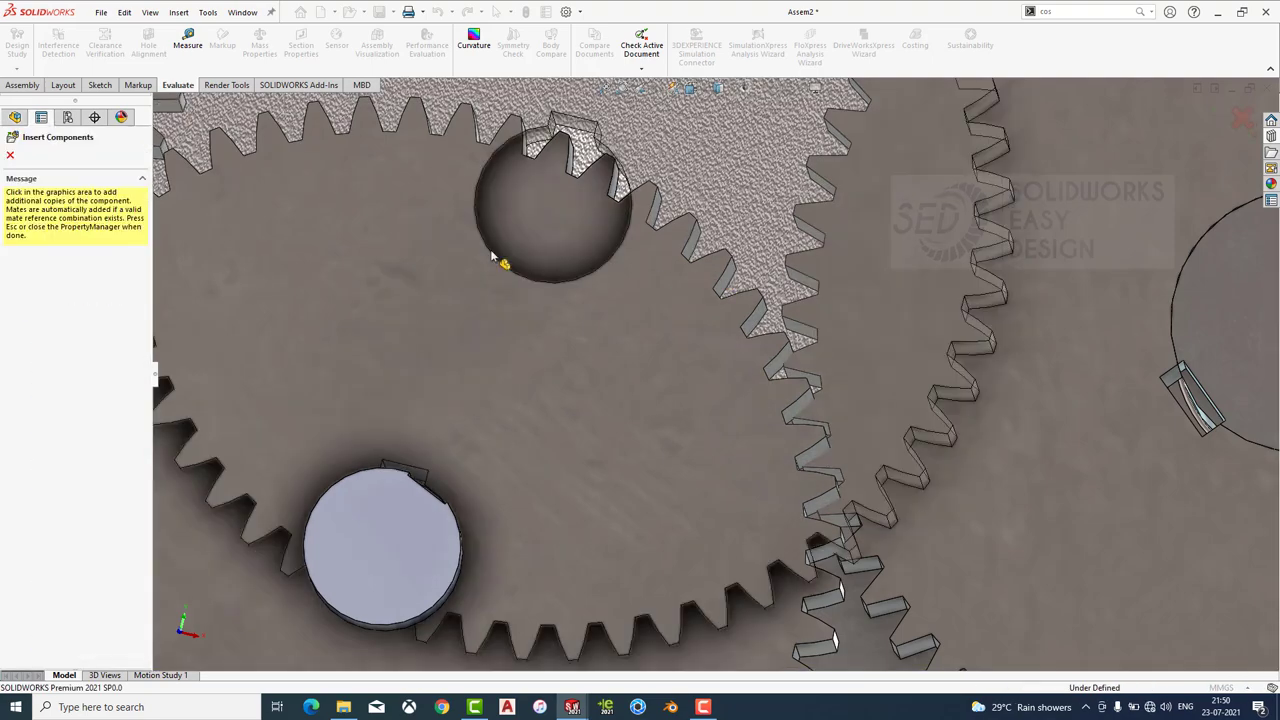
Mate the small gear's face coincident with the large right gear's face.
{"action": "scroll", "coordinate": [641, 287], "scroll_direction": "up", "scroll_amount": 10}
{"action": "middle_click_drag", "start_coordinate": [684, 351], "coordinate": [748, 418]}
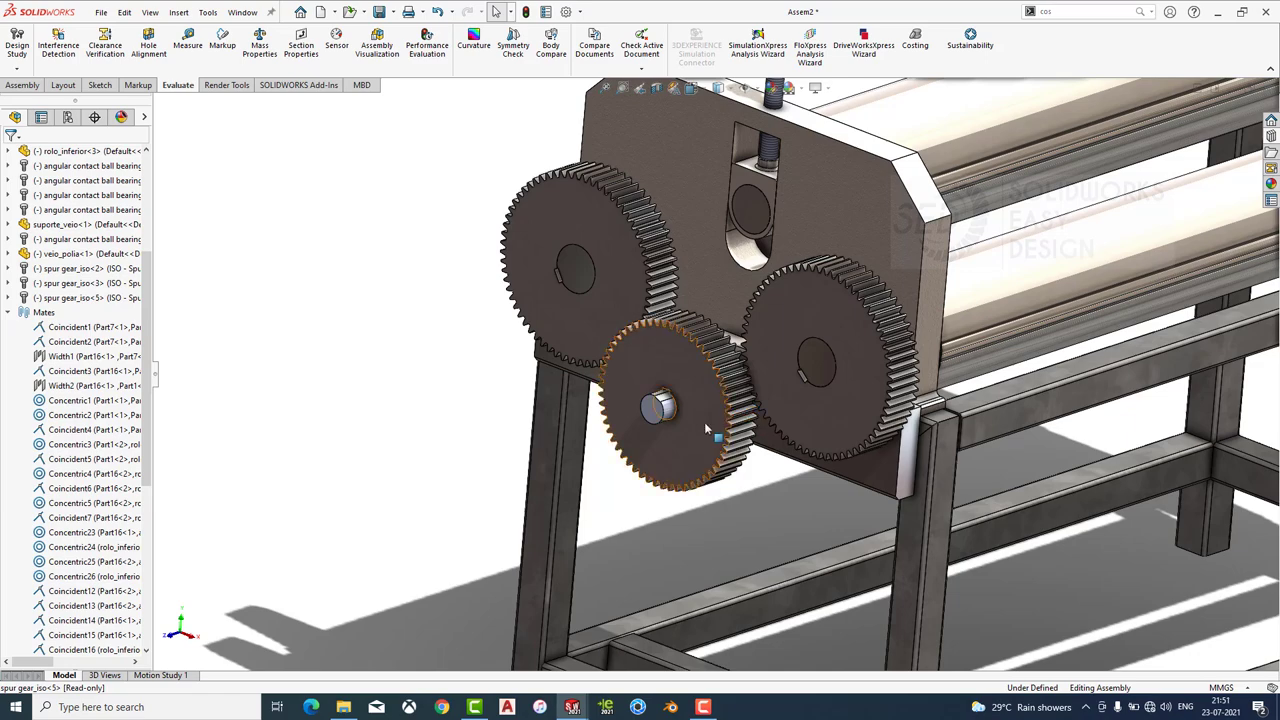
{"action": "left_click", "coordinate": [704, 422]}
{"action": "scroll", "coordinate": [669, 400], "scroll_direction": "down", "scroll_amount": 3}
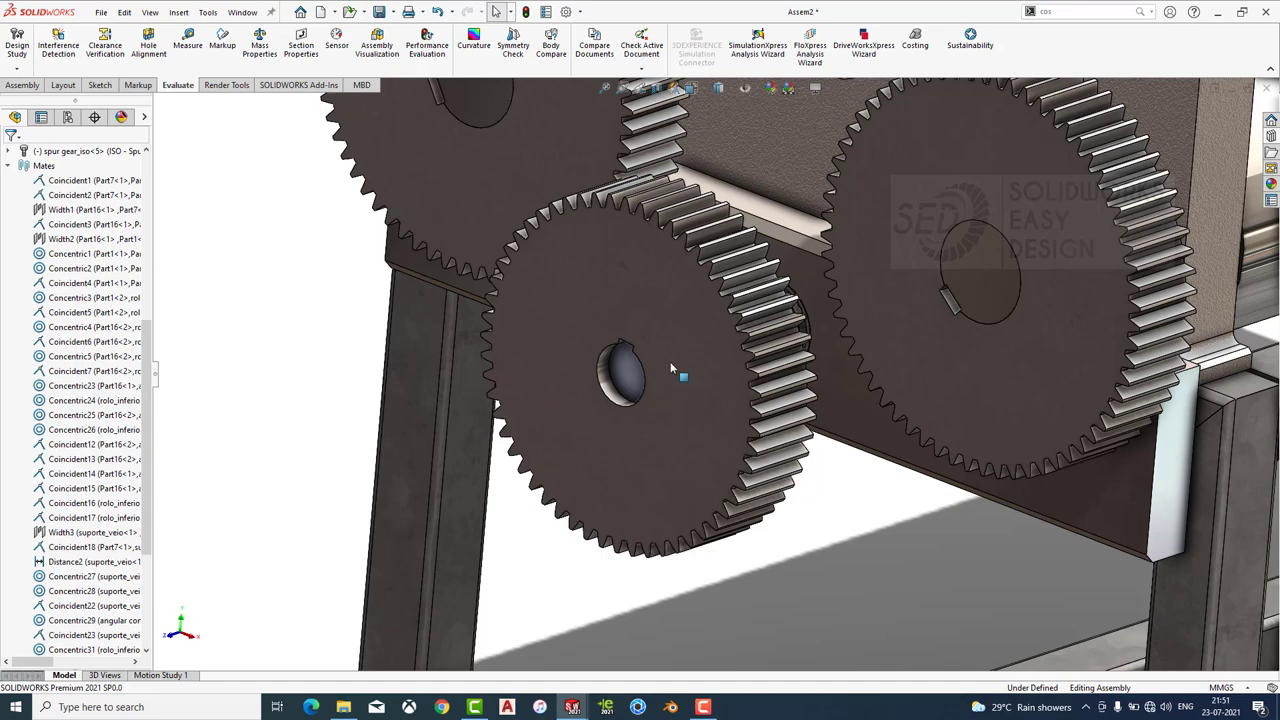
{"action": "left_click", "coordinate": [495, 258]}
{"action": "left_click", "coordinate": [22, 84]}
{"action": "left_click", "coordinate": [111, 45]}
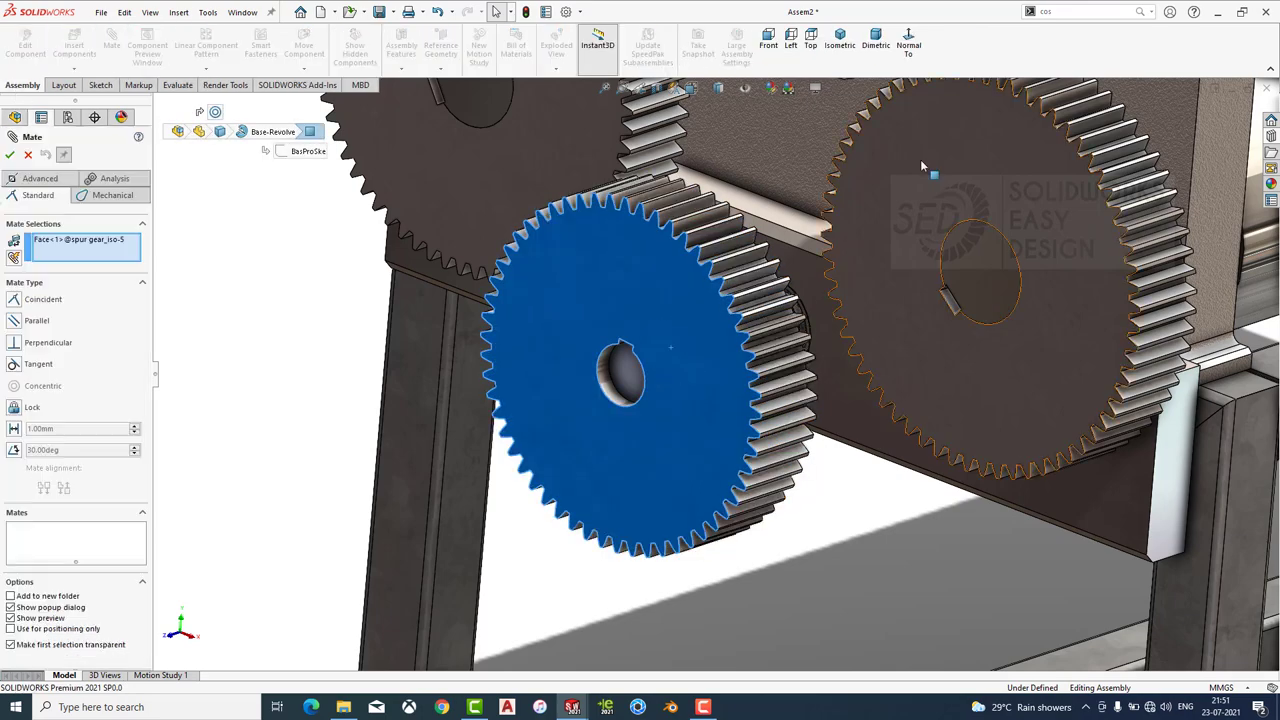
{"action": "left_click", "coordinate": [921, 159]}
{"action": "left_click", "coordinate": [1071, 157]}
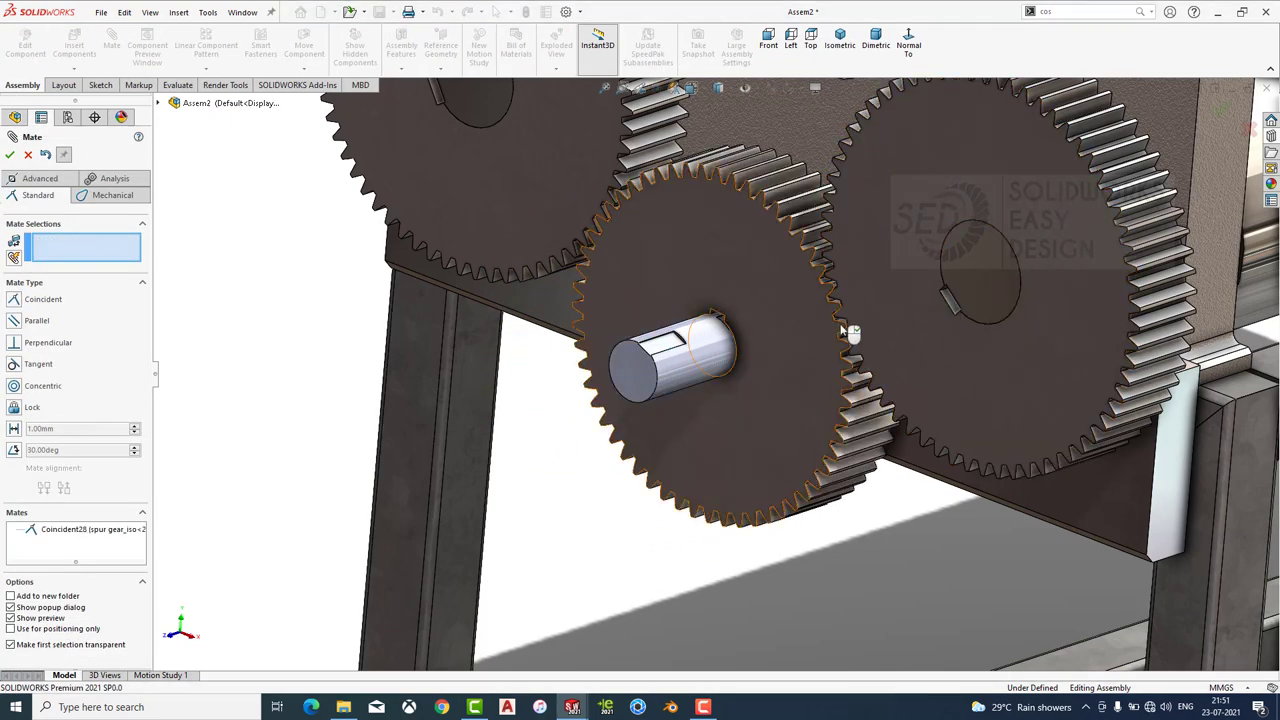
{"action": "key", "text": "Escape"}
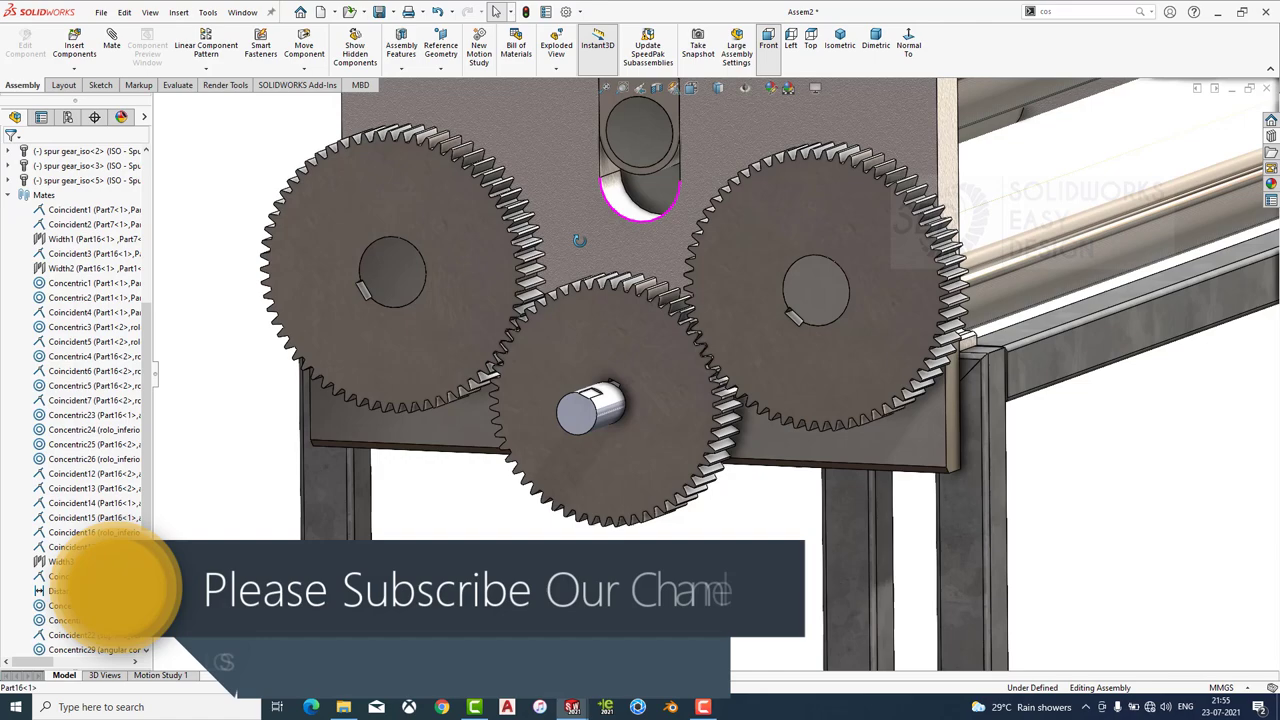
{"action": "middle_click_drag", "start_coordinate": [579, 240], "coordinate": [560, 250]}
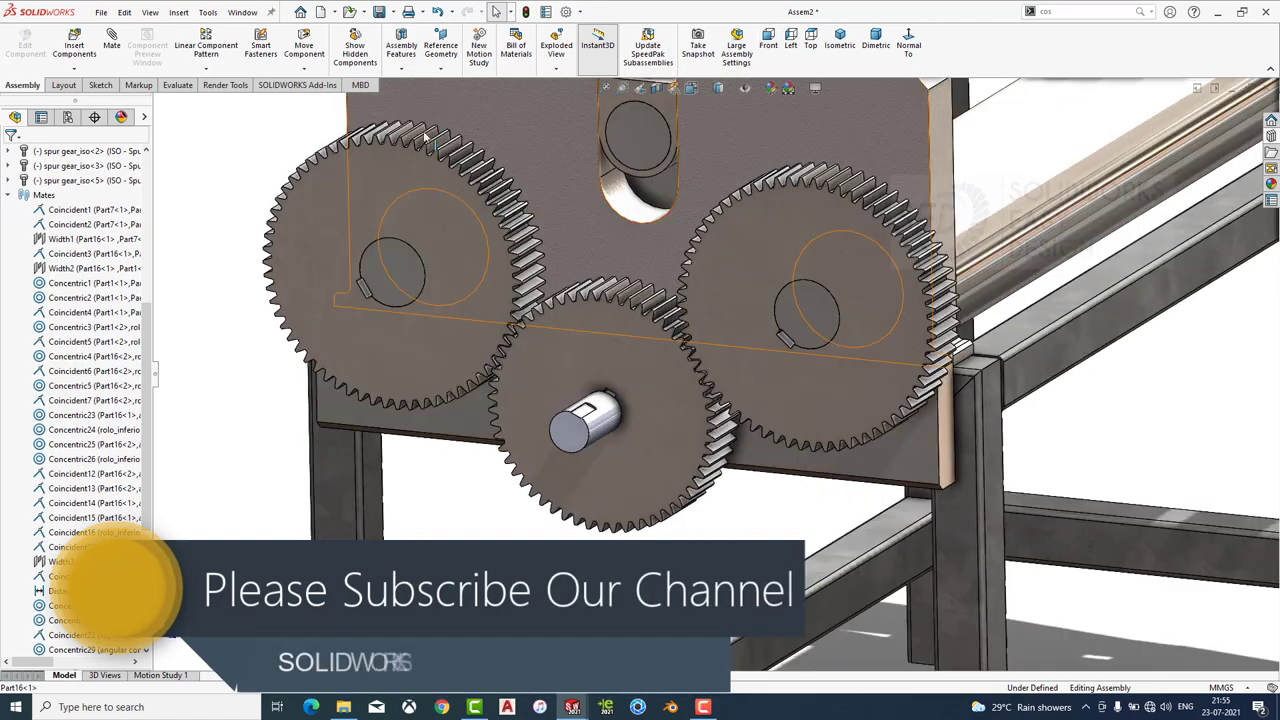
Add a gear mate between the left roller gear's bore edge and the small gear's shaft edge.
{"action": "left_click", "coordinate": [111, 45]}
{"action": "left_click", "coordinate": [58, 184]}
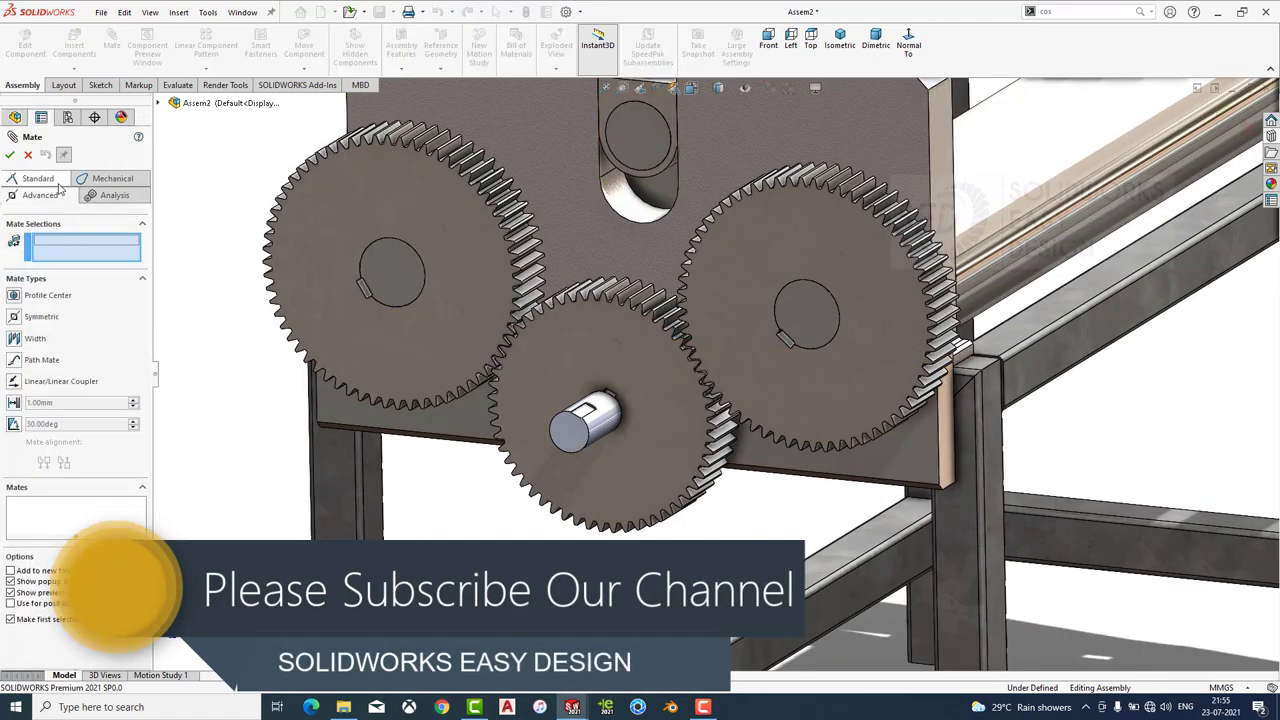
{"action": "left_click", "coordinate": [100, 180]}
{"action": "left_click", "coordinate": [15, 360]}
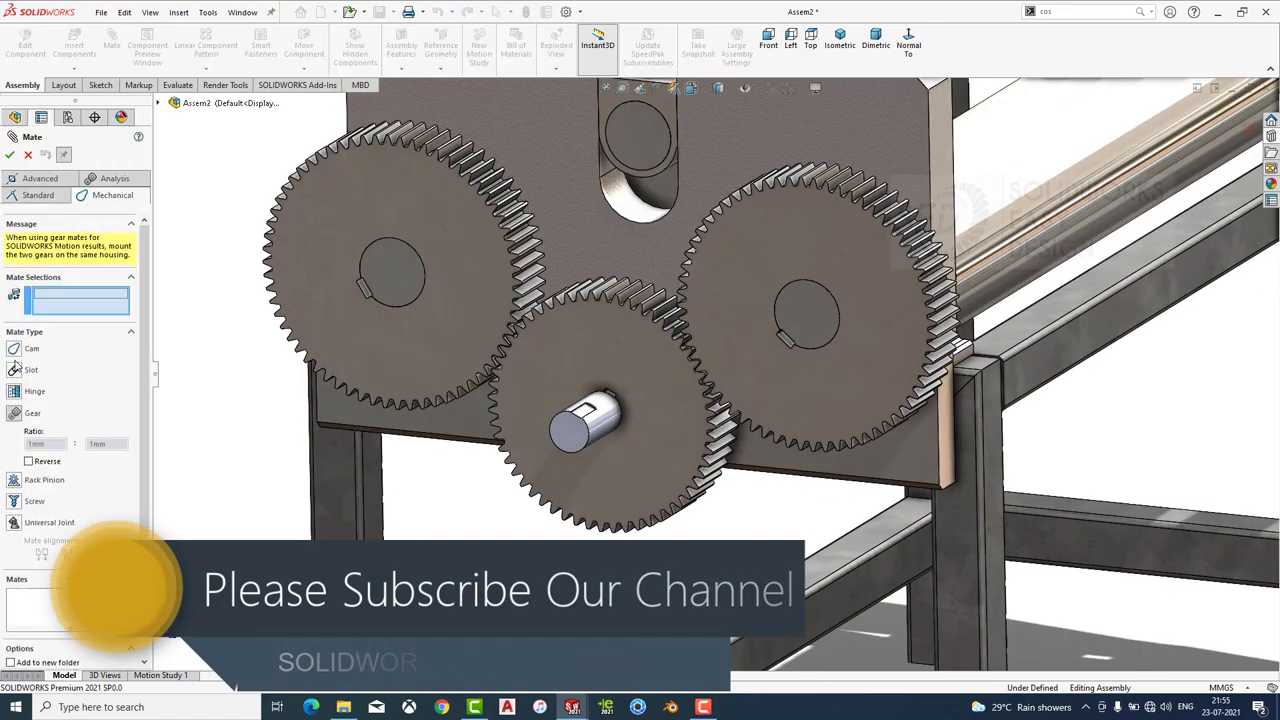
{"action": "left_click", "coordinate": [424, 263]}
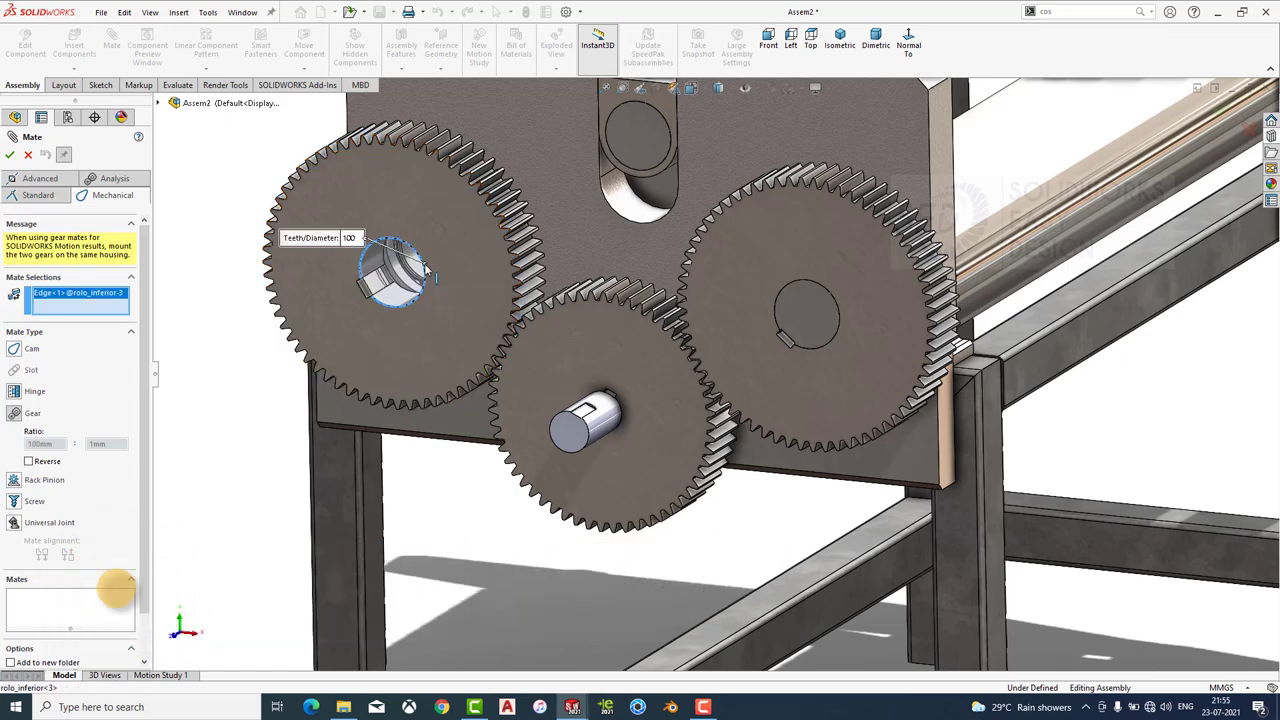
{"action": "left_click", "coordinate": [622, 410]}
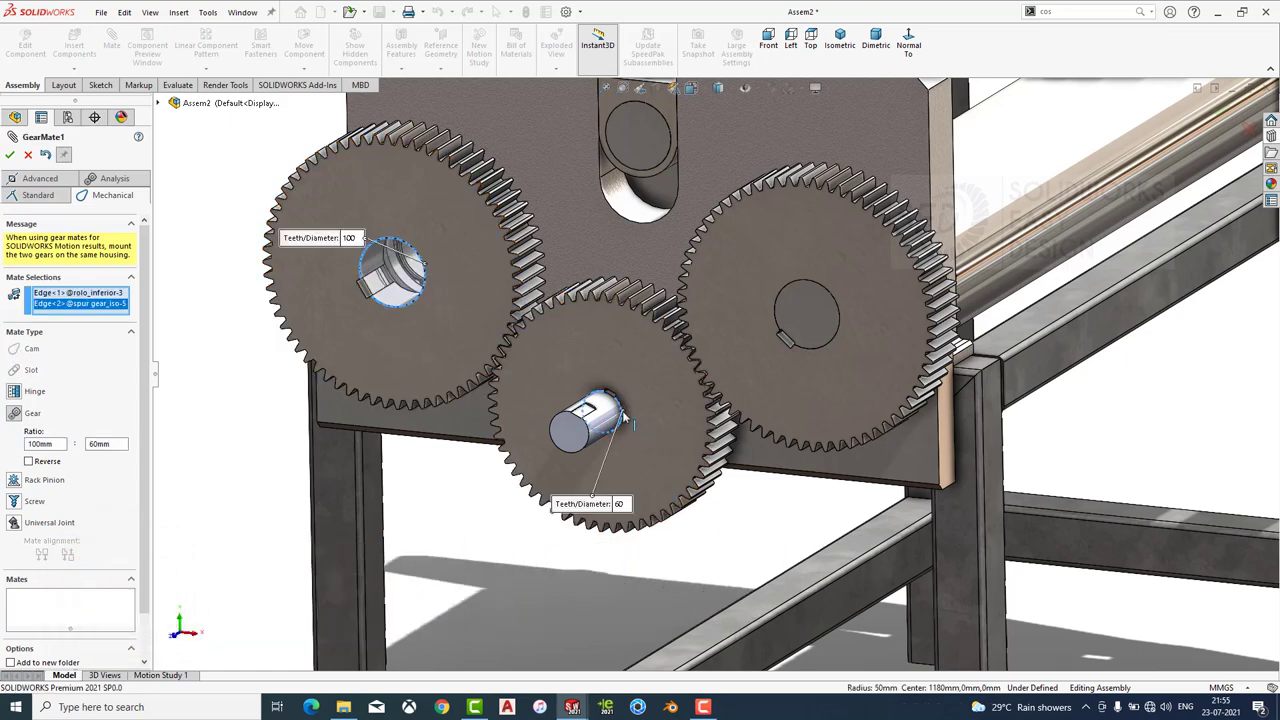
{"action": "left_click", "coordinate": [9, 155]}
{"action": "left_click", "coordinate": [9, 155]}
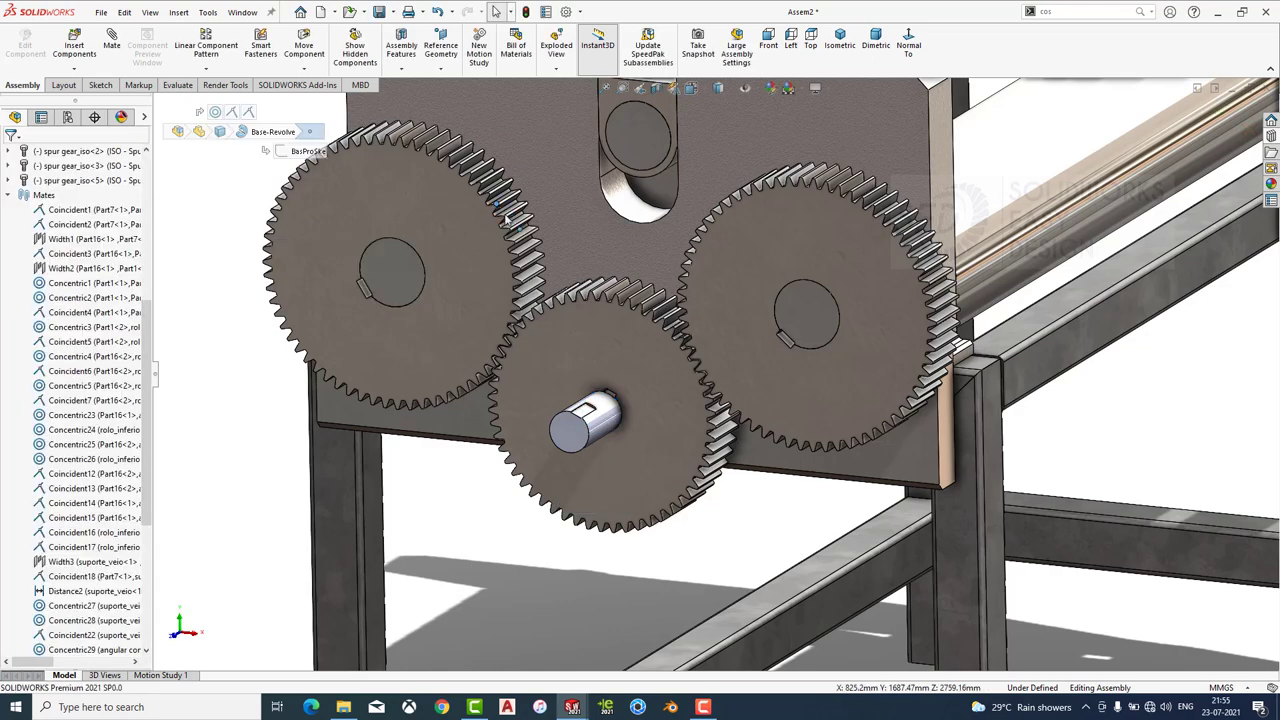
{"action": "left_click_drag", "start_coordinate": [503, 220], "coordinate": [498, 236]}
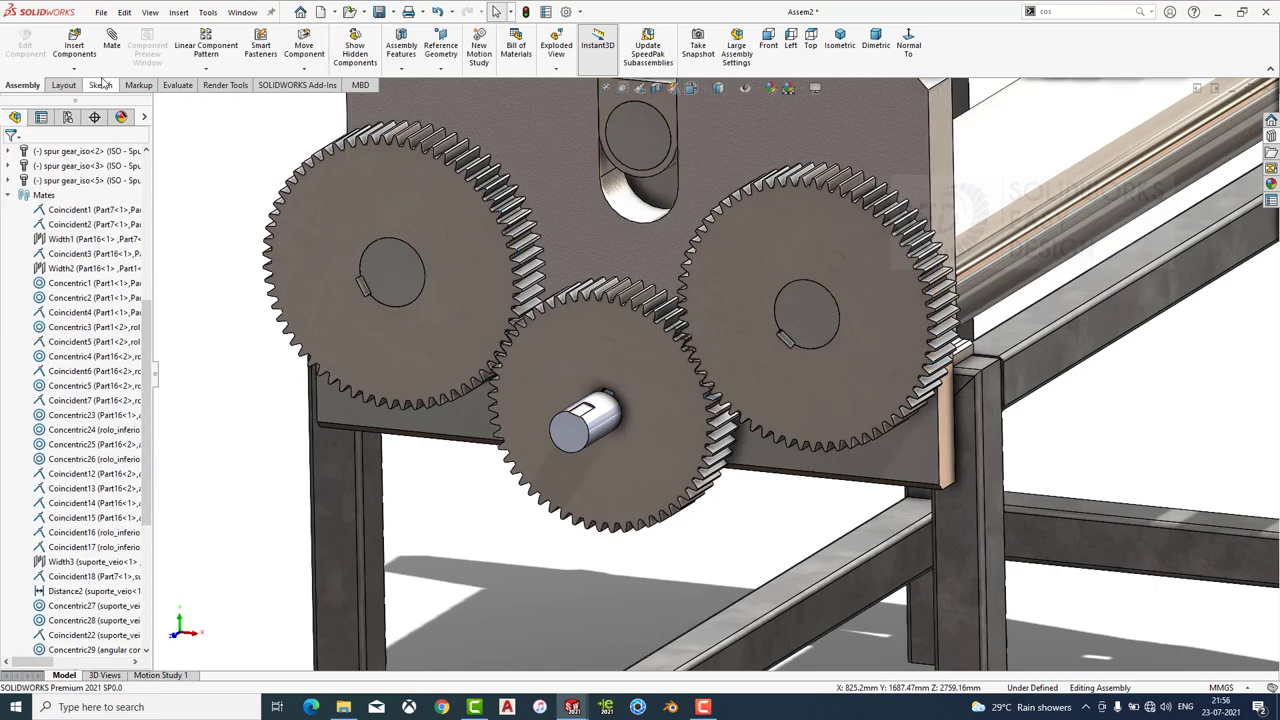
Add a second gear mate between the small gear's shaft edge and the right roller gear's bore edge.
{"action": "left_click", "coordinate": [114, 180]}
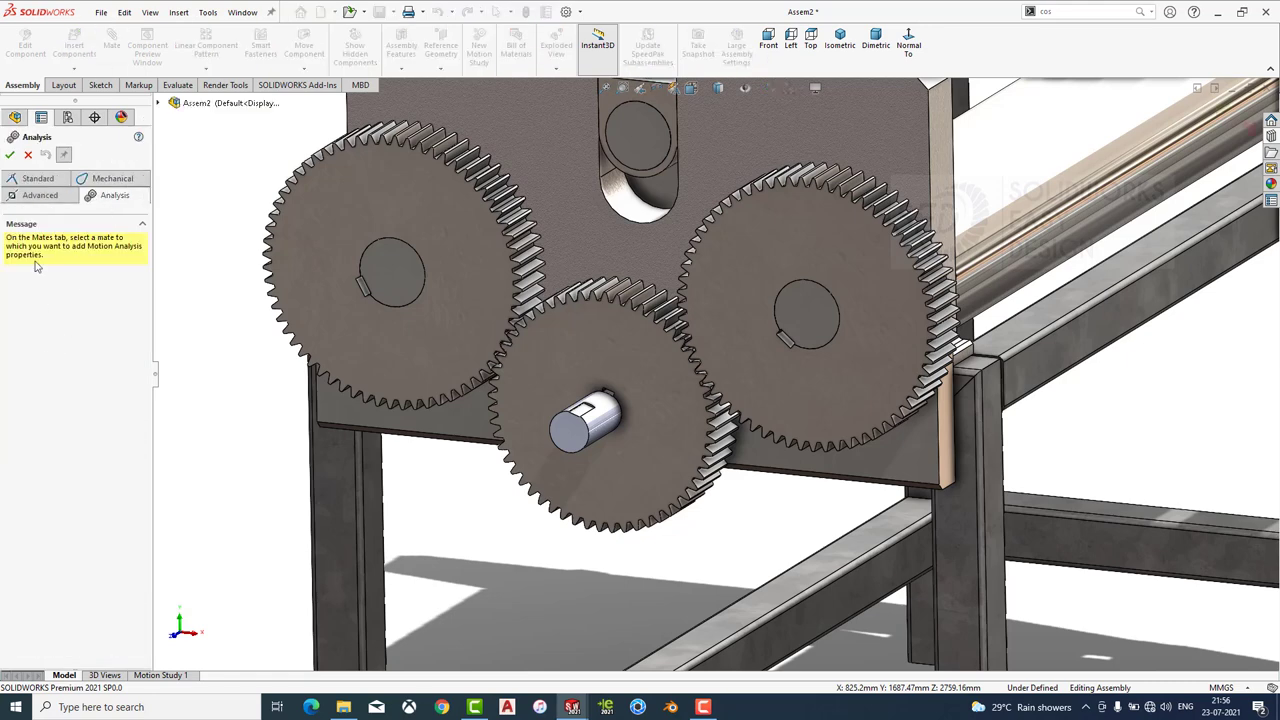
{"action": "left_click", "coordinate": [112, 180]}
{"action": "left_click", "coordinate": [17, 361]}
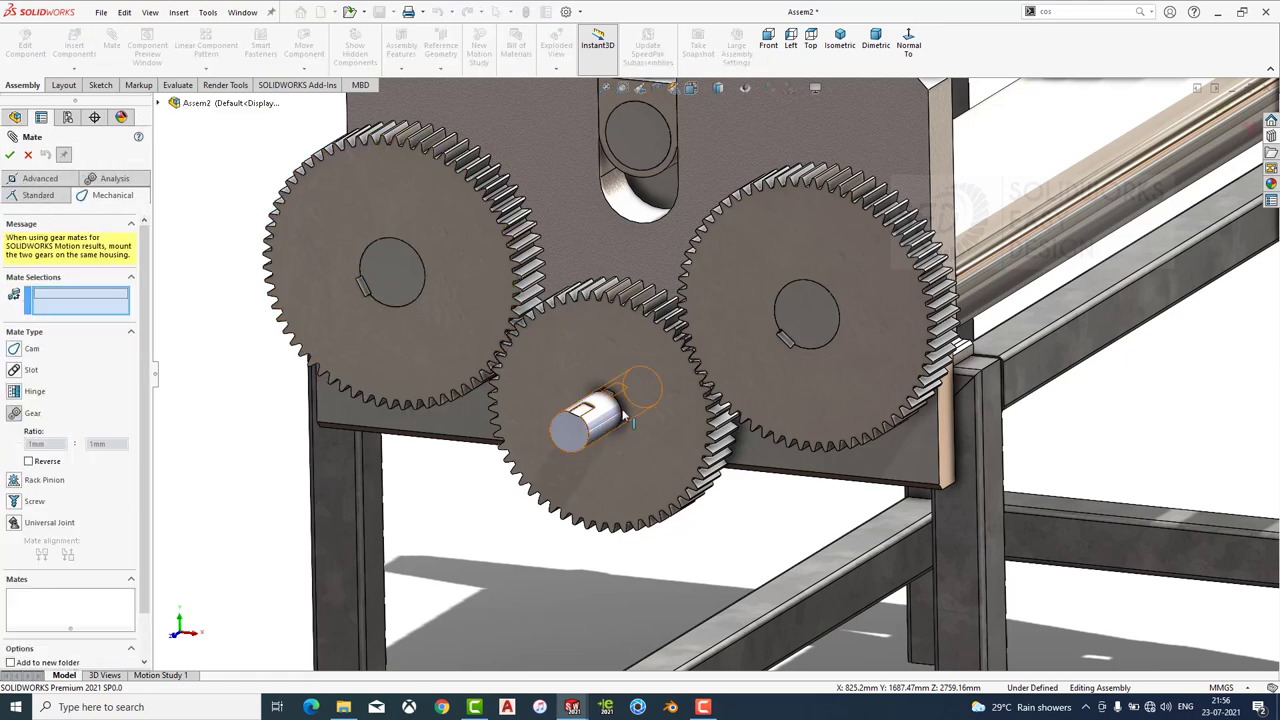
{"action": "left_click", "coordinate": [622, 407]}
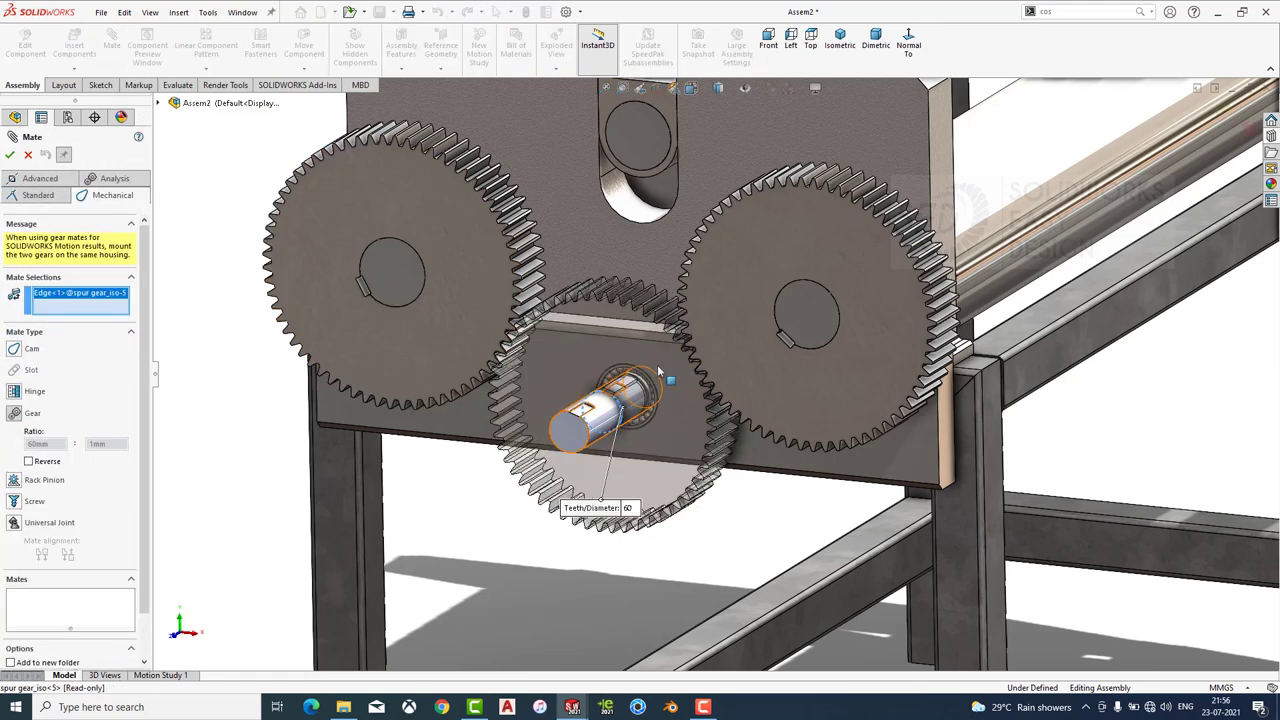
{"action": "left_click", "coordinate": [819, 284]}
{"action": "left_click", "coordinate": [11, 155]}
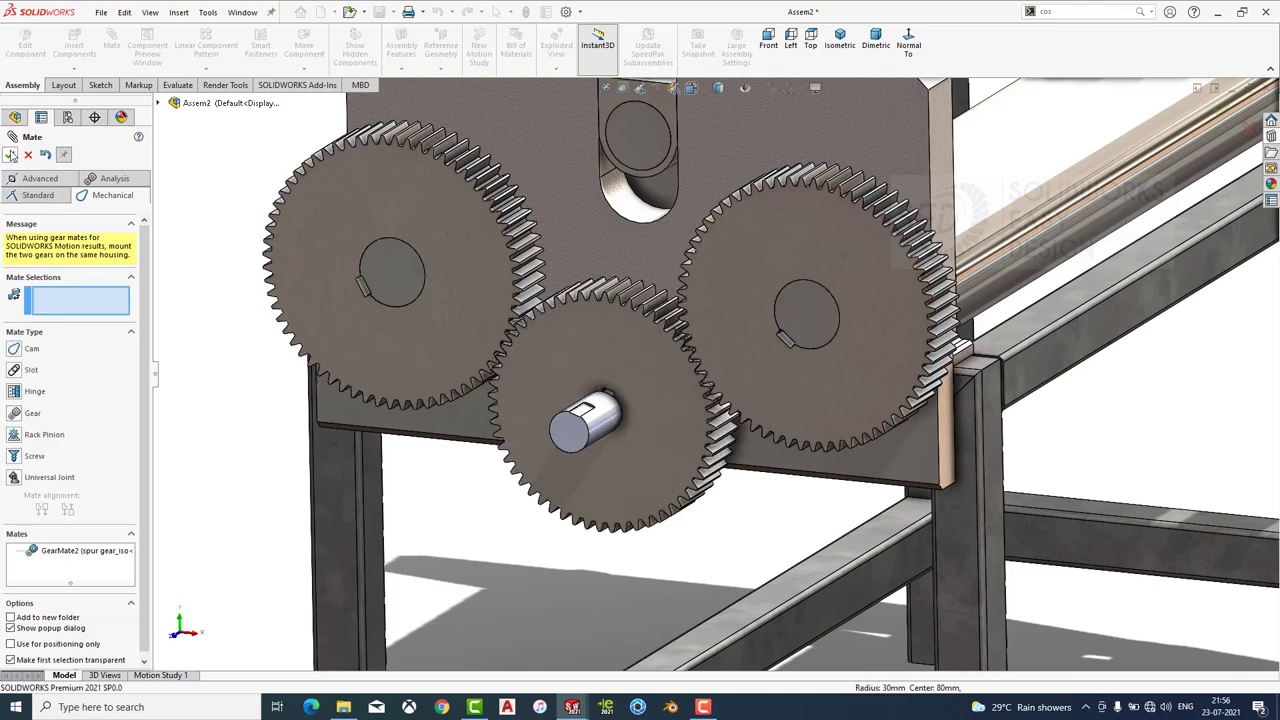
Rotate the gear train to check meshing and inspect GearMate2.
{"action": "mouse_move", "coordinate": [674, 335]}
{"action": "left_mouse_down"}
{"action": "mouse_move", "coordinate": [547, 175]}
{"action": "mouse_move", "coordinate": [456, 361]}
{"action": "left_mouse_up"}
{"action": "scroll", "coordinate": [765, 375], "scroll_direction": "up", "scroll_amount": 3}
{"action": "scroll", "coordinate": [765, 375], "scroll_direction": "up", "scroll_amount": 3}
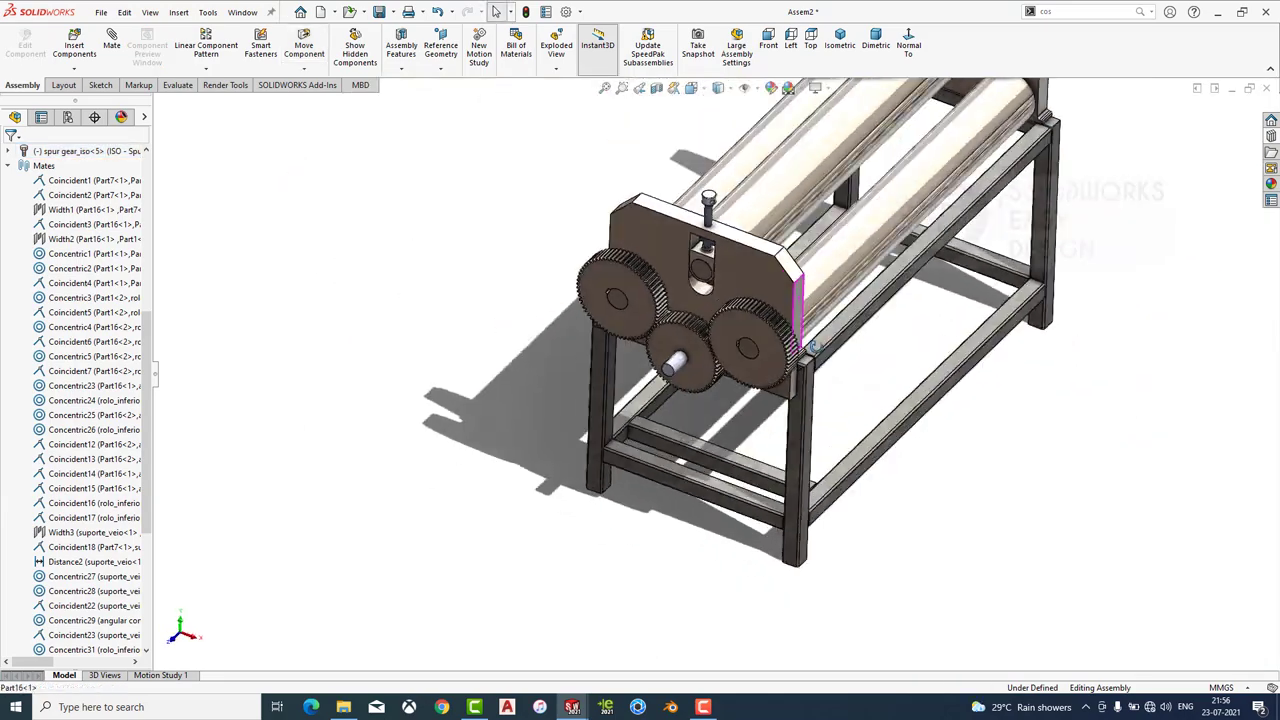
{"action": "scroll", "coordinate": [740, 350], "scroll_direction": "down", "scroll_amount": 5}
{"action": "left_click_drag", "start_coordinate": [663, 360], "coordinate": [770, 418]}
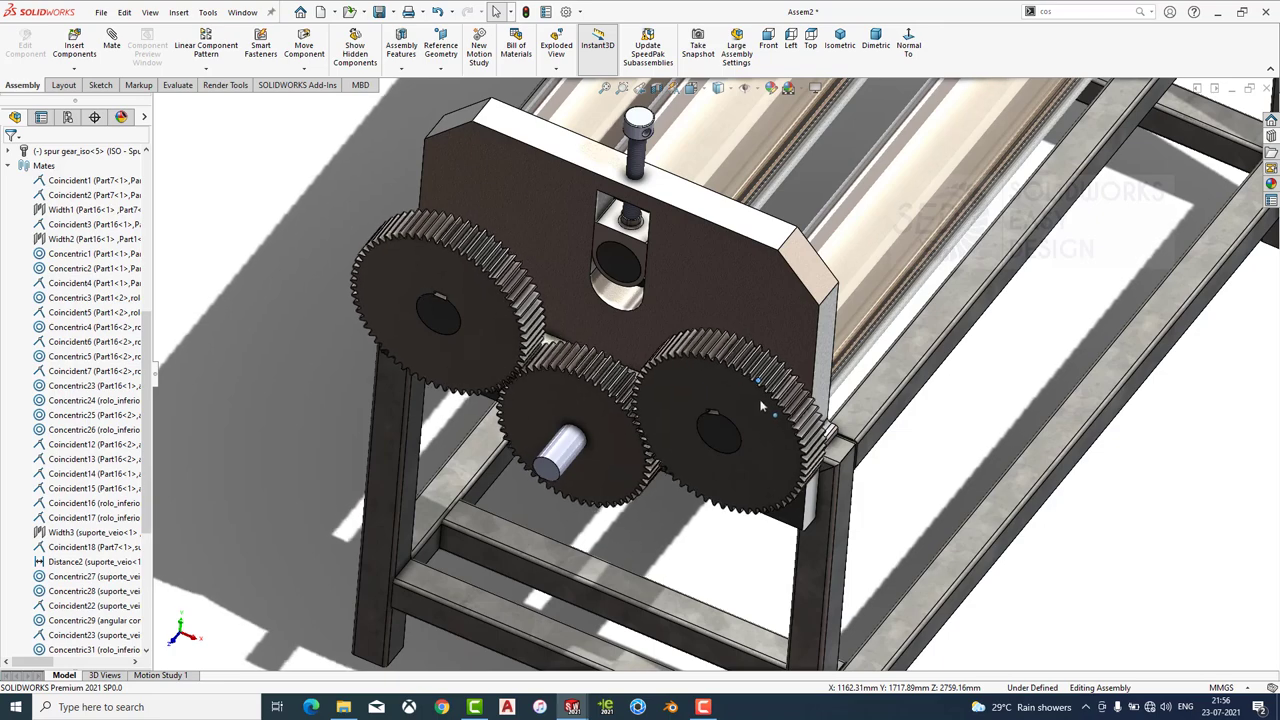
{"action": "scroll", "coordinate": [90, 445], "scroll_direction": "down", "scroll_amount": 6}
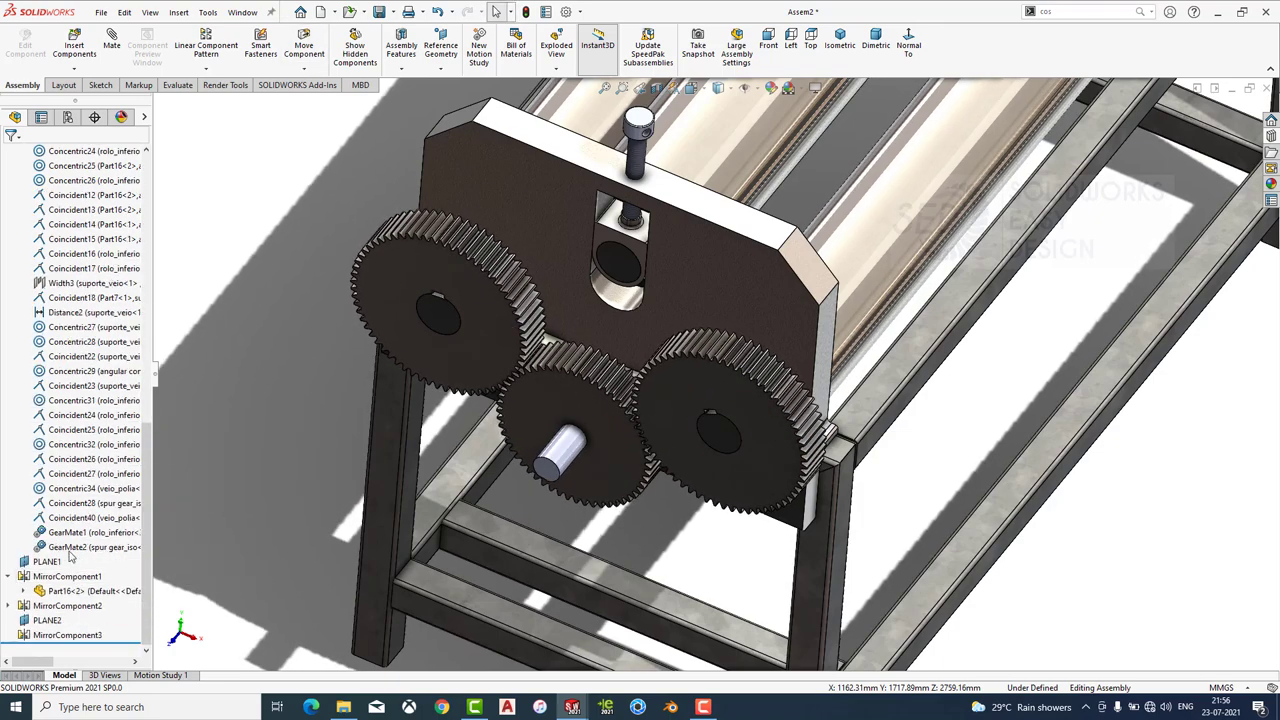
{"action": "left_click", "coordinate": [92, 547]}
{"action": "left_click", "coordinate": [85, 510]}
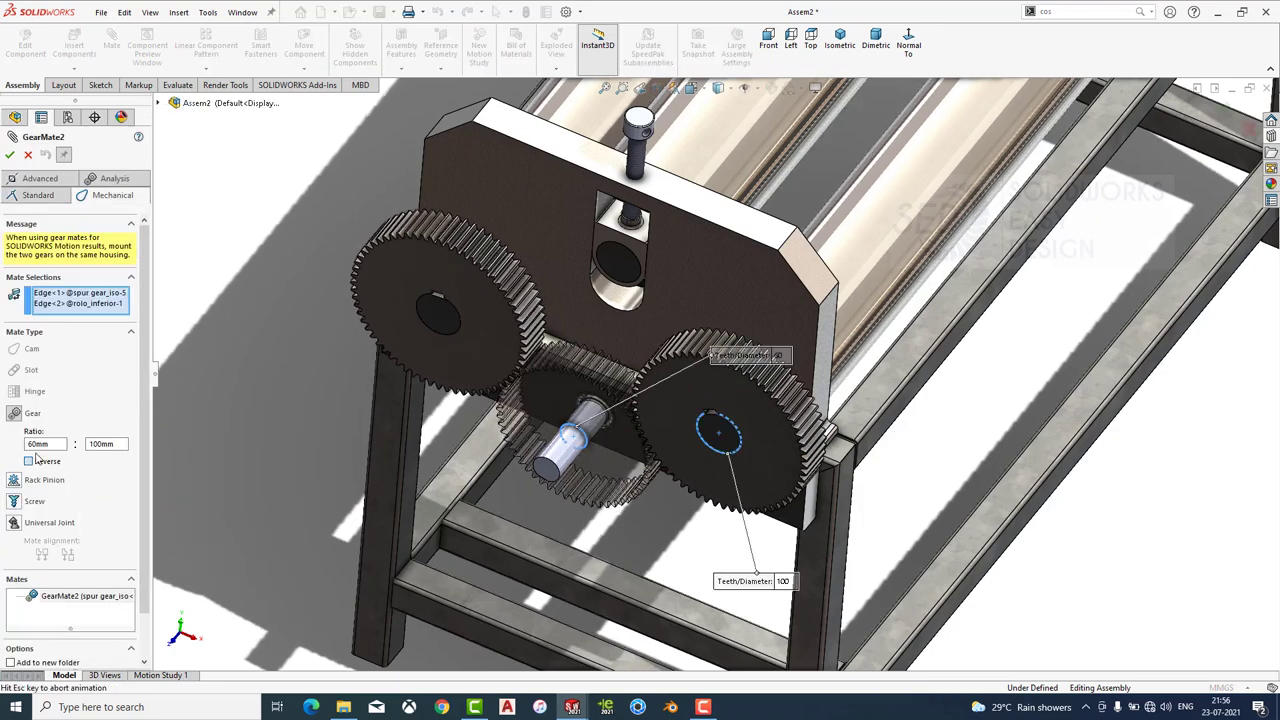
{"action": "left_click", "coordinate": [29, 154]}
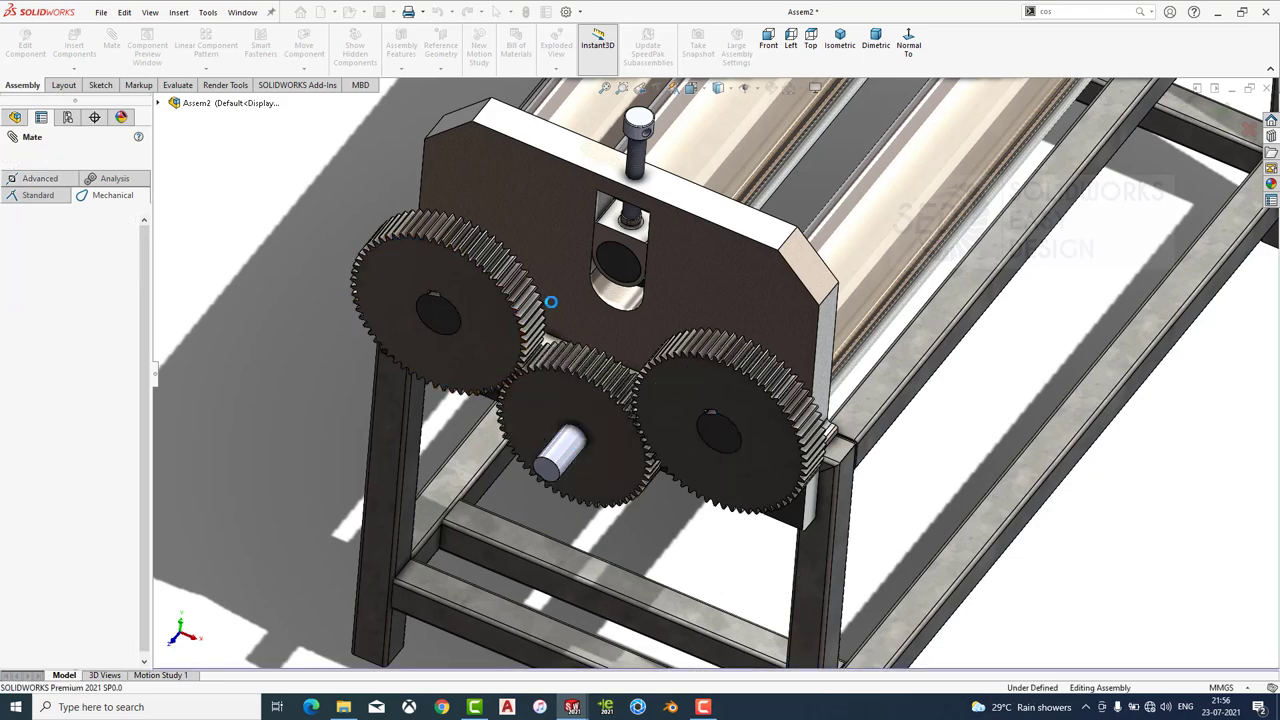
{"action": "mouse_move", "coordinate": [573, 373]}
{"action": "left_mouse_down"}
{"action": "mouse_move", "coordinate": [612, 420]}
{"action": "mouse_move", "coordinate": [290, 400]}
{"action": "left_mouse_up"}
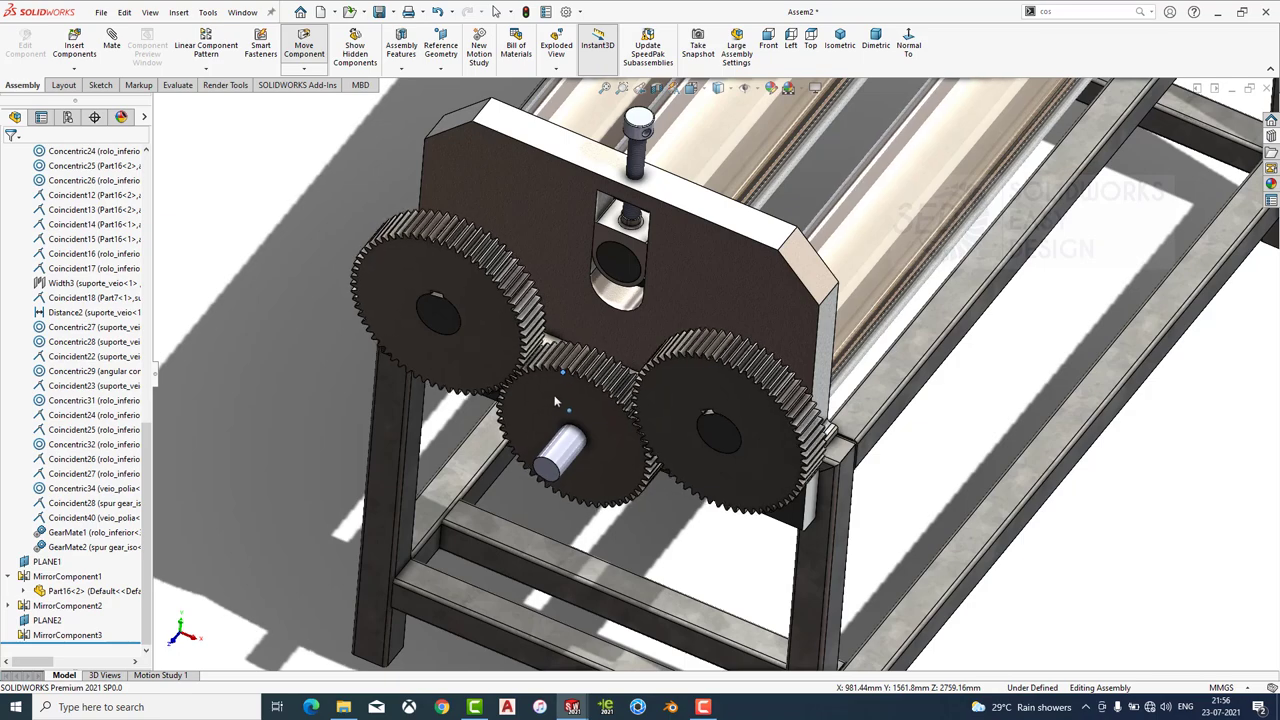
Redefine GearMate2 between the right gear's bore edge and the lower shaft edge at 100mm:60mm.
{"action": "left_click", "coordinate": [90, 547]}
{"action": "left_click", "coordinate": [82, 516]}
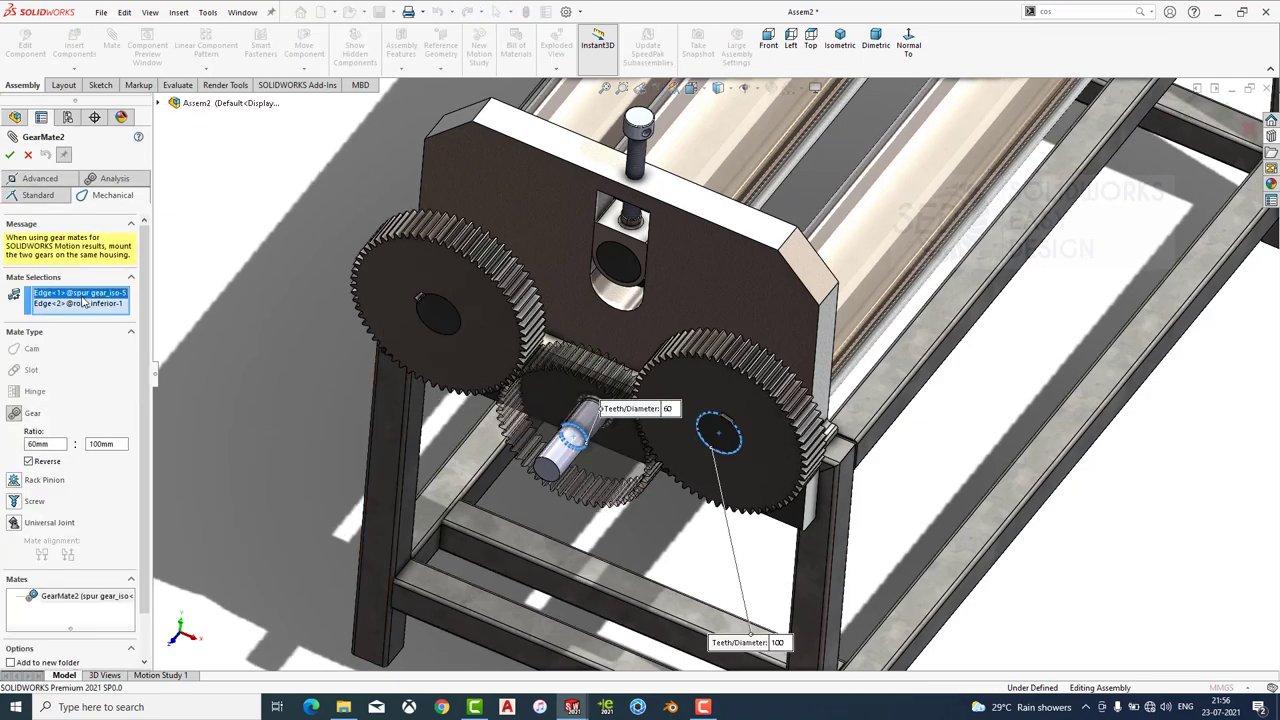
{"action": "key", "text": "Delete"}
{"action": "scroll", "coordinate": [731, 423], "scroll_direction": "down", "scroll_amount": 5}
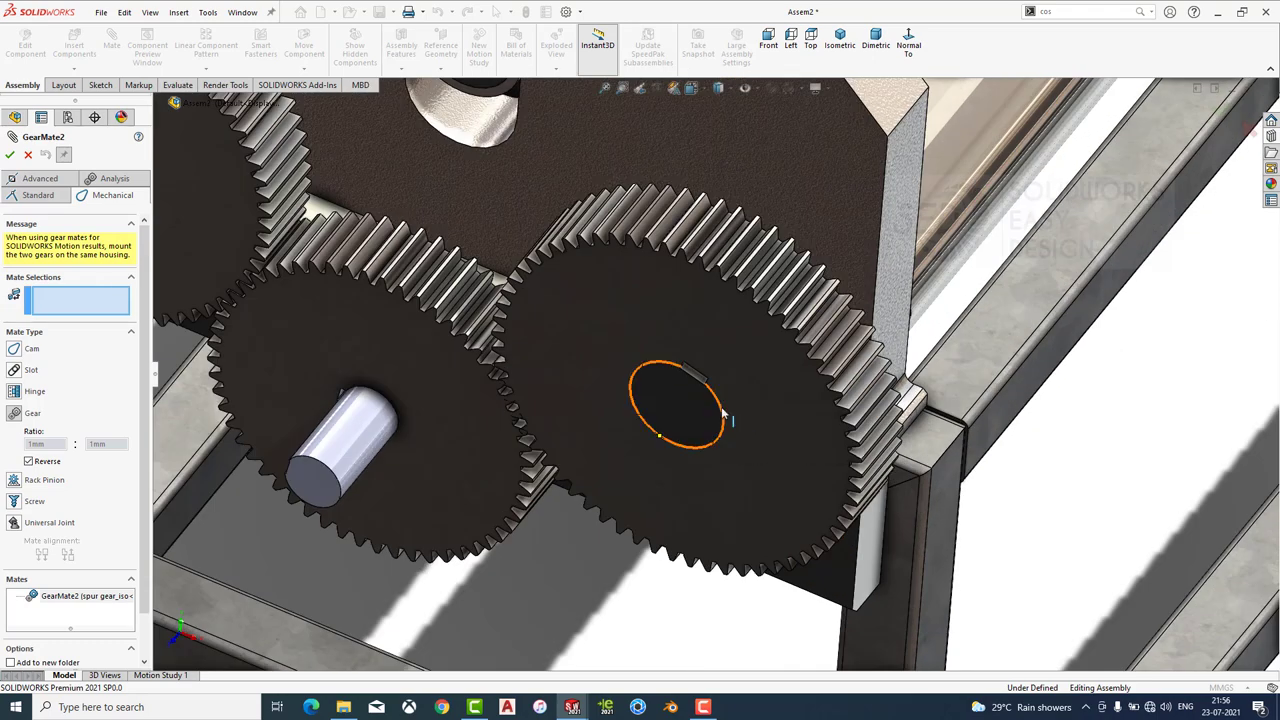
{"action": "left_click", "coordinate": [723, 412]}
{"action": "left_click", "coordinate": [390, 402]}
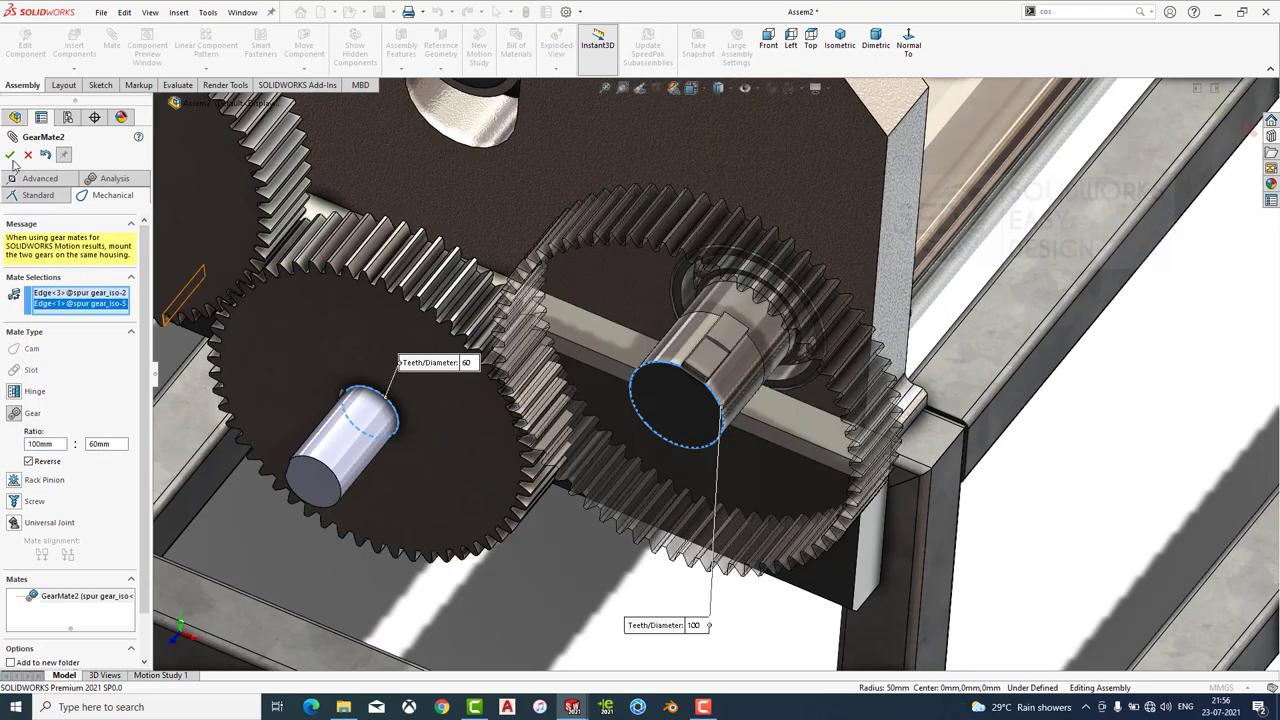
{"action": "key", "text": "Return"}
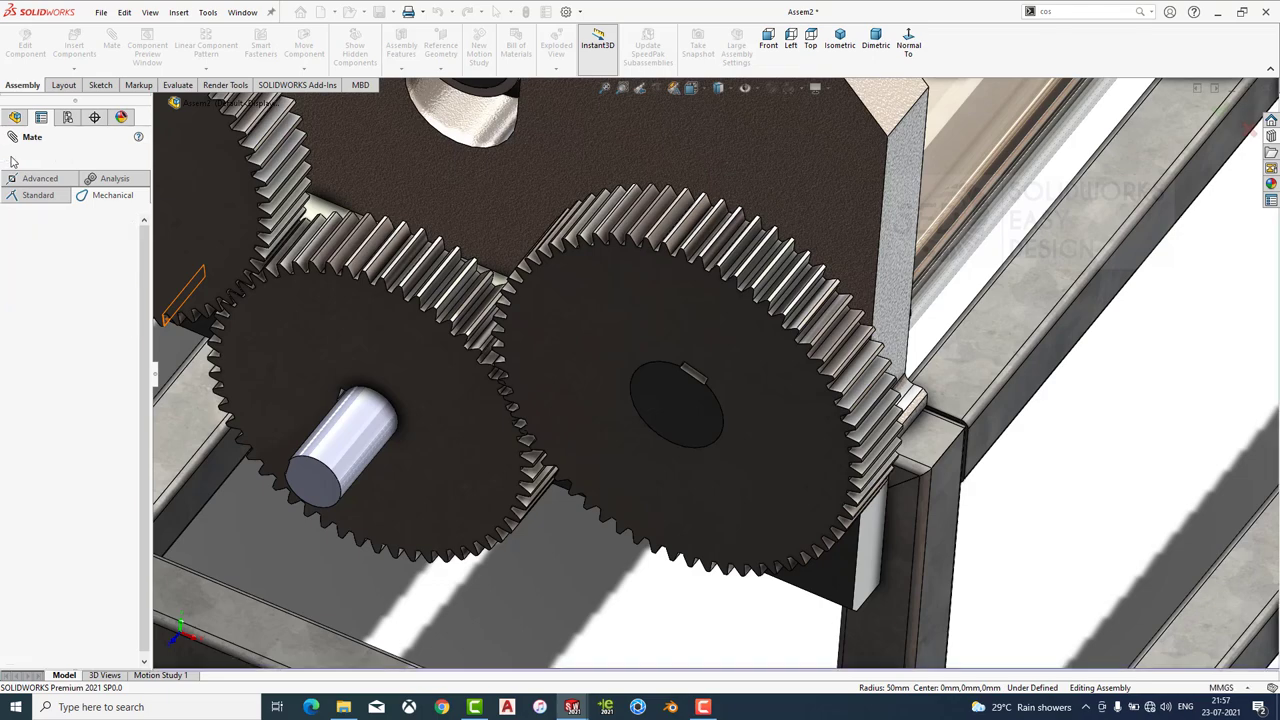
{"action": "scroll", "coordinate": [670, 336], "scroll_direction": "up", "scroll_amount": 5}
{"action": "middle_click_drag", "start_coordinate": [670, 336], "coordinate": [604, 333]}
Drag the left gear to verify the gear mates drive the whole train.
{"action": "scroll", "coordinate": [604, 333], "scroll_direction": "down", "scroll_amount": 3}
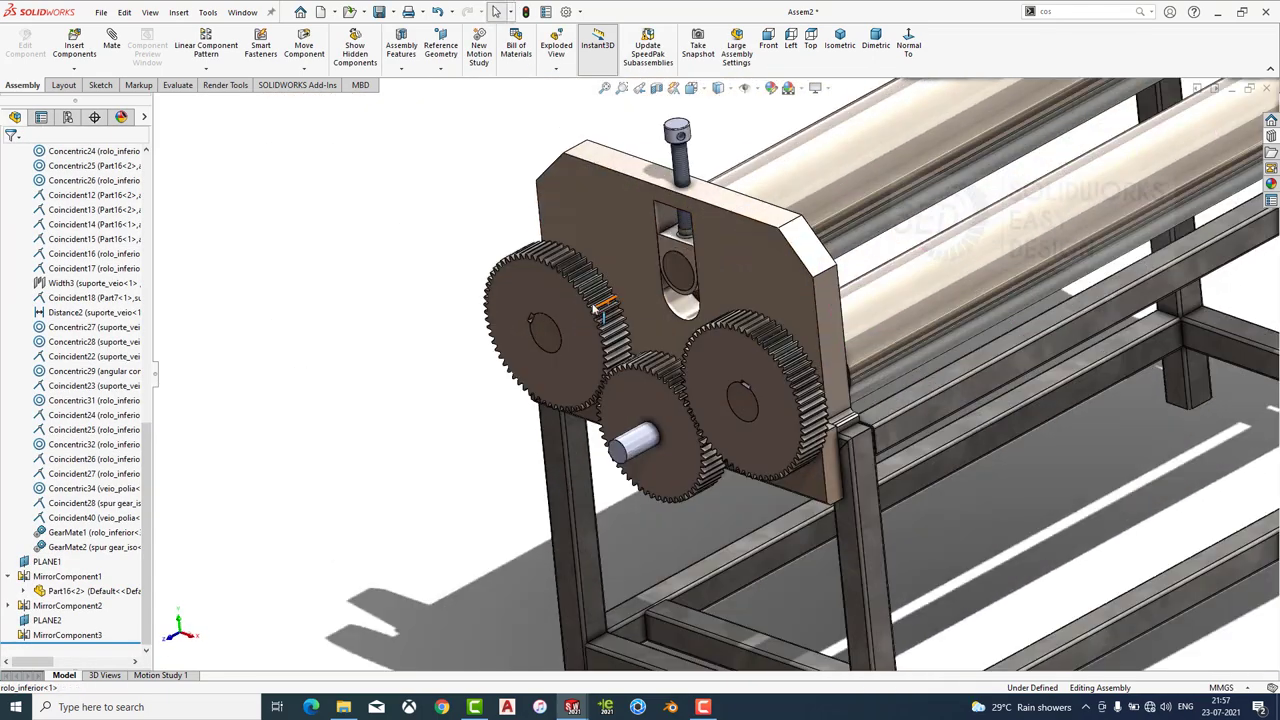
{"action": "mouse_move", "coordinate": [604, 333]}
{"action": "left_mouse_down"}
{"action": "mouse_move", "coordinate": [657, 358]}
{"action": "mouse_move", "coordinate": [640, 350]}
{"action": "left_mouse_up"}
{"action": "scroll", "coordinate": [640, 350], "scroll_direction": "up", "scroll_amount": 5}
{"action": "middle_click_drag", "start_coordinate": [640, 350], "coordinate": [468, 398]}
{"action": "scroll", "coordinate": [468, 398], "scroll_direction": "down", "scroll_amount": 5}
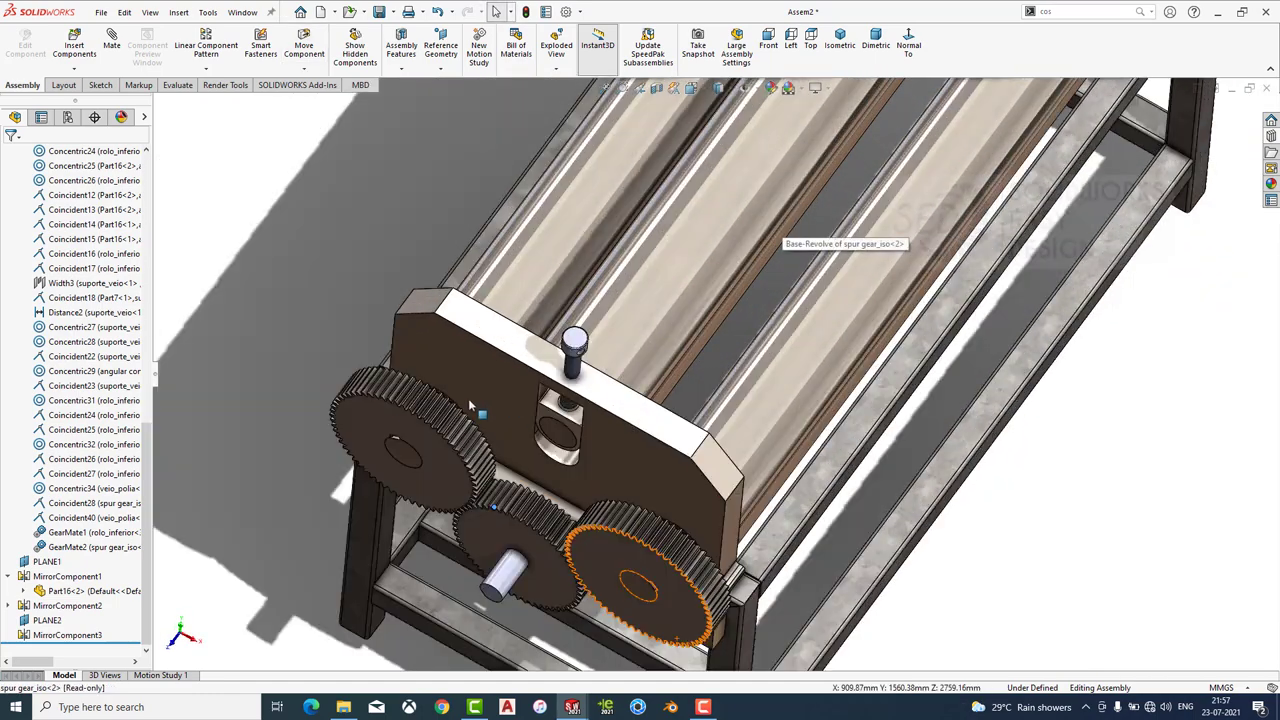
{"action": "key", "text": "Escape"}
{"action": "left_click", "coordinate": [470, 470]}
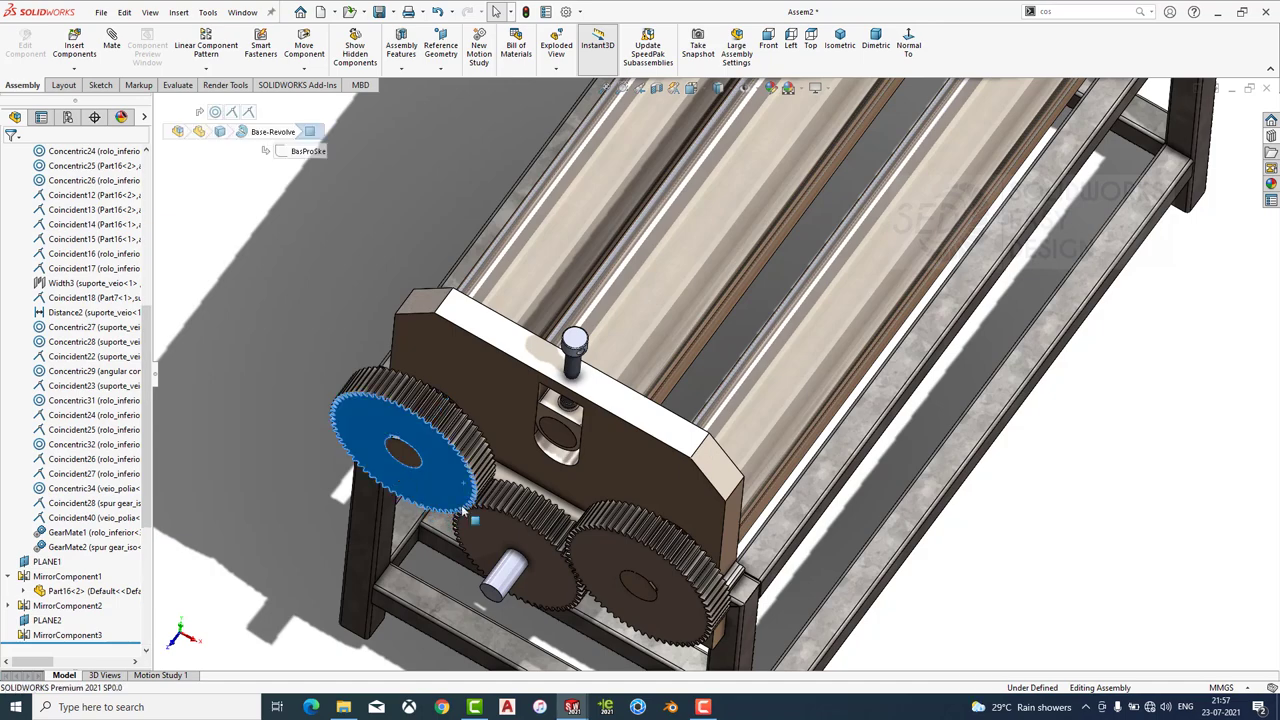
{"action": "left_click_drag", "start_coordinate": [565, 583], "coordinate": [503, 458]}
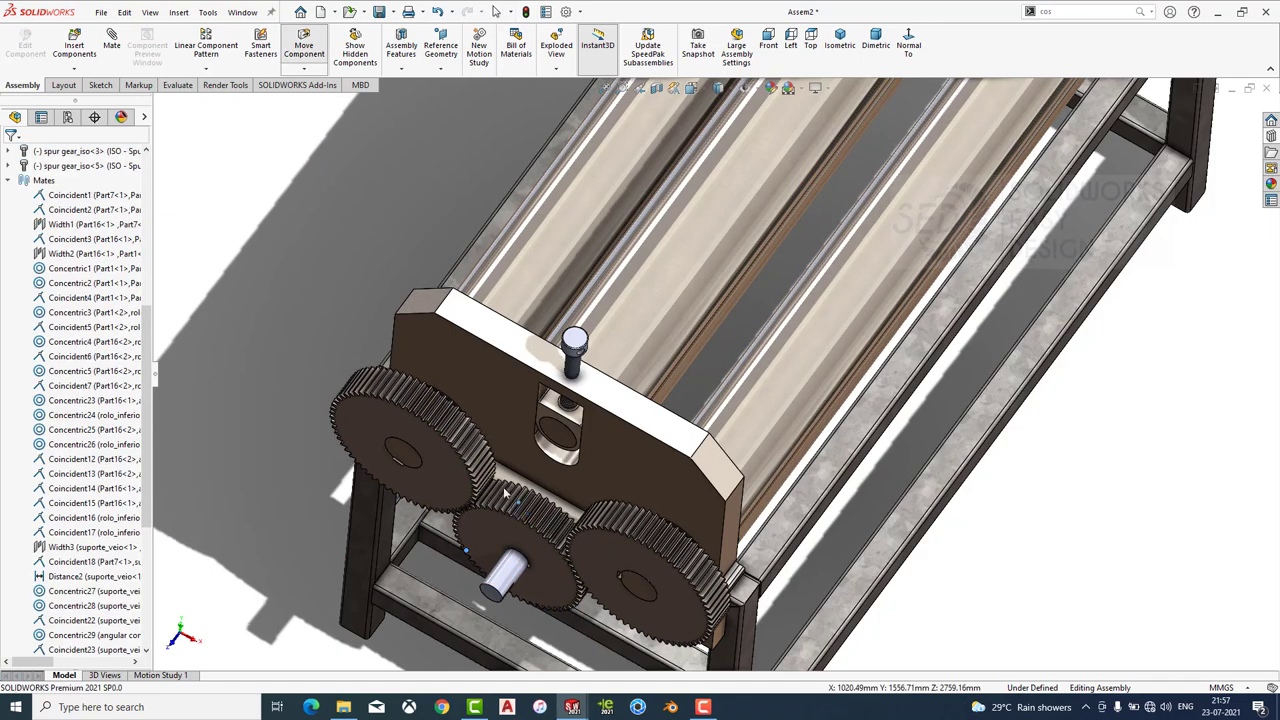
Spin the gears again in Dimetric view, then return to Isometric and start Insert Components.
{"action": "right_click_drag", "start_coordinate": [503, 458], "coordinate": [503, 533]}
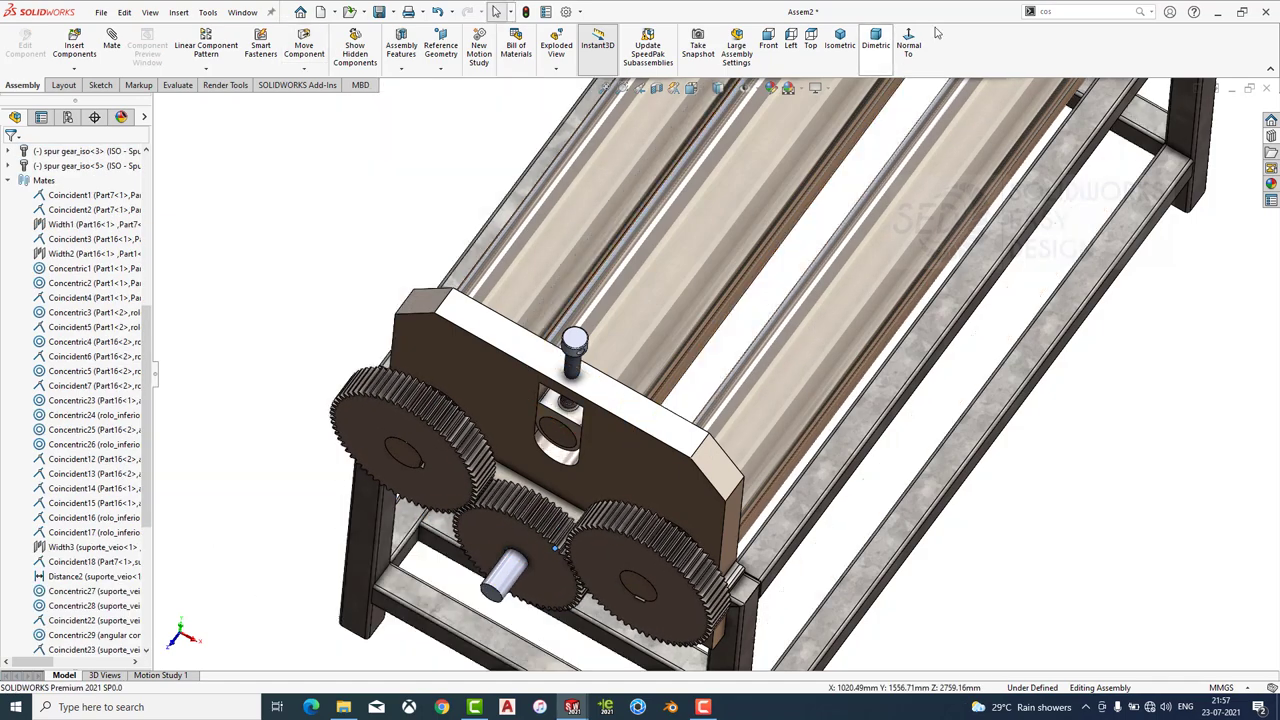
{"action": "scroll", "coordinate": [750, 418], "scroll_direction": "down", "scroll_amount": 4}
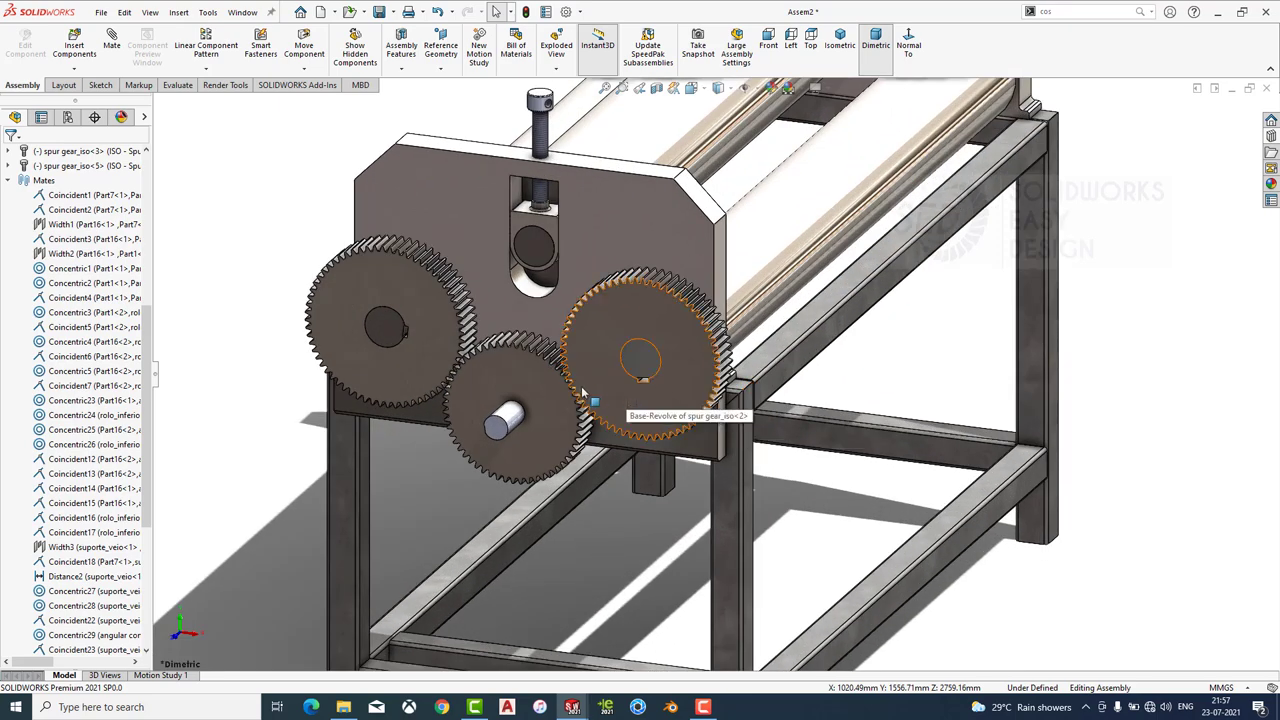
{"action": "mouse_move", "coordinate": [575, 393]}
{"action": "left_mouse_down"}
{"action": "mouse_move", "coordinate": [728, 375]}
{"action": "mouse_move", "coordinate": [679, 335]}
{"action": "left_mouse_up"}
{"action": "mouse_move", "coordinate": [638, 422]}
{"action": "left_mouse_down"}
{"action": "mouse_move", "coordinate": [588, 368]}
{"action": "mouse_move", "coordinate": [614, 310]}
{"action": "mouse_move", "coordinate": [534, 363]}
{"action": "mouse_move", "coordinate": [578, 428]}
{"action": "mouse_move", "coordinate": [555, 343]}
{"action": "left_mouse_up"}
{"action": "key", "text": "Escape"}
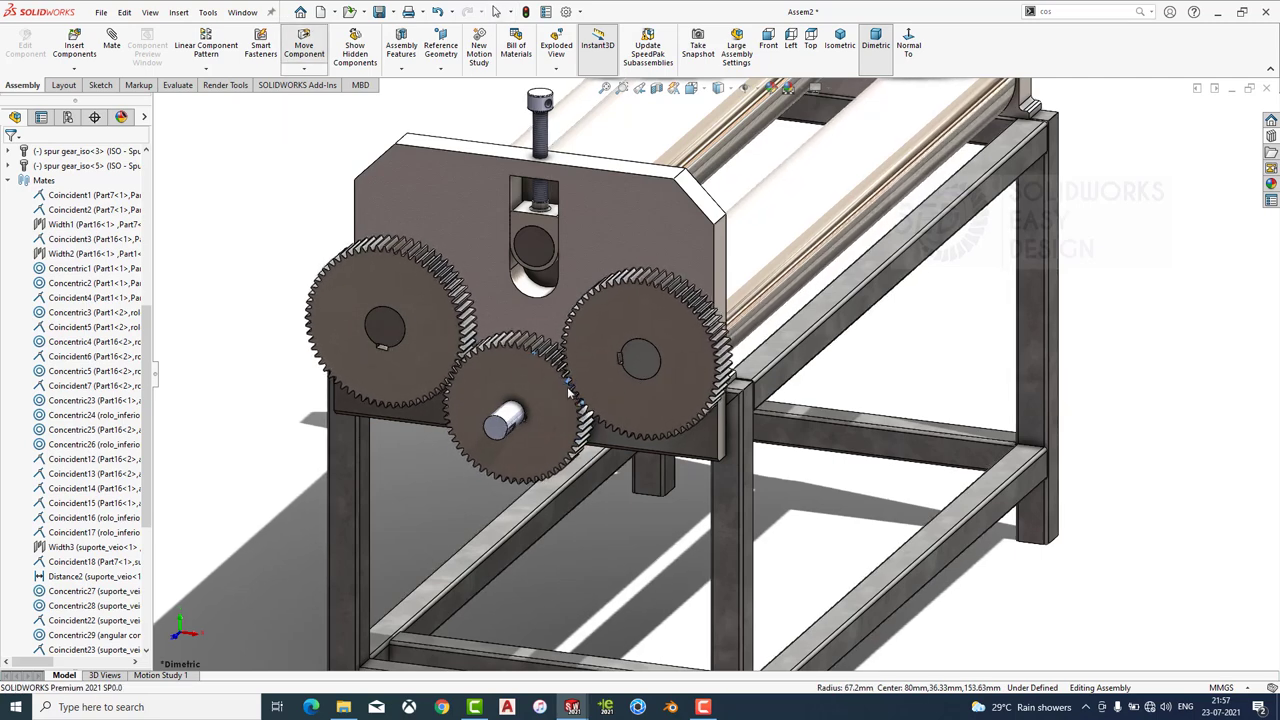
{"action": "key", "text": "Escape"}
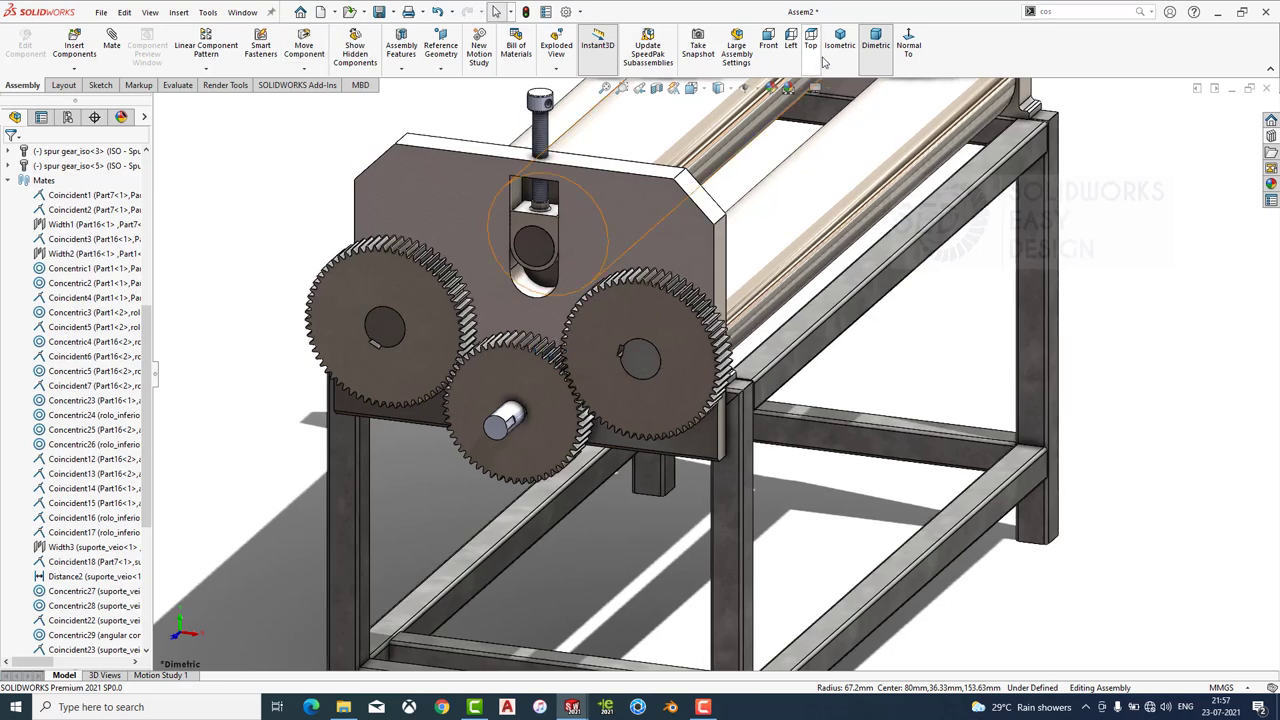
{"action": "left_click", "coordinate": [838, 44]}
{"action": "left_click", "coordinate": [89, 56]}
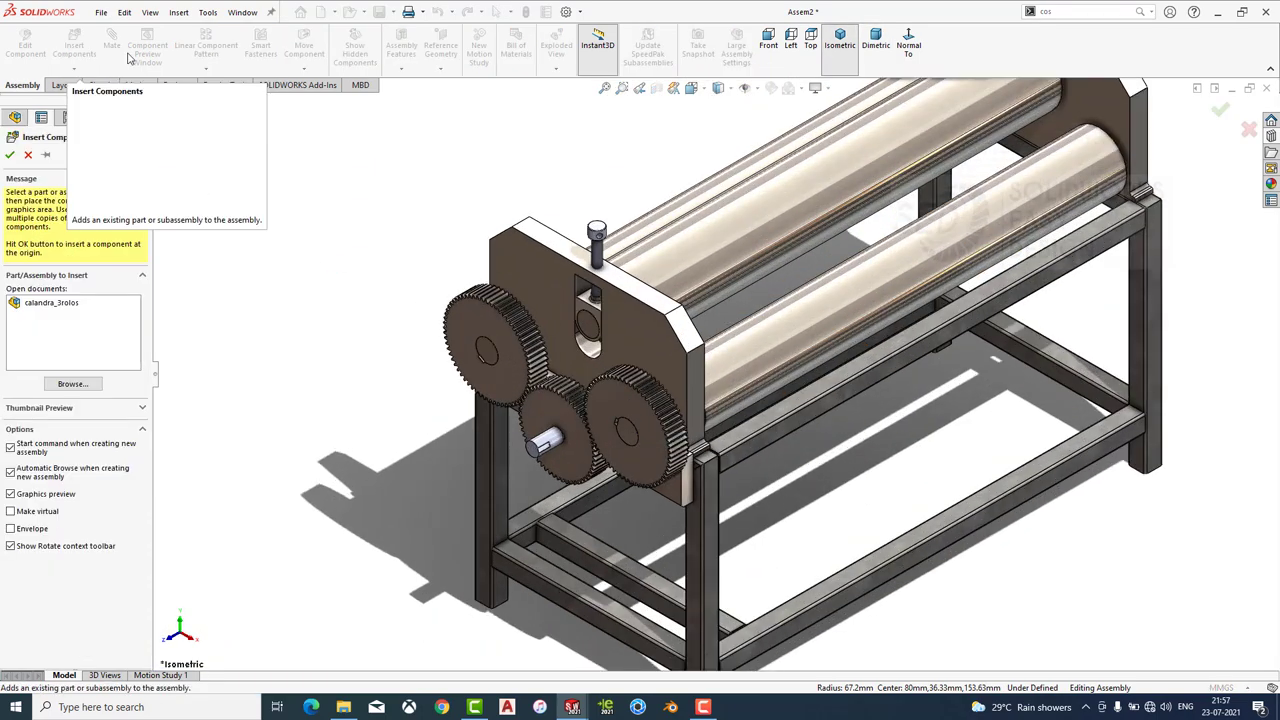
Insert the Part11 pulley from file and place it beside the gear train.
{"action": "left_click", "coordinate": [43, 304]}
{"action": "right_click", "coordinate": [55, 305]}
{"action": "left_click", "coordinate": [80, 322]}
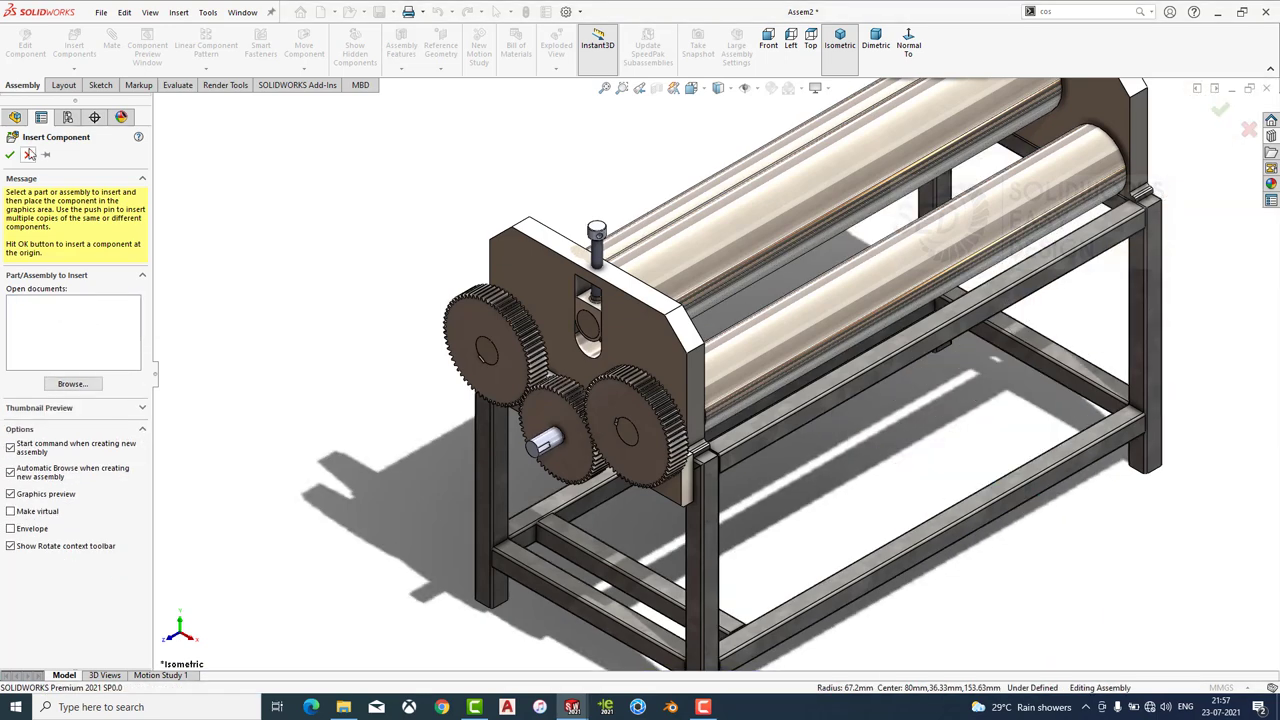
{"action": "left_click", "coordinate": [30, 154]}
{"action": "scroll", "coordinate": [785, 393], "scroll_direction": "down", "scroll_amount": 3}
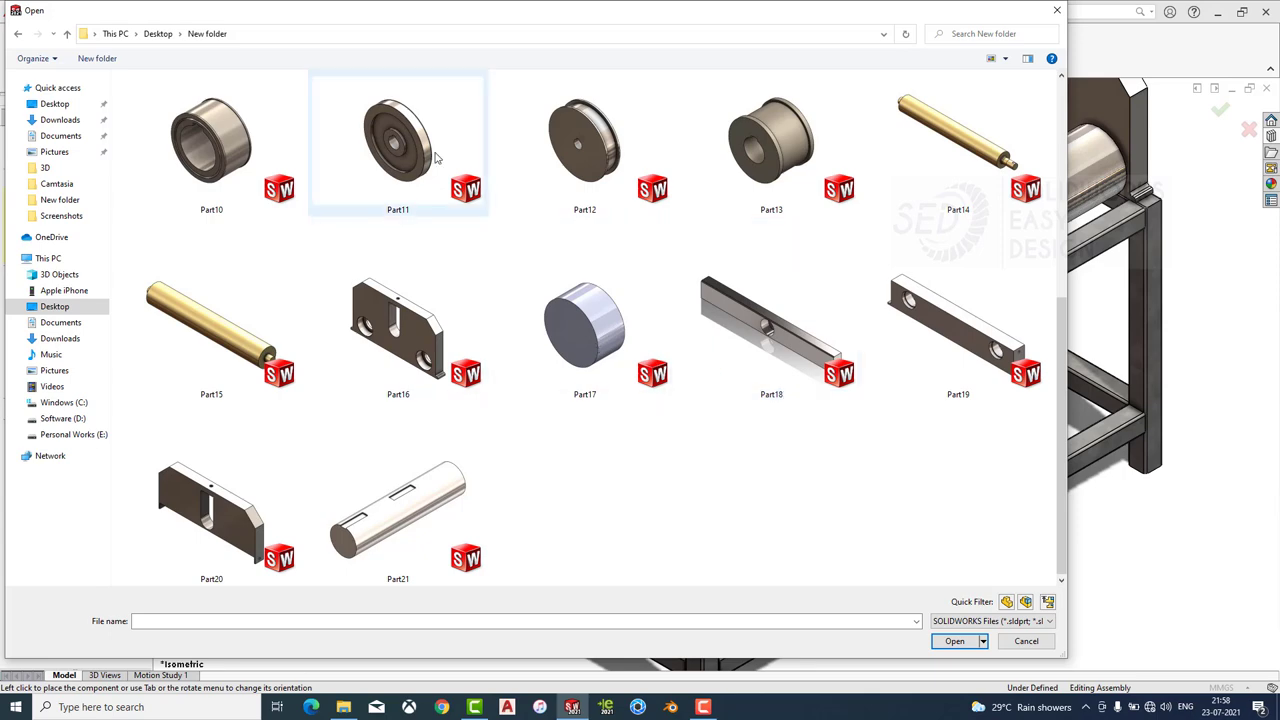
{"action": "left_click", "coordinate": [398, 150]}
{"action": "left_click", "coordinate": [954, 641]}
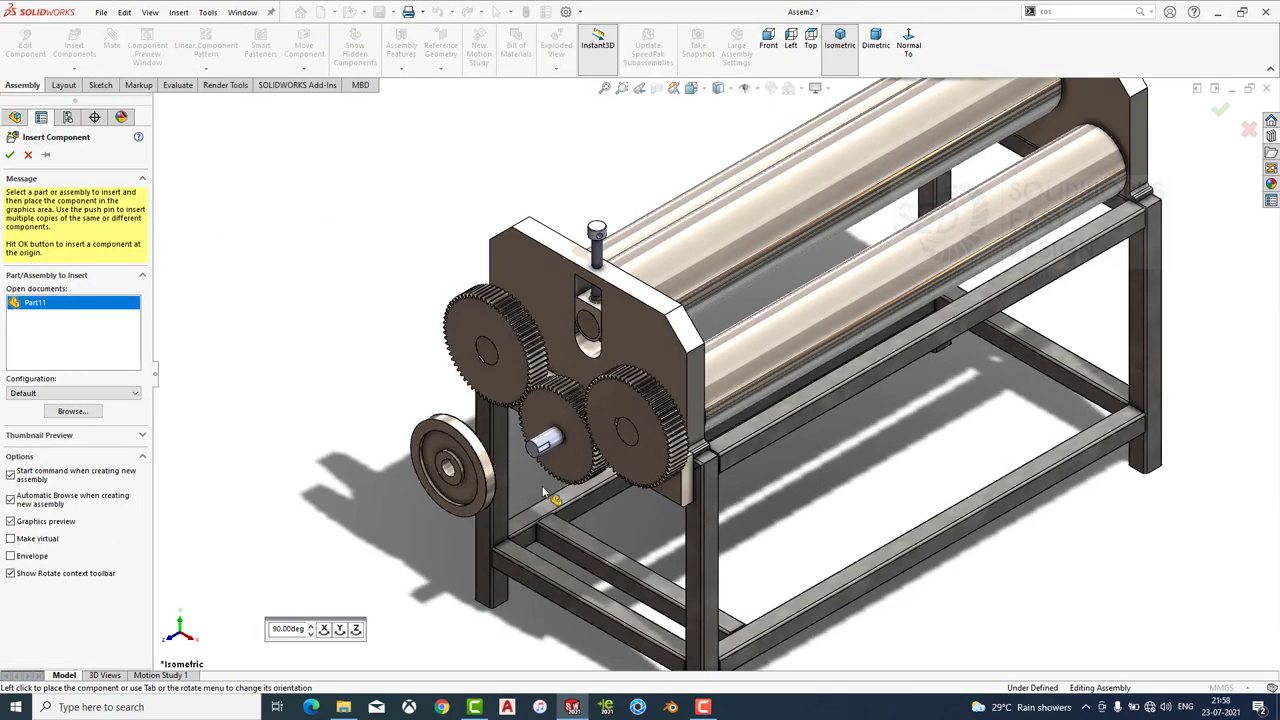
{"action": "left_click", "coordinate": [445, 470]}
{"action": "scroll", "coordinate": [569, 490], "scroll_direction": "down", "scroll_amount": 5}
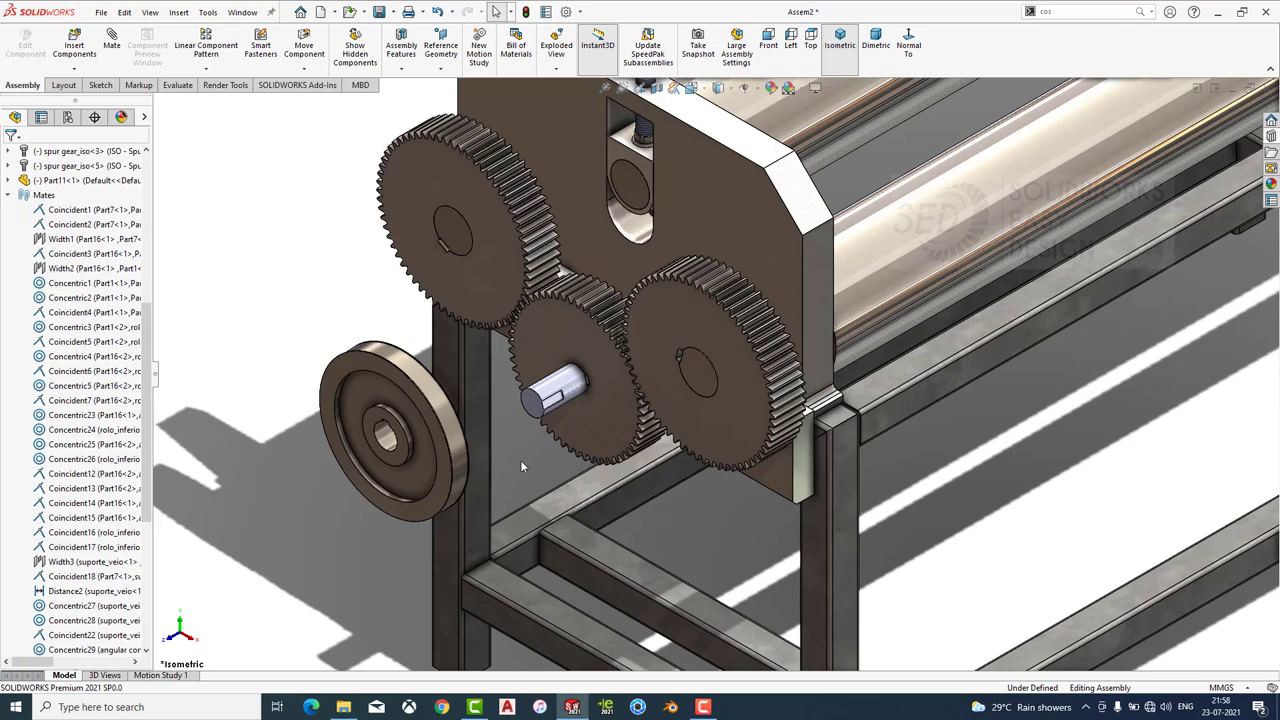
{"action": "left_click", "coordinate": [112, 45]}
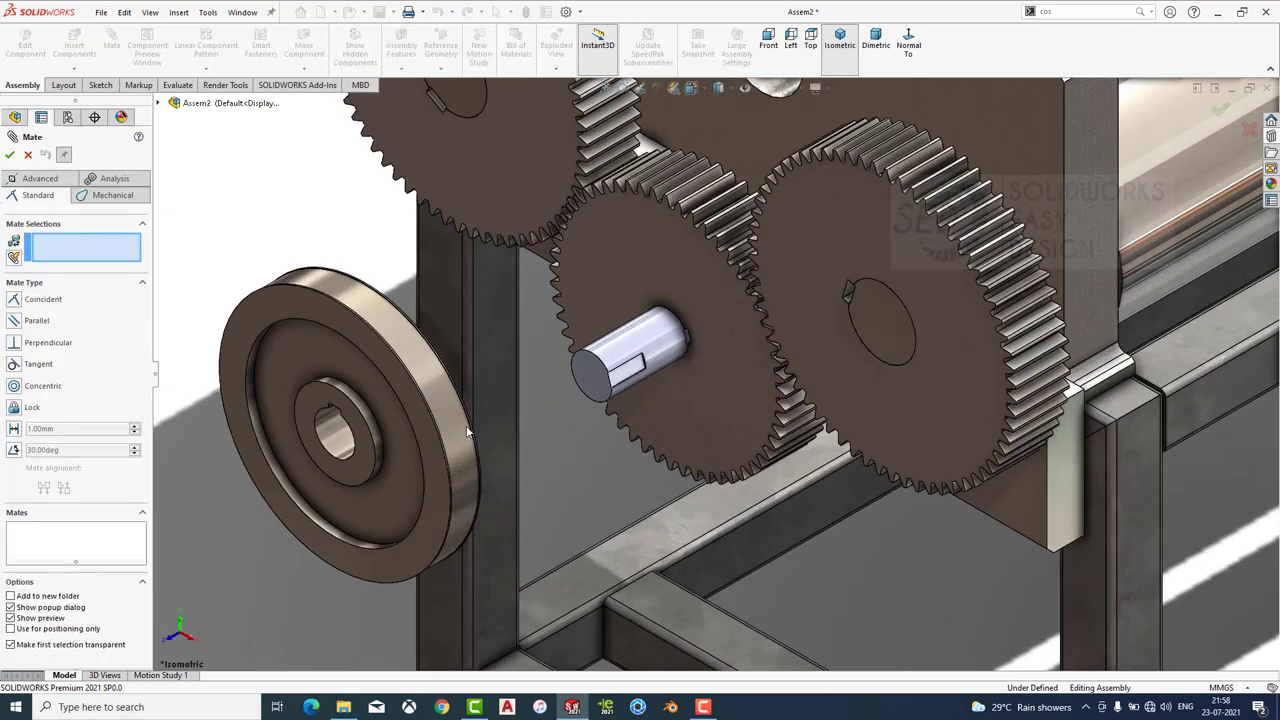
Mate the pulley concentric with the shaft and seat its face with a coincident mate.
{"action": "scroll", "coordinate": [560, 390], "scroll_direction": "down", "scroll_amount": 5}
{"action": "left_click", "coordinate": [640, 341]}
{"action": "left_click", "coordinate": [640, 341]}
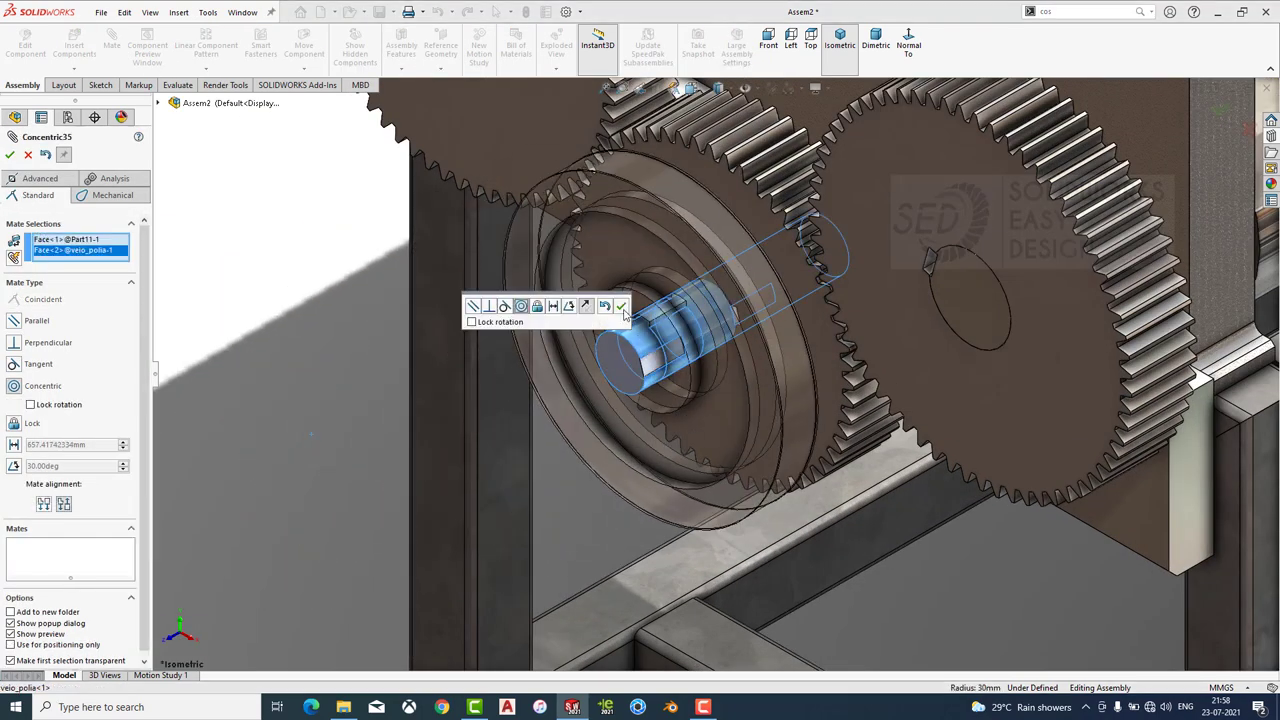
{"action": "left_click", "coordinate": [634, 303]}
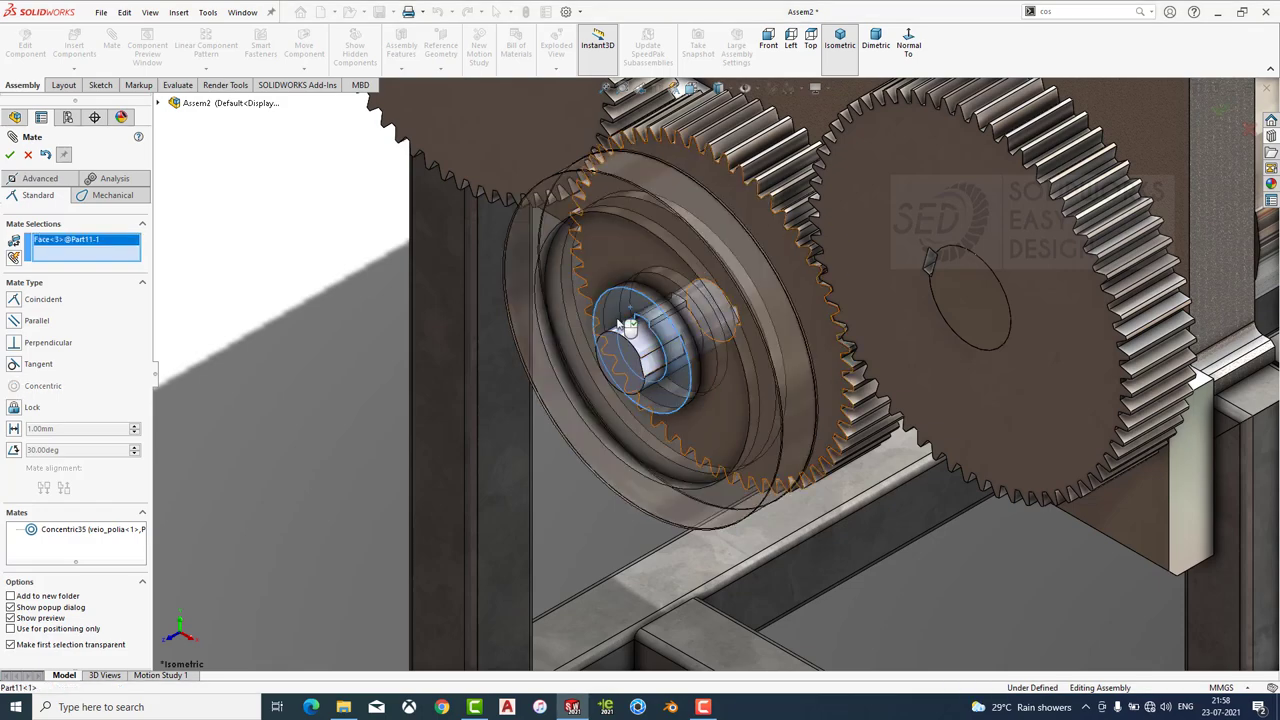
{"action": "left_click", "coordinate": [694, 360]}
{"action": "left_click", "coordinate": [609, 331]}
Align the pulley's keyway with the shaft key using a coincident mate.
{"action": "scroll", "coordinate": [622, 335], "scroll_direction": "down", "scroll_amount": 3}
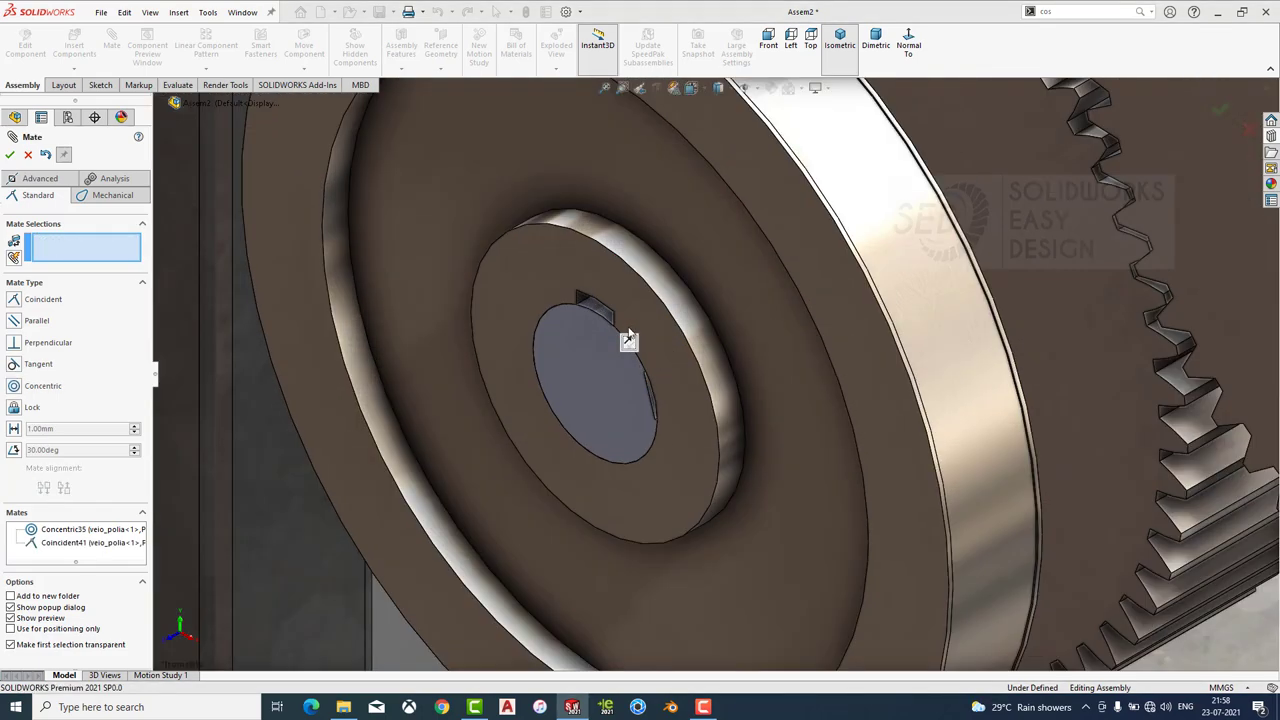
{"action": "scroll", "coordinate": [622, 320], "scroll_direction": "down", "scroll_amount": 3}
{"action": "scroll", "coordinate": [640, 310], "scroll_direction": "down", "scroll_amount": 2}
{"action": "left_click", "coordinate": [645, 293]}
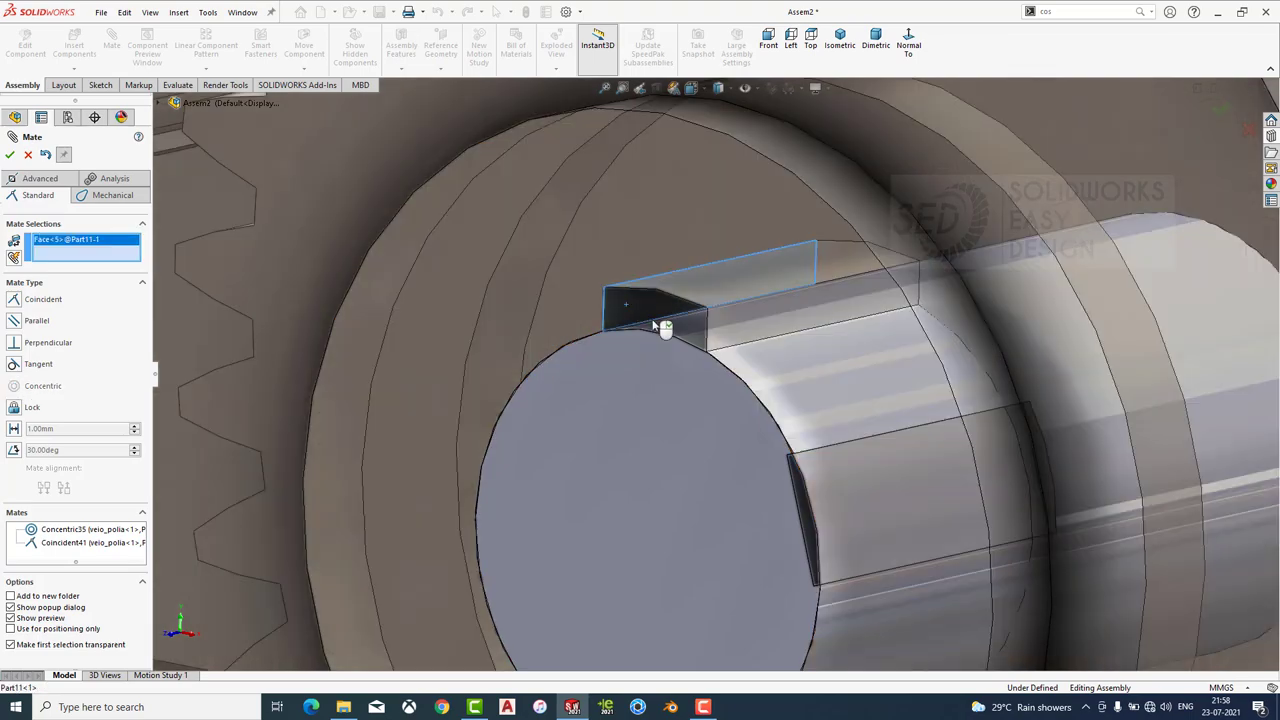
{"action": "middle_click_drag", "start_coordinate": [663, 323], "coordinate": [734, 363]}
{"action": "scroll", "coordinate": [889, 297], "scroll_direction": "down", "scroll_amount": 5}
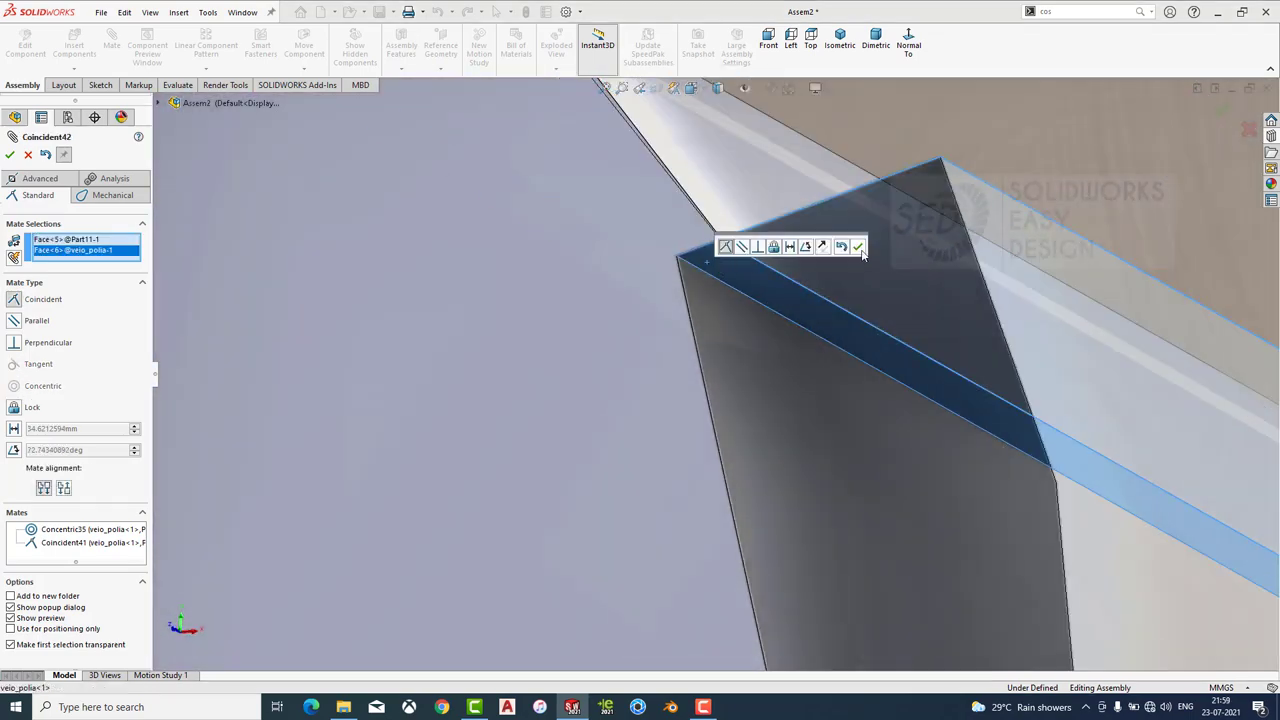
{"action": "left_click", "coordinate": [859, 248]}
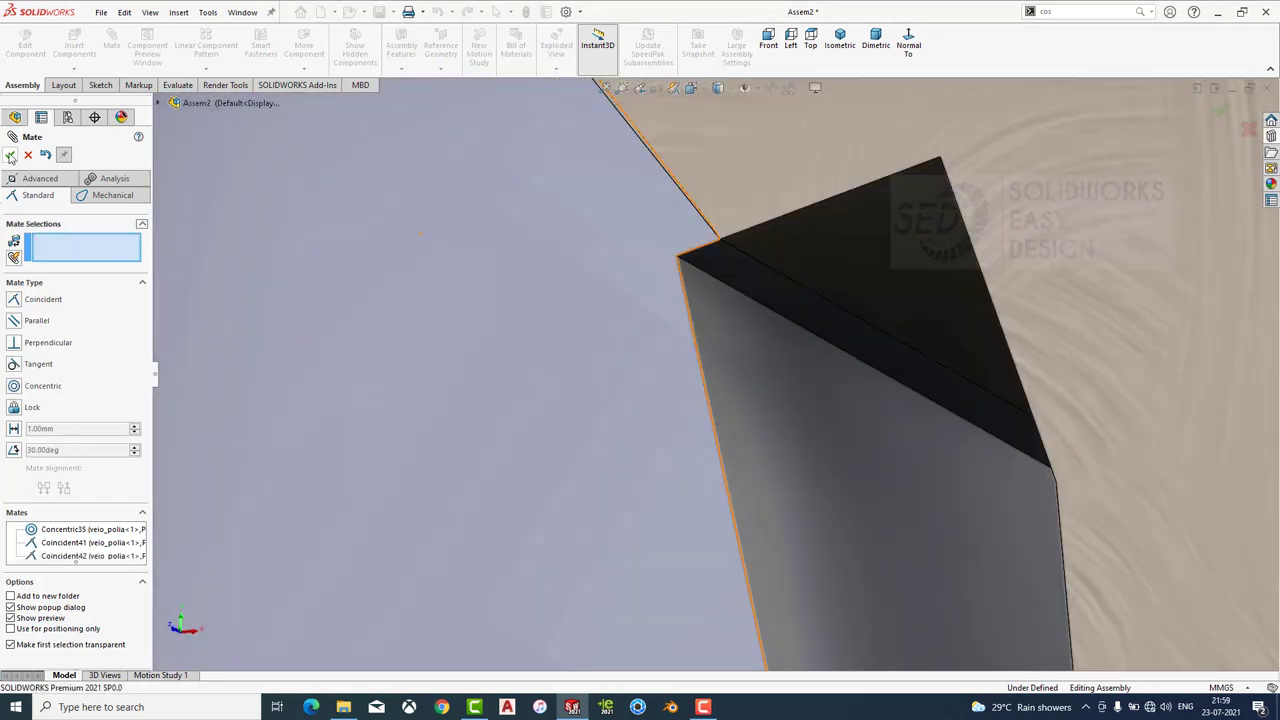
{"action": "left_click", "coordinate": [10, 155]}
Zoom and orbit to view the whole machine from the rear.
{"action": "scroll", "coordinate": [423, 277], "scroll_direction": "up", "scroll_amount": 3}
{"action": "scroll", "coordinate": [423, 277], "scroll_direction": "up", "scroll_amount": 3}
{"action": "scroll", "coordinate": [800, 408], "scroll_direction": "down", "scroll_amount": 4}
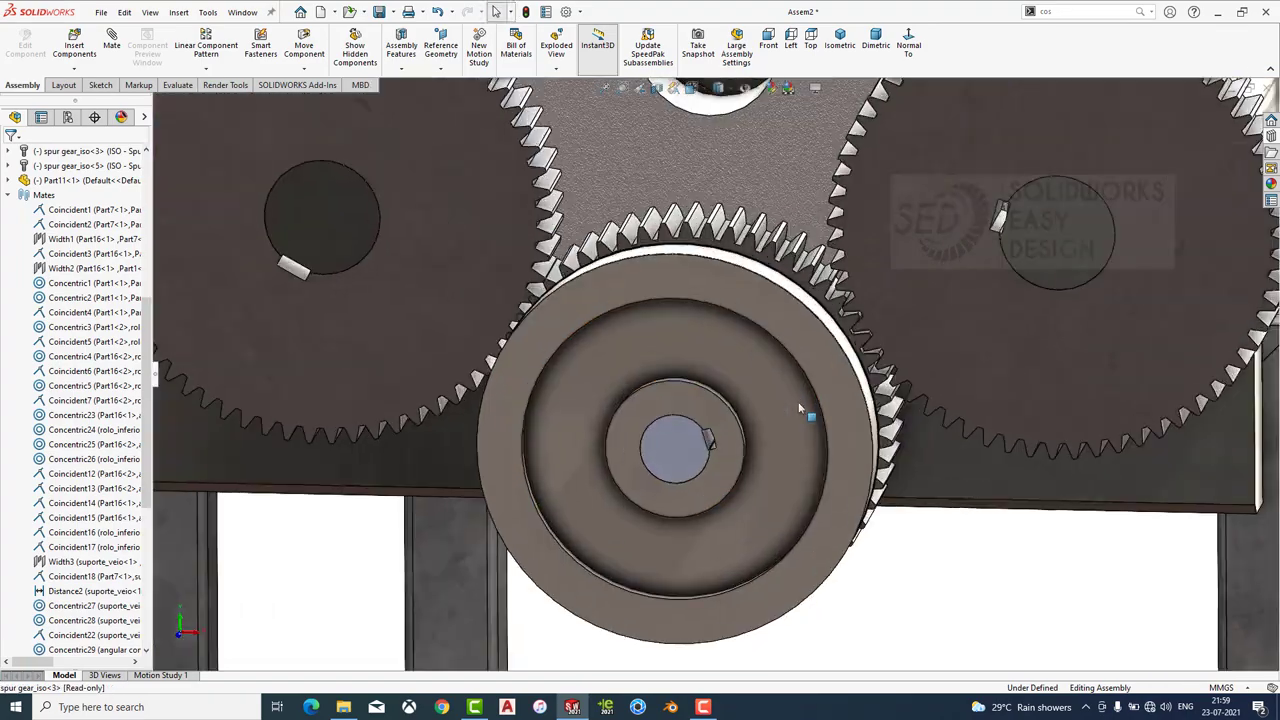
{"action": "scroll", "coordinate": [800, 408], "scroll_direction": "up", "scroll_amount": 3}
{"action": "scroll", "coordinate": [686, 403], "scroll_direction": "up", "scroll_amount": 3}
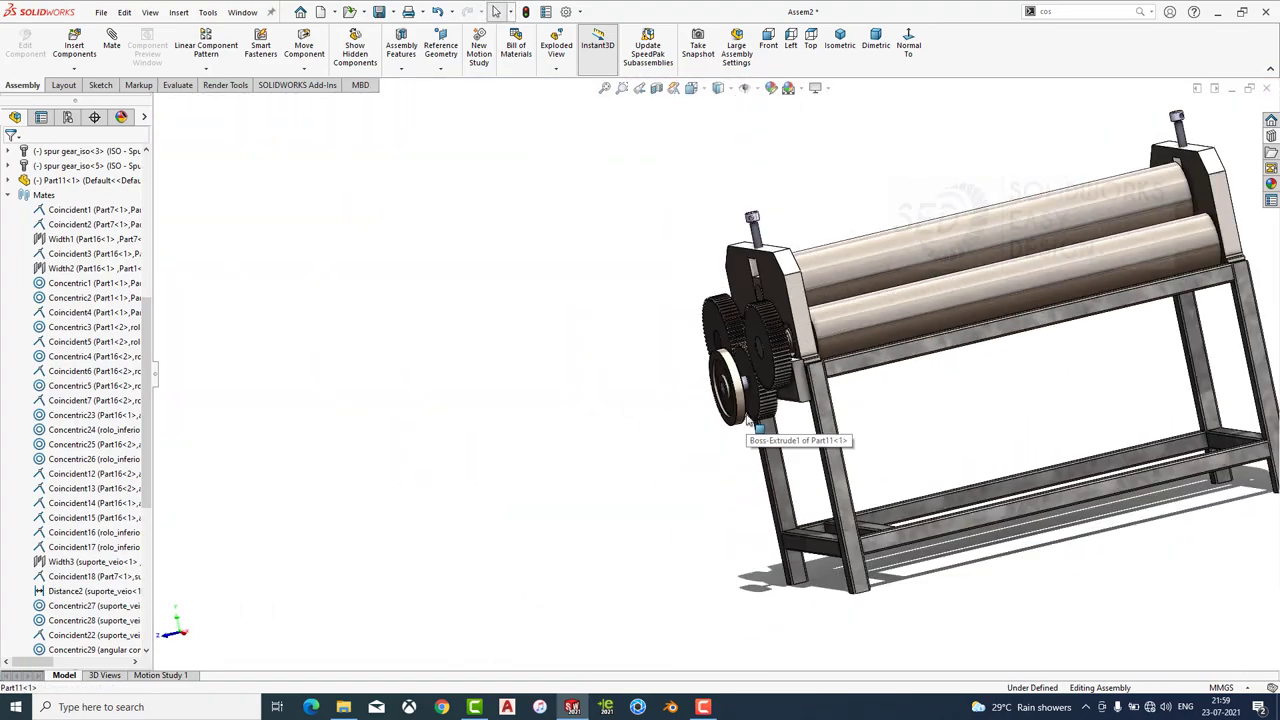
{"action": "middle_click_drag", "start_coordinate": [745, 418], "coordinate": [640, 300]}
{"action": "scroll", "coordinate": [600, 200], "scroll_direction": "down", "scroll_amount": 5}
{"action": "scroll", "coordinate": [600, 200], "scroll_direction": "down", "scroll_amount": 4}
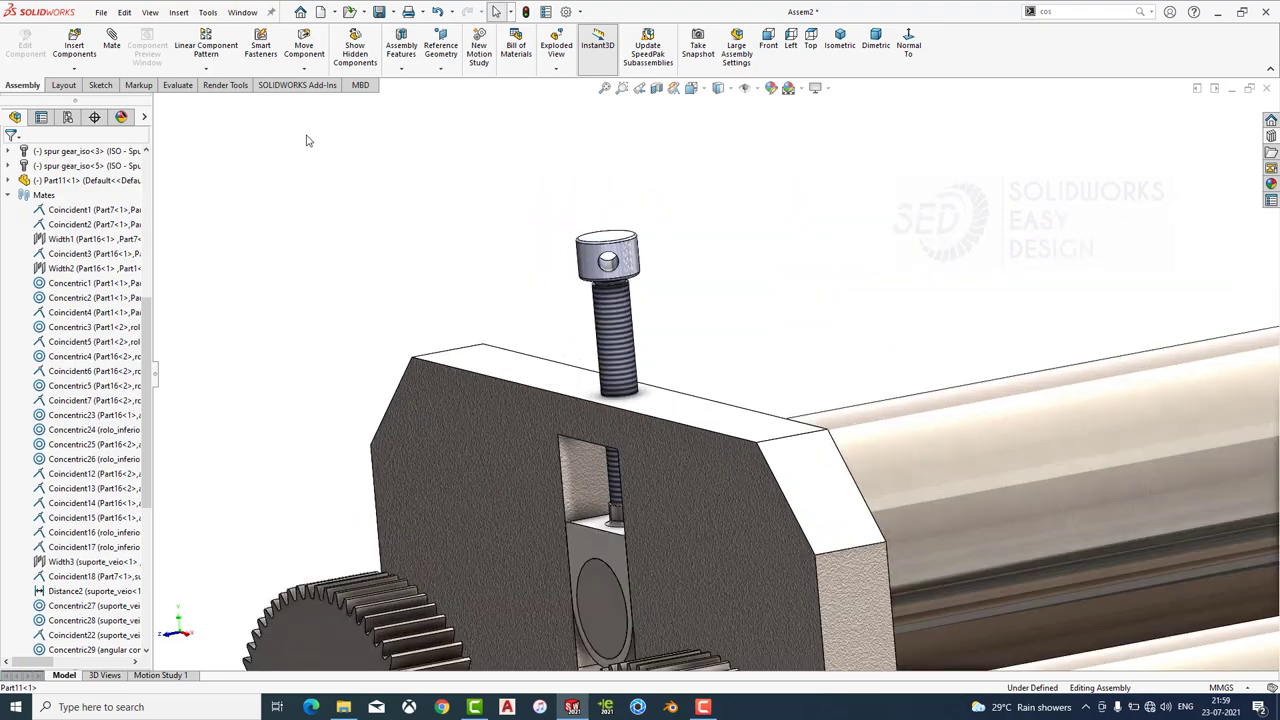
Insert the motor part into the assembly.
{"action": "left_click", "coordinate": [72, 45]}
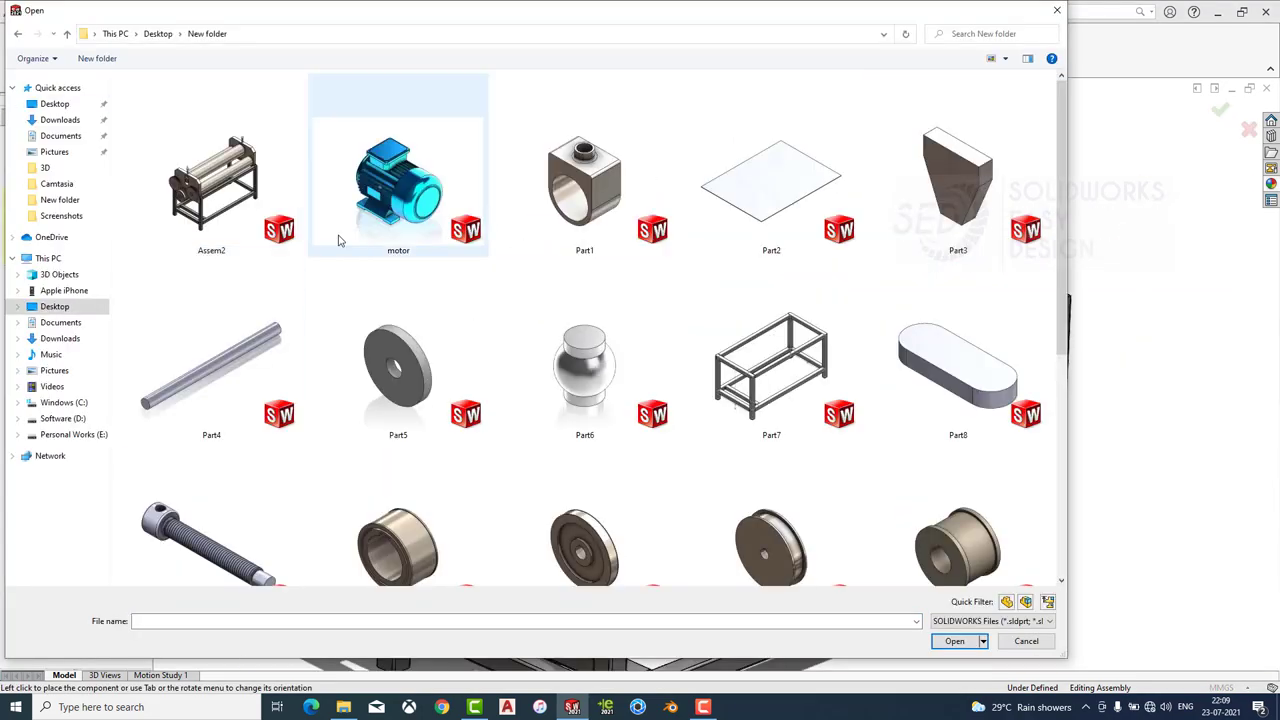
{"action": "double_click", "coordinate": [415, 187]}
{"action": "left_click", "coordinate": [415, 187]}
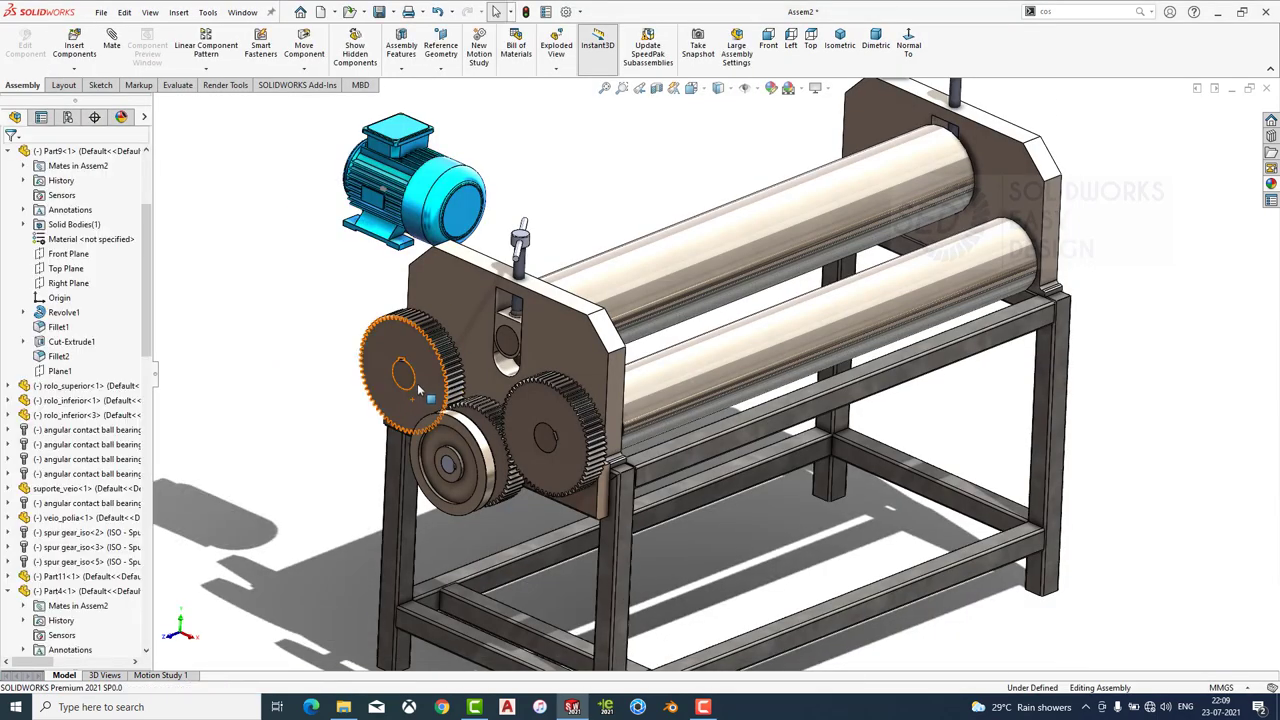
{"action": "scroll", "coordinate": [417, 395], "scroll_direction": "up", "scroll_amount": 3}
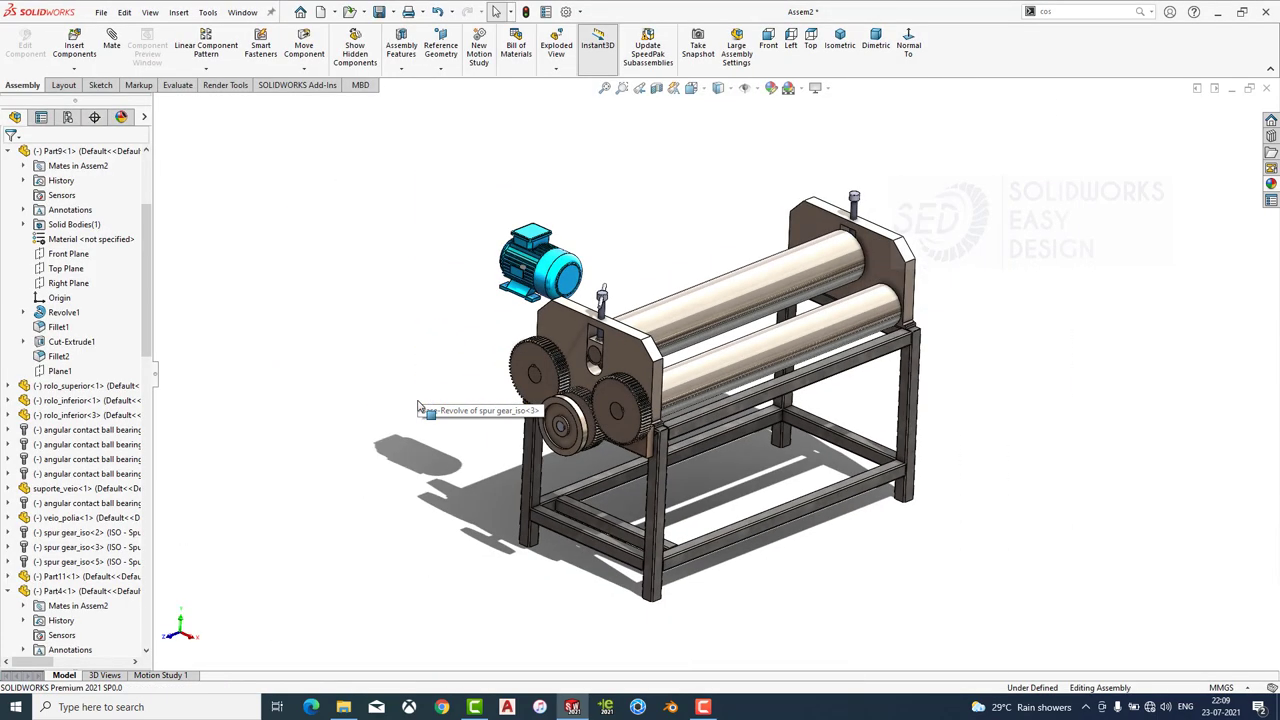
Move the motor down to the lower left by the frame and rotate it into a new orientation.
{"action": "left_click", "coordinate": [303, 69]}
{"action": "left_click", "coordinate": [400, 83]}
{"action": "left_click_drag", "start_coordinate": [552, 266], "coordinate": [503, 545]}
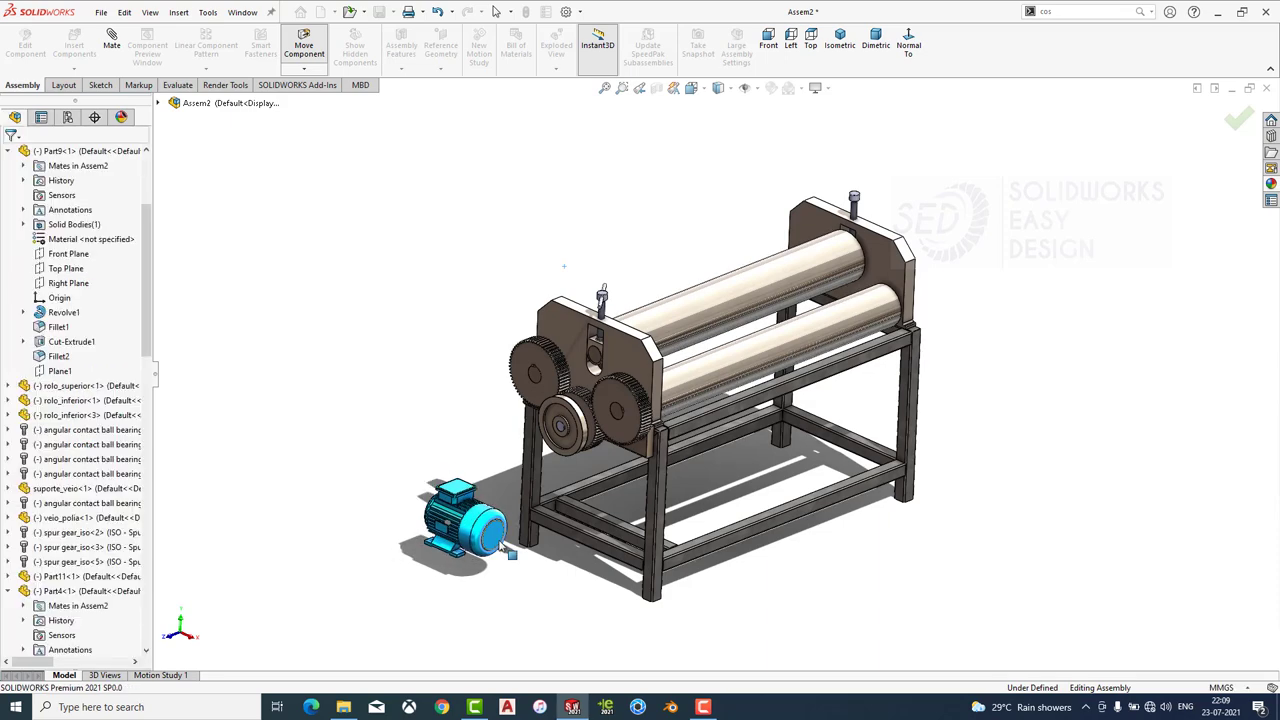
{"action": "scroll", "coordinate": [480, 560], "scroll_direction": "down", "scroll_amount": 3}
{"action": "left_click", "coordinate": [317, 101]}
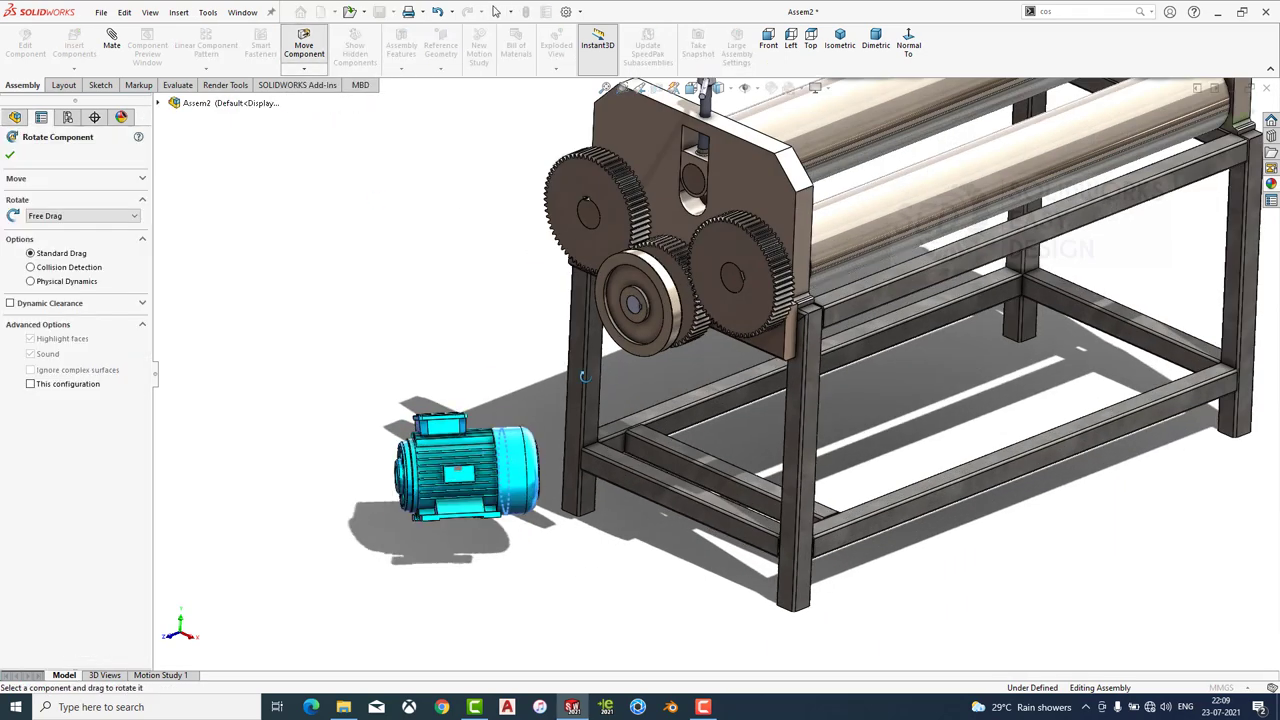
{"action": "left_click_drag", "start_coordinate": [478, 440], "coordinate": [370, 329]}
{"action": "key", "text": "Escape"}
Insert the Part21 shaft and place it beside the motor.
{"action": "left_click", "coordinate": [74, 45]}
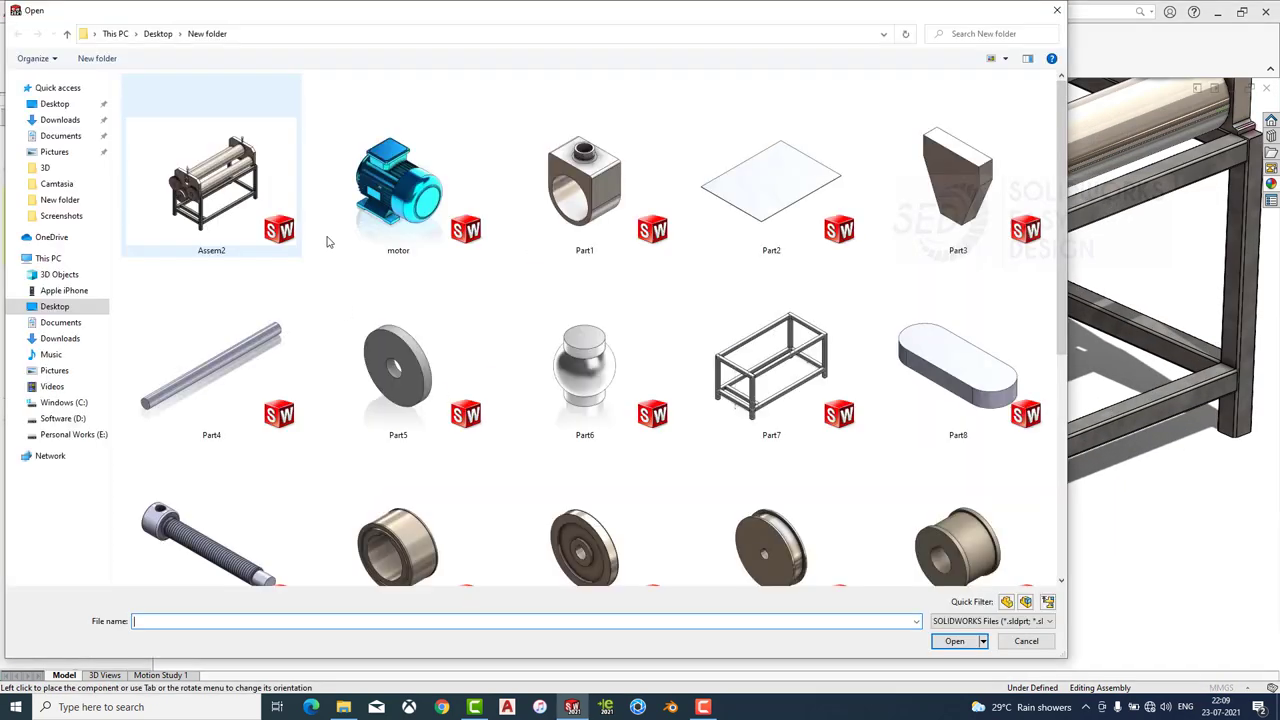
{"action": "scroll", "coordinate": [486, 407], "scroll_direction": "down", "scroll_amount": 2}
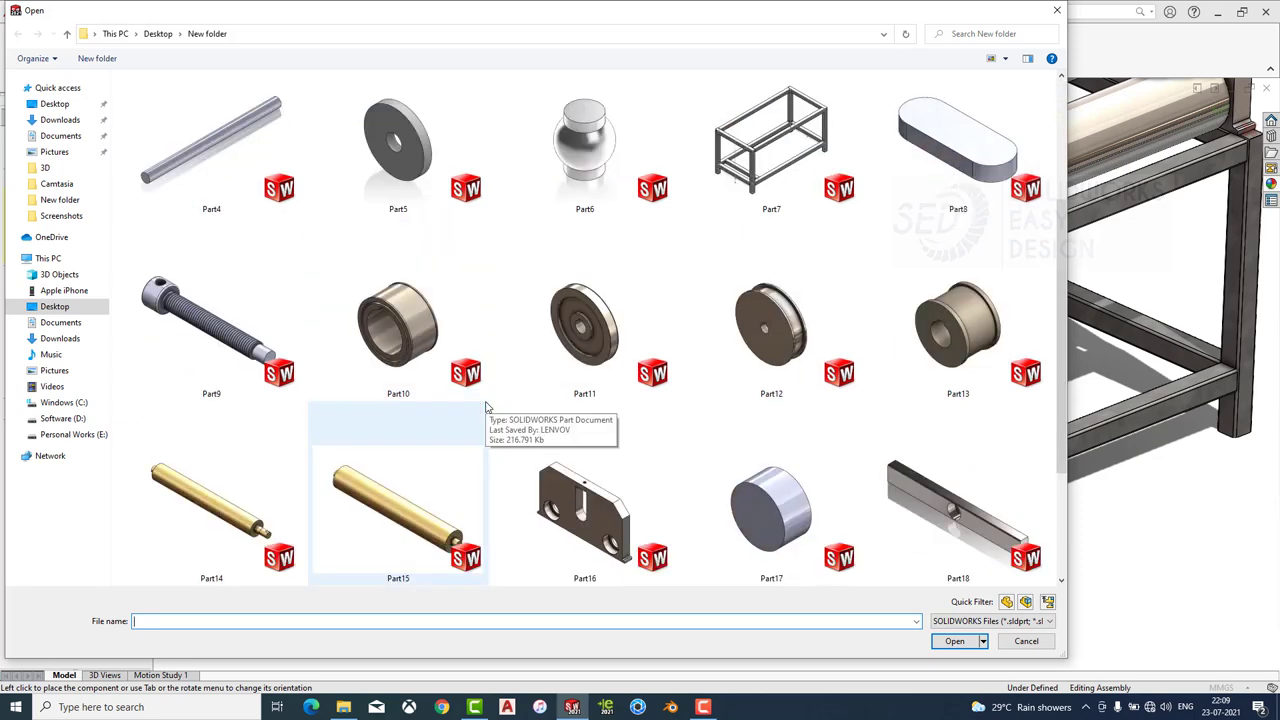
{"action": "scroll", "coordinate": [486, 407], "scroll_direction": "down", "scroll_amount": 2}
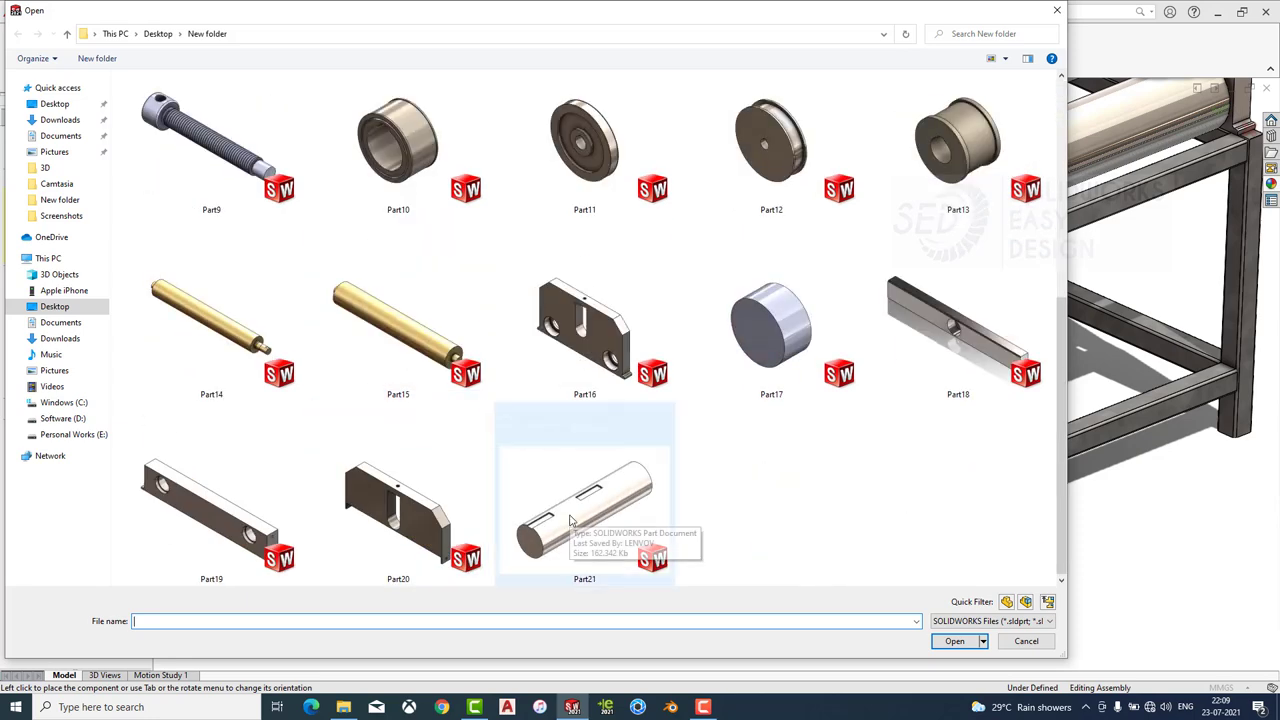
{"action": "scroll", "coordinate": [570, 518], "scroll_direction": "up", "scroll_amount": 2}
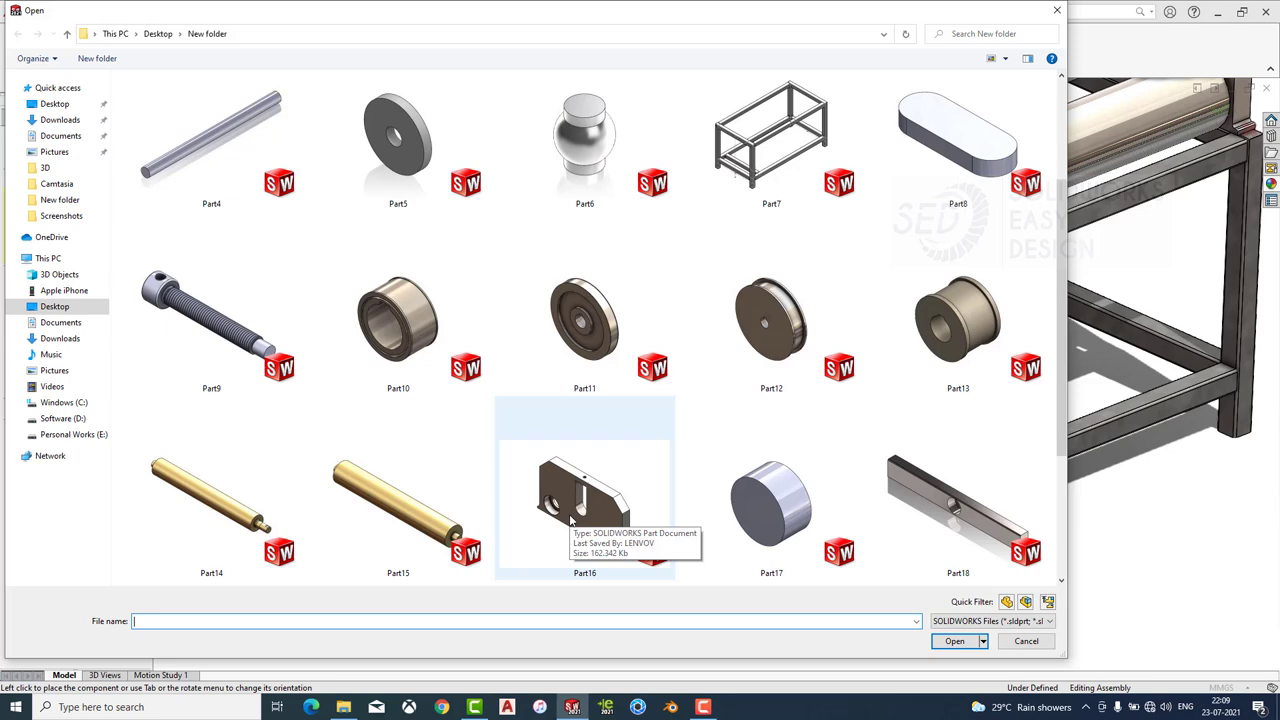
{"action": "scroll", "coordinate": [570, 518], "scroll_direction": "up", "scroll_amount": 2}
{"action": "scroll", "coordinate": [575, 500], "scroll_direction": "down", "scroll_amount": 4}
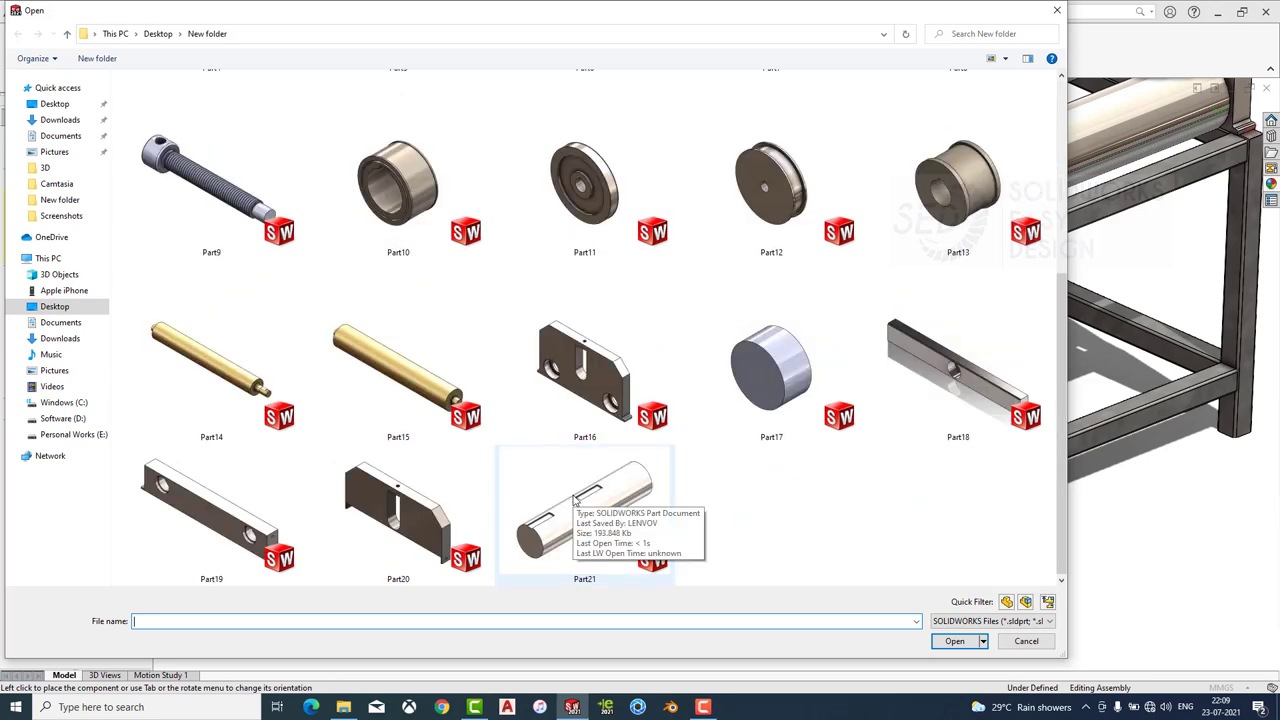
{"action": "left_click", "coordinate": [587, 500]}
{"action": "left_click", "coordinate": [955, 641]}
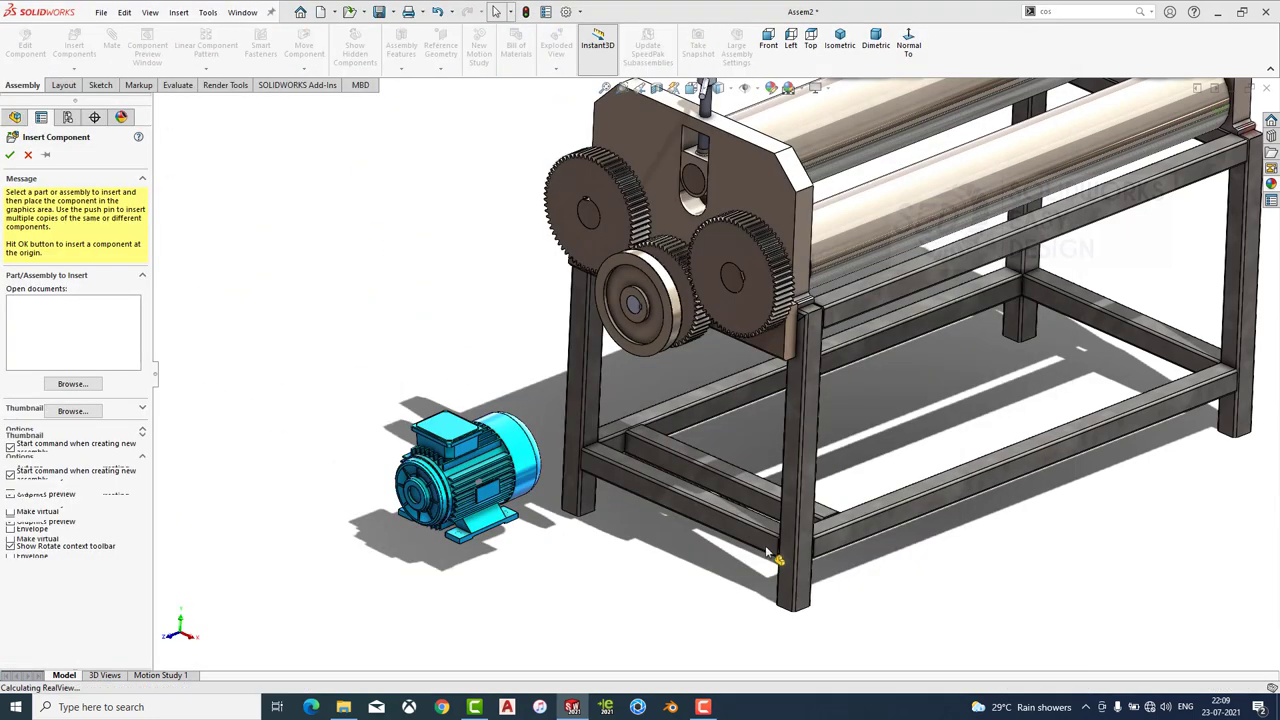
{"action": "left_click", "coordinate": [352, 522]}
Orbit to the motor's side, select the new Part21 shaft and begin a mate for it.
{"action": "scroll", "coordinate": [417, 520], "scroll_direction": "down", "scroll_amount": 5}
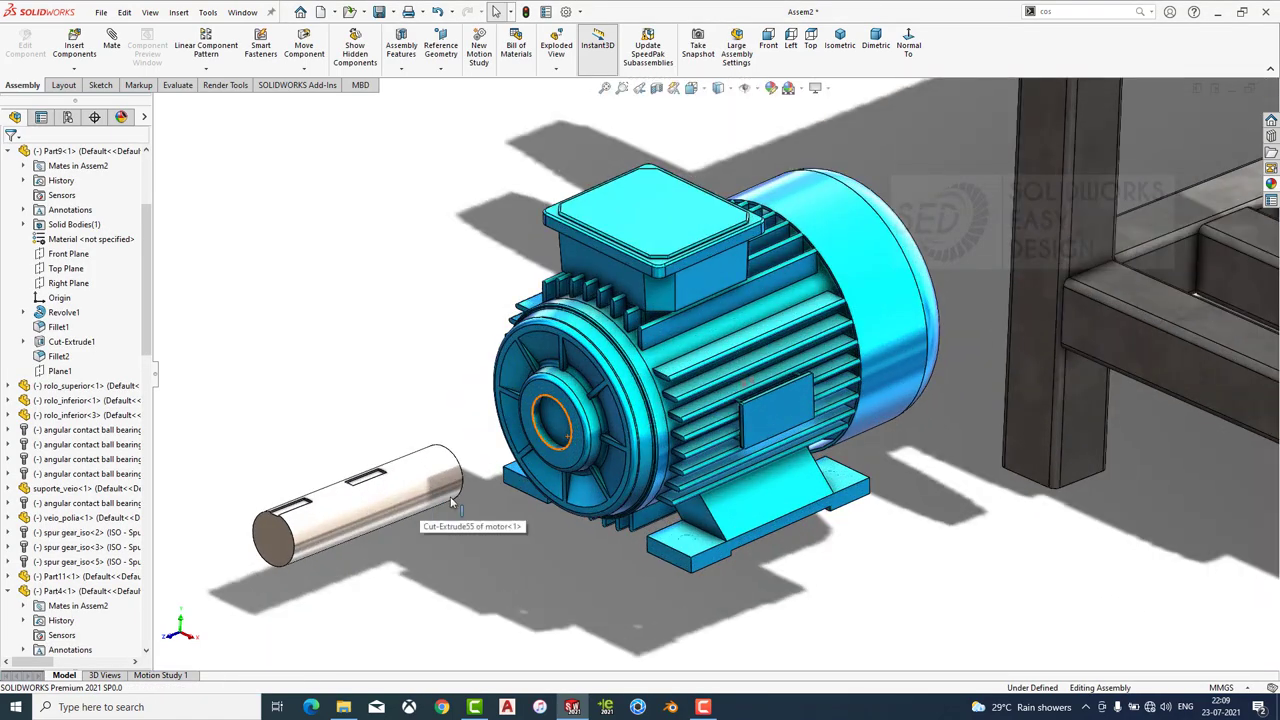
{"action": "scroll", "coordinate": [430, 500], "scroll_direction": "down", "scroll_amount": 3}
{"action": "scroll", "coordinate": [470, 470], "scroll_direction": "down", "scroll_amount": 2}
{"action": "scroll", "coordinate": [476, 466], "scroll_direction": "up", "scroll_amount": 3}
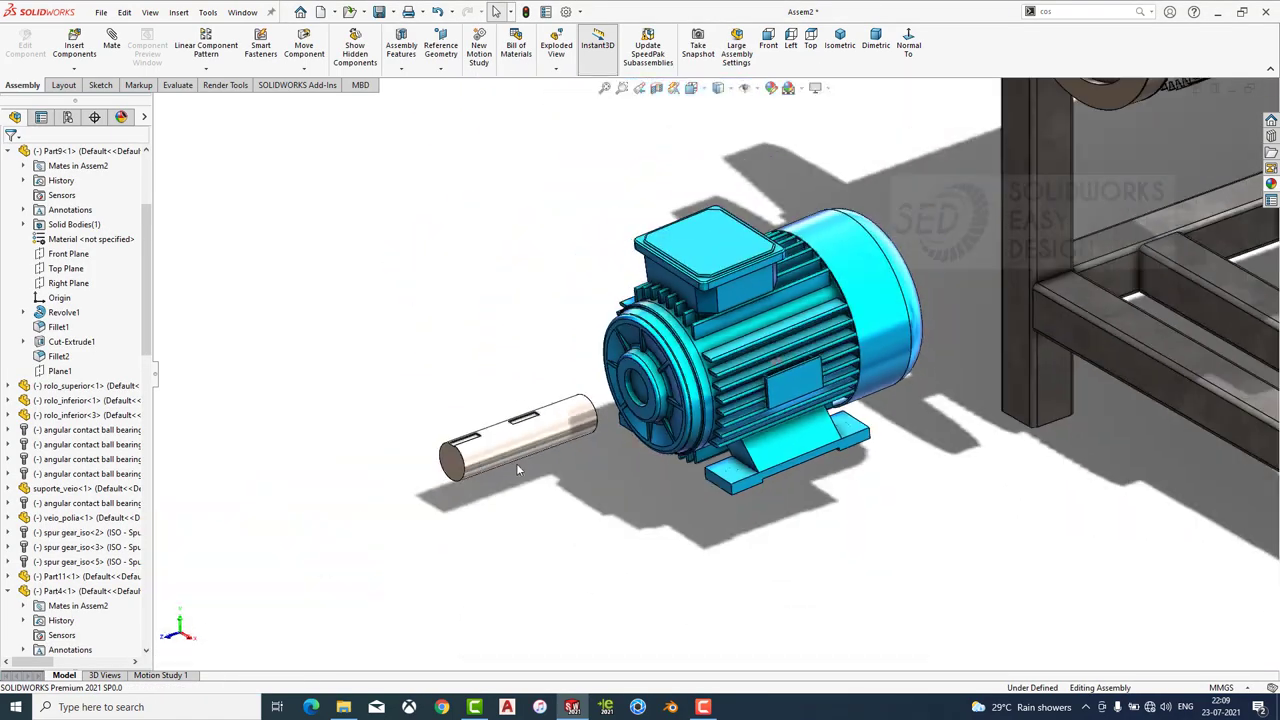
{"action": "scroll", "coordinate": [516, 463], "scroll_direction": "up", "scroll_amount": 3}
{"action": "middle_click_drag", "start_coordinate": [516, 463], "coordinate": [400, 460]}
{"action": "left_click", "coordinate": [470, 443]}
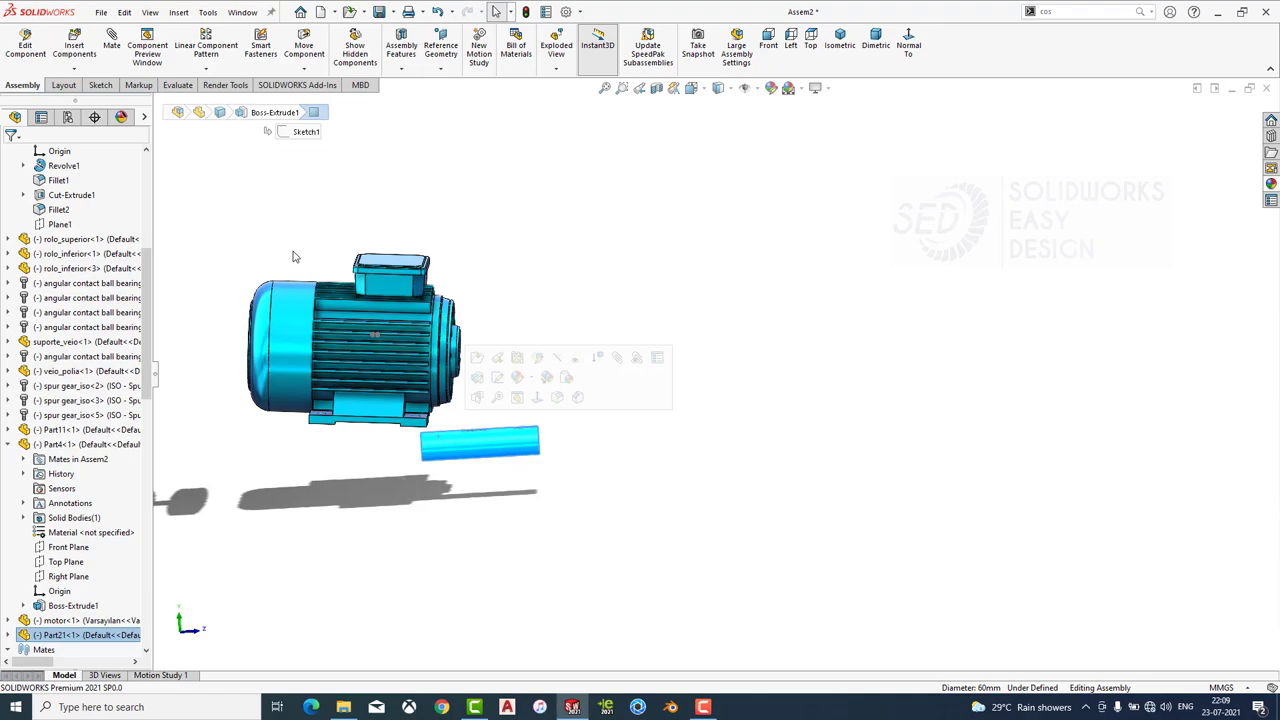
{"action": "left_click", "coordinate": [111, 45]}
{"action": "mouse_move", "coordinate": [466, 363]}
{"action": "middle_mouse_down"}
{"action": "mouse_move", "coordinate": [517, 375]}
{"action": "mouse_move", "coordinate": [536, 537]}
{"action": "middle_mouse_up"}
Mate the bearing face coincident with the shaft's end face, then mate a second bearing face to the shaft.
{"action": "key", "text": "ctrl+z"}
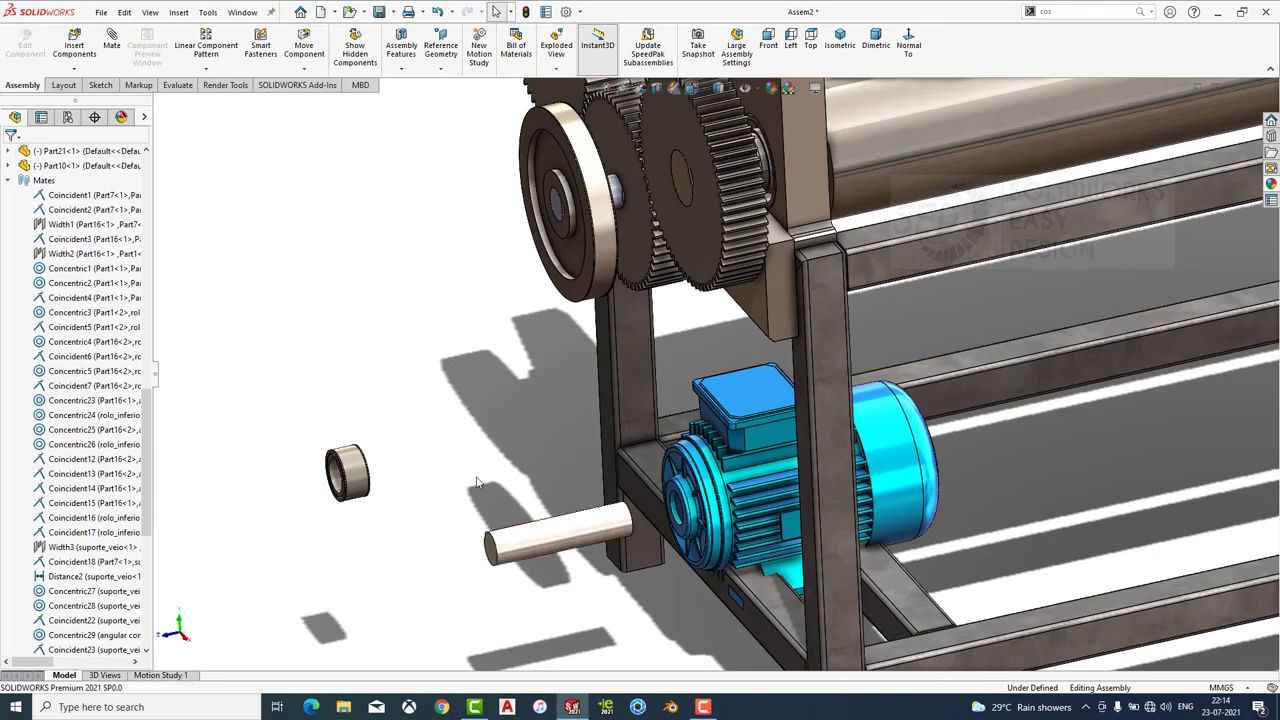
{"action": "scroll", "coordinate": [785, 553], "scroll_direction": "up", "scroll_amount": 2}
{"action": "scroll", "coordinate": [530, 460], "scroll_direction": "down", "scroll_amount": 5}
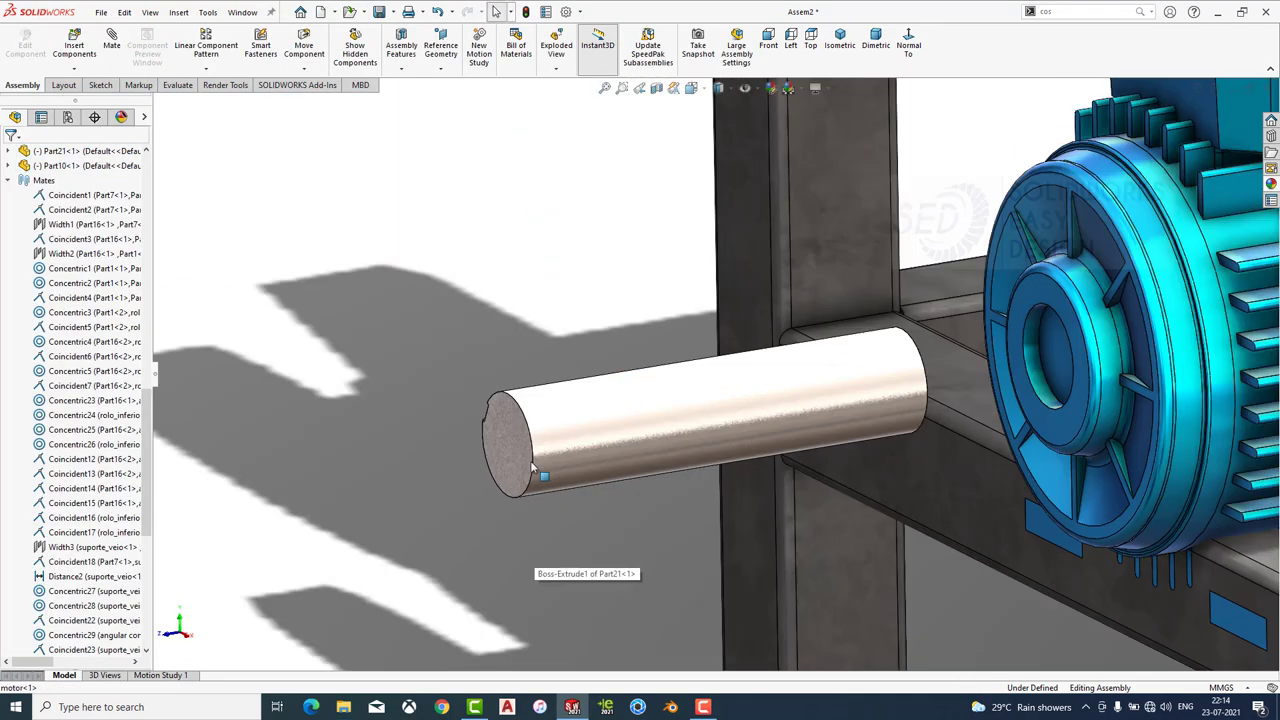
{"action": "left_click", "coordinate": [505, 443]}
{"action": "left_click", "coordinate": [111, 45]}
{"action": "scroll", "coordinate": [400, 300], "scroll_direction": "up", "scroll_amount": 3}
{"action": "scroll", "coordinate": [400, 300], "scroll_direction": "down", "scroll_amount": 3}
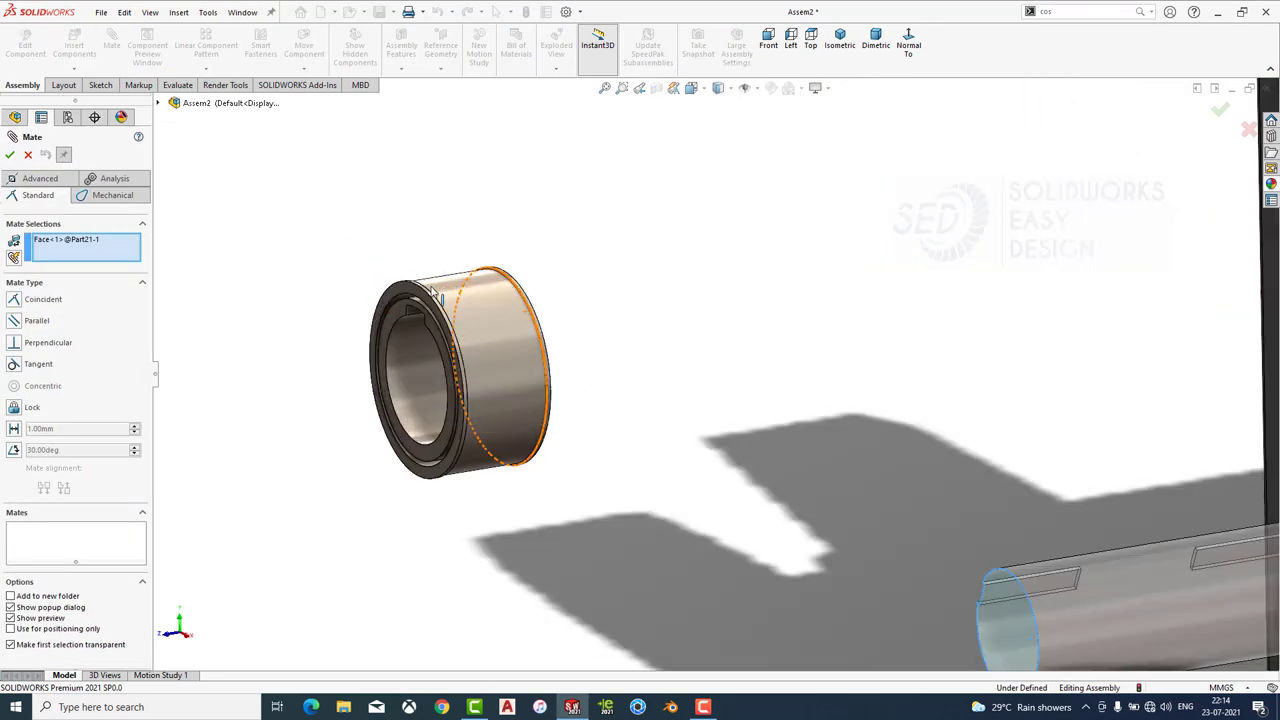
{"action": "scroll", "coordinate": [415, 303], "scroll_direction": "down", "scroll_amount": 2}
{"action": "left_click", "coordinate": [415, 303]}
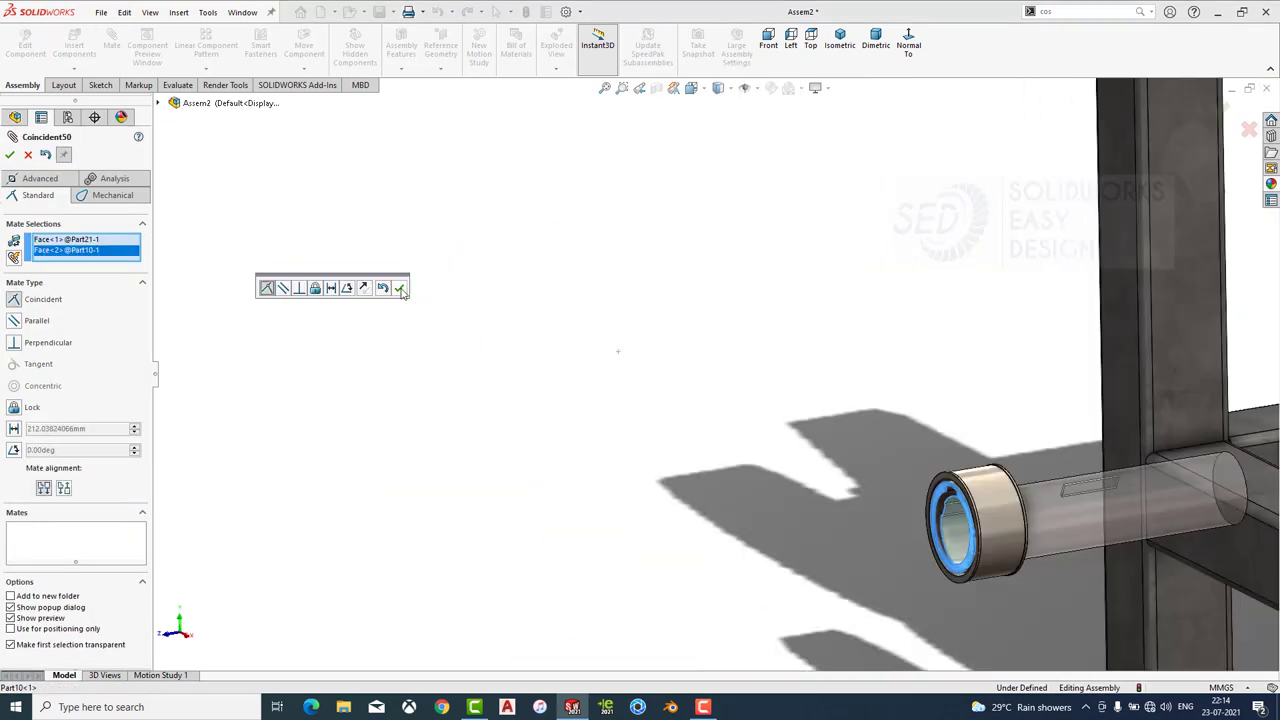
{"action": "left_click", "coordinate": [402, 286]}
{"action": "scroll", "coordinate": [1000, 557], "scroll_direction": "down", "scroll_amount": 3}
{"action": "scroll", "coordinate": [778, 381], "scroll_direction": "down", "scroll_amount": 1}
{"action": "left_click", "coordinate": [778, 381]}
{"action": "left_click", "coordinate": [814, 410]}
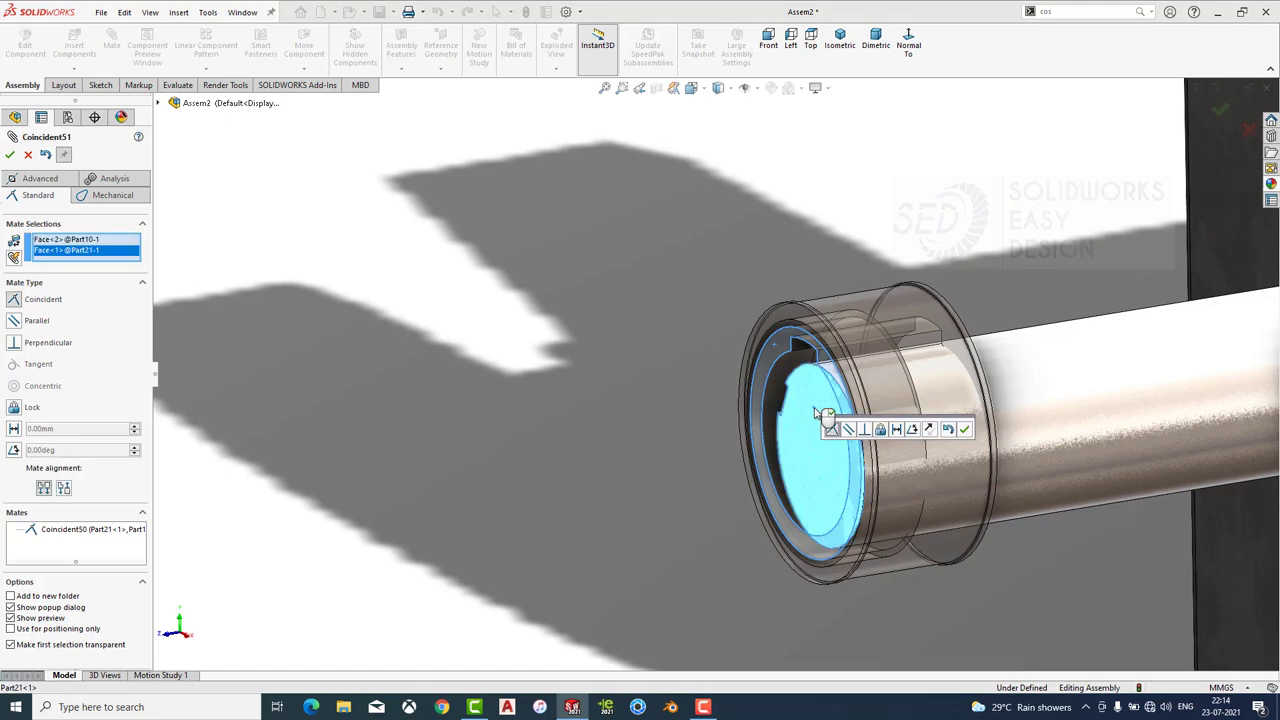
{"action": "key", "text": "Return"}
{"action": "key", "text": "Return"}
Make the bearing's inner bore concentric with the shaft.
{"action": "middle_click_drag", "start_coordinate": [577, 377], "coordinate": [490, 180]}
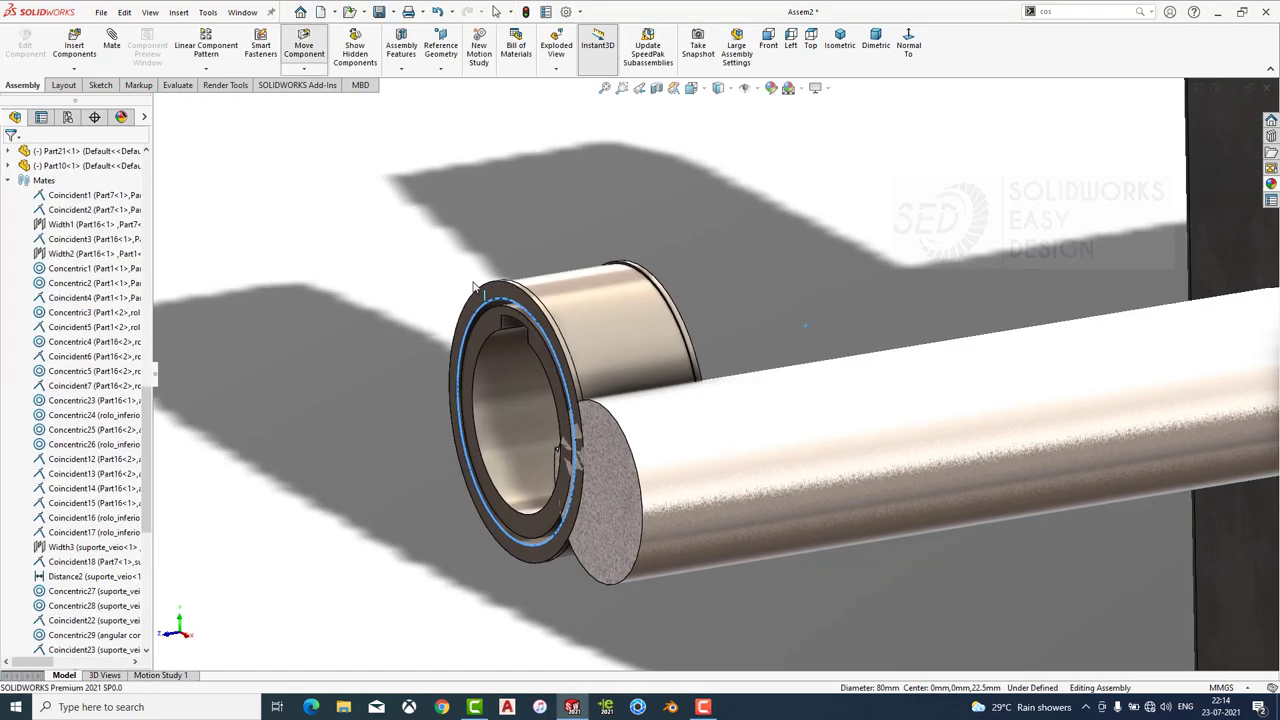
{"action": "left_click", "coordinate": [550, 302]}
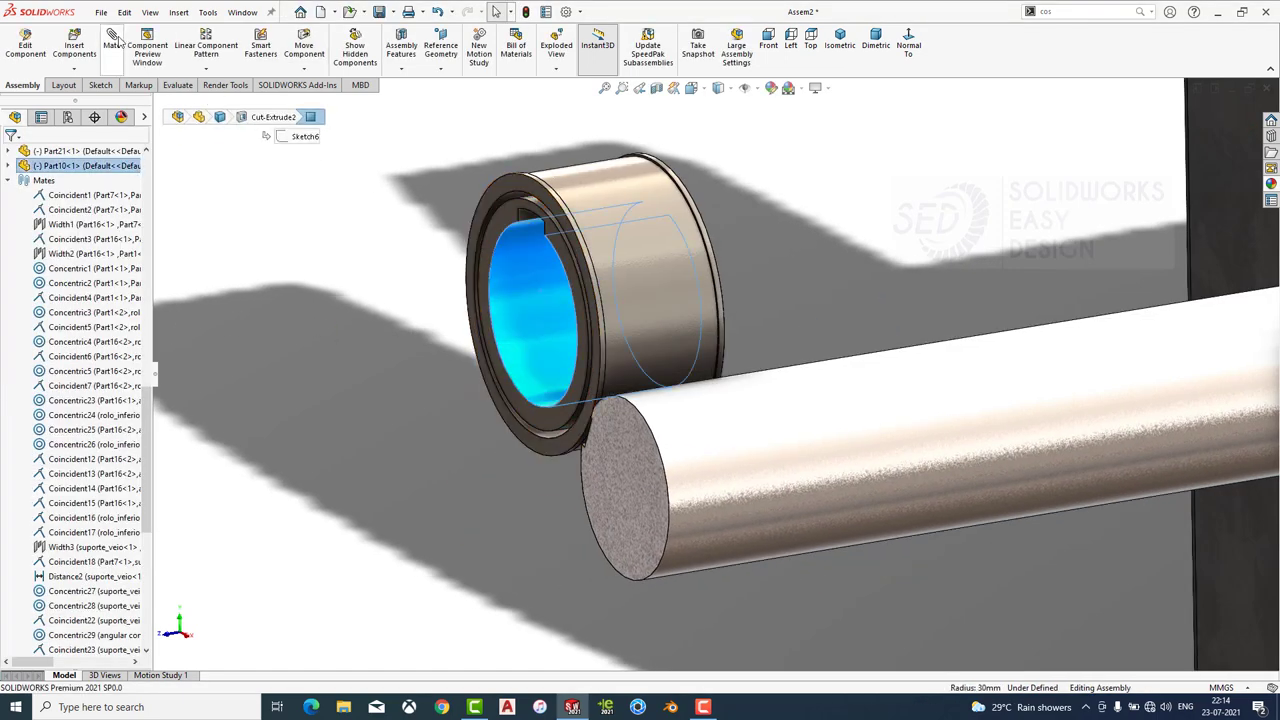
{"action": "left_click", "coordinate": [111, 45]}
{"action": "left_click", "coordinate": [750, 472]}
{"action": "key", "text": "Return"}
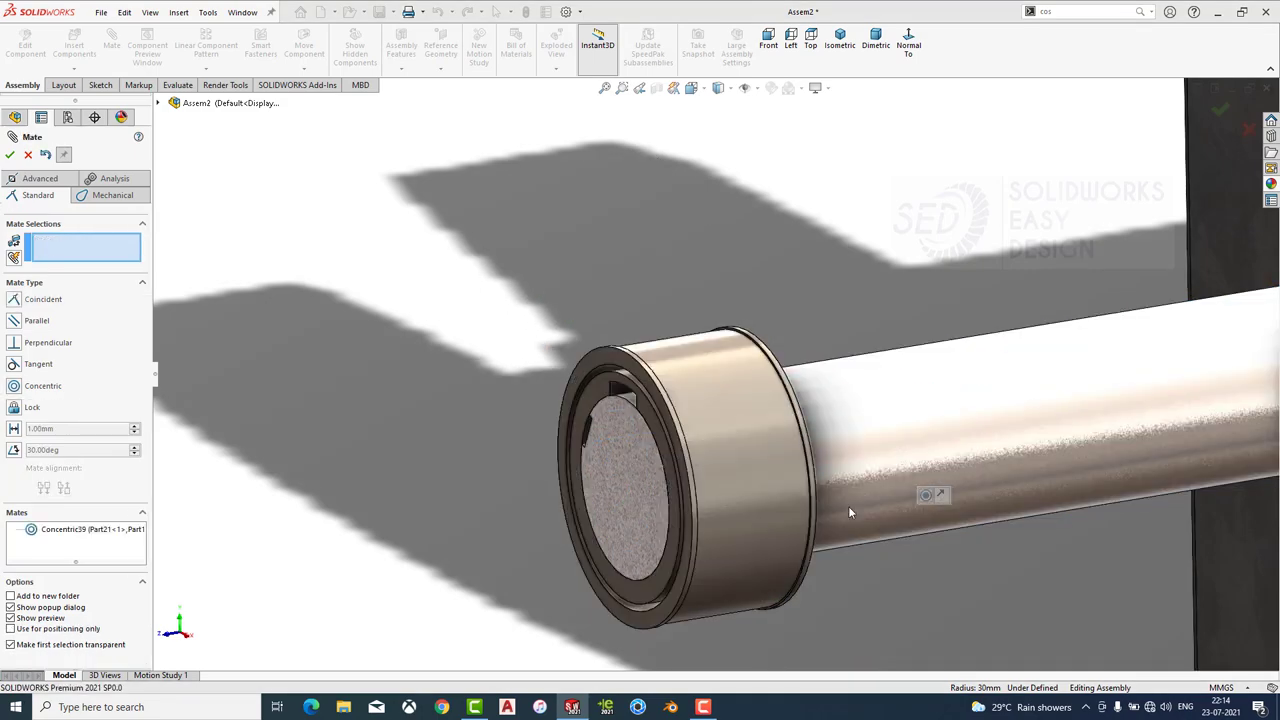
Mate the shaft end face coincident with the pulley shaft's hub face (Coincident52).
{"action": "scroll", "coordinate": [850, 506], "scroll_direction": "up", "scroll_amount": 3}
{"action": "scroll", "coordinate": [856, 507], "scroll_direction": "up", "scroll_amount": 3}
{"action": "scroll", "coordinate": [600, 370], "scroll_direction": "down", "scroll_amount": 3}
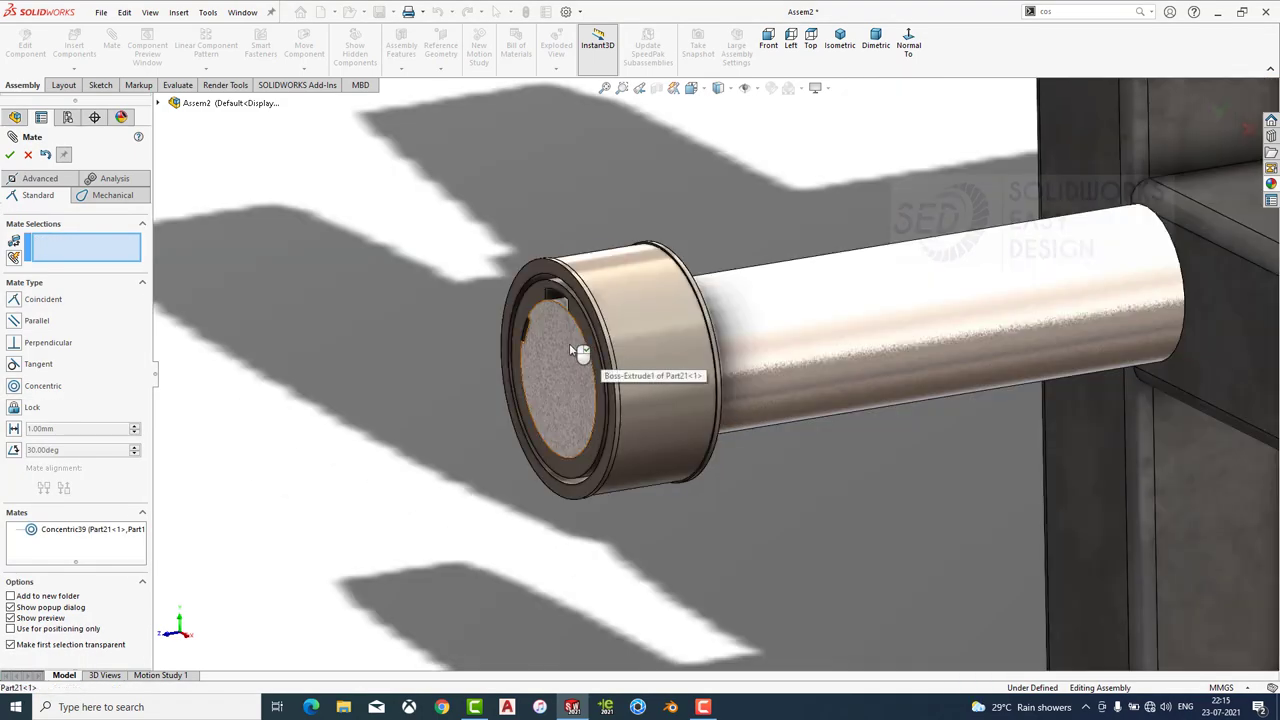
{"action": "left_click", "coordinate": [569, 343]}
{"action": "scroll", "coordinate": [700, 400], "scroll_direction": "up", "scroll_amount": 3}
{"action": "scroll", "coordinate": [716, 320], "scroll_direction": "up", "scroll_amount": 3}
{"action": "scroll", "coordinate": [757, 314], "scroll_direction": "down", "scroll_amount": 5}
{"action": "left_click", "coordinate": [760, 314]}
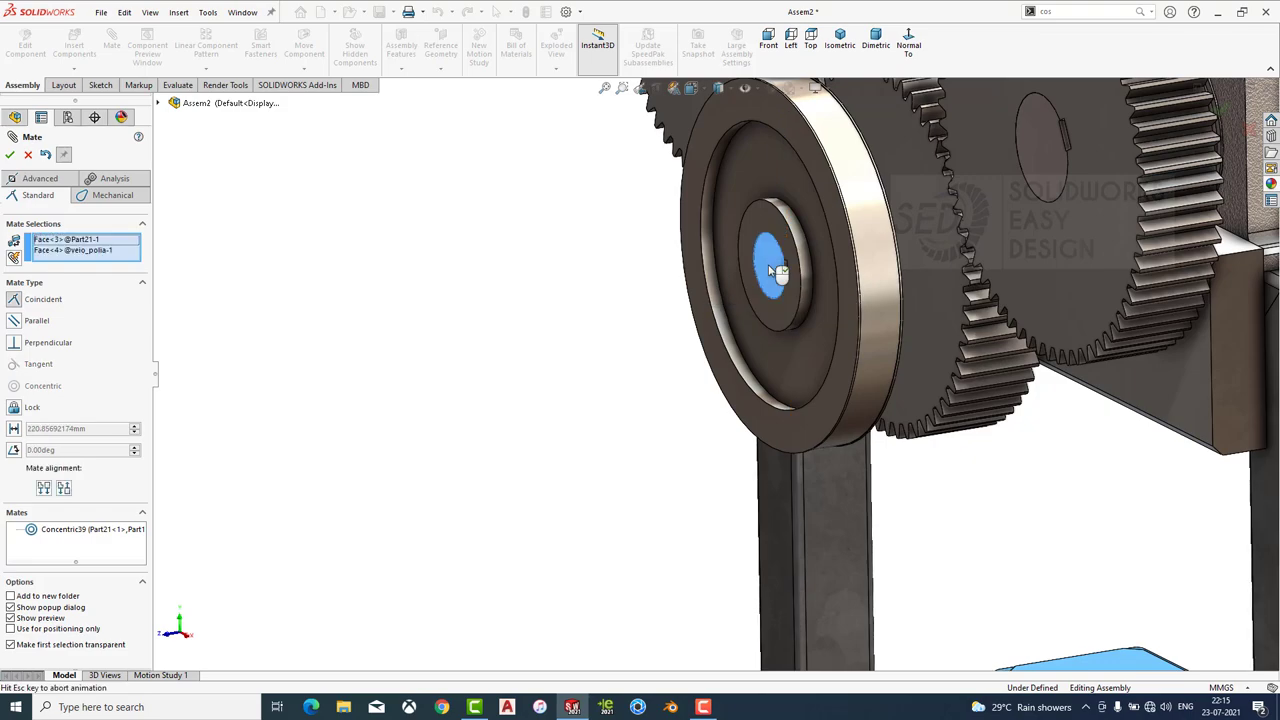
{"action": "scroll", "coordinate": [769, 328], "scroll_direction": "up", "scroll_amount": 2}
{"action": "scroll", "coordinate": [775, 333], "scroll_direction": "up", "scroll_amount": 1}
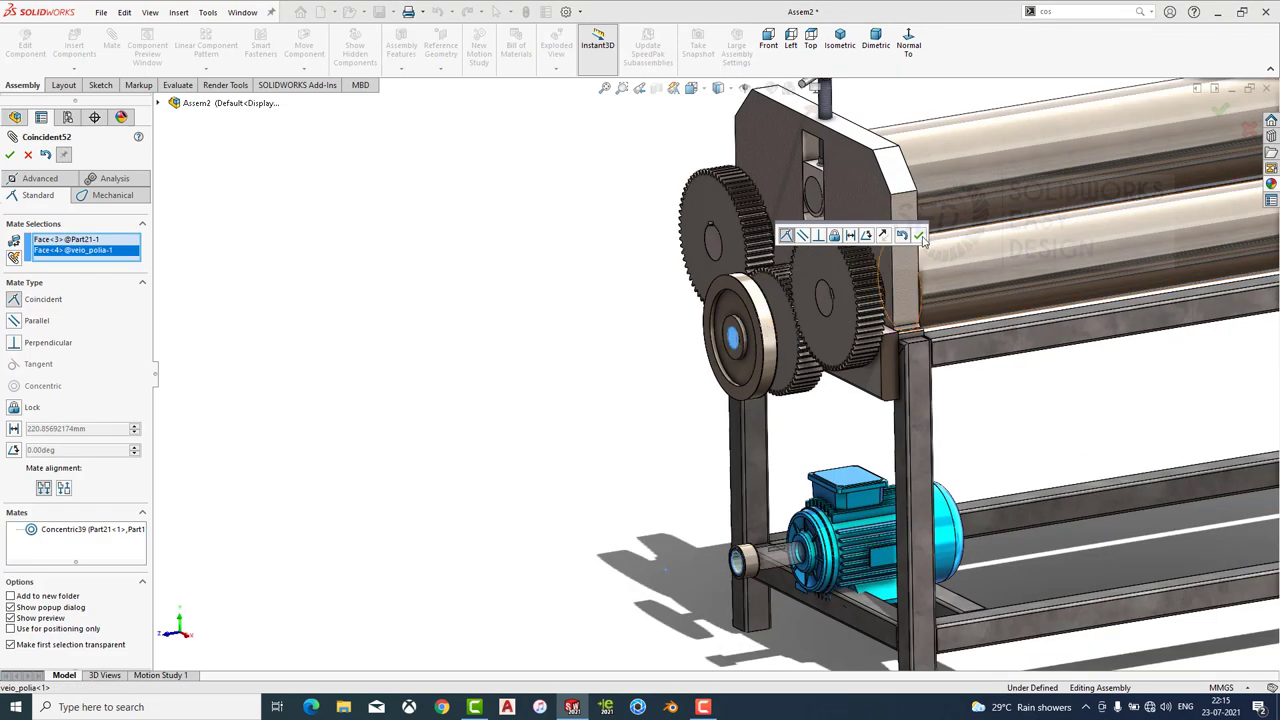
{"action": "left_click", "coordinate": [919, 235]}
{"action": "scroll", "coordinate": [880, 540], "scroll_direction": "down", "scroll_amount": 3}
{"action": "scroll", "coordinate": [760, 500], "scroll_direction": "down", "scroll_amount": 2}
{"action": "left_click", "coordinate": [697, 503]}
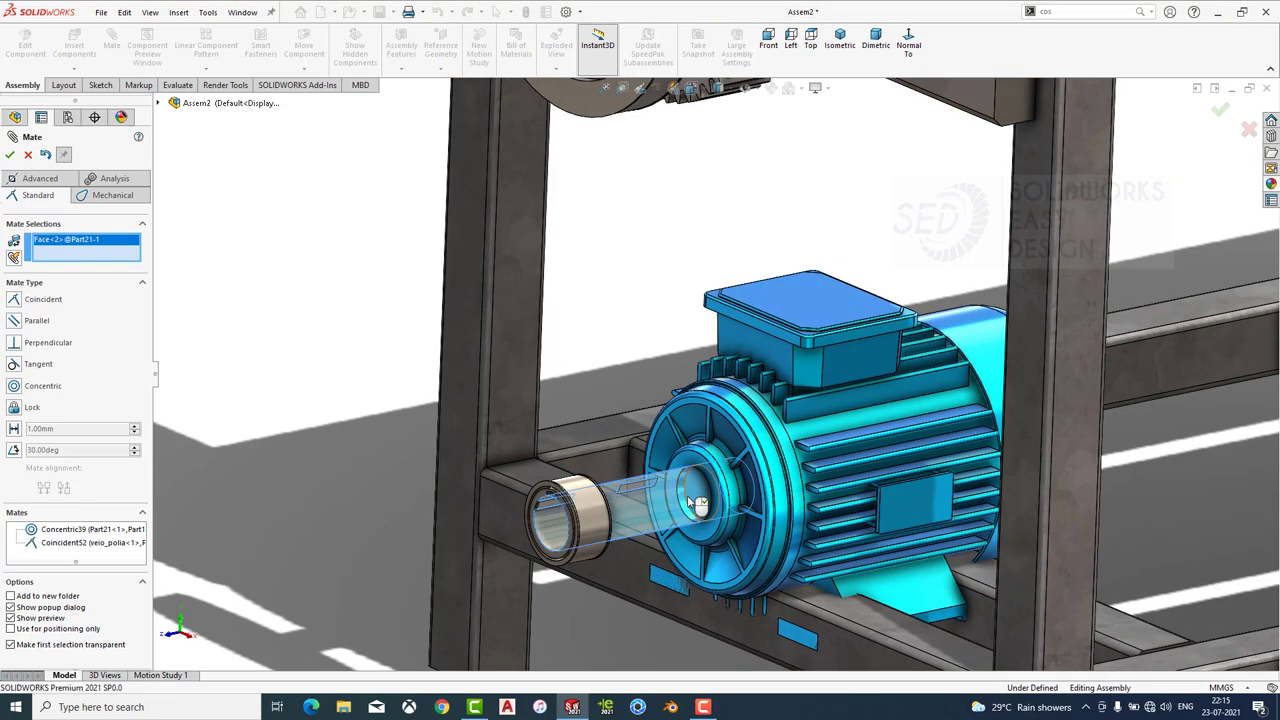
{"action": "key", "text": "Escape"}
Slide the motor along the shaft axis so it sits alongside the pulley shaft.
{"action": "scroll", "coordinate": [697, 503], "scroll_direction": "up", "scroll_amount": 3}
{"action": "left_click_drag", "start_coordinate": [745, 420], "coordinate": [772, 408]}
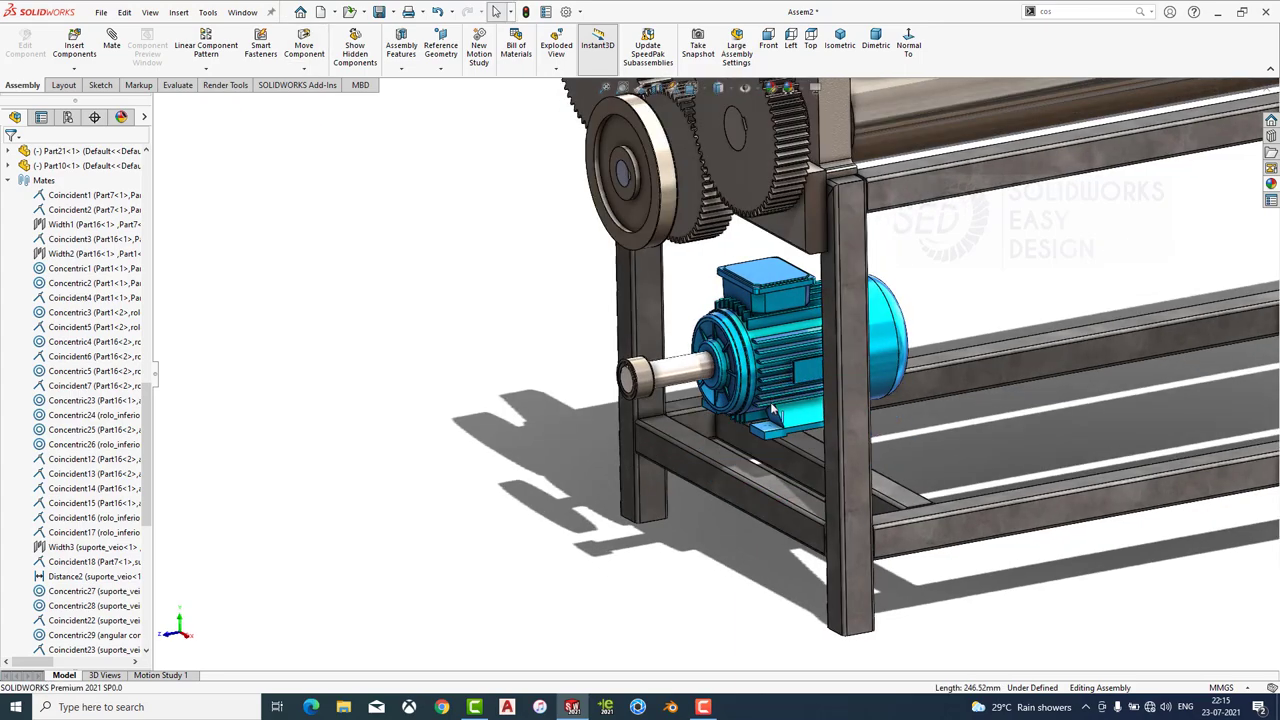
{"action": "scroll", "coordinate": [673, 369], "scroll_direction": "down", "scroll_amount": 2}
{"action": "scroll", "coordinate": [777, 323], "scroll_direction": "down", "scroll_amount": 1}
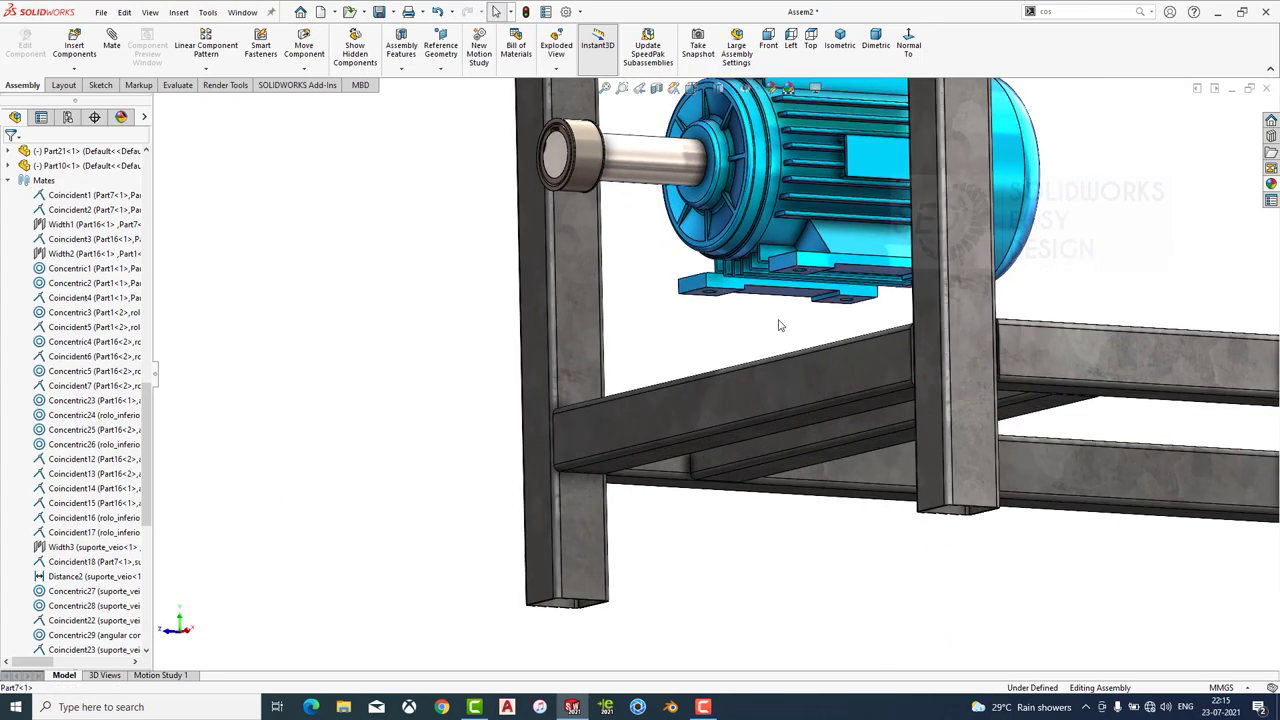
{"action": "scroll", "coordinate": [790, 300], "scroll_direction": "down", "scroll_amount": 2}
Seat the motor base on the lower frame tube with a coincident mate (Coincident53).
{"action": "scroll", "coordinate": [806, 280], "scroll_direction": "up", "scroll_amount": 1}
{"action": "left_click", "coordinate": [786, 366]}
{"action": "mouse_move", "coordinate": [786, 366]}
{"action": "middle_mouse_down"}
{"action": "mouse_move", "coordinate": [748, 510]}
{"action": "mouse_move", "coordinate": [717, 552]}
{"action": "middle_mouse_up"}
{"action": "left_click", "coordinate": [717, 552]}
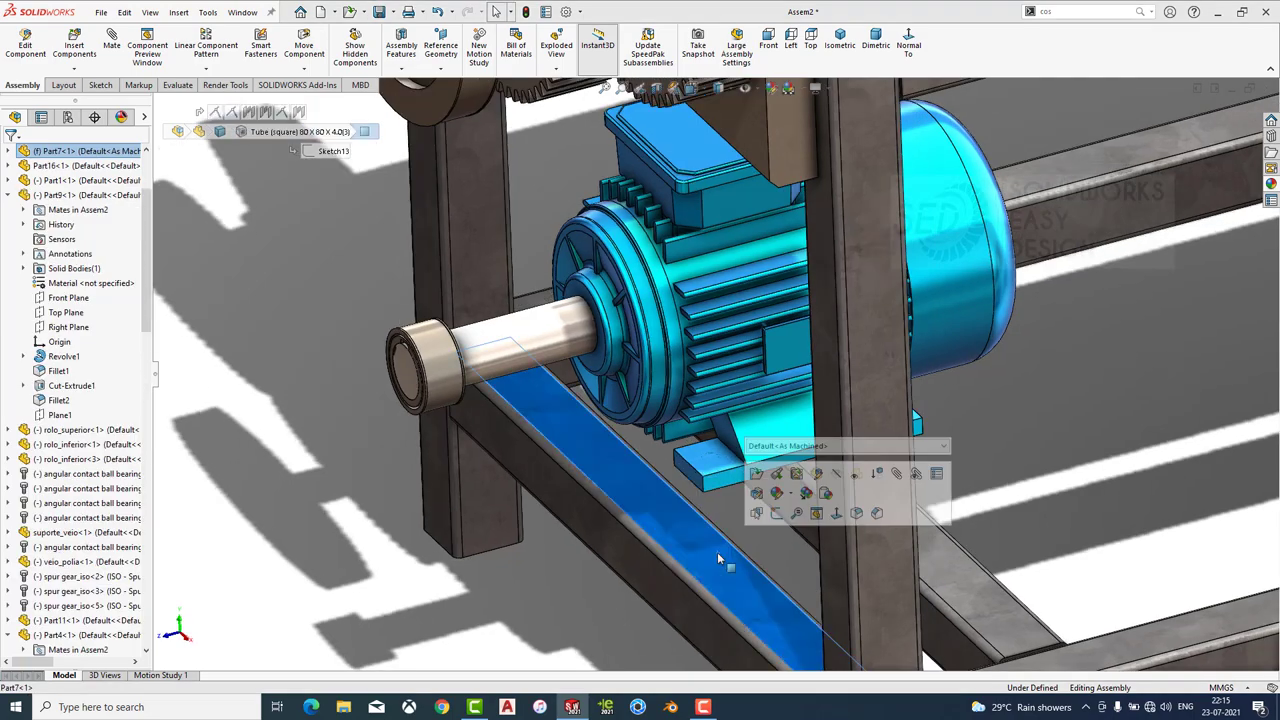
{"action": "left_click", "coordinate": [814, 420], "text": "ctrl"}
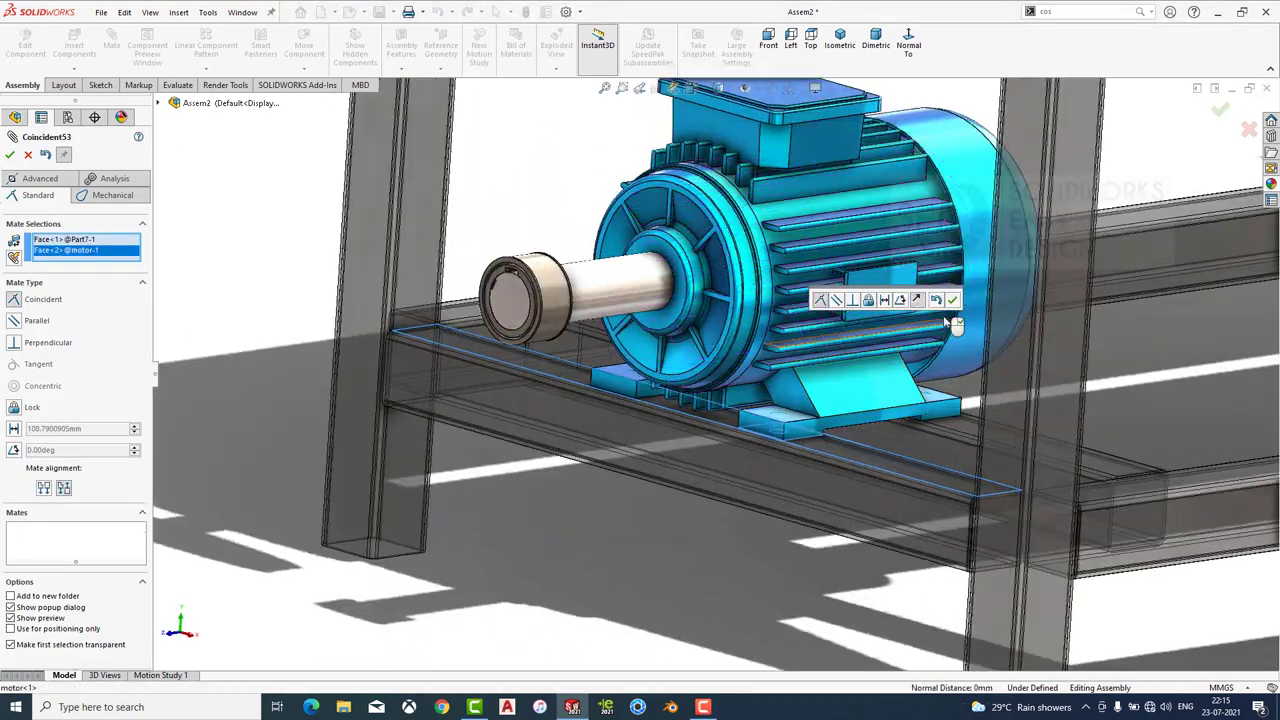
{"action": "left_click", "coordinate": [952, 299]}
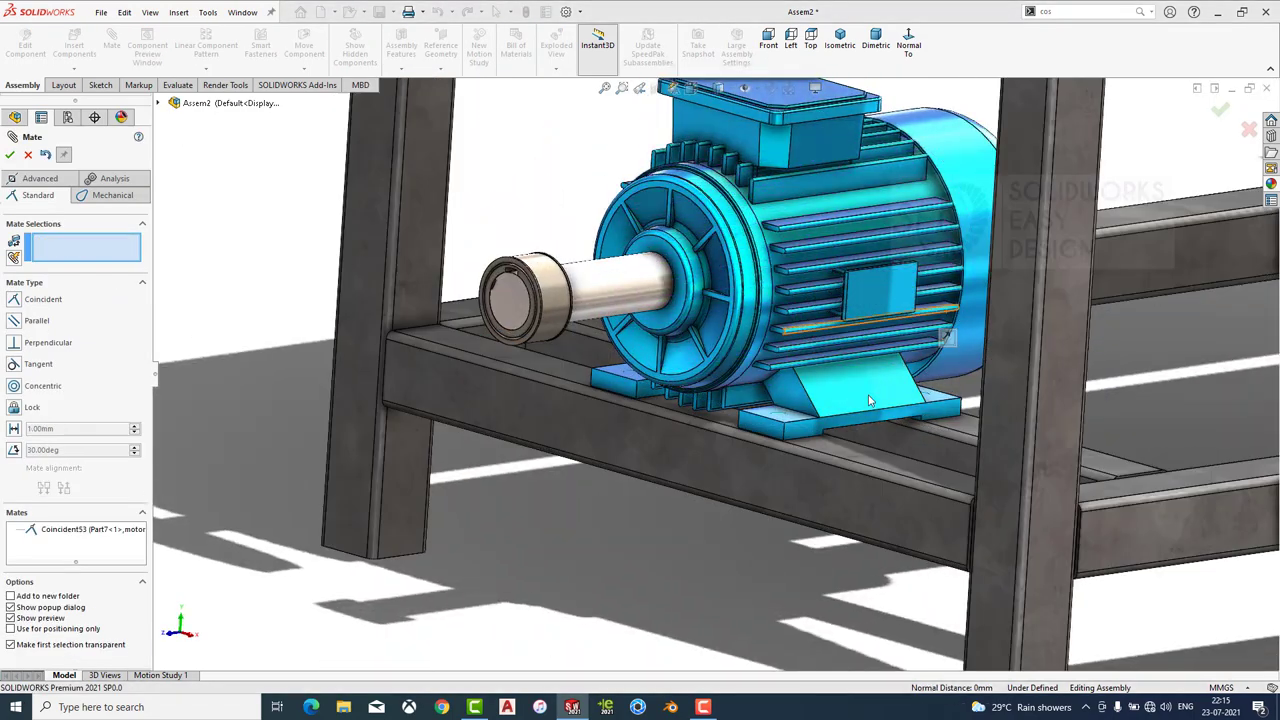
{"action": "mouse_move", "coordinate": [855, 413]}
{"action": "middle_mouse_down"}
{"action": "mouse_move", "coordinate": [812, 465]}
{"action": "mouse_move", "coordinate": [790, 385]}
{"action": "mouse_move", "coordinate": [700, 440]}
{"action": "middle_mouse_up"}
{"action": "scroll", "coordinate": [812, 465], "scroll_direction": "up", "scroll_amount": 5}
{"action": "scroll", "coordinate": [790, 385], "scroll_direction": "down", "scroll_amount": 5}
Center the motor base between the Part7 frame tube faces with a Width mate (Width5).
{"action": "left_click", "coordinate": [686, 445]}
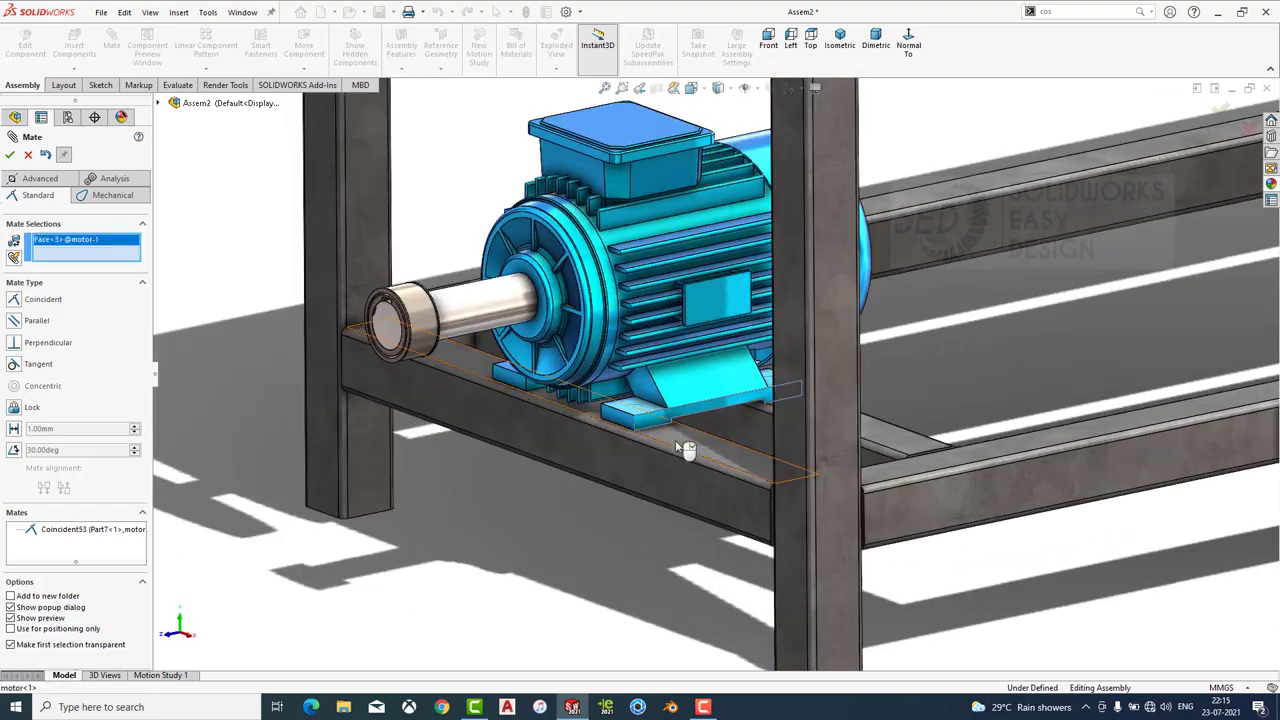
{"action": "left_click", "coordinate": [40, 178]}
{"action": "left_click", "coordinate": [35, 342]}
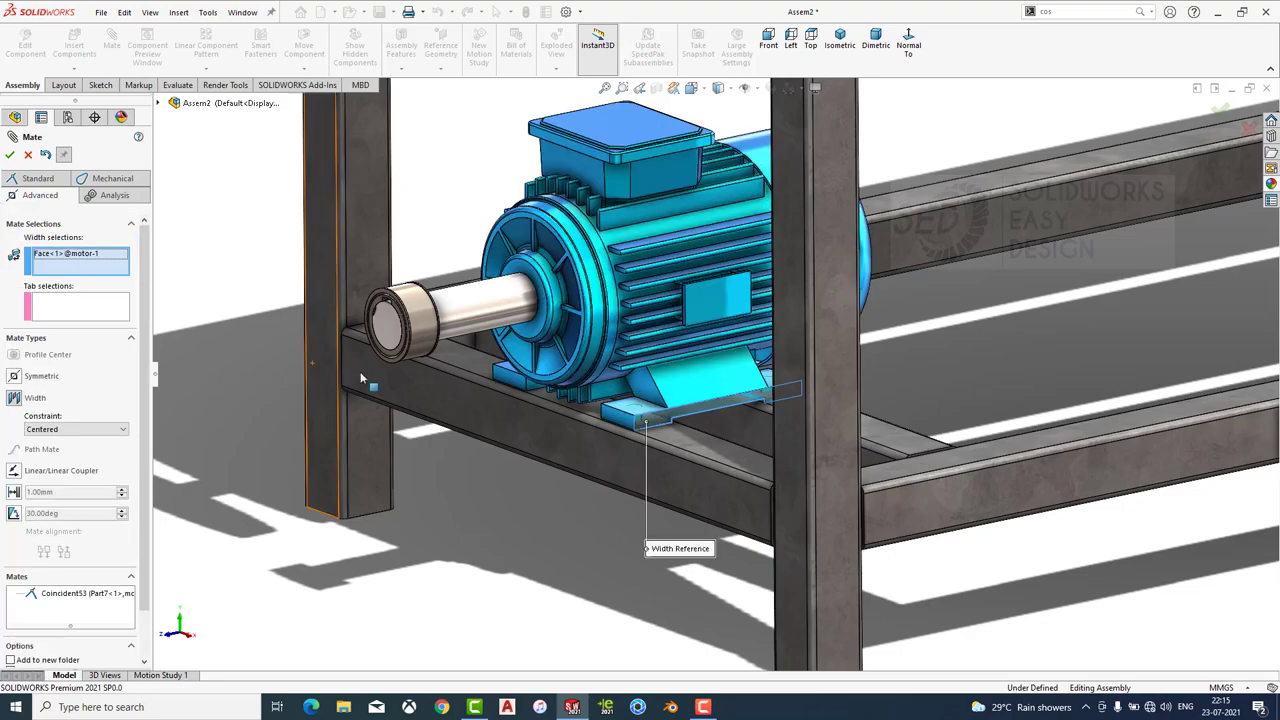
{"action": "mouse_move", "coordinate": [300, 360]}
{"action": "middle_mouse_down"}
{"action": "mouse_move", "coordinate": [700, 360]}
{"action": "mouse_move", "coordinate": [580, 380]}
{"action": "middle_mouse_up"}
{"action": "left_click", "coordinate": [493, 336]}
{"action": "left_click", "coordinate": [580, 380]}
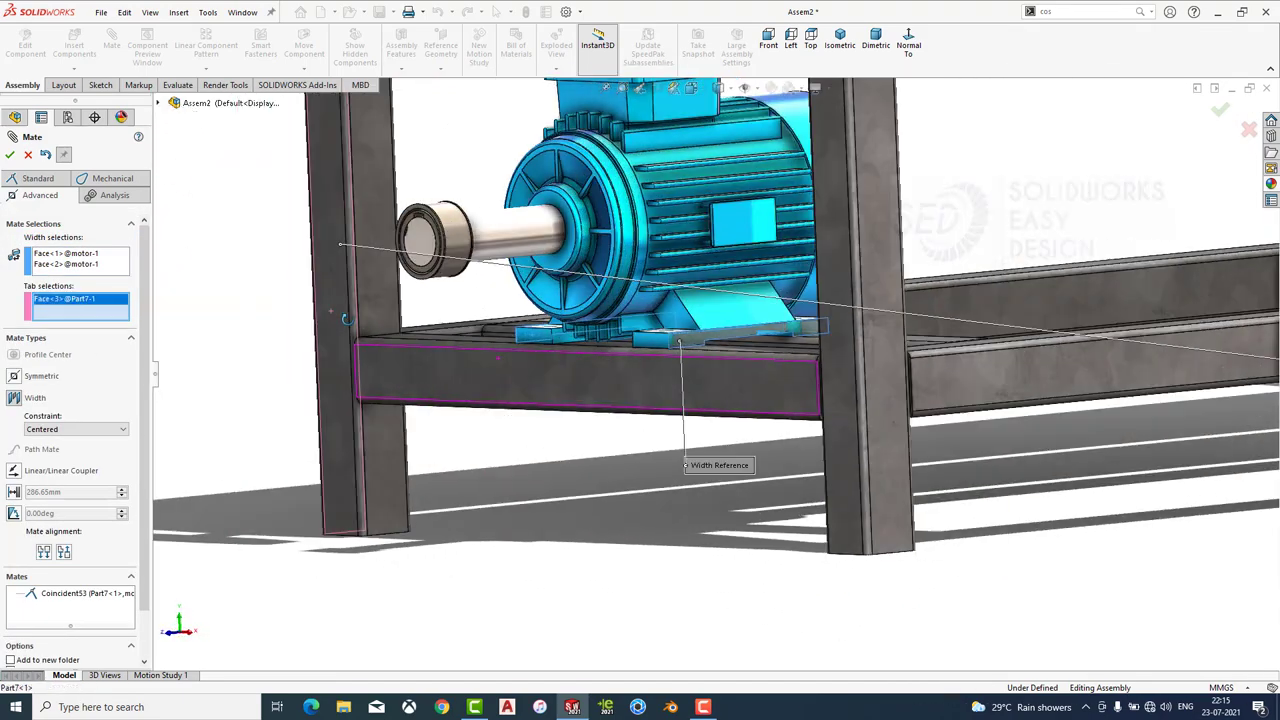
{"action": "left_click", "coordinate": [882, 440]}
{"action": "left_click", "coordinate": [9, 154]}
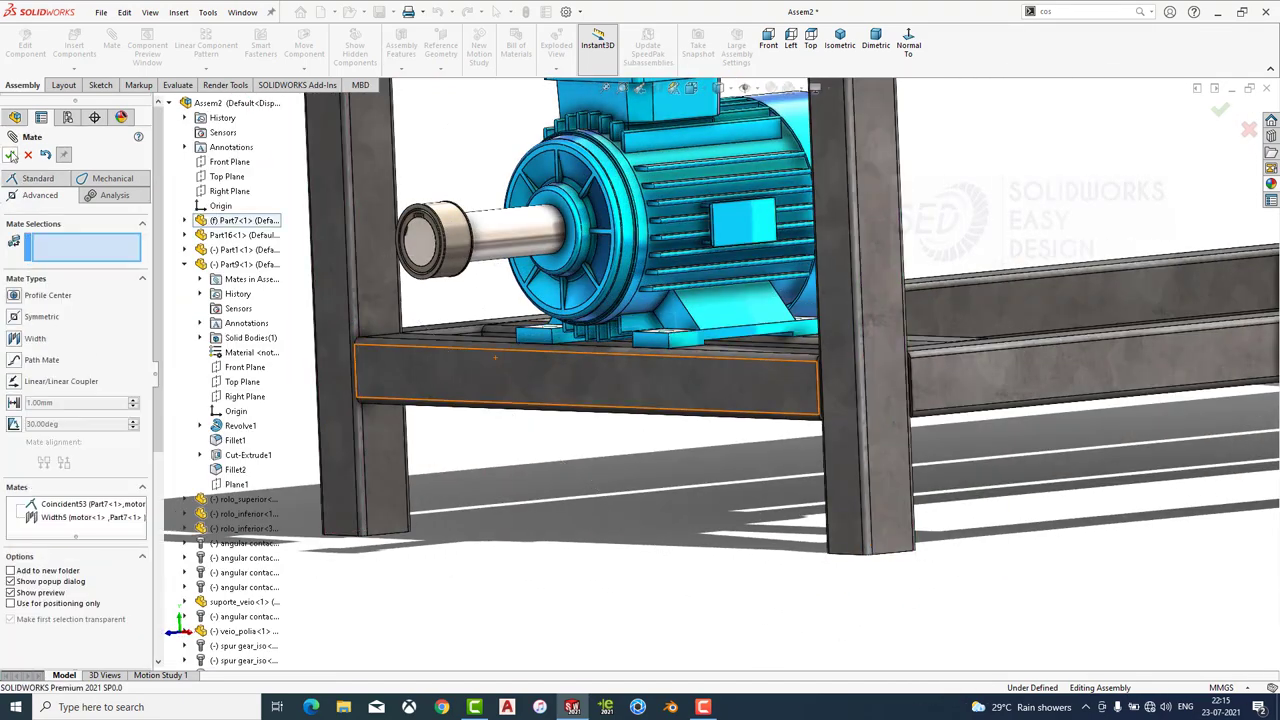
{"action": "left_click", "coordinate": [9, 154]}
{"action": "scroll", "coordinate": [552, 440], "scroll_direction": "up", "scroll_amount": 3}
{"action": "scroll", "coordinate": [552, 440], "scroll_direction": "up", "scroll_amount": 3}
Show the whole machine in dimetric view, briefly starting and cancelling the Belt/Chain command.
{"action": "scroll", "coordinate": [650, 330], "scroll_direction": "down", "scroll_amount": 4}
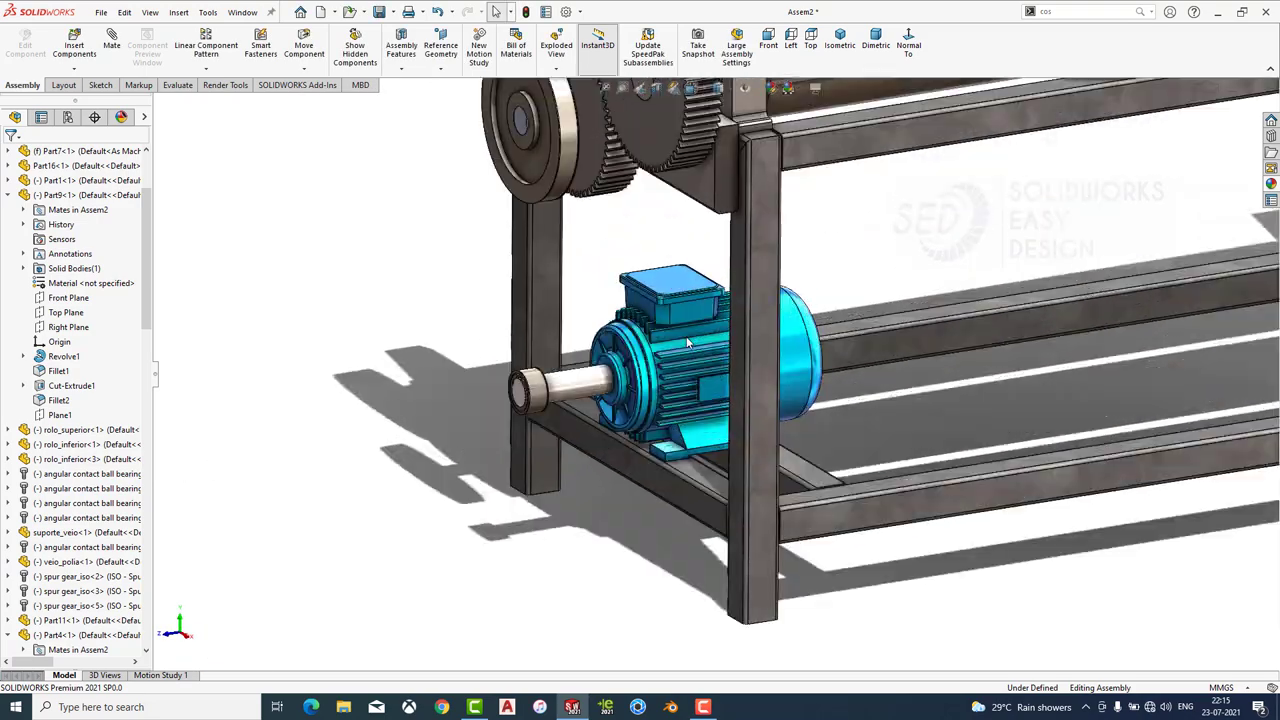
{"action": "mouse_move", "coordinate": [650, 330]}
{"action": "middle_mouse_down"}
{"action": "mouse_move", "coordinate": [690, 310]}
{"action": "mouse_move", "coordinate": [718, 316]}
{"action": "mouse_move", "coordinate": [740, 258]}
{"action": "middle_mouse_up"}
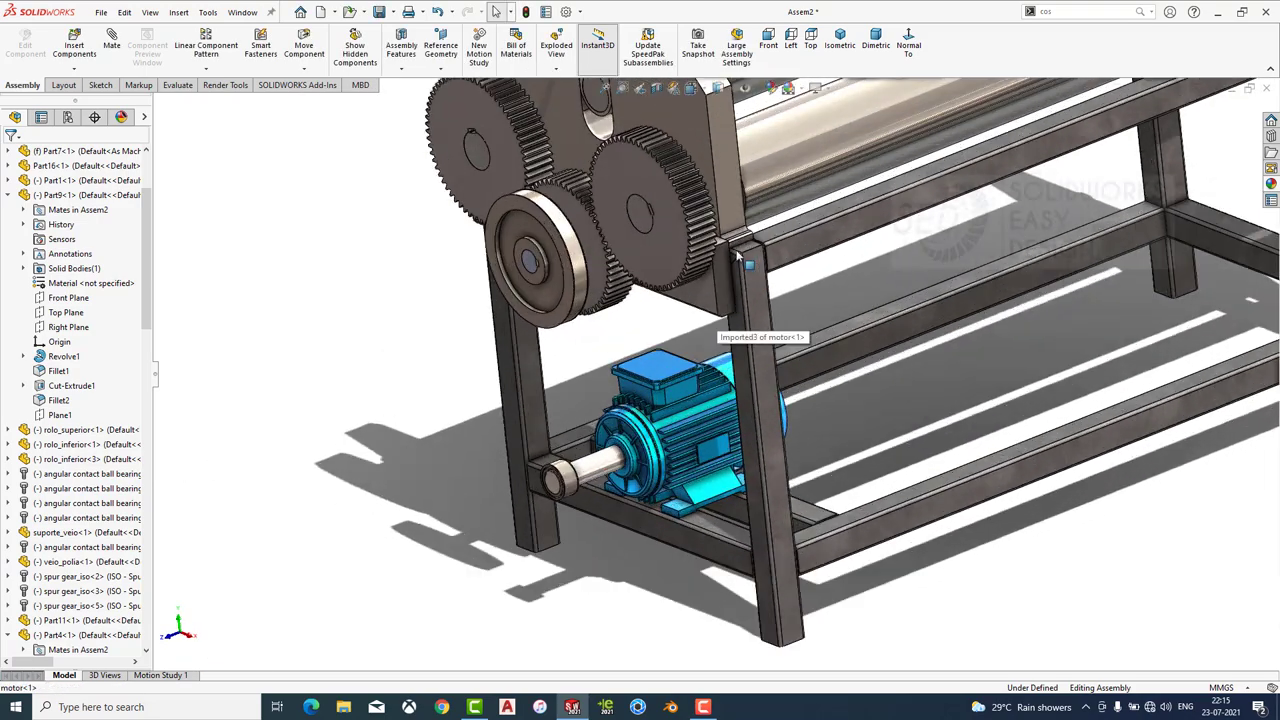
{"action": "left_click", "coordinate": [858, 48]}
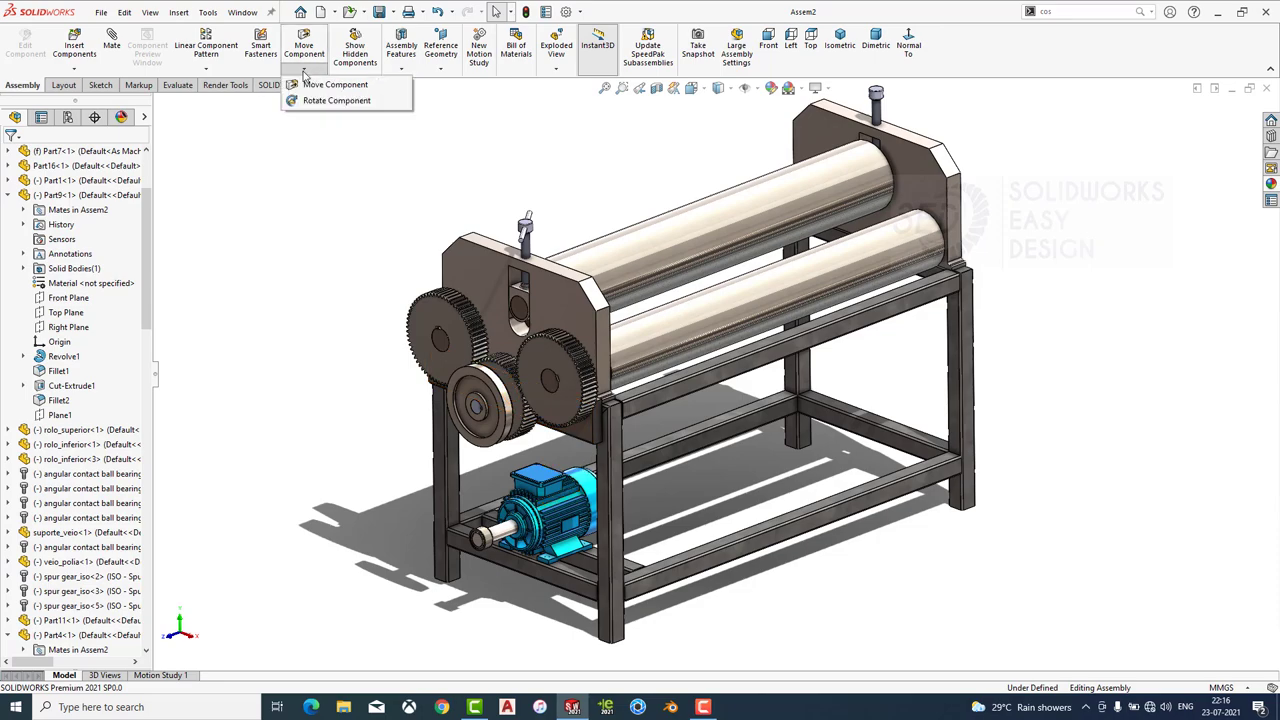
{"action": "left_click", "coordinate": [401, 68]}
{"action": "left_click", "coordinate": [422, 228]}
{"action": "scroll", "coordinate": [518, 520], "scroll_direction": "down", "scroll_amount": 4}
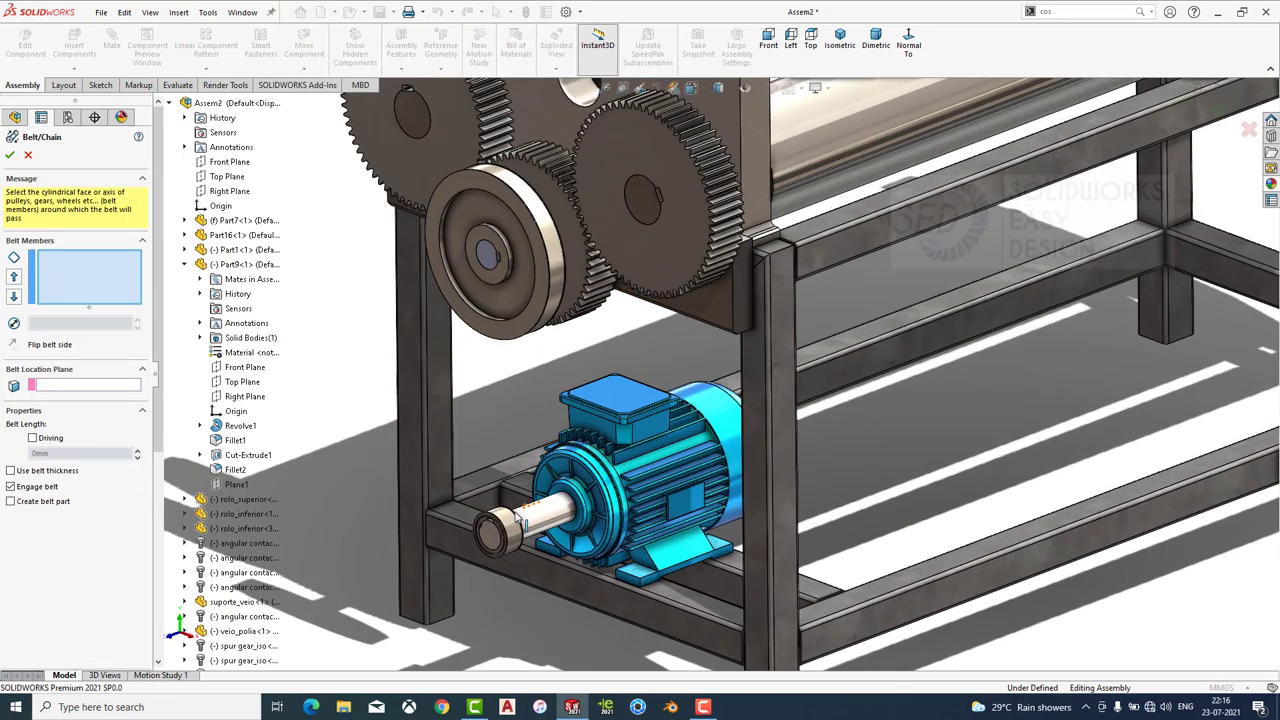
{"action": "key", "text": "Escape"}
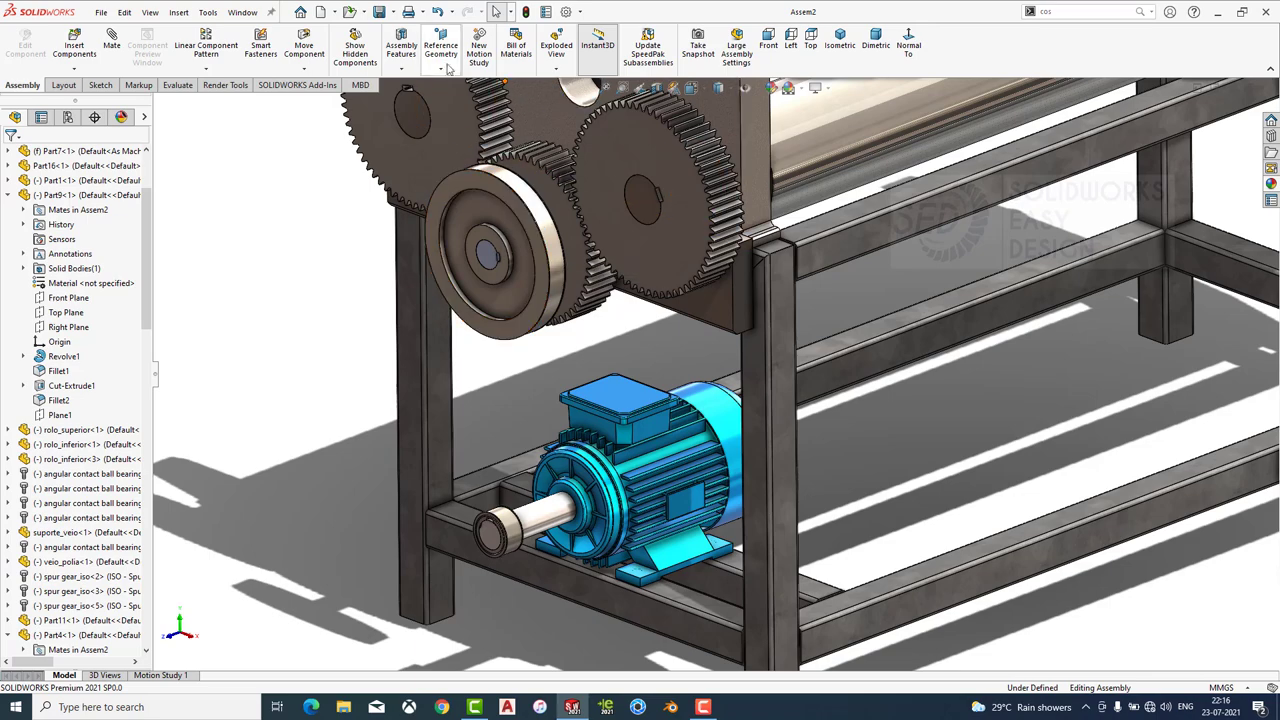
Create reference plane PLANE3 offset 10 mm from the large pulley face.
{"action": "left_click", "coordinate": [448, 68]}
{"action": "left_click", "coordinate": [455, 86]}
{"action": "left_click", "coordinate": [485, 230]}
{"action": "middle_click_drag", "start_coordinate": [485, 230], "coordinate": [578, 288]}
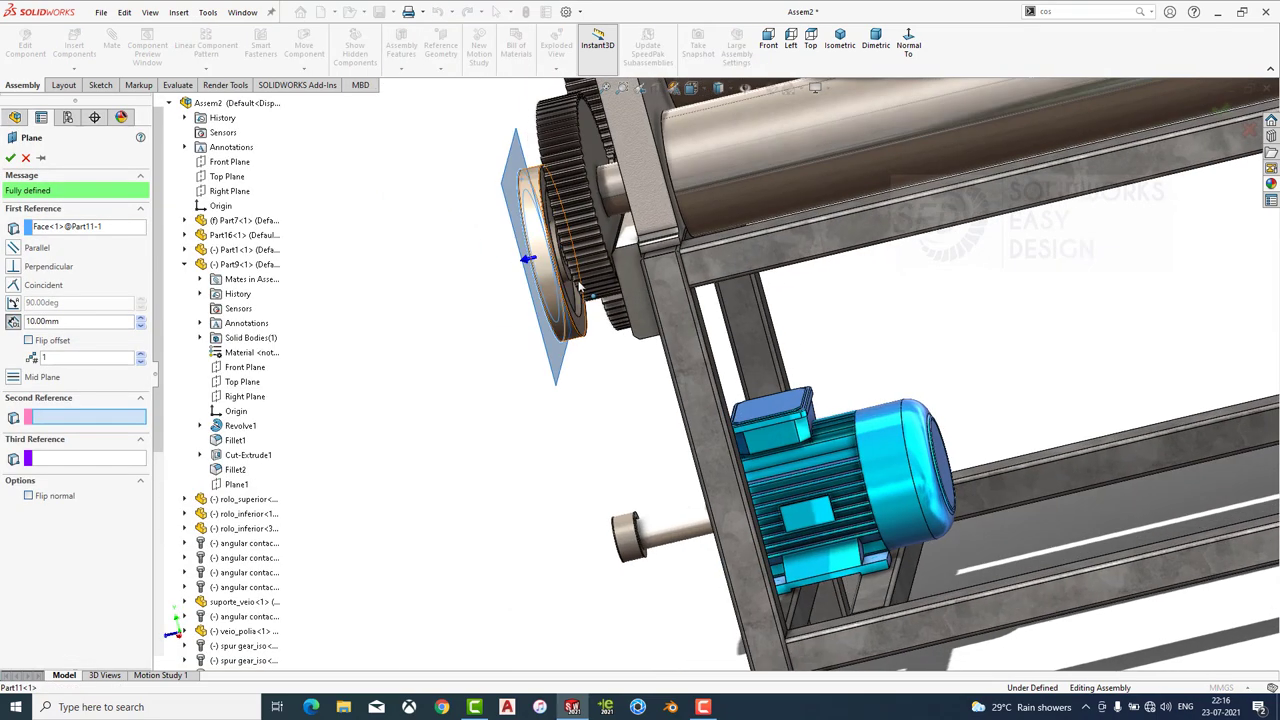
{"action": "scroll", "coordinate": [578, 288], "scroll_direction": "down", "scroll_amount": 2}
{"action": "left_click", "coordinate": [588, 310]}
{"action": "left_click", "coordinate": [10, 157]}
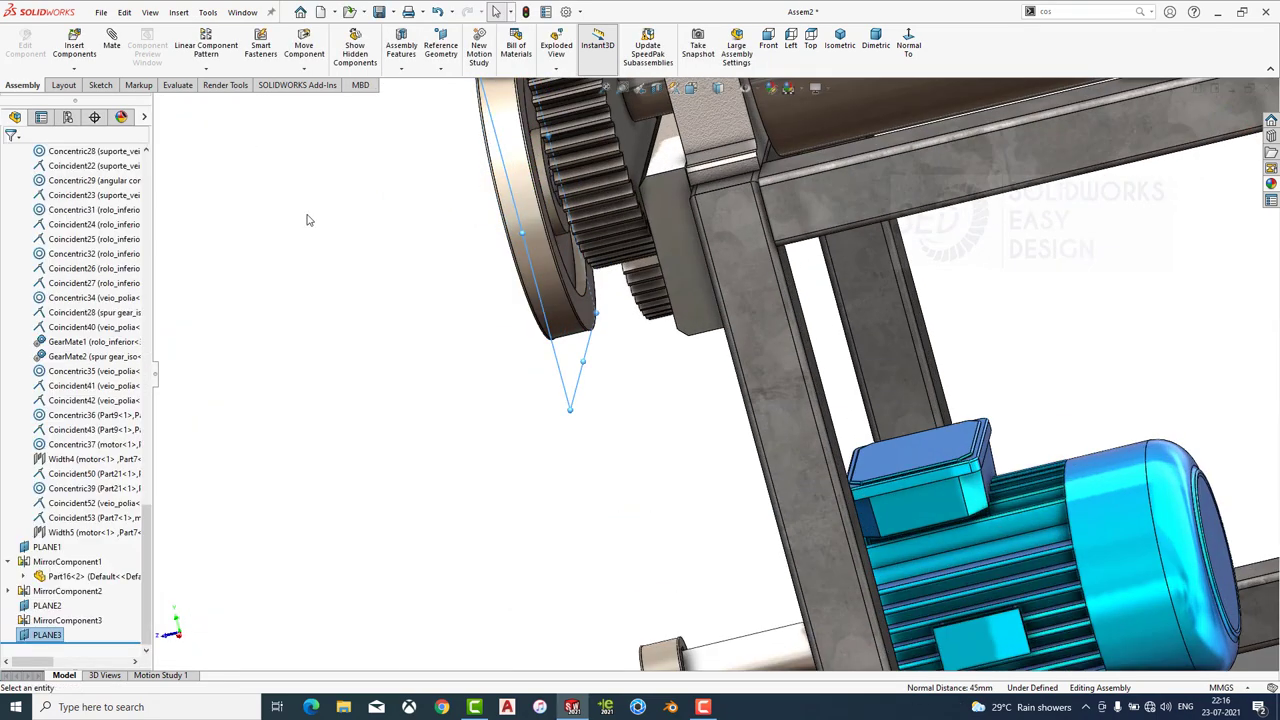
{"action": "key", "text": "ctrl+7"}
{"action": "scroll", "coordinate": [425, 93], "scroll_direction": "down", "scroll_amount": 3}
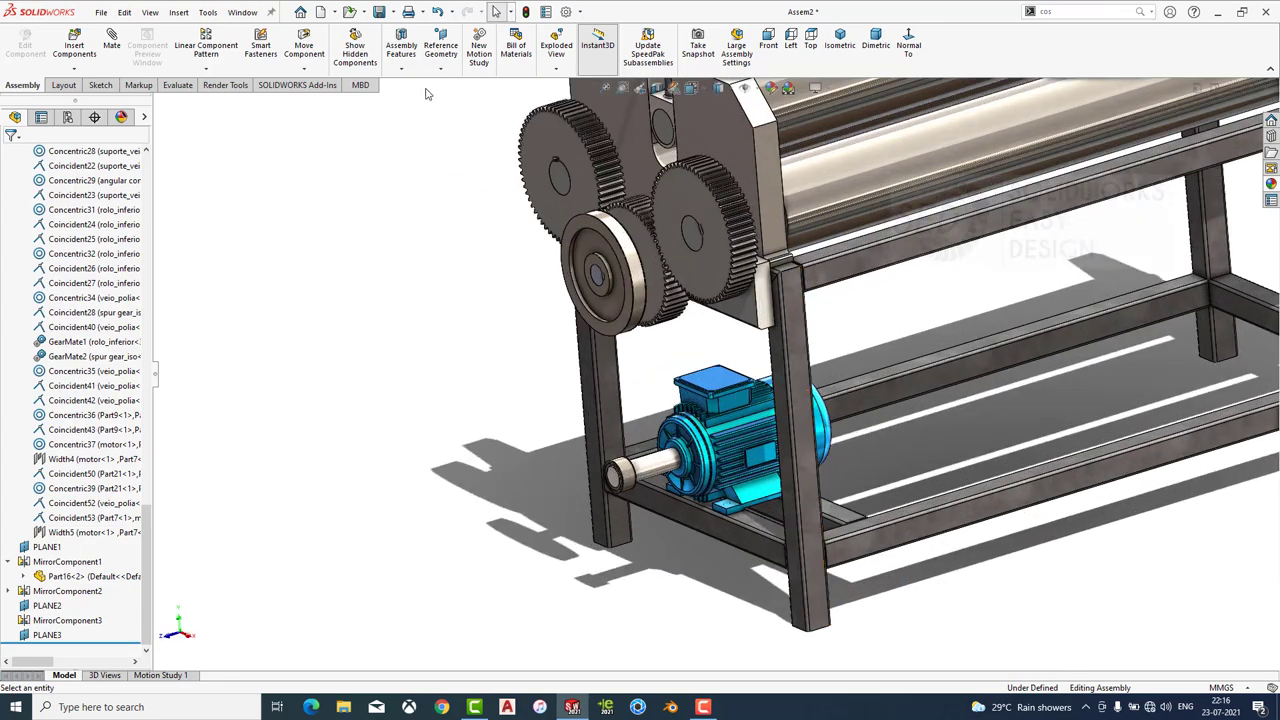
{"action": "left_click", "coordinate": [440, 68]}
Start a Belt/Chain mate and select the large pulley and motor shaft pulley edges.
{"action": "left_click", "coordinate": [401, 68]}
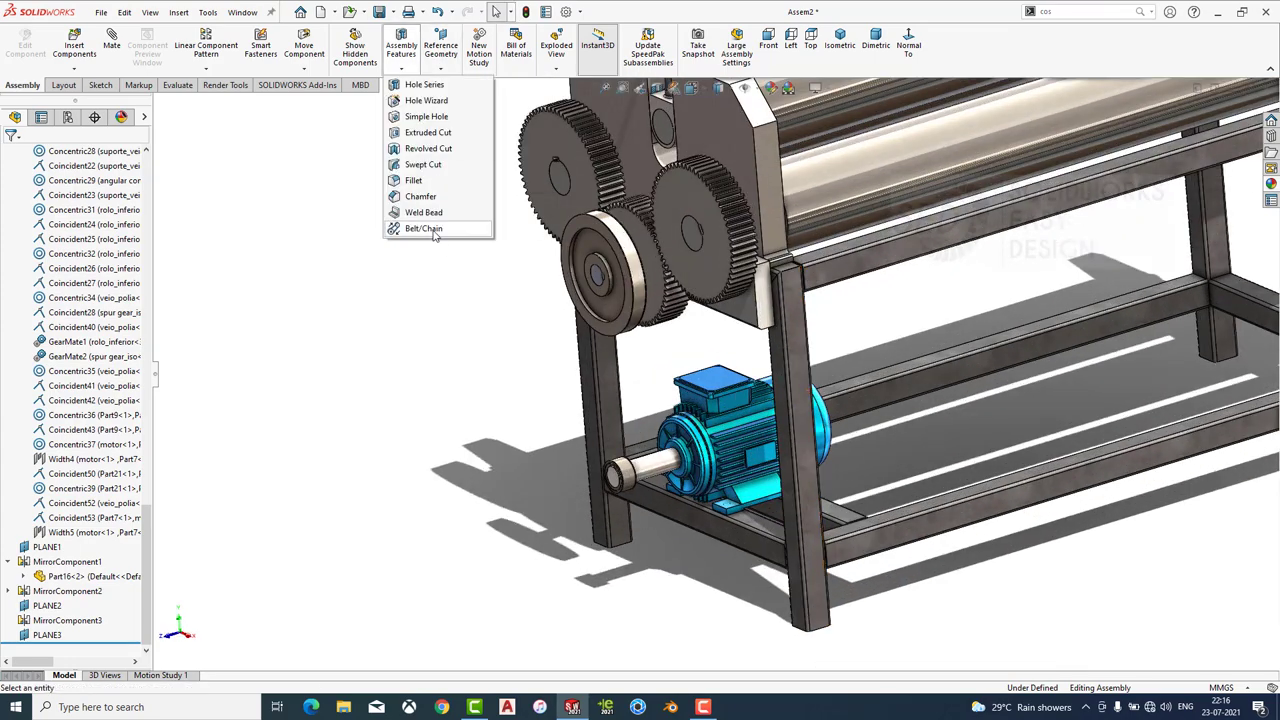
{"action": "left_click", "coordinate": [420, 232]}
{"action": "scroll", "coordinate": [604, 210], "scroll_direction": "down", "scroll_amount": 3}
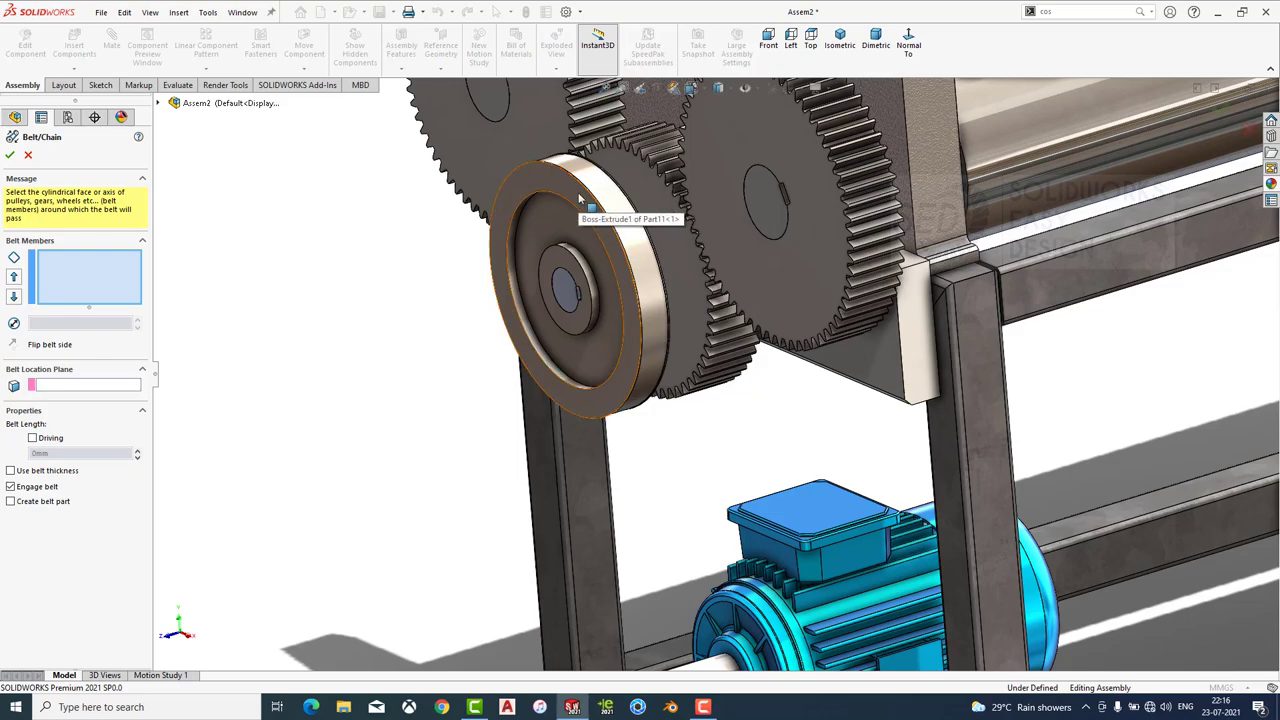
{"action": "left_click", "coordinate": [598, 212]}
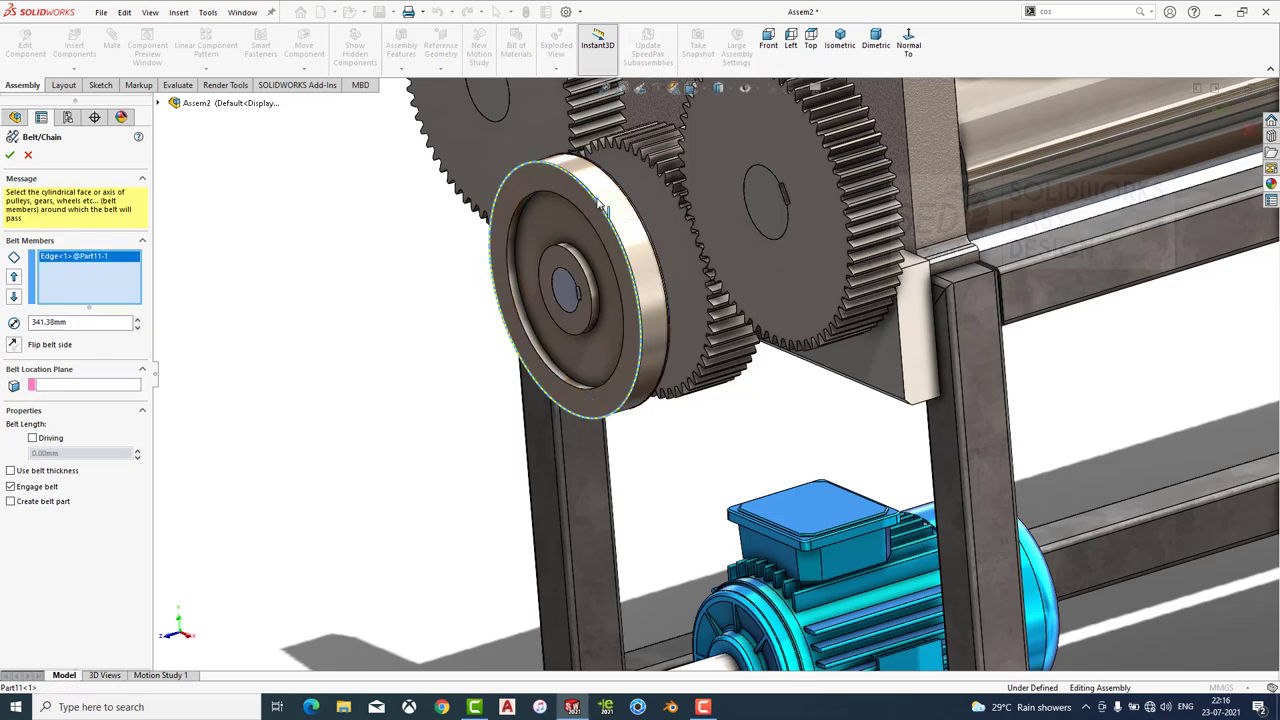
{"action": "scroll", "coordinate": [727, 527], "scroll_direction": "up", "scroll_amount": 2}
{"action": "scroll", "coordinate": [611, 540], "scroll_direction": "down", "scroll_amount": 3}
{"action": "scroll", "coordinate": [457, 453], "scroll_direction": "down", "scroll_amount": 3}
{"action": "left_click", "coordinate": [622, 363]}
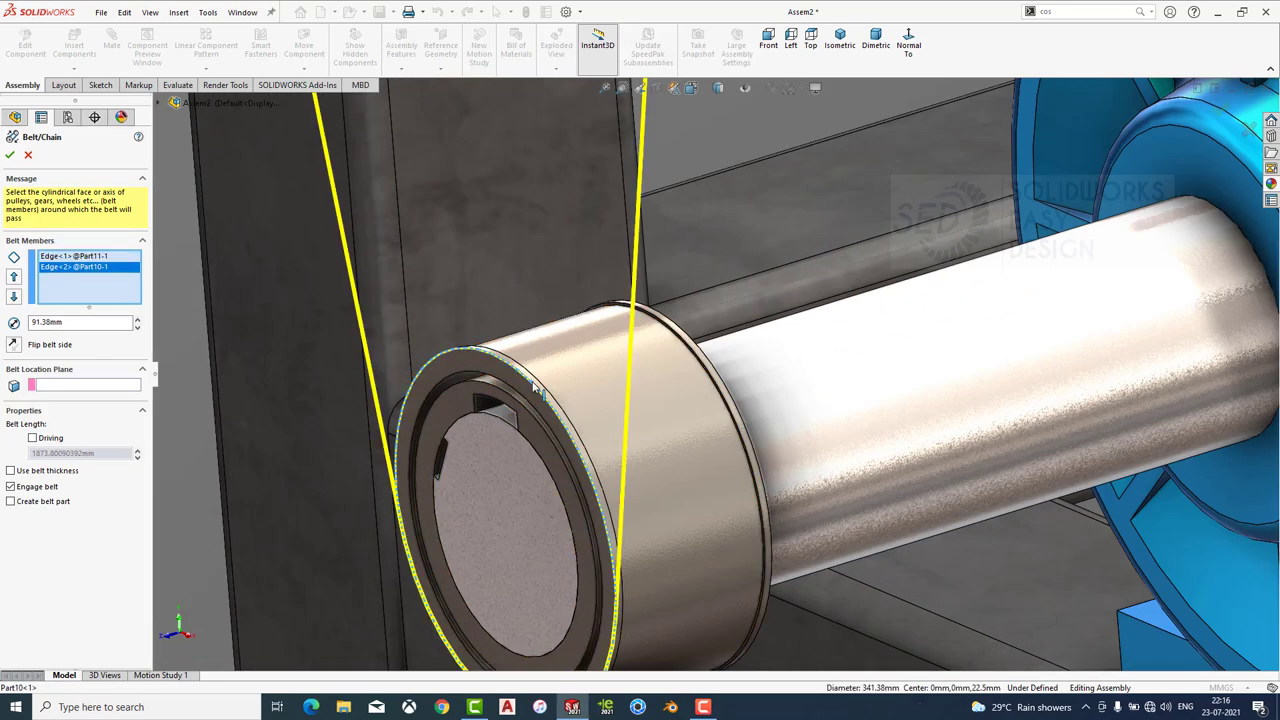
{"action": "scroll", "coordinate": [622, 363], "scroll_direction": "up", "scroll_amount": 5}
{"action": "scroll", "coordinate": [622, 363], "scroll_direction": "down", "scroll_amount": 2}
Set the belt location plane to PLANE3 and create BeltMates1.
{"action": "left_click", "coordinate": [71, 385]}
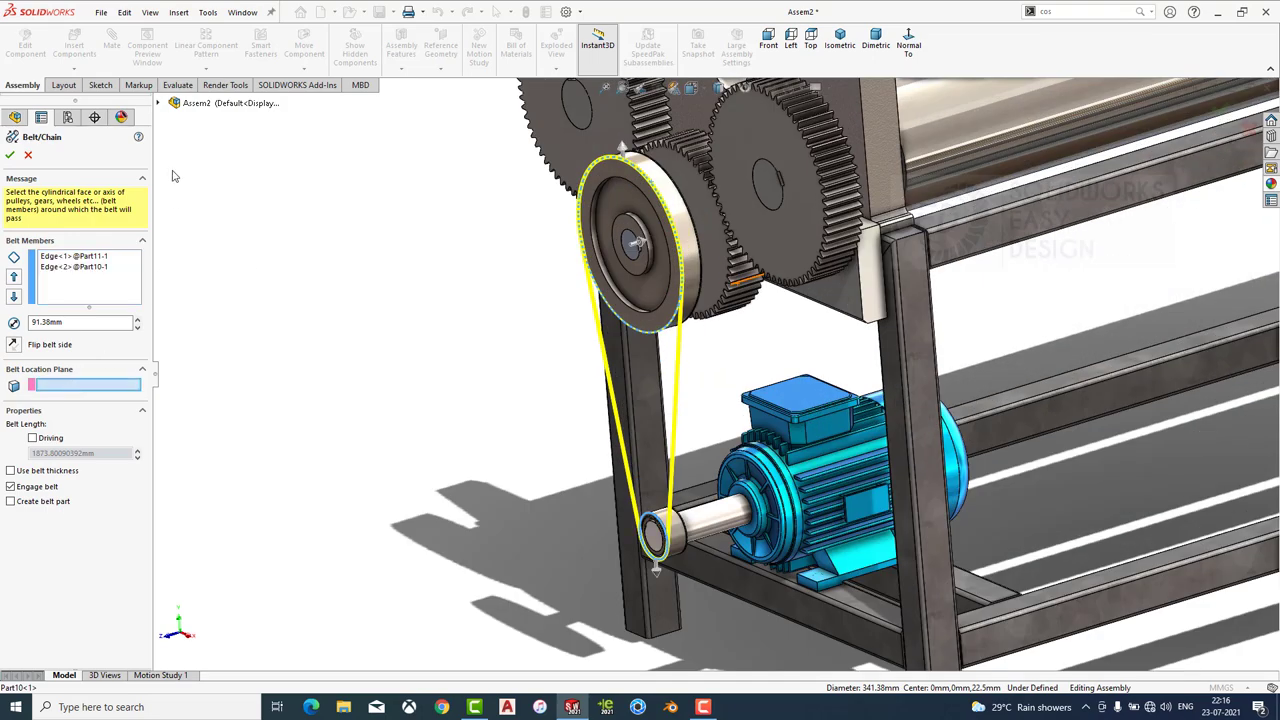
{"action": "left_click", "coordinate": [157, 103]}
{"action": "scroll", "coordinate": [244, 600], "scroll_direction": "down", "scroll_amount": 5}
{"action": "left_click", "coordinate": [223, 660]}
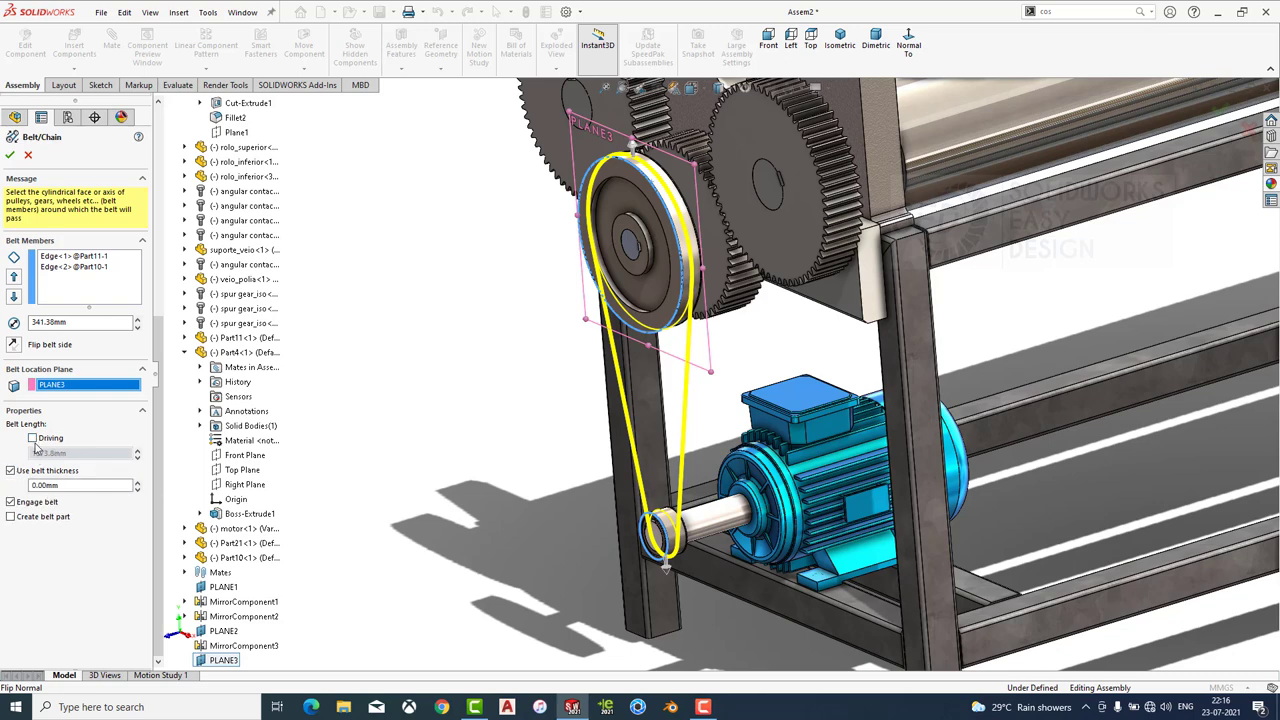
{"action": "left_click", "coordinate": [11, 157]}
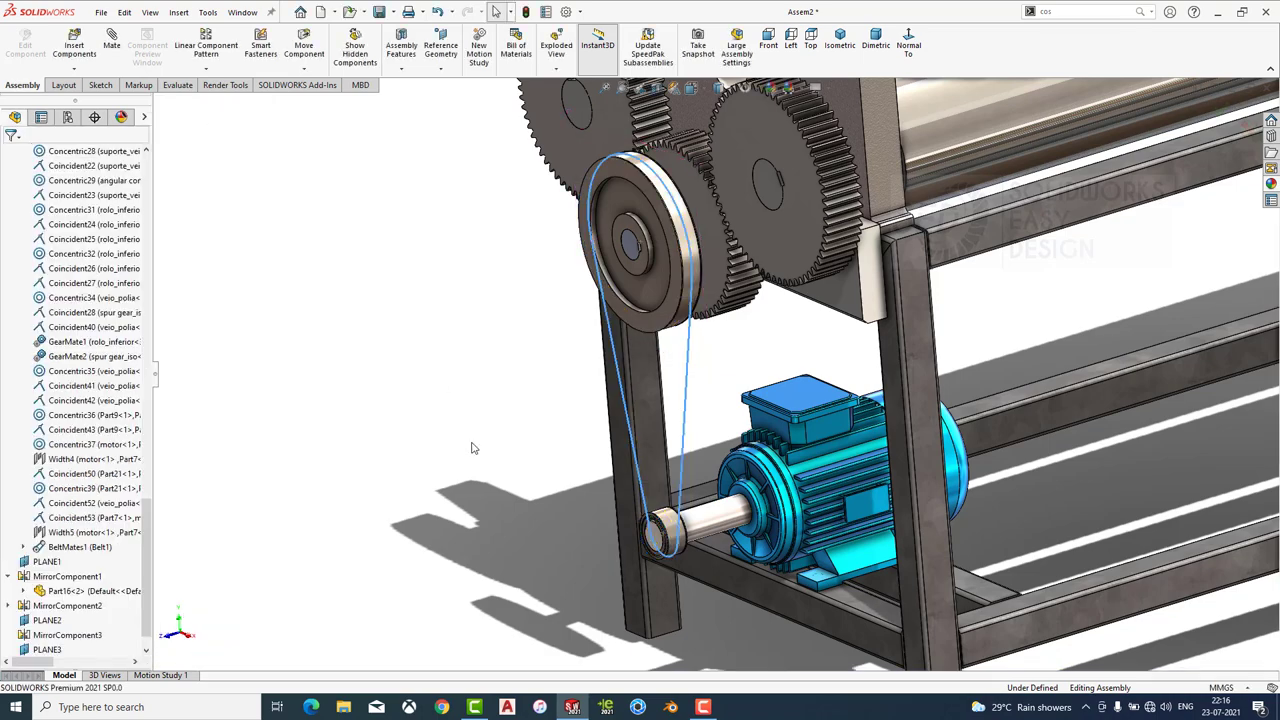
Open the generated Belt1 part in its own window.
{"action": "scroll", "coordinate": [741, 580], "scroll_direction": "down", "scroll_amount": 3}
{"action": "scroll", "coordinate": [647, 416], "scroll_direction": "down", "scroll_amount": 3}
{"action": "scroll", "coordinate": [647, 416], "scroll_direction": "up", "scroll_amount": 6}
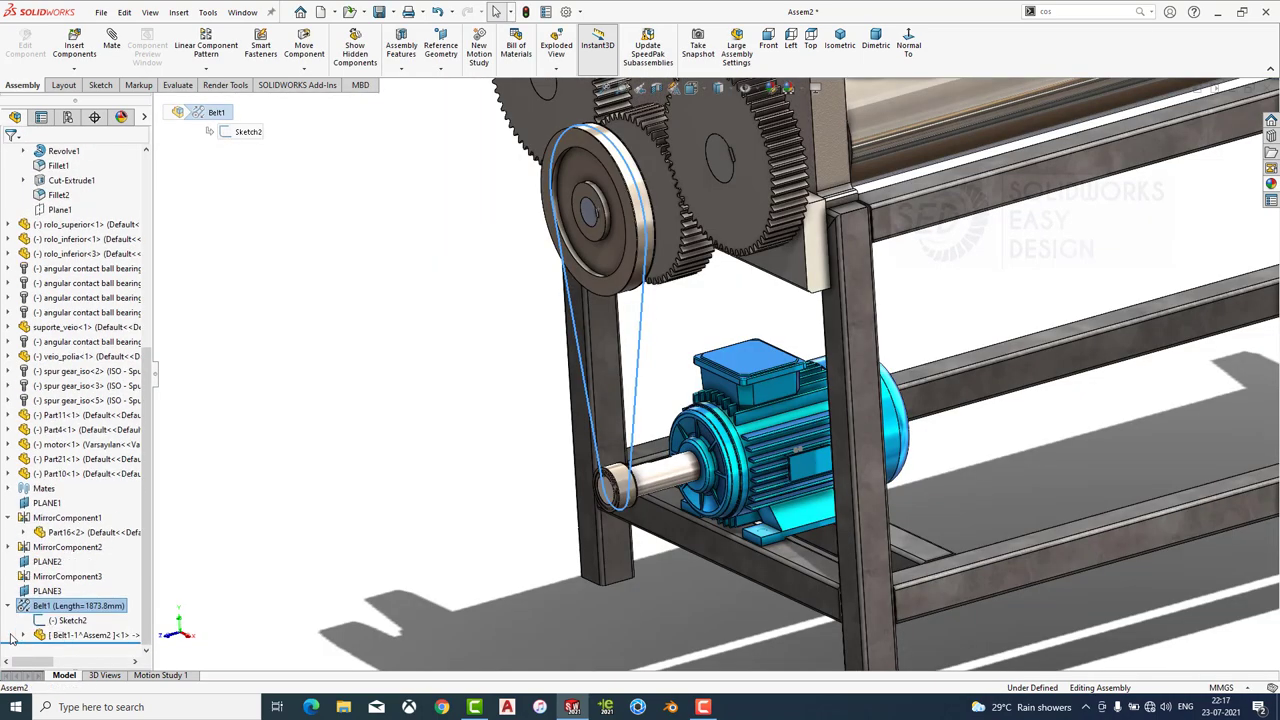
{"action": "left_click", "coordinate": [73, 635]}
{"action": "left_click", "coordinate": [100, 604]}
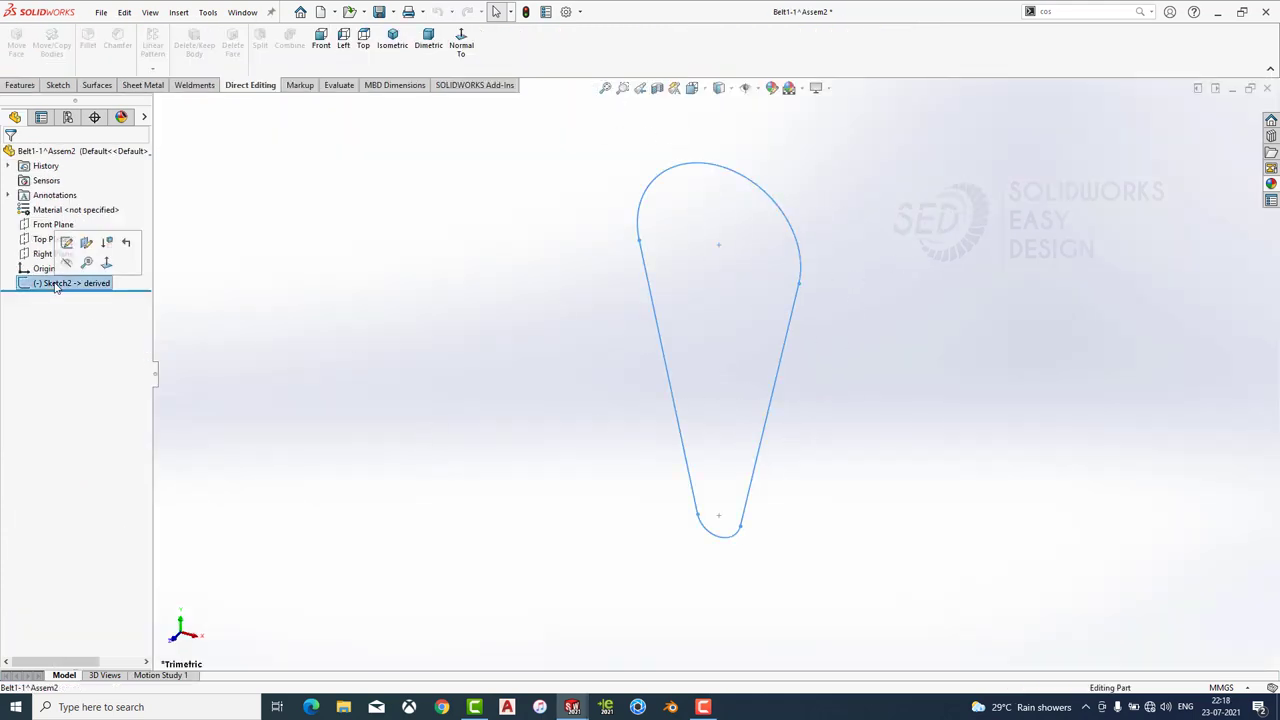
Extrude the belt sketch as a 5 mm thin feature, mid-plane 40 mm deep (Extrude-Thin1).
{"action": "left_click", "coordinate": [20, 85]}
{"action": "left_click", "coordinate": [23, 45]}
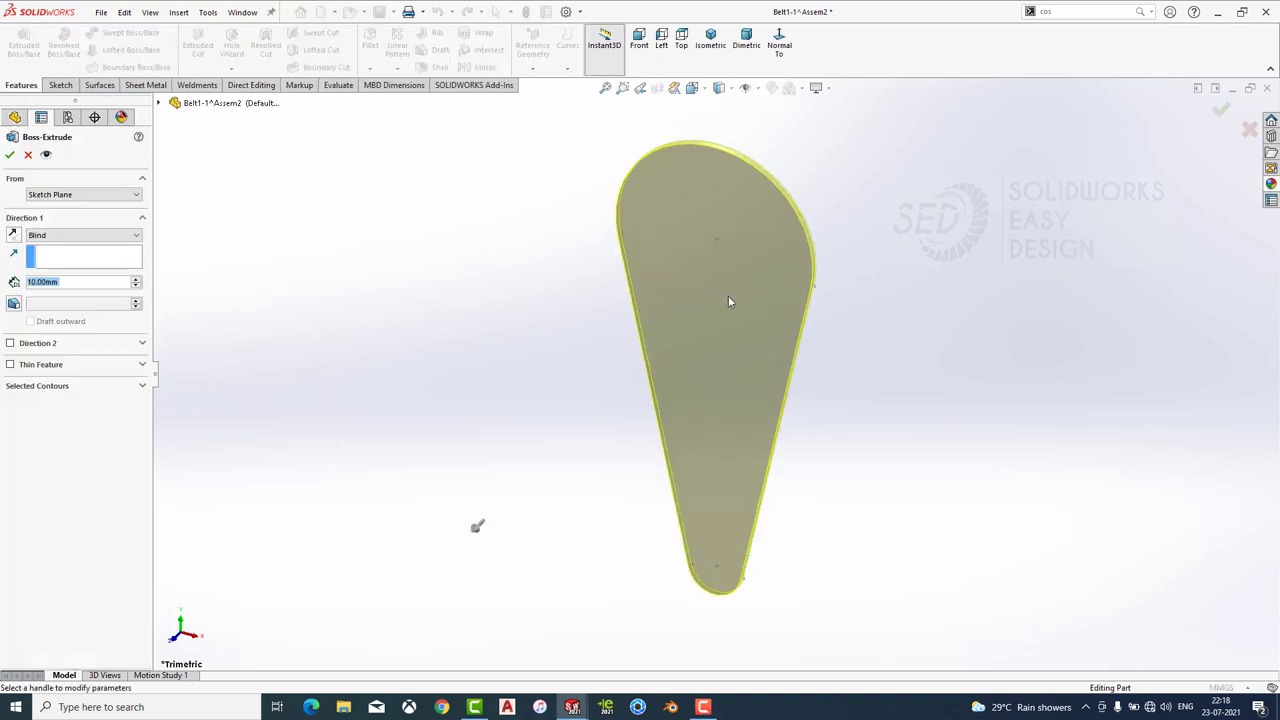
{"action": "left_click", "coordinate": [12, 365]}
{"action": "scroll", "coordinate": [722, 313], "scroll_direction": "down", "scroll_amount": 3}
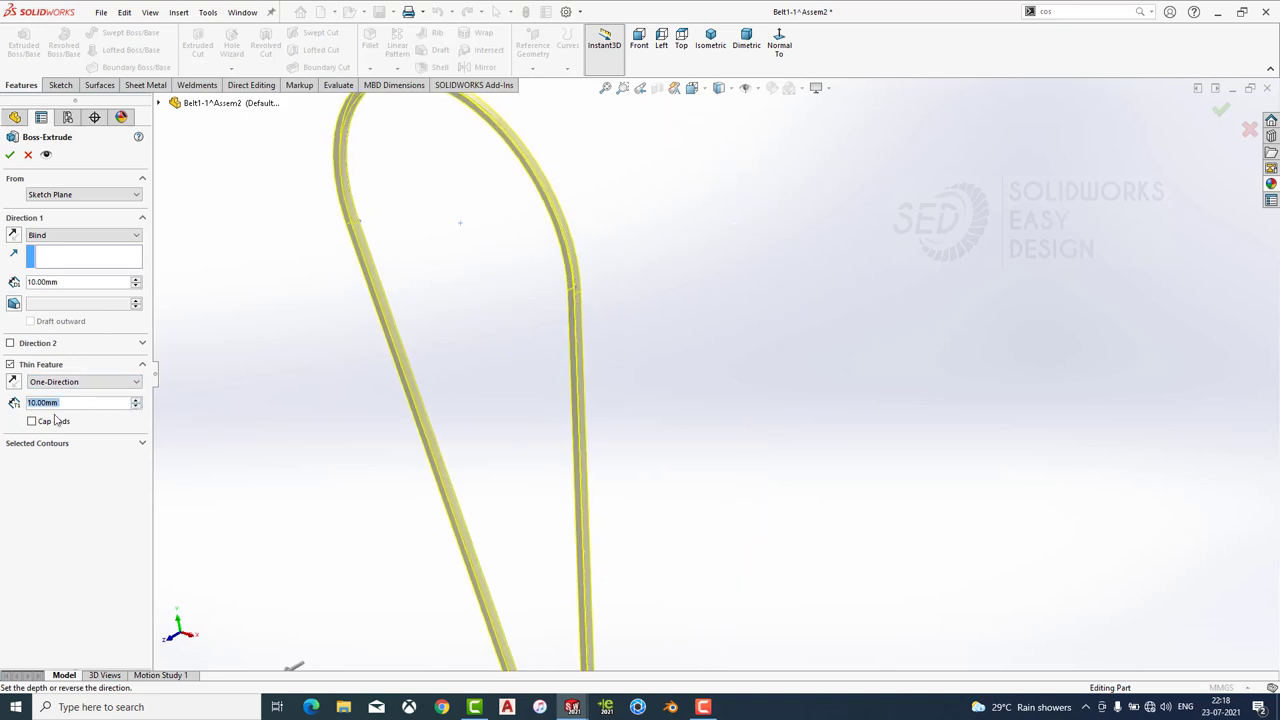
{"action": "type", "text": "5"}
{"action": "key", "text": "Return"}
{"action": "left_click", "coordinate": [137, 287]}
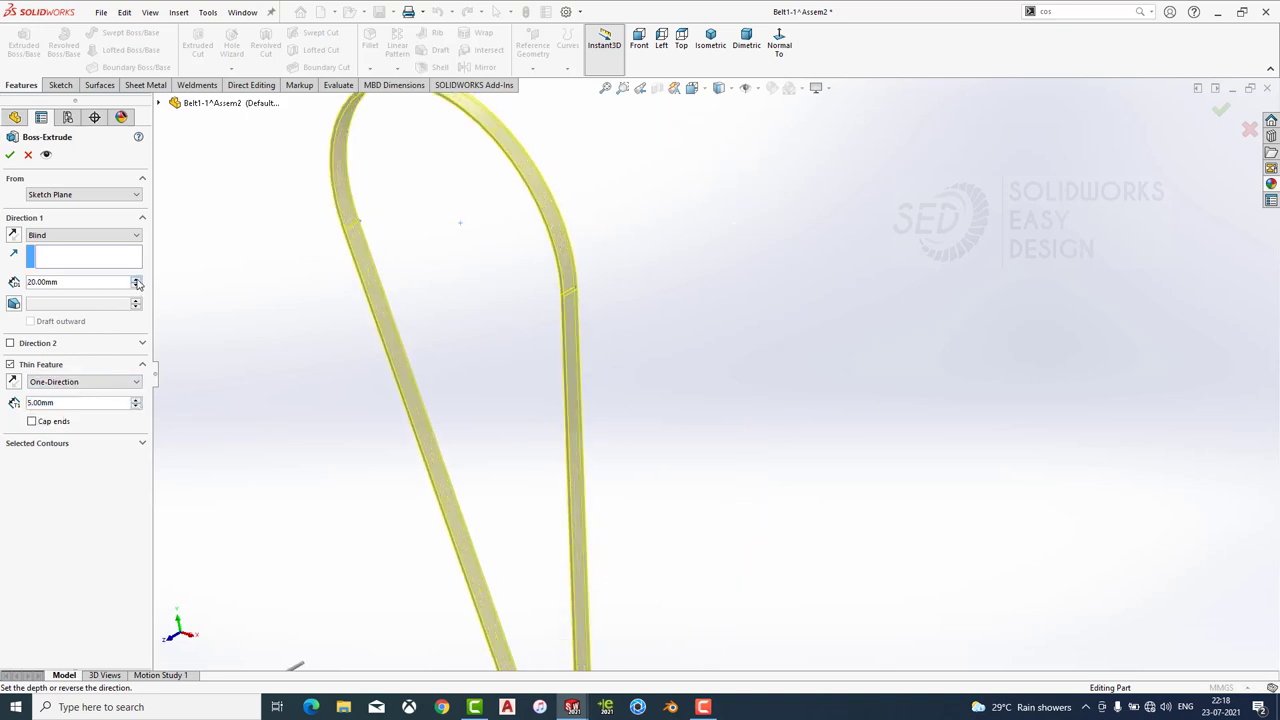
{"action": "left_click", "coordinate": [118, 236]}
{"action": "left_click", "coordinate": [74, 294]}
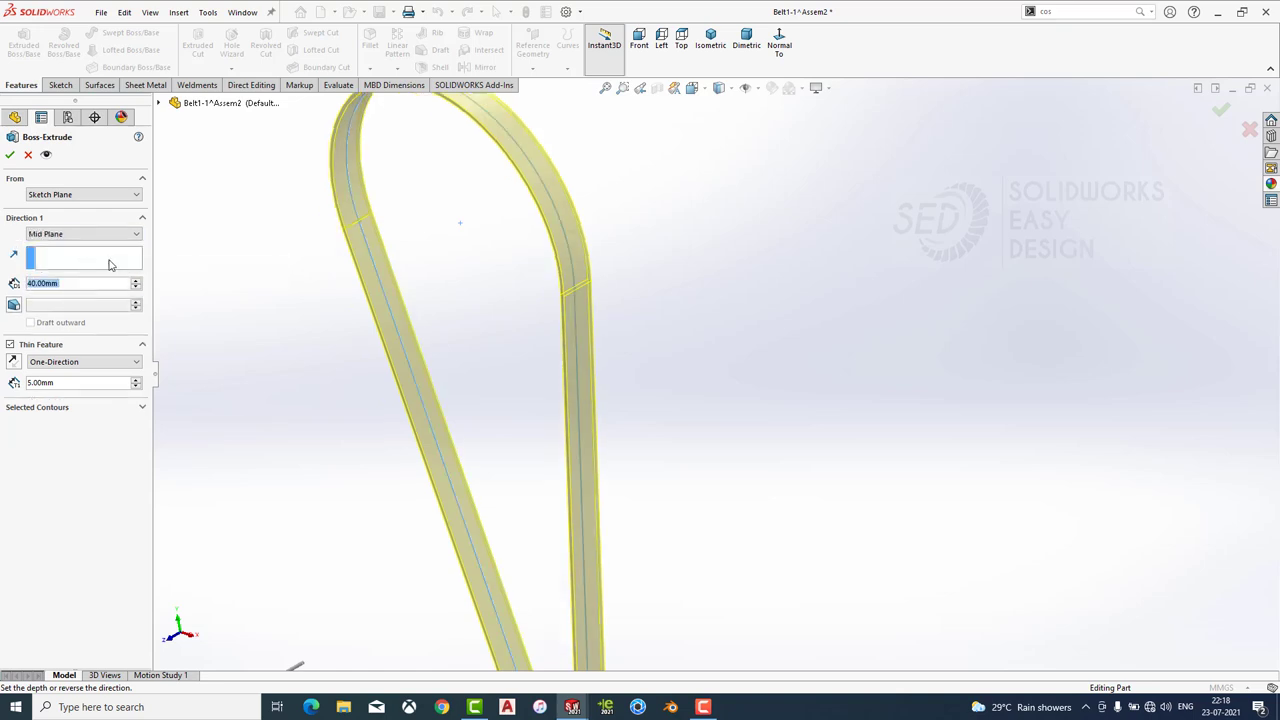
{"action": "scroll", "coordinate": [112, 294], "scroll_direction": "up", "scroll_amount": 1}
{"action": "scroll", "coordinate": [424, 344], "scroll_direction": "up", "scroll_amount": 3}
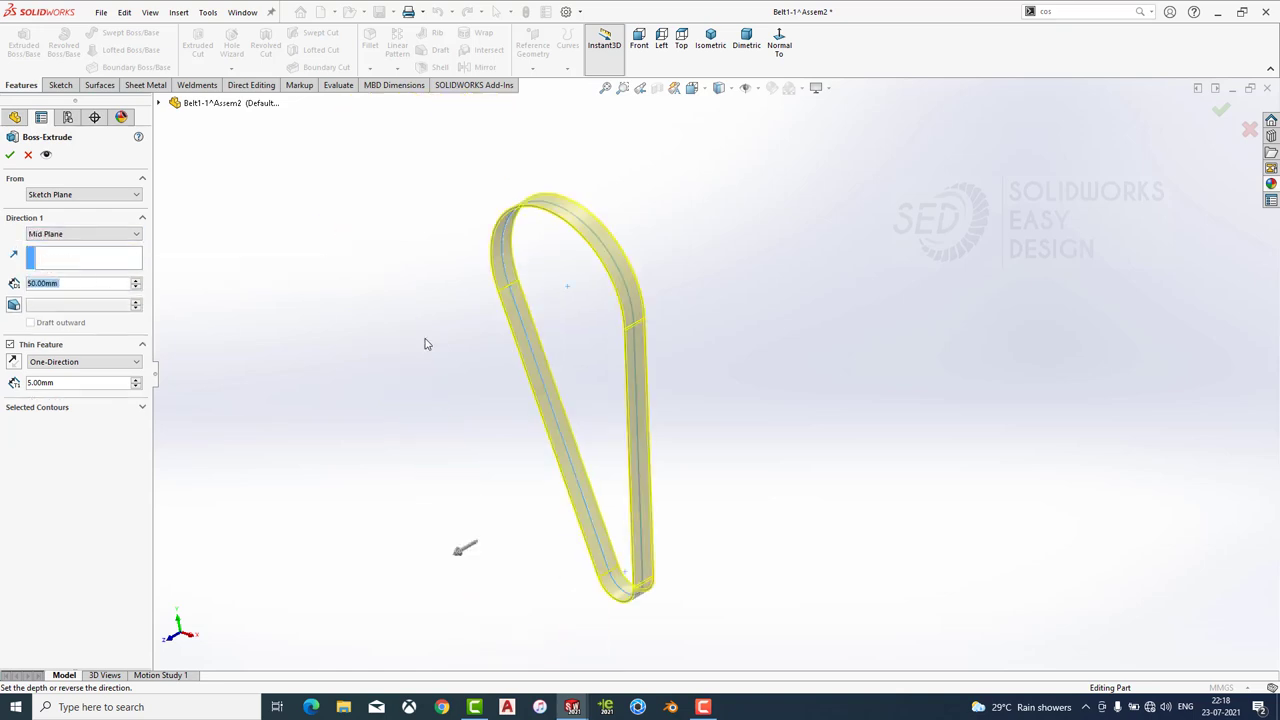
{"action": "scroll", "coordinate": [70, 302], "scroll_direction": "down", "scroll_amount": 1}
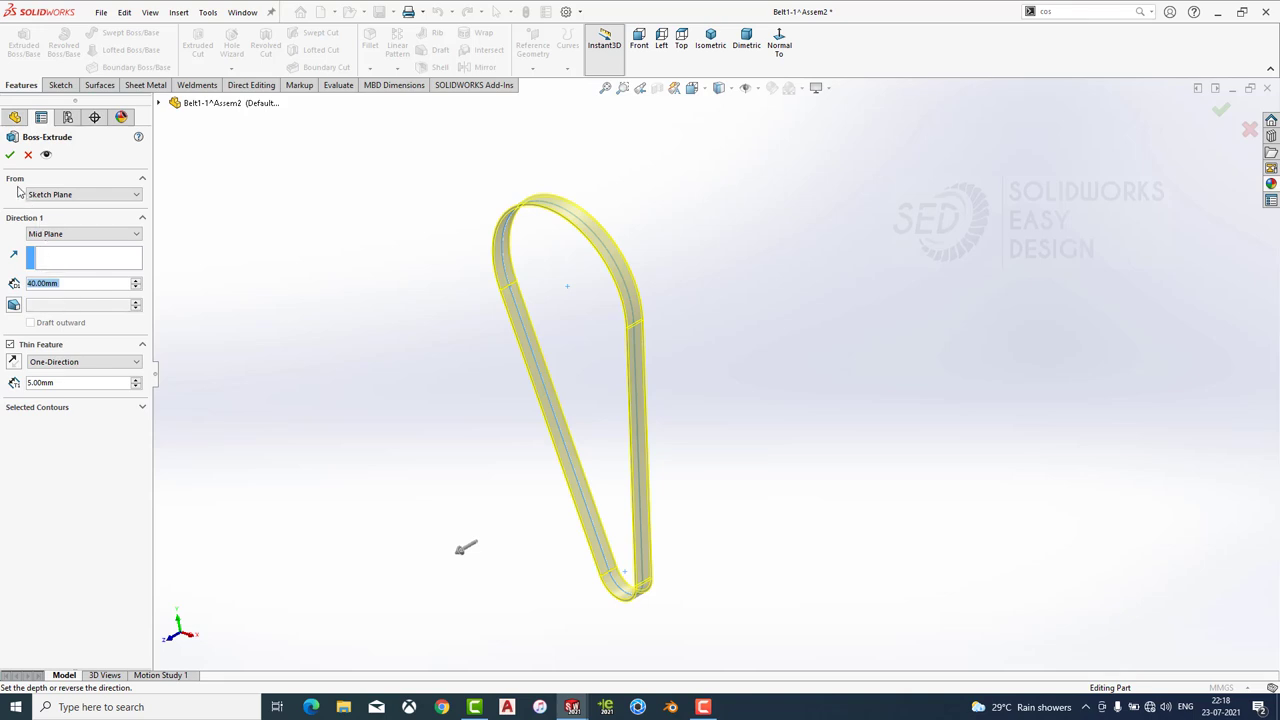
{"action": "left_click", "coordinate": [10, 154]}
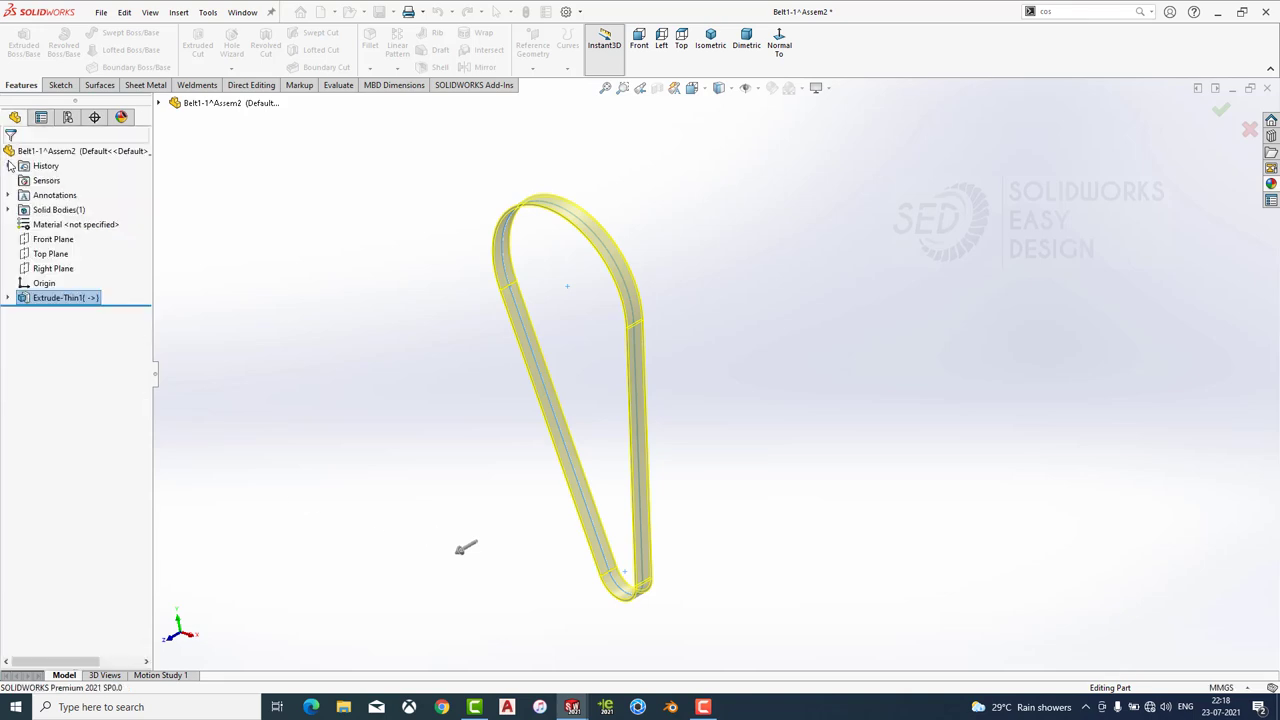
Apply a black appearance to the belt, then close and save the part.
{"action": "left_click", "coordinate": [1271, 183]}
{"action": "double_click", "coordinate": [1106, 366]}
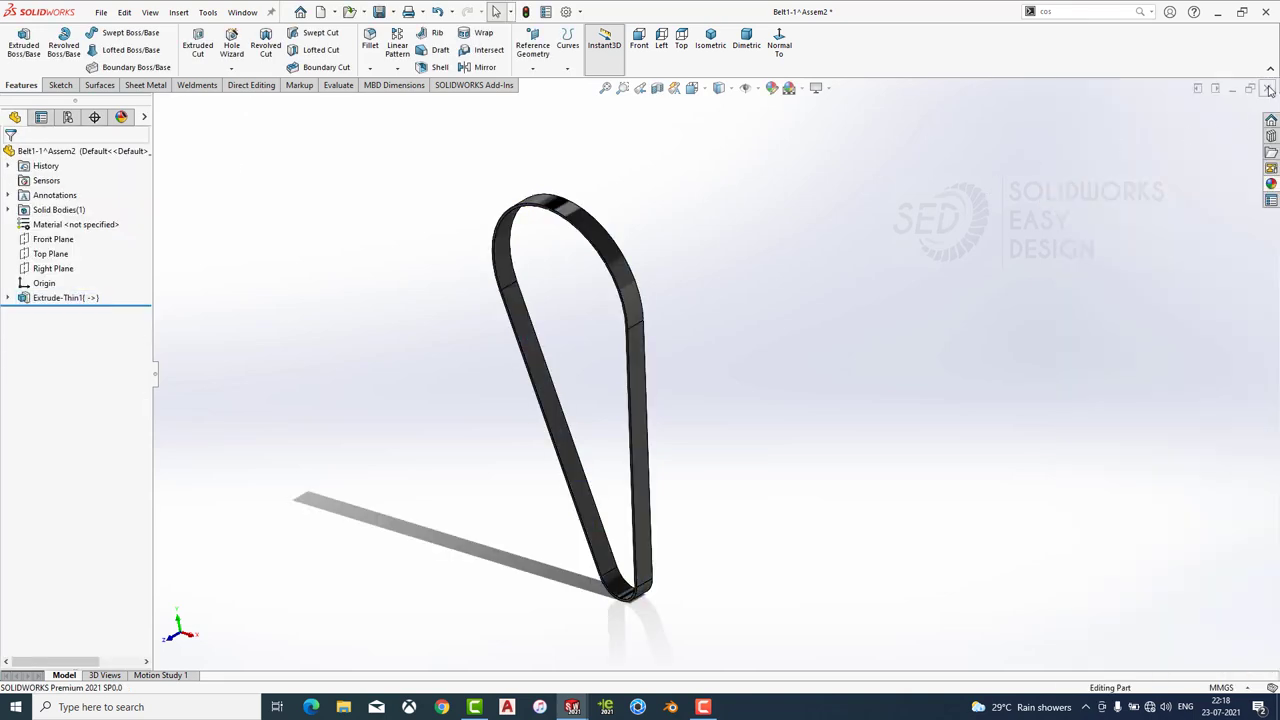
{"action": "left_click", "coordinate": [1267, 87]}
{"action": "left_click", "coordinate": [627, 355]}
Rebuild the assembly with the new belt and view it in dimetric.
{"action": "left_click", "coordinate": [111, 75]}
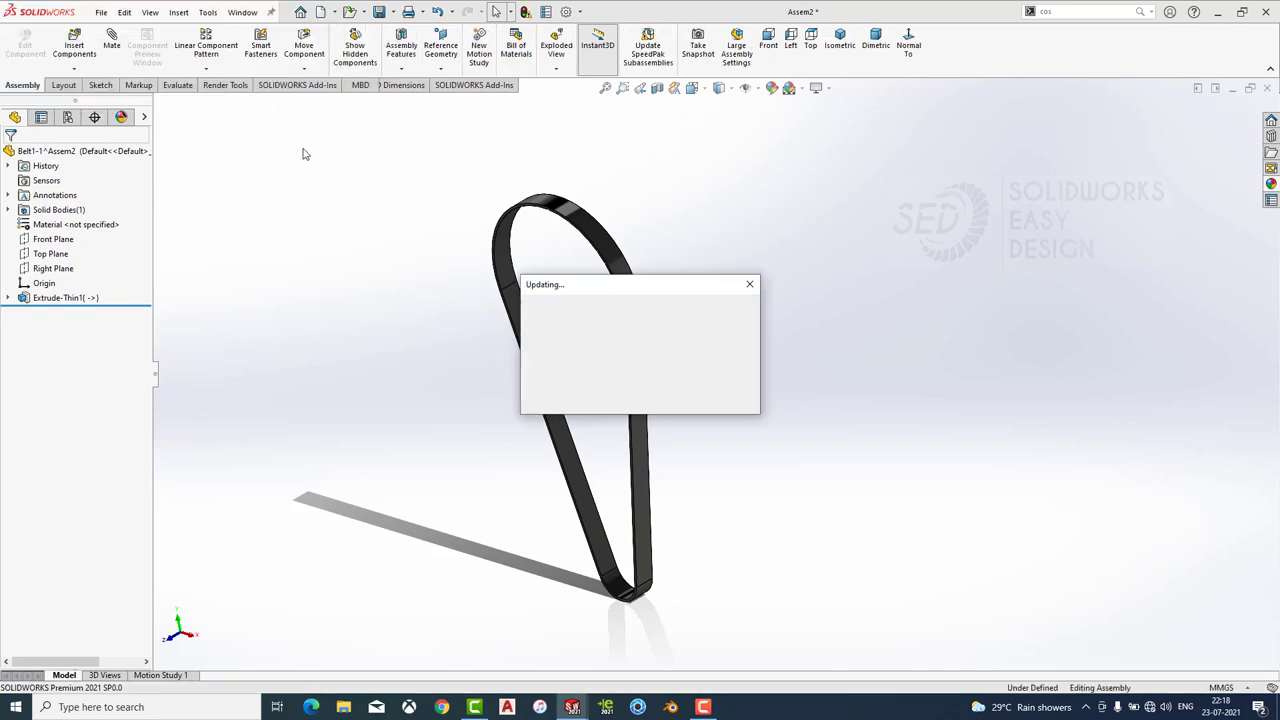
{"action": "scroll", "coordinate": [592, 385], "scroll_direction": "down", "scroll_amount": 3}
{"action": "scroll", "coordinate": [646, 308], "scroll_direction": "down", "scroll_amount": 2}
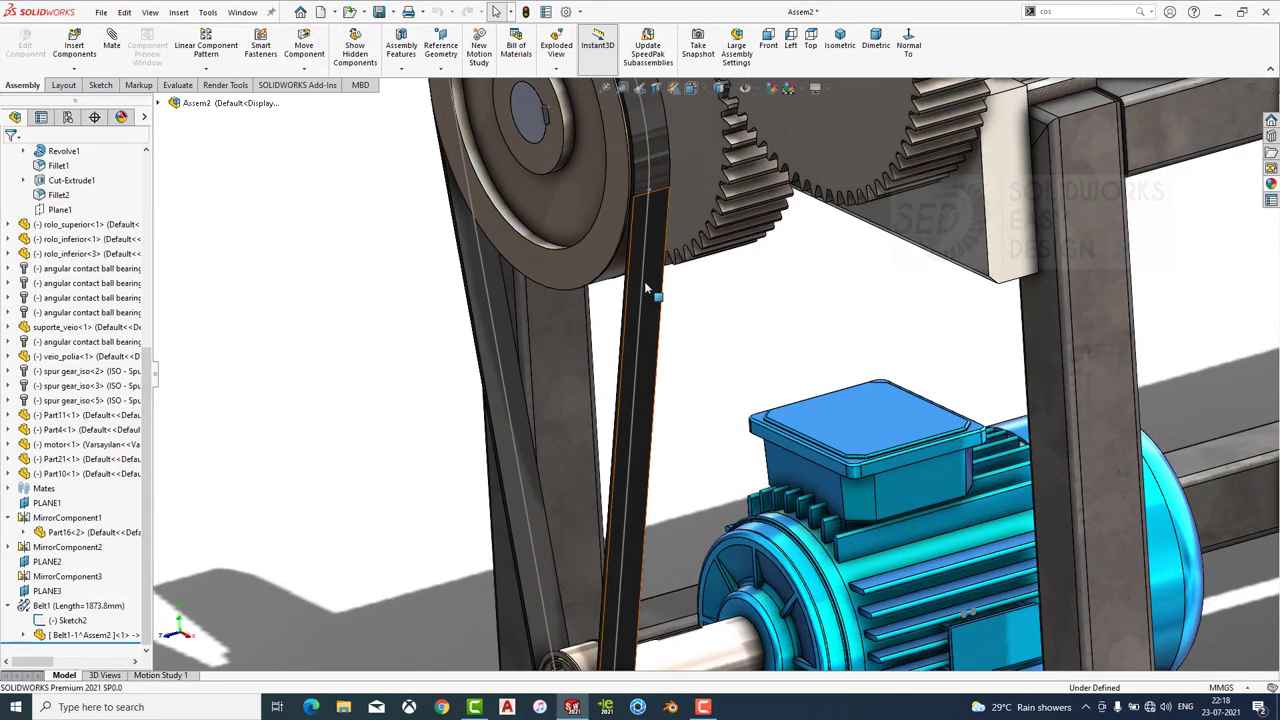
{"action": "left_click", "coordinate": [644, 281]}
{"action": "scroll", "coordinate": [725, 303], "scroll_direction": "up", "scroll_amount": 5}
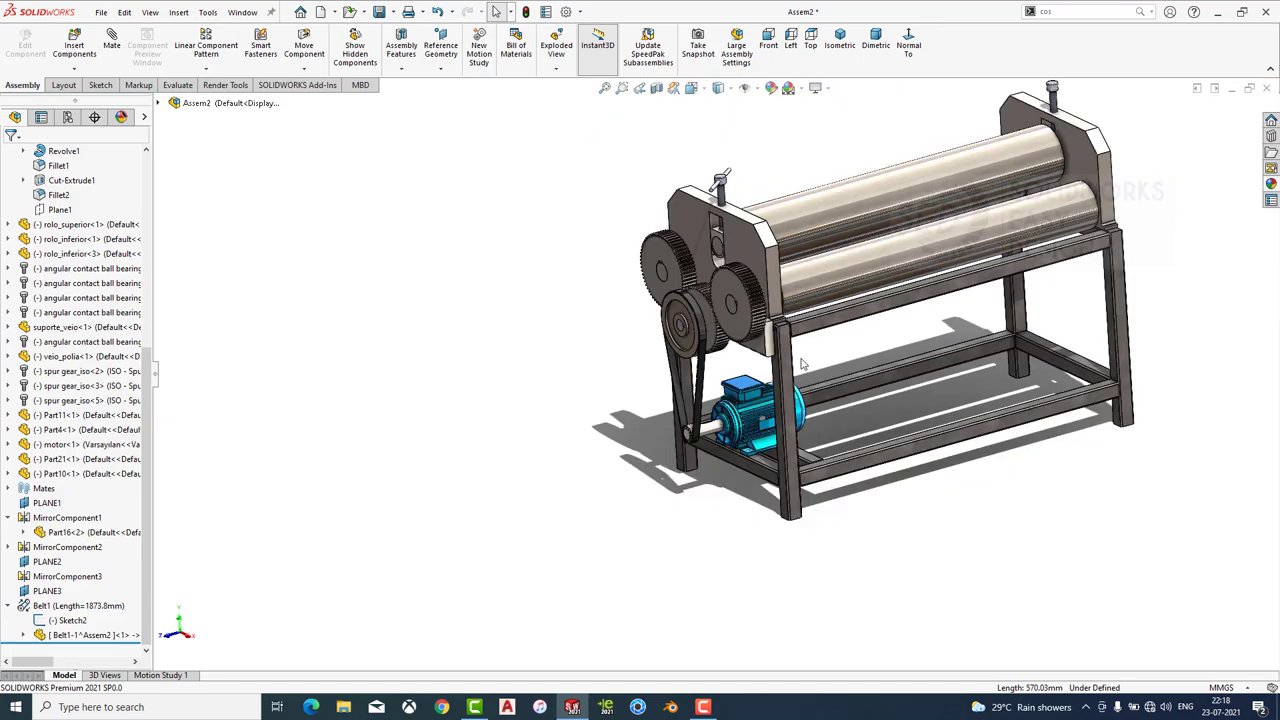
{"action": "left_click", "coordinate": [875, 45]}
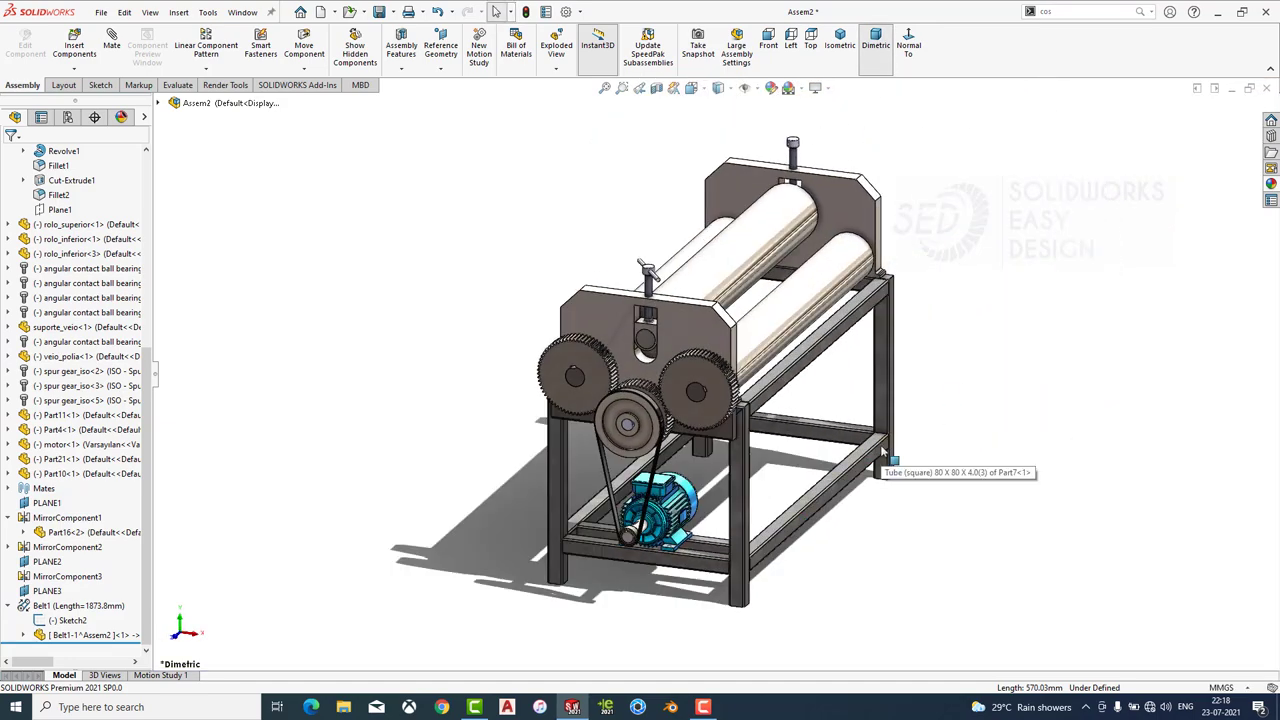
Zoom in and drag the motor pulley to test the belt drive.
{"action": "scroll", "coordinate": [684, 512], "scroll_direction": "down", "scroll_amount": 2}
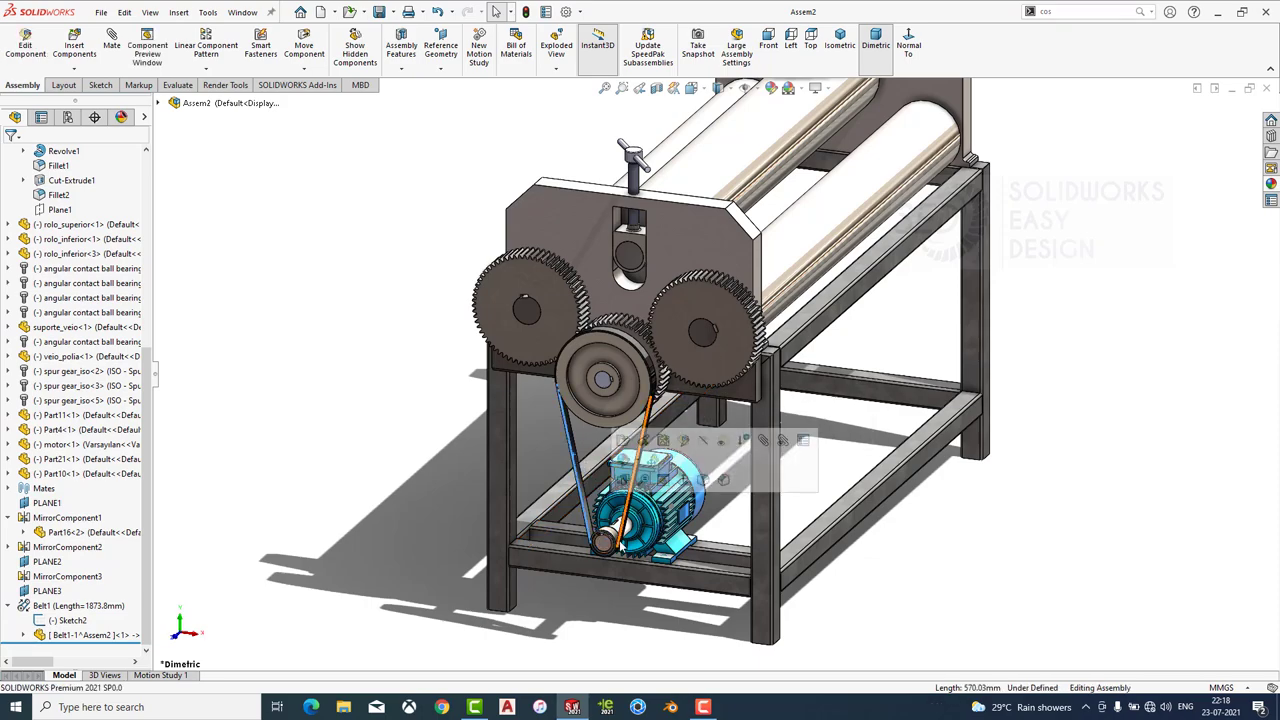
{"action": "scroll", "coordinate": [578, 488], "scroll_direction": "down", "scroll_amount": 2}
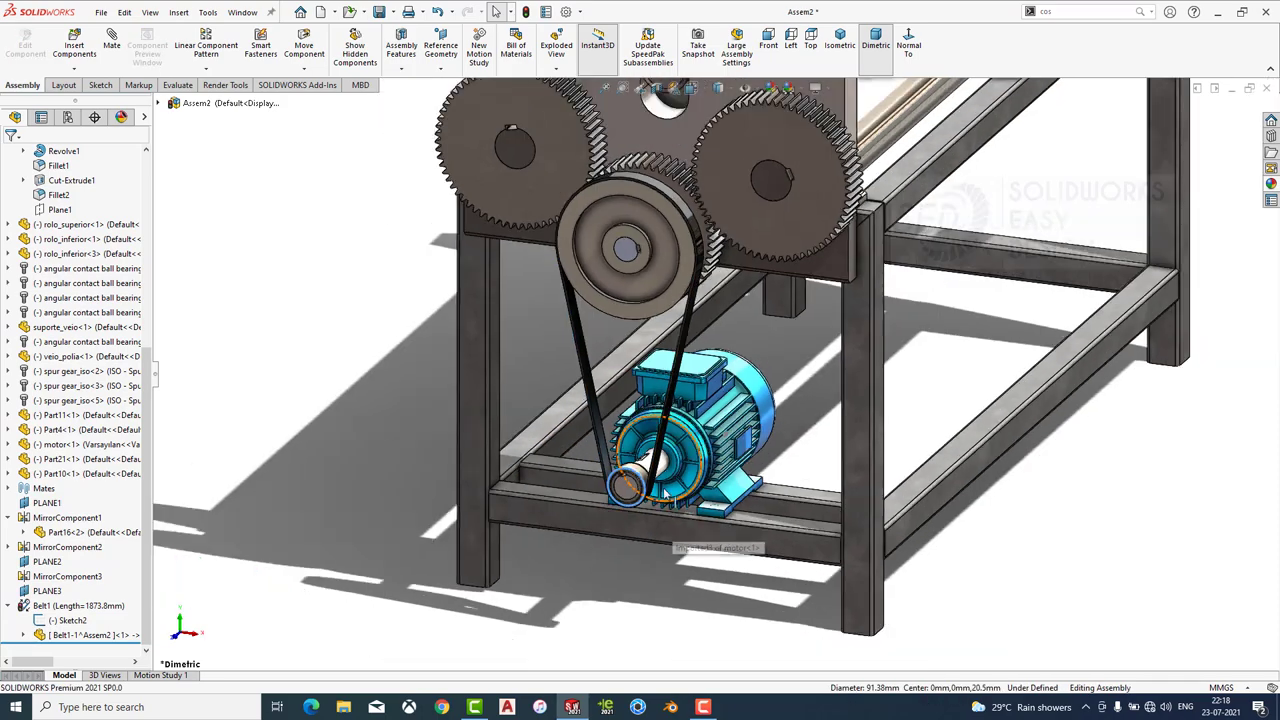
{"action": "scroll", "coordinate": [620, 455], "scroll_direction": "down", "scroll_amount": 3}
{"action": "left_click_drag", "start_coordinate": [620, 452], "coordinate": [605, 517]}
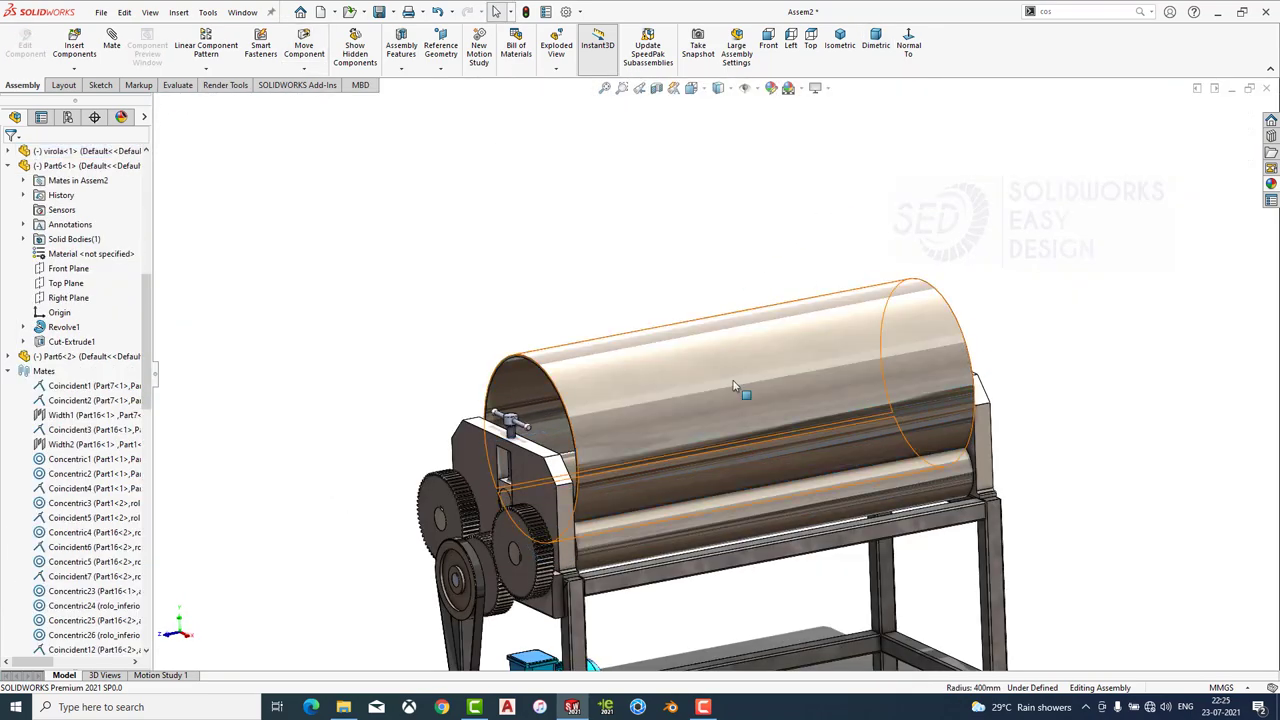
Mate the virola shell's inner face tangent to the lower roller rolo_inferior-1.
{"action": "middle_click_drag", "start_coordinate": [737, 389], "coordinate": [854, 414]}
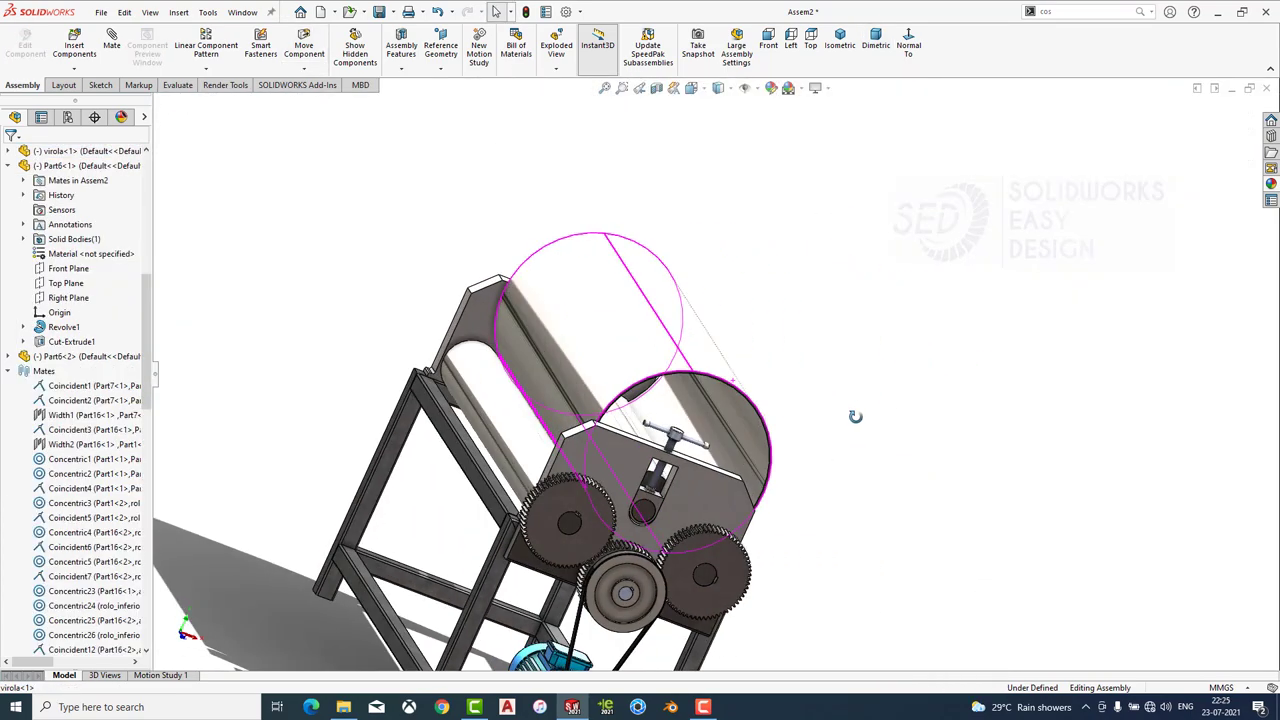
{"action": "key", "text": "ctrl+1"}
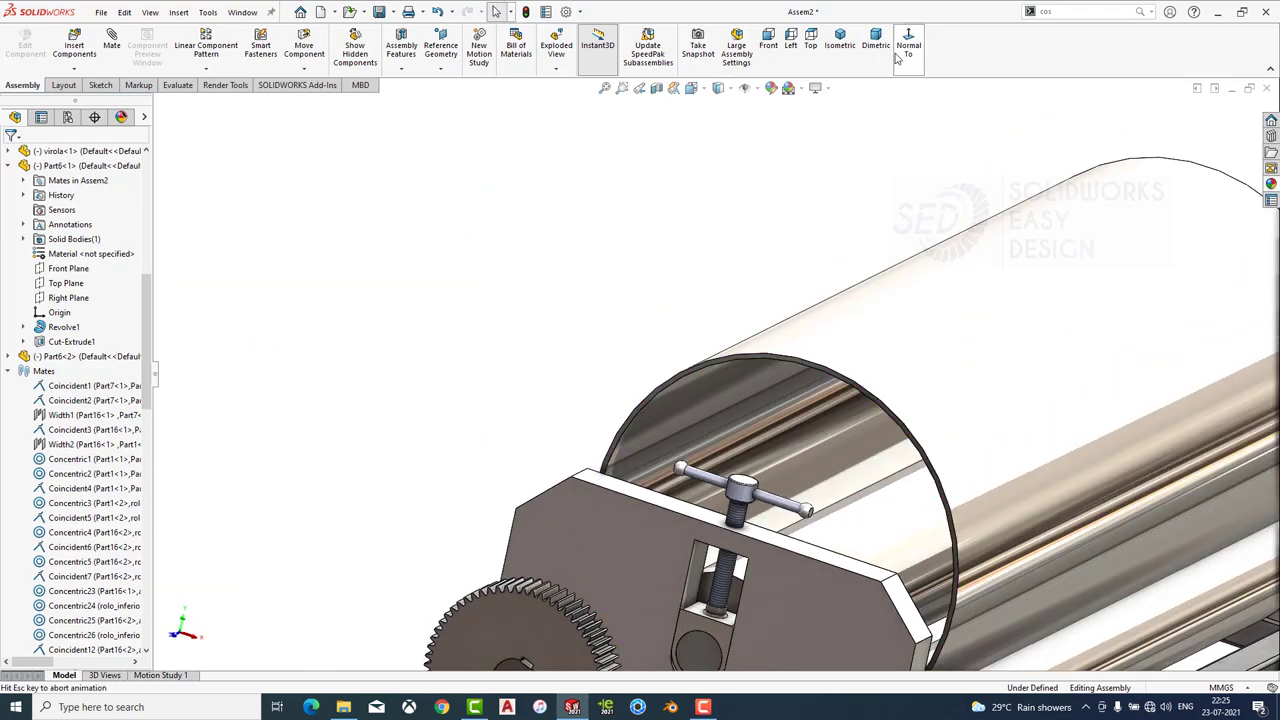
{"action": "mouse_move", "coordinate": [855, 348]}
{"action": "left_mouse_down"}
{"action": "mouse_move", "coordinate": [585, 570]}
{"action": "mouse_move", "coordinate": [820, 560]}
{"action": "left_mouse_up"}
{"action": "key", "text": "ctrl+7"}
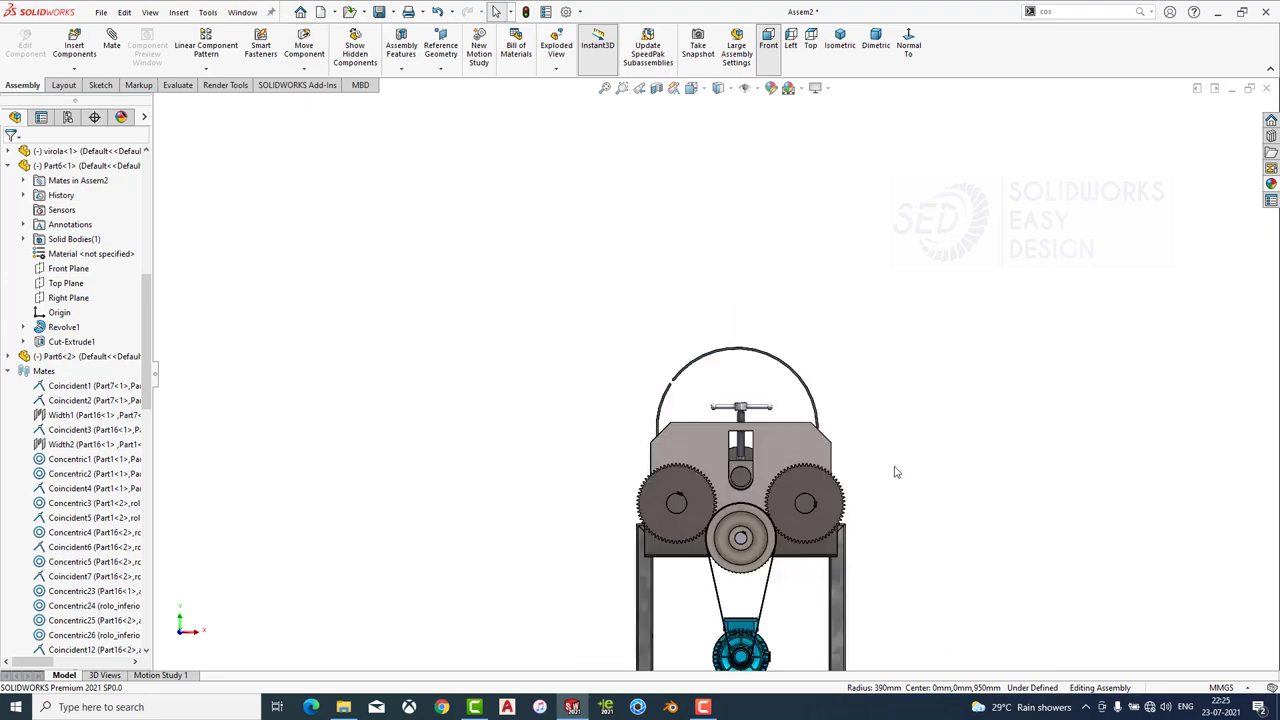
{"action": "scroll", "coordinate": [917, 420], "scroll_direction": "up", "scroll_amount": 5}
{"action": "left_click", "coordinate": [700, 330]}
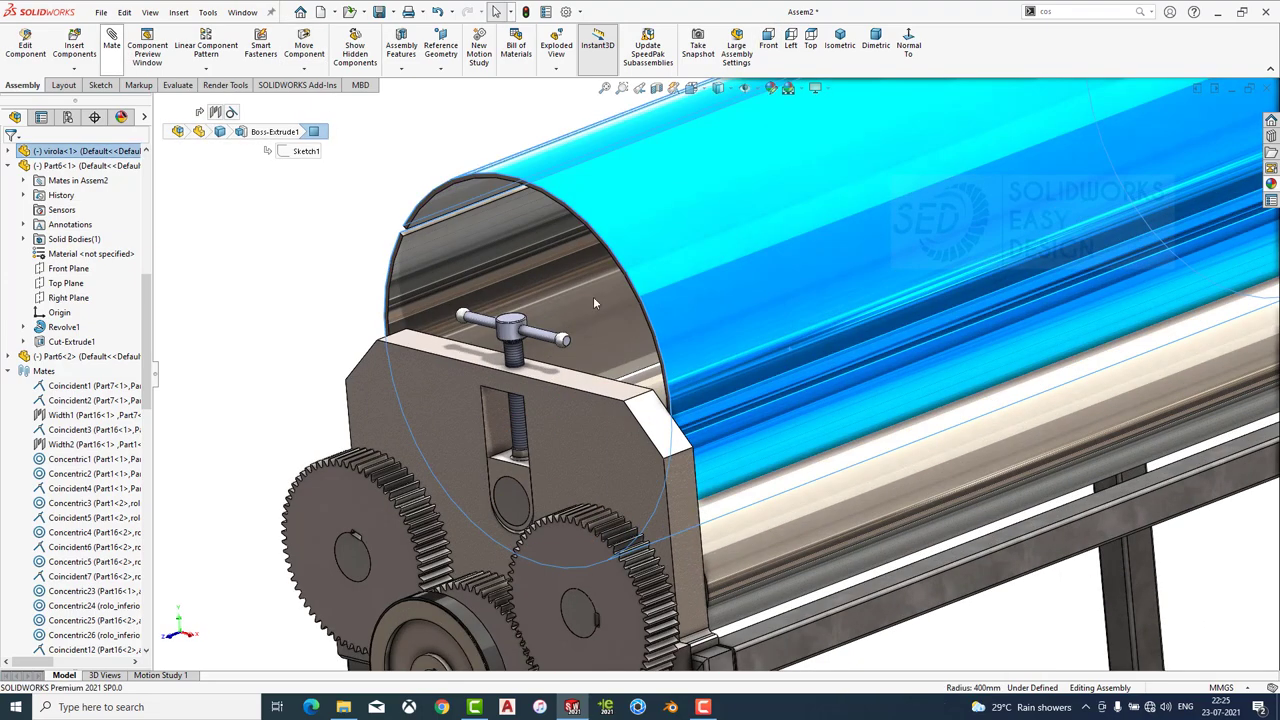
{"action": "left_click", "coordinate": [620, 310]}
{"action": "left_click", "coordinate": [793, 499]}
{"action": "left_click", "coordinate": [843, 516]}
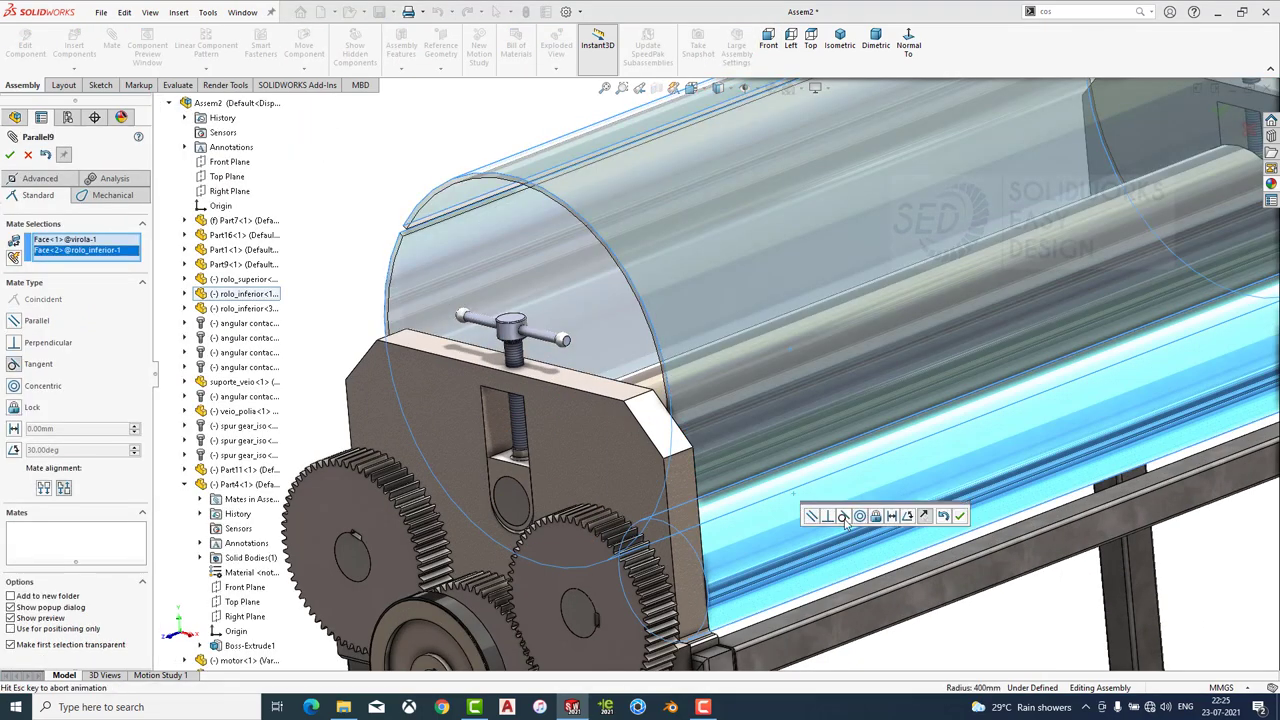
{"action": "left_click", "coordinate": [959, 515]}
Try a tangent mate to the other lower roller, dismiss the failure warning, and close the mate setup.
{"action": "scroll", "coordinate": [786, 437], "scroll_direction": "down", "scroll_amount": 3}
{"action": "mouse_move", "coordinate": [786, 437]}
{"action": "middle_mouse_down"}
{"action": "mouse_move", "coordinate": [903, 434]}
{"action": "mouse_move", "coordinate": [557, 418]}
{"action": "middle_mouse_up"}
{"action": "left_click", "coordinate": [548, 466]}
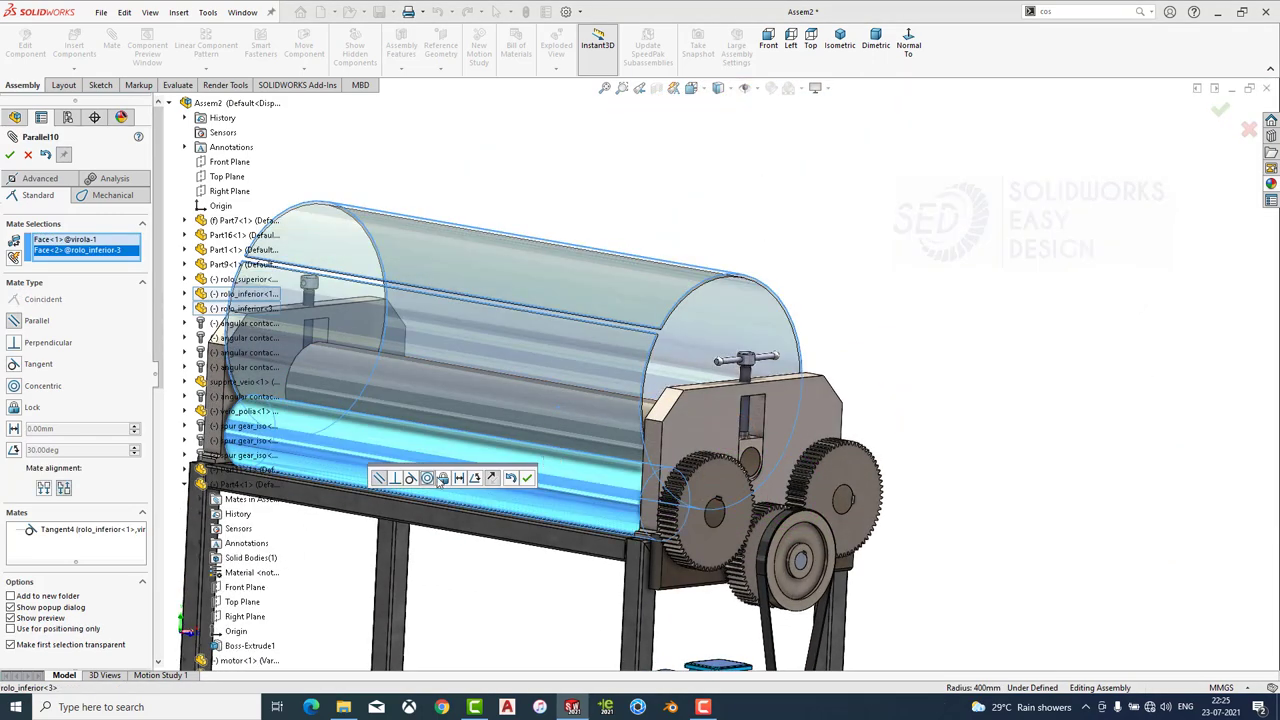
{"action": "left_click", "coordinate": [527, 478]}
{"action": "left_click", "coordinate": [567, 321]}
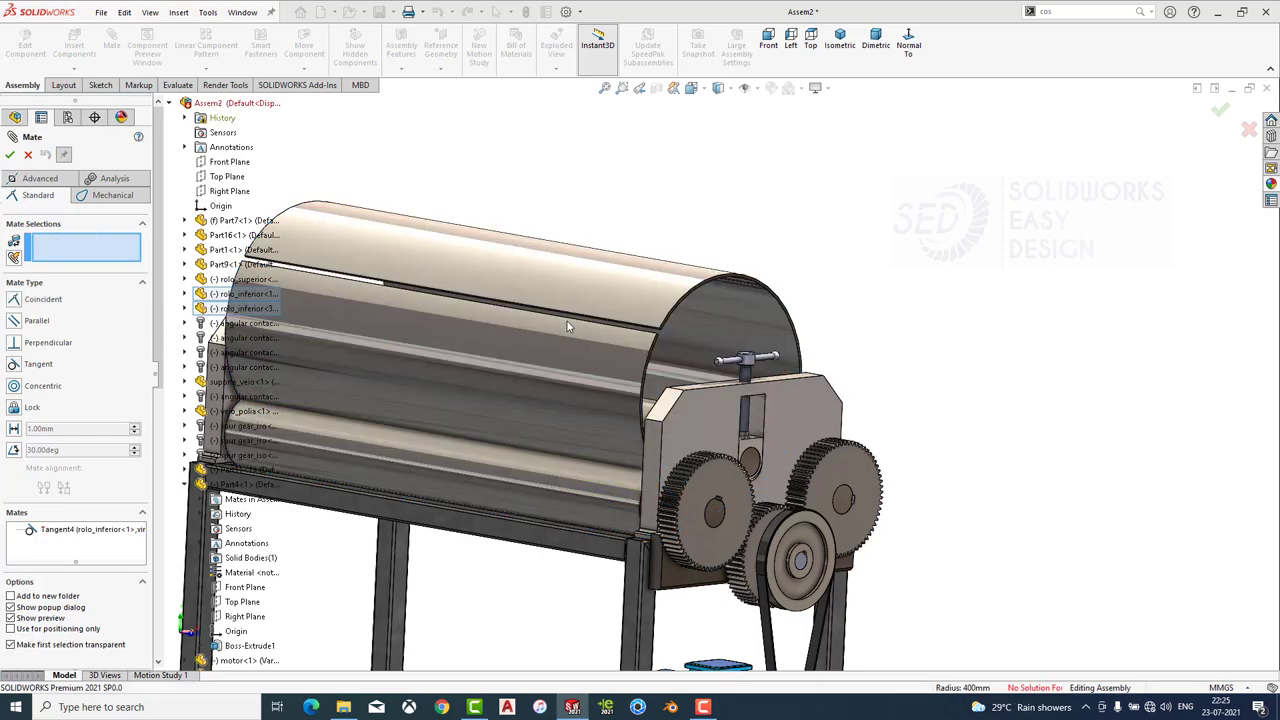
{"action": "left_click", "coordinate": [625, 313]}
{"action": "left_click", "coordinate": [686, 186]}
In dimetric view, turn the gears and rotate the drum shell to test the drive.
{"action": "left_click", "coordinate": [875, 42]}
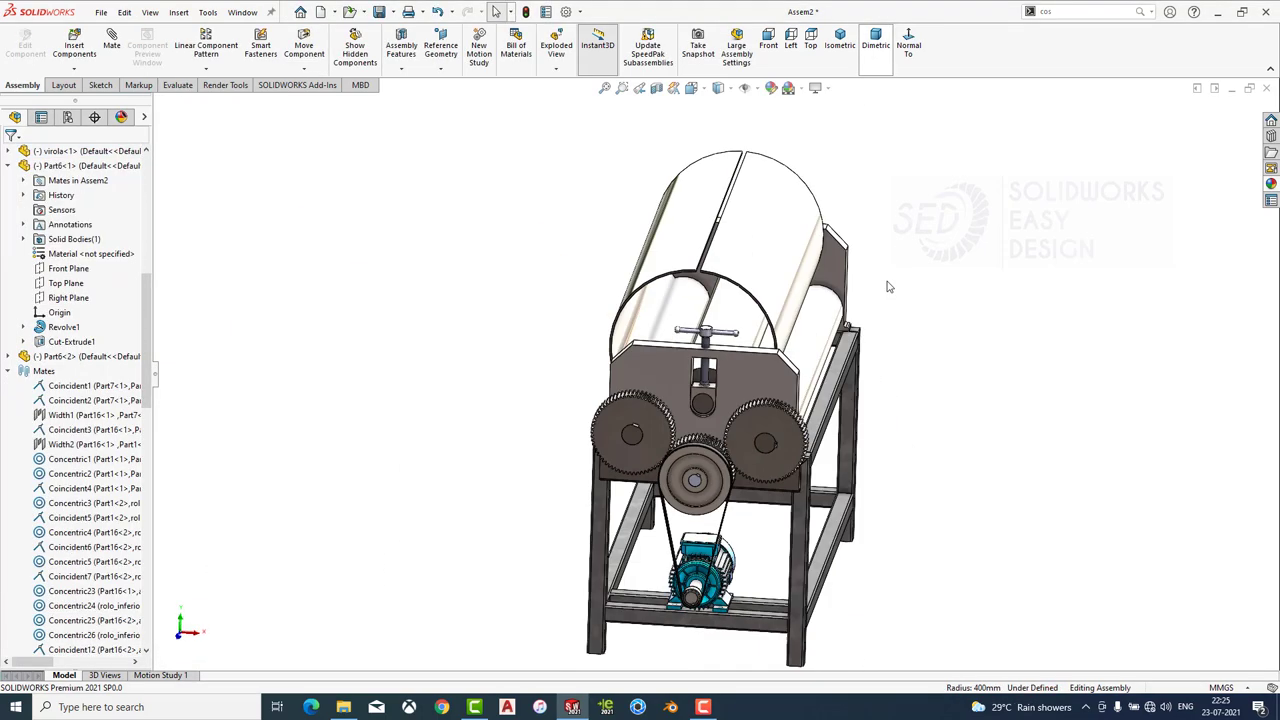
{"action": "left_click_drag", "start_coordinate": [623, 420], "coordinate": [700, 442]}
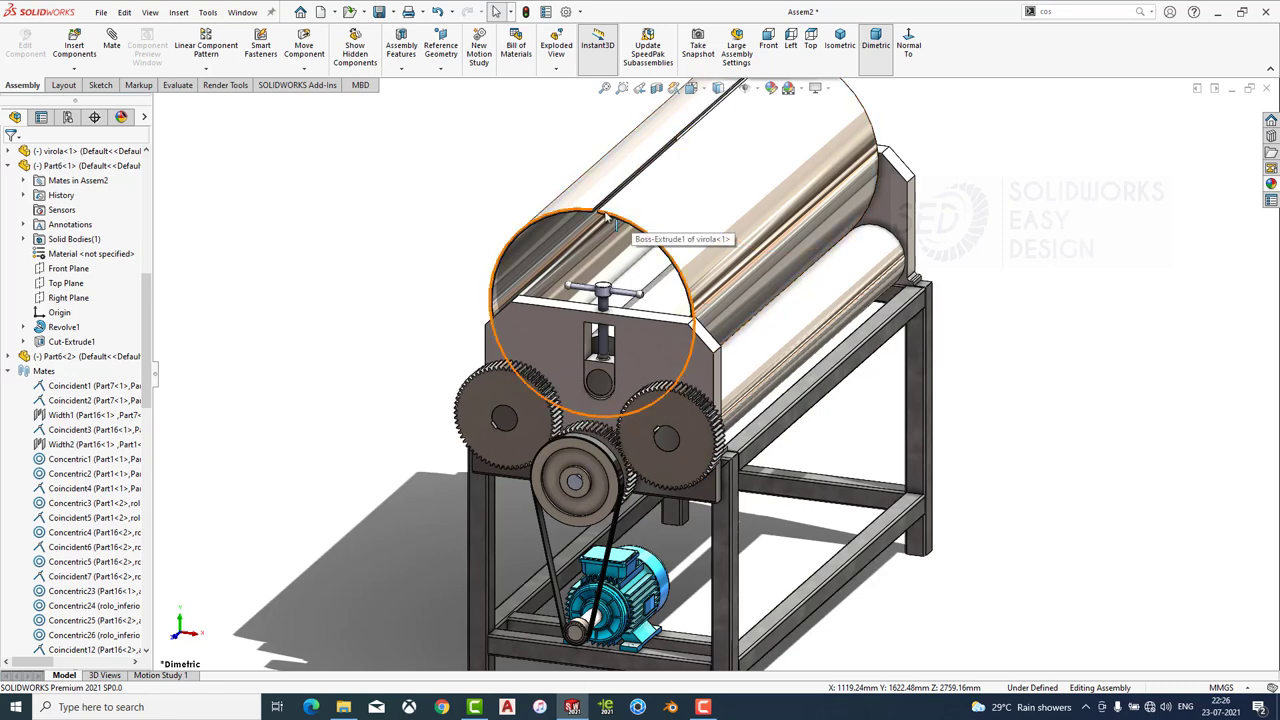
{"action": "left_click_drag", "start_coordinate": [670, 243], "coordinate": [324, 288]}
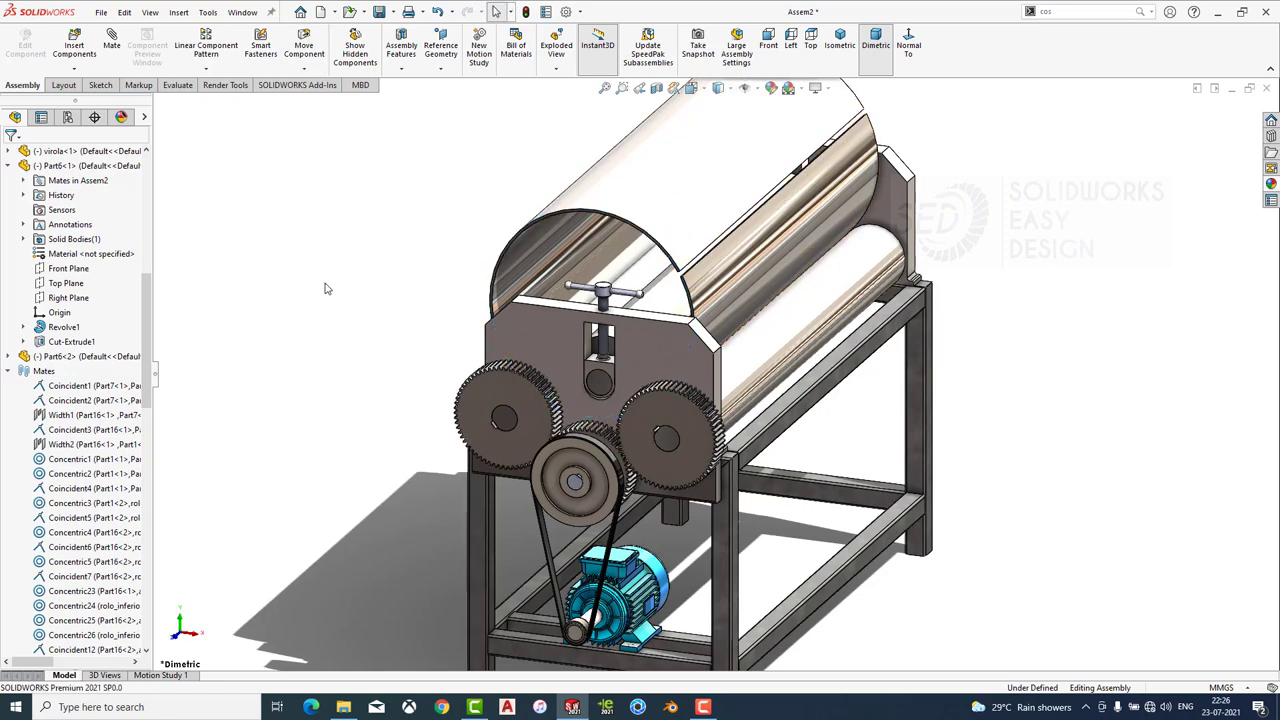
{"action": "left_click", "coordinate": [115, 44]}
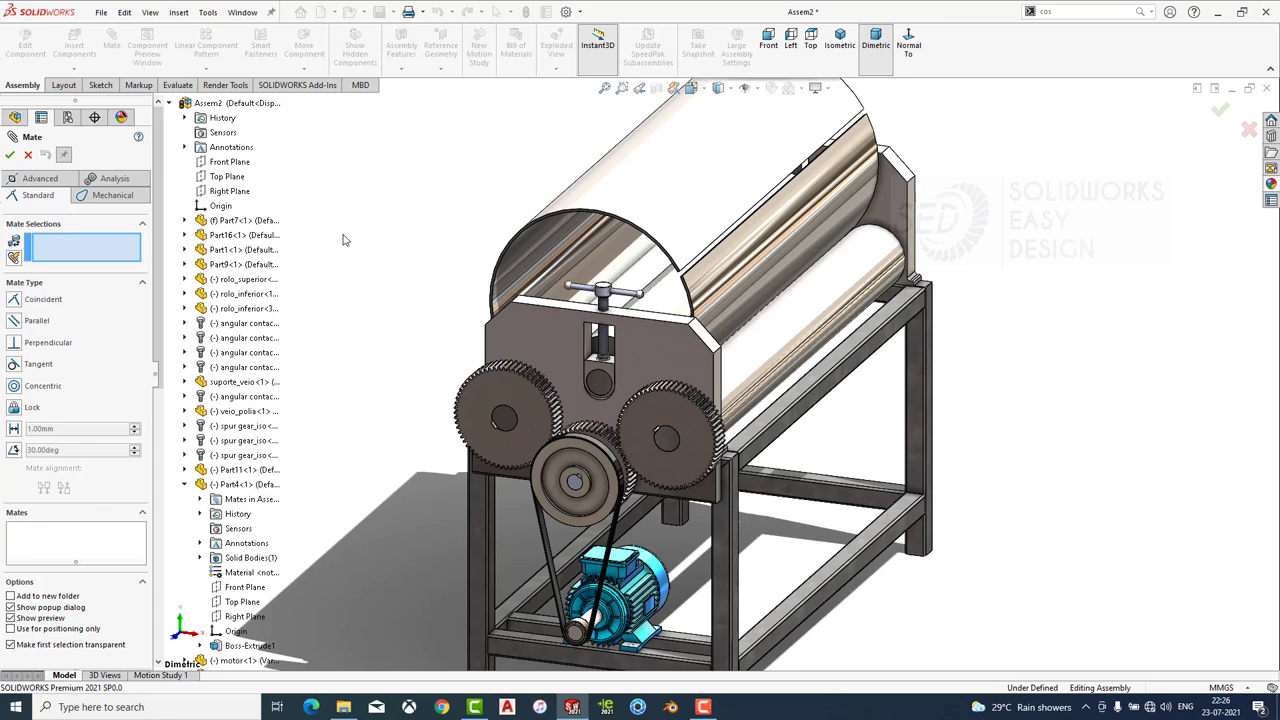
{"action": "key", "text": "Escape"}
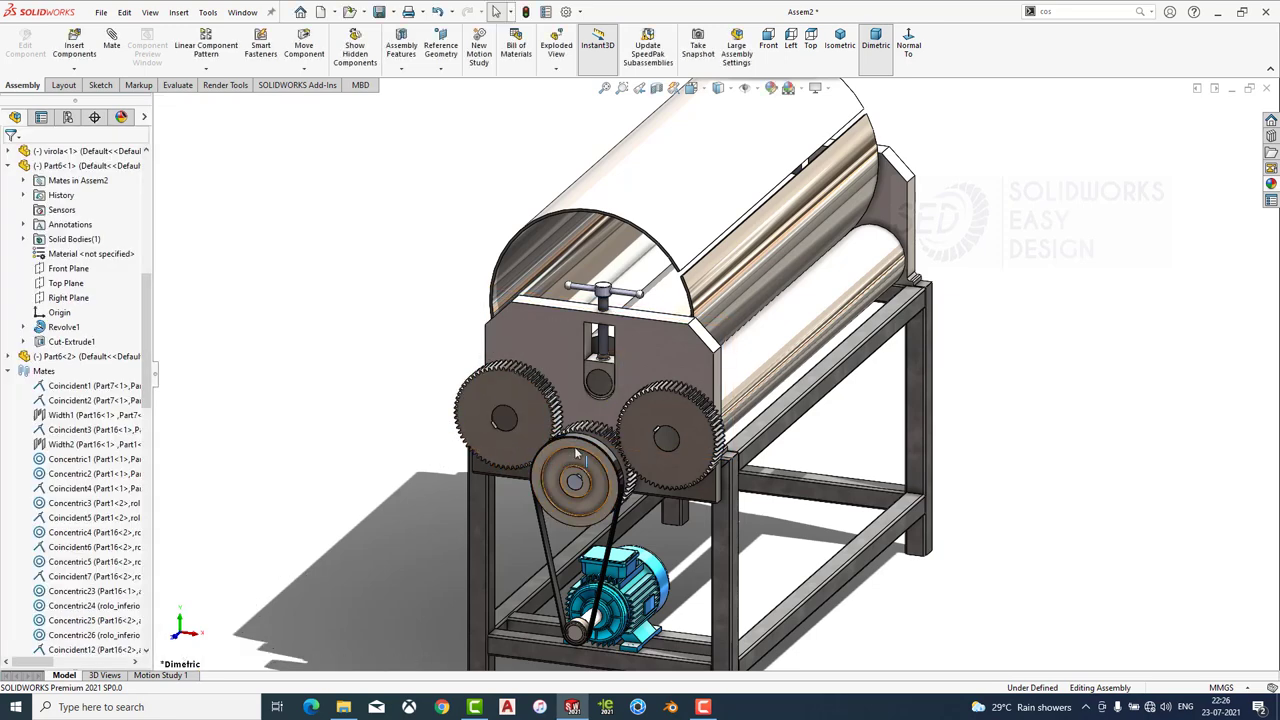
Inspect the large pulley, right gear and drum shell, expanding Part11 and collapsing Part6 in the tree.
{"action": "left_click", "coordinate": [577, 452]}
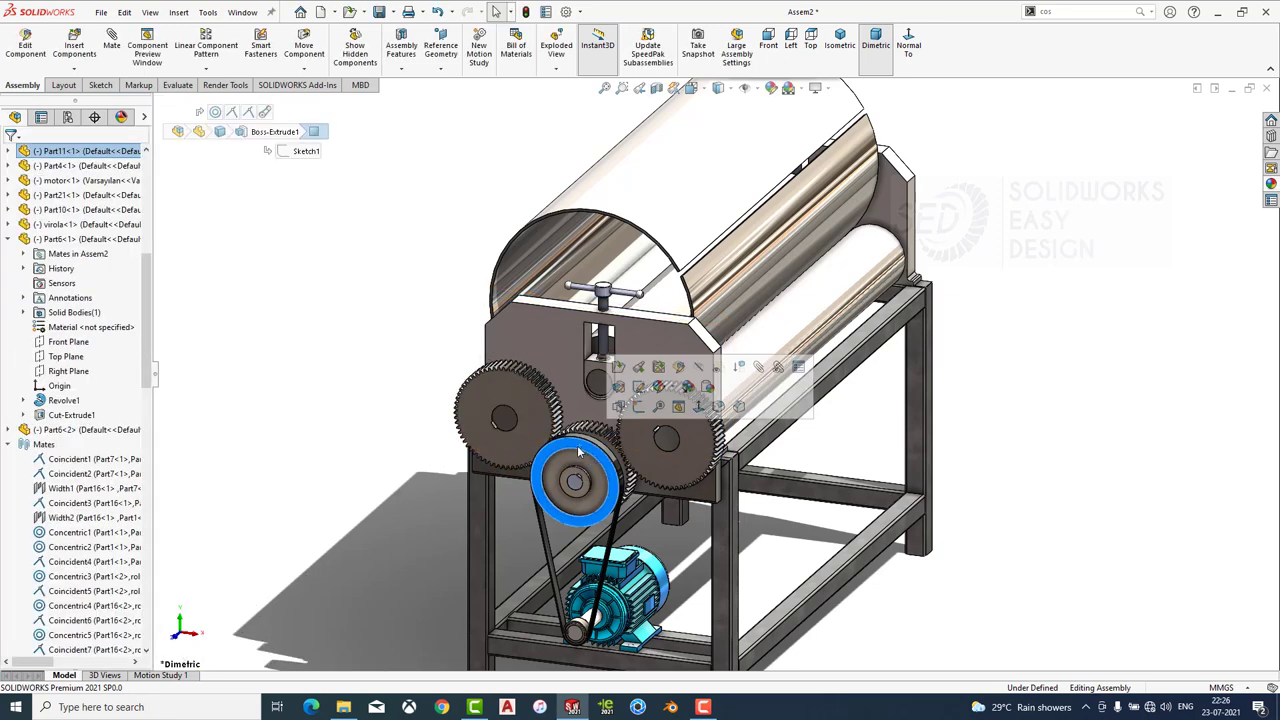
{"action": "left_click", "coordinate": [9, 151]}
{"action": "left_click", "coordinate": [9, 488]}
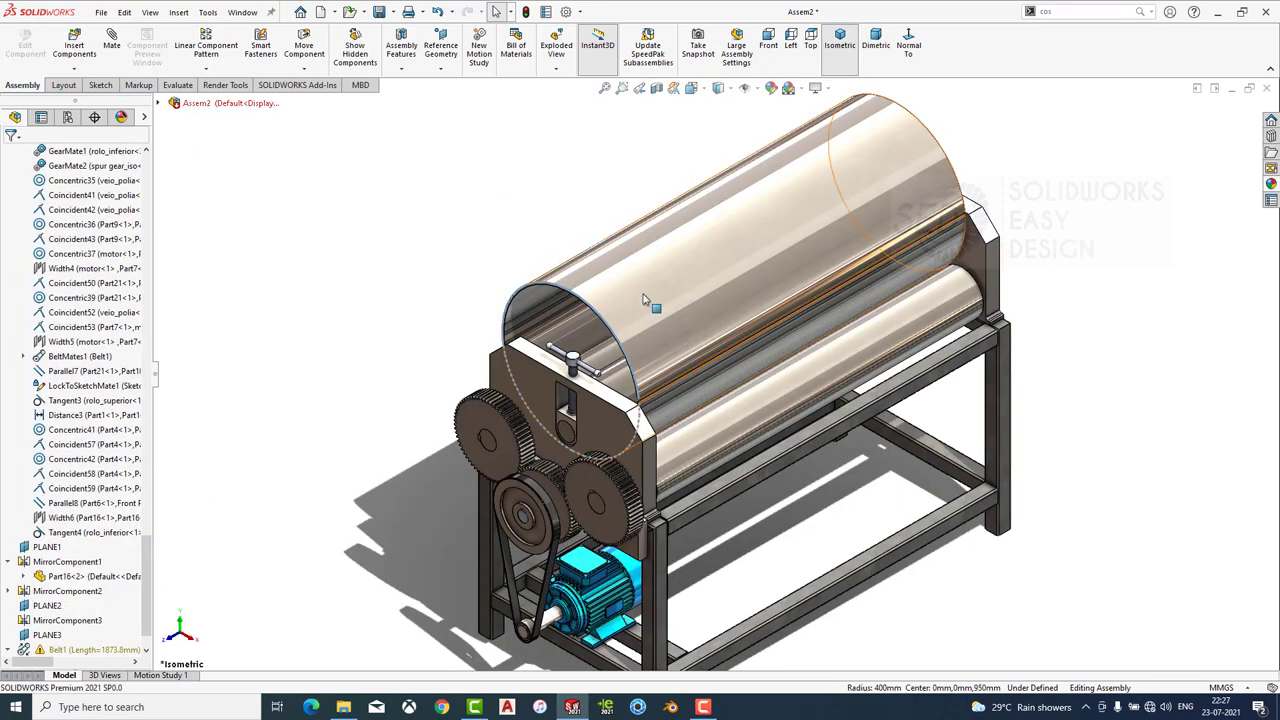
{"action": "left_click", "coordinate": [655, 300]}
{"action": "middle_click_drag", "start_coordinate": [680, 390], "coordinate": [603, 353]}
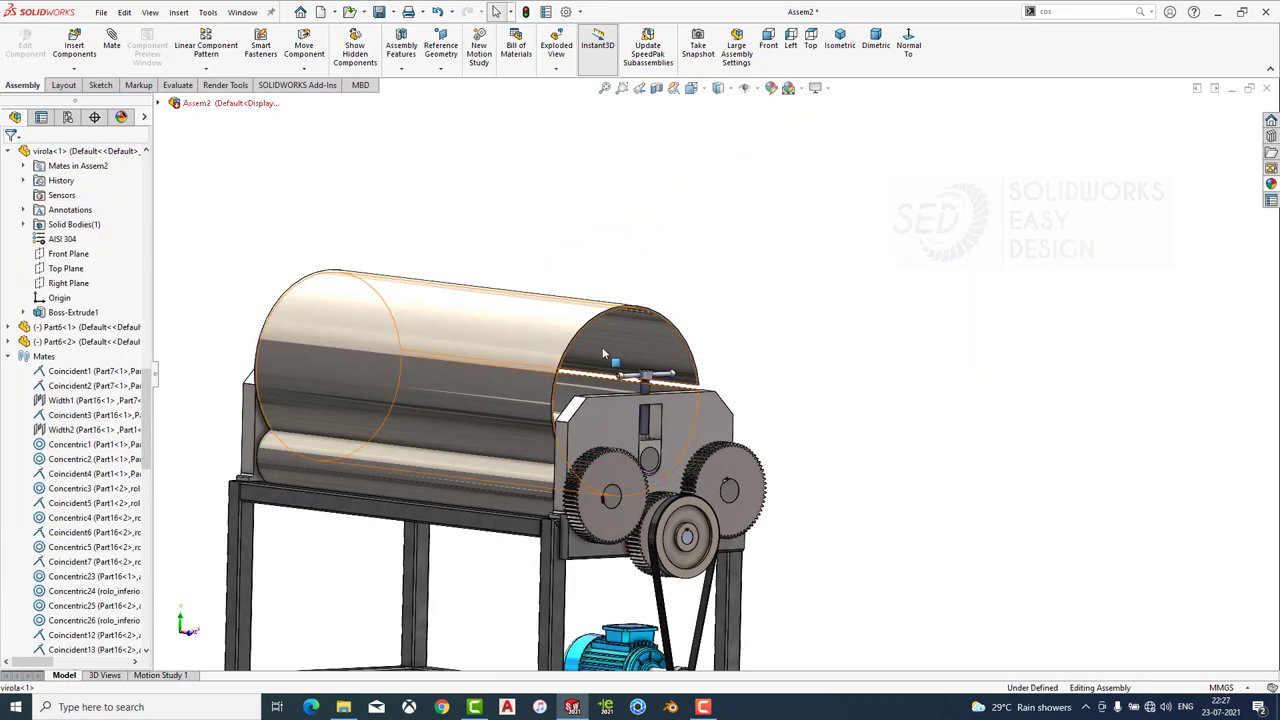
{"action": "left_click", "coordinate": [603, 353]}
{"action": "key", "text": "Escape"}
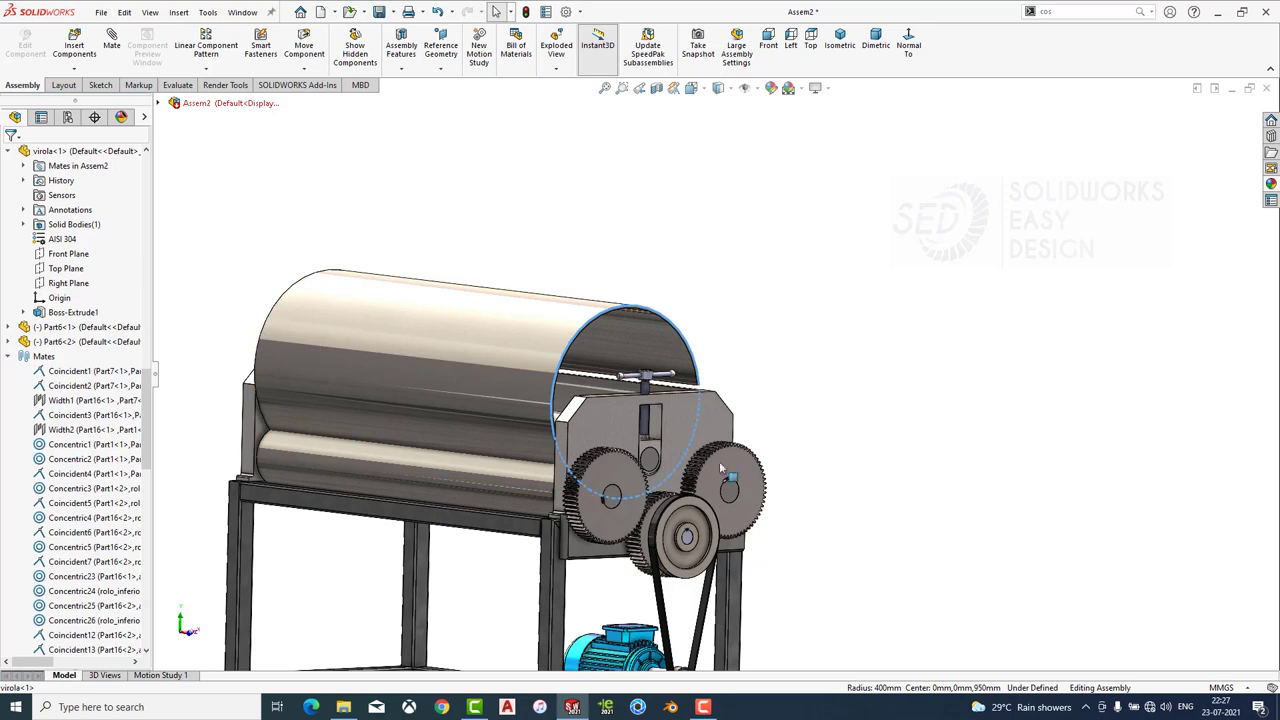
{"action": "left_click", "coordinate": [693, 478]}
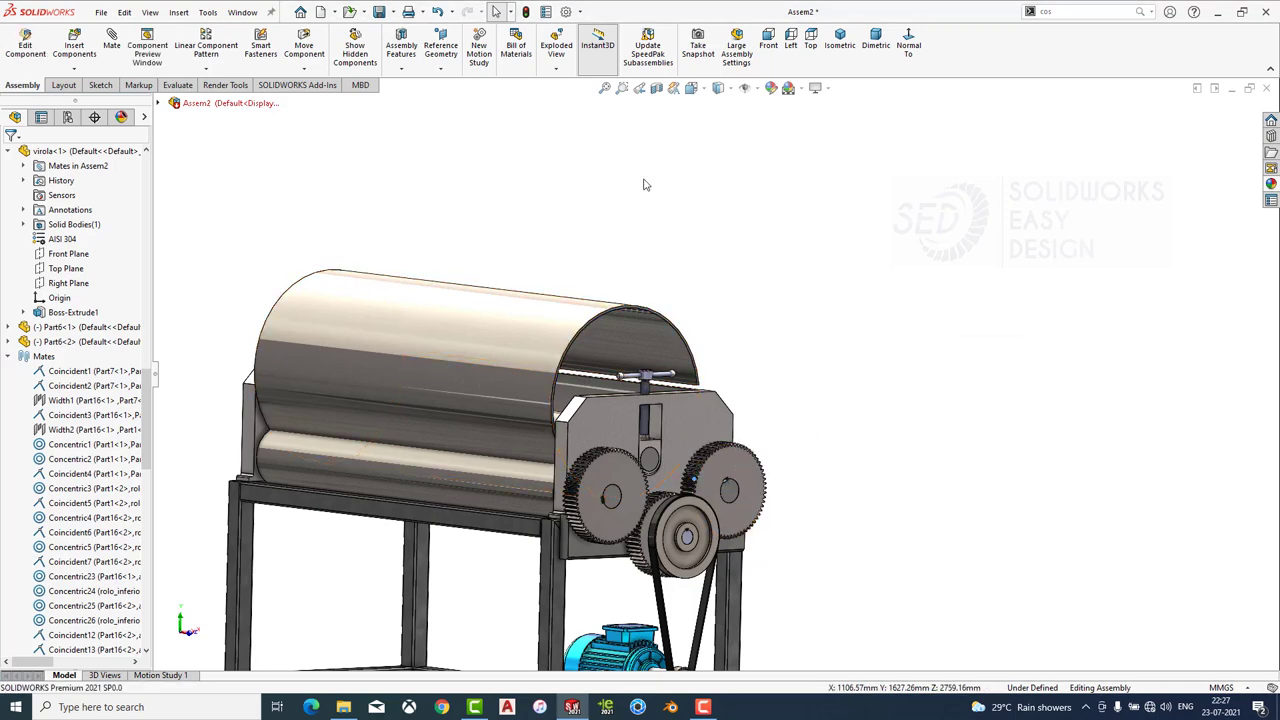
{"action": "key", "text": "ctrl+7"}
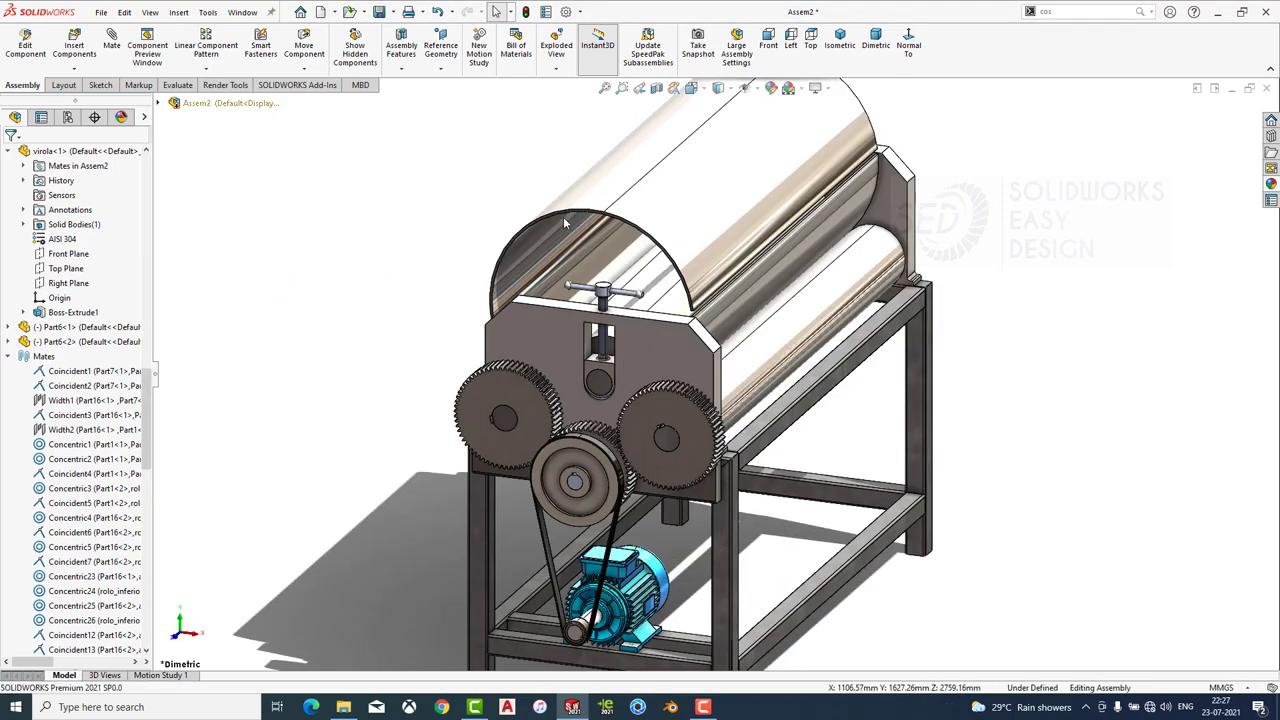
{"action": "left_click", "coordinate": [572, 213]}
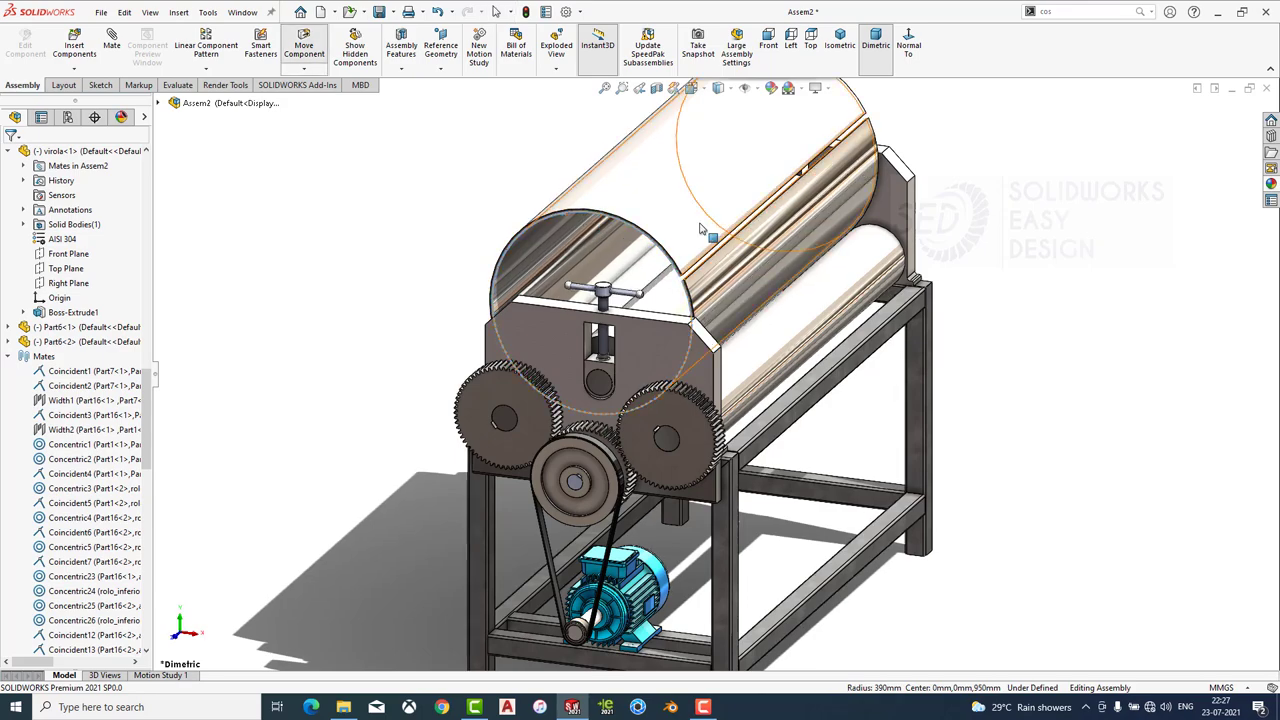
{"action": "key", "text": "Escape"}
{"action": "mouse_move", "coordinate": [700, 229]}
{"action": "middle_mouse_down"}
{"action": "mouse_move", "coordinate": [737, 417]}
{"action": "mouse_move", "coordinate": [620, 388]}
{"action": "middle_mouse_up"}
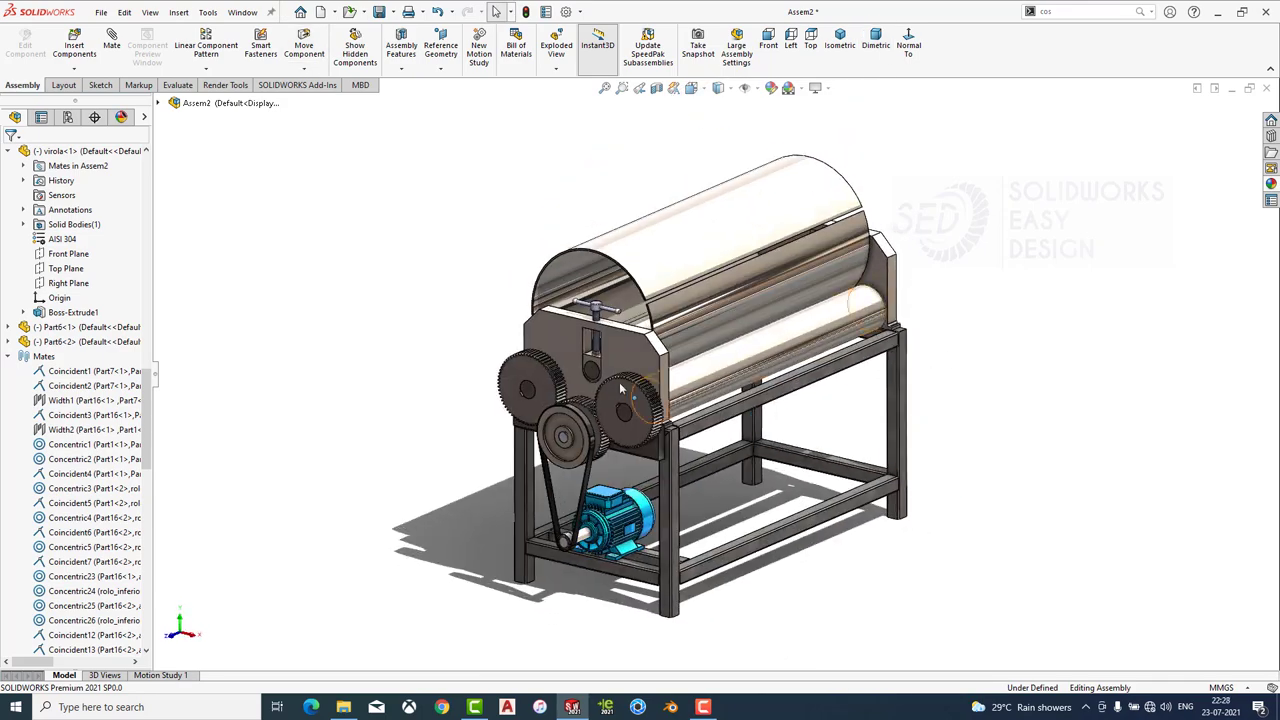
Save Assem2, rebuilding and storing the virtual components inside the assembly.
{"action": "key", "text": "ctrl+s"}
{"action": "left_click", "coordinate": [268, 215]}
{"action": "left_click", "coordinate": [579, 305]}
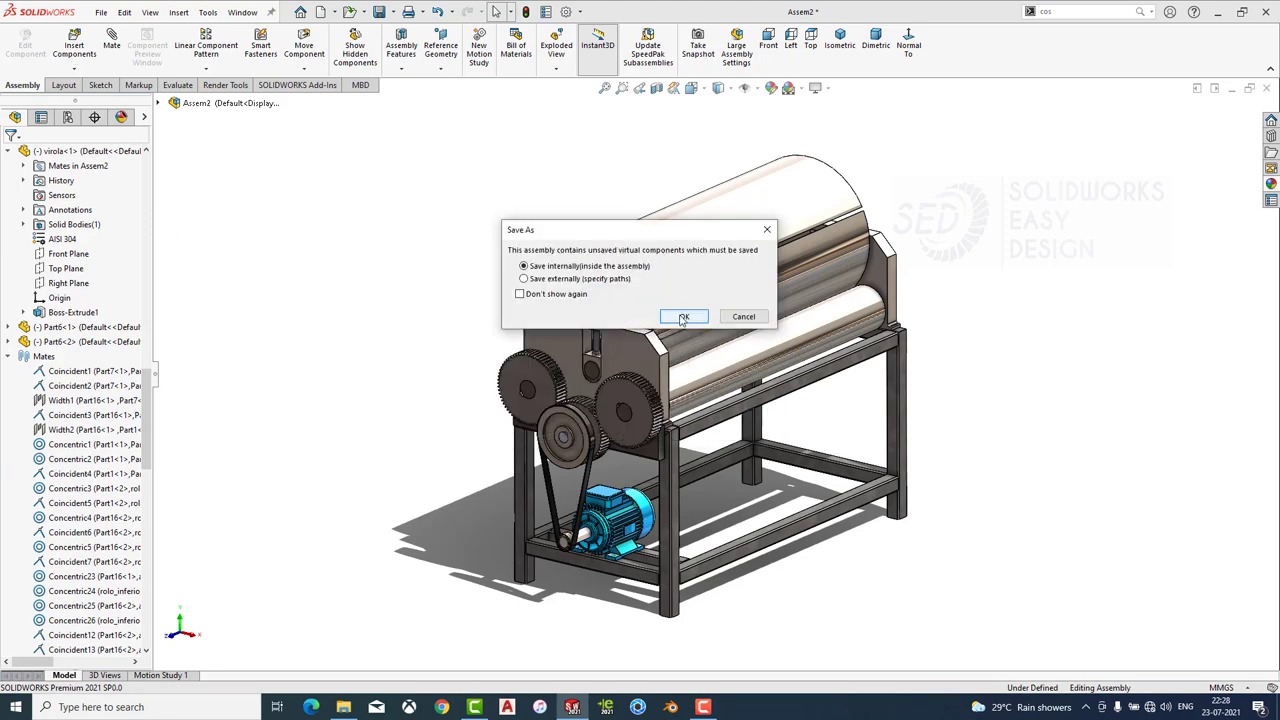
{"action": "left_click", "coordinate": [683, 317]}
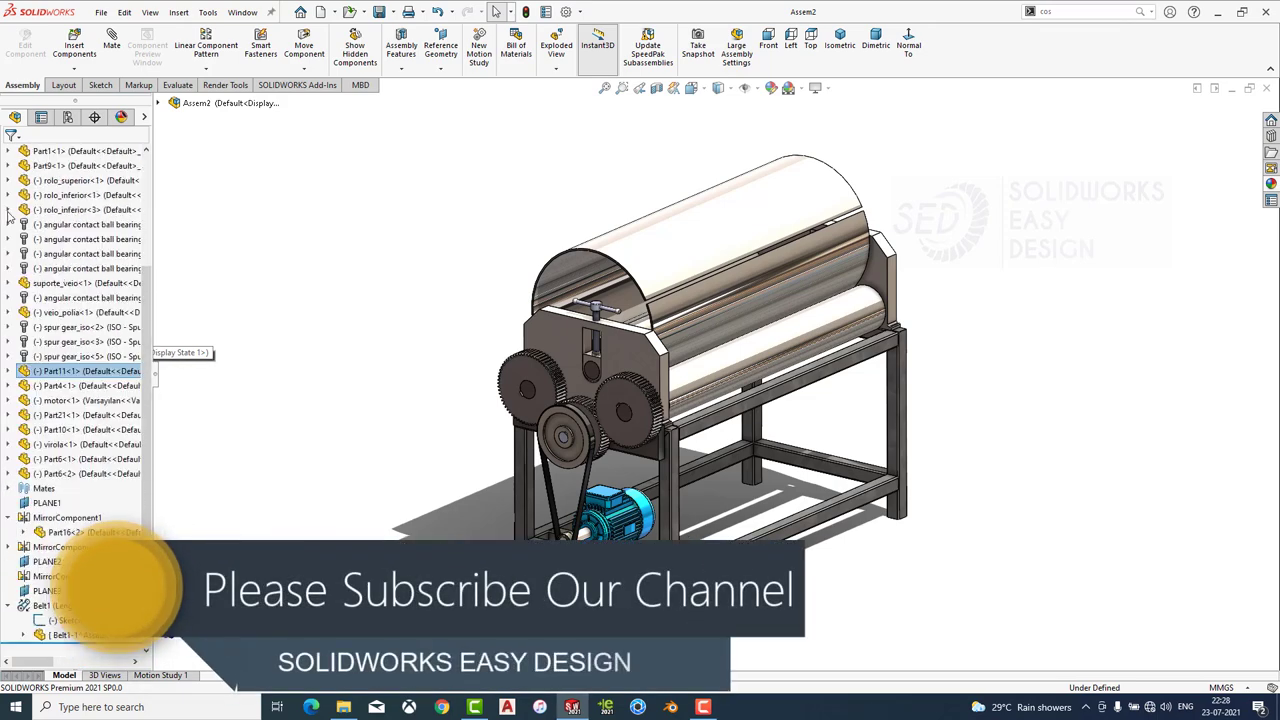
Mate the guard's bottom face coincident with the frame beam face.
{"action": "left_click", "coordinate": [418, 458]}
{"action": "middle_click_drag", "start_coordinate": [418, 458], "coordinate": [450, 430]}
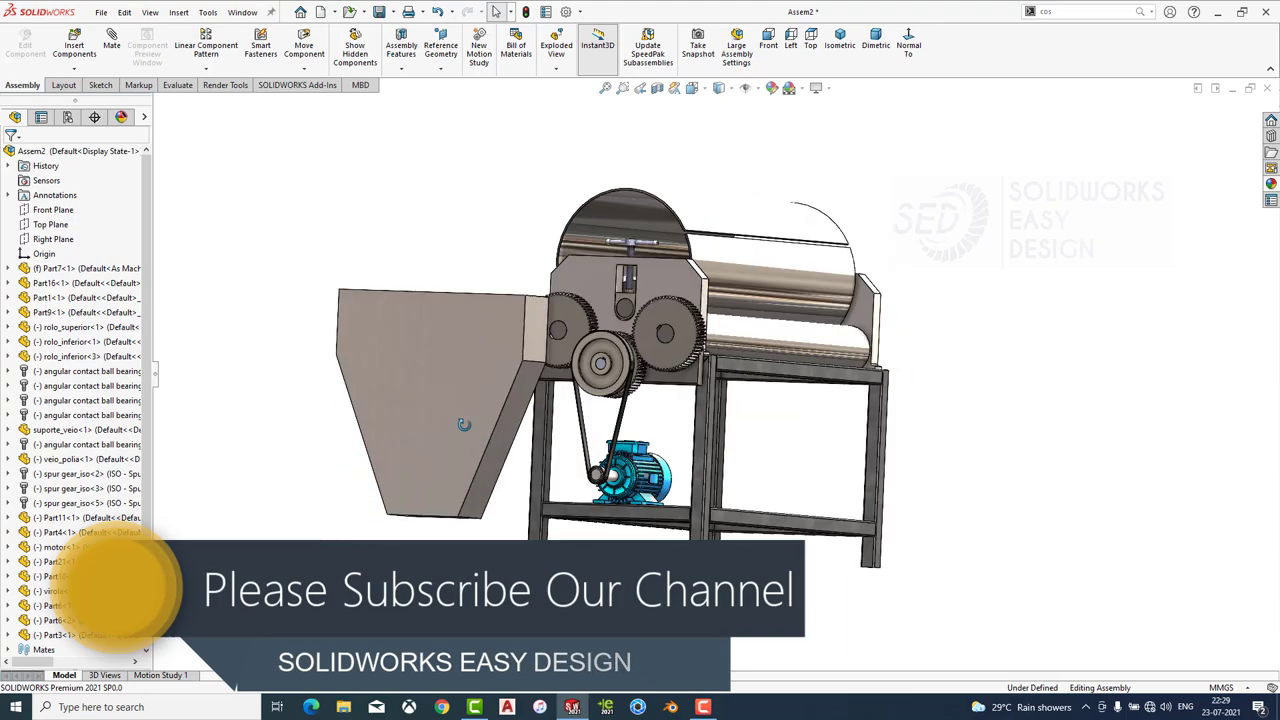
{"action": "left_click", "coordinate": [450, 428]}
{"action": "left_click", "coordinate": [111, 45]}
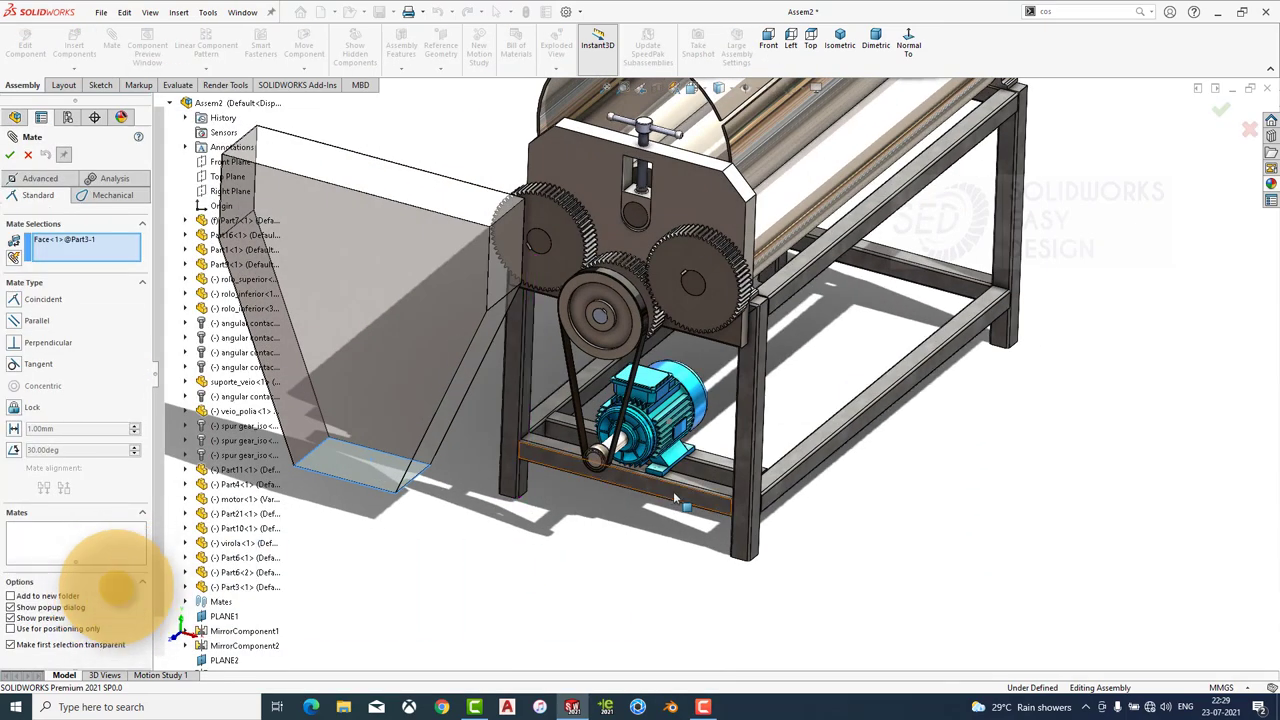
{"action": "scroll", "coordinate": [675, 498], "scroll_direction": "up", "scroll_amount": 3}
{"action": "left_click", "coordinate": [693, 448]}
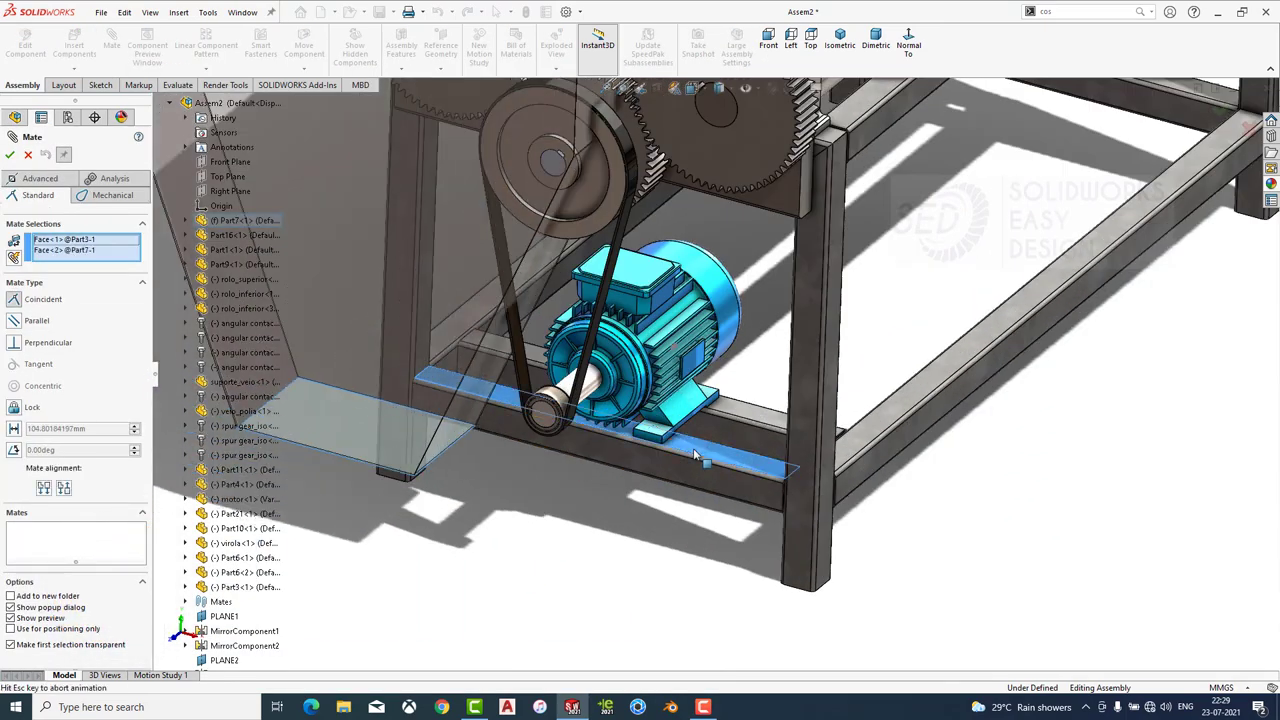
{"action": "left_click", "coordinate": [843, 470]}
{"action": "scroll", "coordinate": [843, 470], "scroll_direction": "down", "scroll_amount": 5}
Centre the guard with a Width mate using its side faces and the machine tab faces.
{"action": "left_click", "coordinate": [715, 220]}
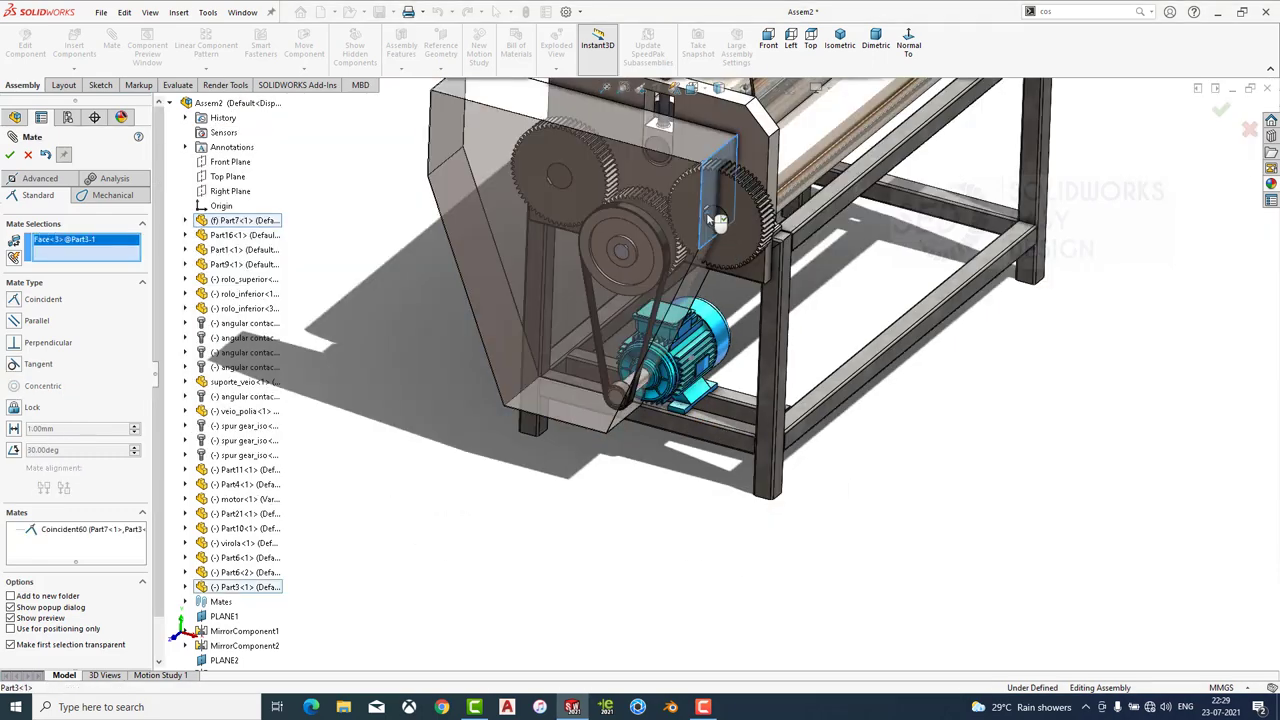
{"action": "middle_click_drag", "start_coordinate": [715, 220], "coordinate": [600, 300]}
{"action": "left_click", "coordinate": [27, 181]}
{"action": "left_click", "coordinate": [20, 342]}
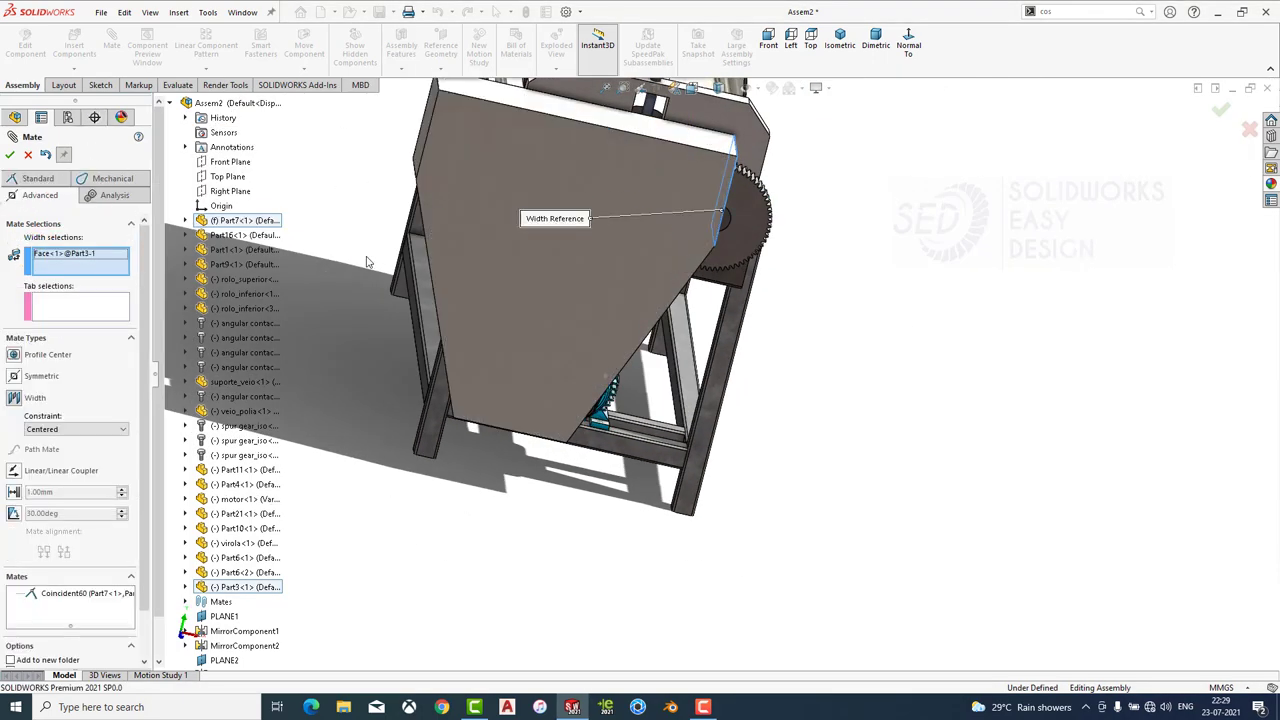
{"action": "left_click", "coordinate": [425, 126]}
{"action": "mouse_move", "coordinate": [704, 258]}
{"action": "middle_mouse_down"}
{"action": "mouse_move", "coordinate": [760, 230]}
{"action": "mouse_move", "coordinate": [929, 194]}
{"action": "mouse_move", "coordinate": [690, 300]}
{"action": "middle_mouse_up"}
{"action": "left_click", "coordinate": [760, 230]}
{"action": "left_click", "coordinate": [688, 290]}
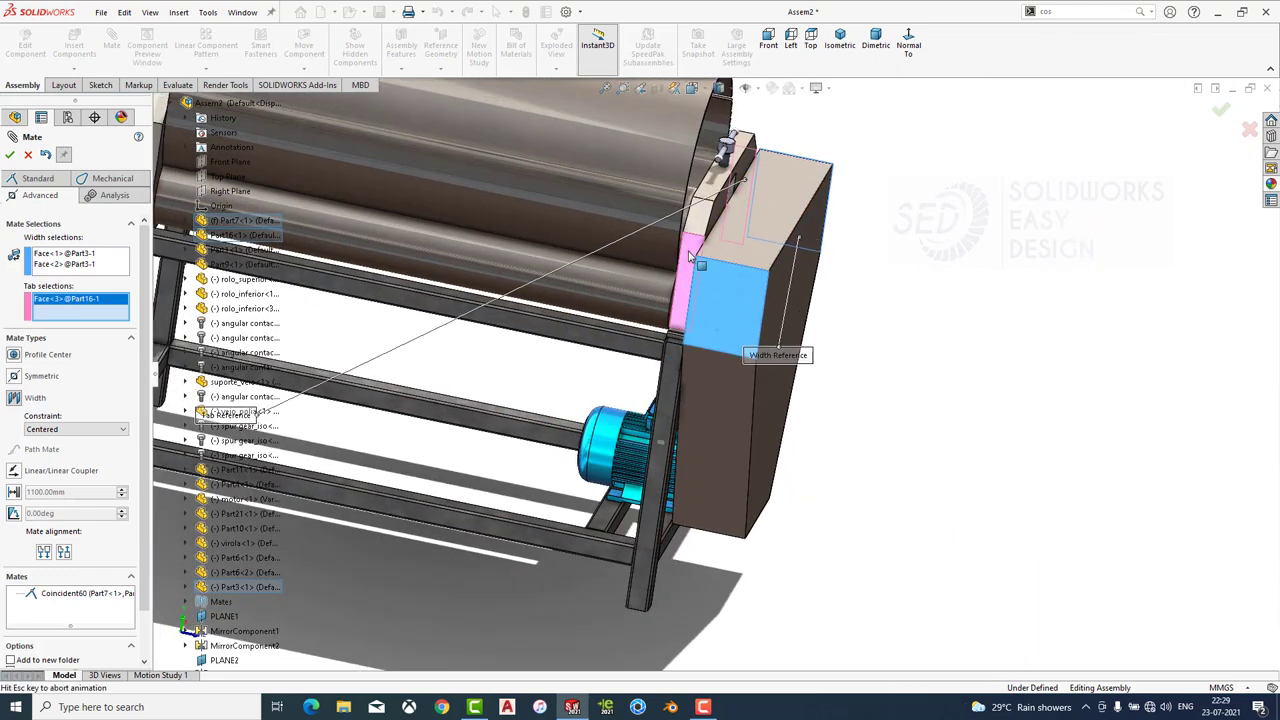
{"action": "left_click", "coordinate": [9, 154]}
{"action": "left_click", "coordinate": [9, 154]}
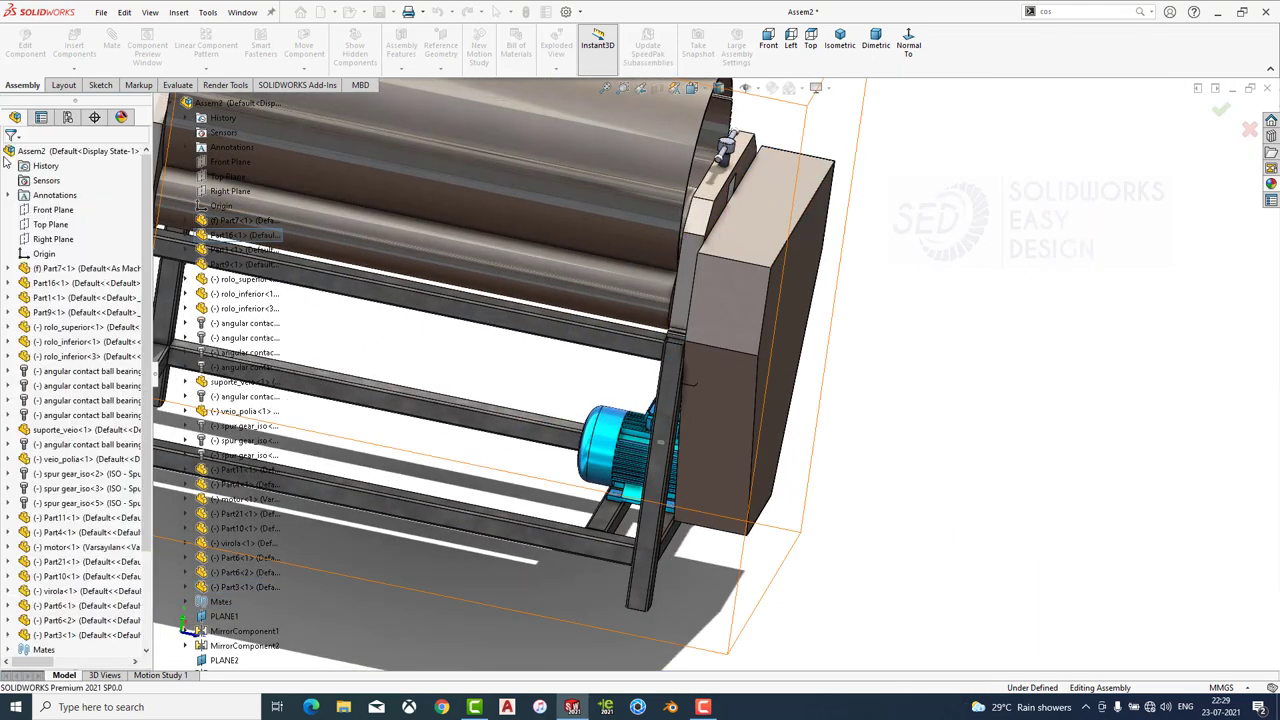
Make the gear guard cover transparent in dimetric view to reveal the gears and belt.
{"action": "left_click", "coordinate": [875, 42]}
{"action": "left_click", "coordinate": [655, 450]}
{"action": "left_click", "coordinate": [790, 372]}
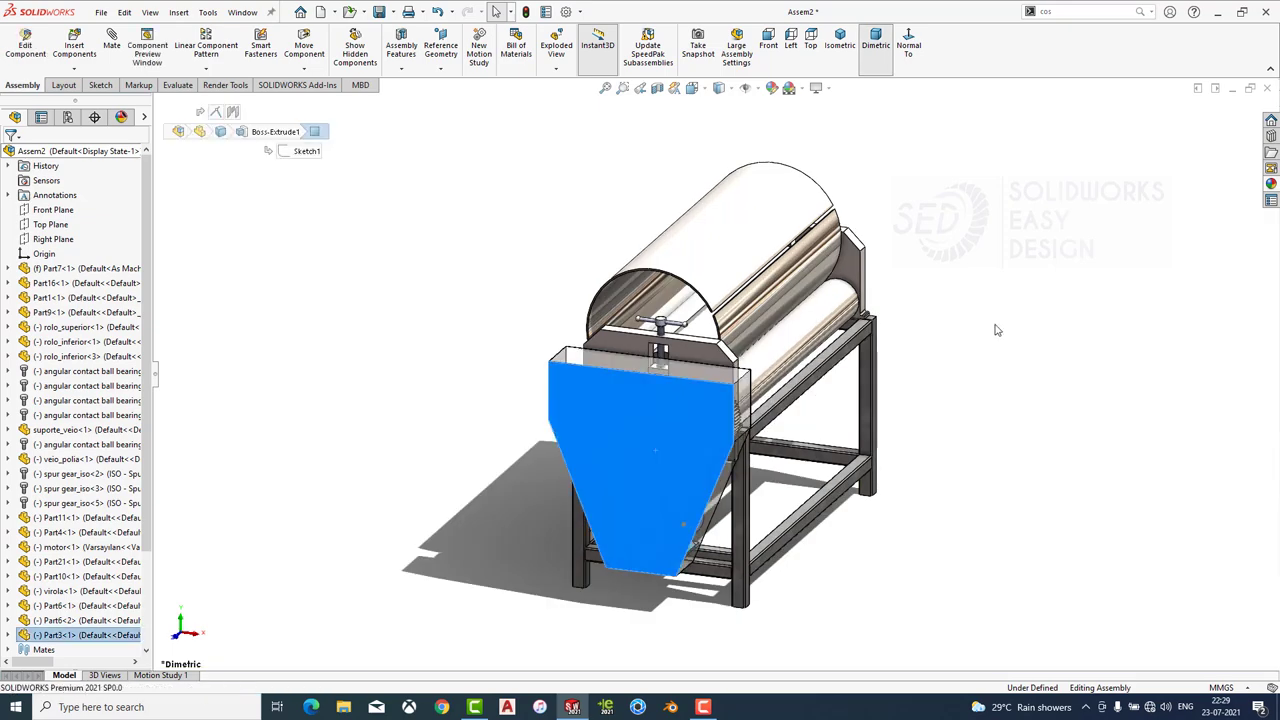
{"action": "middle_click_drag", "start_coordinate": [968, 352], "coordinate": [957, 380]}
Save all modified documents and view the machine in isometric orientation.
{"action": "key", "text": "ctrl+s"}
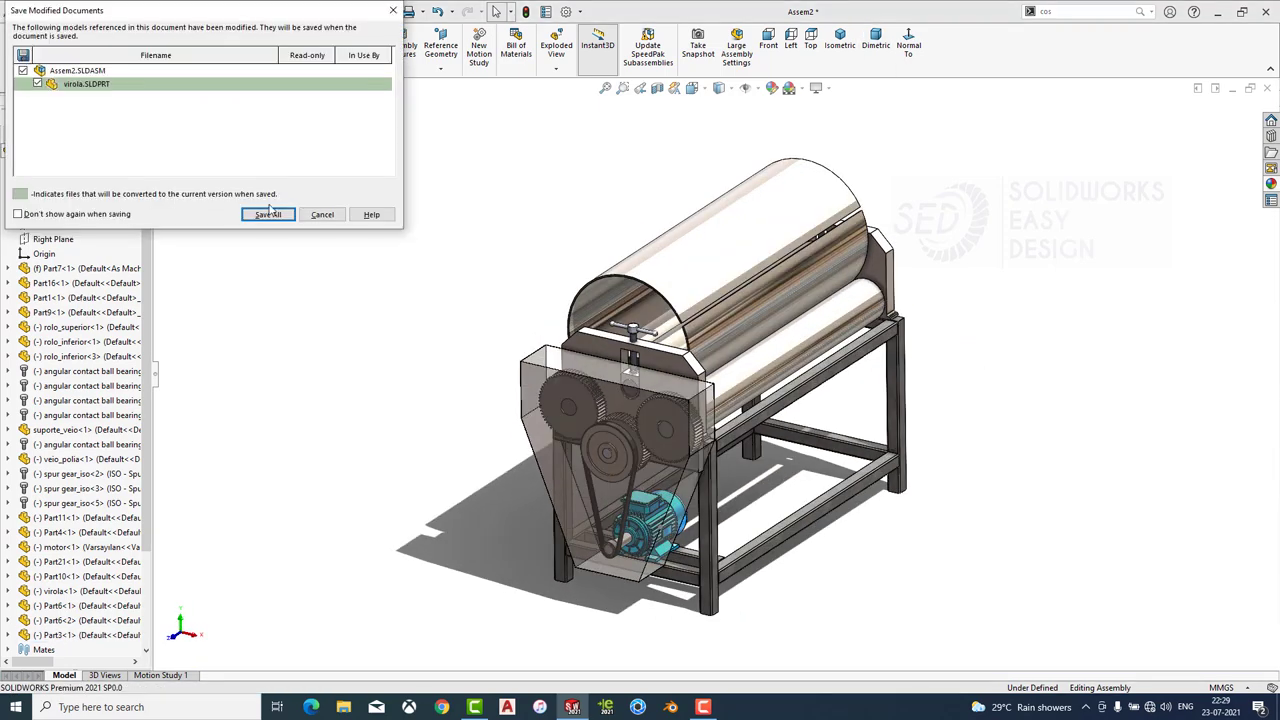
{"action": "left_click", "coordinate": [272, 208]}
{"action": "left_click", "coordinate": [839, 42]}
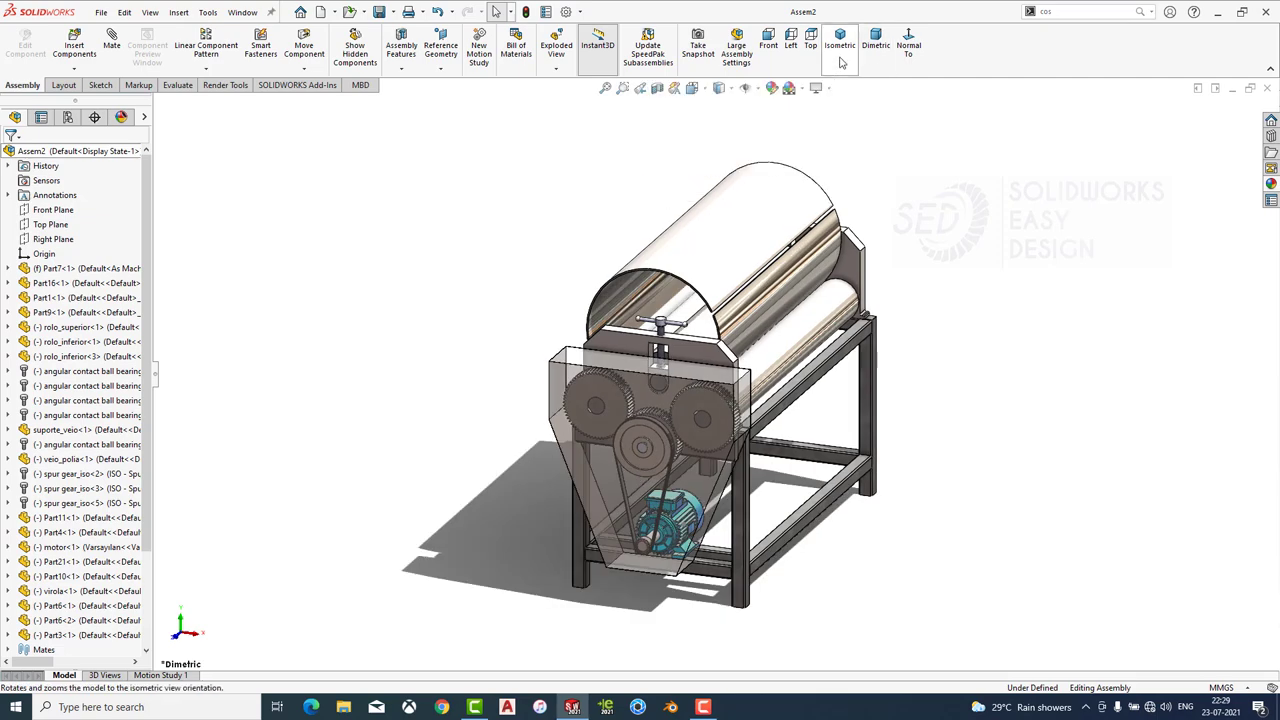
{"action": "scroll", "coordinate": [740, 470], "scroll_direction": "down", "scroll_amount": 2}
{"action": "scroll", "coordinate": [820, 400], "scroll_direction": "up", "scroll_amount": 2}
{"action": "scroll", "coordinate": [880, 300], "scroll_direction": "down", "scroll_amount": 2}
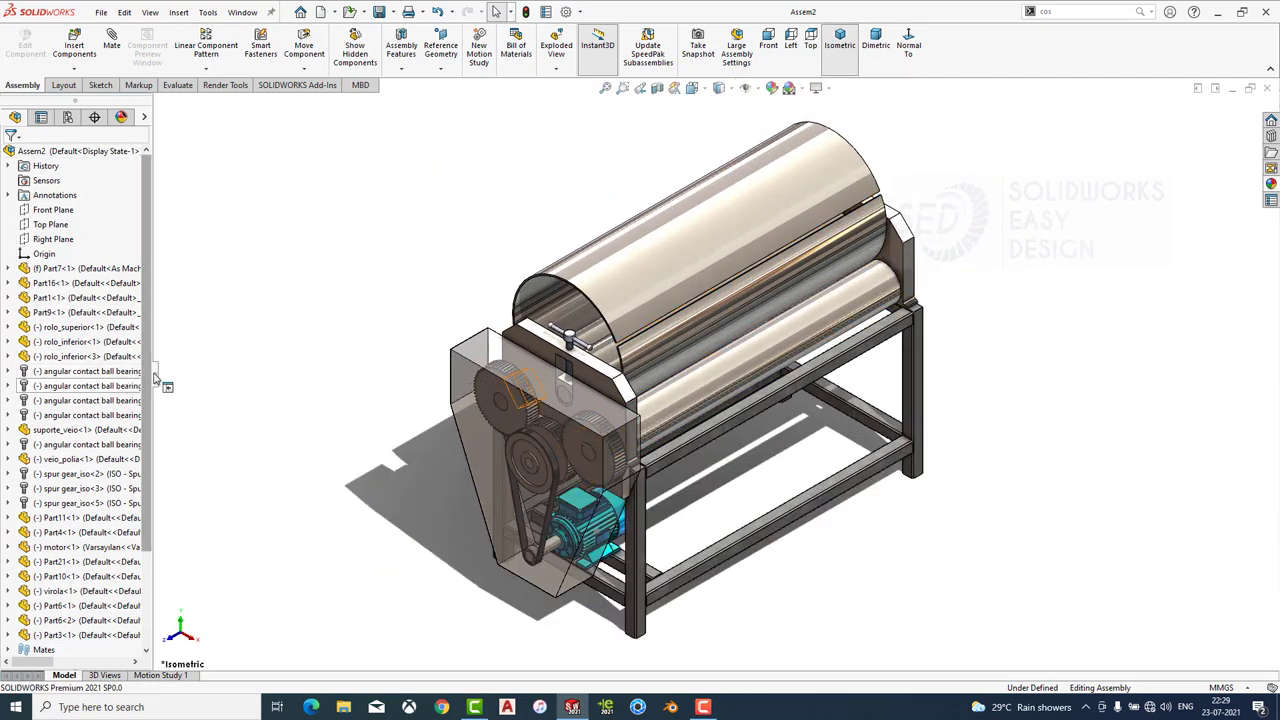
{"action": "left_click", "coordinate": [157, 376]}
{"action": "left_click", "coordinate": [3, 378]}
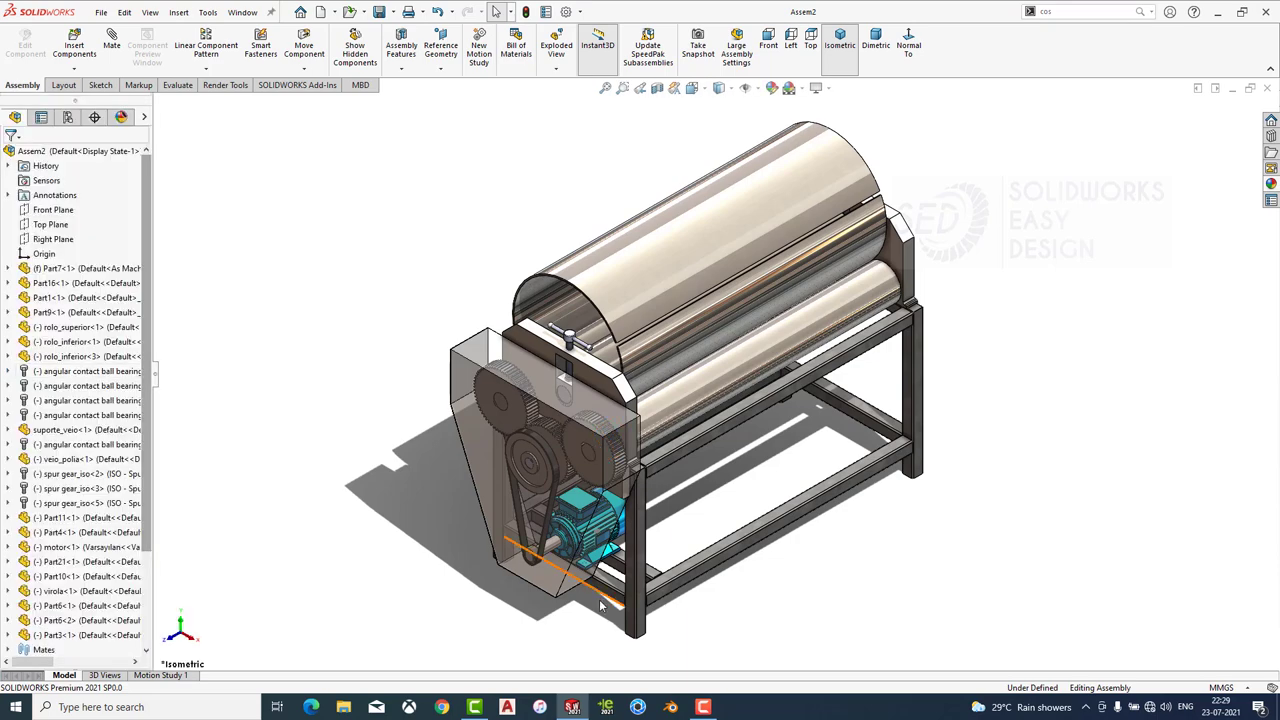
Open Motion Study 1 and extend the animation length to 10 seconds.
{"action": "left_click", "coordinate": [160, 675]}
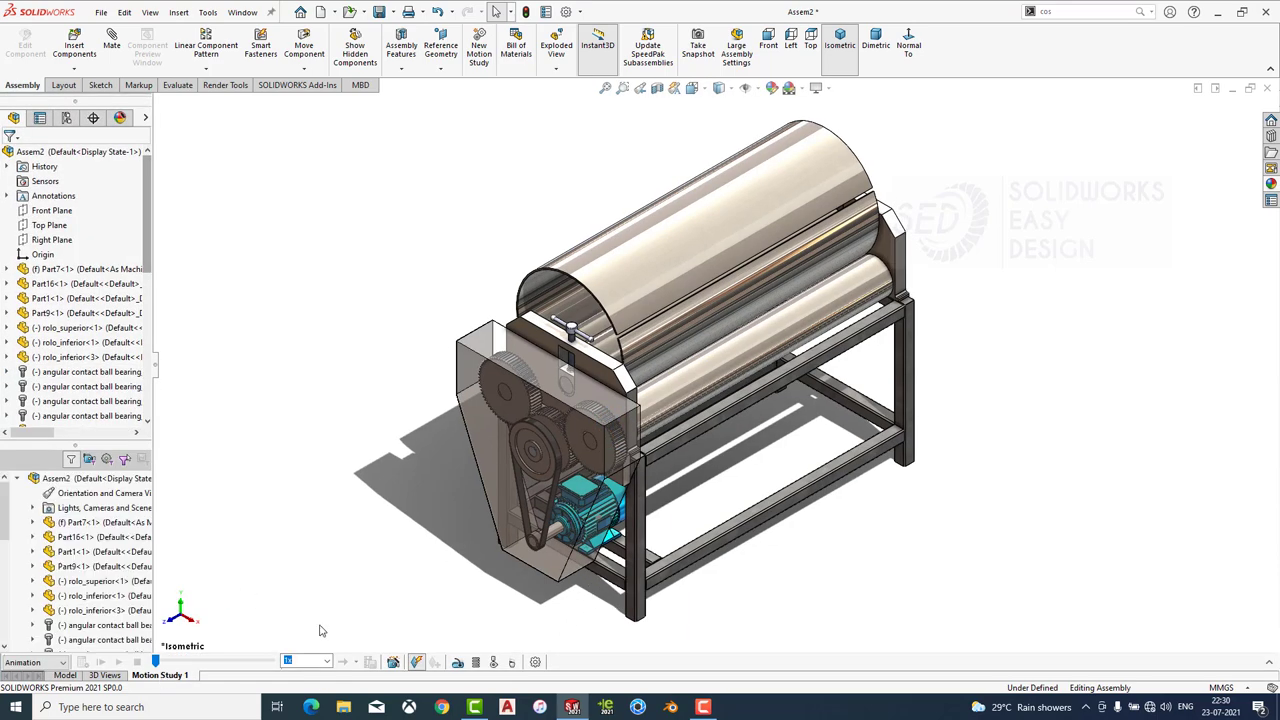
{"action": "left_click", "coordinate": [1269, 661]}
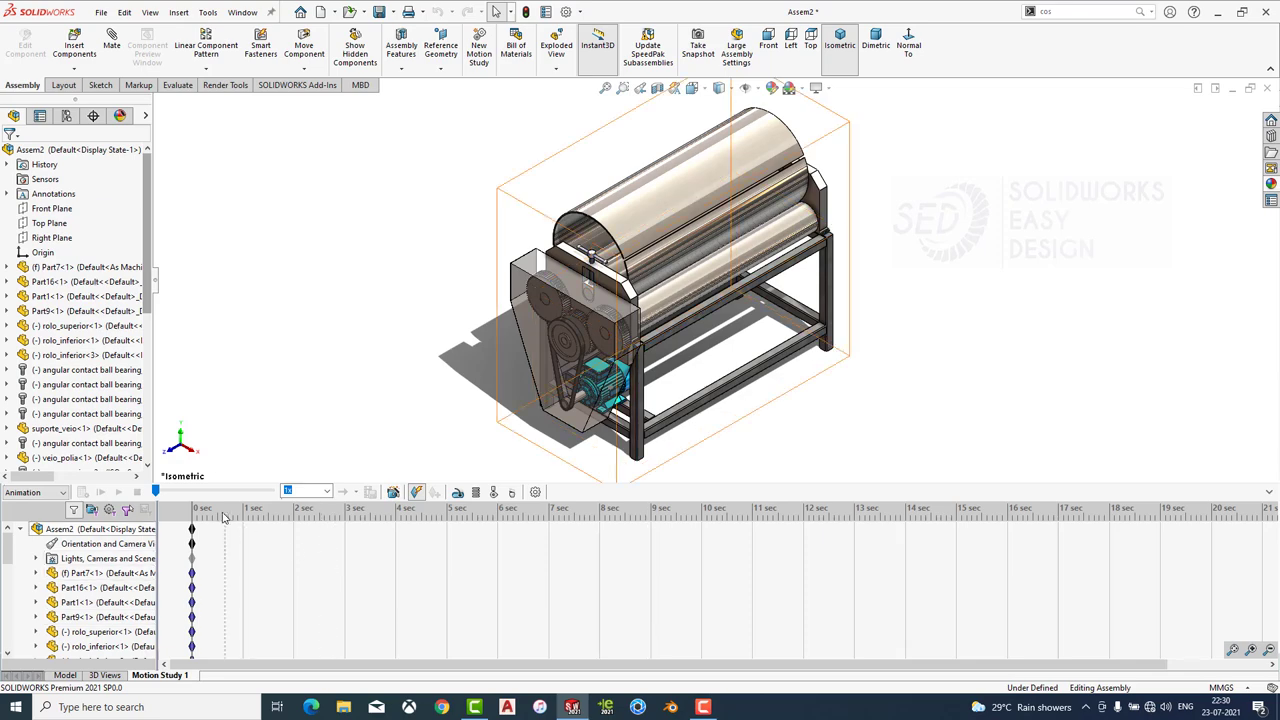
{"action": "left_click_drag", "start_coordinate": [697, 527], "coordinate": [703, 528]}
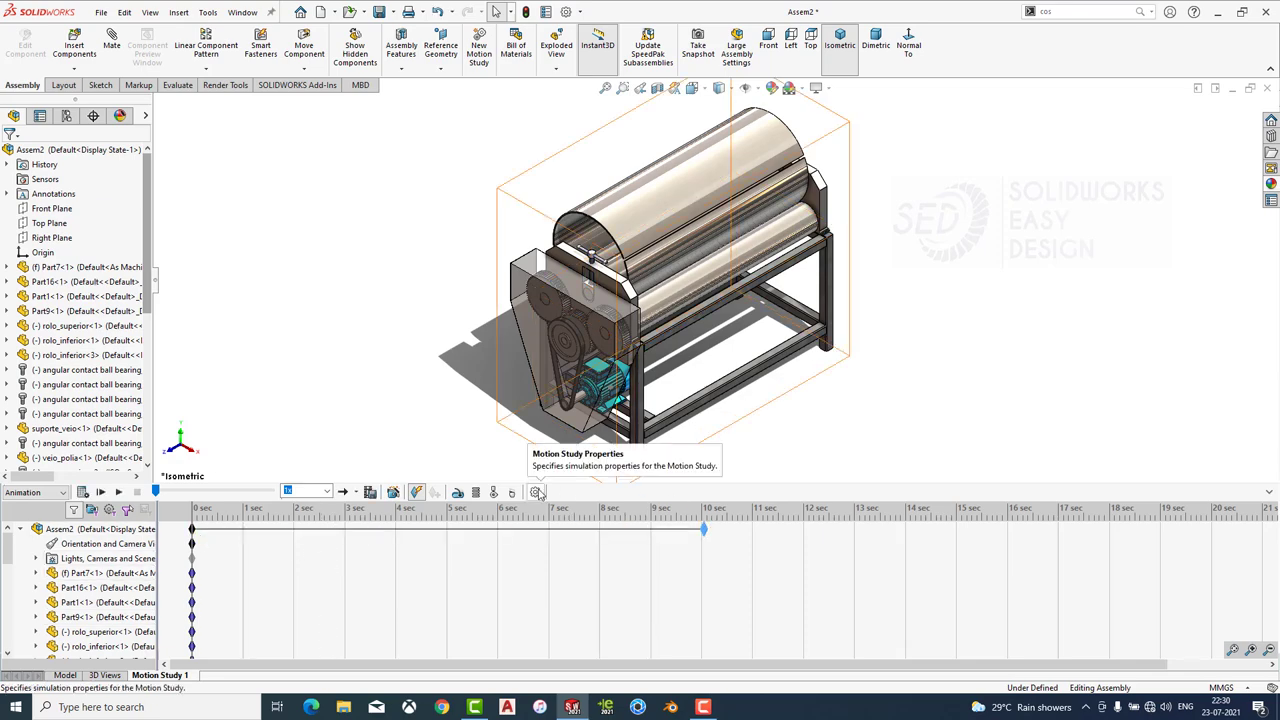
{"action": "left_click", "coordinate": [536, 492]}
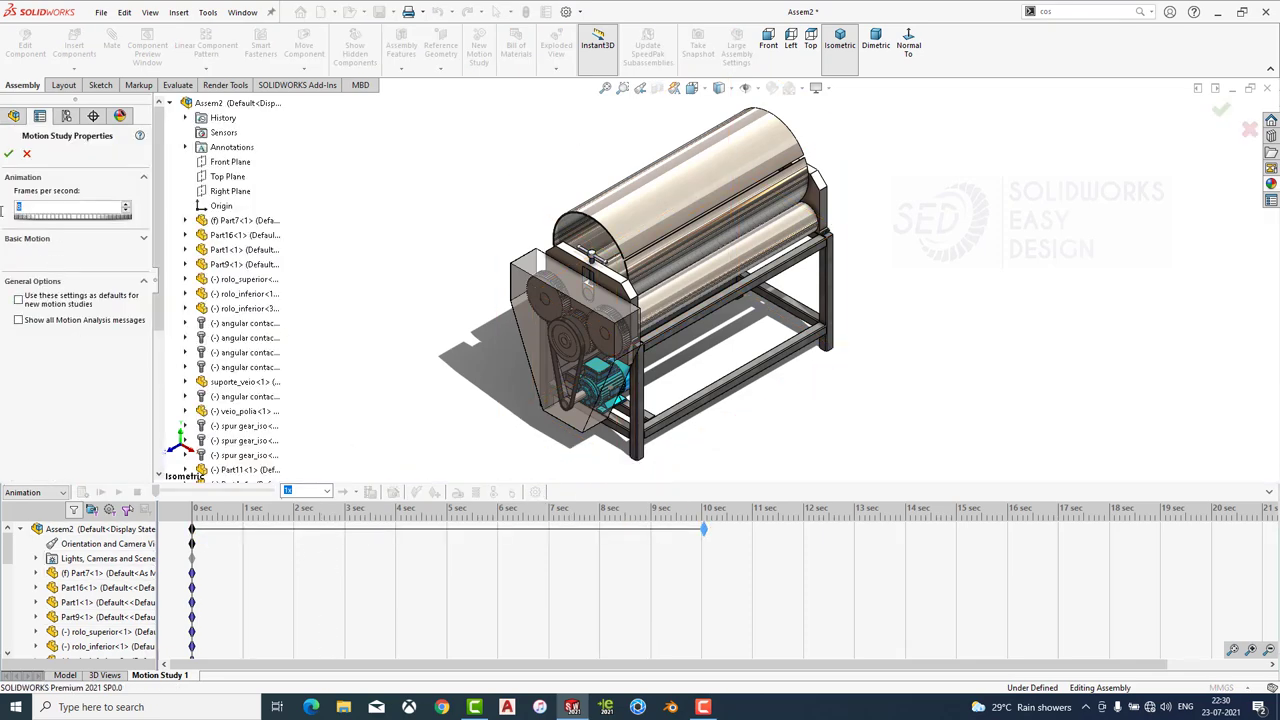
{"action": "left_click", "coordinate": [9, 154]}
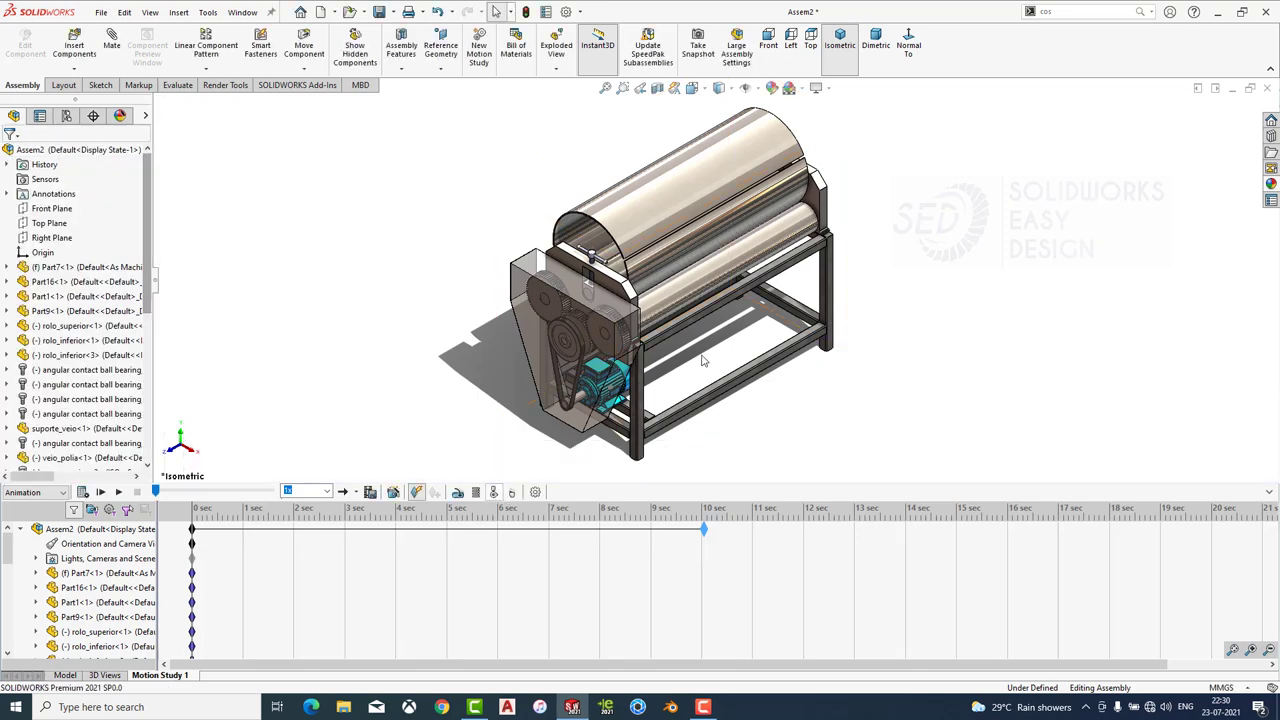
Add solid-body contact between all components.
{"action": "left_click", "coordinate": [511, 492]}
{"action": "left_click_drag", "start_coordinate": [461, 410], "coordinate": [461, 410]}
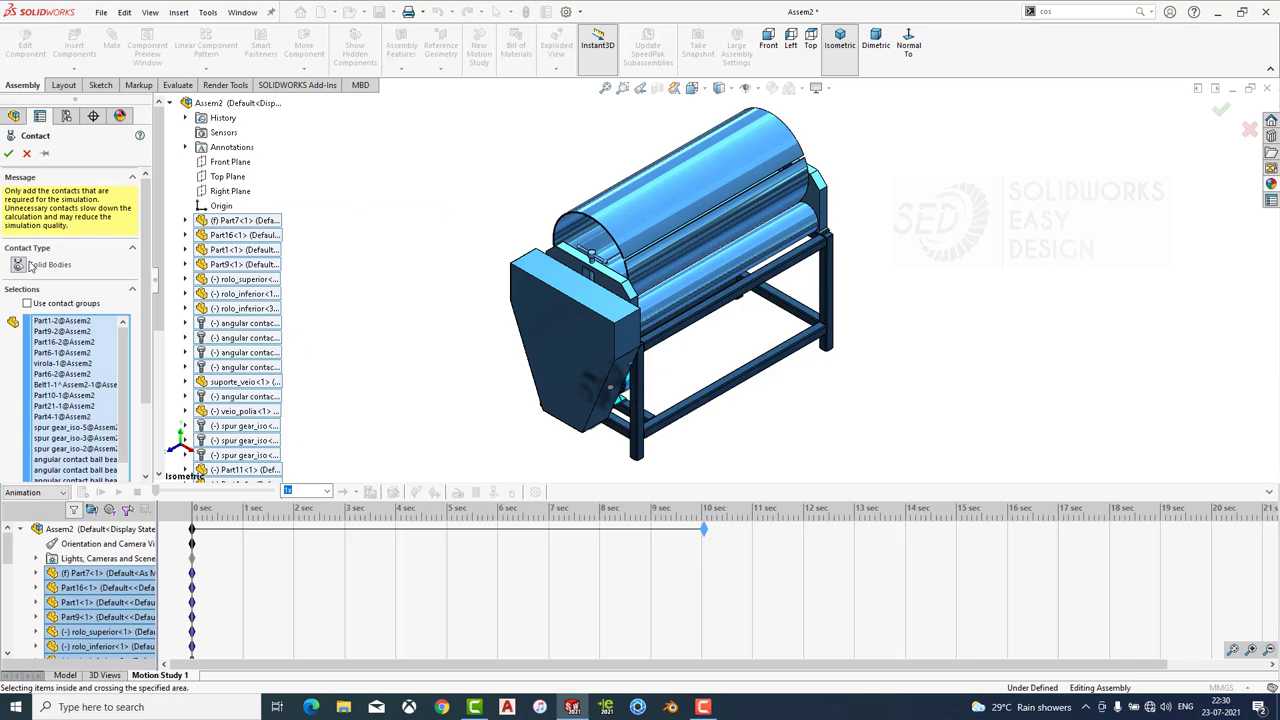
{"action": "left_click", "coordinate": [9, 154]}
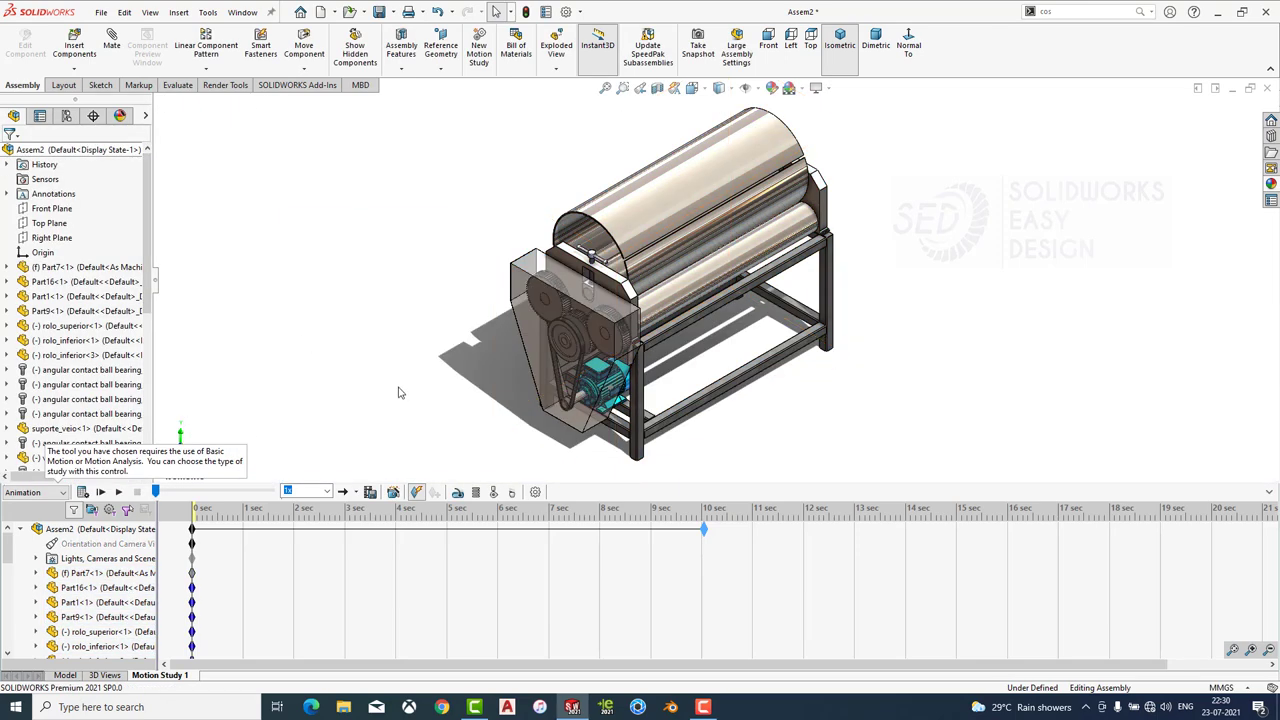
Add a constant-speed rotary motor on the motor shaft's circular edge.
{"action": "left_click", "coordinate": [457, 492]}
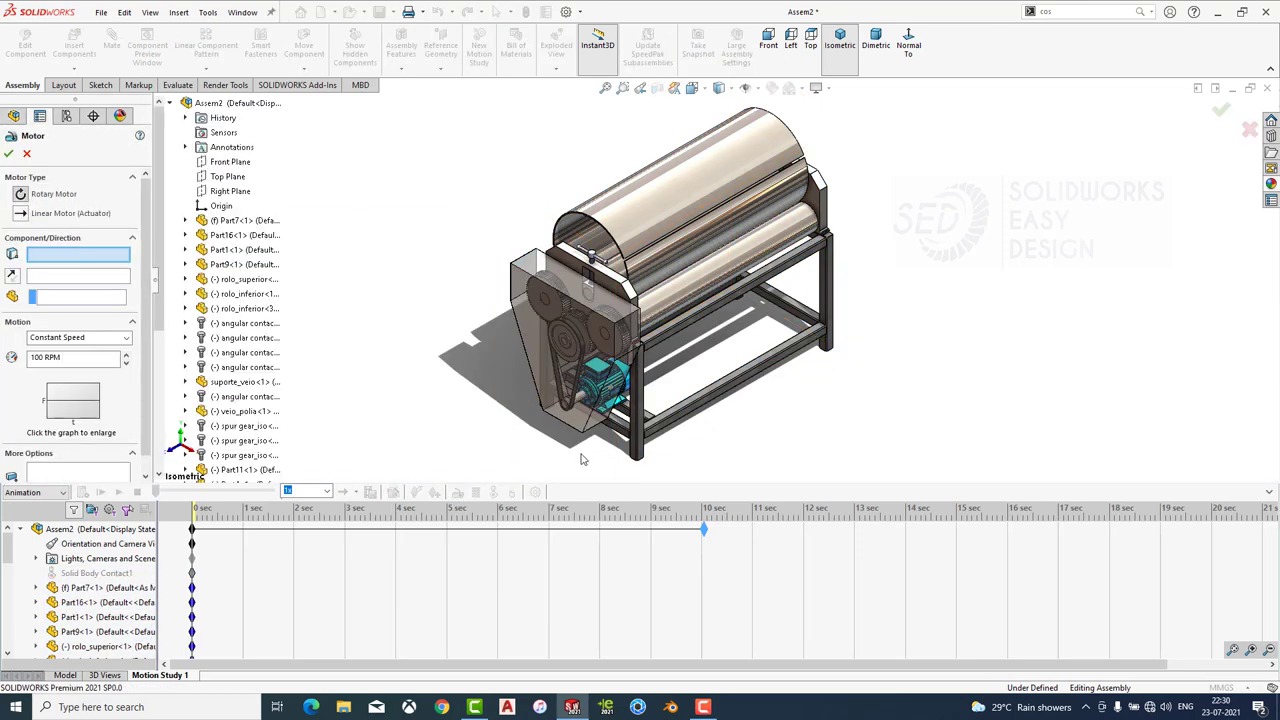
{"action": "scroll", "coordinate": [555, 470], "scroll_direction": "down", "scroll_amount": 3}
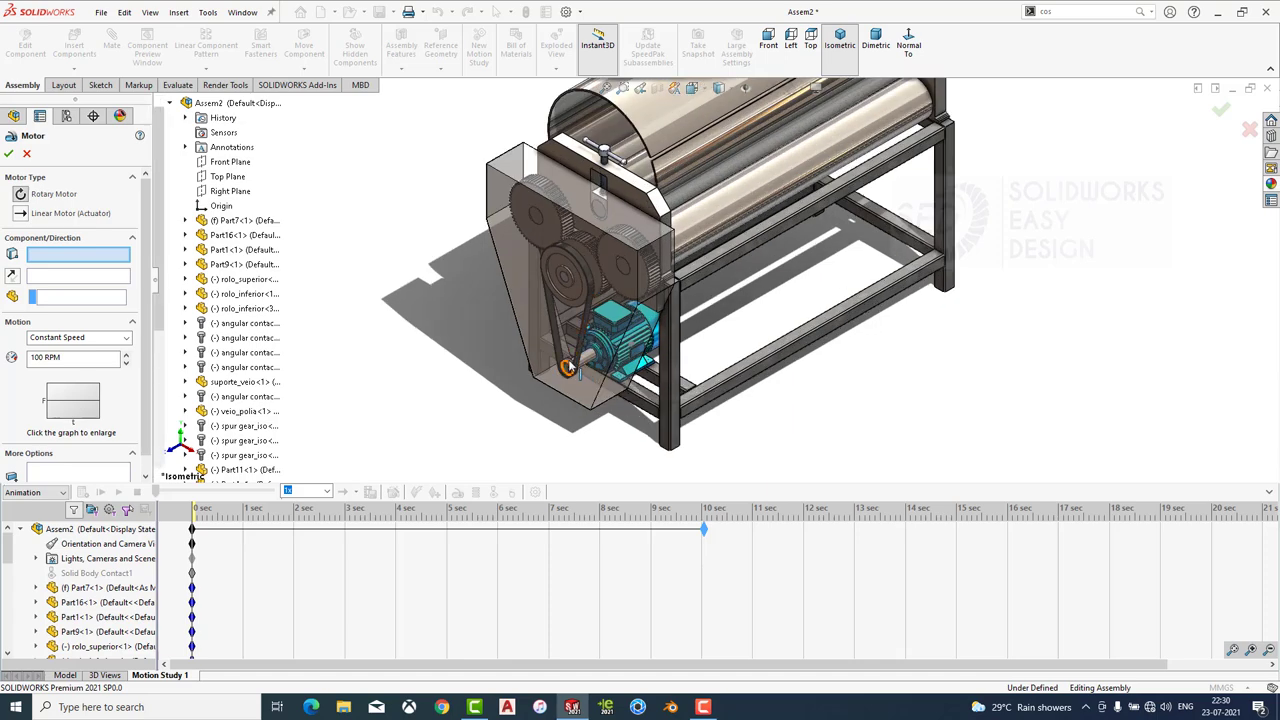
{"action": "left_click", "coordinate": [568, 366]}
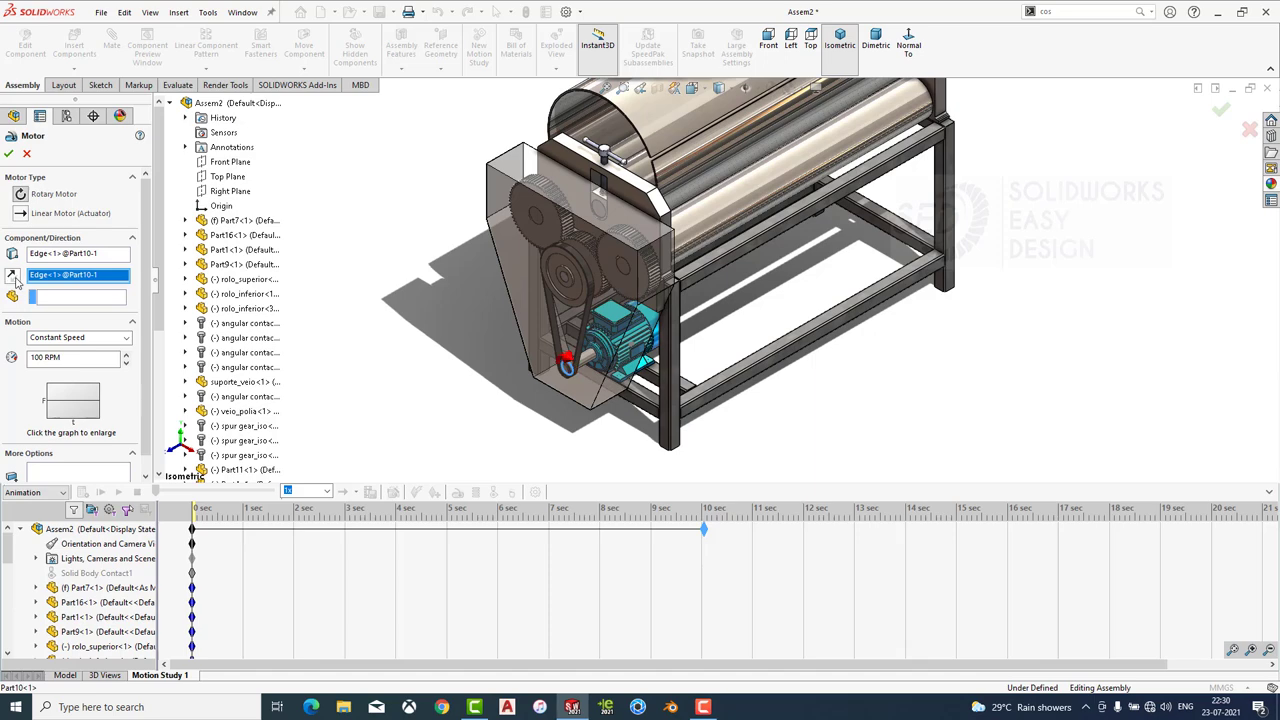
{"action": "scroll", "coordinate": [818, 137], "scroll_direction": "up", "scroll_amount": 3}
{"action": "scroll", "coordinate": [818, 137], "scroll_direction": "down", "scroll_amount": 2}
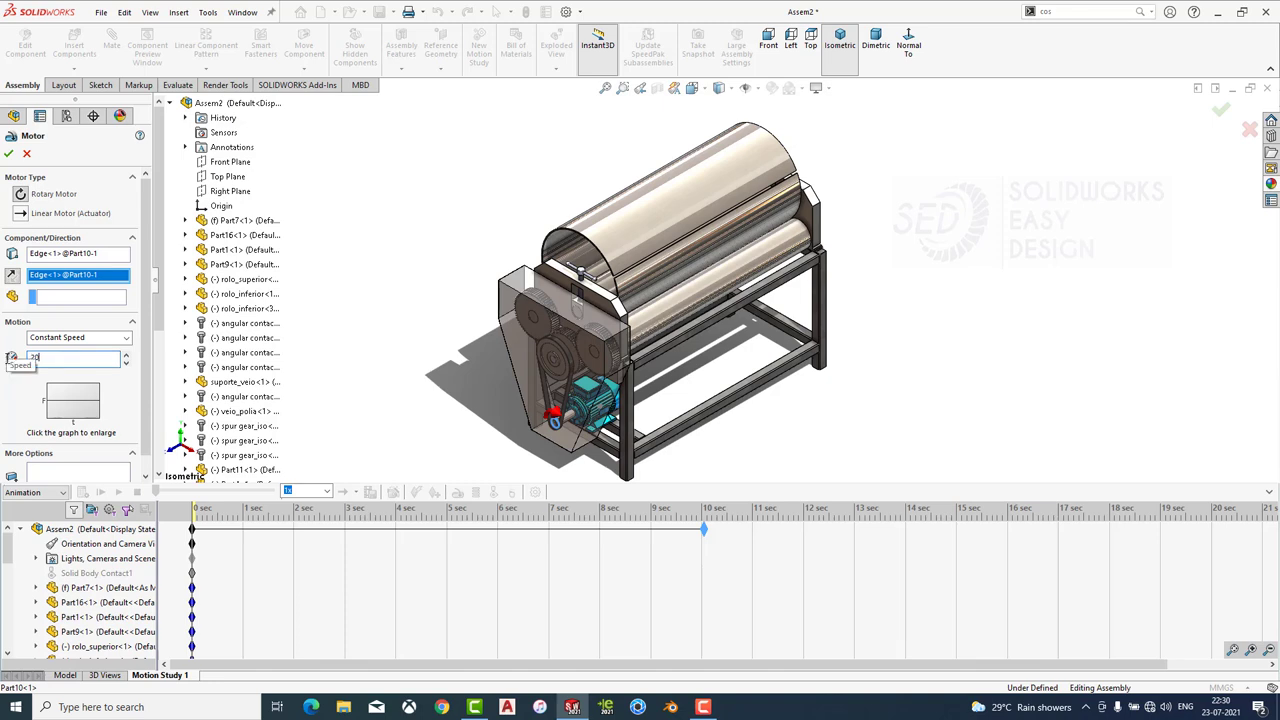
{"action": "left_click", "coordinate": [9, 155]}
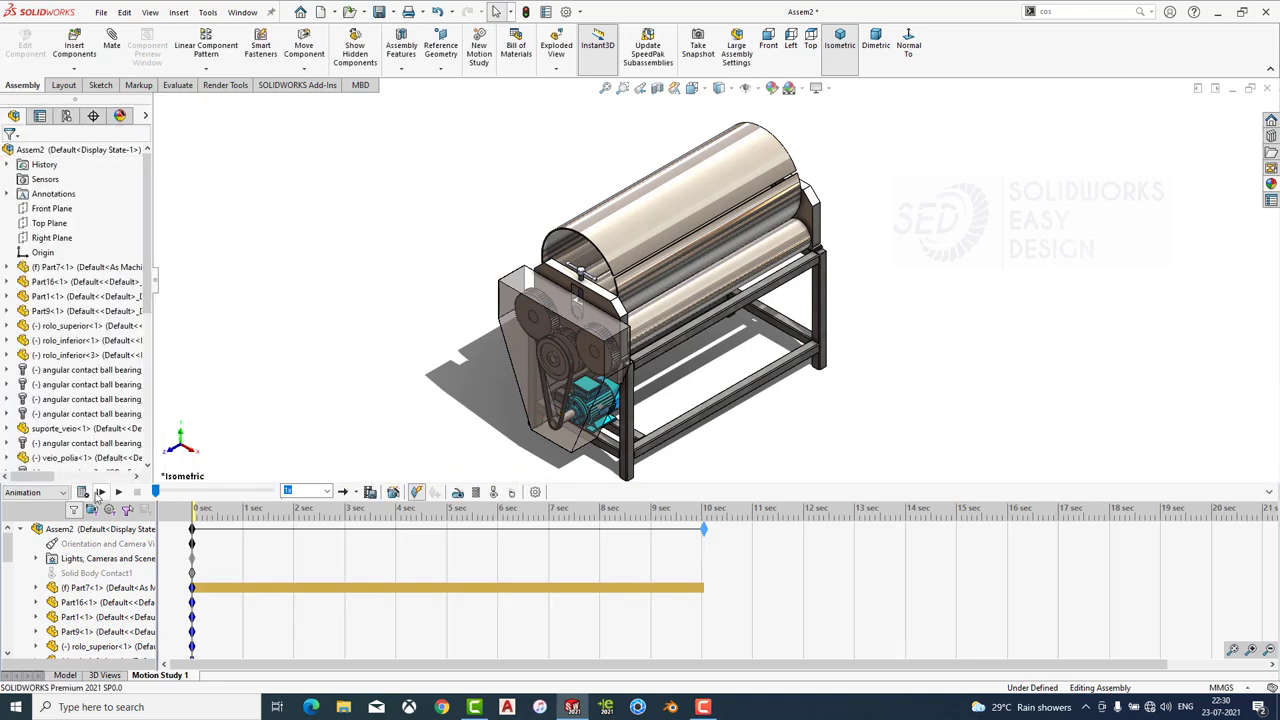
Calculate Motion Study 1 and replay the 10-second animation.
{"action": "left_click", "coordinate": [99, 493]}
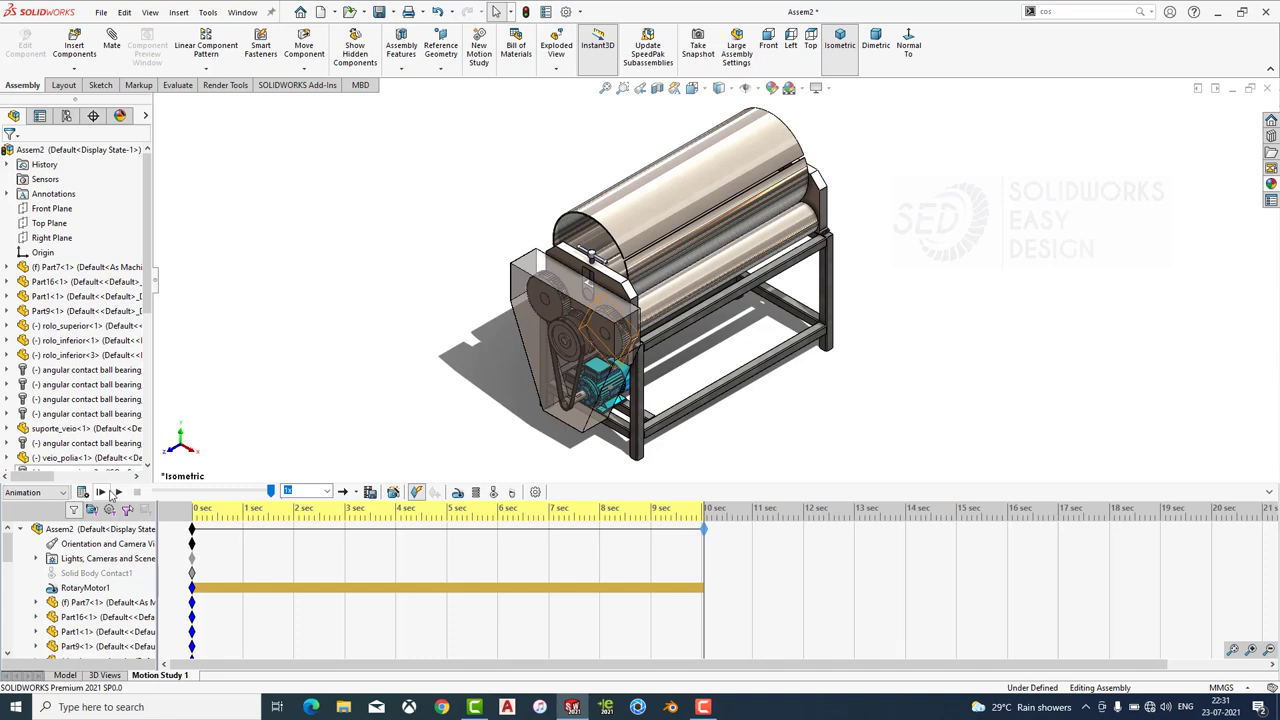
{"action": "left_click", "coordinate": [120, 491]}
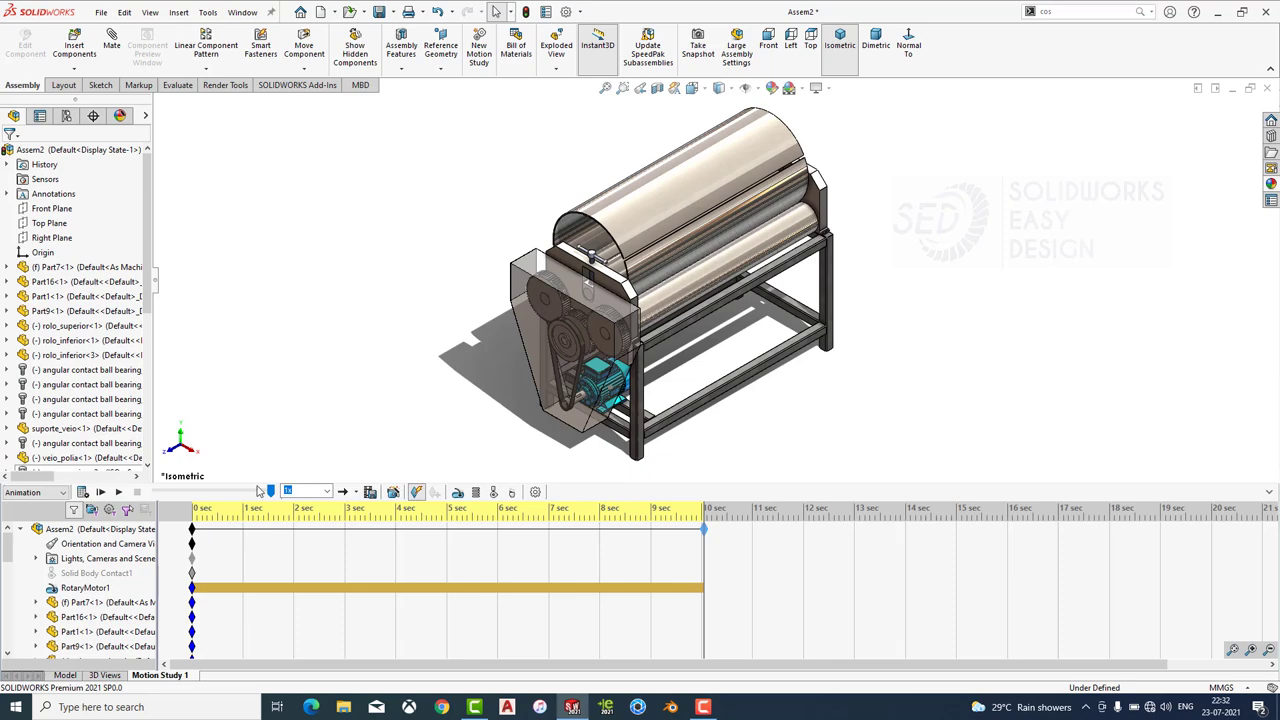
{"action": "left_click", "coordinate": [117, 493]}
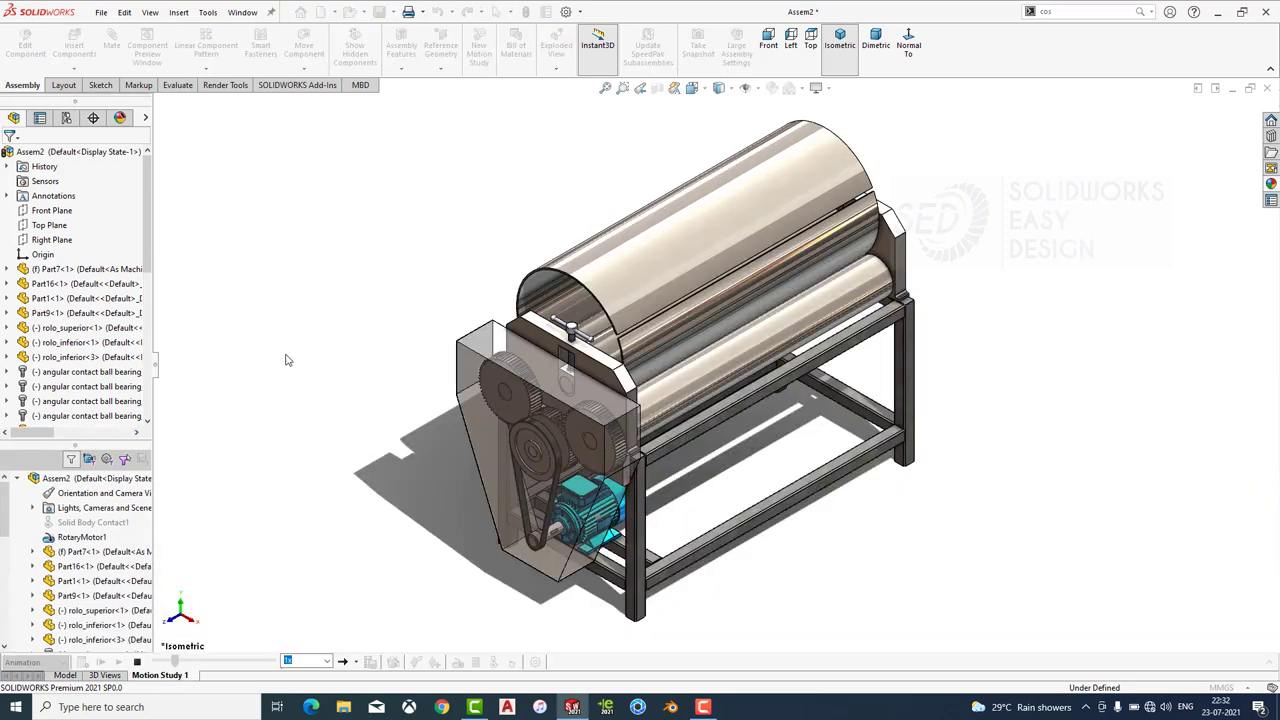
Hide the design tree and zoom in on the gears while the animation plays.
{"action": "left_click", "coordinate": [153, 370]}
{"action": "scroll", "coordinate": [535, 362], "scroll_direction": "down", "scroll_amount": 5}
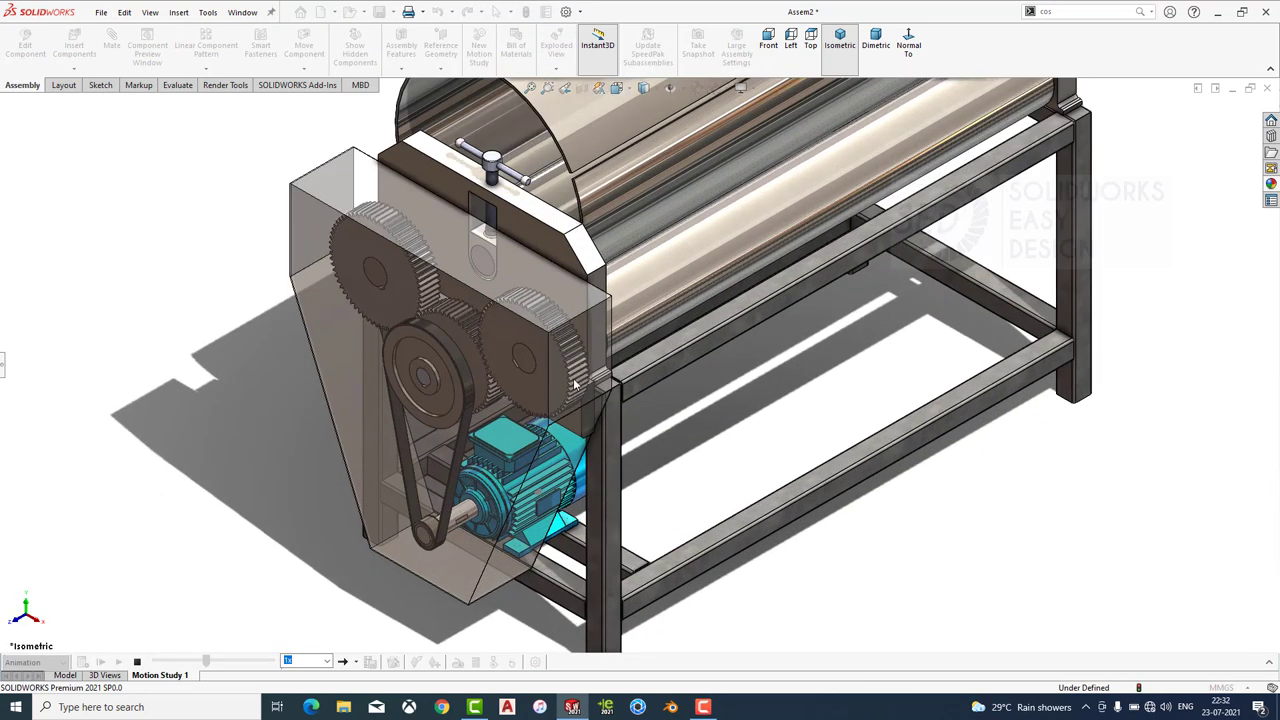
{"action": "scroll", "coordinate": [535, 362], "scroll_direction": "down", "scroll_amount": 5}
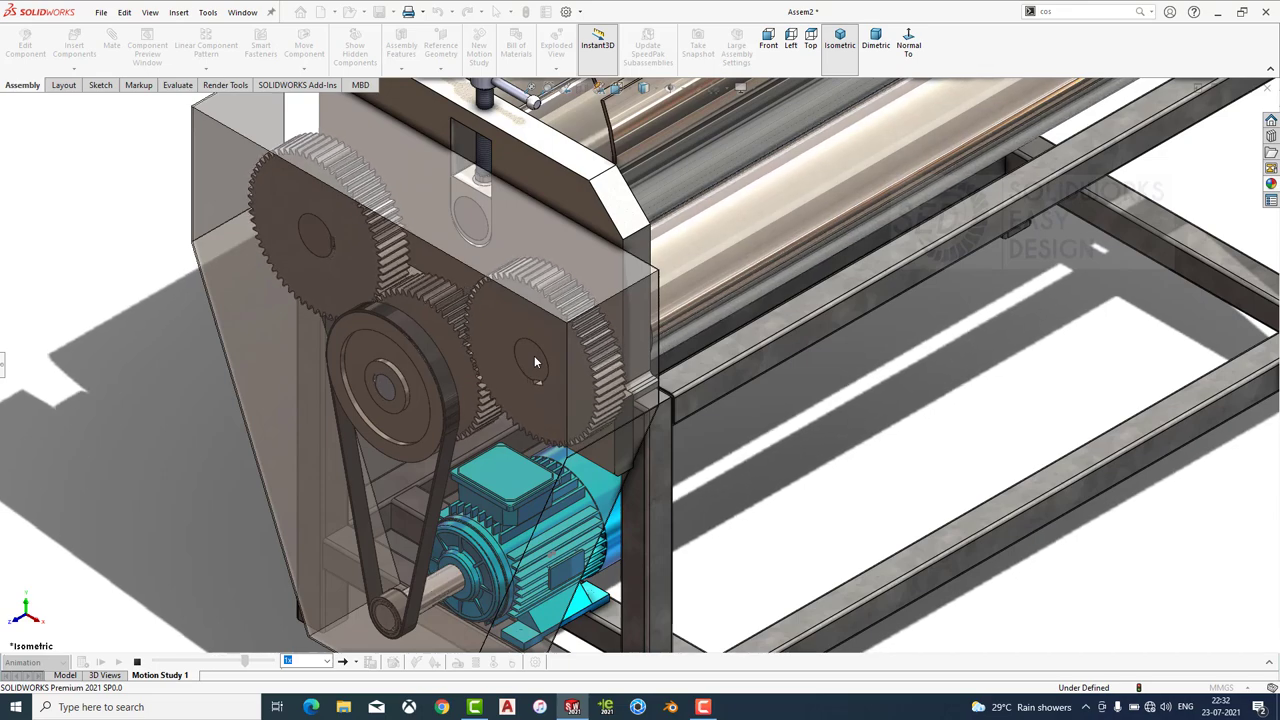
{"action": "scroll", "coordinate": [535, 362], "scroll_direction": "up", "scroll_amount": 2}
{"action": "scroll", "coordinate": [535, 362], "scroll_direction": "up", "scroll_amount": 4}
{"action": "scroll", "coordinate": [535, 362], "scroll_direction": "up", "scroll_amount": 3}
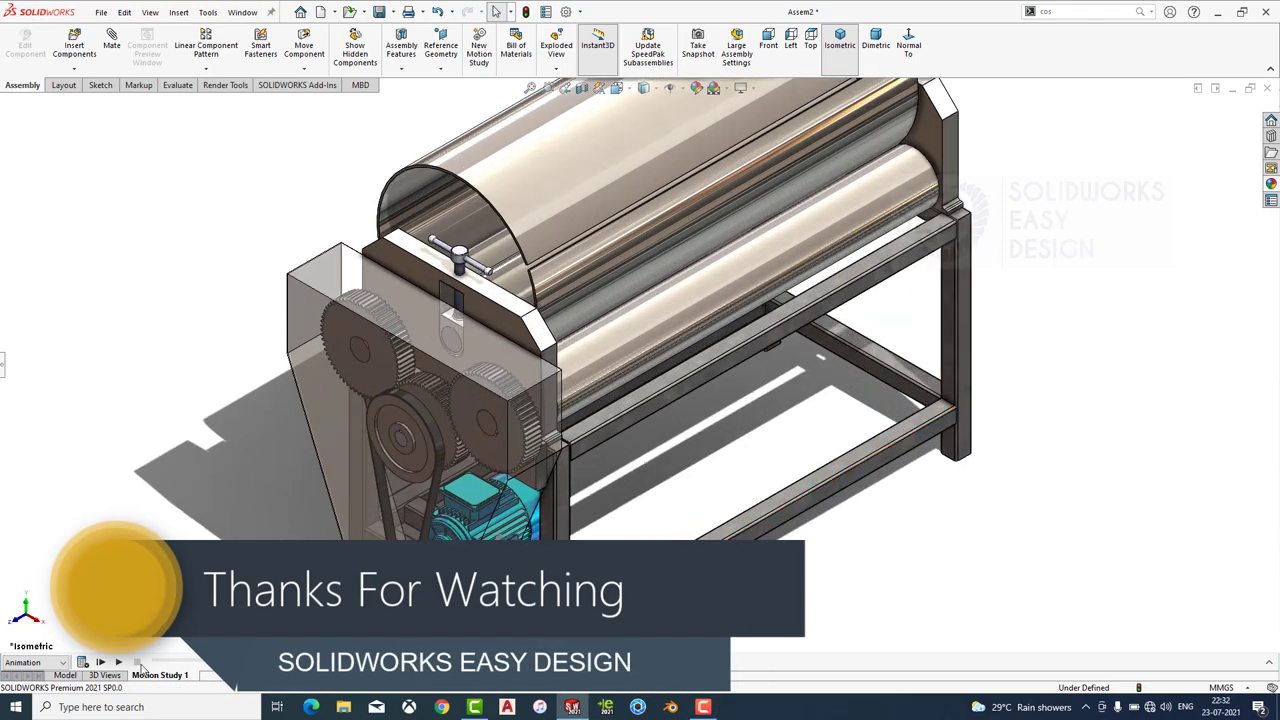
{"action": "scroll", "coordinate": [589, 408], "scroll_direction": "down", "scroll_amount": 3}
{"action": "scroll", "coordinate": [589, 408], "scroll_direction": "down", "scroll_amount": 4}
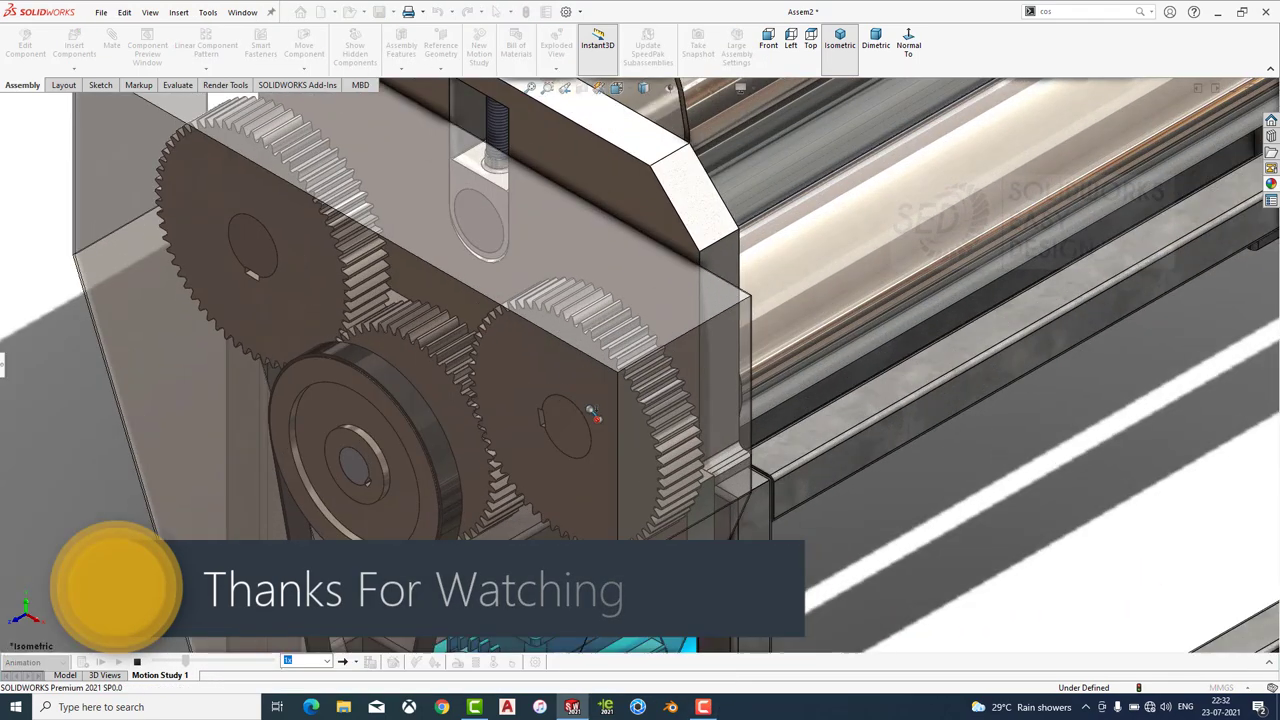